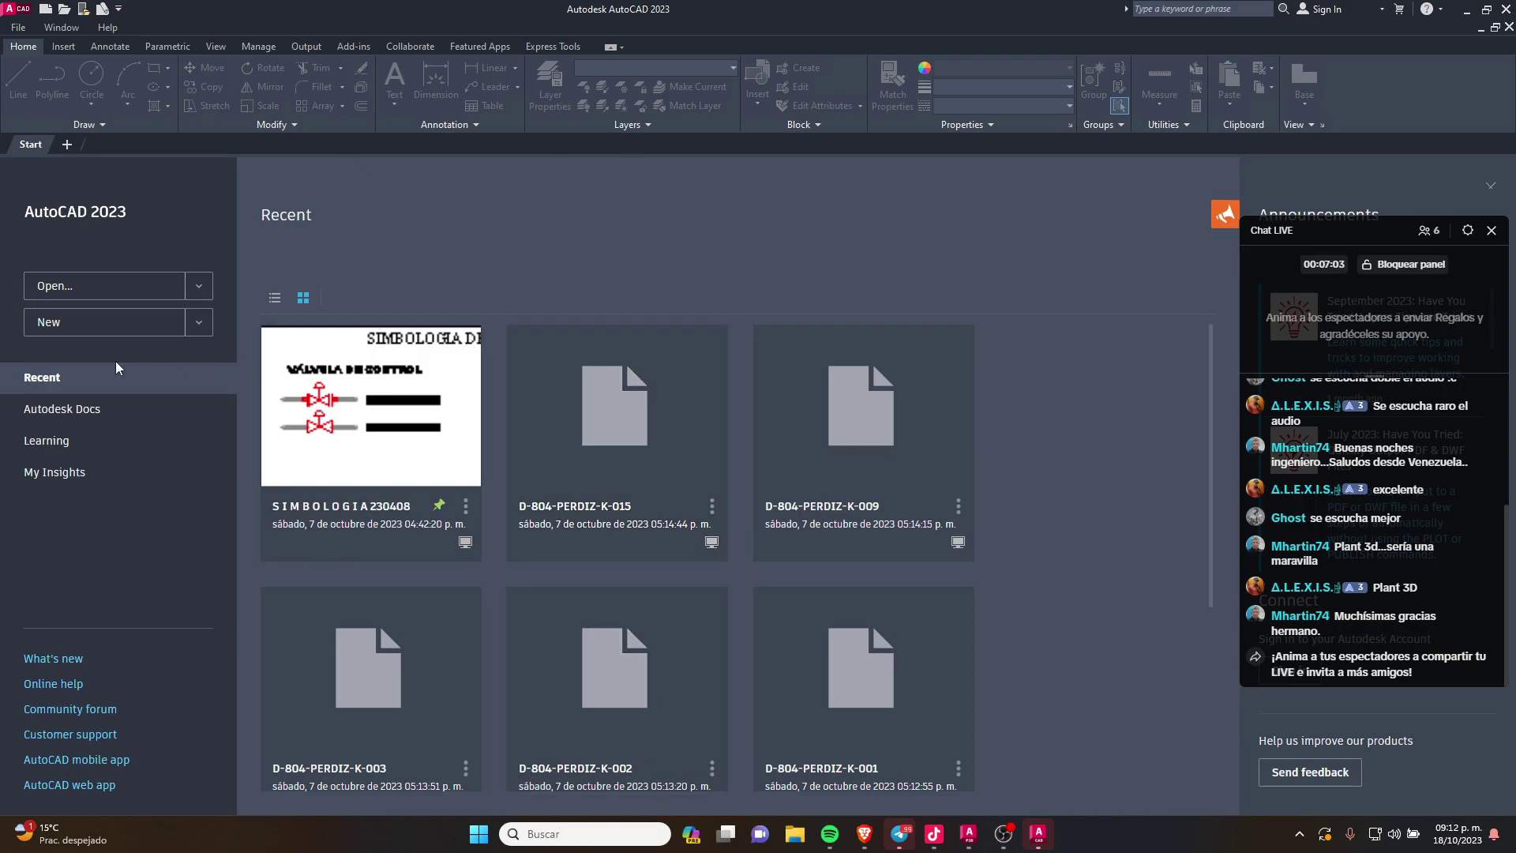
Step: Create the blank Drawing1 from the Start tab and show the File menu
{"action": "left_click", "coordinate": [110, 330]}
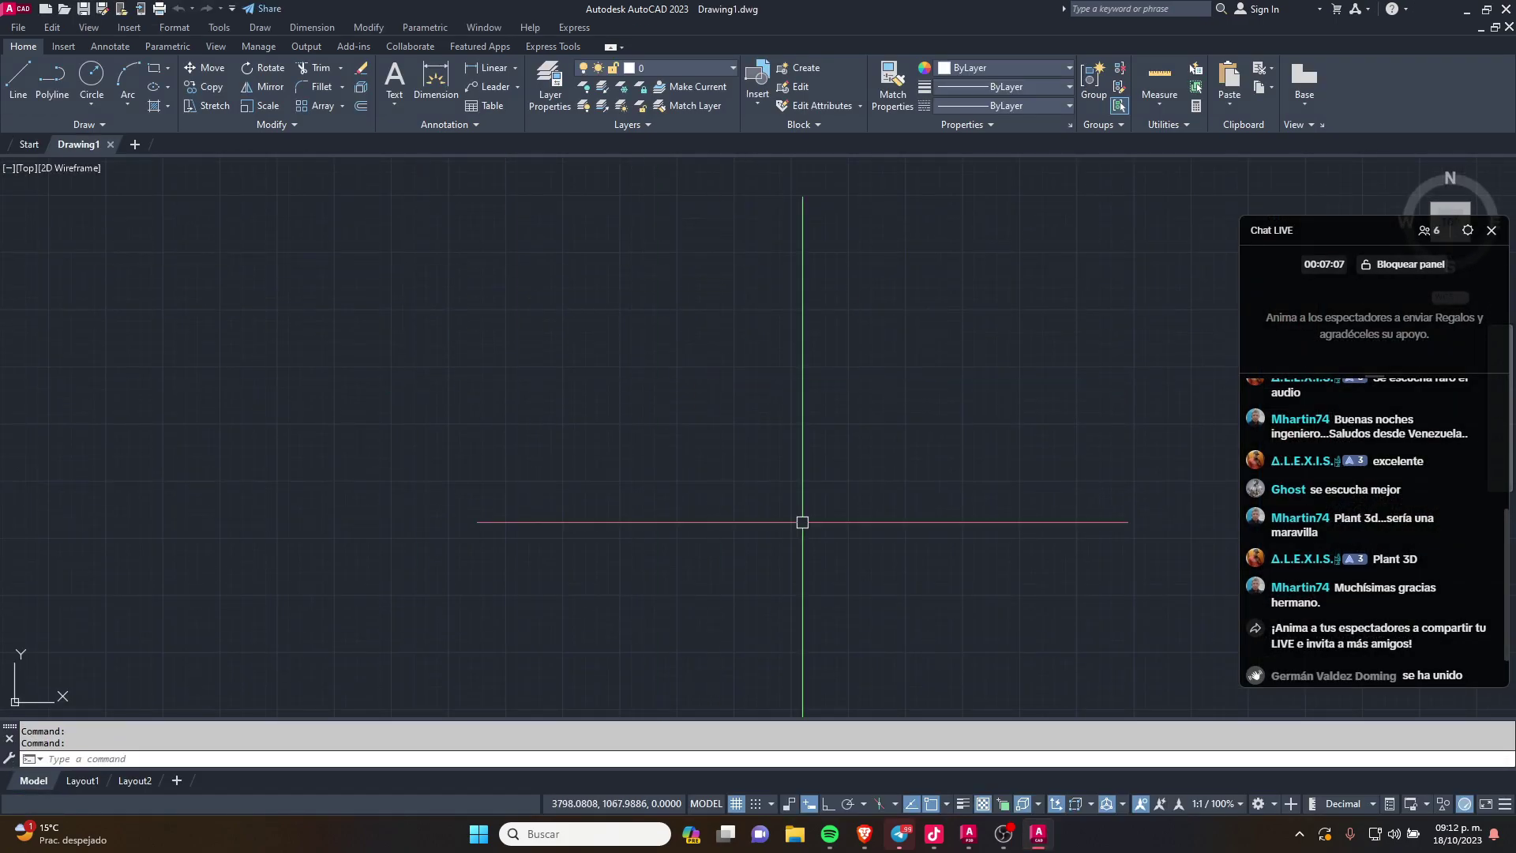
{"action": "left_click", "coordinate": [18, 27]}
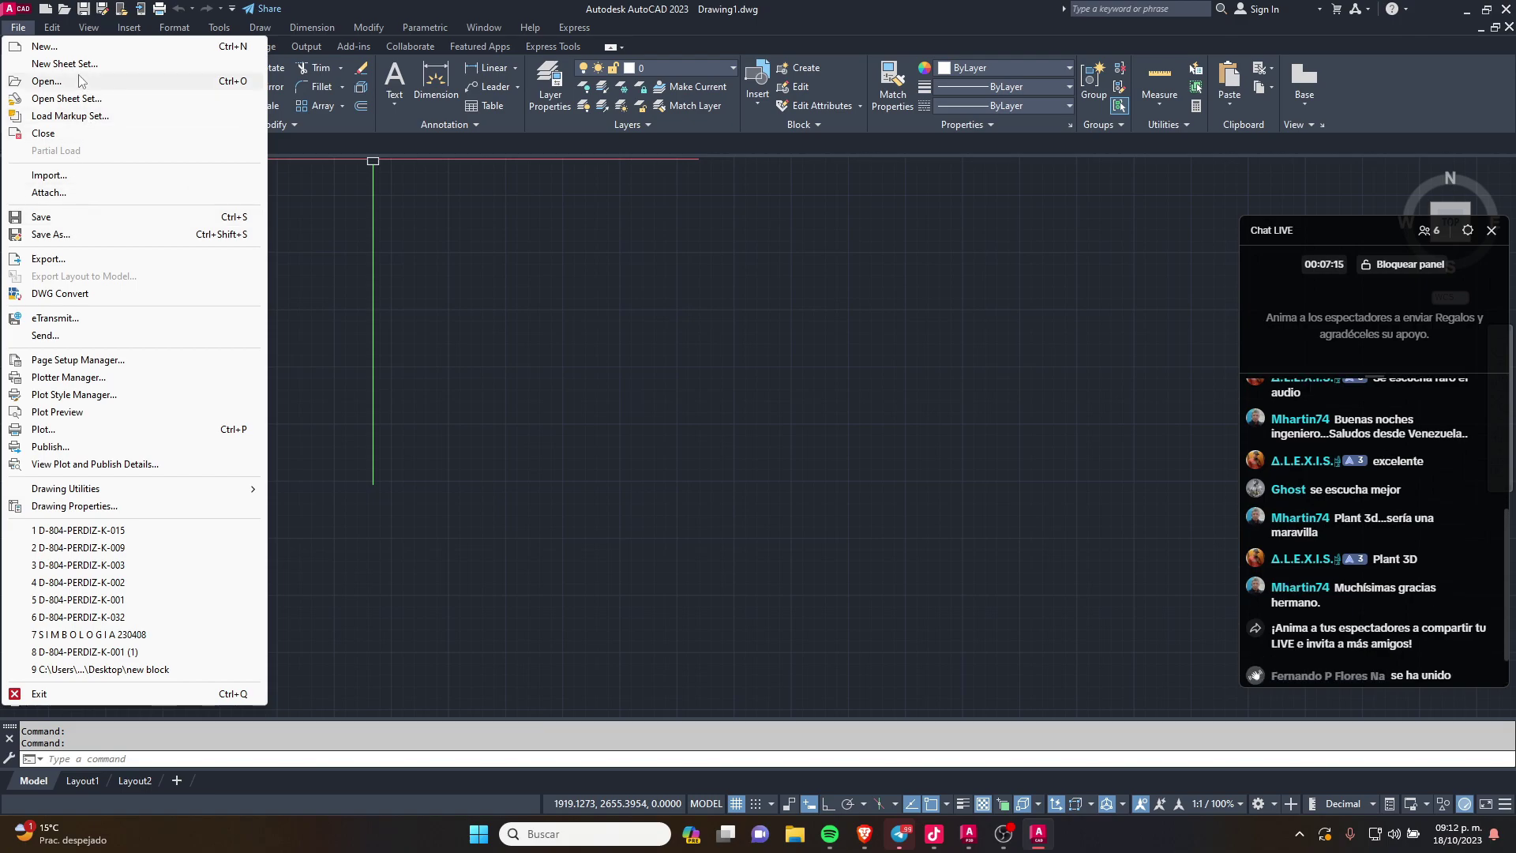
Step: Open SIMBOLGIA ISOMETRICA 2019 from D: > Documentos > 2.0 Canal utoCAD > ejercicios autocad
{"action": "left_click", "coordinate": [80, 81]}
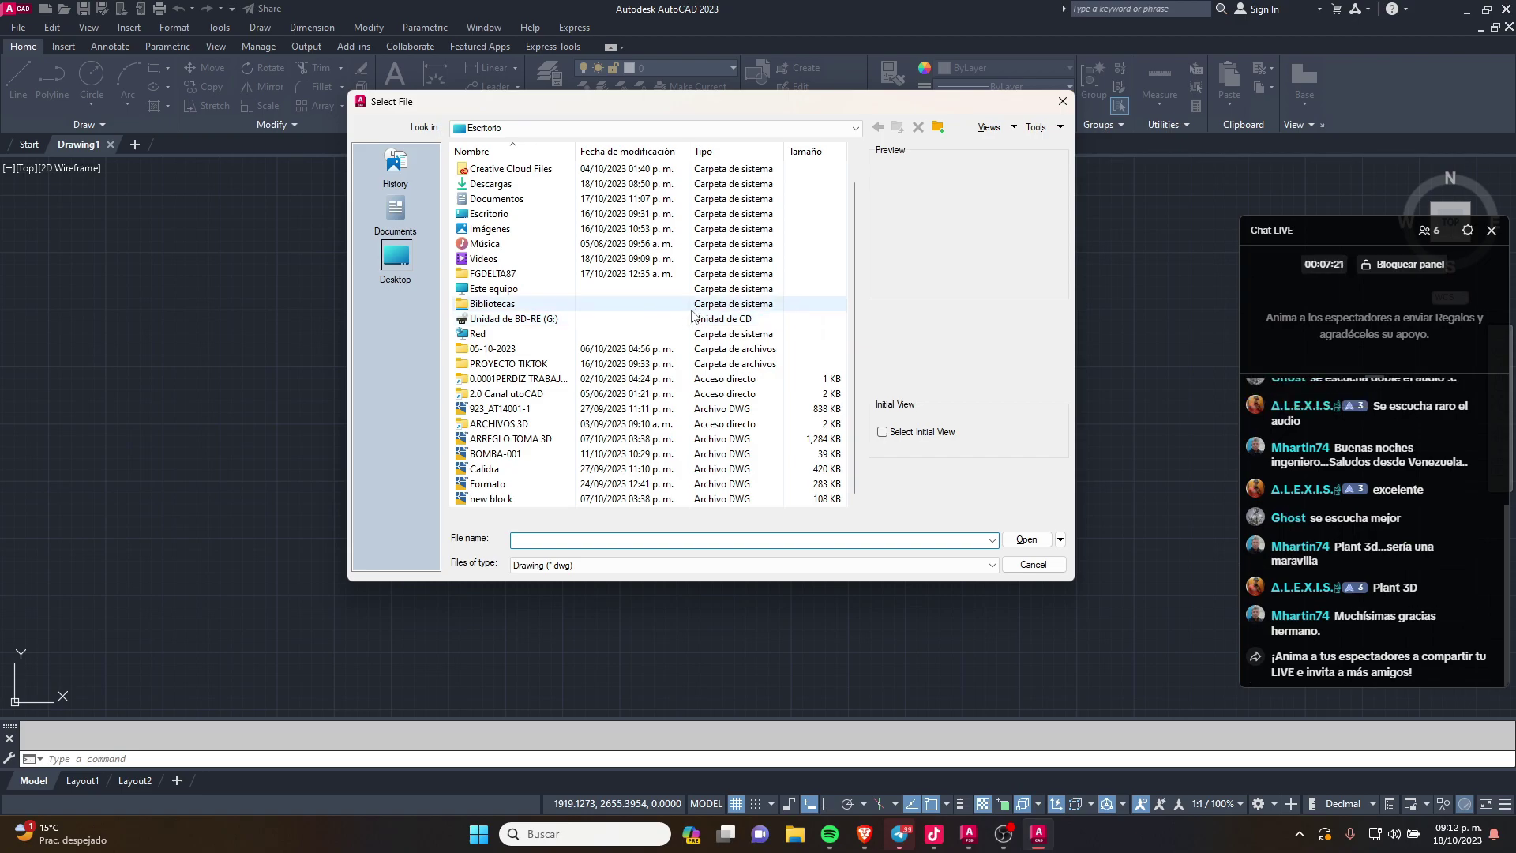
{"action": "left_click", "coordinate": [851, 133]}
{"action": "left_click", "coordinate": [573, 179]}
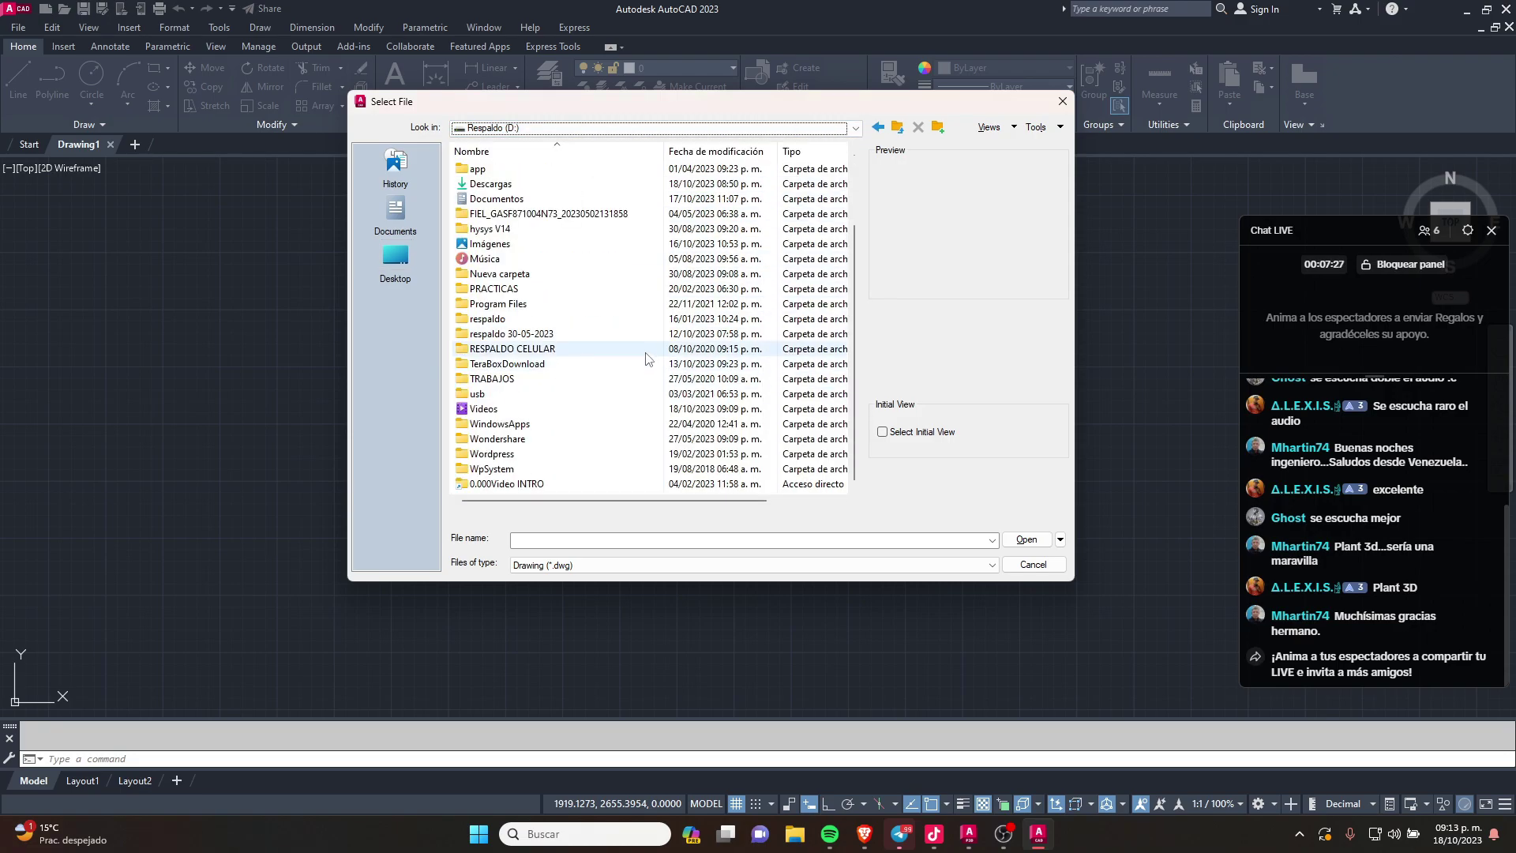
{"action": "scroll", "coordinate": [645, 359], "scroll_direction": "up", "scroll_amount": 2}
{"action": "left_click", "coordinate": [521, 290]}
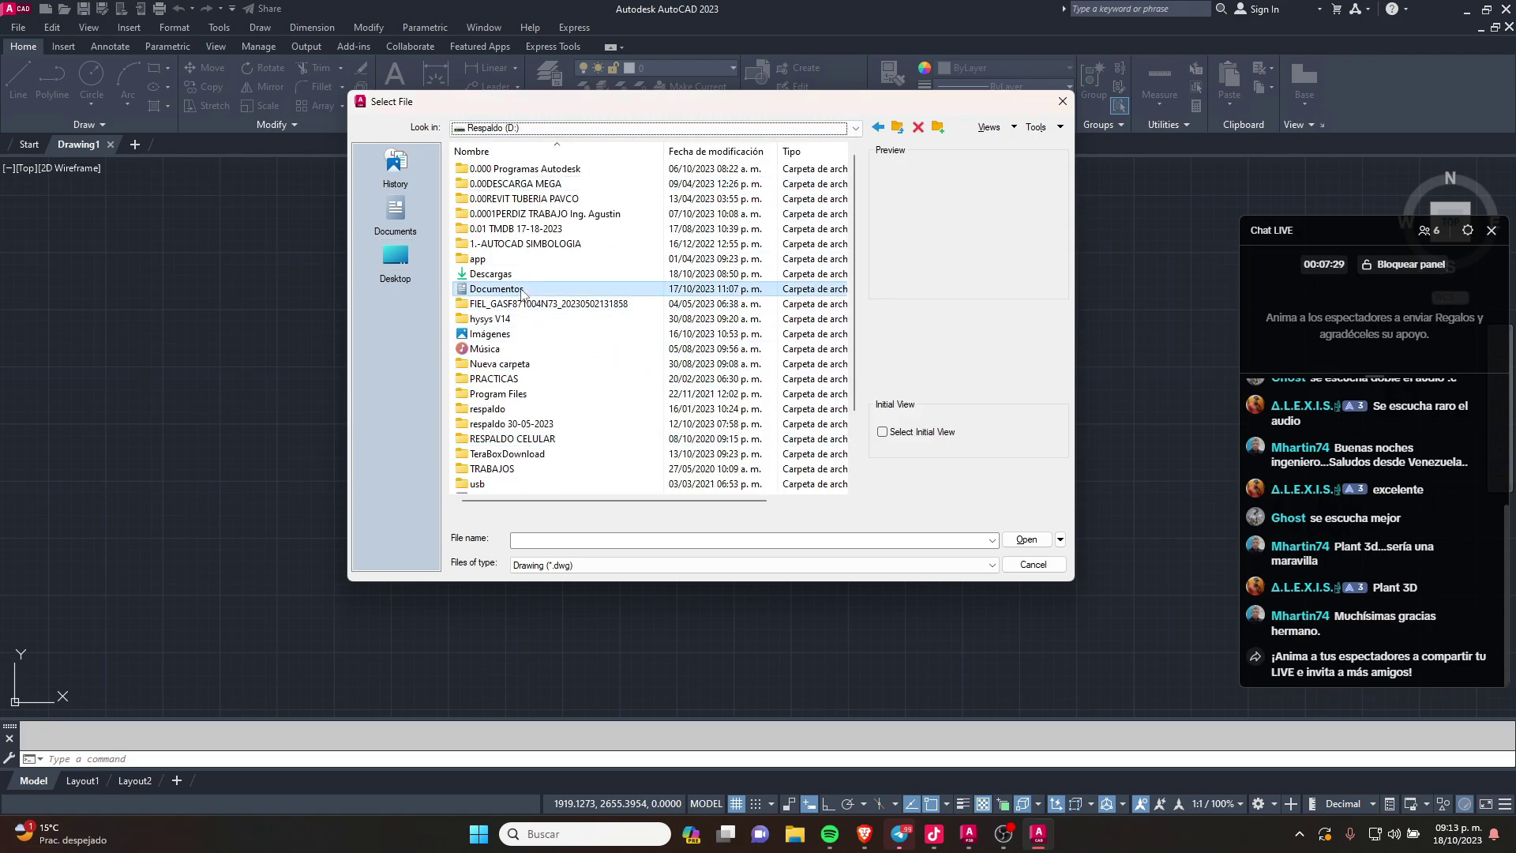
{"action": "double_click", "coordinate": [522, 290]}
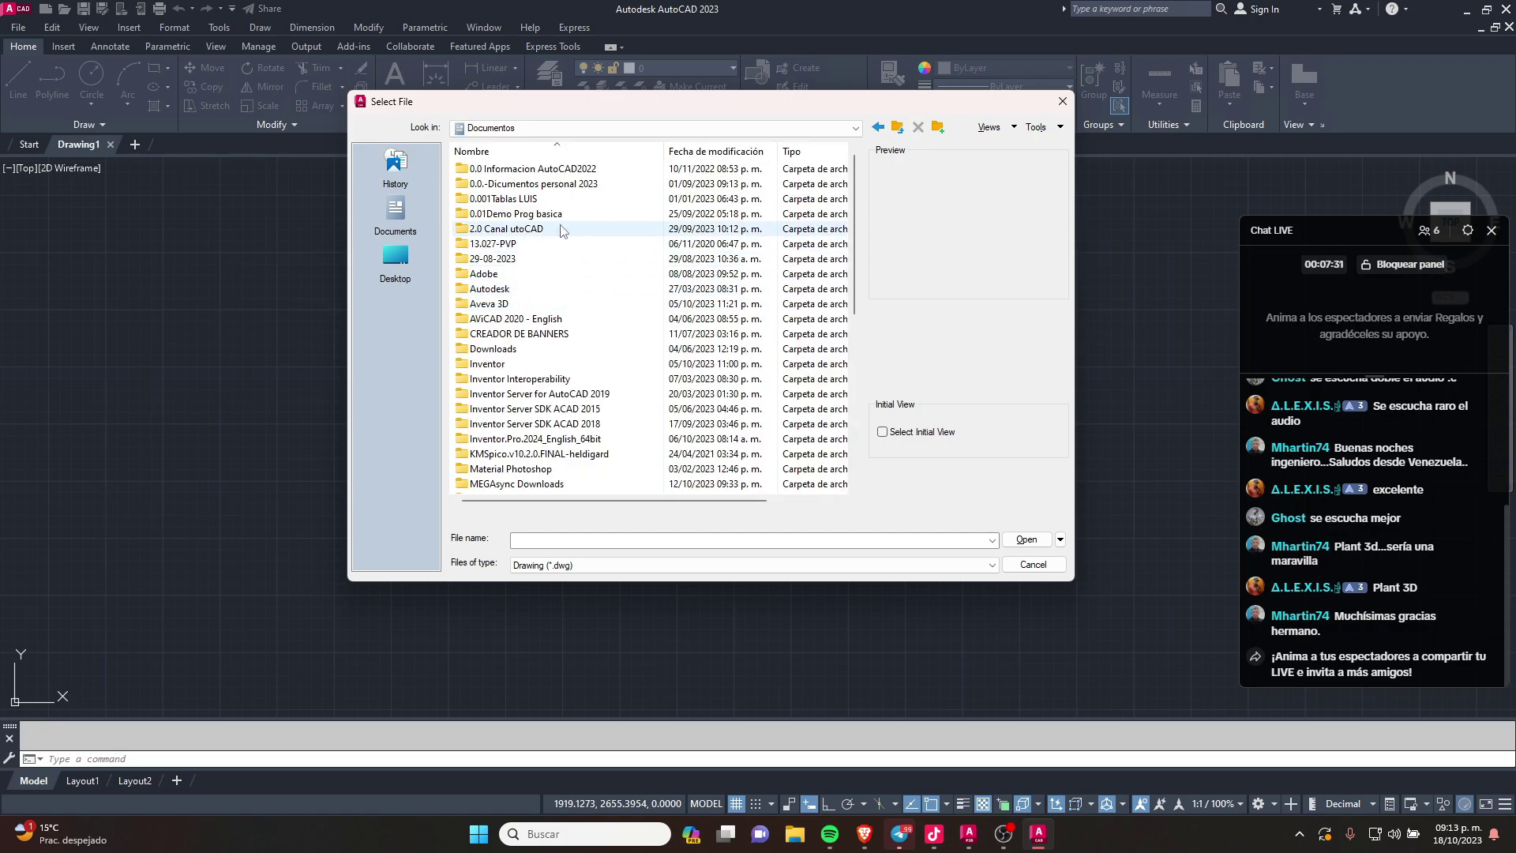
{"action": "double_click", "coordinate": [563, 230]}
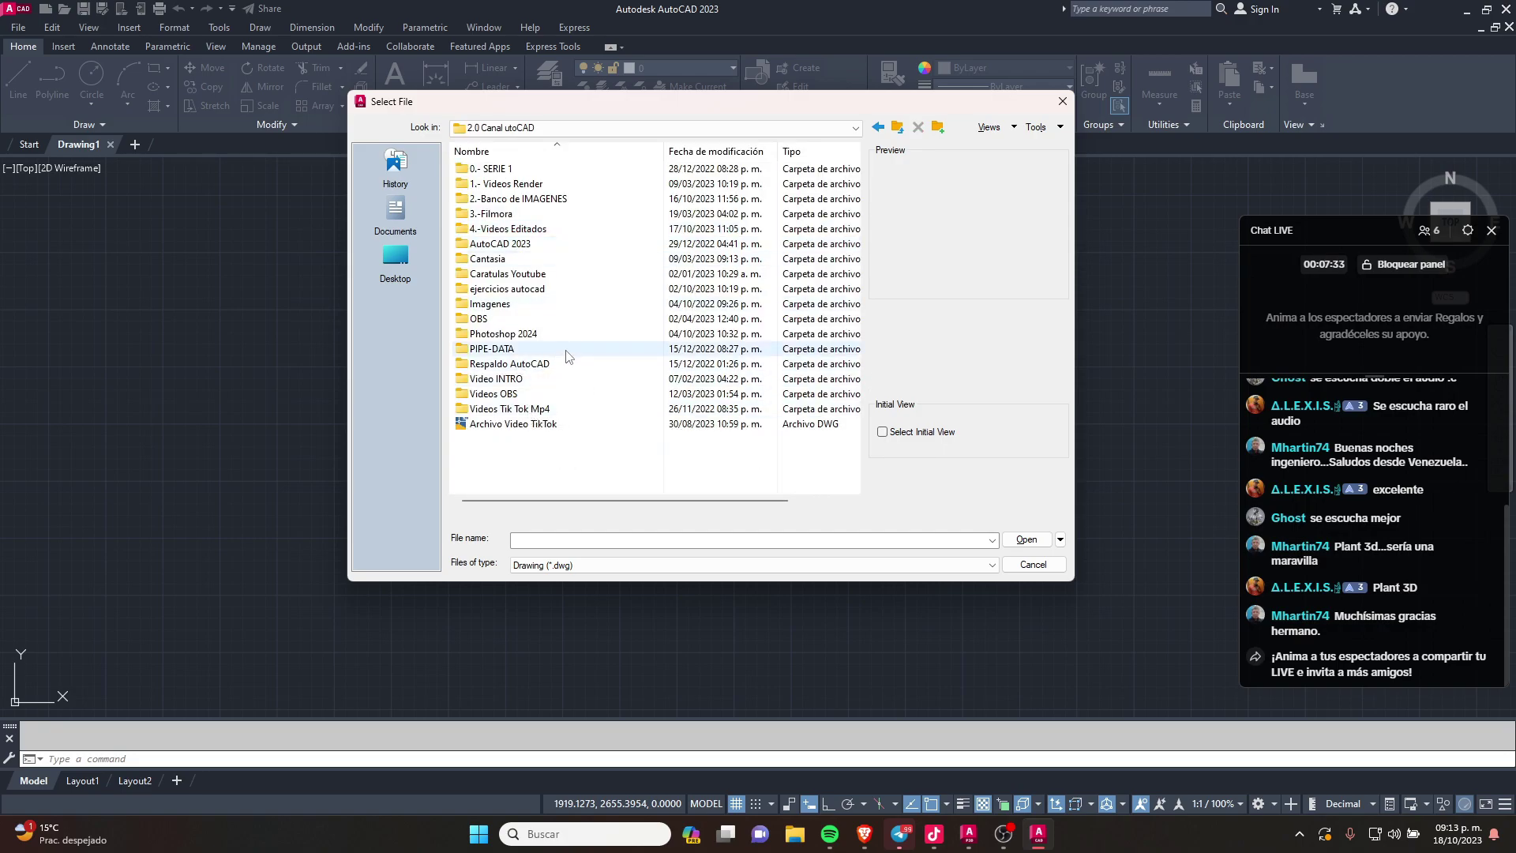
{"action": "double_click", "coordinate": [552, 290]}
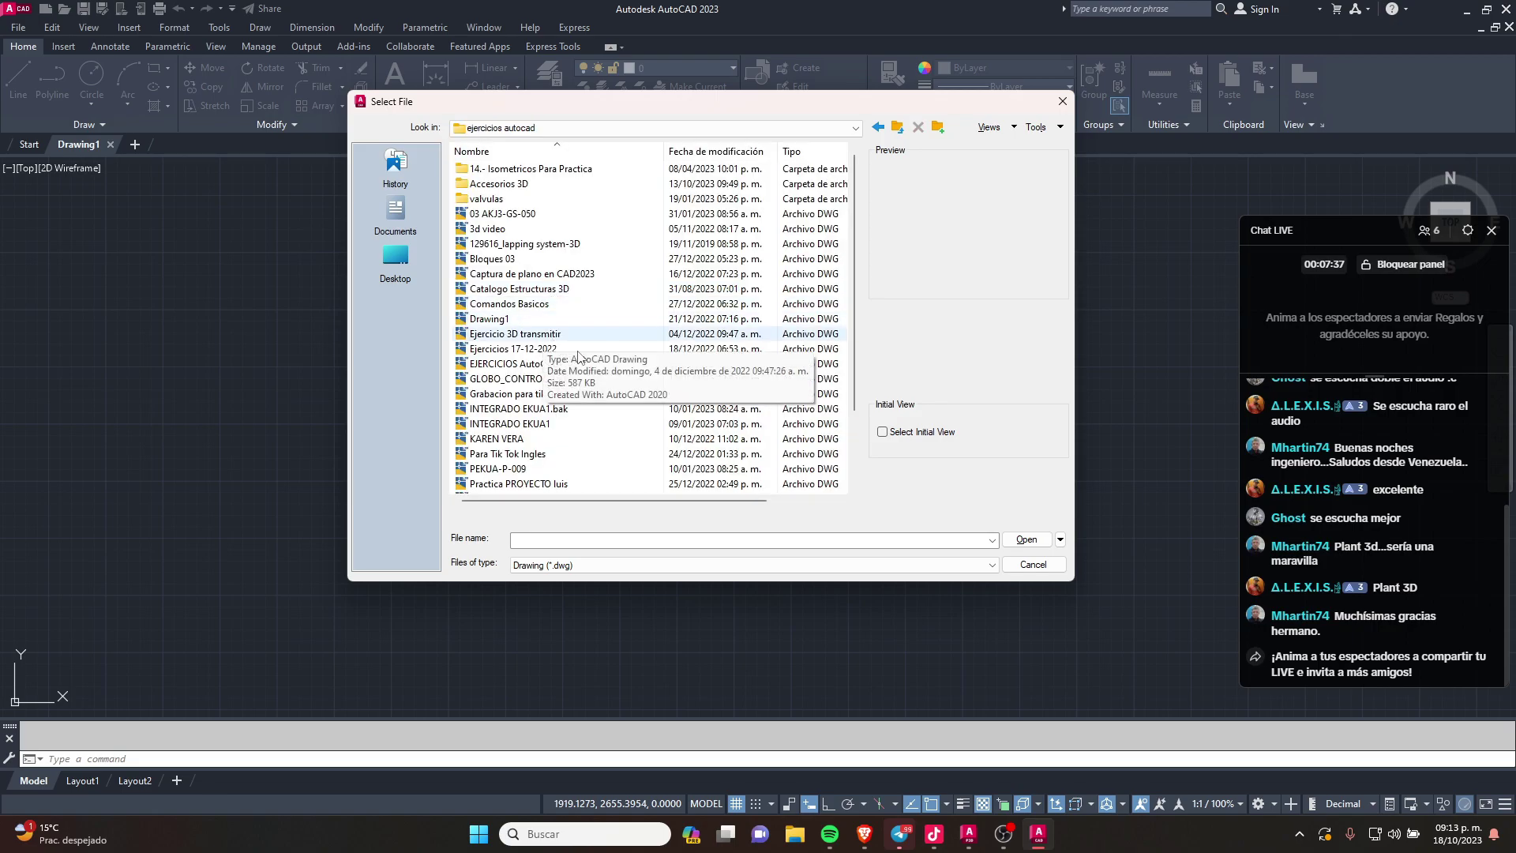
{"action": "scroll", "coordinate": [612, 442], "scroll_direction": "down", "scroll_amount": 2}
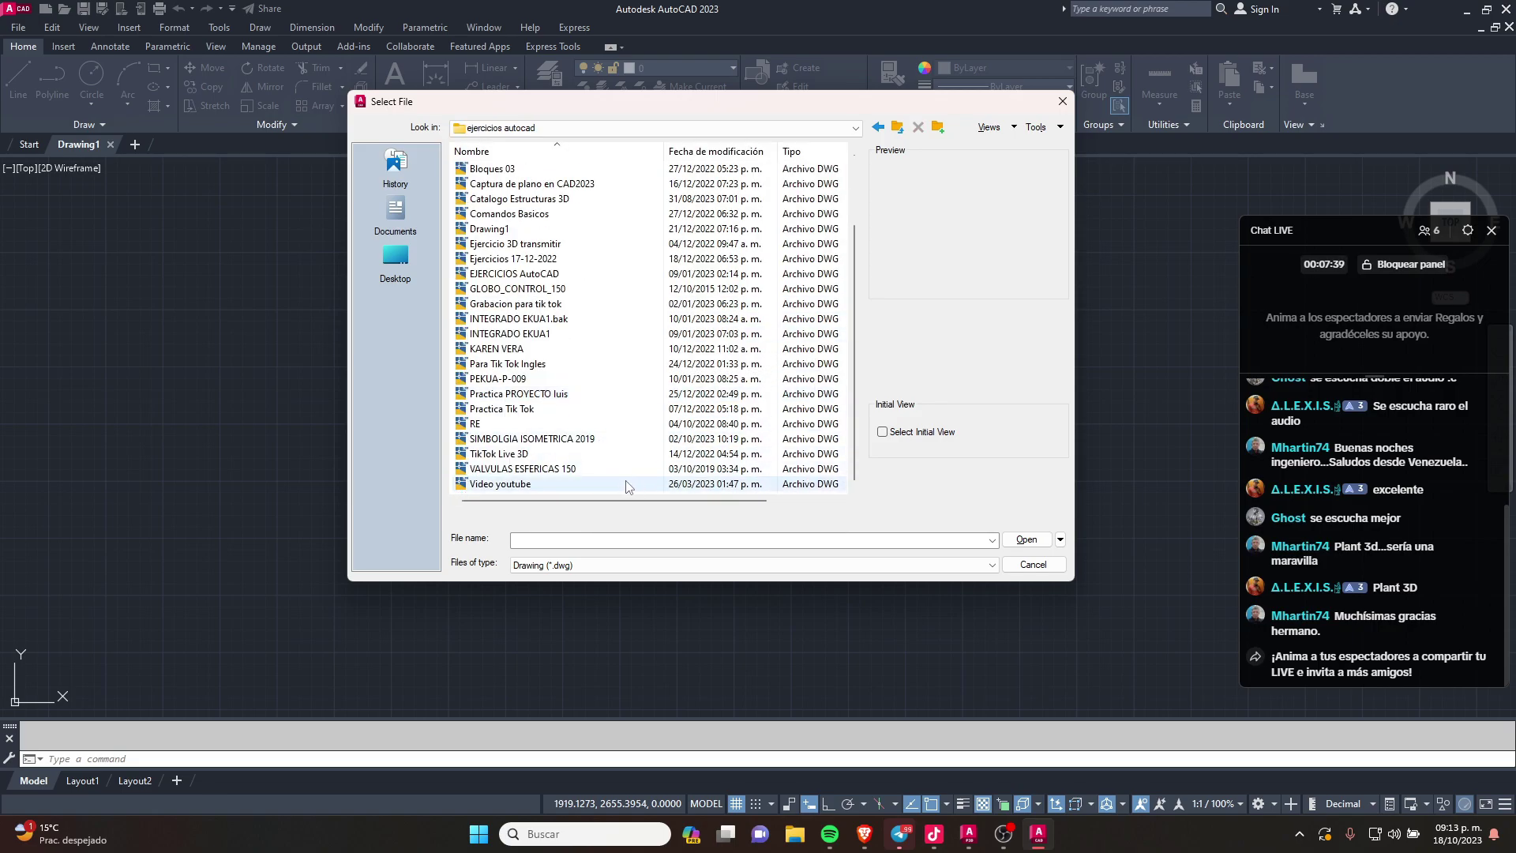
{"action": "left_click", "coordinate": [608, 439]}
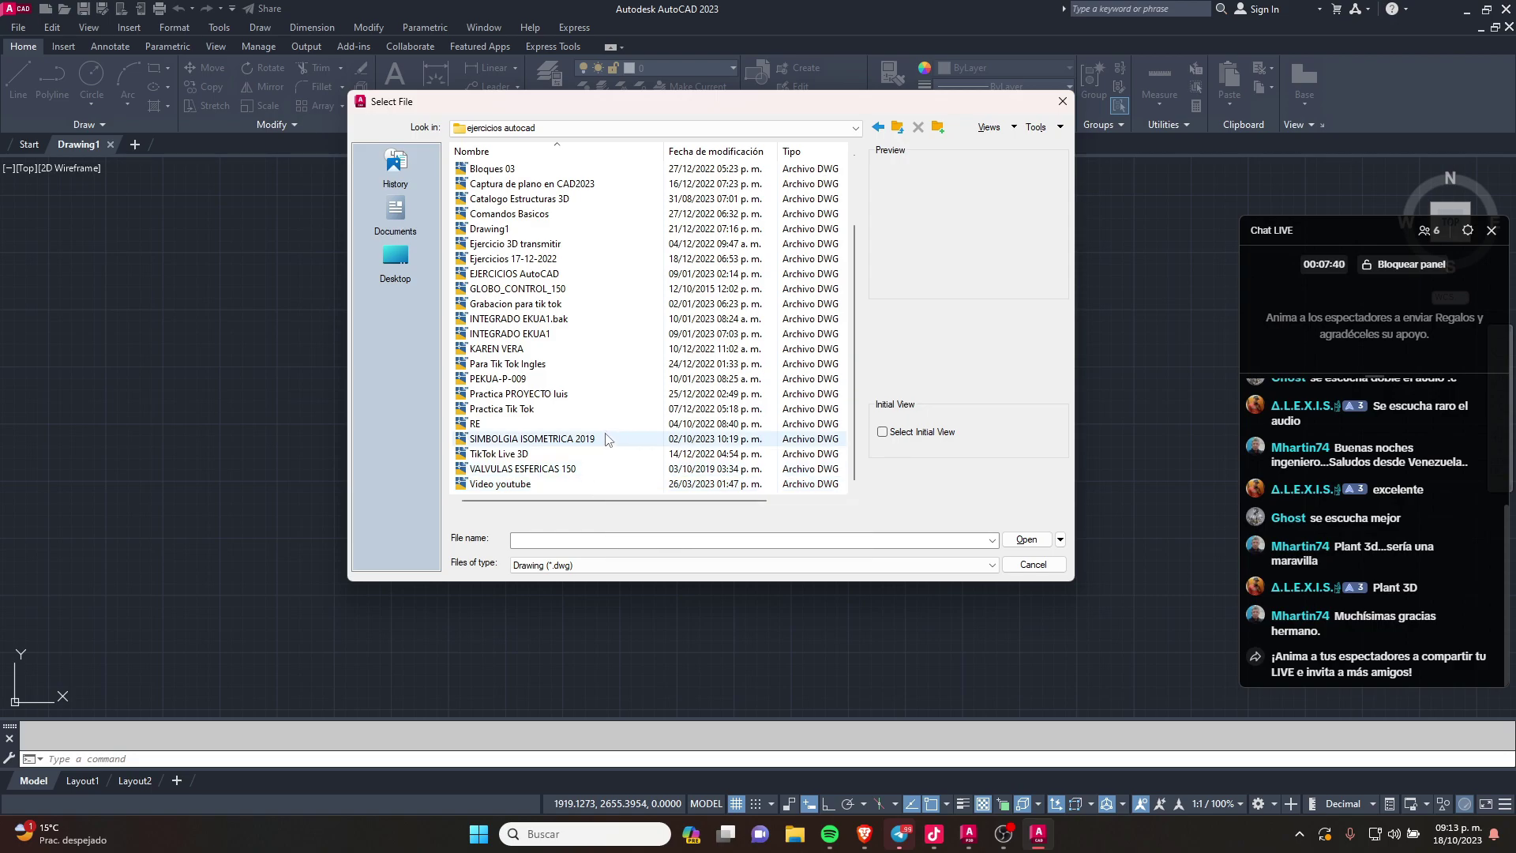
{"action": "left_click", "coordinate": [1028, 540]}
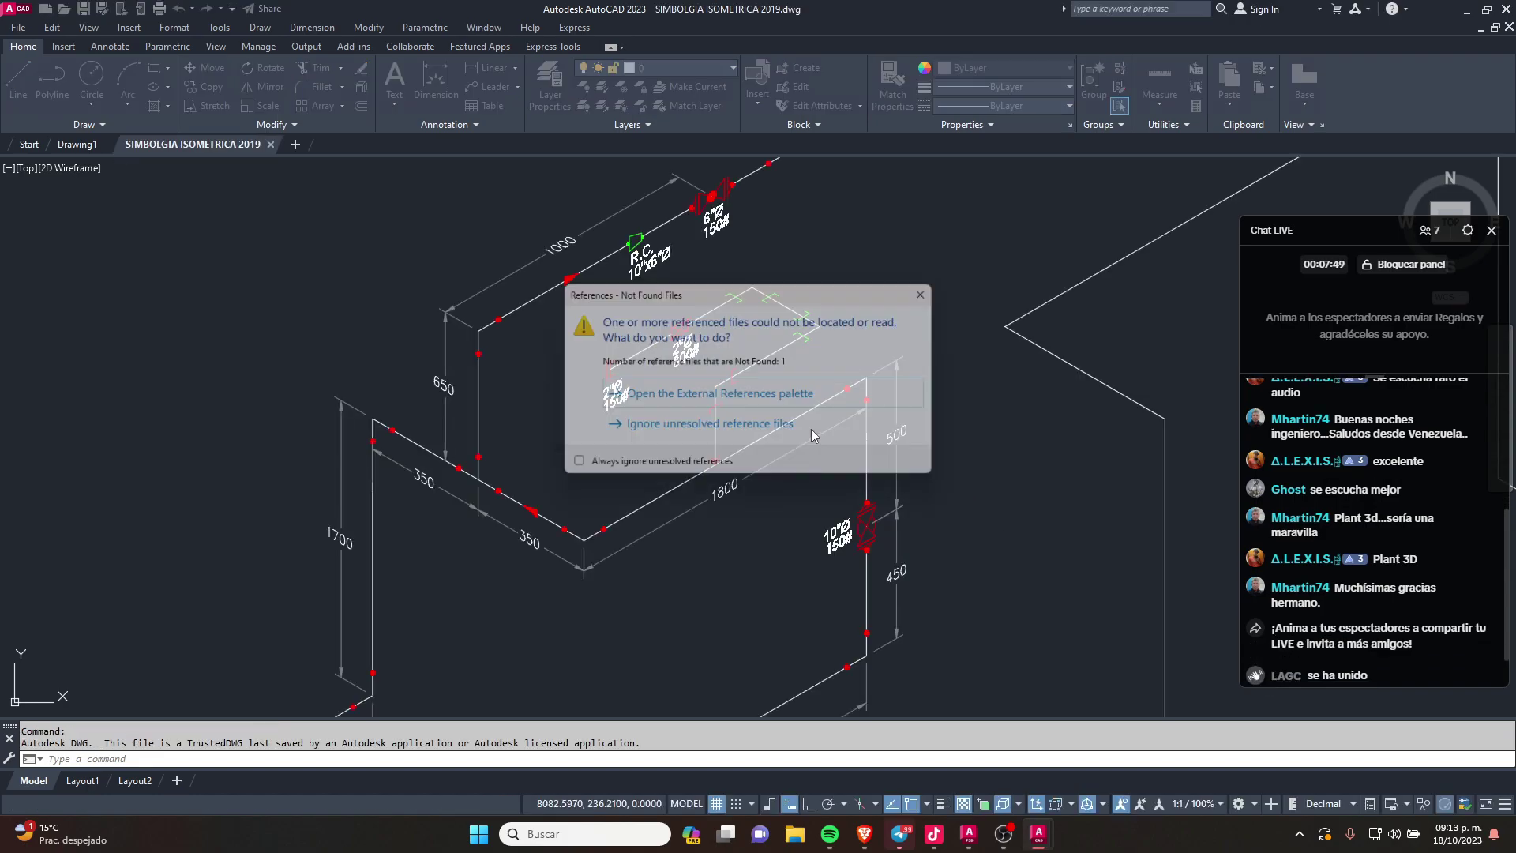
Step: Dismiss the missing-references warning and delete the isometric pipe run from the sheet
{"action": "left_click", "coordinate": [810, 433]}
{"action": "scroll", "coordinate": [782, 436], "scroll_direction": "down", "scroll_amount": 3}
{"action": "scroll", "coordinate": [776, 436], "scroll_direction": "down", "scroll_amount": 3}
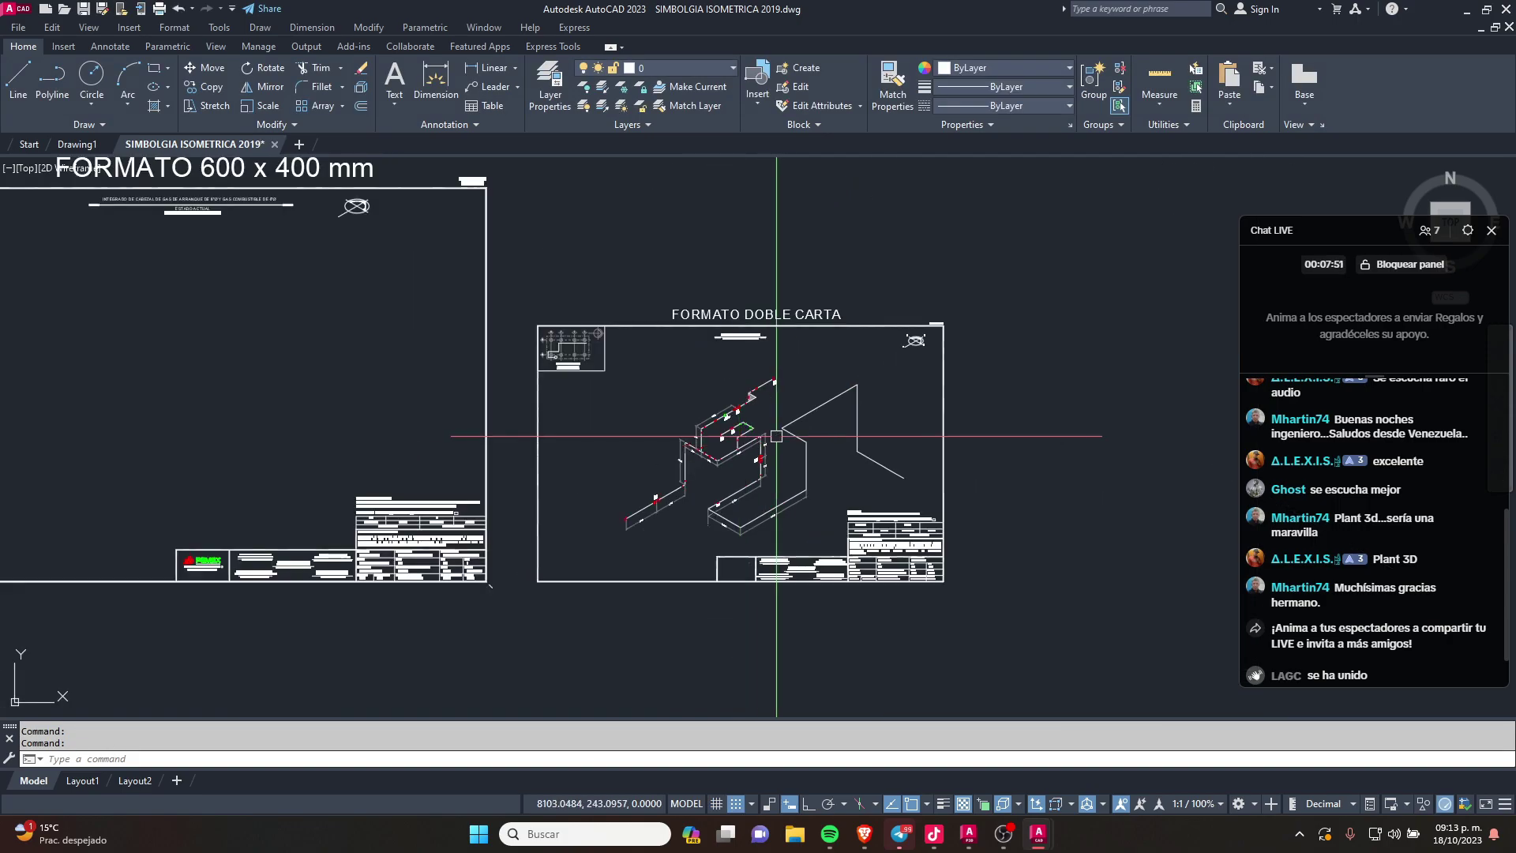
{"action": "scroll", "coordinate": [876, 466], "scroll_direction": "up", "scroll_amount": 2}
{"action": "left_click", "coordinate": [887, 323]}
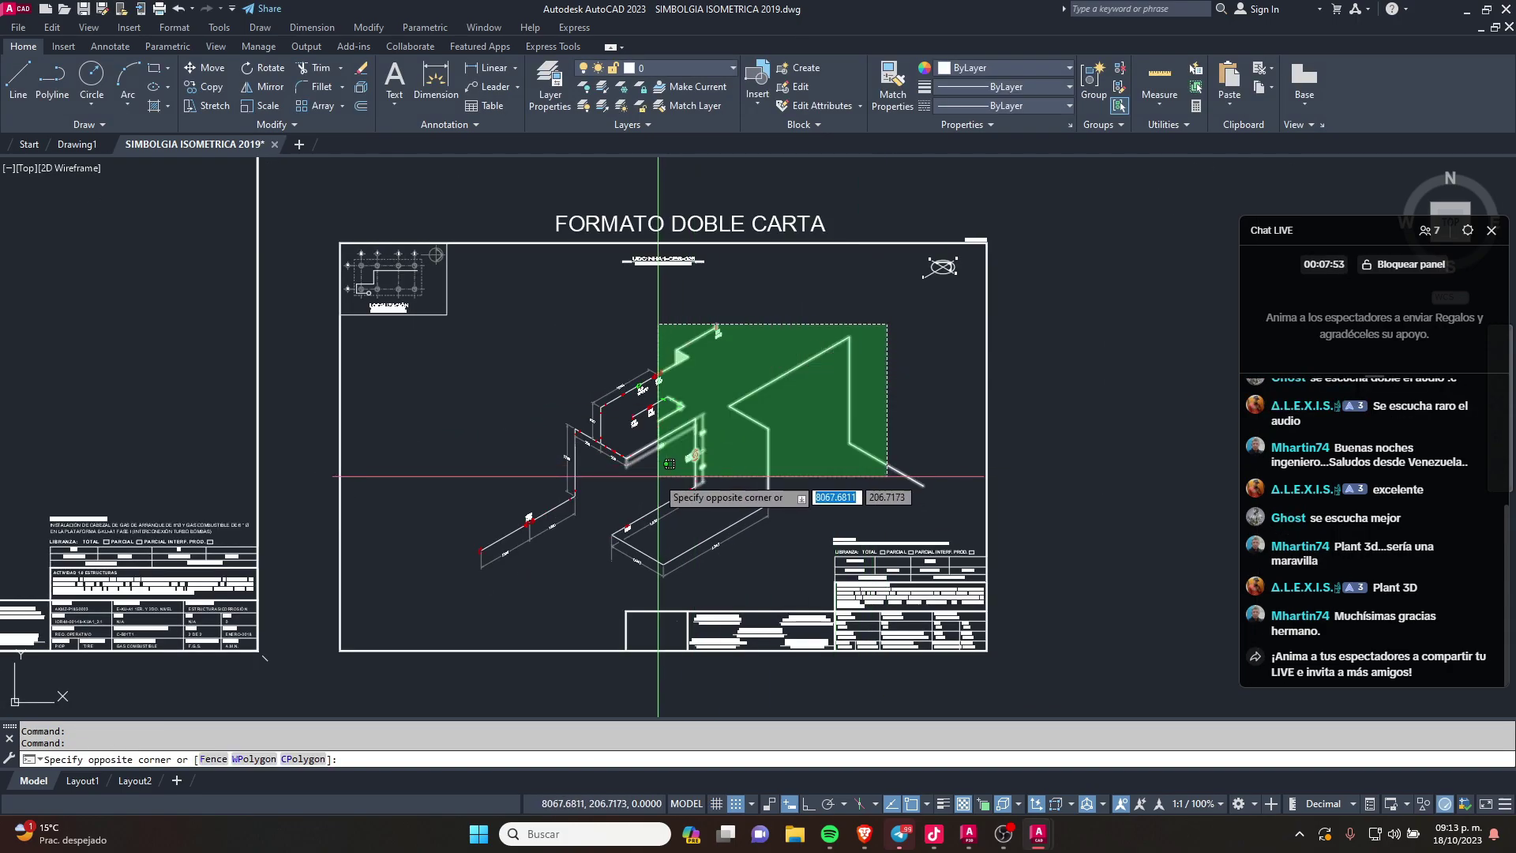
{"action": "left_click", "coordinate": [670, 463]}
{"action": "scroll", "coordinate": [668, 468], "scroll_direction": "down", "scroll_amount": 2}
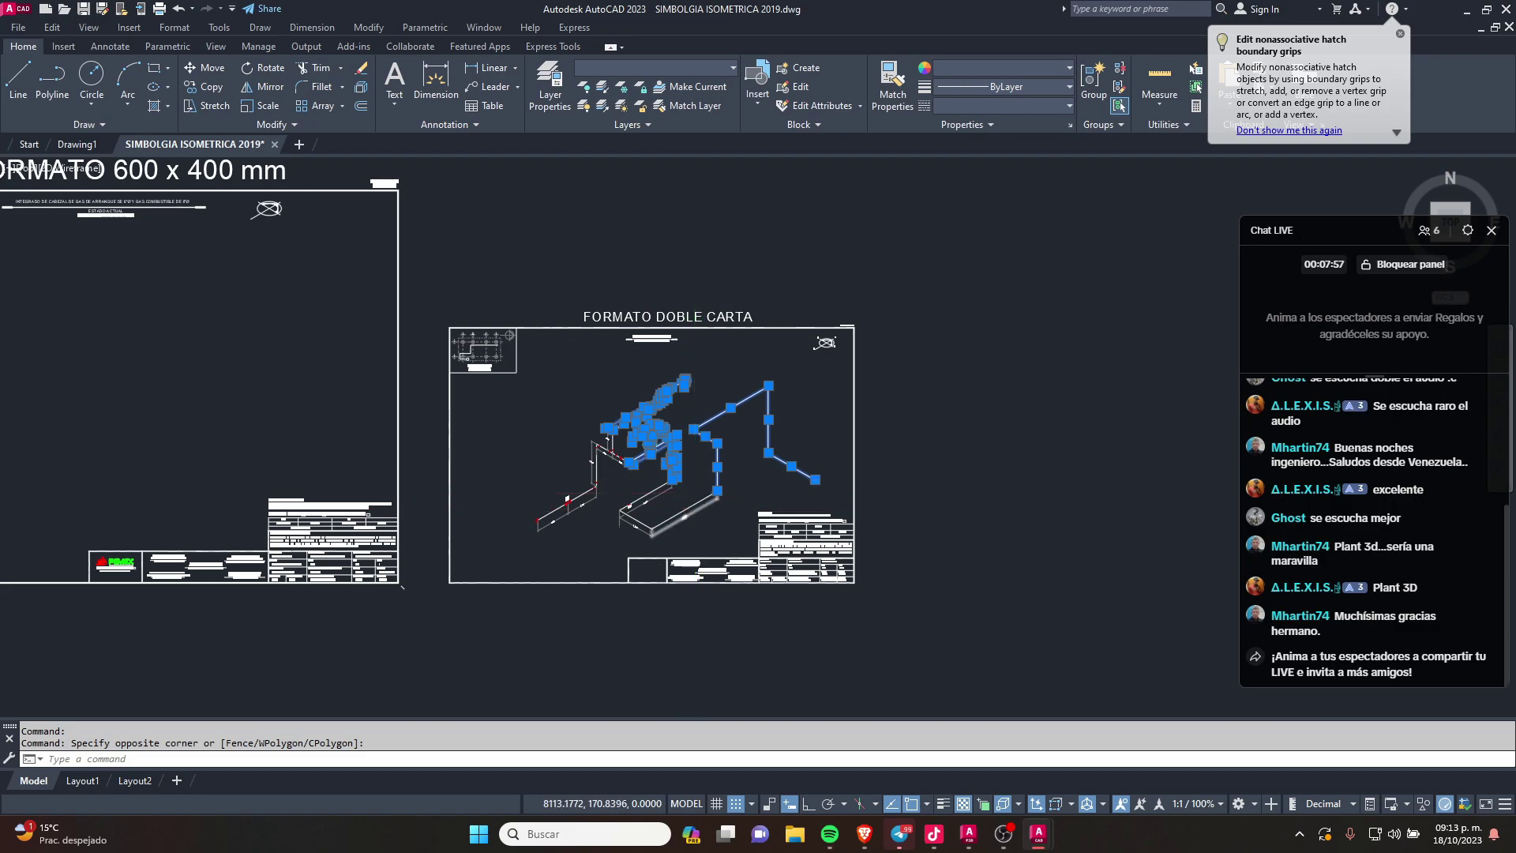
{"action": "scroll", "coordinate": [699, 508], "scroll_direction": "up", "scroll_amount": 2}
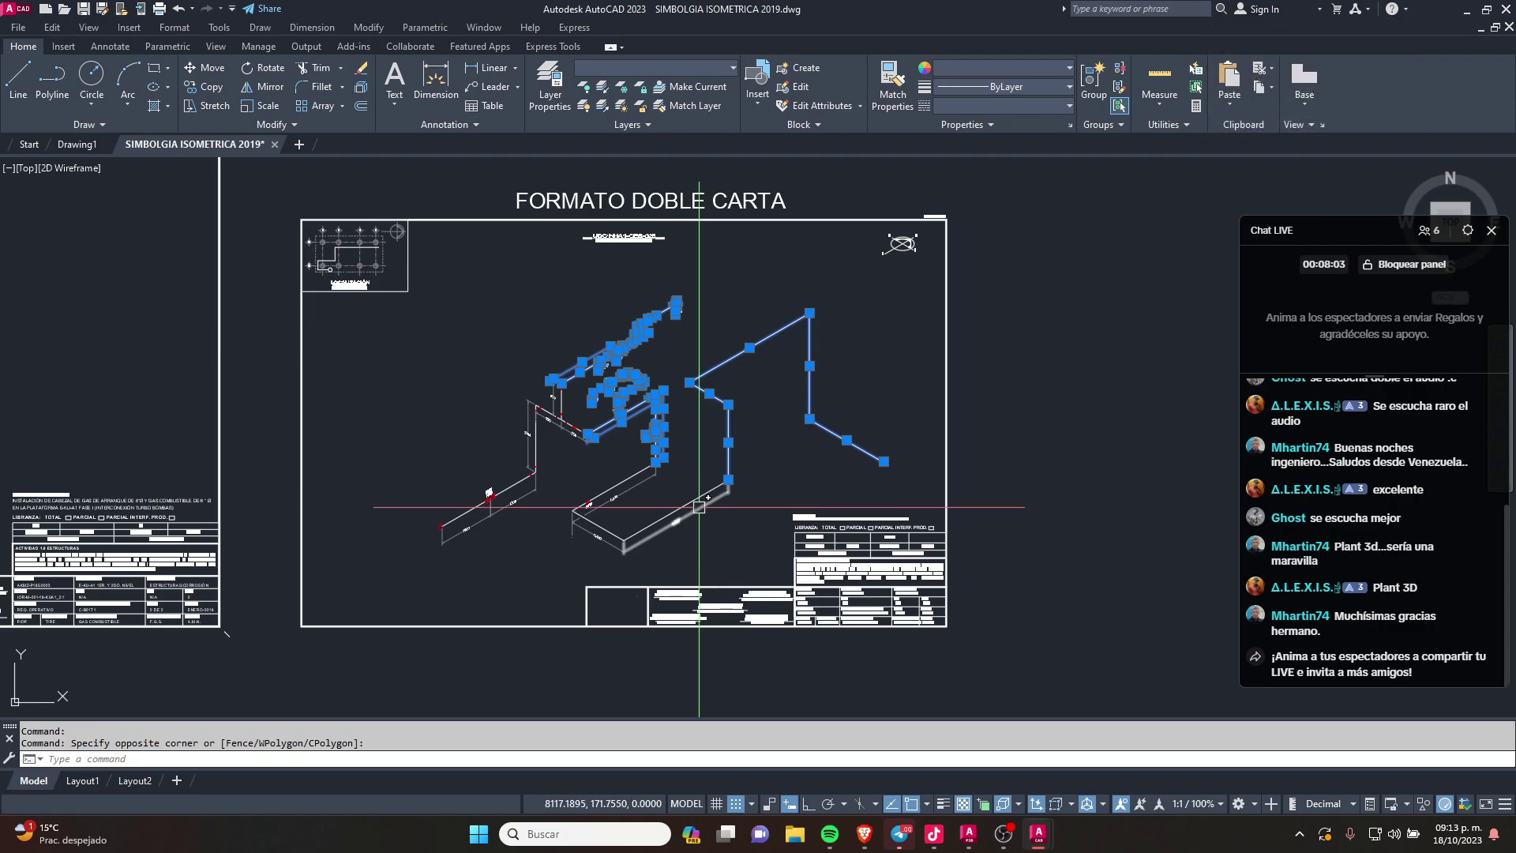
{"action": "key", "text": "Delete"}
Step: Delete the leftover pipe marks still inside the frame
{"action": "left_click", "coordinate": [717, 399]}
{"action": "left_click", "coordinate": [677, 433]}
{"action": "key", "text": "Delete"}
{"action": "left_click", "coordinate": [450, 399]}
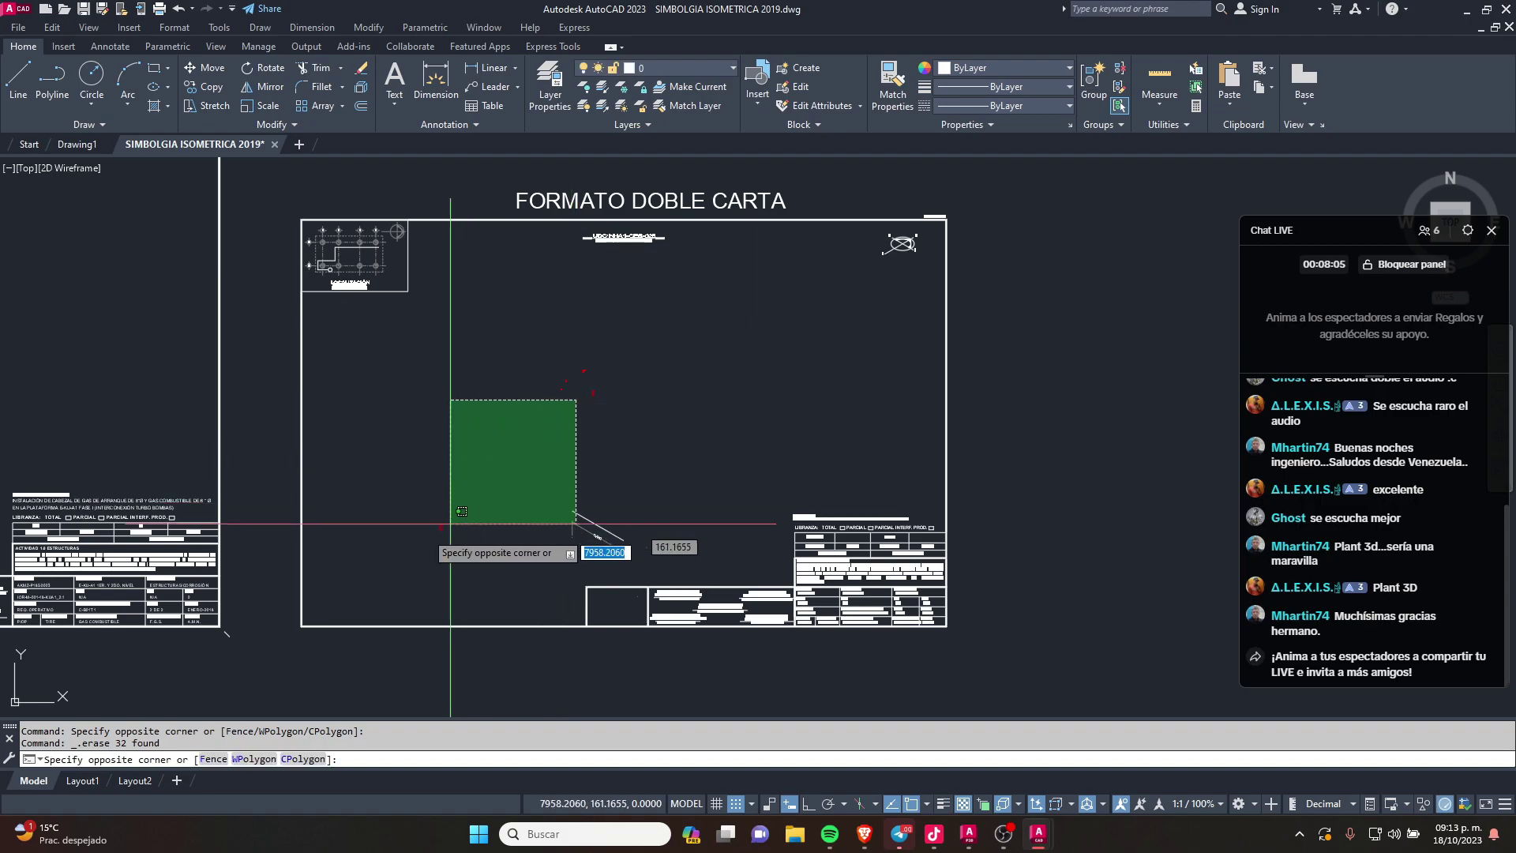
{"action": "left_click", "coordinate": [576, 542]}
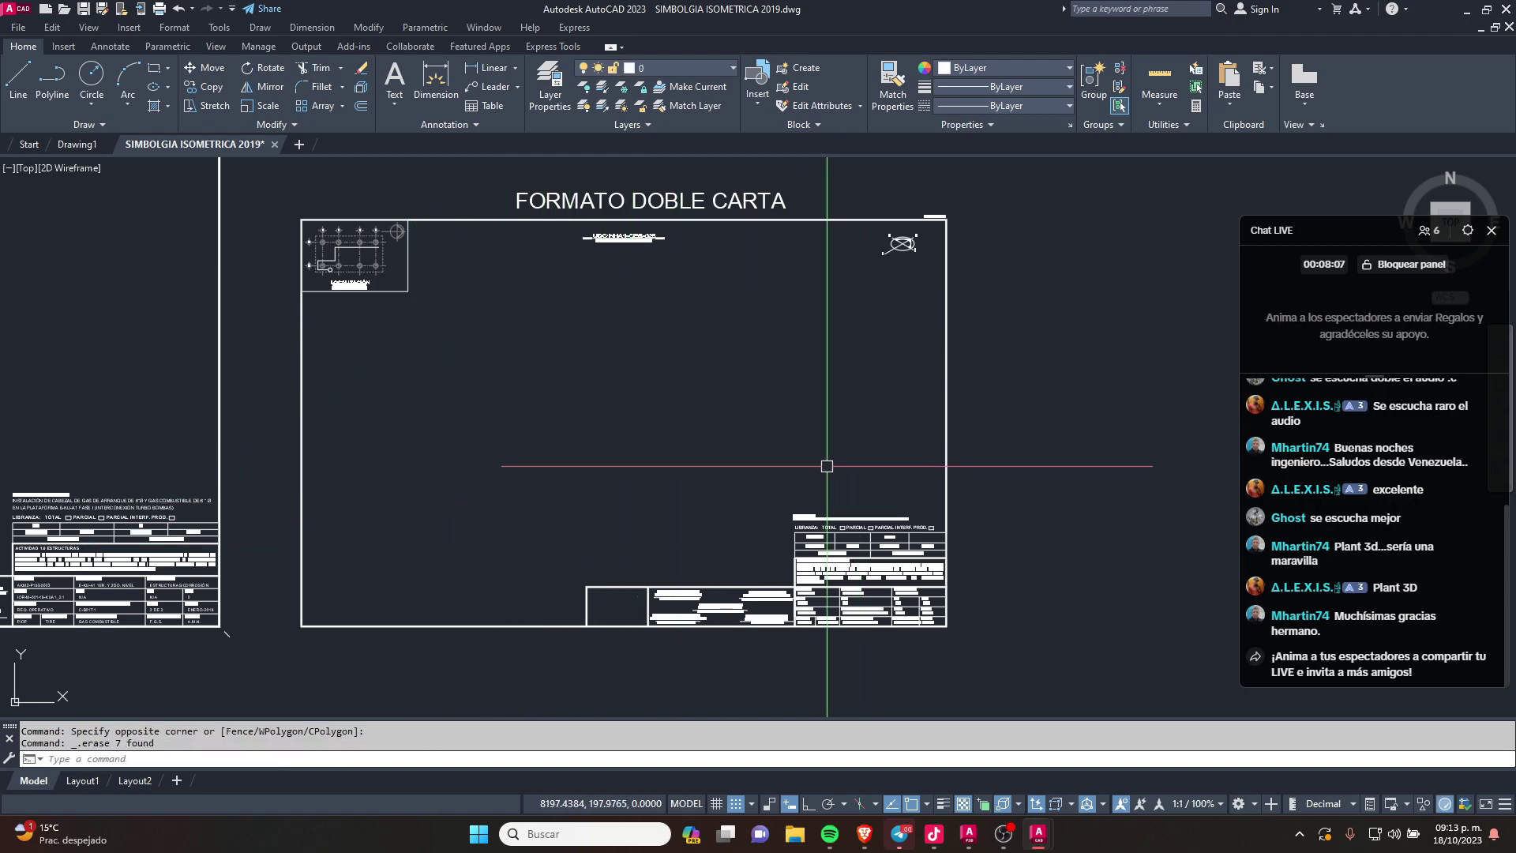
Step: Zoom out and pan across the drawing formats toward the symbol tables
{"action": "scroll", "coordinate": [826, 464], "scroll_direction": "down", "scroll_amount": 1}
{"action": "scroll", "coordinate": [843, 426], "scroll_direction": "down", "scroll_amount": 5}
{"action": "middle_click_drag", "start_coordinate": [731, 365], "coordinate": [863, 371]}
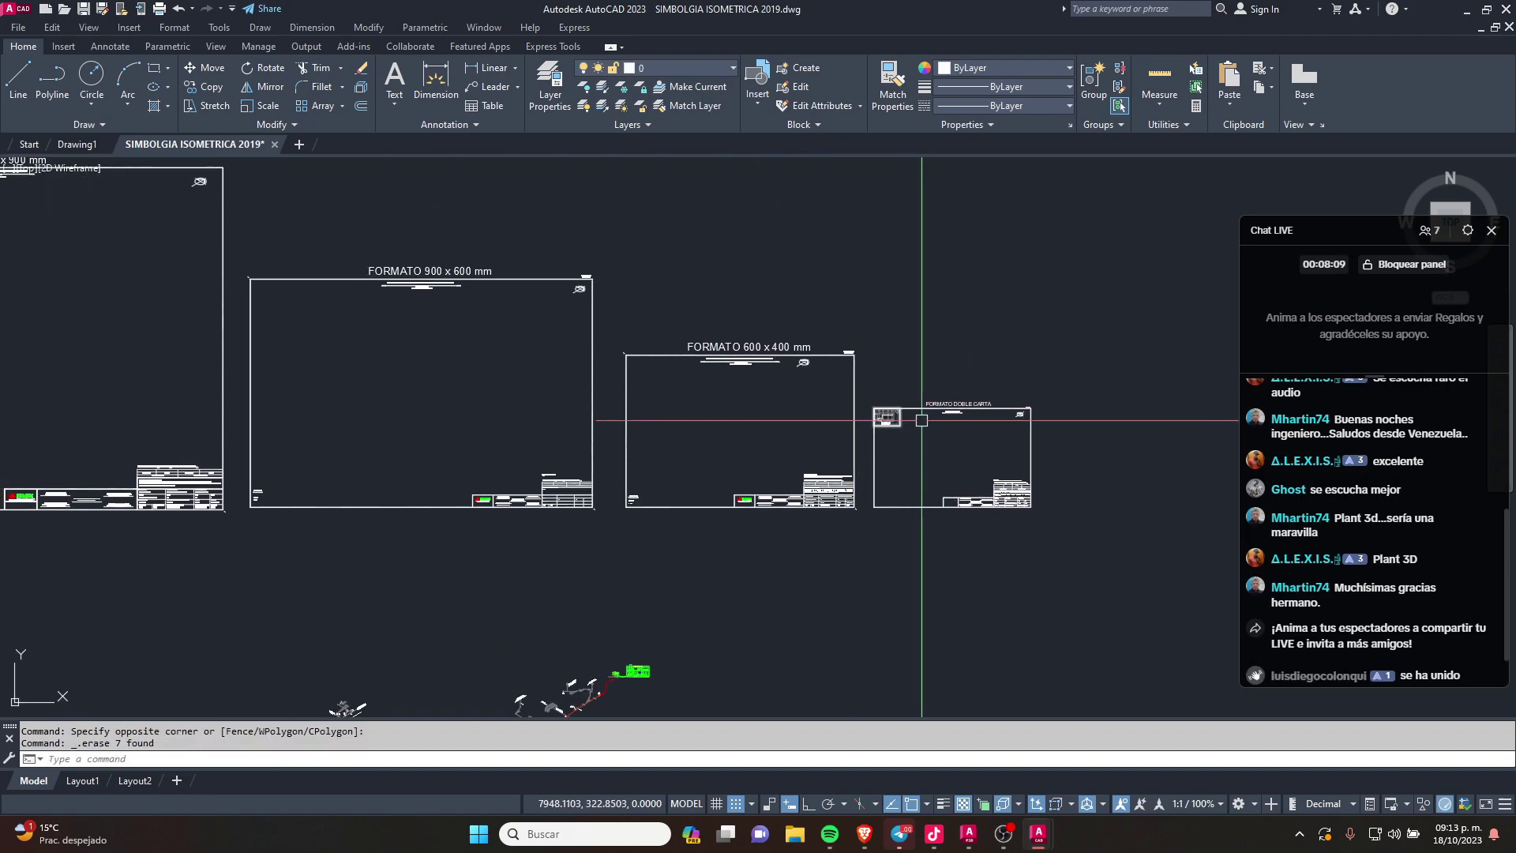
{"action": "scroll", "coordinate": [1000, 436], "scroll_direction": "up", "scroll_amount": 5}
{"action": "scroll", "coordinate": [893, 392], "scroll_direction": "down", "scroll_amount": 5}
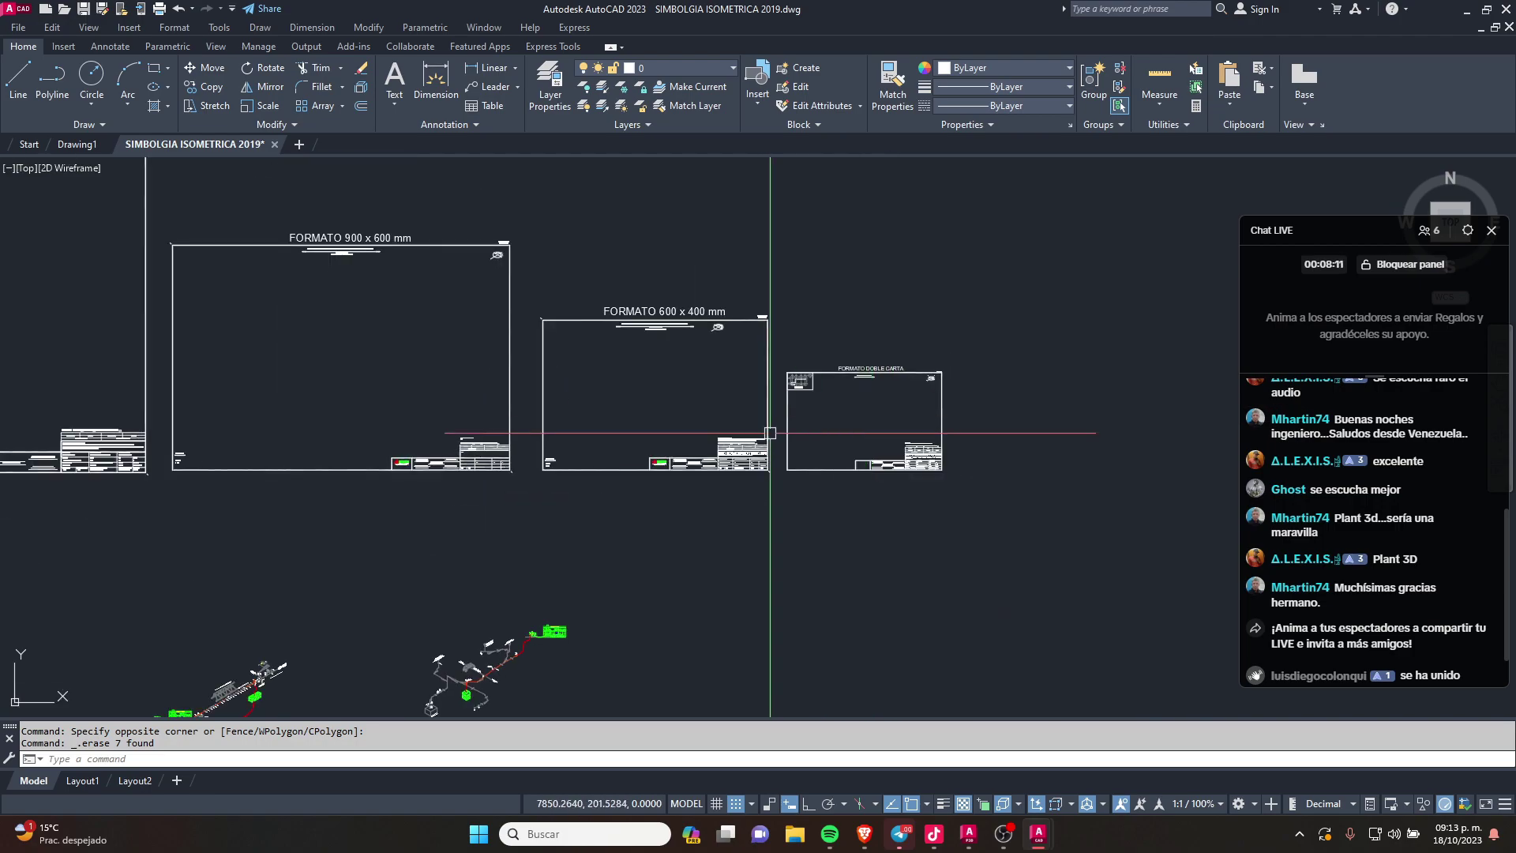
{"action": "middle_click_drag", "start_coordinate": [390, 418], "coordinate": [856, 433]}
{"action": "scroll", "coordinate": [856, 432], "scroll_direction": "down", "scroll_amount": 3}
{"action": "middle_click_drag", "start_coordinate": [737, 372], "coordinate": [1056, 377]}
Step: Zoom and pan onto the SIMBOLOGIA table, closing in on the Válvula de globo symbols
{"action": "scroll", "coordinate": [501, 371], "scroll_direction": "up", "scroll_amount": 2}
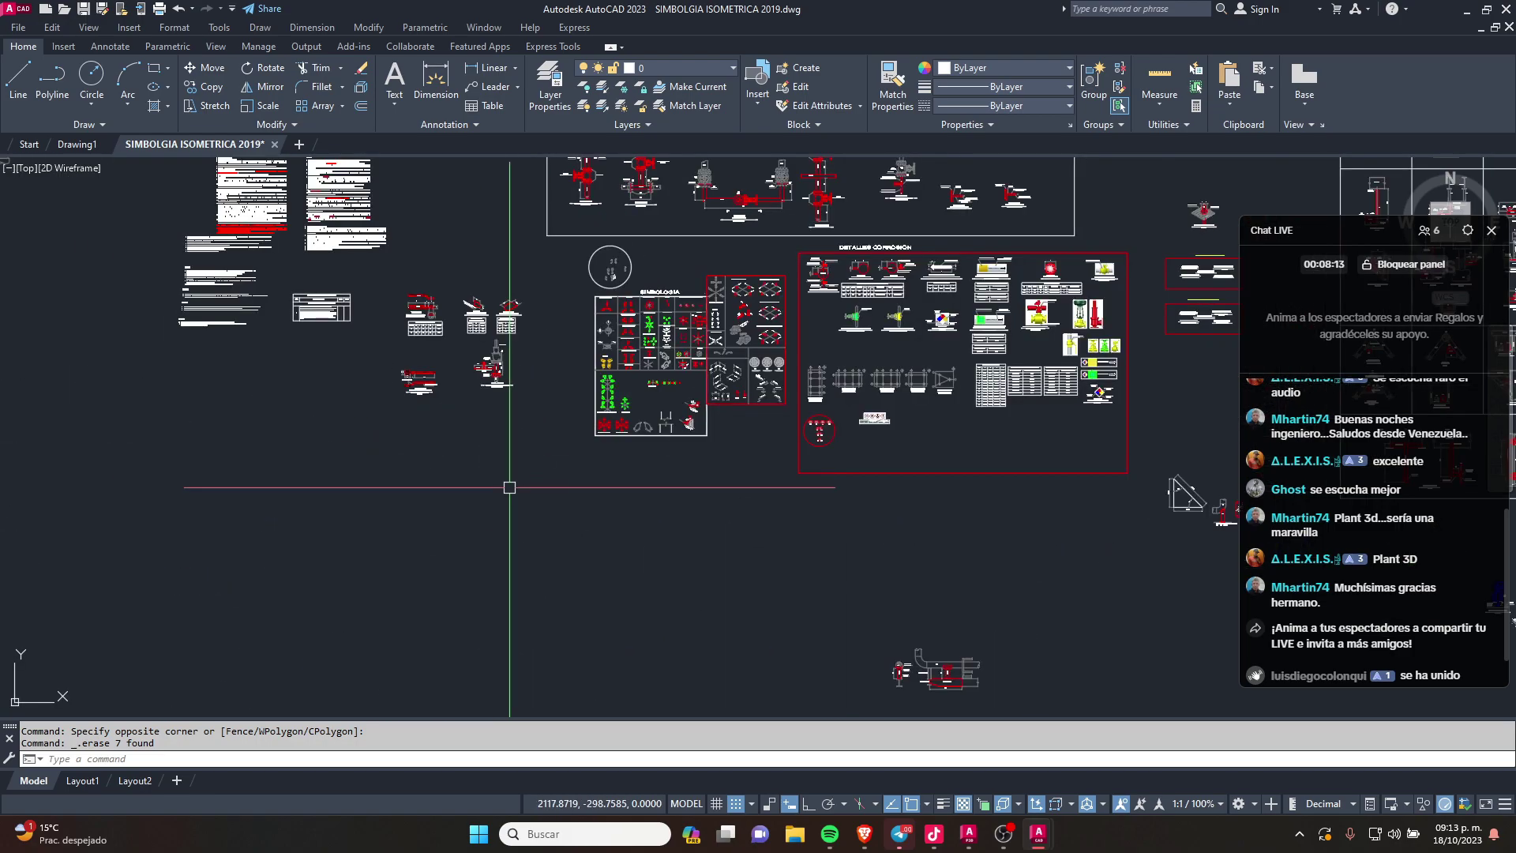
{"action": "scroll", "coordinate": [701, 553], "scroll_direction": "up", "scroll_amount": 2}
{"action": "scroll", "coordinate": [701, 553], "scroll_direction": "up", "scroll_amount": 2}
{"action": "scroll", "coordinate": [701, 553], "scroll_direction": "up", "scroll_amount": 1}
{"action": "scroll", "coordinate": [609, 372], "scroll_direction": "up", "scroll_amount": 2}
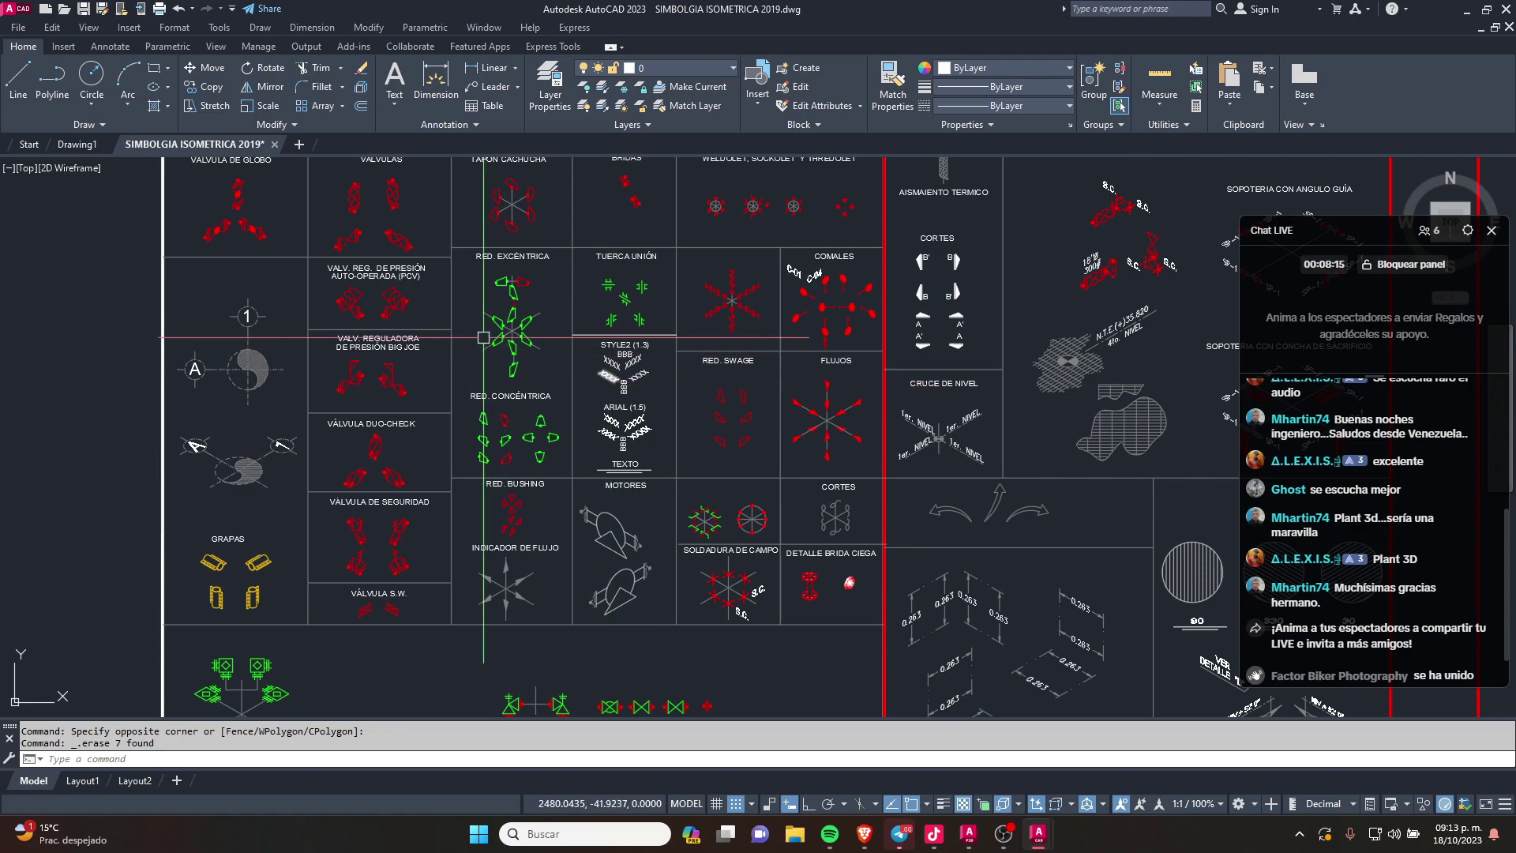
{"action": "middle_click_drag", "start_coordinate": [601, 339], "coordinate": [610, 423]}
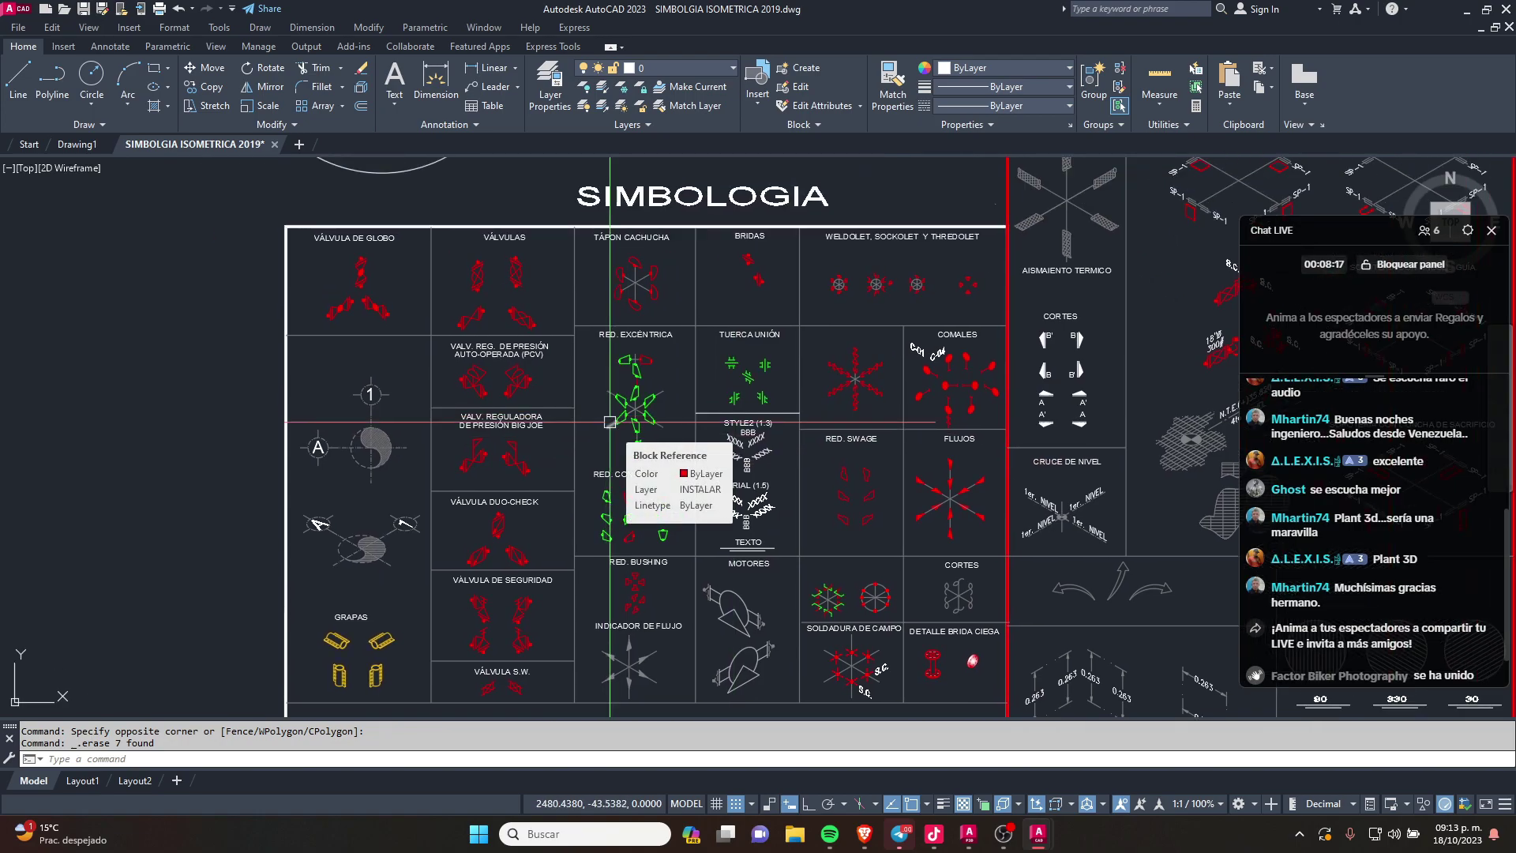
{"action": "middle_click_drag", "start_coordinate": [718, 410], "coordinate": [658, 371]}
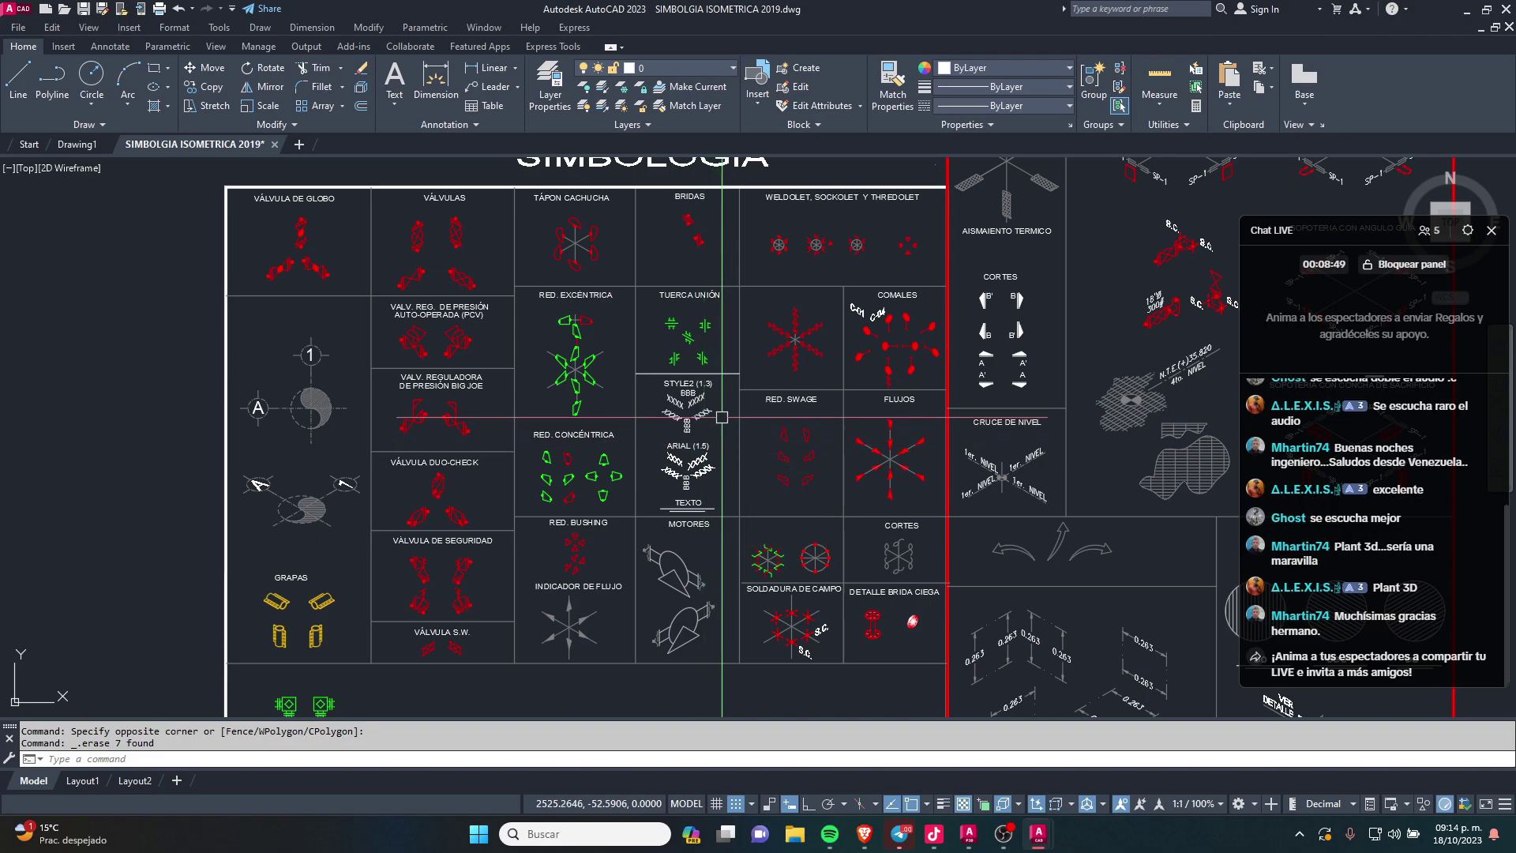
{"action": "middle_click_drag", "start_coordinate": [847, 393], "coordinate": [790, 404]}
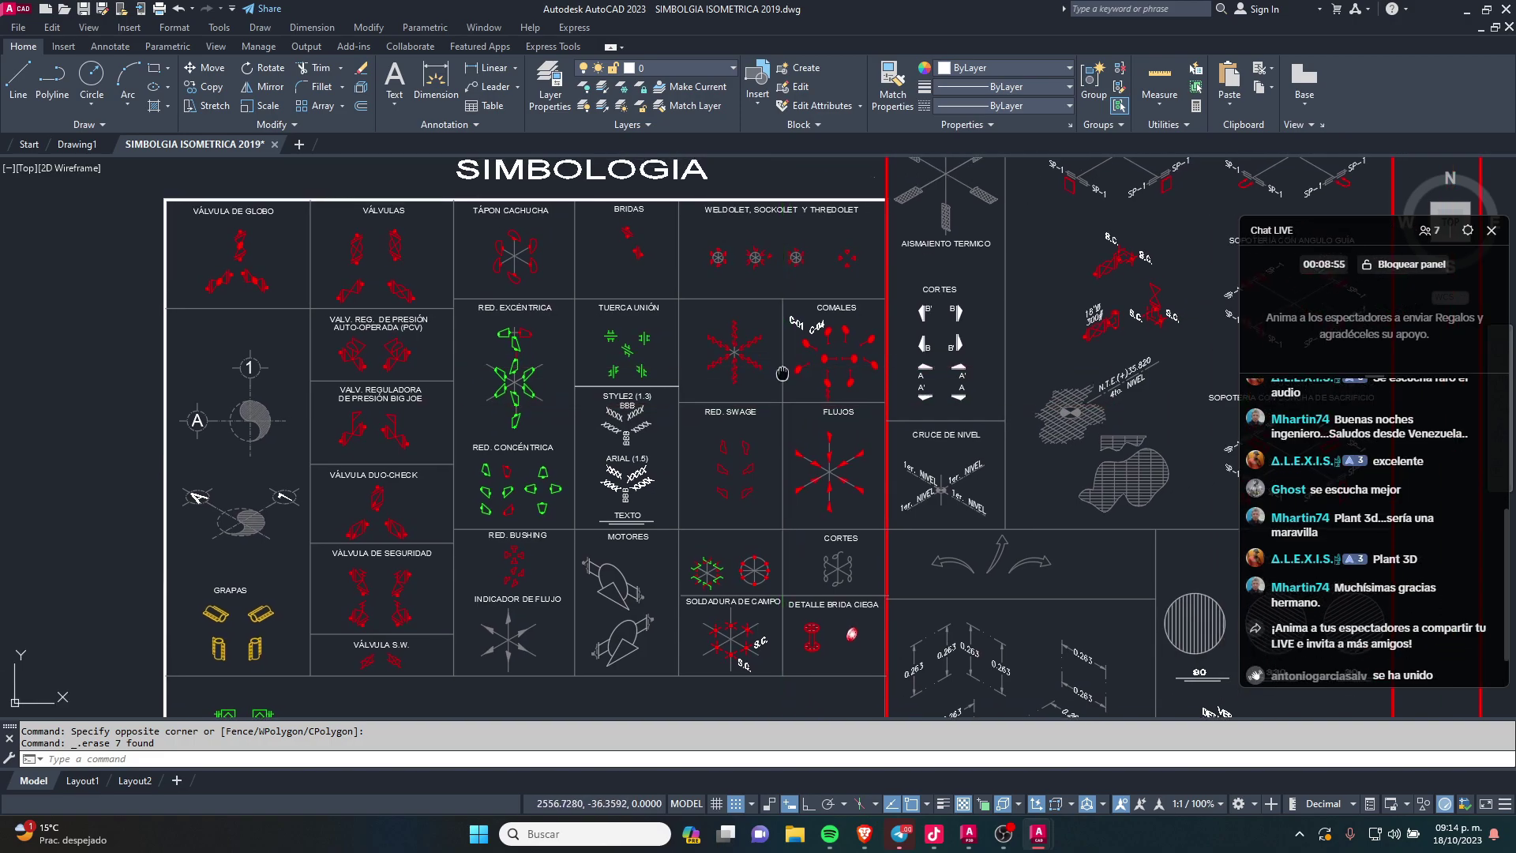
{"action": "middle_click_drag", "start_coordinate": [782, 368], "coordinate": [798, 386]}
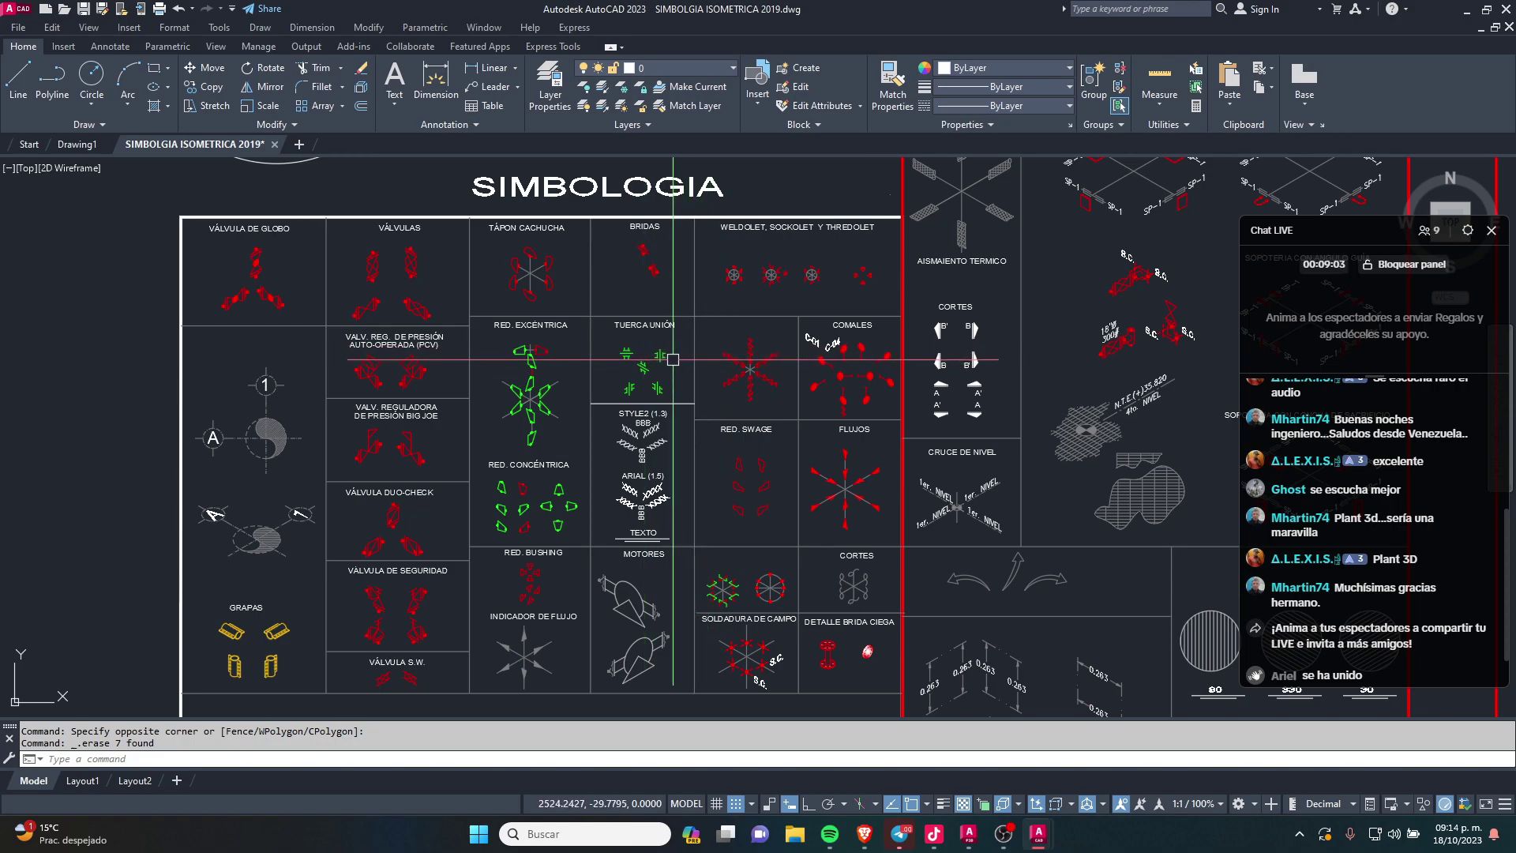
{"action": "scroll", "coordinate": [332, 316], "scroll_direction": "up", "scroll_amount": 3}
Step: Pan and zoom over the SIMBOLOGIA headings and the VÁLVULA DE GLOBO and VÁLVULAS cells
{"action": "scroll", "coordinate": [406, 342], "scroll_direction": "up", "scroll_amount": 3}
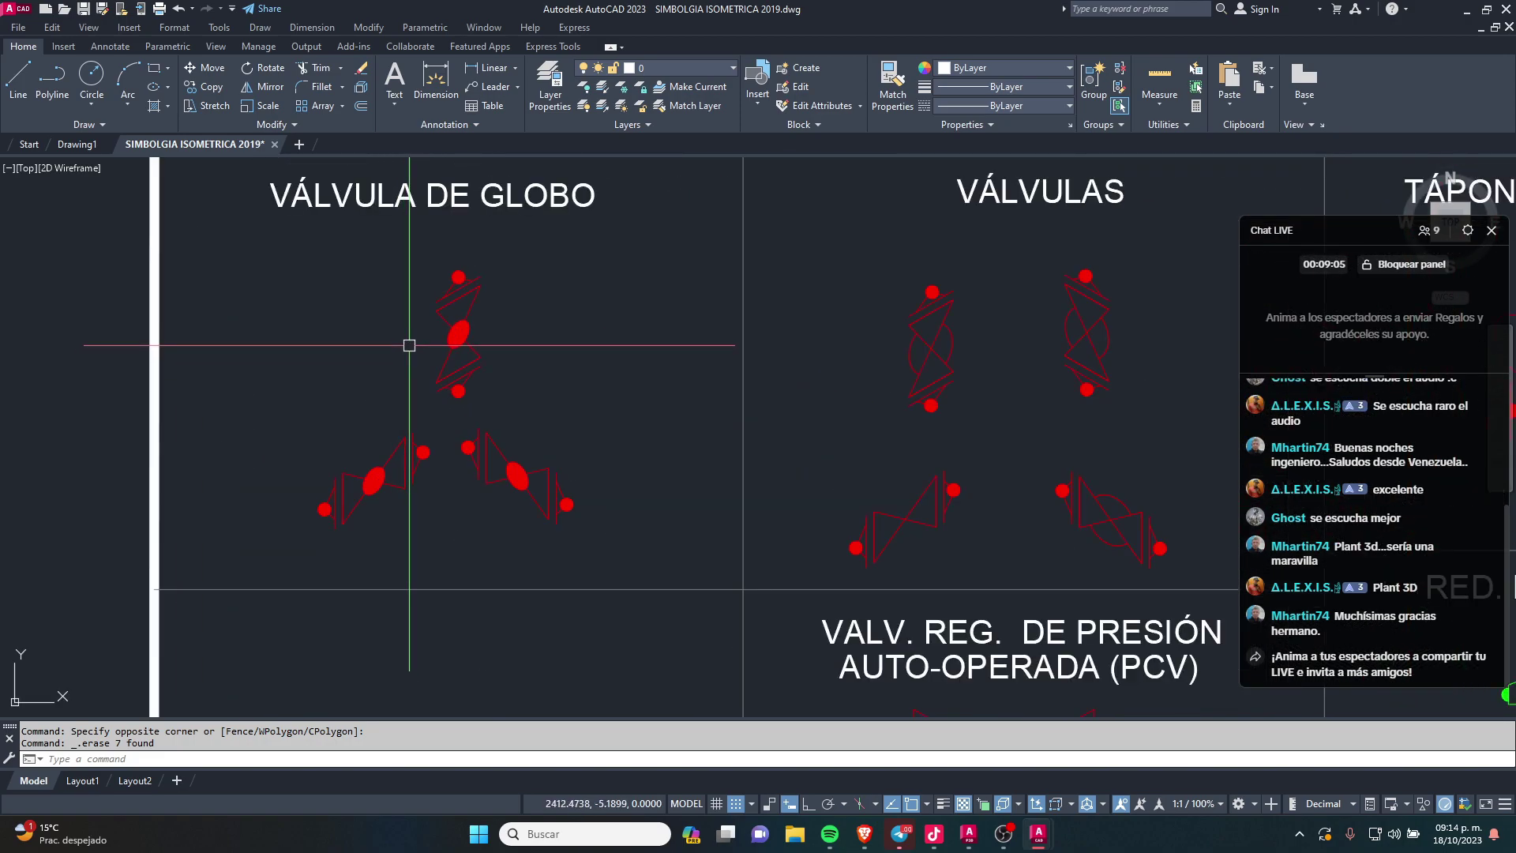
{"action": "scroll", "coordinate": [467, 398], "scroll_direction": "up", "scroll_amount": 2}
{"action": "scroll", "coordinate": [467, 399], "scroll_direction": "down", "scroll_amount": 5}
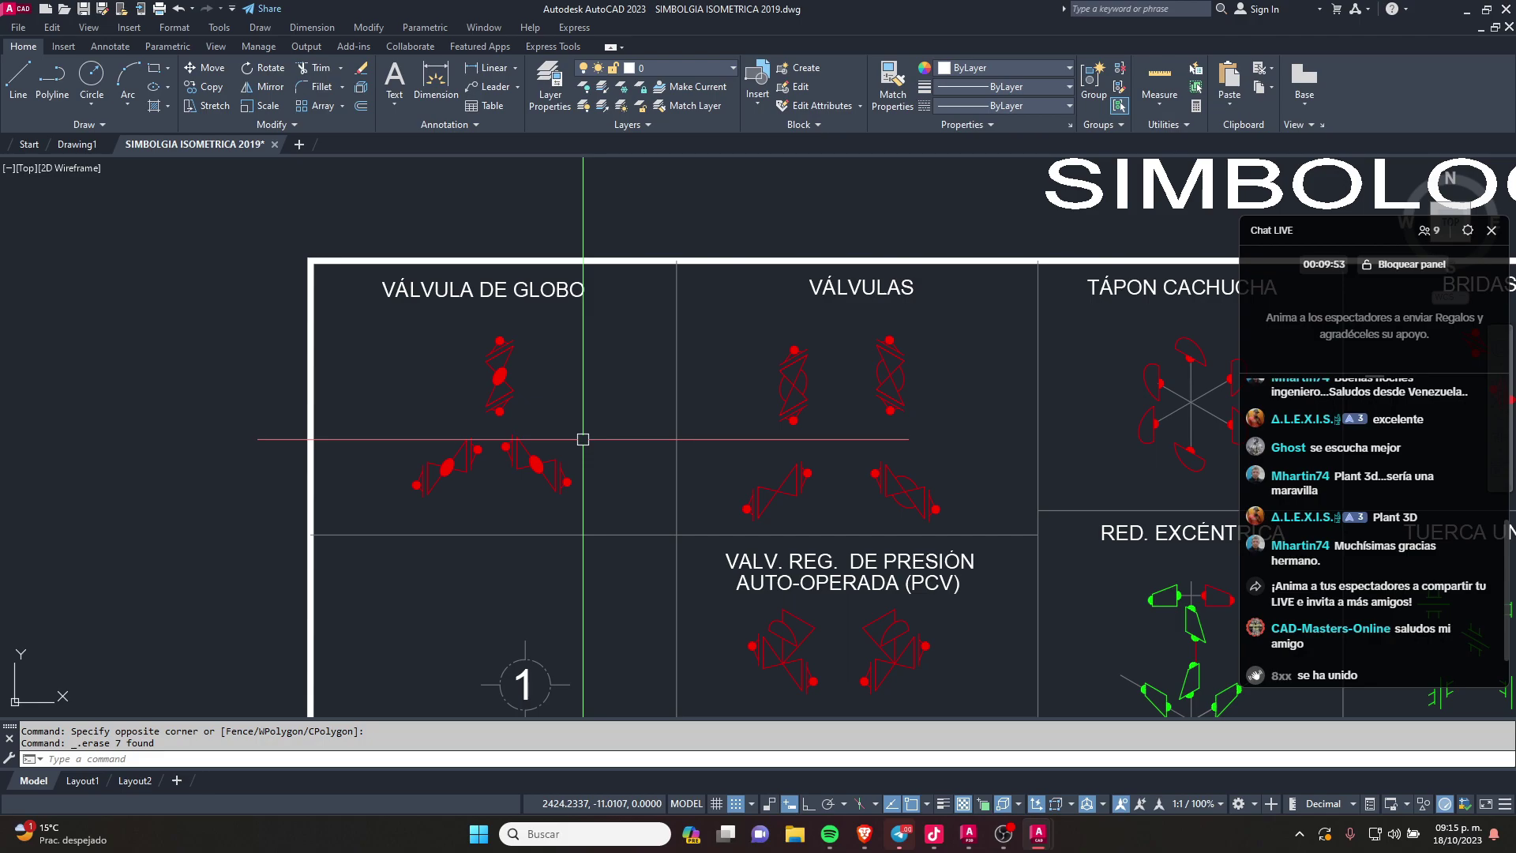
{"action": "scroll", "coordinate": [574, 382], "scroll_direction": "down", "scroll_amount": 2}
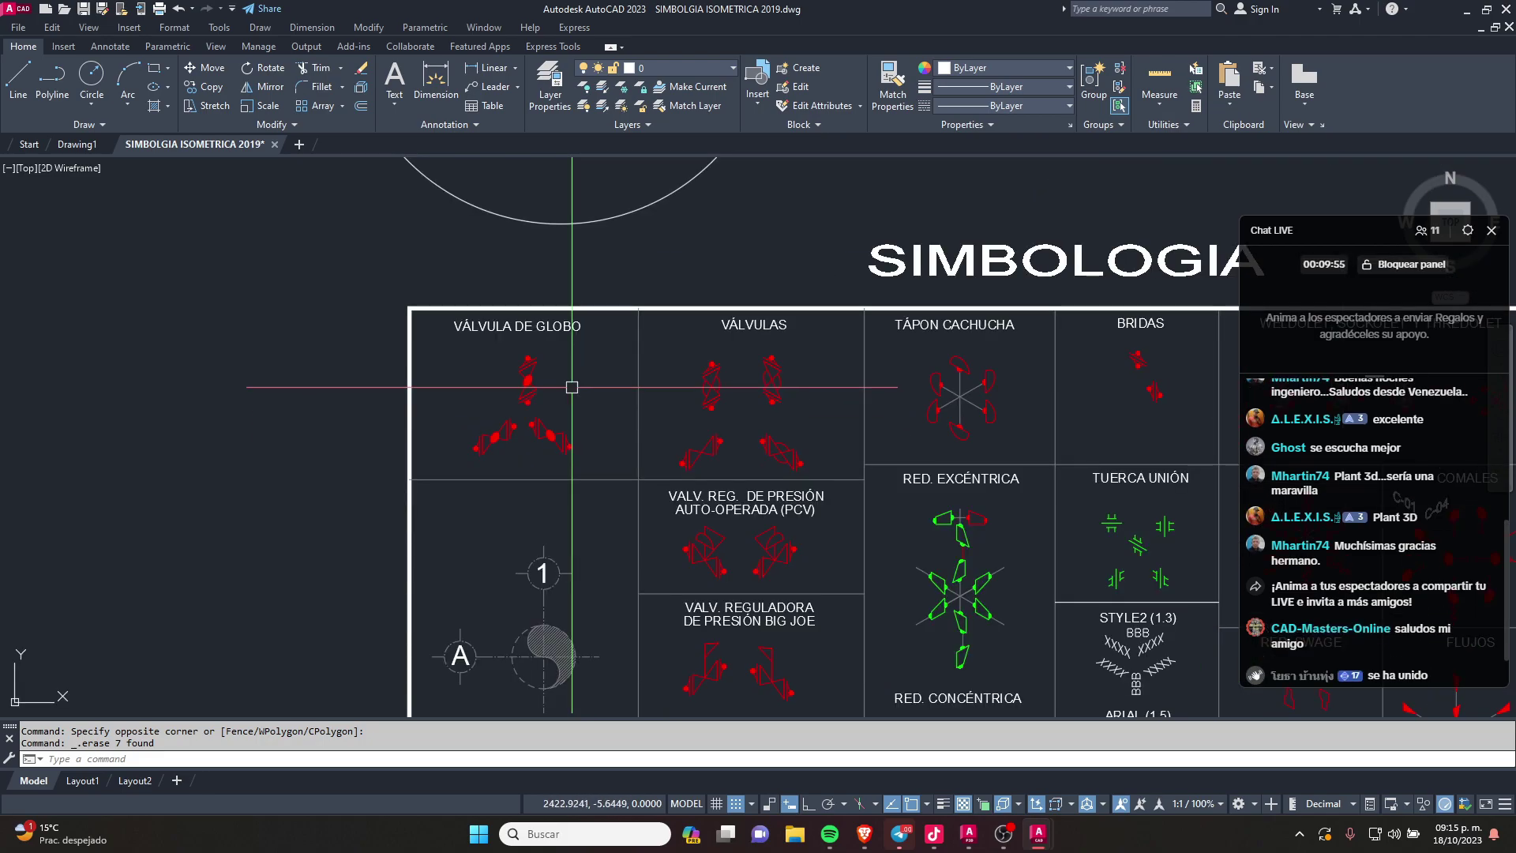
{"action": "middle_click_drag", "start_coordinate": [646, 407], "coordinate": [499, 340]}
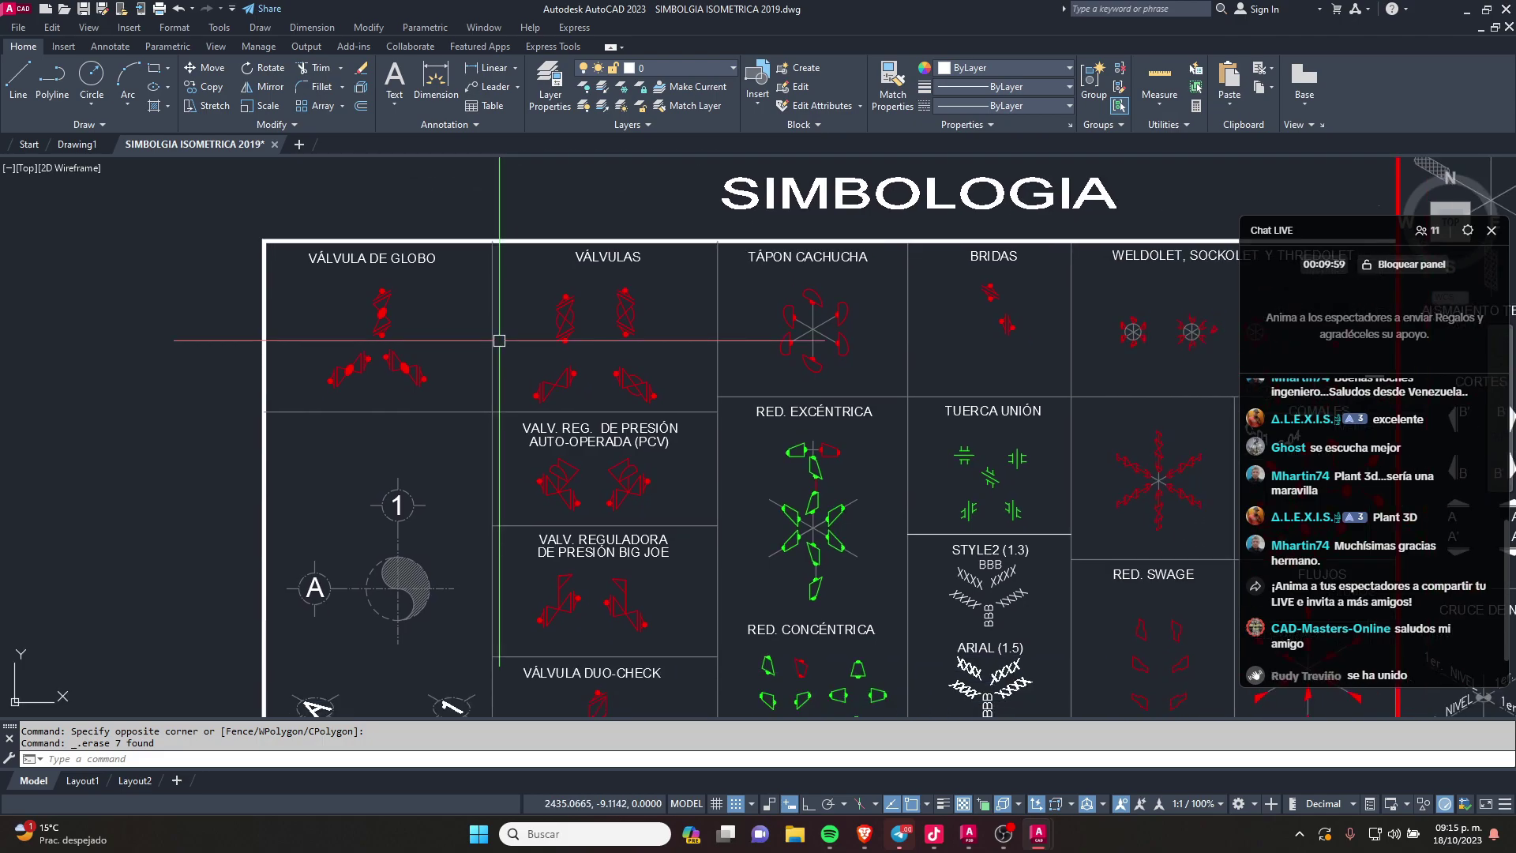
{"action": "middle_click_drag", "start_coordinate": [997, 562], "coordinate": [893, 507]}
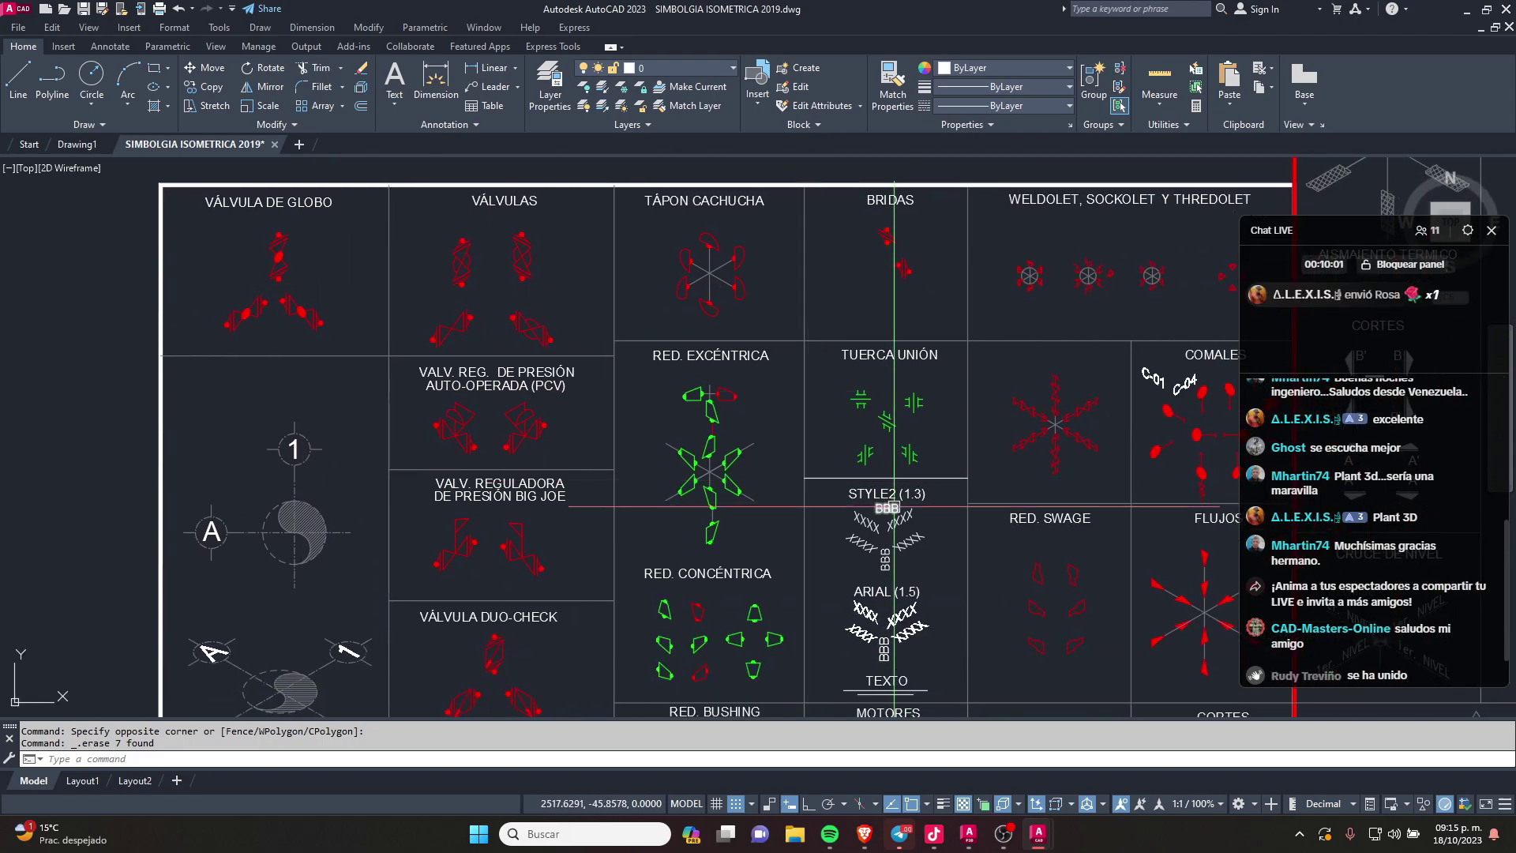
{"action": "middle_click_drag", "start_coordinate": [729, 407], "coordinate": [741, 407]}
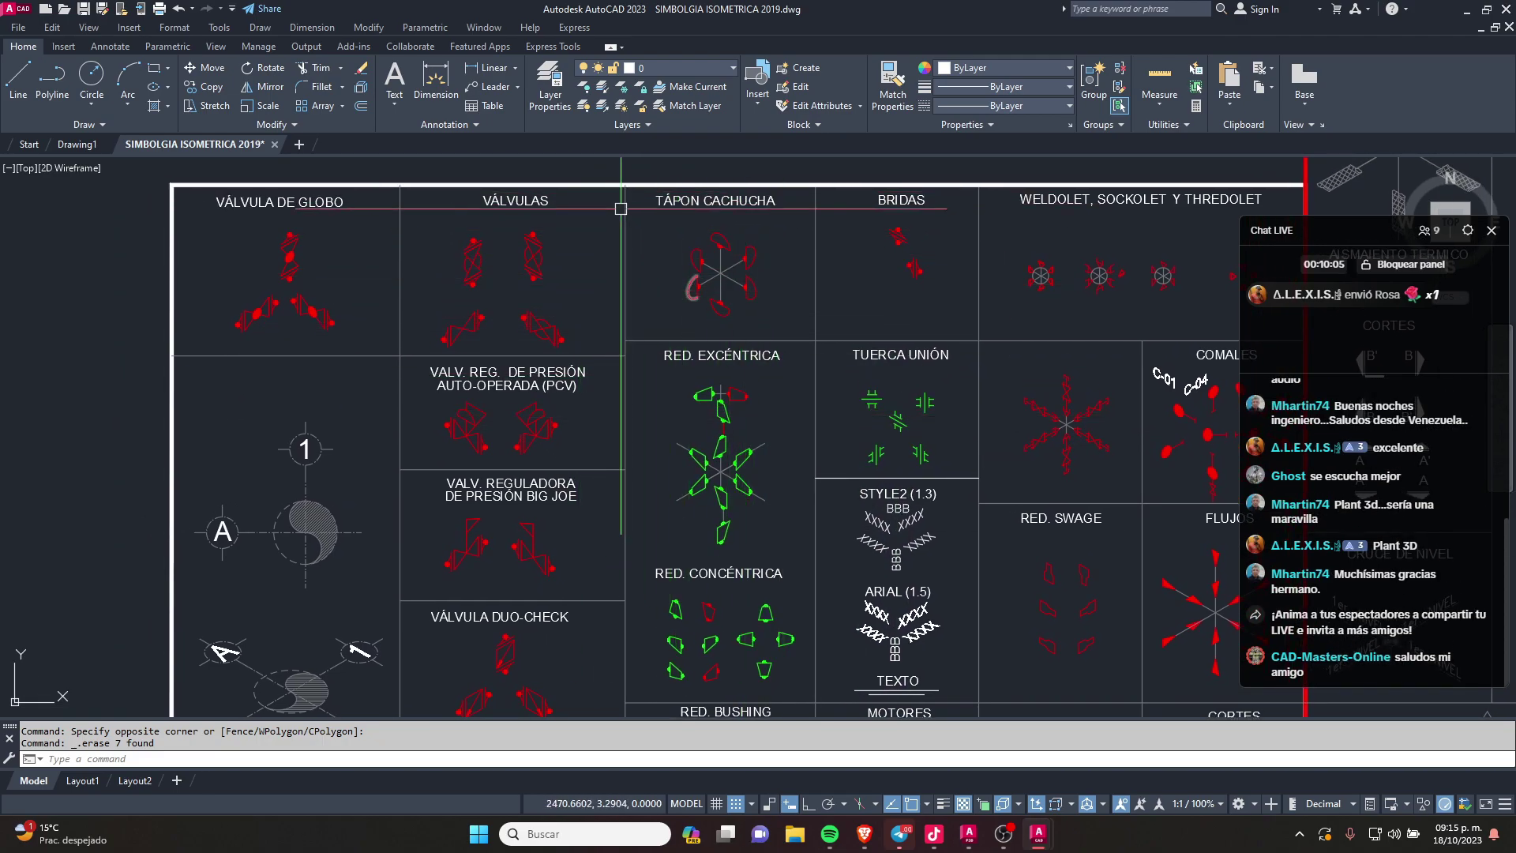
{"action": "scroll", "coordinate": [347, 348], "scroll_direction": "up", "scroll_amount": 3}
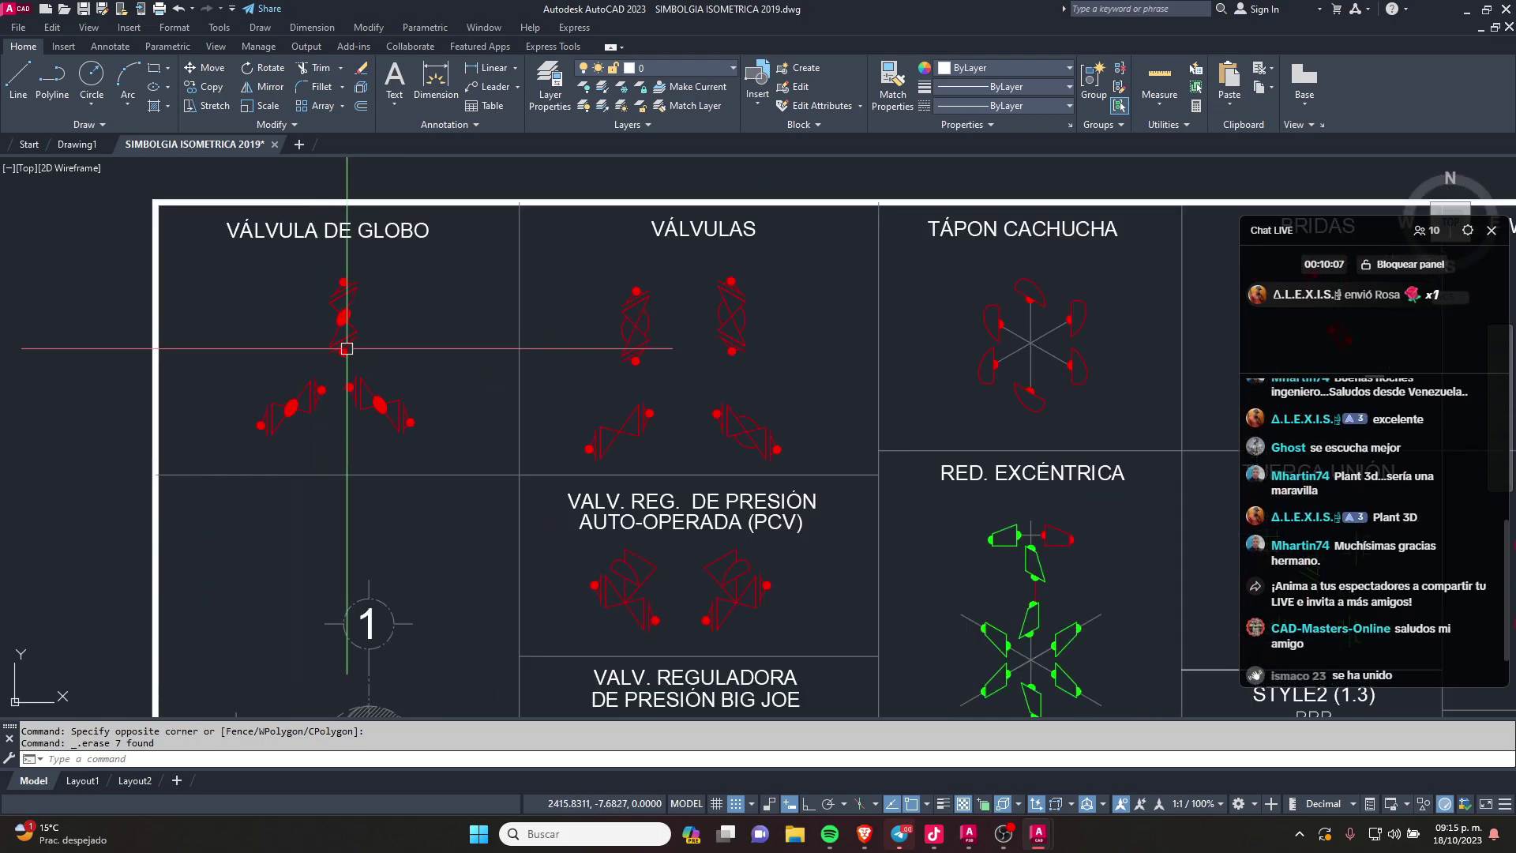
{"action": "middle_click_drag", "start_coordinate": [346, 348], "coordinate": [319, 332]}
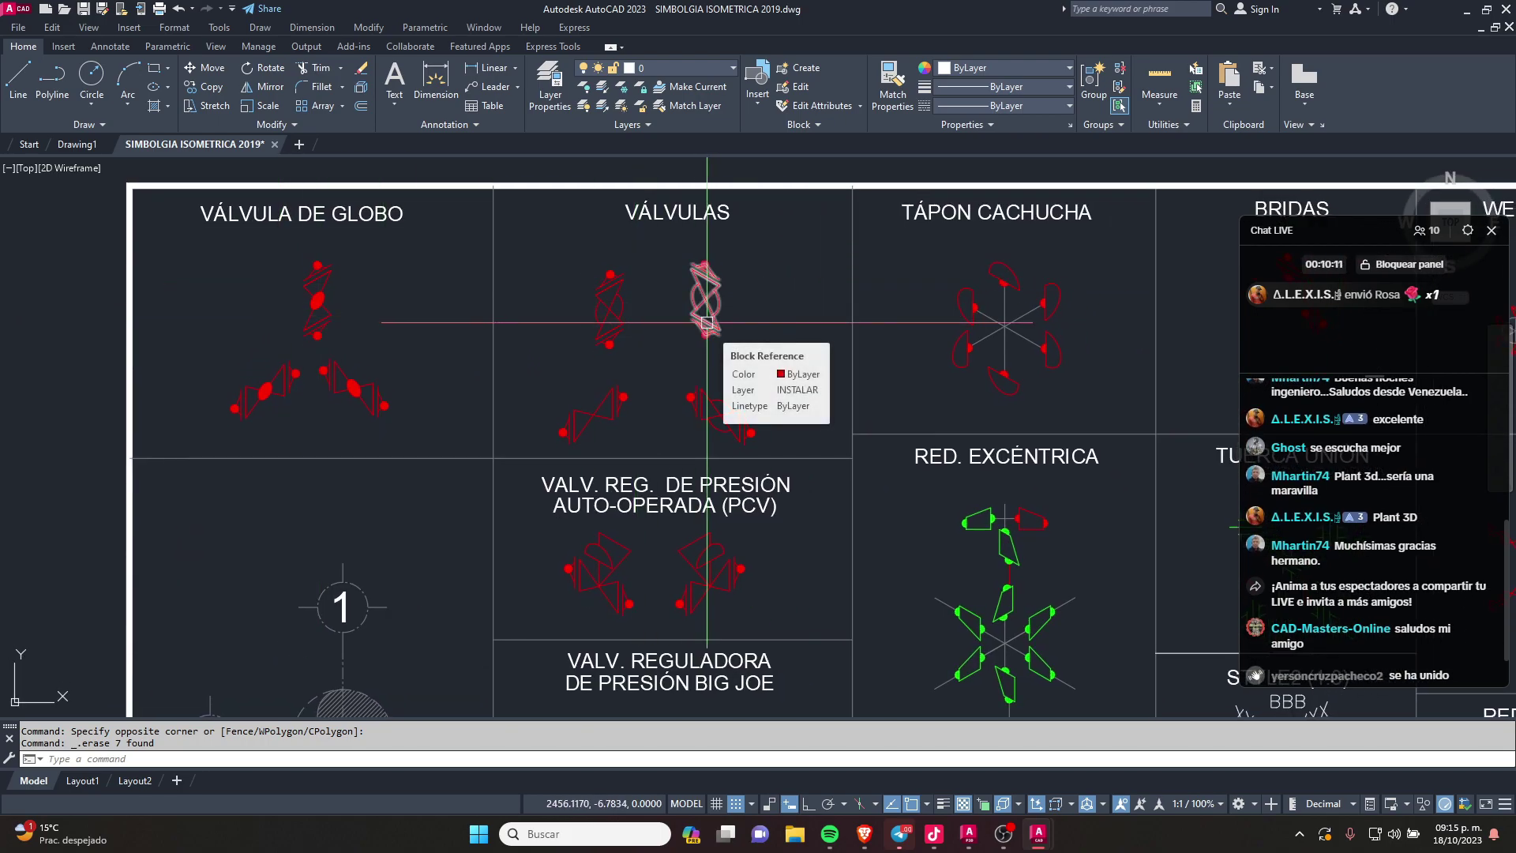
Step: In File Explorer, browse Respaldo (D:) to Imagenes paraTikTok and open codo 90° roscado
{"action": "key", "text": "super+e"}
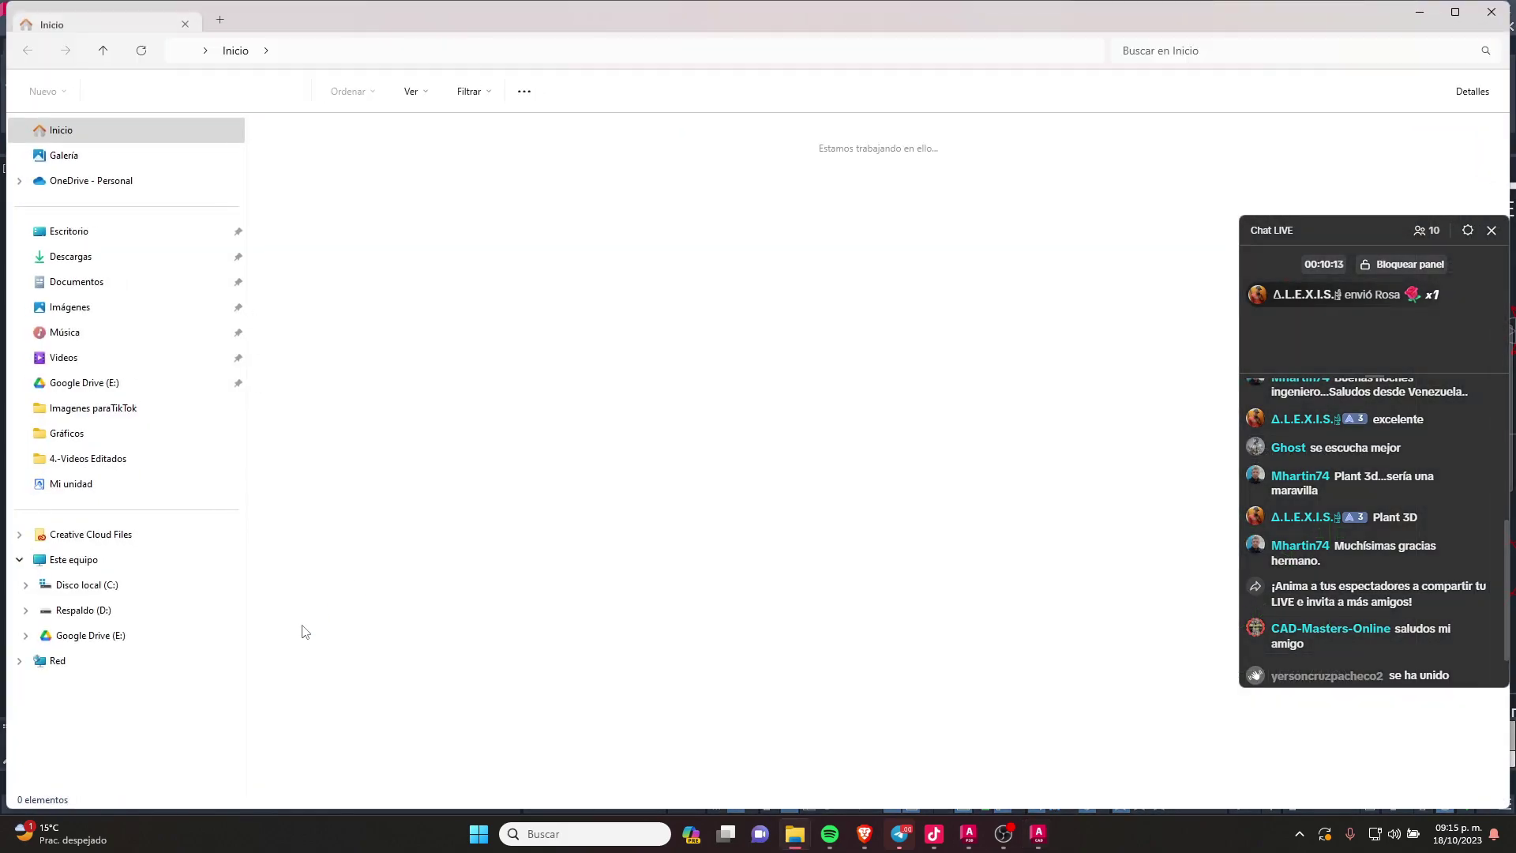
{"action": "left_click", "coordinate": [111, 565]}
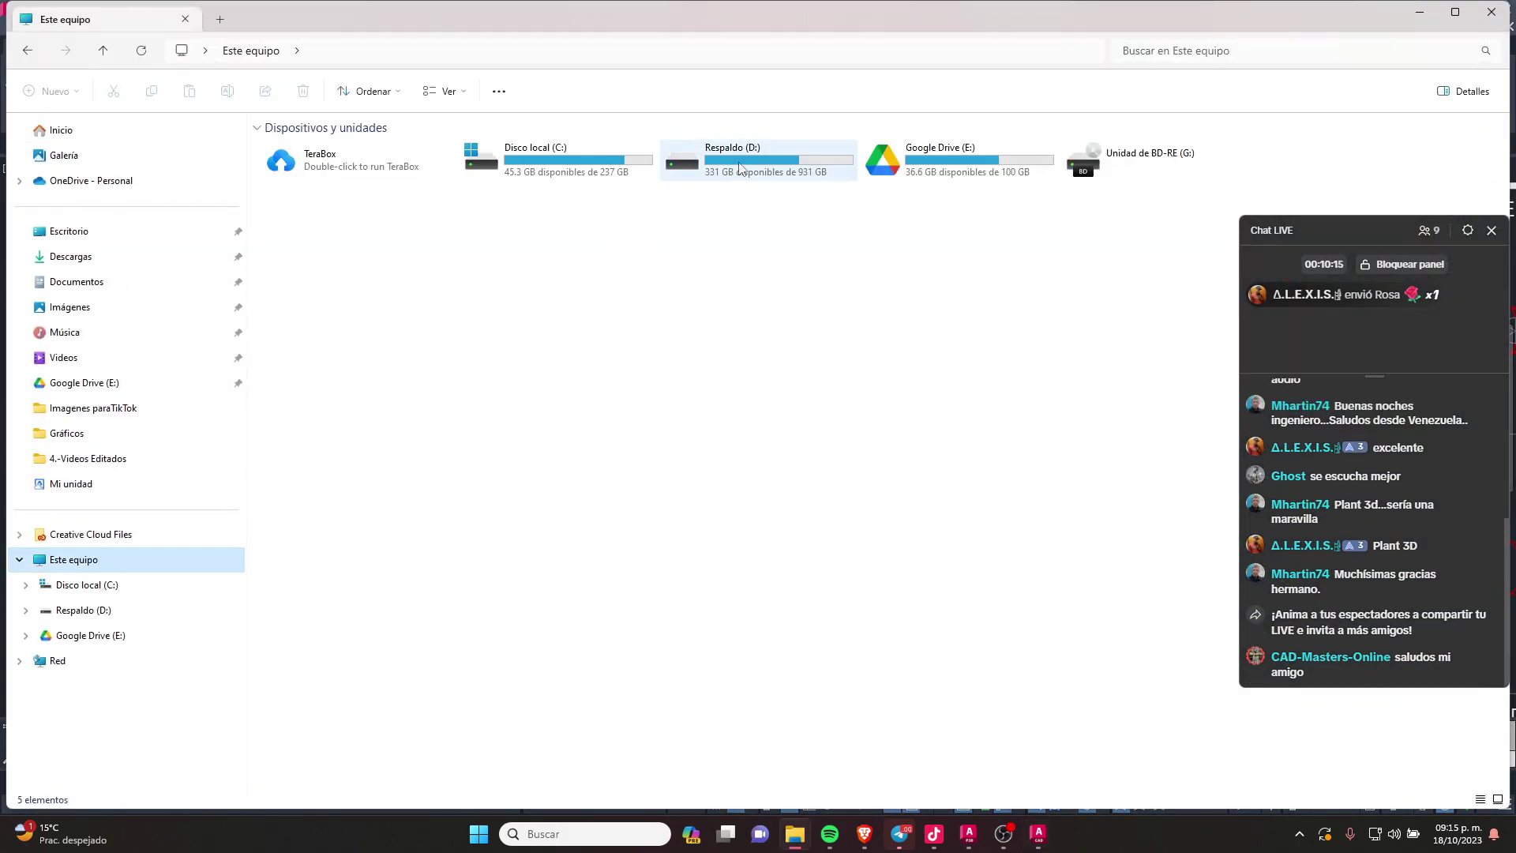
{"action": "double_click", "coordinate": [742, 170]}
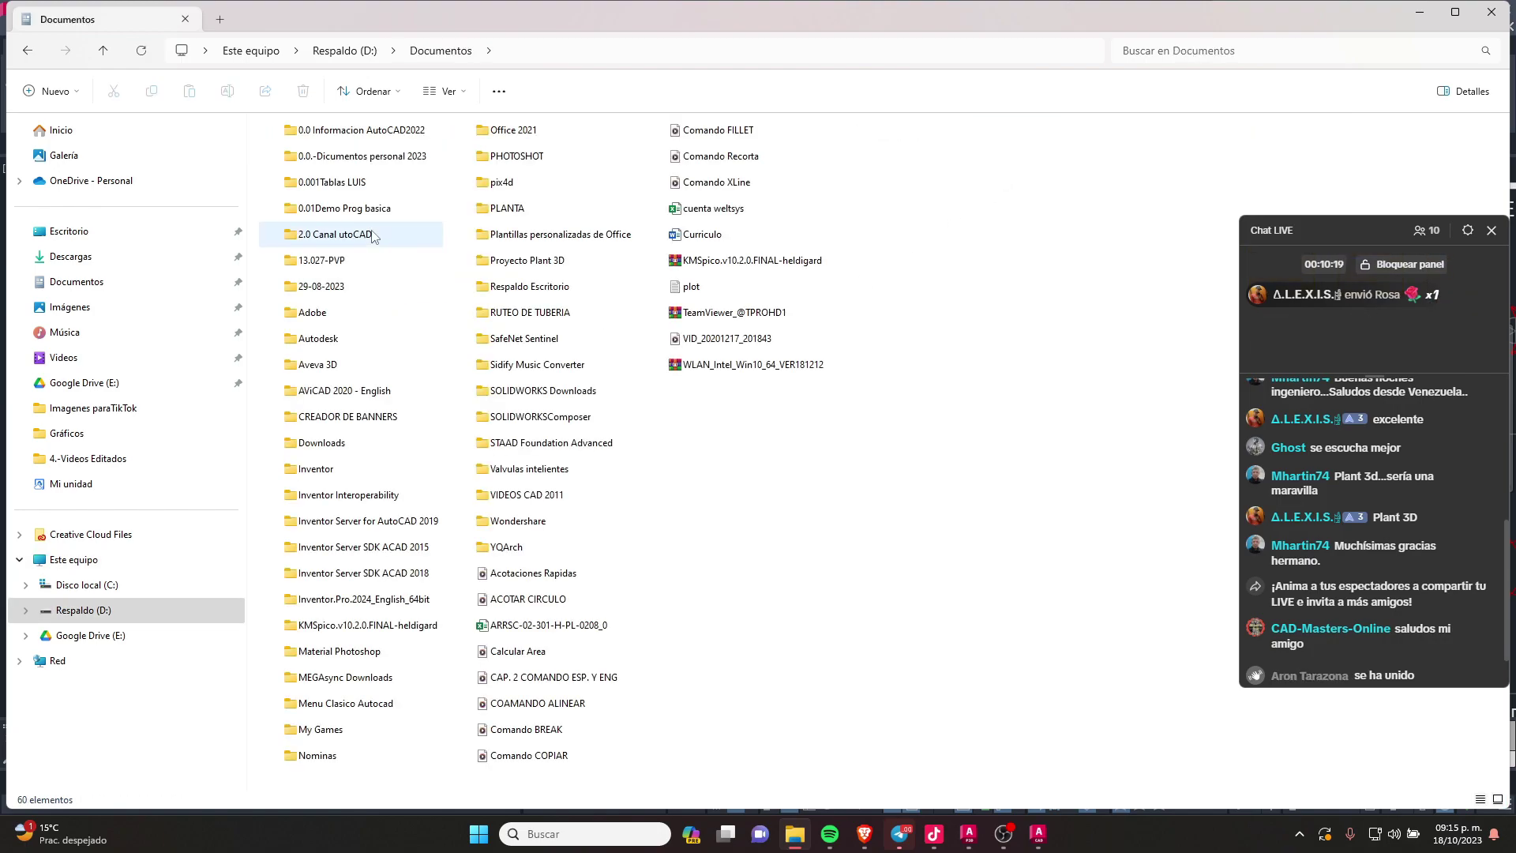
{"action": "left_click", "coordinate": [373, 235]}
{"action": "double_click", "coordinate": [373, 235]}
{"action": "double_click", "coordinate": [375, 184]}
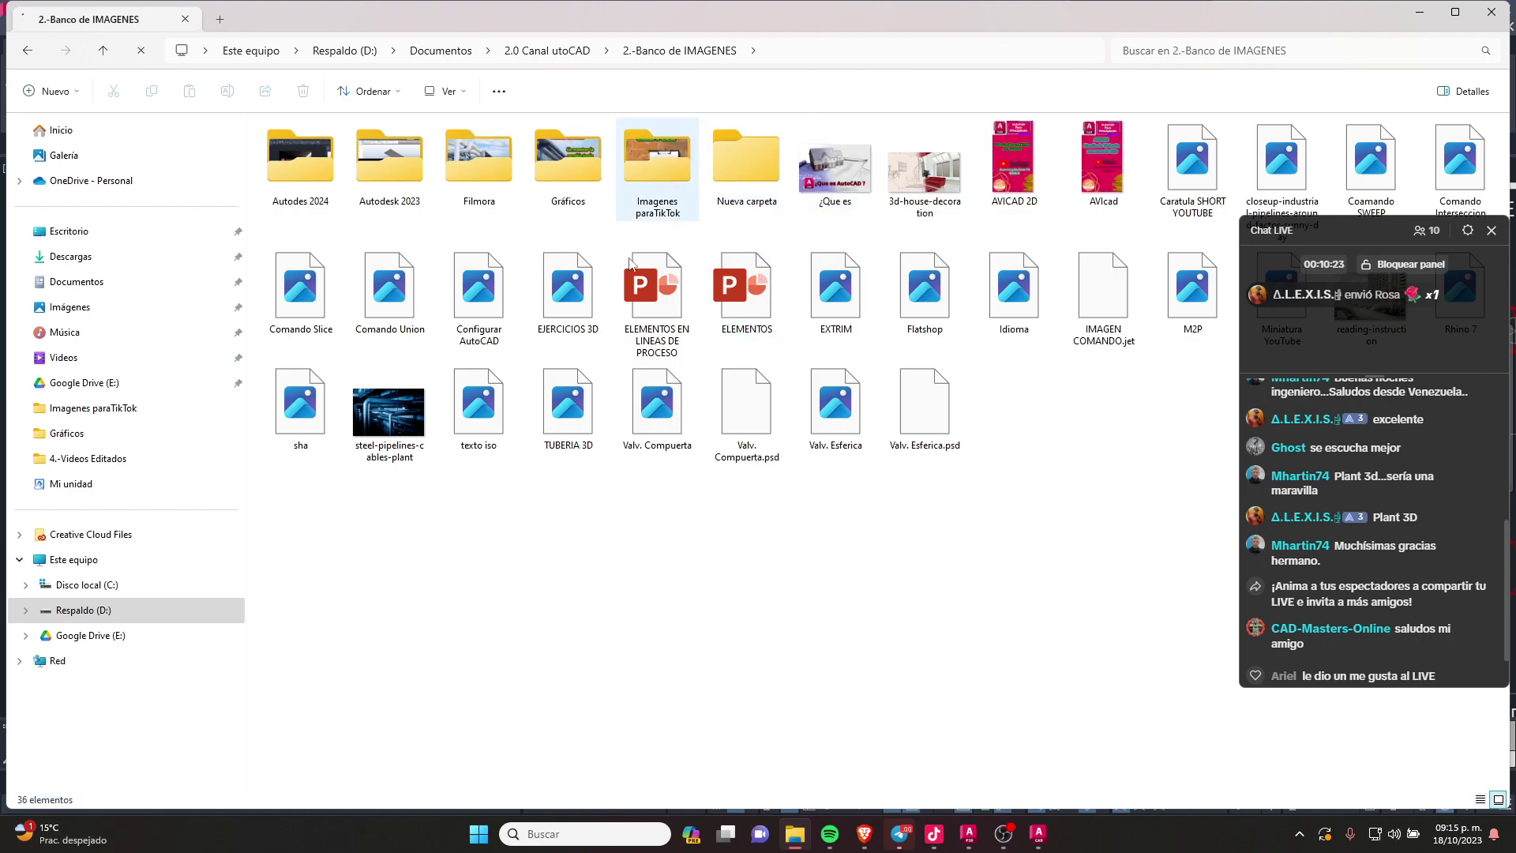
{"action": "double_click", "coordinate": [663, 165]}
{"action": "left_click", "coordinate": [486, 161]}
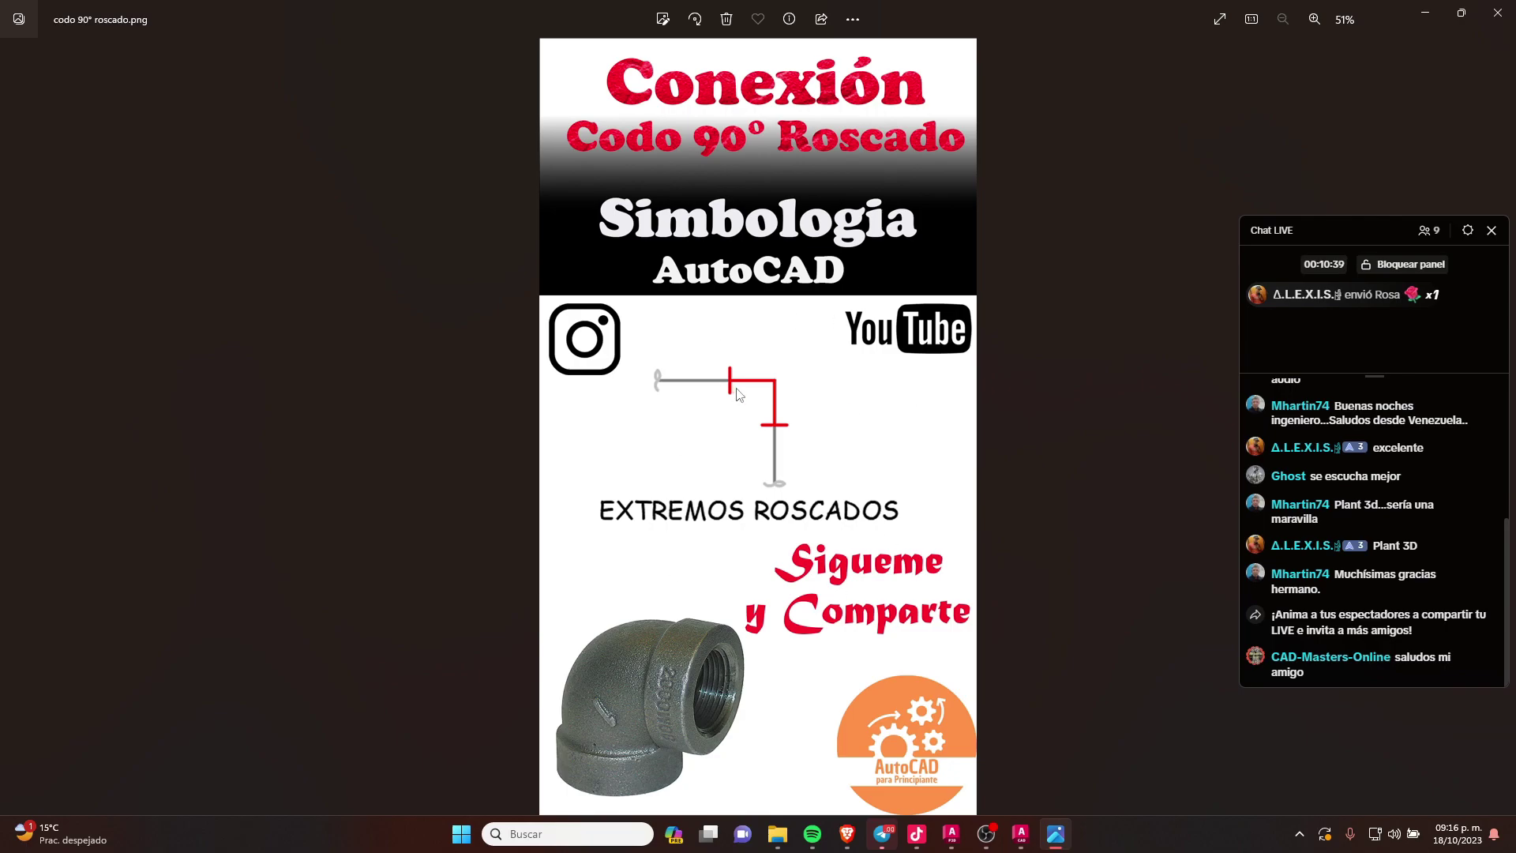
Step: Flip between the codo 90° roscado and codo 90° S.W. images, ending on codo 90° tope
{"action": "key", "text": "Right"}
{"action": "key", "text": "Left"}
{"action": "key", "text": "Right"}
{"action": "key", "text": "Left"}
{"action": "key", "text": "Right"}
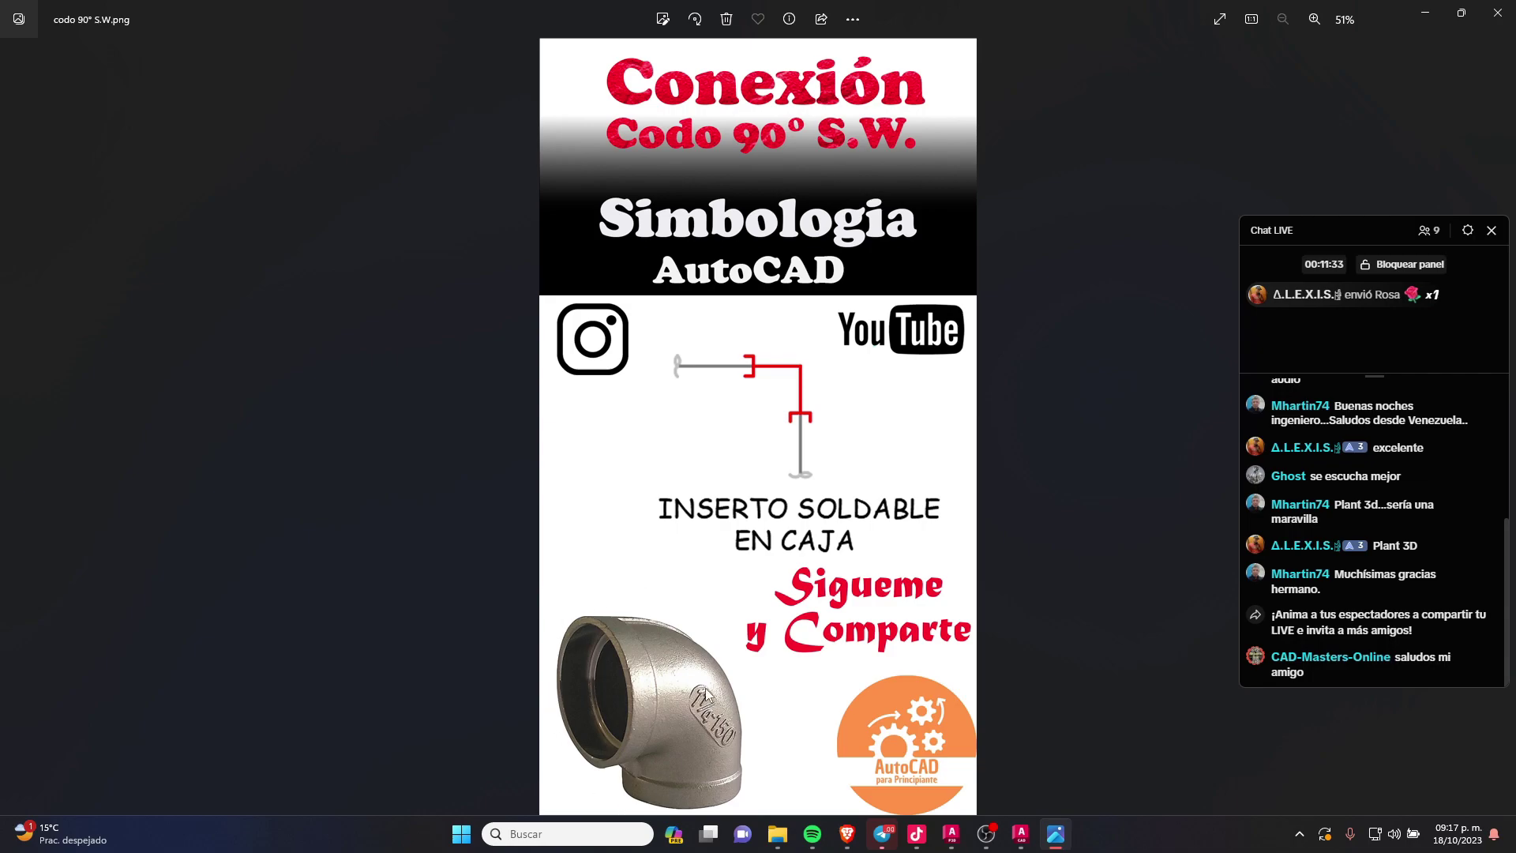
{"action": "key", "text": "Right"}
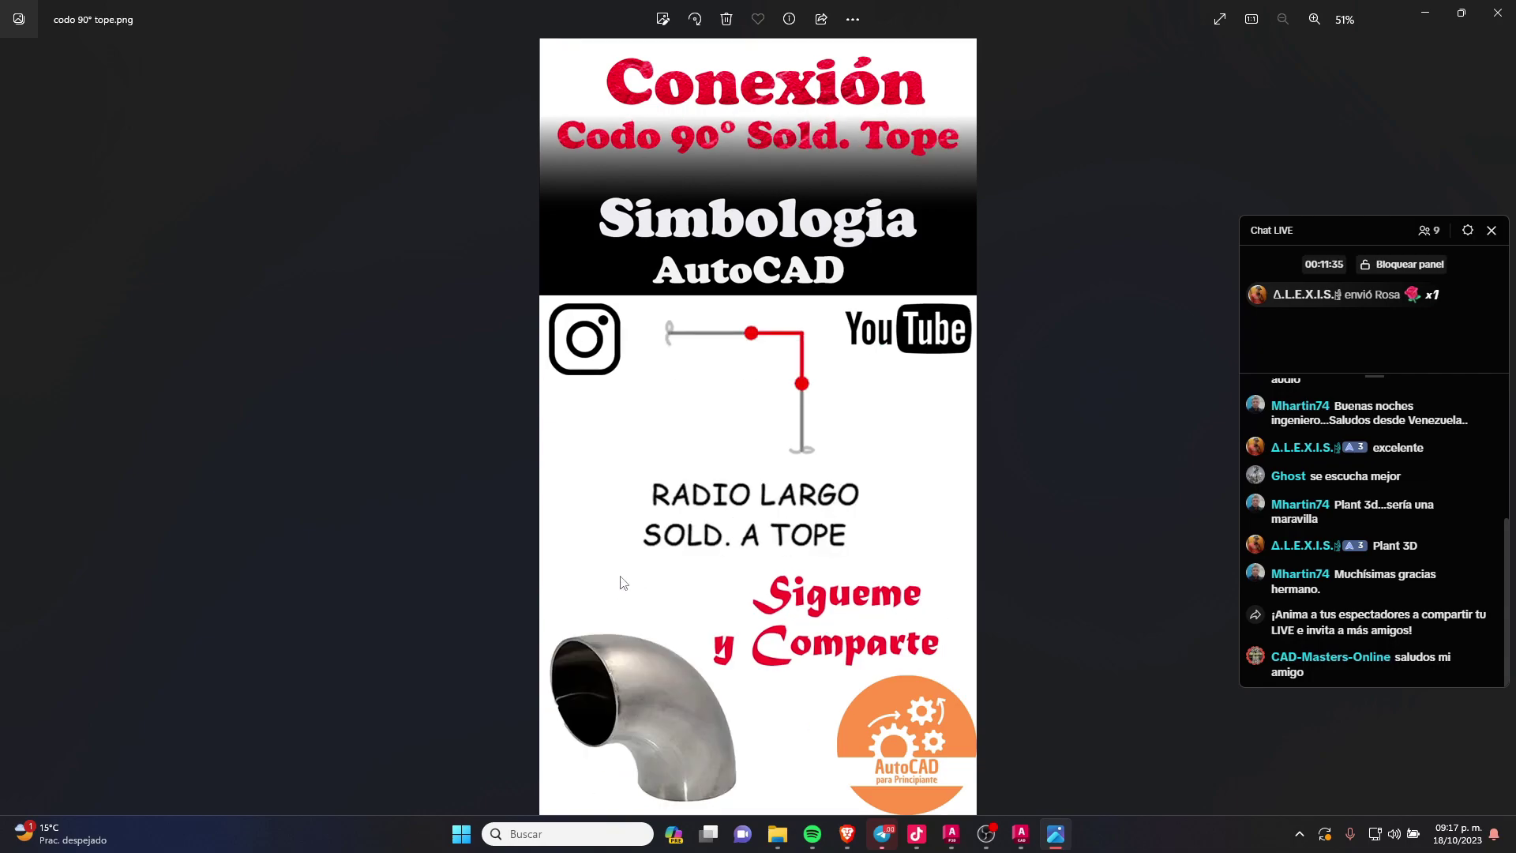
Step: Page through the remaining threaded, socket-weld and butt-weld elbow symbol images
{"action": "key", "text": "Right"}
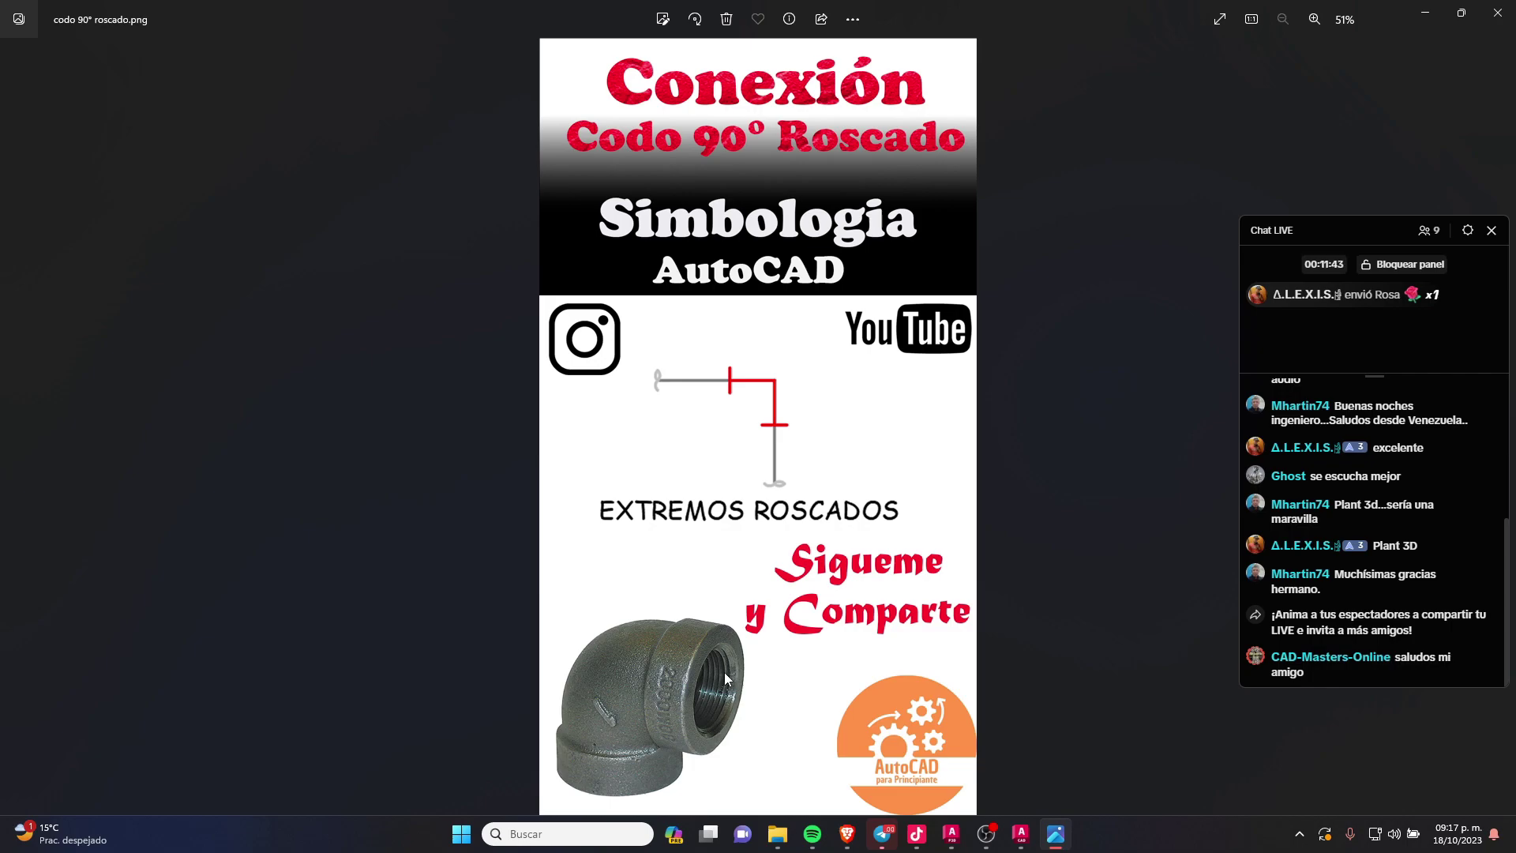
{"action": "key", "text": "Right"}
{"action": "key", "text": "Right"}
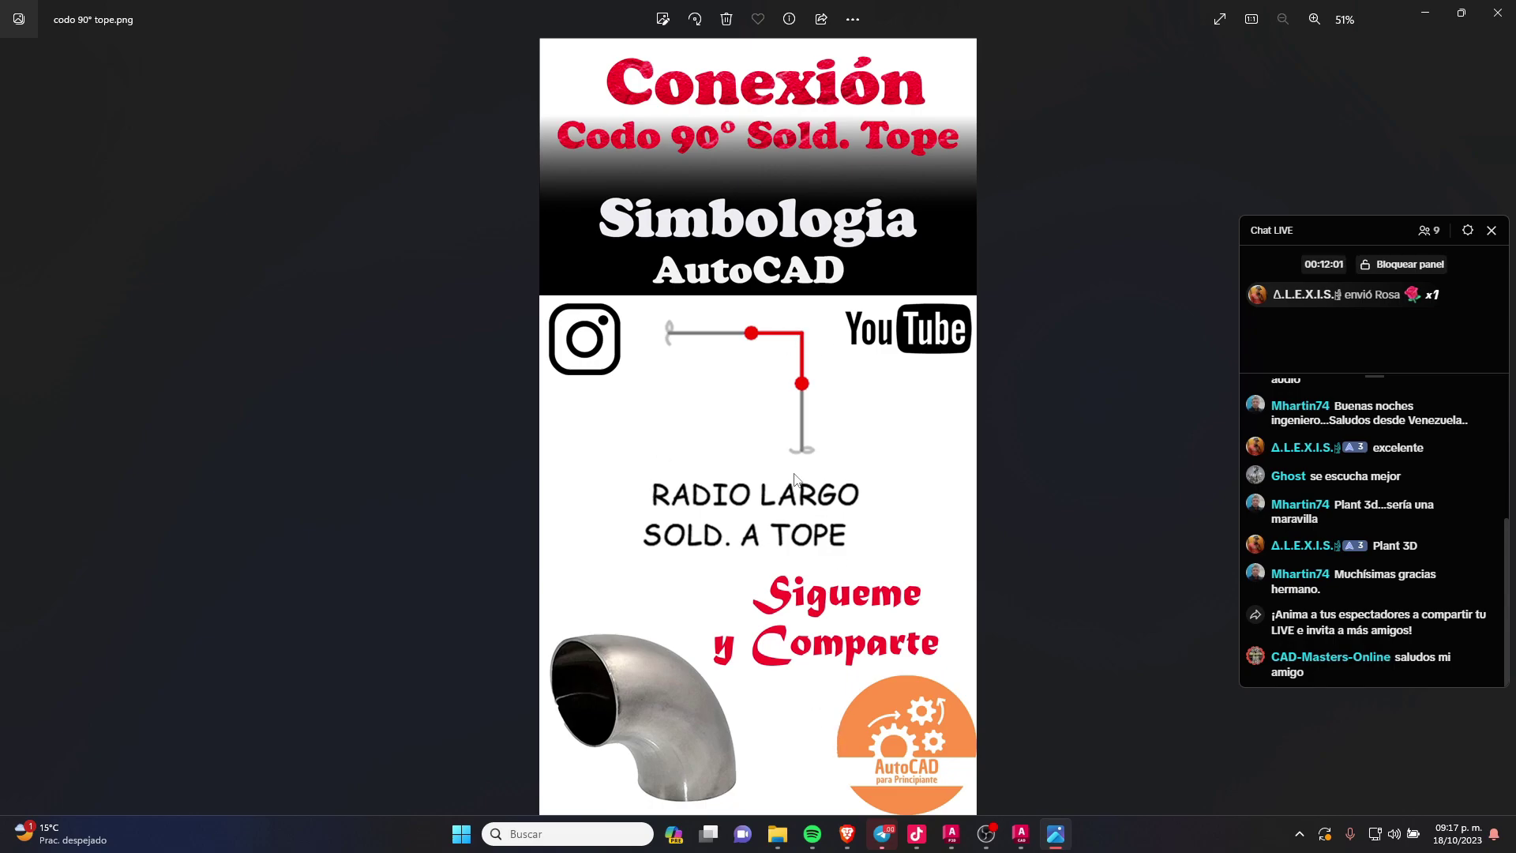
{"action": "key", "text": "Right"}
{"action": "key", "text": "Right"}
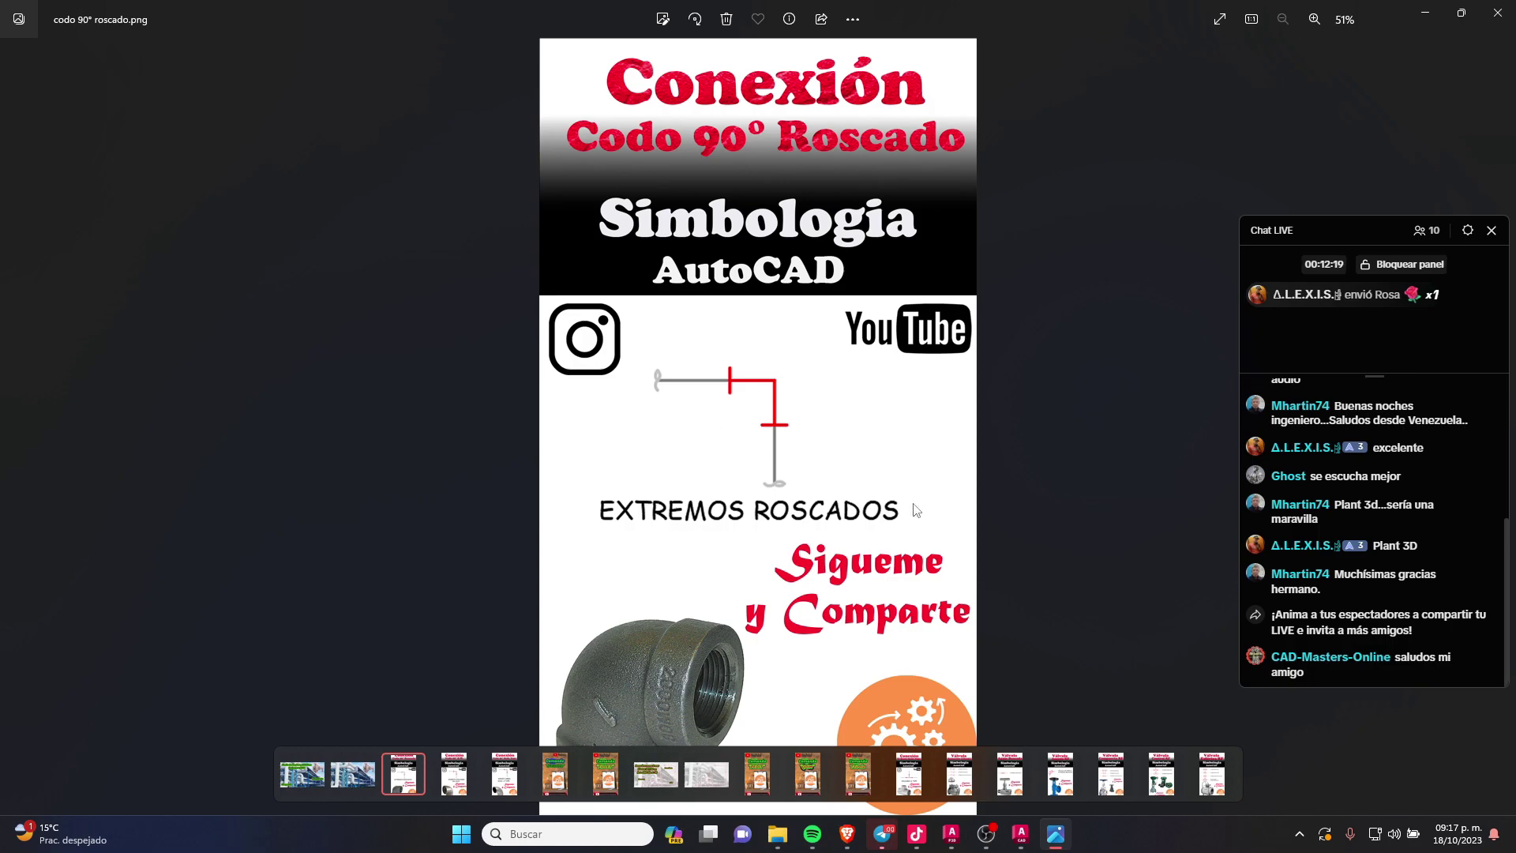
{"action": "key", "text": "Right"}
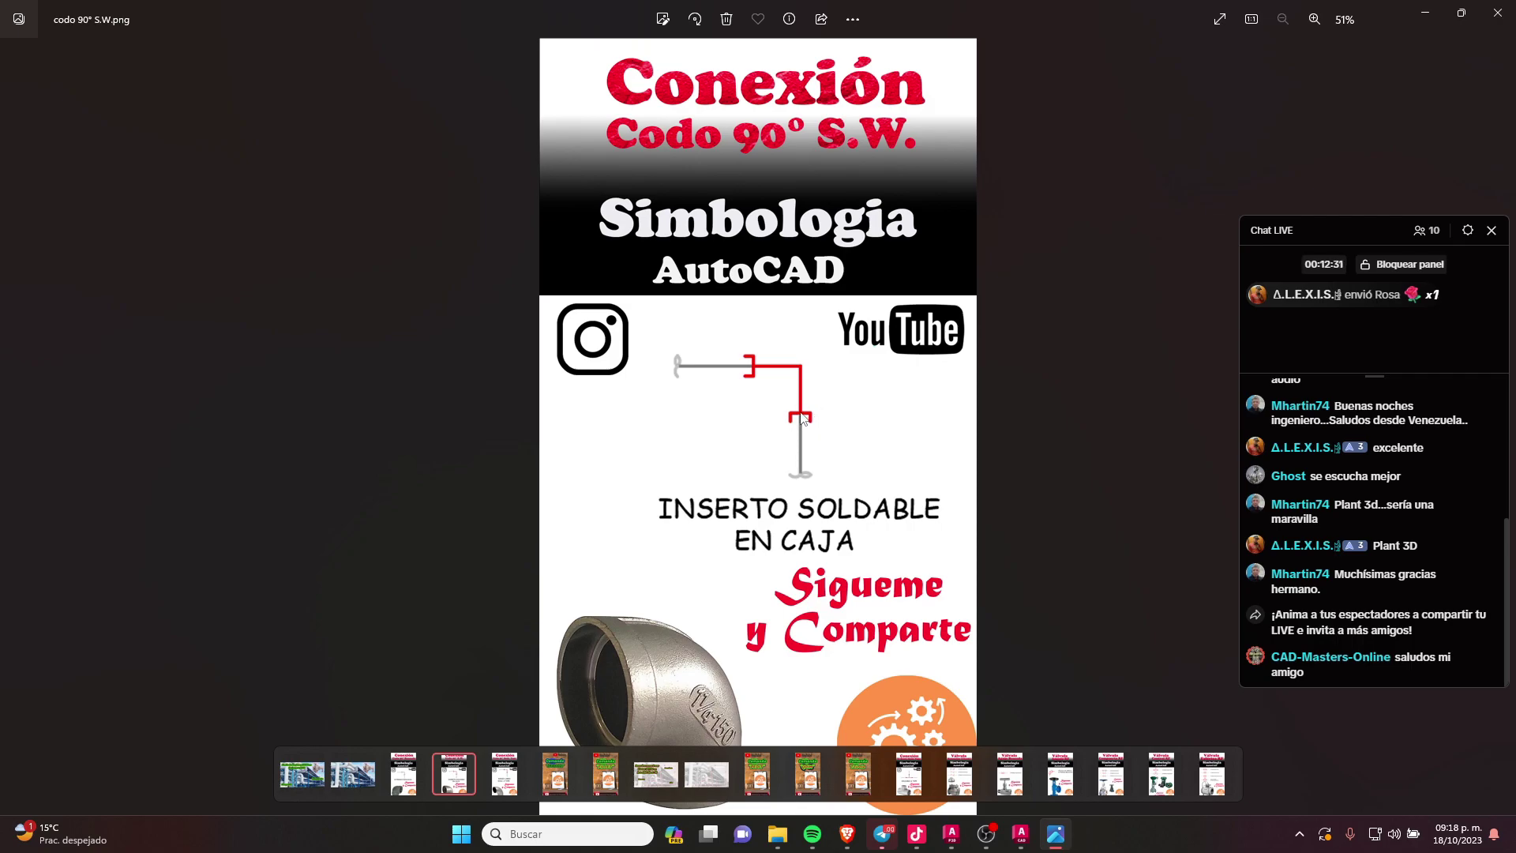
{"action": "key", "text": "Right"}
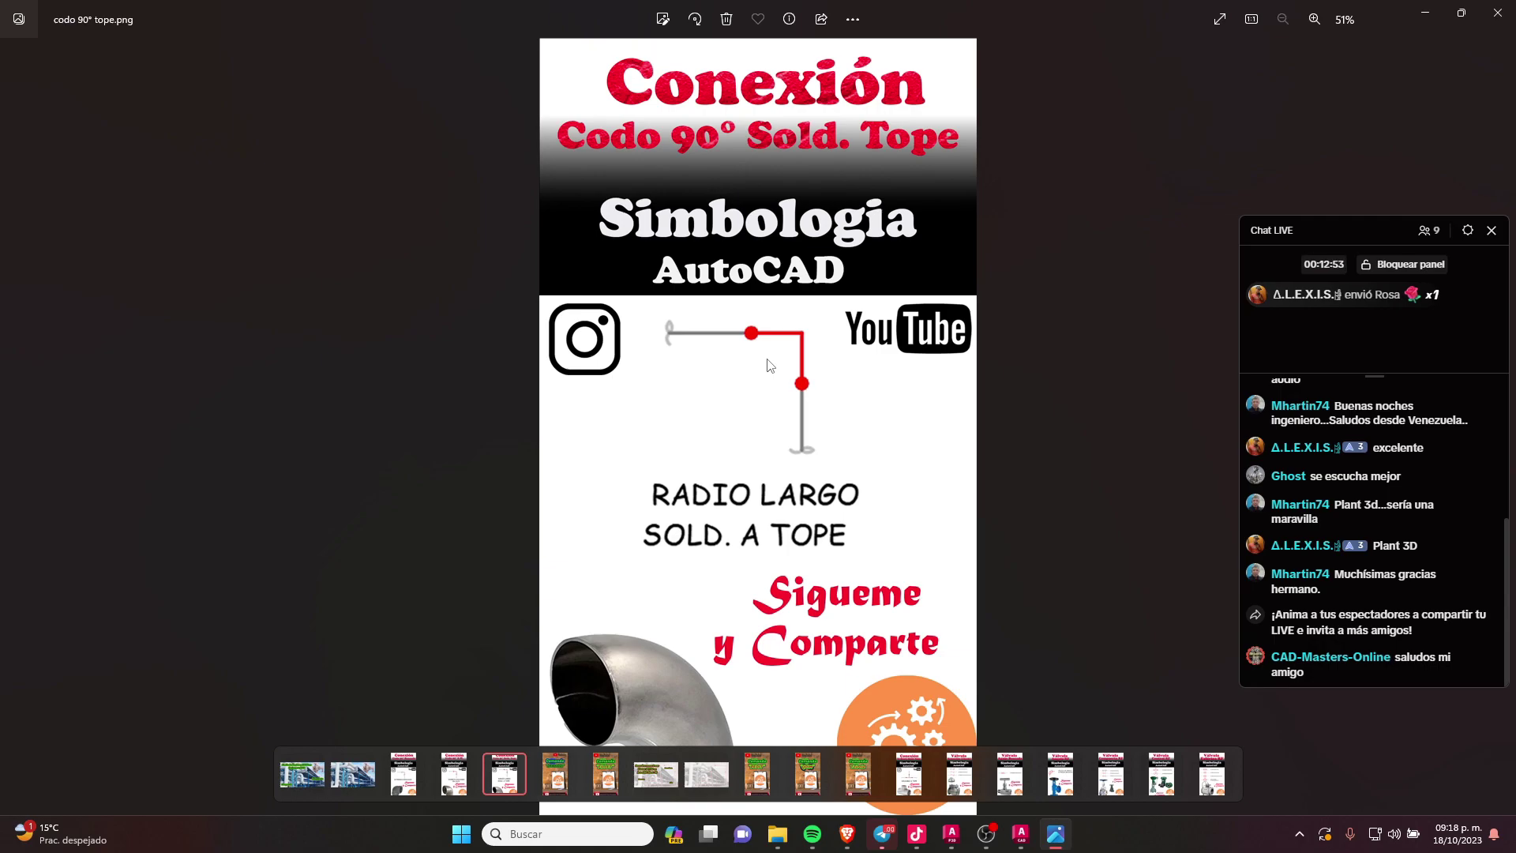
Step: Review the TEE RECTA, check, needle and gate valve images, then close Photos
{"action": "key", "text": "Right"}
{"action": "key", "text": "Right"}
{"action": "key", "text": "Left"}
{"action": "key", "text": "Right"}
{"action": "key", "text": "Right"}
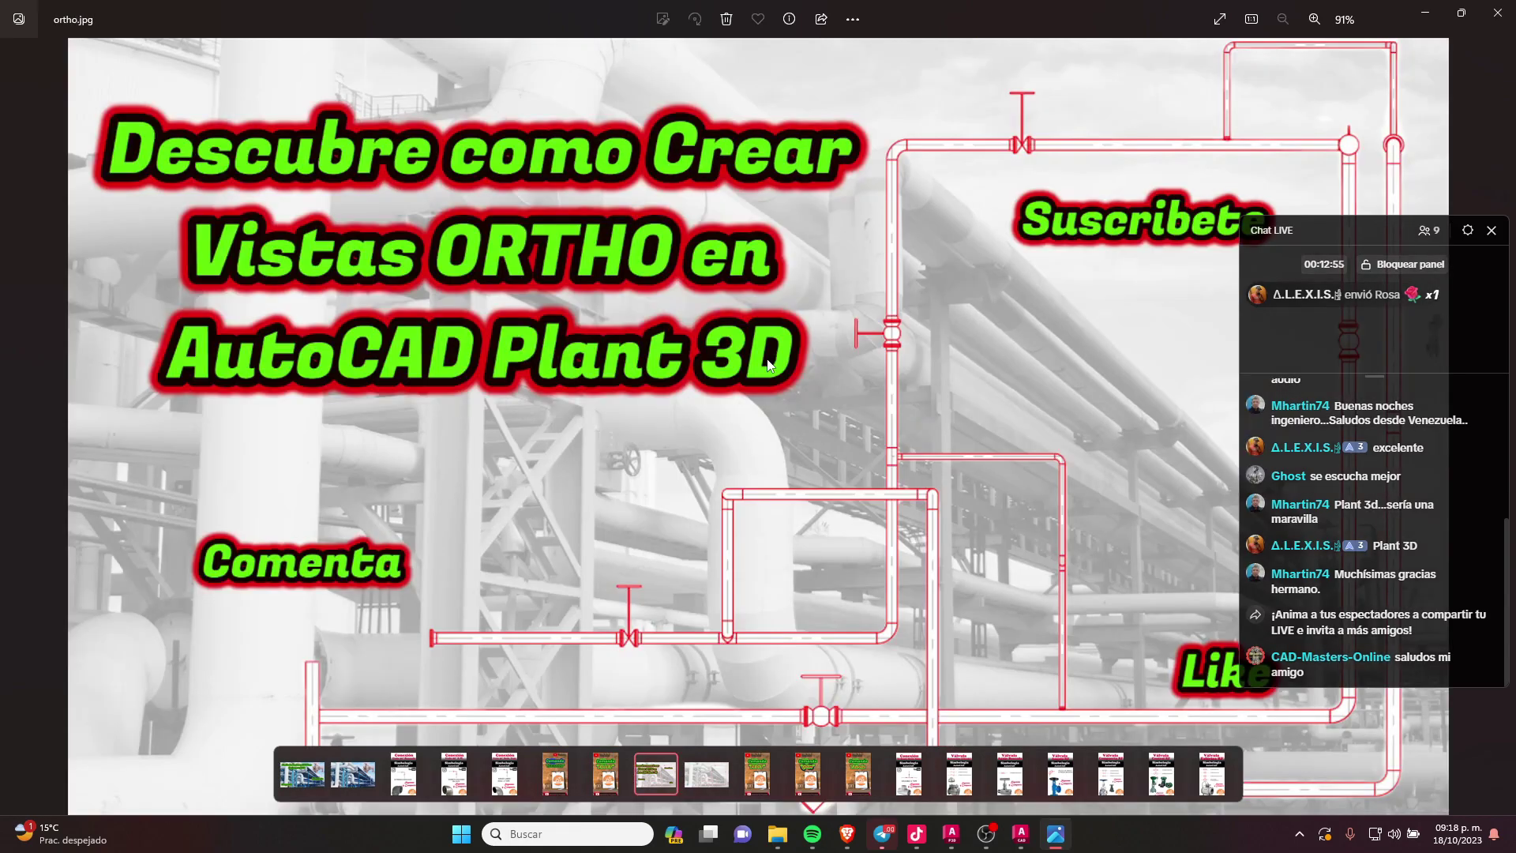
{"action": "key", "text": "Right"}
{"action": "key", "text": "Right"}
{"action": "key", "text": "Right"}
{"action": "key", "text": "Right"}
{"action": "key", "text": "Right"}
{"action": "key", "text": "Right"}
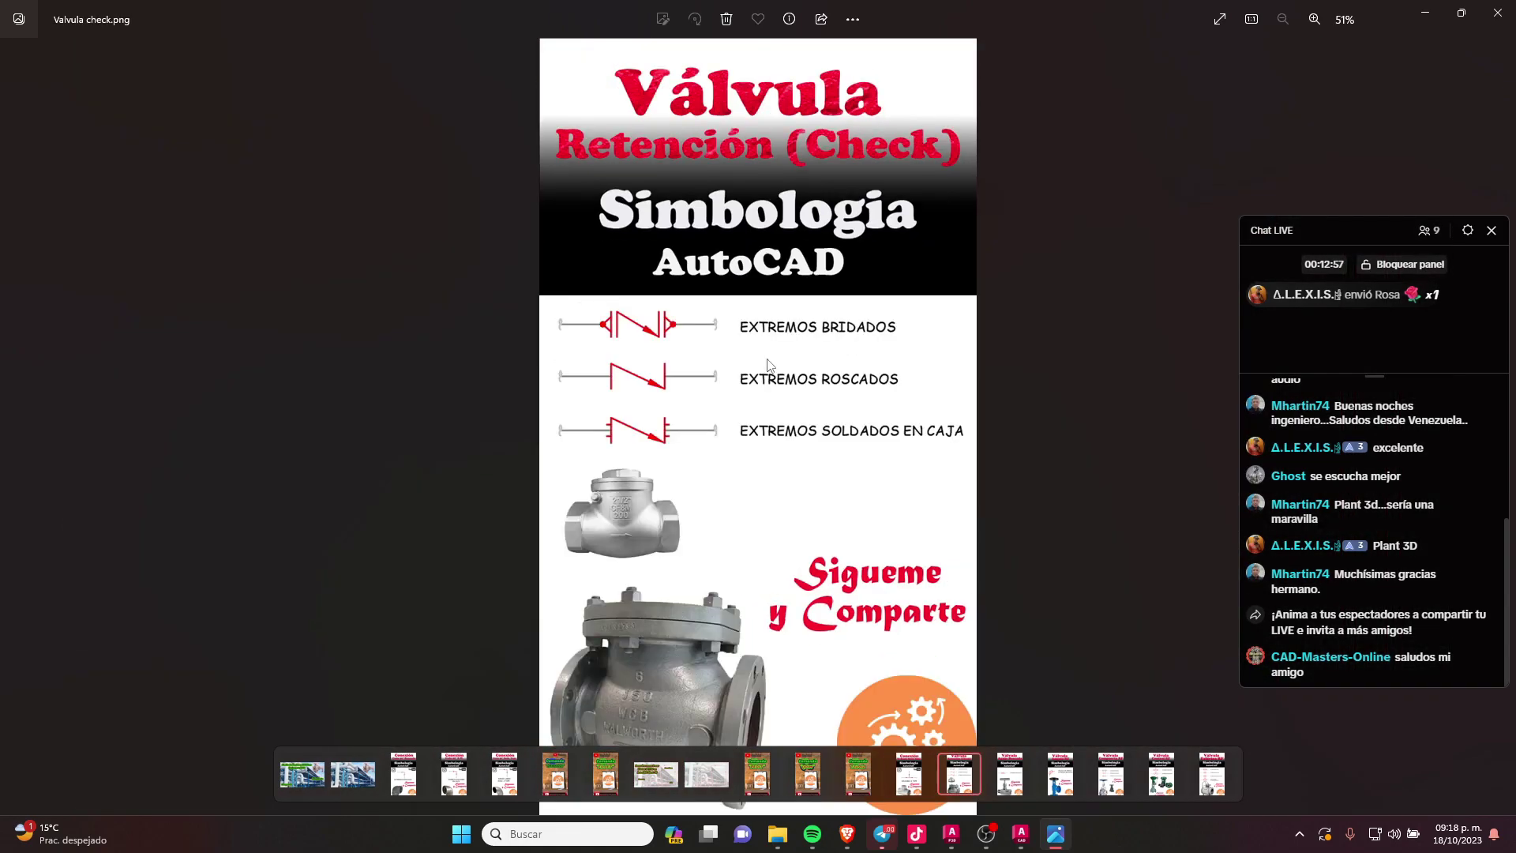
{"action": "key", "text": "Left"}
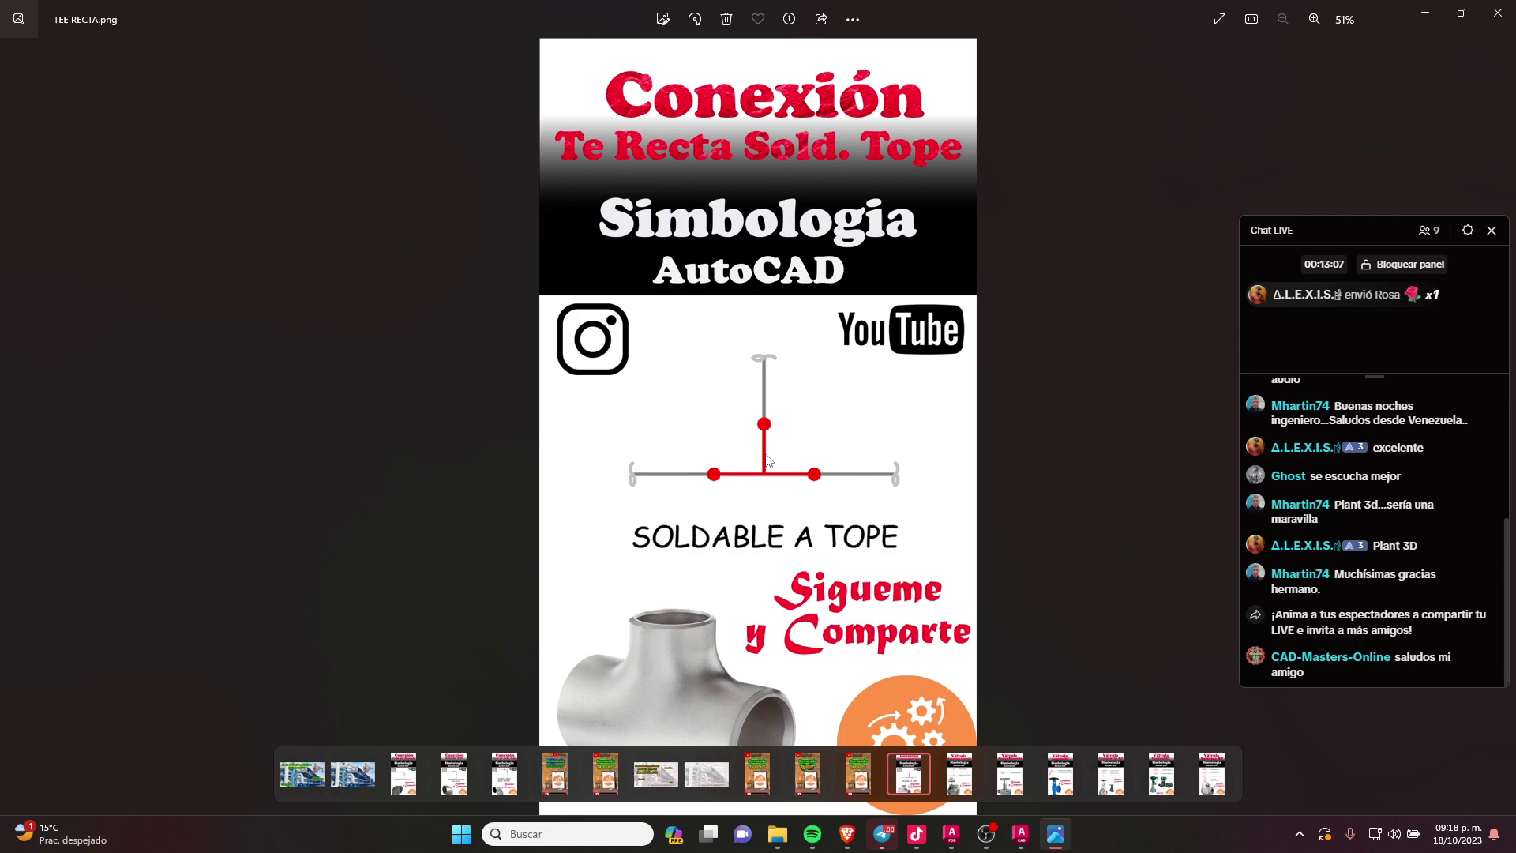
{"action": "key", "text": "Right"}
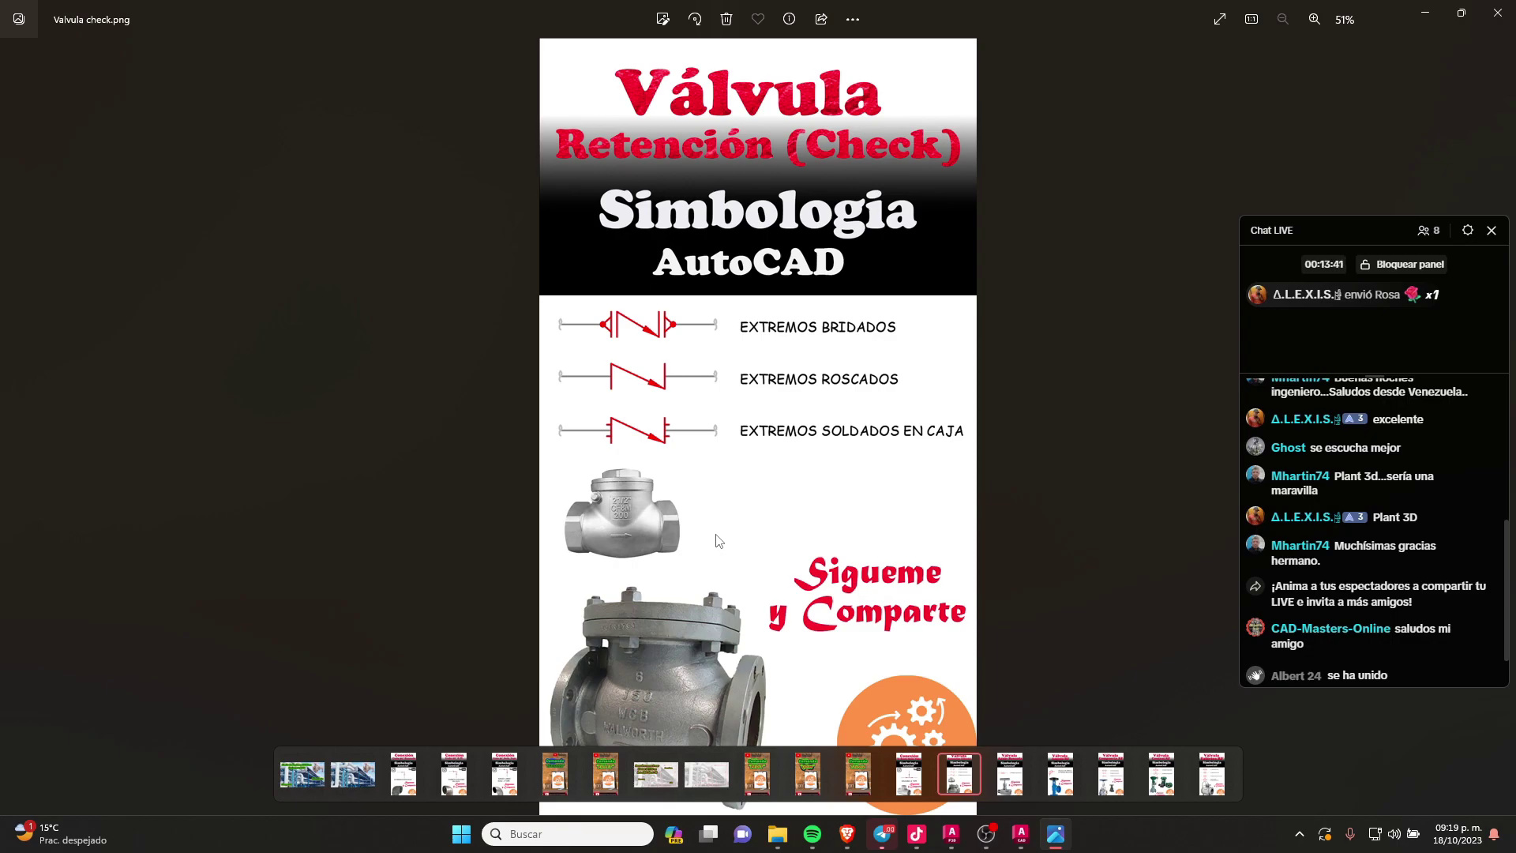
{"action": "key", "text": "Right"}
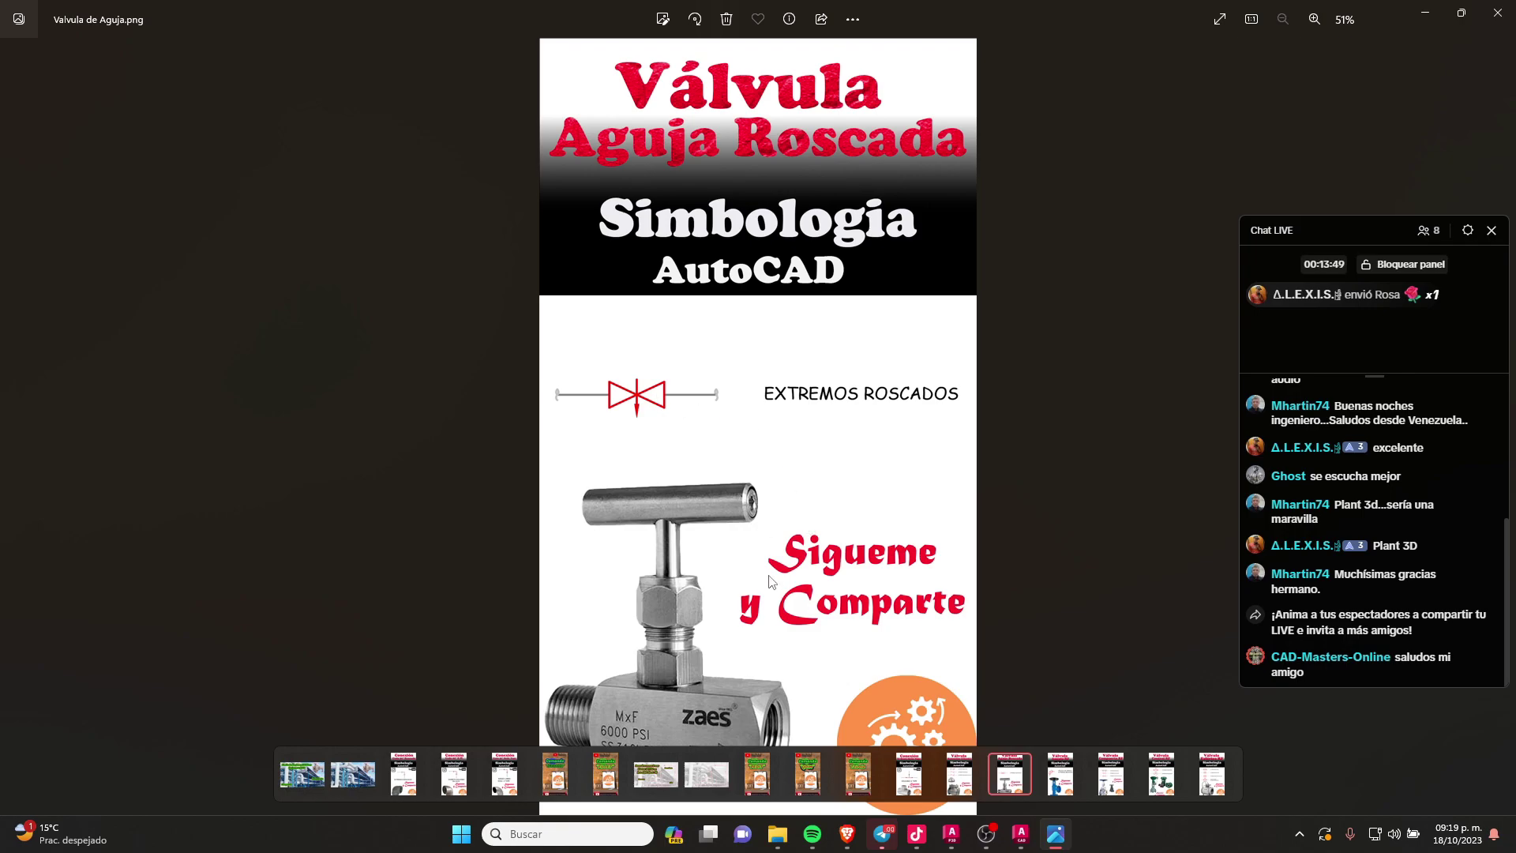
{"action": "key", "text": "Right"}
{"action": "key", "text": "Right"}
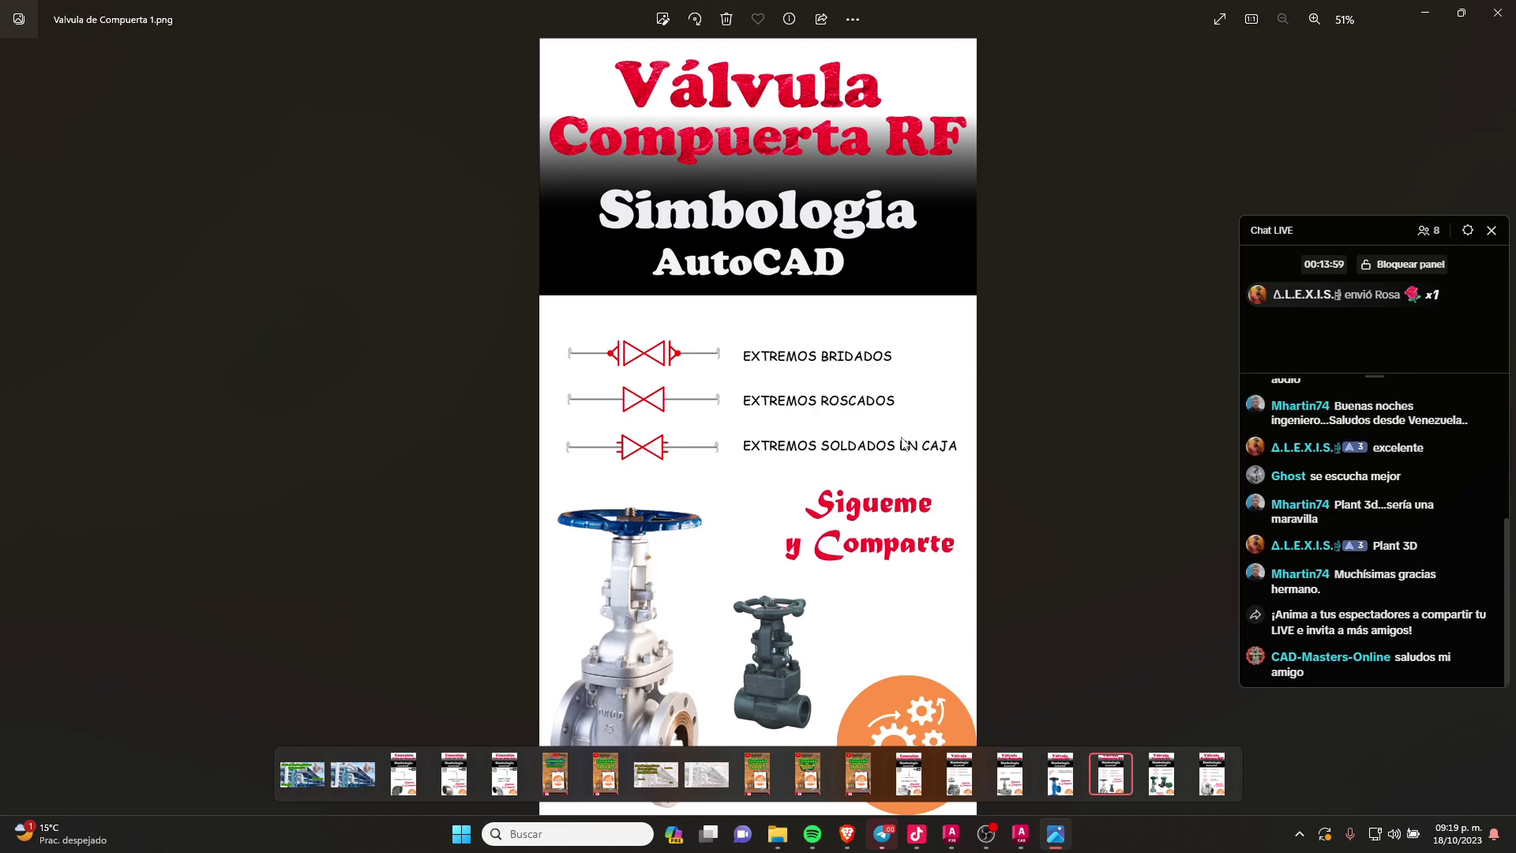
{"action": "left_click", "coordinate": [1498, 13]}
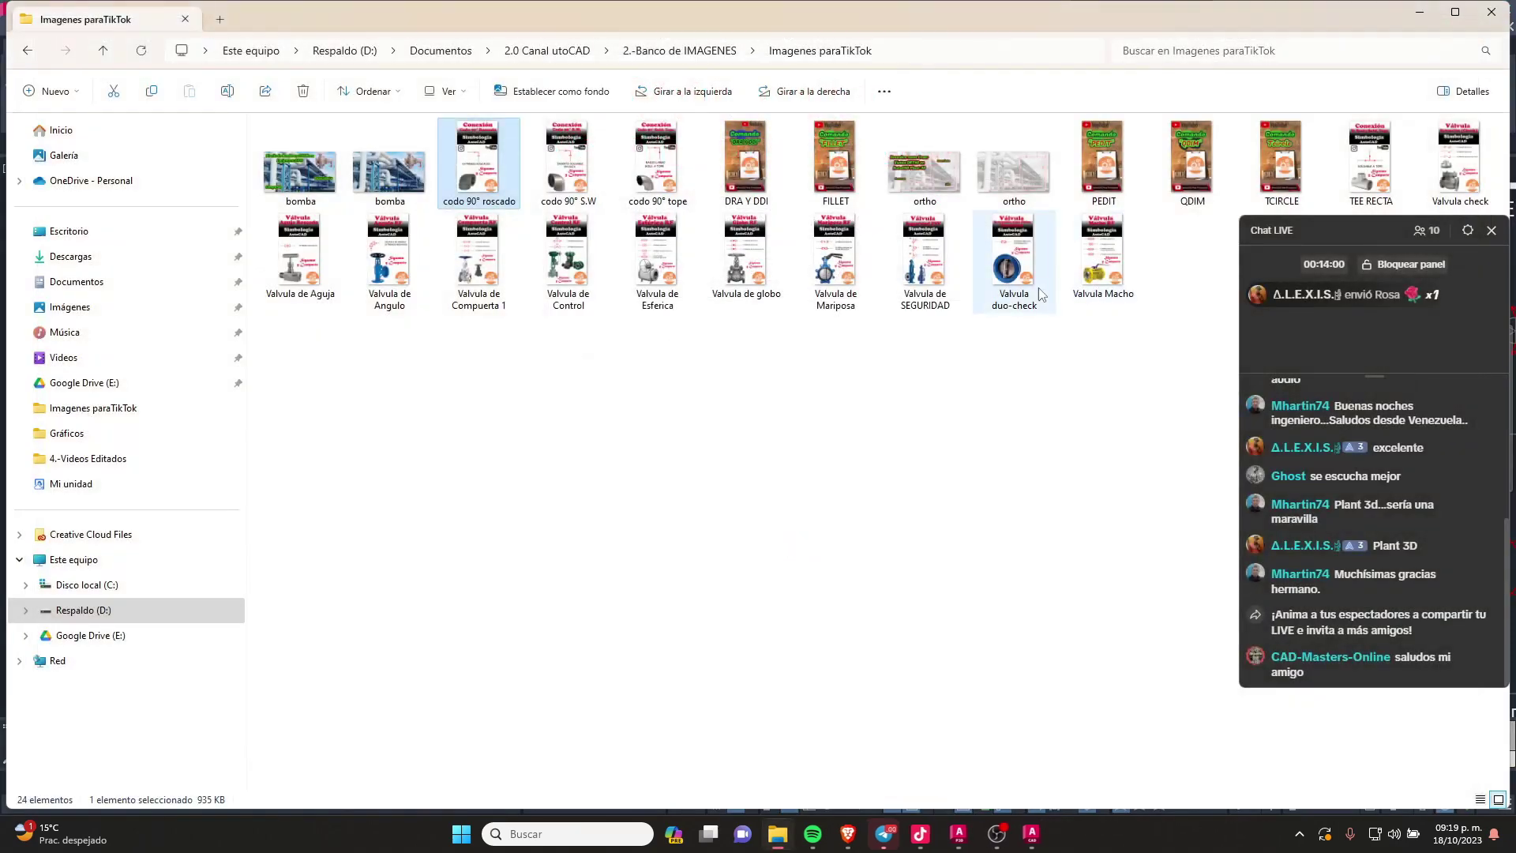
Step: Close File Explorer and zoom across the SIMBOLOGIA valve and weldolet tables
{"action": "left_click", "coordinate": [1495, 11]}
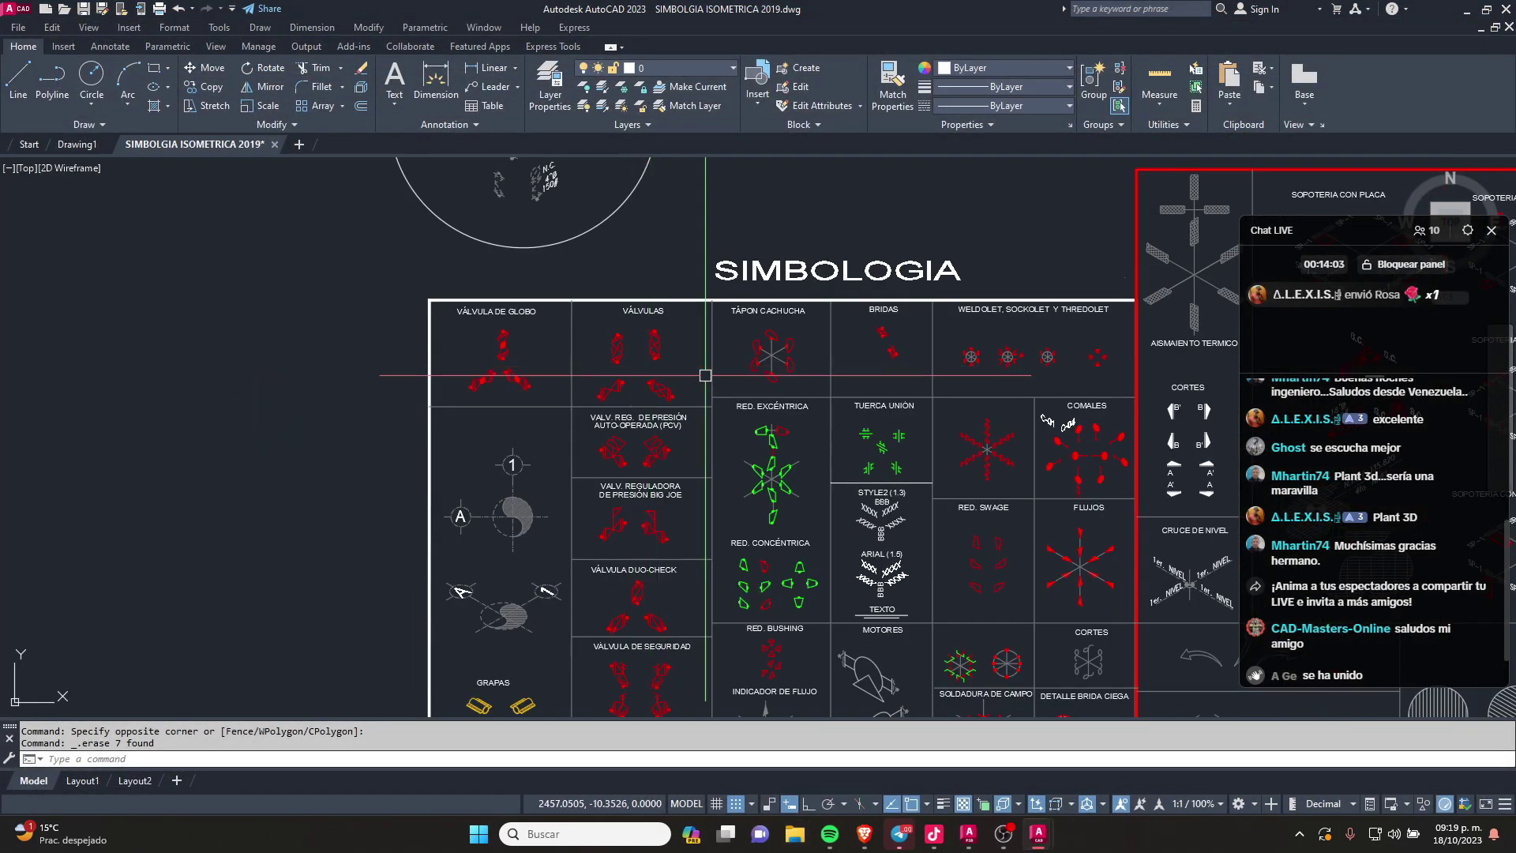
{"action": "scroll", "coordinate": [705, 375], "scroll_direction": "up", "scroll_amount": 8}
{"action": "scroll", "coordinate": [689, 437], "scroll_direction": "down", "scroll_amount": 2}
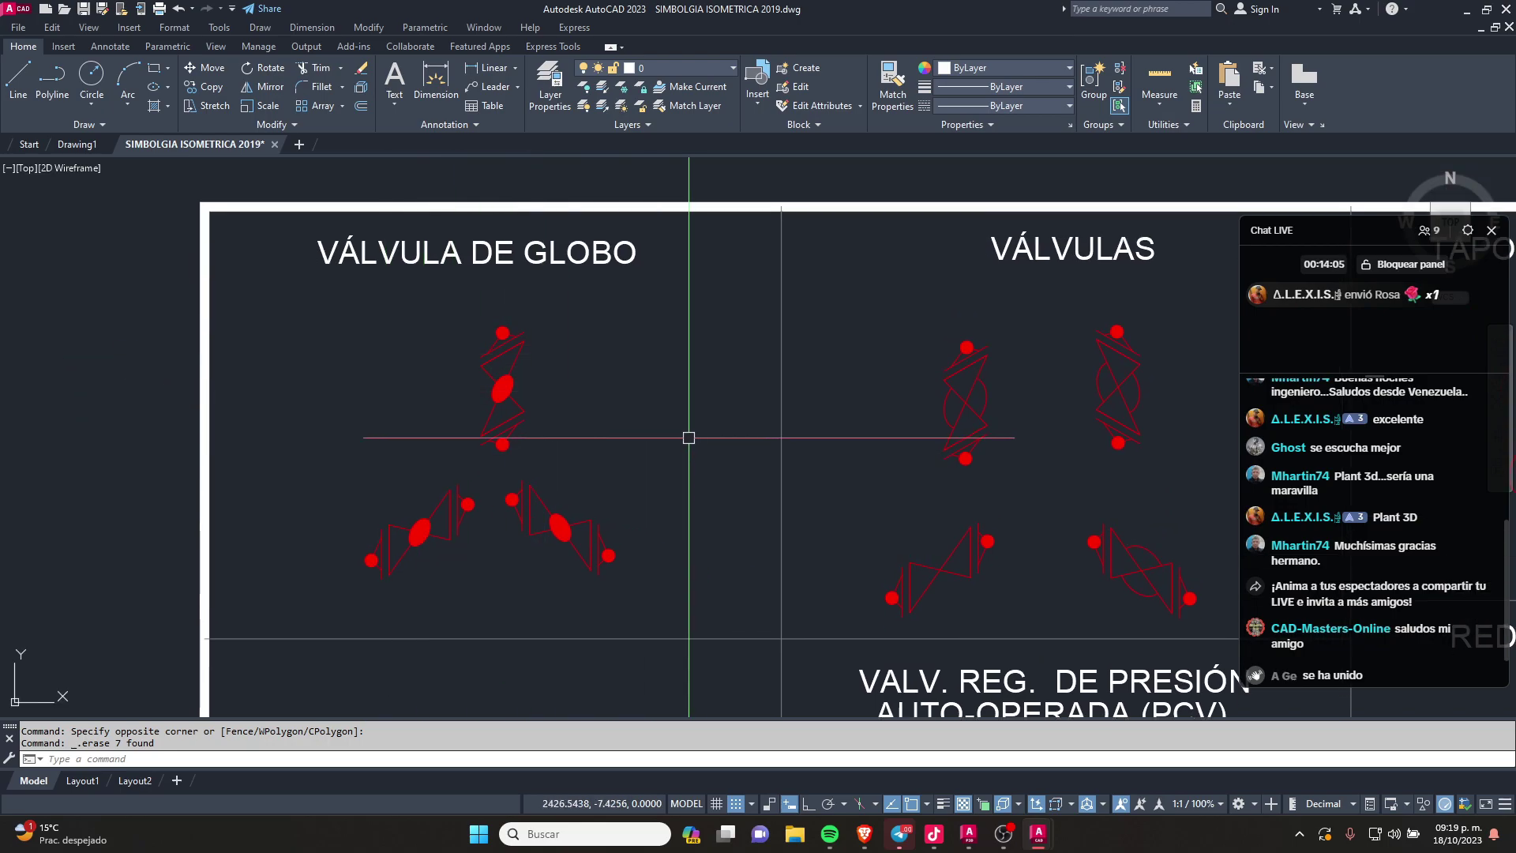
{"action": "scroll", "coordinate": [689, 437], "scroll_direction": "down", "scroll_amount": 2}
{"action": "middle_click_drag", "start_coordinate": [1089, 334], "coordinate": [1054, 346]}
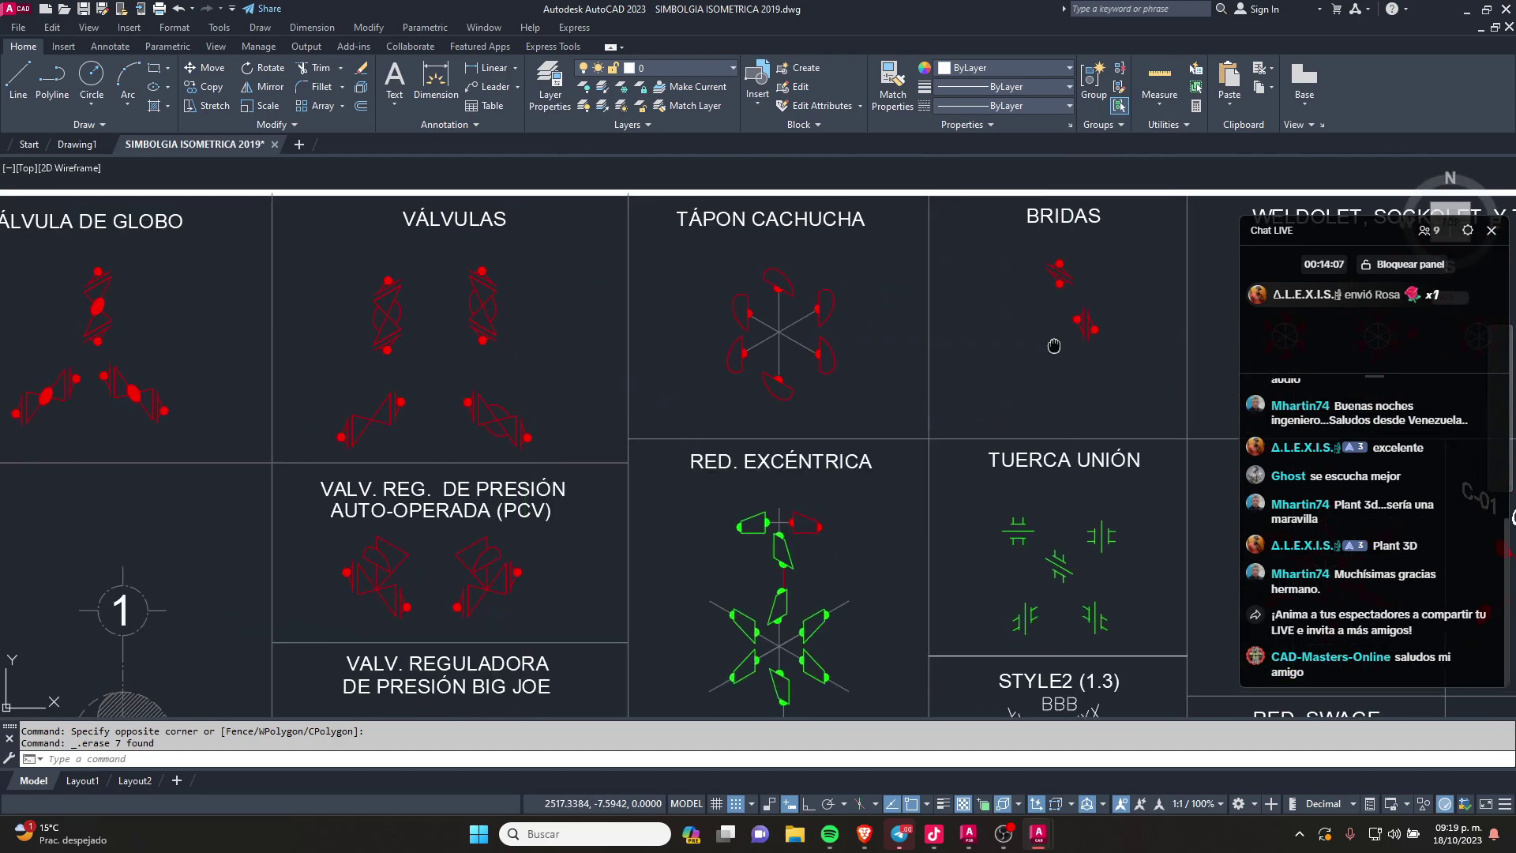
{"action": "scroll", "coordinate": [1055, 346], "scroll_direction": "down", "scroll_amount": 3}
{"action": "scroll", "coordinate": [839, 379], "scroll_direction": "down", "scroll_amount": 2}
{"action": "scroll", "coordinate": [814, 327], "scroll_direction": "up", "scroll_amount": 6}
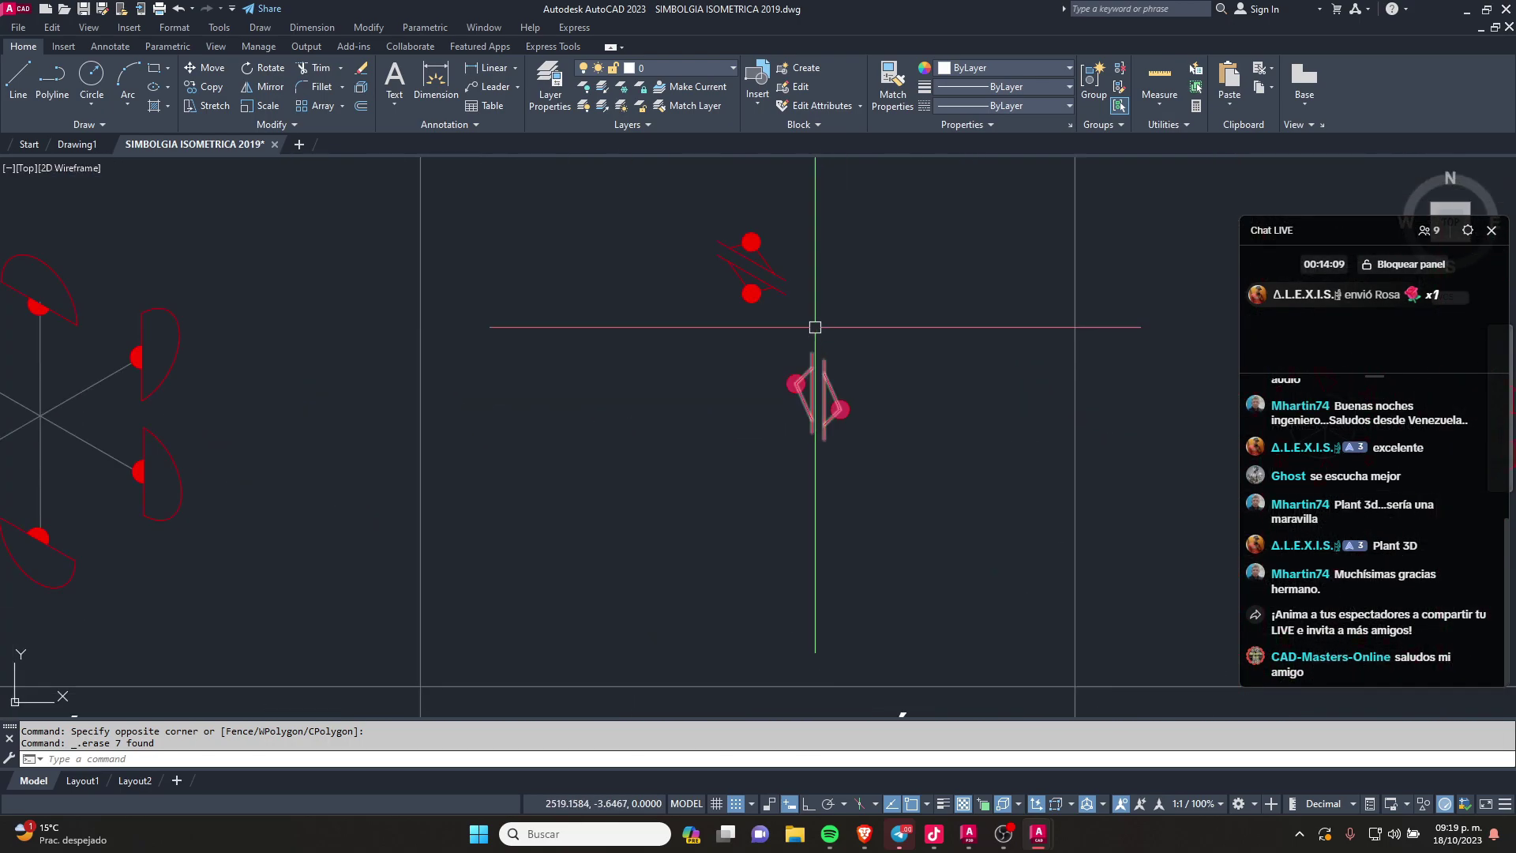
{"action": "scroll", "coordinate": [815, 327], "scroll_direction": "up", "scroll_amount": 1}
{"action": "scroll", "coordinate": [815, 327], "scroll_direction": "down", "scroll_amount": 5}
{"action": "scroll", "coordinate": [948, 328], "scroll_direction": "down", "scroll_amount": 2}
{"action": "scroll", "coordinate": [1049, 330], "scroll_direction": "up", "scroll_amount": 4}
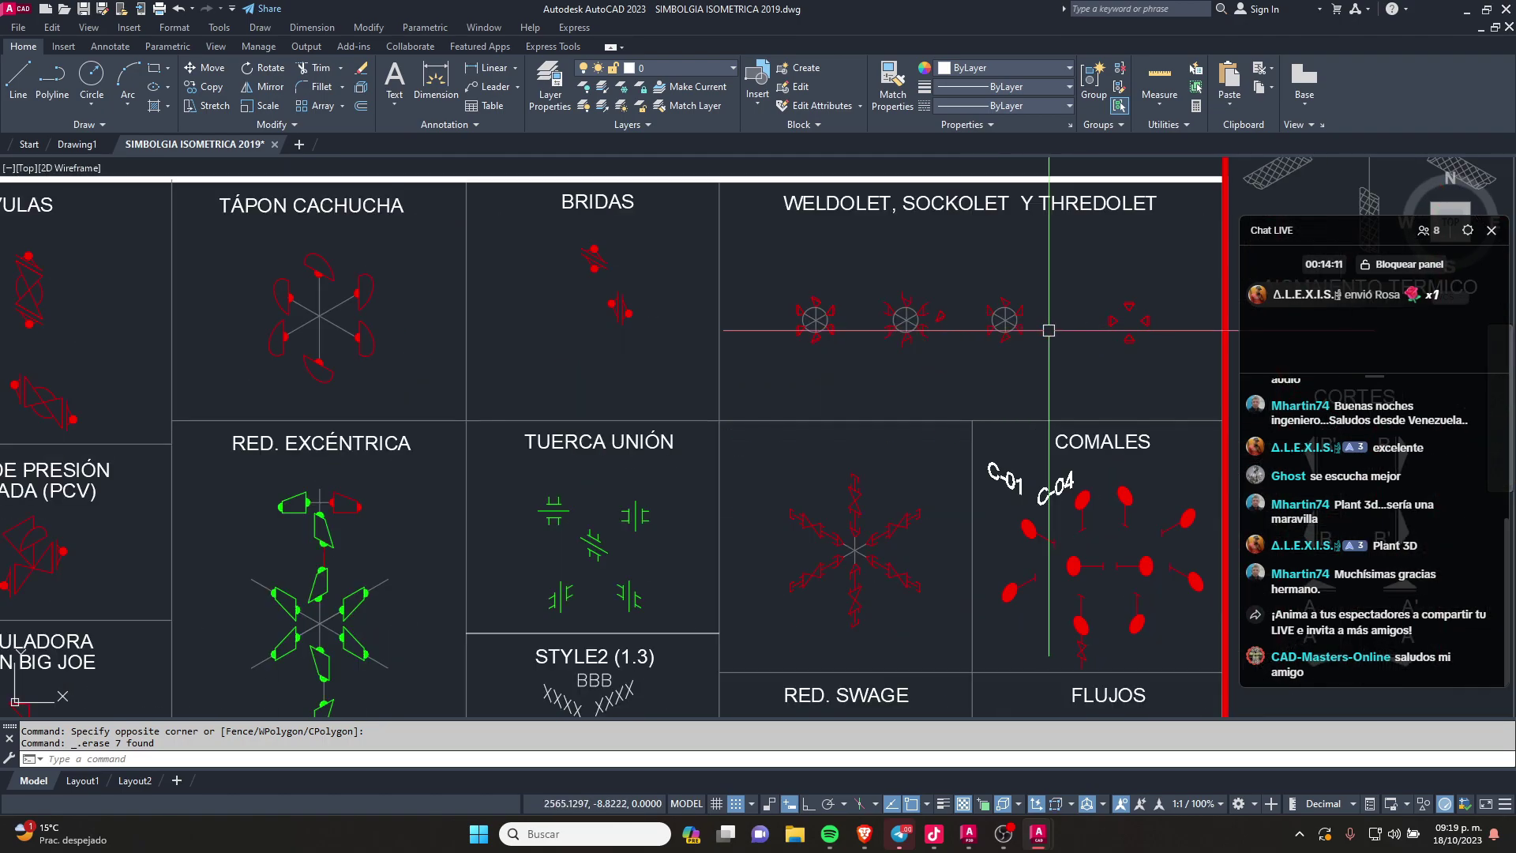
{"action": "scroll", "coordinate": [1048, 330], "scroll_direction": "up", "scroll_amount": 5}
{"action": "scroll", "coordinate": [450, 345], "scroll_direction": "down", "scroll_amount": 2}
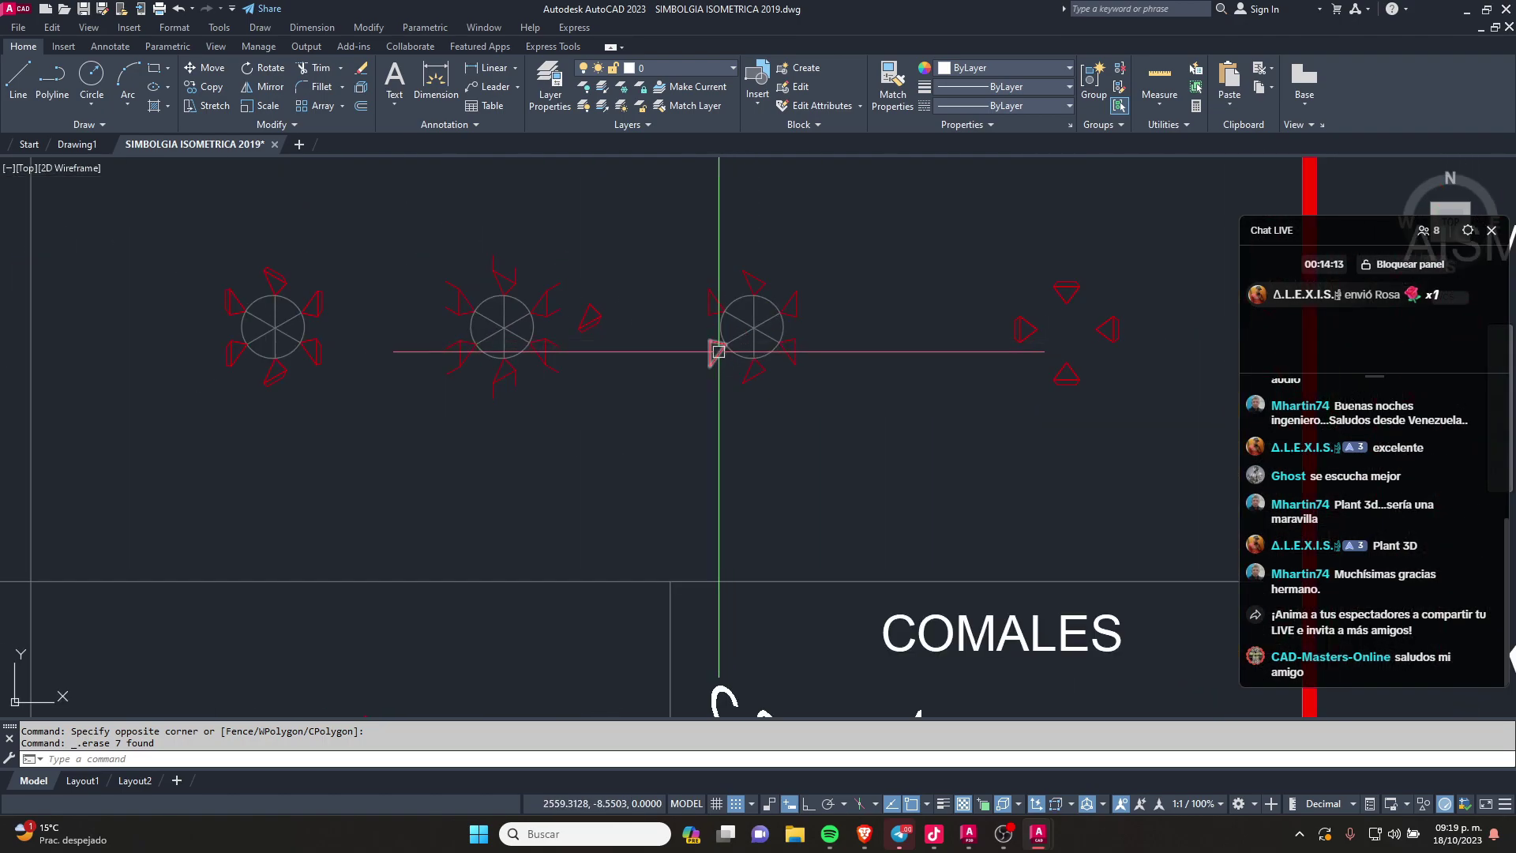
{"action": "scroll", "coordinate": [718, 351], "scroll_direction": "down", "scroll_amount": 3}
{"action": "scroll", "coordinate": [717, 350], "scroll_direction": "down", "scroll_amount": 2}
{"action": "scroll", "coordinate": [1219, 636], "scroll_direction": "down", "scroll_amount": 2}
Step: Pan over to the FORMATO DOBLE CARTA title-block frame
{"action": "mouse_move", "coordinate": [1219, 636]}
{"action": "middle_mouse_down"}
{"action": "mouse_move", "coordinate": [601, 369]}
{"action": "mouse_move", "coordinate": [512, 384]}
{"action": "middle_mouse_up"}
{"action": "scroll", "coordinate": [869, 355], "scroll_direction": "up", "scroll_amount": 3}
{"action": "scroll", "coordinate": [869, 355], "scroll_direction": "up", "scroll_amount": 3}
Step: Copy the FORMATO DOBLE CARTA frame with CO to a spot beside the SIMBOLOGIA tables
{"action": "left_click", "coordinate": [988, 234]}
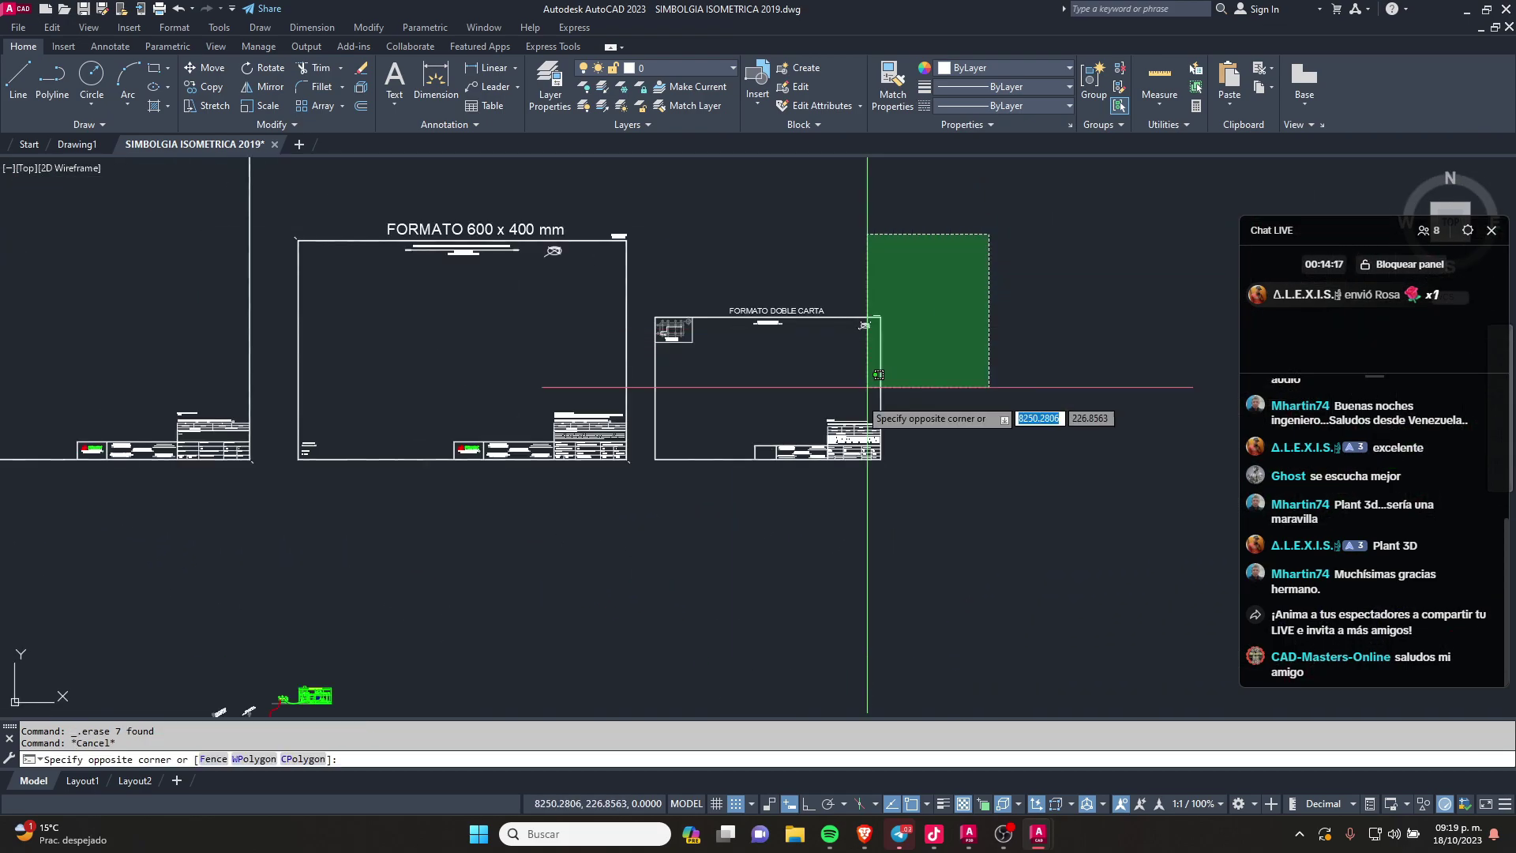
{"action": "key", "text": "Escape"}
{"action": "left_click", "coordinate": [942, 197]}
{"action": "left_click", "coordinate": [644, 531]}
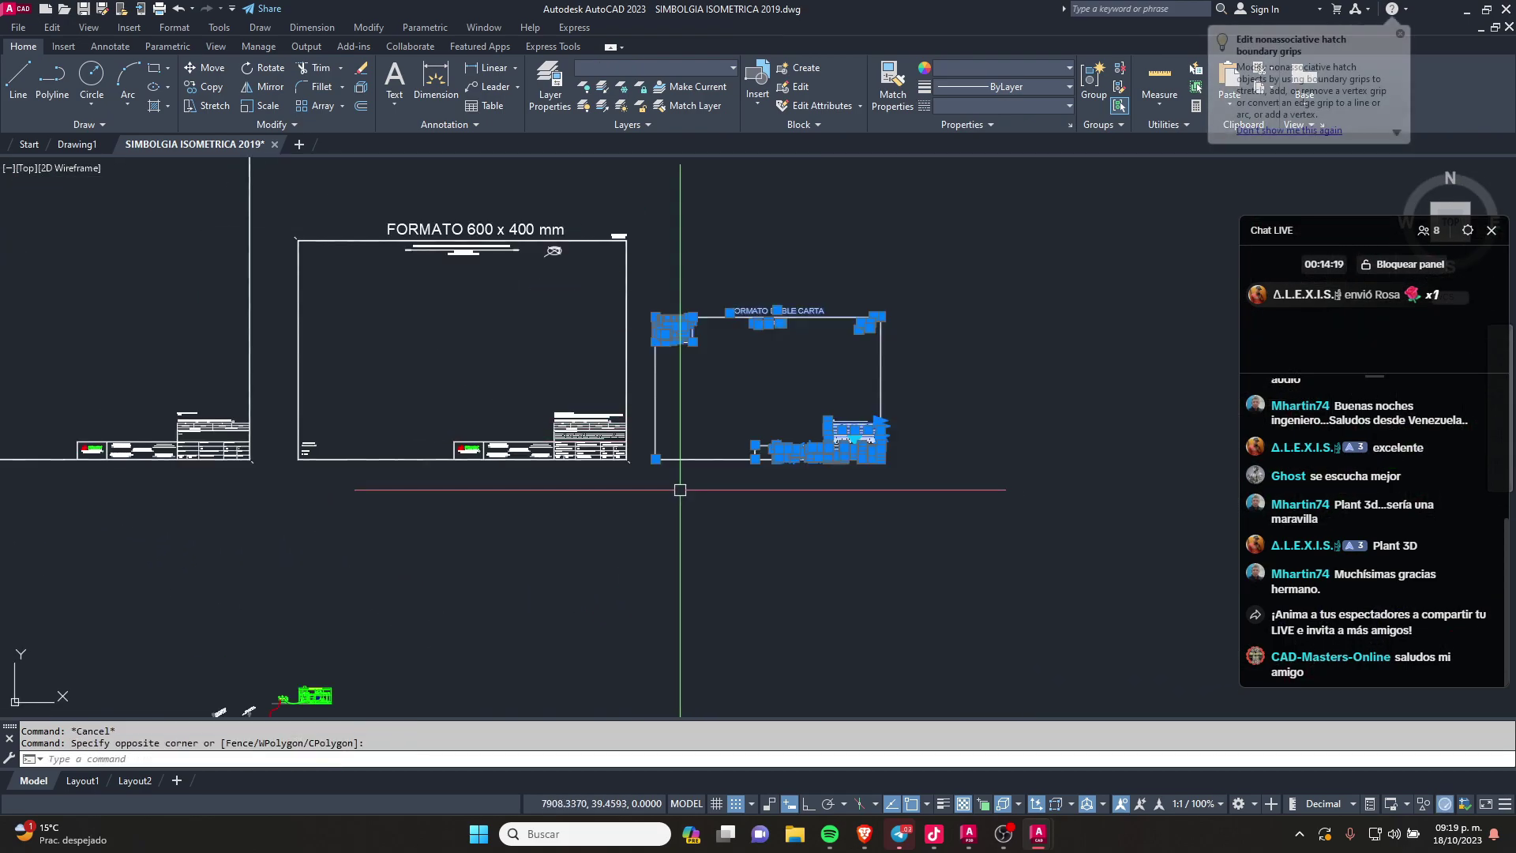
{"action": "type", "text": "co"}
{"action": "key", "text": "Return"}
{"action": "left_click", "coordinate": [782, 361]}
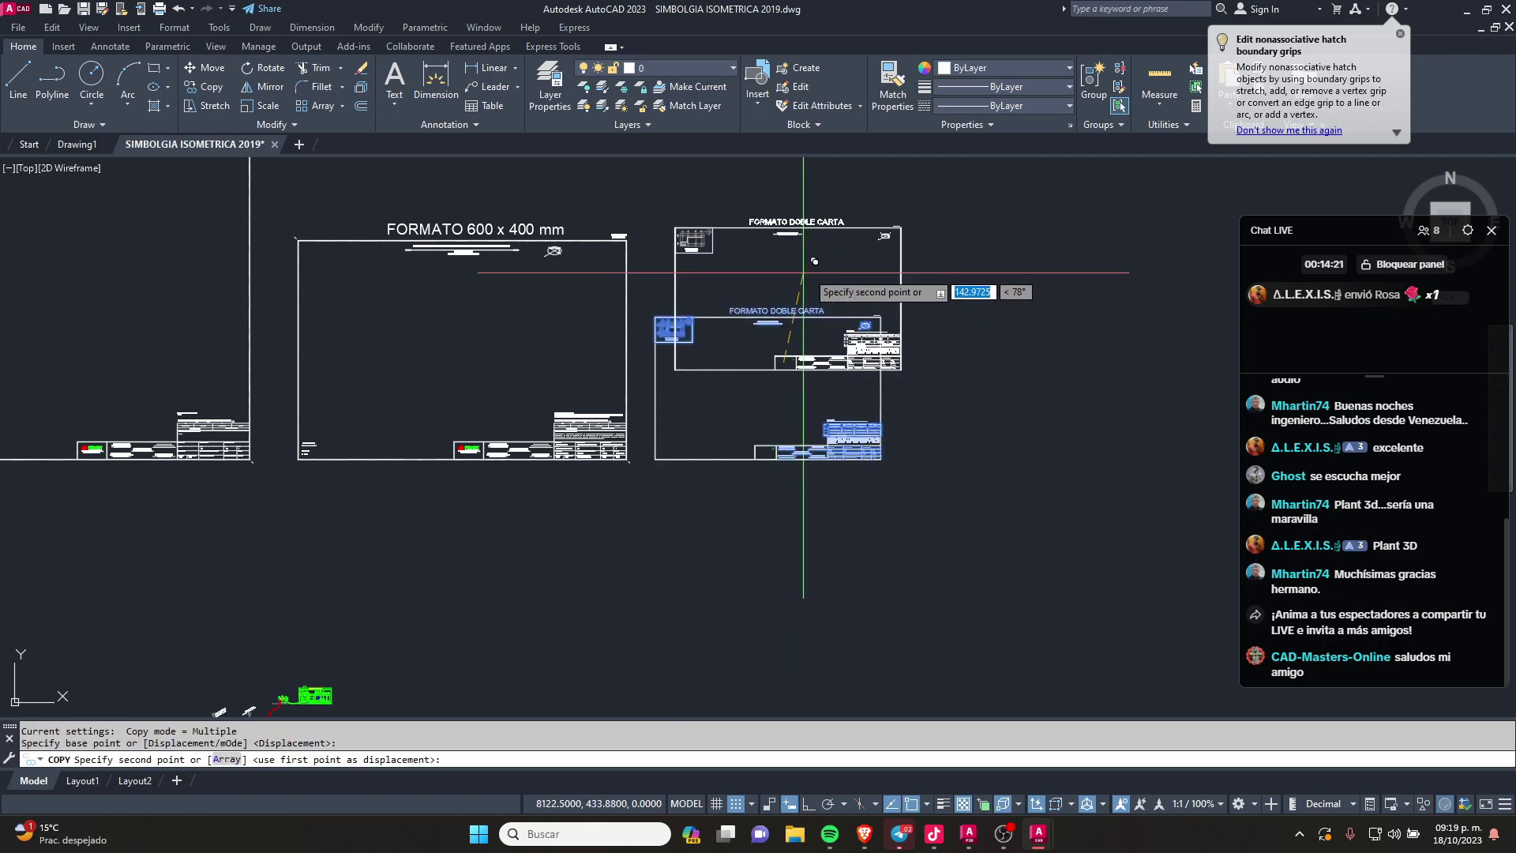
{"action": "scroll", "coordinate": [803, 273], "scroll_direction": "down", "scroll_amount": 3}
{"action": "middle_click_drag", "start_coordinate": [484, 379], "coordinate": [790, 379]}
{"action": "scroll", "coordinate": [653, 406], "scroll_direction": "up", "scroll_amount": 1}
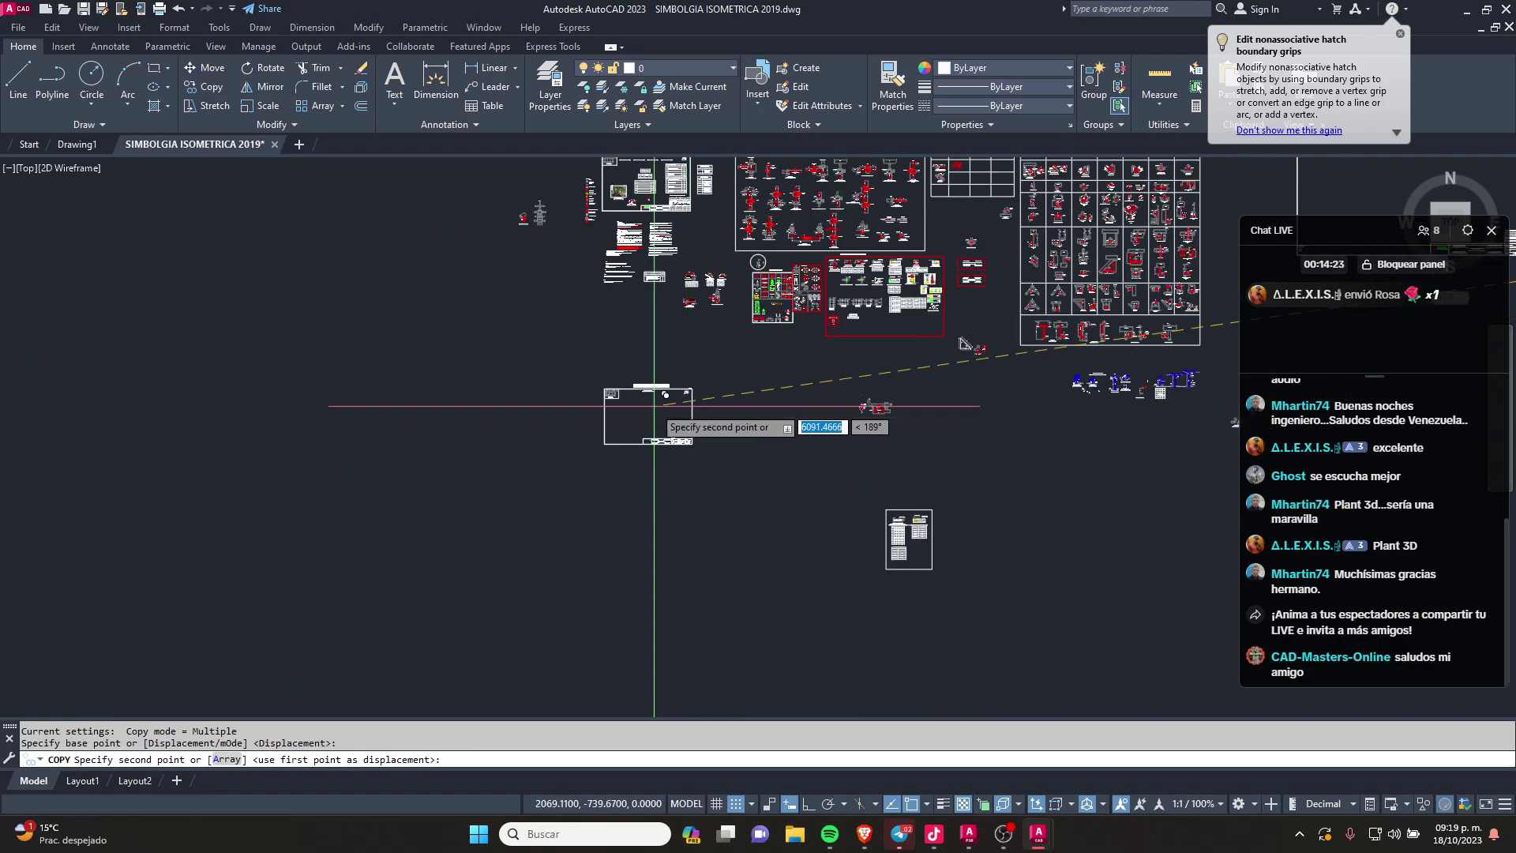
{"action": "scroll", "coordinate": [654, 406], "scroll_direction": "up", "scroll_amount": 2}
{"action": "key", "text": "Escape"}
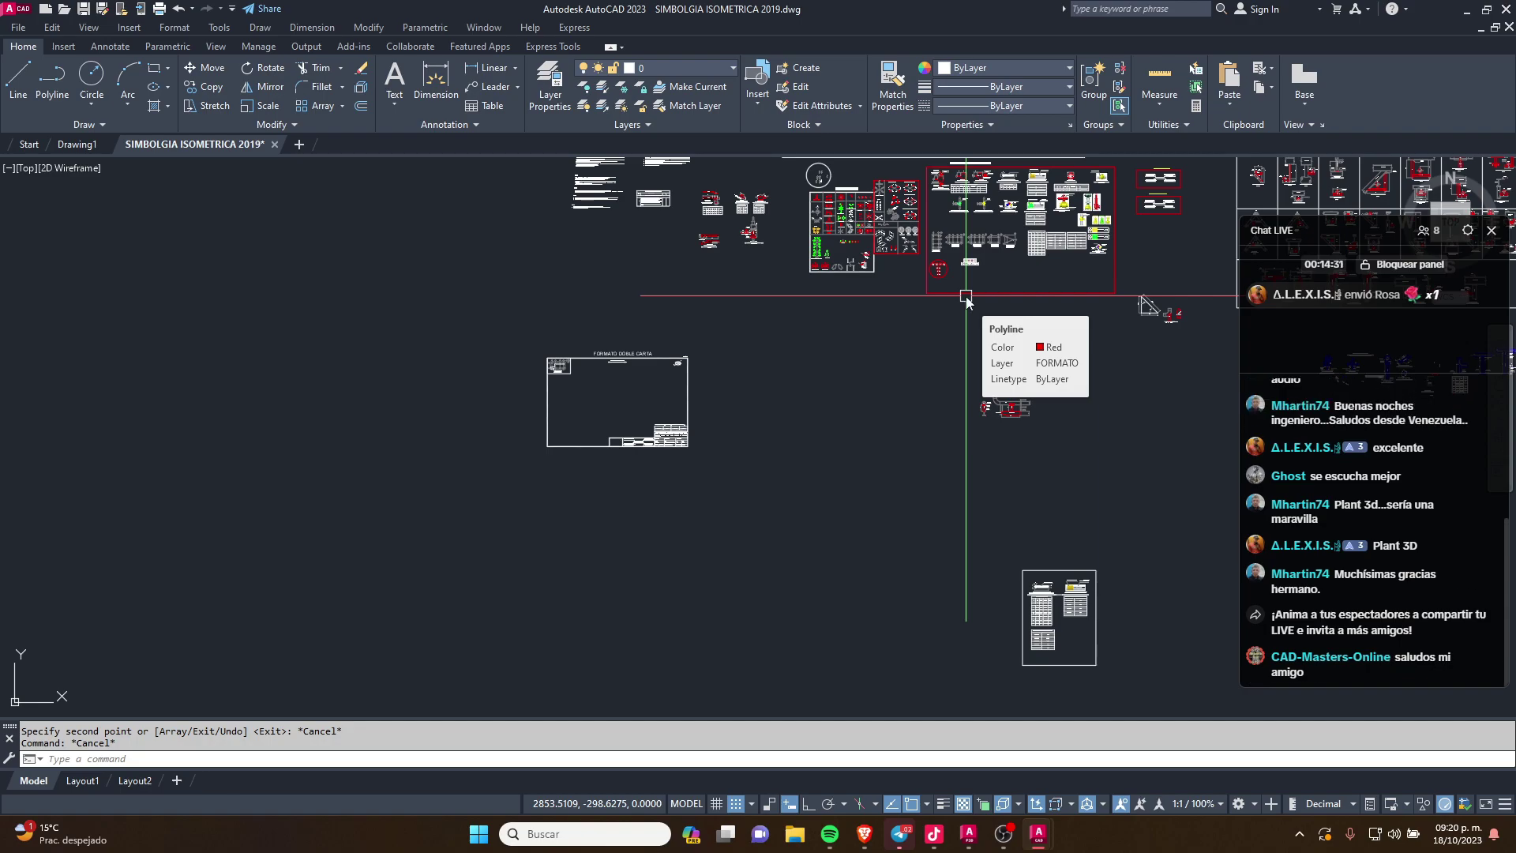
Step: Use VPORTS to split model space into two vertical viewports, then activate the right one
{"action": "type", "text": "VPORTS"}
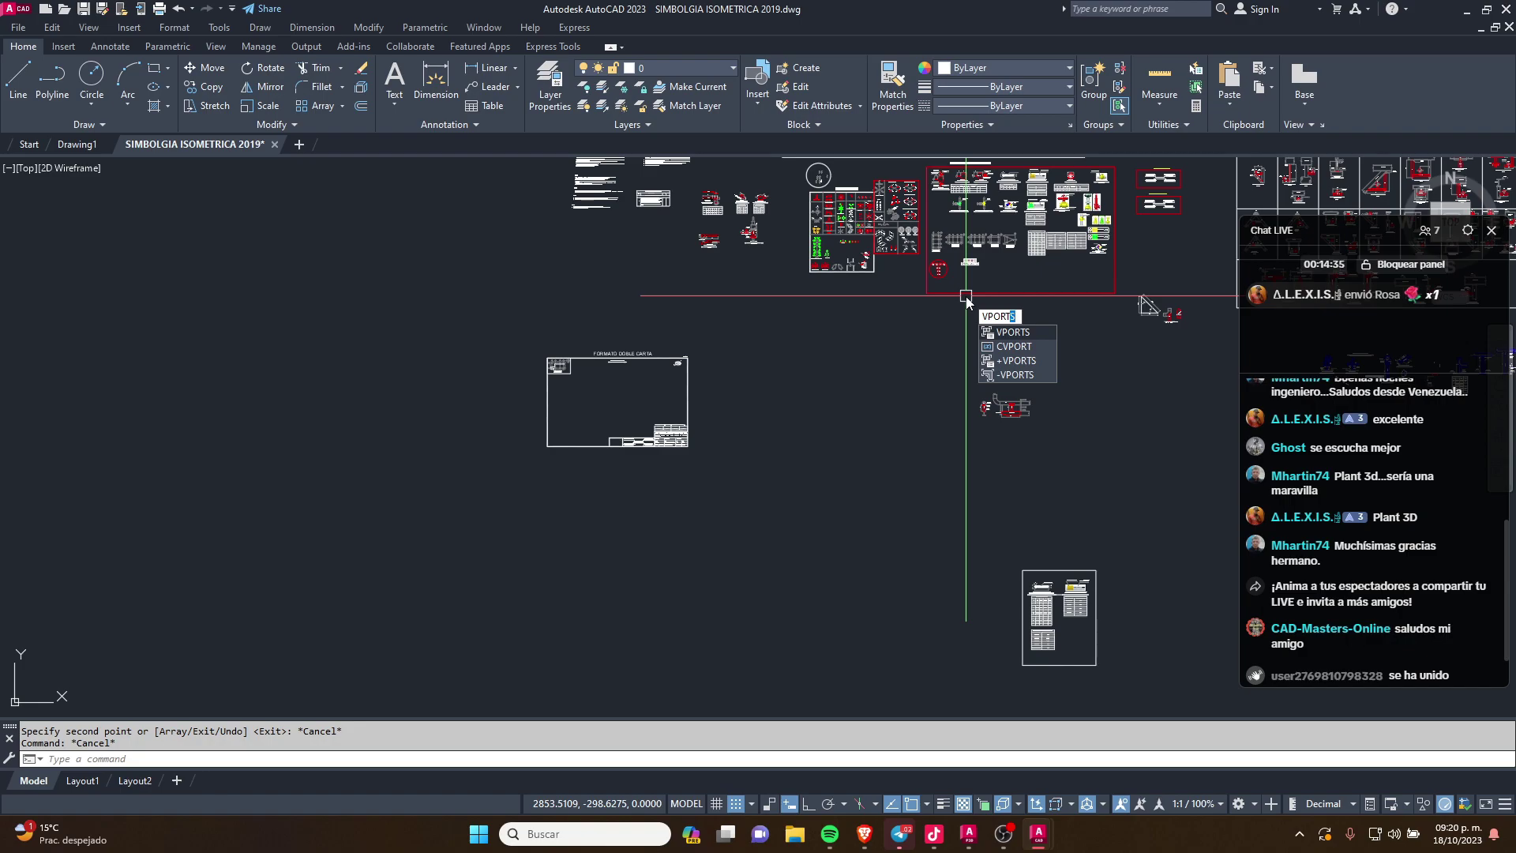
{"action": "key", "text": "Return"}
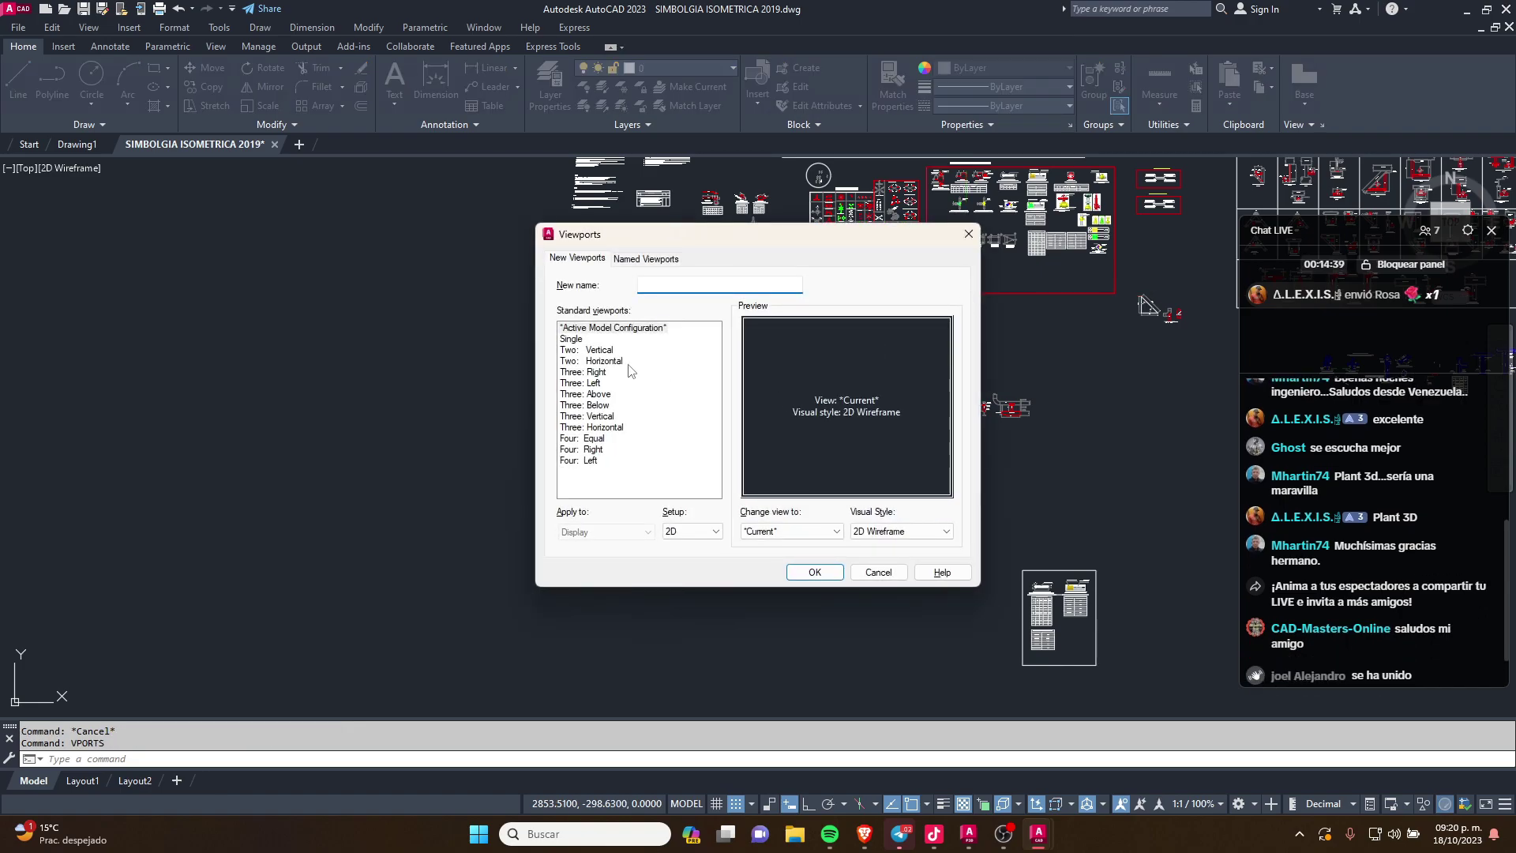
{"action": "left_click", "coordinate": [592, 350]}
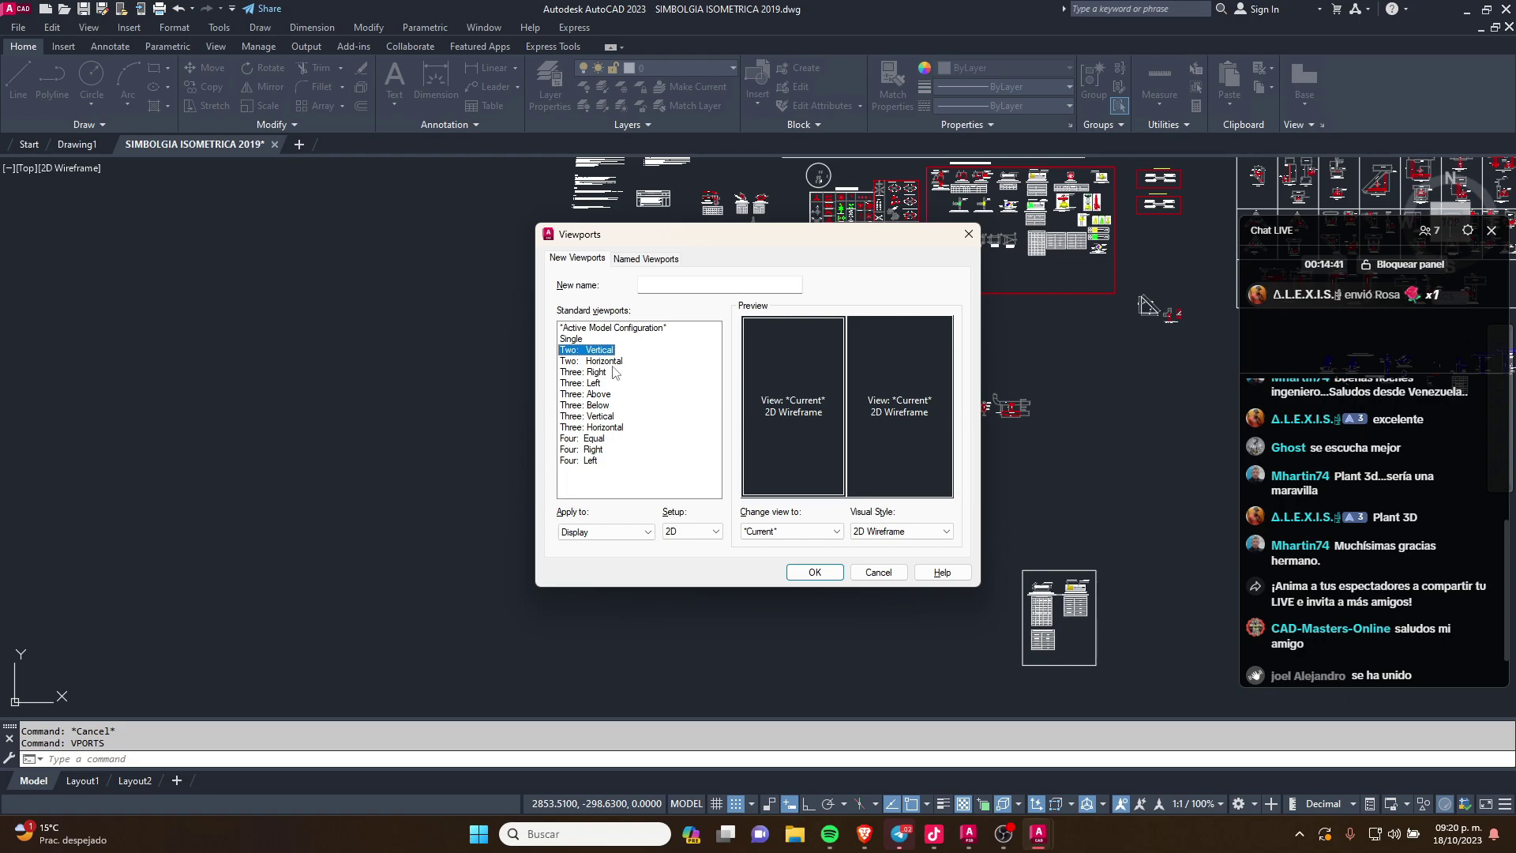
{"action": "left_click", "coordinate": [592, 372]}
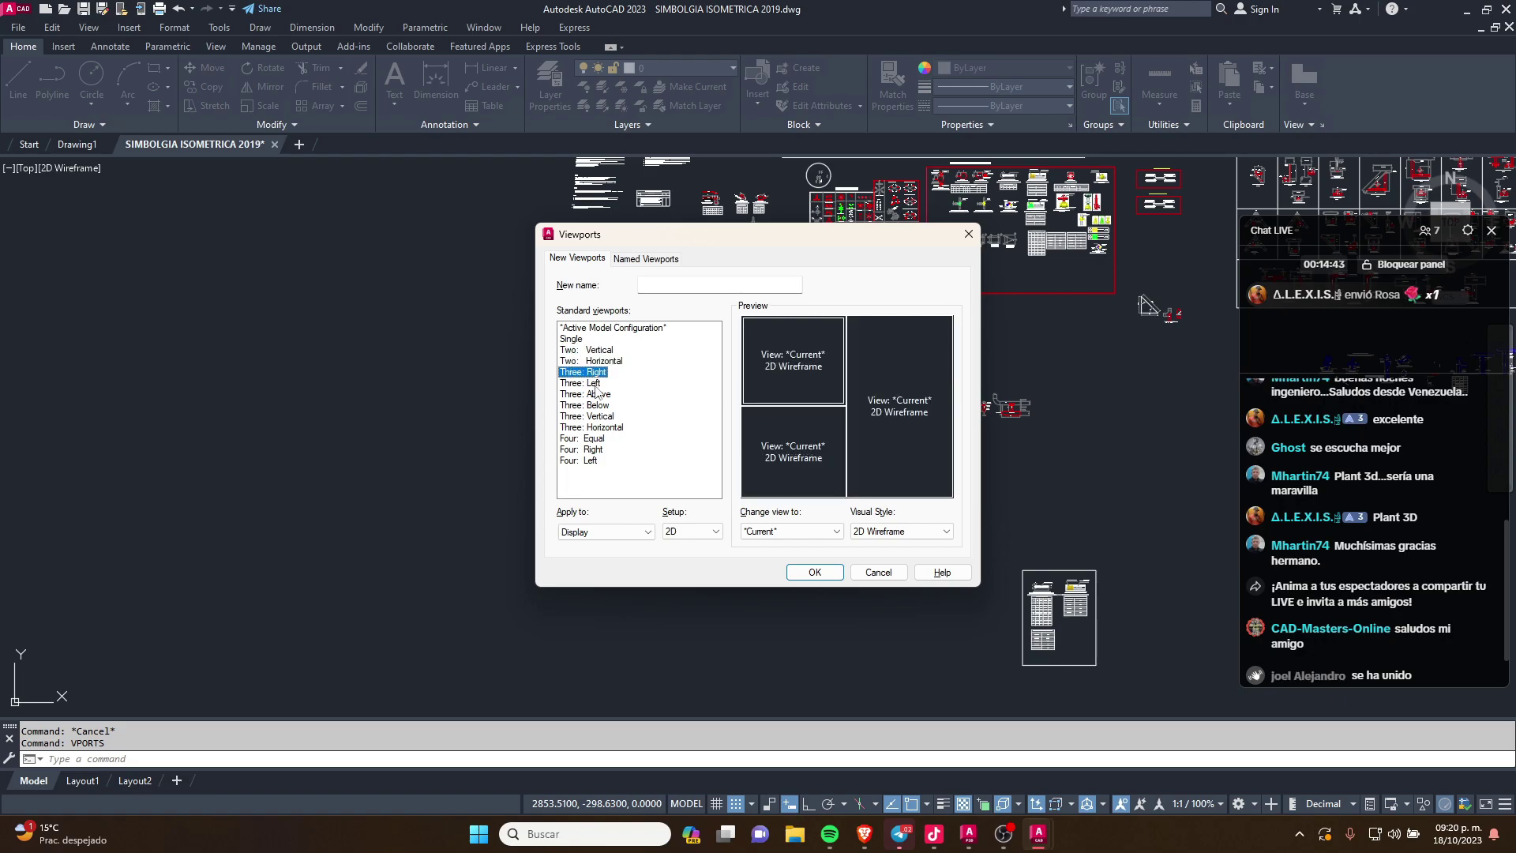
{"action": "left_click", "coordinate": [594, 384]}
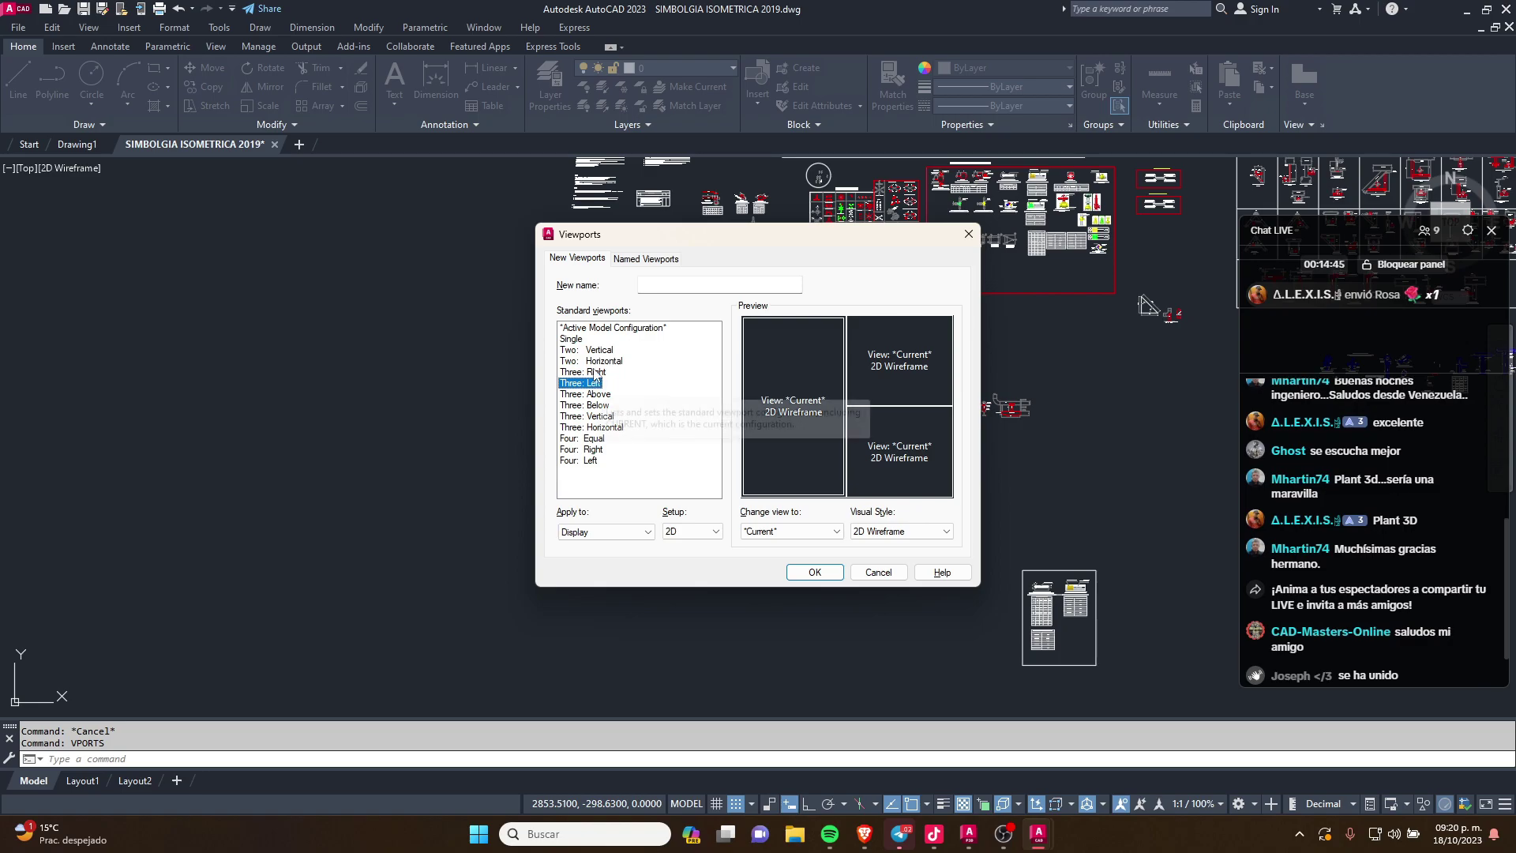
{"action": "left_click", "coordinate": [595, 372]}
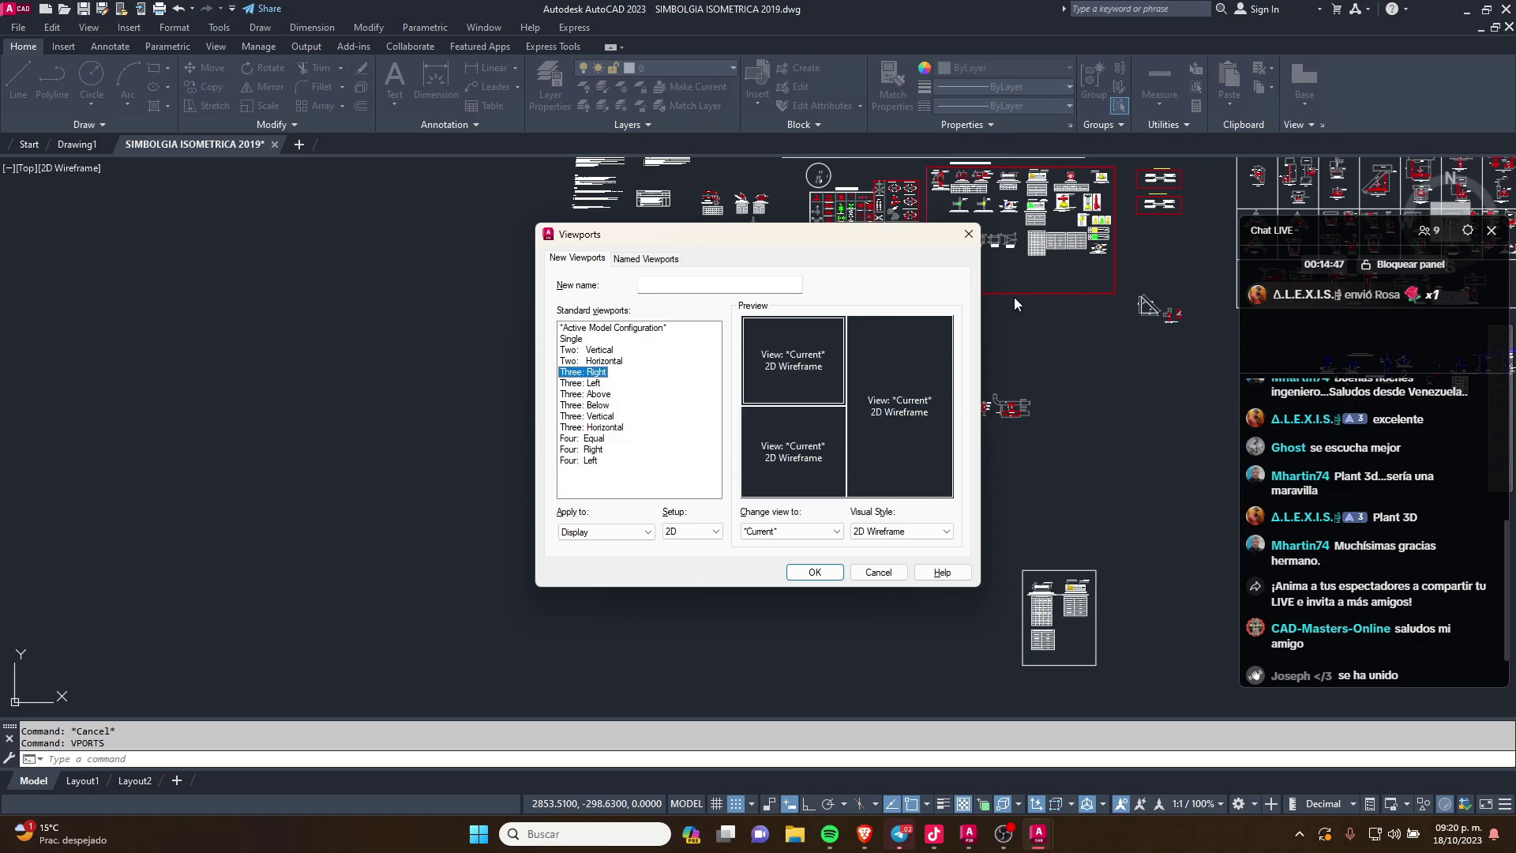
{"action": "left_click", "coordinate": [598, 349]}
{"action": "left_click", "coordinate": [815, 572]}
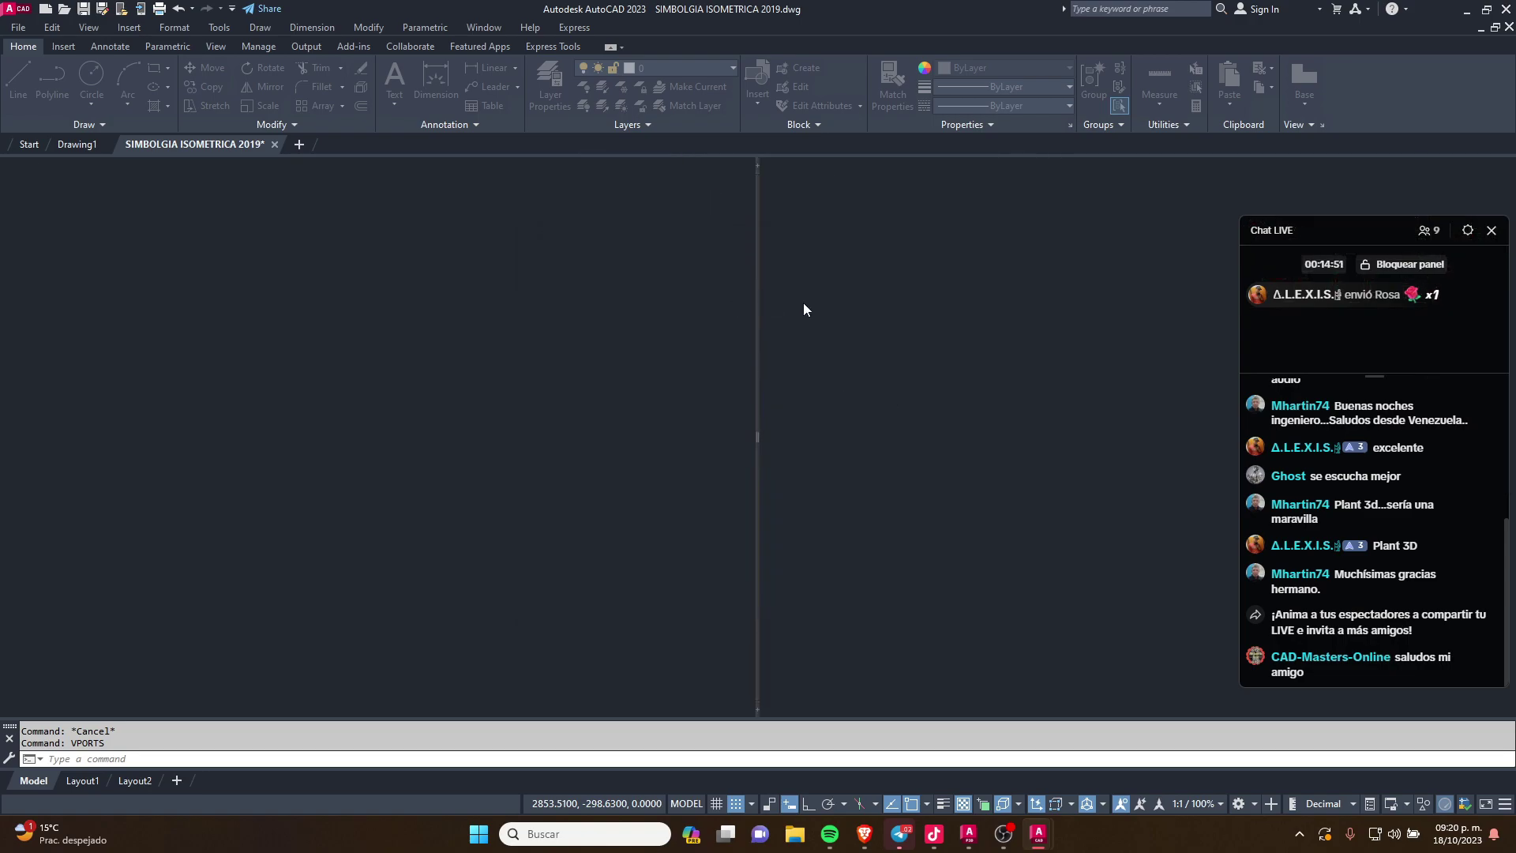
{"action": "left_click", "coordinate": [954, 330]}
Step: Widen the right viewport across most of the screen, showing the FORMATO DOBLE CARTA sheet
{"action": "key", "text": "Escape"}
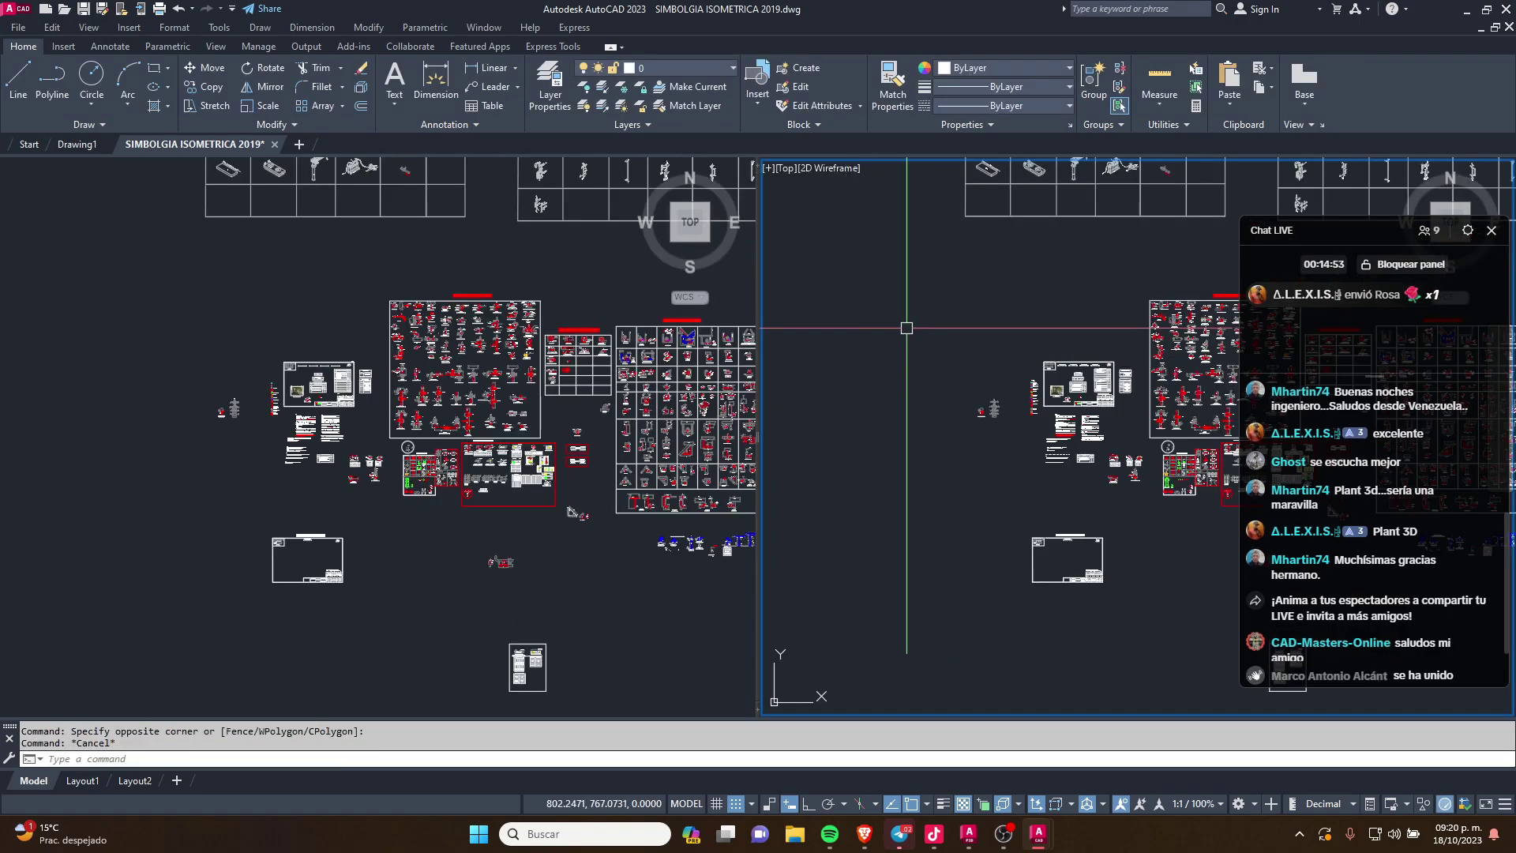
{"action": "scroll", "coordinate": [1017, 517], "scroll_direction": "down", "scroll_amount": 2}
{"action": "scroll", "coordinate": [1169, 347], "scroll_direction": "up", "scroll_amount": 2}
{"action": "scroll", "coordinate": [1168, 348], "scroll_direction": "up", "scroll_amount": 3}
{"action": "scroll", "coordinate": [1169, 347], "scroll_direction": "up", "scroll_amount": 3}
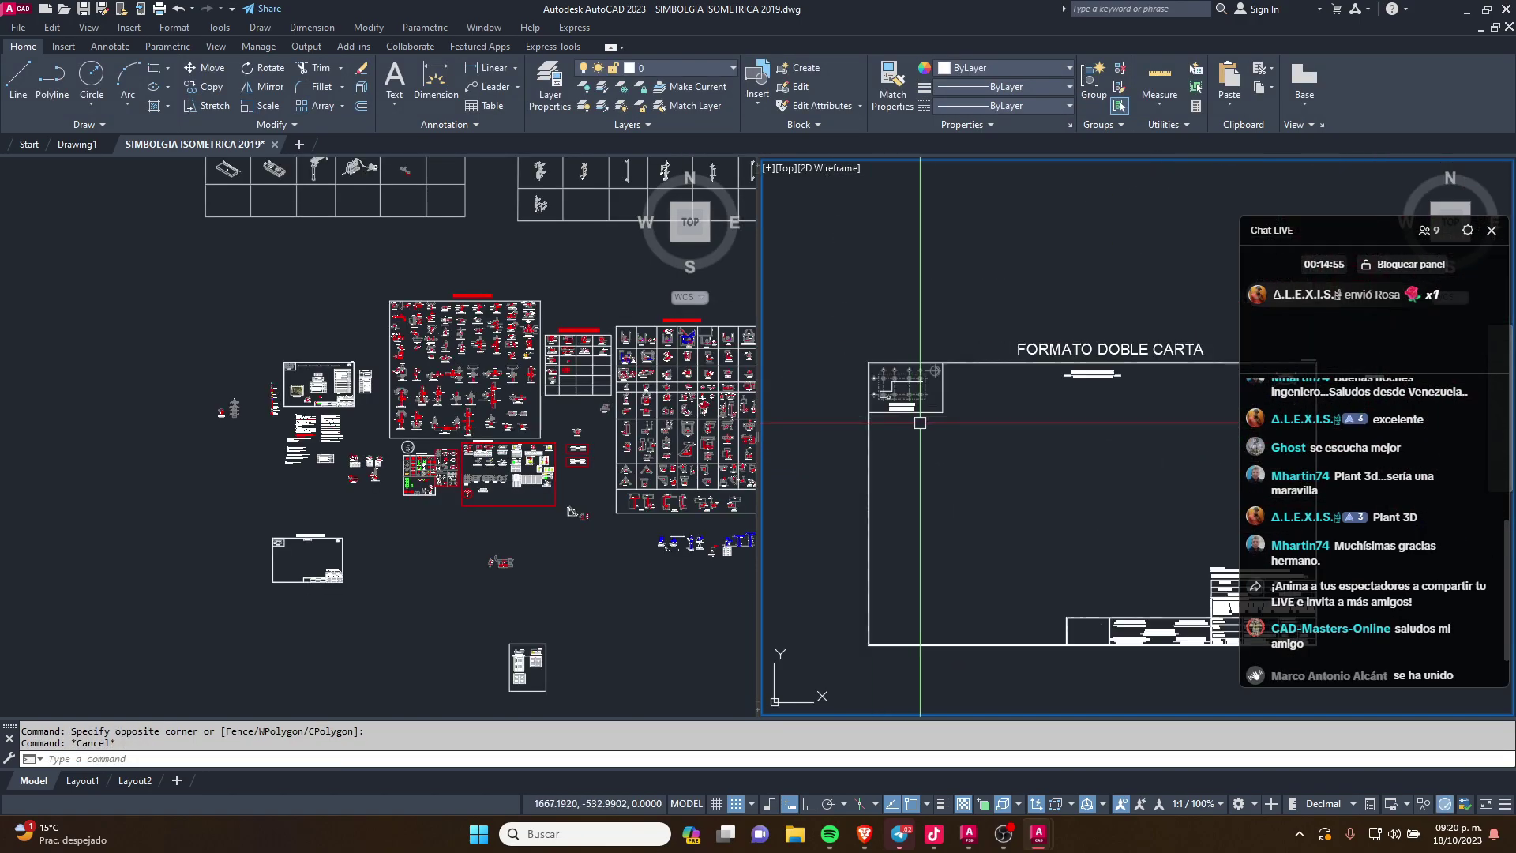
{"action": "mouse_move", "coordinate": [956, 450]}
{"action": "middle_mouse_down"}
{"action": "mouse_move", "coordinate": [909, 391]}
{"action": "mouse_move", "coordinate": [860, 386]}
{"action": "middle_mouse_up"}
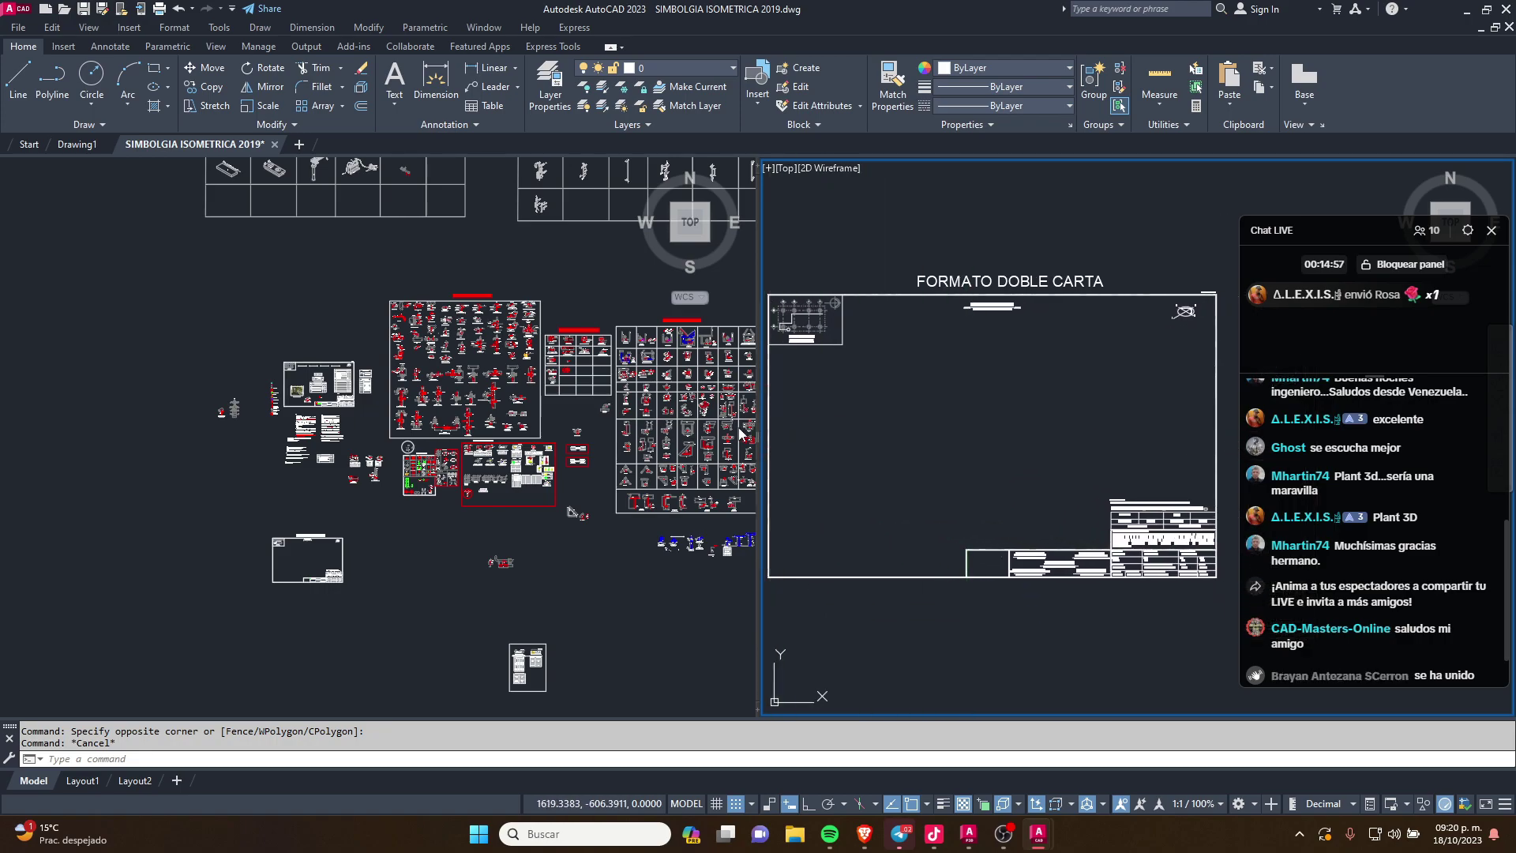
{"action": "left_click_drag", "start_coordinate": [756, 442], "coordinate": [355, 441]}
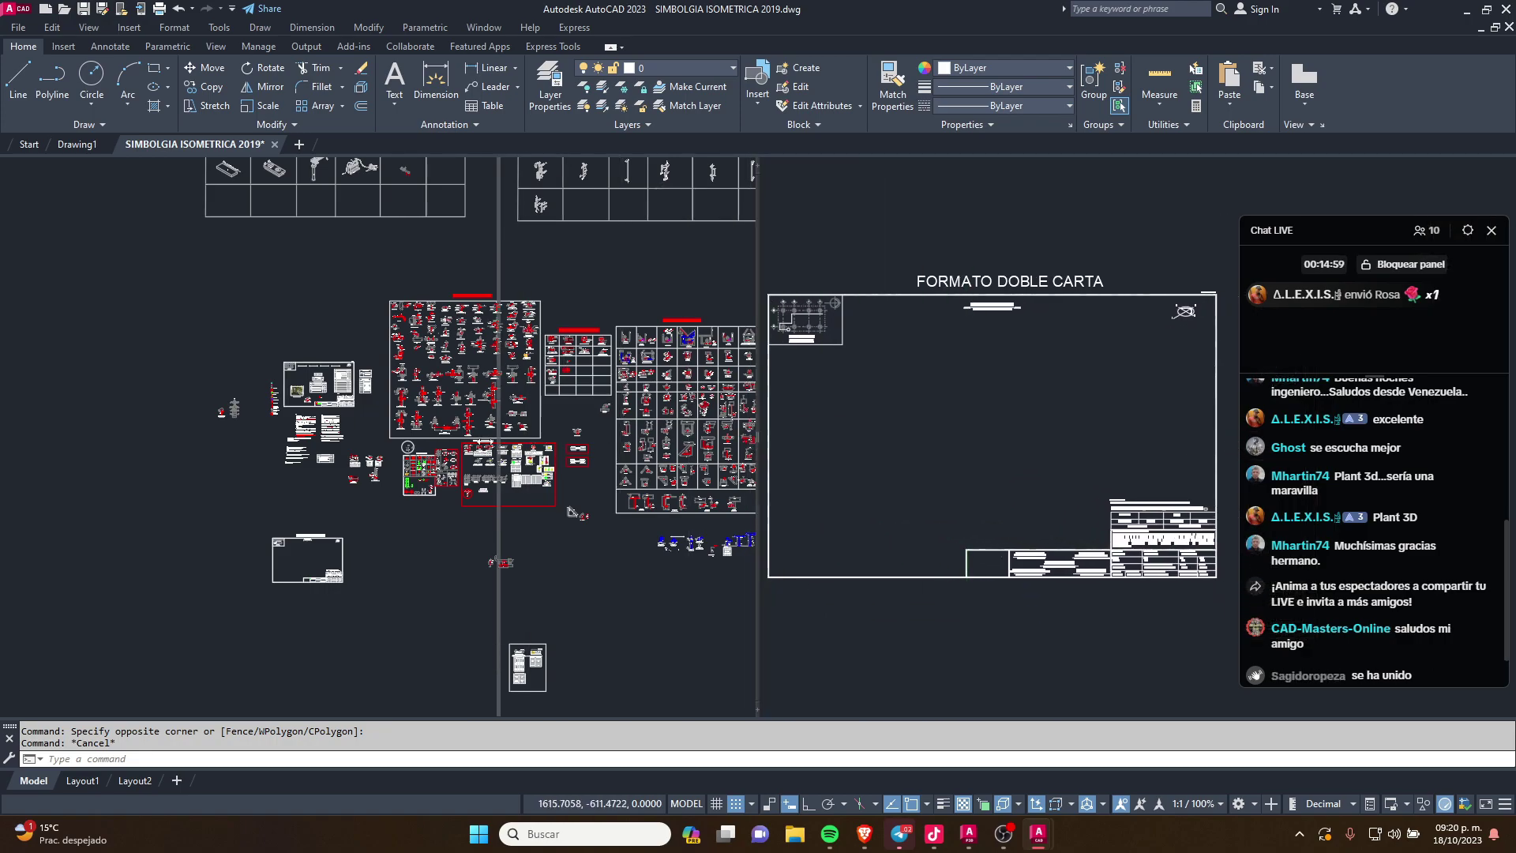
{"action": "scroll", "coordinate": [771, 434], "scroll_direction": "up", "scroll_amount": 2}
{"action": "scroll", "coordinate": [714, 406], "scroll_direction": "up", "scroll_amount": 3}
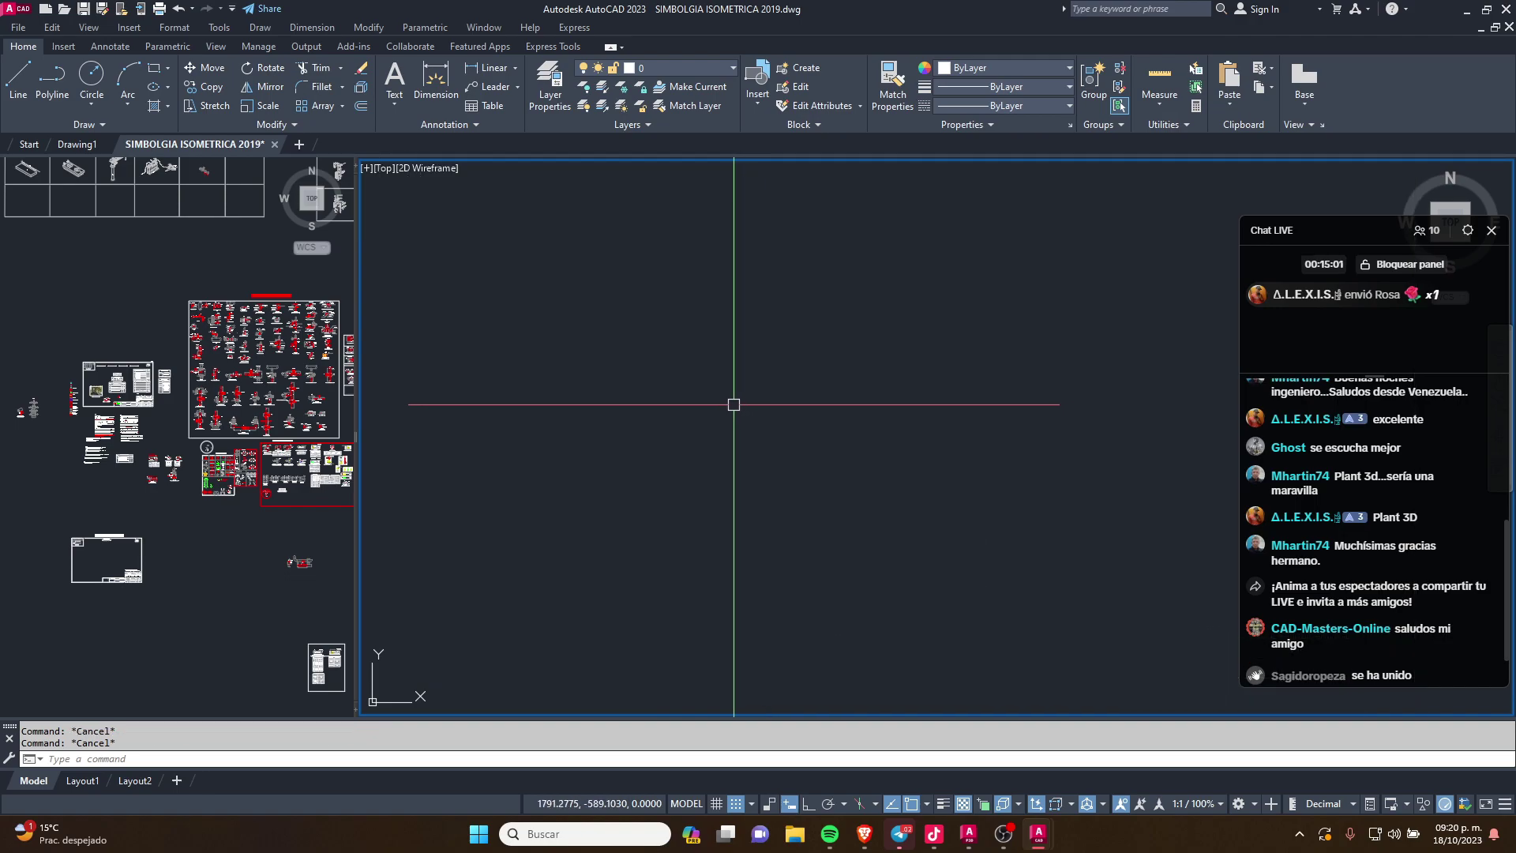
{"action": "scroll", "coordinate": [751, 405], "scroll_direction": "up", "scroll_amount": 2}
{"action": "scroll", "coordinate": [754, 405], "scroll_direction": "down", "scroll_amount": 4}
{"action": "scroll", "coordinate": [766, 405], "scroll_direction": "up", "scroll_amount": 2}
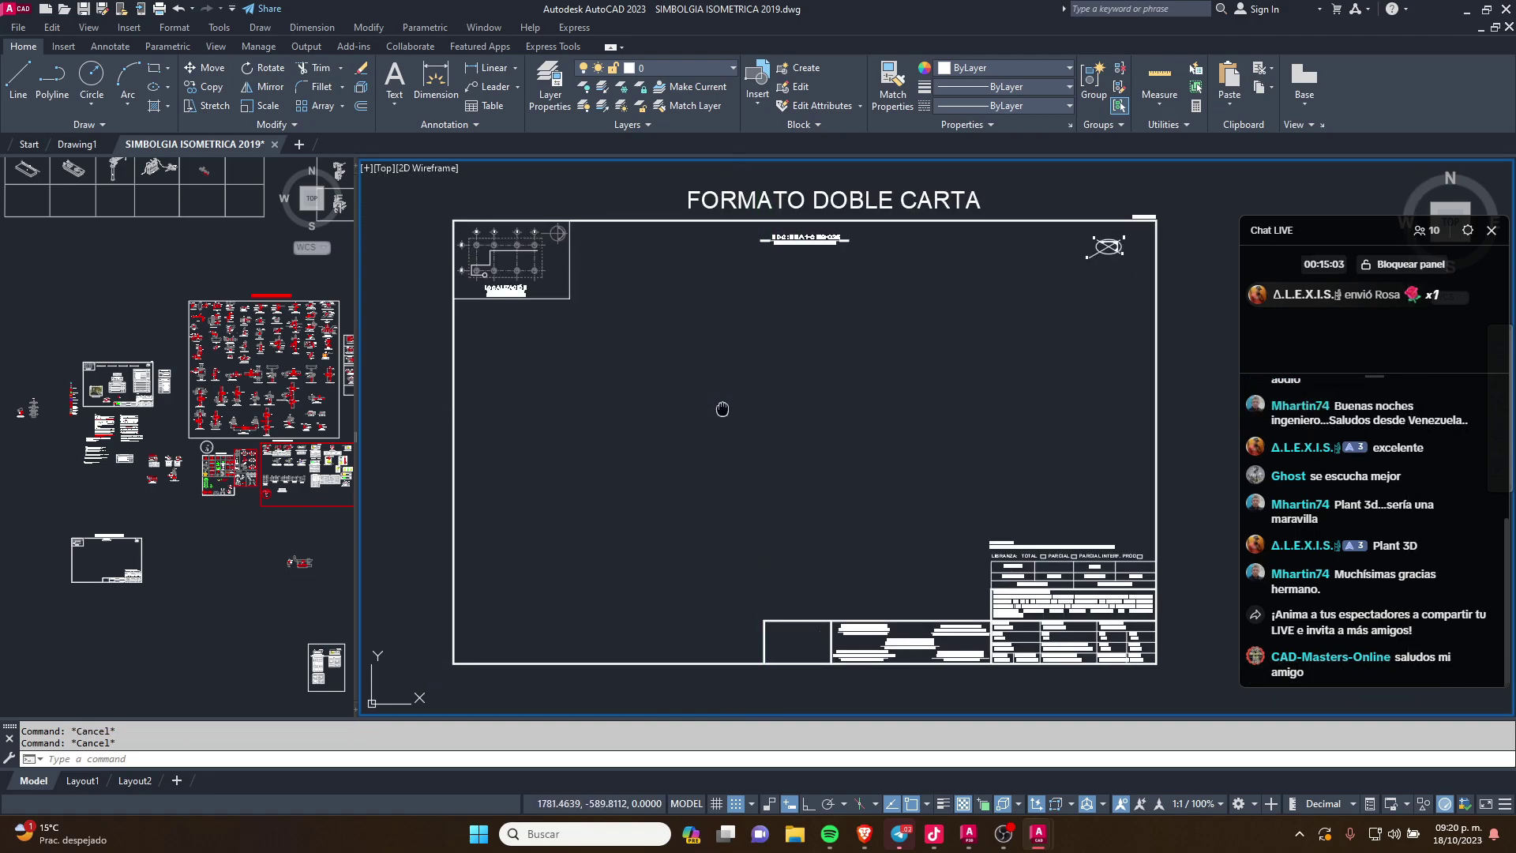
Step: Center the SIMBOLOGIA symbol table in the narrow left viewport
{"action": "left_click", "coordinate": [168, 427]}
{"action": "middle_click_drag", "start_coordinate": [168, 426], "coordinate": [70, 439]}
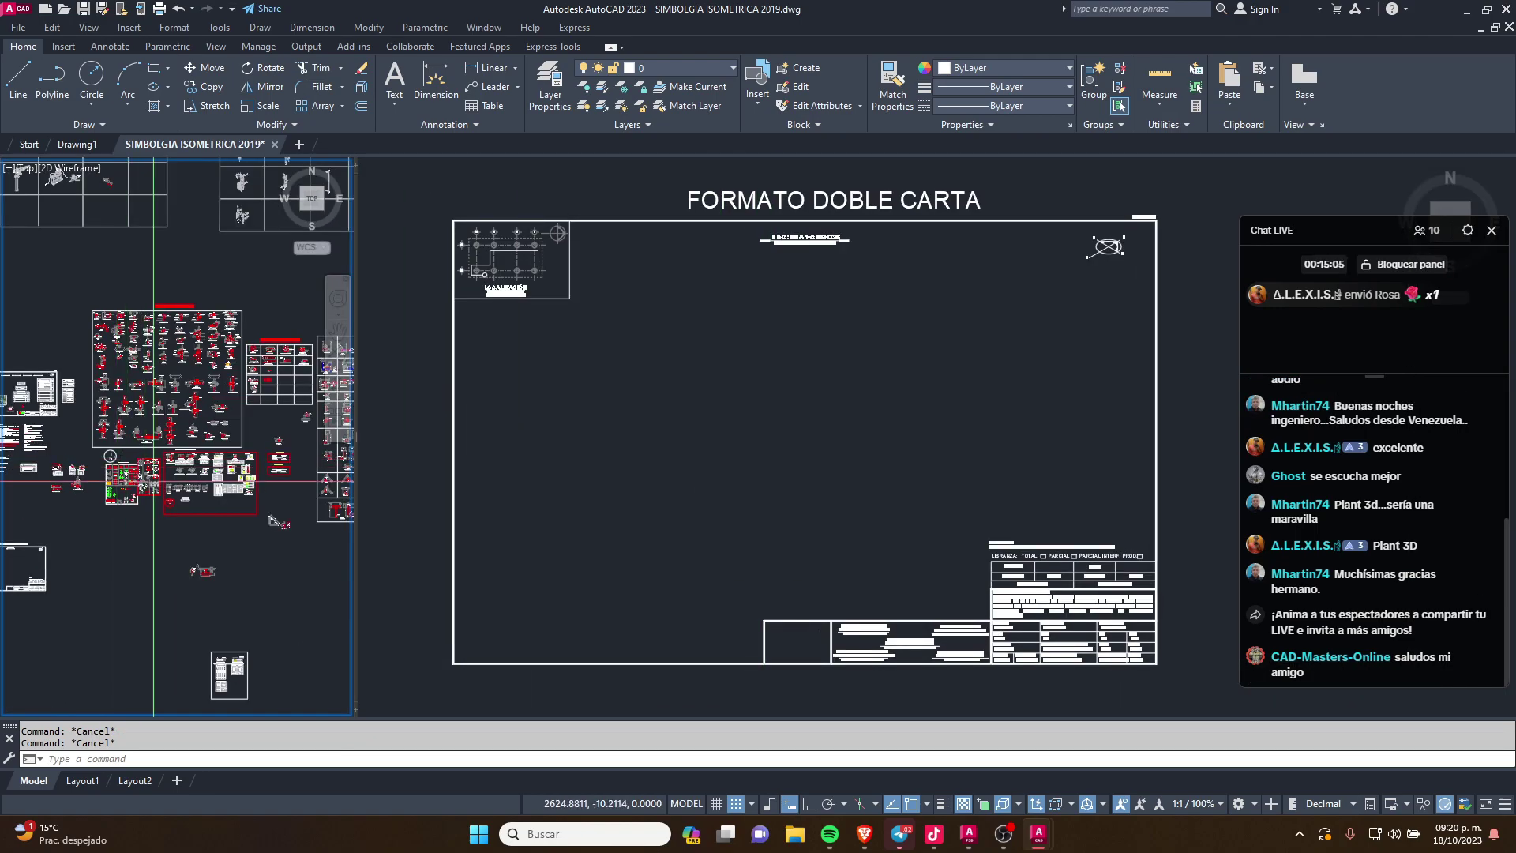
{"action": "scroll", "coordinate": [122, 348], "scroll_direction": "up", "scroll_amount": 3}
{"action": "middle_click_drag", "start_coordinate": [119, 355], "coordinate": [161, 306]}
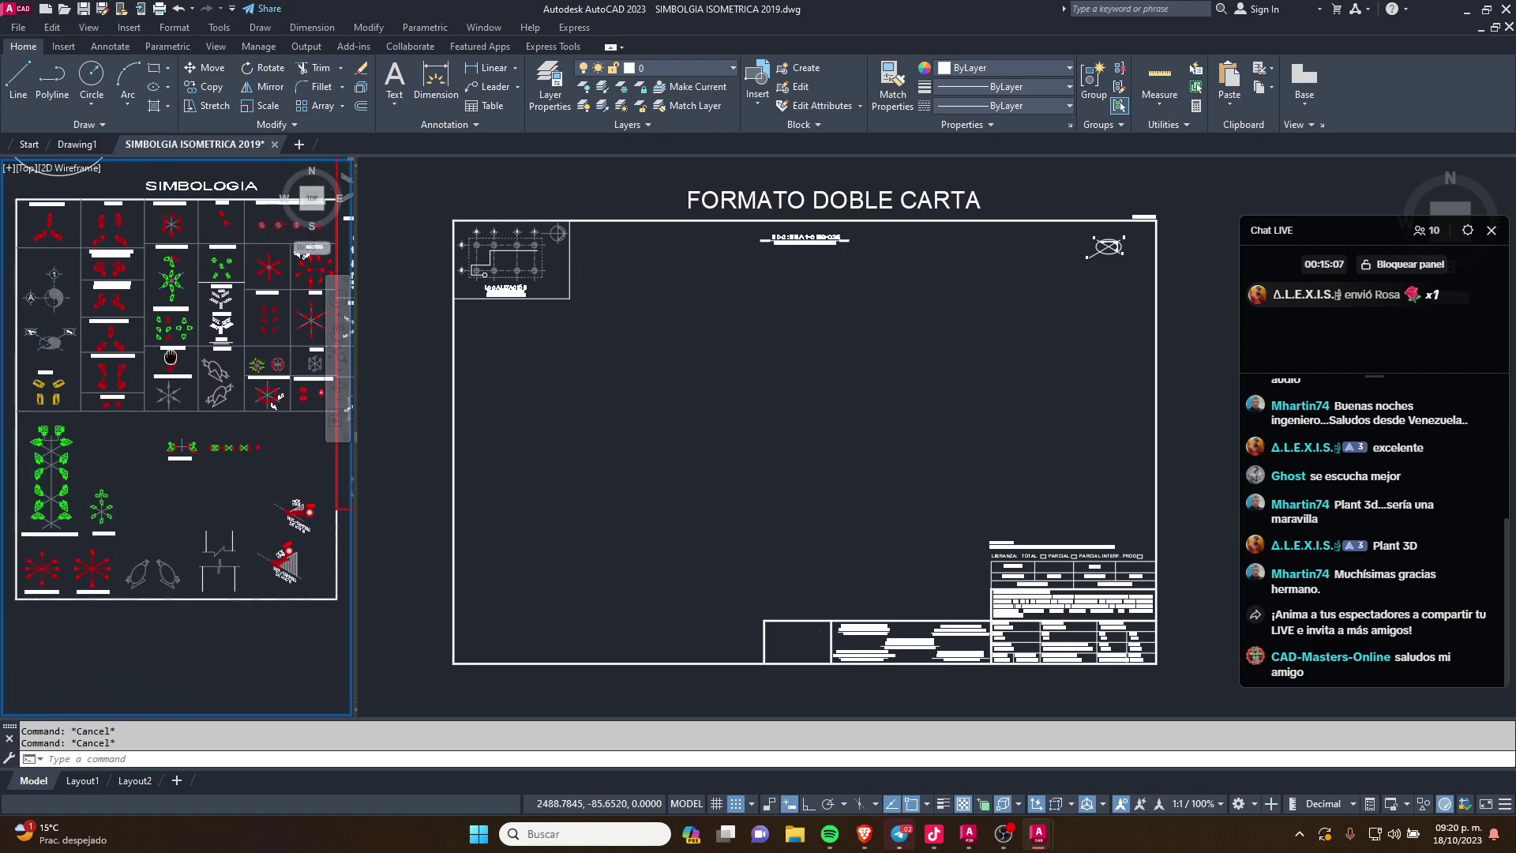
{"action": "left_click", "coordinate": [603, 395]}
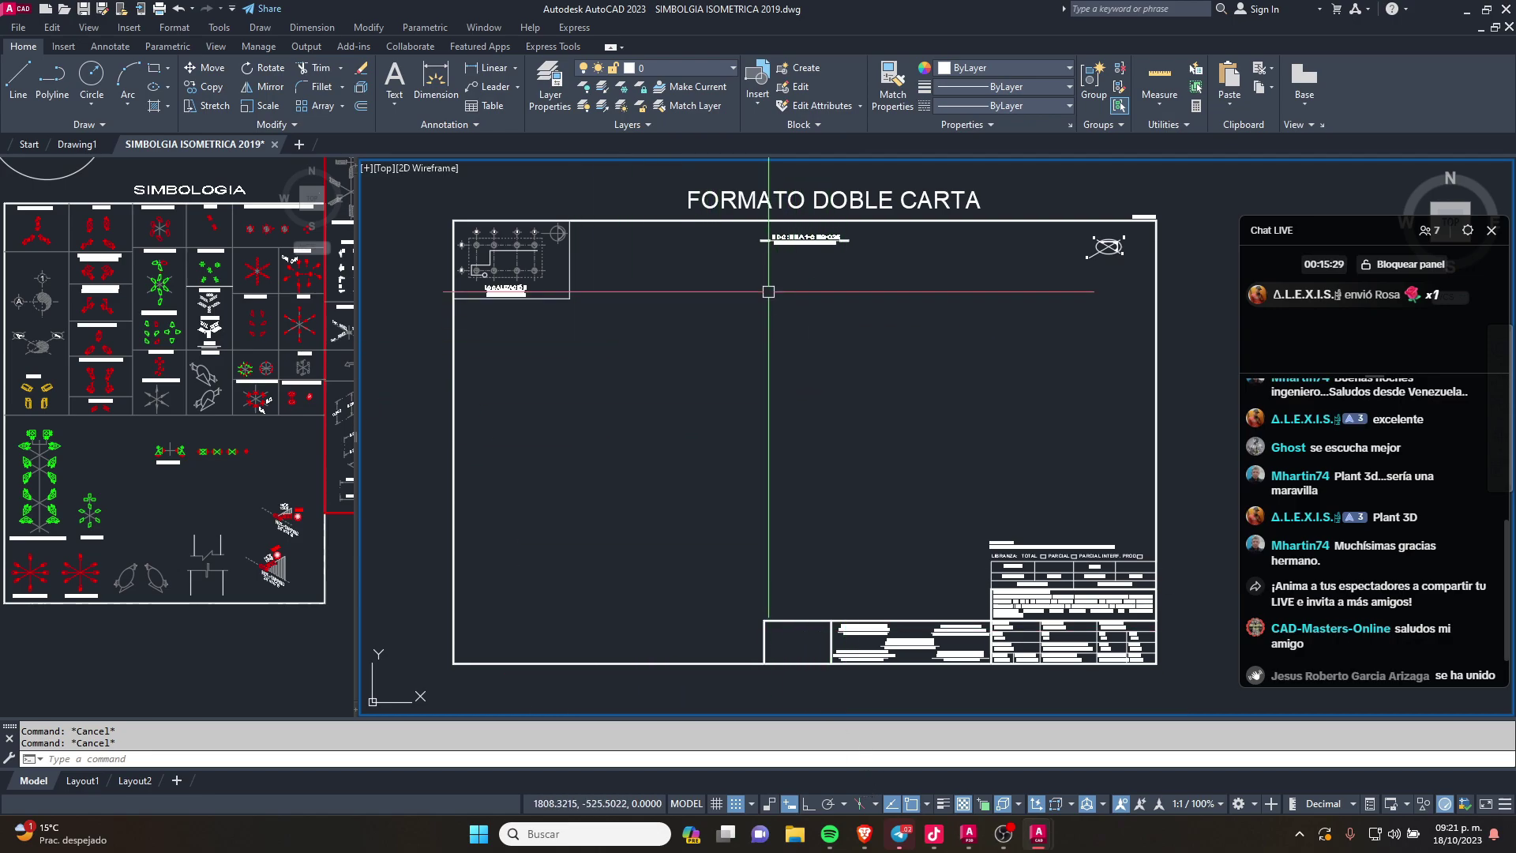
Step: Enable isometric drafting with the Top isoplane current and Ortho left off
{"action": "left_click", "coordinate": [859, 805]}
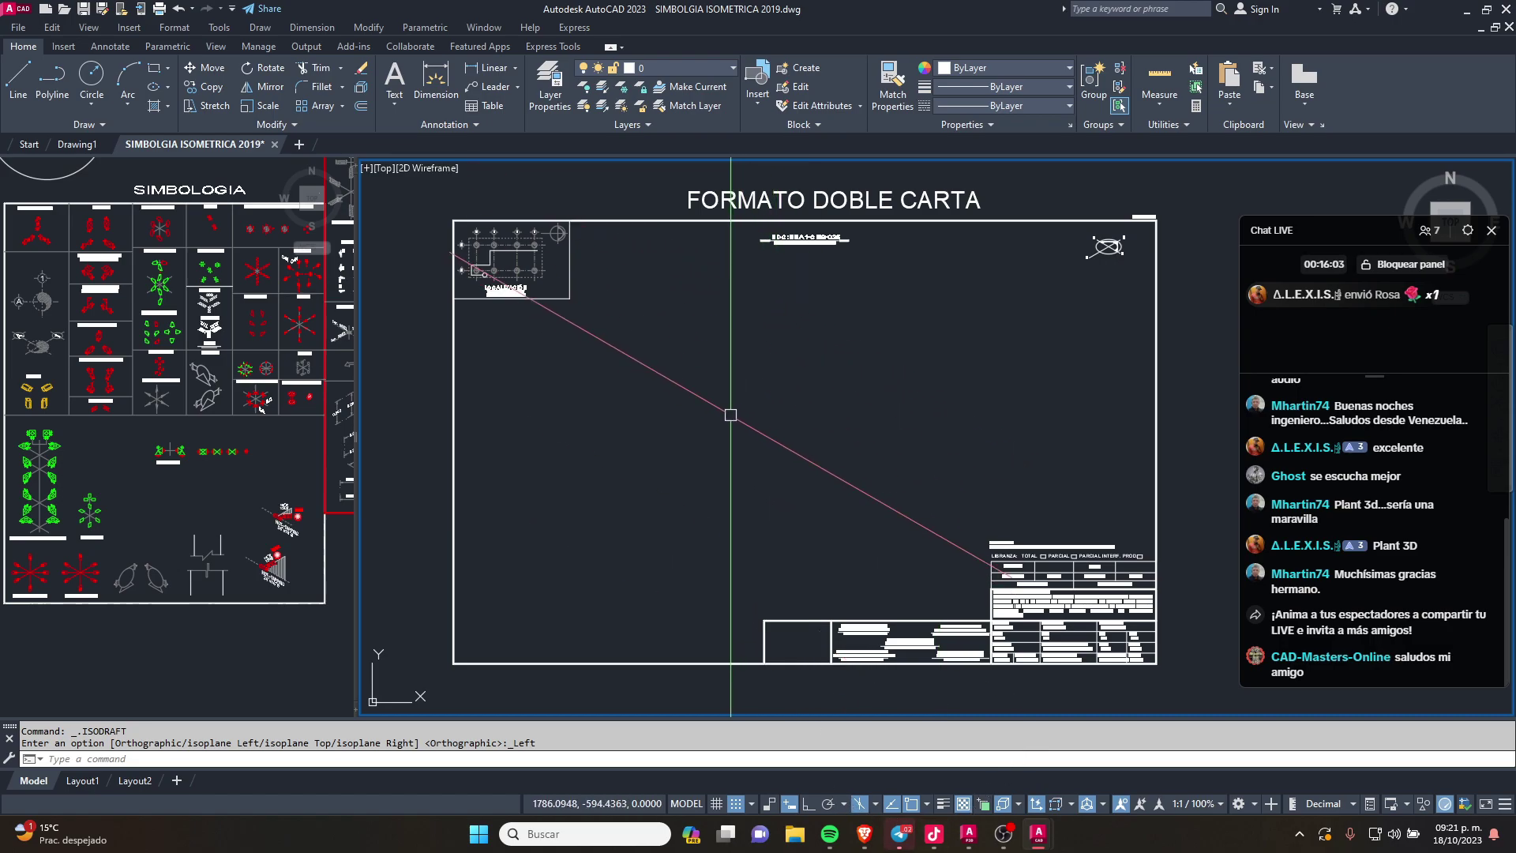
{"action": "left_click", "coordinate": [857, 807]}
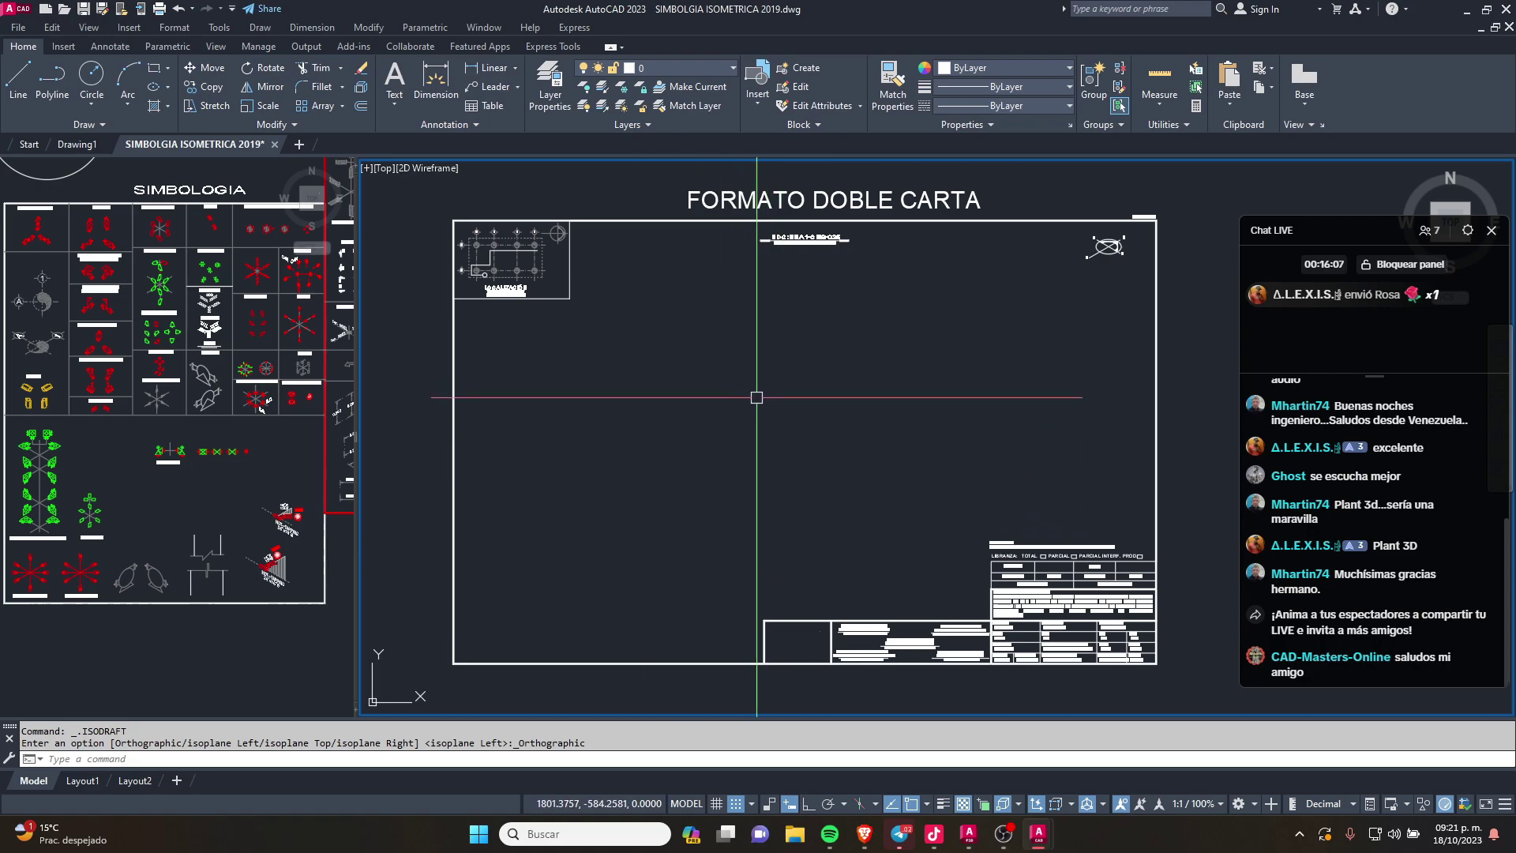
{"action": "left_click", "coordinate": [859, 807]}
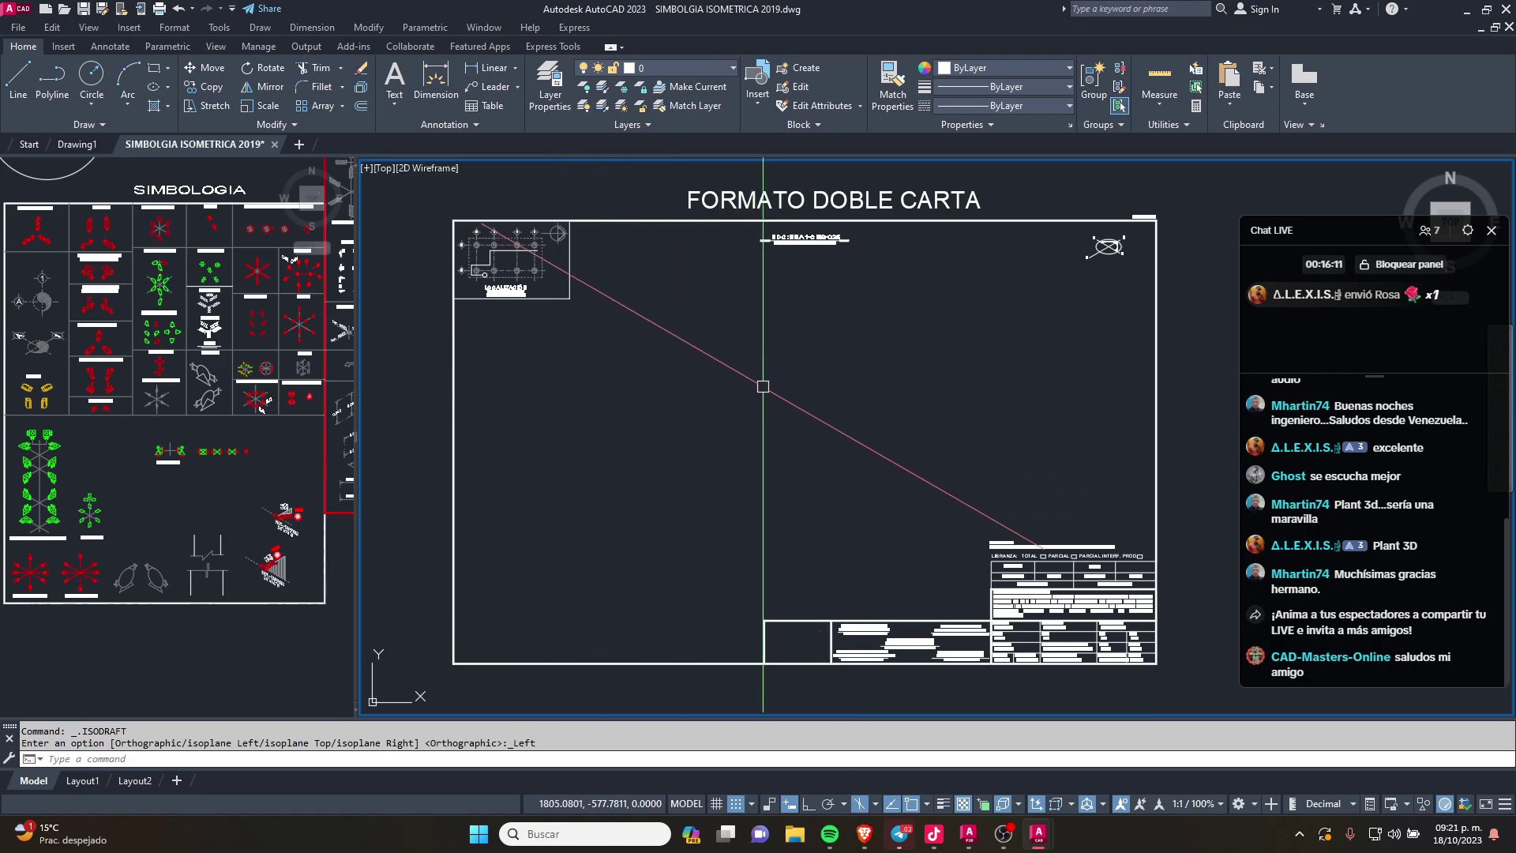
{"action": "key", "text": "F5"}
{"action": "key", "text": "F5"}
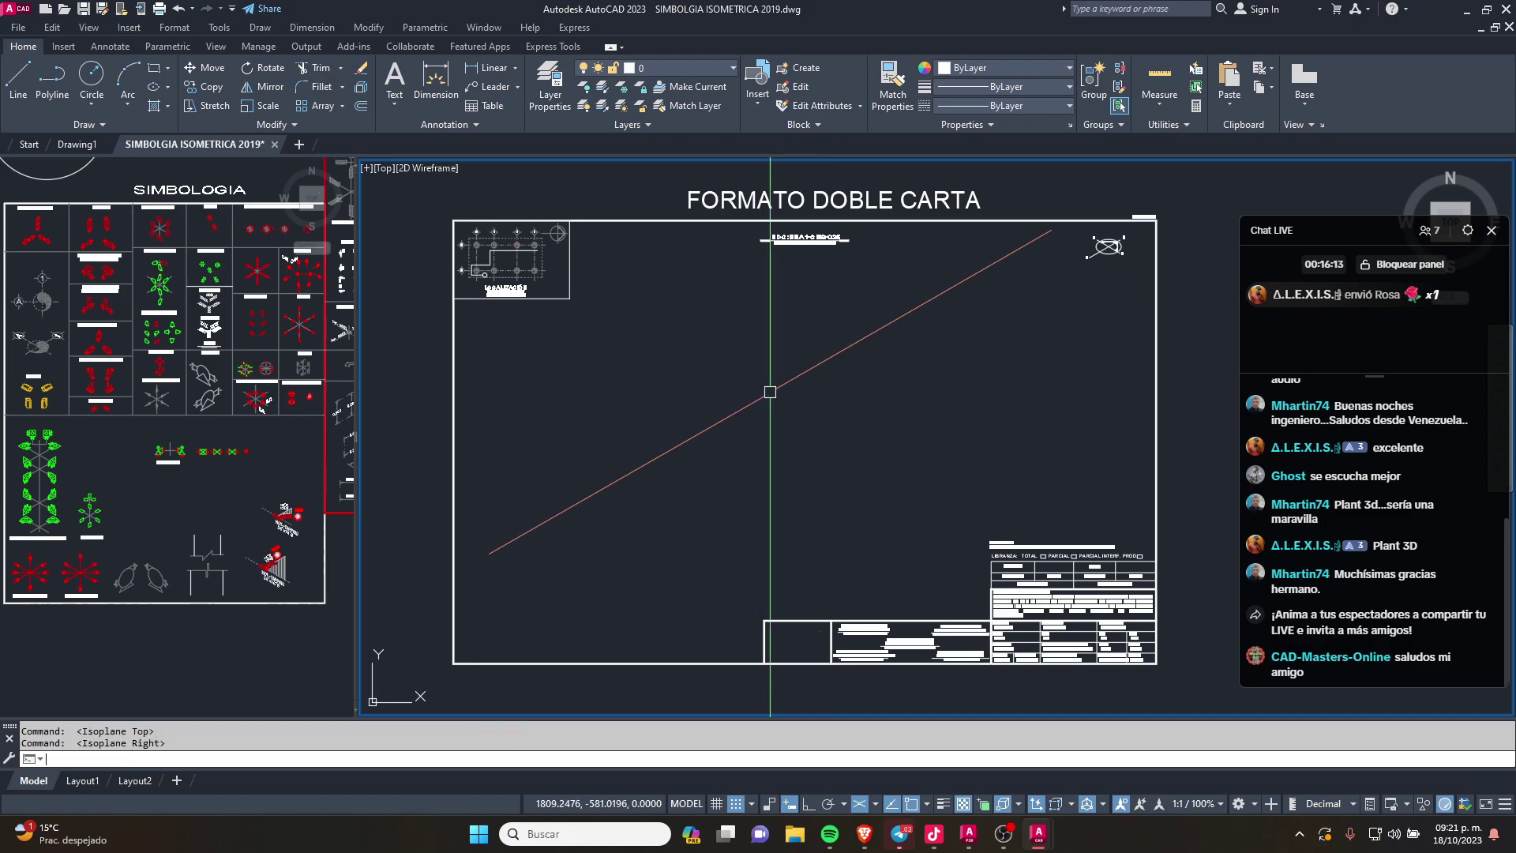
{"action": "key", "text": "F5"}
{"action": "key", "text": "F5"}
{"action": "key", "text": "F5"}
{"action": "key", "text": "F5"}
{"action": "key", "text": "F5"}
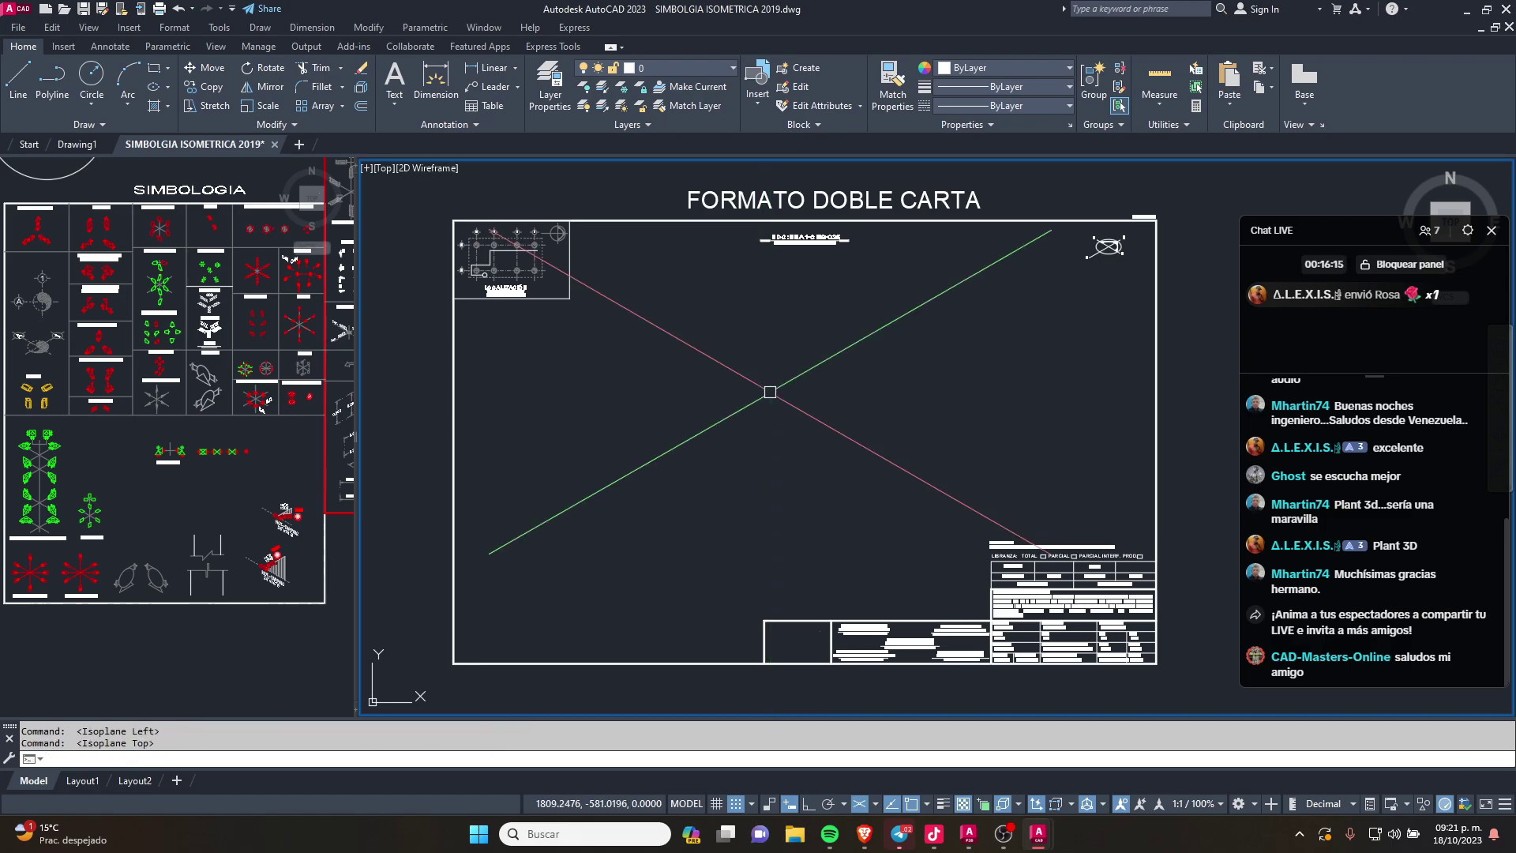
{"action": "key", "text": "F5"}
{"action": "key", "text": "F5"}
{"action": "key", "text": "F5"}
{"action": "key", "text": "F5"}
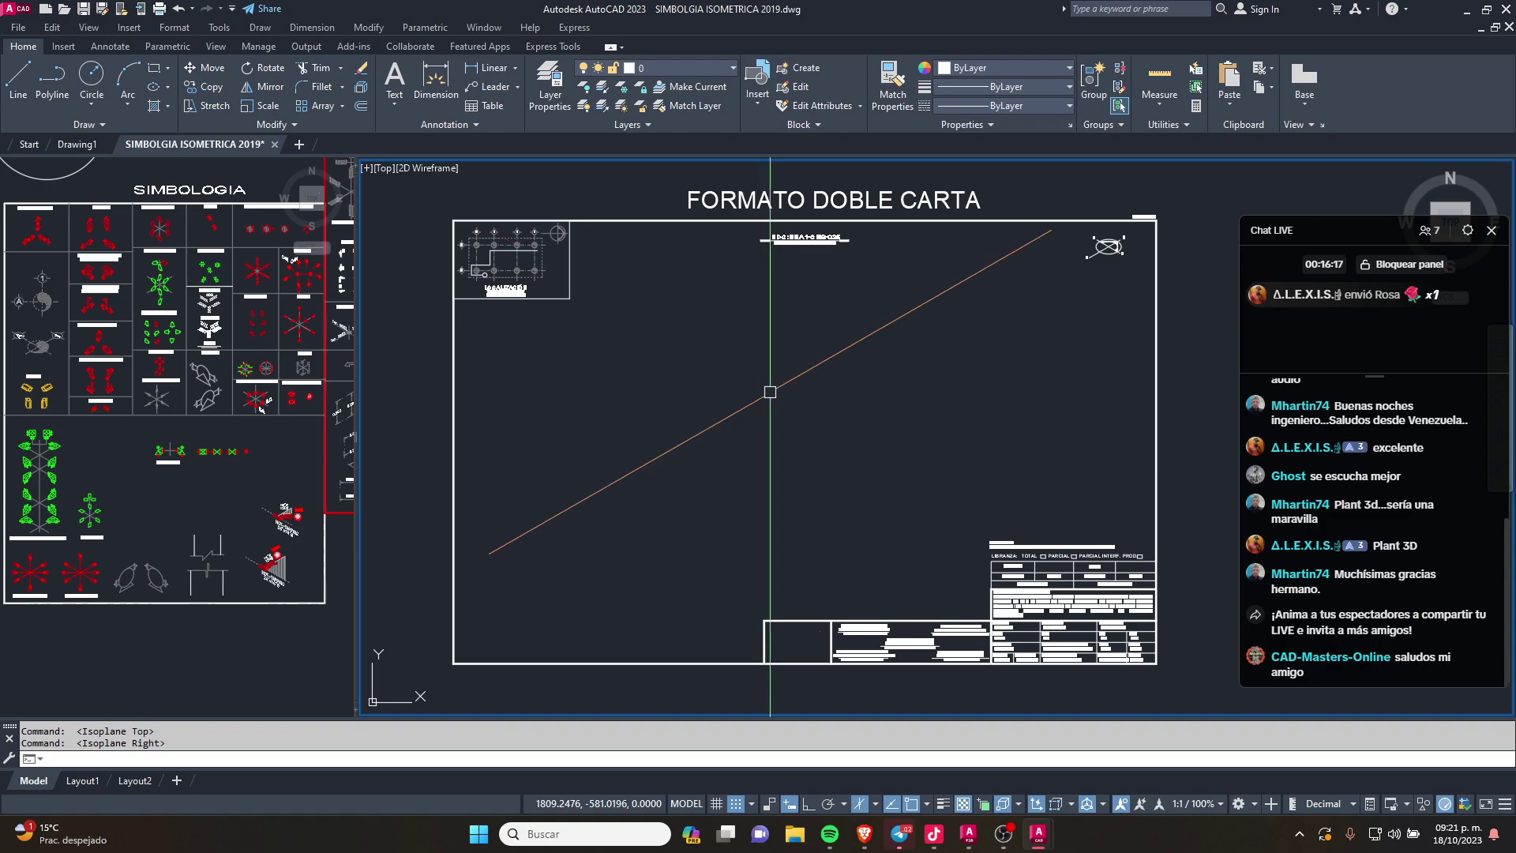
{"action": "key", "text": "F5"}
{"action": "key", "text": "F5"}
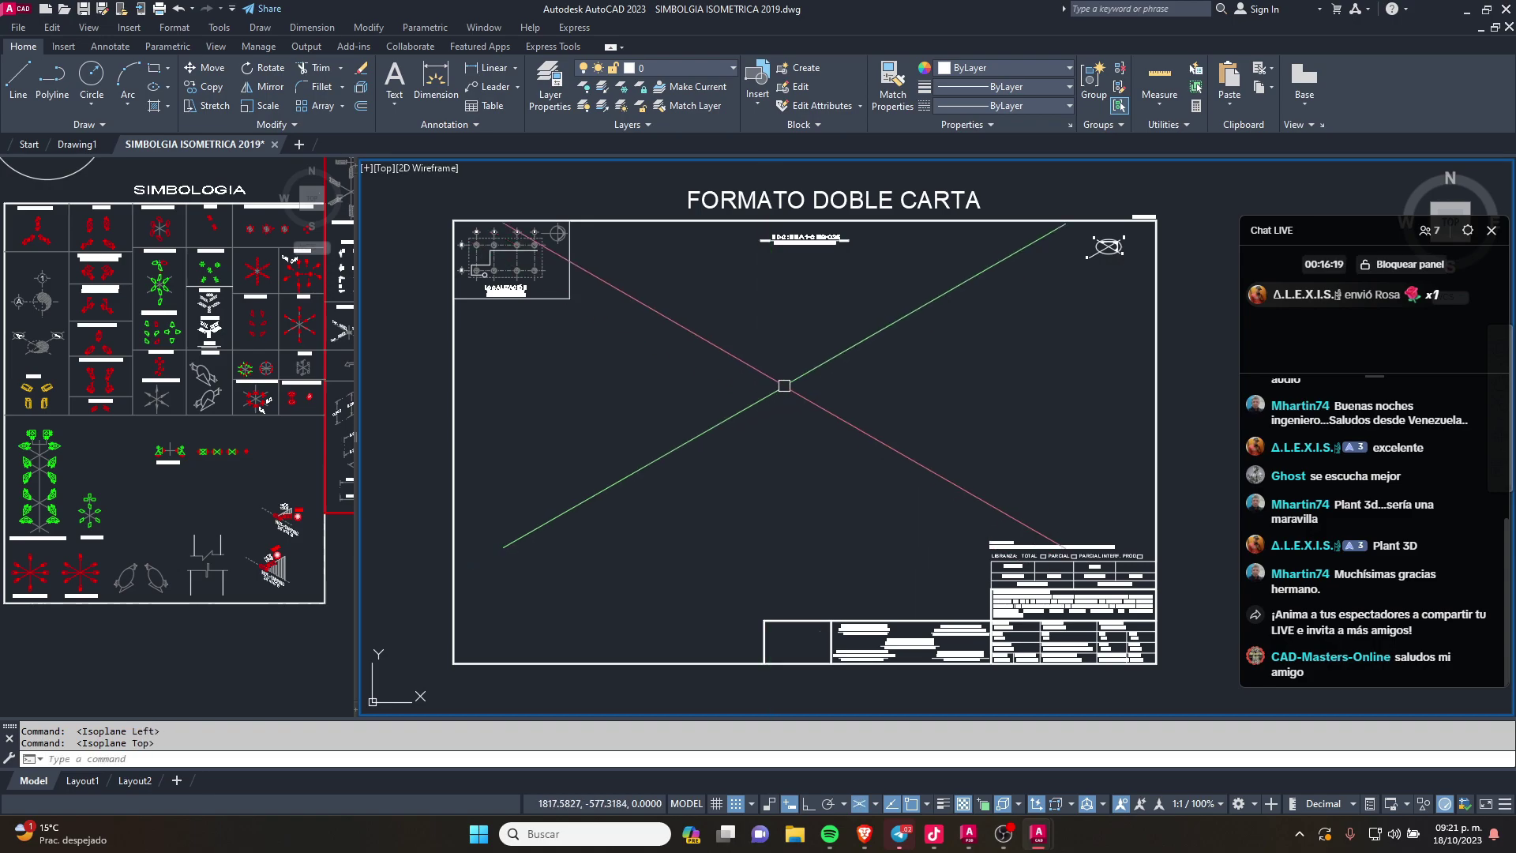
{"action": "middle_click_drag", "start_coordinate": [770, 392], "coordinate": [729, 414]}
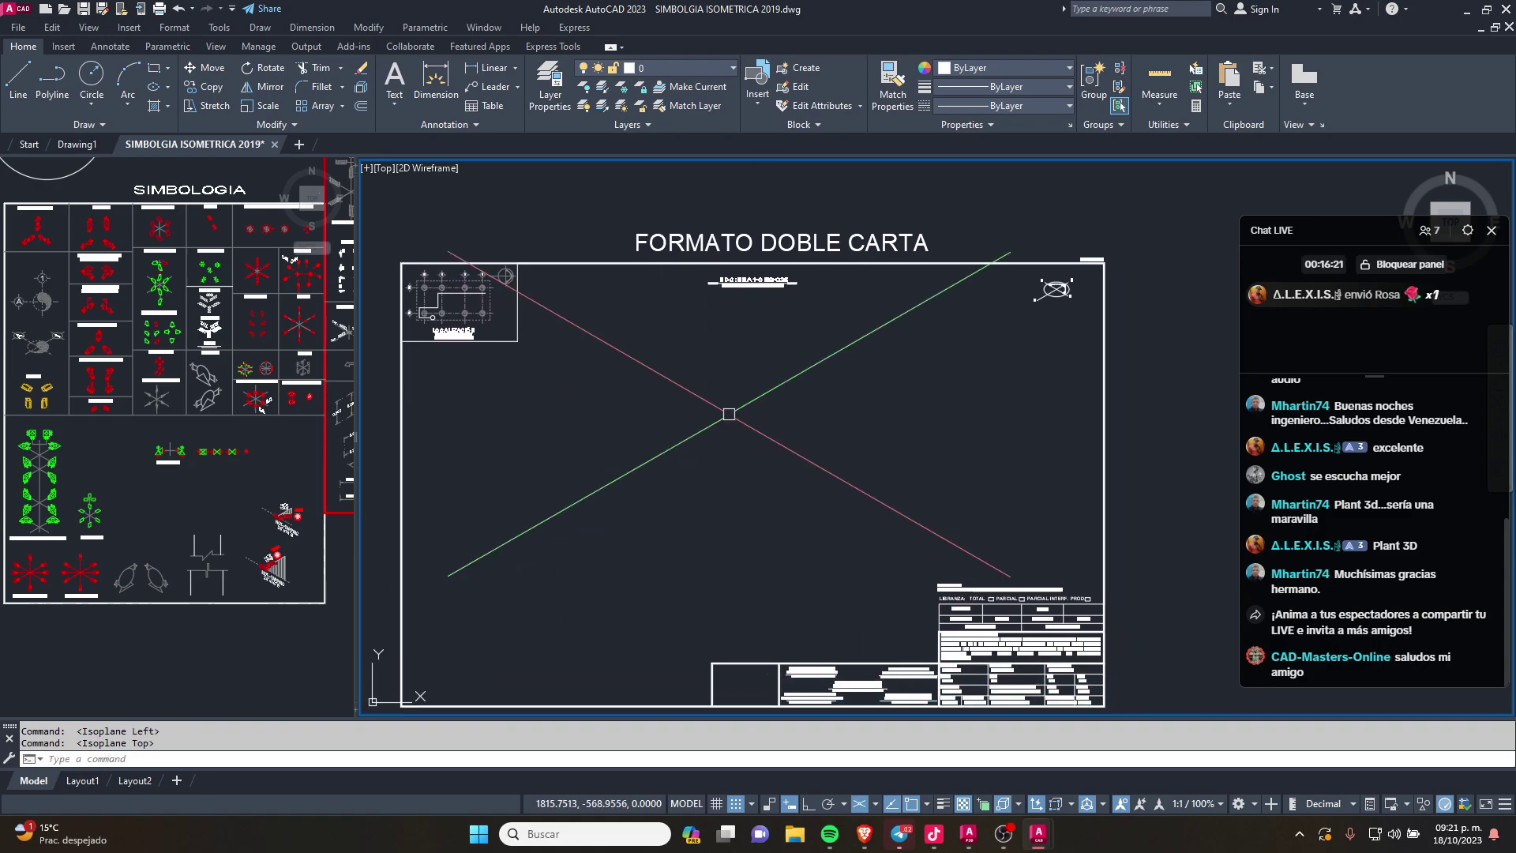
{"action": "key", "text": "F8"}
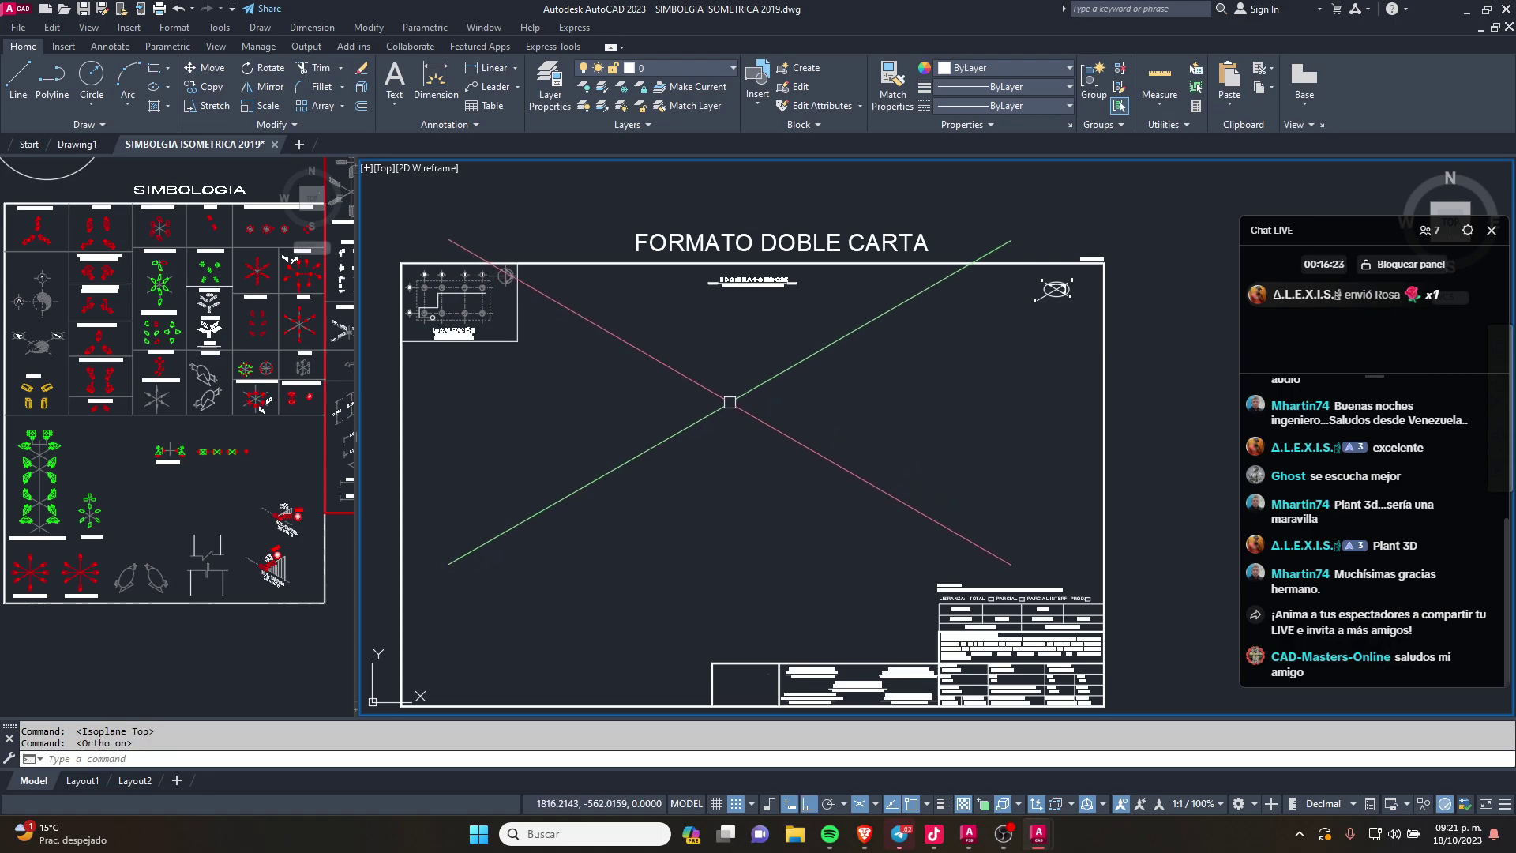
{"action": "key", "text": "F8"}
Step: Zoom toward the north-arrow symbol, cancelling a stray command and selection window
{"action": "scroll", "coordinate": [1027, 308], "scroll_direction": "up", "scroll_amount": 1}
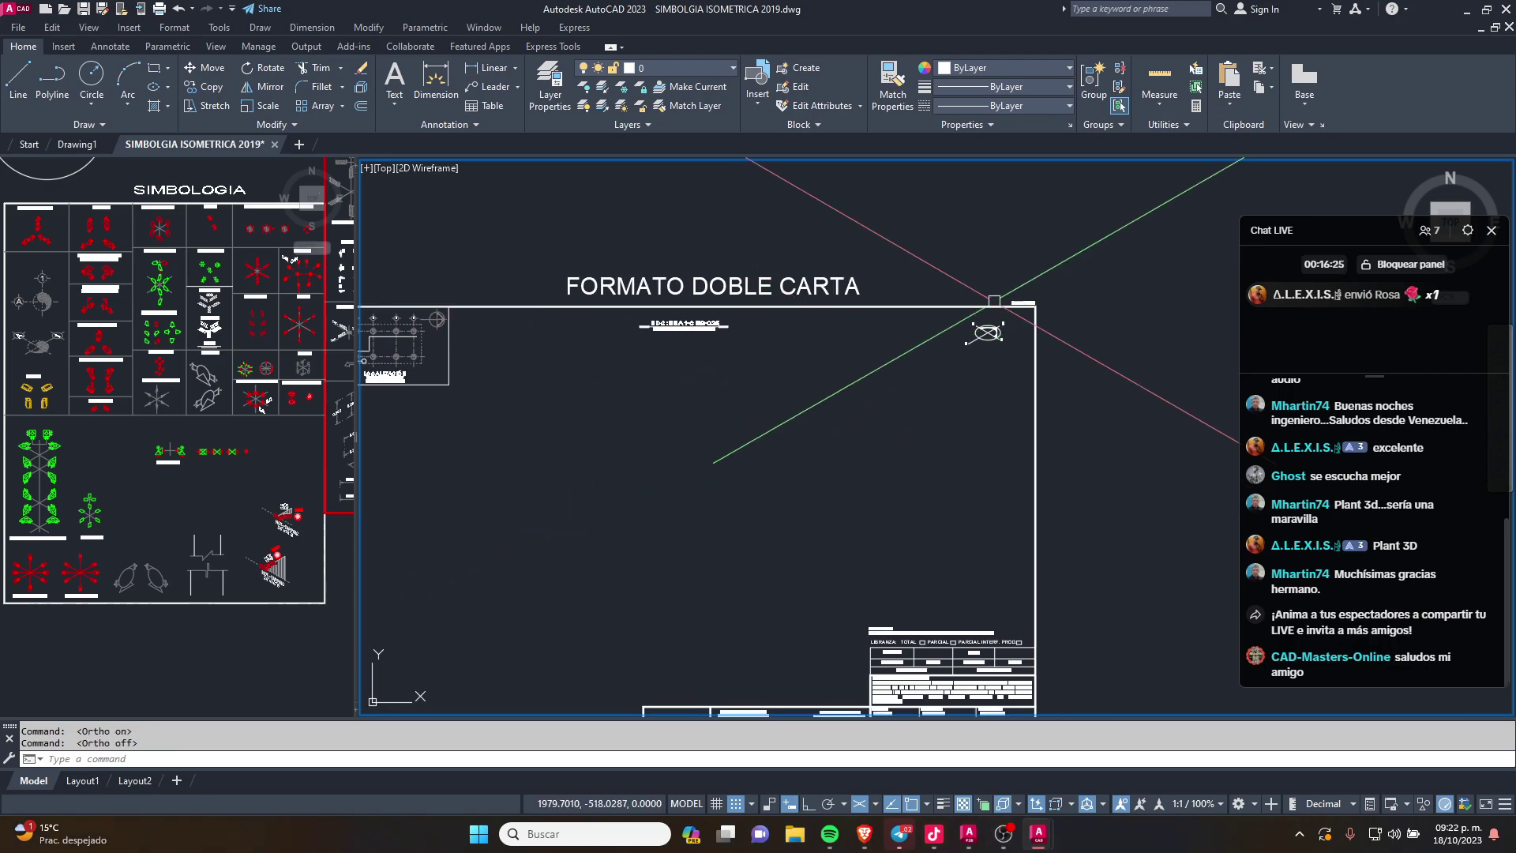
{"action": "scroll", "coordinate": [1055, 292], "scroll_direction": "up", "scroll_amount": 4}
{"action": "scroll", "coordinate": [948, 323], "scroll_direction": "up", "scroll_amount": 2}
{"action": "scroll", "coordinate": [879, 344], "scroll_direction": "up", "scroll_amount": 4}
{"action": "middle_click_drag", "start_coordinate": [880, 343], "coordinate": [804, 464]}
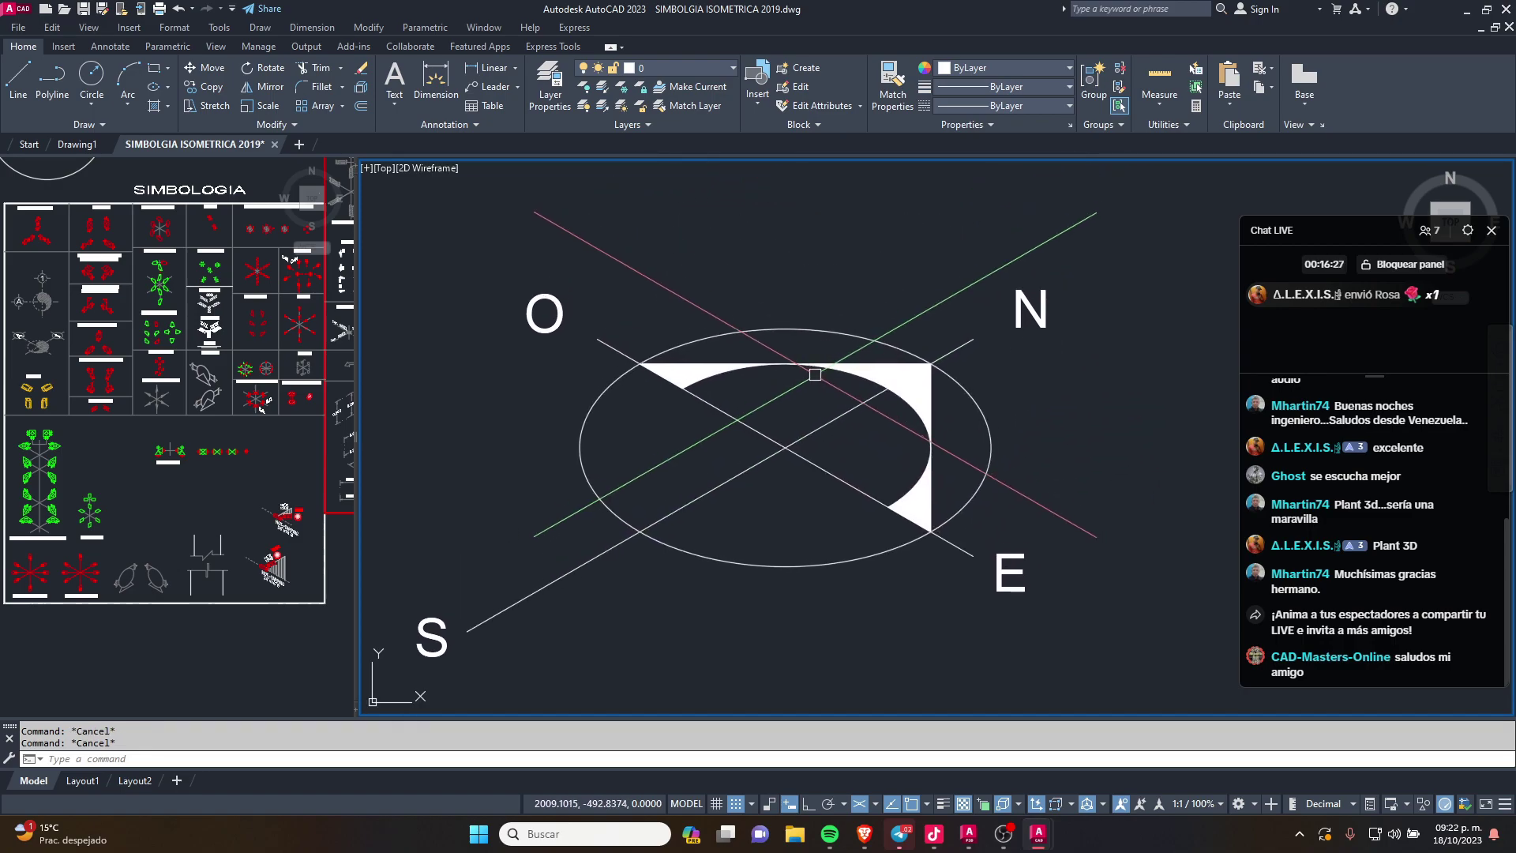
{"action": "key", "text": "Escape"}
{"action": "key", "text": "Escape"}
{"action": "scroll", "coordinate": [845, 363], "scroll_direction": "down", "scroll_amount": 2}
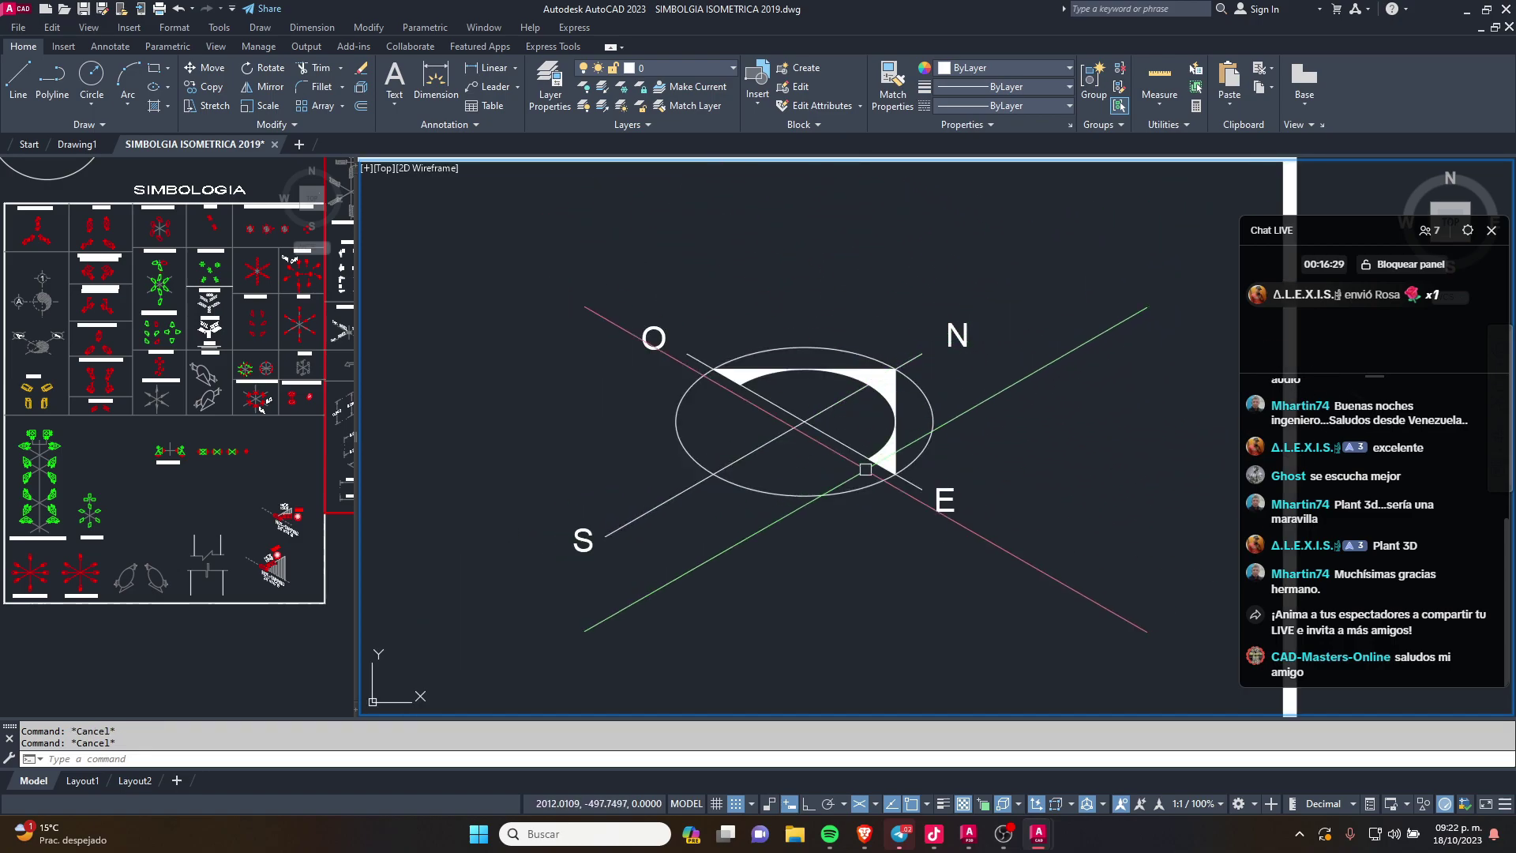
{"action": "left_click", "coordinate": [1043, 254]}
{"action": "key", "text": "Escape"}
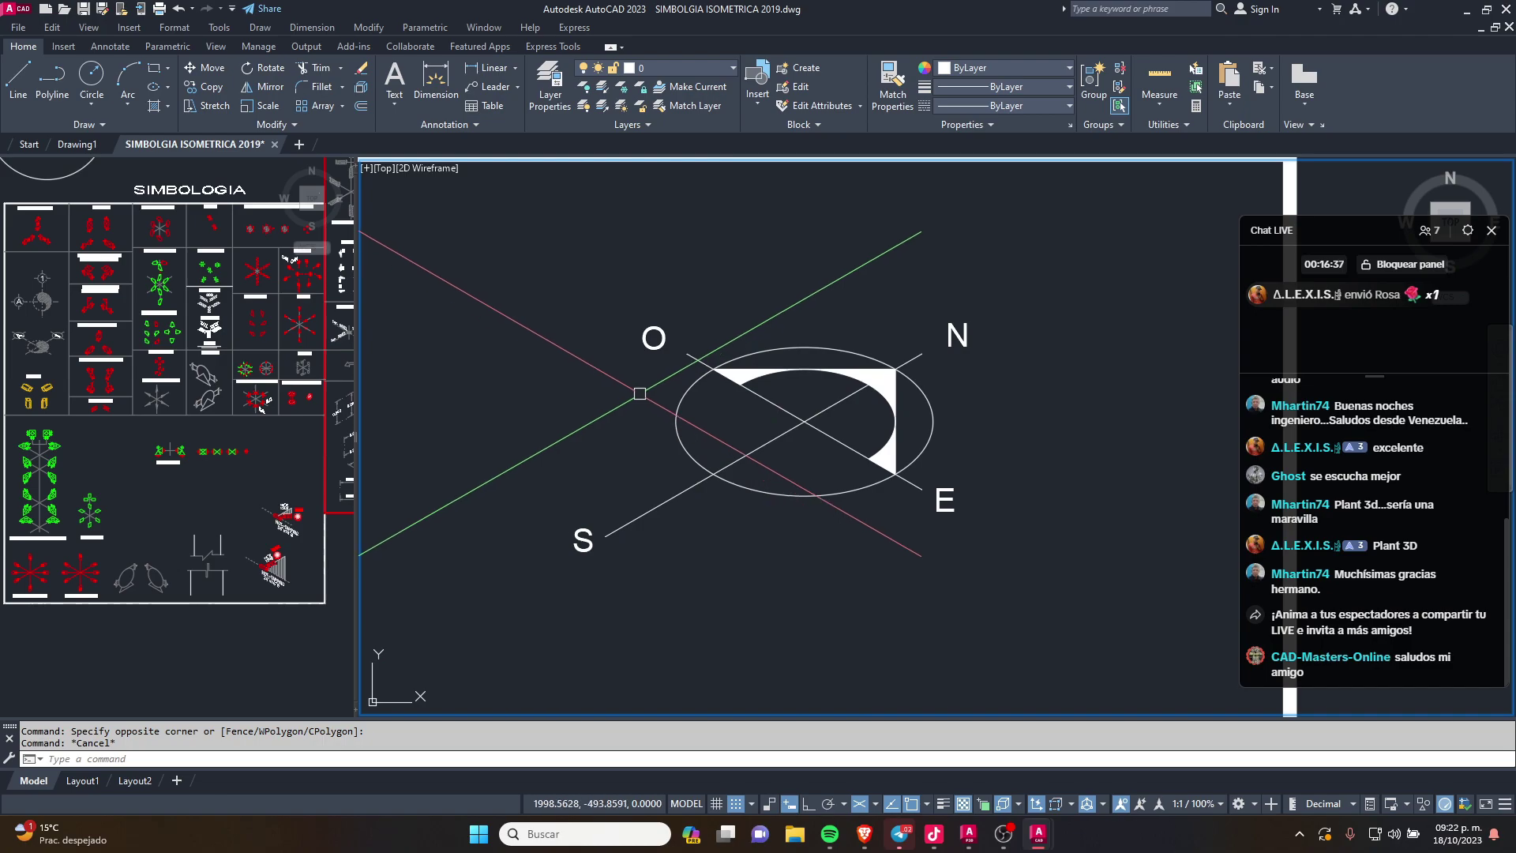
Step: Recenter the FORMATO DOBLE CARTA sheet in the main viewport and start the Line command
{"action": "scroll", "coordinate": [965, 432], "scroll_direction": "down", "scroll_amount": 5}
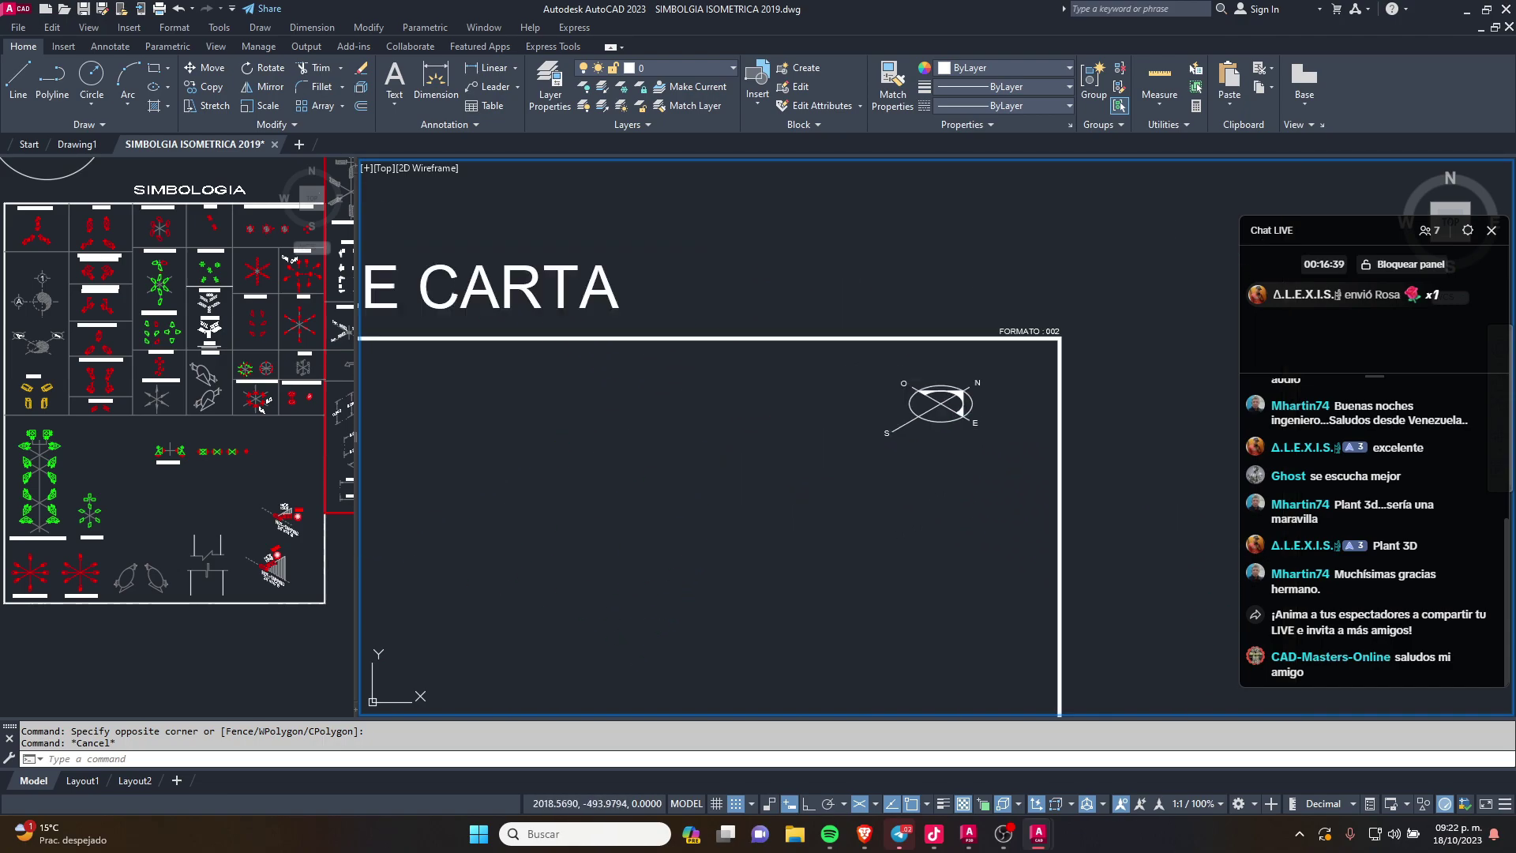
{"action": "mouse_move", "coordinate": [871, 442]}
{"action": "middle_mouse_down"}
{"action": "mouse_move", "coordinate": [1024, 332]}
{"action": "mouse_move", "coordinate": [955, 400]}
{"action": "mouse_move", "coordinate": [907, 278]}
{"action": "mouse_move", "coordinate": [791, 391]}
{"action": "middle_mouse_up"}
{"action": "scroll", "coordinate": [1024, 333], "scroll_direction": "down", "scroll_amount": 2}
{"action": "scroll", "coordinate": [979, 379], "scroll_direction": "up", "scroll_amount": 3}
{"action": "scroll", "coordinate": [979, 379], "scroll_direction": "down", "scroll_amount": 3}
{"action": "scroll", "coordinate": [980, 379], "scroll_direction": "down", "scroll_amount": 3}
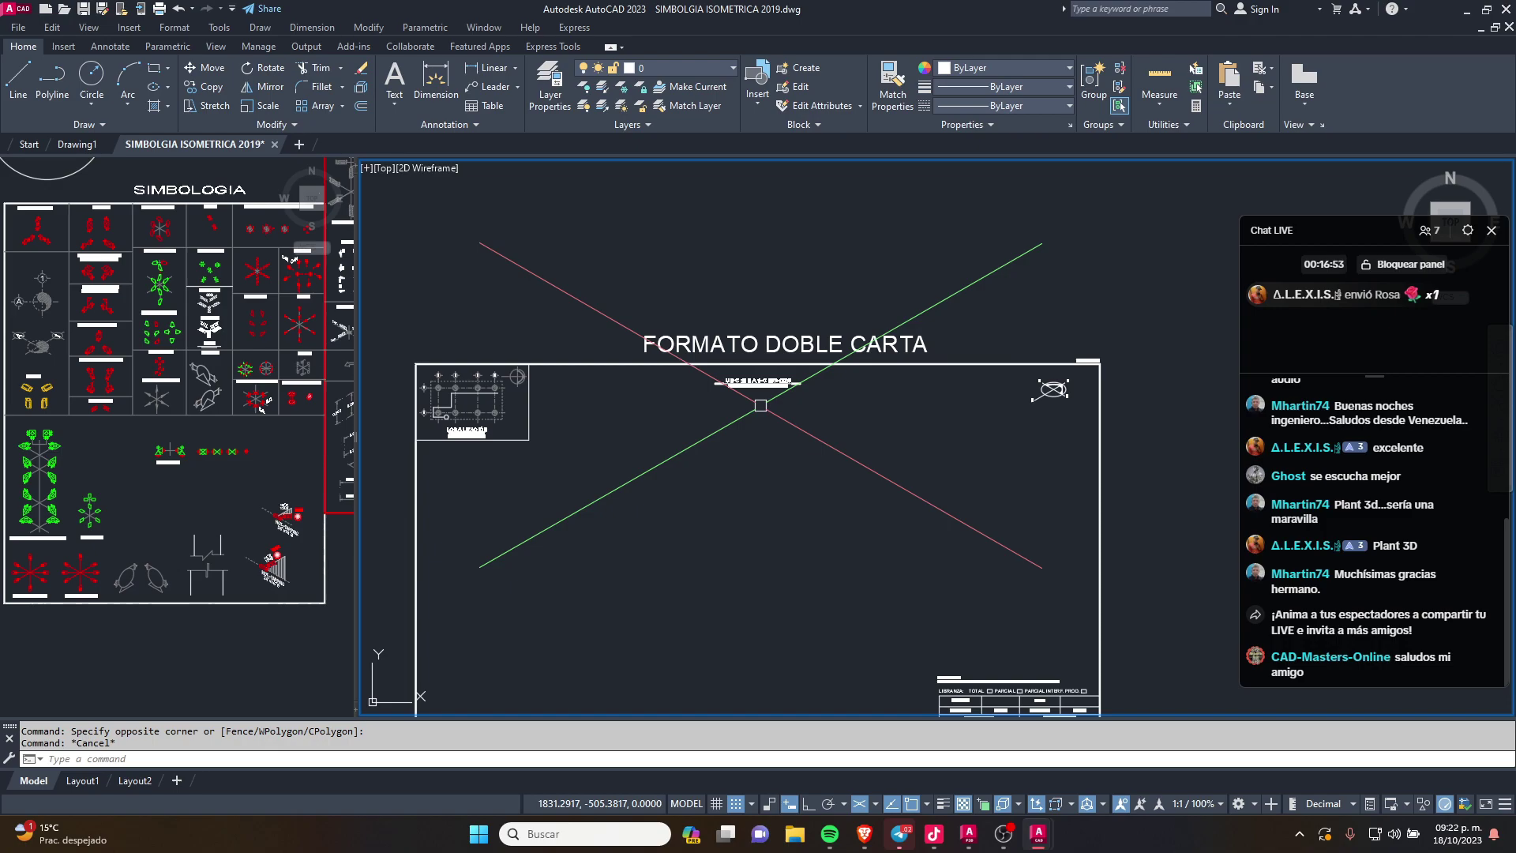
{"action": "middle_click_drag", "start_coordinate": [761, 406], "coordinate": [843, 241]}
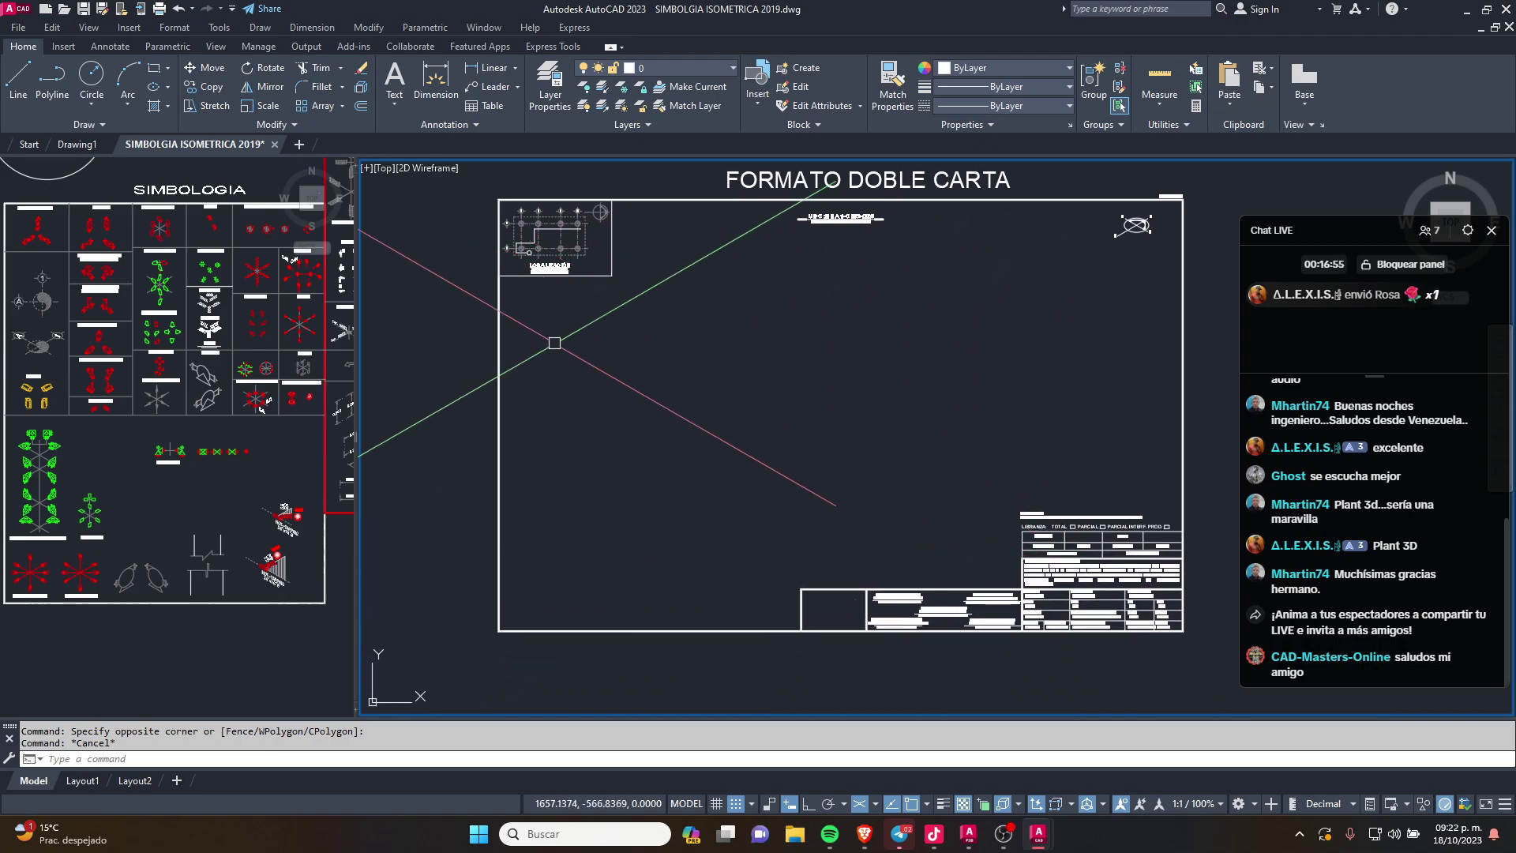
{"action": "middle_click_drag", "start_coordinate": [542, 339], "coordinate": [600, 430]}
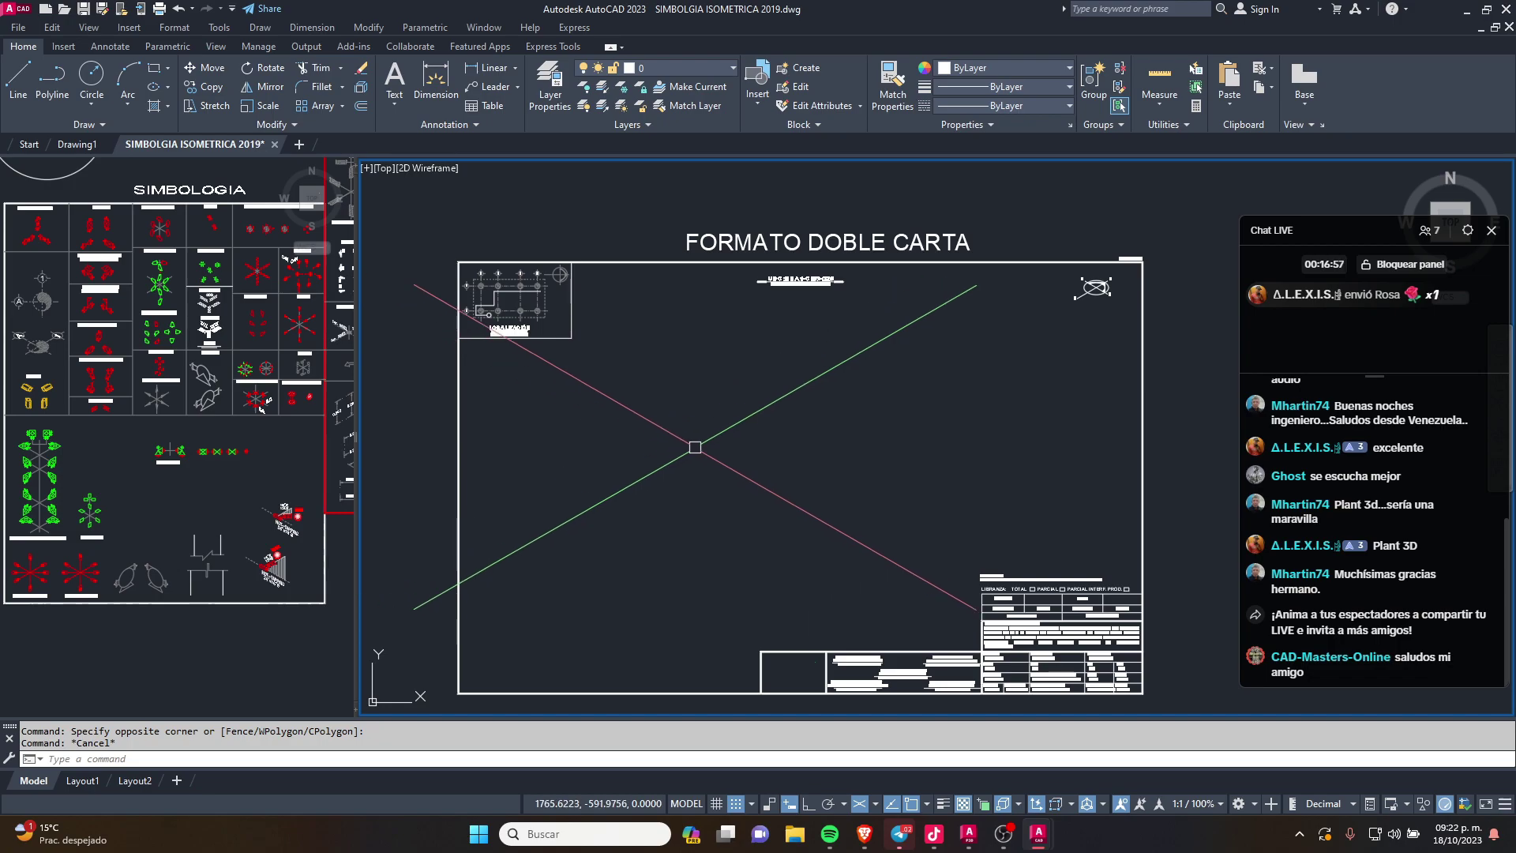
{"action": "type", "text": "l"}
{"action": "key", "text": "Return"}
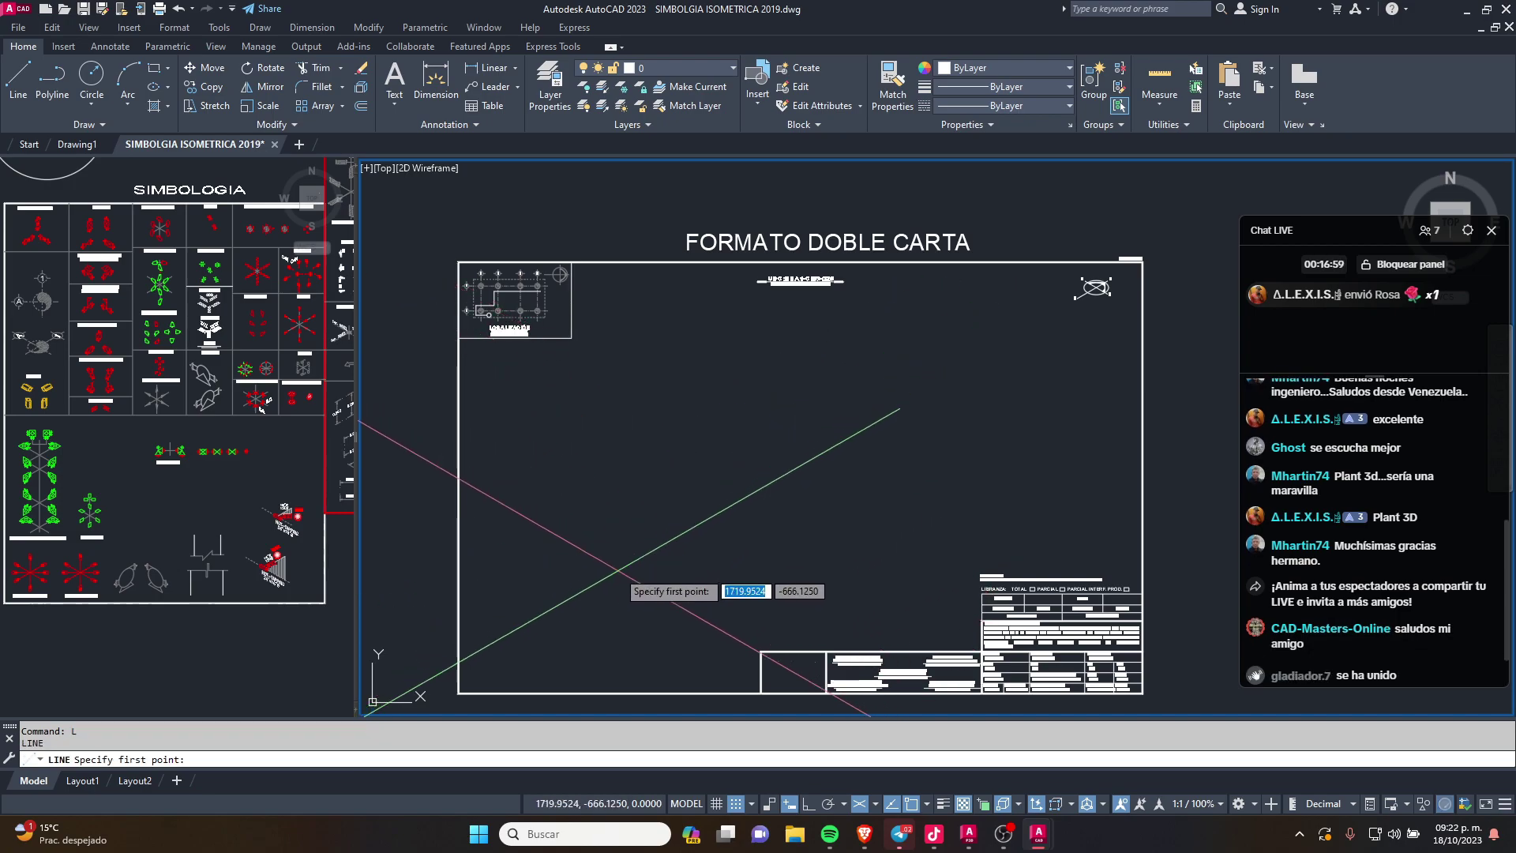
{"action": "key", "text": "F5"}
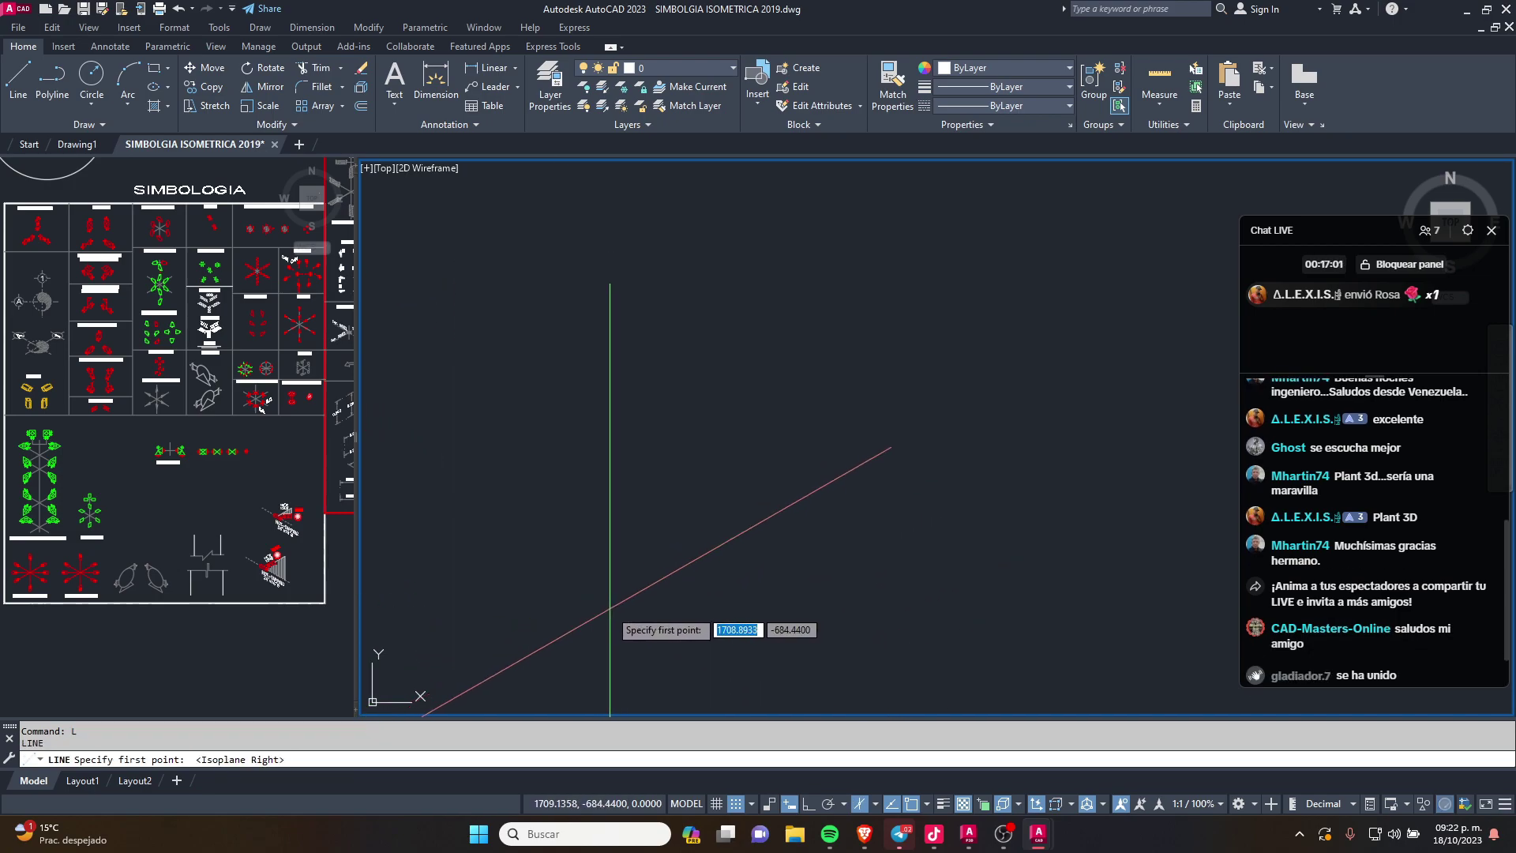
{"action": "left_click", "coordinate": [610, 609]}
{"action": "scroll", "coordinate": [654, 517], "scroll_direction": "down", "scroll_amount": 3}
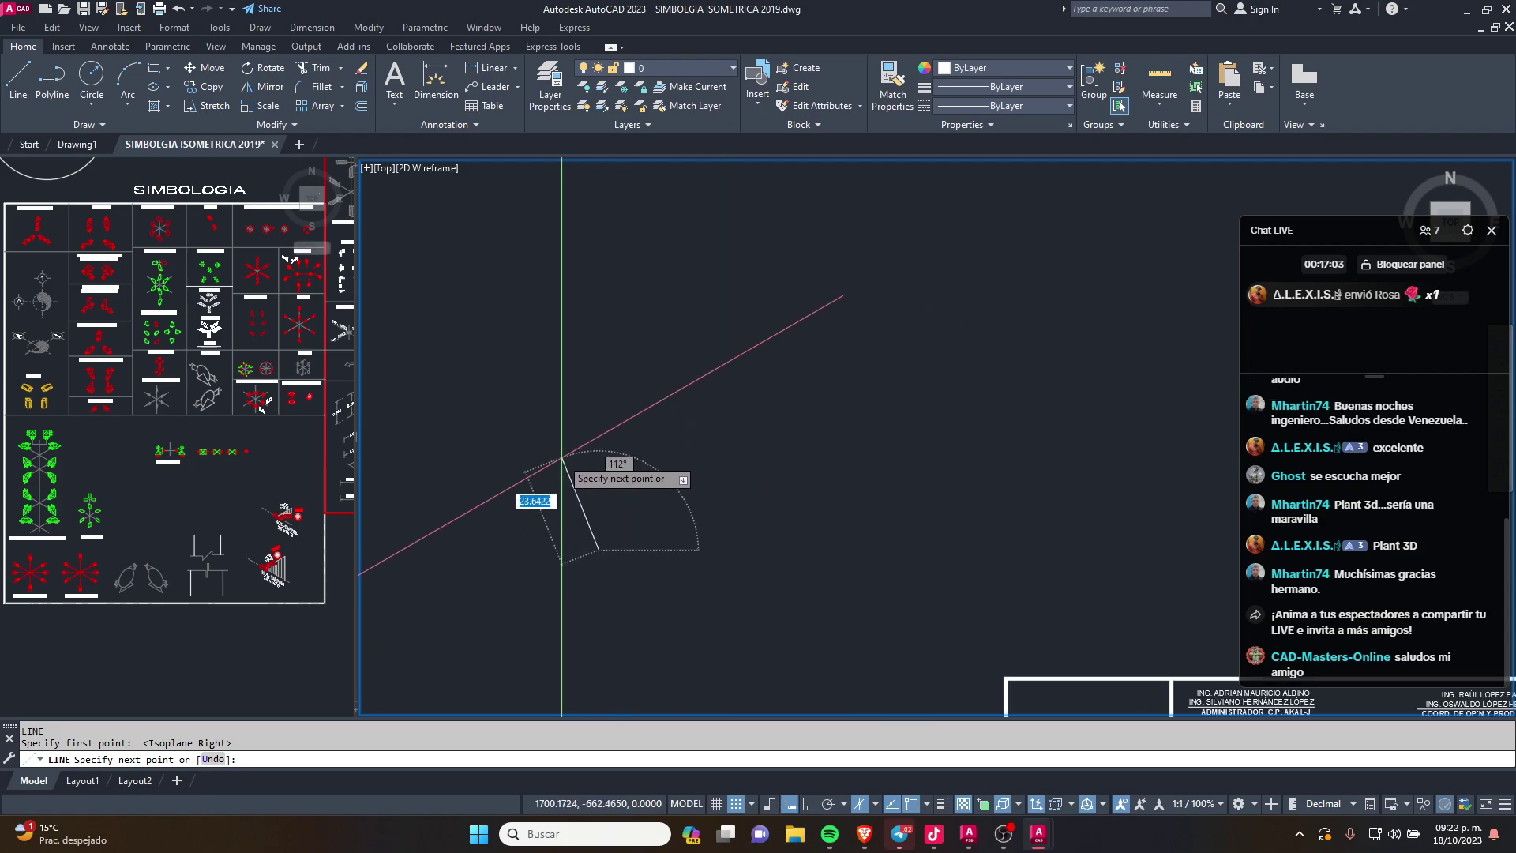
{"action": "scroll", "coordinate": [553, 505], "scroll_direction": "up", "scroll_amount": 3}
{"action": "scroll", "coordinate": [622, 429], "scroll_direction": "up", "scroll_amount": 3}
{"action": "scroll", "coordinate": [622, 428], "scroll_direction": "down", "scroll_amount": 2}
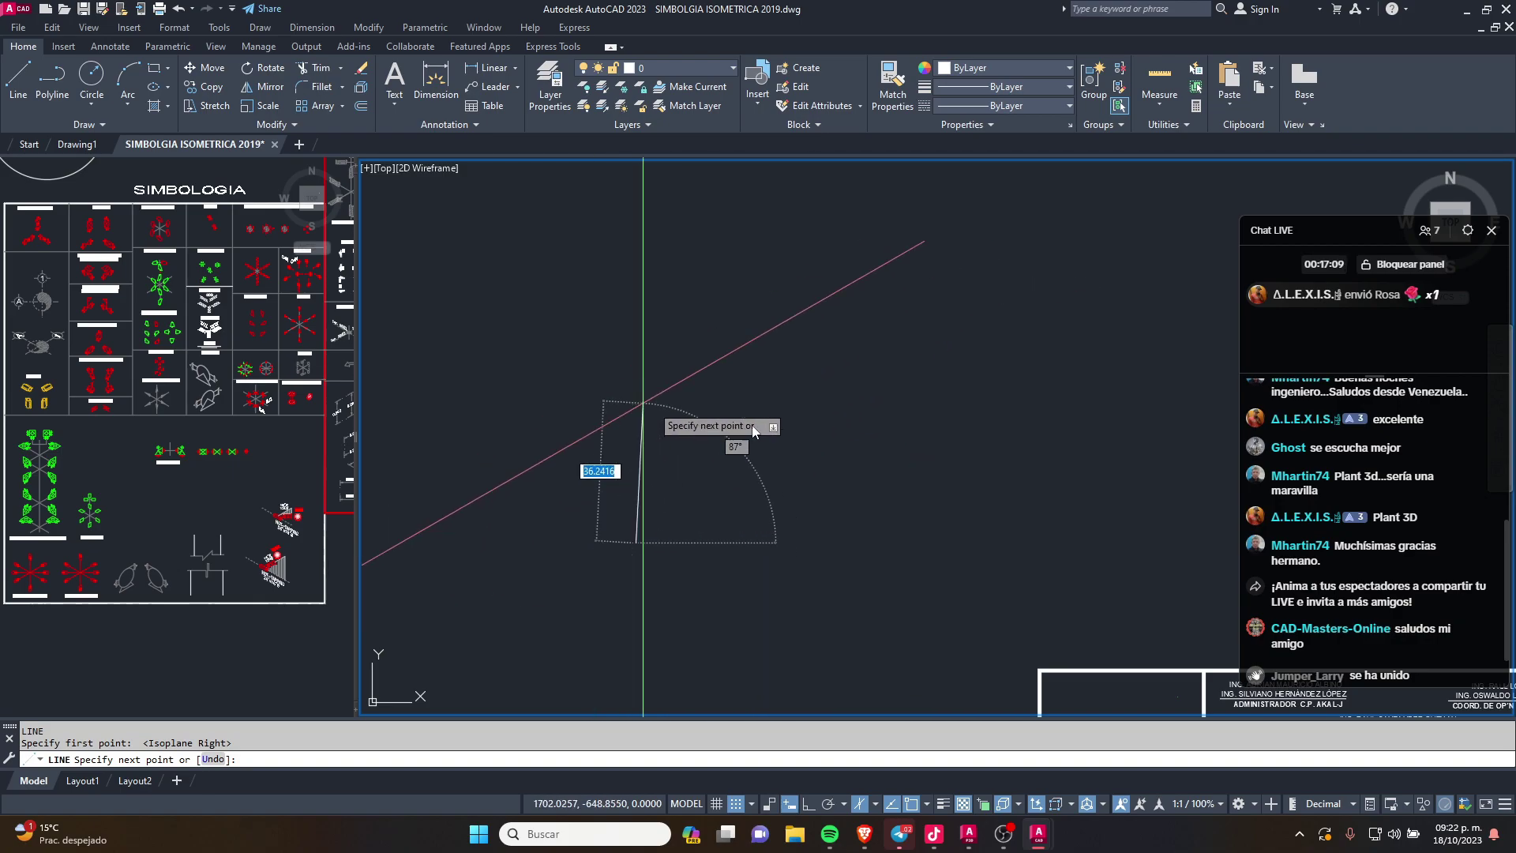
{"action": "scroll", "coordinate": [644, 395], "scroll_direction": "up", "scroll_amount": 1}
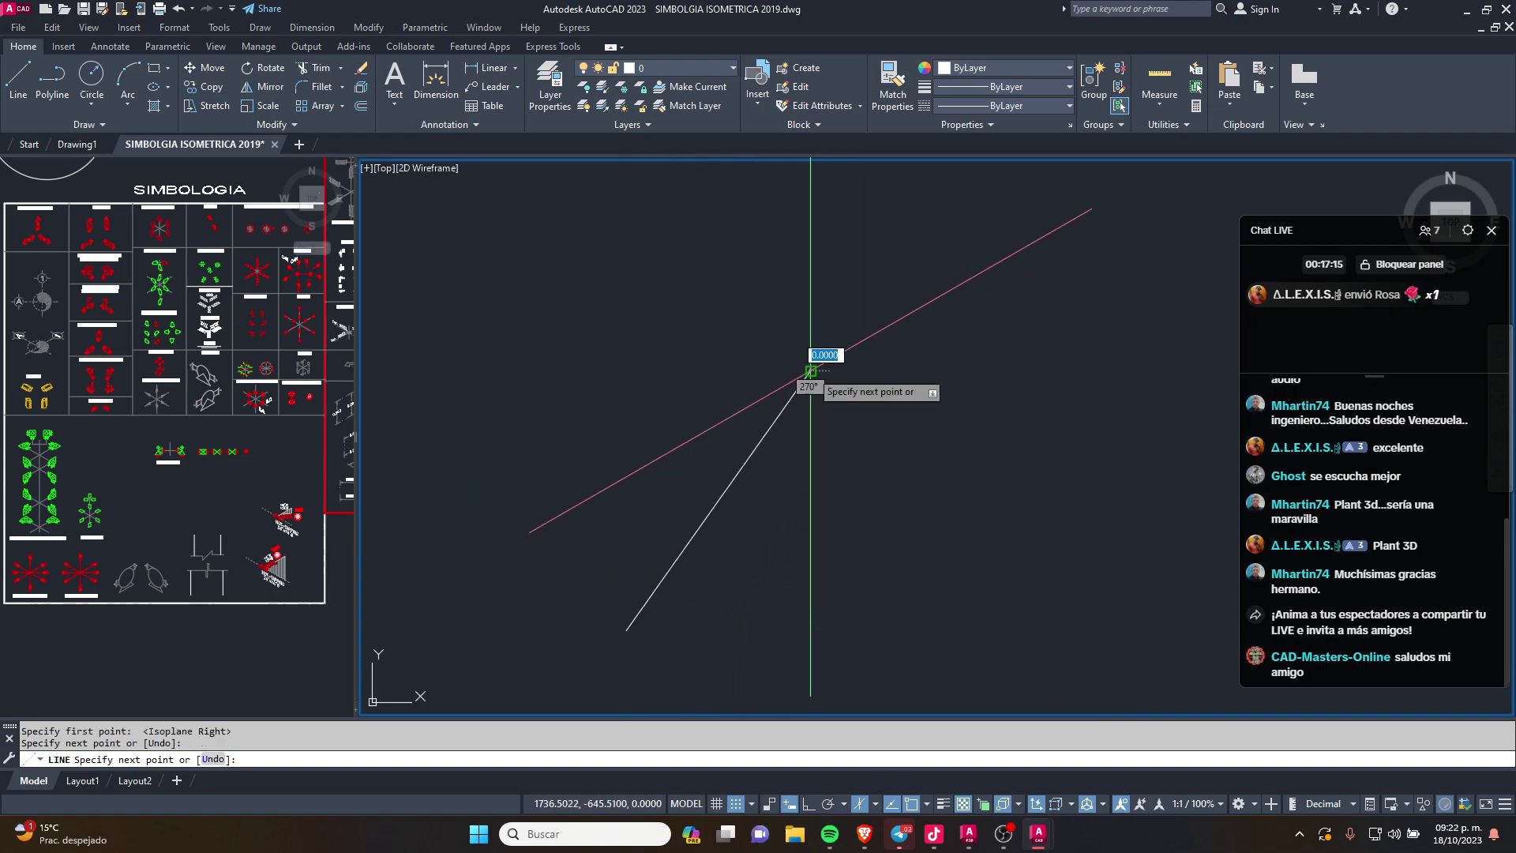
{"action": "left_click", "coordinate": [809, 371]}
{"action": "key", "text": "Escape"}
{"action": "key", "text": "Escape"}
{"action": "left_click", "coordinate": [859, 467]}
{"action": "left_click", "coordinate": [514, 319]}
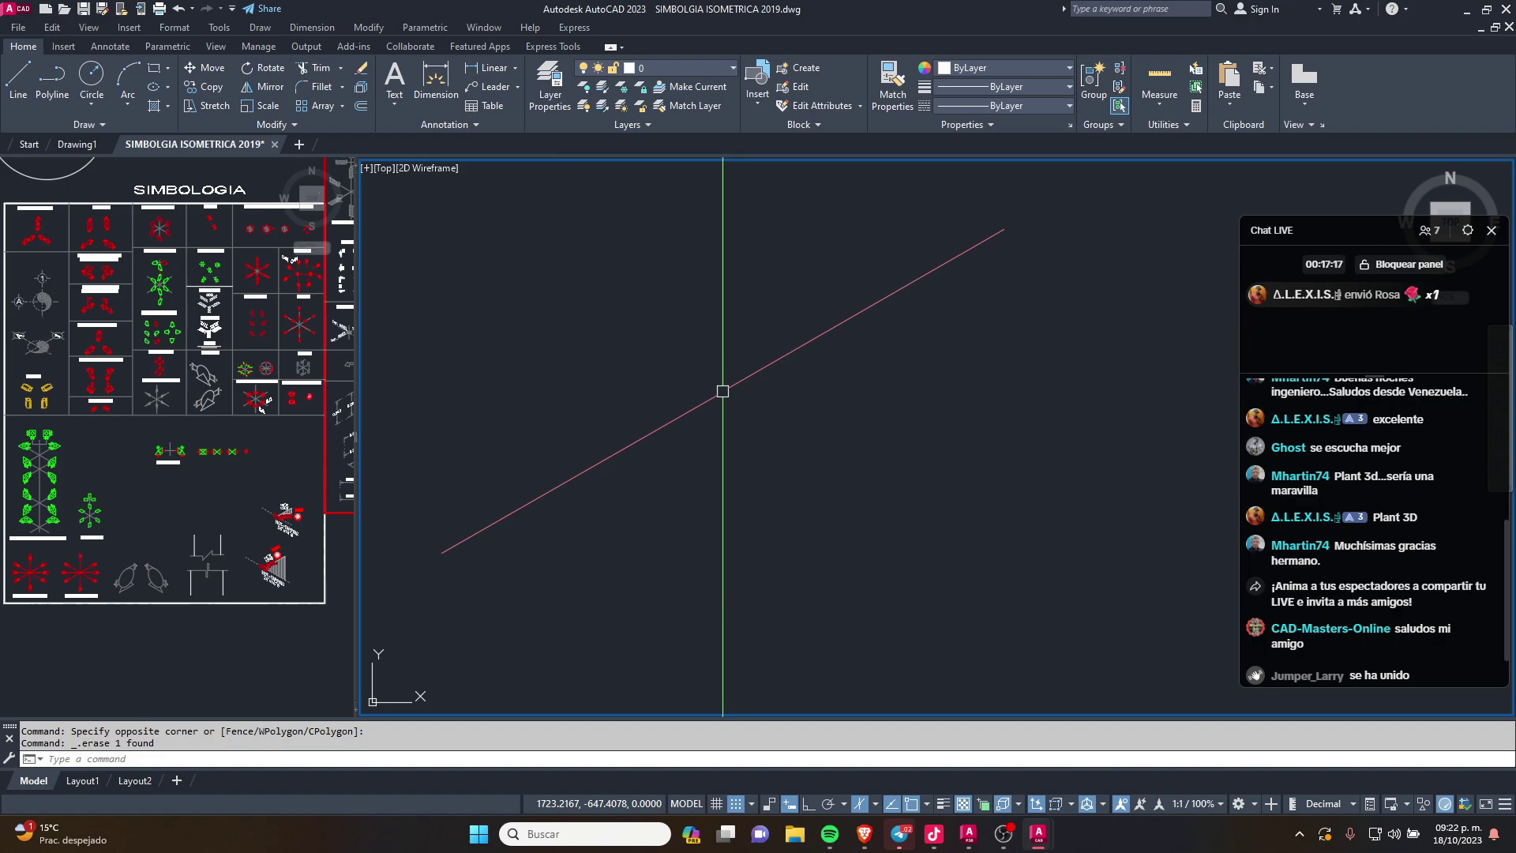
Step: Start the pipe route line and draw its vertical riser
{"action": "key", "text": "l"}
{"action": "key", "text": "Return"}
{"action": "left_click", "coordinate": [713, 606]}
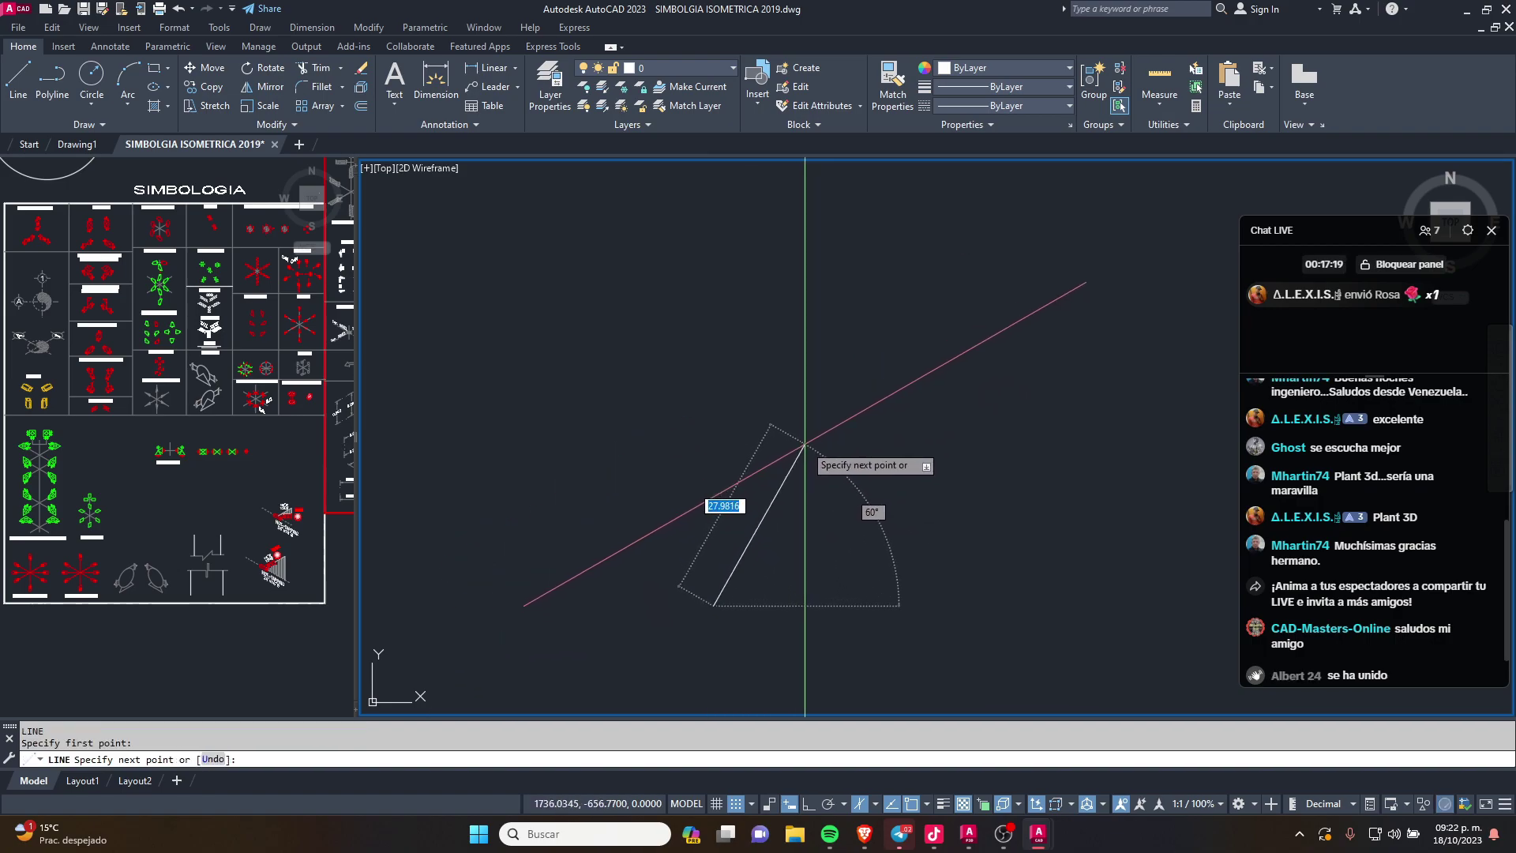
{"action": "mouse_move", "coordinate": [803, 445]}
{"action": "middle_mouse_down"}
{"action": "mouse_move", "coordinate": [718, 400]}
{"action": "mouse_move", "coordinate": [753, 450]}
{"action": "mouse_move", "coordinate": [930, 371]}
{"action": "mouse_move", "coordinate": [786, 438]}
{"action": "middle_mouse_up"}
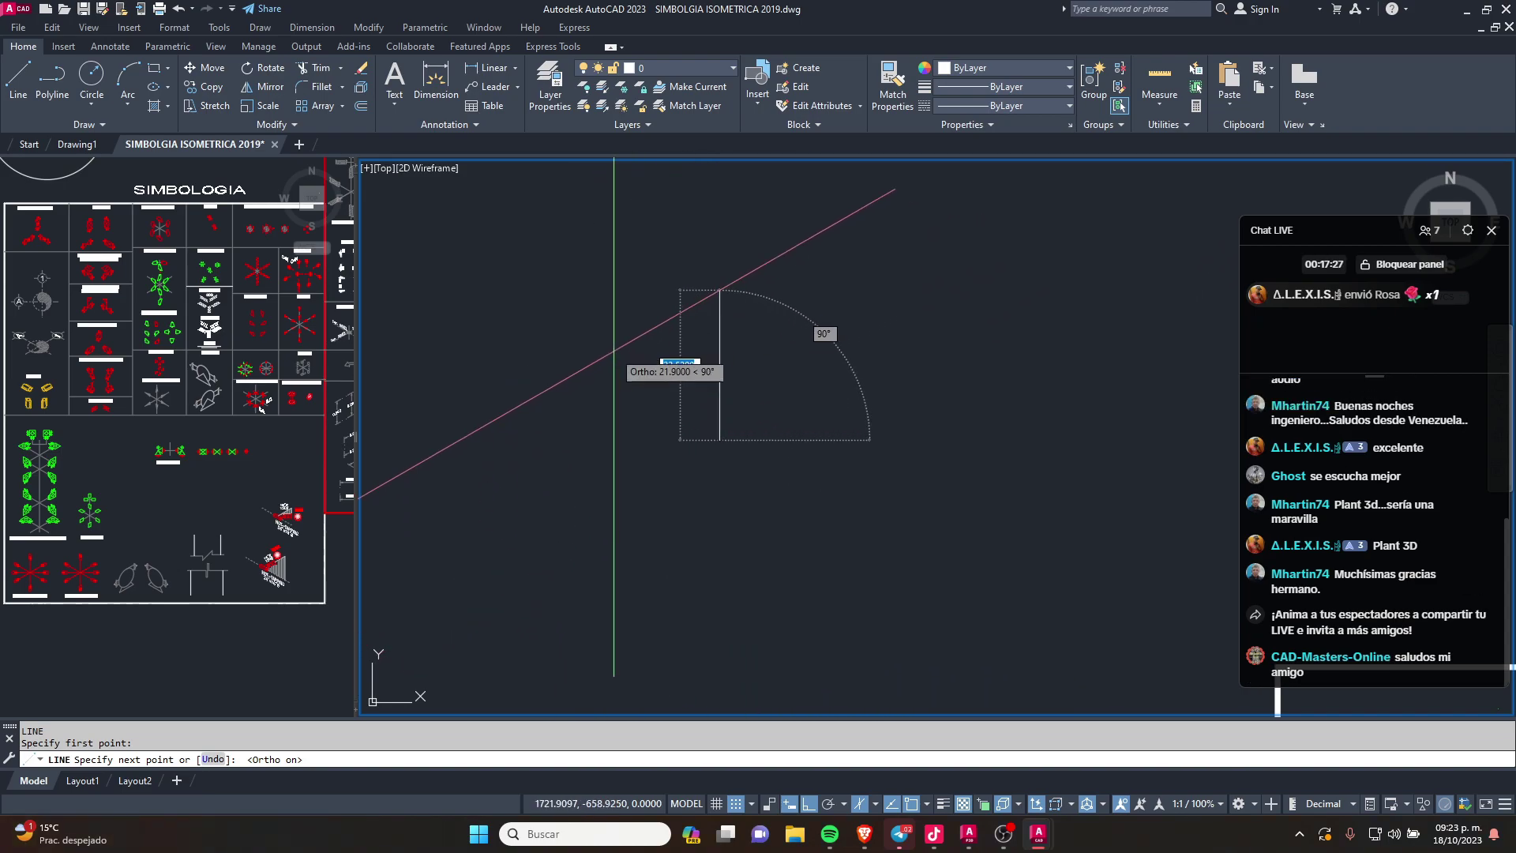
{"action": "mouse_move", "coordinate": [811, 516]}
{"action": "middle_mouse_down"}
{"action": "mouse_move", "coordinate": [607, 523]}
{"action": "mouse_move", "coordinate": [851, 385]}
{"action": "middle_mouse_up"}
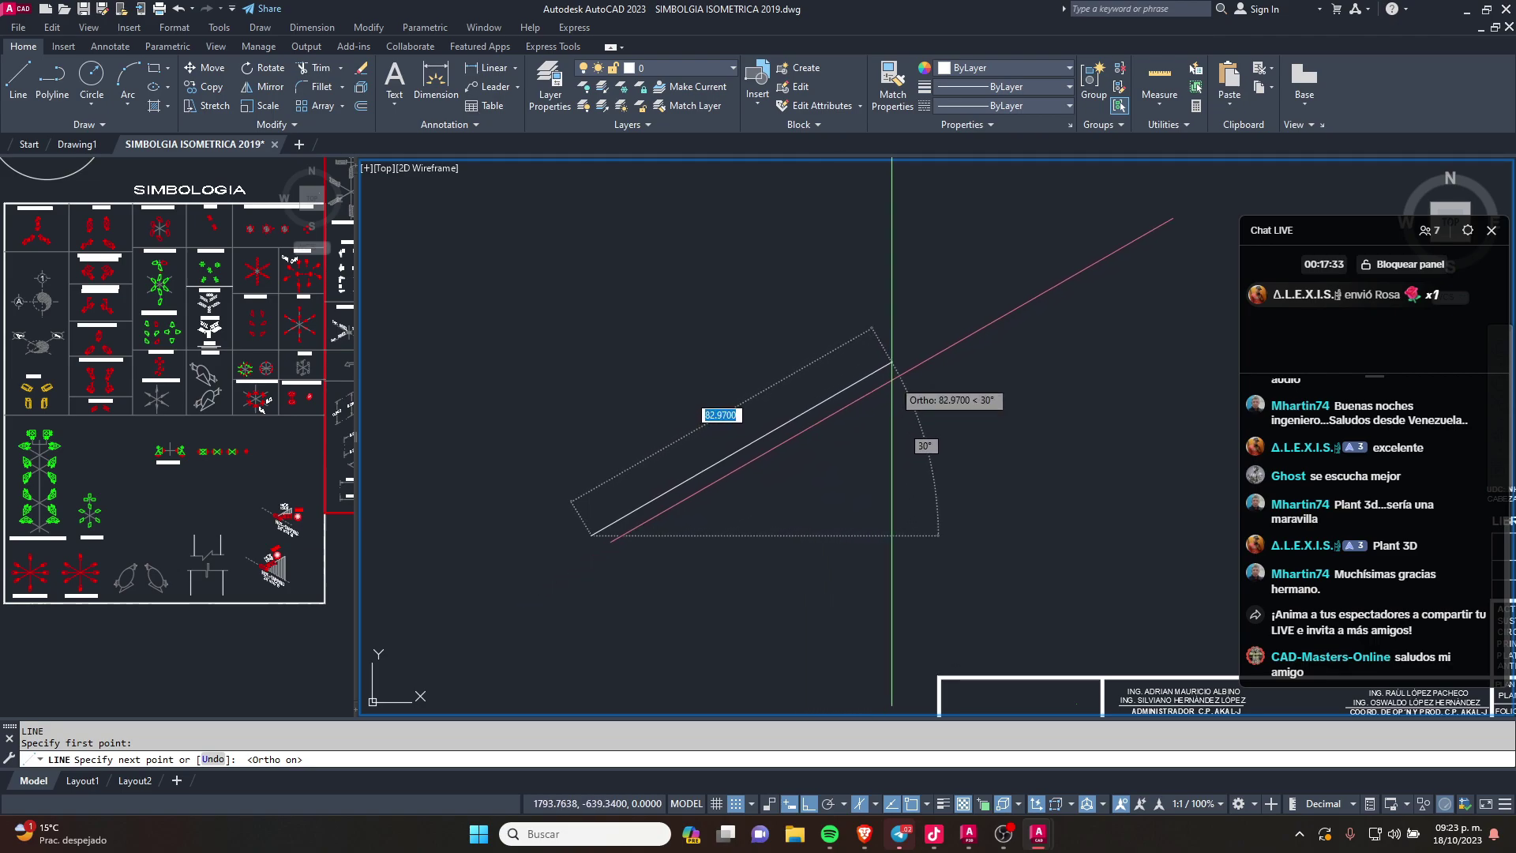
{"action": "middle_click_drag", "start_coordinate": [896, 378], "coordinate": [882, 522]}
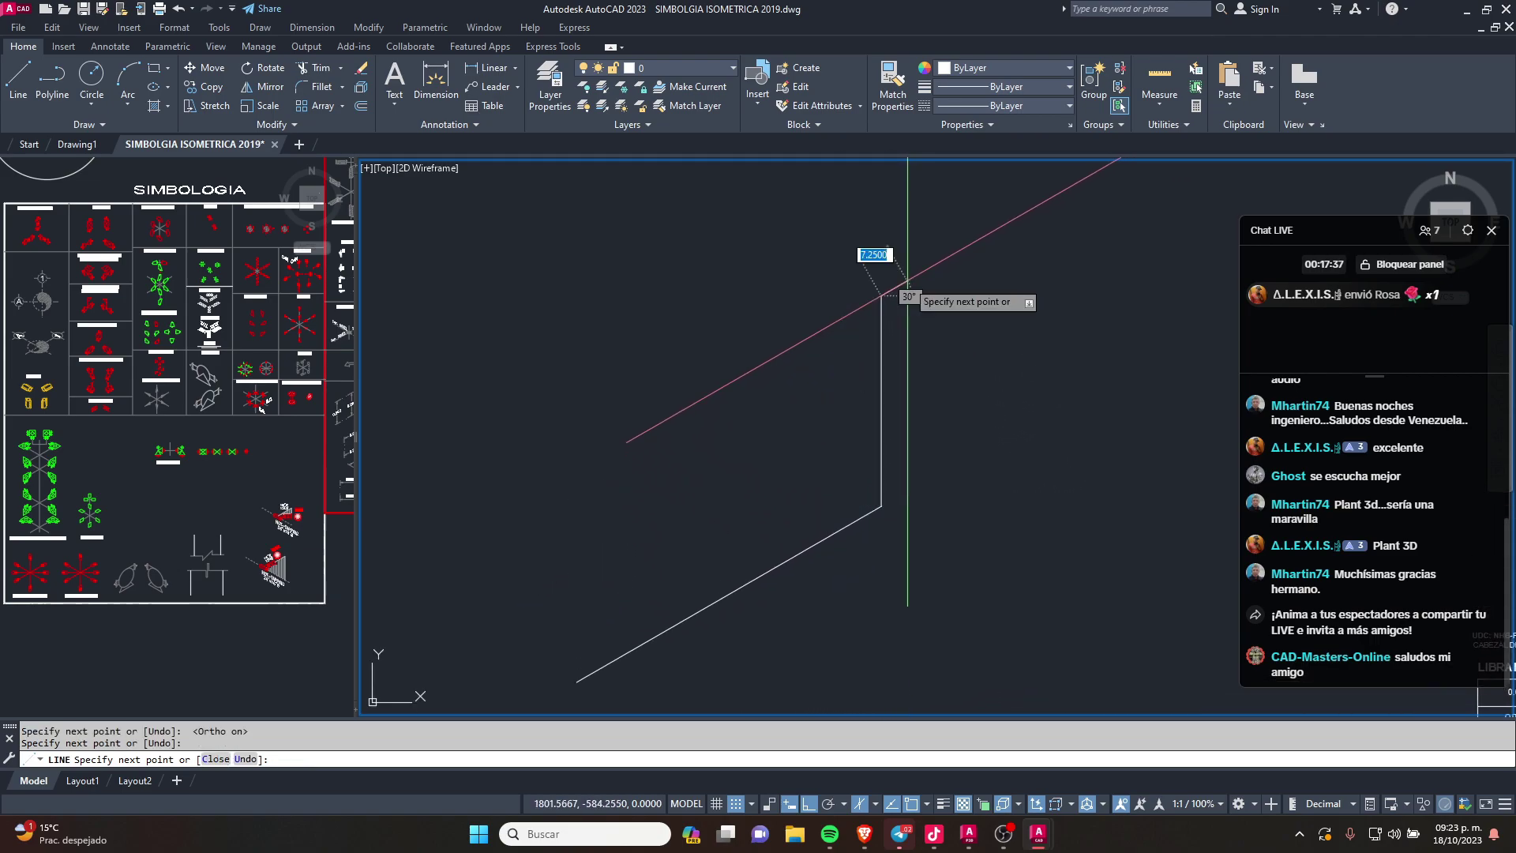
{"action": "left_click", "coordinate": [907, 286]}
Step: Switch to the Right isoplane and draw the final 30° run of the route
{"action": "middle_click_drag", "start_coordinate": [900, 286], "coordinate": [1062, 503]}
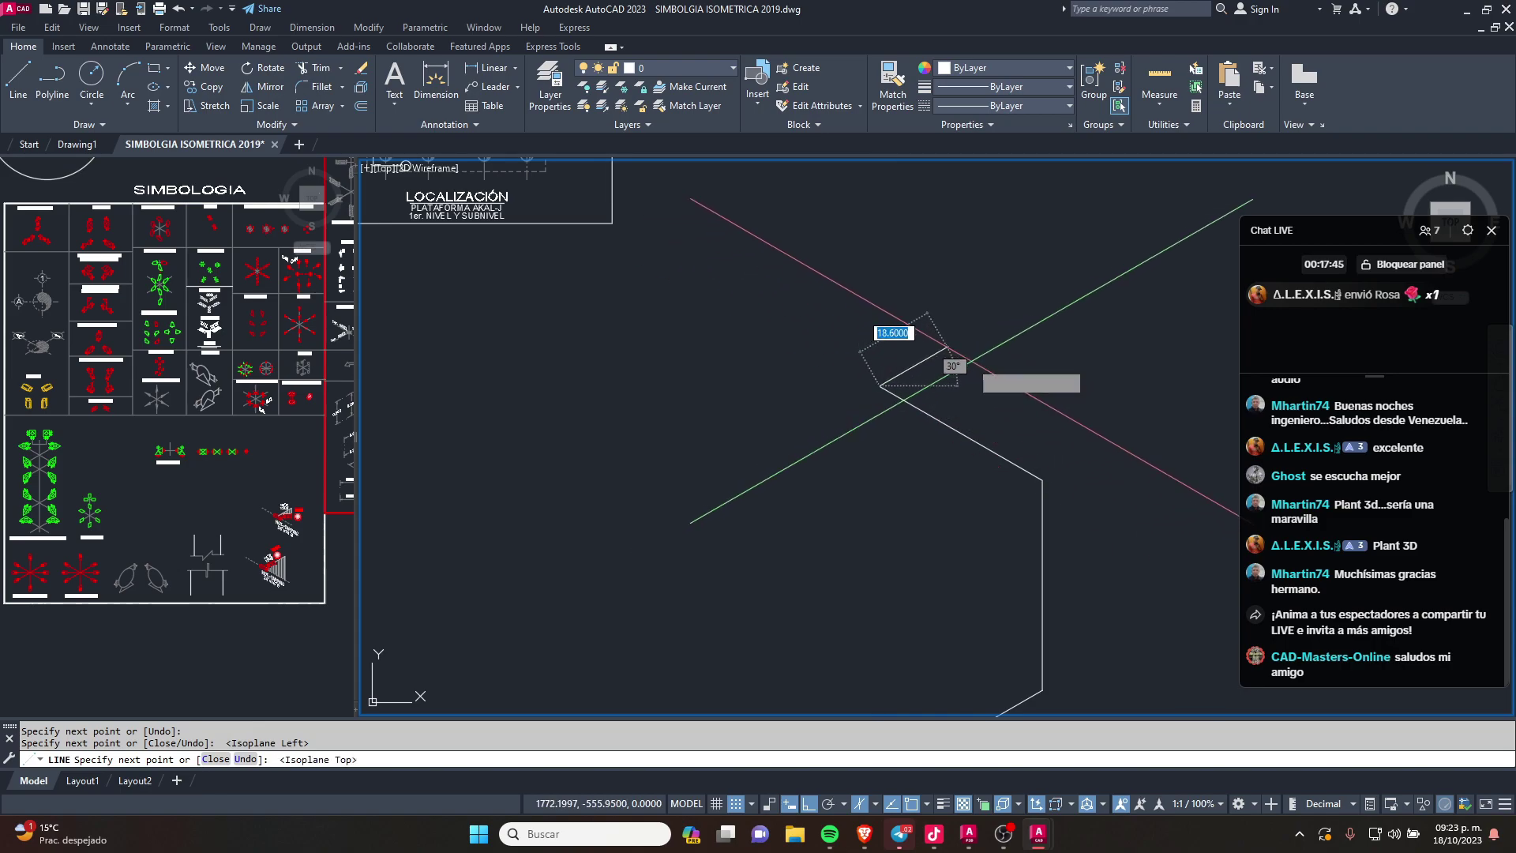
{"action": "middle_click_drag", "start_coordinate": [899, 332], "coordinate": [700, 382]}
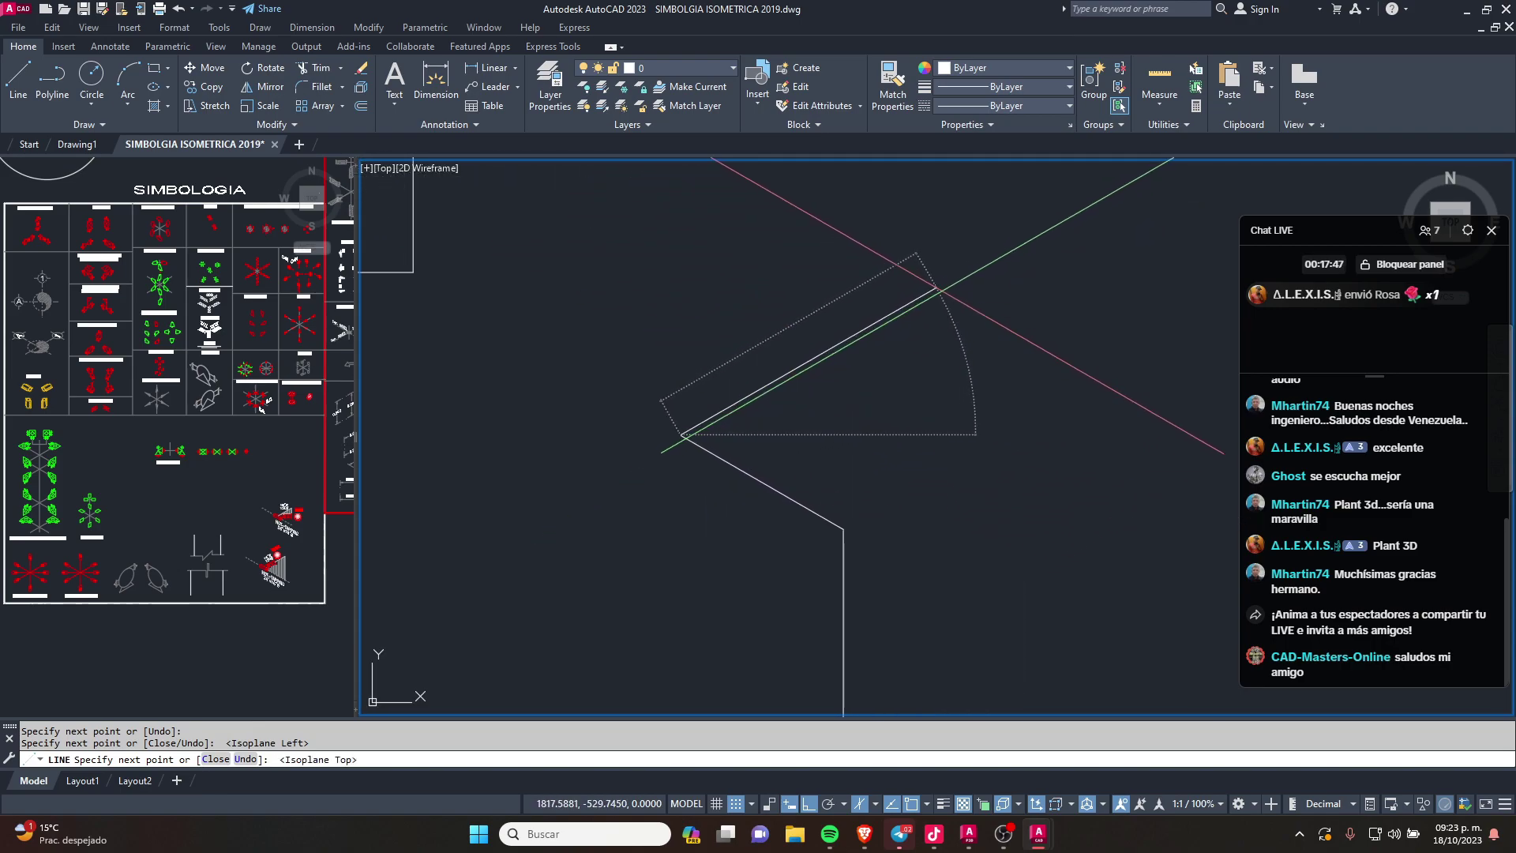
{"action": "mouse_move", "coordinate": [935, 289]}
{"action": "middle_mouse_down"}
{"action": "mouse_move", "coordinate": [815, 292]}
{"action": "mouse_move", "coordinate": [815, 394]}
{"action": "middle_mouse_up"}
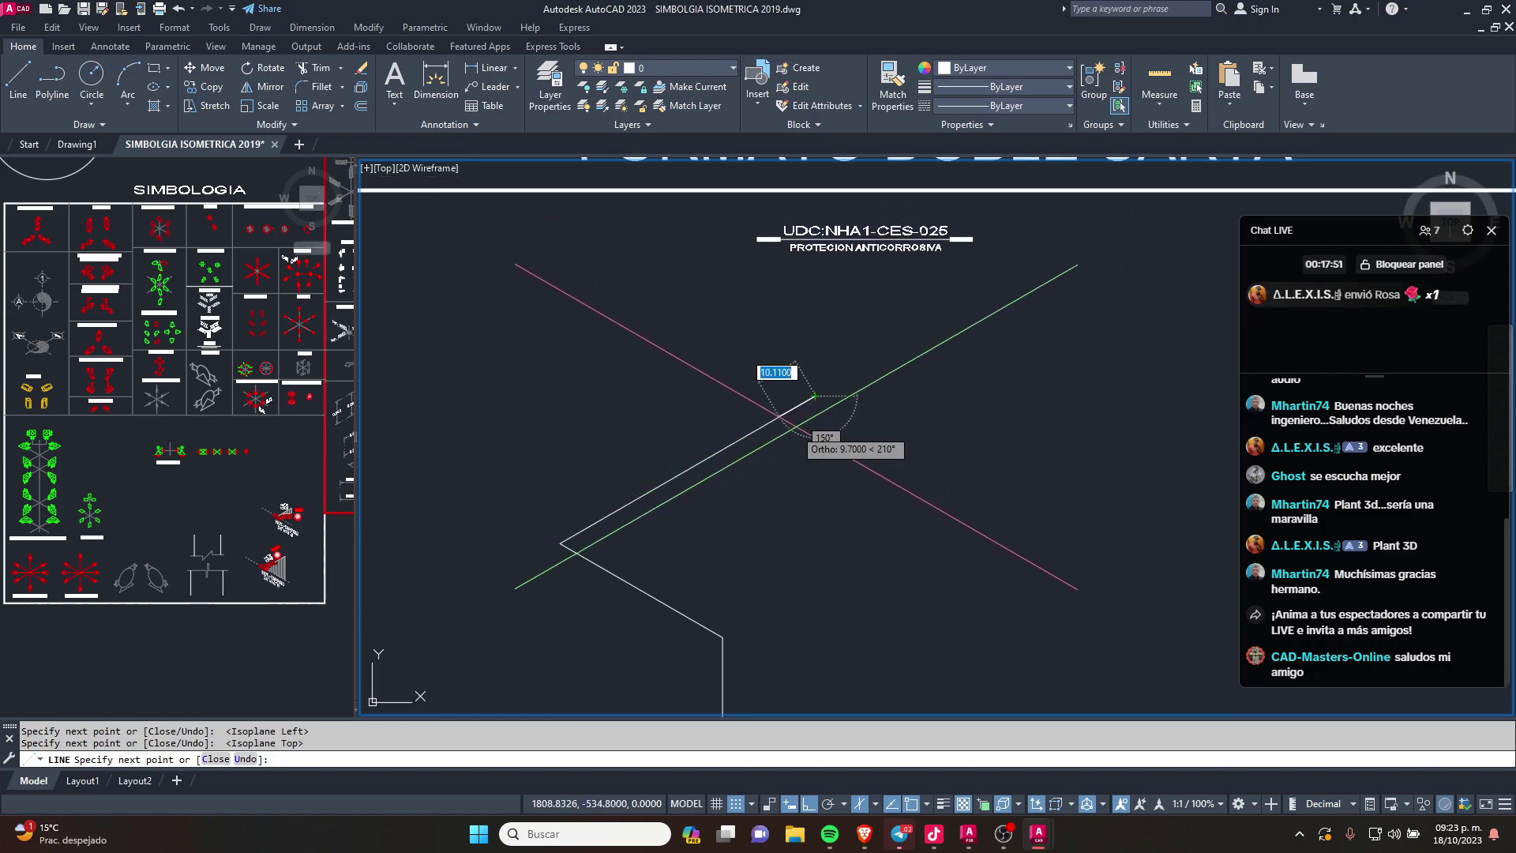
{"action": "key", "text": "F5"}
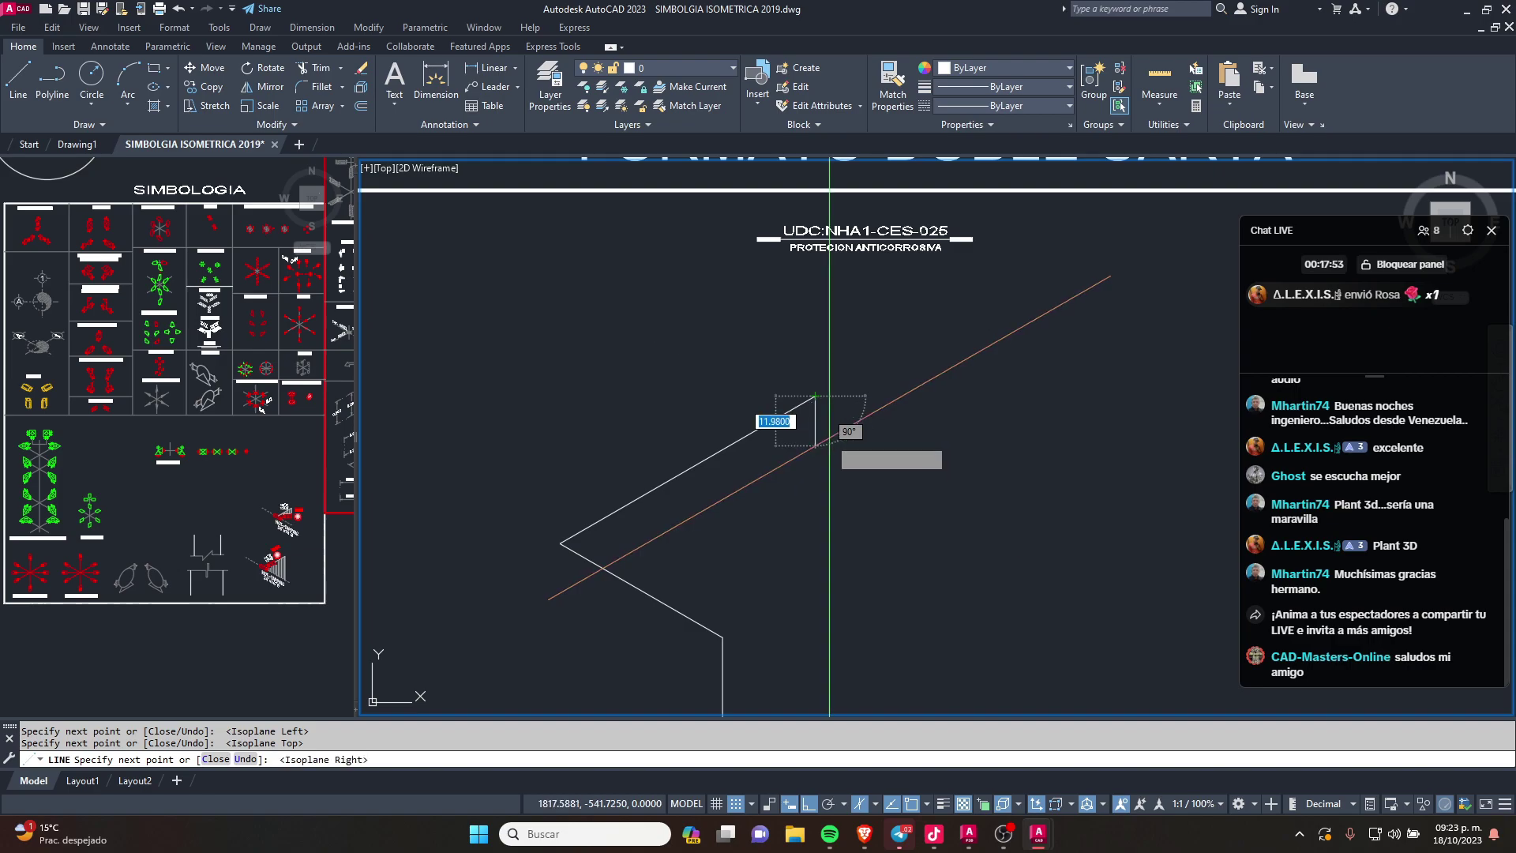
{"action": "middle_click_drag", "start_coordinate": [829, 442], "coordinate": [793, 389]}
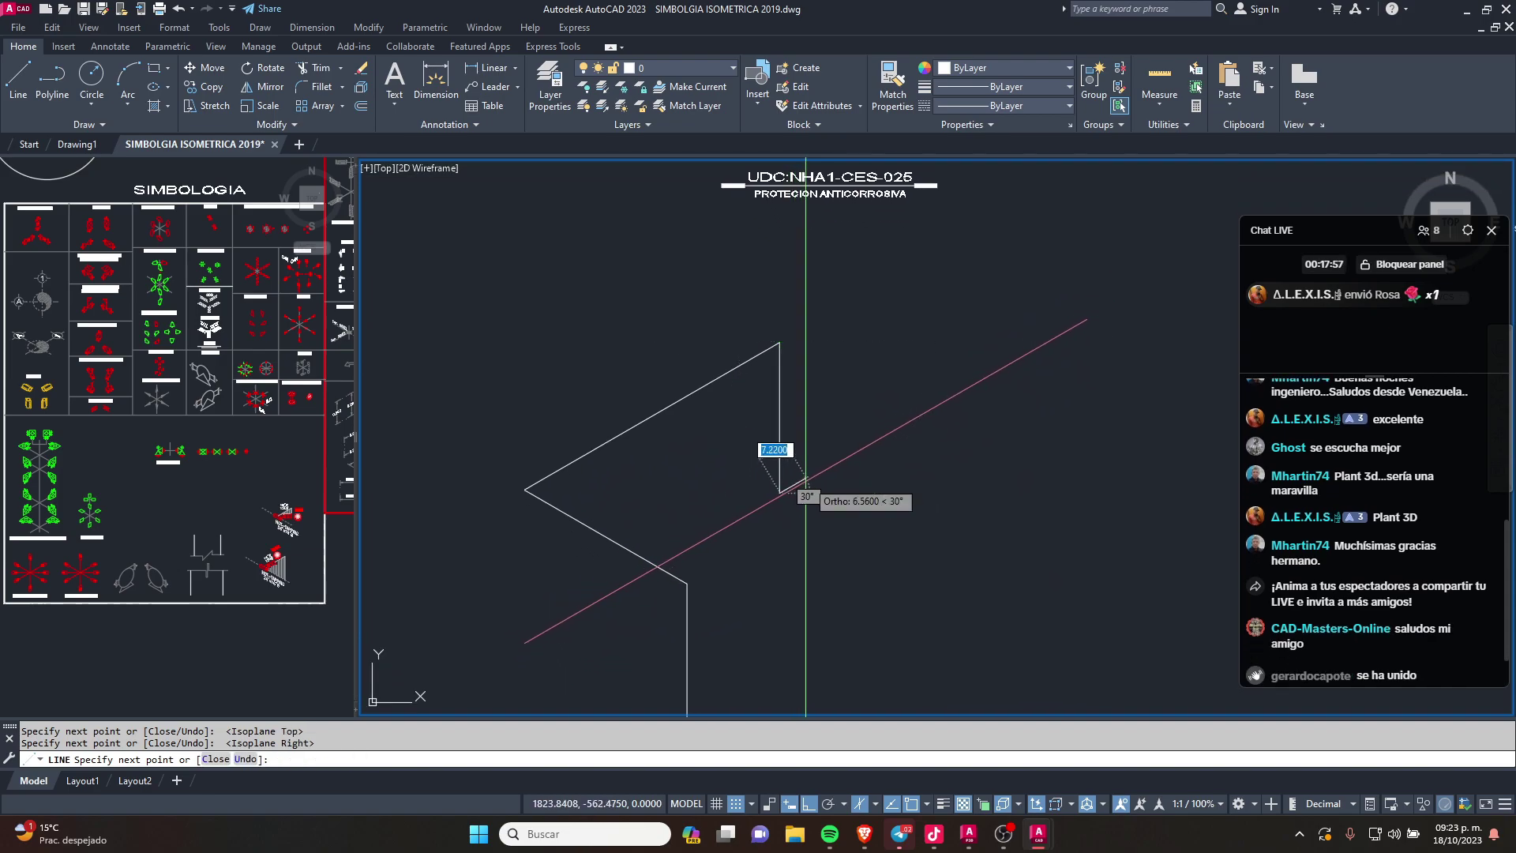
{"action": "left_click", "coordinate": [963, 388]}
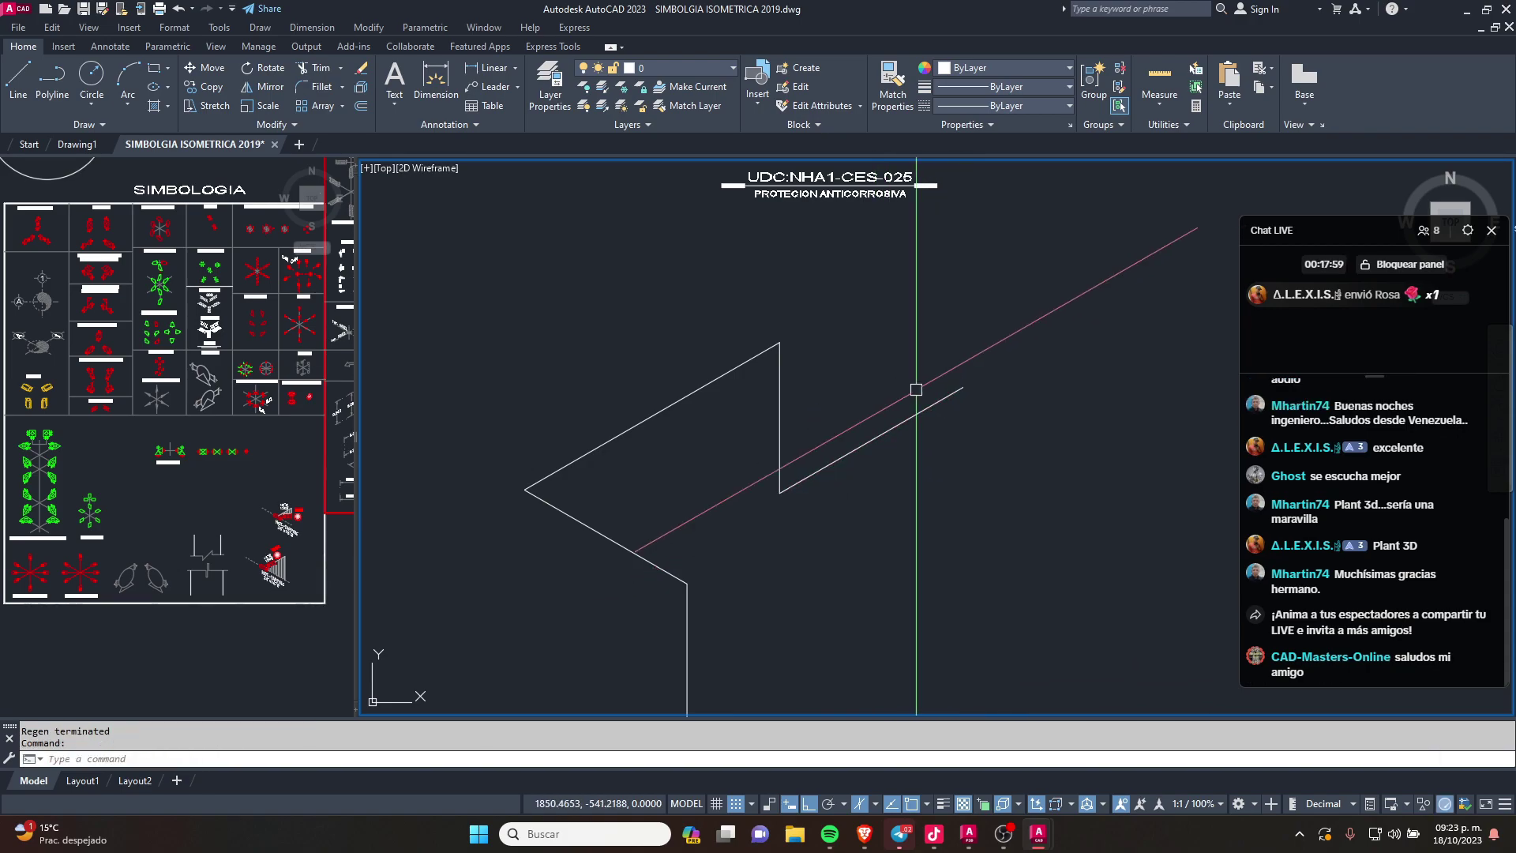
{"action": "scroll", "coordinate": [791, 447], "scroll_direction": "down", "scroll_amount": 2}
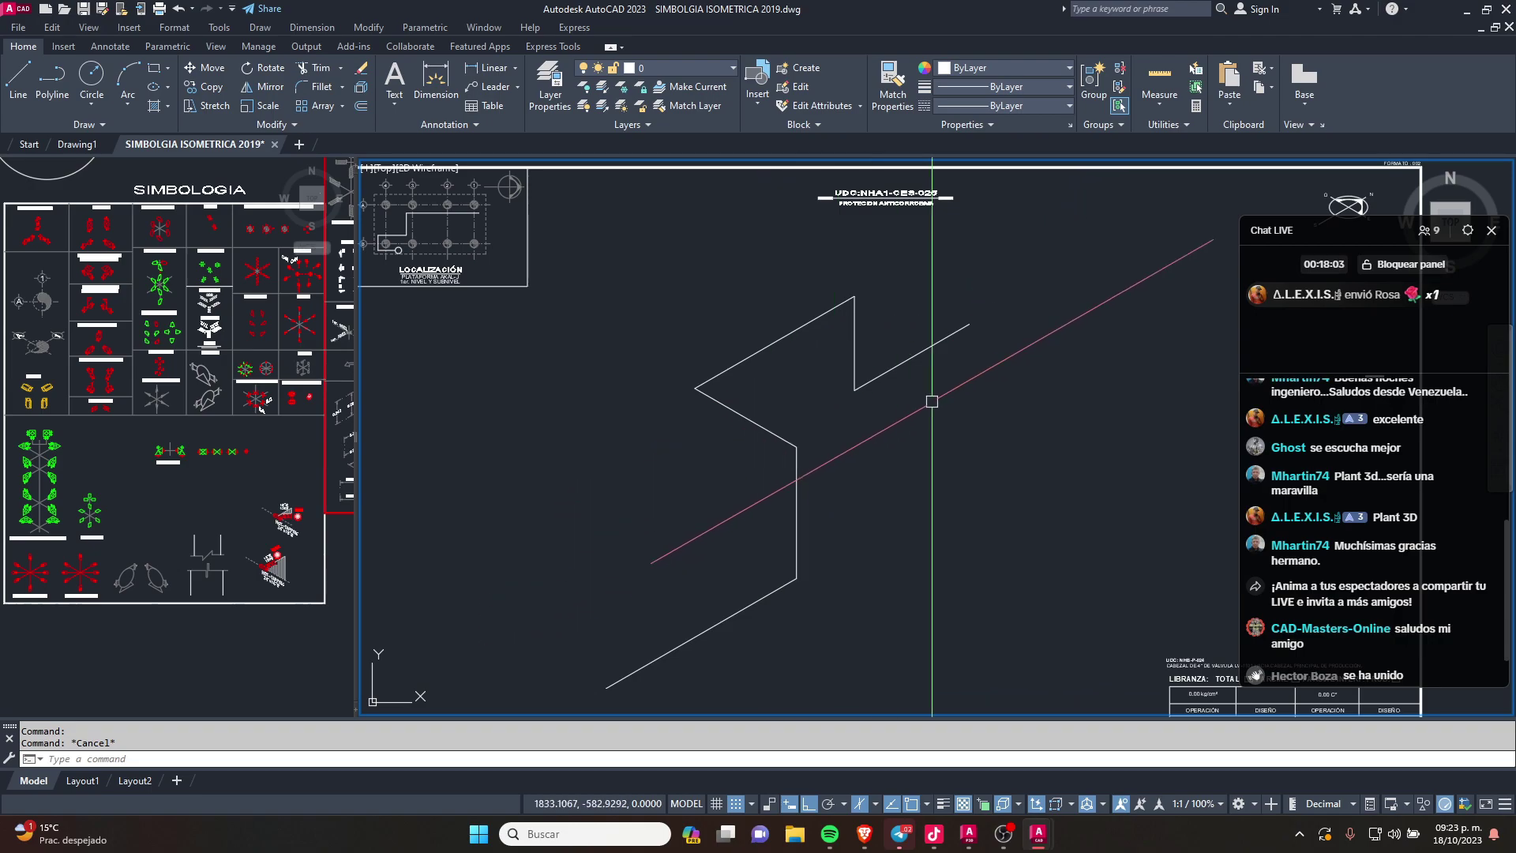
{"action": "middle_click_drag", "start_coordinate": [786, 427], "coordinate": [823, 386]}
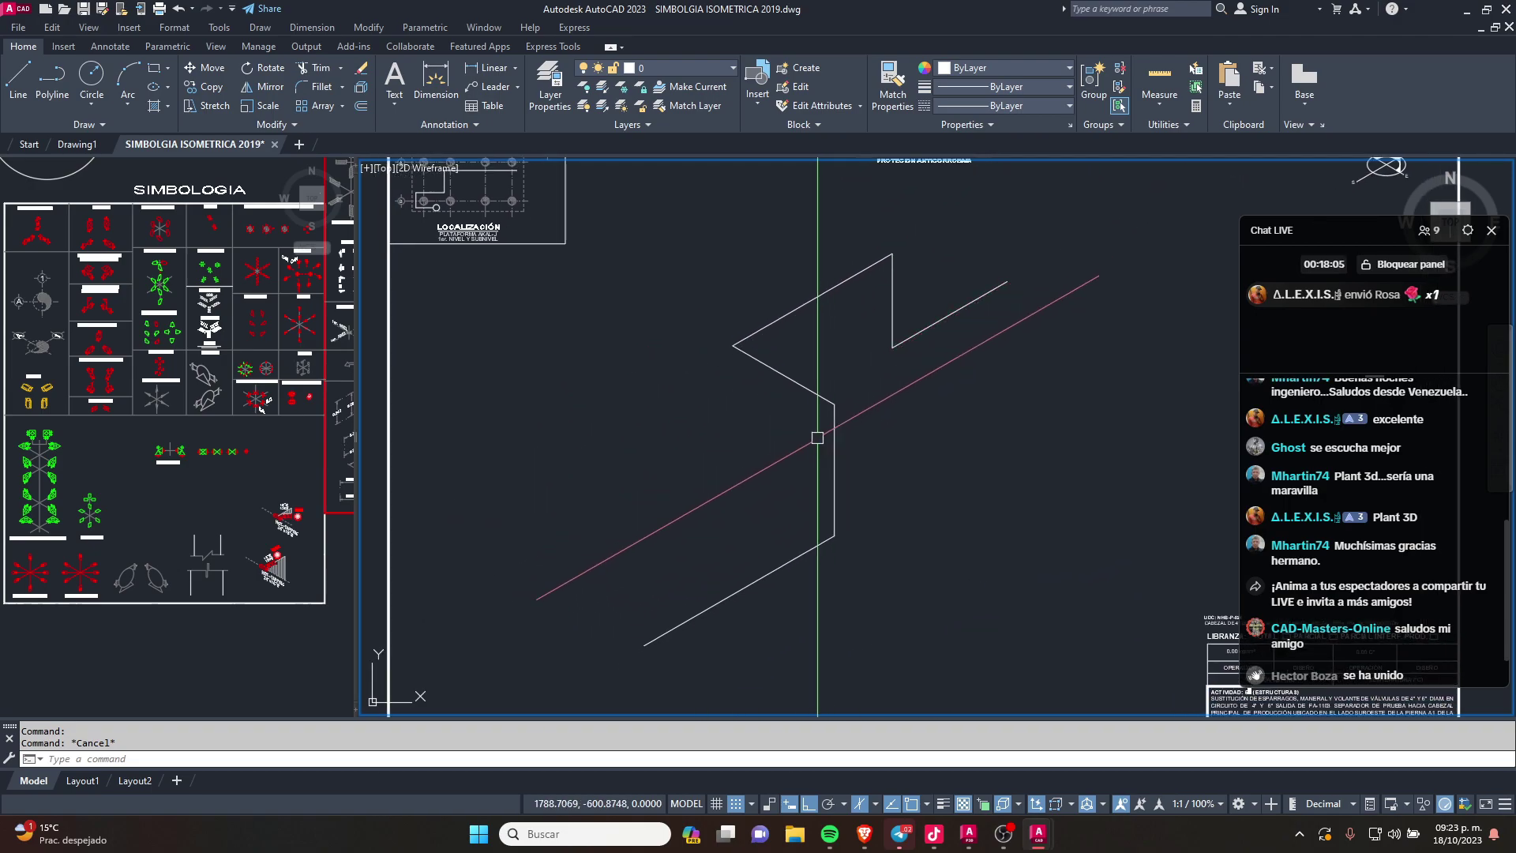
{"action": "left_click", "coordinate": [325, 433]}
Step: Finish the Line command and reposition the pipe route in the main viewport
{"action": "key", "text": "Escape"}
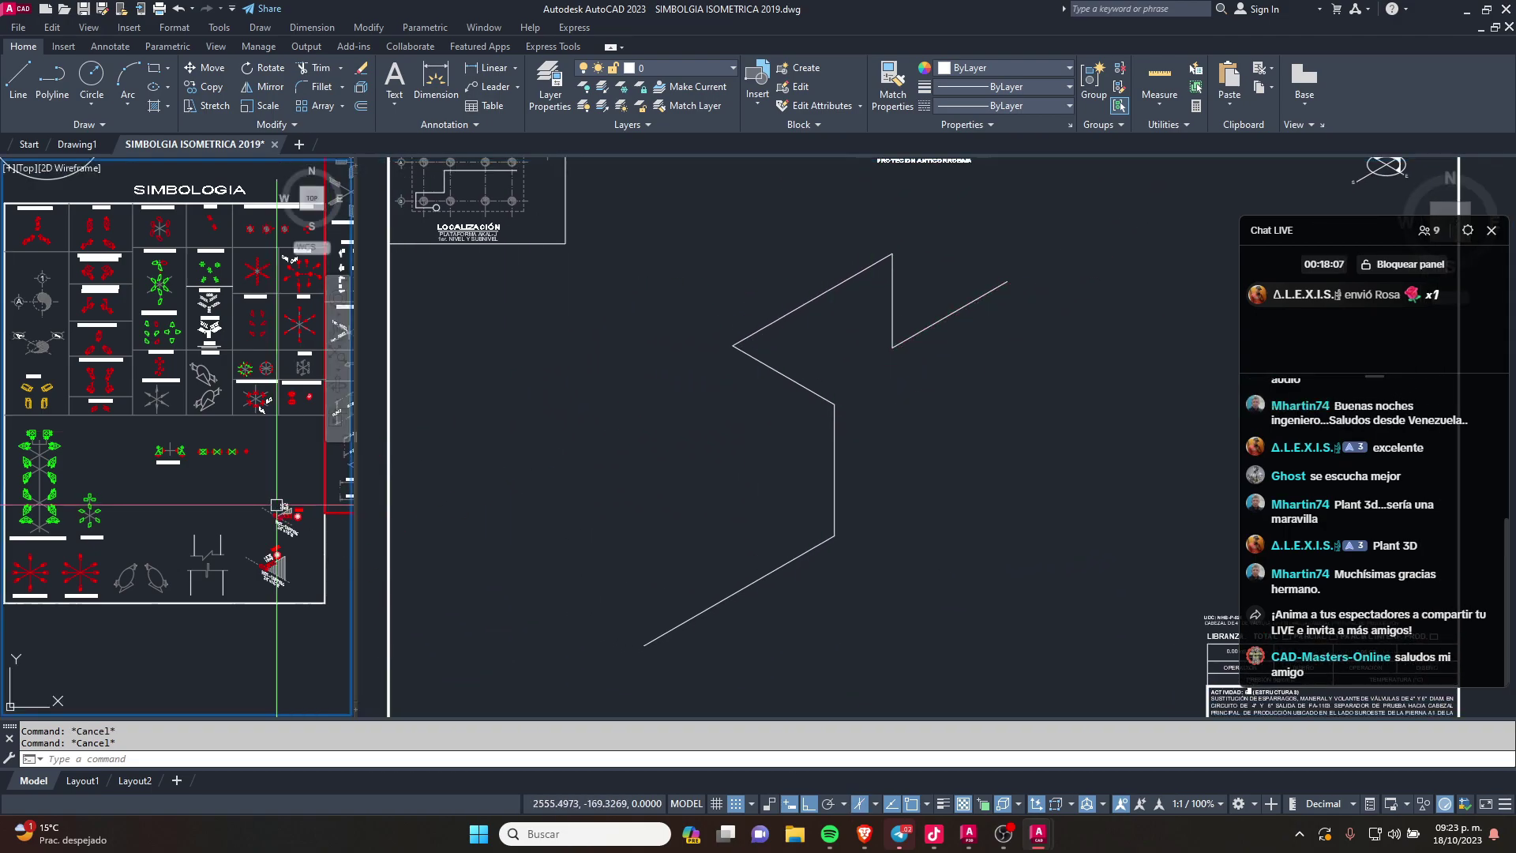
{"action": "left_click", "coordinate": [824, 521]}
{"action": "scroll", "coordinate": [824, 521], "scroll_direction": "up", "scroll_amount": 5}
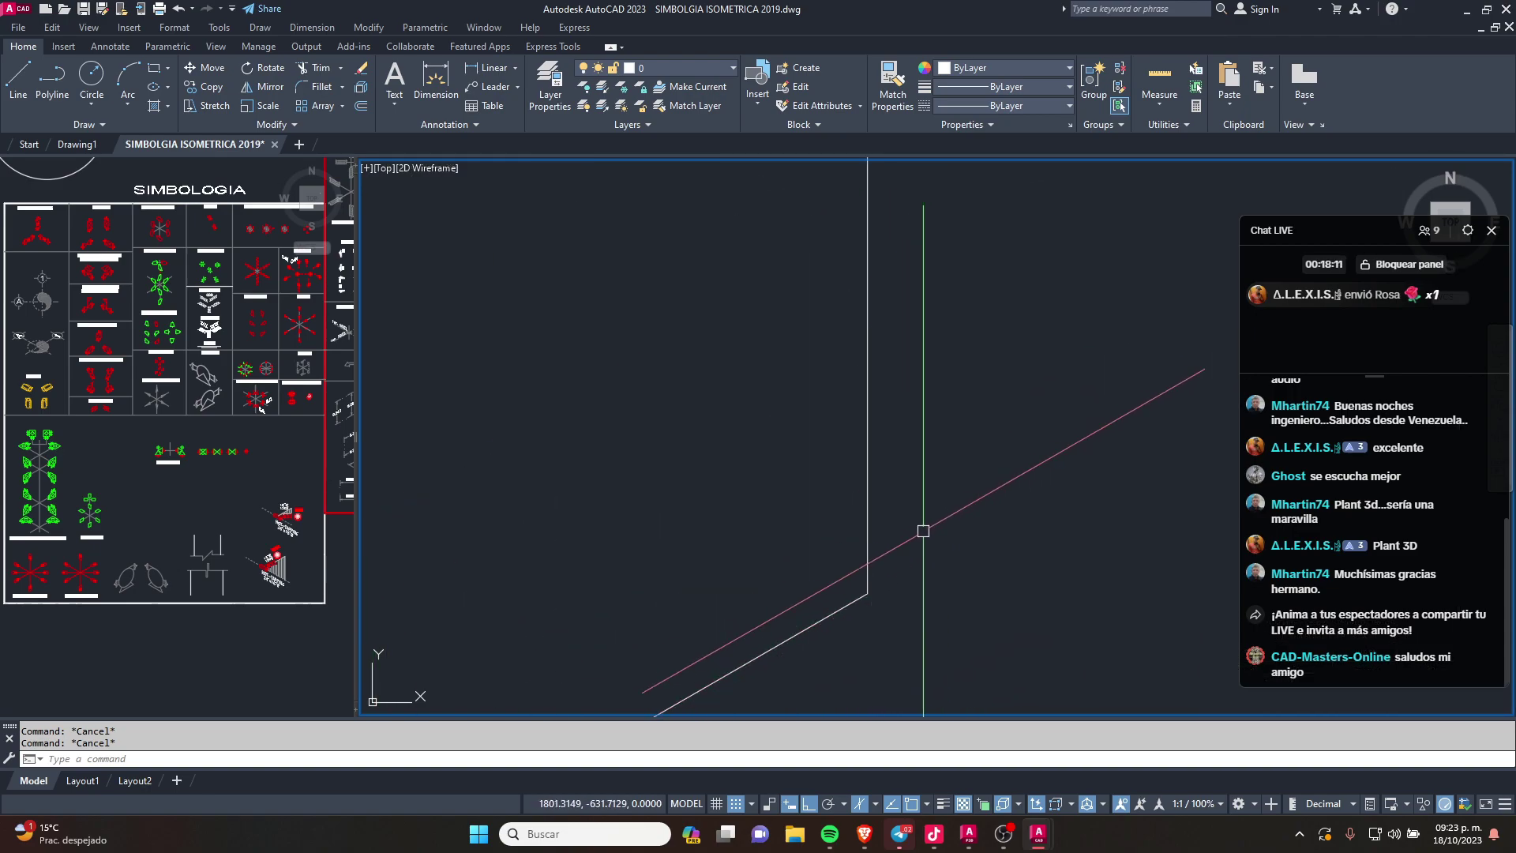
{"action": "middle_click_drag", "start_coordinate": [799, 657], "coordinate": [837, 623]}
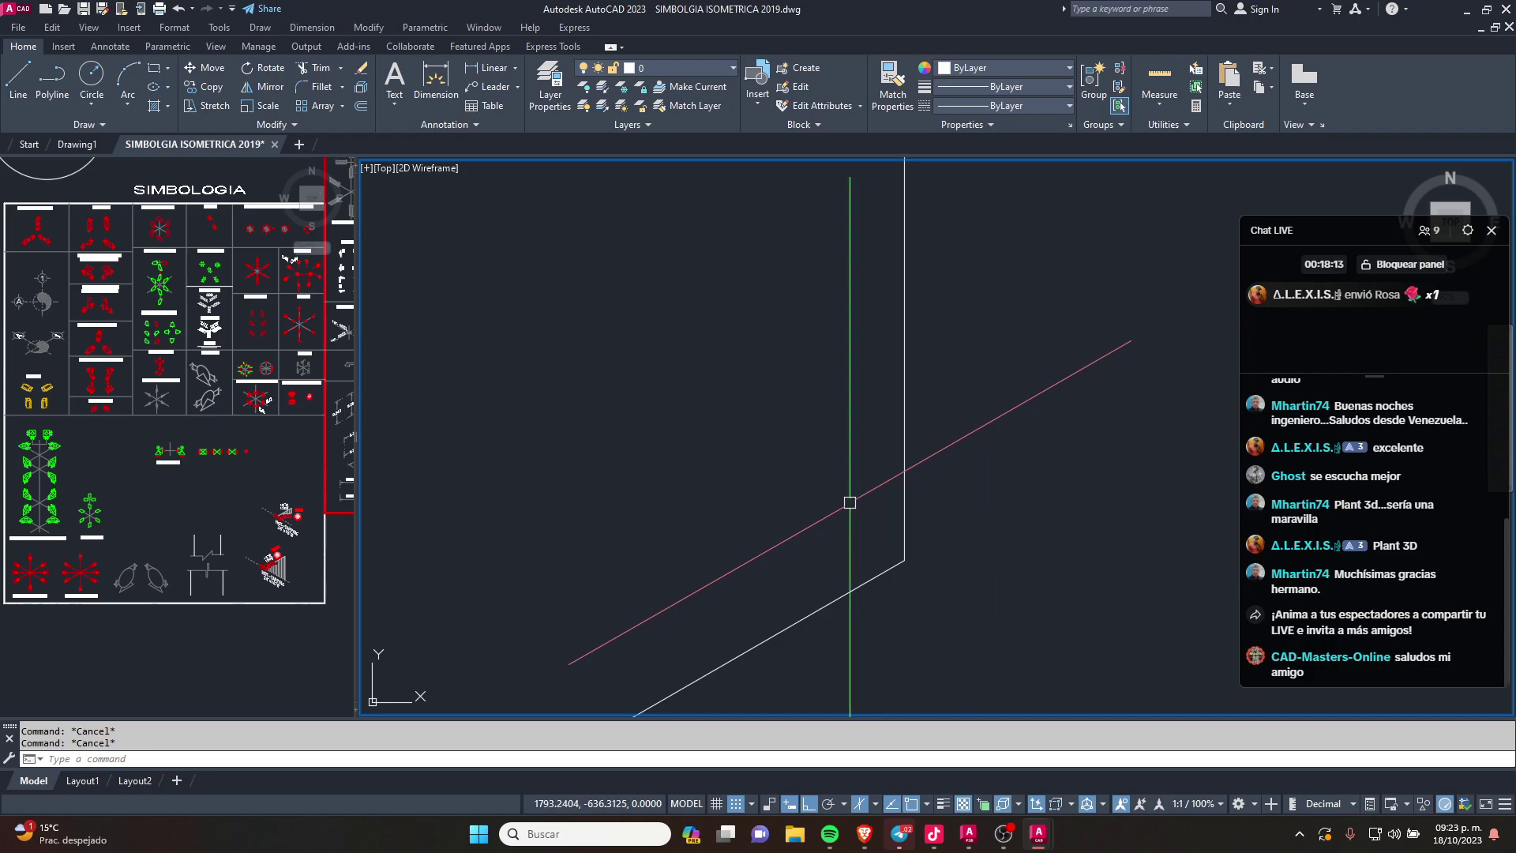
Step: Zoom the library view to the SOLDADURA DE CAMPO symbol and select its circle
{"action": "left_click", "coordinate": [207, 381]}
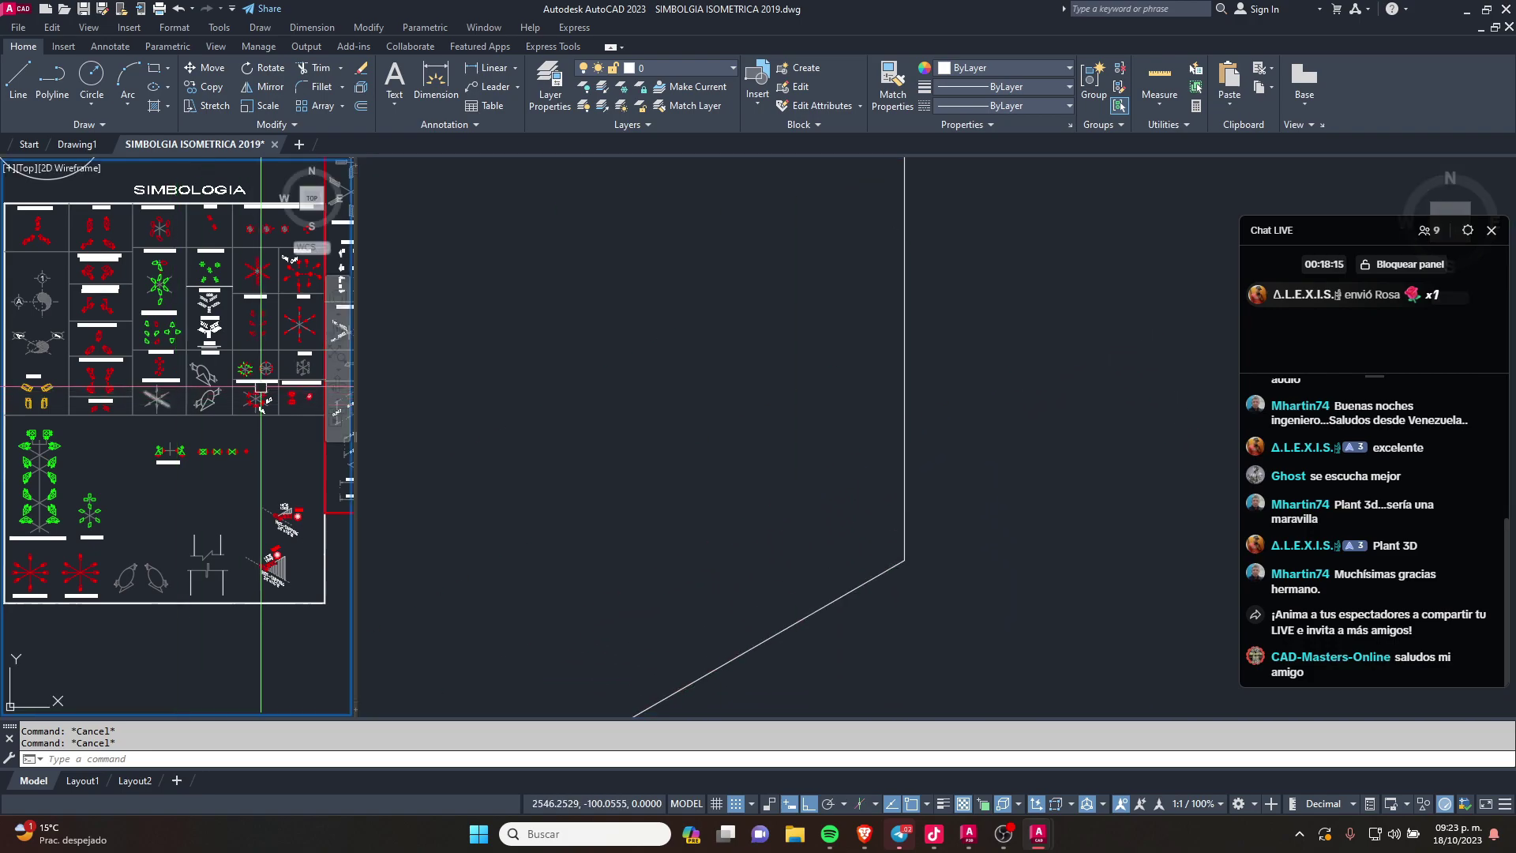
{"action": "scroll", "coordinate": [207, 381], "scroll_direction": "up", "scroll_amount": 3}
{"action": "scroll", "coordinate": [207, 381], "scroll_direction": "up", "scroll_amount": 3}
{"action": "scroll", "coordinate": [207, 381], "scroll_direction": "up", "scroll_amount": 5}
{"action": "scroll", "coordinate": [224, 369], "scroll_direction": "down", "scroll_amount": 3}
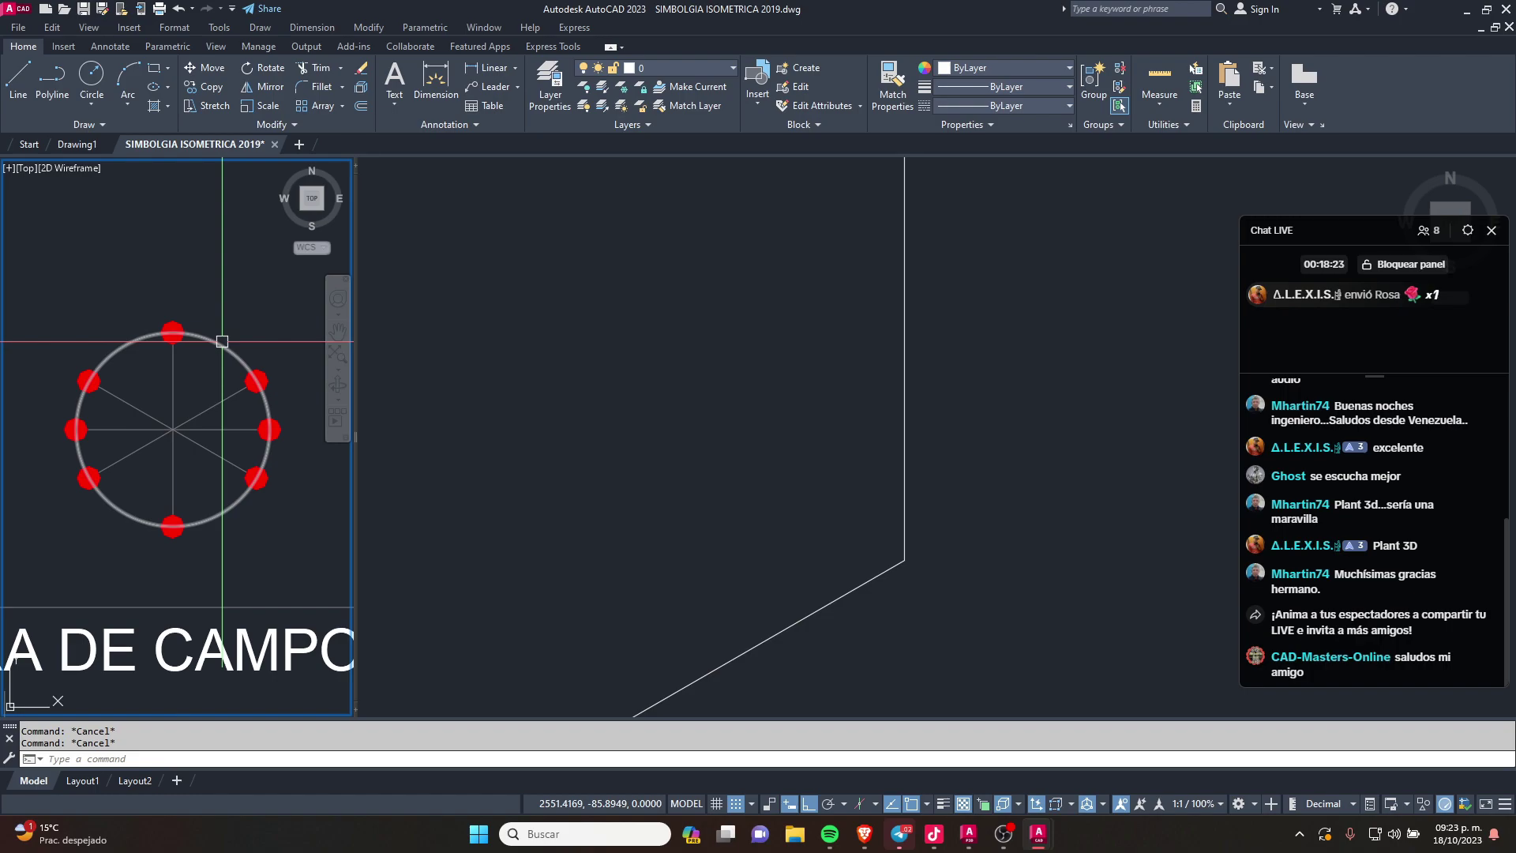
{"action": "left_click", "coordinate": [220, 345]}
Step: Copy the field-weld circle from its centre onto five bends of the pipe route
{"action": "type", "text": "o"}
{"action": "key", "text": "Return"}
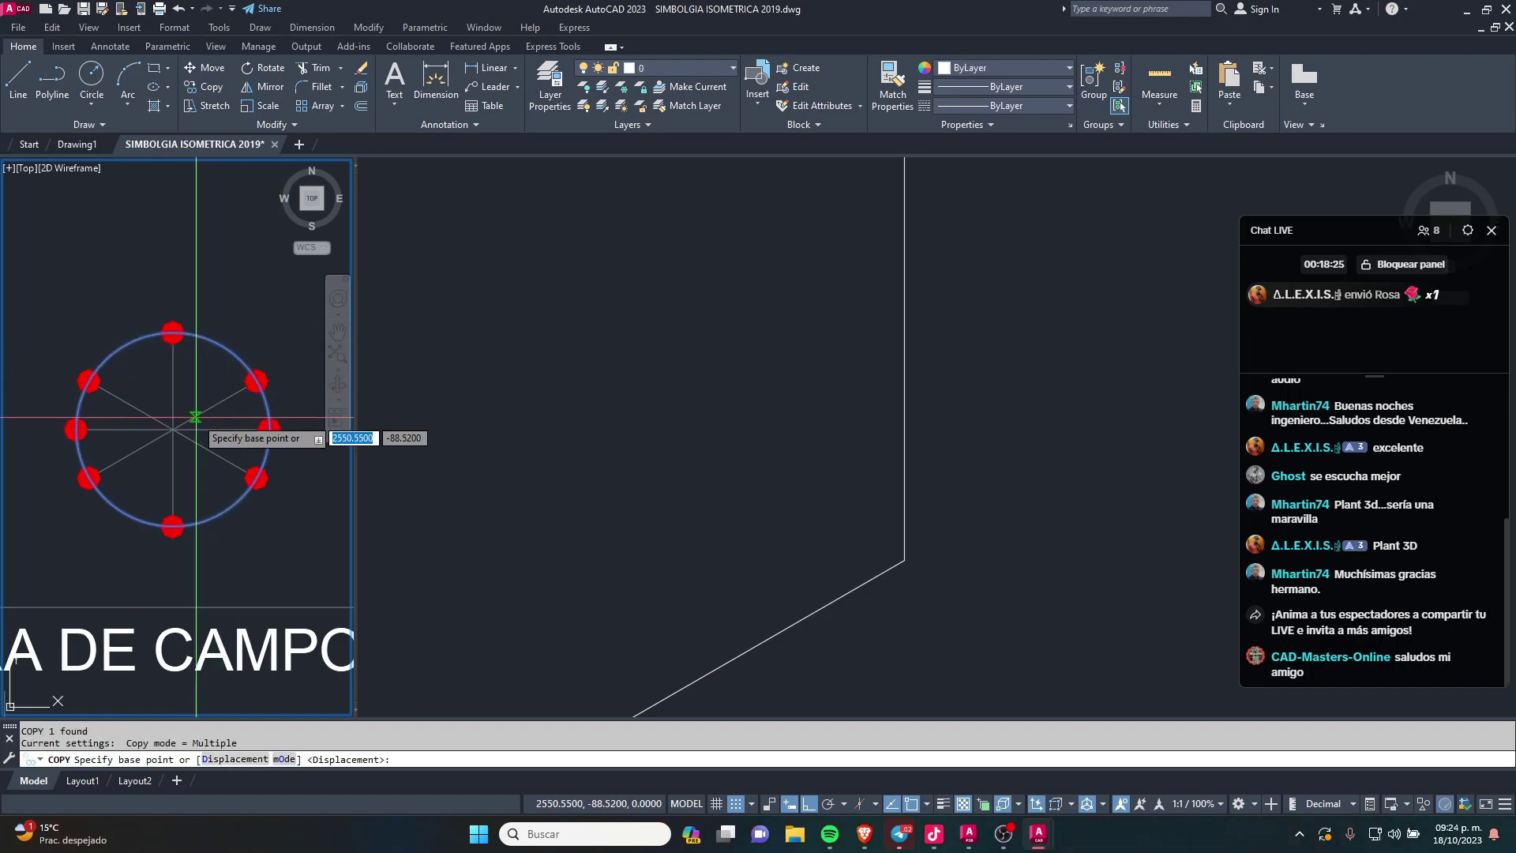
{"action": "left_click", "coordinate": [173, 429]}
{"action": "left_click", "coordinate": [876, 458]}
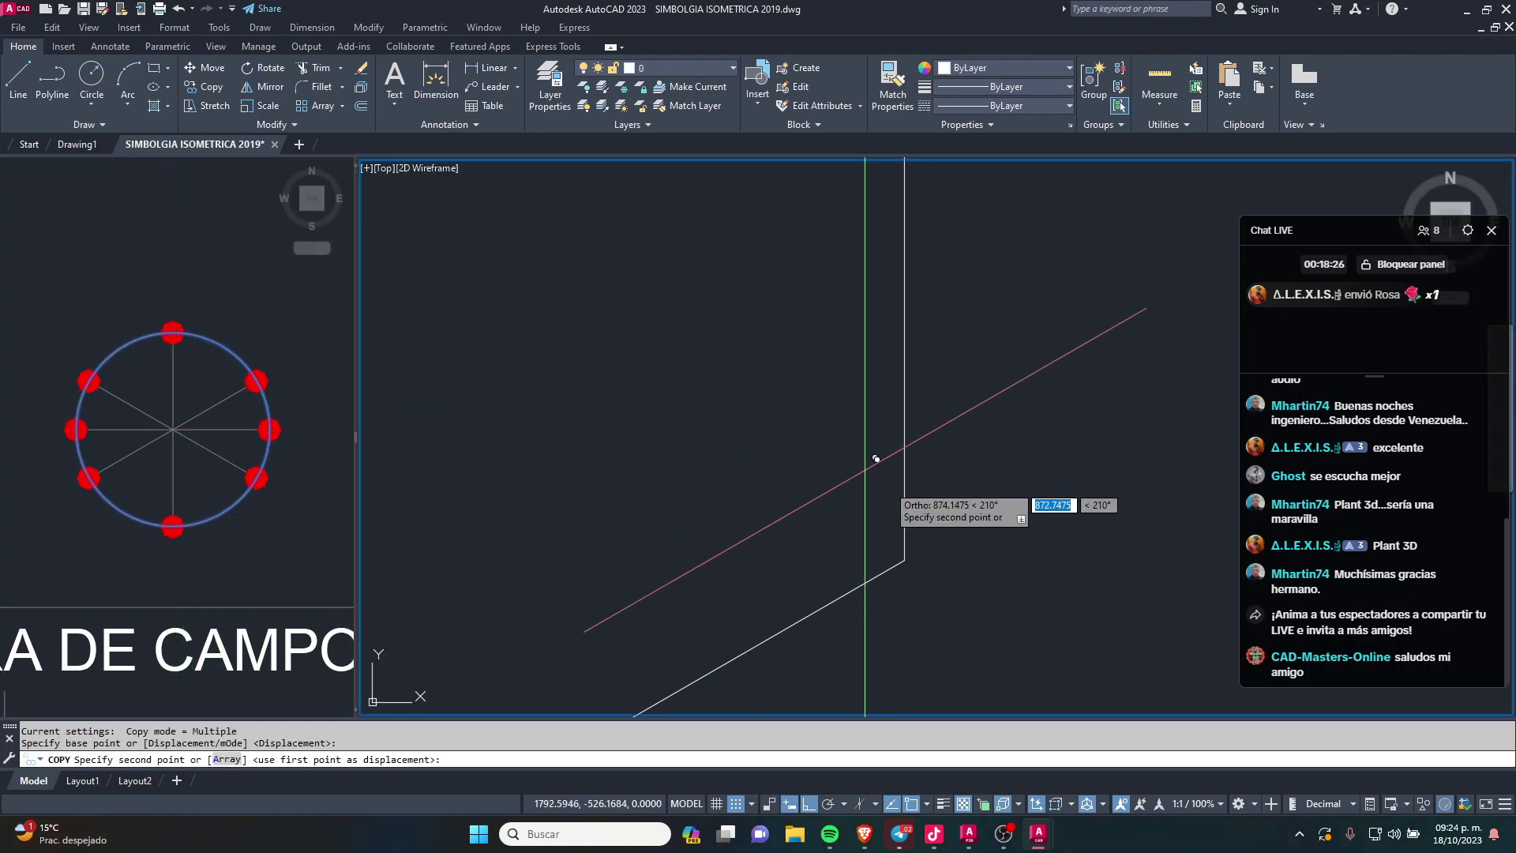
{"action": "left_click", "coordinate": [905, 560]}
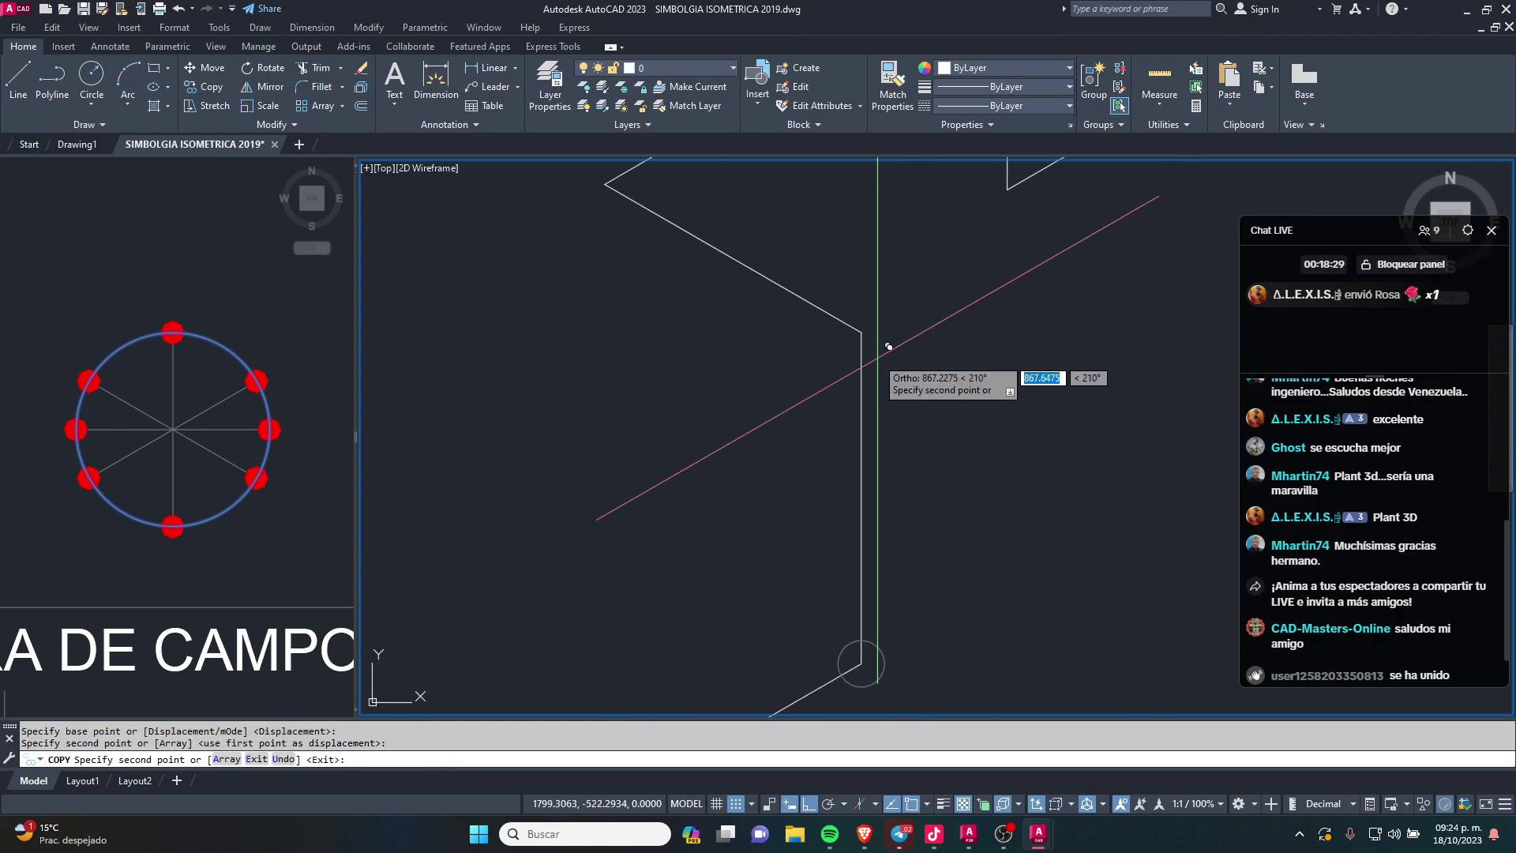
{"action": "mouse_move", "coordinate": [942, 300]}
{"action": "middle_mouse_down"}
{"action": "mouse_move", "coordinate": [815, 300]}
{"action": "mouse_move", "coordinate": [732, 450]}
{"action": "middle_mouse_up"}
{"action": "left_click", "coordinate": [743, 214]}
{"action": "left_click", "coordinate": [705, 357]}
{"action": "left_click", "coordinate": [939, 286]}
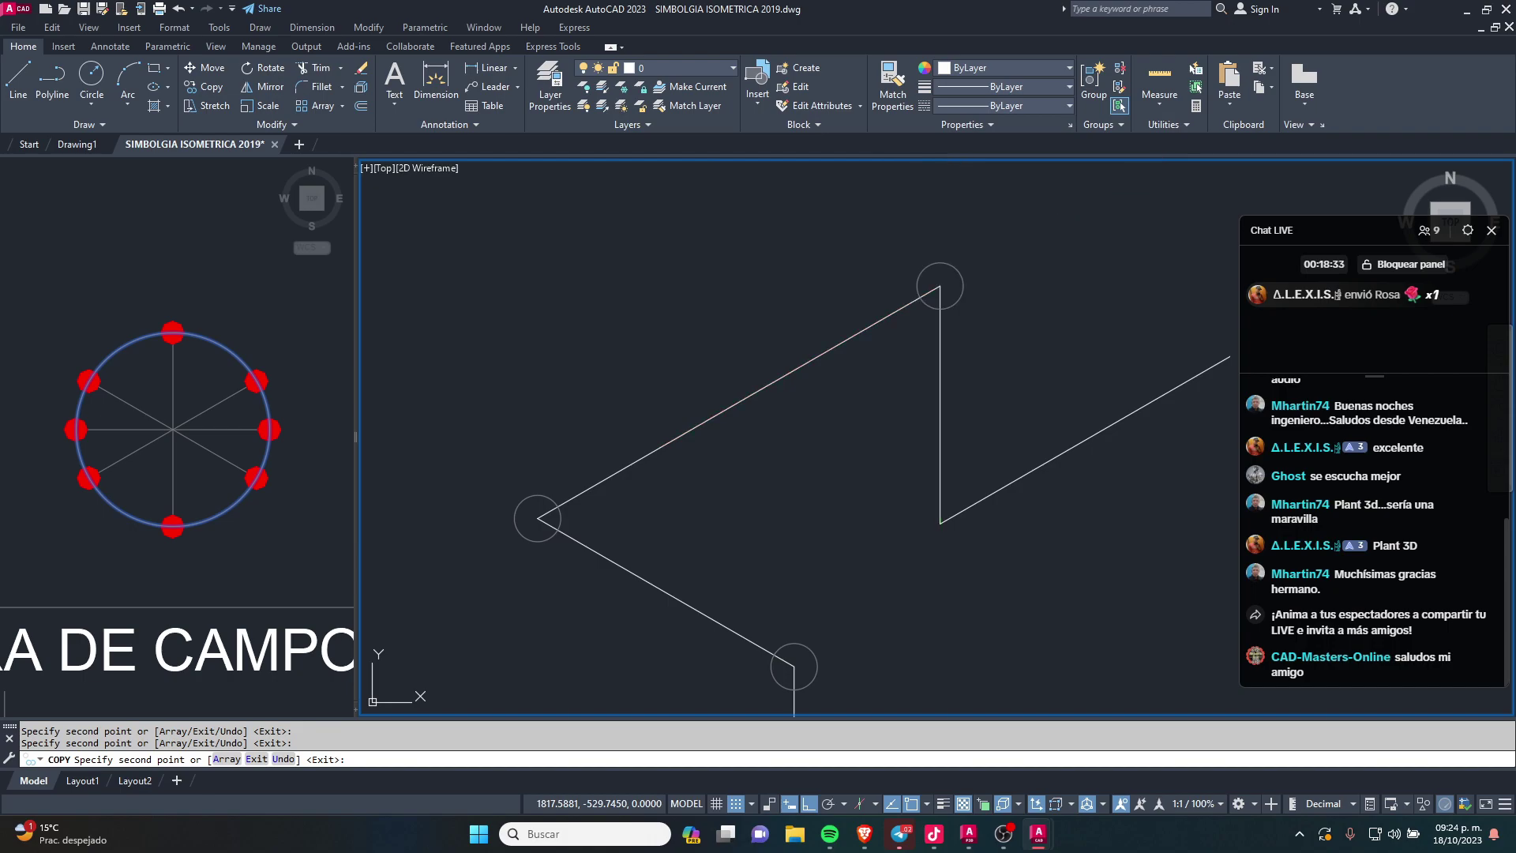
{"action": "left_click", "coordinate": [940, 523]}
{"action": "key", "text": "Escape"}
{"action": "key", "text": "Escape"}
Step: Adjust the zoom, then return to the symbol library viewport
{"action": "scroll", "coordinate": [939, 284], "scroll_direction": "down", "scroll_amount": 5}
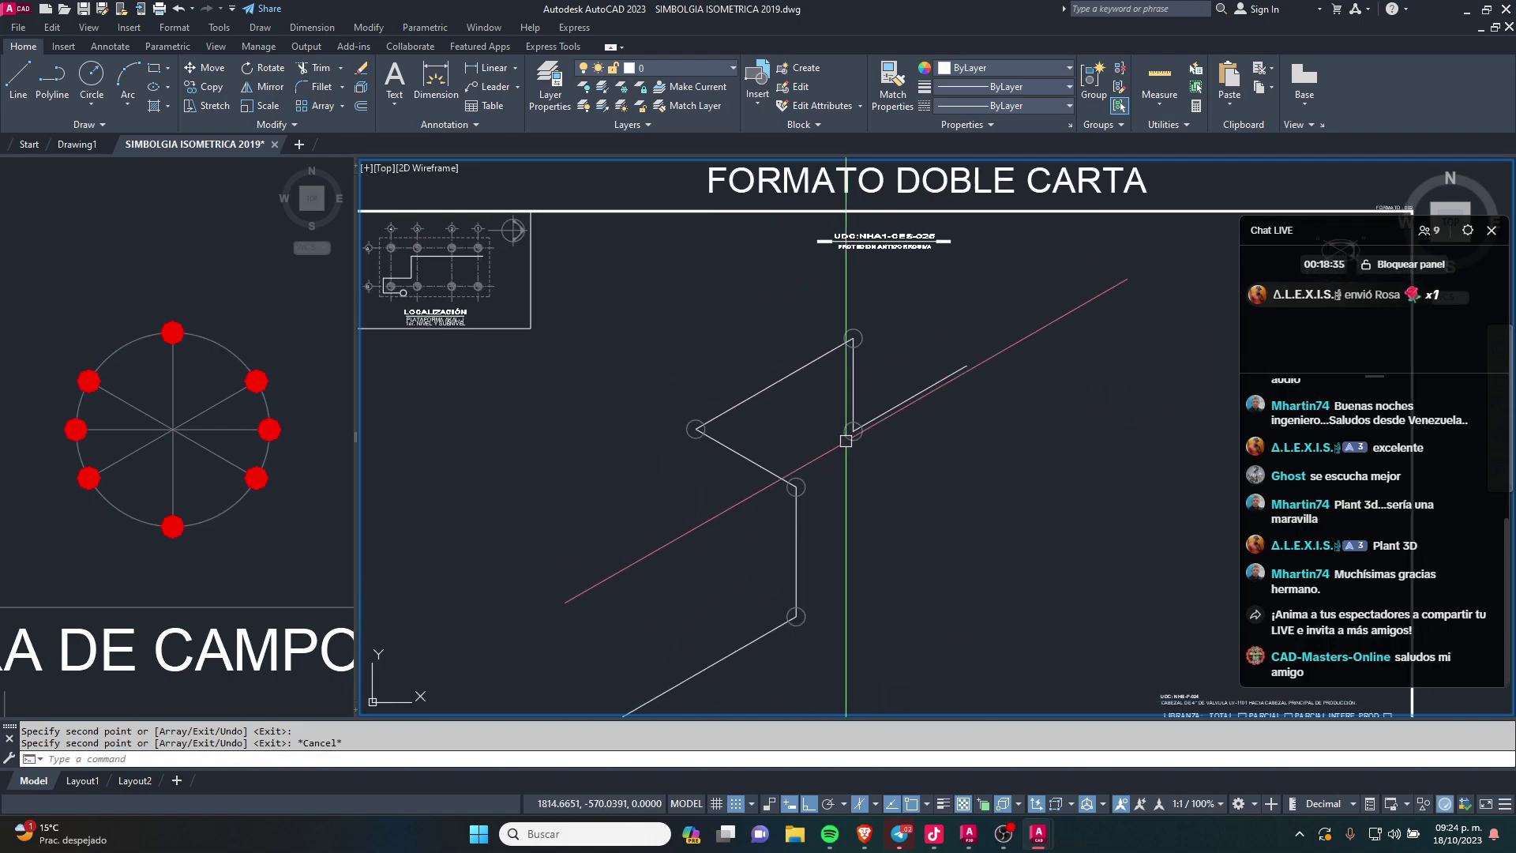
{"action": "scroll", "coordinate": [921, 332], "scroll_direction": "up", "scroll_amount": 2}
{"action": "scroll", "coordinate": [921, 368], "scroll_direction": "down", "scroll_amount": 2}
{"action": "scroll", "coordinate": [922, 369], "scroll_direction": "up", "scroll_amount": 2}
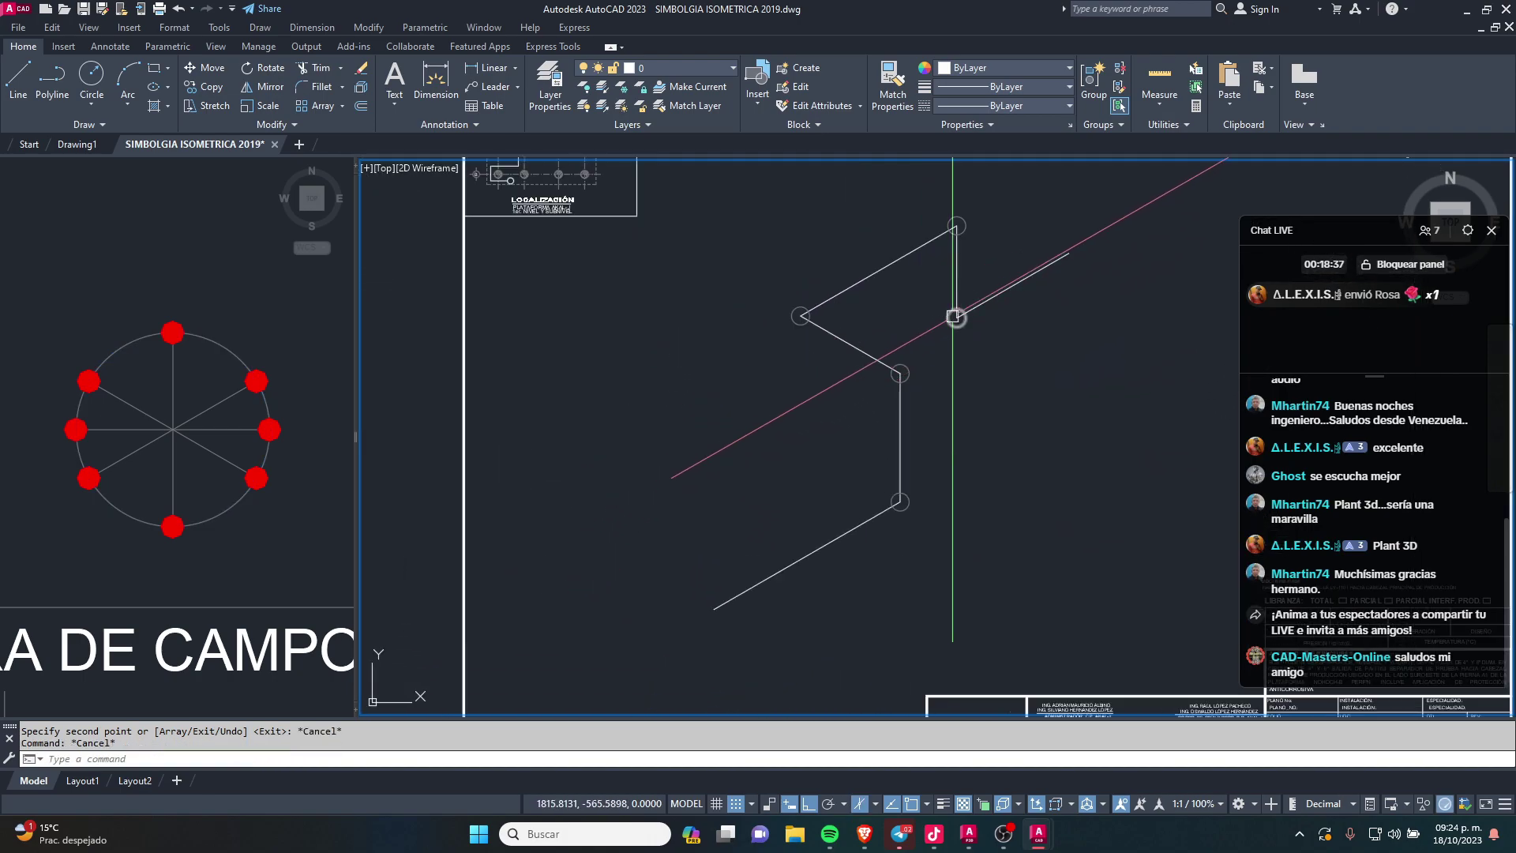
{"action": "left_click", "coordinate": [158, 476]}
{"action": "scroll", "coordinate": [195, 298], "scroll_direction": "down", "scroll_amount": 2}
Step: Copy the top red weld dot onto two points where pipes meet the elbow circle
{"action": "scroll", "coordinate": [190, 315], "scroll_direction": "up", "scroll_amount": 5}
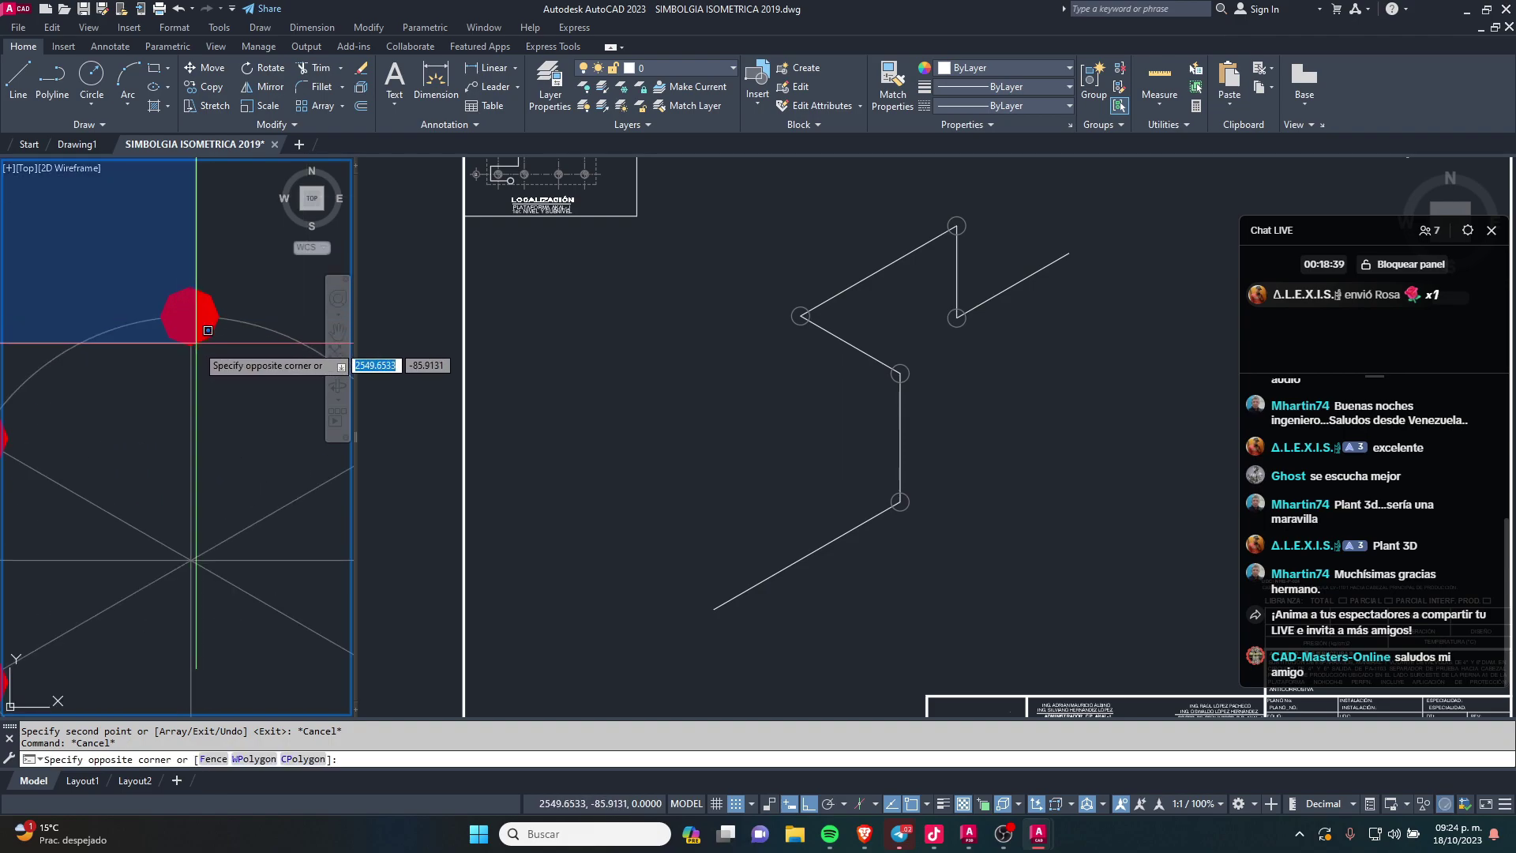
{"action": "left_click_drag", "start_coordinate": [150, 277], "coordinate": [269, 402]}
{"action": "type", "text": "co"}
{"action": "key", "text": "Return"}
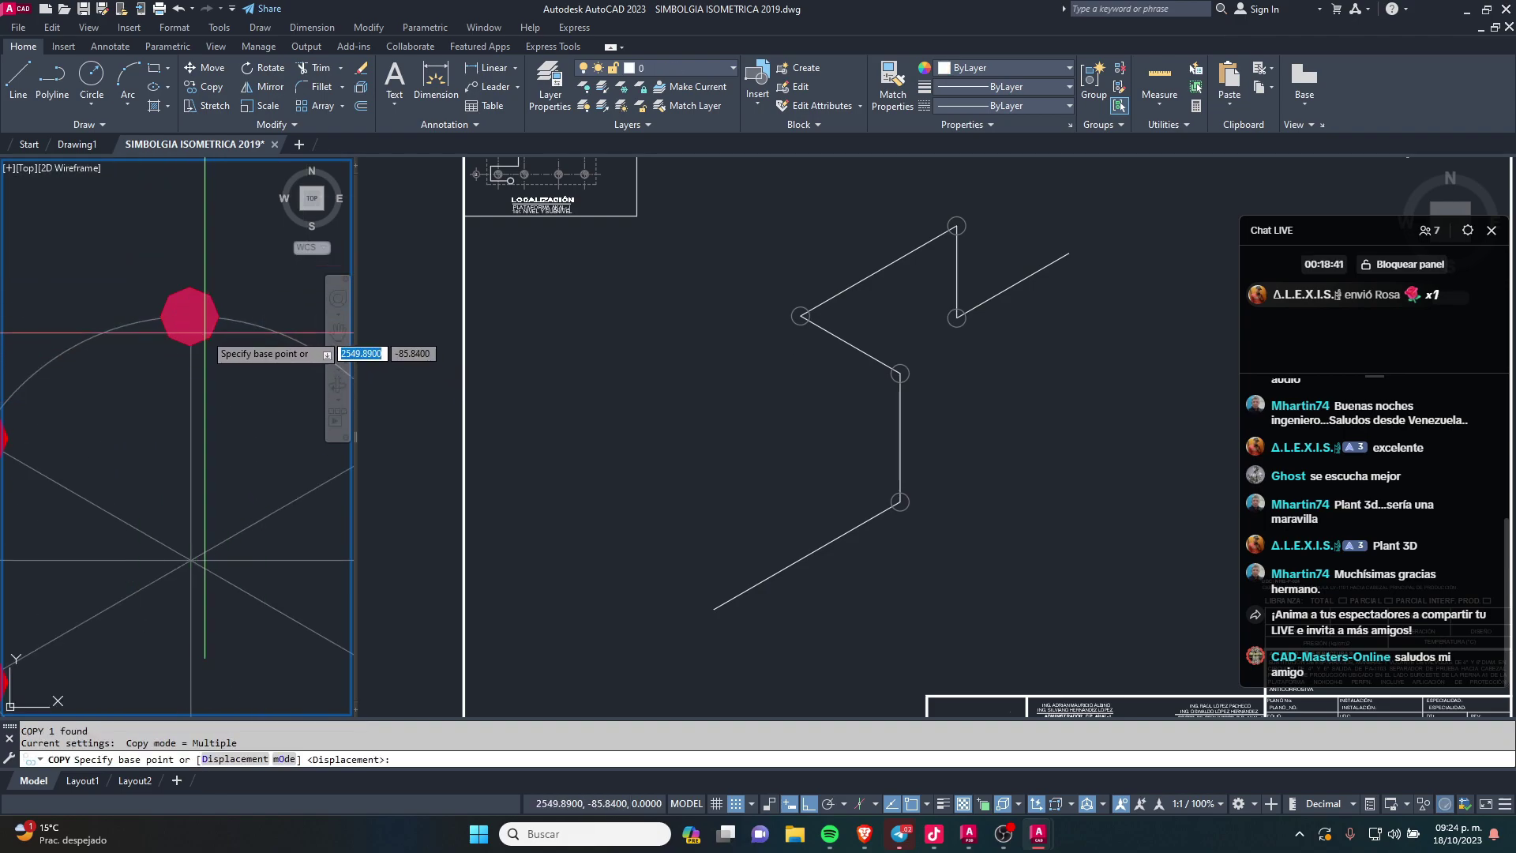
{"action": "left_click", "coordinate": [190, 316]}
{"action": "left_click", "coordinate": [965, 443]}
{"action": "scroll", "coordinate": [908, 473], "scroll_direction": "down", "scroll_amount": 3}
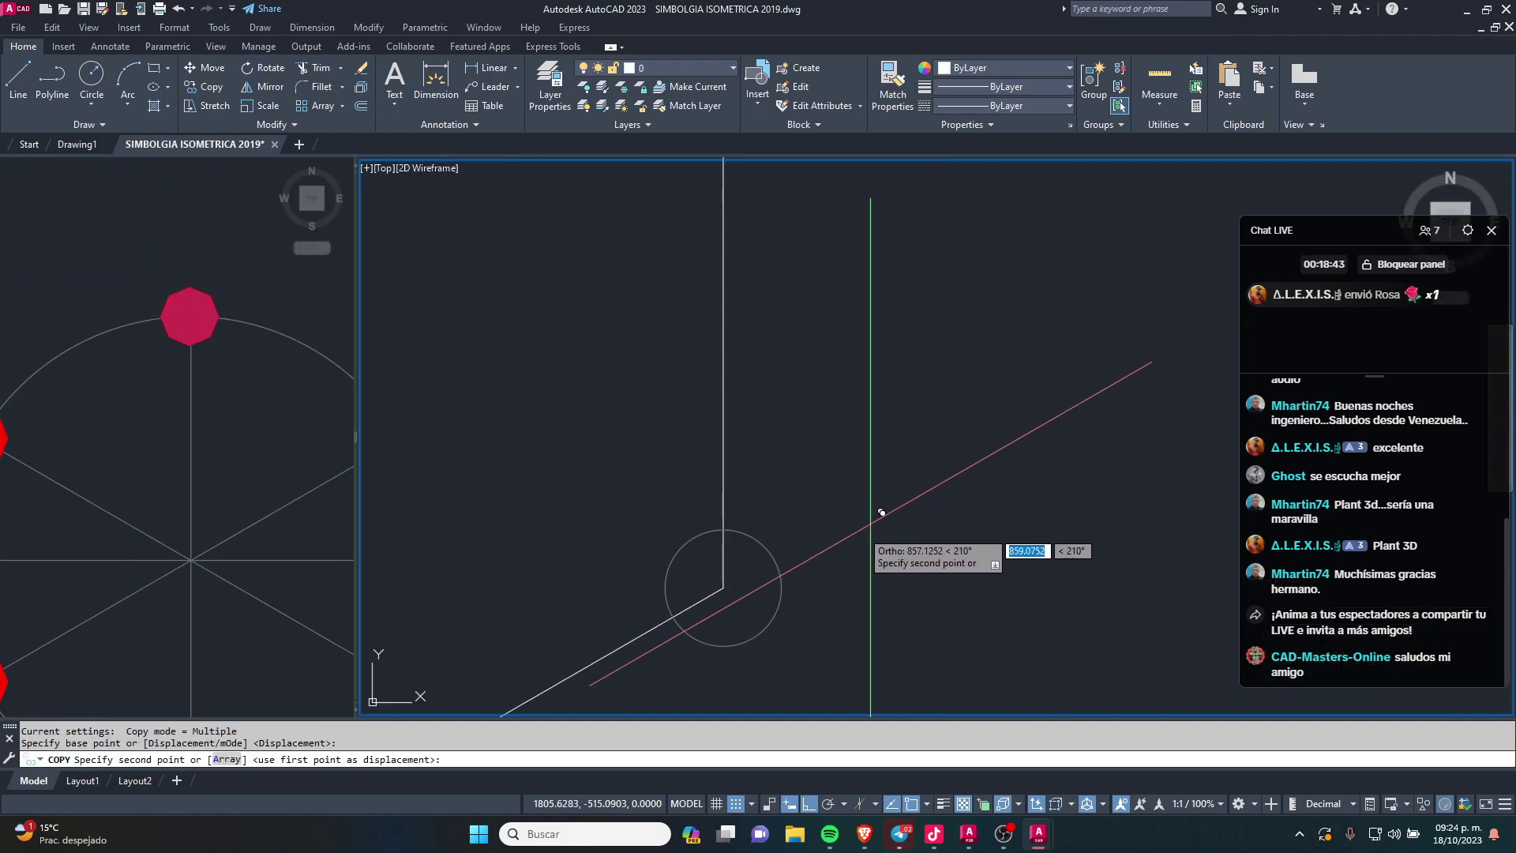
{"action": "scroll", "coordinate": [691, 671], "scroll_direction": "up", "scroll_amount": 3}
{"action": "left_click", "coordinate": [630, 534]}
{"action": "scroll", "coordinate": [701, 419], "scroll_direction": "down", "scroll_amount": 2}
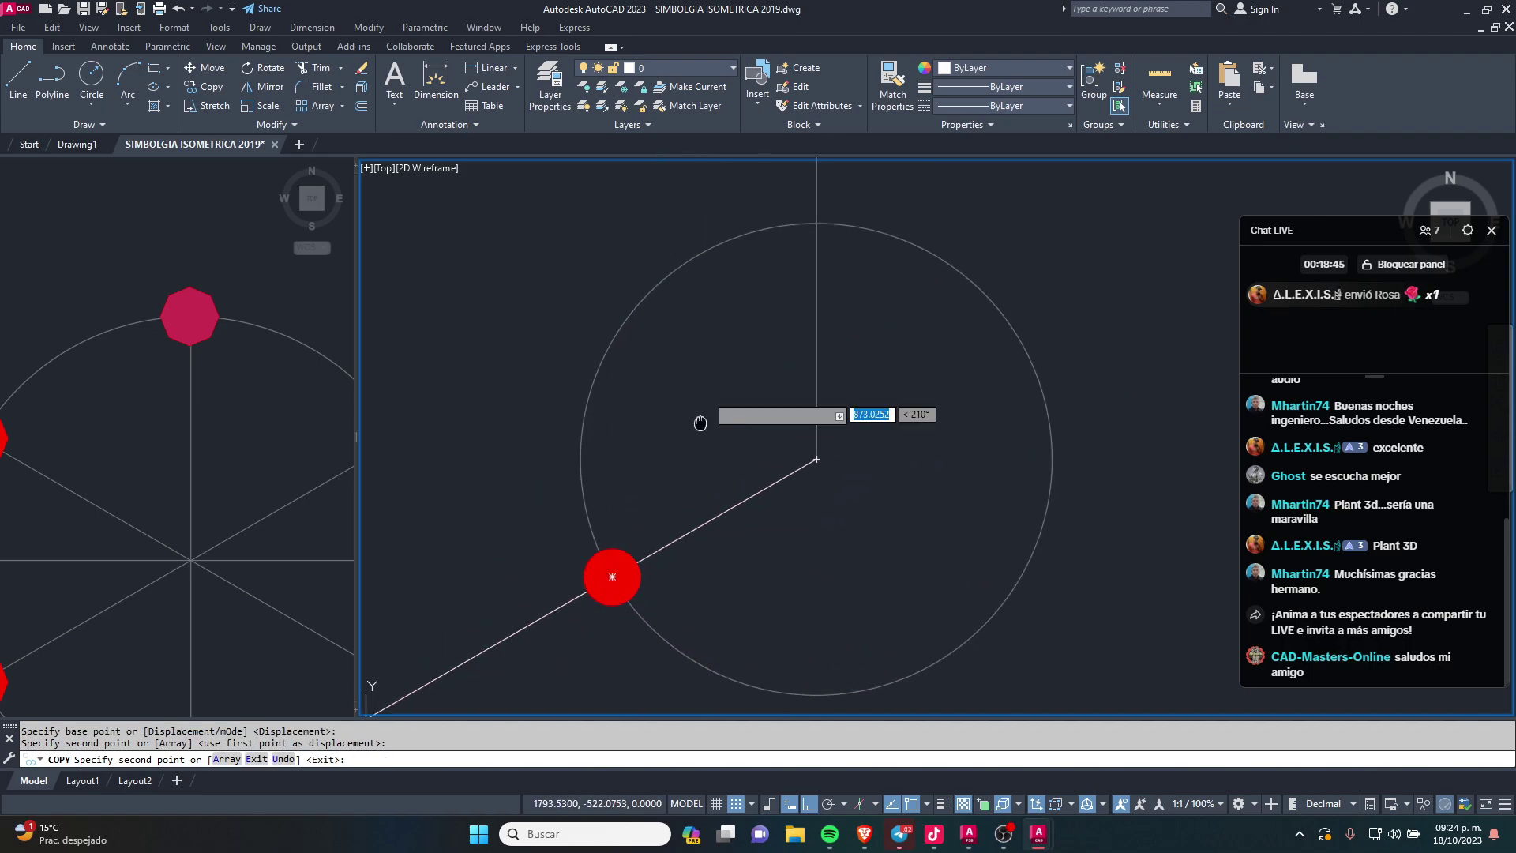
{"action": "scroll", "coordinate": [762, 490], "scroll_direction": "up", "scroll_amount": 2}
{"action": "left_click", "coordinate": [764, 455]}
{"action": "scroll", "coordinate": [771, 443], "scroll_direction": "down", "scroll_amount": 2}
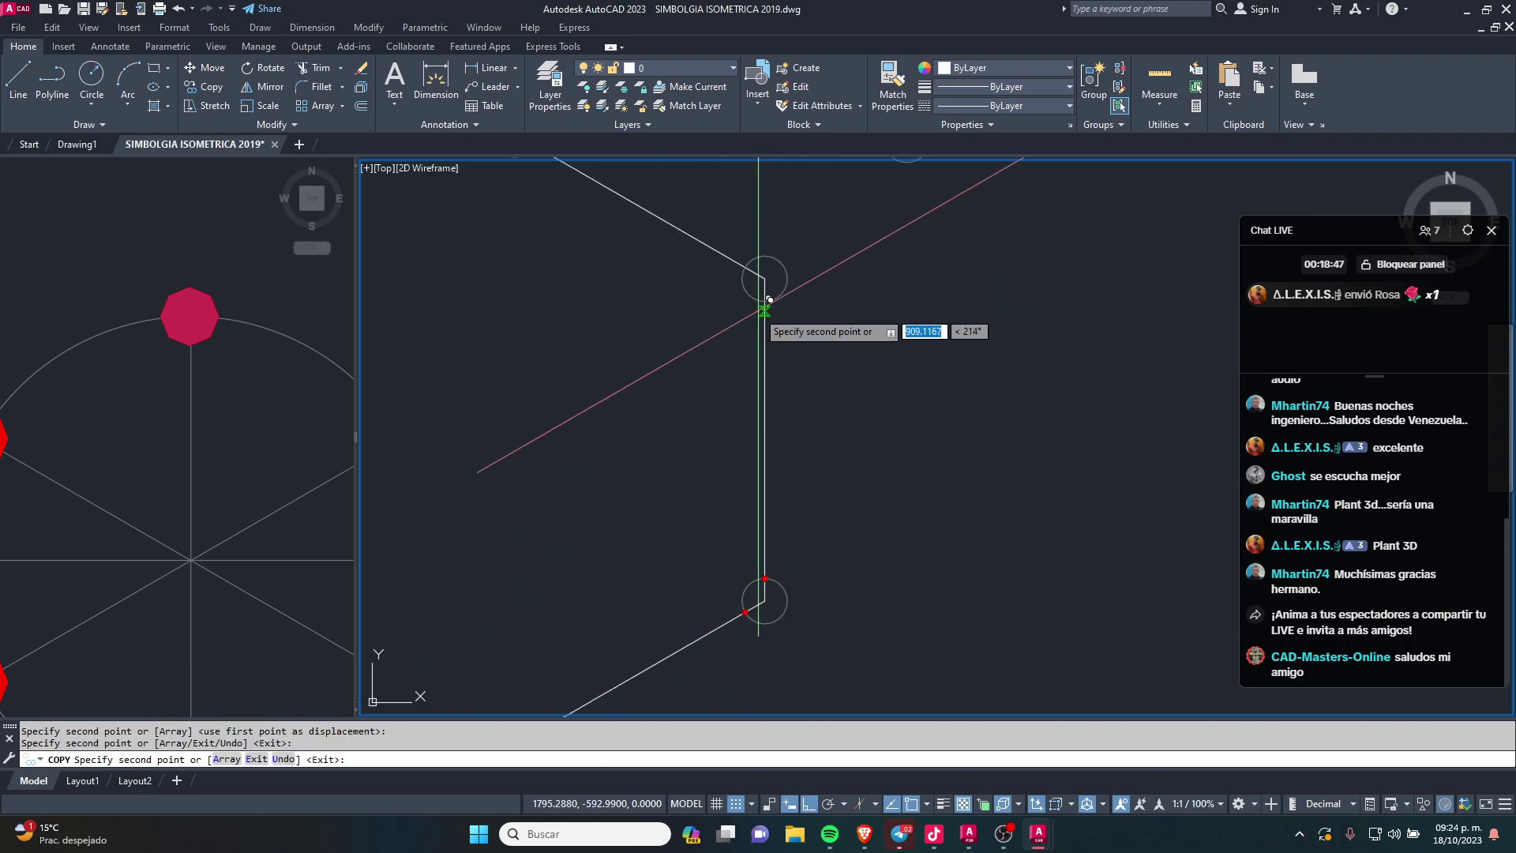
{"action": "scroll", "coordinate": [773, 271], "scroll_direction": "up", "scroll_amount": 3}
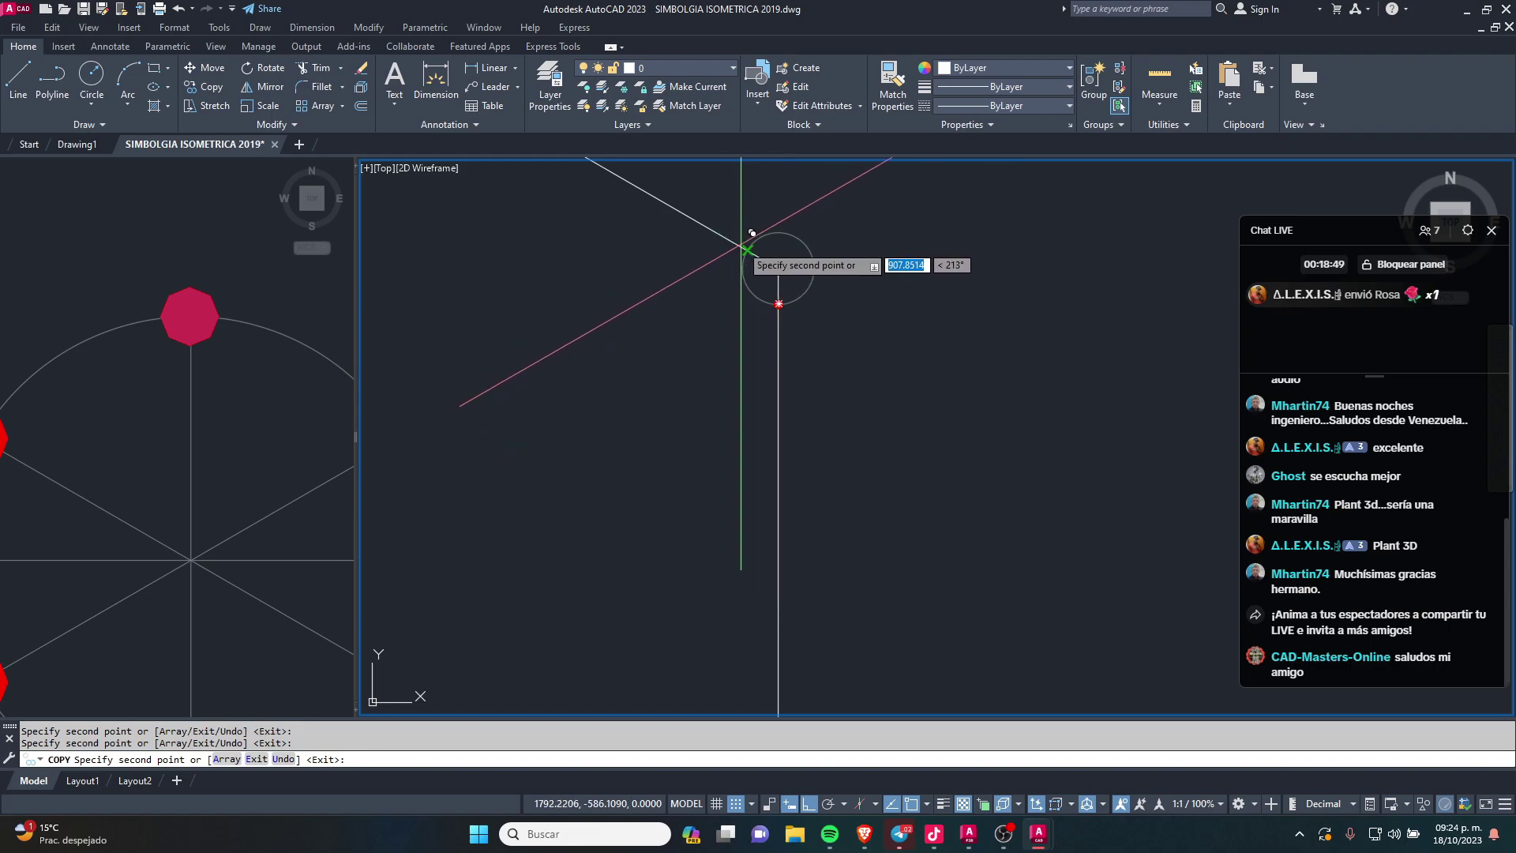
{"action": "scroll", "coordinate": [743, 233], "scroll_direction": "up", "scroll_amount": 2}
{"action": "scroll", "coordinate": [754, 238], "scroll_direction": "up", "scroll_amount": 4}
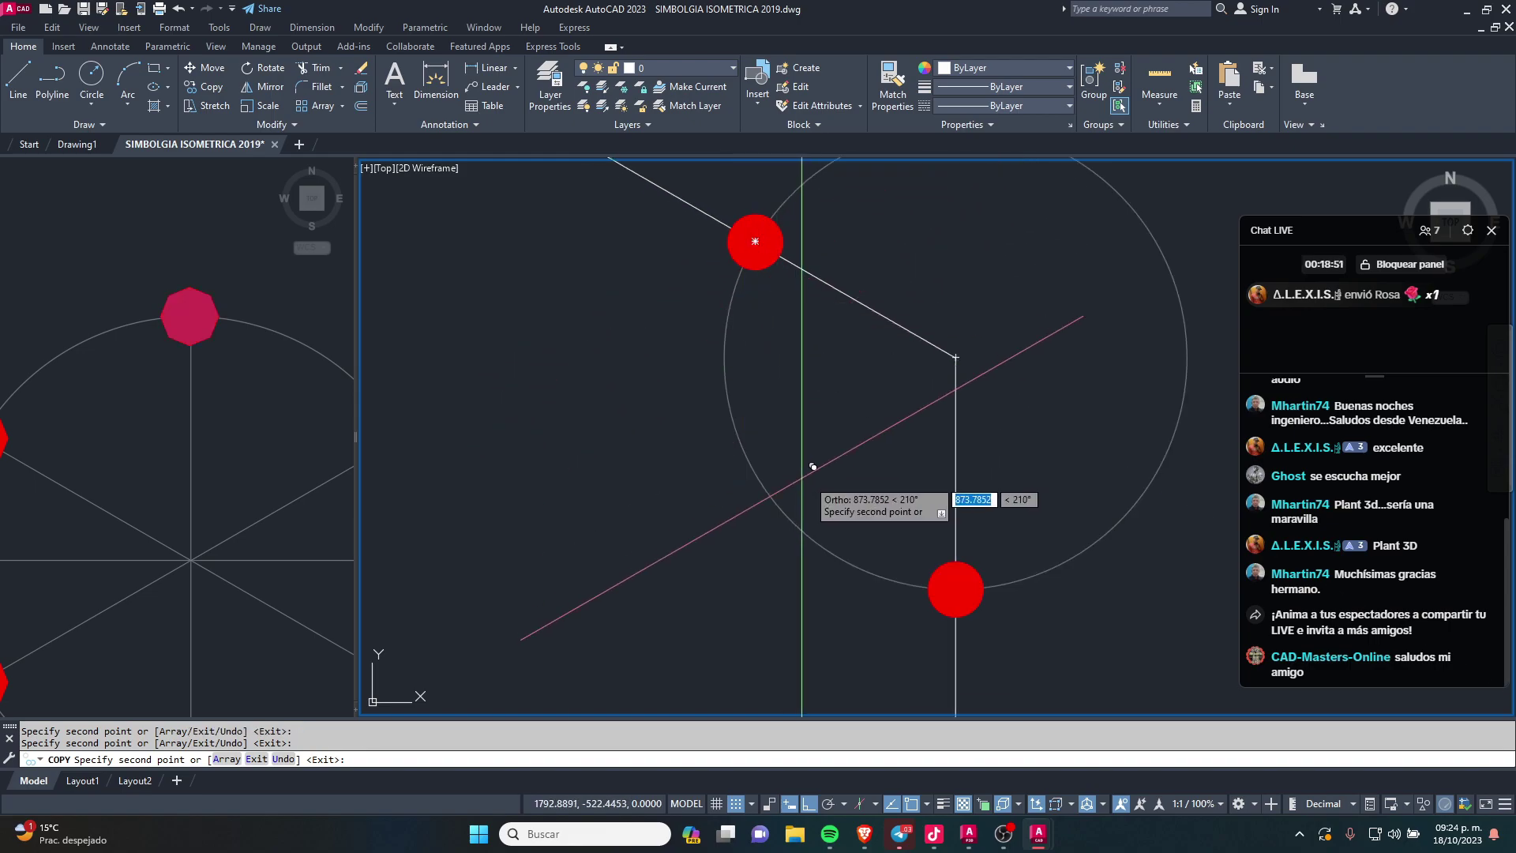
{"action": "scroll", "coordinate": [873, 552], "scroll_direction": "down", "scroll_amount": 2}
{"action": "scroll", "coordinate": [648, 393], "scroll_direction": "up", "scroll_amount": 2}
{"action": "scroll", "coordinate": [648, 393], "scroll_direction": "up", "scroll_amount": 2}
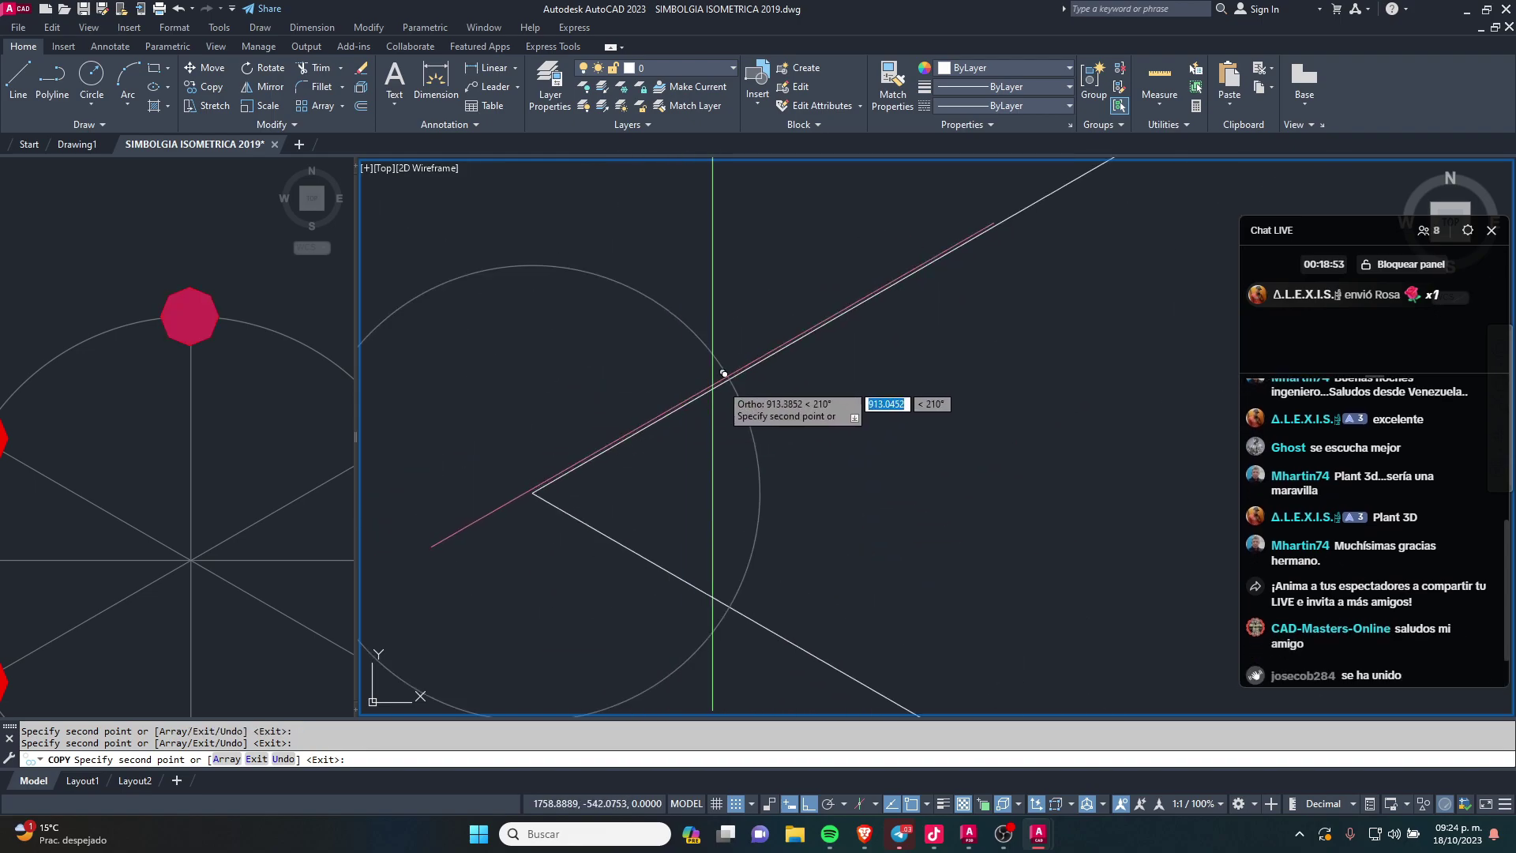
{"action": "scroll", "coordinate": [734, 395], "scroll_direction": "up", "scroll_amount": 2}
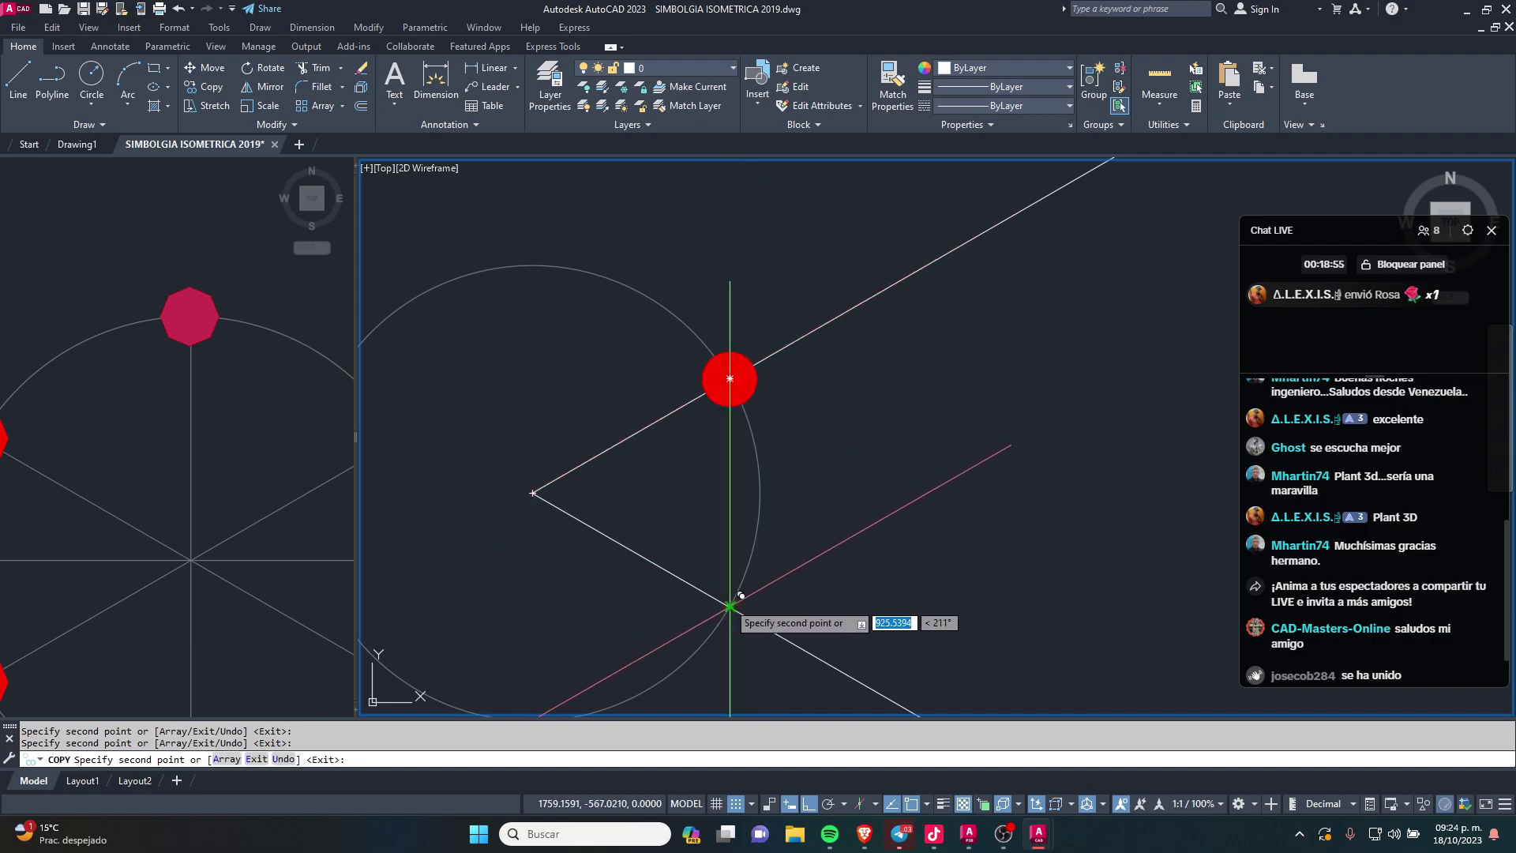
{"action": "scroll", "coordinate": [739, 588], "scroll_direction": "down", "scroll_amount": 3}
{"action": "scroll", "coordinate": [637, 576], "scroll_direction": "down", "scroll_amount": 1}
{"action": "scroll", "coordinate": [744, 468], "scroll_direction": "up", "scroll_amount": 4}
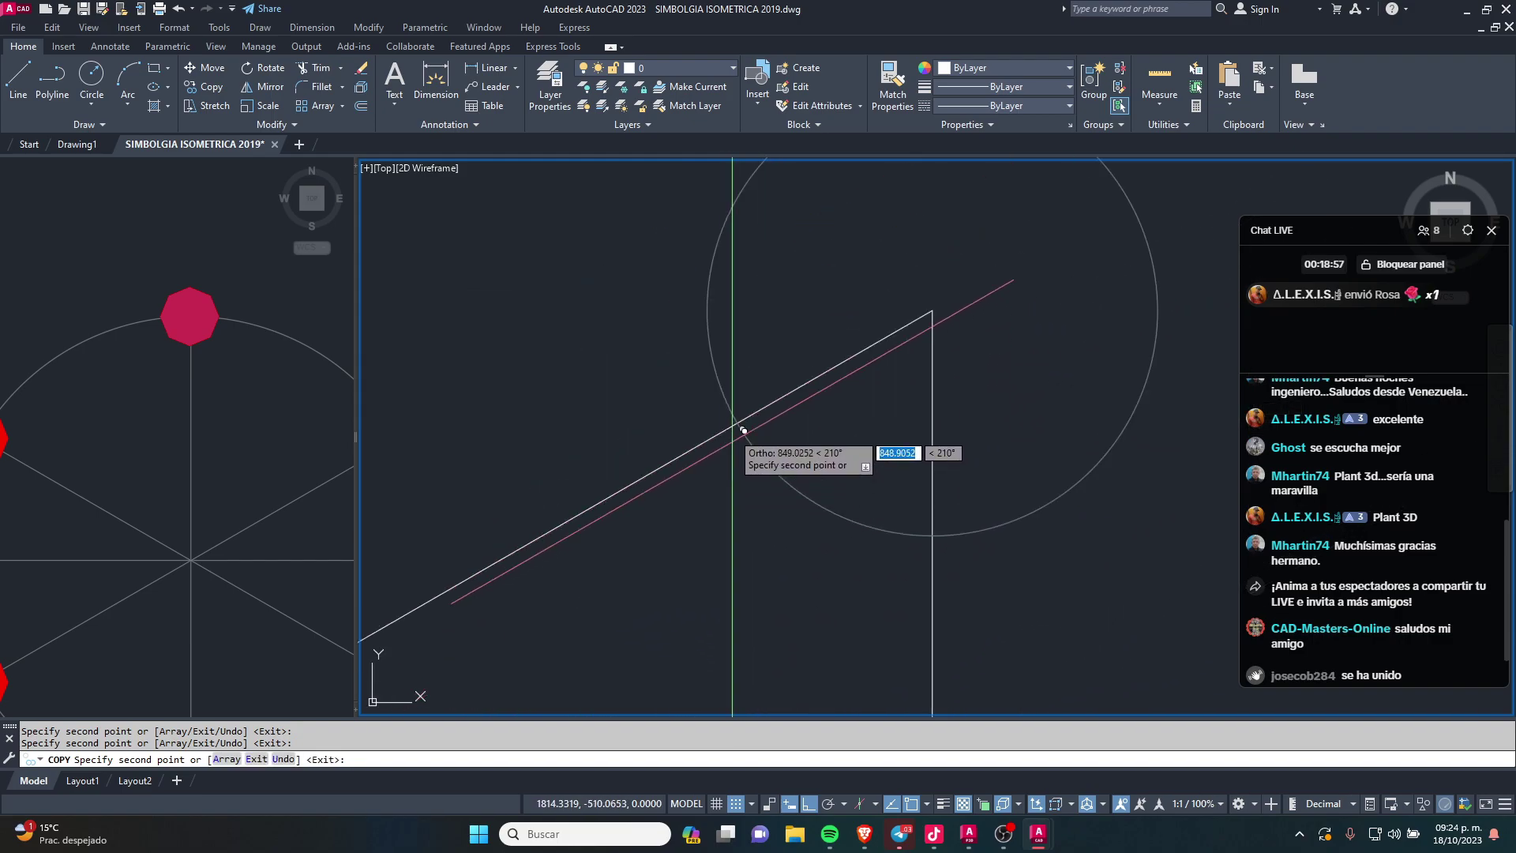
{"action": "scroll", "coordinate": [742, 430], "scroll_direction": "up", "scroll_amount": 1}
{"action": "scroll", "coordinate": [920, 525], "scroll_direction": "down", "scroll_amount": 3}
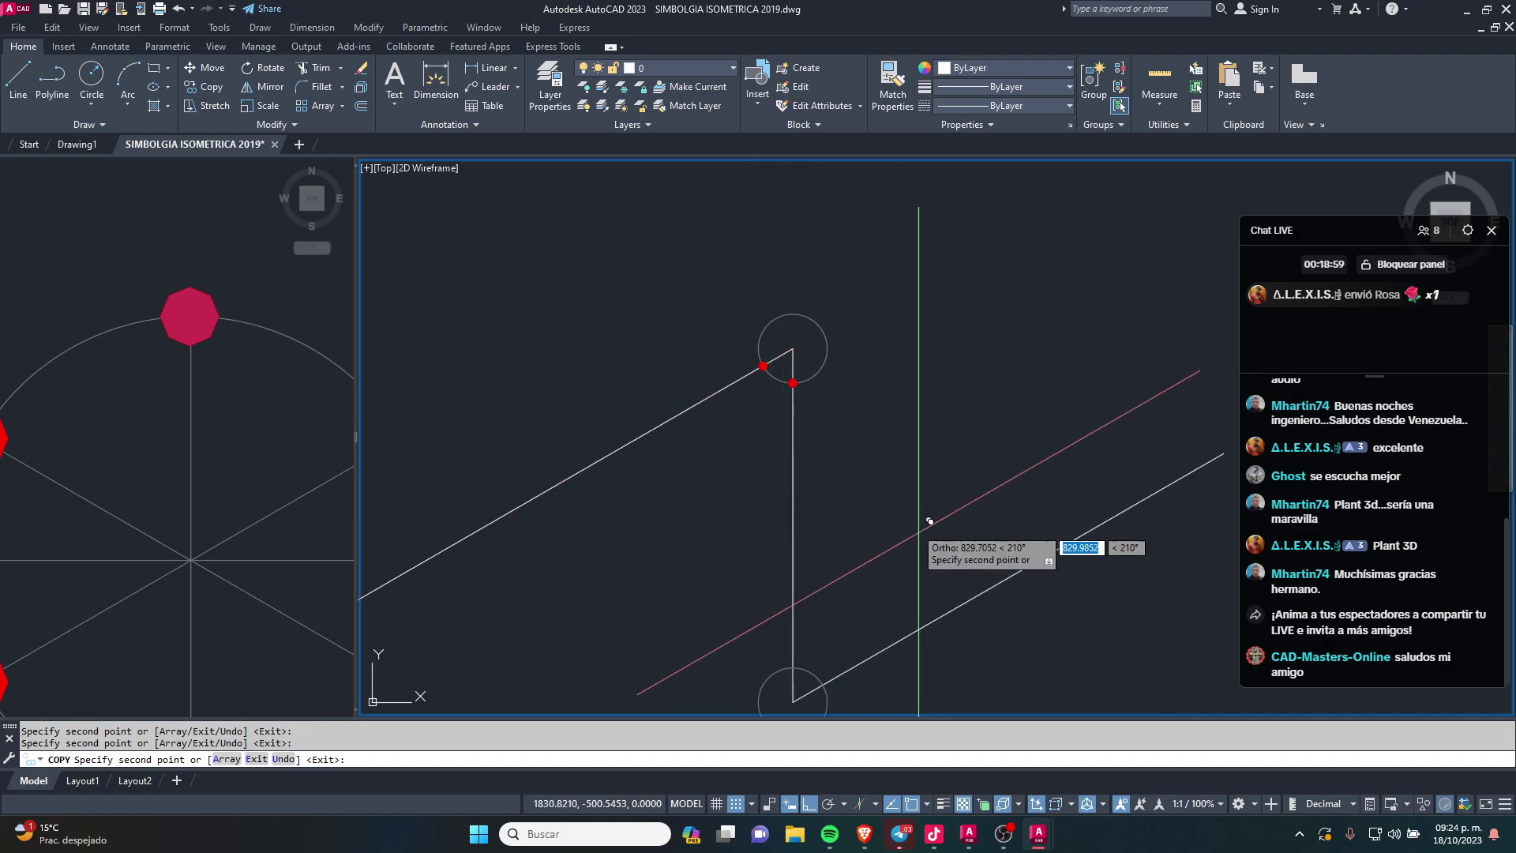
{"action": "scroll", "coordinate": [655, 473], "scroll_direction": "up", "scroll_amount": 3}
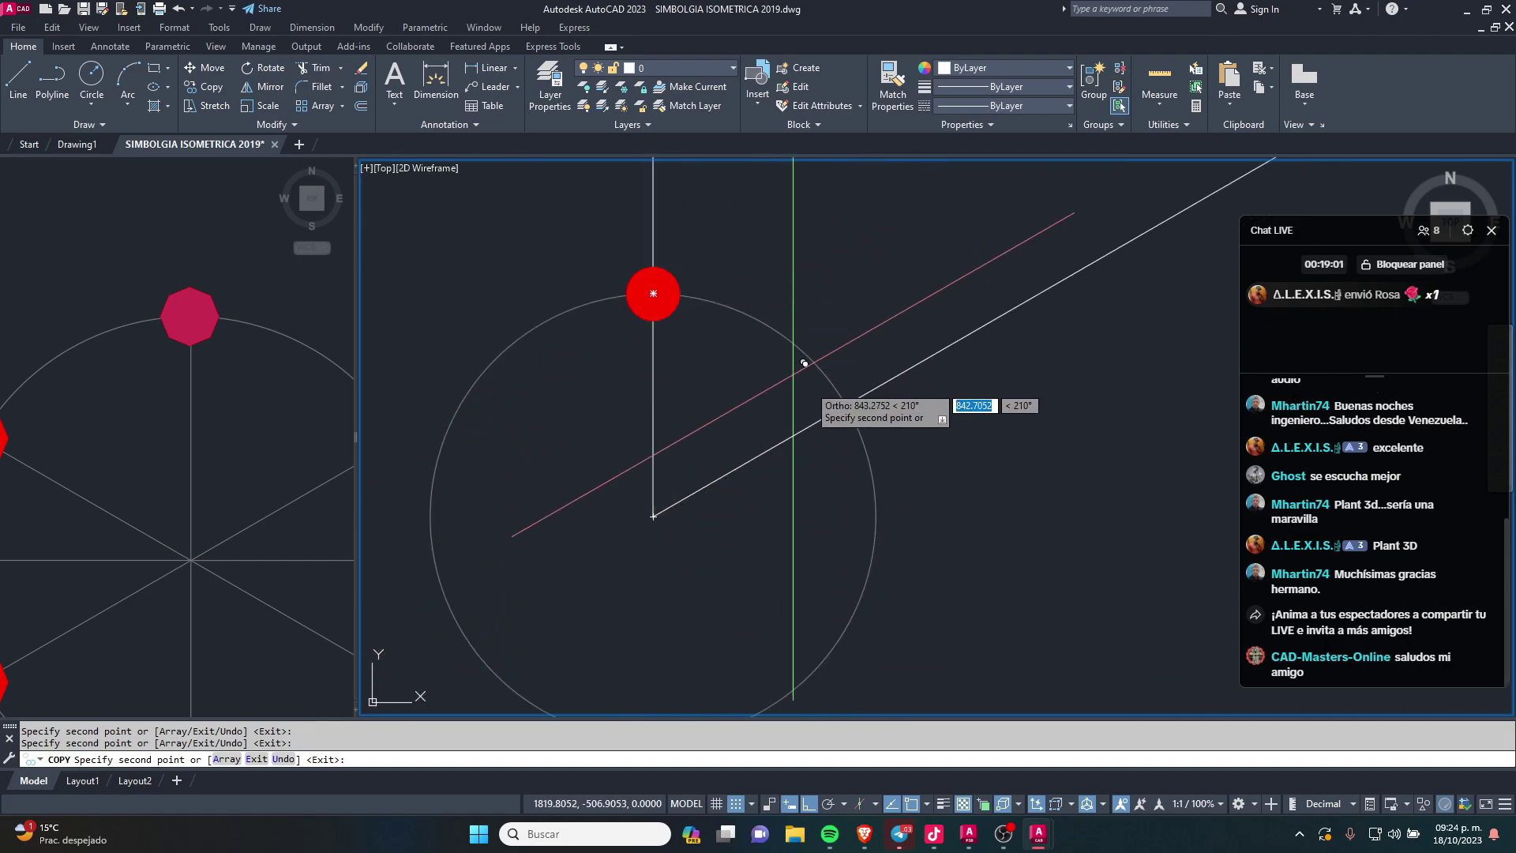
{"action": "scroll", "coordinate": [869, 446], "scroll_direction": "down", "scroll_amount": 3}
{"action": "key", "text": "Escape"}
{"action": "scroll", "coordinate": [876, 474], "scroll_direction": "down", "scroll_amount": 3}
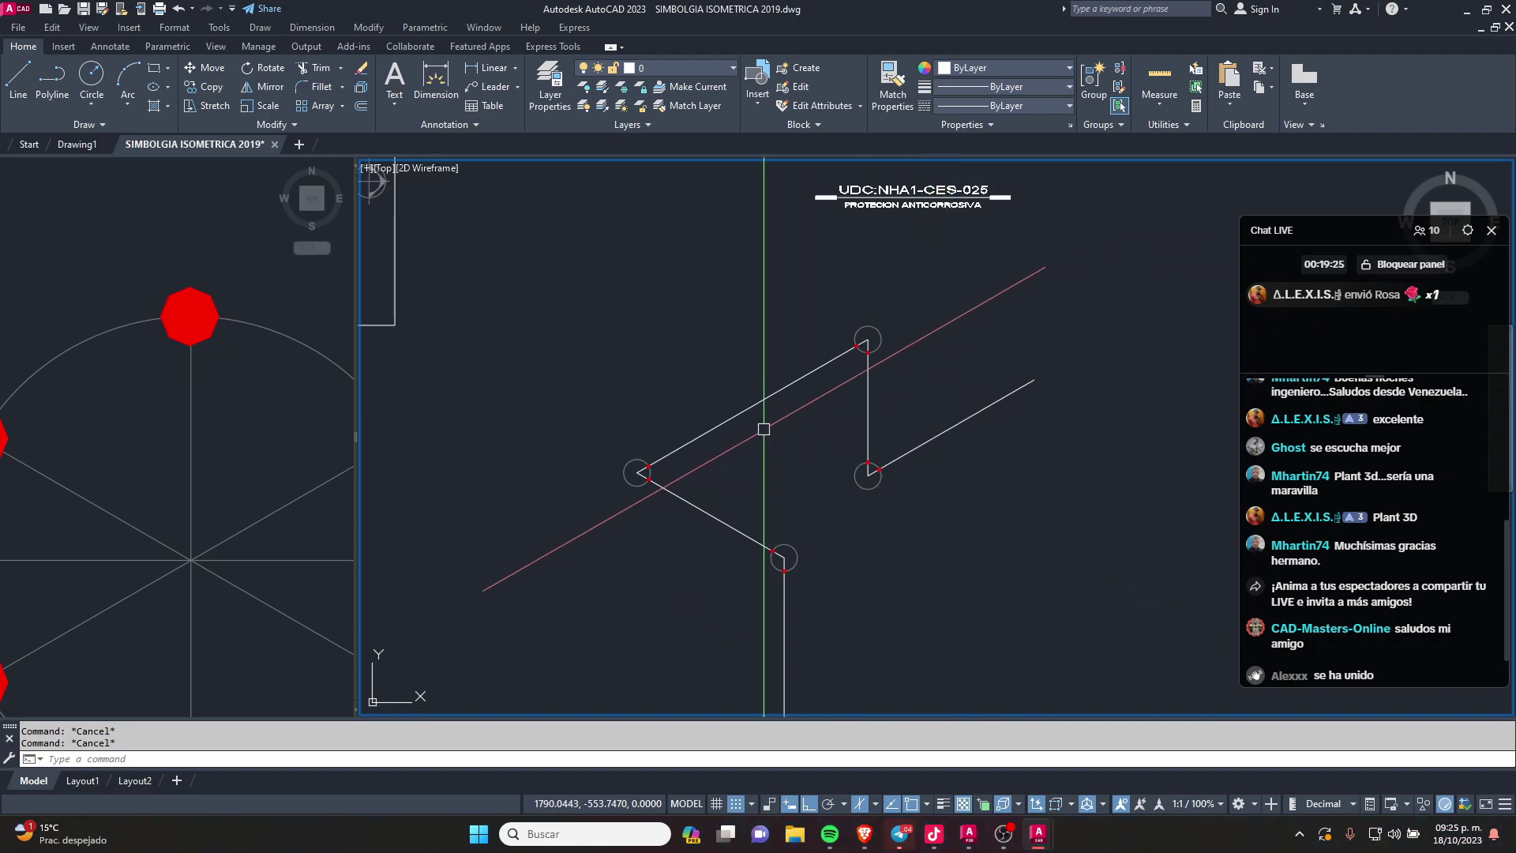
Step: Copy the top elbow circle to a new elbow position on the upper diagonal pipe
{"action": "scroll", "coordinate": [860, 443], "scroll_direction": "down", "scroll_amount": 2}
{"action": "scroll", "coordinate": [954, 388], "scroll_direction": "up", "scroll_amount": 1}
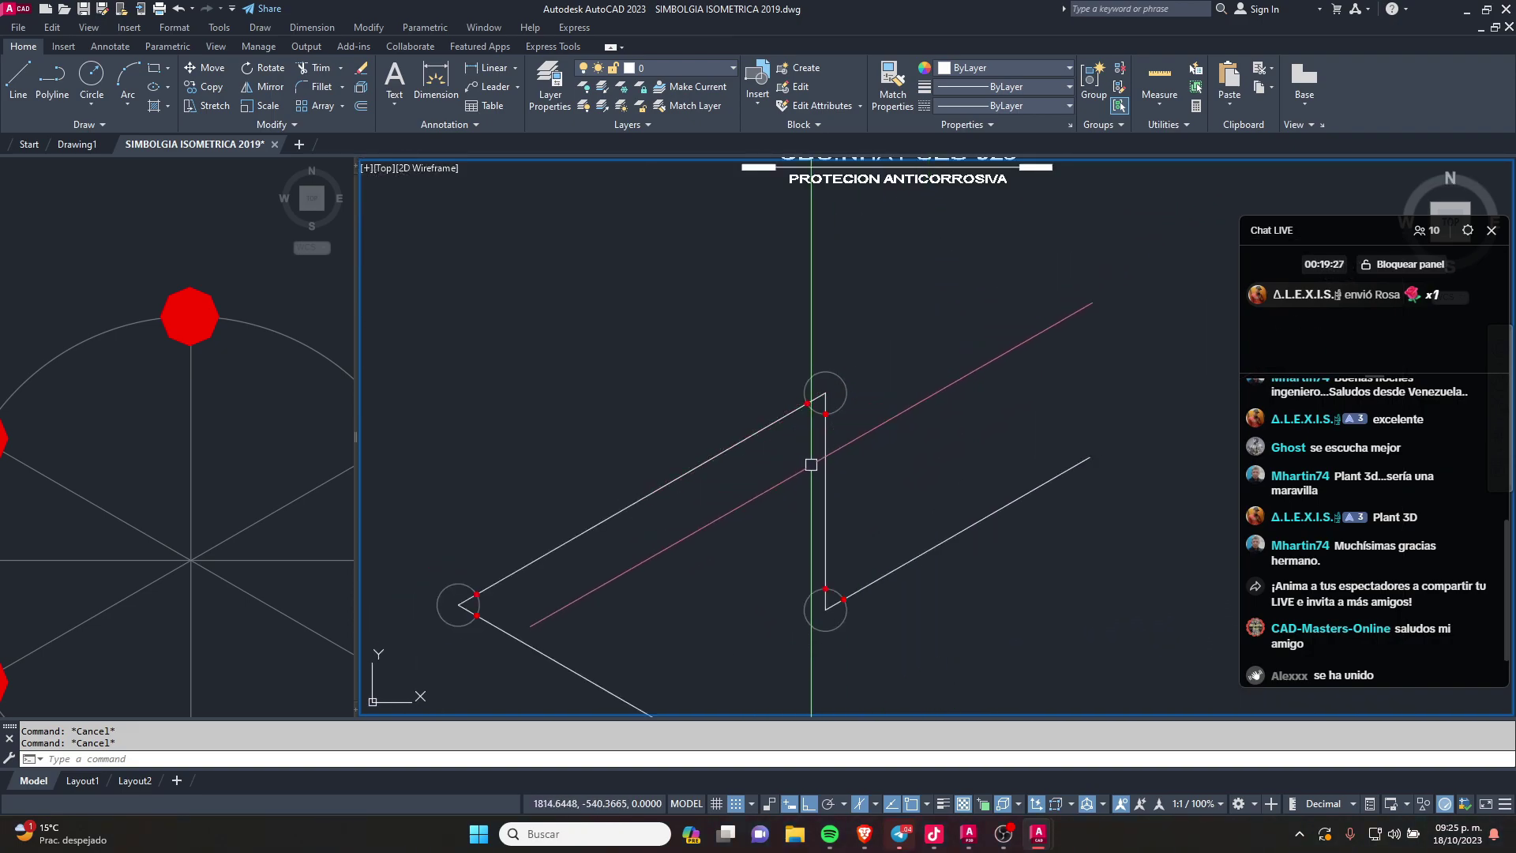
{"action": "scroll", "coordinate": [924, 395], "scroll_direction": "up", "scroll_amount": 1}
{"action": "scroll", "coordinate": [892, 404], "scroll_direction": "up", "scroll_amount": 1}
{"action": "scroll", "coordinate": [853, 414], "scroll_direction": "up", "scroll_amount": 1}
{"action": "scroll", "coordinate": [761, 308], "scroll_direction": "up", "scroll_amount": 2}
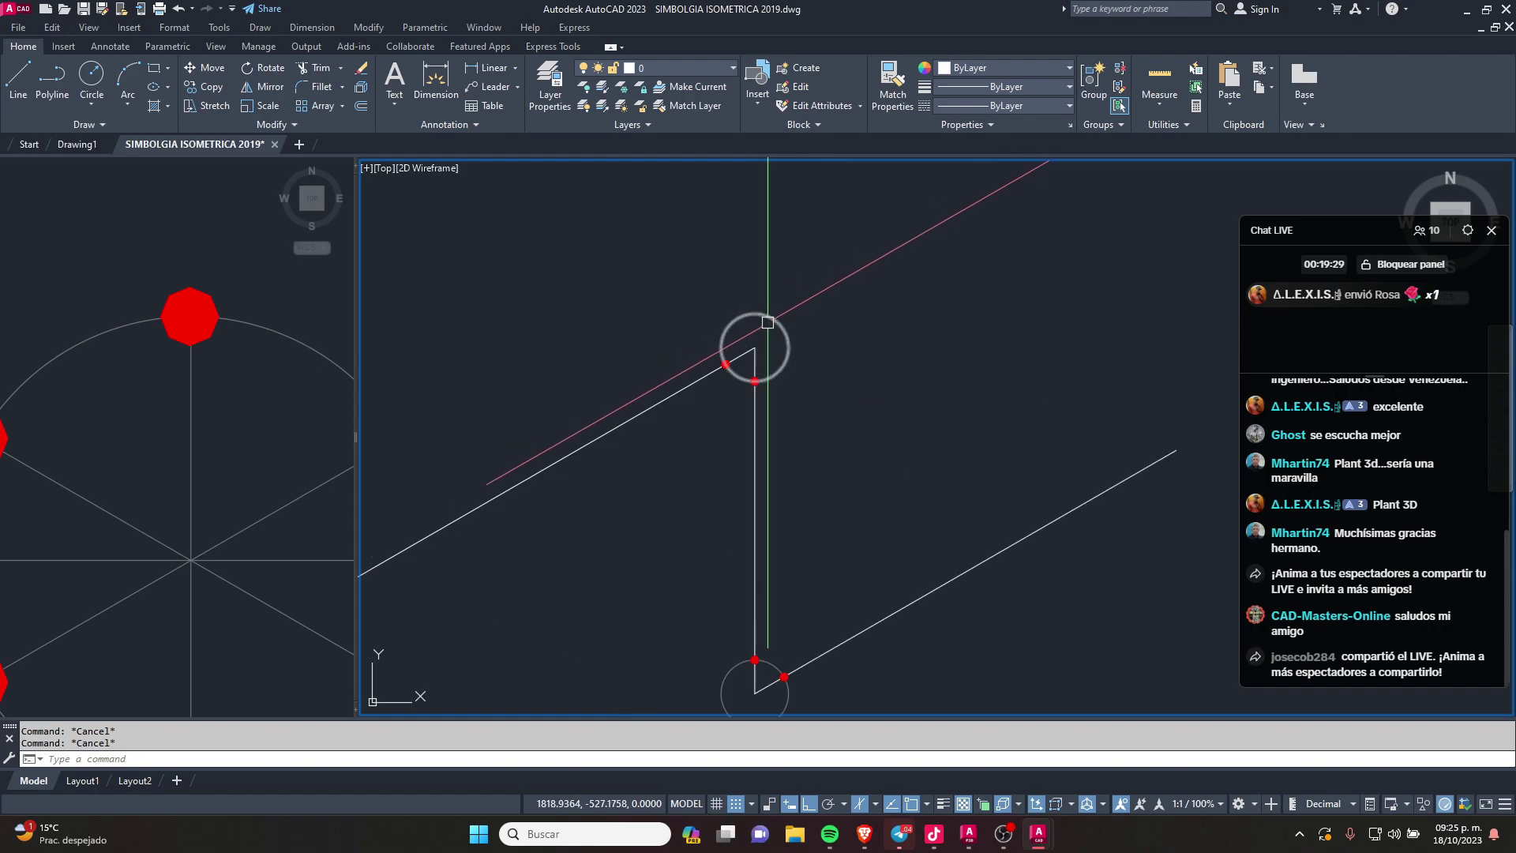
{"action": "left_click", "coordinate": [794, 331]}
{"action": "type", "text": "co"}
{"action": "key", "text": "Return"}
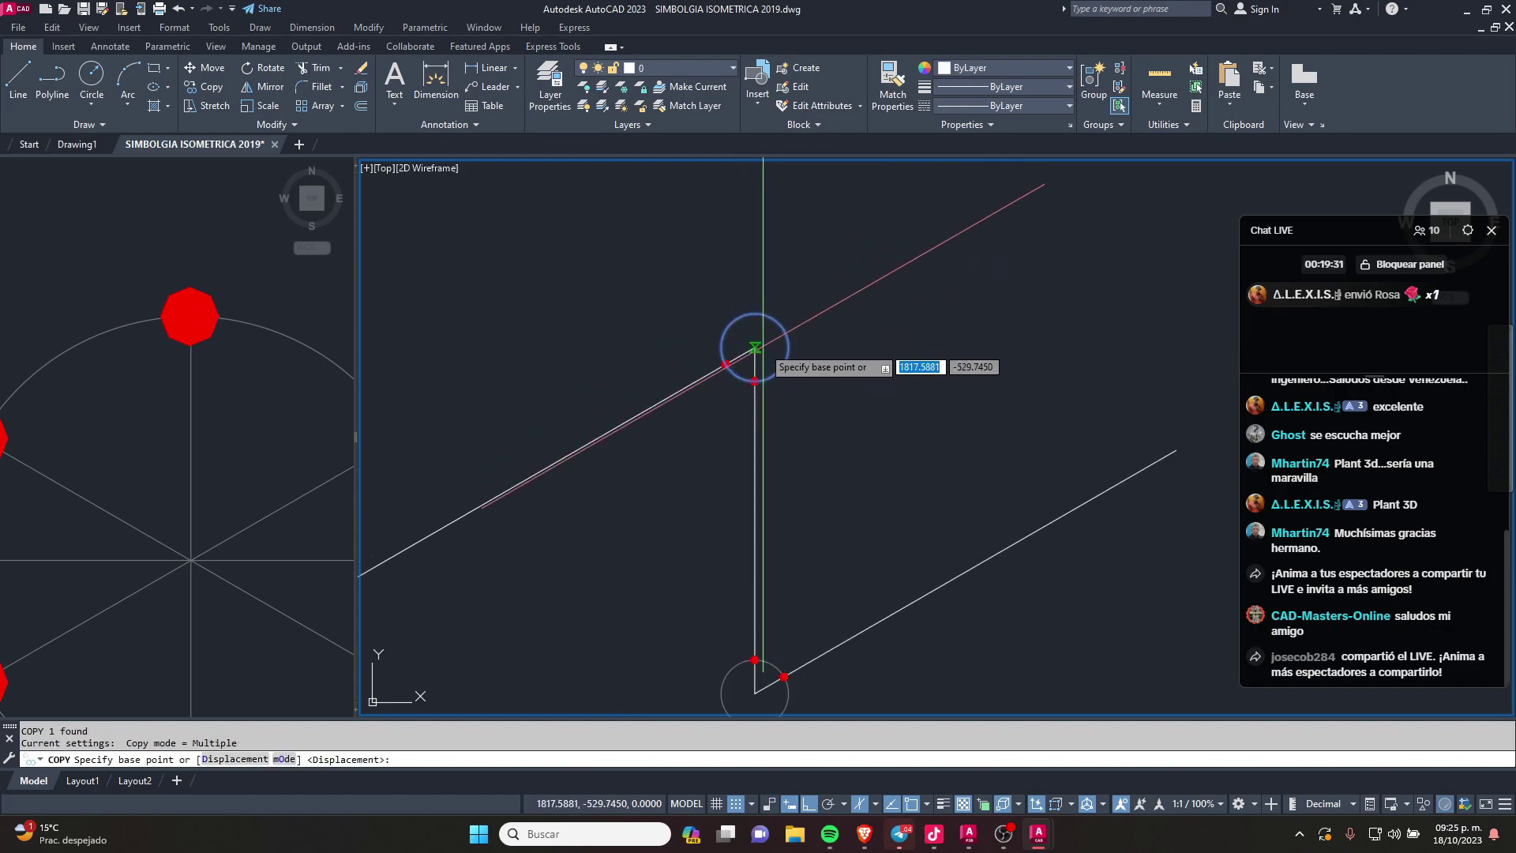
{"action": "left_click", "coordinate": [756, 312]}
{"action": "scroll", "coordinate": [789, 363], "scroll_direction": "down", "scroll_amount": 4}
{"action": "scroll", "coordinate": [818, 368], "scroll_direction": "up", "scroll_amount": 4}
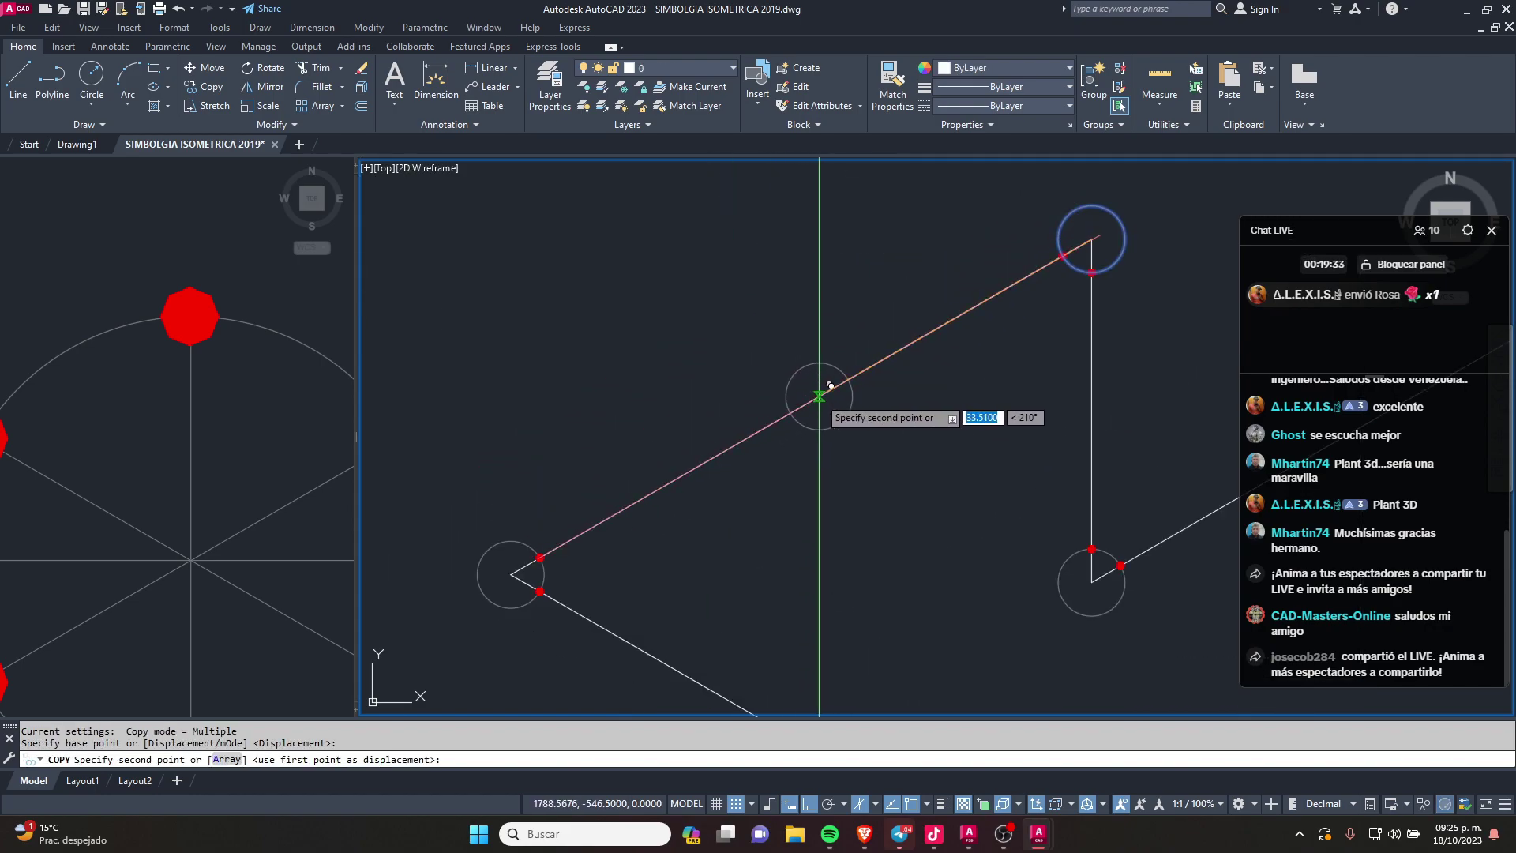
{"action": "key", "text": "Return"}
{"action": "middle_click_drag", "start_coordinate": [818, 368], "coordinate": [795, 414]}
{"action": "key", "text": "Escape"}
Step: Draw a vertical branch line from the new elbow circle
{"action": "type", "text": "l"}
{"action": "key", "text": "Return"}
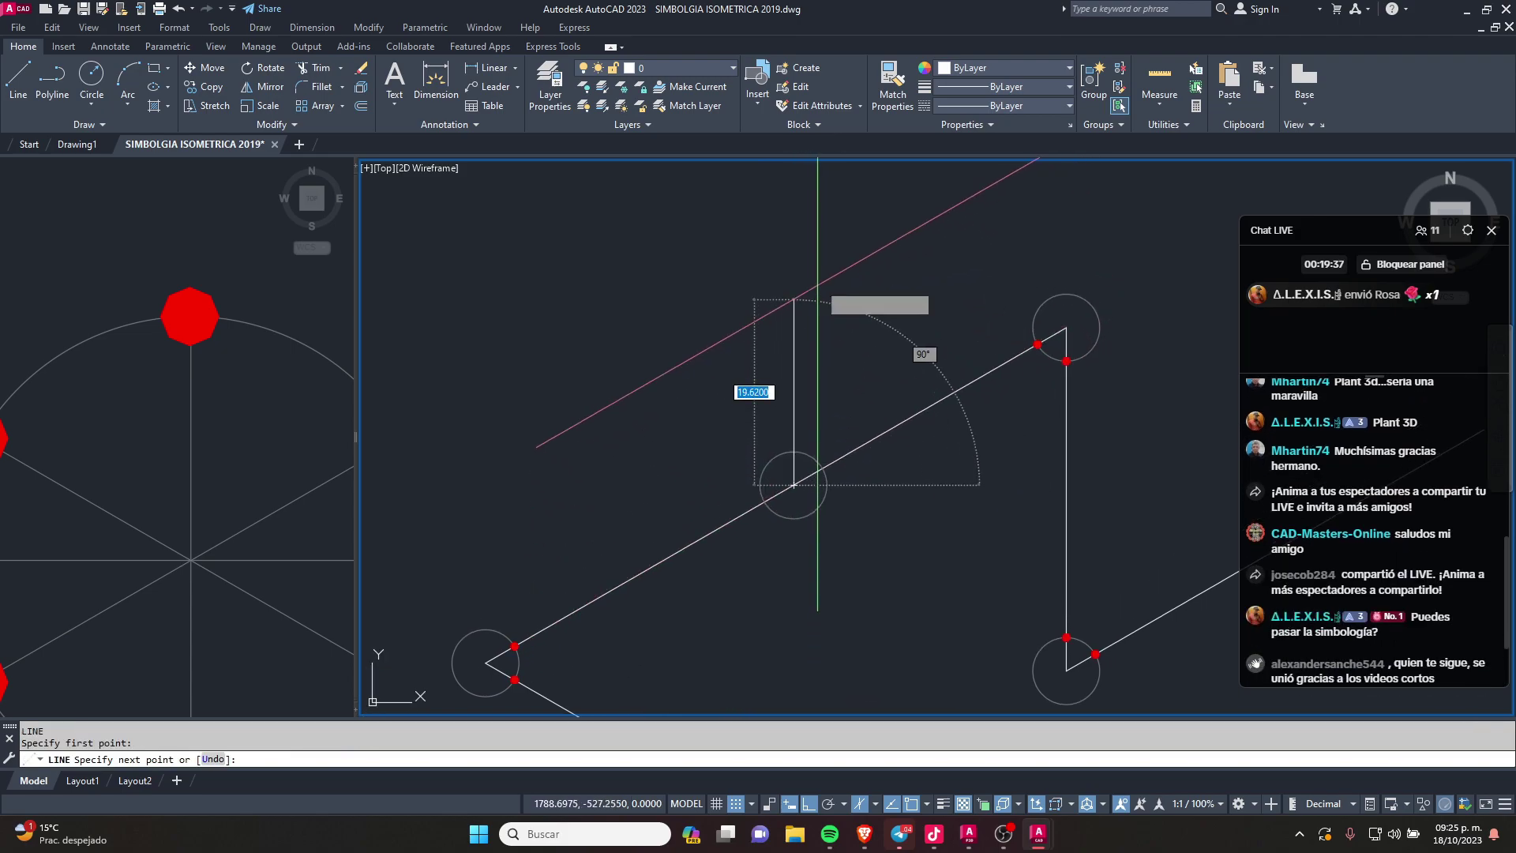
{"action": "left_click", "coordinate": [794, 357]}
{"action": "scroll", "coordinate": [807, 471], "scroll_direction": "up", "scroll_amount": 5}
{"action": "key", "text": "Escape"}
{"action": "scroll", "coordinate": [807, 471], "scroll_direction": "down", "scroll_amount": 5}
{"action": "scroll", "coordinate": [853, 419], "scroll_direction": "up", "scroll_amount": 5}
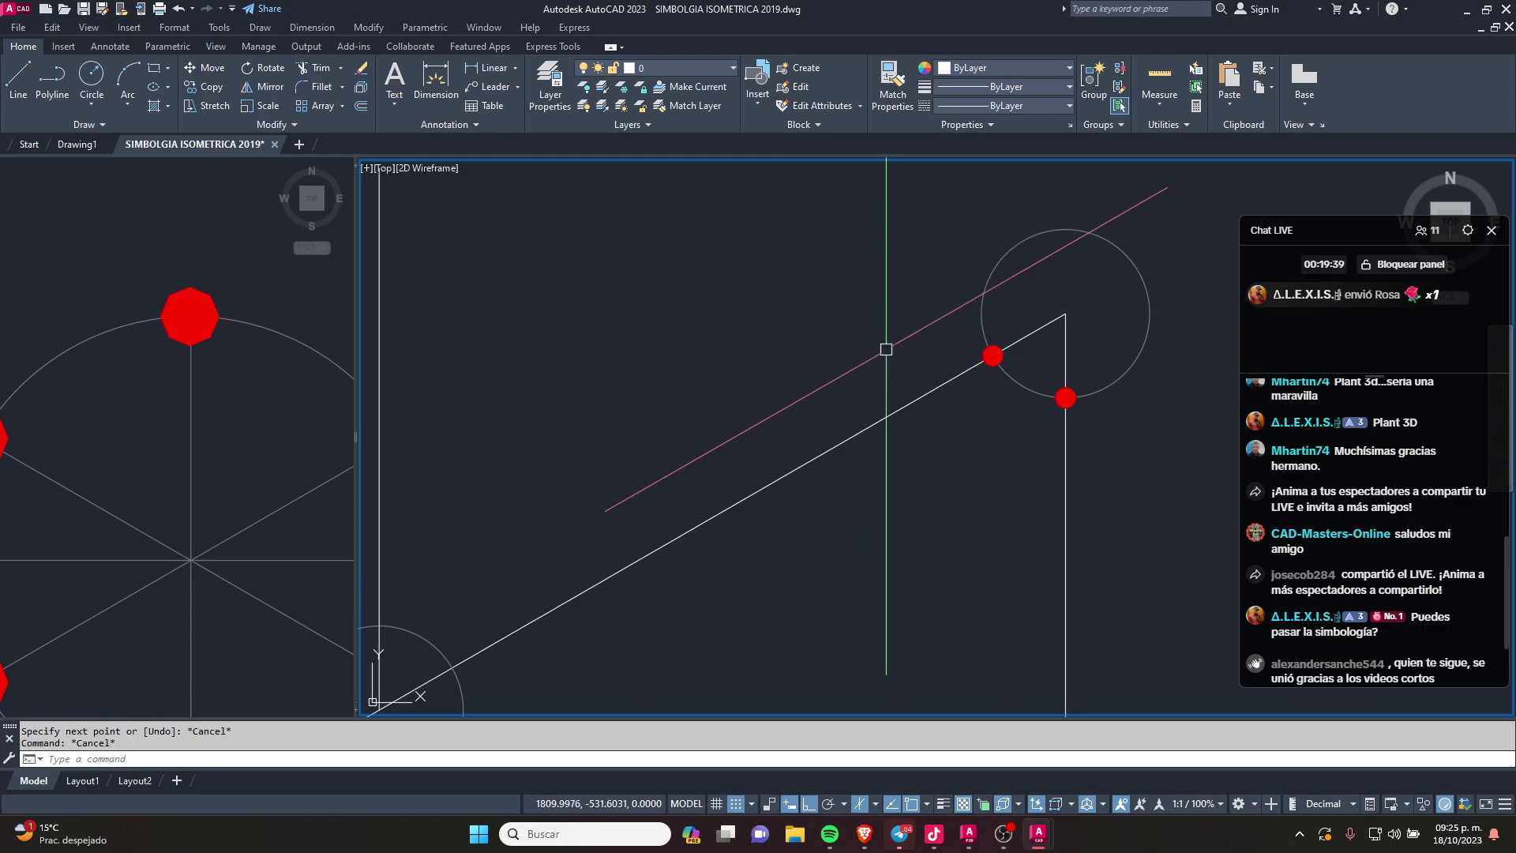
Step: Copy the elbow circle with its branch line to two spots on the diagonal pipe
{"action": "left_click", "coordinate": [908, 322]}
{"action": "left_click", "coordinate": [993, 349]}
{"action": "type", "text": "co"}
{"action": "key", "text": "Return"}
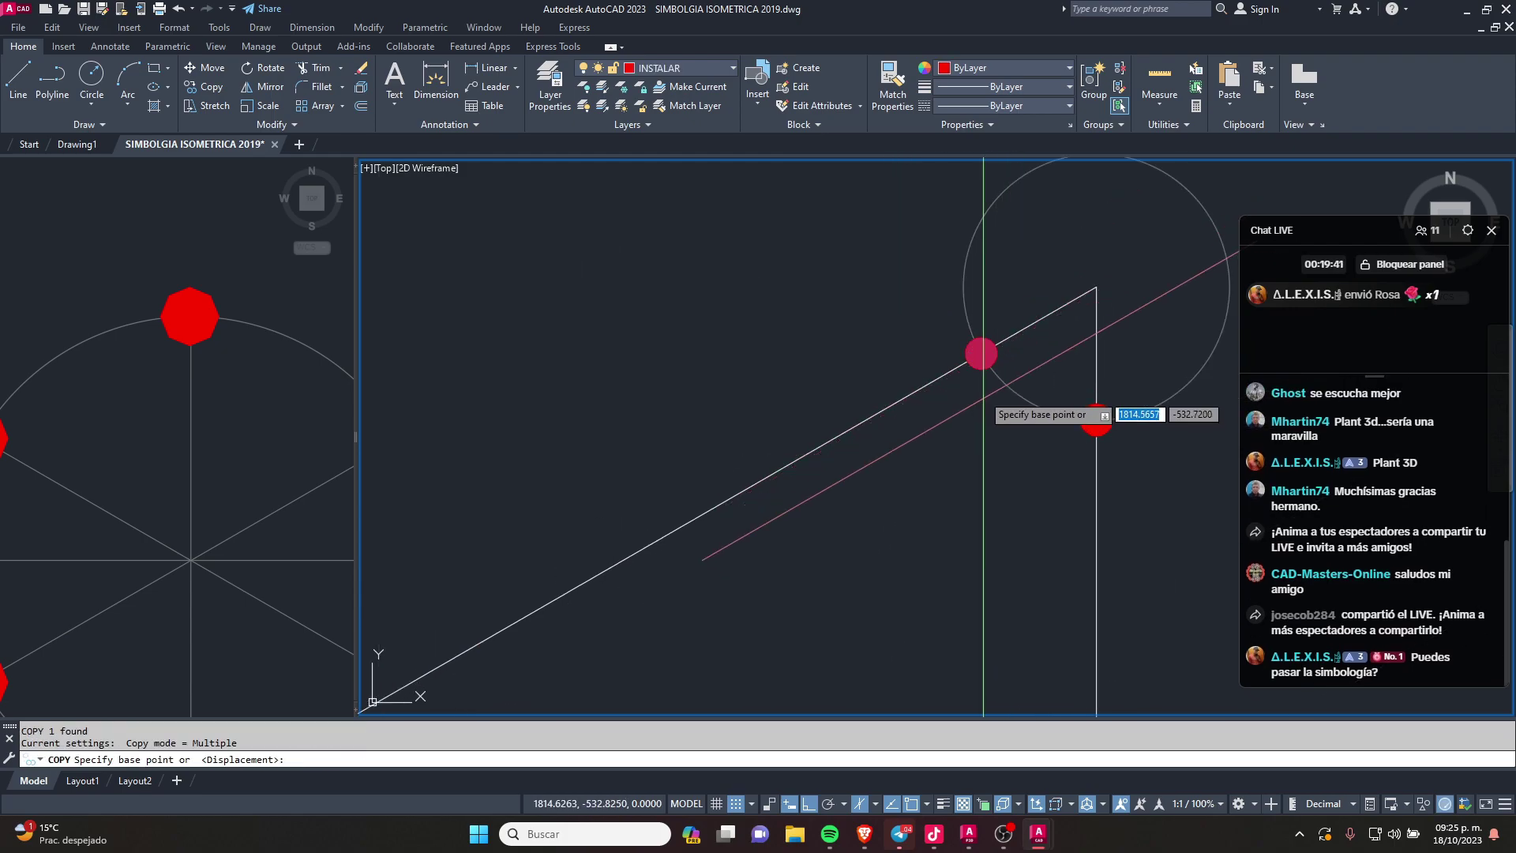
{"action": "left_click", "coordinate": [982, 350]}
{"action": "scroll", "coordinate": [982, 350], "scroll_direction": "down", "scroll_amount": 4}
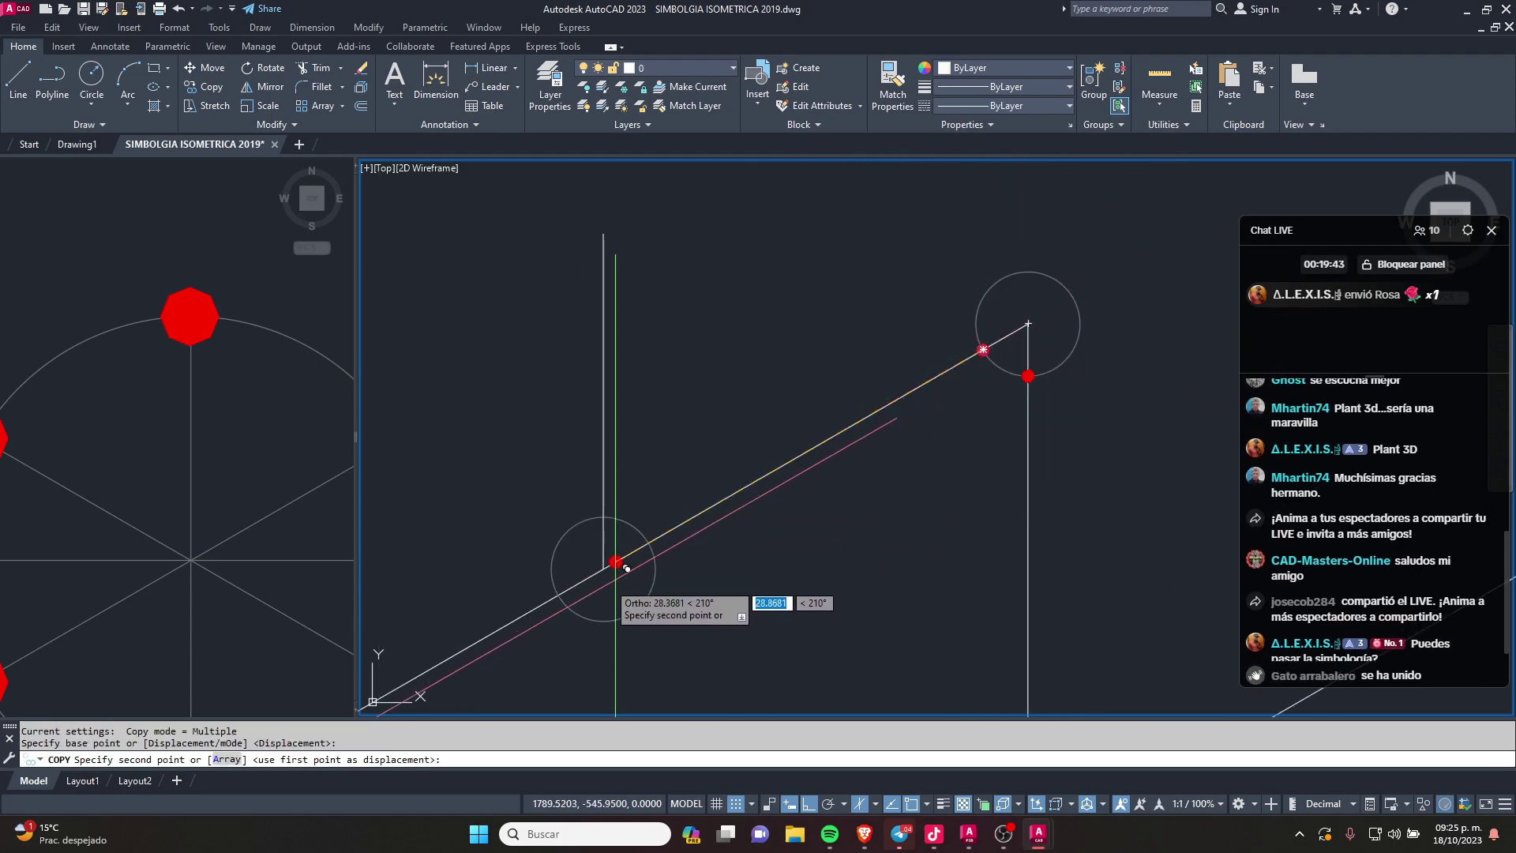
{"action": "left_click", "coordinate": [559, 595]}
{"action": "left_click", "coordinate": [613, 522]}
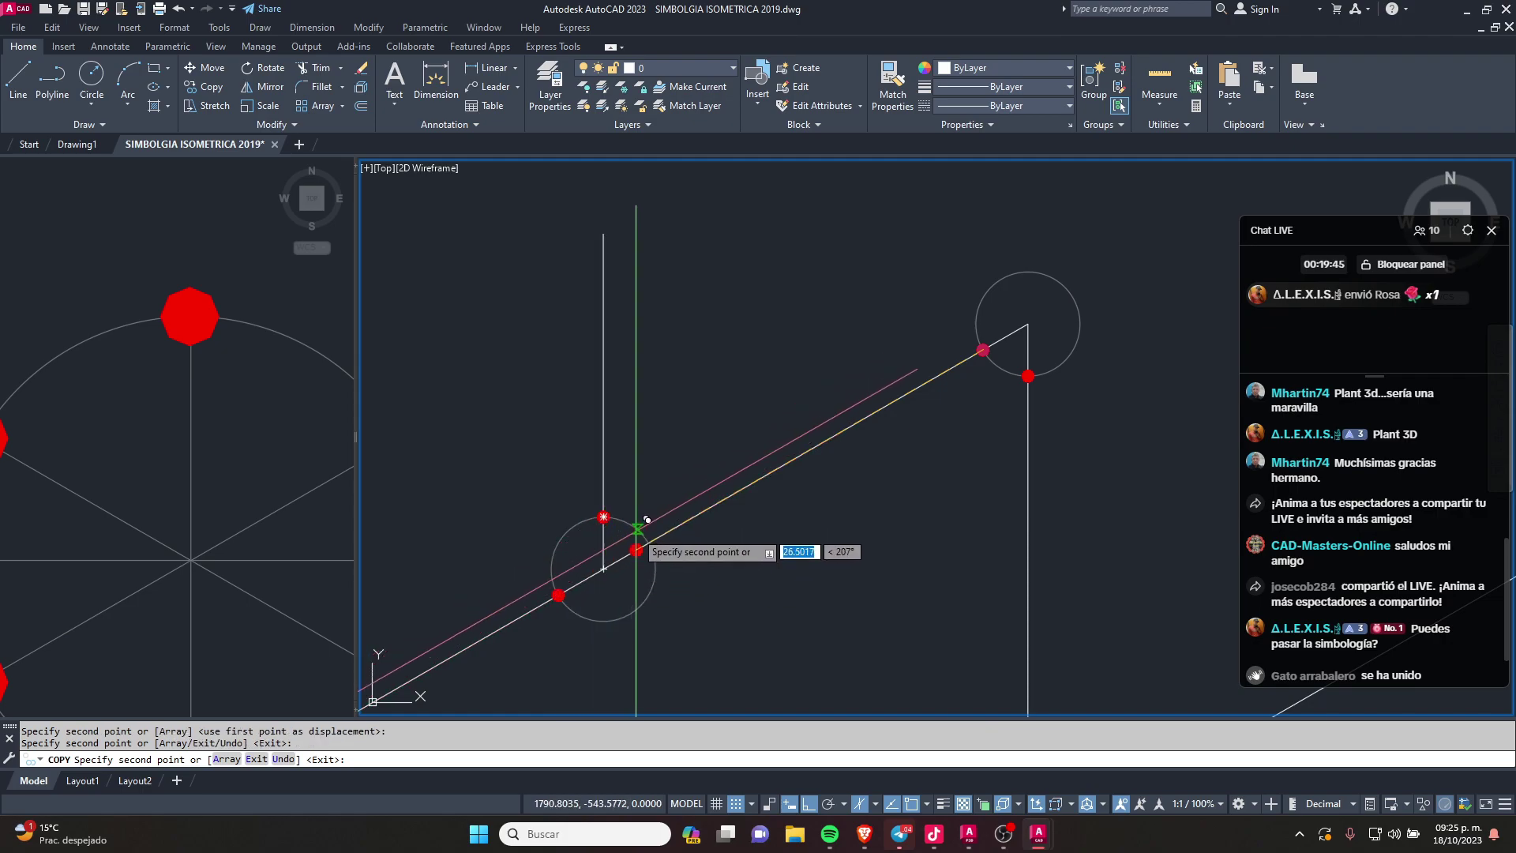
{"action": "key", "text": "Escape"}
{"action": "scroll", "coordinate": [646, 539], "scroll_direction": "up", "scroll_amount": 2}
{"action": "scroll", "coordinate": [711, 553], "scroll_direction": "up", "scroll_amount": 2}
Step: Begin moving a weld dot, then cancel and leave it in place
{"action": "left_click", "coordinate": [644, 423]}
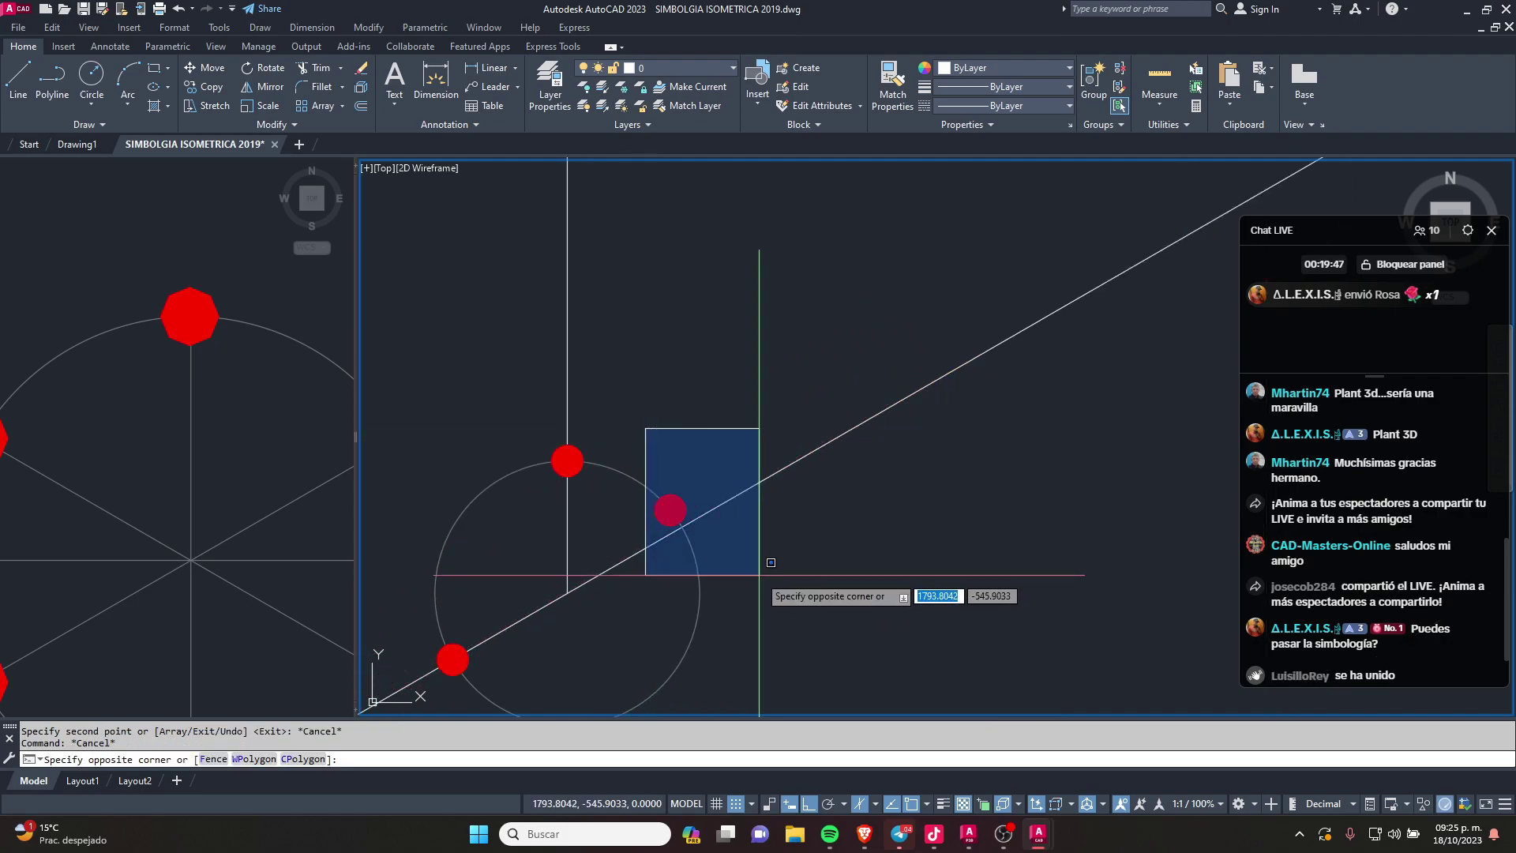
{"action": "left_click", "coordinate": [749, 563]}
{"action": "scroll", "coordinate": [748, 563], "scroll_direction": "up", "scroll_amount": 3}
{"action": "key", "text": "m"}
{"action": "key", "text": "Return"}
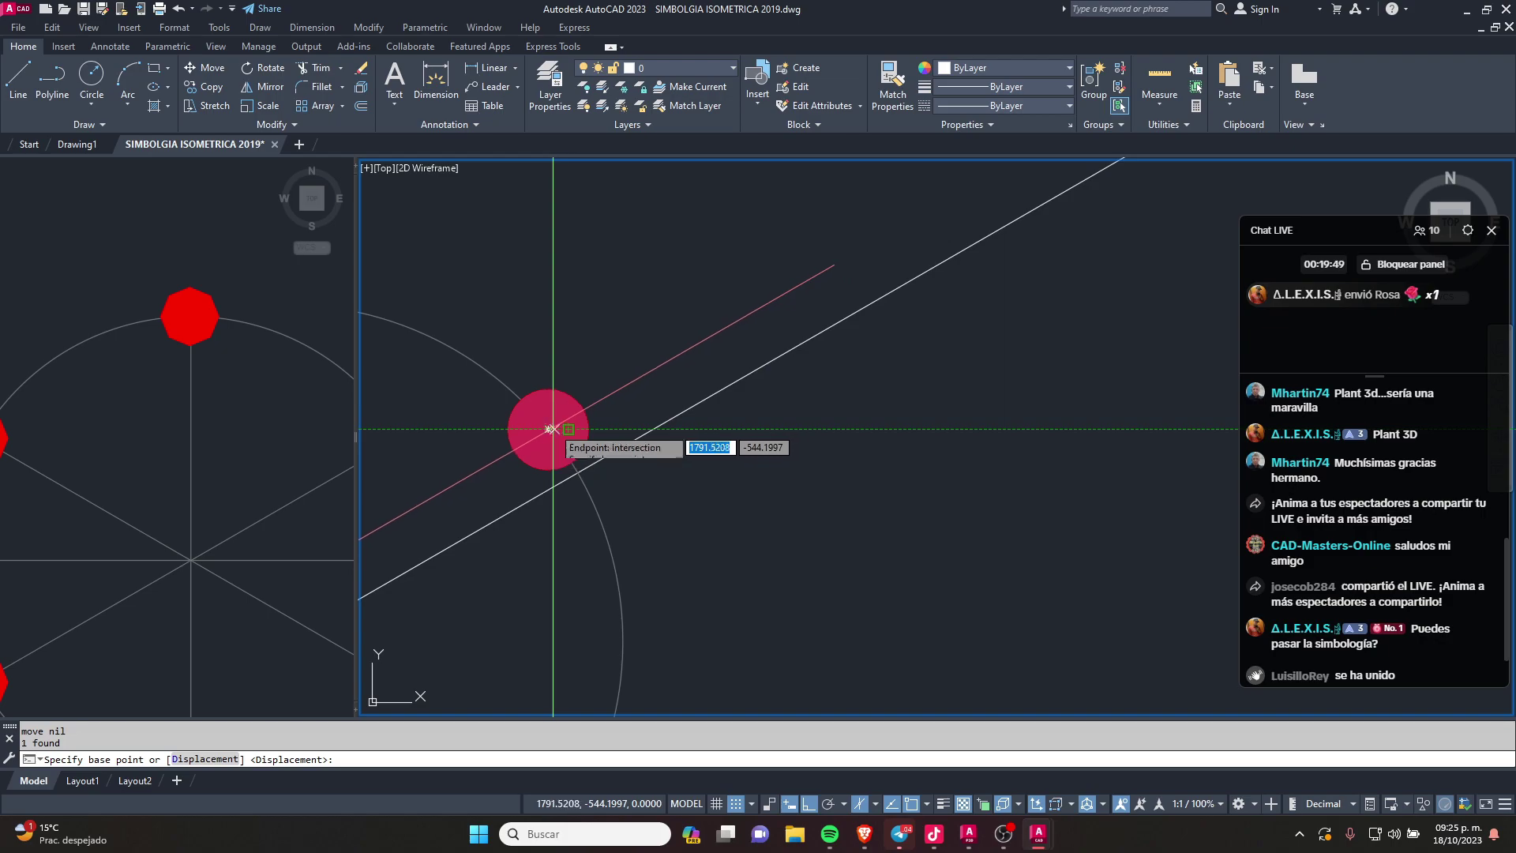
{"action": "left_click", "coordinate": [548, 431]}
{"action": "key", "text": "Escape"}
{"action": "scroll", "coordinate": [703, 442], "scroll_direction": "down", "scroll_amount": 3}
{"action": "key", "text": "Escape"}
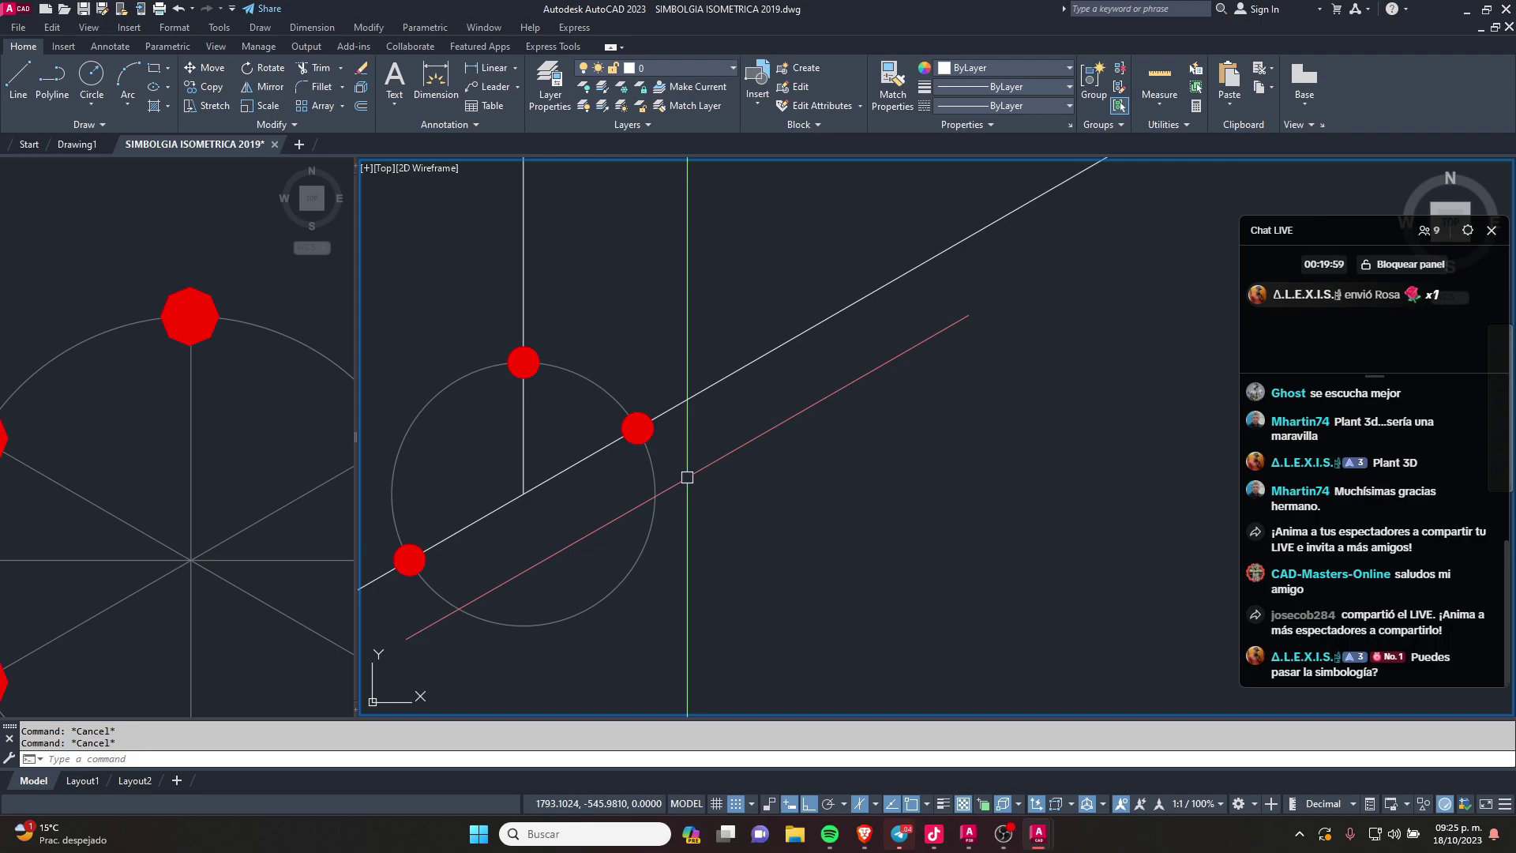
{"action": "scroll", "coordinate": [688, 477], "scroll_direction": "down", "scroll_amount": 2}
{"action": "scroll", "coordinate": [869, 316], "scroll_direction": "down", "scroll_amount": 2}
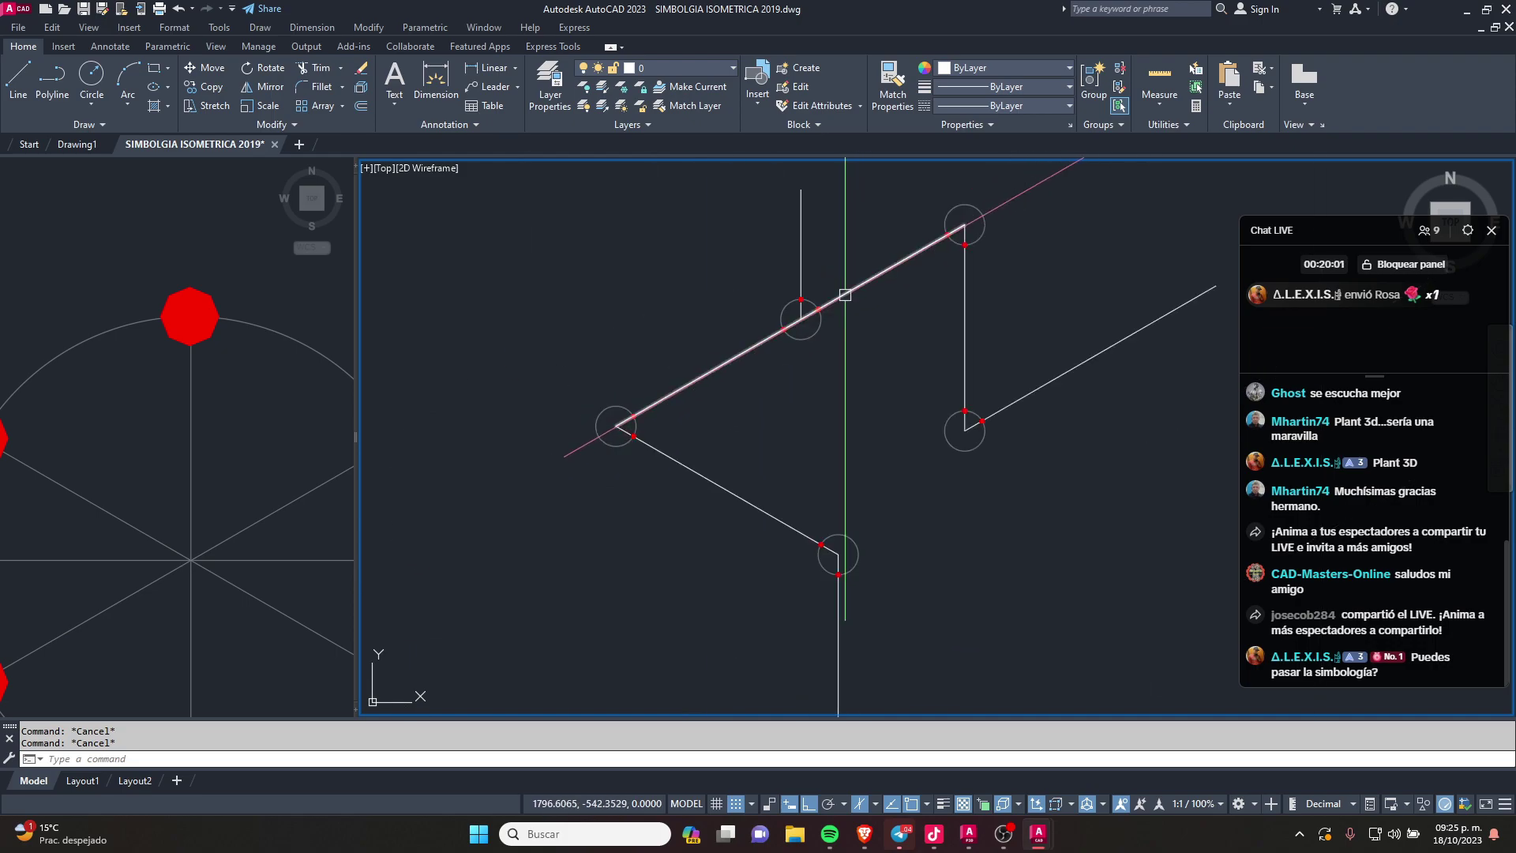
{"action": "scroll", "coordinate": [875, 338], "scroll_direction": "down", "scroll_amount": 3}
{"action": "middle_click_drag", "start_coordinate": [875, 337], "coordinate": [872, 339]}
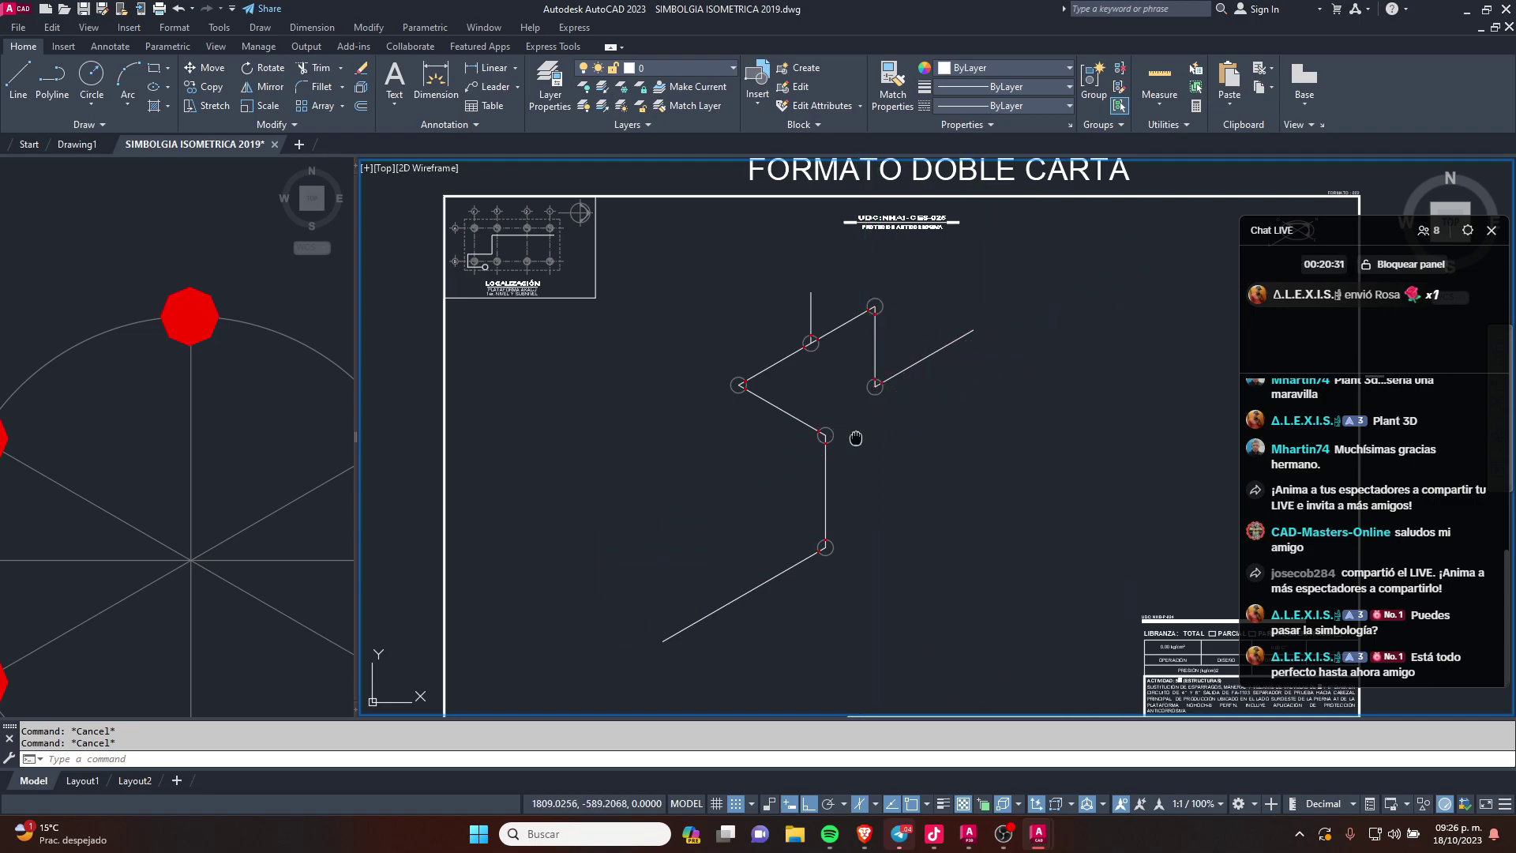
{"action": "middle_click_drag", "start_coordinate": [857, 434], "coordinate": [923, 355]}
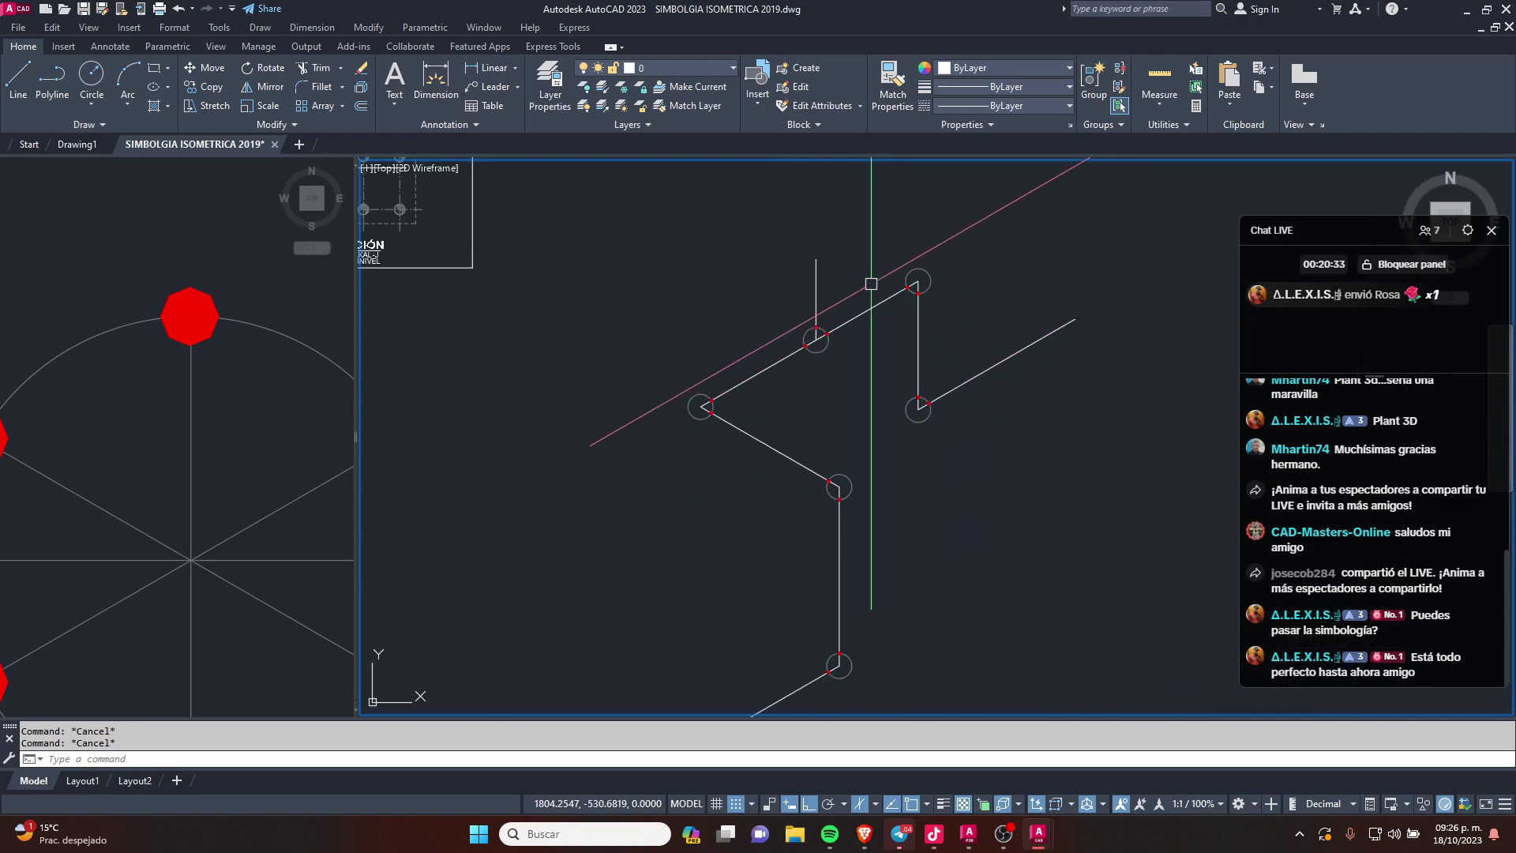
{"action": "scroll", "coordinate": [853, 332], "scroll_direction": "down", "scroll_amount": 1}
{"action": "scroll", "coordinate": [790, 395], "scroll_direction": "down", "scroll_amount": 1}
Step: Copy the pressure-regulating valve symbol from the library onto the diagonal pipe
{"action": "left_click", "coordinate": [237, 395]}
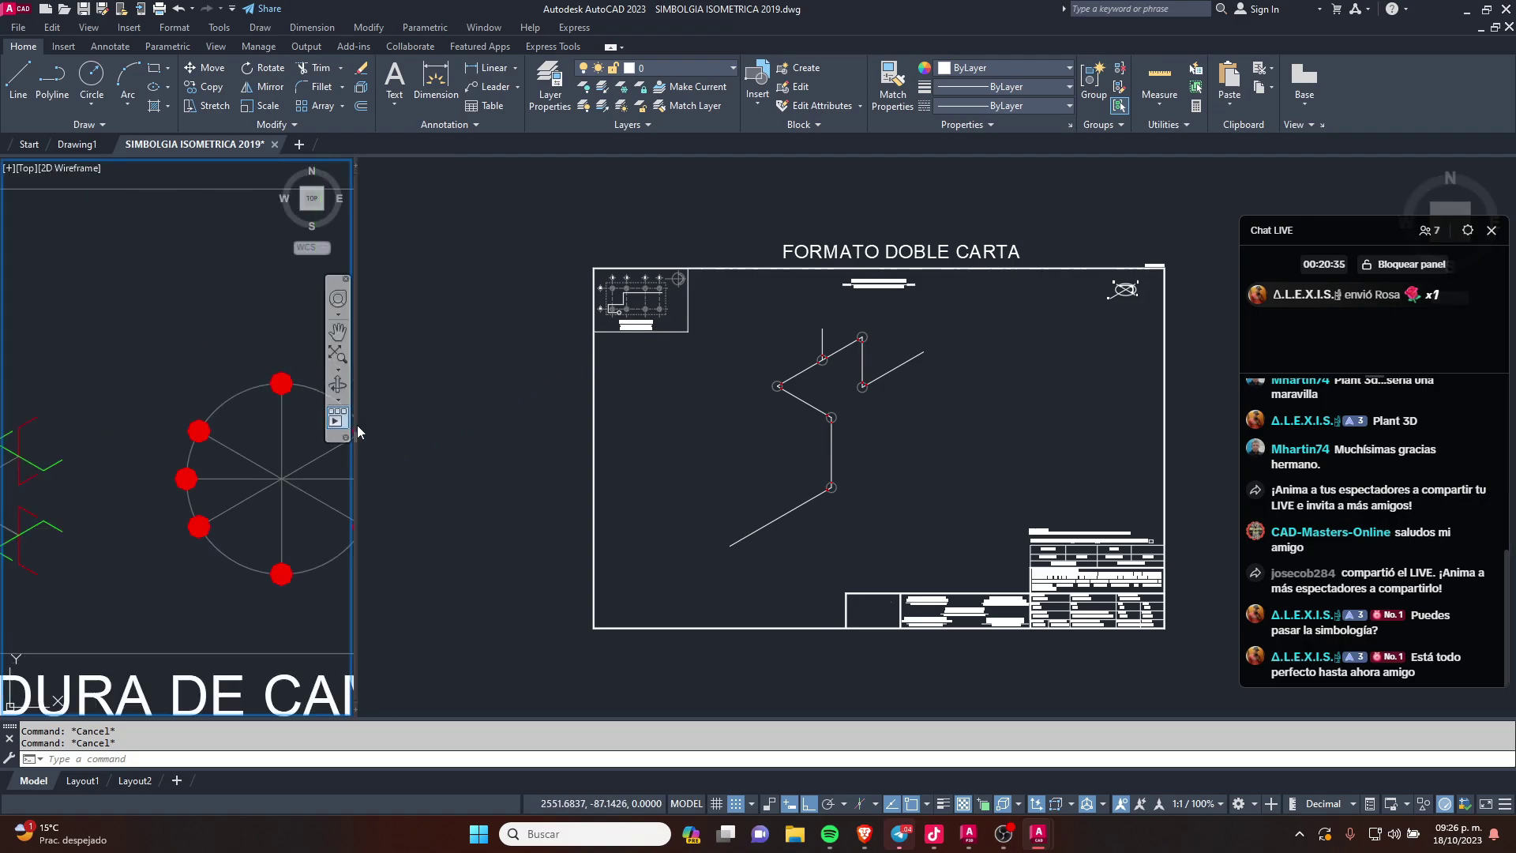
{"action": "scroll", "coordinate": [197, 316], "scroll_direction": "down", "scroll_amount": 5}
{"action": "scroll", "coordinate": [185, 257], "scroll_direction": "down", "scroll_amount": 5}
{"action": "scroll", "coordinate": [185, 258], "scroll_direction": "down", "scroll_amount": 3}
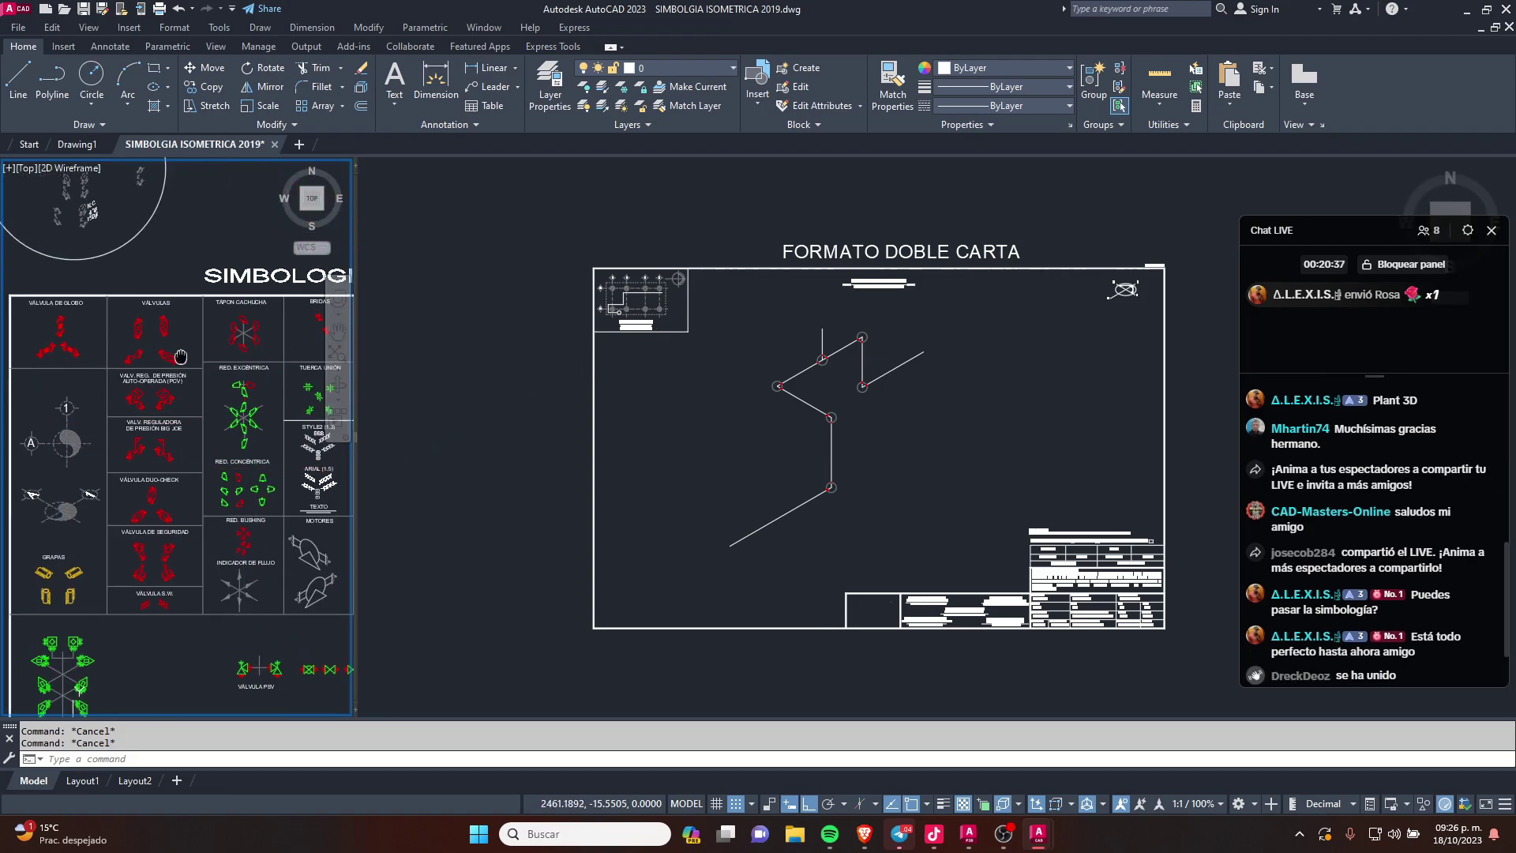
{"action": "scroll", "coordinate": [183, 415], "scroll_direction": "up", "scroll_amount": 8}
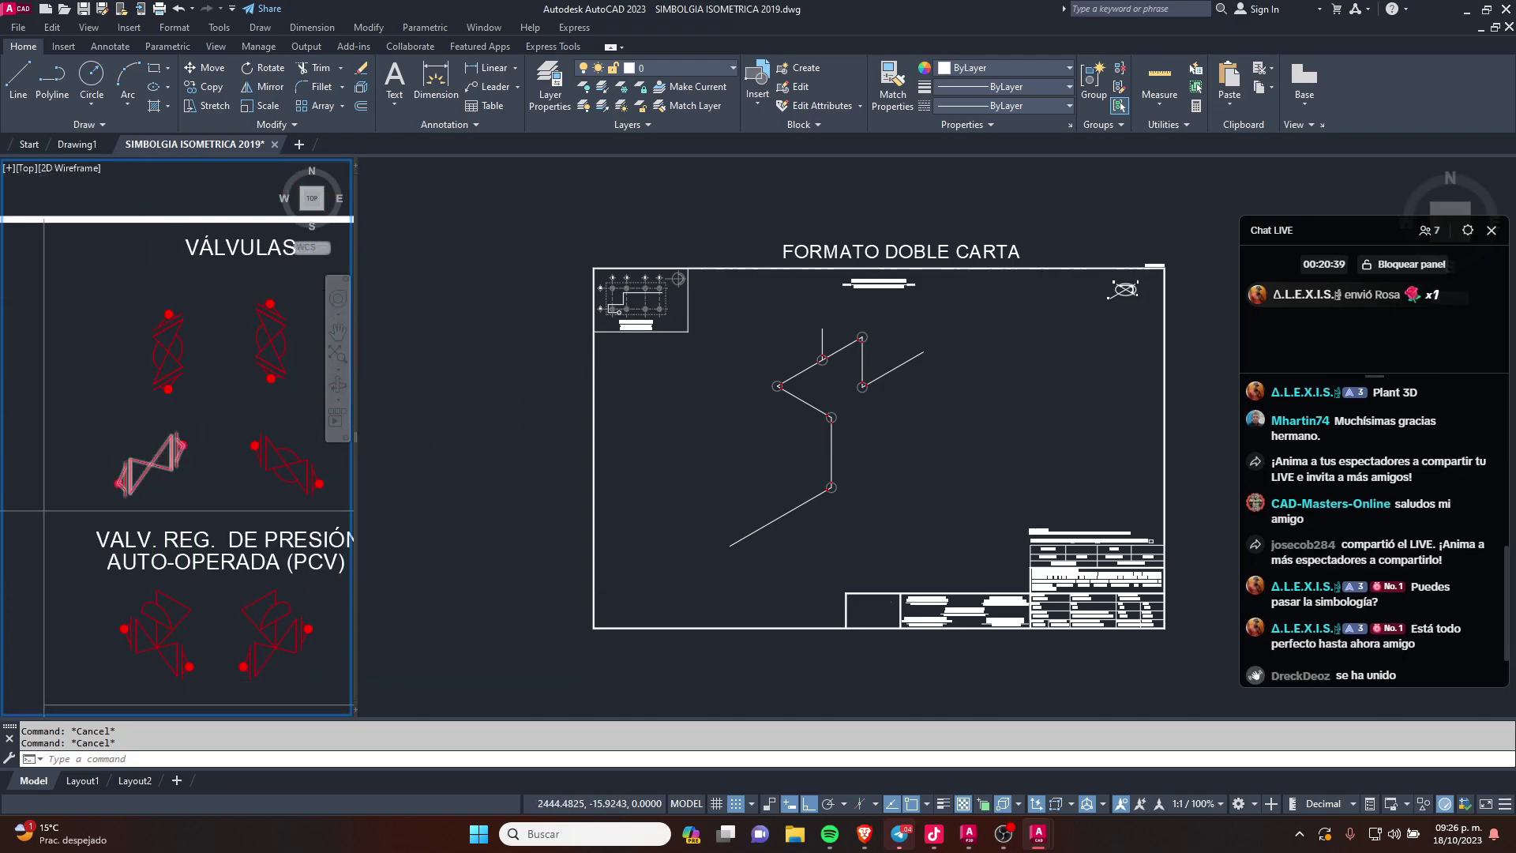
{"action": "scroll", "coordinate": [182, 414], "scroll_direction": "up", "scroll_amount": 2}
{"action": "scroll", "coordinate": [177, 353], "scroll_direction": "down", "scroll_amount": 6}
{"action": "scroll", "coordinate": [176, 352], "scroll_direction": "up", "scroll_amount": 2}
{"action": "scroll", "coordinate": [176, 352], "scroll_direction": "up", "scroll_amount": 2}
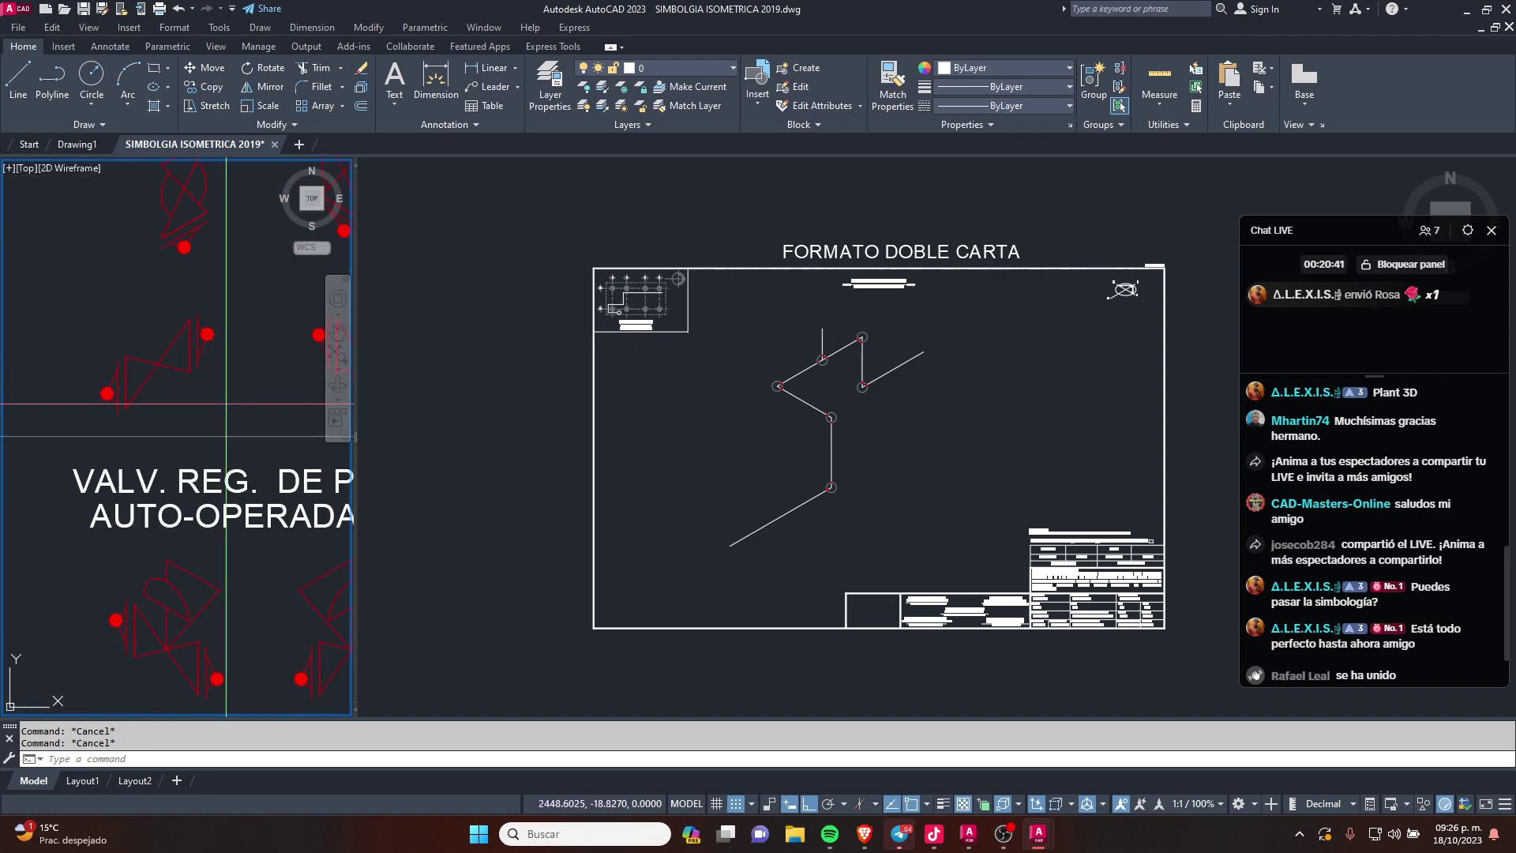
{"action": "left_click_drag", "start_coordinate": [213, 411], "coordinate": [110, 316]}
{"action": "scroll", "coordinate": [155, 359], "scroll_direction": "up", "scroll_amount": 2}
{"action": "type", "text": "c"}
{"action": "key", "text": "Return"}
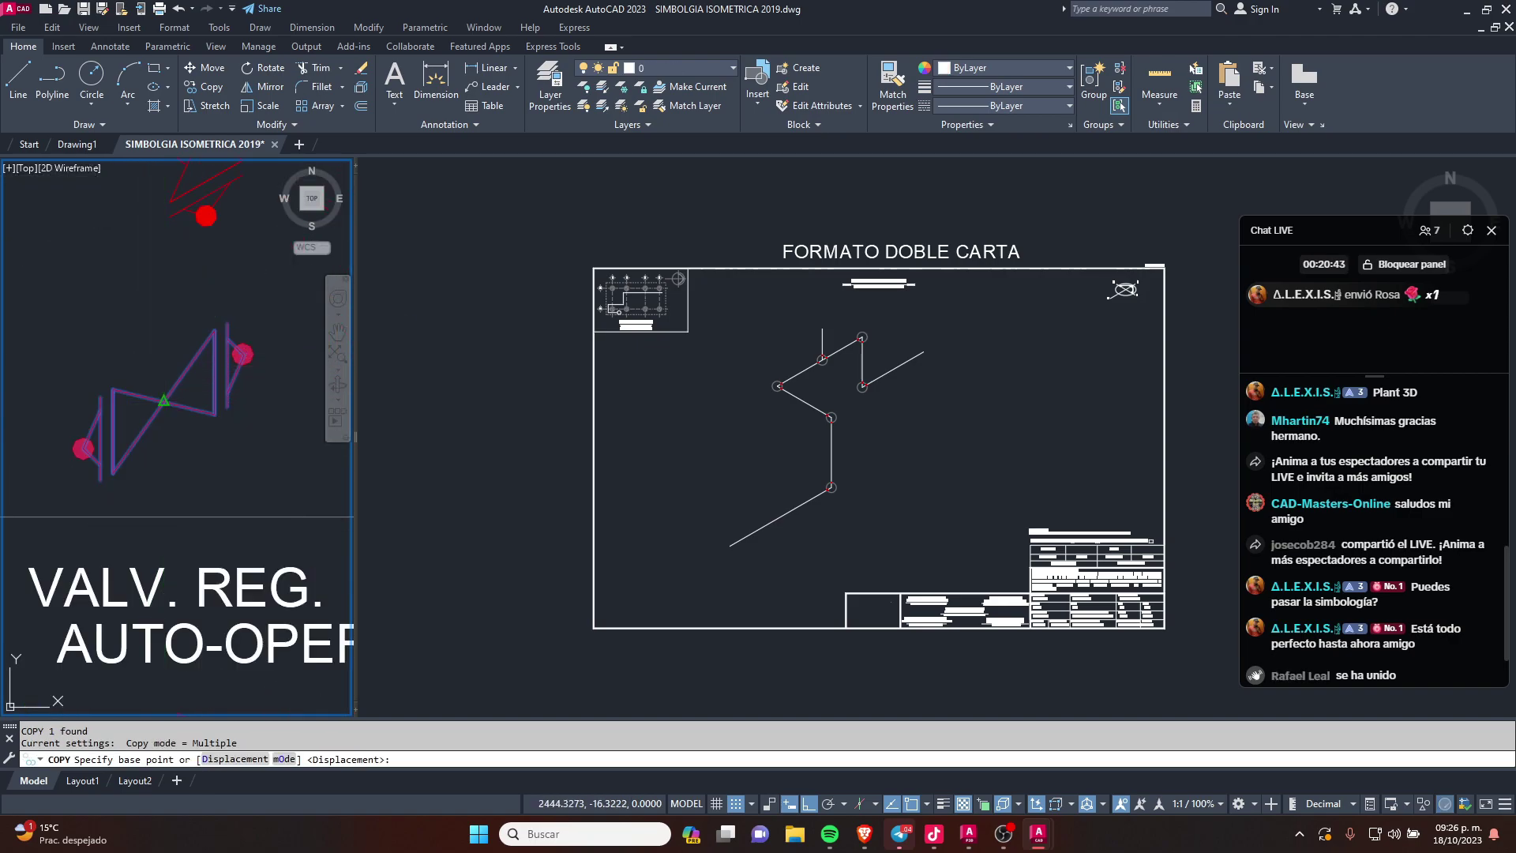
{"action": "left_click", "coordinate": [156, 360]}
{"action": "scroll", "coordinate": [708, 511], "scroll_direction": "up", "scroll_amount": 5}
{"action": "left_click", "coordinate": [616, 434]}
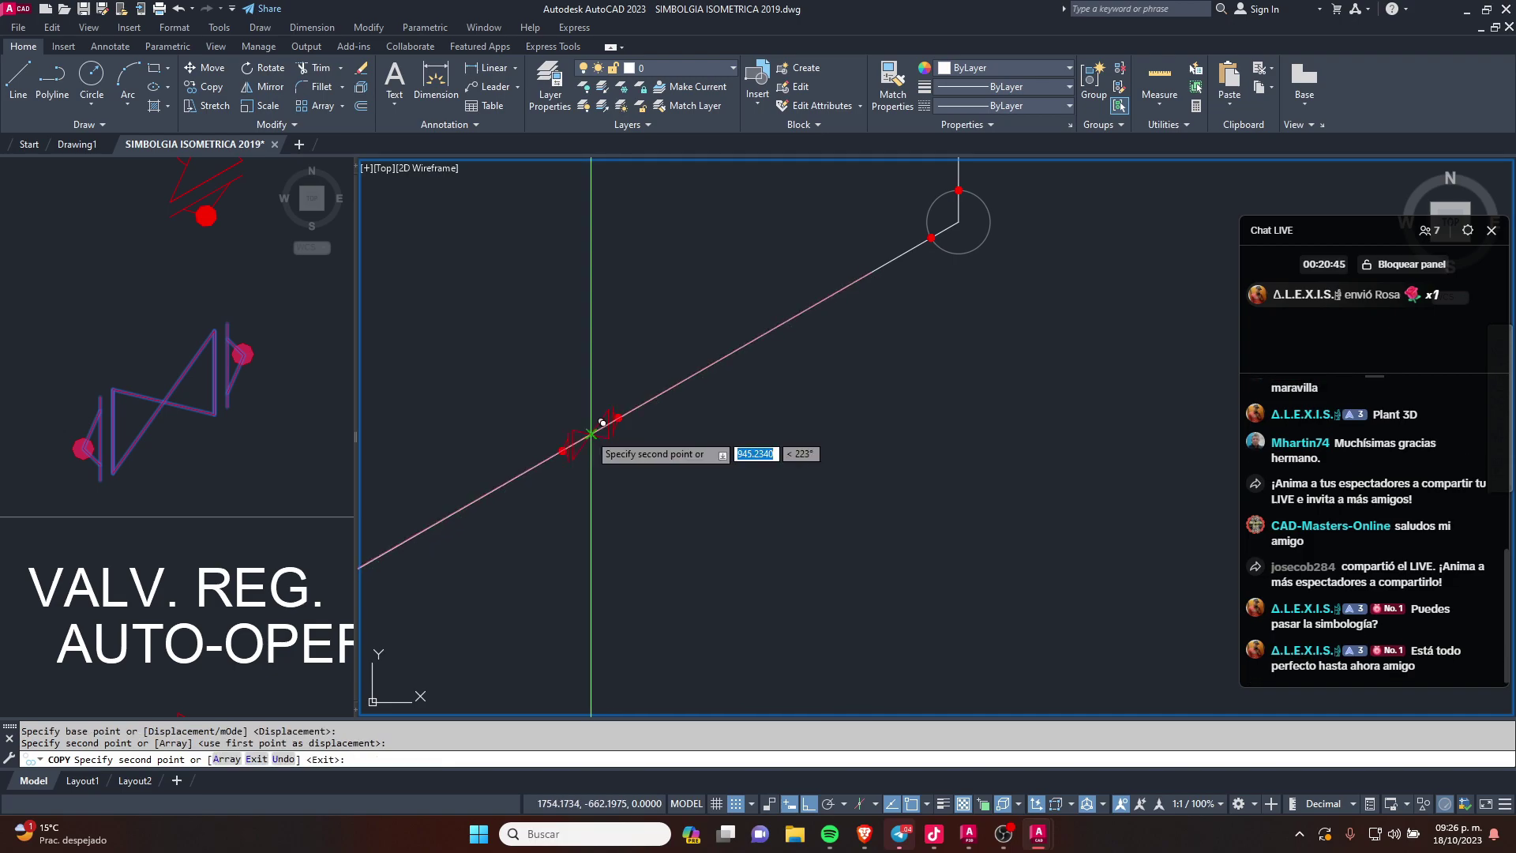
{"action": "key", "text": "Escape"}
Step: Select the valve block on the pipe and show its valve-type list
{"action": "scroll", "coordinate": [612, 435], "scroll_direction": "up", "scroll_amount": 3}
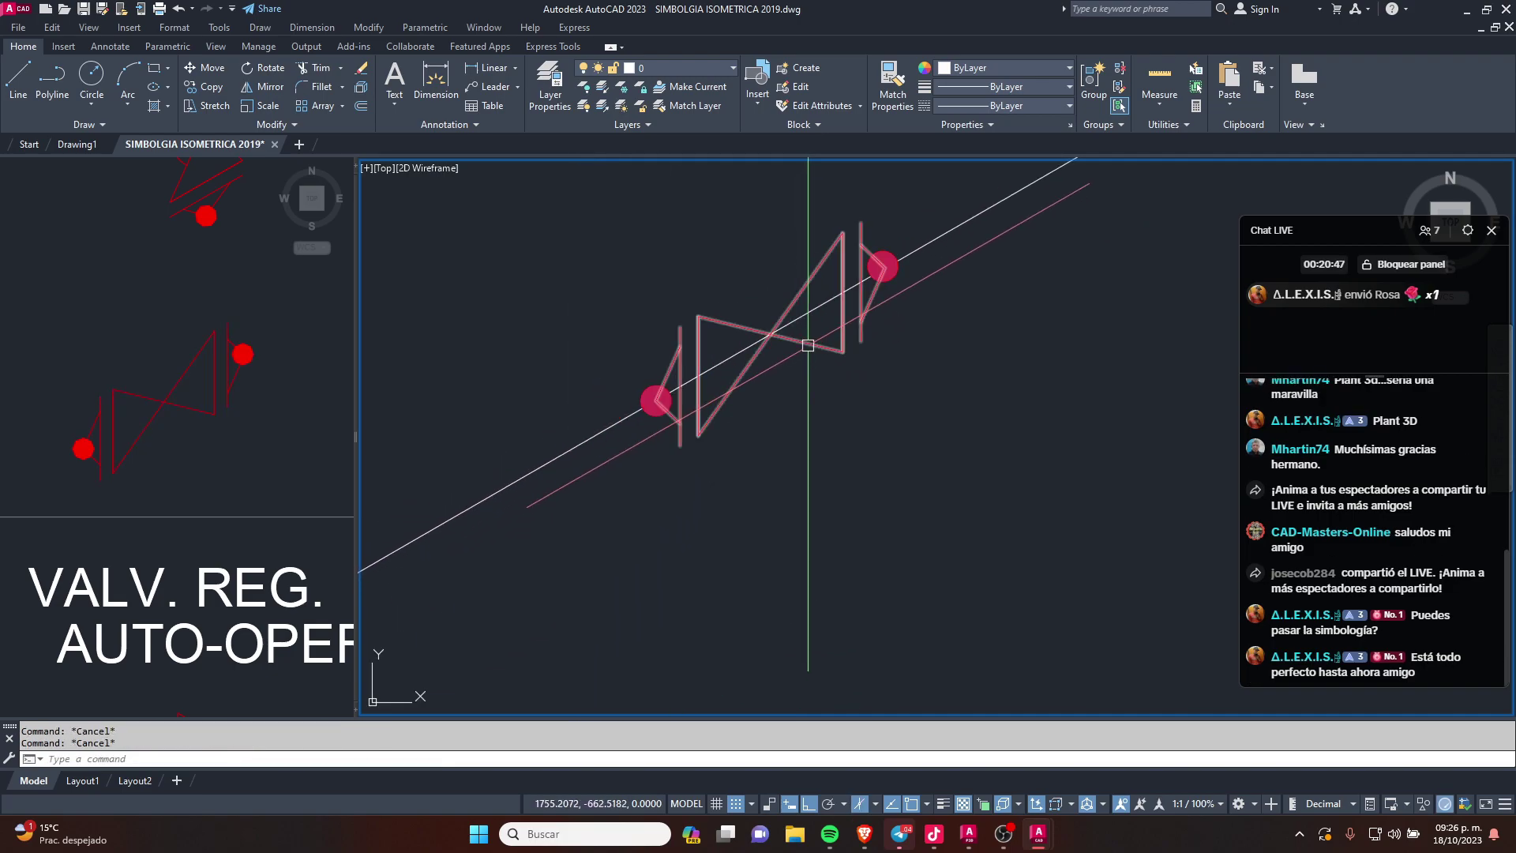
{"action": "left_click", "coordinate": [877, 266]}
{"action": "scroll", "coordinate": [792, 317], "scroll_direction": "up", "scroll_amount": 2}
{"action": "left_click", "coordinate": [748, 272]}
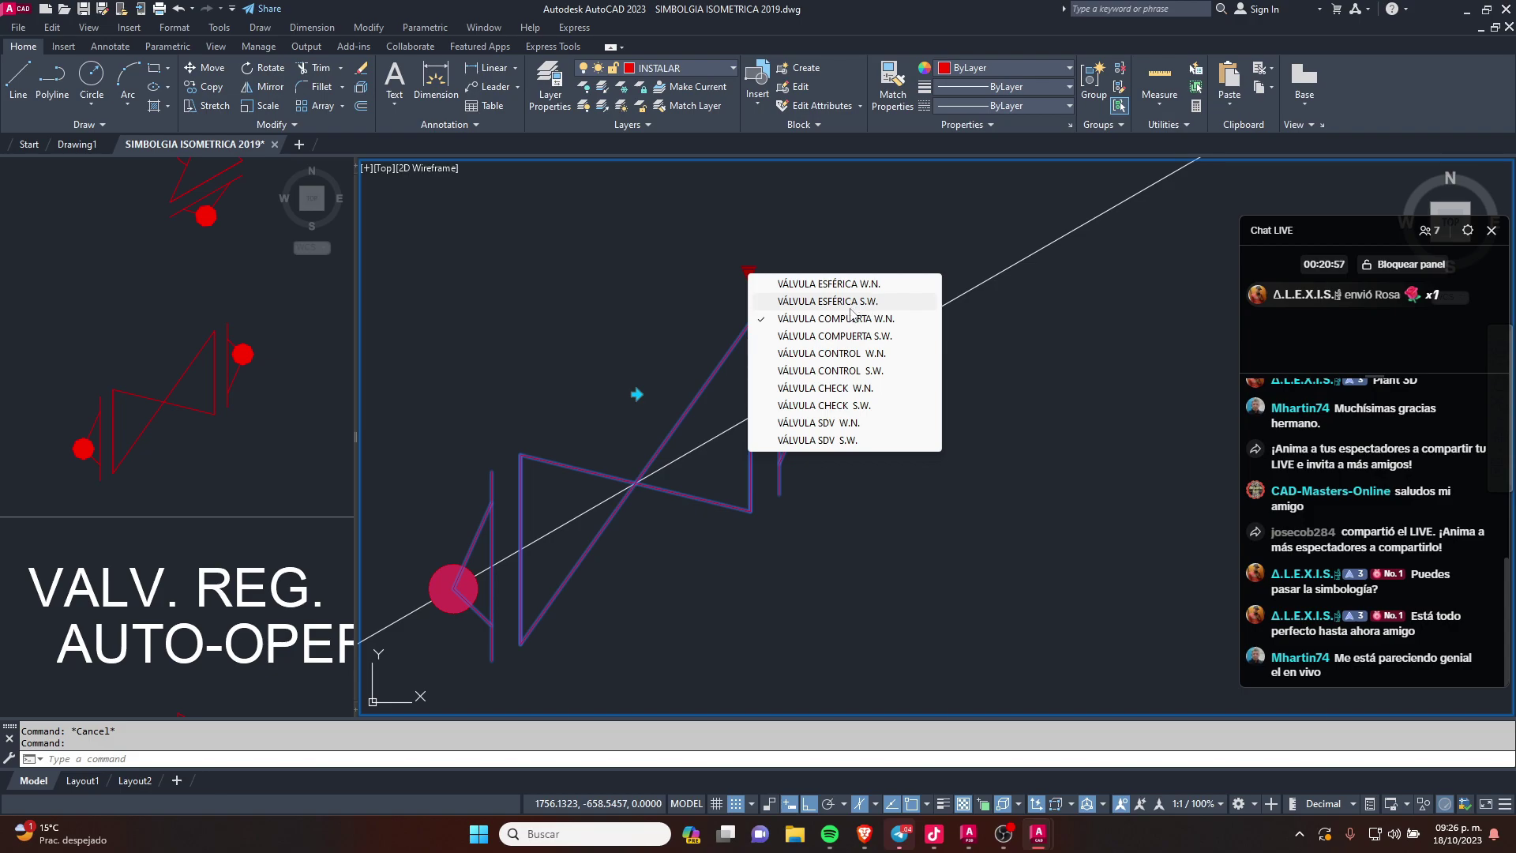
Step: Switch the valve to a ball valve, then to VÁLVULA ESFÉRICA S.W
{"action": "left_click", "coordinate": [852, 308]}
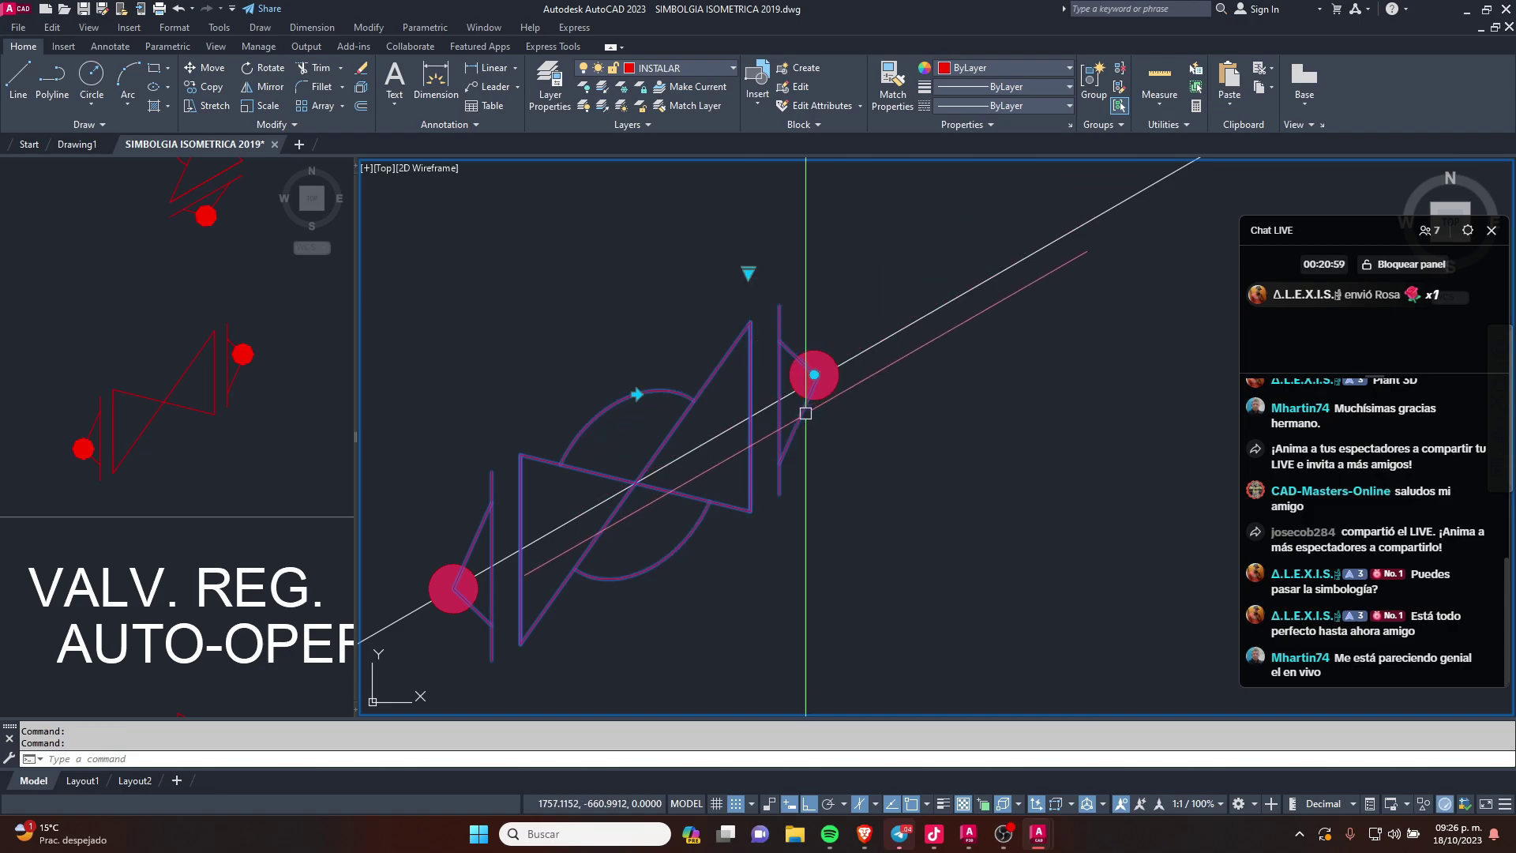
{"action": "key", "text": "Escape"}
{"action": "left_click", "coordinate": [733, 361]}
{"action": "left_click", "coordinate": [748, 274]}
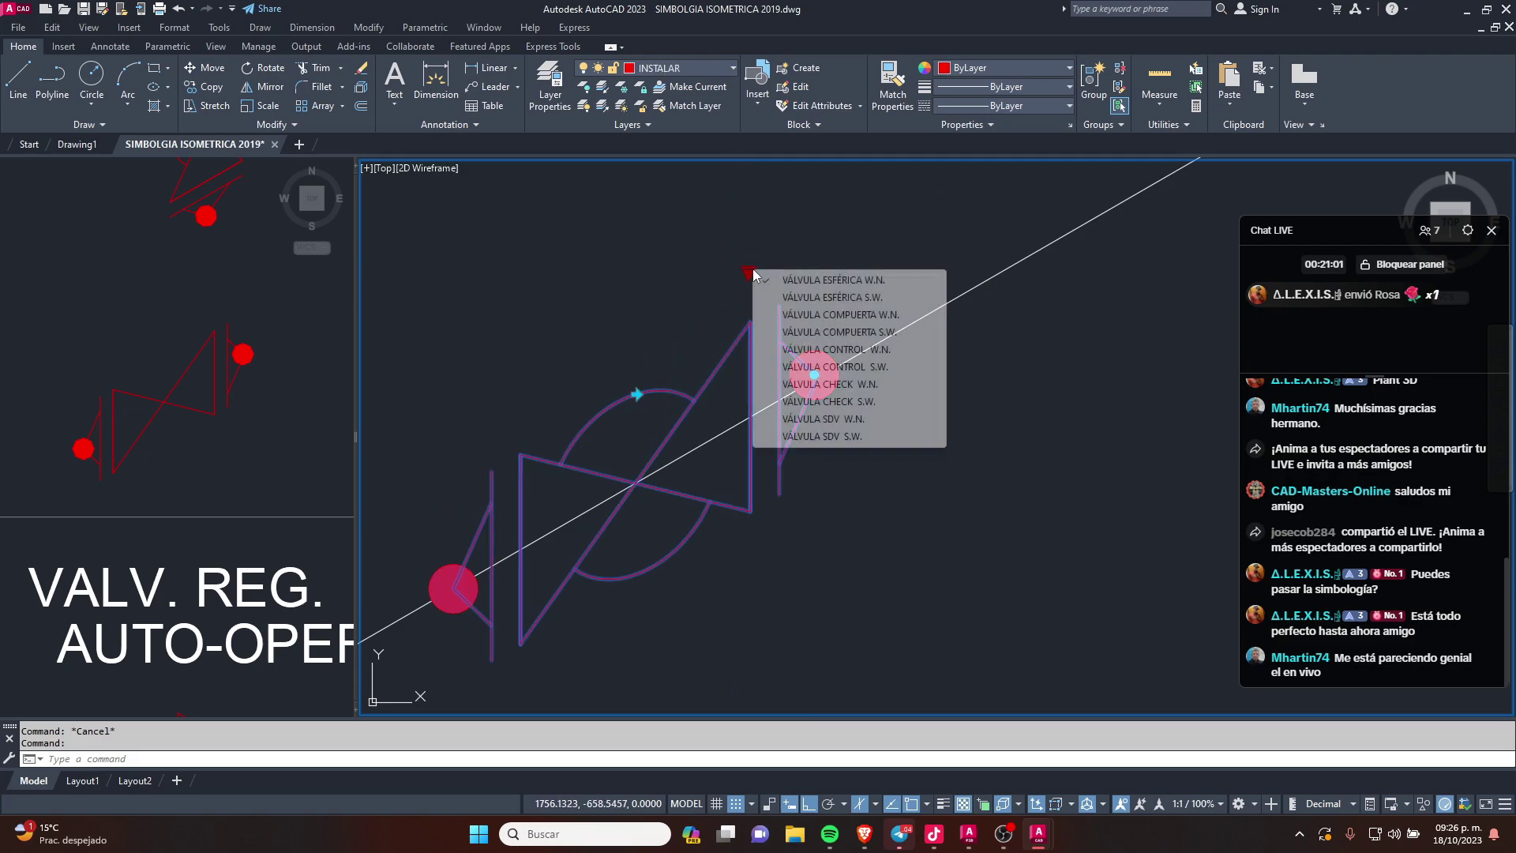
{"action": "left_click", "coordinate": [843, 297]}
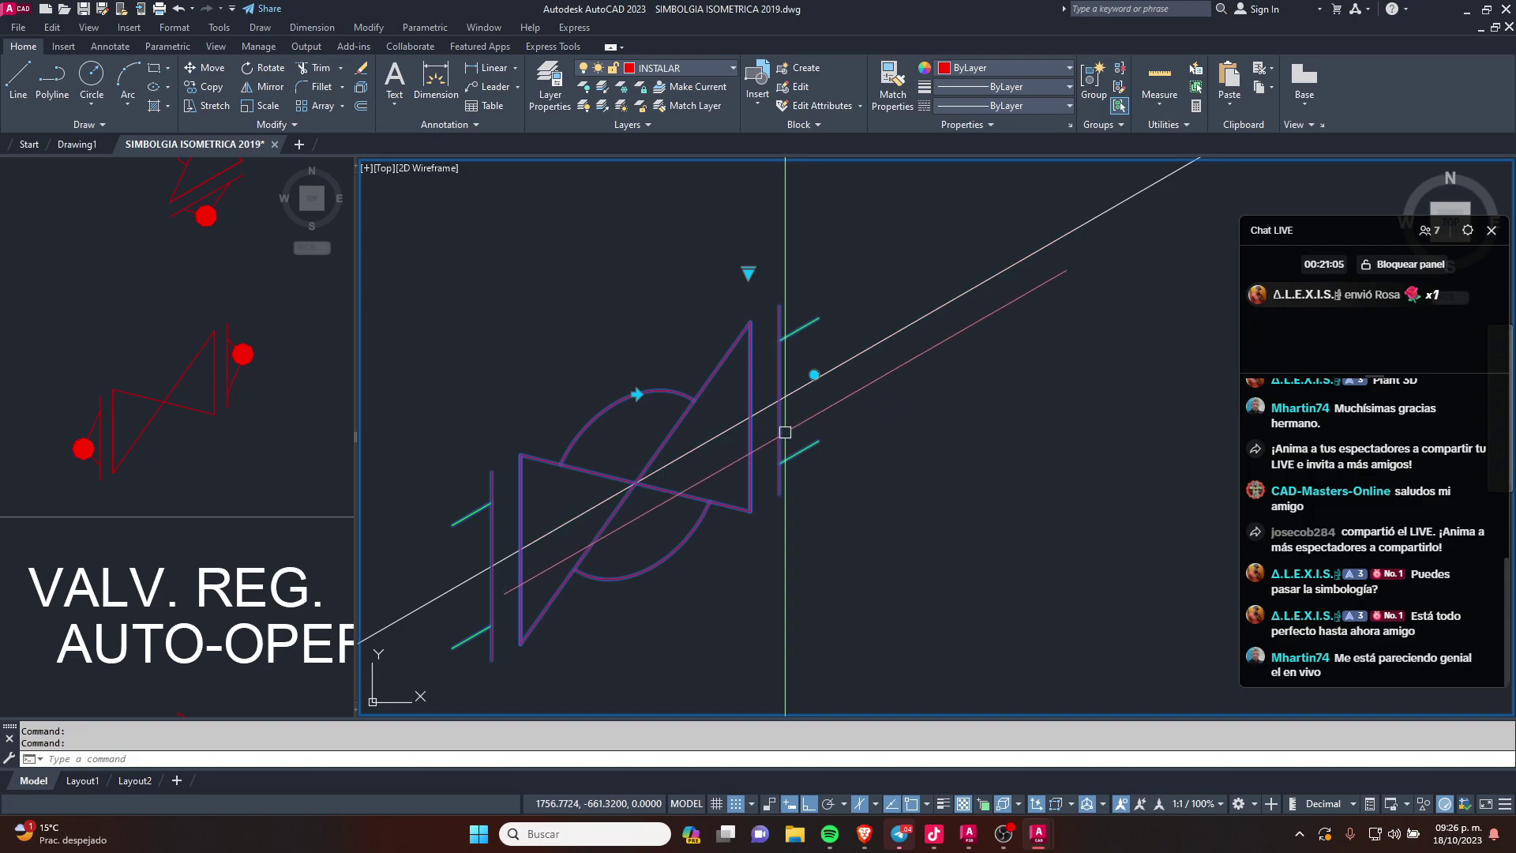
{"action": "key", "text": "Escape"}
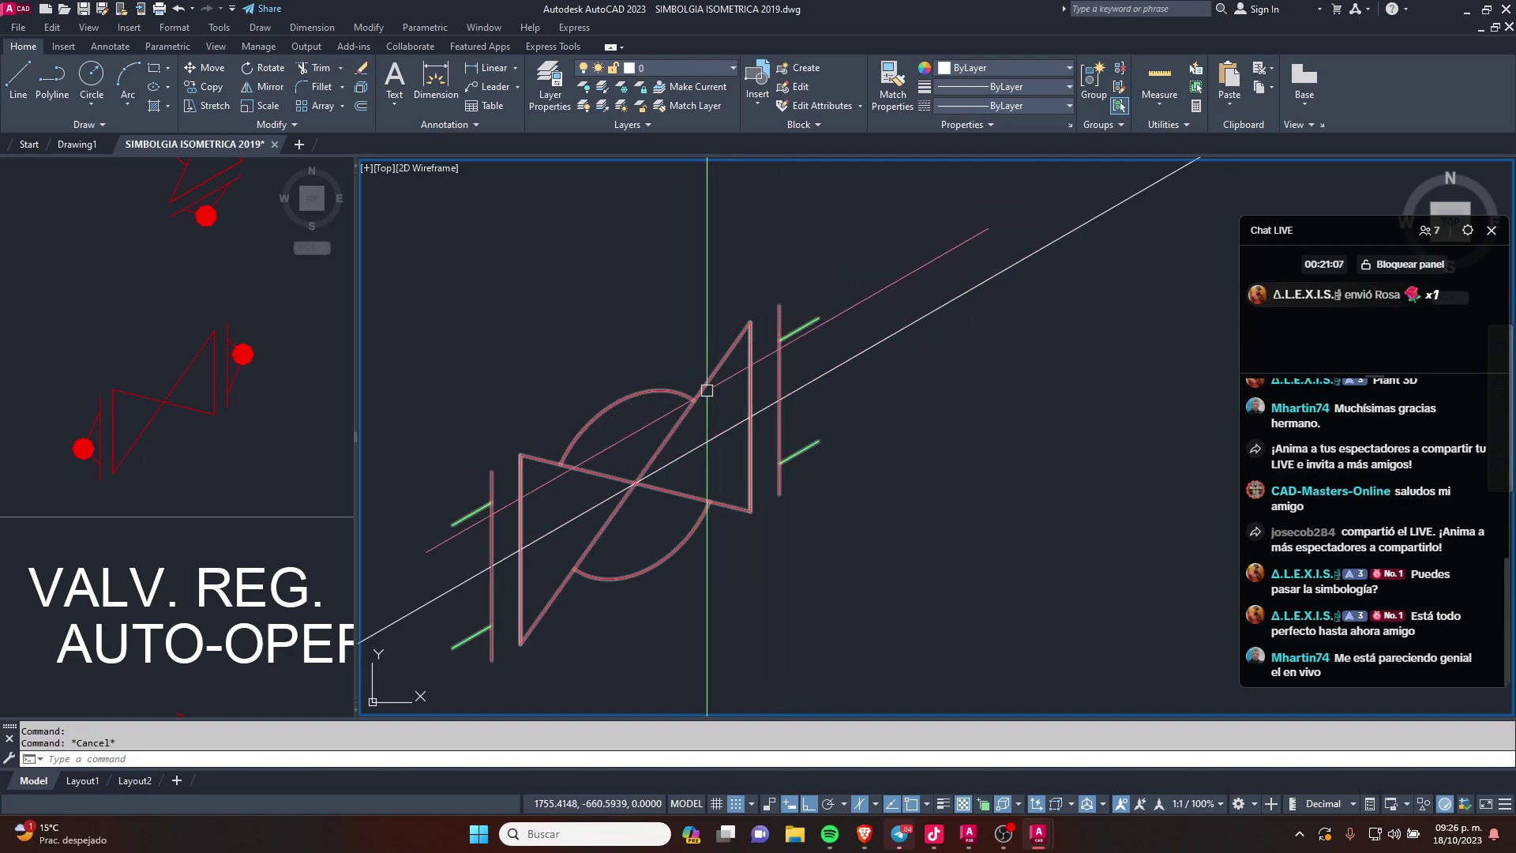
Step: Change the valve block to a control valve type
{"action": "left_click", "coordinate": [749, 331]}
{"action": "left_click", "coordinate": [748, 272]}
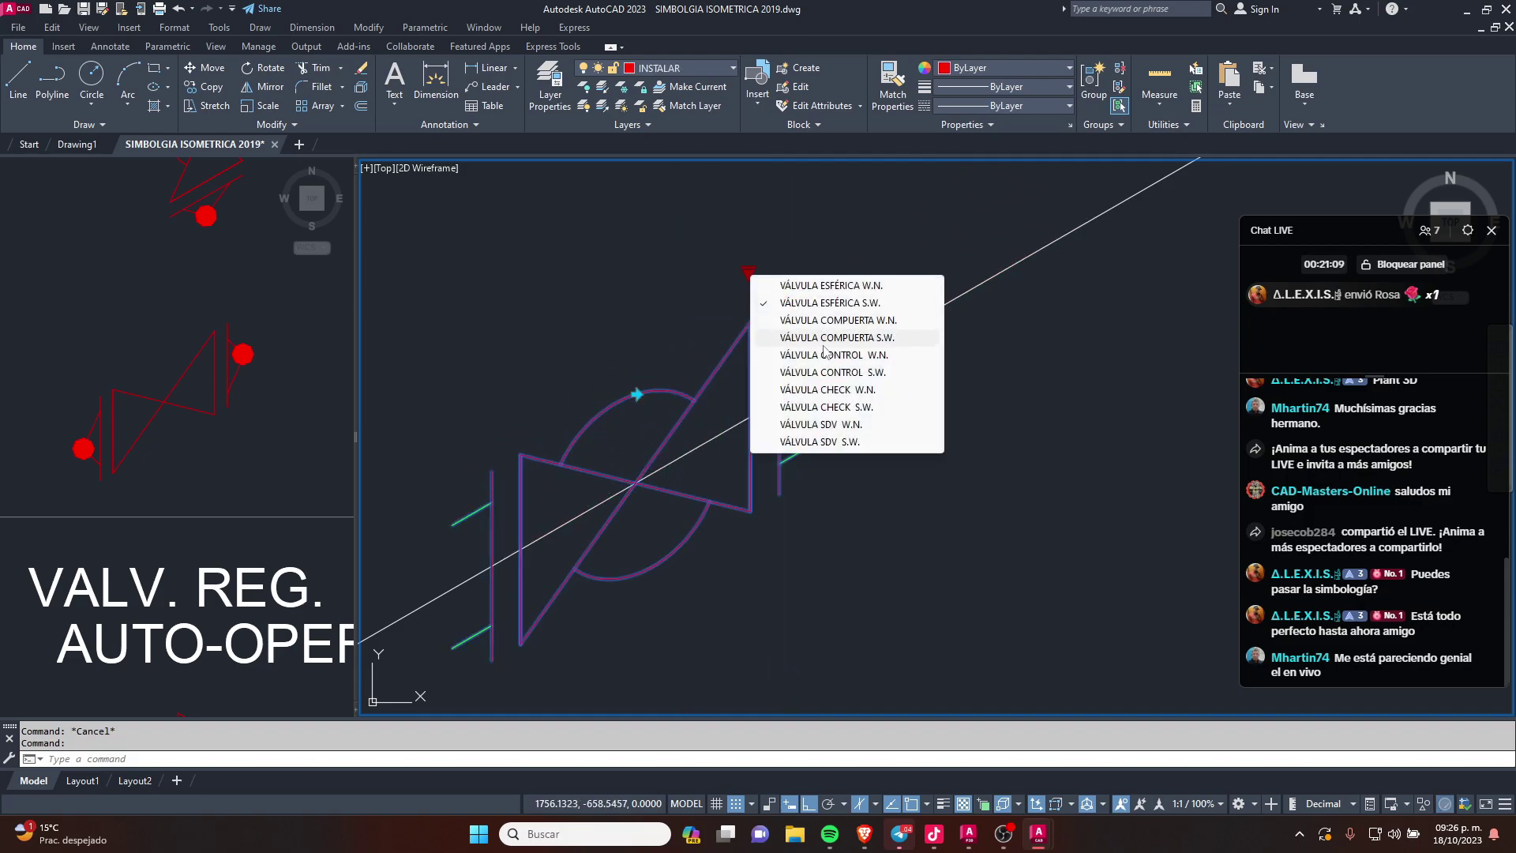
{"action": "left_click", "coordinate": [840, 372]}
{"action": "key", "text": "Escape"}
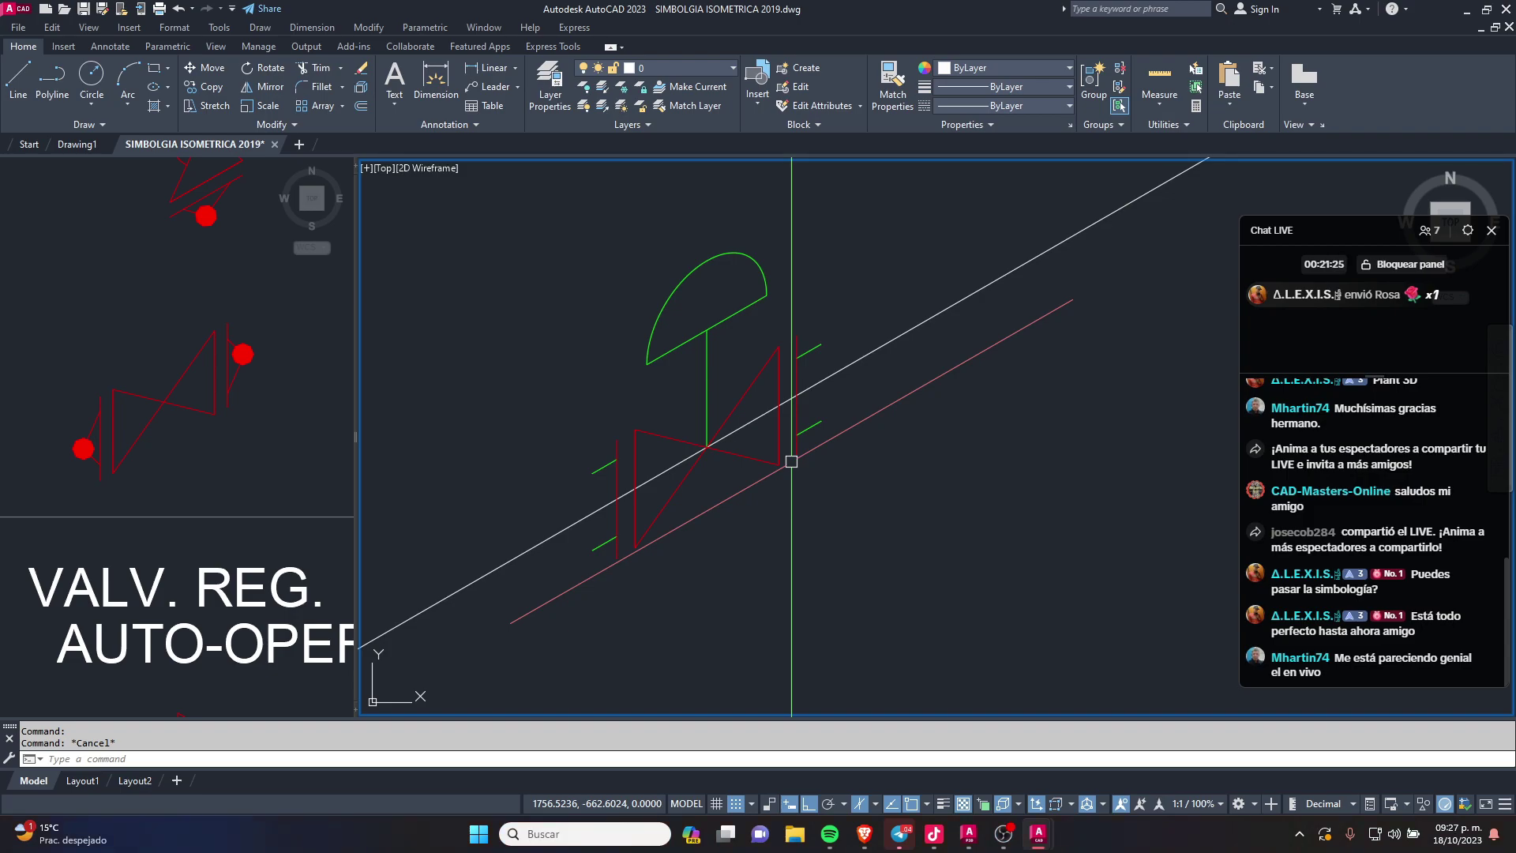
Step: Reselect the valve and switch it back to a ball valve
{"action": "scroll", "coordinate": [791, 461], "scroll_direction": "down", "scroll_amount": 2}
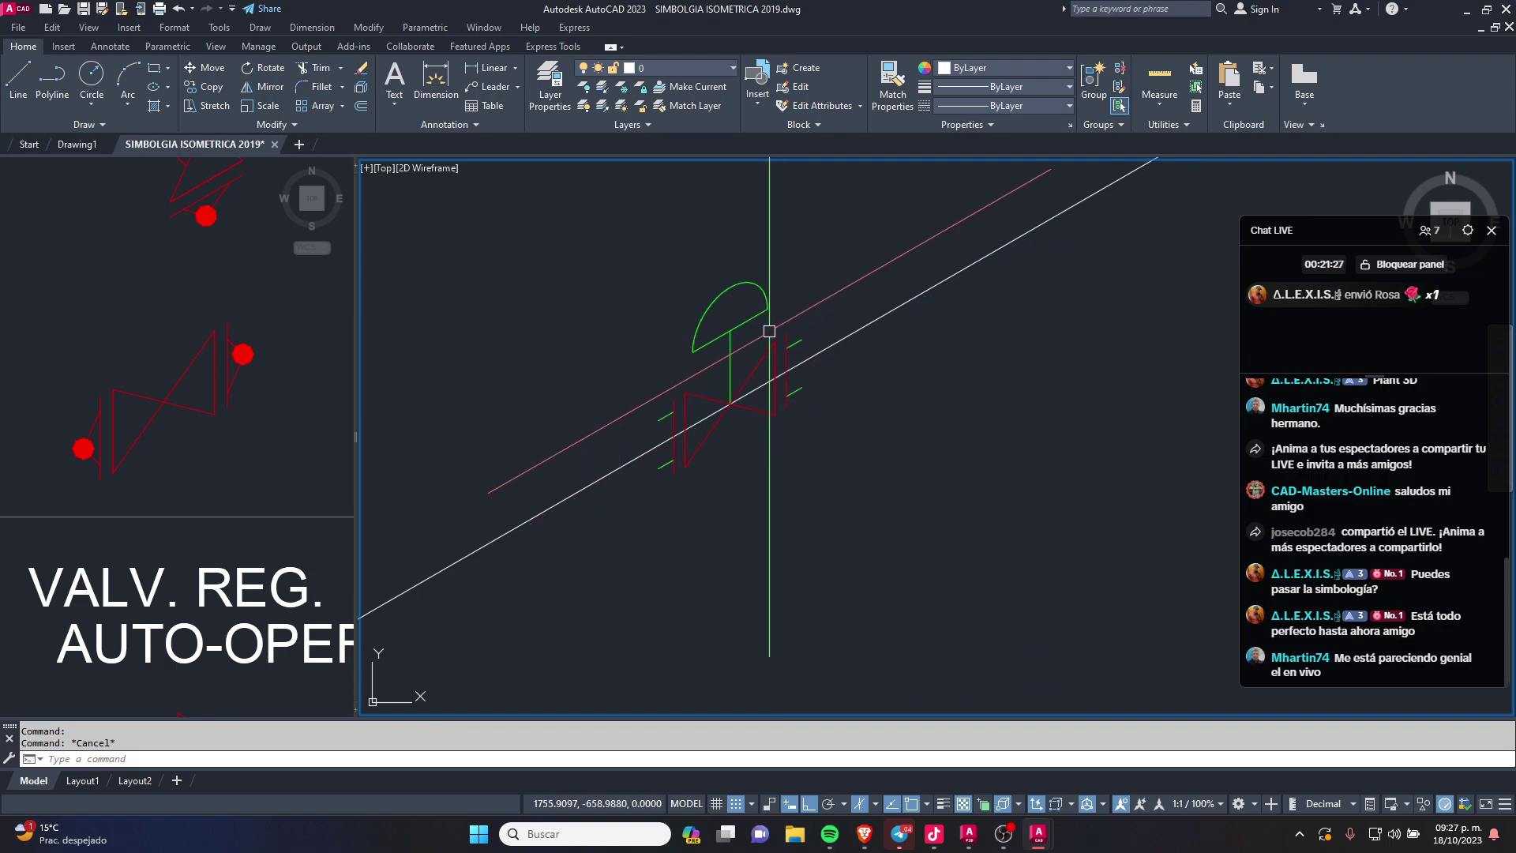
{"action": "scroll", "coordinate": [738, 454], "scroll_direction": "down", "scroll_amount": 1}
{"action": "left_click", "coordinate": [794, 474]}
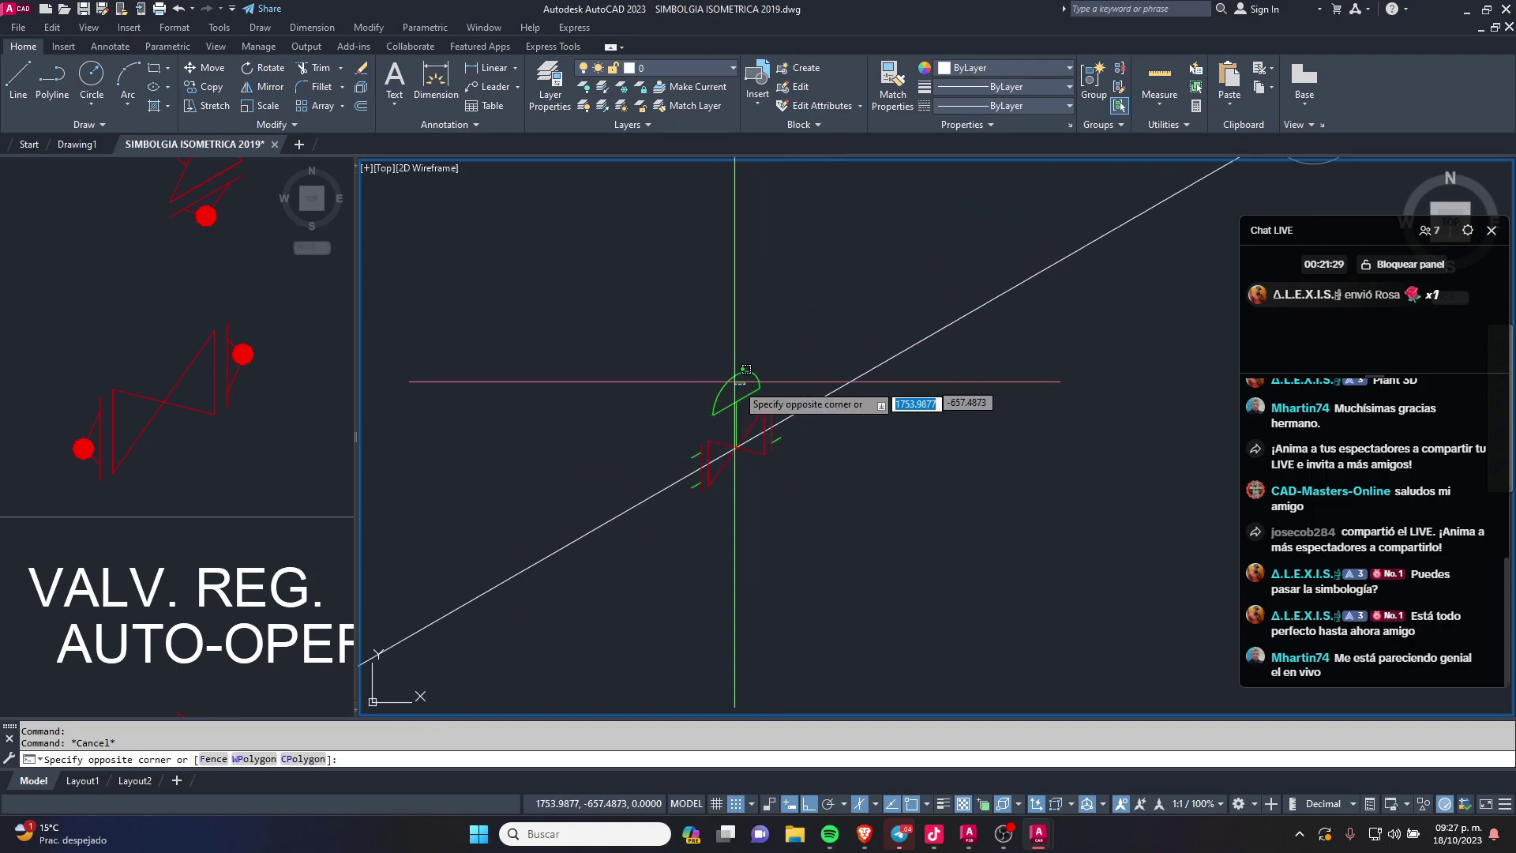
{"action": "left_click", "coordinate": [699, 391]}
{"action": "left_click", "coordinate": [763, 395]}
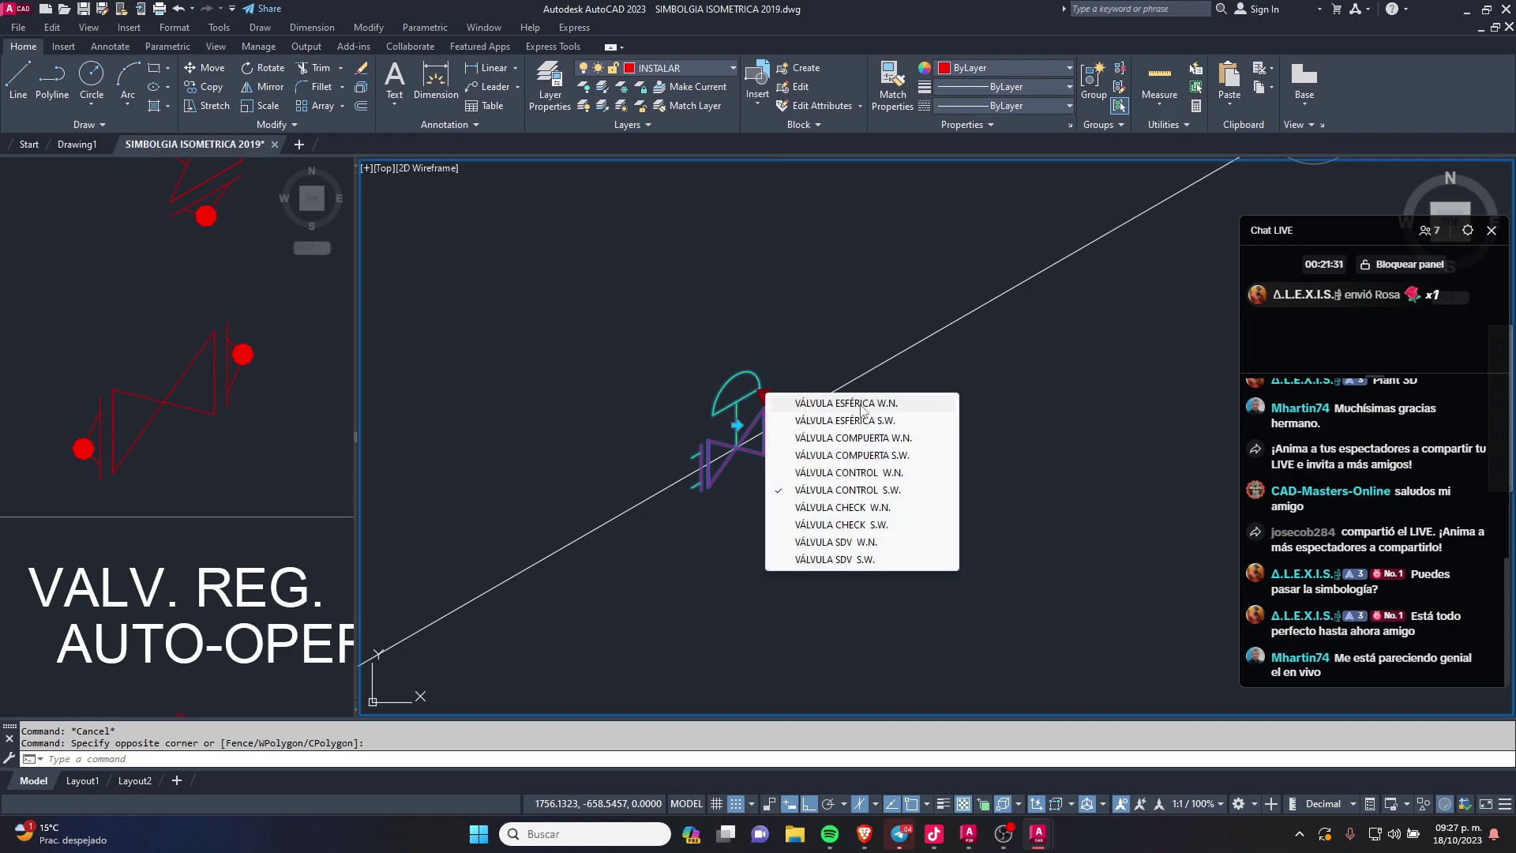
{"action": "left_click", "coordinate": [860, 405]}
Step: Begin moving the valve, then cancel and leave it aligned on the pipe
{"action": "scroll", "coordinate": [717, 450], "scroll_direction": "down", "scroll_amount": 2}
{"action": "scroll", "coordinate": [957, 418], "scroll_direction": "up", "scroll_amount": 5}
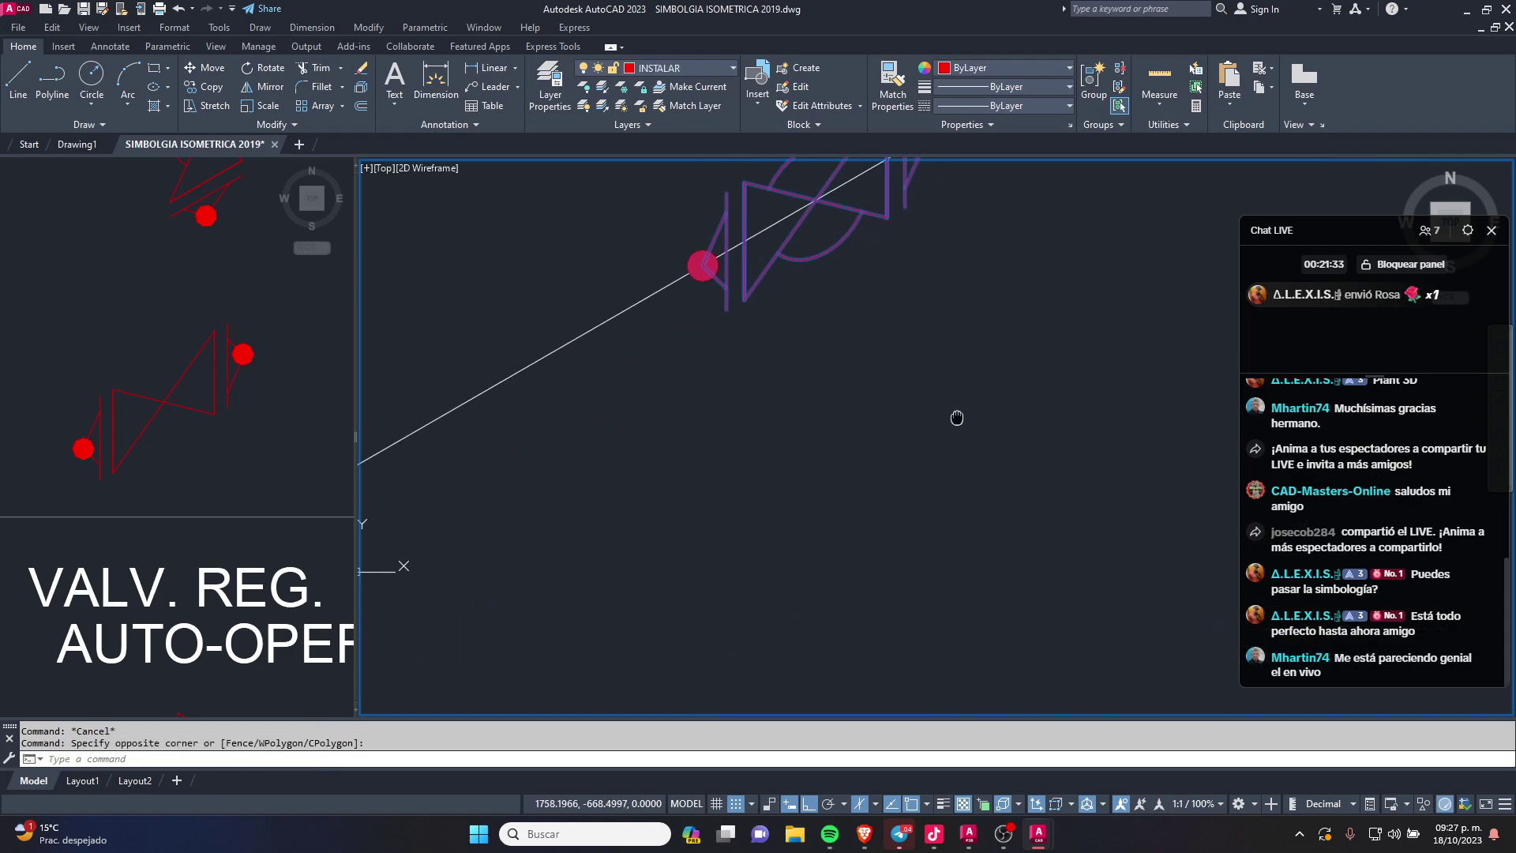
{"action": "key", "text": "m"}
{"action": "key", "text": "Return"}
{"action": "left_click", "coordinate": [1001, 426]}
{"action": "scroll", "coordinate": [995, 458], "scroll_direction": "down", "scroll_amount": 2}
{"action": "scroll", "coordinate": [908, 498], "scroll_direction": "down", "scroll_amount": 1}
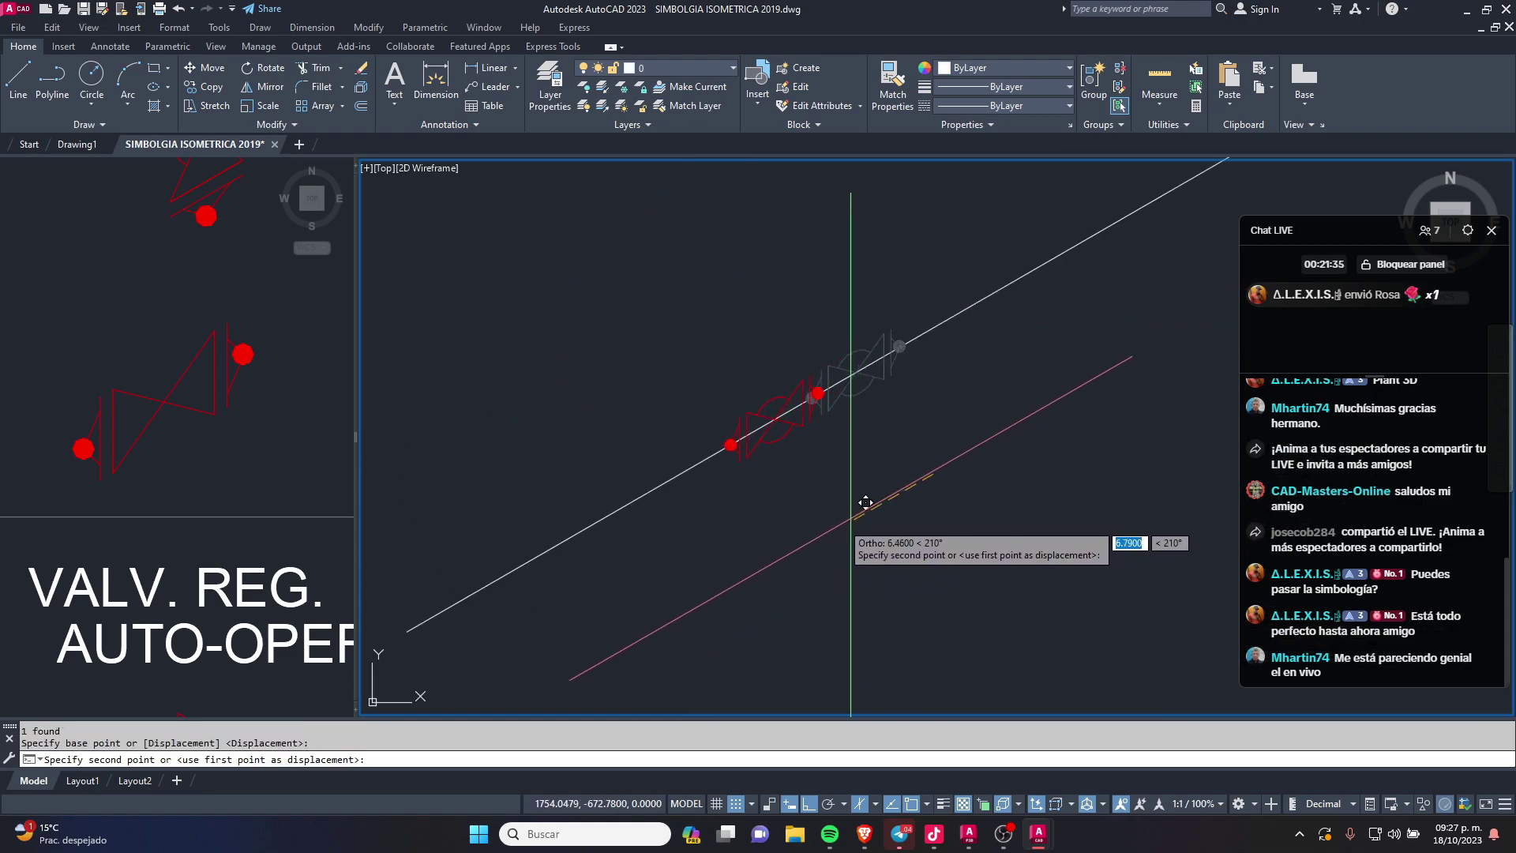
{"action": "key", "text": "Escape"}
{"action": "key", "text": "Escape"}
{"action": "scroll", "coordinate": [715, 455], "scroll_direction": "up", "scroll_amount": 2}
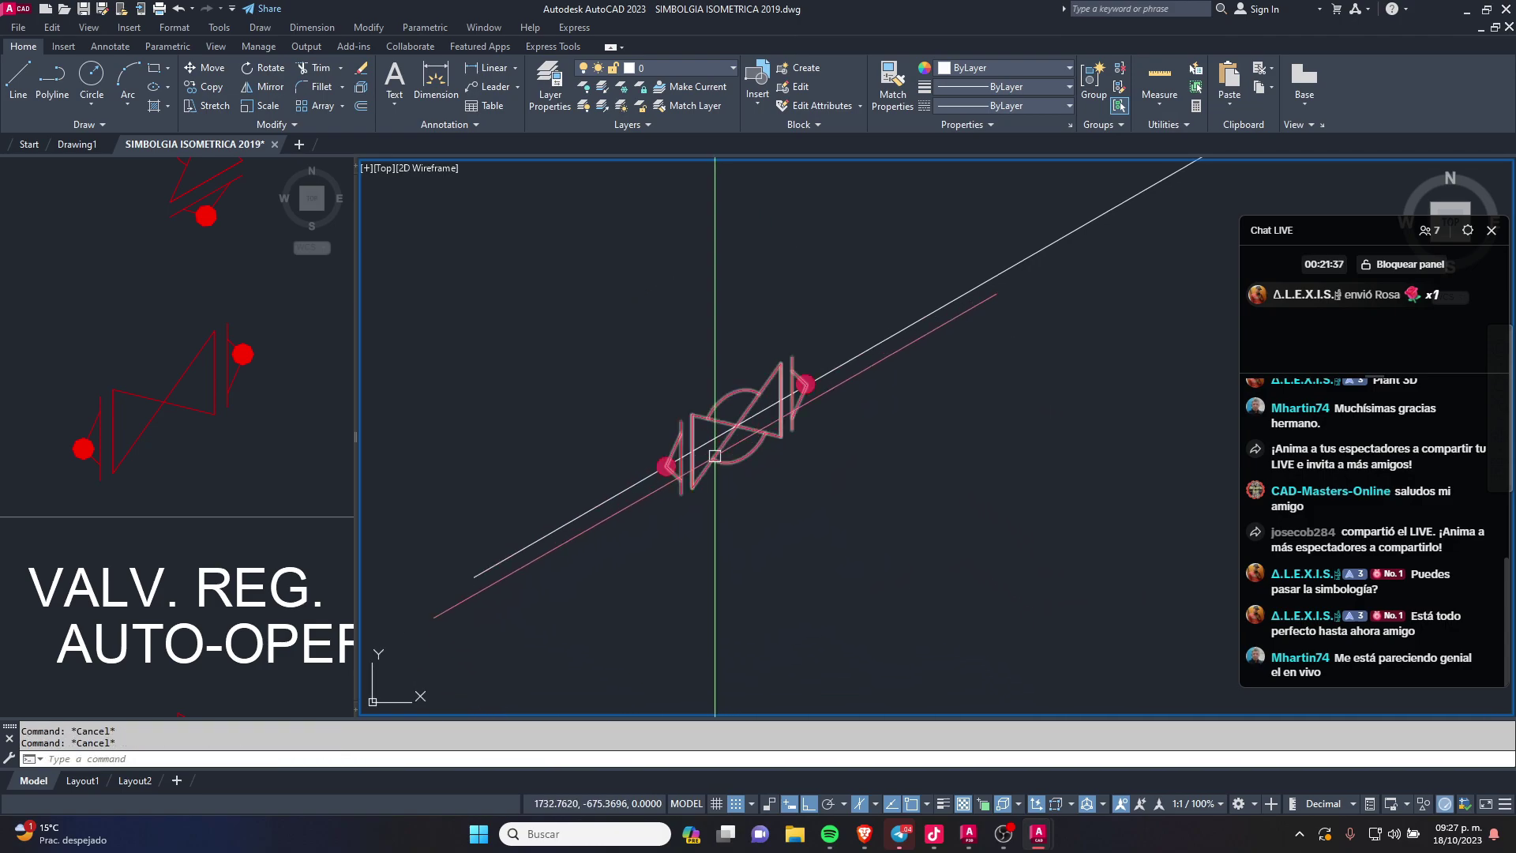
{"action": "scroll", "coordinate": [593, 537], "scroll_direction": "down", "scroll_amount": 2}
Step: Zoom the left viewport in on the half-round symbol in the symbology table
{"action": "left_click", "coordinate": [424, 527]}
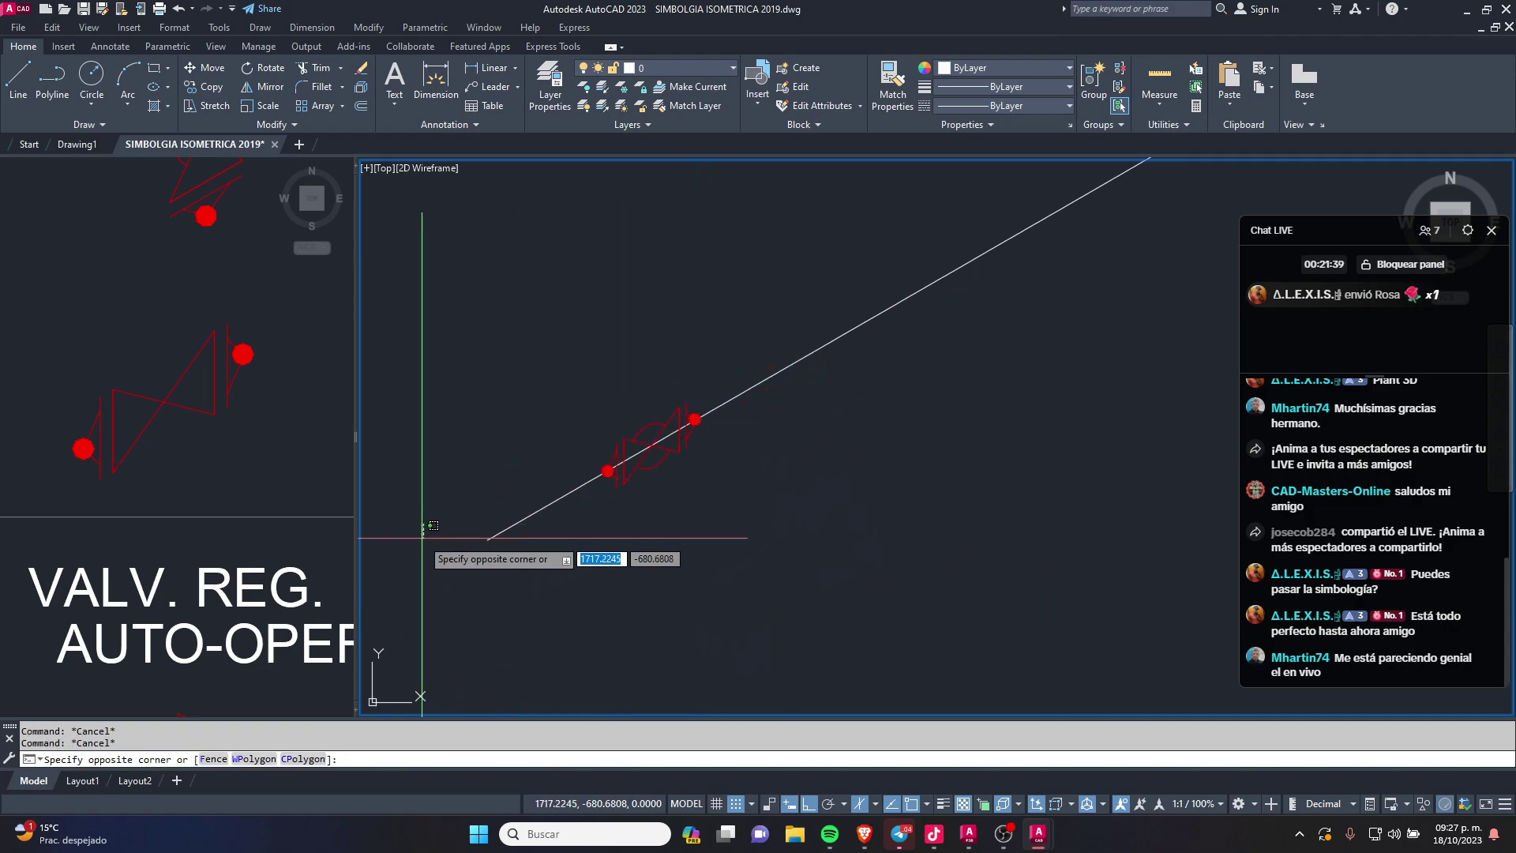
{"action": "scroll", "coordinate": [489, 553], "scroll_direction": "up", "scroll_amount": 1}
{"action": "scroll", "coordinate": [525, 522], "scroll_direction": "up", "scroll_amount": 2}
{"action": "key", "text": "Escape"}
{"action": "left_click", "coordinate": [68, 355]}
{"action": "scroll", "coordinate": [167, 379], "scroll_direction": "down", "scroll_amount": 3}
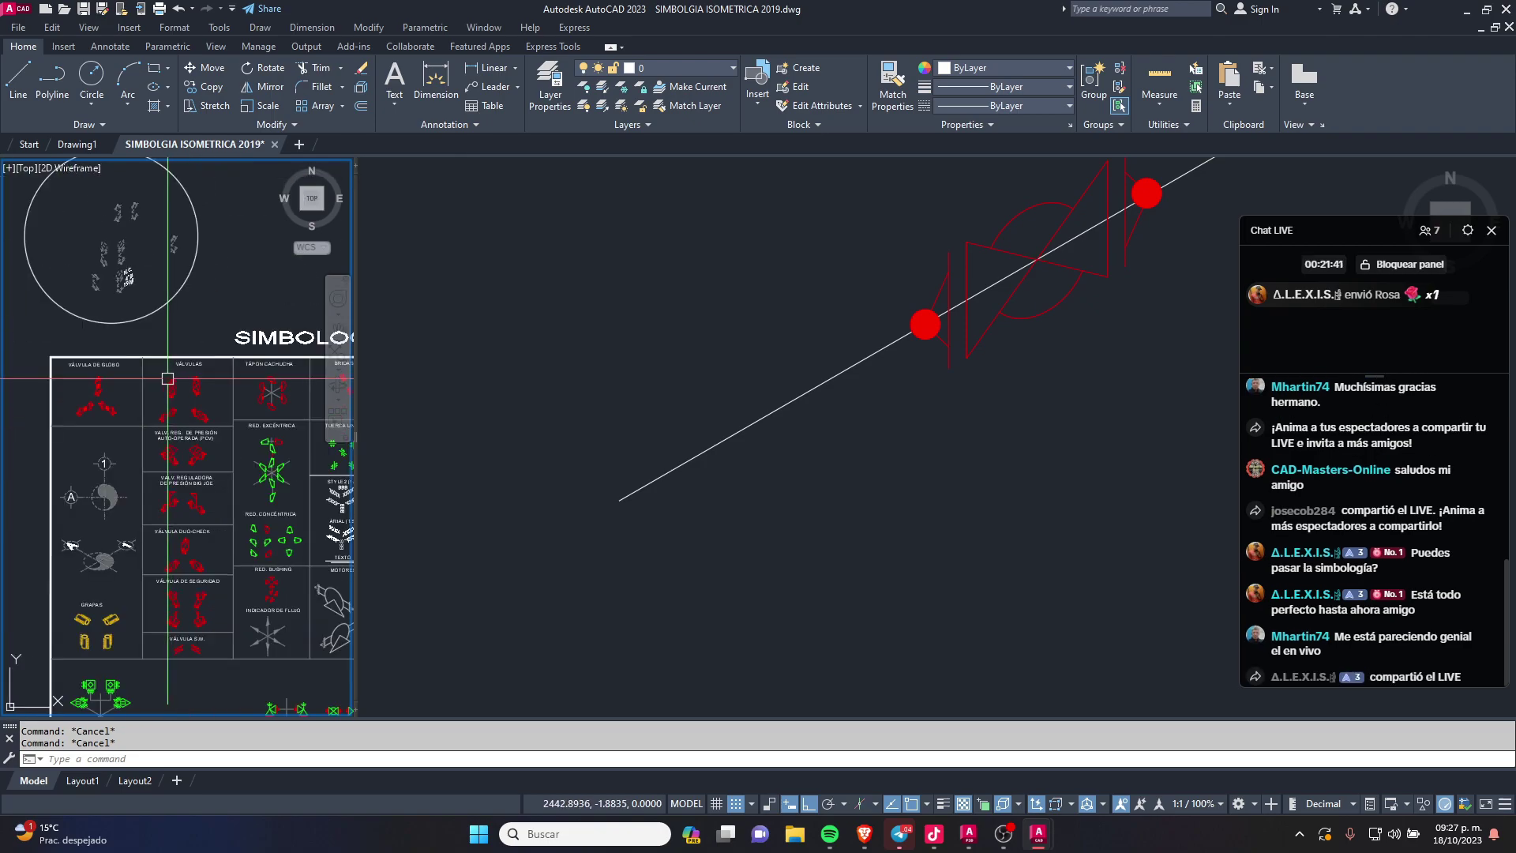
{"action": "scroll", "coordinate": [167, 379], "scroll_direction": "up", "scroll_amount": 2}
{"action": "scroll", "coordinate": [174, 378], "scroll_direction": "up", "scroll_amount": 3}
{"action": "scroll", "coordinate": [190, 377], "scroll_direction": "up", "scroll_amount": 3}
{"action": "scroll", "coordinate": [203, 378], "scroll_direction": "up", "scroll_amount": 2}
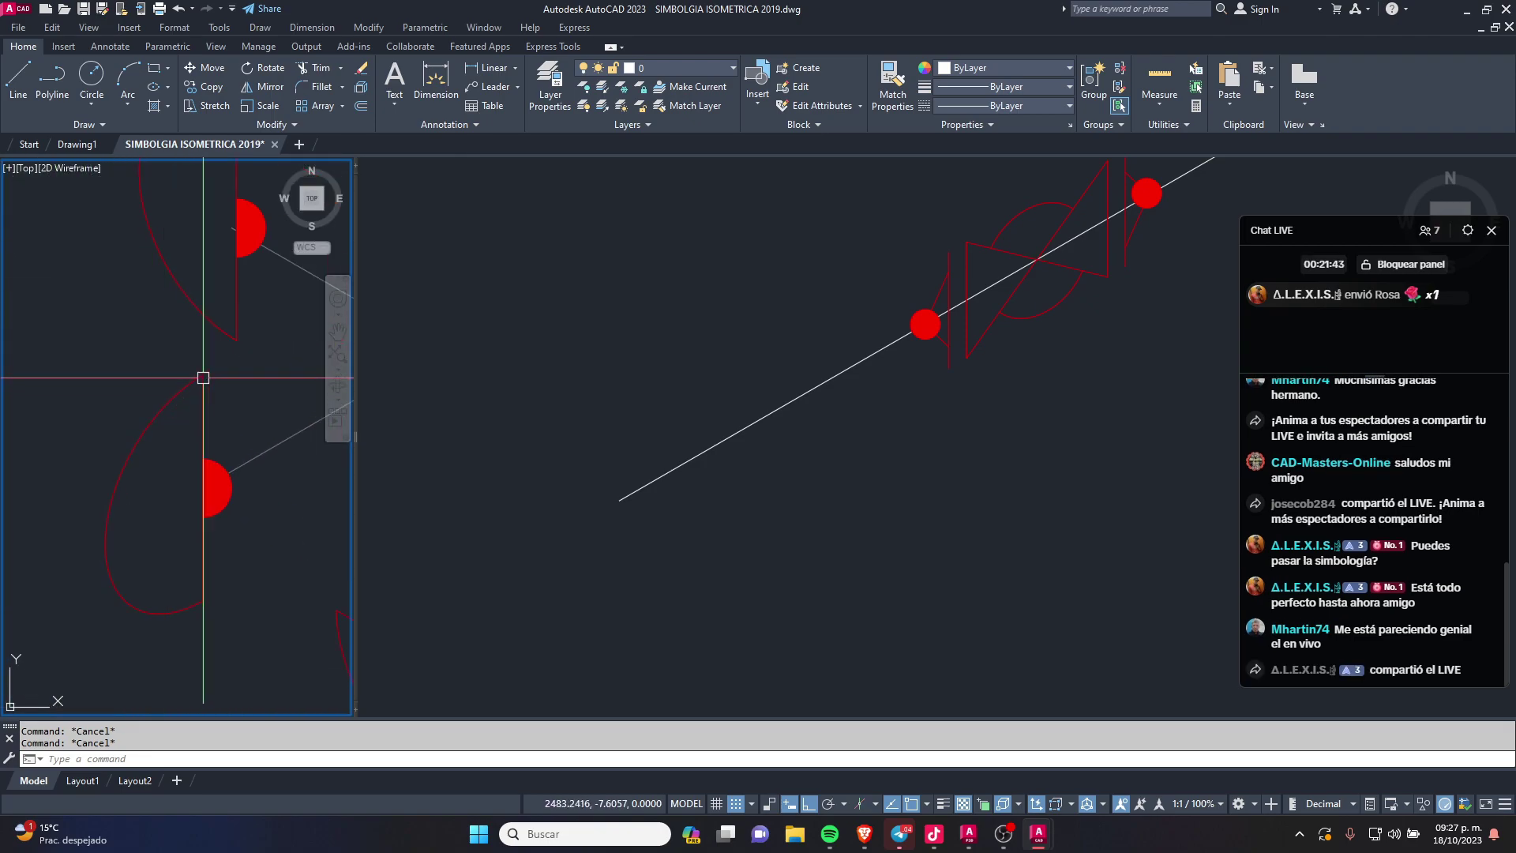
Step: Copy the half-round cap symbol with CO onto the diagonal pipe's lower end
{"action": "left_click", "coordinate": [207, 442]}
{"action": "left_click", "coordinate": [37, 322]}
{"action": "left_click", "coordinate": [237, 620]}
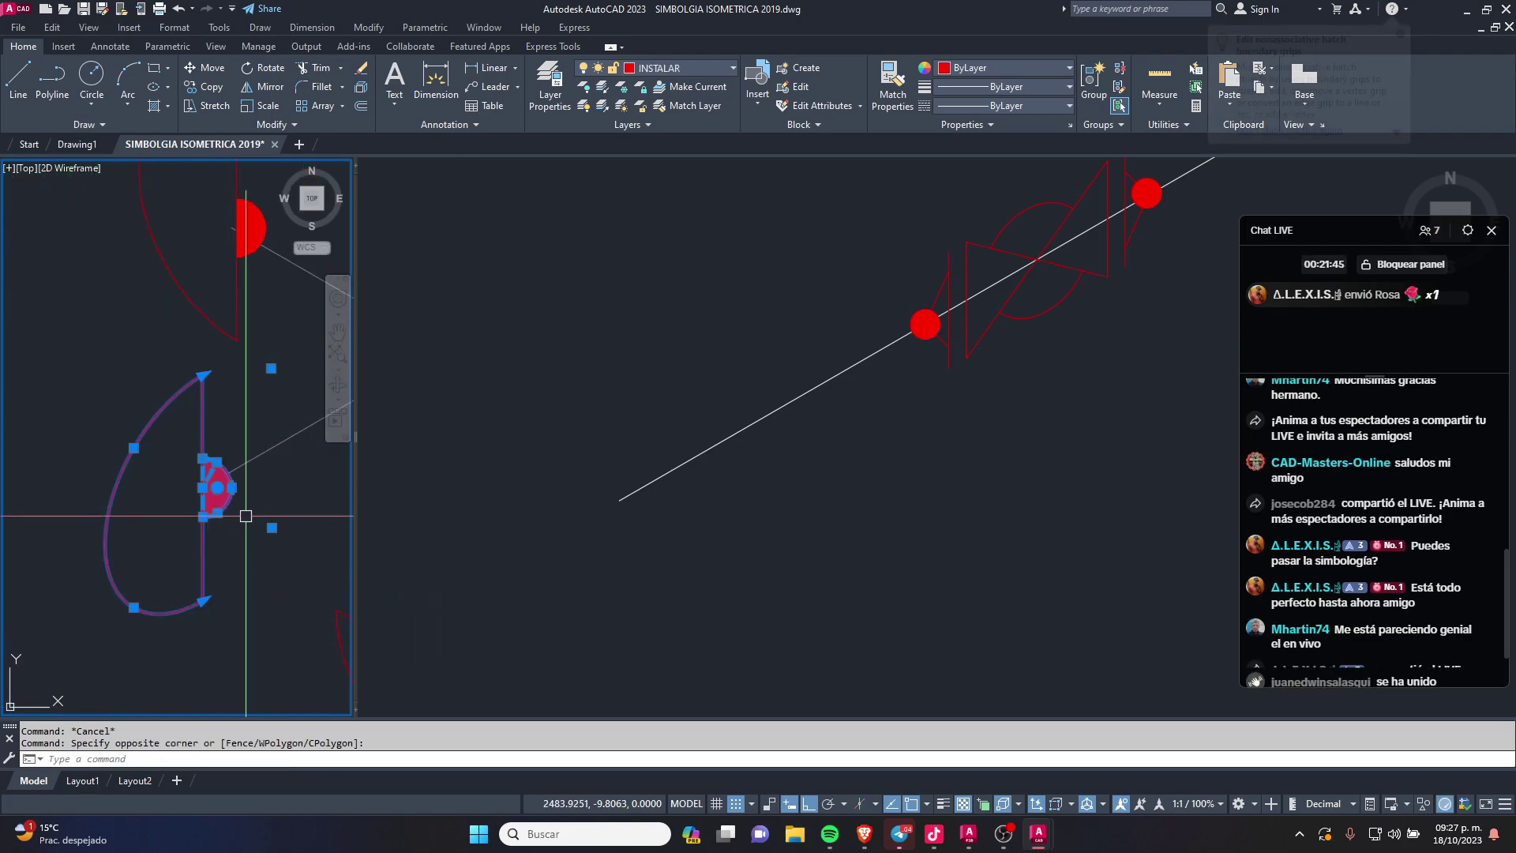
{"action": "type", "text": "co"}
{"action": "key", "text": "space"}
{"action": "left_click", "coordinate": [204, 487]}
{"action": "left_click", "coordinate": [590, 485]}
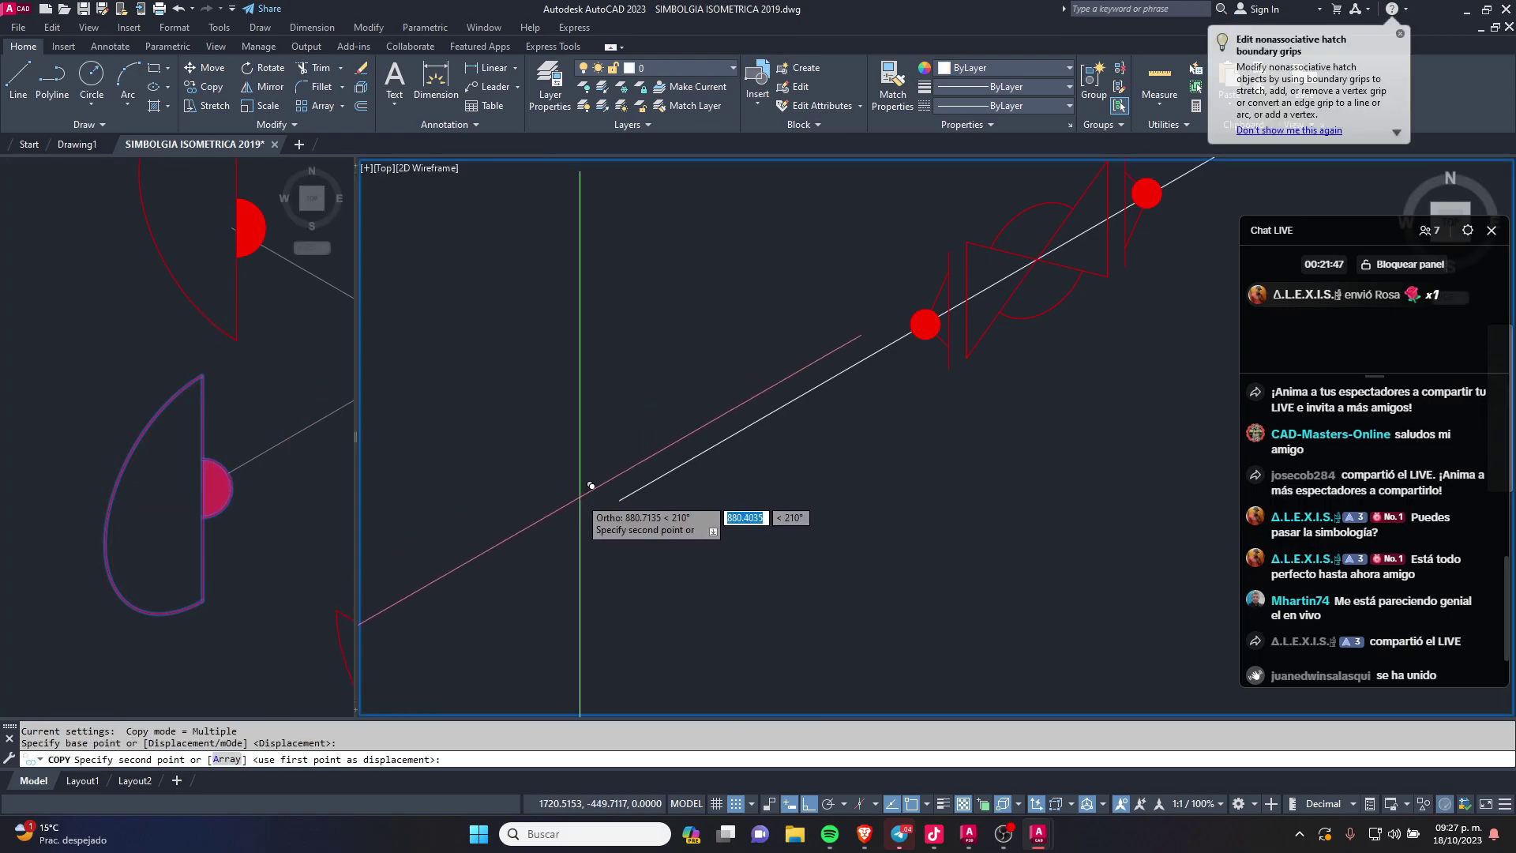
{"action": "left_click", "coordinate": [620, 499]}
{"action": "key", "text": "Escape"}
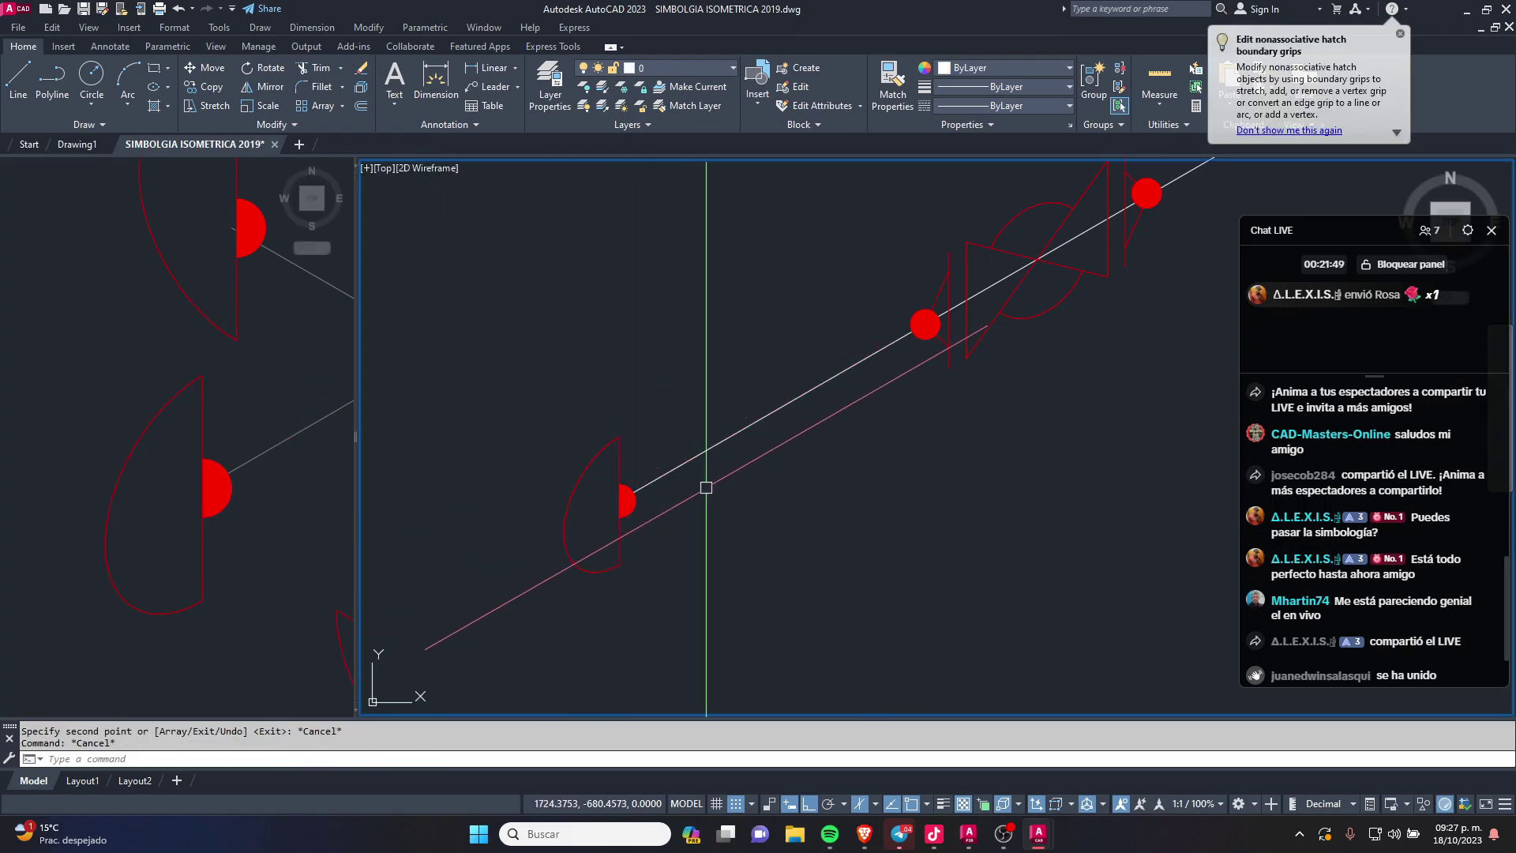
{"action": "mouse_move", "coordinate": [706, 487]}
{"action": "left_mouse_down"}
{"action": "mouse_move", "coordinate": [835, 484]}
{"action": "mouse_move", "coordinate": [987, 443]}
{"action": "left_mouse_up"}
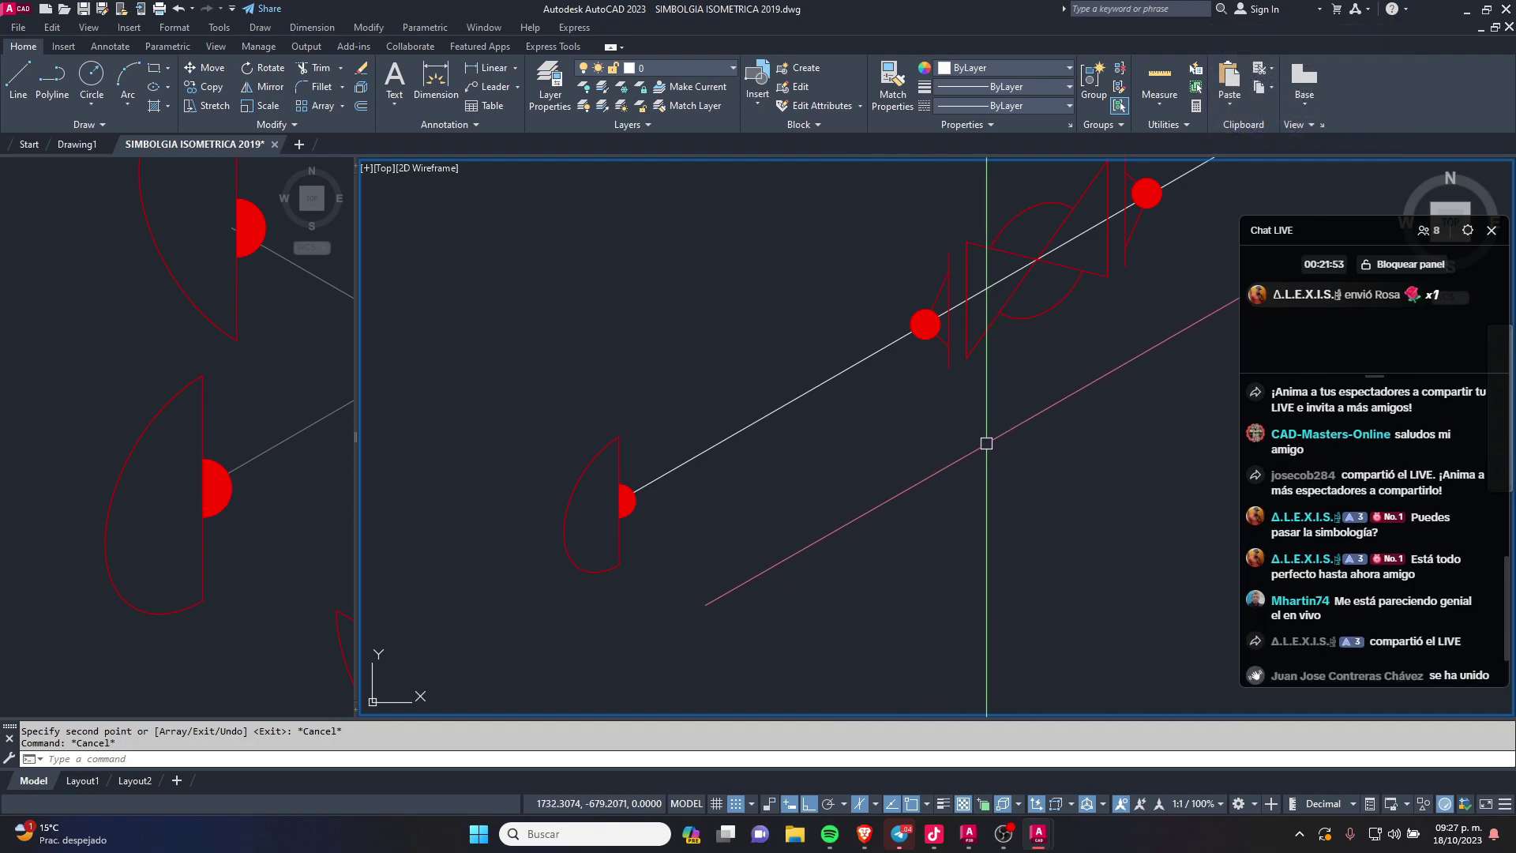
{"action": "key", "text": "Escape"}
Step: Zoom in on the diagonal pipe and select the valve block
{"action": "middle_click_drag", "start_coordinate": [1116, 213], "coordinate": [871, 383]}
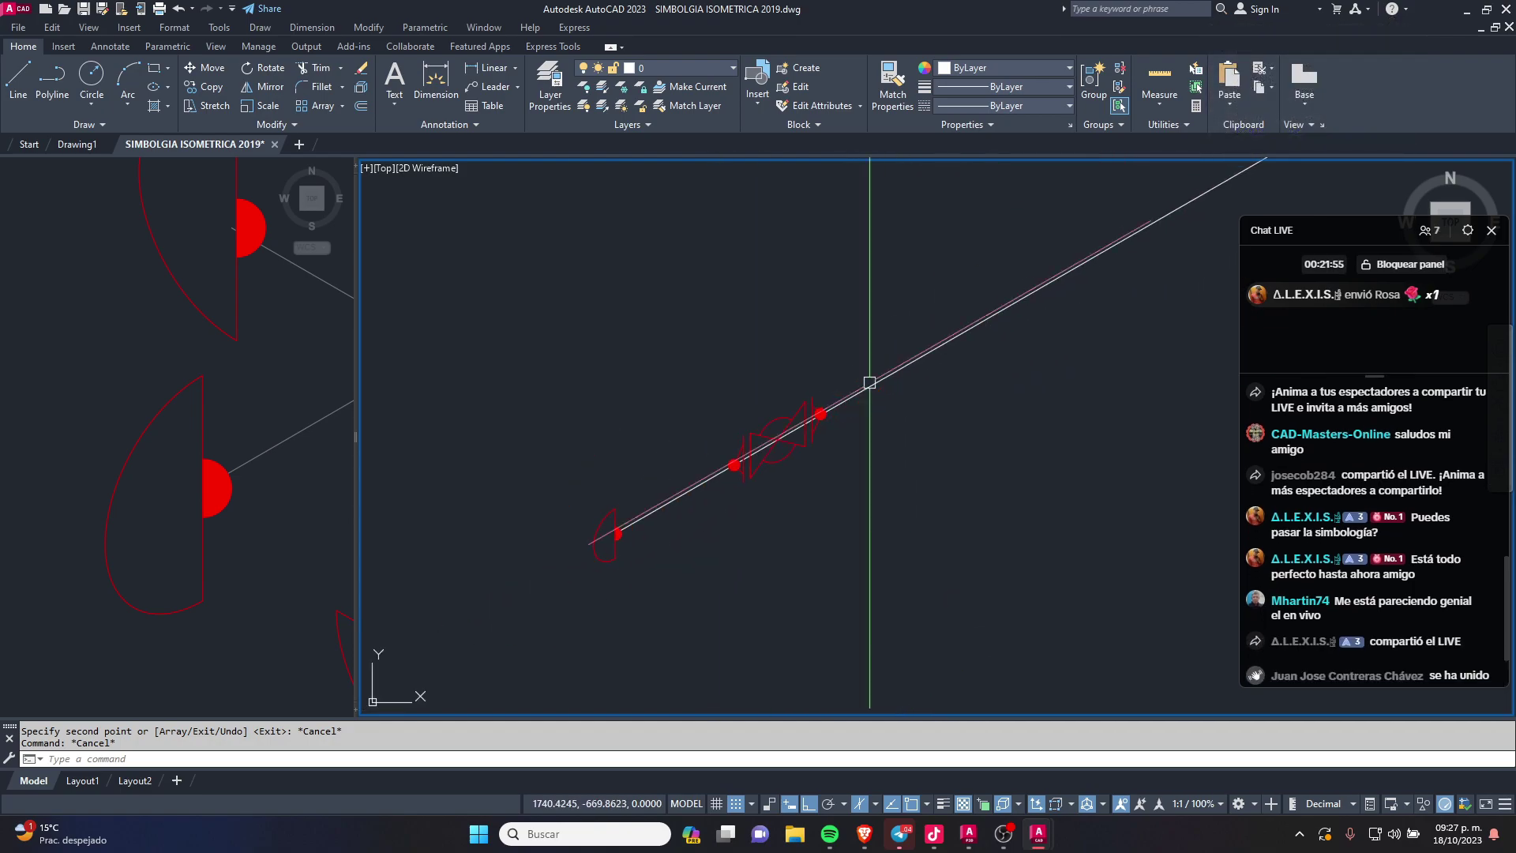
{"action": "scroll", "coordinate": [789, 450], "scroll_direction": "up", "scroll_amount": 2}
{"action": "scroll", "coordinate": [869, 422], "scroll_direction": "up", "scroll_amount": 2}
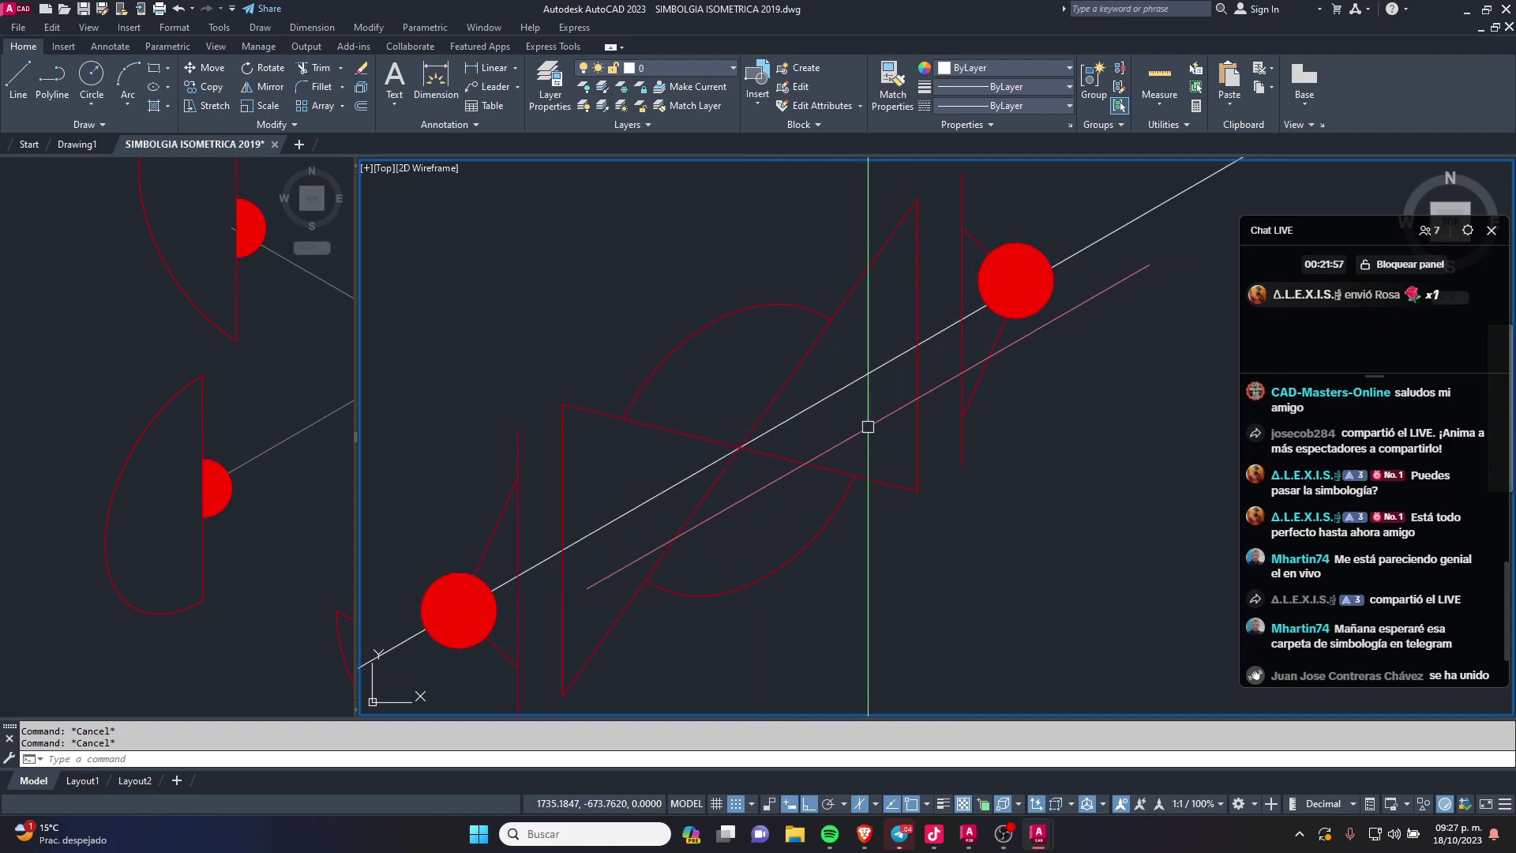
{"action": "mouse_move", "coordinate": [865, 437]}
{"action": "left_mouse_down"}
{"action": "mouse_move", "coordinate": [970, 346]}
{"action": "mouse_move", "coordinate": [573, 568]}
{"action": "mouse_move", "coordinate": [935, 317]}
{"action": "left_mouse_up"}
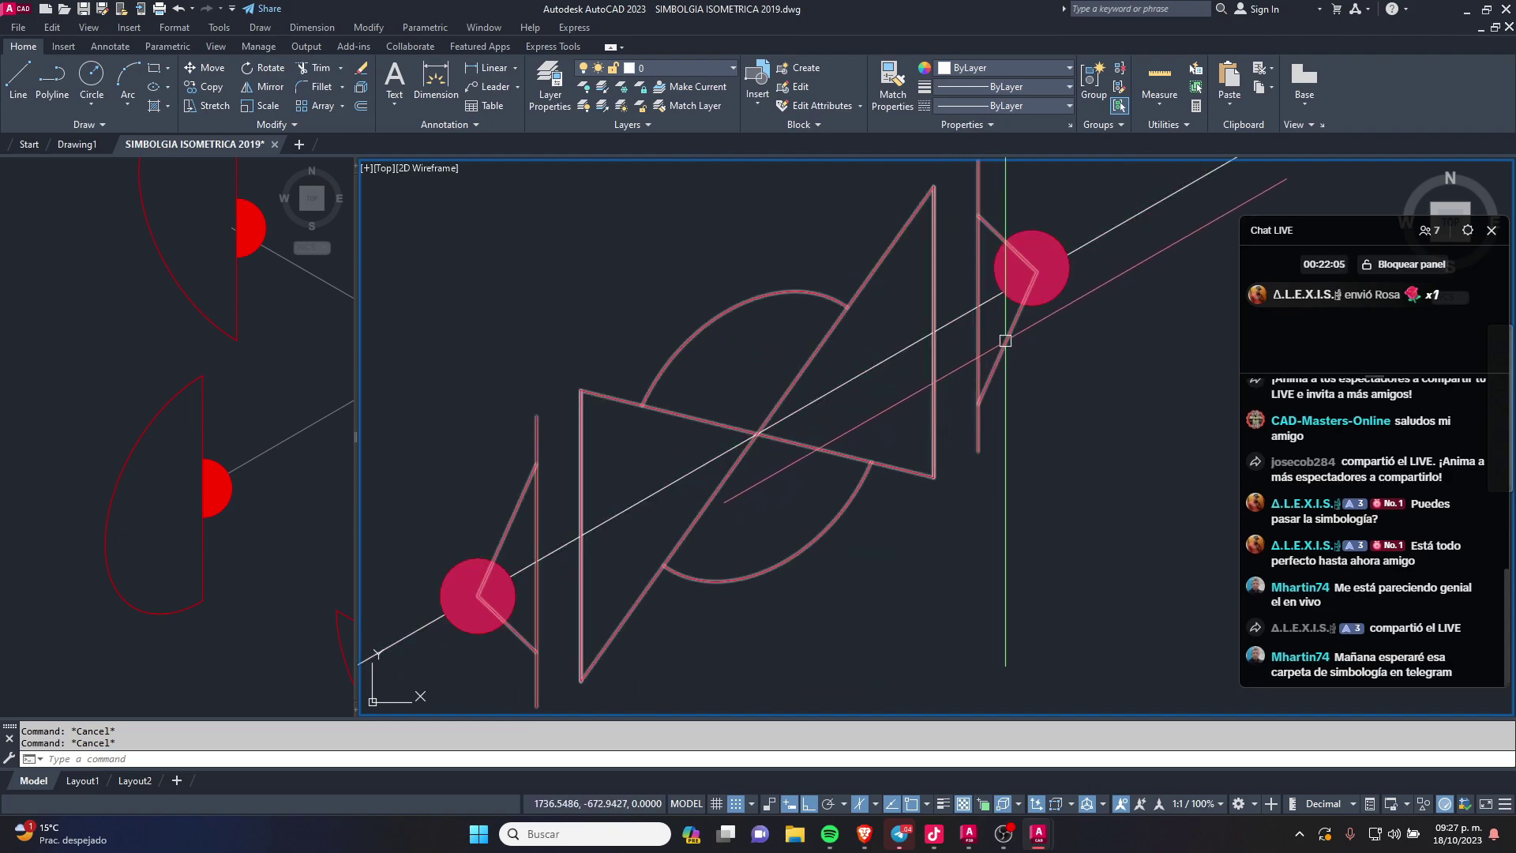
{"action": "left_click", "coordinate": [1005, 332]}
{"action": "scroll", "coordinate": [767, 380], "scroll_direction": "down", "scroll_amount": 2}
{"action": "key", "text": "Escape"}
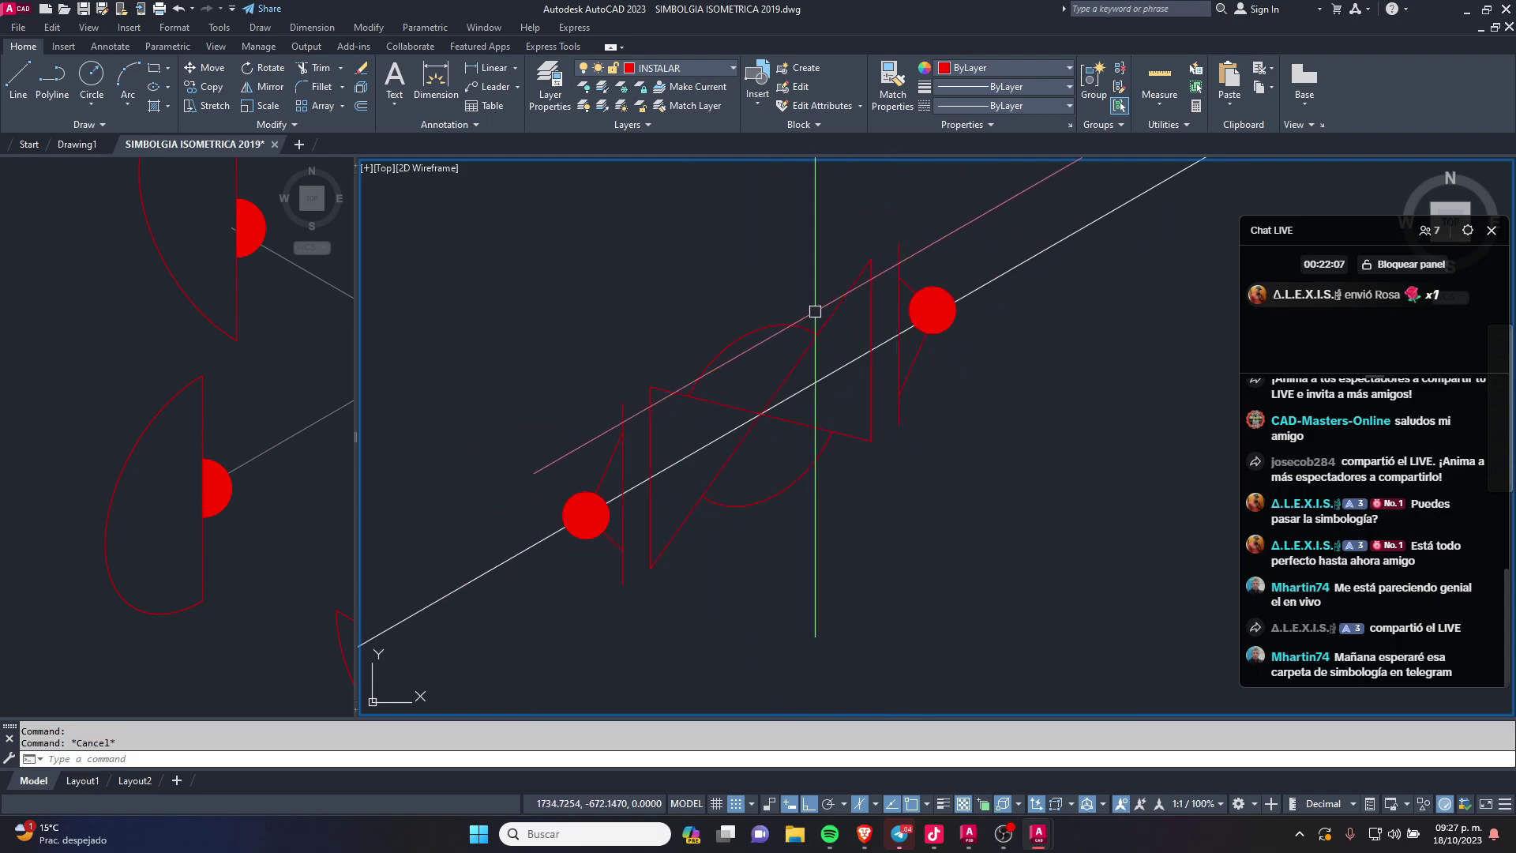
{"action": "left_click", "coordinate": [873, 420]}
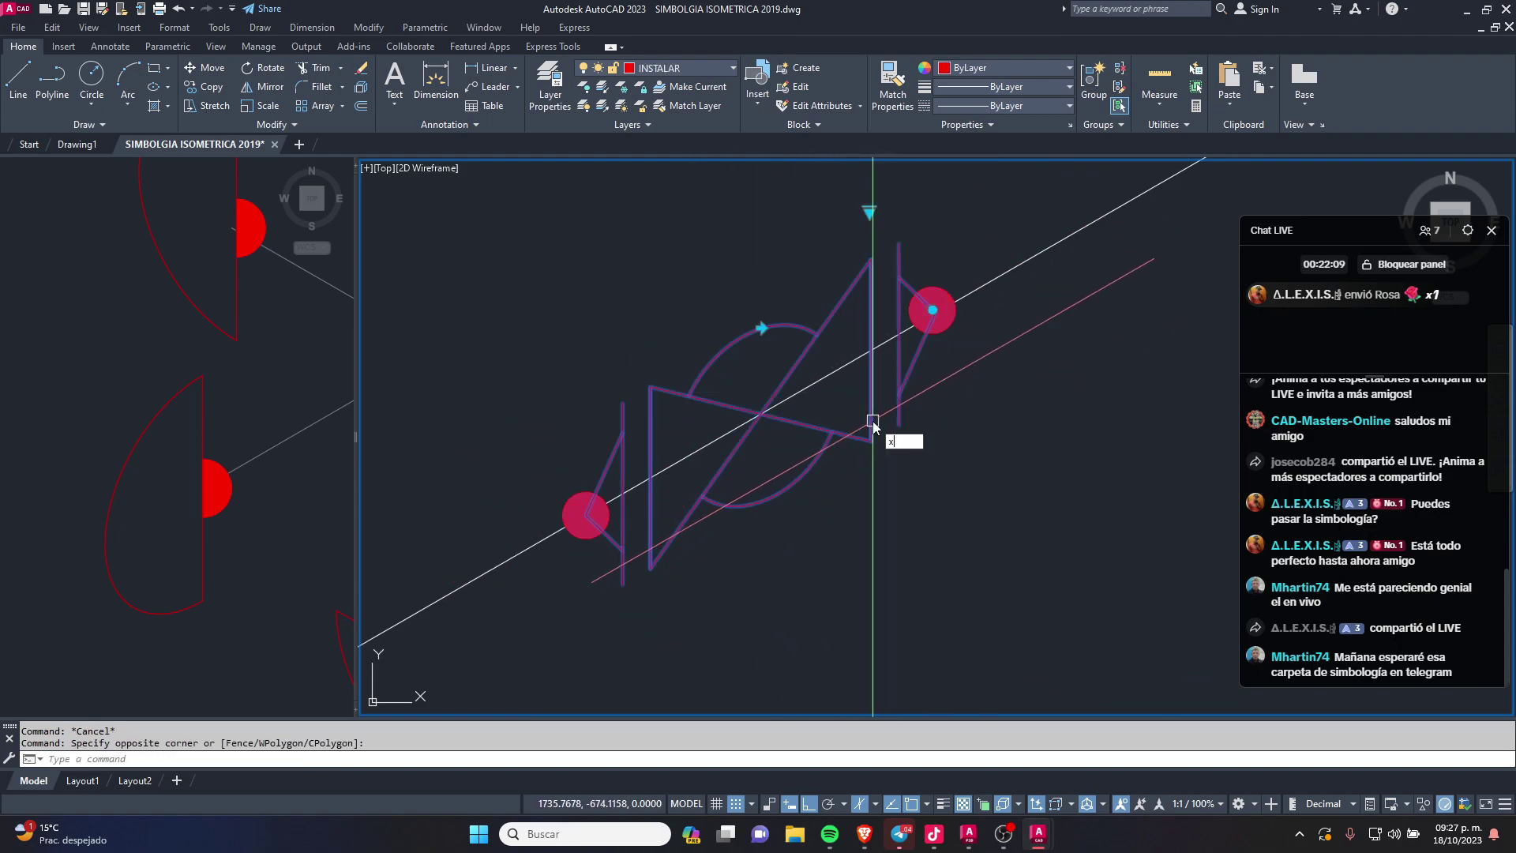
Step: Explode the valve block into separate lines and attempt a trim against its arrow segments
{"action": "type", "text": "x"}
{"action": "key", "text": "Return"}
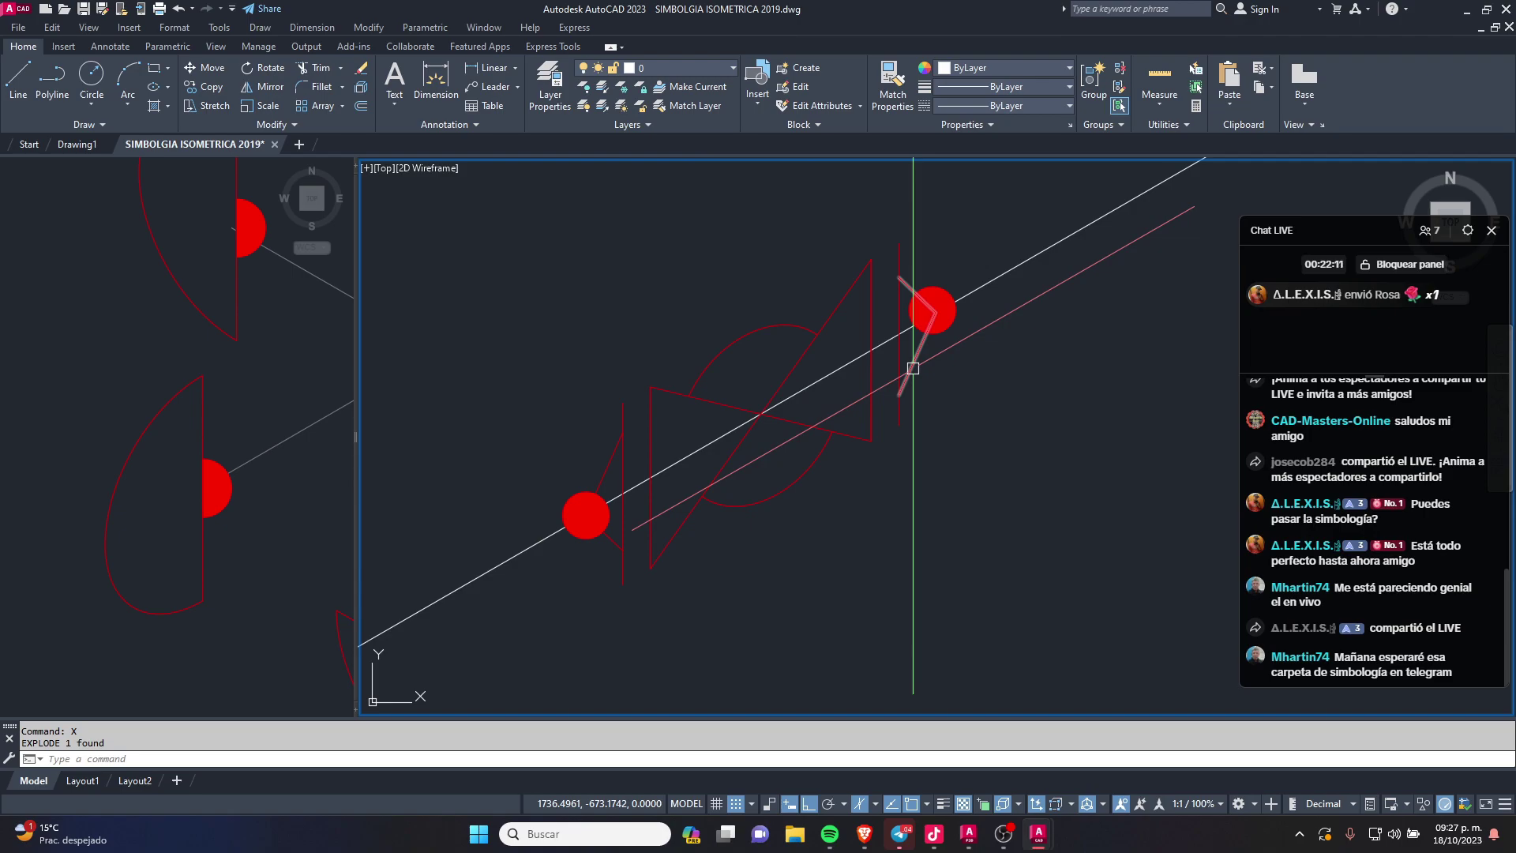
{"action": "left_click", "coordinate": [913, 368]}
{"action": "left_click", "coordinate": [616, 444]}
{"action": "type", "text": "TR"}
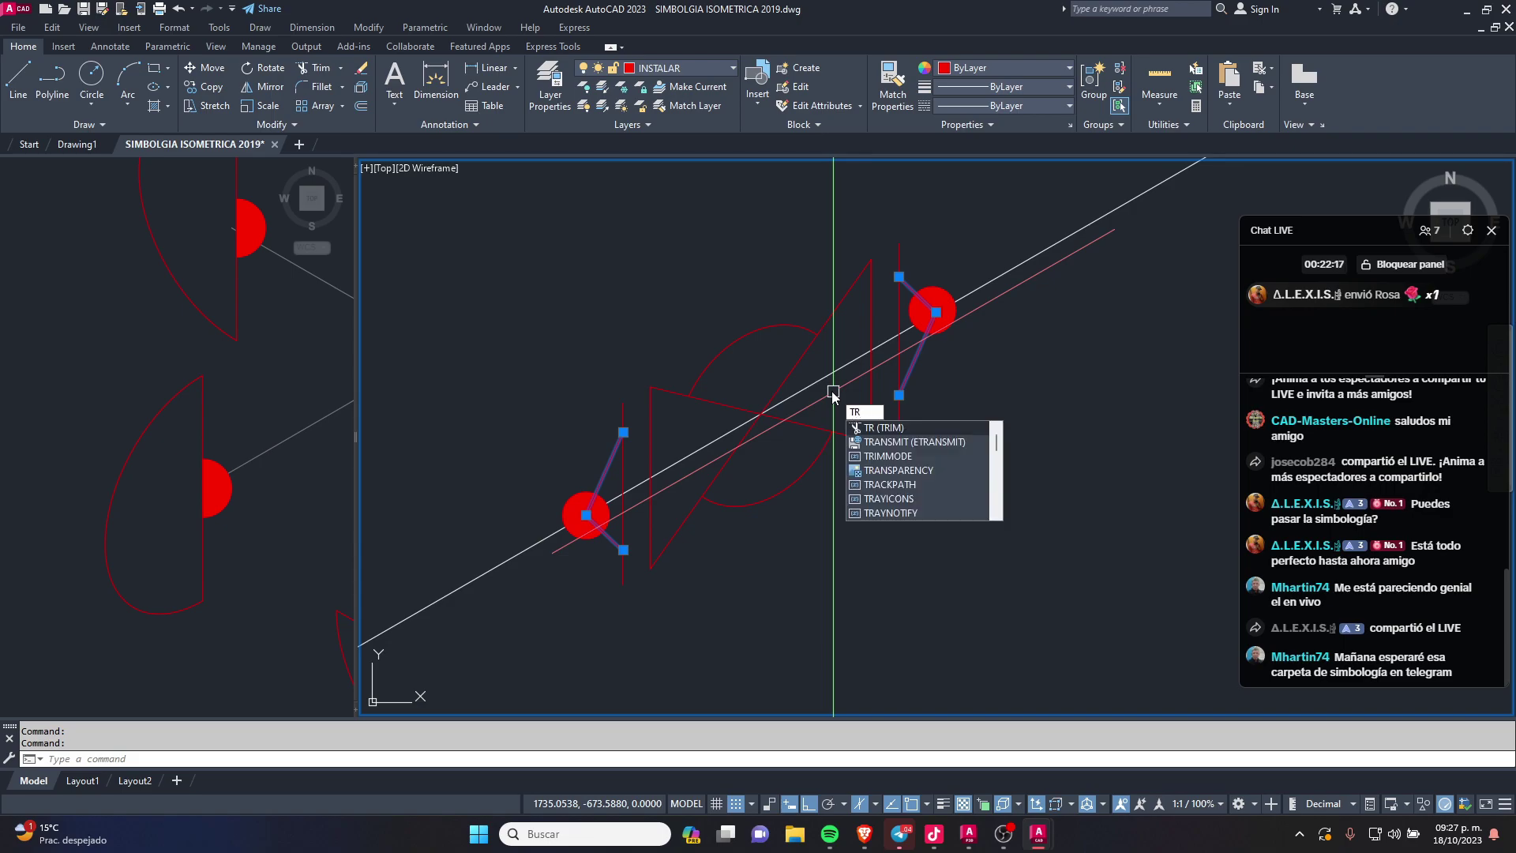
{"action": "key", "text": "Return"}
{"action": "key", "text": "Escape"}
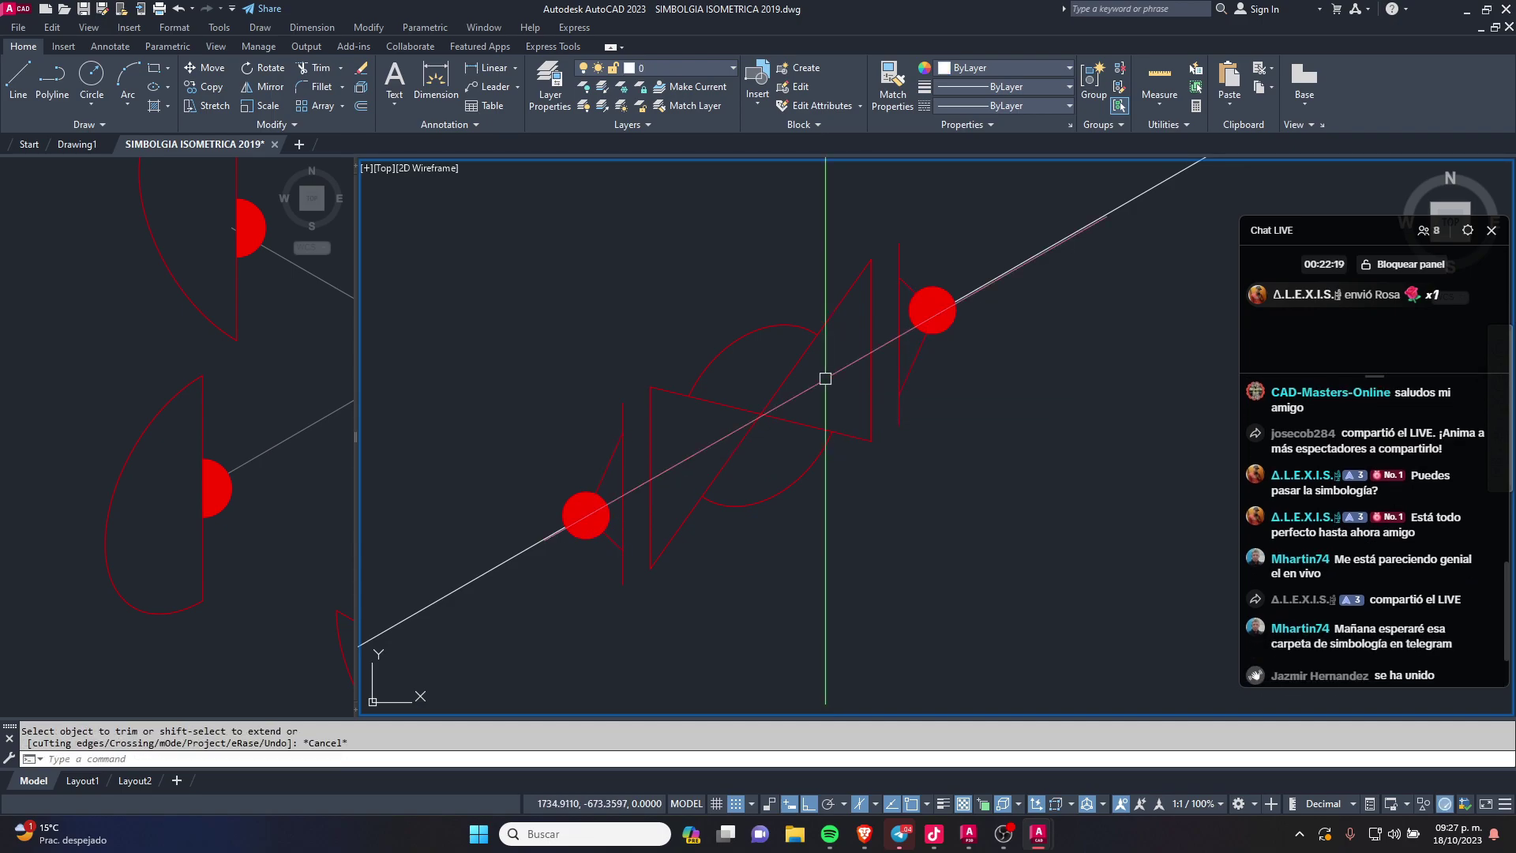
Step: Orbit and pan the view along the pipe line around the valve
{"action": "middle_click_drag", "start_coordinate": [1027, 284], "coordinate": [936, 302], "text": "shift"}
{"action": "mouse_move", "coordinate": [665, 502]}
{"action": "middle_mouse_down", "text": "shift"}
{"action": "mouse_move", "coordinate": [718, 430]}
{"action": "mouse_move", "coordinate": [847, 427]}
{"action": "mouse_move", "coordinate": [853, 360]}
{"action": "middle_mouse_up", "text": "shift"}
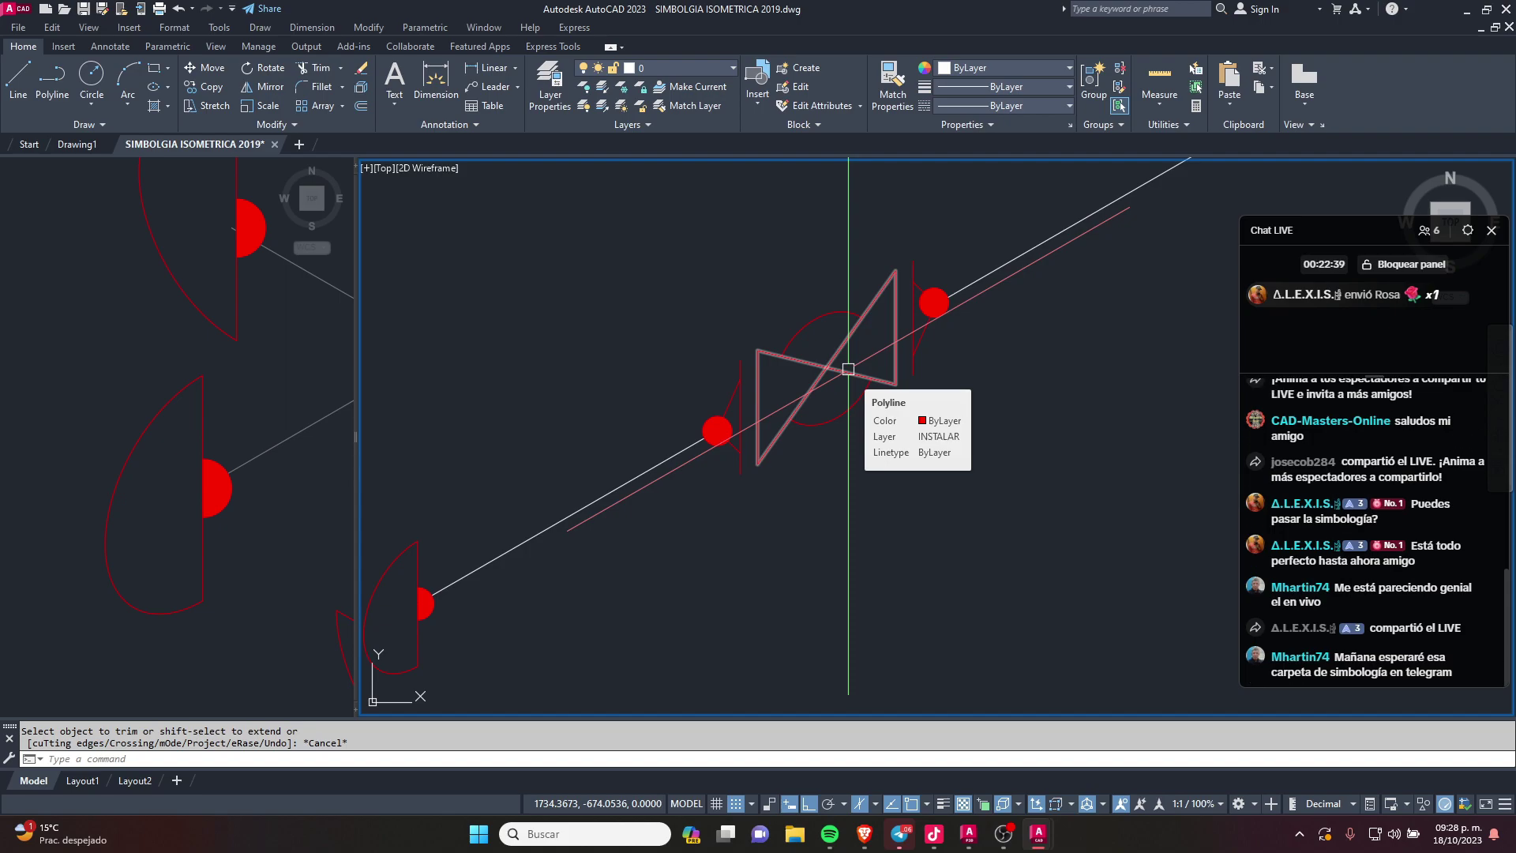
{"action": "scroll", "coordinate": [848, 369], "scroll_direction": "down", "scroll_amount": 3}
{"action": "scroll", "coordinate": [765, 369], "scroll_direction": "down", "scroll_amount": 2}
{"action": "key", "text": "Escape"}
{"action": "middle_click_drag", "start_coordinate": [789, 383], "coordinate": [809, 359]}
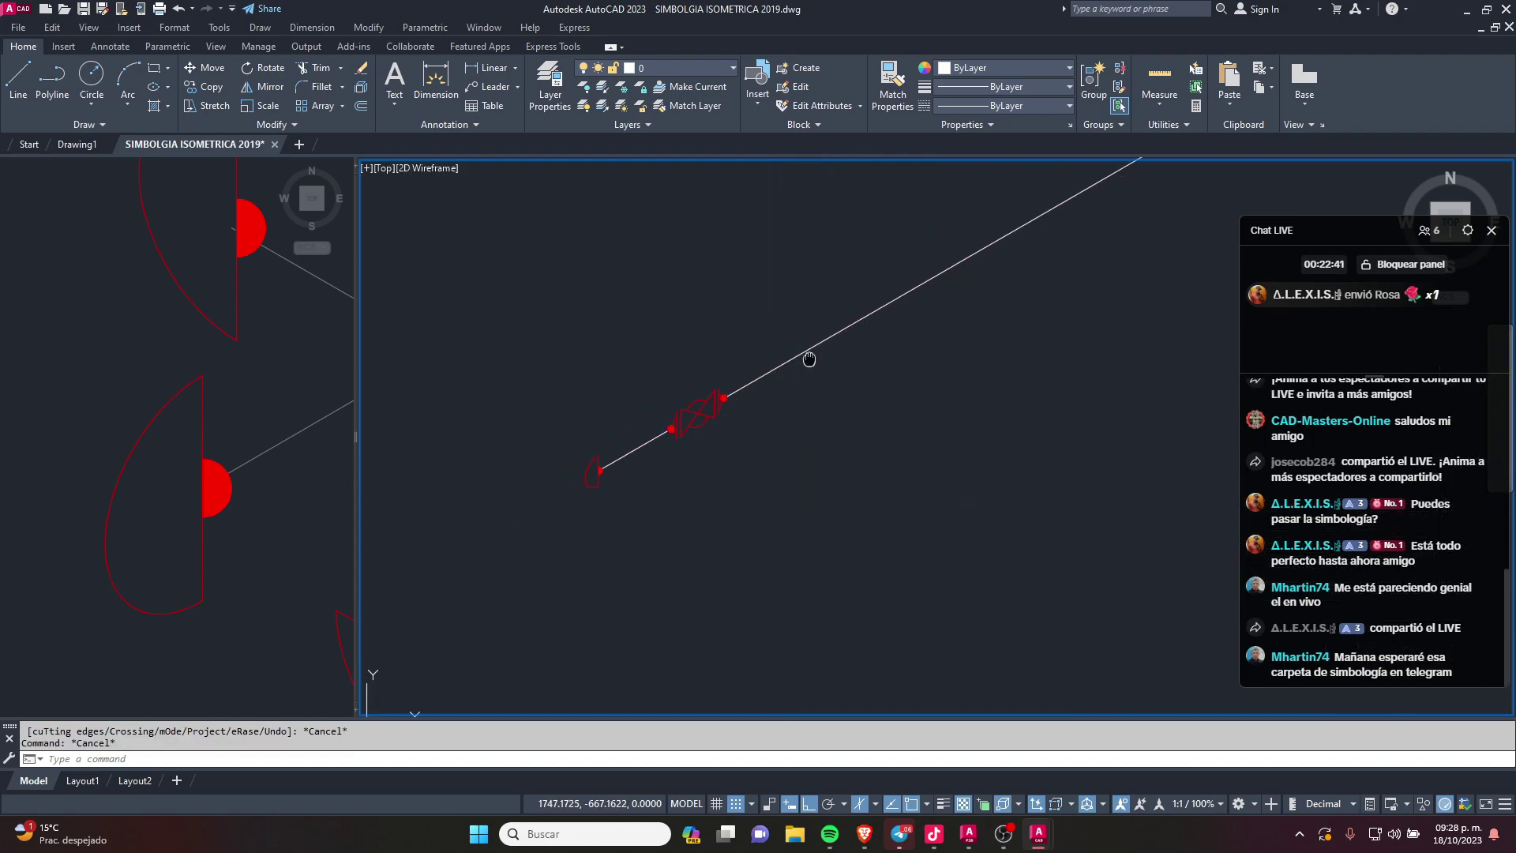
{"action": "key", "text": "Escape"}
{"action": "scroll", "coordinate": [765, 406], "scroll_direction": "up", "scroll_amount": 3}
{"action": "scroll", "coordinate": [766, 406], "scroll_direction": "up", "scroll_amount": 2}
{"action": "scroll", "coordinate": [765, 406], "scroll_direction": "down", "scroll_amount": 4}
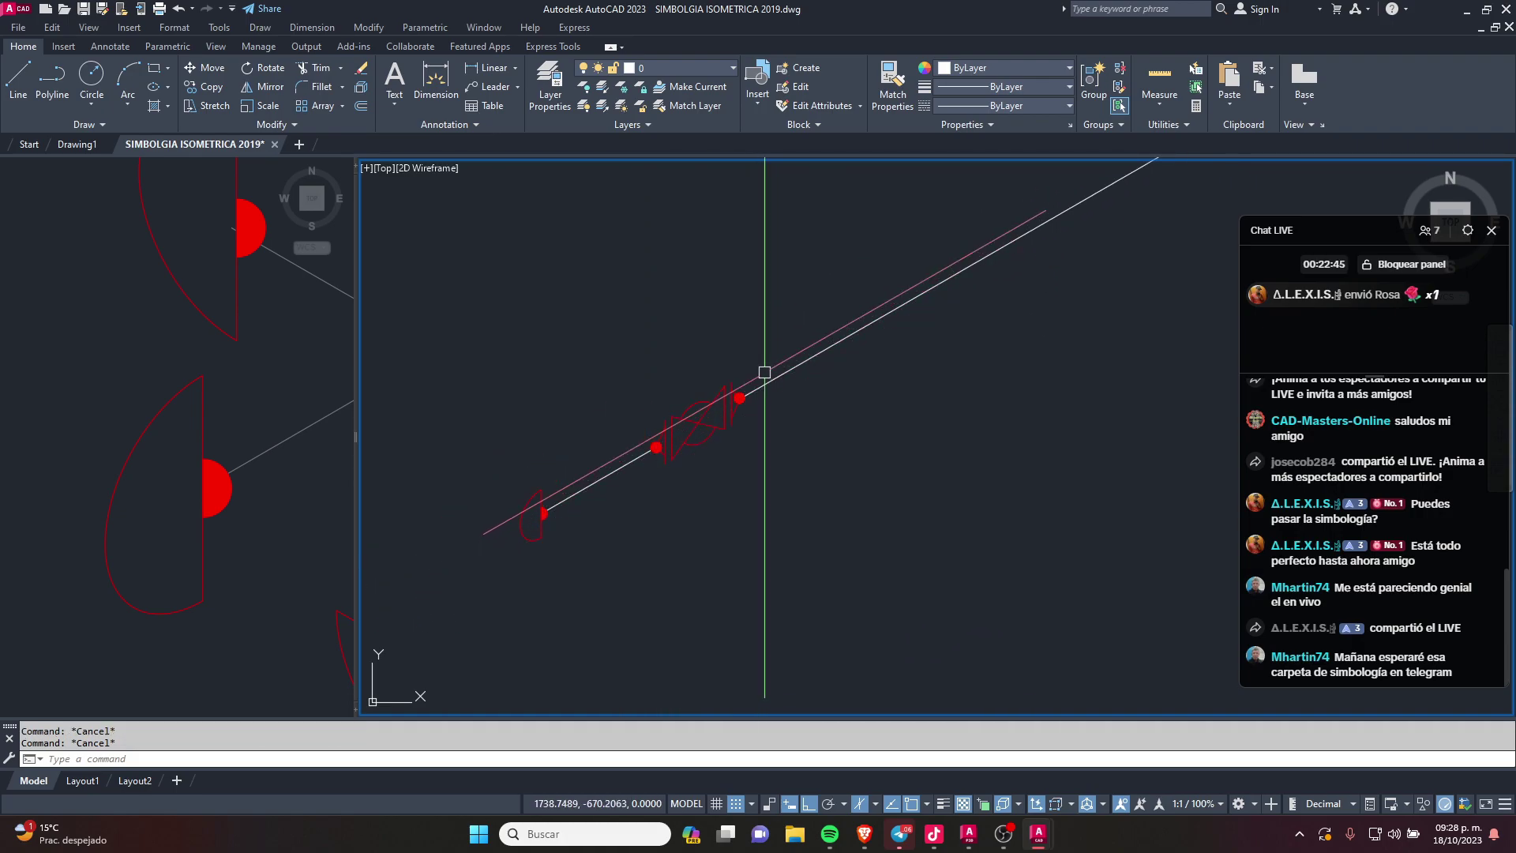
Step: Stretch the valve further up-right along the diagonal pipe using a crossing window
{"action": "type", "text": "s"}
{"action": "key", "text": "Return"}
{"action": "left_click", "coordinate": [813, 271]}
{"action": "left_click", "coordinate": [722, 430]}
{"action": "key", "text": "Return"}
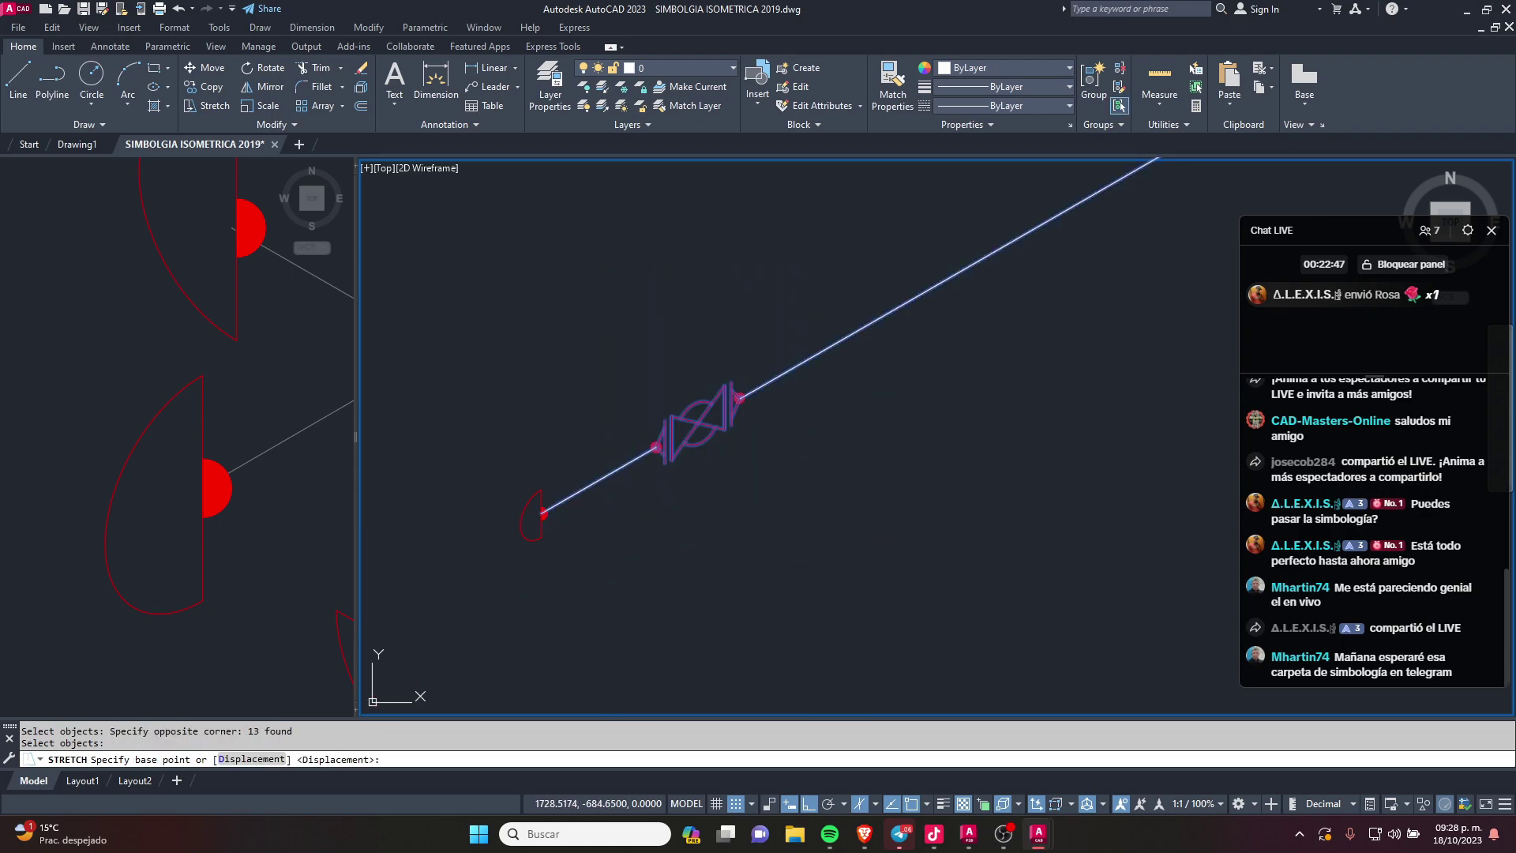
{"action": "left_click", "coordinate": [604, 584]}
{"action": "left_click", "coordinate": [772, 490]}
{"action": "scroll", "coordinate": [772, 491], "scroll_direction": "up", "scroll_amount": 2}
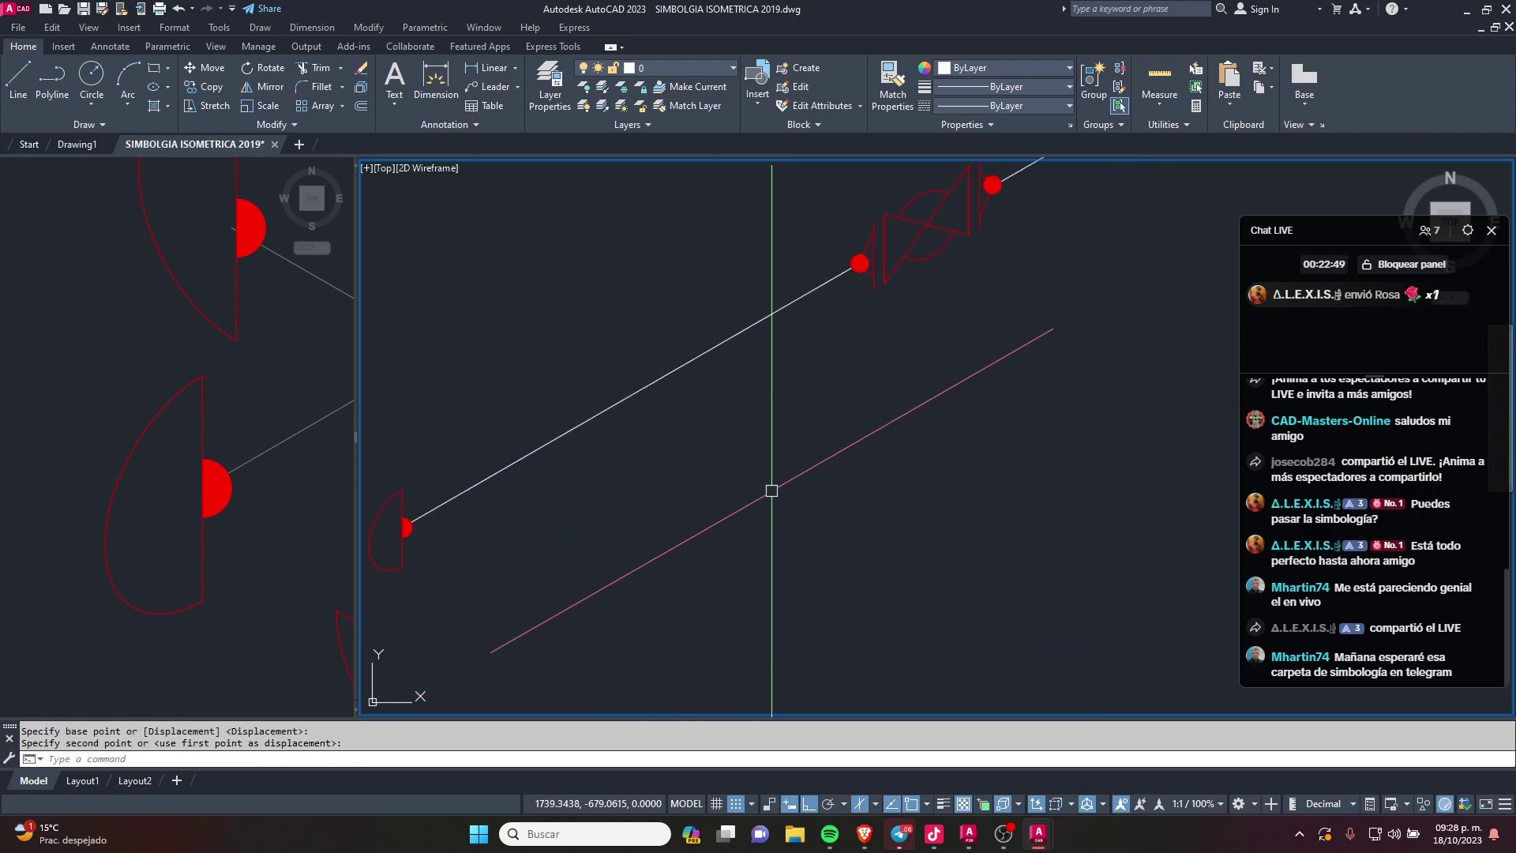
{"action": "scroll", "coordinate": [772, 490], "scroll_direction": "down", "scroll_amount": 2}
{"action": "scroll", "coordinate": [805, 494], "scroll_direction": "down", "scroll_amount": 2}
{"action": "key", "text": "Escape"}
{"action": "key", "text": "Escape"}
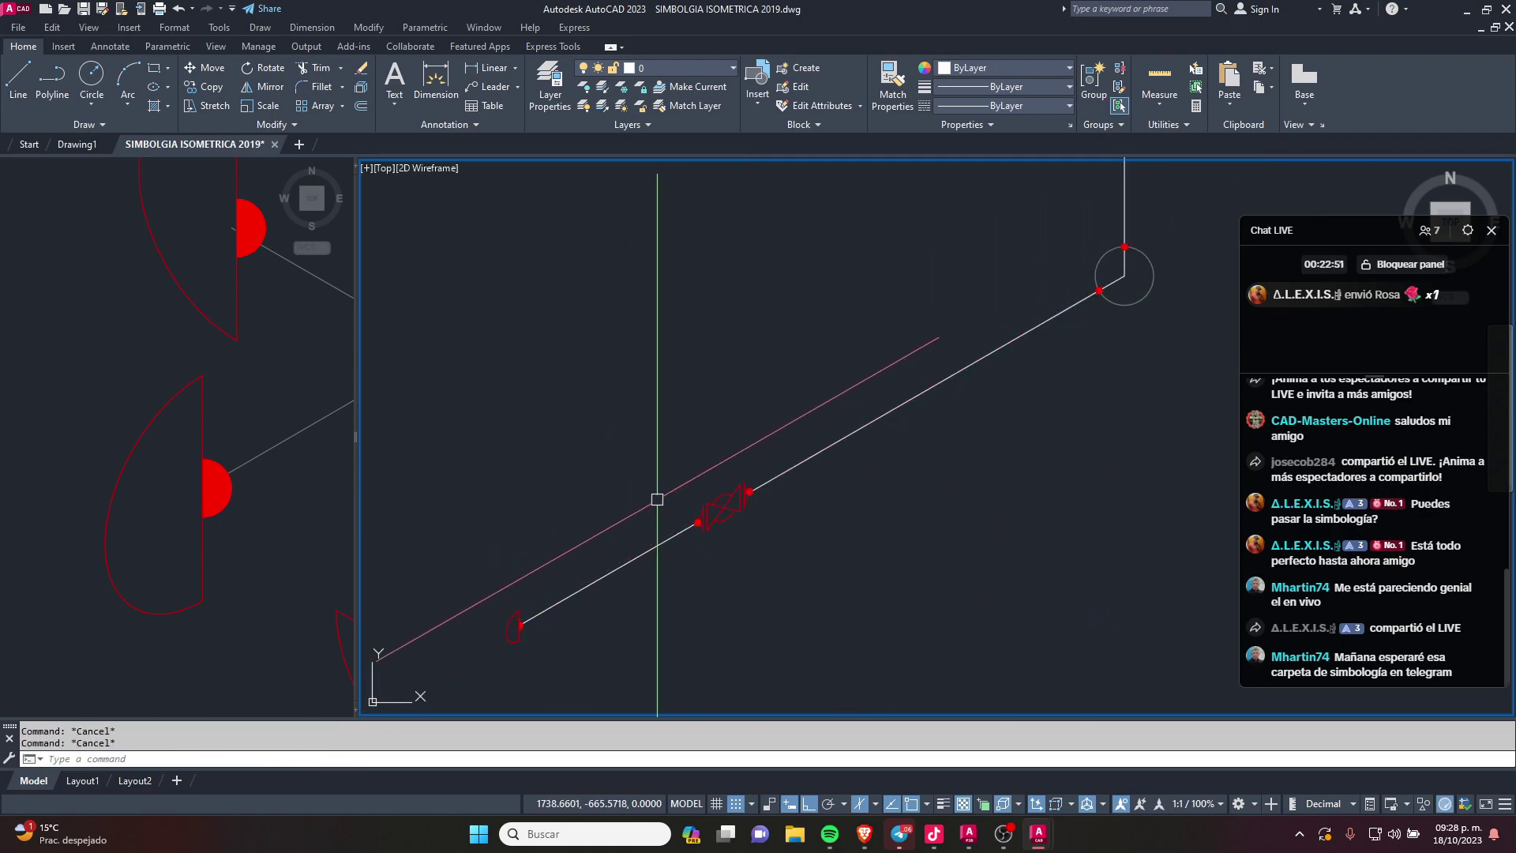
Step: Navigate the symbology sheet to the SIMBOLOGIA grid and text style samples
{"action": "left_click", "coordinate": [119, 458]}
{"action": "scroll", "coordinate": [149, 450], "scroll_direction": "down", "scroll_amount": 2}
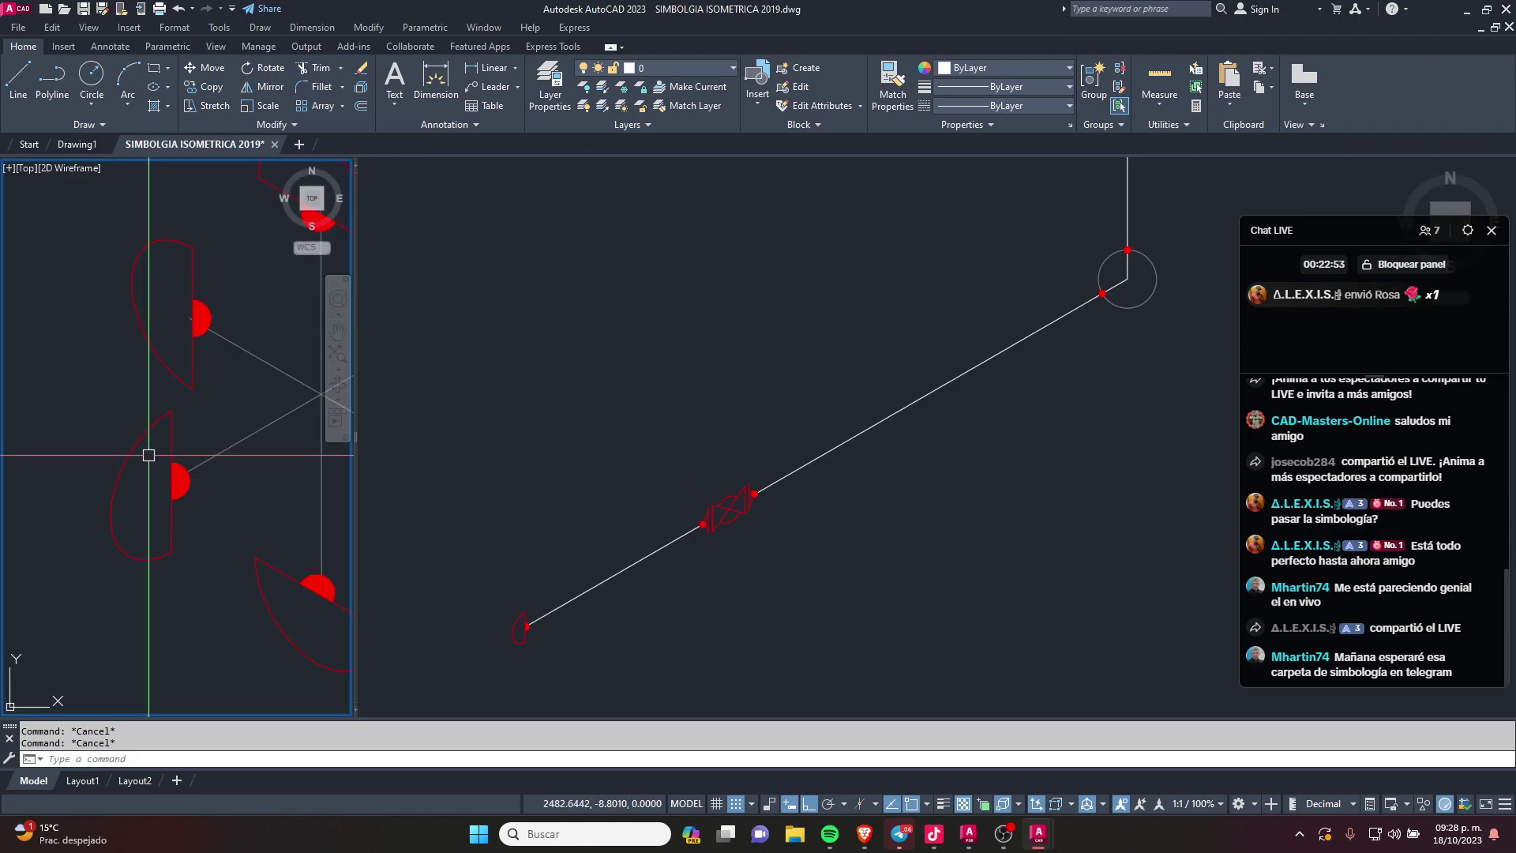
{"action": "scroll", "coordinate": [159, 408], "scroll_direction": "down", "scroll_amount": 3}
{"action": "scroll", "coordinate": [159, 409], "scroll_direction": "down", "scroll_amount": 2}
{"action": "scroll", "coordinate": [159, 408], "scroll_direction": "down", "scroll_amount": 2}
{"action": "scroll", "coordinate": [108, 575], "scroll_direction": "up", "scroll_amount": 2}
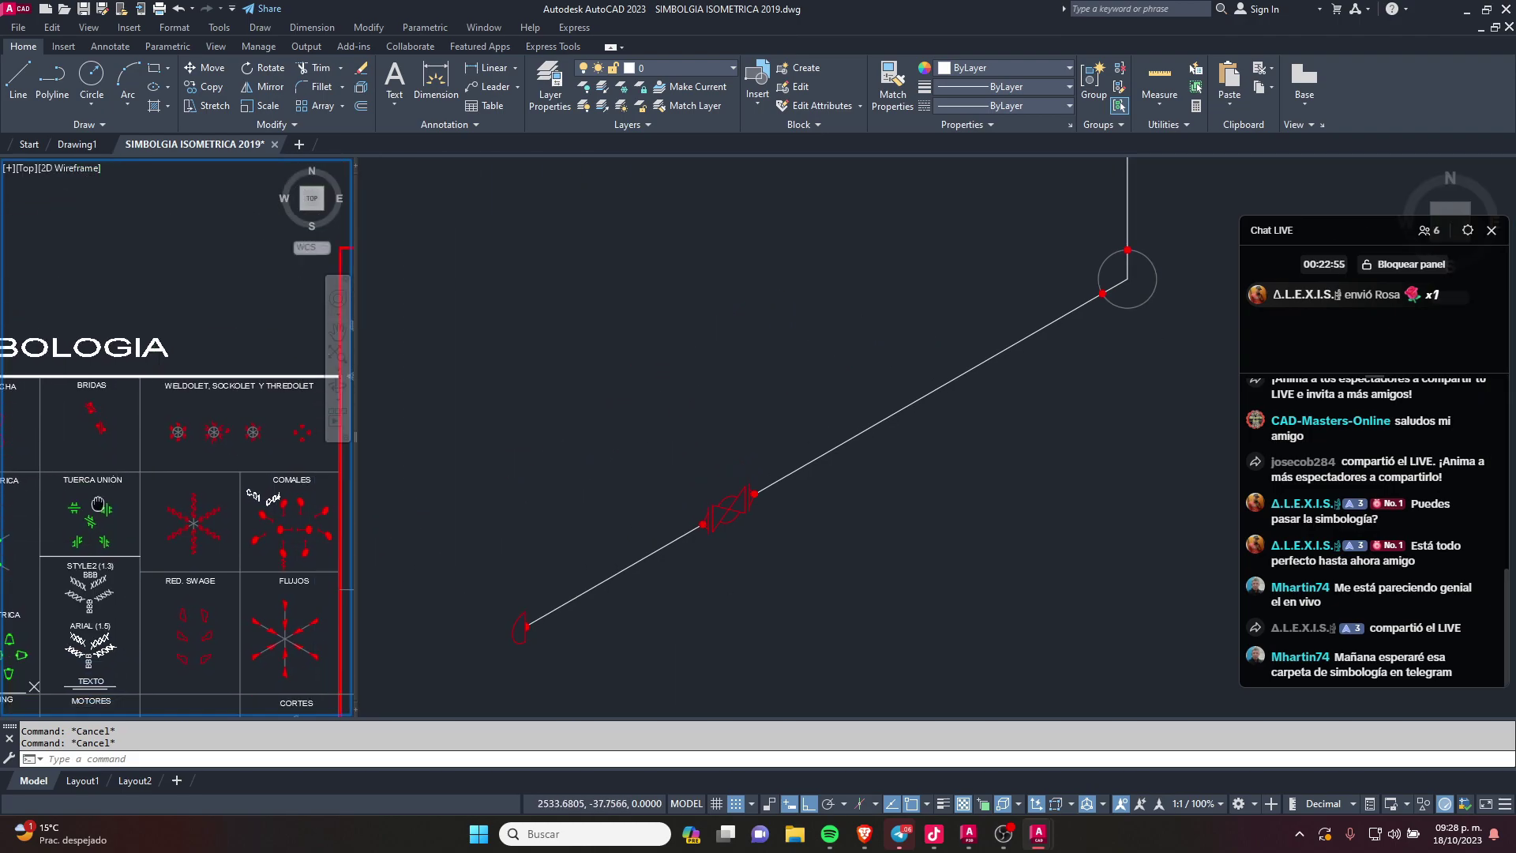
{"action": "scroll", "coordinate": [109, 574], "scroll_direction": "up", "scroll_amount": 2}
{"action": "scroll", "coordinate": [213, 427], "scroll_direction": "up", "scroll_amount": 2}
{"action": "scroll", "coordinate": [209, 395], "scroll_direction": "up", "scroll_amount": 2}
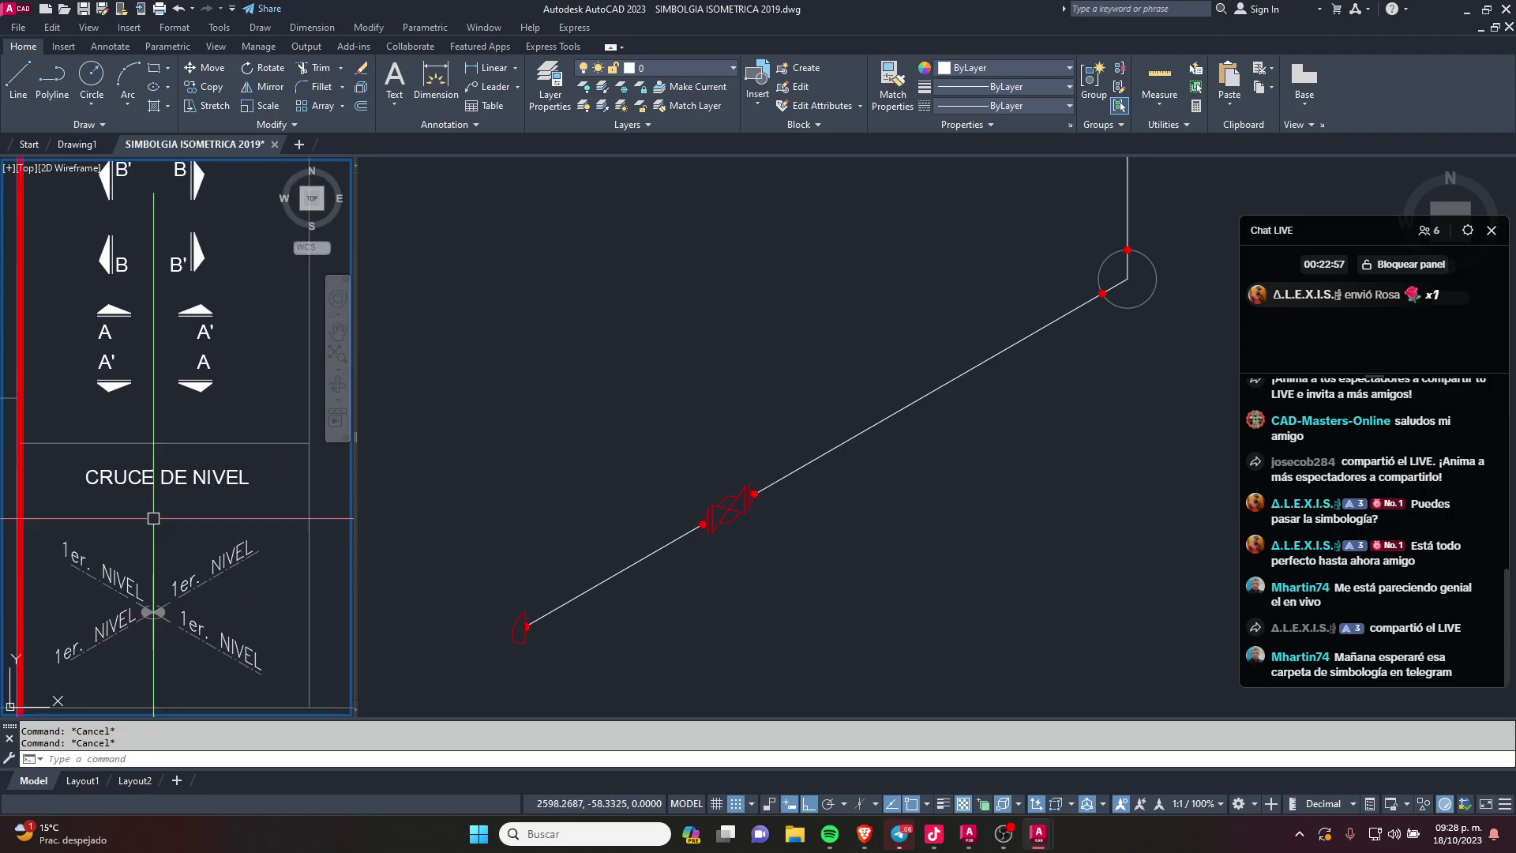
{"action": "scroll", "coordinate": [198, 437], "scroll_direction": "down", "scroll_amount": 5}
{"action": "middle_click_drag", "start_coordinate": [170, 517], "coordinate": [202, 458]}
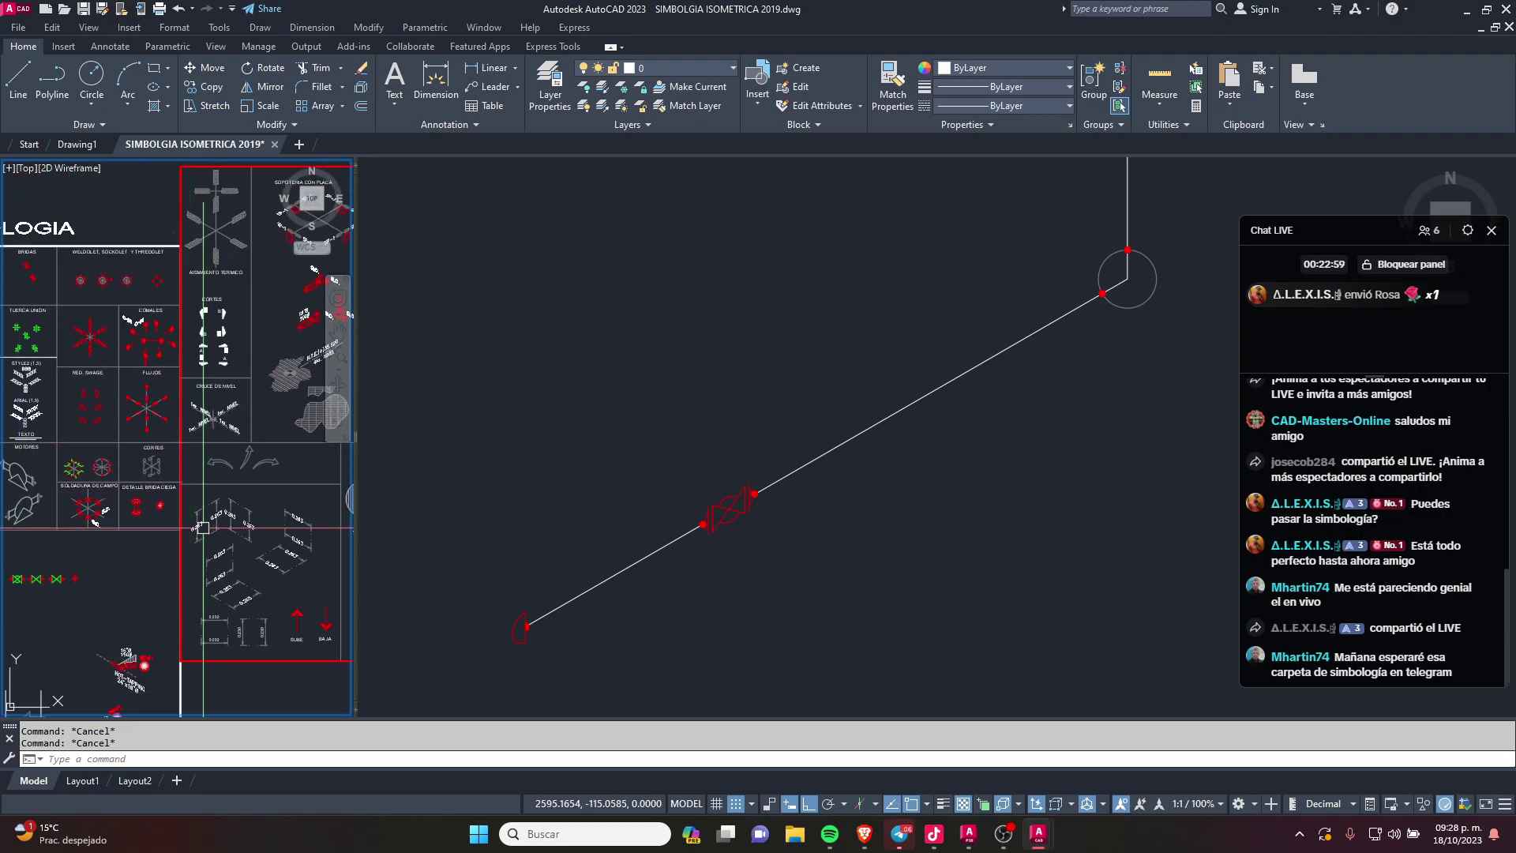
{"action": "mouse_move", "coordinate": [107, 436]}
{"action": "middle_mouse_down"}
{"action": "mouse_move", "coordinate": [193, 437]}
{"action": "mouse_move", "coordinate": [166, 506]}
{"action": "middle_mouse_up"}
{"action": "scroll", "coordinate": [116, 421], "scroll_direction": "up", "scroll_amount": 10}
Step: Start copying the slanted XXXX text sample, then cancel the first attempt
{"action": "left_click", "coordinate": [200, 389]}
{"action": "type", "text": "co"}
{"action": "key", "text": "space"}
{"action": "left_click", "coordinate": [201, 388]}
{"action": "scroll", "coordinate": [710, 514], "scroll_direction": "up", "scroll_amount": 5}
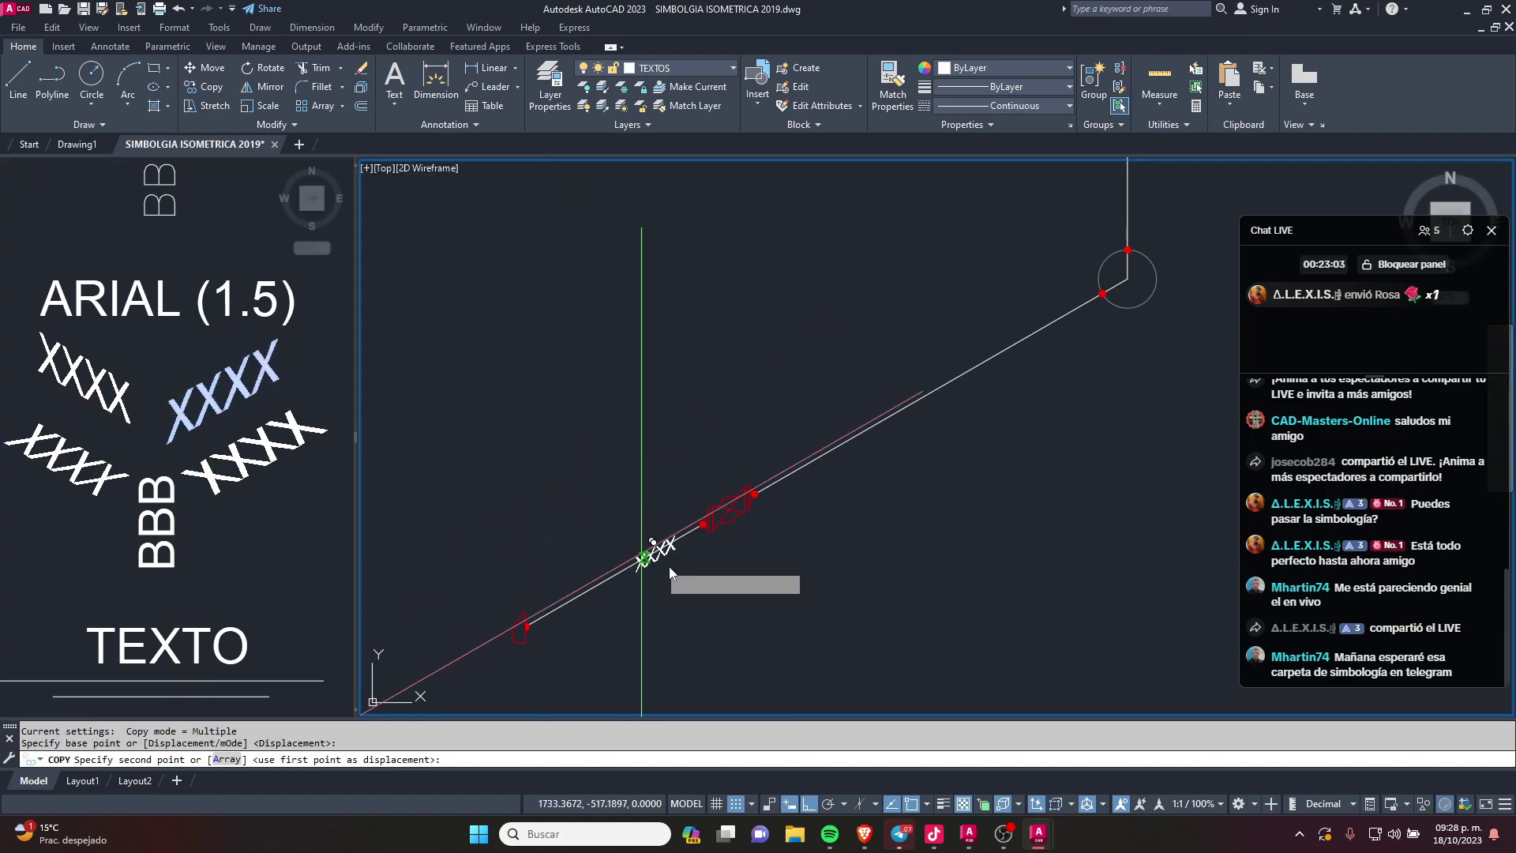
{"action": "key", "text": "Escape"}
Step: Copy the XXXX text with Ortho off (F8) and drop it just below the valve
{"action": "left_click", "coordinate": [189, 407]}
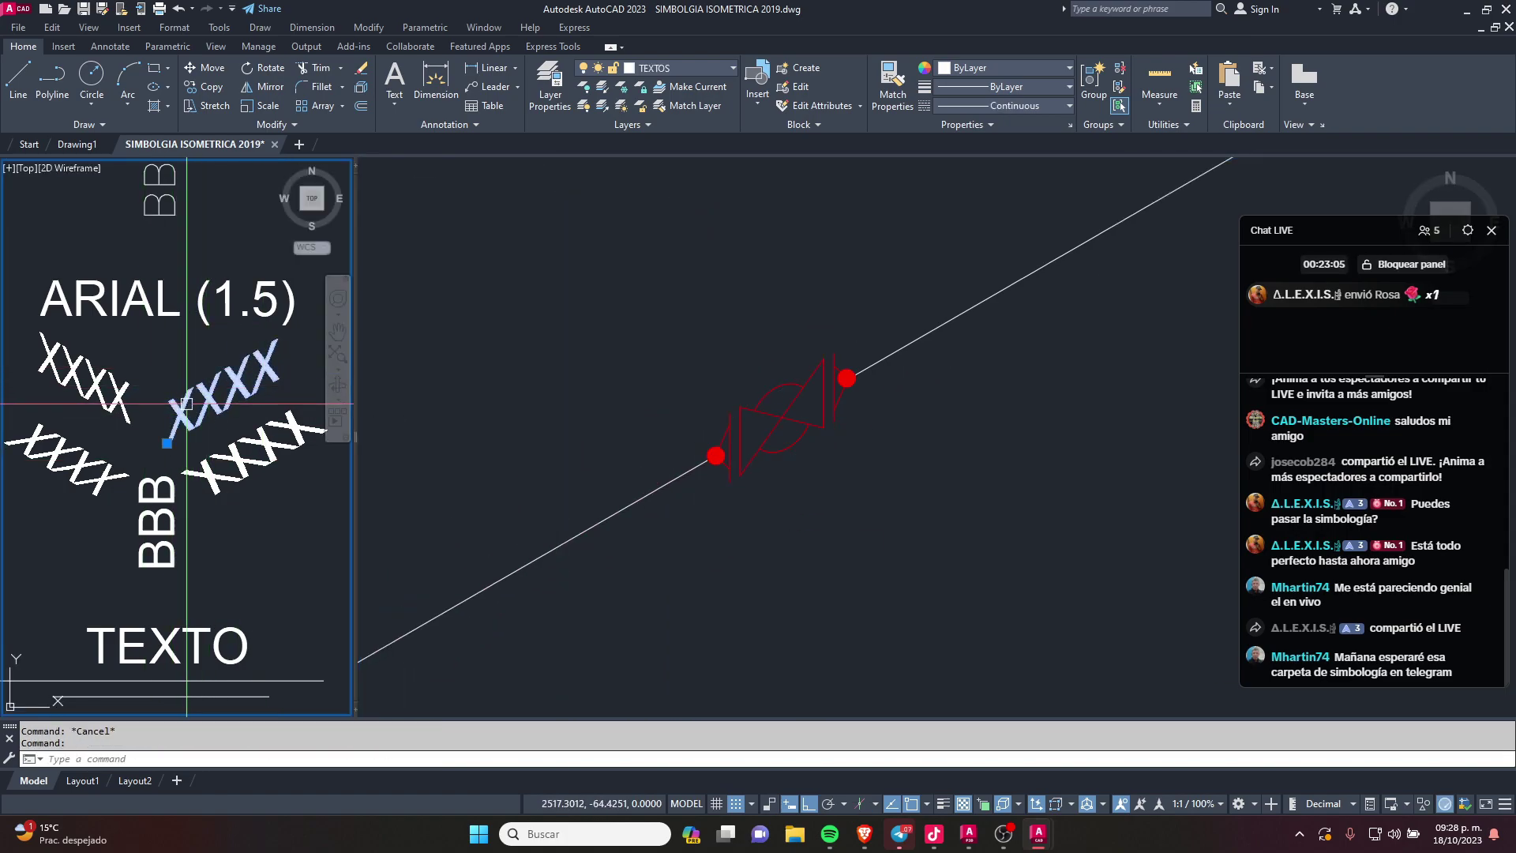
{"action": "key", "text": "space"}
{"action": "left_click", "coordinate": [190, 407]}
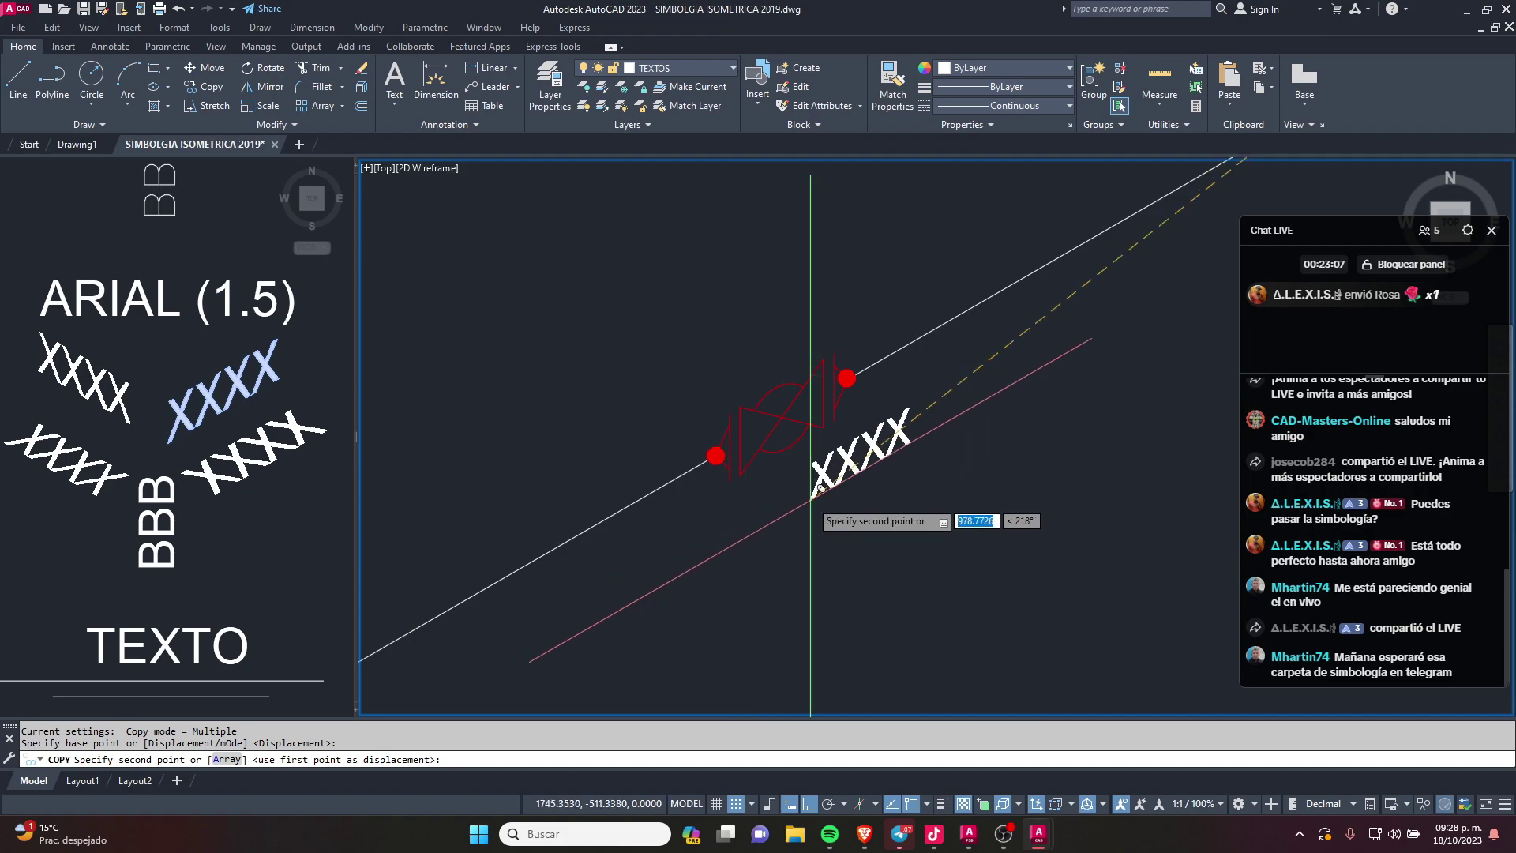
{"action": "key", "text": "F8"}
{"action": "scroll", "coordinate": [737, 526], "scroll_direction": "up", "scroll_amount": 2}
{"action": "left_click", "coordinate": [707, 537]}
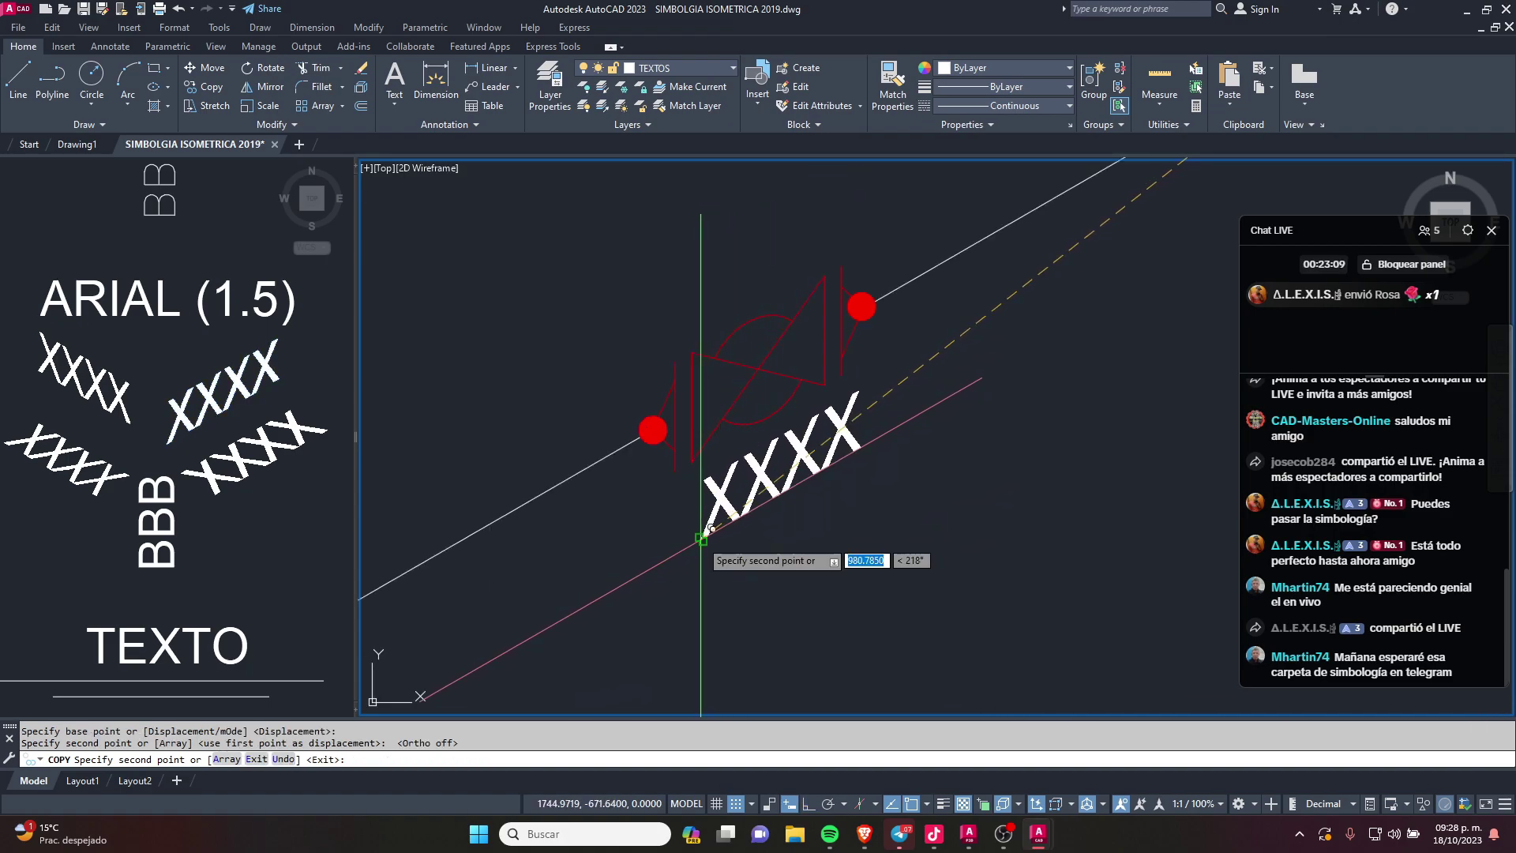
{"action": "key", "text": "Escape"}
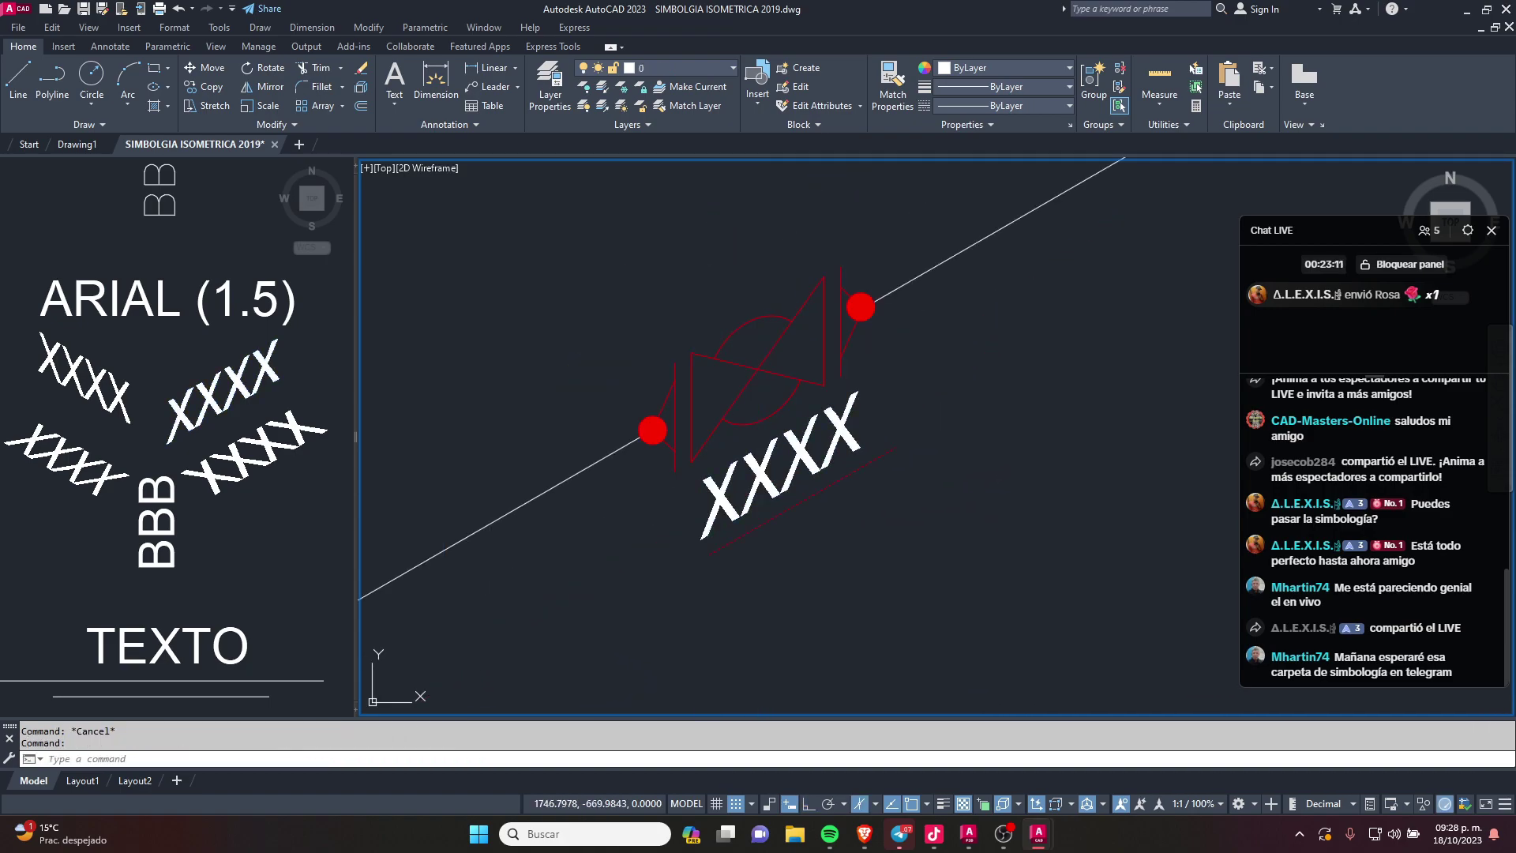
Step: Change the copied XXXX label text to 10"
{"action": "double_click", "coordinate": [760, 485]}
{"action": "type", "text": "10"}
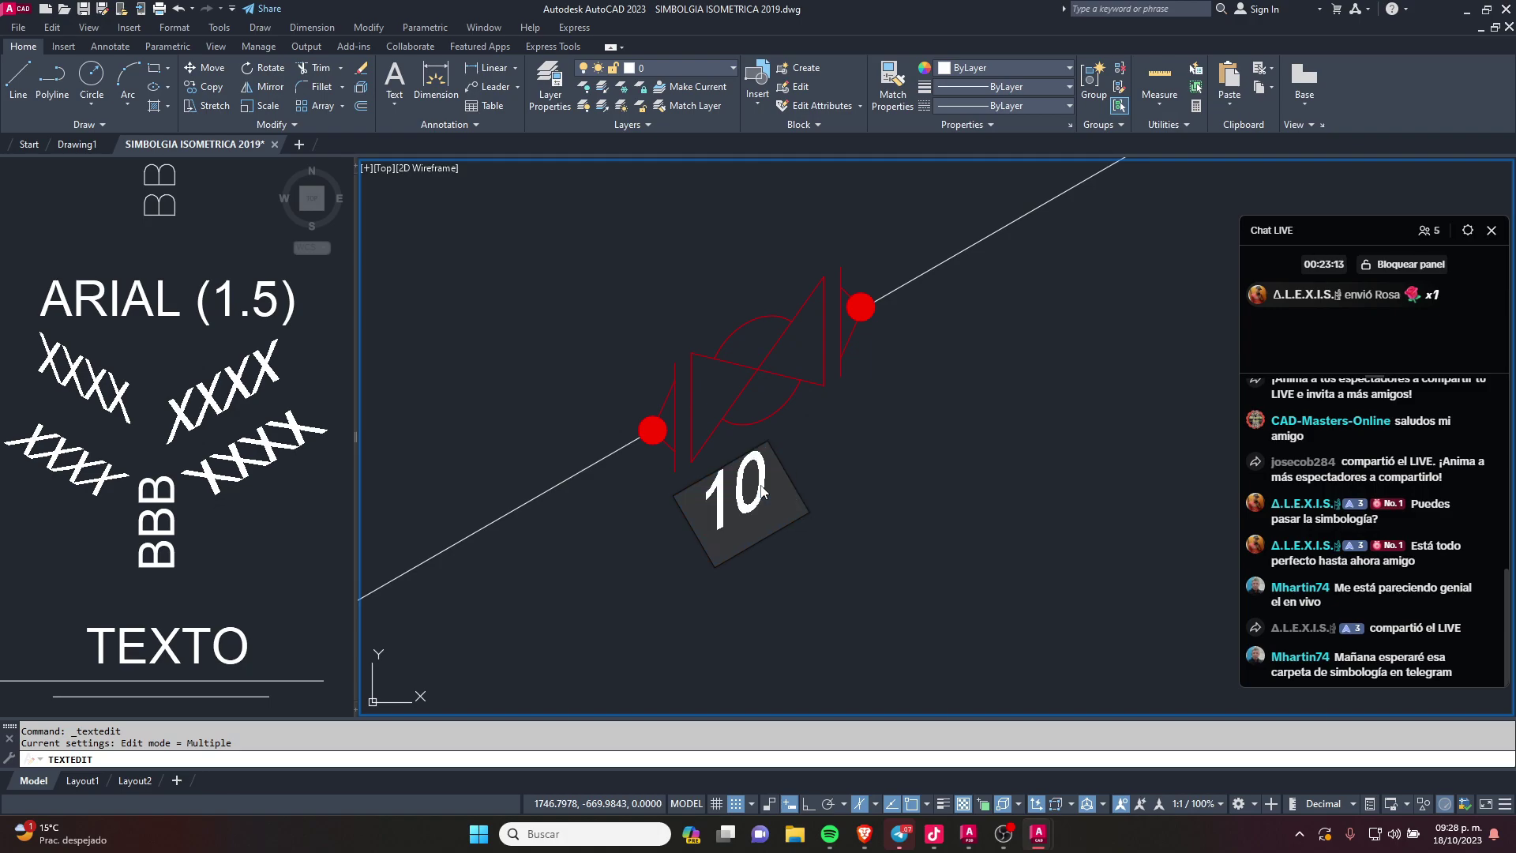
{"action": "type", "text": "!"}
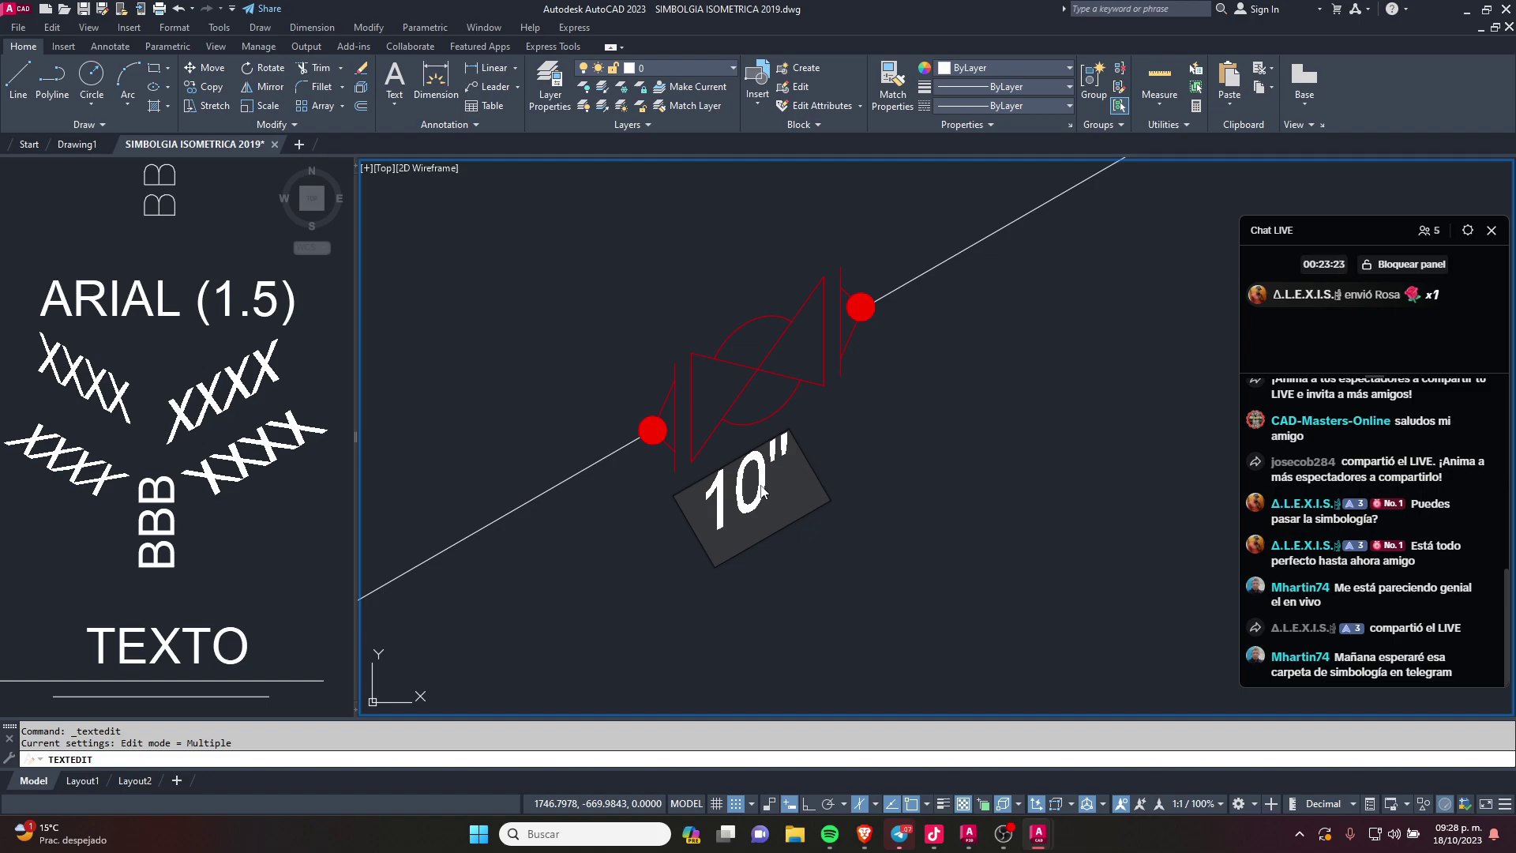
{"action": "left_click", "coordinate": [827, 496]}
{"action": "key", "text": "Escape"}
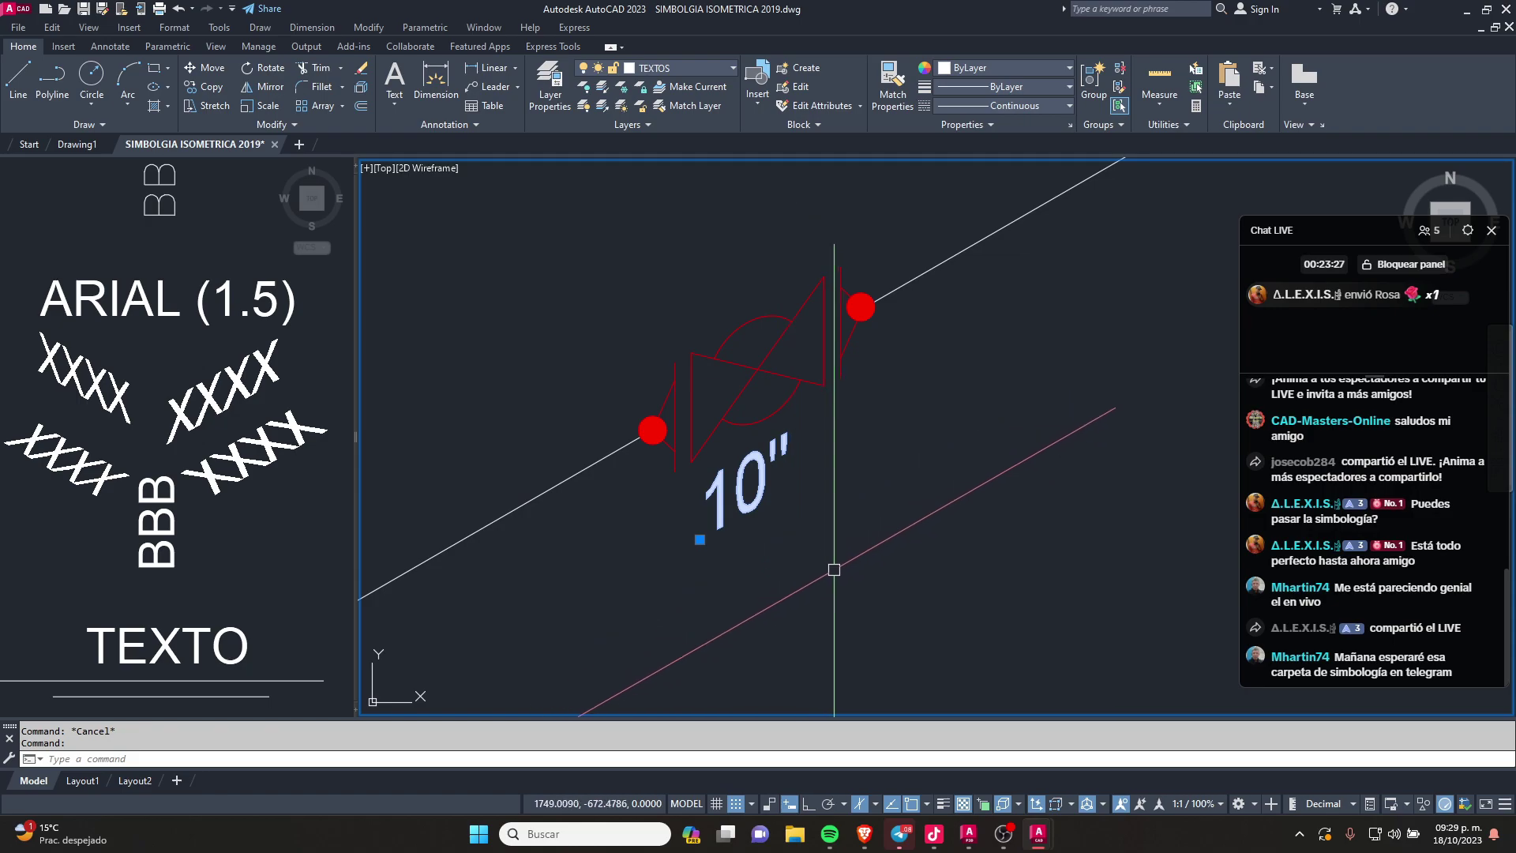
Step: Move the 10" label up-right toward the pipe
{"action": "left_click_drag", "start_coordinate": [834, 569], "coordinate": [826, 540]}
{"action": "key", "text": "Escape"}
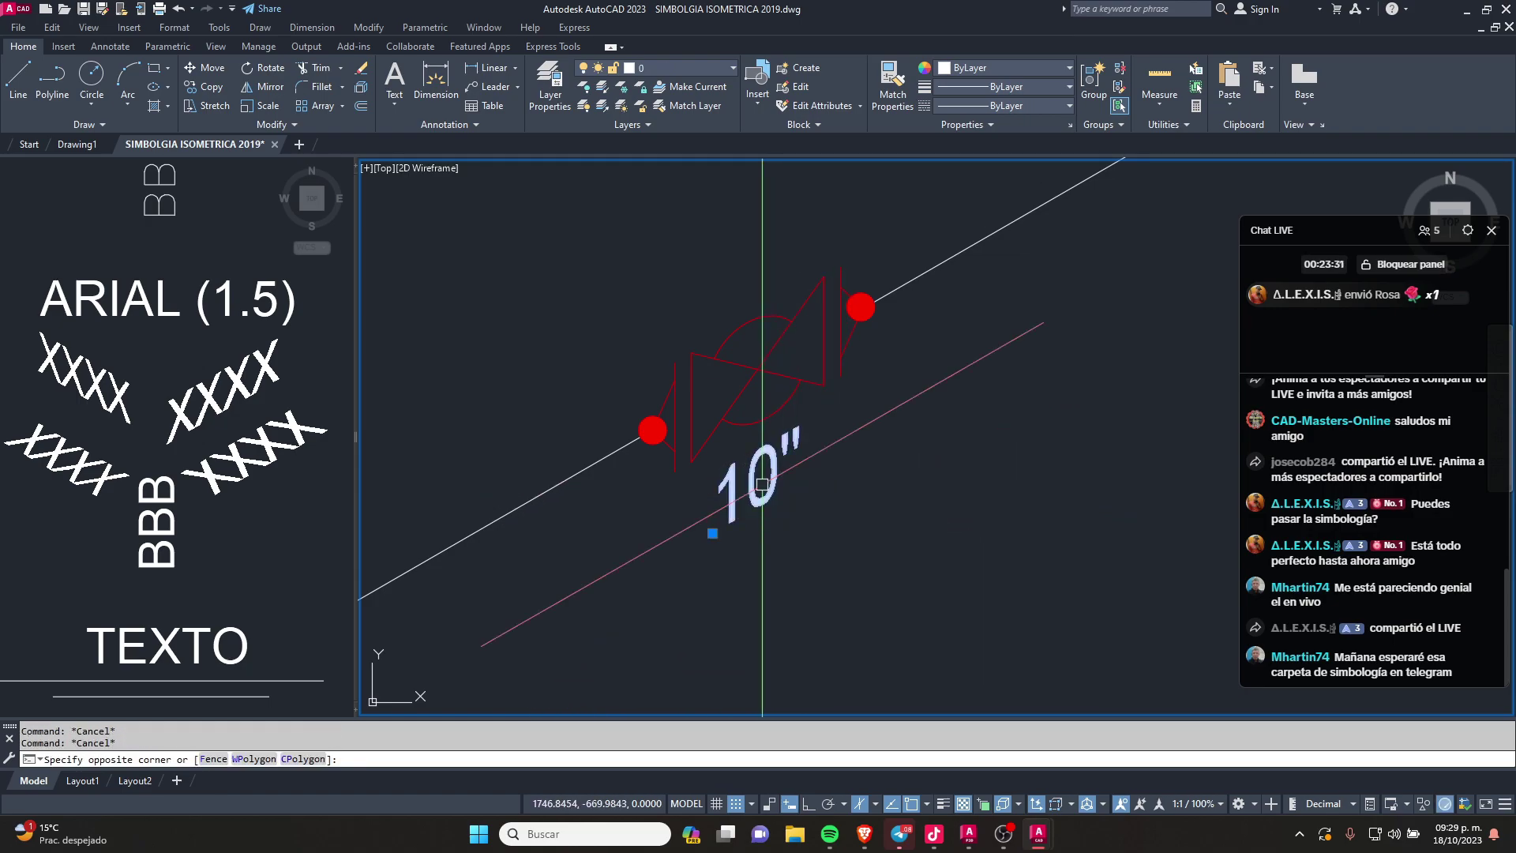
{"action": "middle_click_drag", "start_coordinate": [832, 531], "coordinate": [750, 528]}
{"action": "left_click", "coordinate": [754, 528]}
{"action": "left_click", "coordinate": [689, 494]}
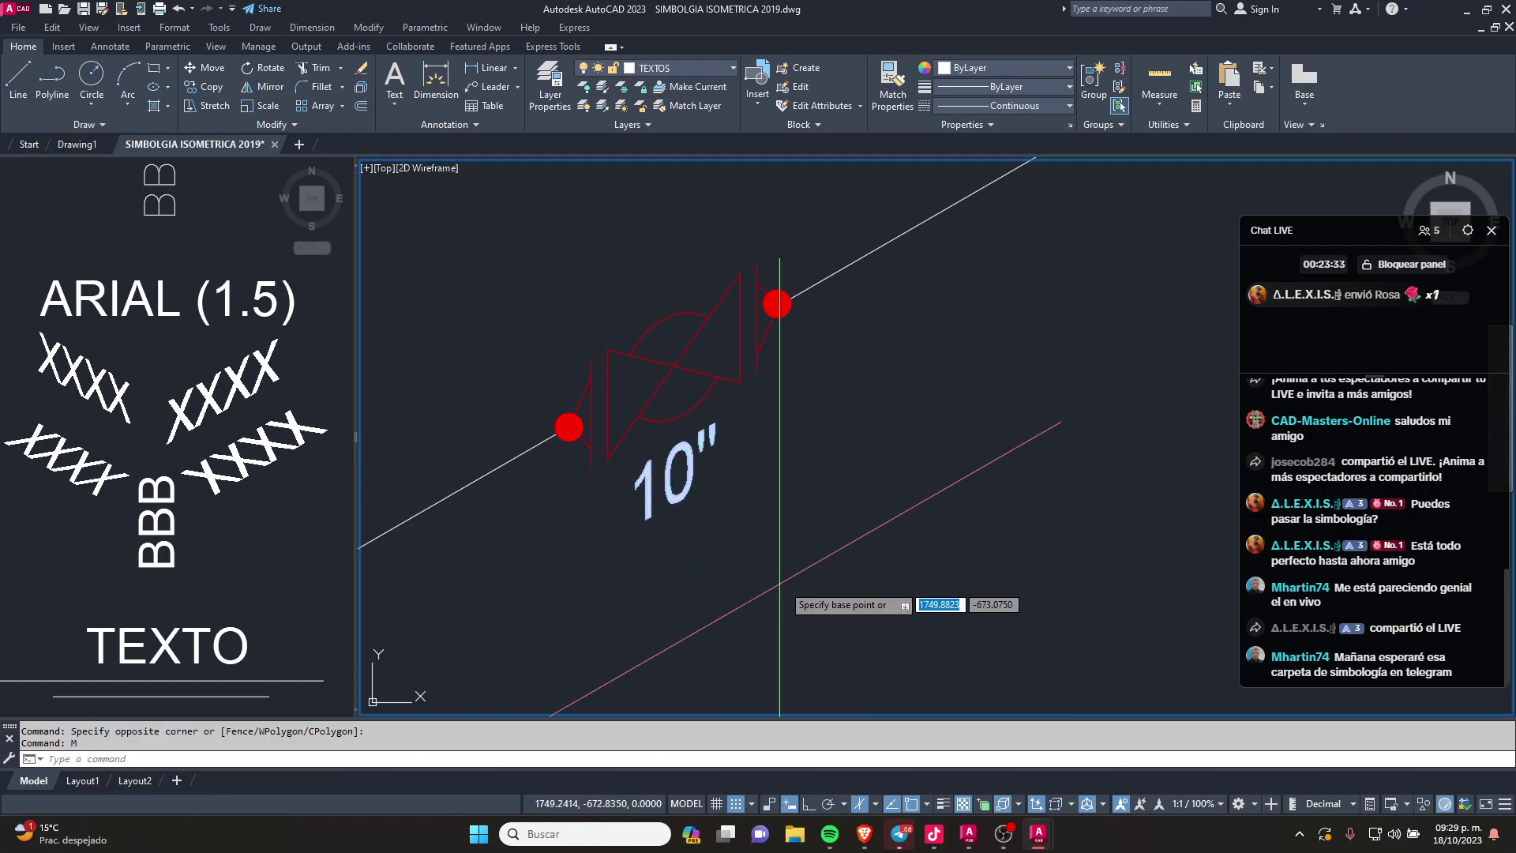
{"action": "left_click_drag", "start_coordinate": [679, 482], "coordinate": [699, 434]}
{"action": "left_click", "coordinate": [698, 433]}
{"action": "type", "text": "dia"}
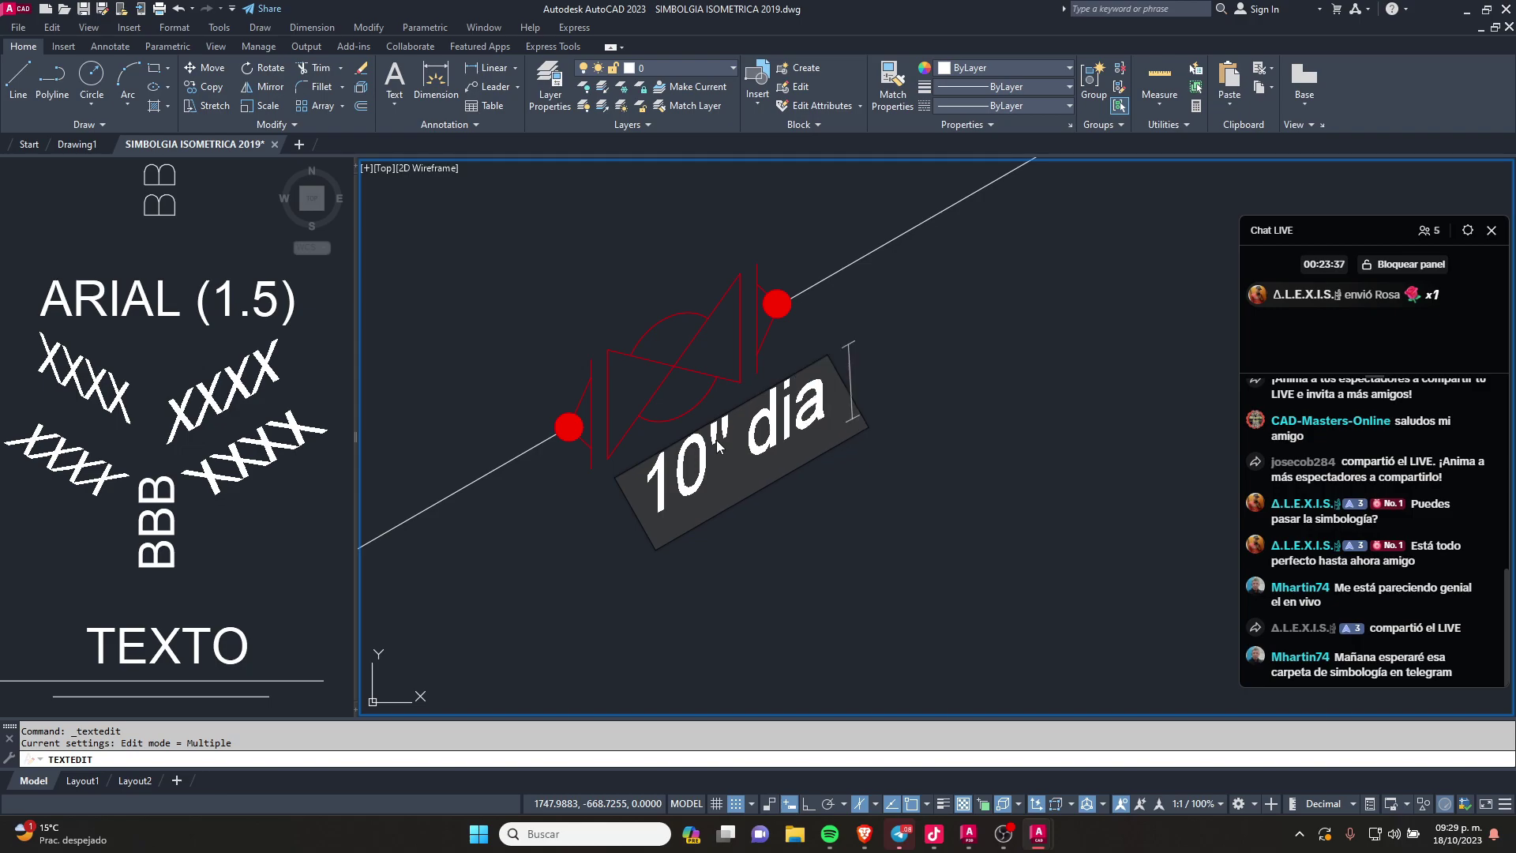
Step: Complete the label text so it reads 10" DIAM
{"action": "type", "text": "¿"}
{"action": "key", "text": "BackSpace"}
{"action": "key", "text": "BackSpace"}
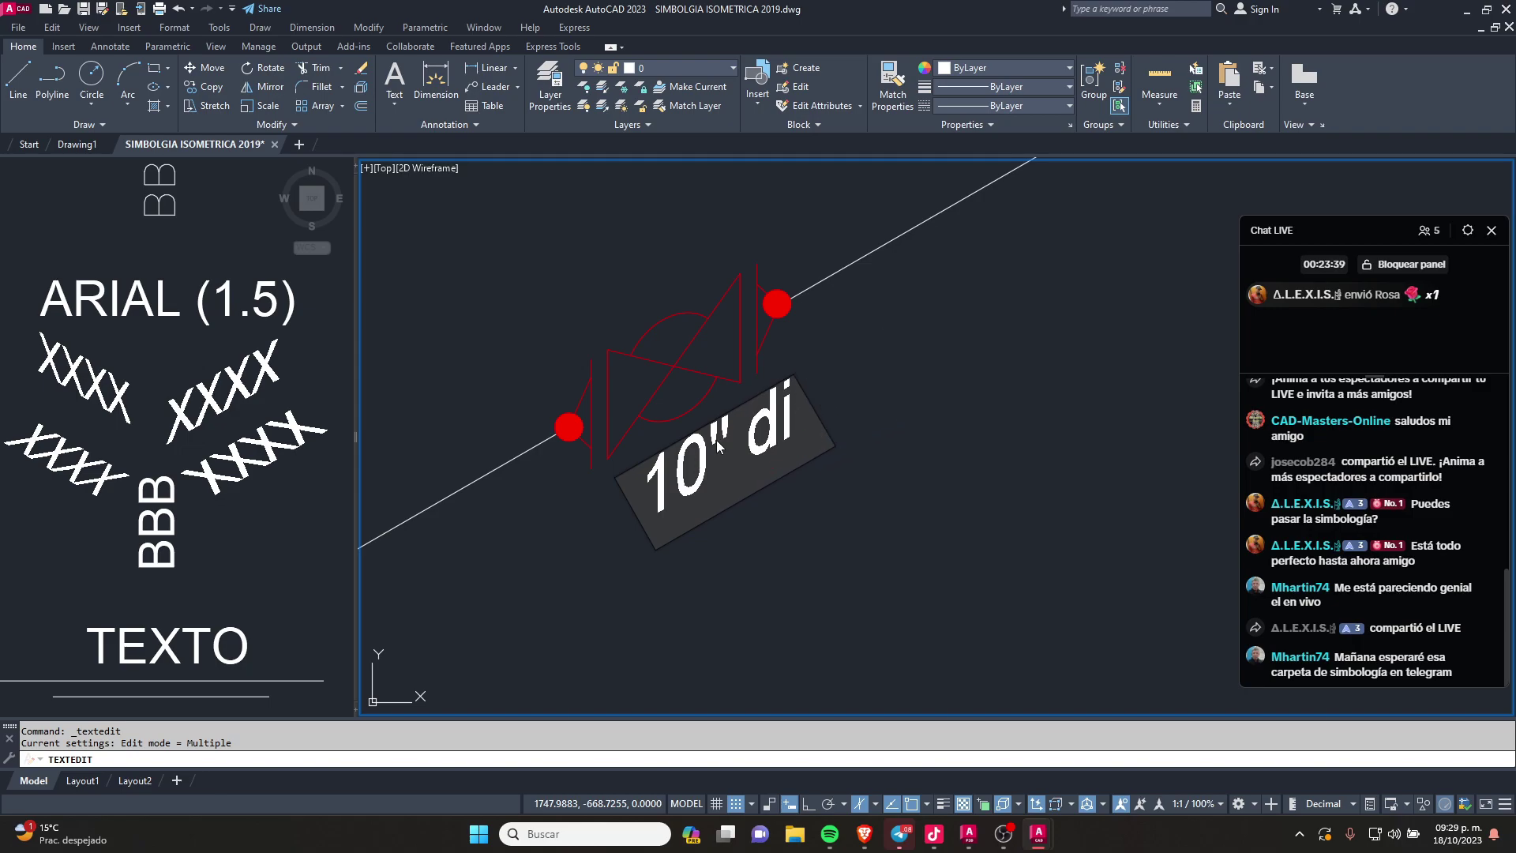
{"action": "key", "text": "BackSpace"}
{"action": "key", "text": "BackSpace"}
{"action": "key", "text": "BackSpace"}
{"action": "type", "text": "DIAM."}
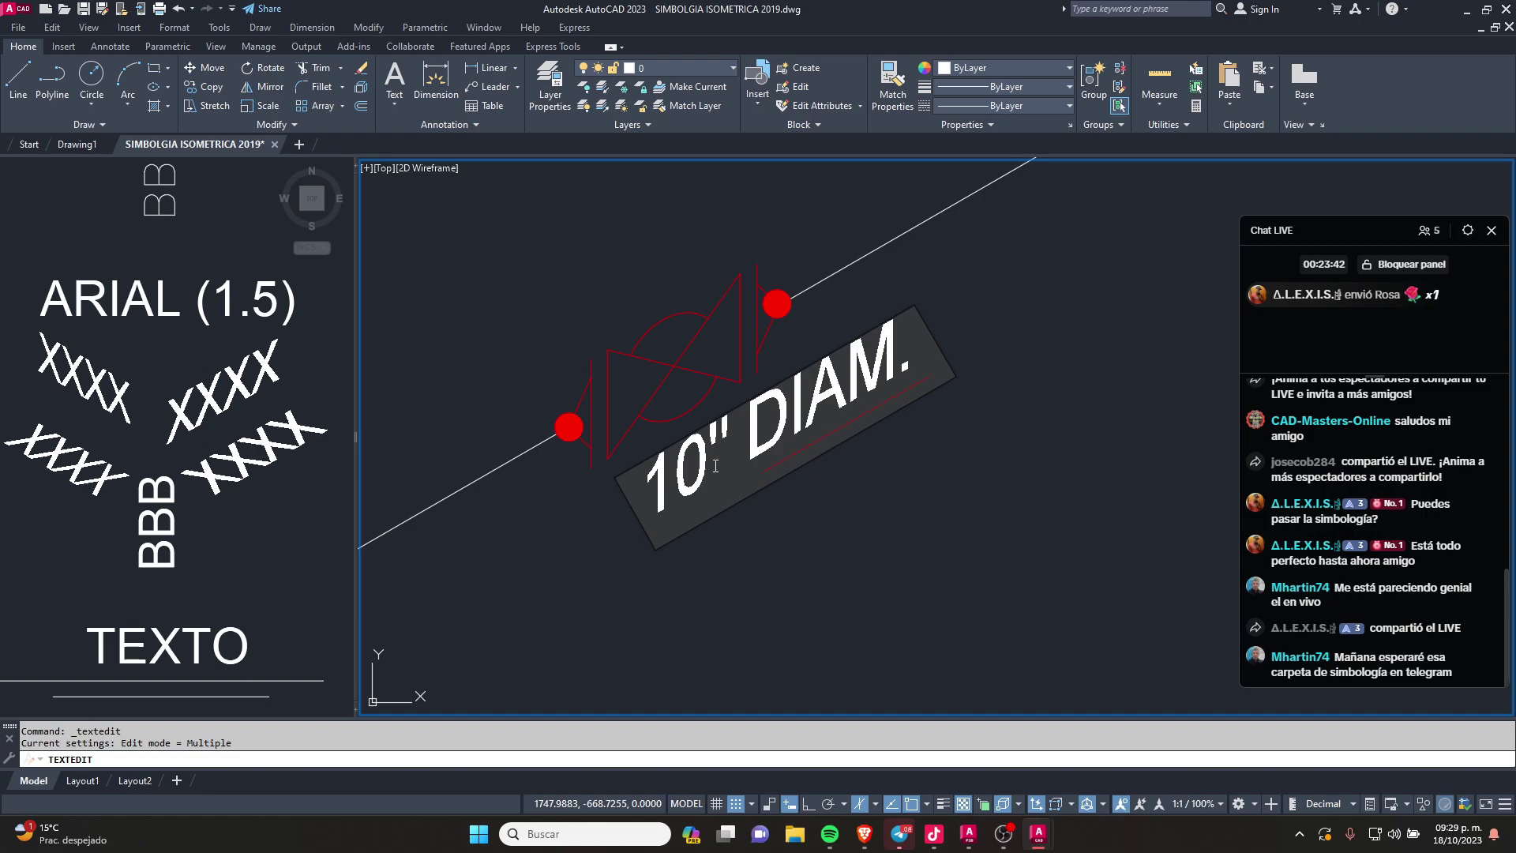
{"action": "left_click", "coordinate": [795, 515]}
Step: Move the 10" DIAM. label to sit just below the valve
{"action": "key", "text": "Escape"}
{"action": "left_click", "coordinate": [644, 526]}
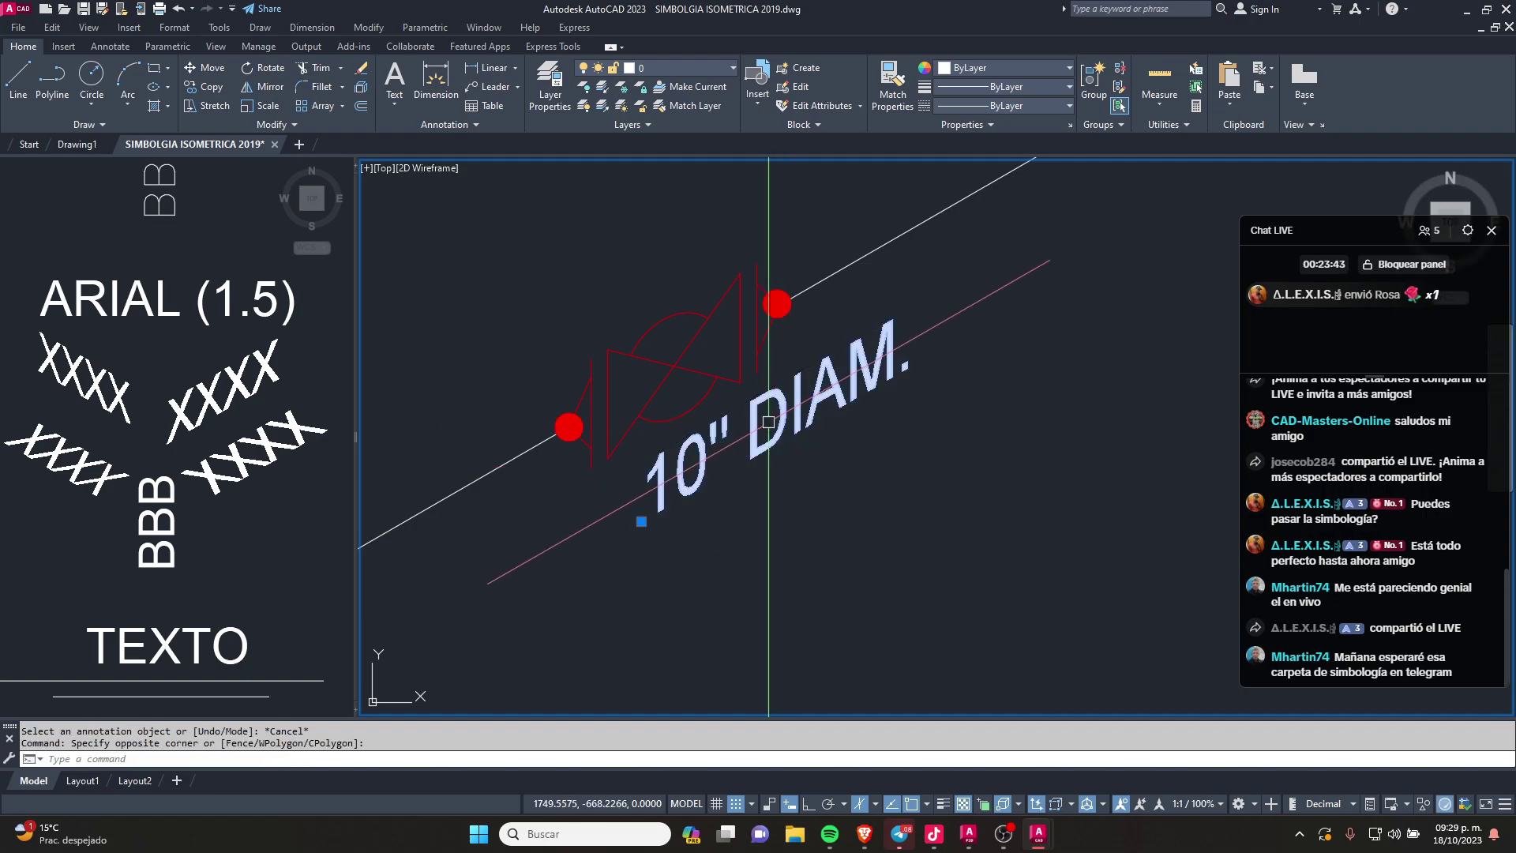
{"action": "key", "text": "m"}
{"action": "key", "text": "Return"}
{"action": "left_click", "coordinate": [932, 521]}
{"action": "left_click", "coordinate": [873, 569]}
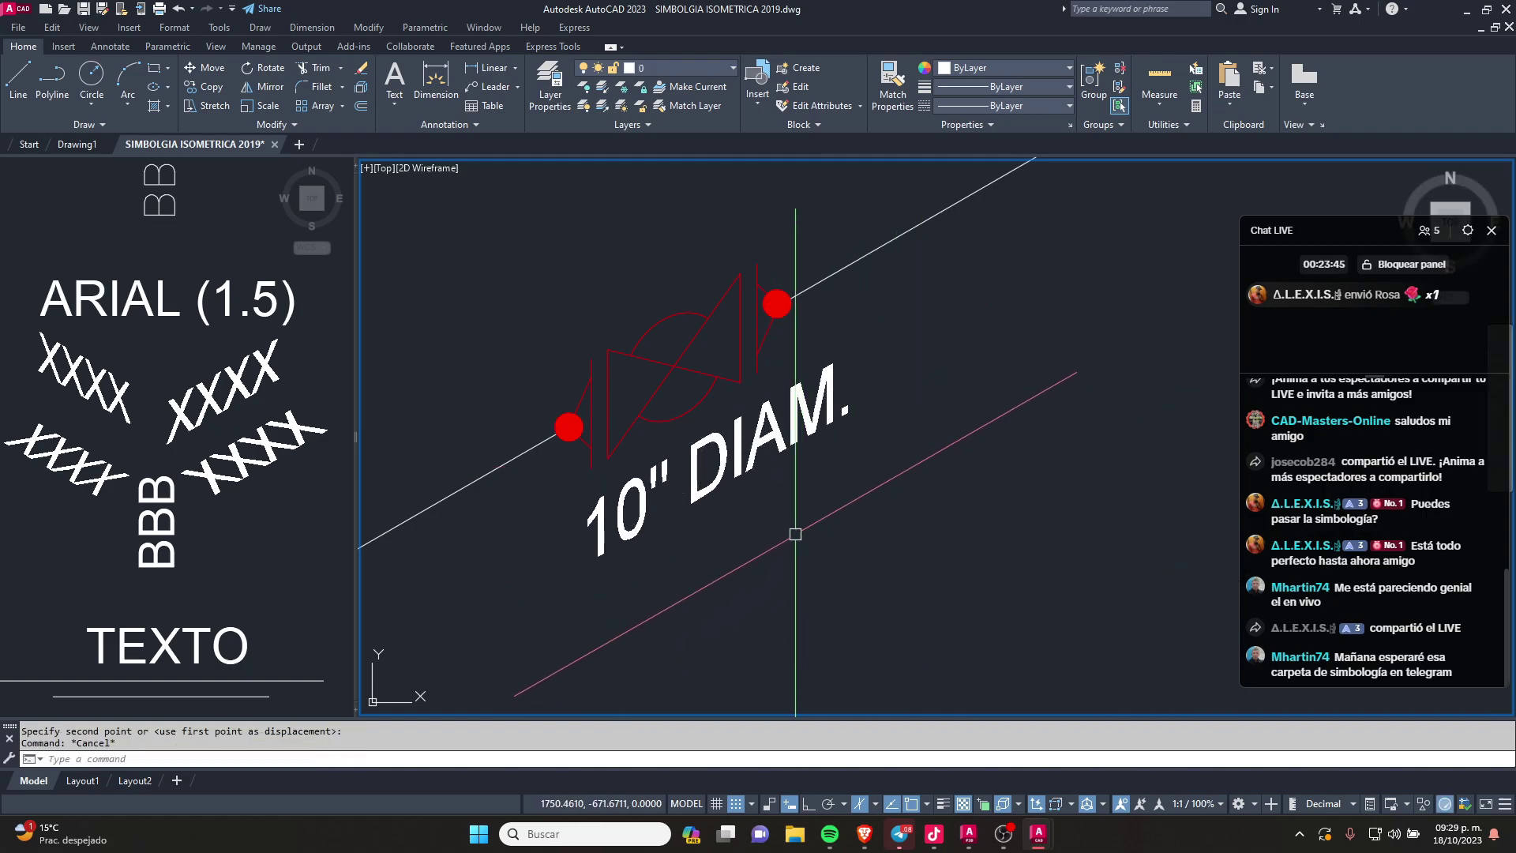
{"action": "key", "text": "Escape"}
{"action": "key", "text": "Escape"}
Step: Copy a valve symbol from the SIMBOLOGIA sheet onto the upper pipe run
{"action": "left_click", "coordinate": [2, 296]}
{"action": "scroll", "coordinate": [94, 364], "scroll_direction": "down", "scroll_amount": 3}
{"action": "scroll", "coordinate": [150, 395], "scroll_direction": "down", "scroll_amount": 3}
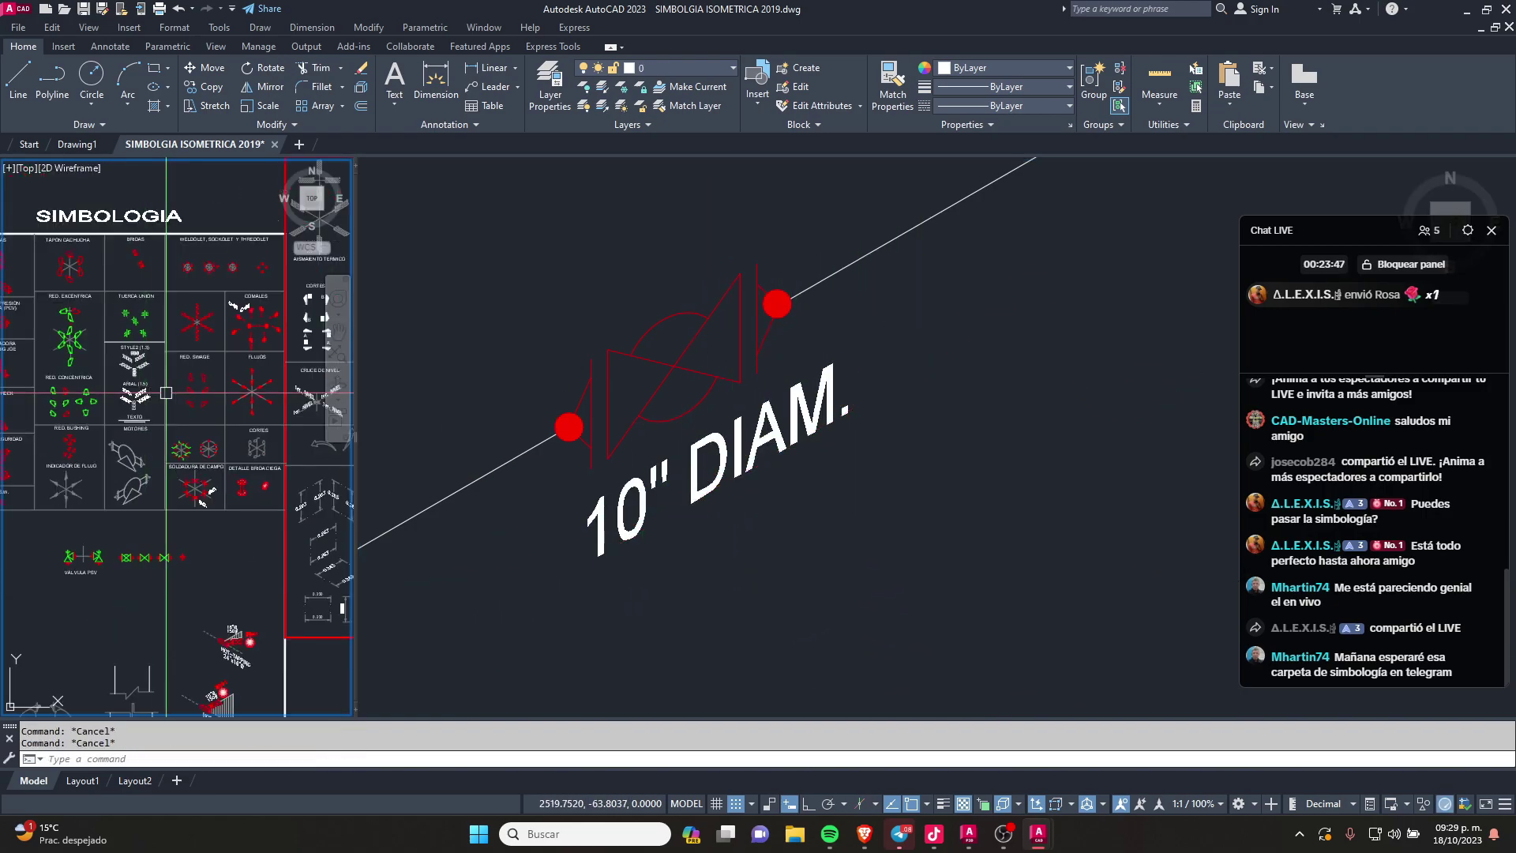
{"action": "scroll", "coordinate": [152, 399], "scroll_direction": "down", "scroll_amount": 2}
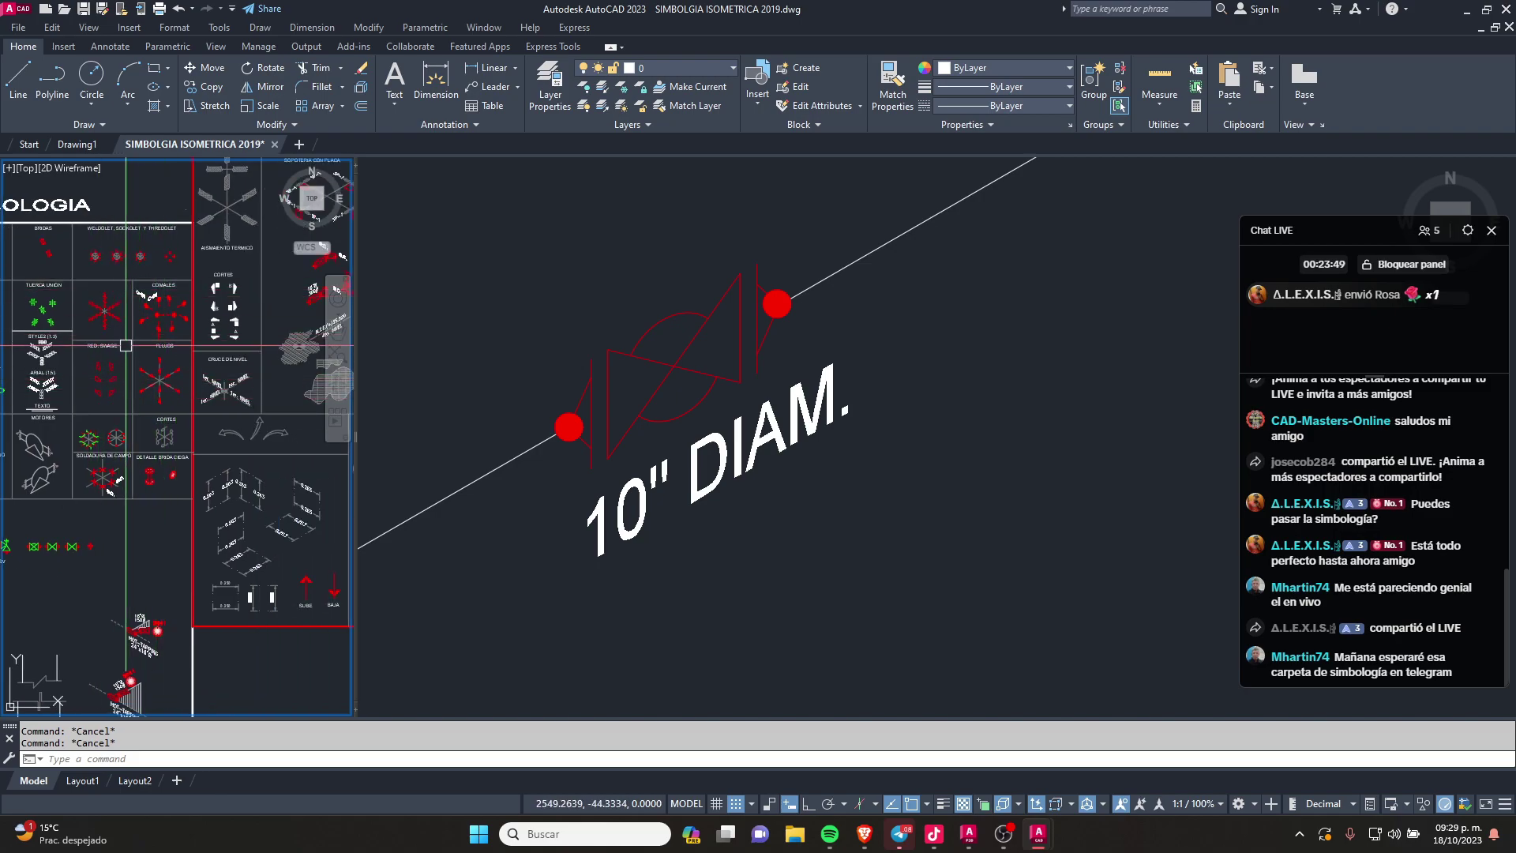
{"action": "scroll", "coordinate": [145, 339], "scroll_direction": "up", "scroll_amount": 1}
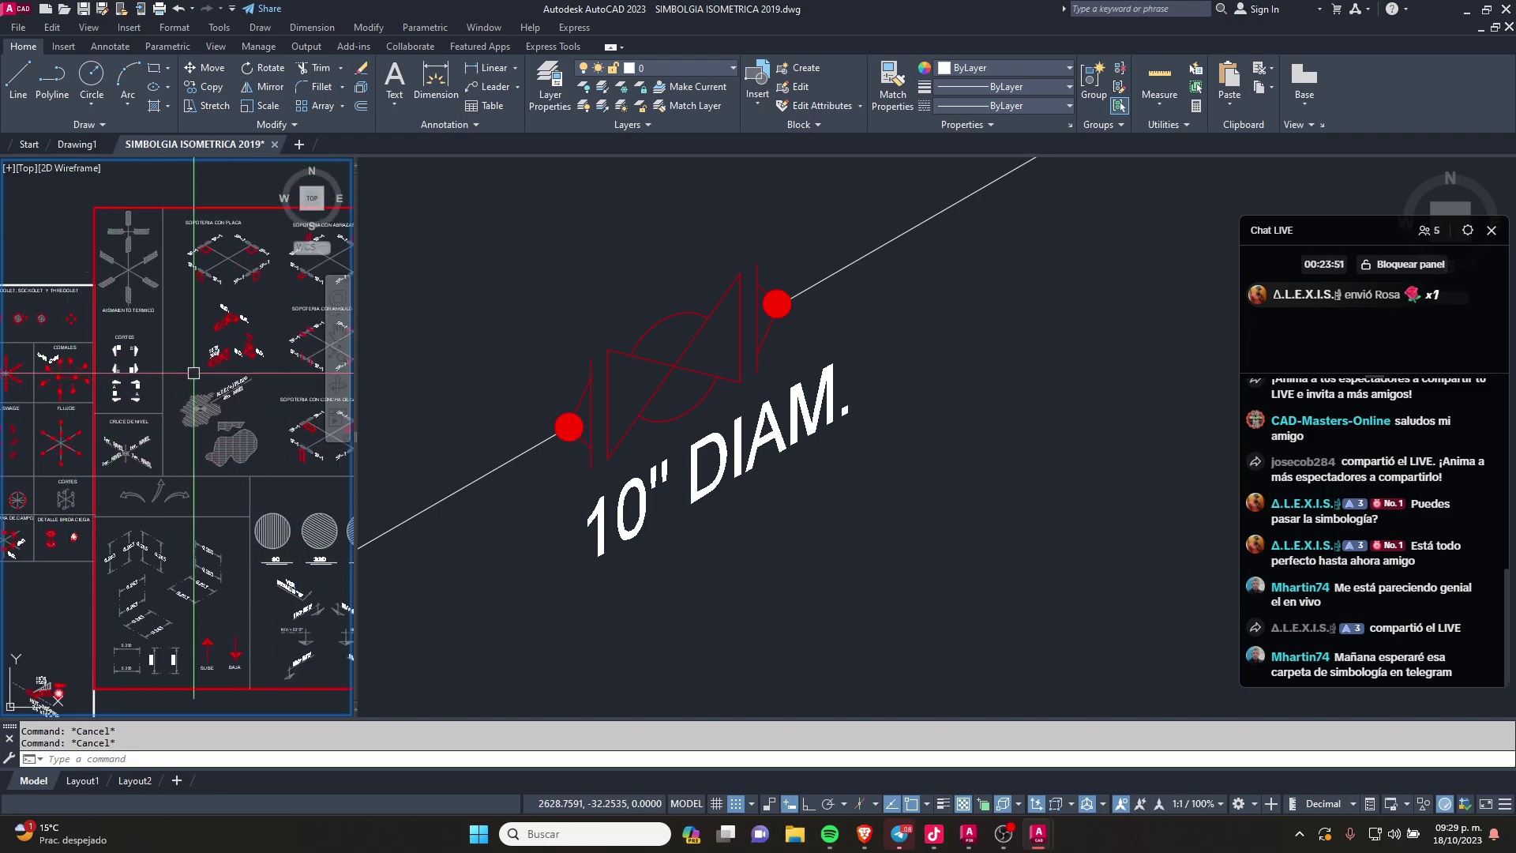
{"action": "scroll", "coordinate": [95, 355], "scroll_direction": "up", "scroll_amount": 2}
{"action": "scroll", "coordinate": [39, 394], "scroll_direction": "up", "scroll_amount": 1}
{"action": "middle_click_drag", "start_coordinate": [39, 394], "coordinate": [175, 371]}
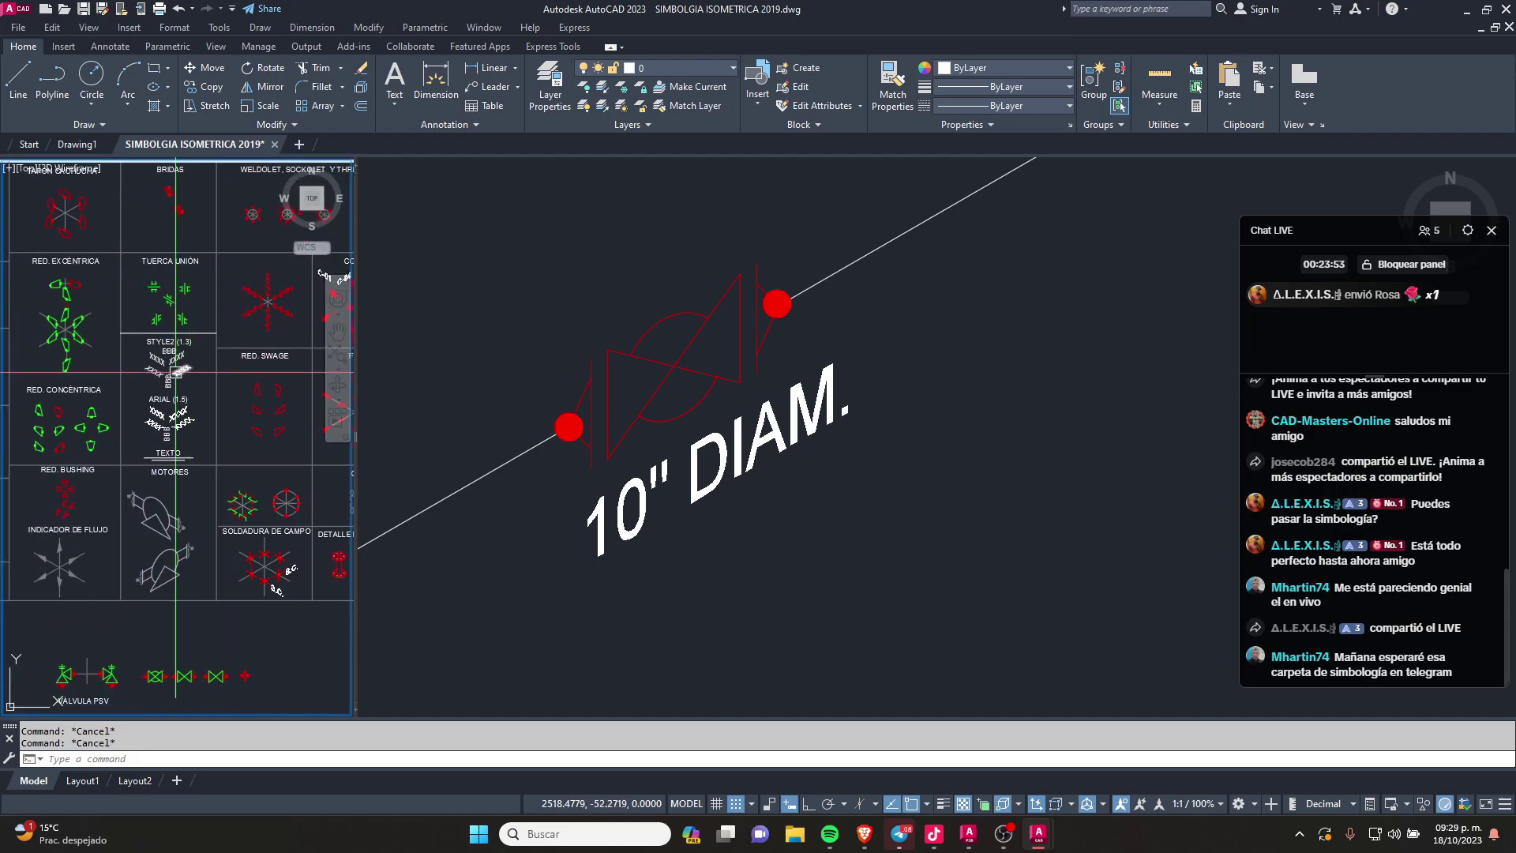
{"action": "mouse_move", "coordinate": [226, 321]}
{"action": "middle_mouse_down"}
{"action": "mouse_move", "coordinate": [217, 390]}
{"action": "mouse_move", "coordinate": [124, 426]}
{"action": "middle_mouse_up"}
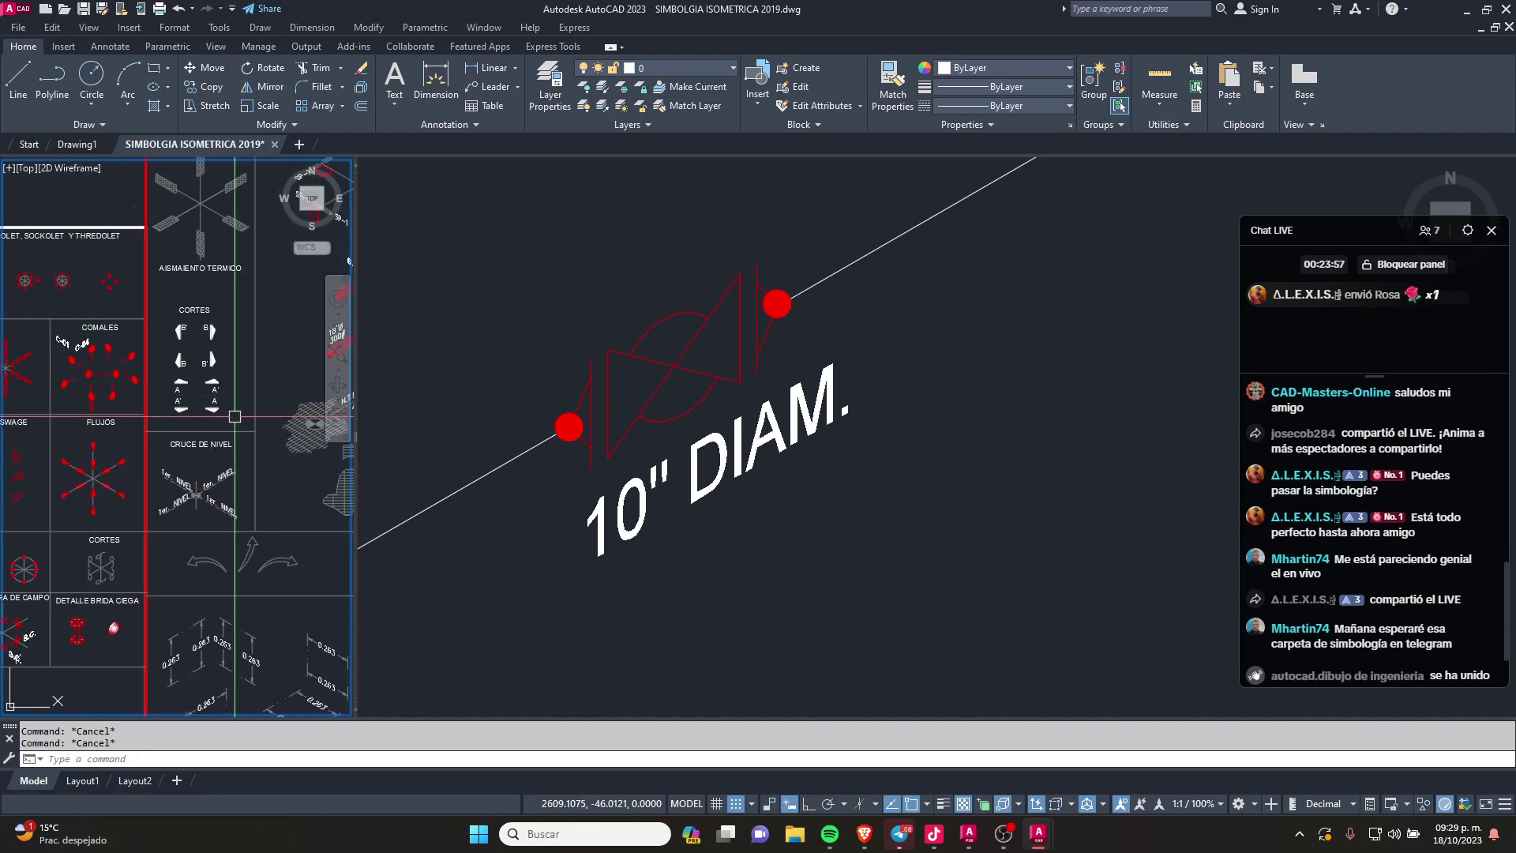
{"action": "scroll", "coordinate": [152, 422], "scroll_direction": "down", "scroll_amount": 3}
{"action": "middle_click_drag", "start_coordinate": [152, 422], "coordinate": [225, 399]}
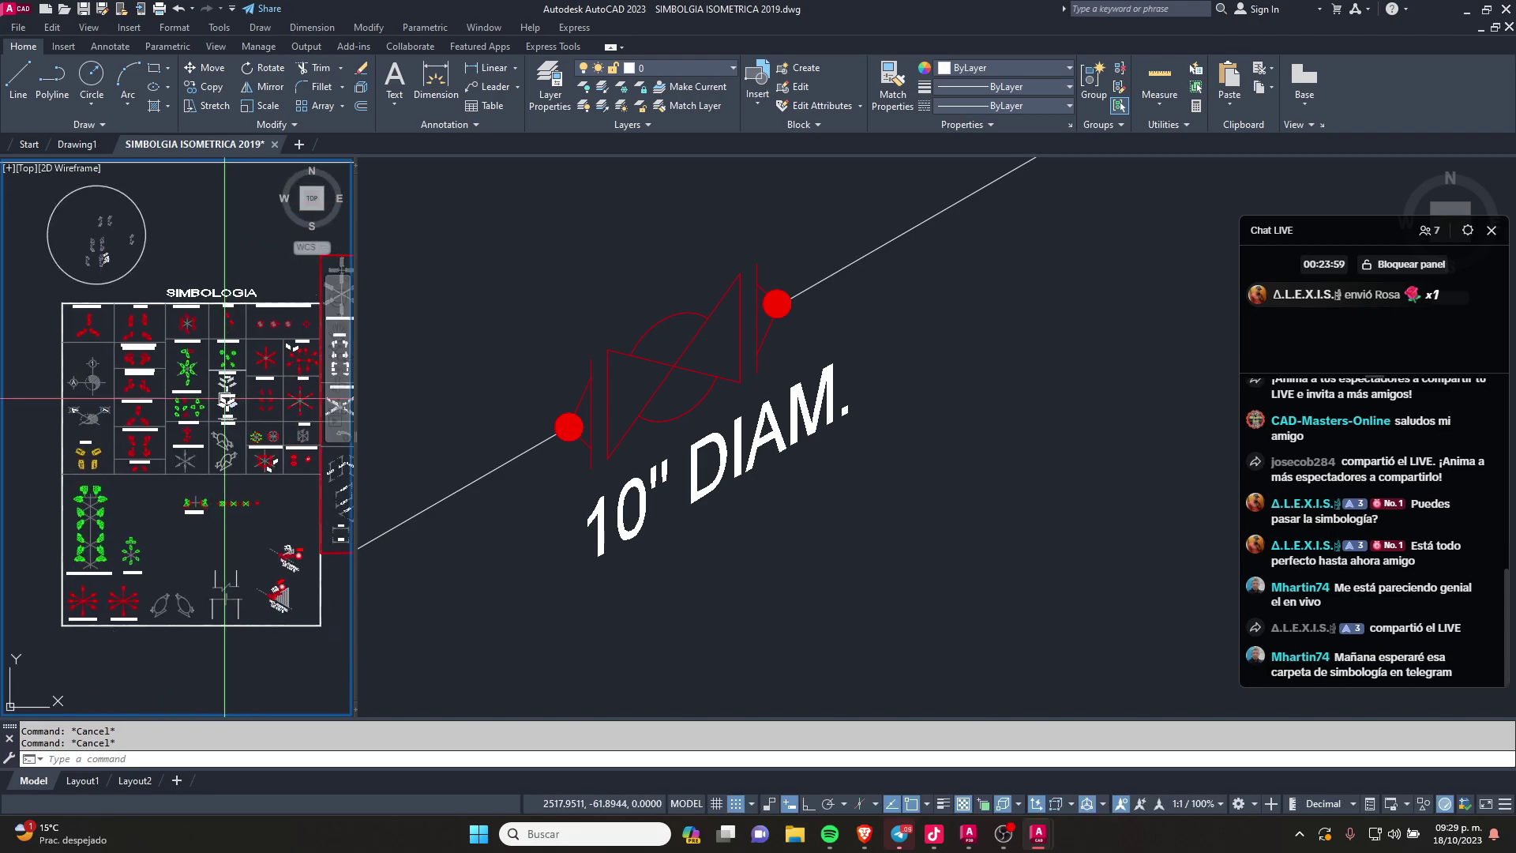
{"action": "scroll", "coordinate": [139, 427], "scroll_direction": "up", "scroll_amount": 5}
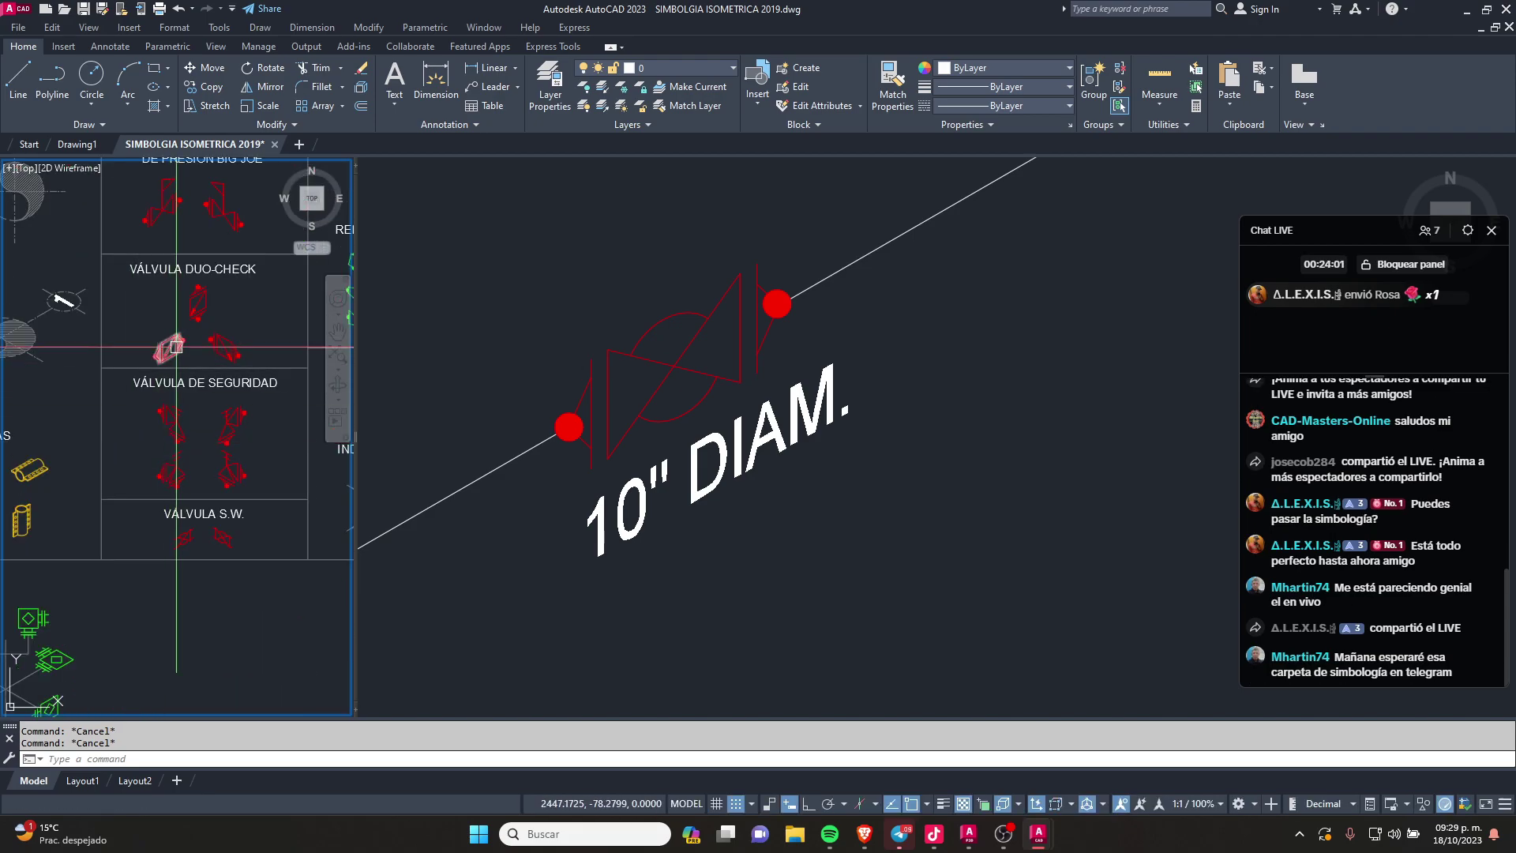
{"action": "scroll", "coordinate": [176, 345], "scroll_direction": "up", "scroll_amount": 2}
{"action": "scroll", "coordinate": [181, 378], "scroll_direction": "down", "scroll_amount": 5}
{"action": "scroll", "coordinate": [180, 378], "scroll_direction": "down", "scroll_amount": 1}
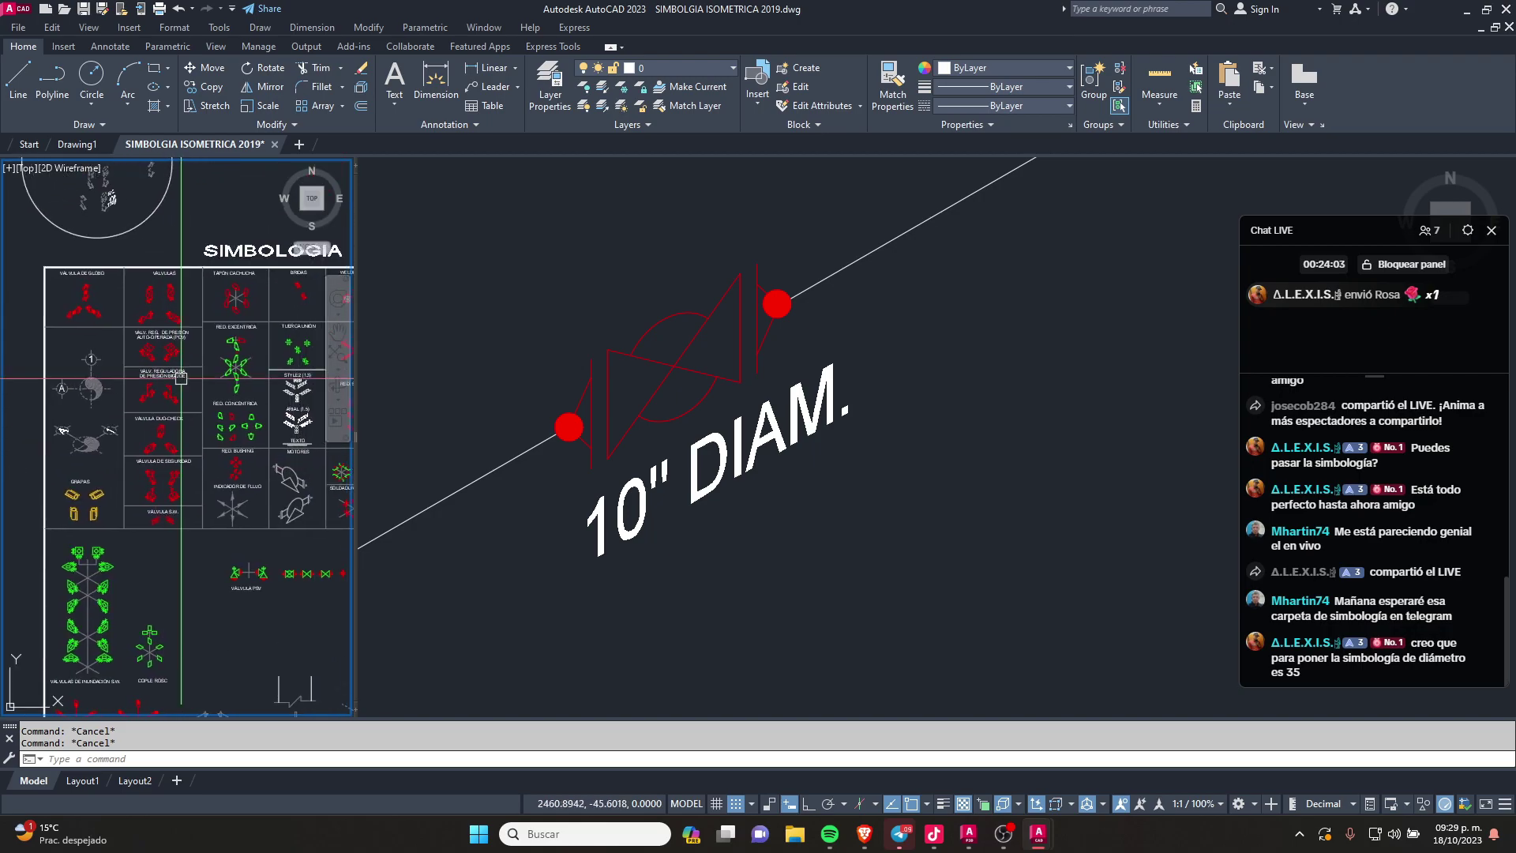
{"action": "scroll", "coordinate": [226, 298], "scroll_direction": "up", "scroll_amount": 4}
{"action": "left_click", "coordinate": [52, 332]}
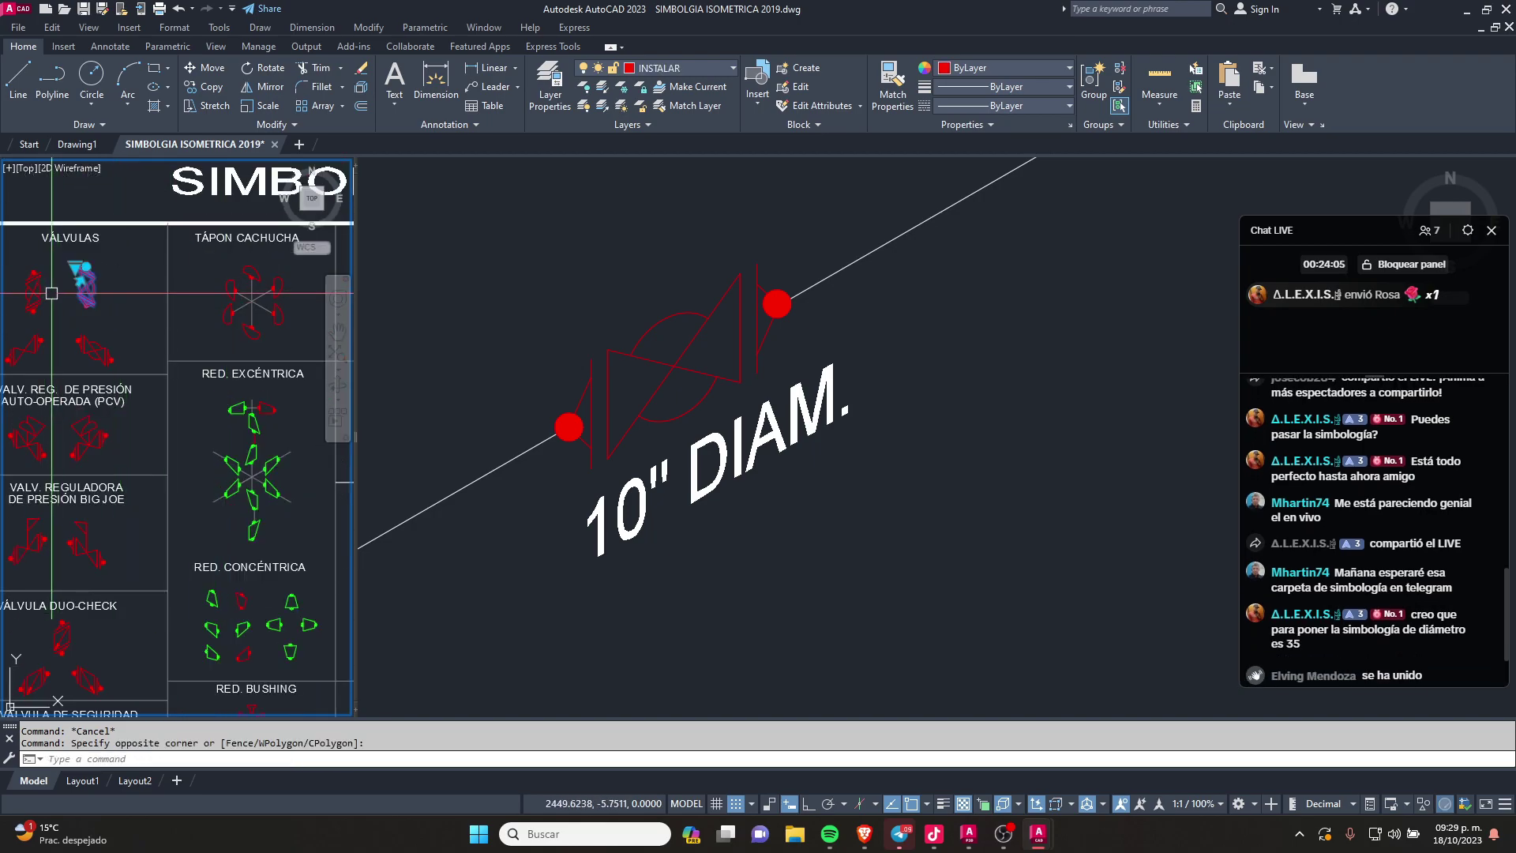
{"action": "left_click", "coordinate": [34, 293]}
{"action": "type", "text": "co"}
{"action": "key", "text": "Return"}
{"action": "left_click", "coordinate": [34, 293]}
{"action": "scroll", "coordinate": [869, 300], "scroll_direction": "down", "scroll_amount": 3}
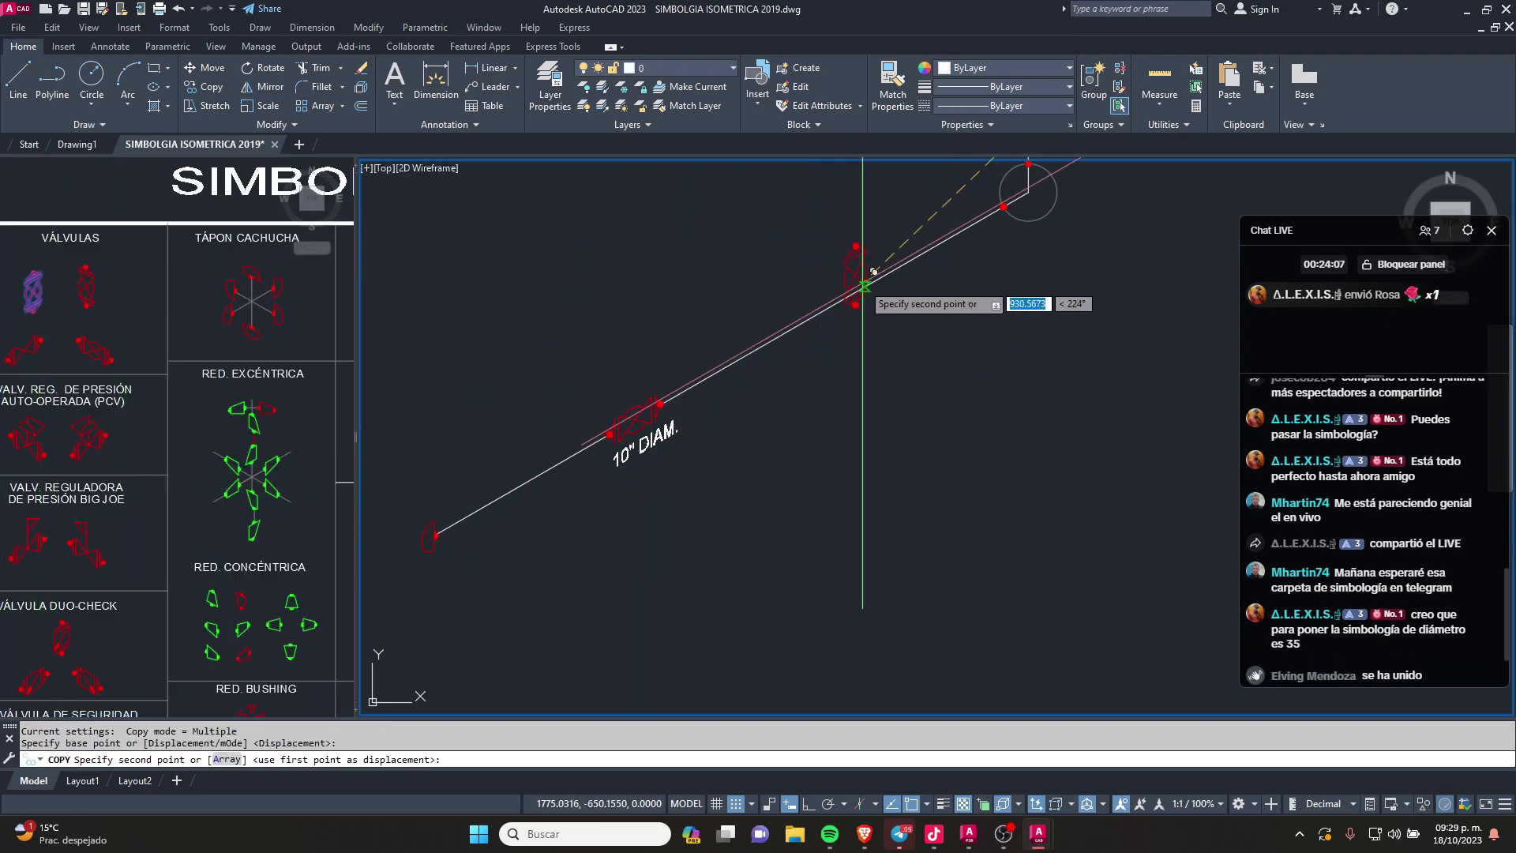
{"action": "left_click", "coordinate": [765, 501]}
{"action": "key", "text": "Escape"}
Step: Move the valve onto the vertical pipe between the elbows and explode it
{"action": "scroll", "coordinate": [758, 418], "scroll_direction": "up", "scroll_amount": 3}
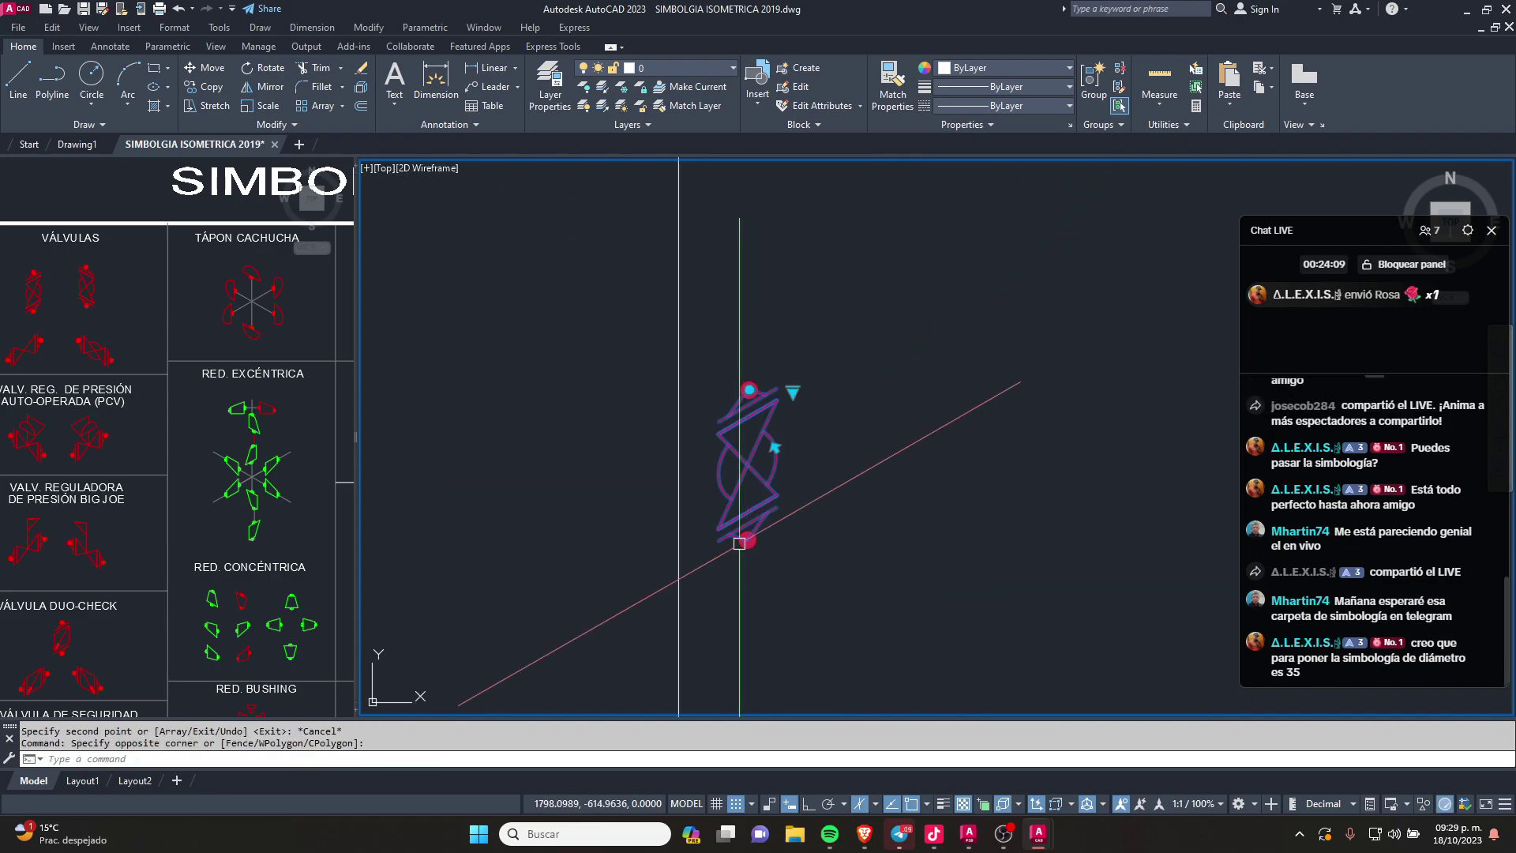
{"action": "left_click", "coordinate": [753, 300]}
{"action": "left_click", "coordinate": [749, 537]}
{"action": "type", "text": "M"}
{"action": "key", "text": "Return"}
{"action": "left_click", "coordinate": [750, 418]}
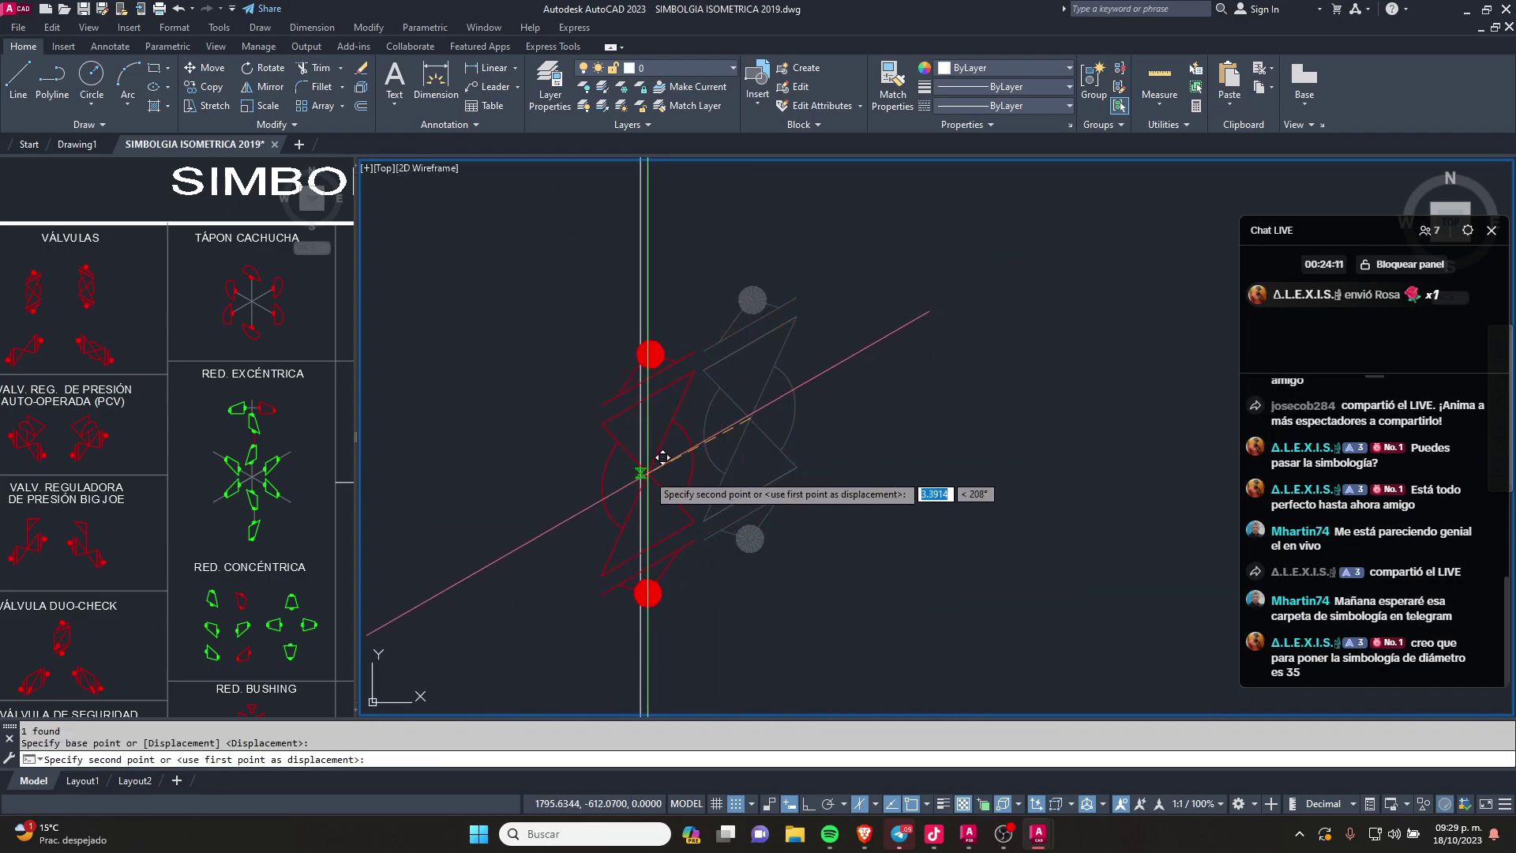
{"action": "left_click", "coordinate": [669, 401]}
{"action": "left_click", "coordinate": [680, 358]}
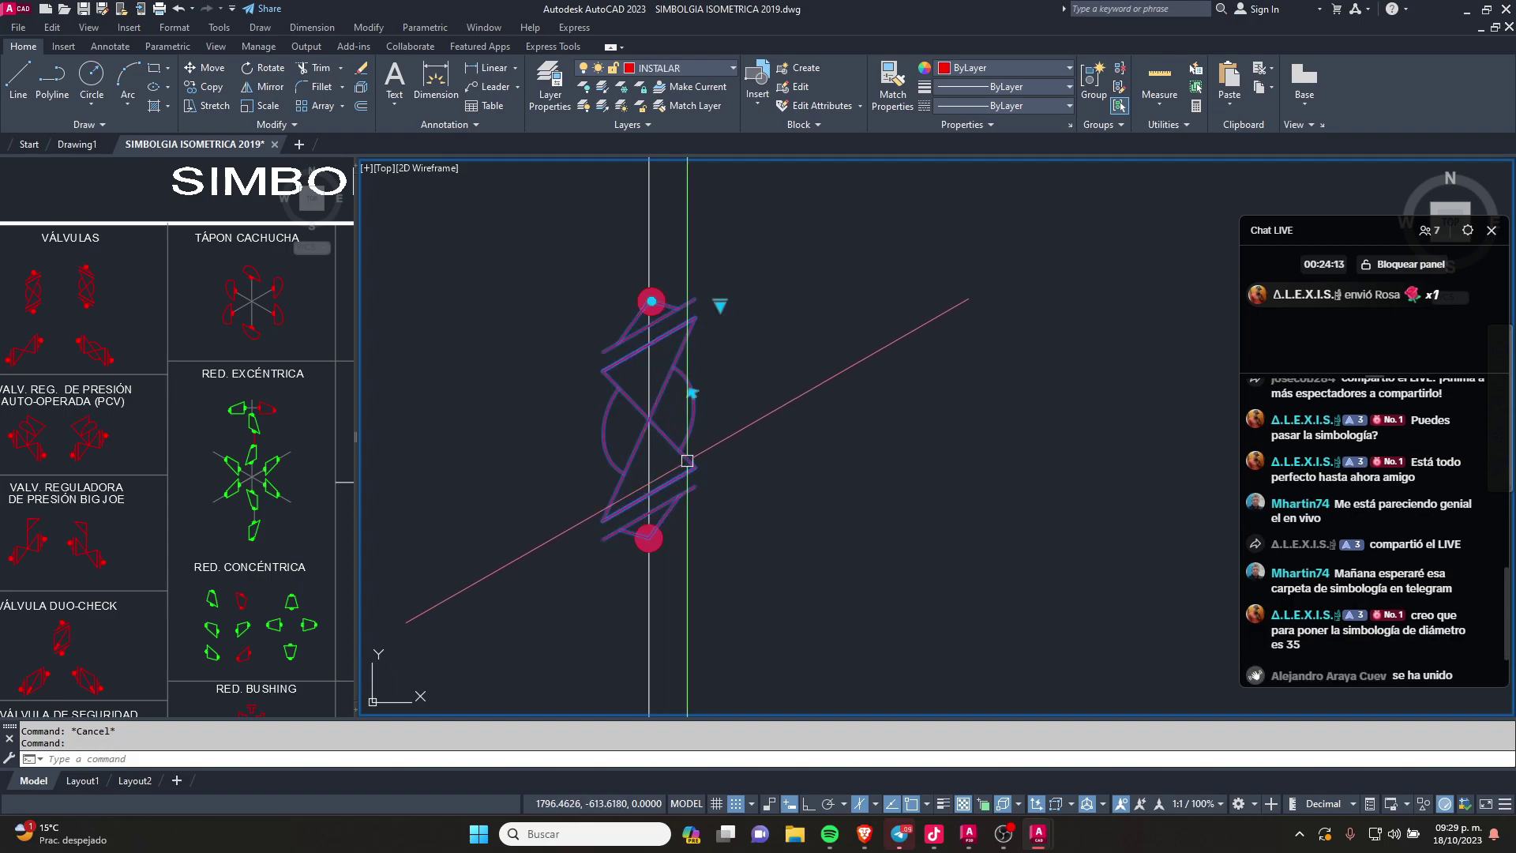
{"action": "type", "text": "x"}
{"action": "key", "text": "Return"}
Step: Copy the top weld mark, flipped, to the valve's lower end, then zoom out
{"action": "scroll", "coordinate": [655, 332], "scroll_direction": "up", "scroll_amount": 3}
{"action": "scroll", "coordinate": [632, 316], "scroll_direction": "up", "scroll_amount": 2}
{"action": "left_click_drag", "start_coordinate": [569, 331], "coordinate": [524, 406]}
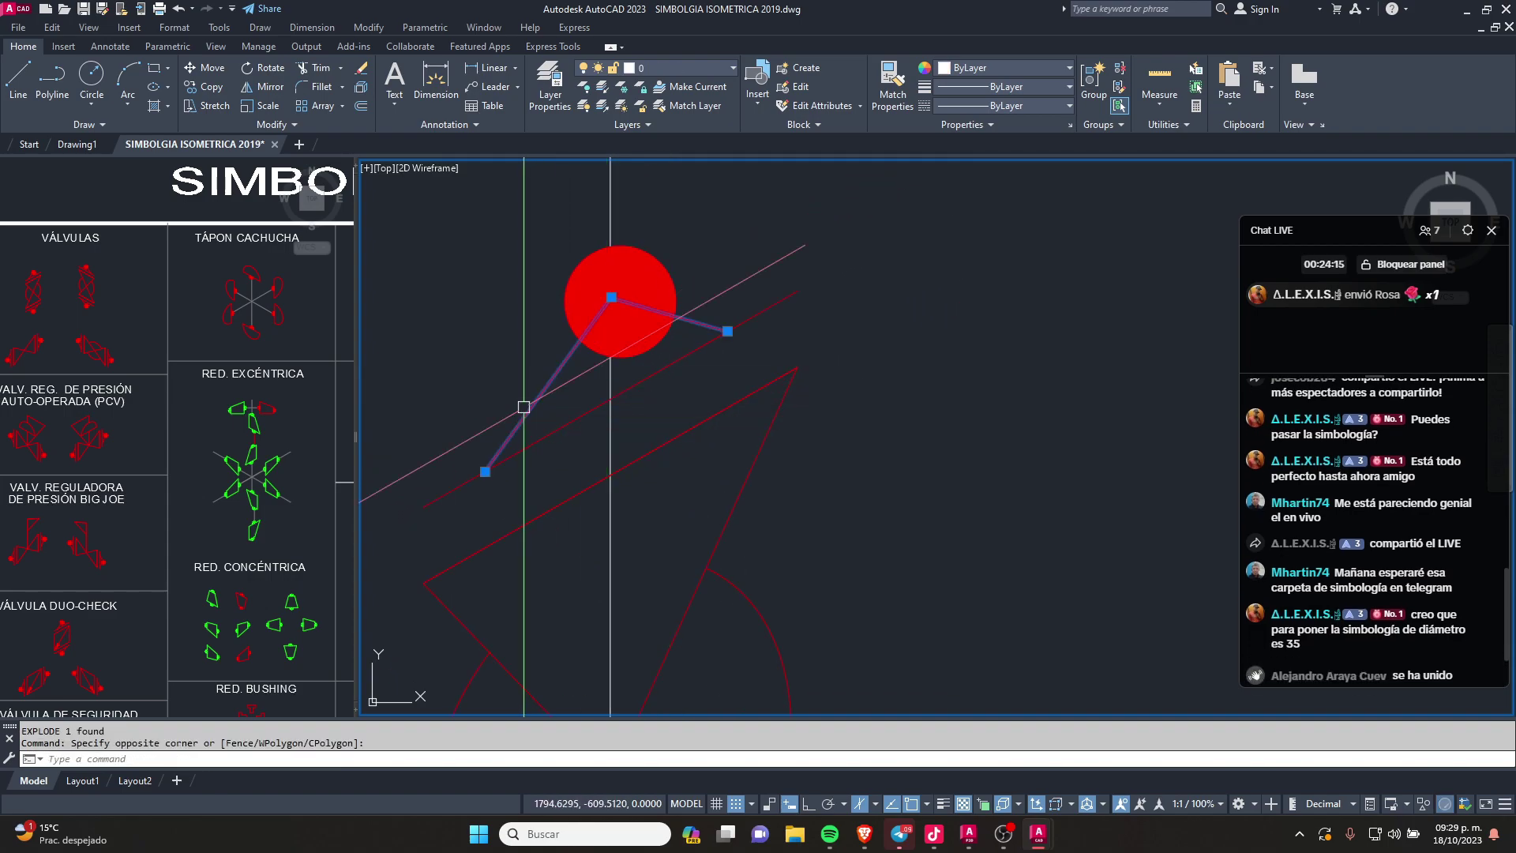
{"action": "scroll", "coordinate": [647, 339], "scroll_direction": "down", "scroll_amount": 3}
{"action": "middle_click_drag", "start_coordinate": [647, 340], "coordinate": [706, 225]}
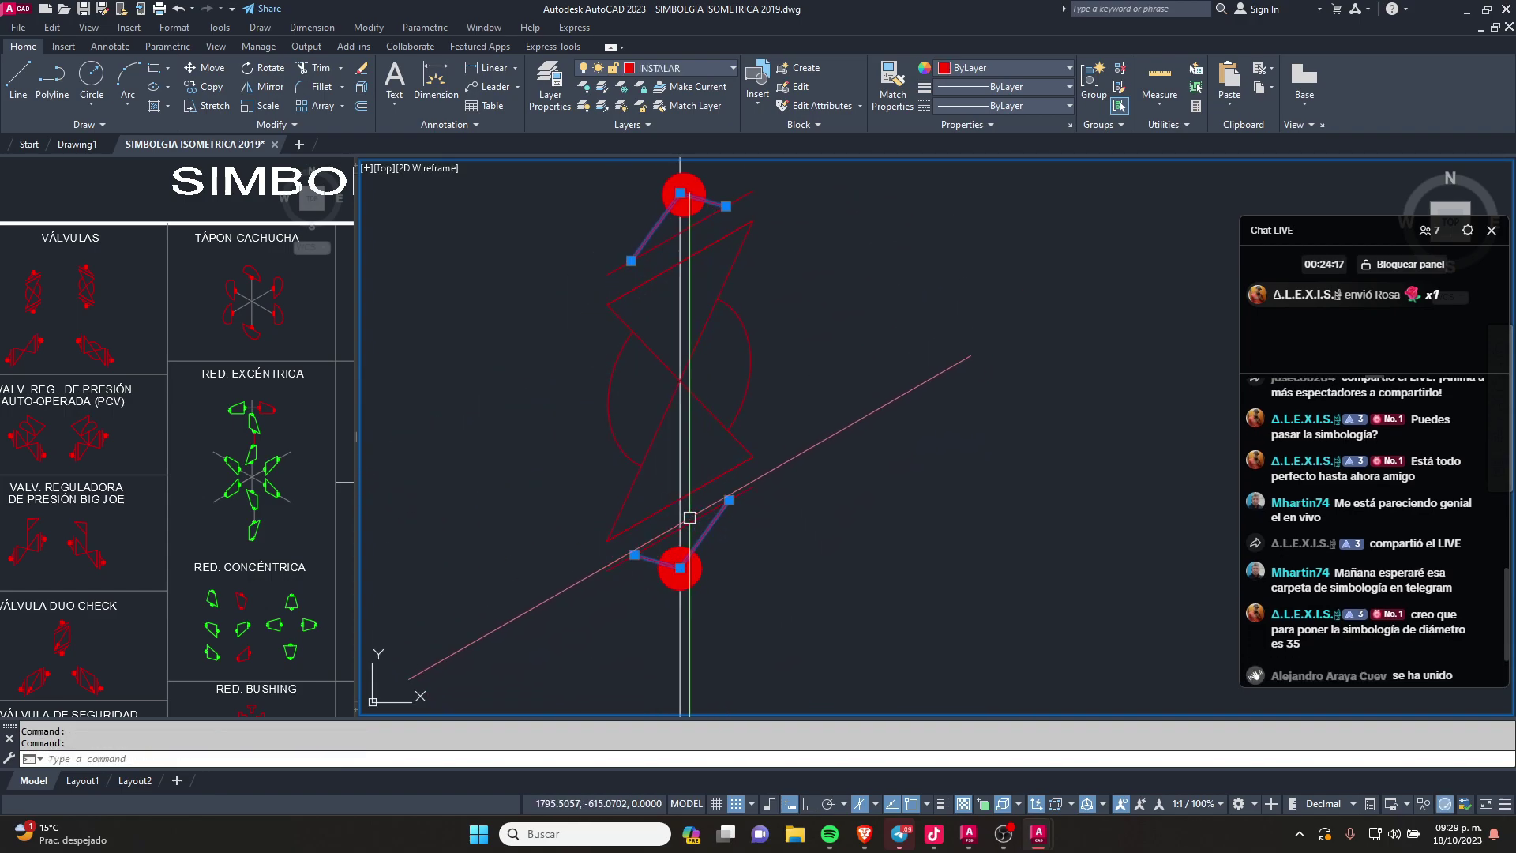
{"action": "type", "text": "r"}
{"action": "key", "text": "Return"}
{"action": "key", "text": "Escape"}
{"action": "key", "text": "Escape"}
{"action": "scroll", "coordinate": [653, 431], "scroll_direction": "down", "scroll_amount": 2}
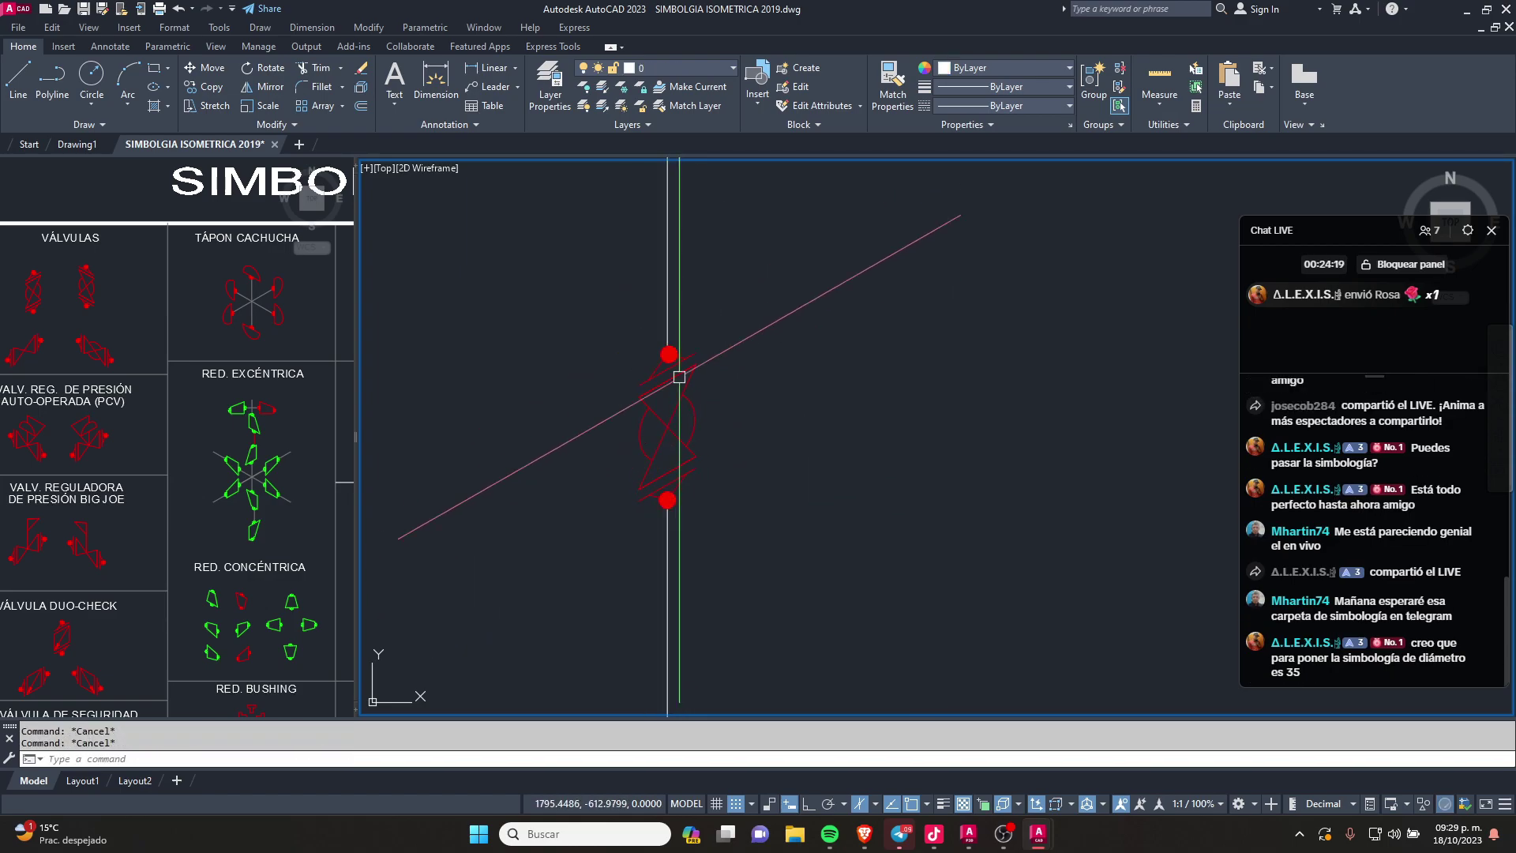
{"action": "scroll", "coordinate": [848, 332], "scroll_direction": "down", "scroll_amount": 5}
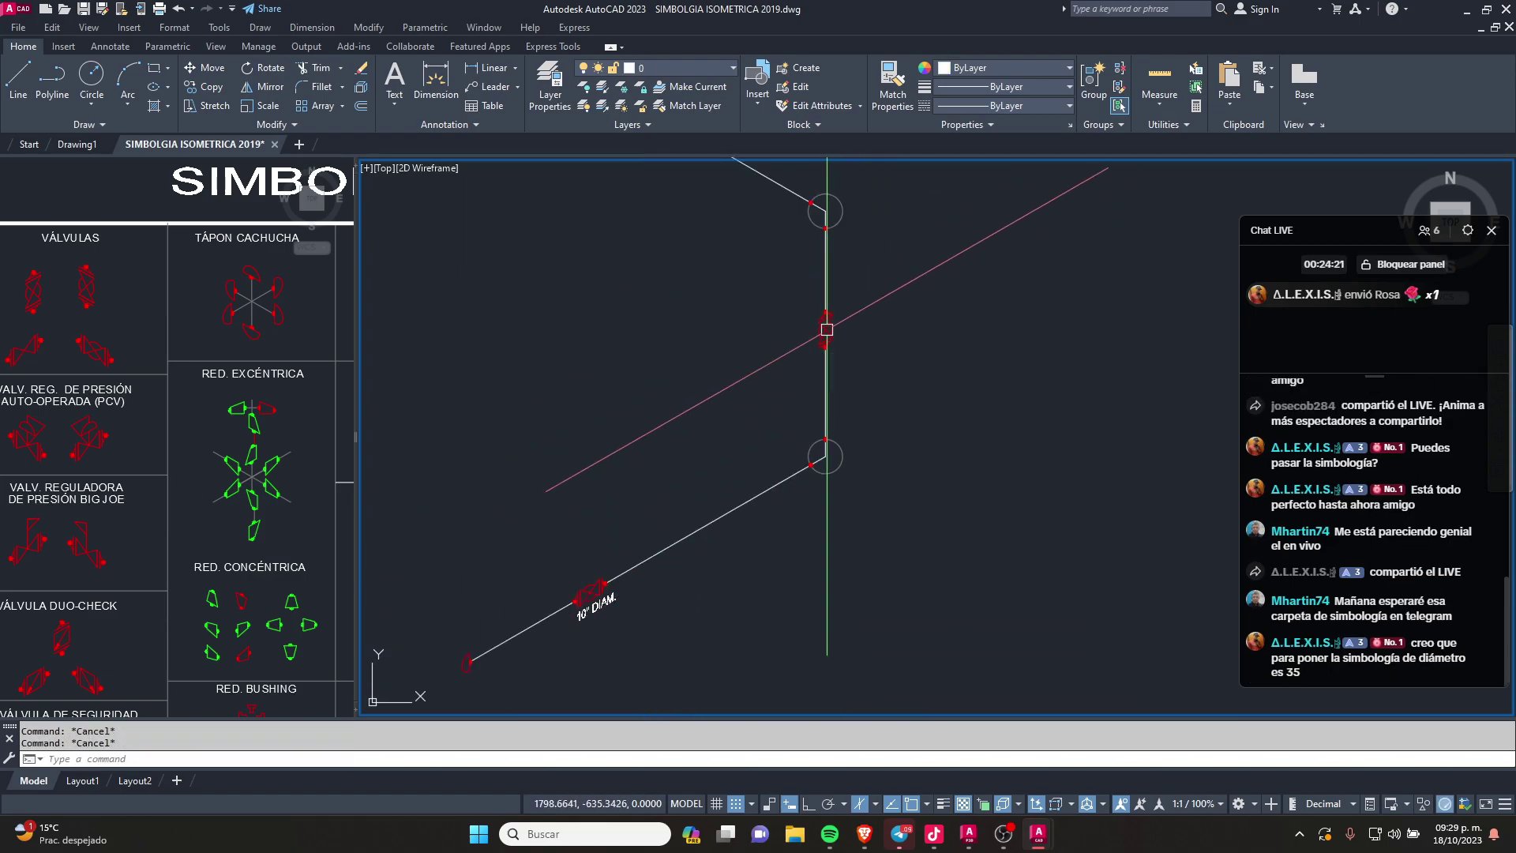
{"action": "middle_click_drag", "start_coordinate": [754, 170], "coordinate": [794, 361]}
Step: Bring the RED. CONCÉNTRICA symbols into view in the library viewport
{"action": "left_click", "coordinate": [237, 442]}
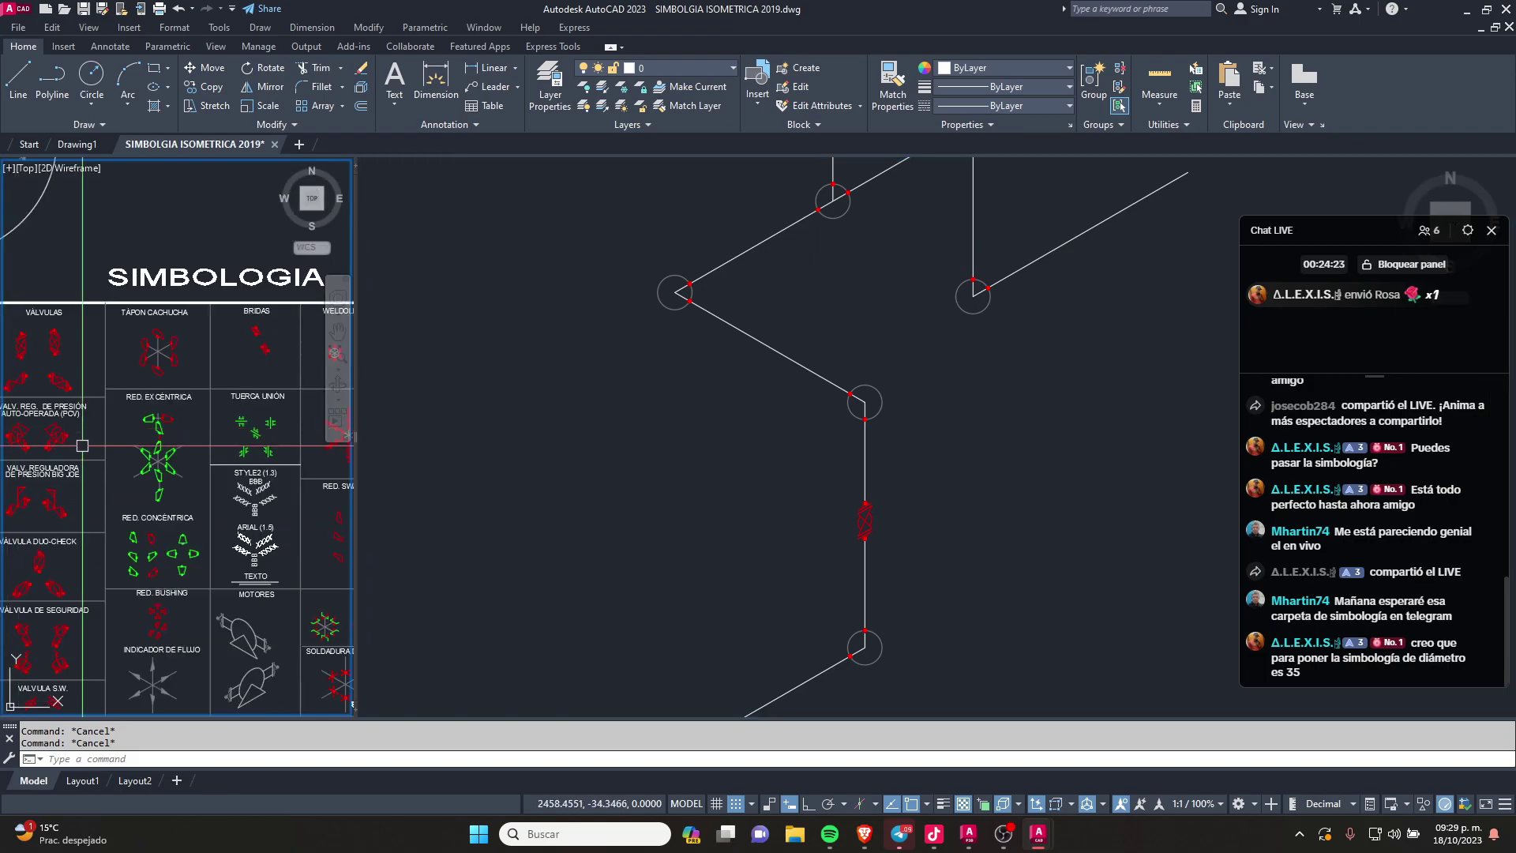
{"action": "scroll", "coordinate": [237, 442], "scroll_direction": "up", "scroll_amount": 4}
{"action": "scroll", "coordinate": [213, 472], "scroll_direction": "up", "scroll_amount": 2}
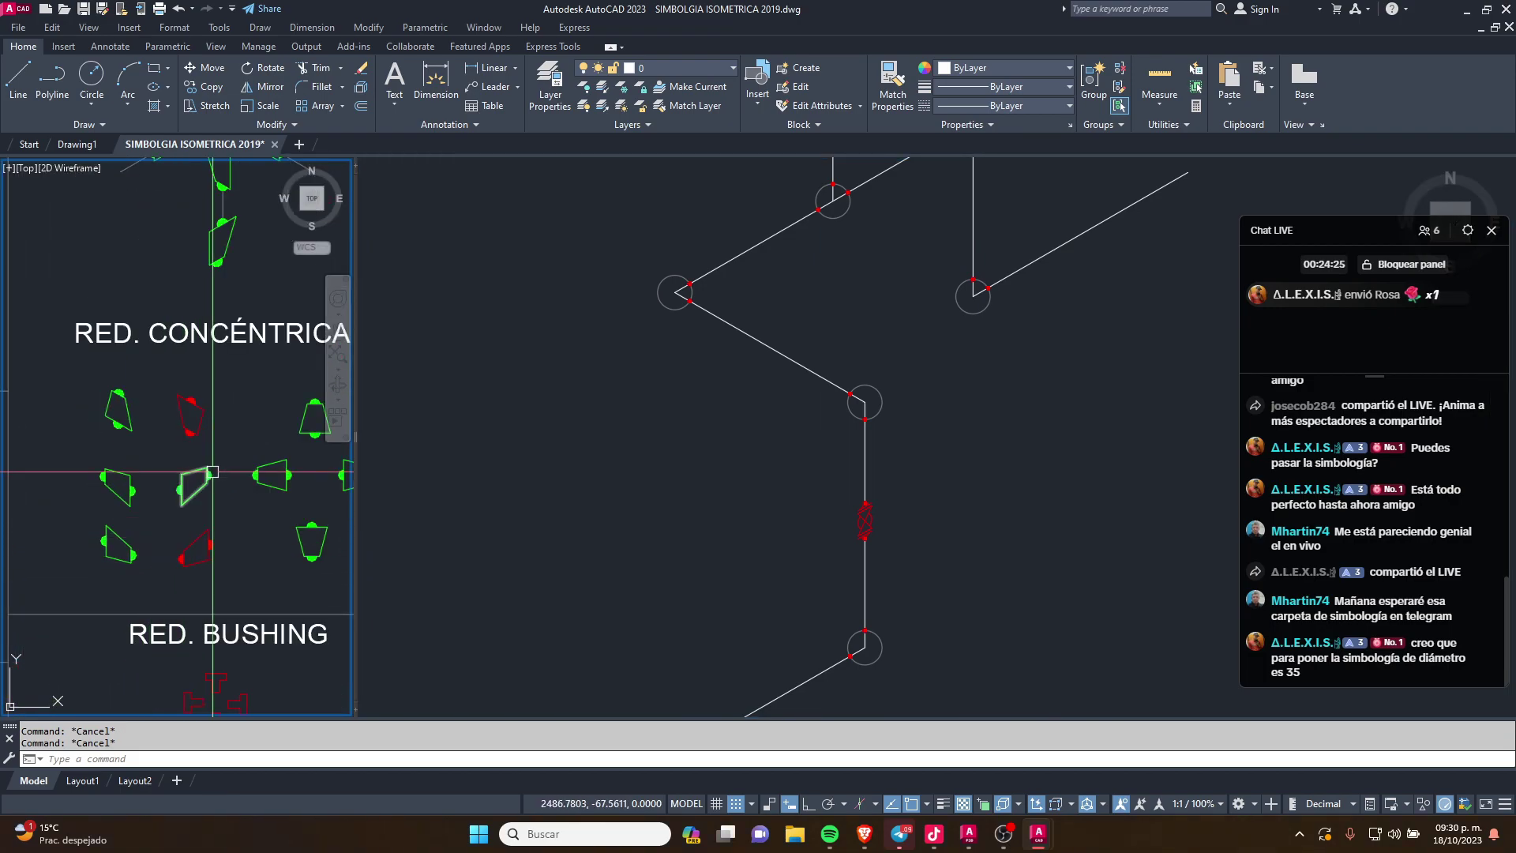
{"action": "scroll", "coordinate": [197, 499], "scroll_direction": "up", "scroll_amount": 3}
{"action": "type", "text": "co"}
{"action": "key", "text": "Return"}
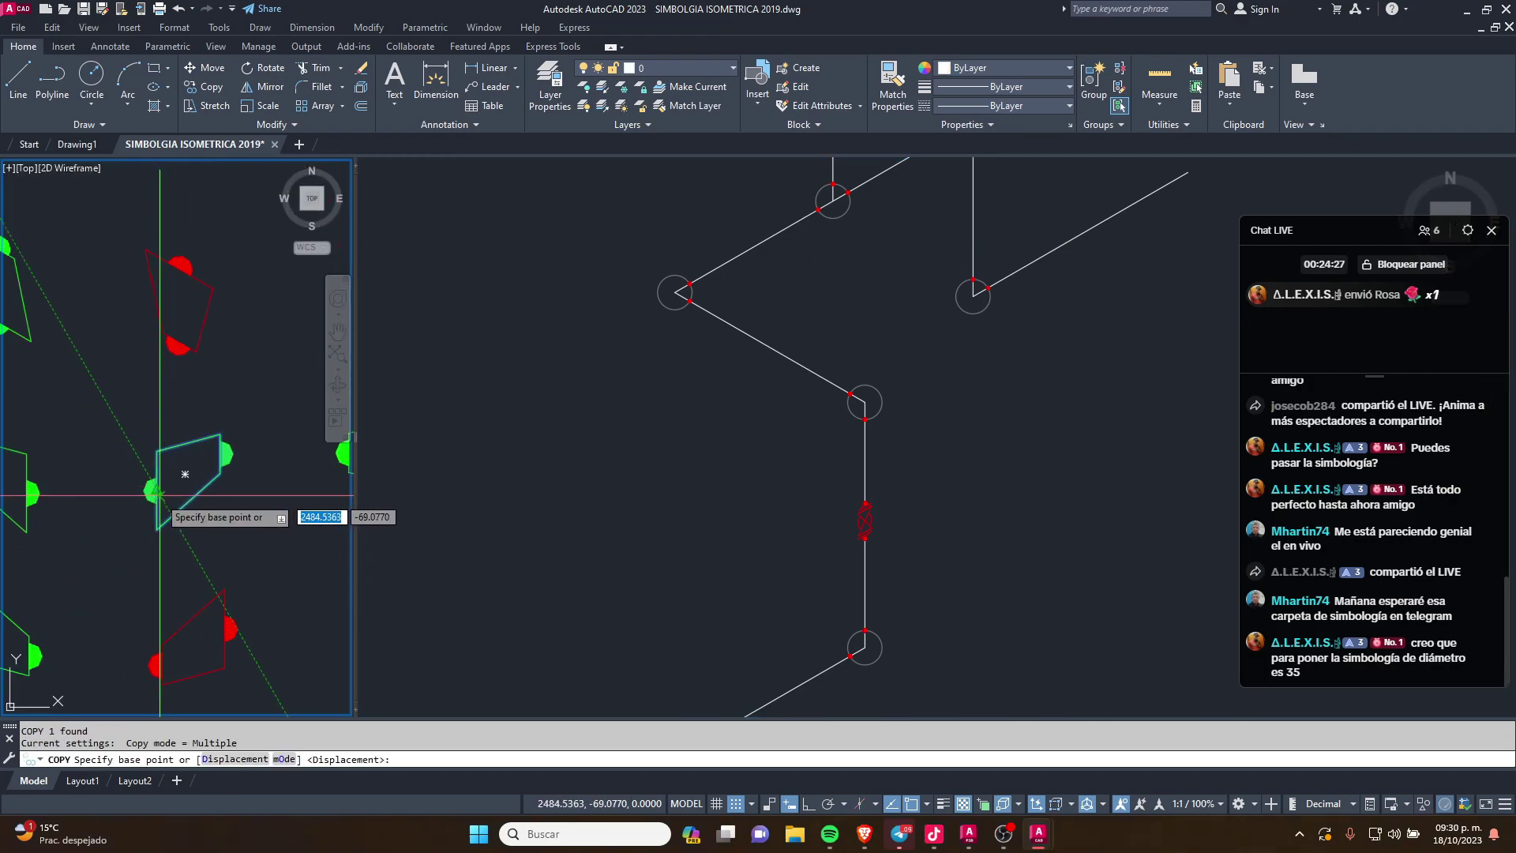
{"action": "scroll", "coordinate": [153, 489], "scroll_direction": "up", "scroll_amount": 5}
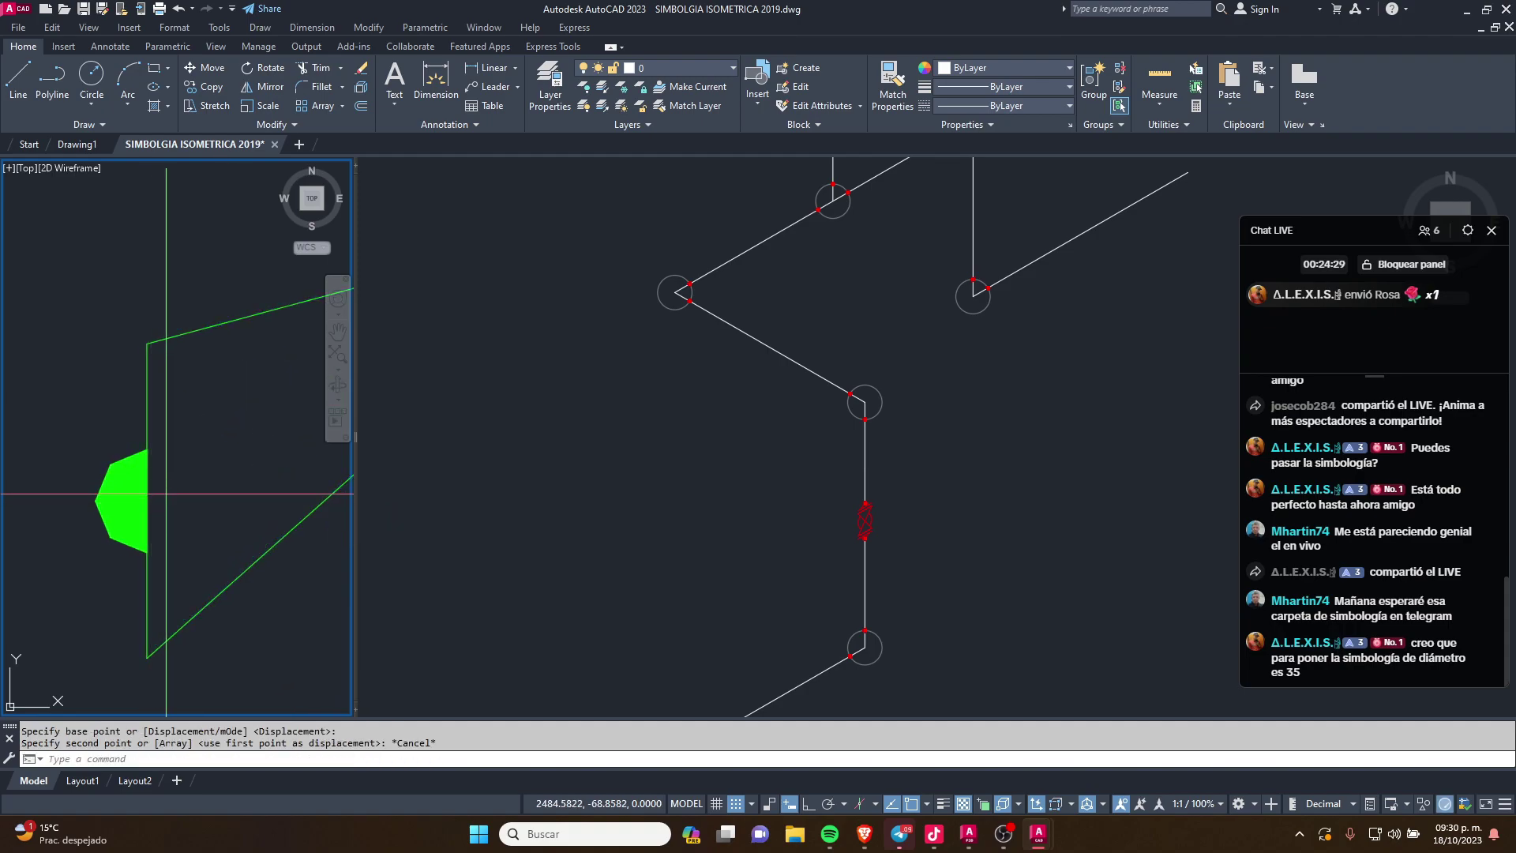
{"action": "scroll", "coordinate": [147, 500], "scroll_direction": "down", "scroll_amount": 5}
{"action": "key", "text": "Escape"}
{"action": "key", "text": "Escape"}
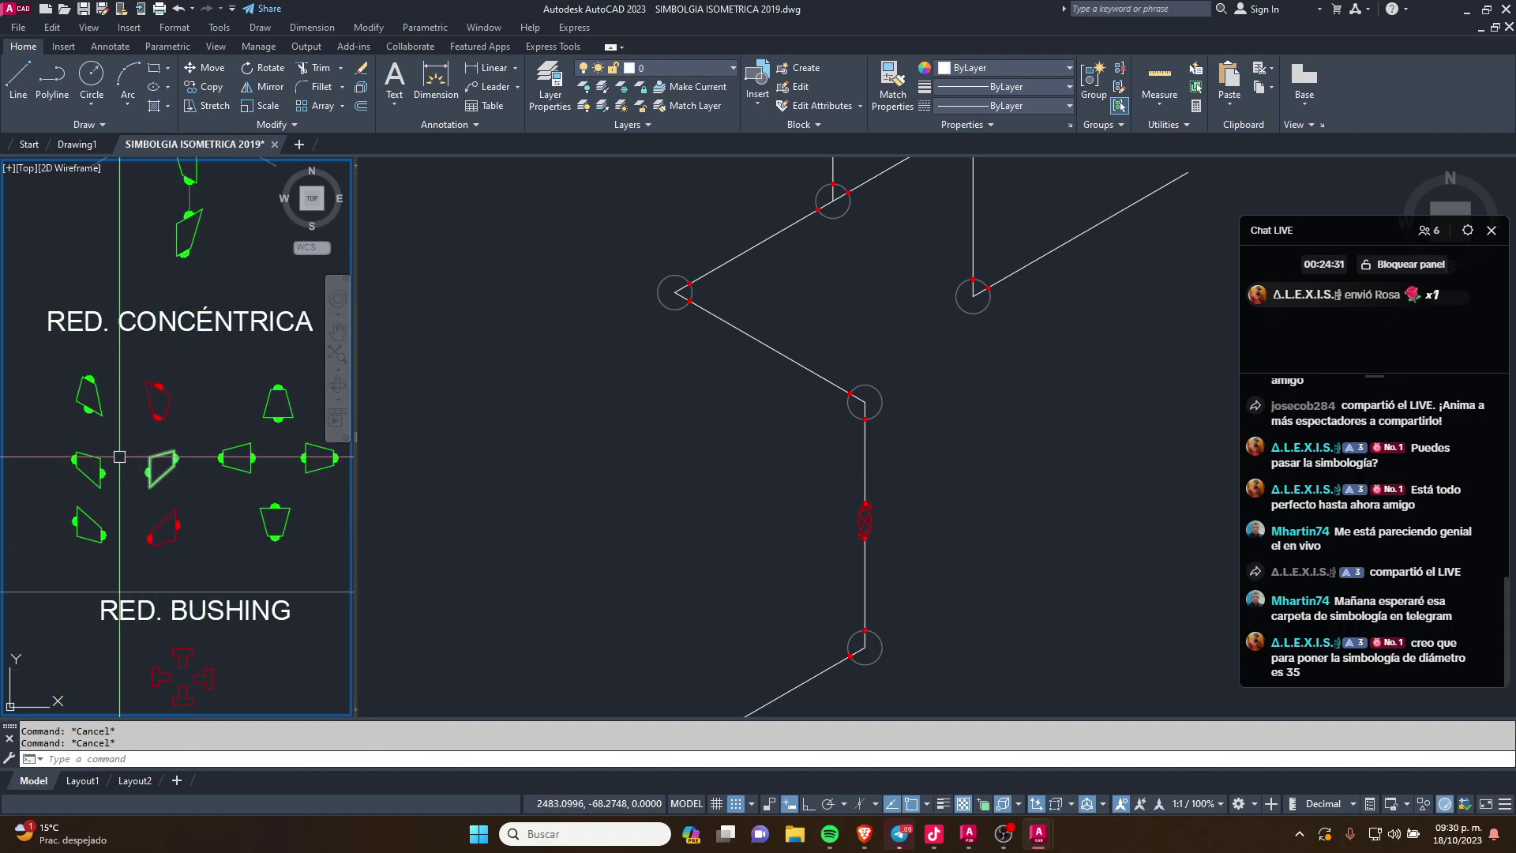
{"action": "scroll", "coordinate": [135, 493], "scroll_direction": "up", "scroll_amount": 2}
{"action": "scroll", "coordinate": [150, 506], "scroll_direction": "up", "scroll_amount": 2}
Step: Copy a concentric reducer symbol onto the diagonal pipe line
{"action": "left_click_drag", "start_coordinate": [210, 456], "coordinate": [138, 542]}
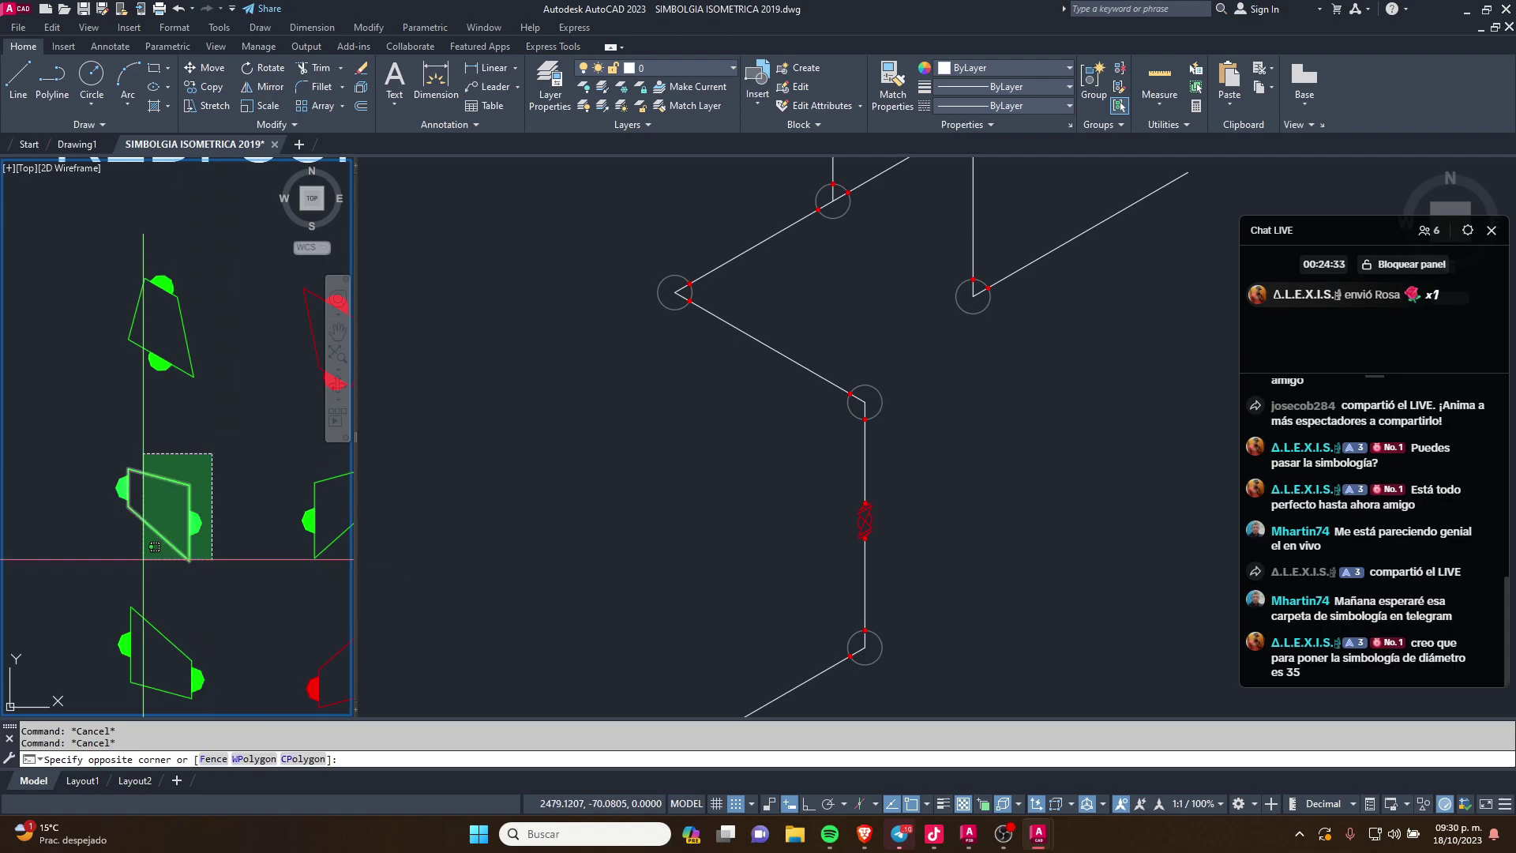
{"action": "type", "text": "co"}
{"action": "key", "text": "Return"}
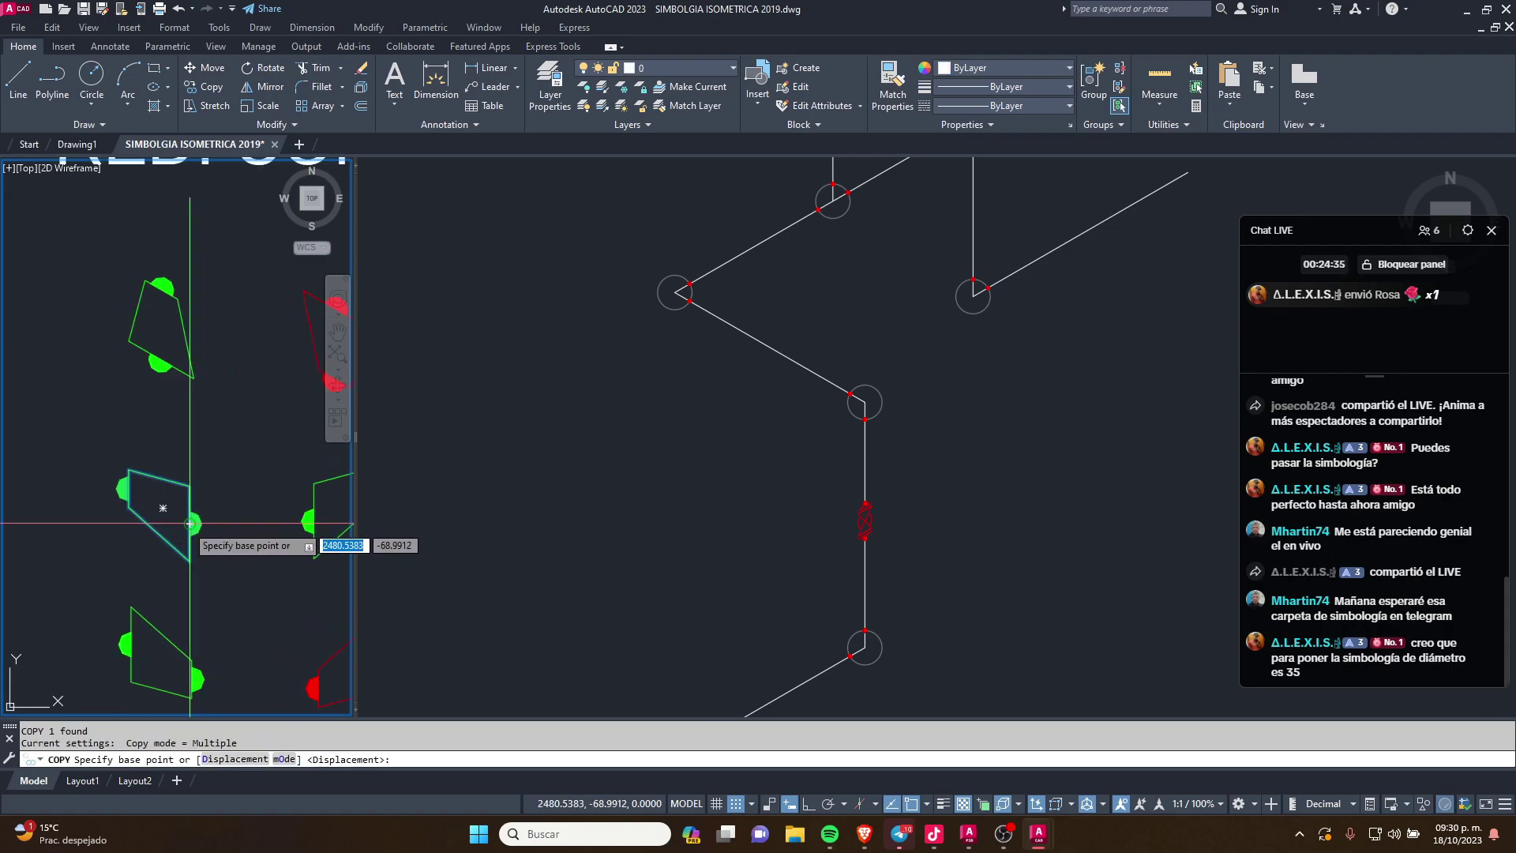
{"action": "left_click", "coordinate": [194, 539]}
{"action": "left_click", "coordinate": [824, 358]}
{"action": "scroll", "coordinate": [695, 357], "scroll_direction": "up", "scroll_amount": 3}
{"action": "key", "text": "Escape"}
{"action": "key", "text": "Escape"}
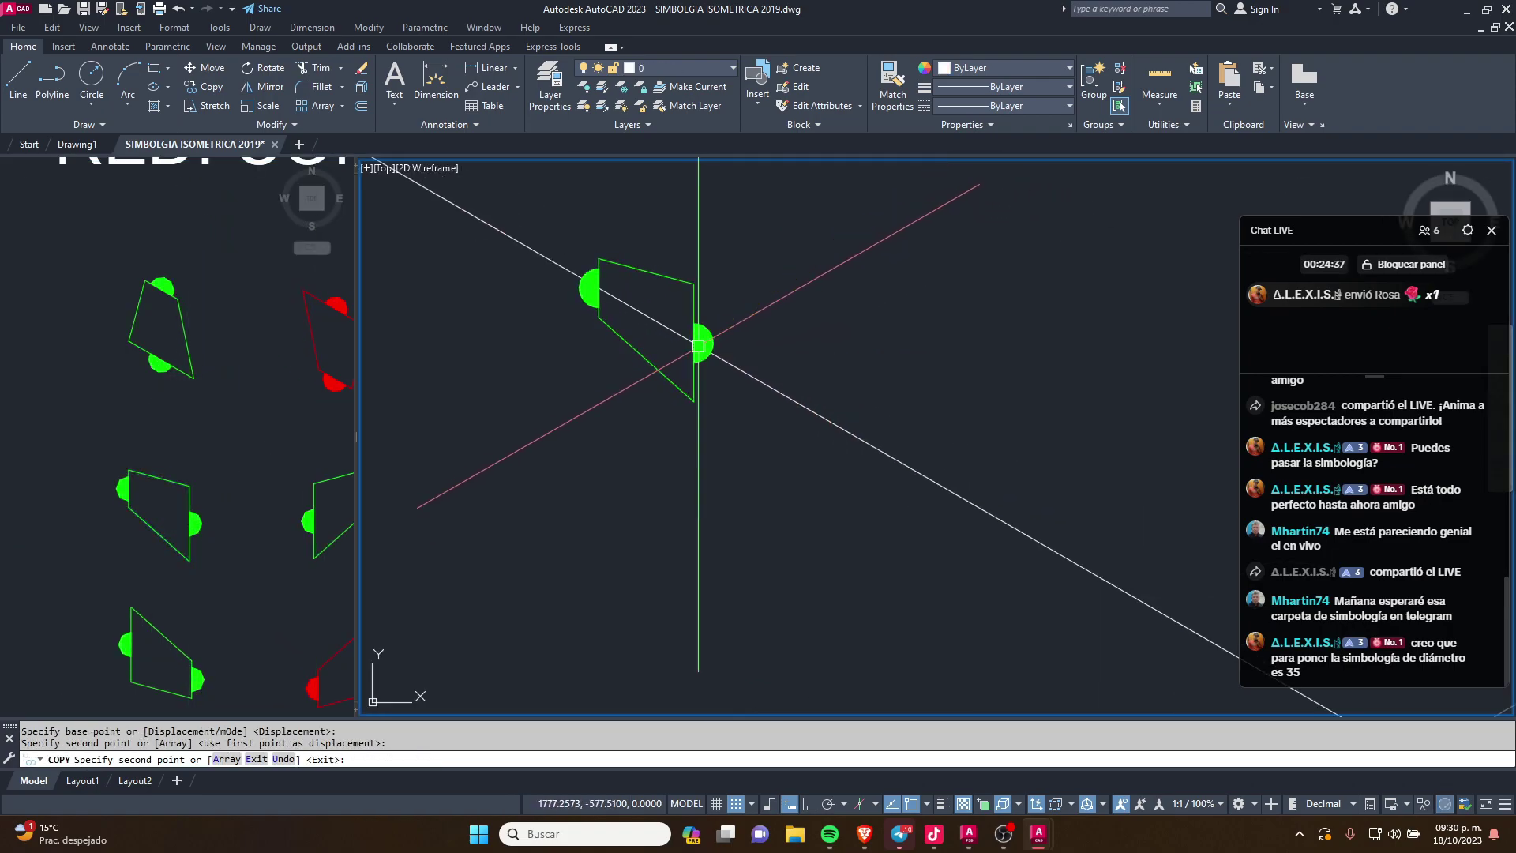
Step: Start and cancel a trim, then adjust the view of the pipe run
{"action": "type", "text": "r"}
{"action": "key", "text": "Return"}
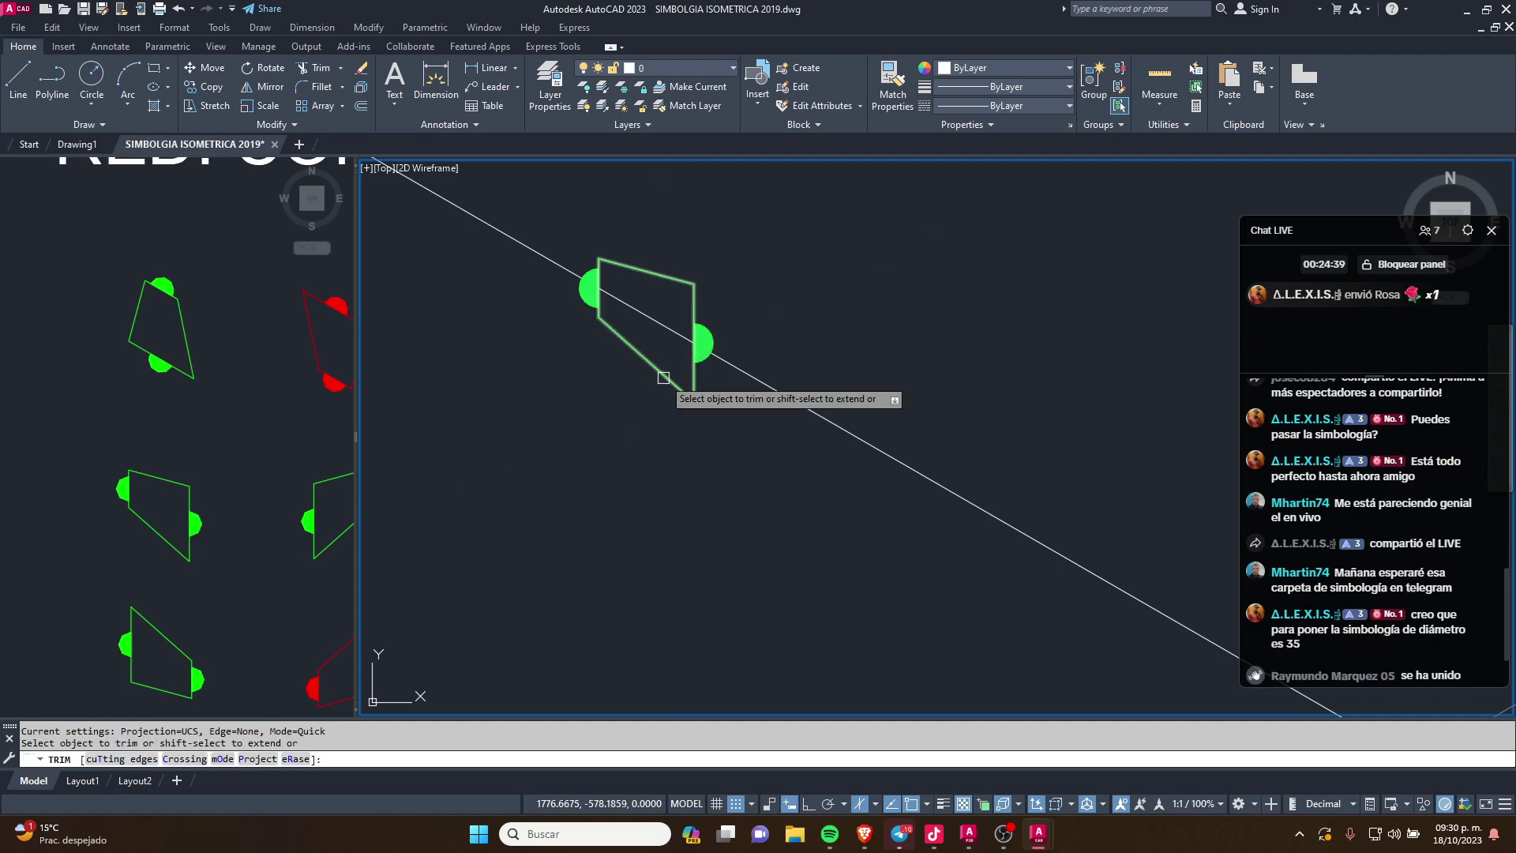
{"action": "key", "text": "Escape"}
{"action": "scroll", "coordinate": [678, 325], "scroll_direction": "down", "scroll_amount": 3}
{"action": "key", "text": "Escape"}
{"action": "key", "text": "Escape"}
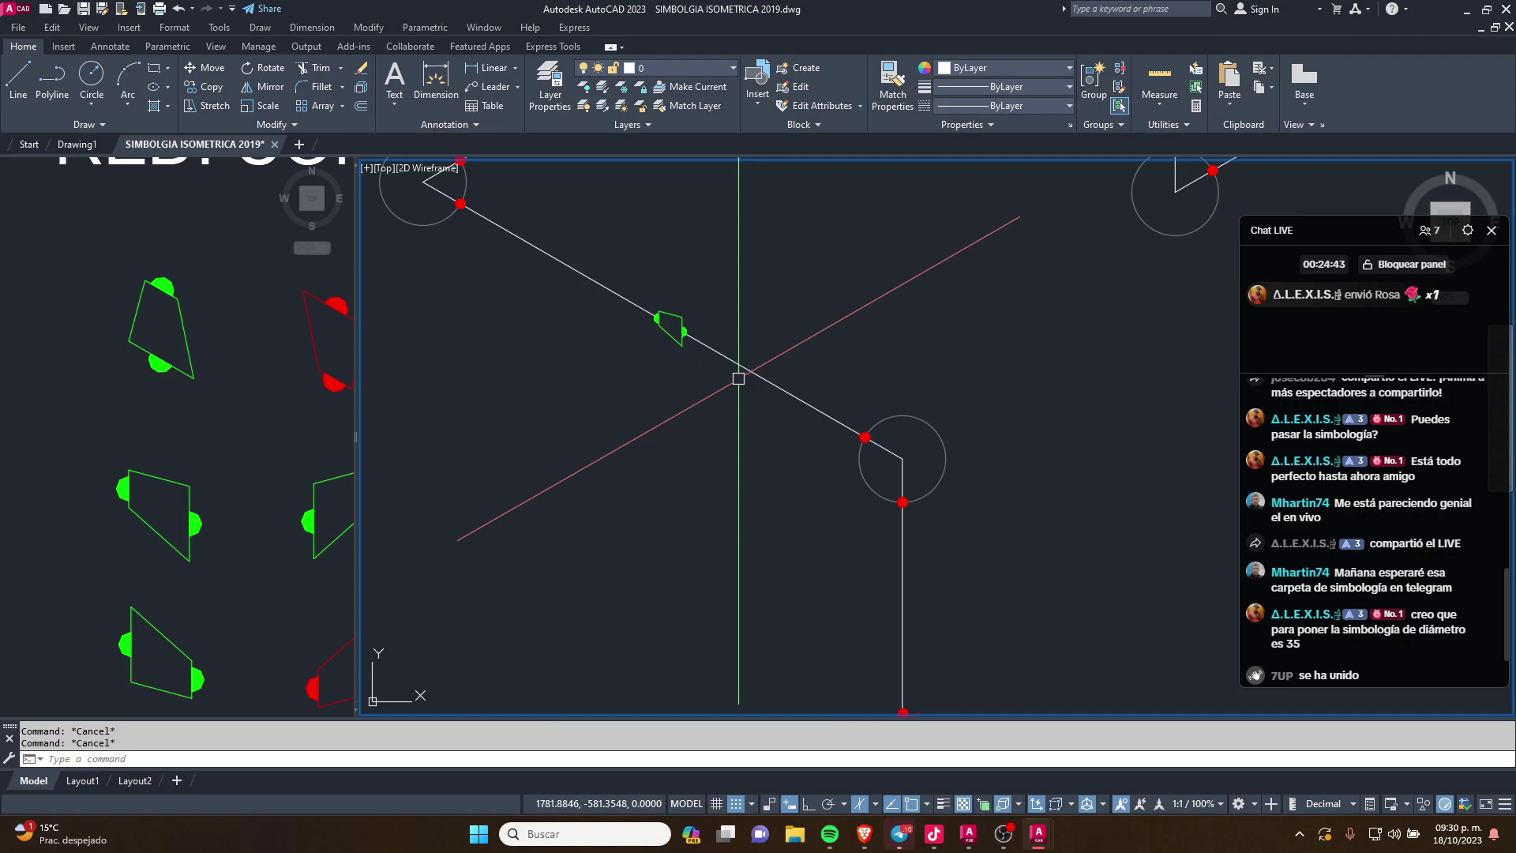
{"action": "scroll", "coordinate": [684, 414], "scroll_direction": "down", "scroll_amount": 4}
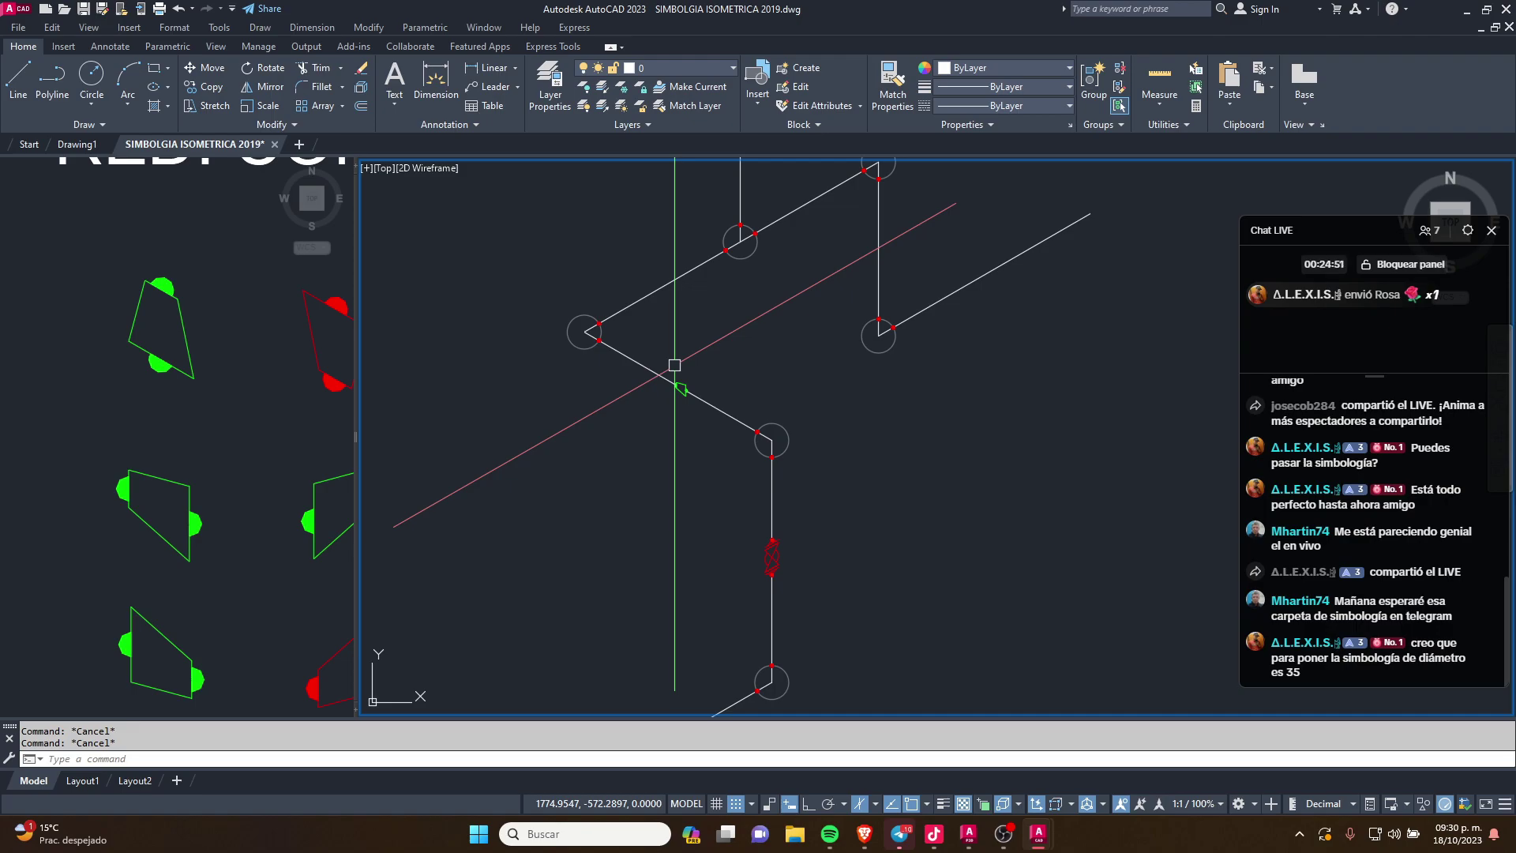
{"action": "scroll", "coordinate": [600, 632], "scroll_direction": "up", "scroll_amount": 3}
Step: Inspect the 10" DIAM. label text in the editor without changing it
{"action": "scroll", "coordinate": [621, 560], "scroll_direction": "up", "scroll_amount": 3}
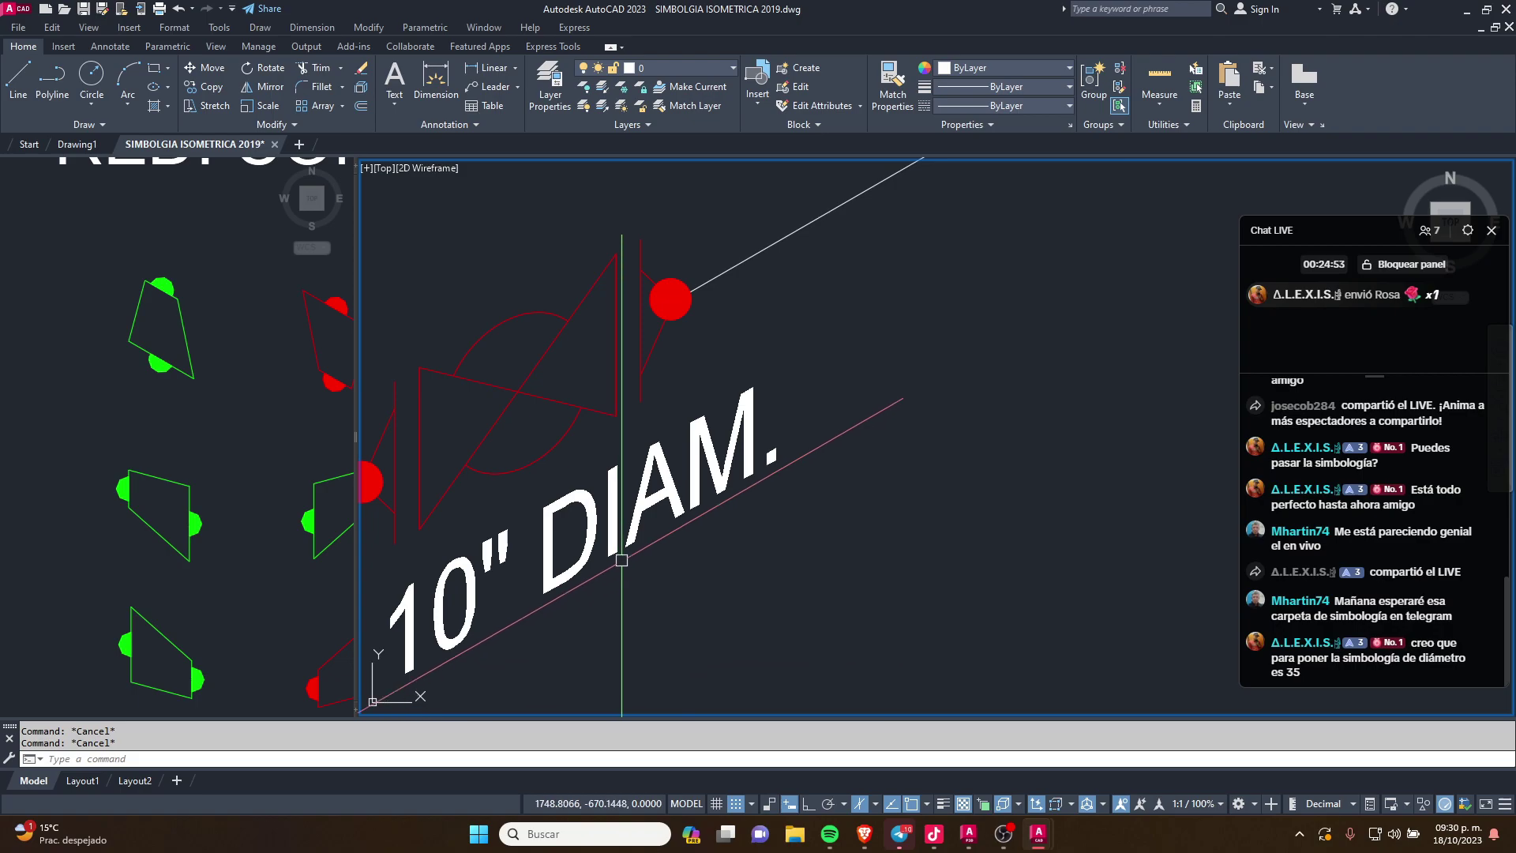
{"action": "double_click", "coordinate": [598, 543]}
{"action": "left_click_drag", "start_coordinate": [536, 563], "coordinate": [914, 455]}
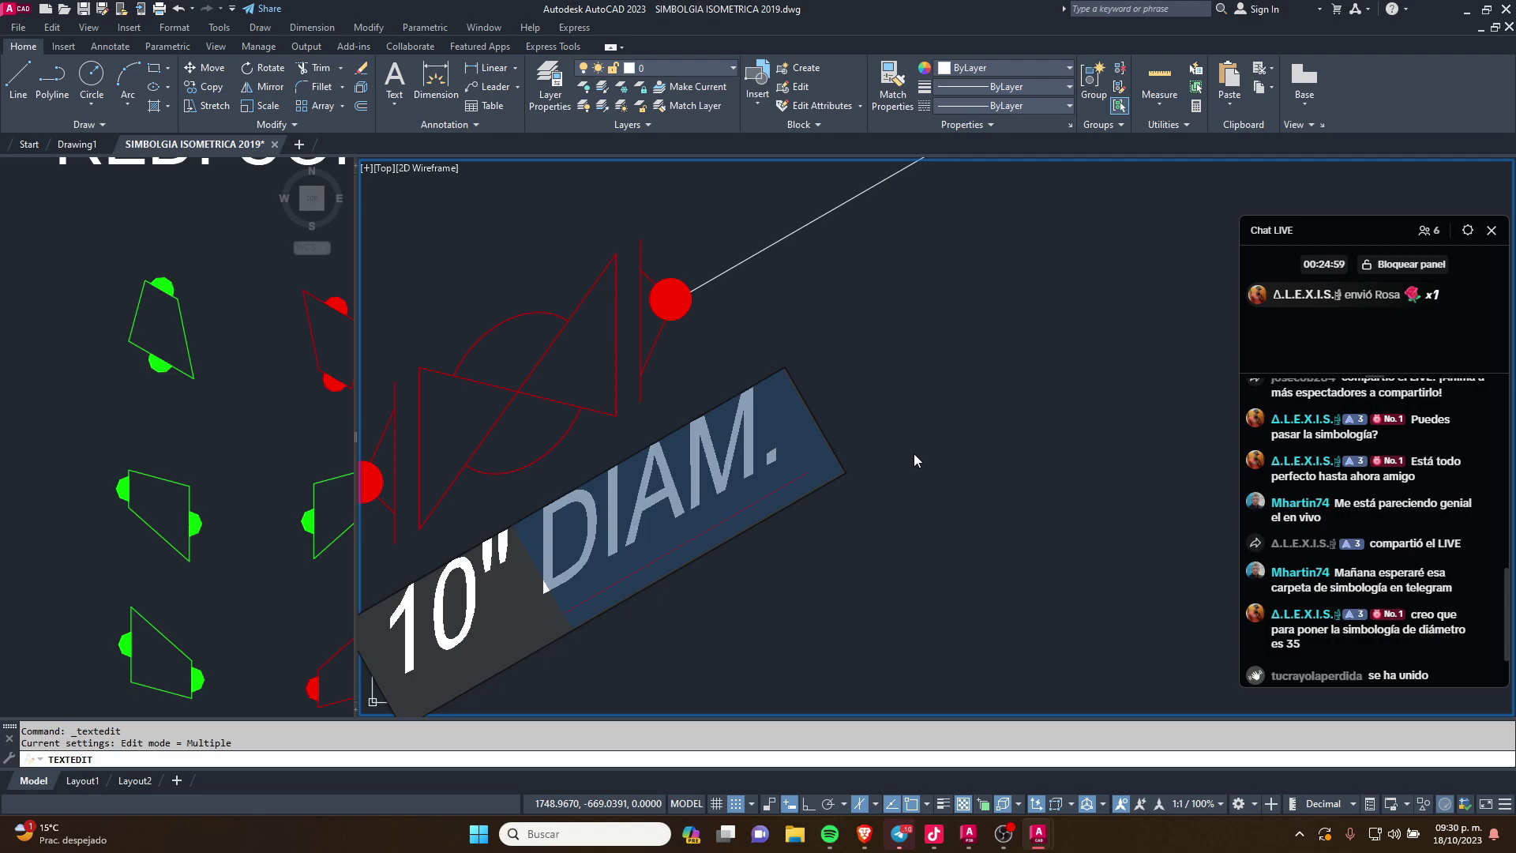
{"action": "key", "text": "Escape"}
{"action": "key", "text": "Escape"}
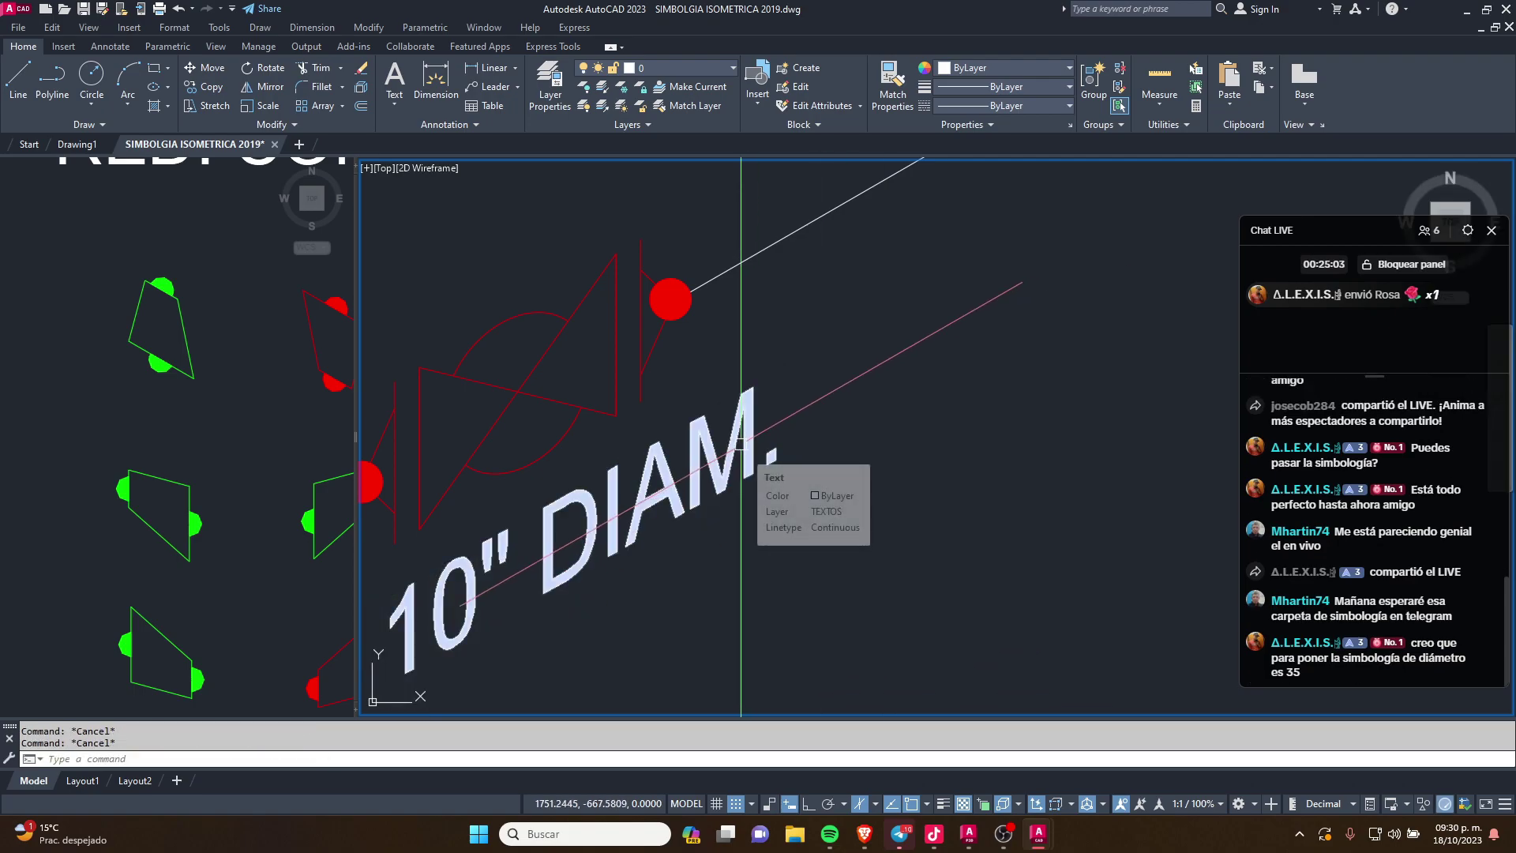
{"action": "mouse_move", "coordinate": [741, 444]}
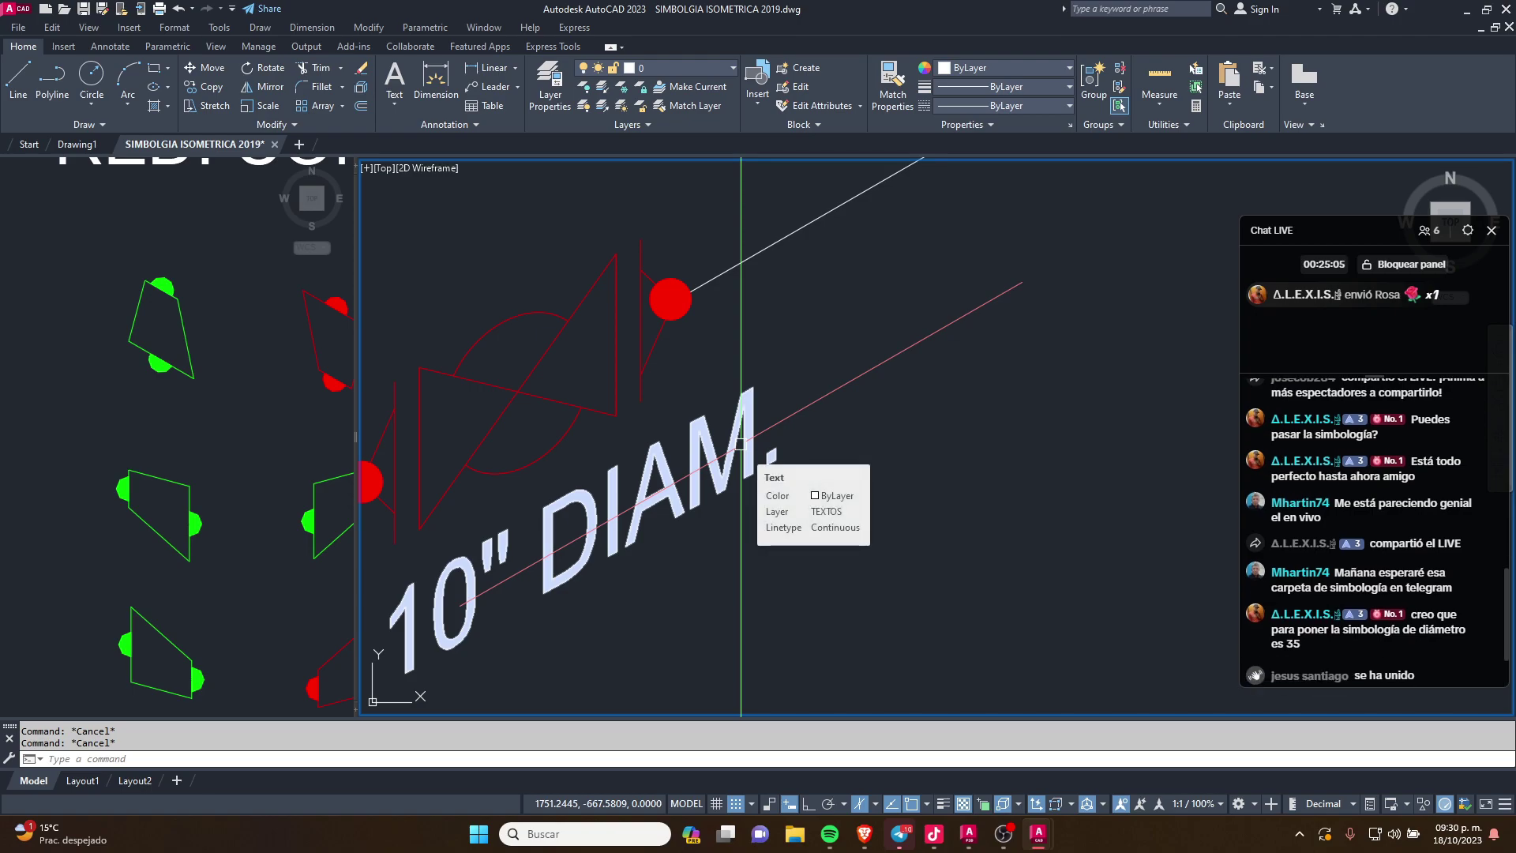
{"action": "left_click", "coordinate": [748, 558]}
{"action": "scroll", "coordinate": [677, 525], "scroll_direction": "down", "scroll_amount": 4}
{"action": "left_click", "coordinate": [612, 579]}
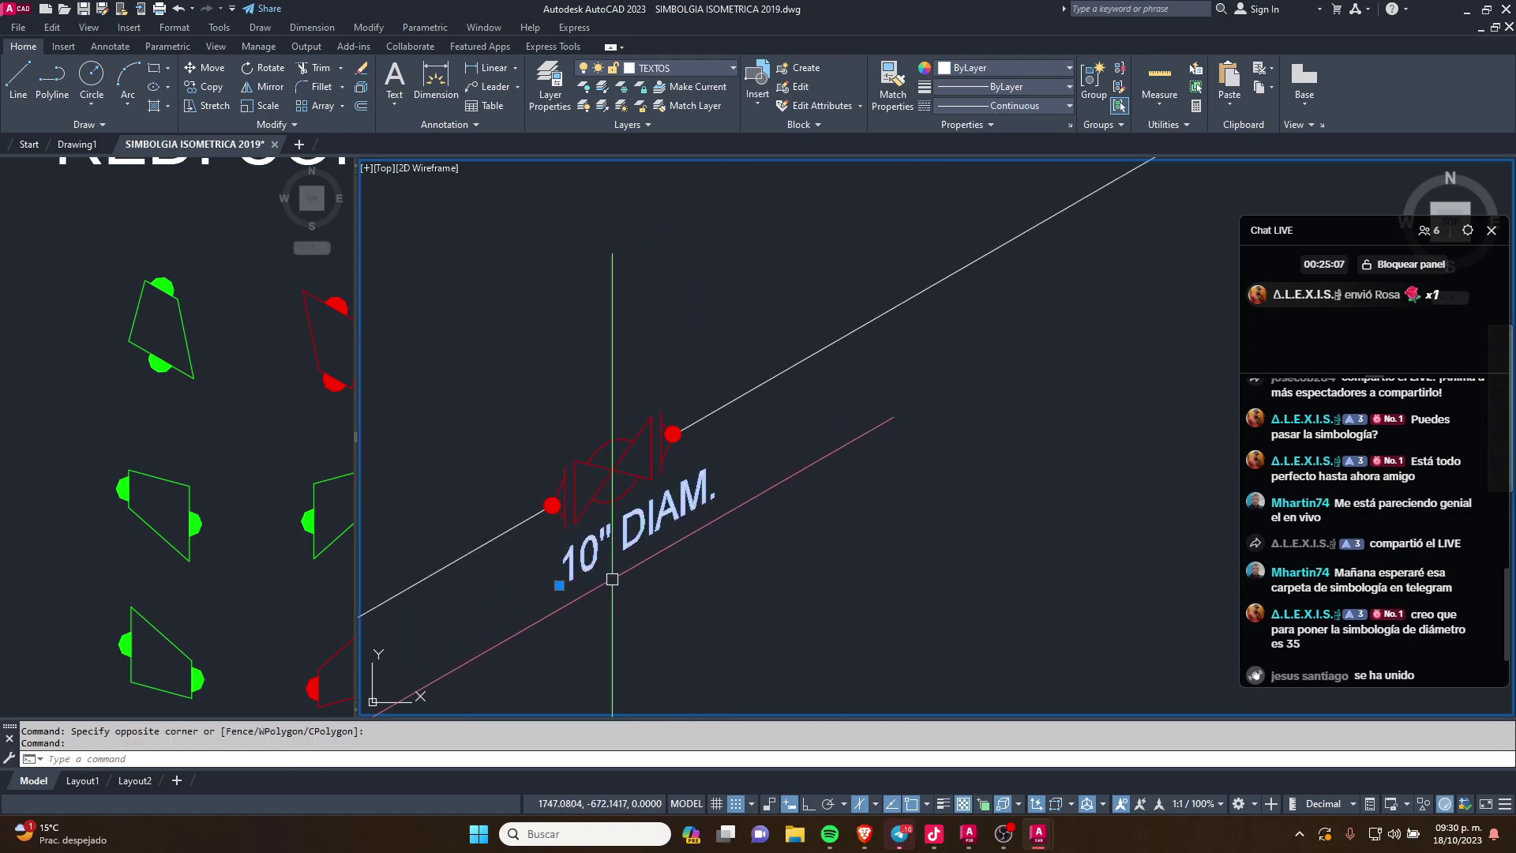
{"action": "key", "text": "Escape"}
{"action": "key", "text": "Escape"}
Step: Copy the XXXX sample text from the library to beside the reducer
{"action": "mouse_move", "coordinate": [44, 352]}
{"action": "middle_mouse_down"}
{"action": "mouse_move", "coordinate": [149, 442]}
{"action": "mouse_move", "coordinate": [200, 448]}
{"action": "middle_mouse_up"}
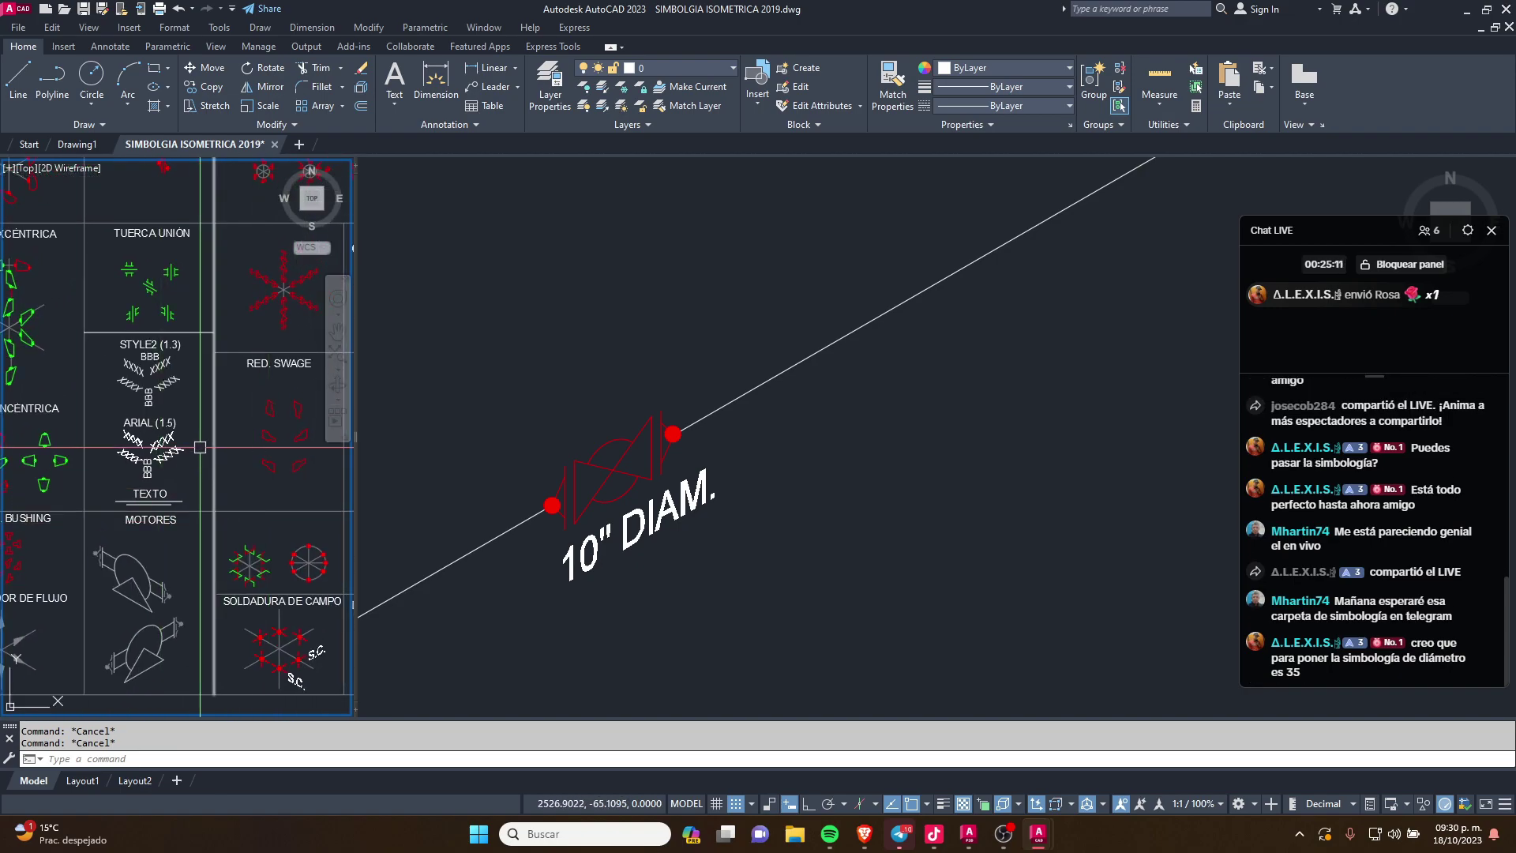
{"action": "scroll", "coordinate": [158, 442], "scroll_direction": "up", "scroll_amount": 4}
{"action": "scroll", "coordinate": [102, 441], "scroll_direction": "up", "scroll_amount": 3}
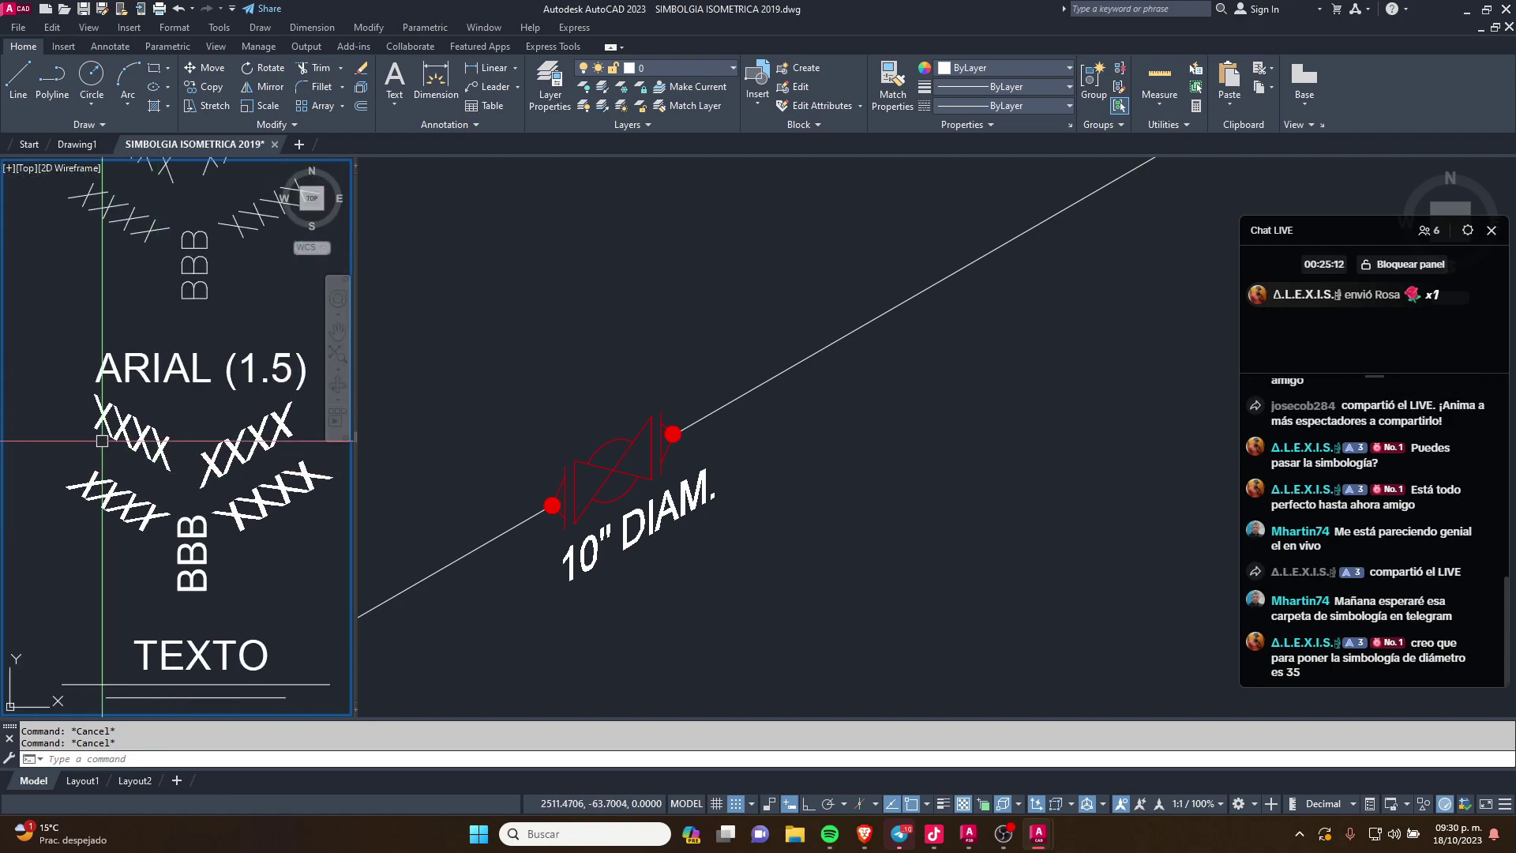
{"action": "type", "text": "co"}
{"action": "key", "text": "Return"}
{"action": "left_click", "coordinate": [141, 447]}
{"action": "scroll", "coordinate": [632, 331], "scroll_direction": "down", "scroll_amount": 4}
{"action": "scroll", "coordinate": [654, 333], "scroll_direction": "up", "scroll_amount": 4}
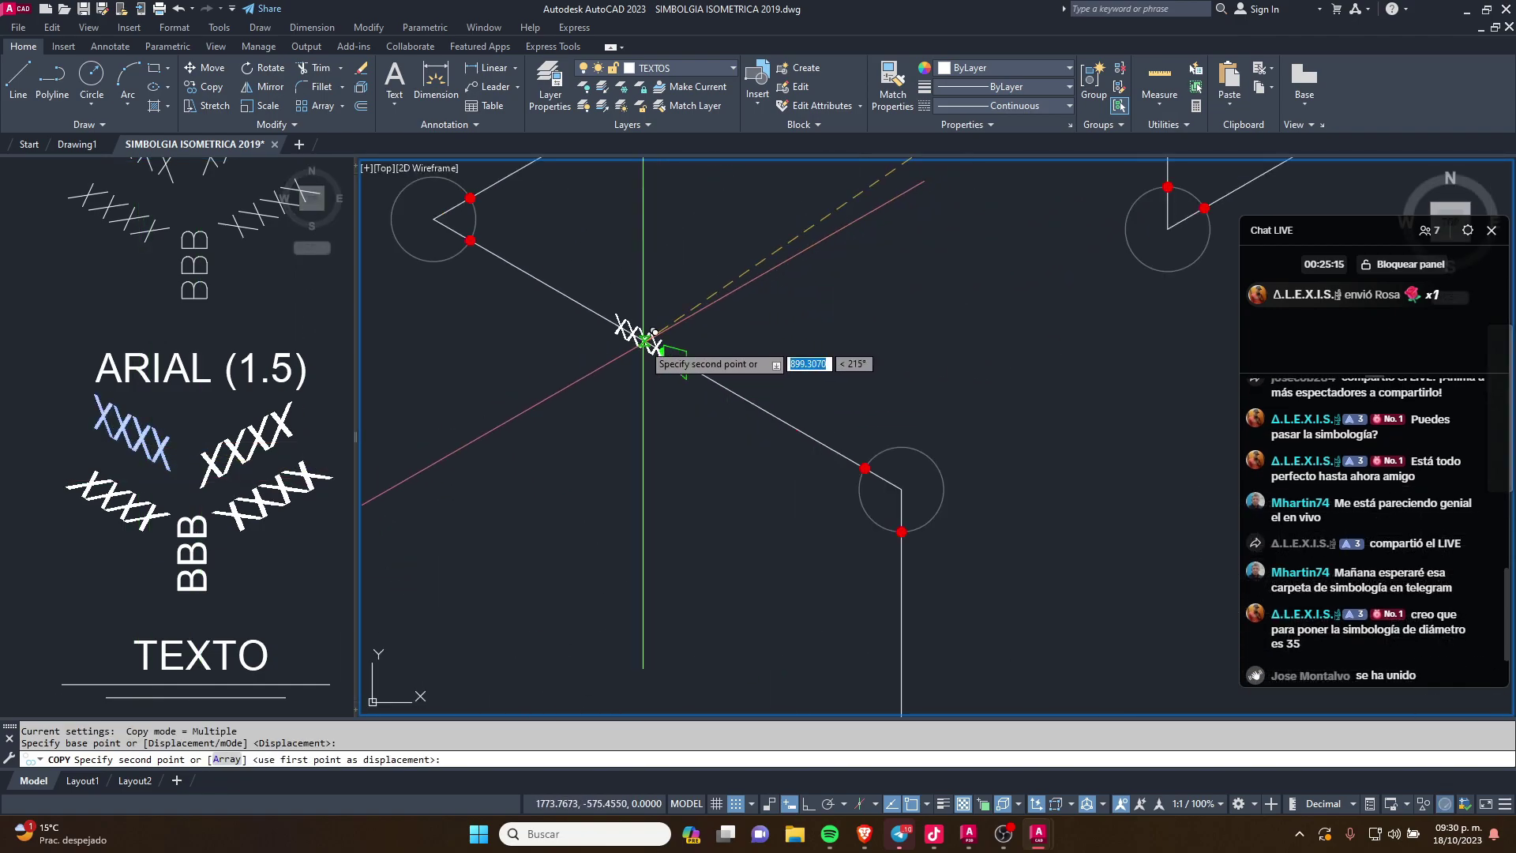
{"action": "left_click", "coordinate": [654, 333]}
{"action": "scroll", "coordinate": [653, 334], "scroll_direction": "up", "scroll_amount": 5}
{"action": "key", "text": "Escape"}
Step: Change the copied XXXX text to read R.C
{"action": "left_click", "coordinate": [644, 343]}
{"action": "key", "text": "Escape"}
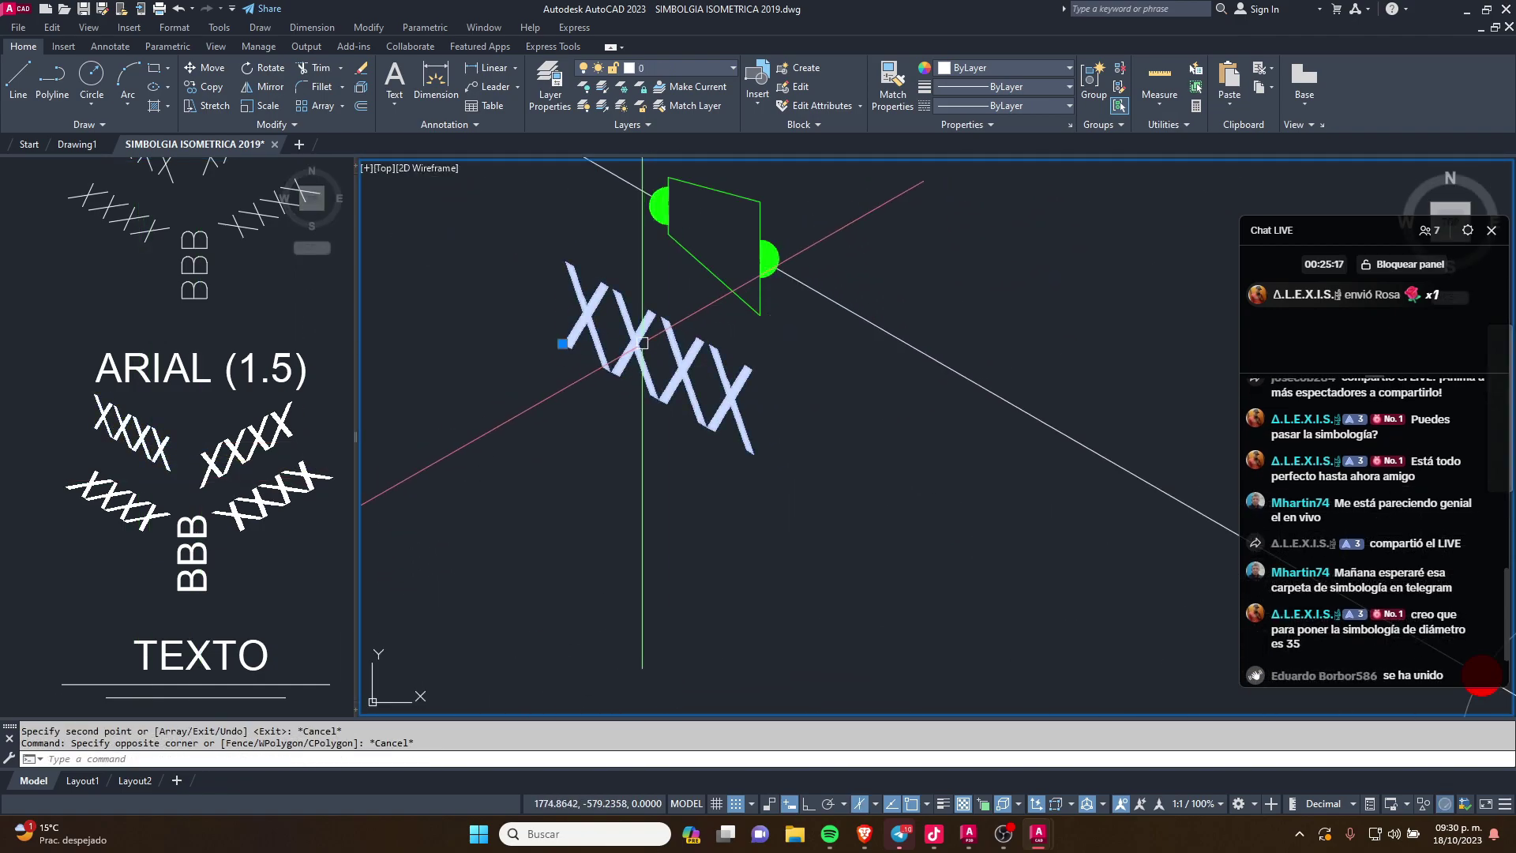
{"action": "double_click", "coordinate": [643, 344]}
{"action": "type", "text": "R."}
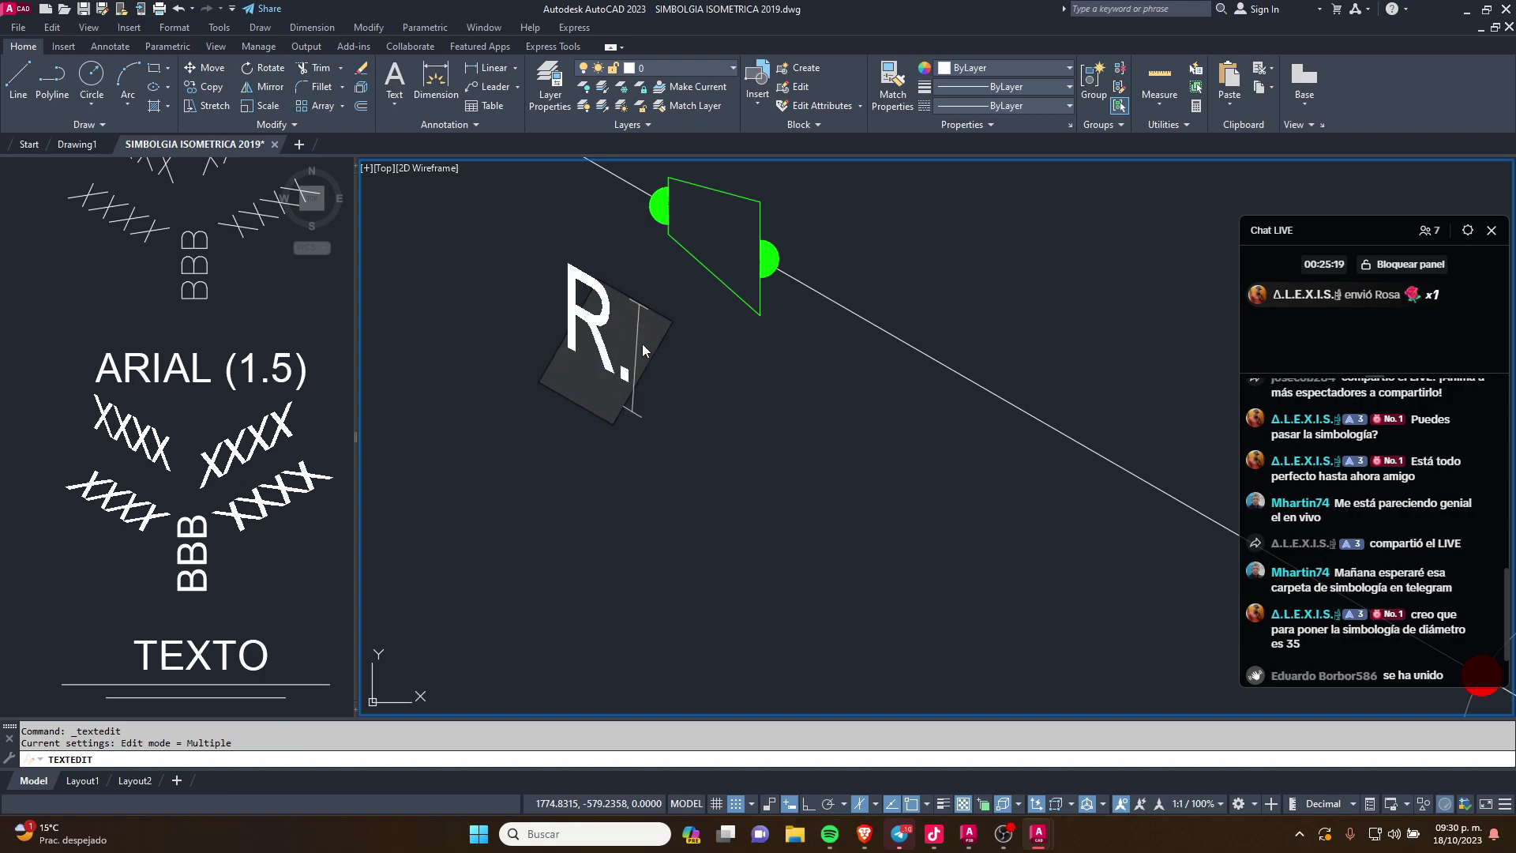
{"action": "type", "text": "C."}
{"action": "key", "text": "Escape"}
Step: Copy the R.C. label to just below the original
{"action": "left_click", "coordinate": [632, 371]}
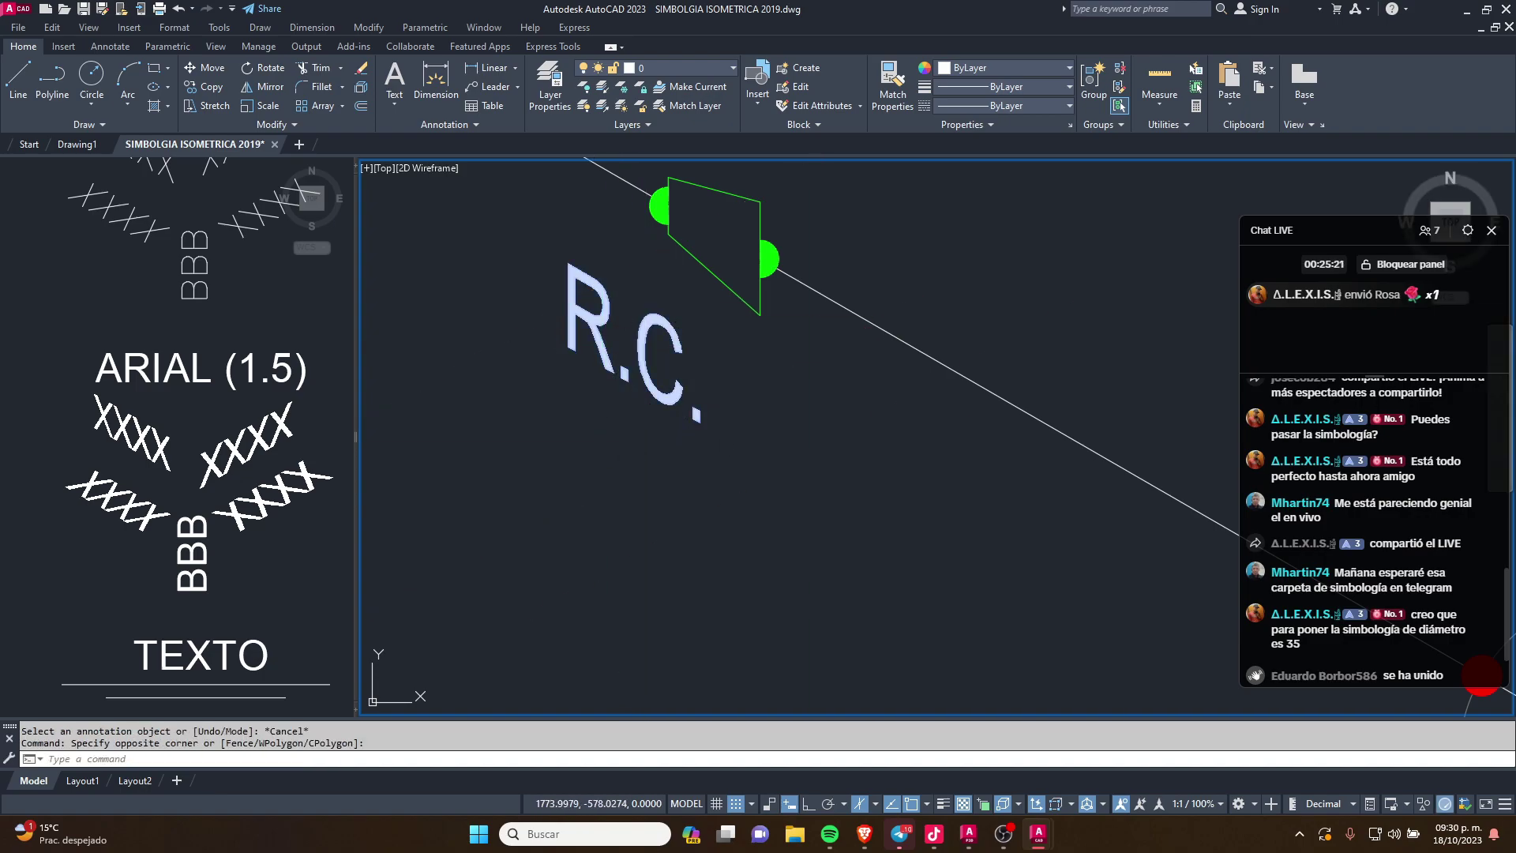
{"action": "type", "text": "co"}
{"action": "key", "text": "space"}
{"action": "left_click", "coordinate": [828, 430]}
{"action": "left_click", "coordinate": [810, 529]}
{"action": "key", "text": "Escape"}
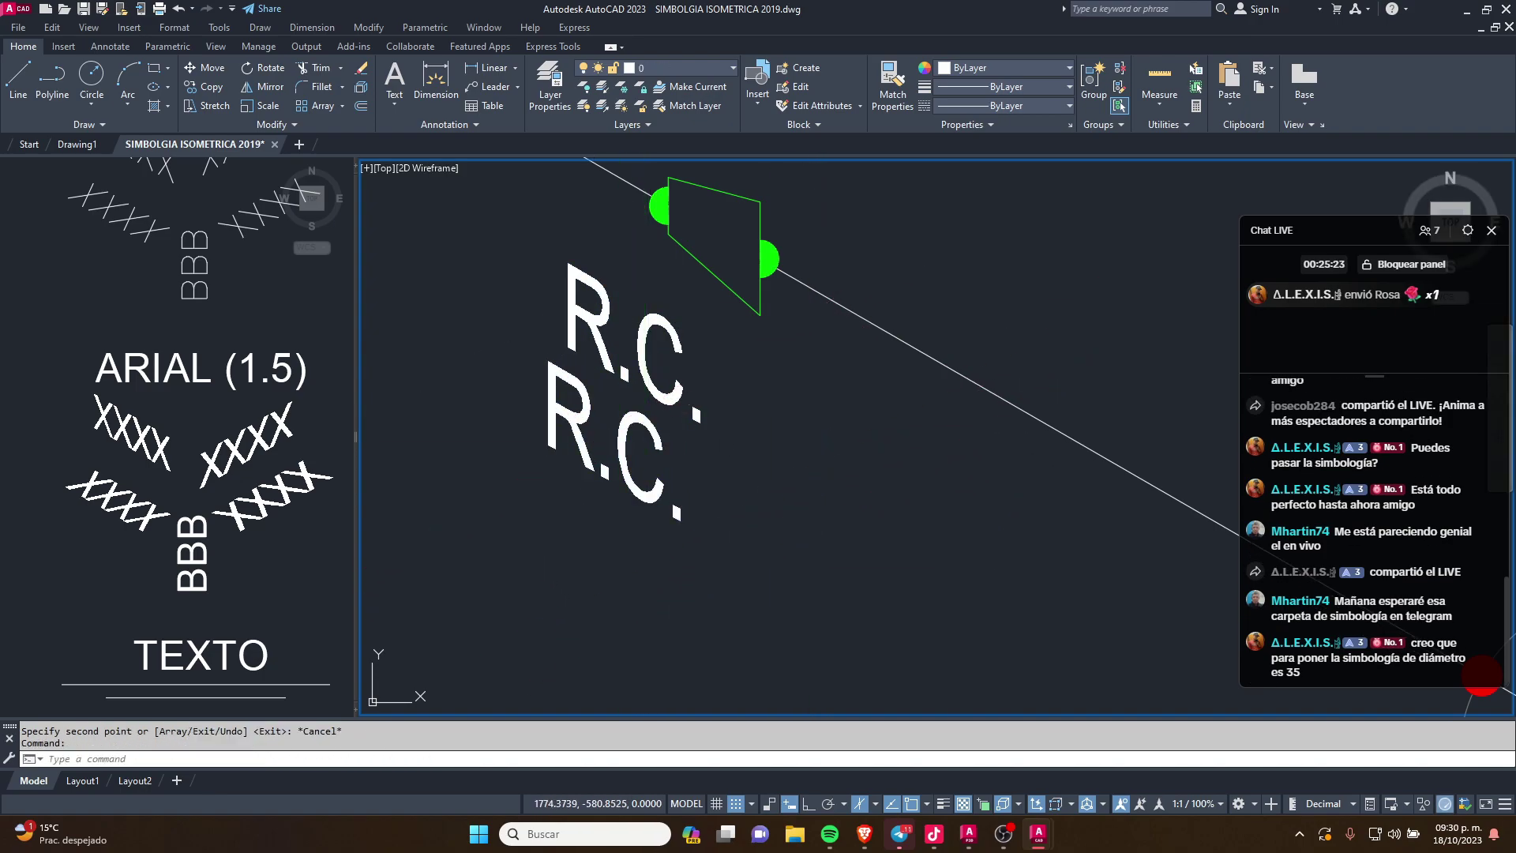
Step: Edit the lower copy to read R.C. 10"x8" DIAM
{"action": "double_click", "coordinate": [619, 422]}
{"action": "type", "text": "10"}
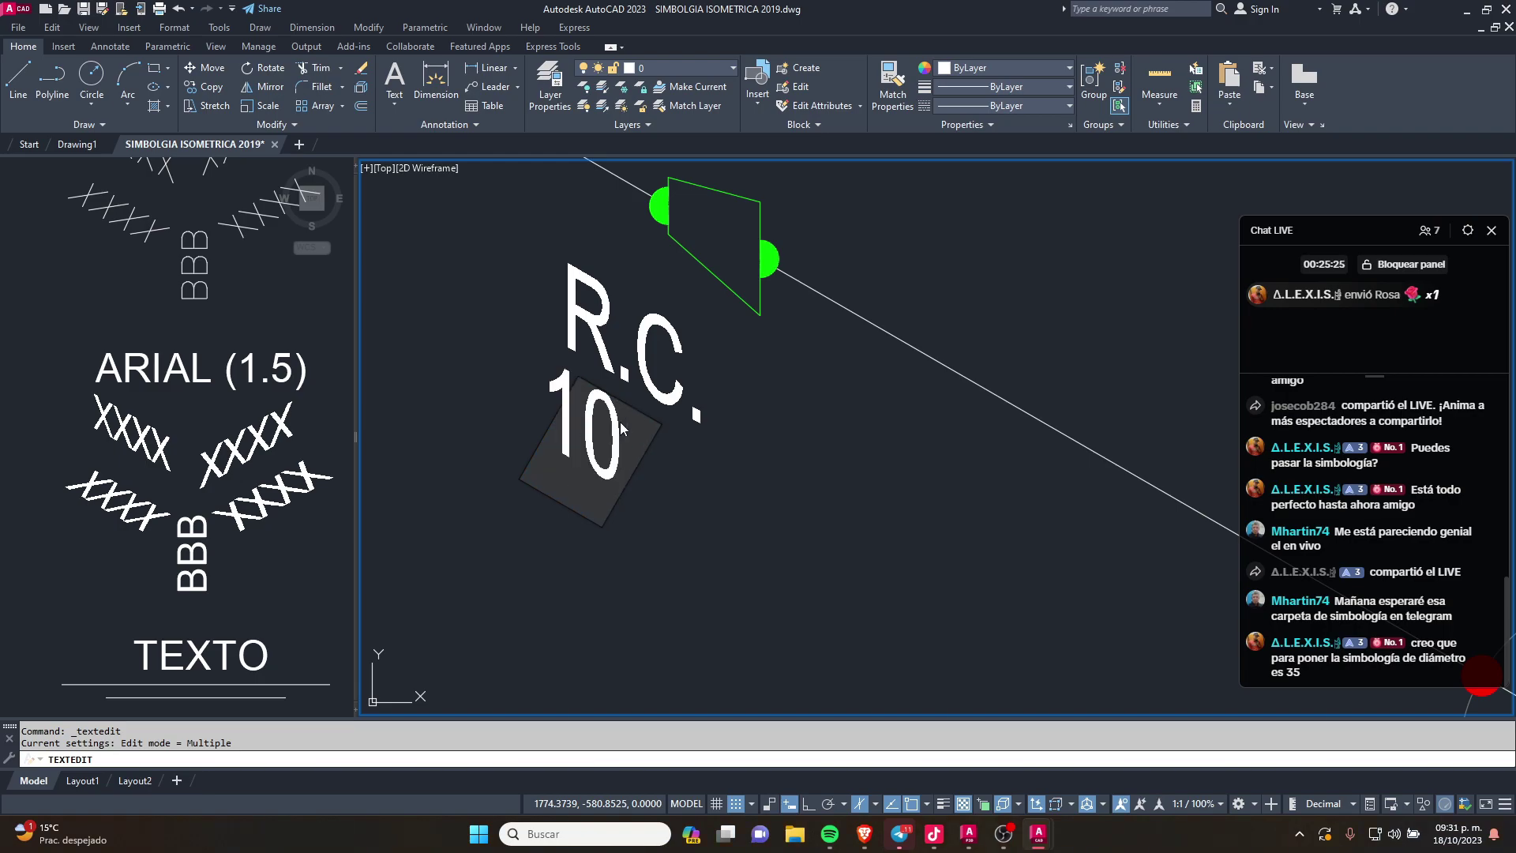
{"action": "type", "text": "\"x"}
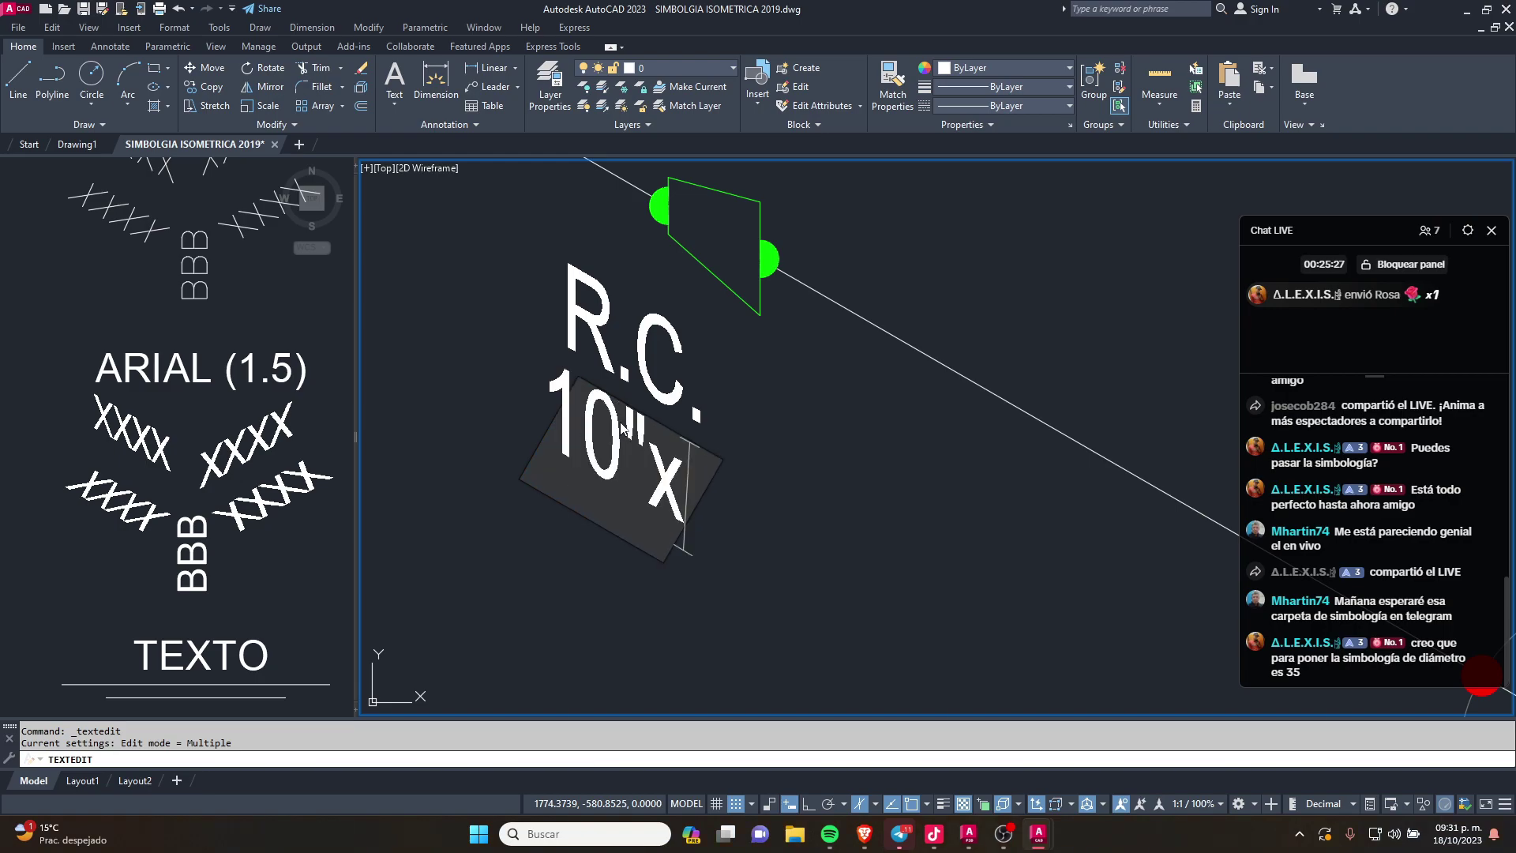
{"action": "type", "text": "8"}
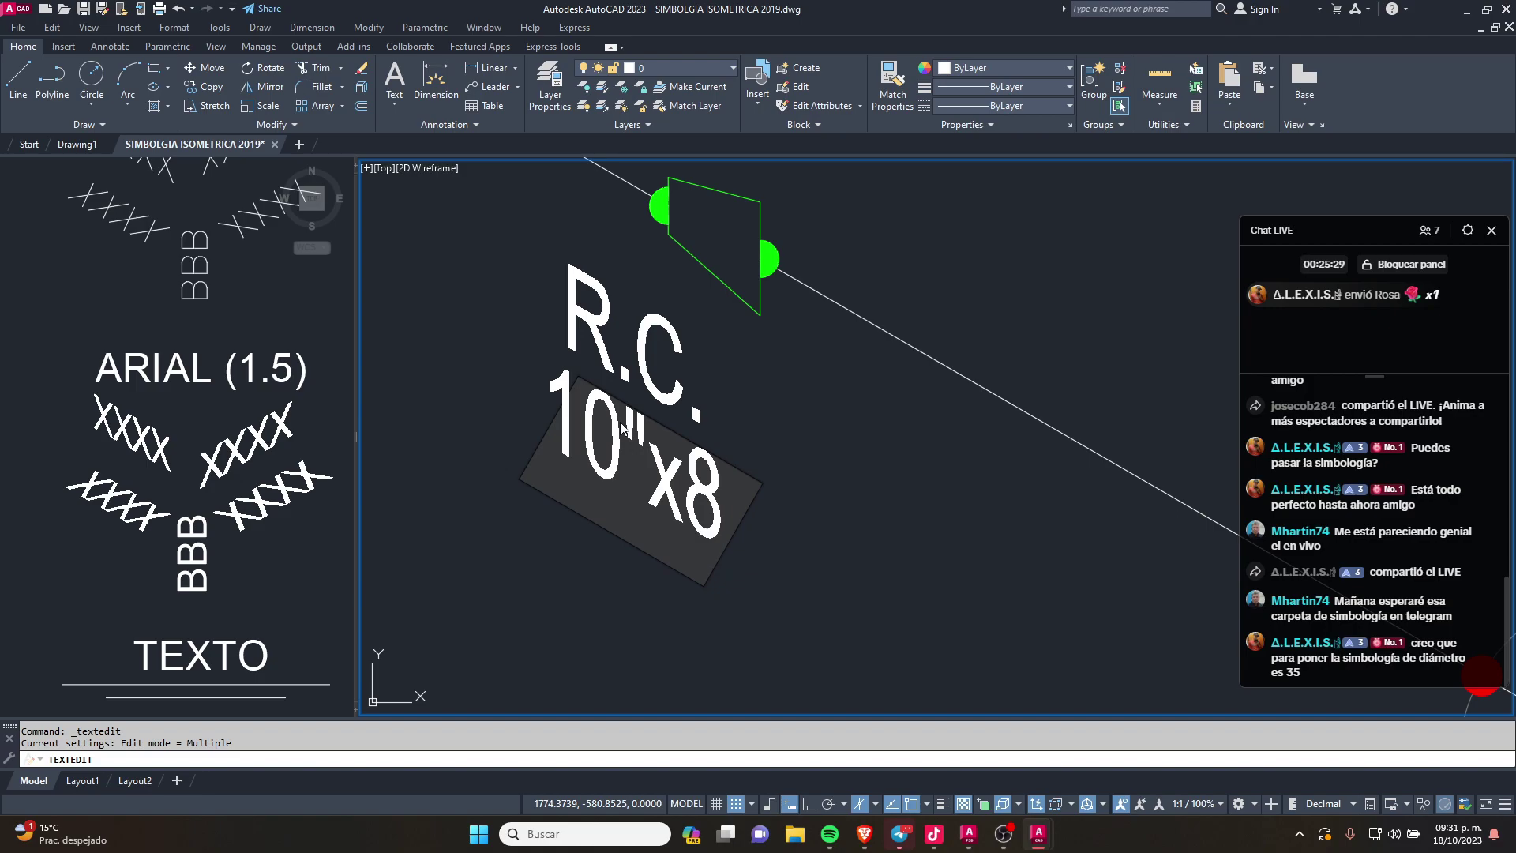
{"action": "left_click", "coordinate": [678, 415]}
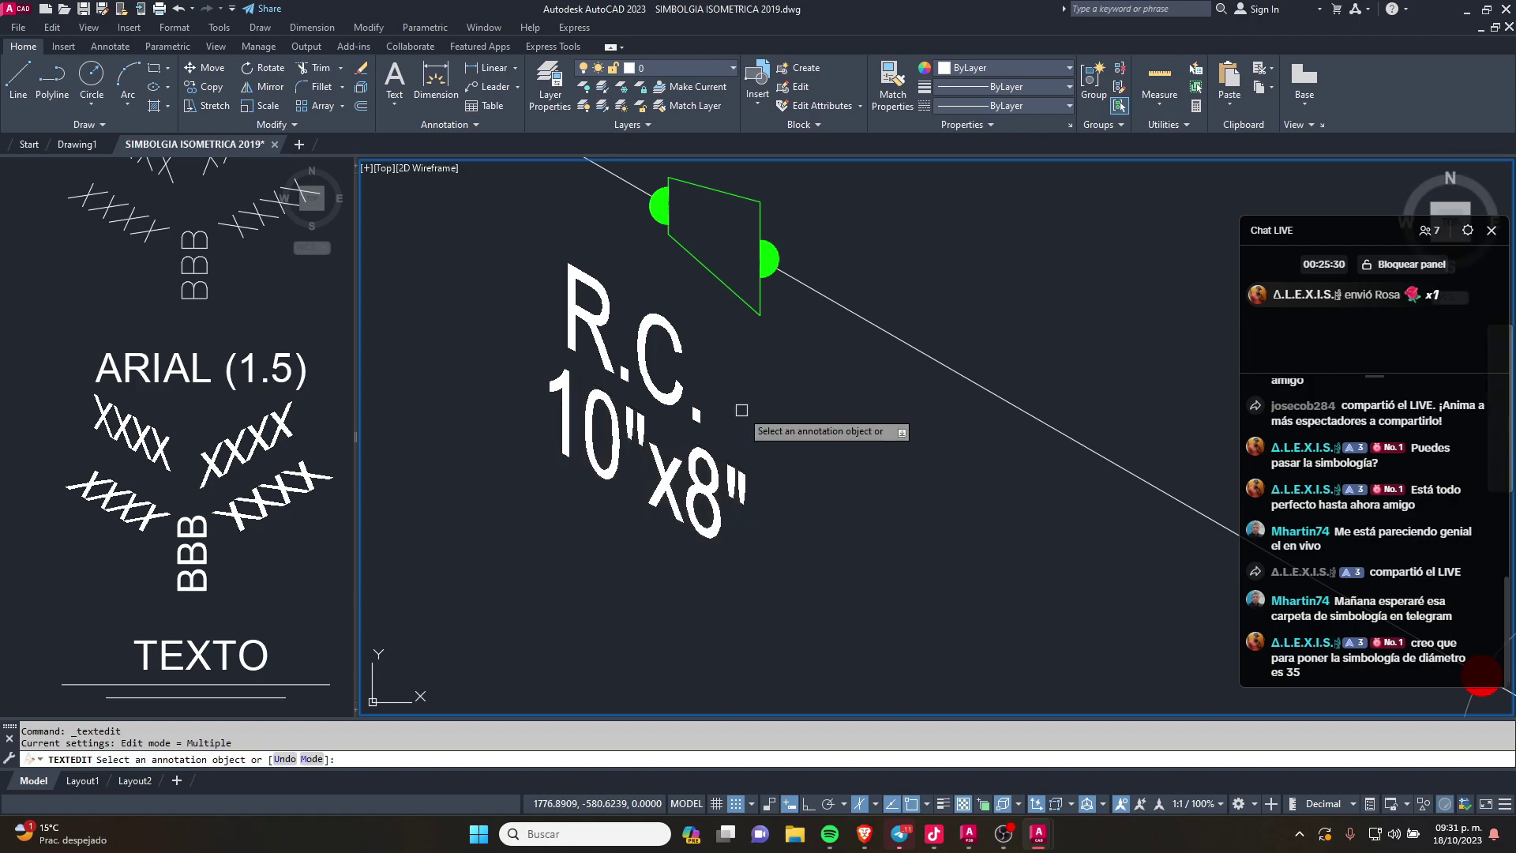
{"action": "left_click", "coordinate": [688, 513]}
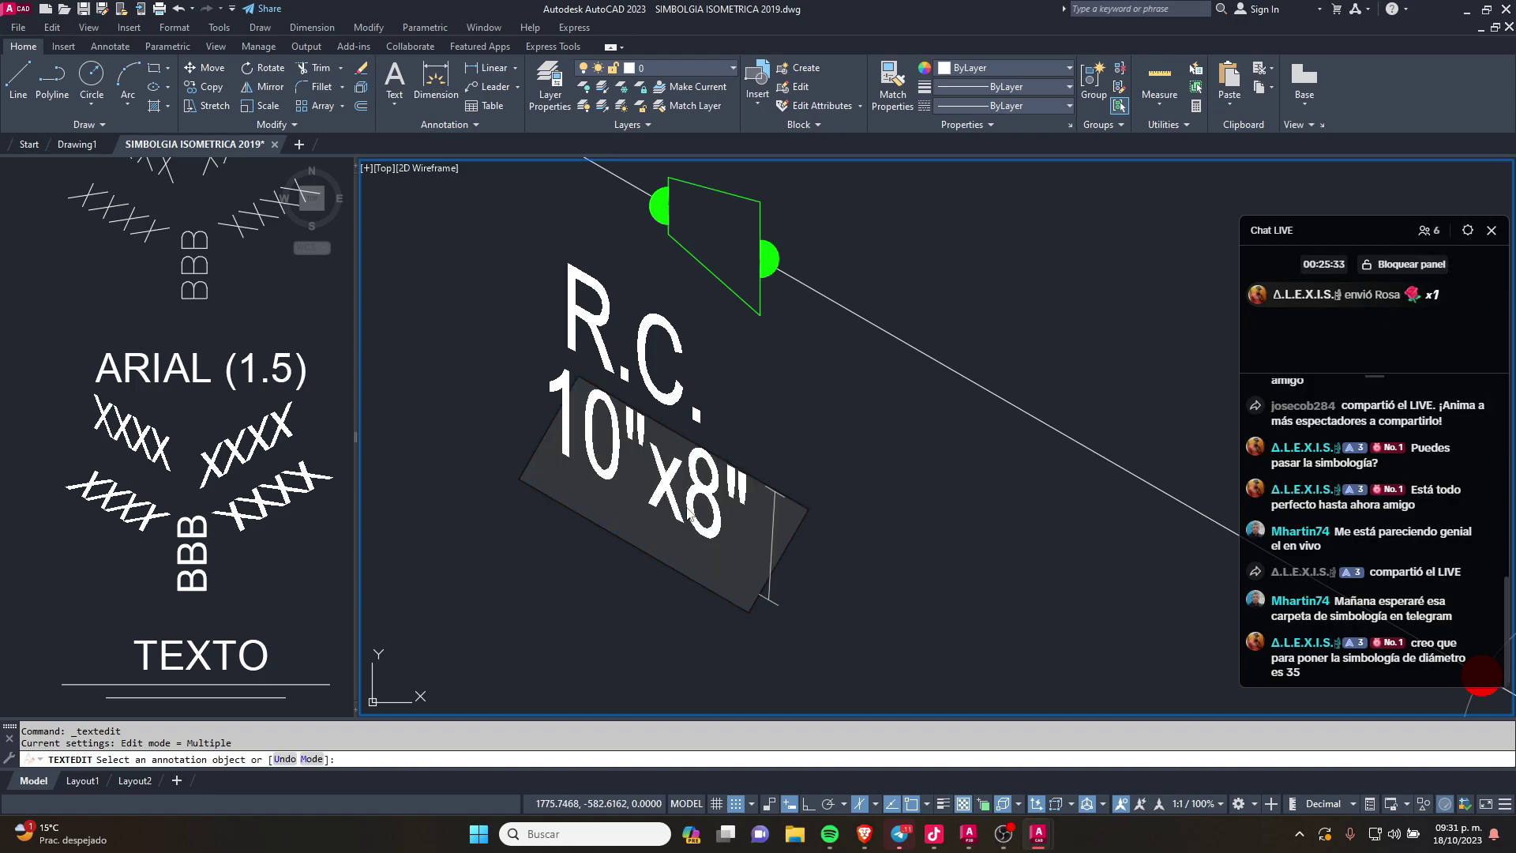
{"action": "type", "text": "DIAM."}
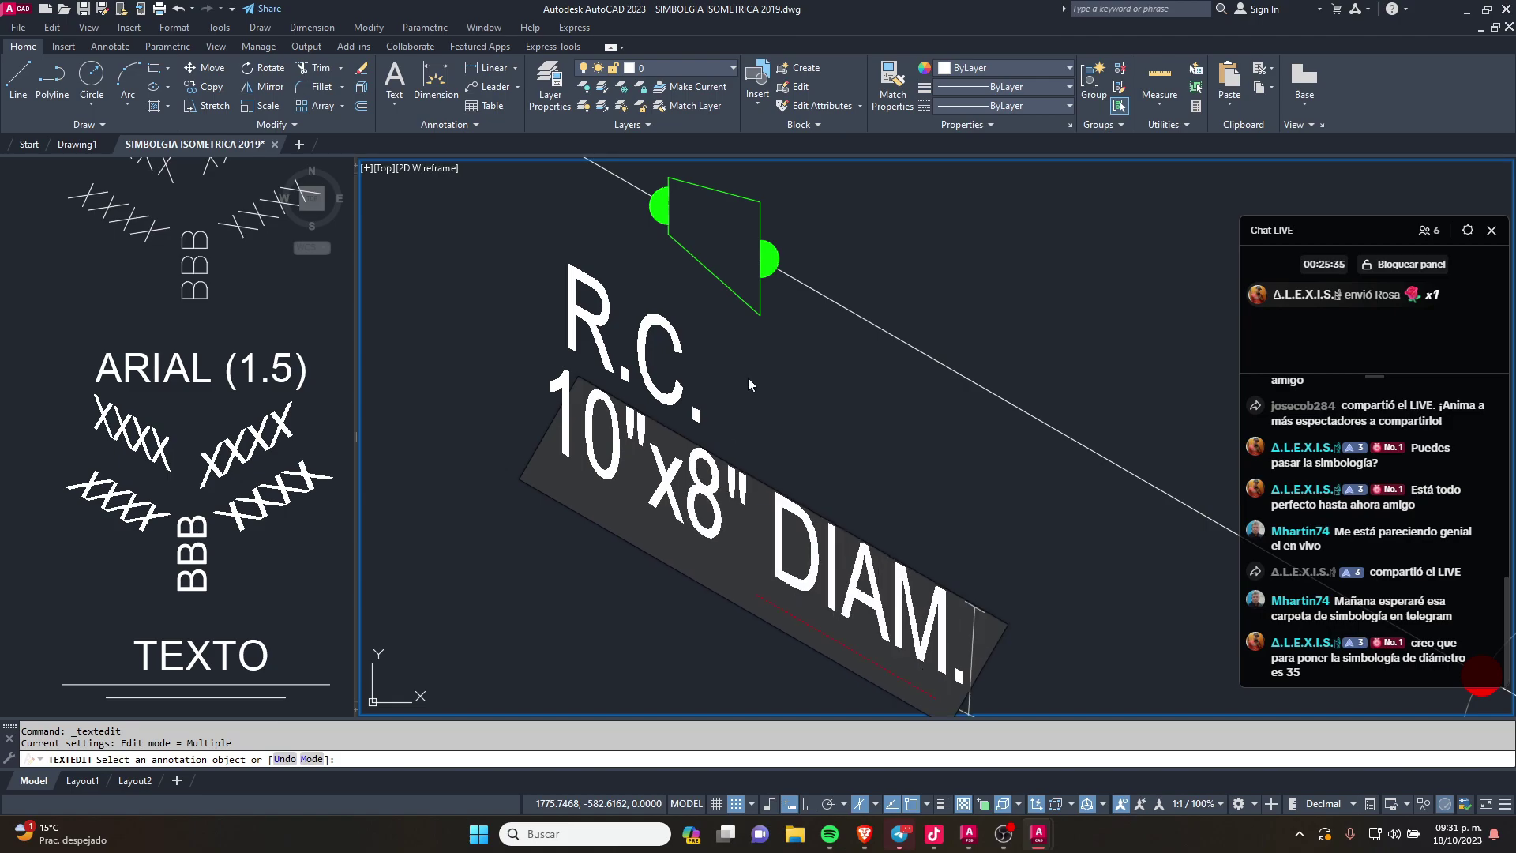
{"action": "left_click", "coordinate": [747, 378]}
{"action": "key", "text": "Escape"}
Step: Move the R.C. 10"x8" DIAM. label beside the reducer on the pipe
{"action": "left_click", "coordinate": [679, 481]}
{"action": "type", "text": "m"}
{"action": "key", "text": "Return"}
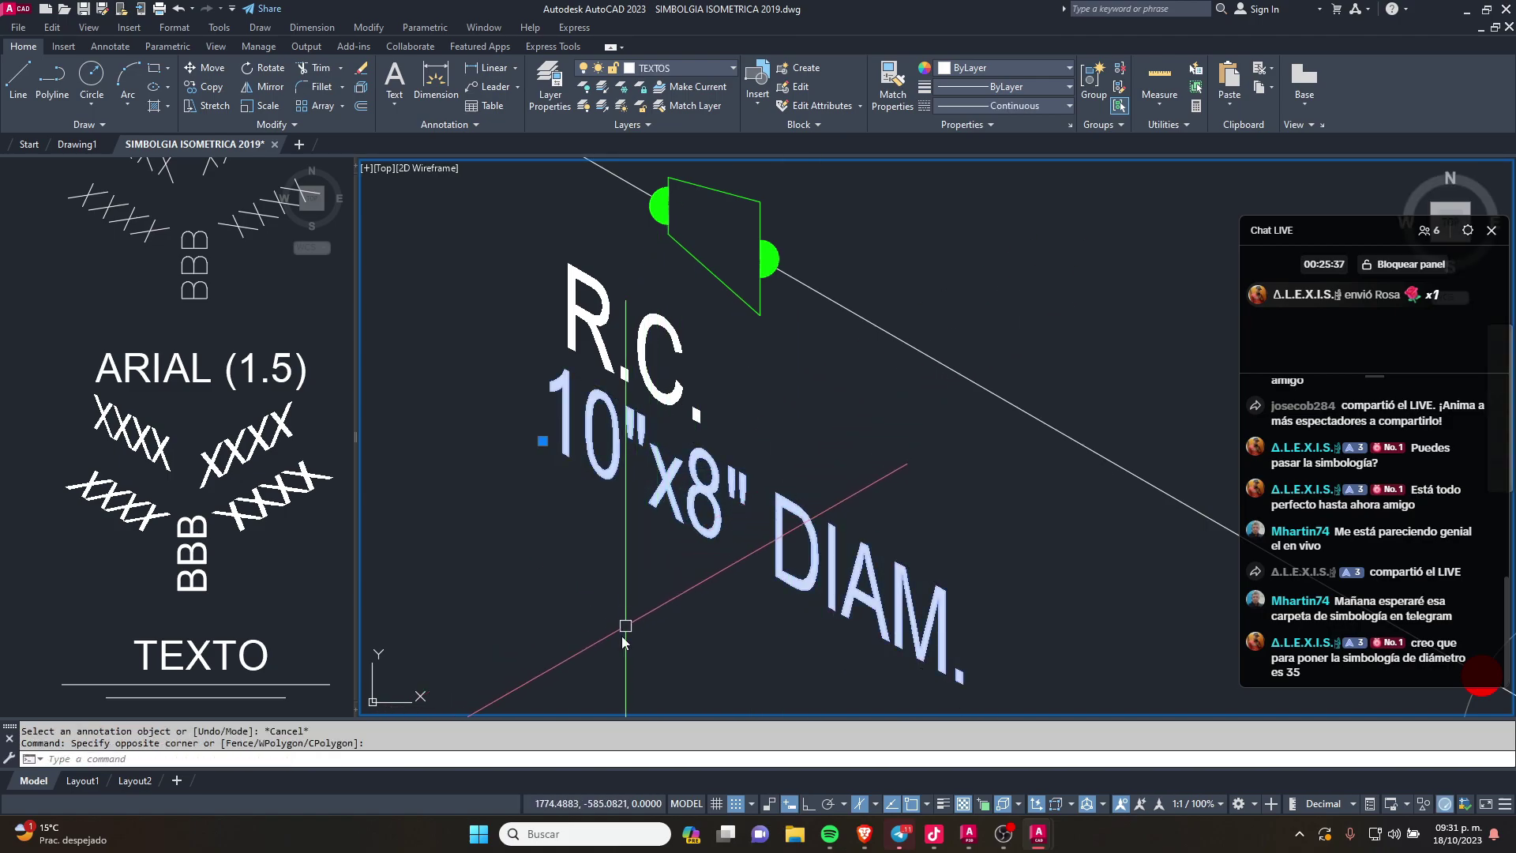
{"action": "left_click", "coordinate": [628, 623]}
{"action": "left_click", "coordinate": [545, 596]}
{"action": "scroll", "coordinate": [619, 519], "scroll_direction": "down", "scroll_amount": 3}
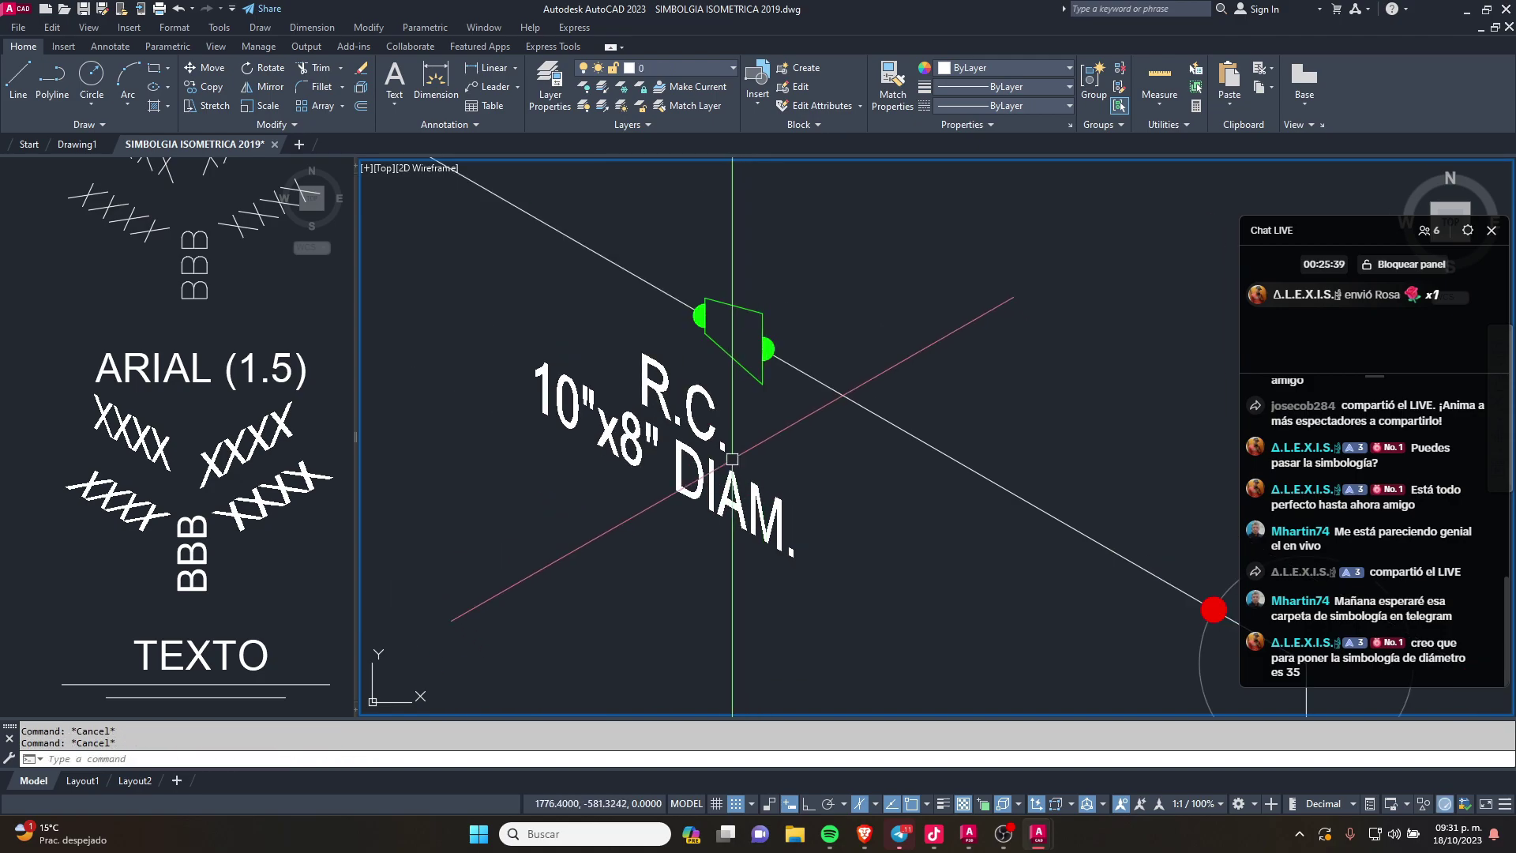
{"action": "type", "text": "m"}
{"action": "key", "text": "Return"}
{"action": "left_click", "coordinate": [636, 581]}
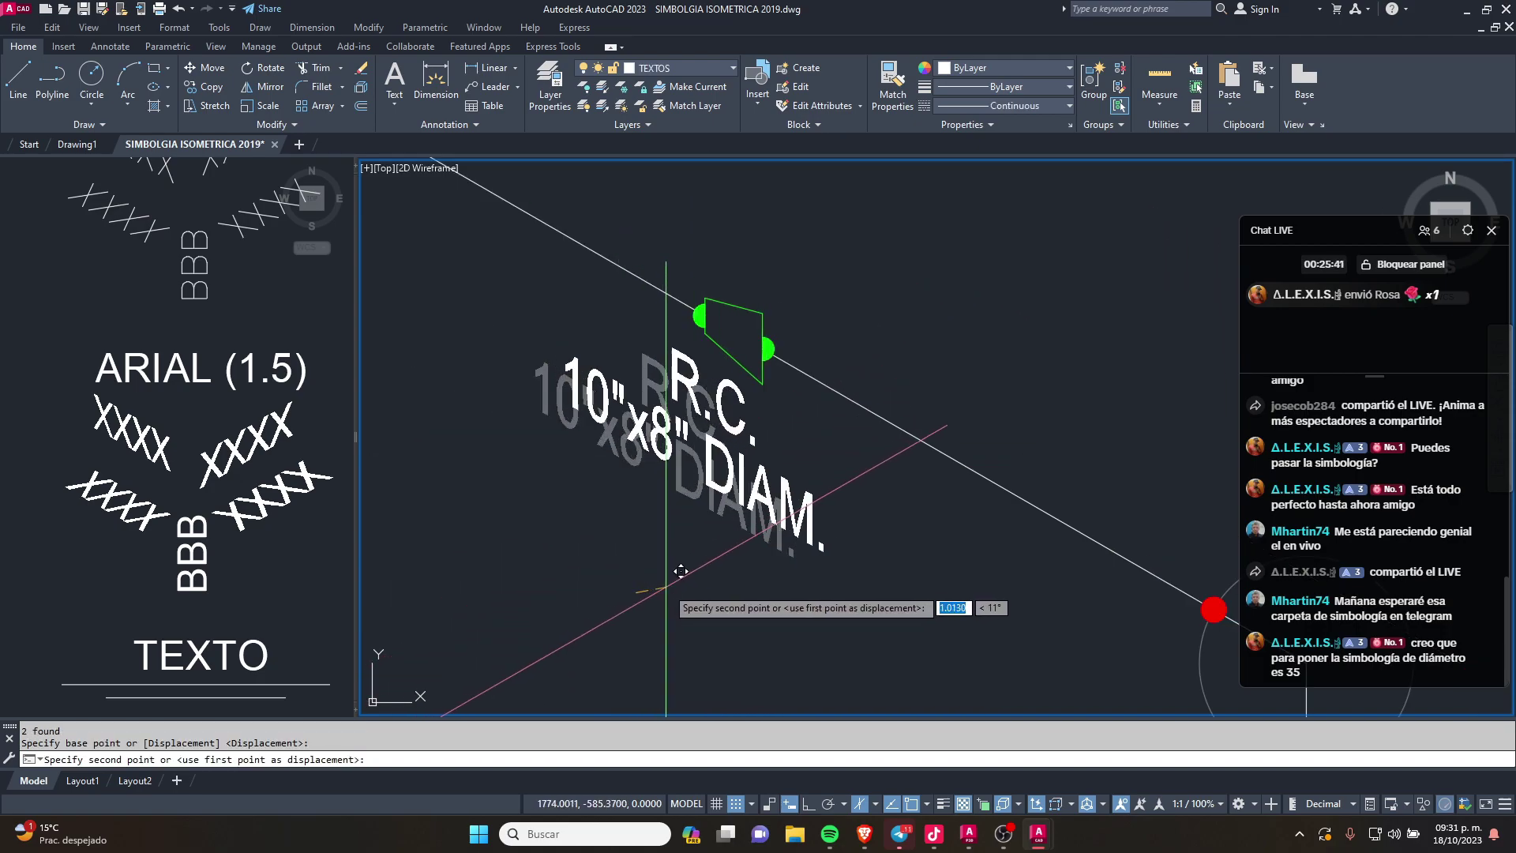
{"action": "key", "text": "Escape"}
{"action": "key", "text": "Escape"}
Step: Zoom out over the whole isometric route and activate the symbol library viewport
{"action": "scroll", "coordinate": [757, 449], "scroll_direction": "down", "scroll_amount": 3}
{"action": "scroll", "coordinate": [820, 335], "scroll_direction": "down", "scroll_amount": 3}
{"action": "scroll", "coordinate": [776, 360], "scroll_direction": "up", "scroll_amount": 3}
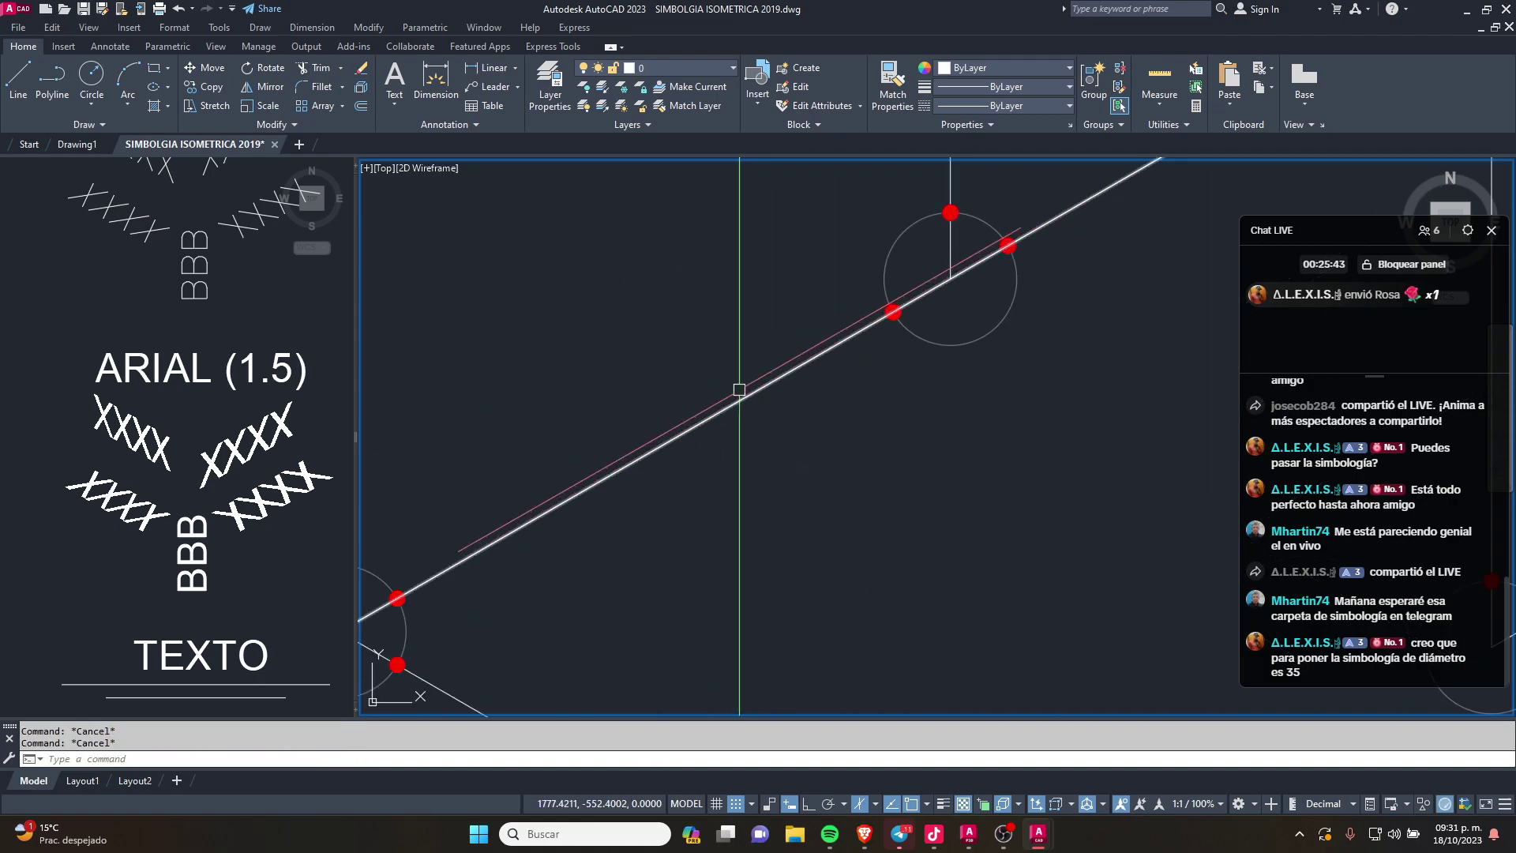
{"action": "scroll", "coordinate": [415, 517], "scroll_direction": "down", "scroll_amount": 3}
{"action": "left_click", "coordinate": [303, 476]}
{"action": "scroll", "coordinate": [119, 372], "scroll_direction": "up", "scroll_amount": 2}
Step: Copy the BRIDAS flange pair block from the symbol library onto the lower diagonal pipe
{"action": "scroll", "coordinate": [118, 371], "scroll_direction": "down", "scroll_amount": 5}
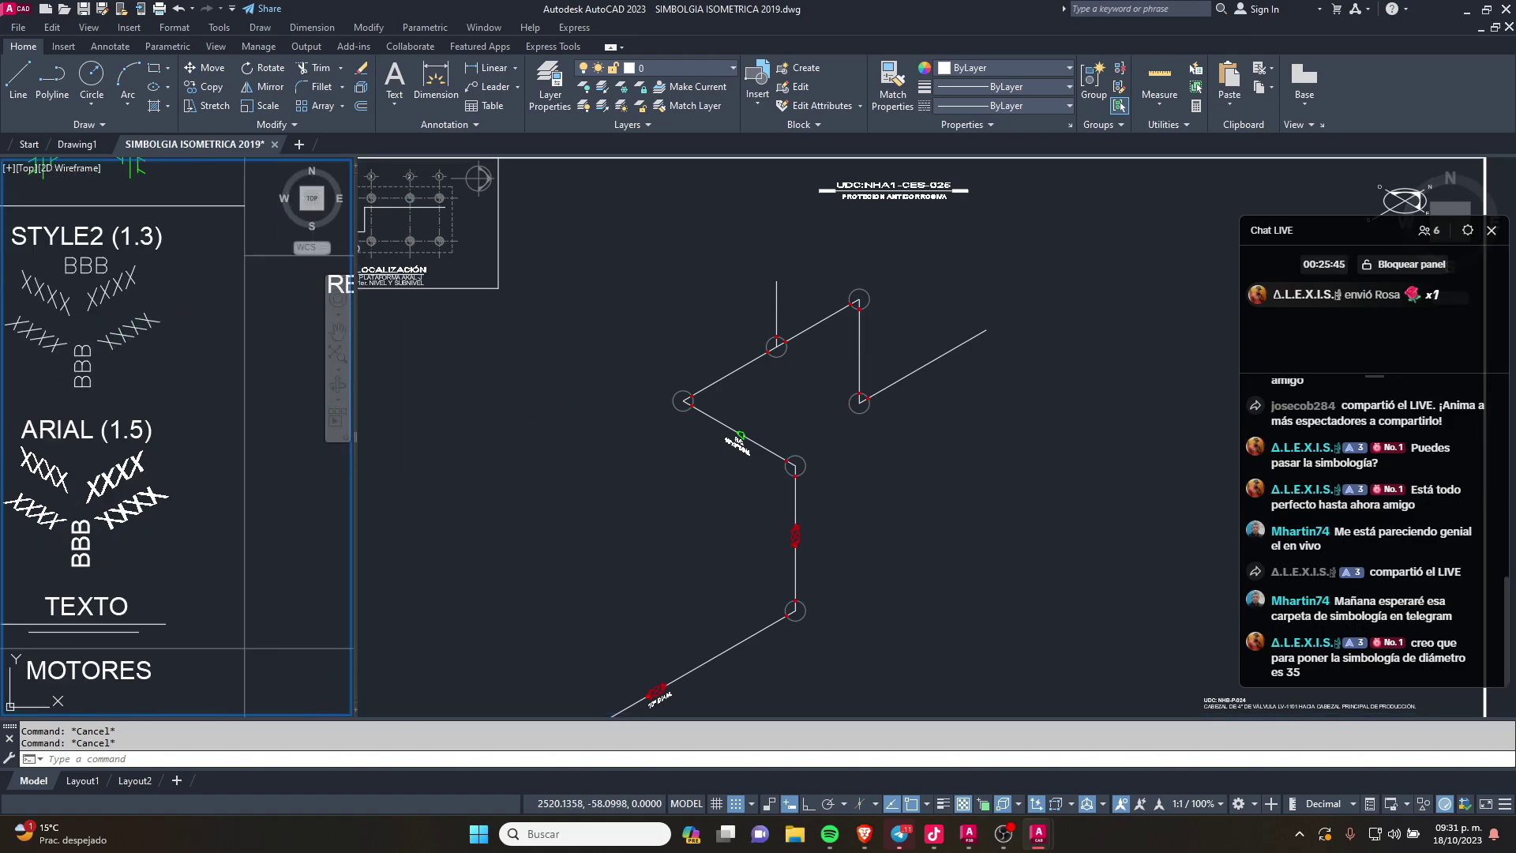
{"action": "middle_click_drag", "start_coordinate": [43, 299], "coordinate": [184, 397]}
{"action": "scroll", "coordinate": [183, 398], "scroll_direction": "up", "scroll_amount": 1}
{"action": "scroll", "coordinate": [129, 373], "scroll_direction": "down", "scroll_amount": 3}
{"action": "scroll", "coordinate": [129, 372], "scroll_direction": "down", "scroll_amount": 2}
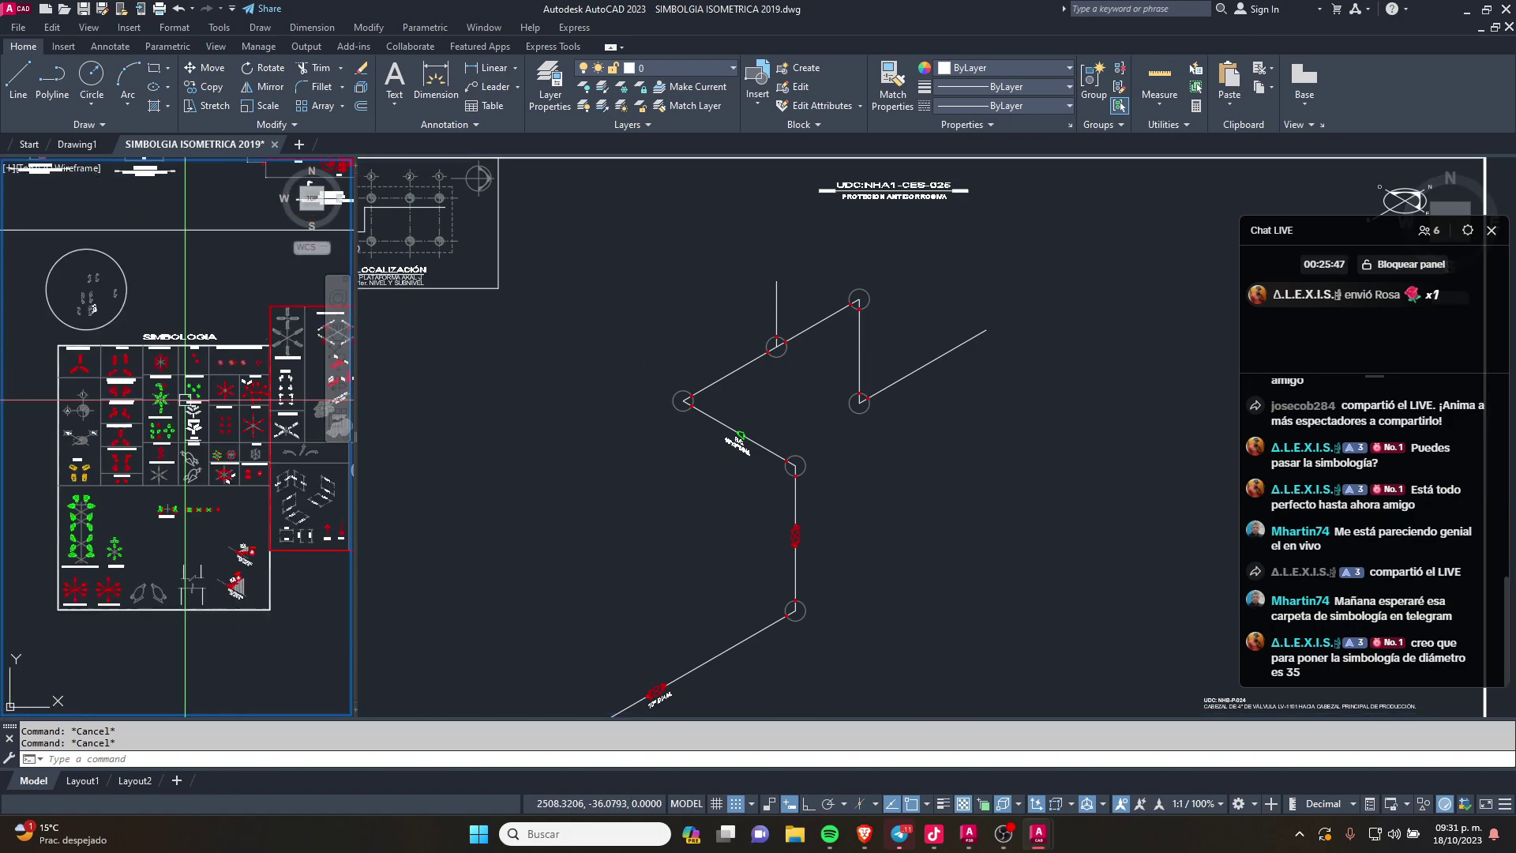
{"action": "scroll", "coordinate": [129, 373], "scroll_direction": "up", "scroll_amount": 3}
{"action": "scroll", "coordinate": [129, 373], "scroll_direction": "up", "scroll_amount": 1}
{"action": "scroll", "coordinate": [130, 373], "scroll_direction": "up", "scroll_amount": 2}
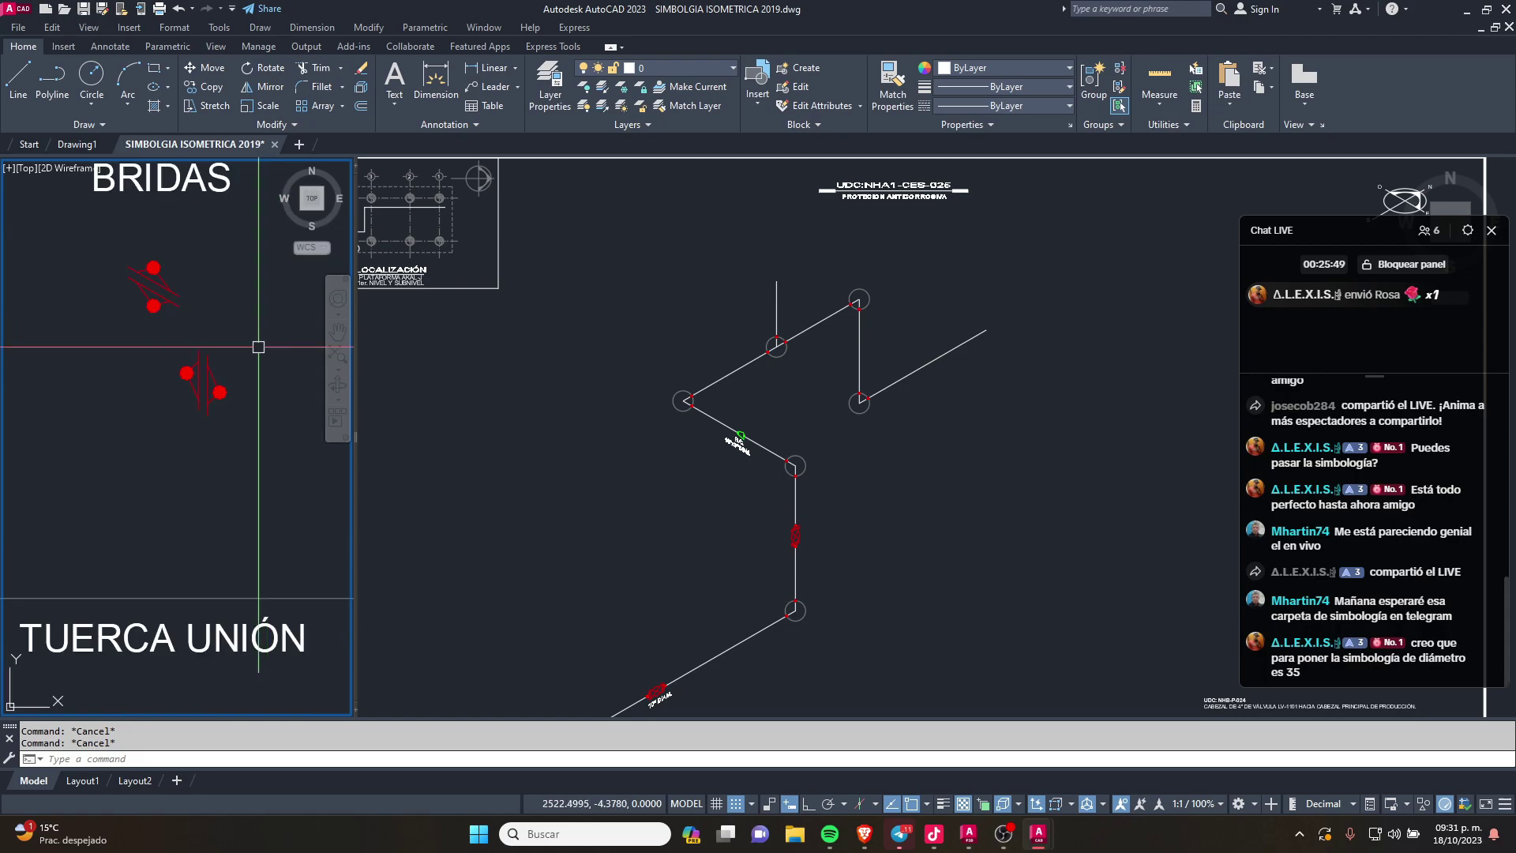
{"action": "scroll", "coordinate": [130, 373], "scroll_direction": "up", "scroll_amount": 2}
{"action": "scroll", "coordinate": [220, 340], "scroll_direction": "up", "scroll_amount": 1}
{"action": "left_click", "coordinate": [129, 537]}
{"action": "left_click", "coordinate": [173, 515]}
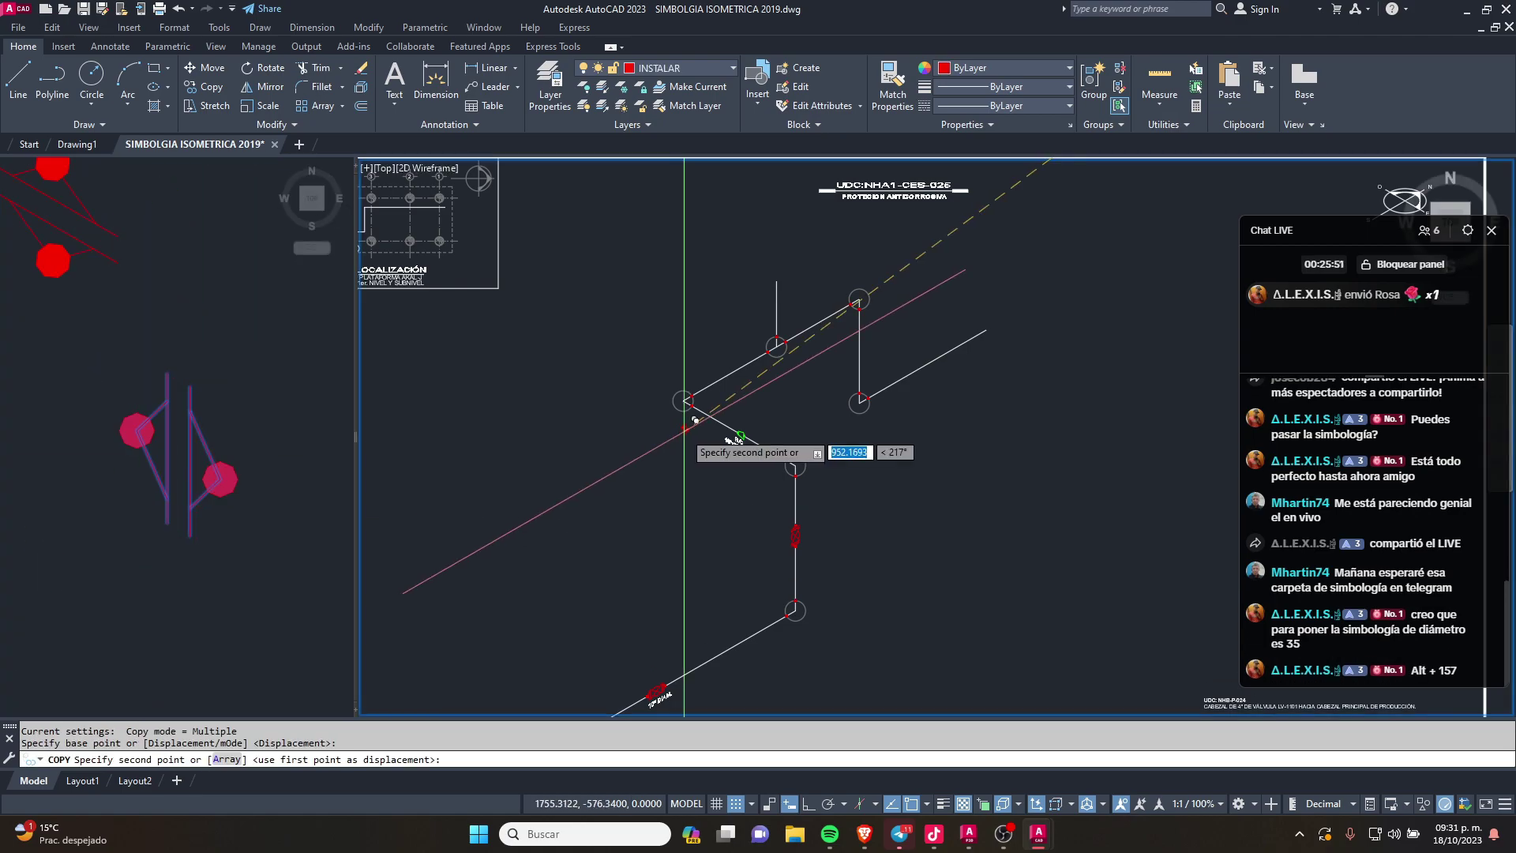
{"action": "scroll", "coordinate": [695, 431], "scroll_direction": "up", "scroll_amount": 6}
{"action": "left_click", "coordinate": [647, 332]}
{"action": "key", "text": "Escape"}
Step: Flip the copied flange pair so its sides swap, abandoning a trial move
{"action": "left_click", "coordinate": [688, 353]}
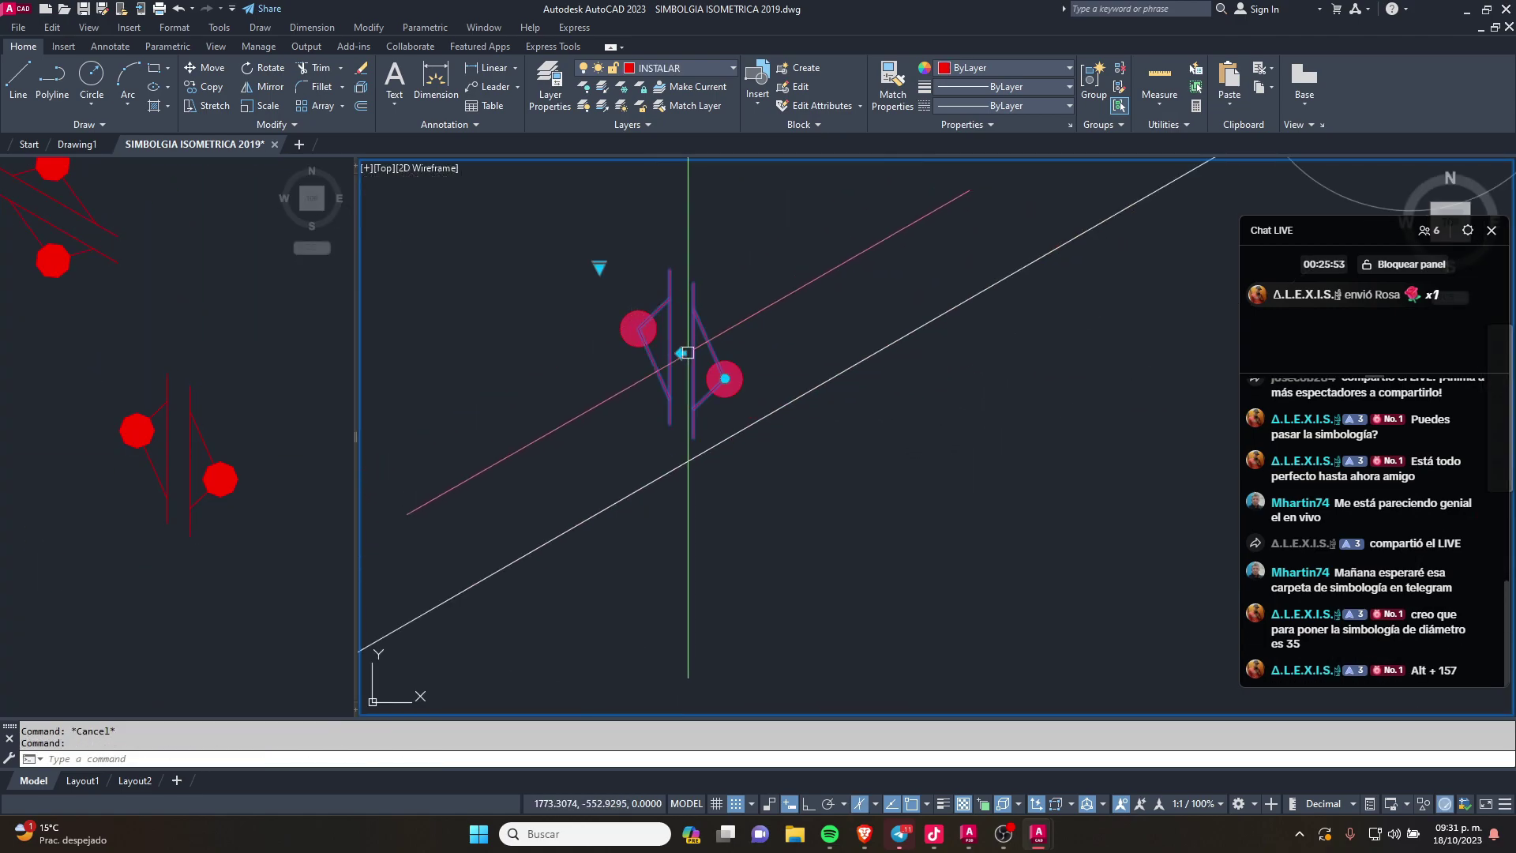
{"action": "left_click", "coordinate": [681, 353]}
{"action": "left_click", "coordinate": [626, 387]}
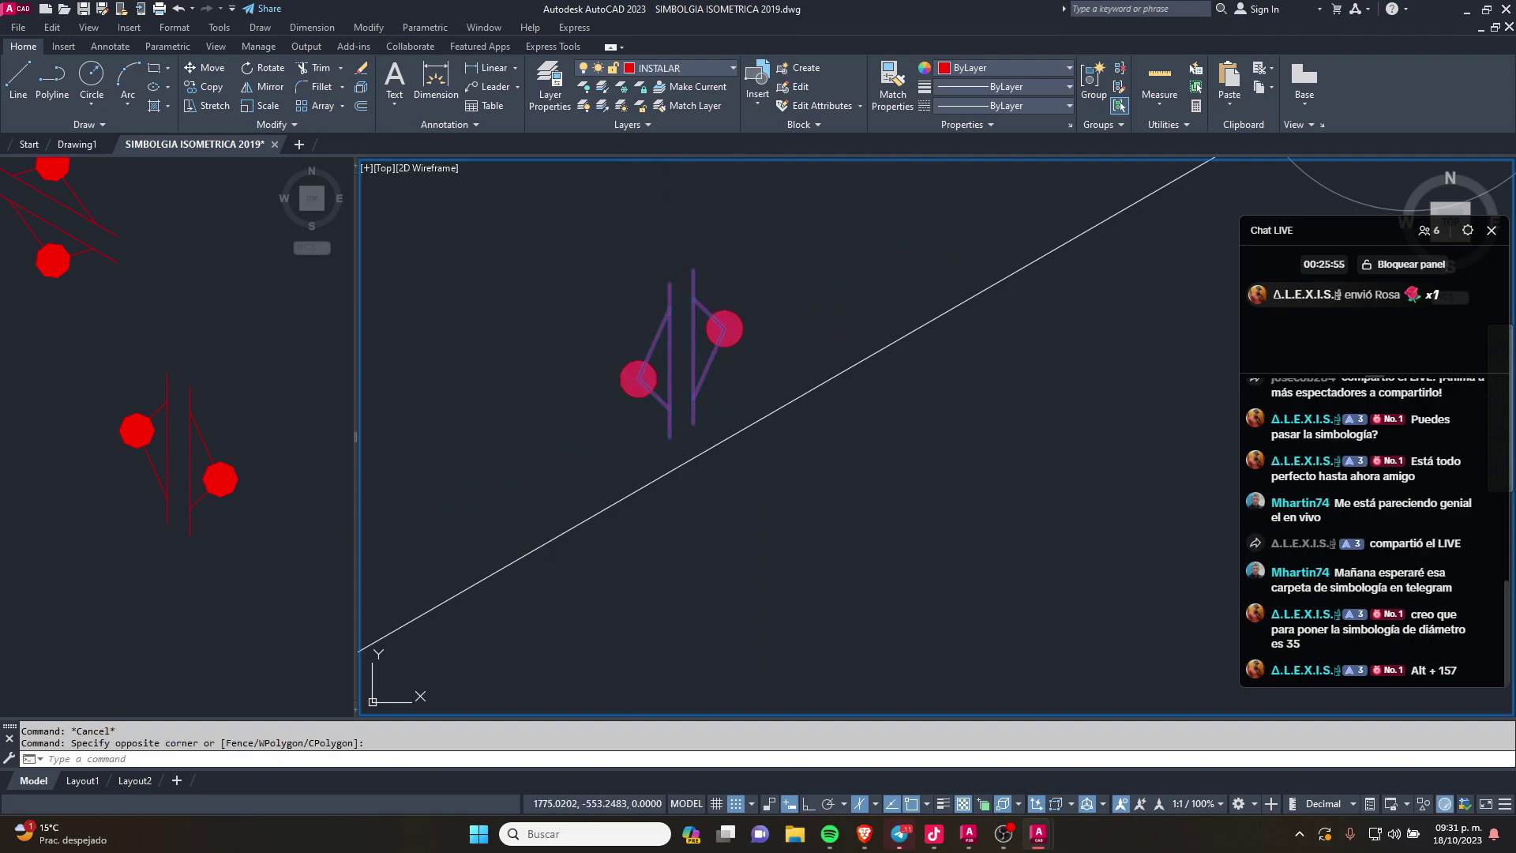
{"action": "type", "text": "m"}
{"action": "key", "text": "space"}
{"action": "left_click", "coordinate": [724, 329]}
{"action": "scroll", "coordinate": [573, 379], "scroll_direction": "down", "scroll_amount": 2}
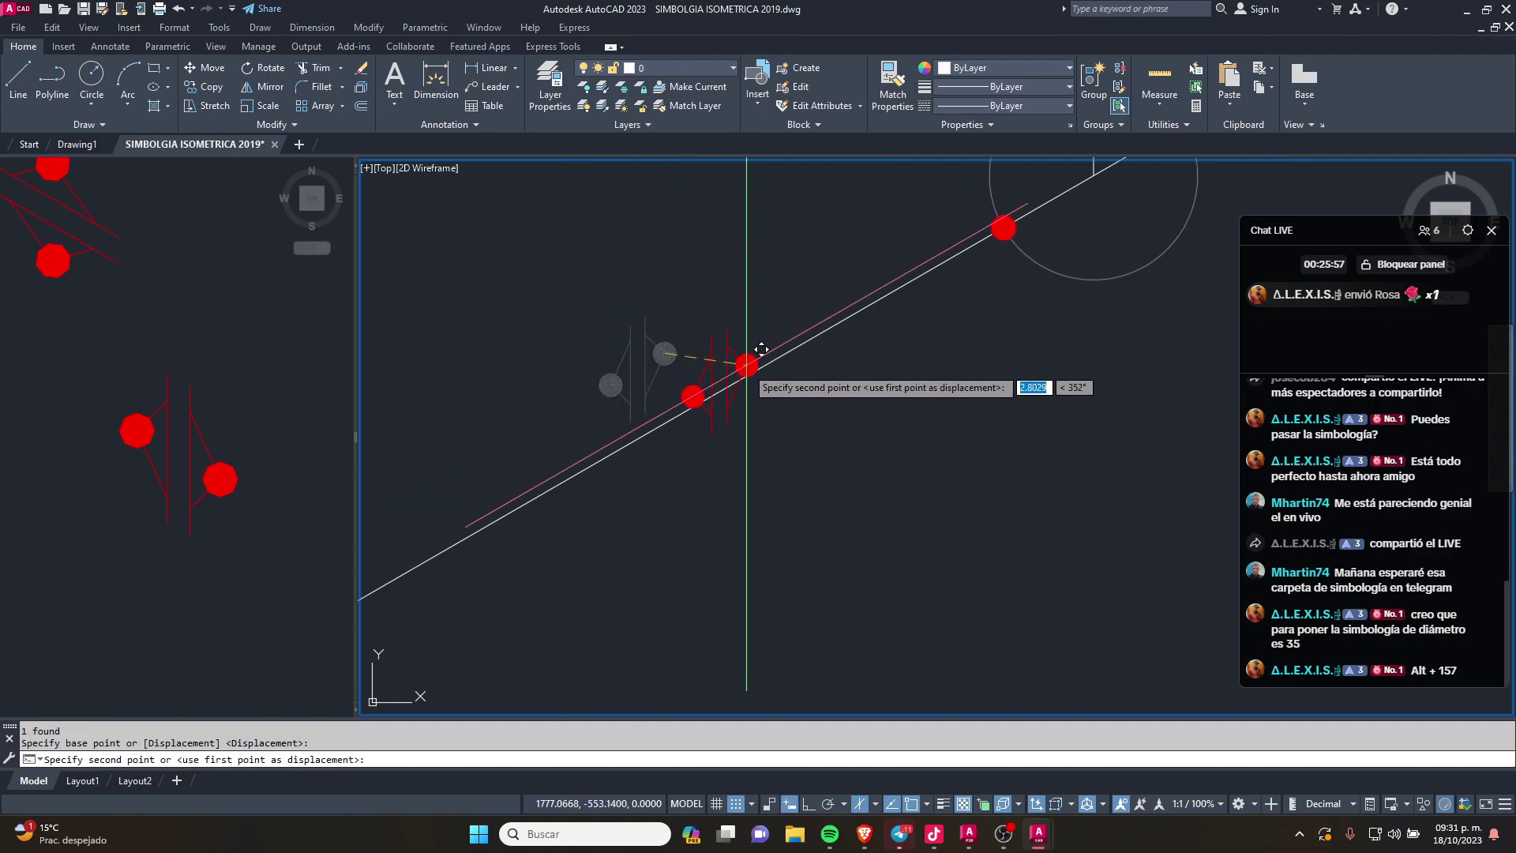
{"action": "key", "text": "Escape"}
{"action": "scroll", "coordinate": [762, 349], "scroll_direction": "up", "scroll_amount": 3}
Step: Explode the flange block, trim the pipe between its faces and erase the leftover piece
{"action": "left_click", "coordinate": [728, 434]}
{"action": "type", "text": "x"}
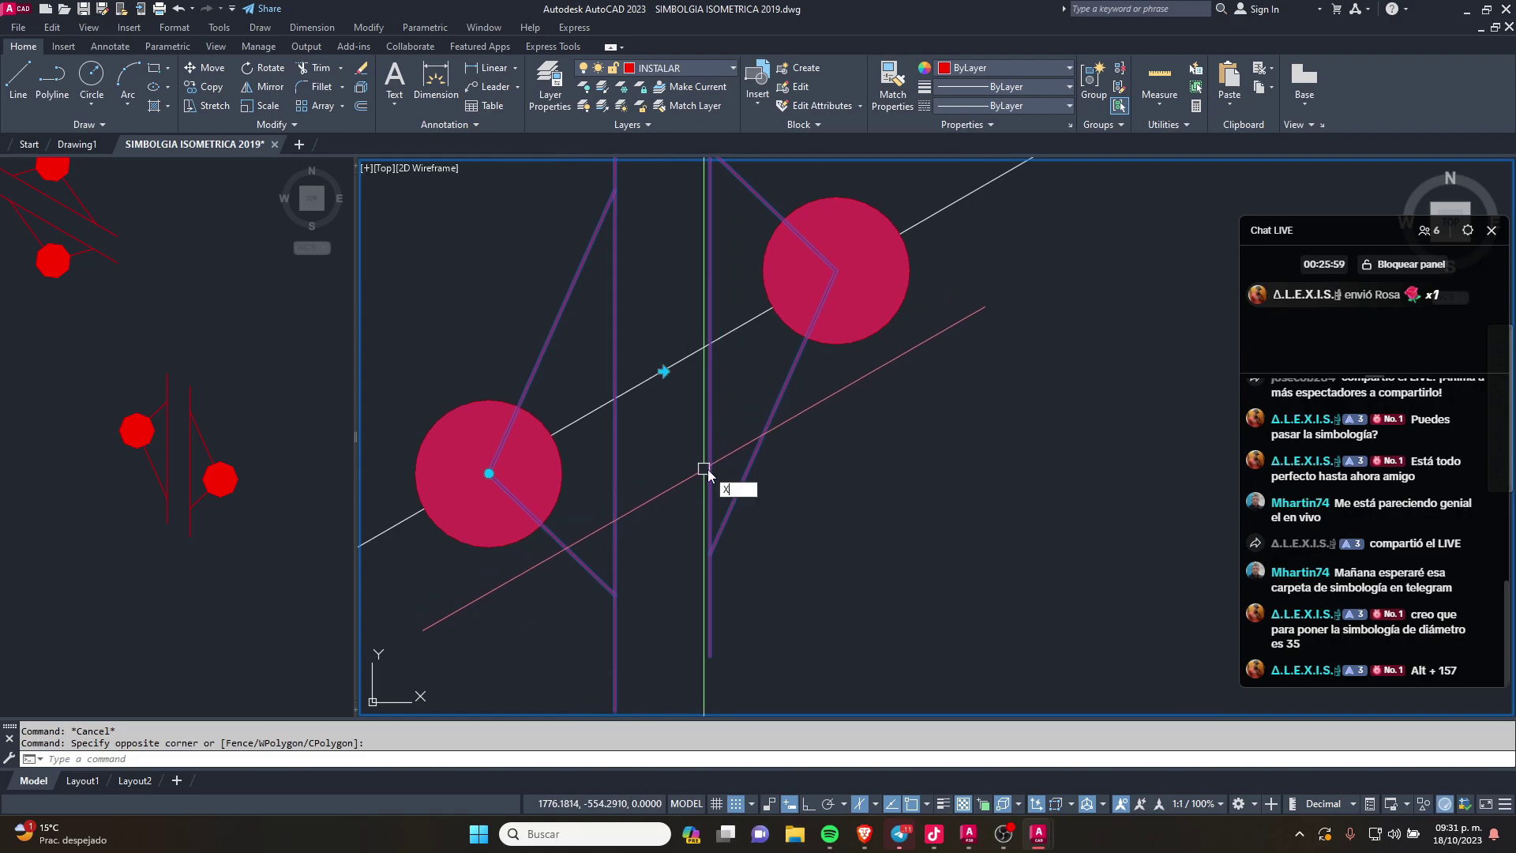
{"action": "key", "text": "Return"}
{"action": "scroll", "coordinate": [647, 448], "scroll_direction": "down", "scroll_amount": 3}
{"action": "type", "text": "r"}
{"action": "key", "text": "Return"}
{"action": "scroll", "coordinate": [647, 448], "scroll_direction": "up", "scroll_amount": 3}
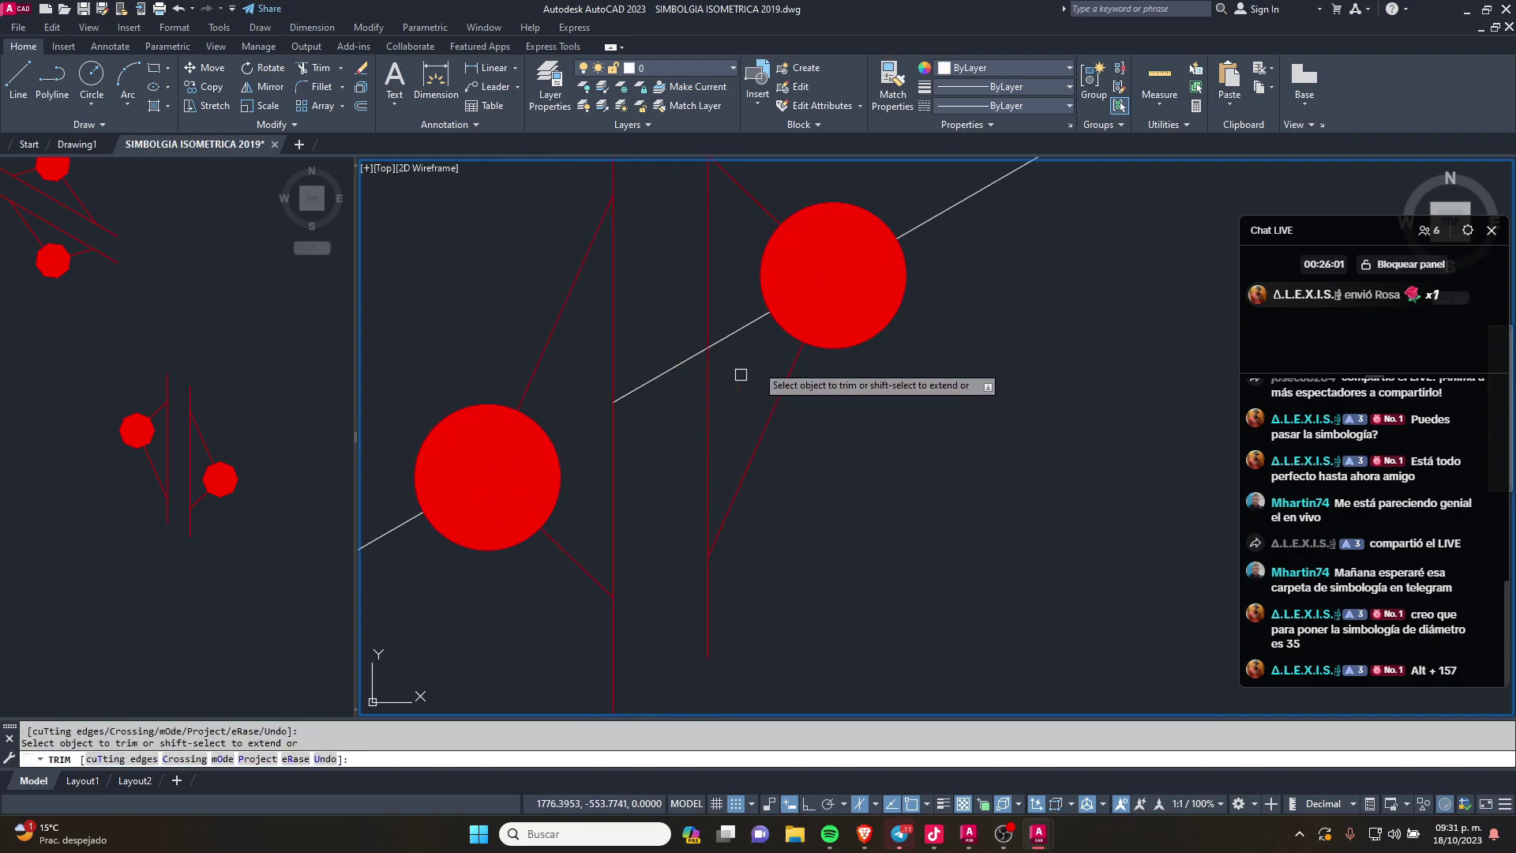
{"action": "left_click", "coordinate": [744, 328]}
{"action": "key", "text": "Escape"}
{"action": "scroll", "coordinate": [646, 408], "scroll_direction": "down", "scroll_amount": 2}
{"action": "key", "text": "Delete"}
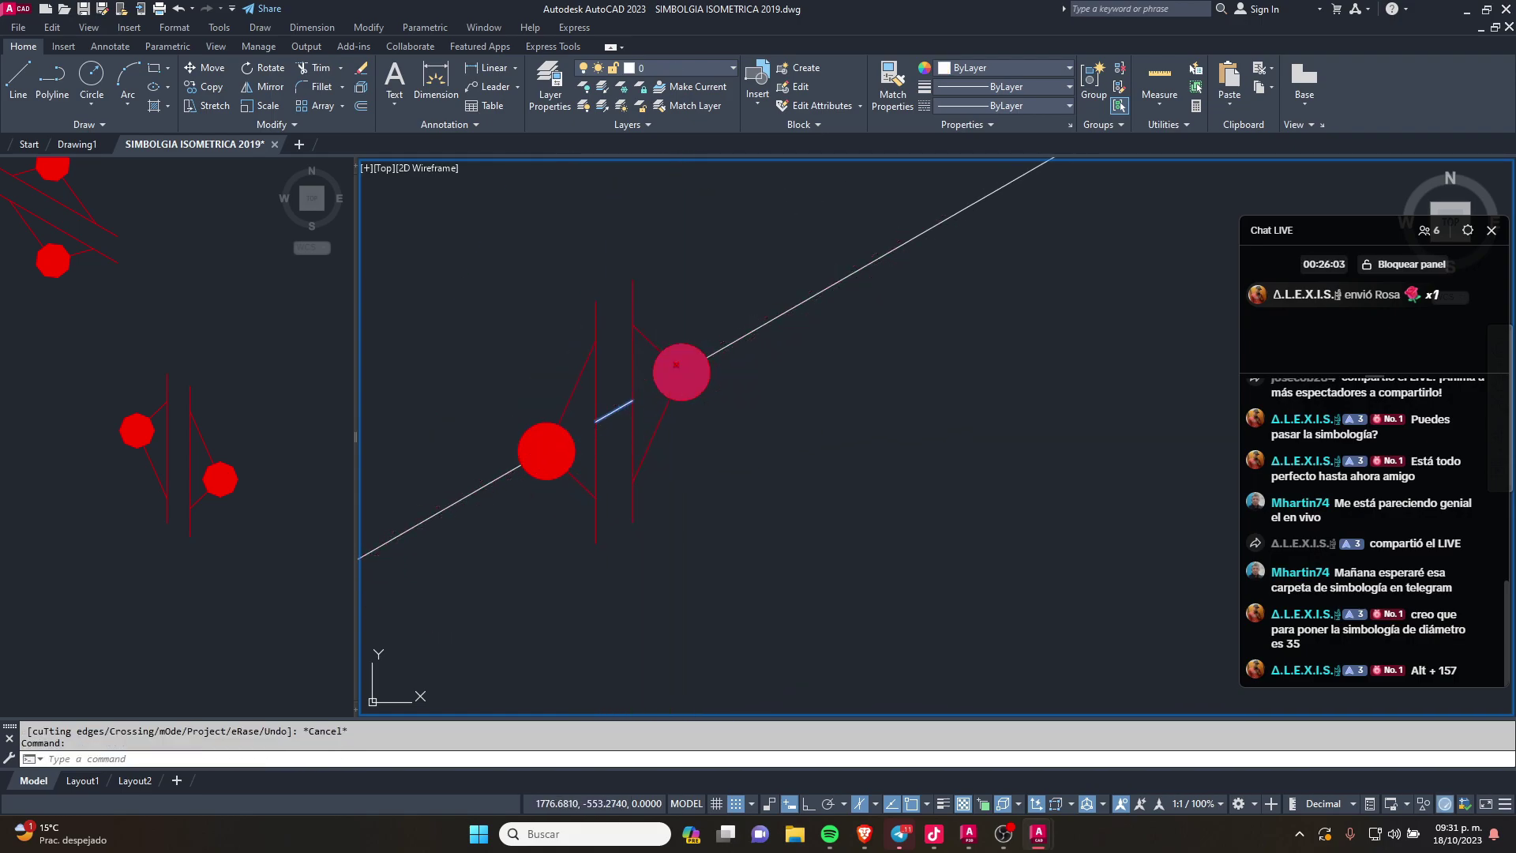
{"action": "scroll", "coordinate": [695, 363], "scroll_direction": "up", "scroll_amount": 2}
{"action": "key", "text": "Escape"}
{"action": "key", "text": "Escape"}
Step: Copy the 10" DIAM. label to a spot beside the new flange pair
{"action": "mouse_move", "coordinate": [700, 359]}
{"action": "middle_mouse_down"}
{"action": "mouse_move", "coordinate": [762, 244]}
{"action": "mouse_move", "coordinate": [694, 502]}
{"action": "middle_mouse_up"}
{"action": "scroll", "coordinate": [613, 534], "scroll_direction": "up", "scroll_amount": 2}
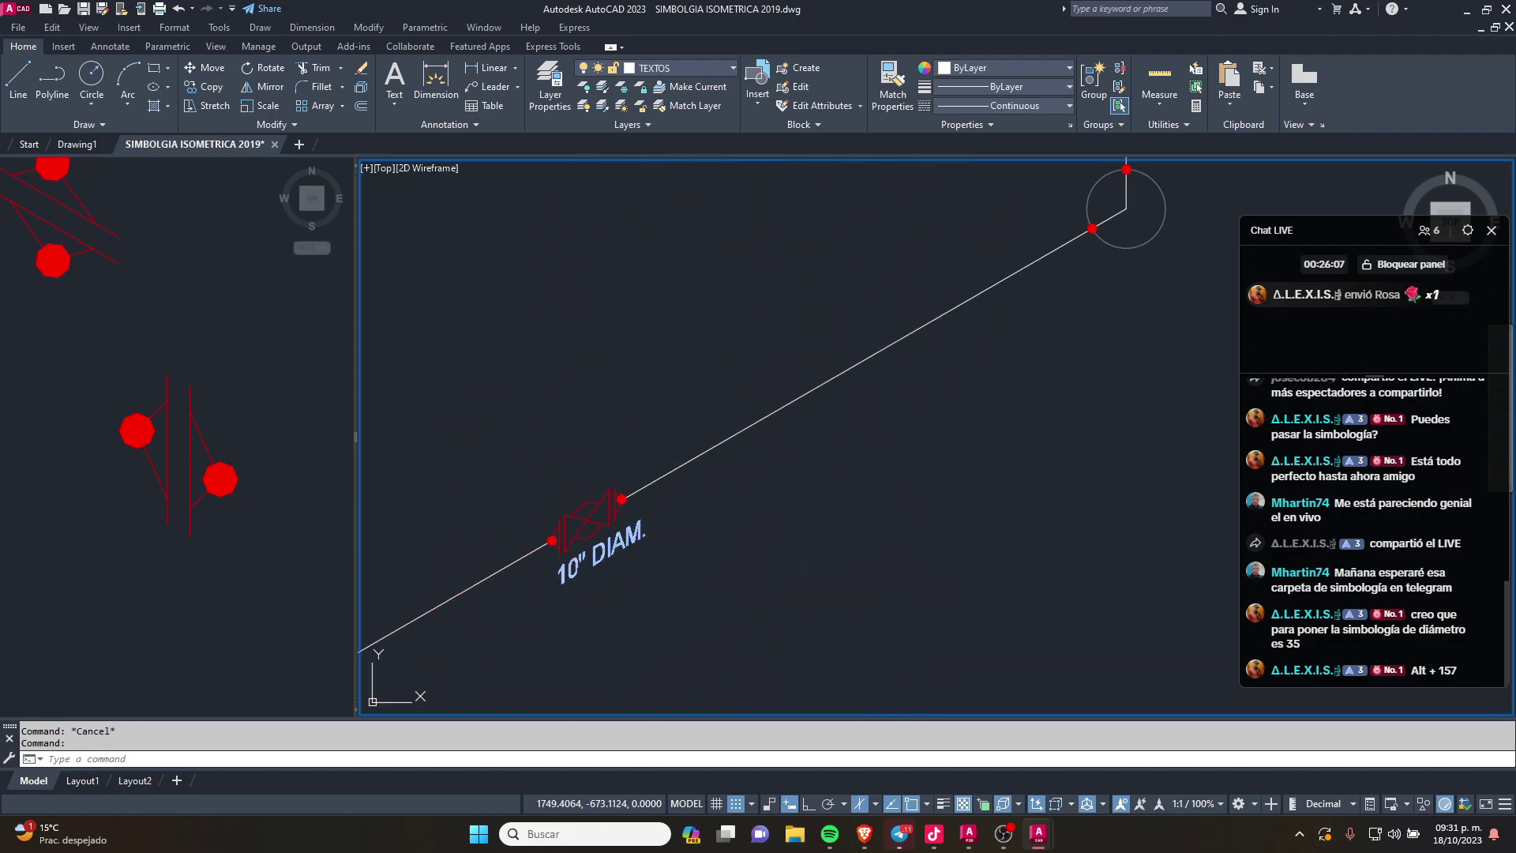
{"action": "type", "text": "co"}
{"action": "key", "text": "Return"}
{"action": "left_click", "coordinate": [552, 541]}
{"action": "scroll", "coordinate": [721, 382], "scroll_direction": "down", "scroll_amount": 2}
{"action": "scroll", "coordinate": [735, 442], "scroll_direction": "up", "scroll_amount": 3}
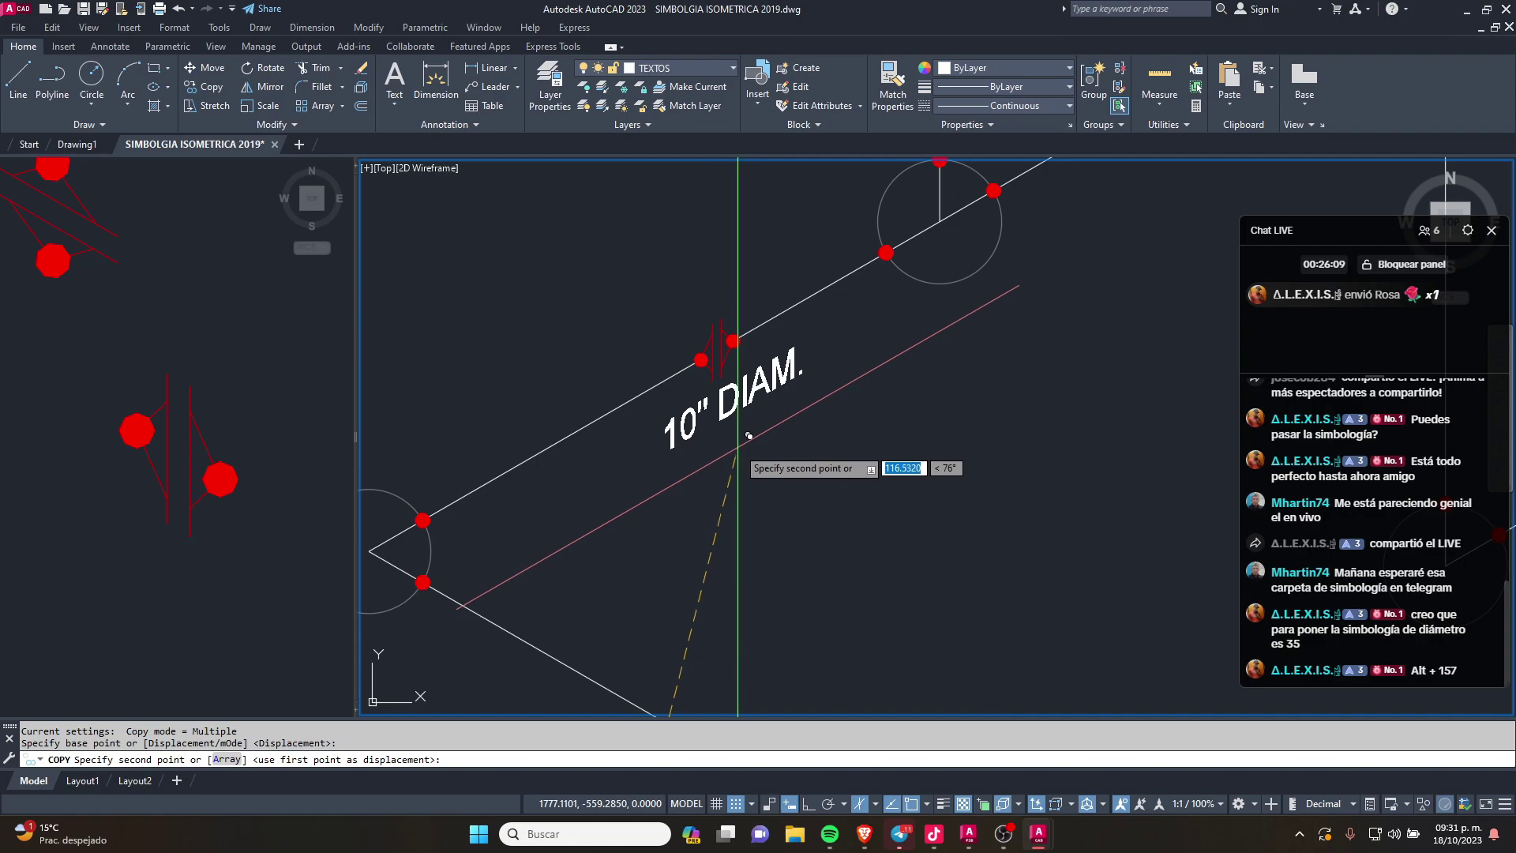
{"action": "key", "text": "Escape"}
Step: Edit the copied label, replacing 10 with 8 so it reads 8" DIAM
{"action": "scroll", "coordinate": [746, 439], "scroll_direction": "up", "scroll_amount": 3}
{"action": "double_click", "coordinate": [747, 439]}
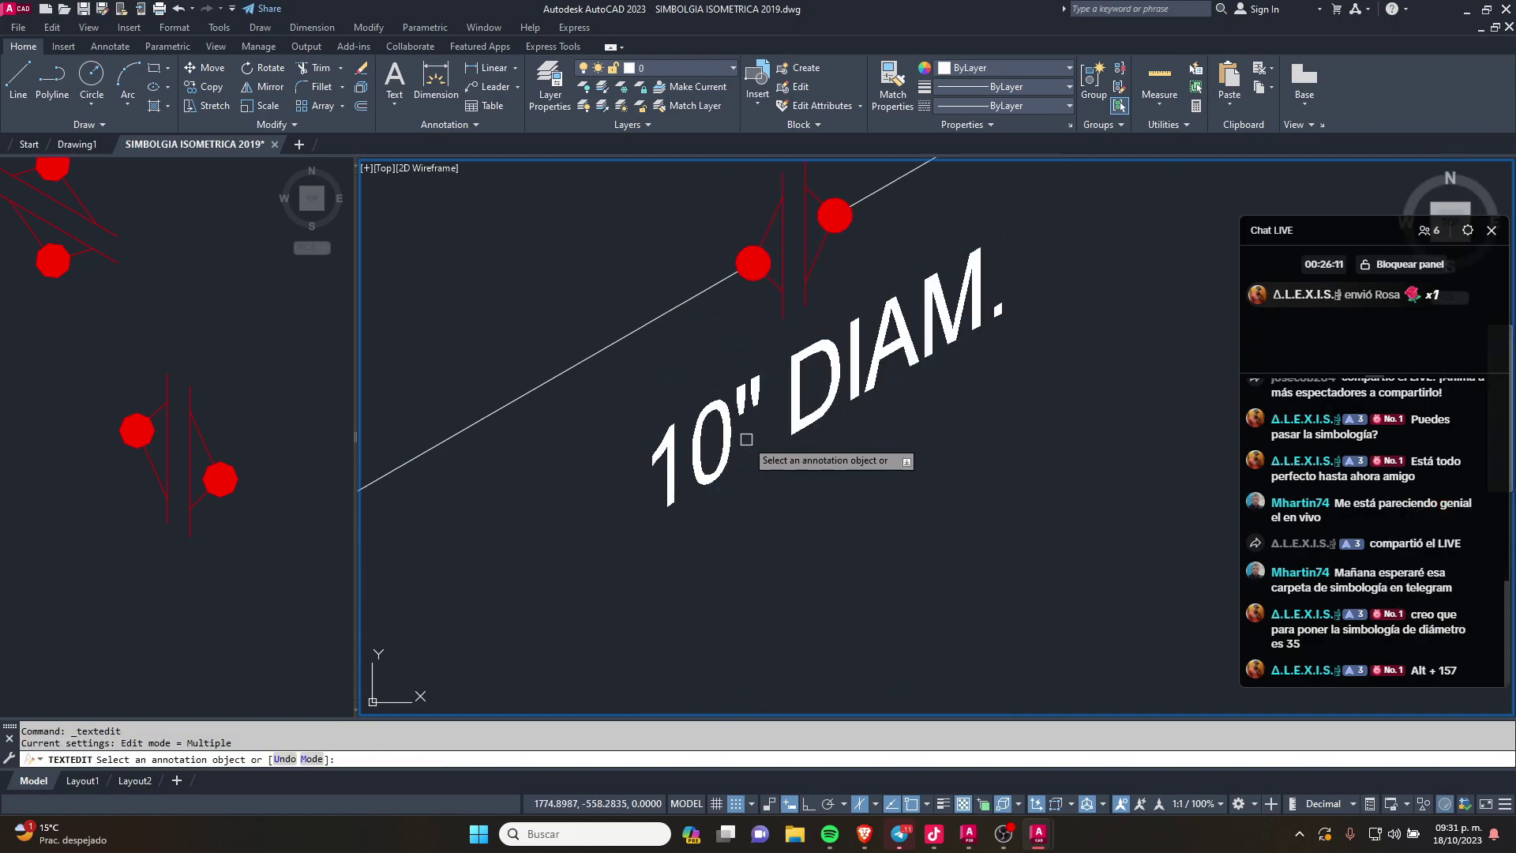
{"action": "left_click", "coordinate": [735, 443]}
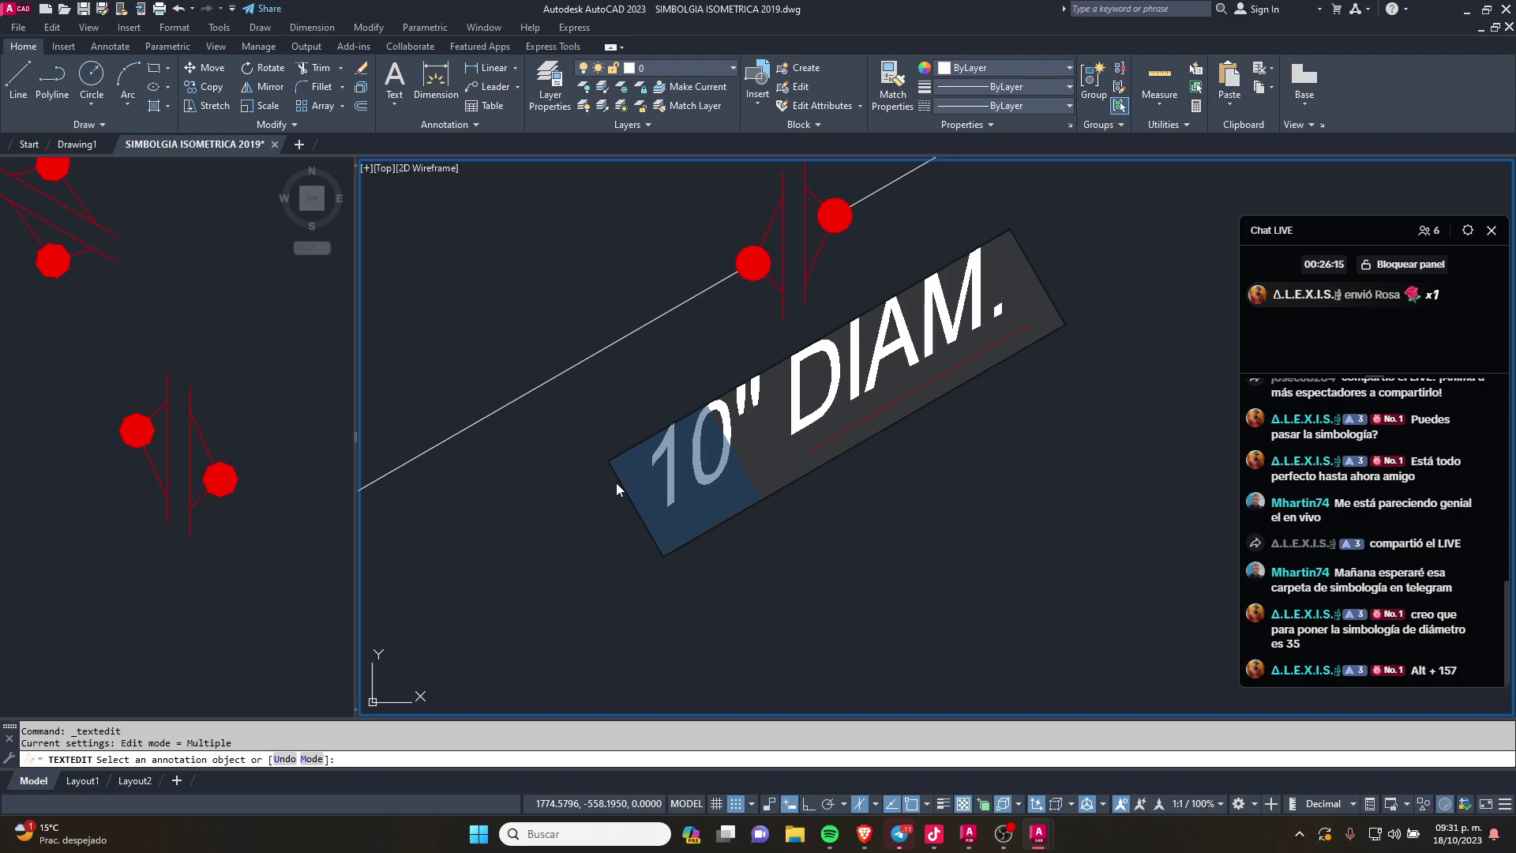
{"action": "key", "text": "Delete"}
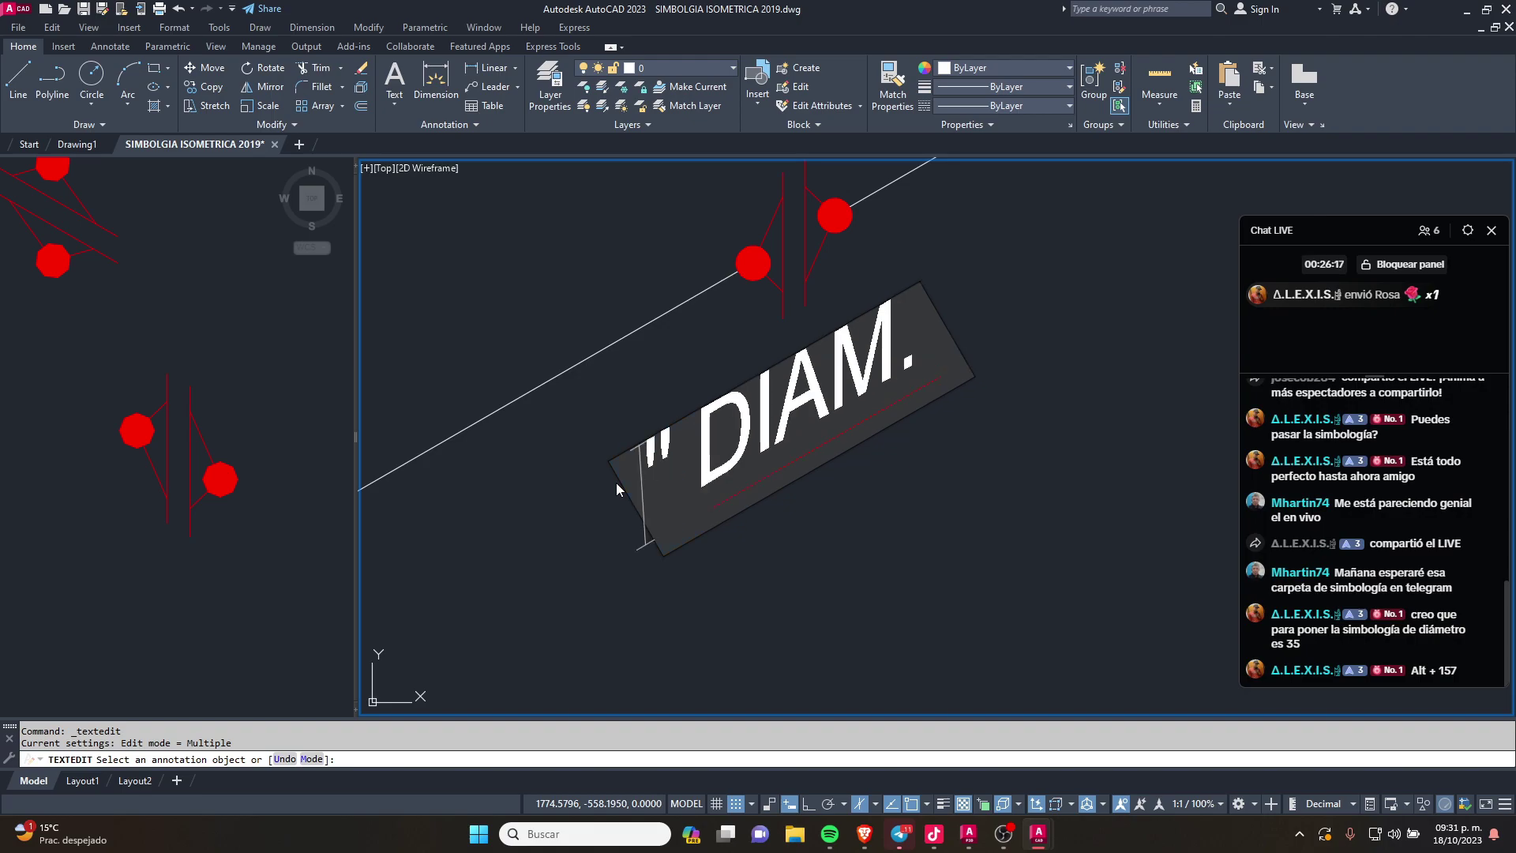
{"action": "type", "text": "8"}
{"action": "key", "text": "Return"}
{"action": "key", "text": "Escape"}
{"action": "key", "text": "Escape"}
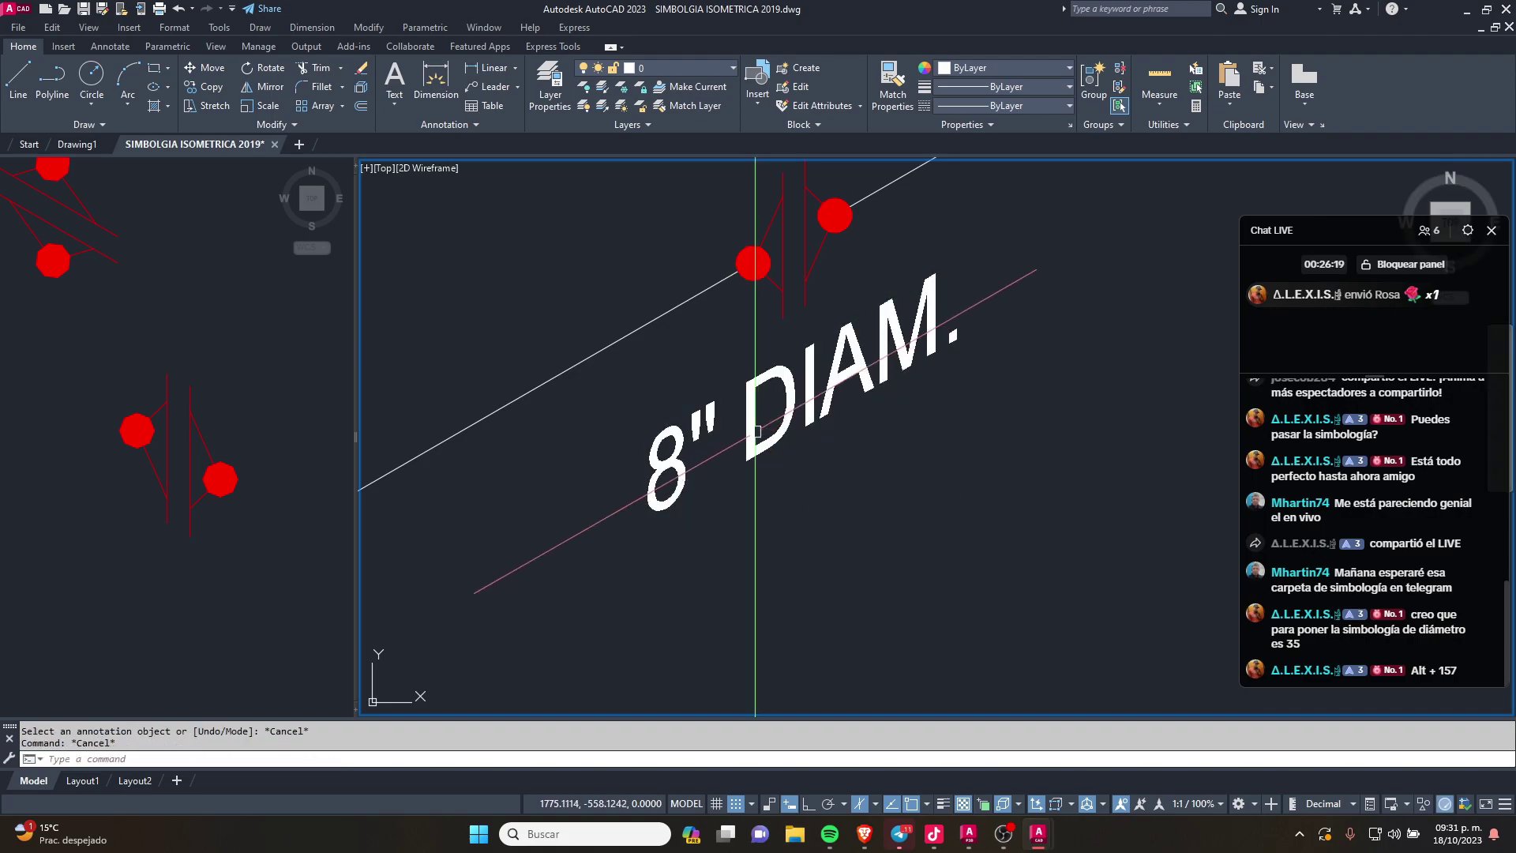
{"action": "double_click", "coordinate": [734, 450]}
{"action": "left_click_drag", "start_coordinate": [743, 446], "coordinate": [1129, 330]}
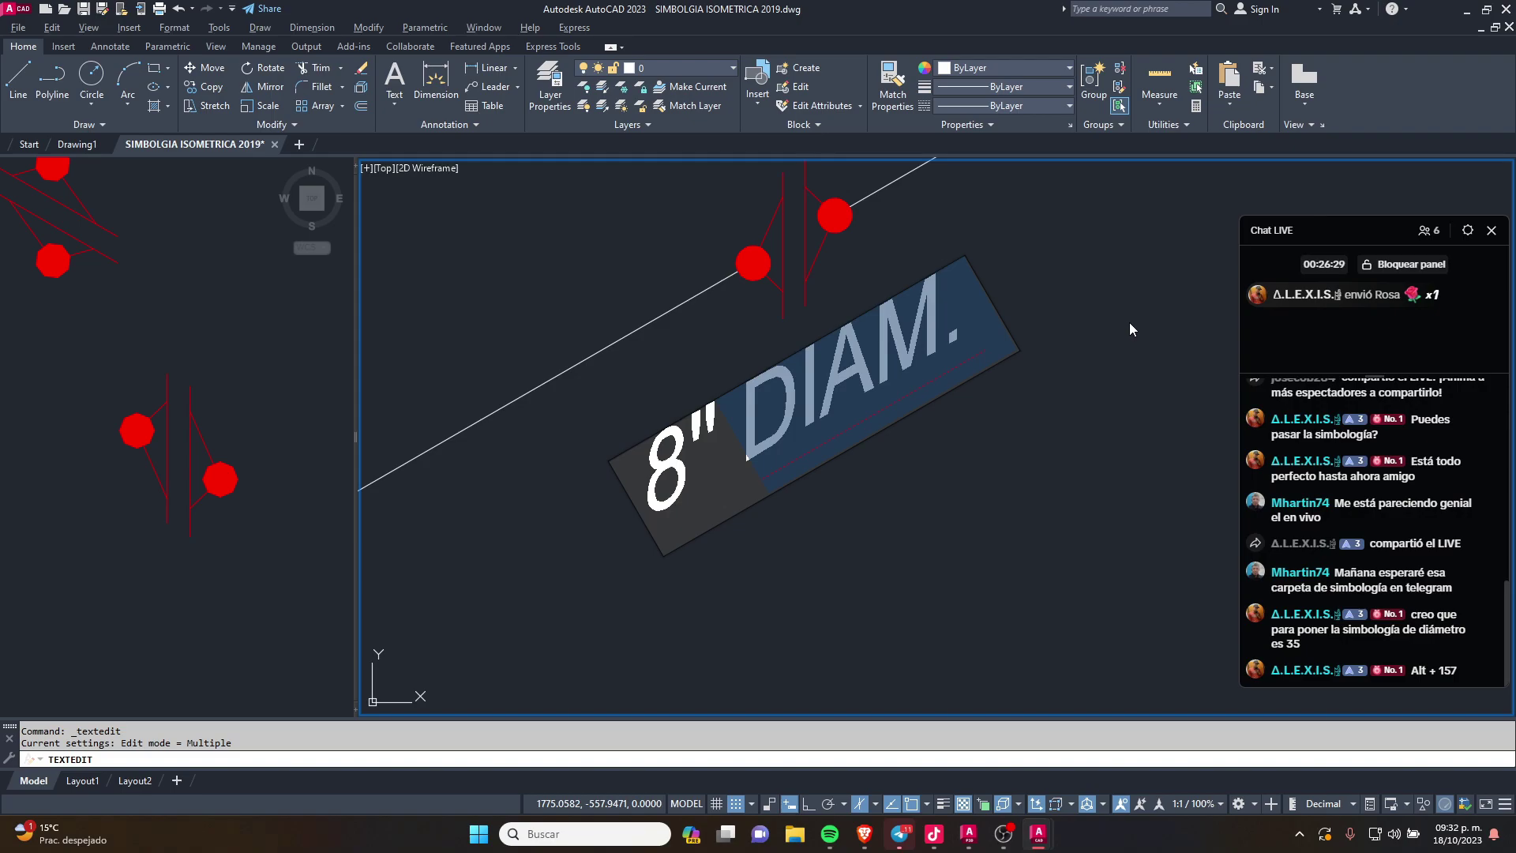
{"action": "key", "text": "Escape"}
{"action": "key", "text": "Escape"}
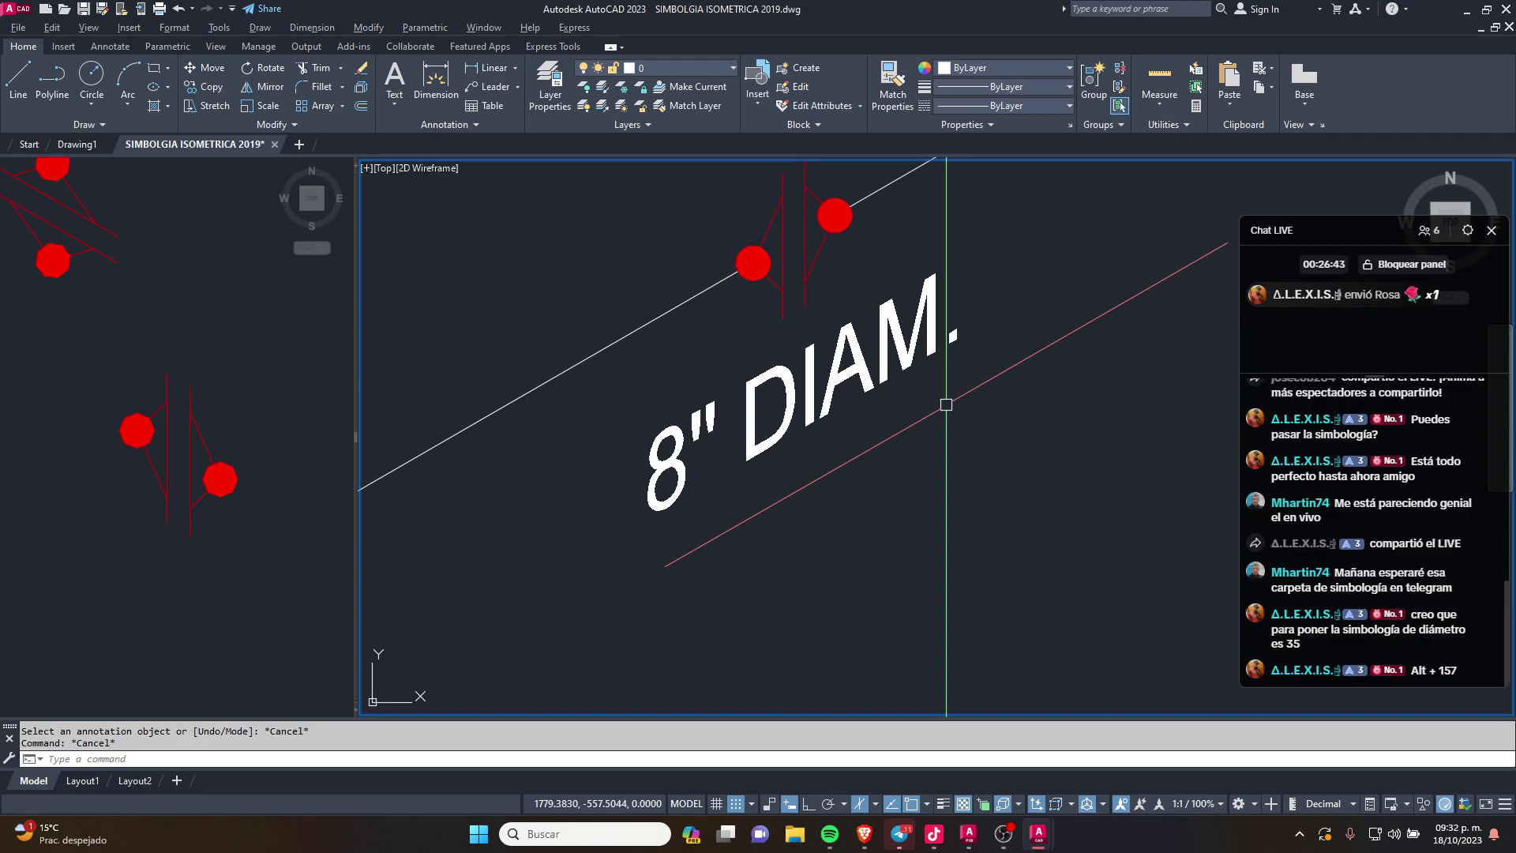
Step: Move the 8" DIAM. label slightly up and to the right
{"action": "left_click", "coordinate": [811, 357]}
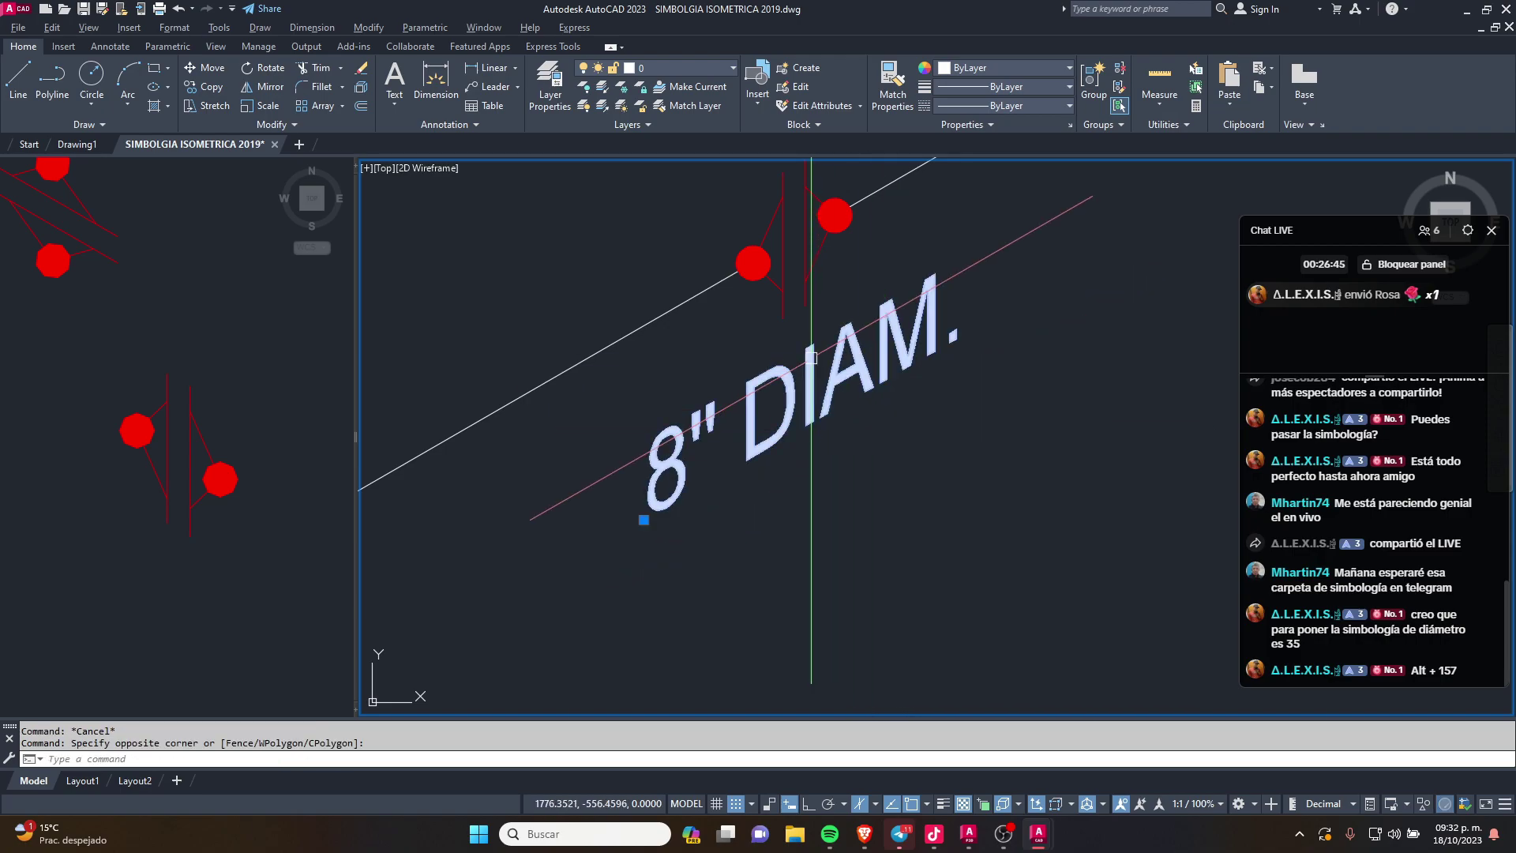
{"action": "key", "text": "m"}
{"action": "key", "text": "Return"}
{"action": "left_click", "coordinate": [890, 454]}
{"action": "left_click", "coordinate": [924, 477]}
{"action": "key", "text": "Escape"}
{"action": "key", "text": "Escape"}
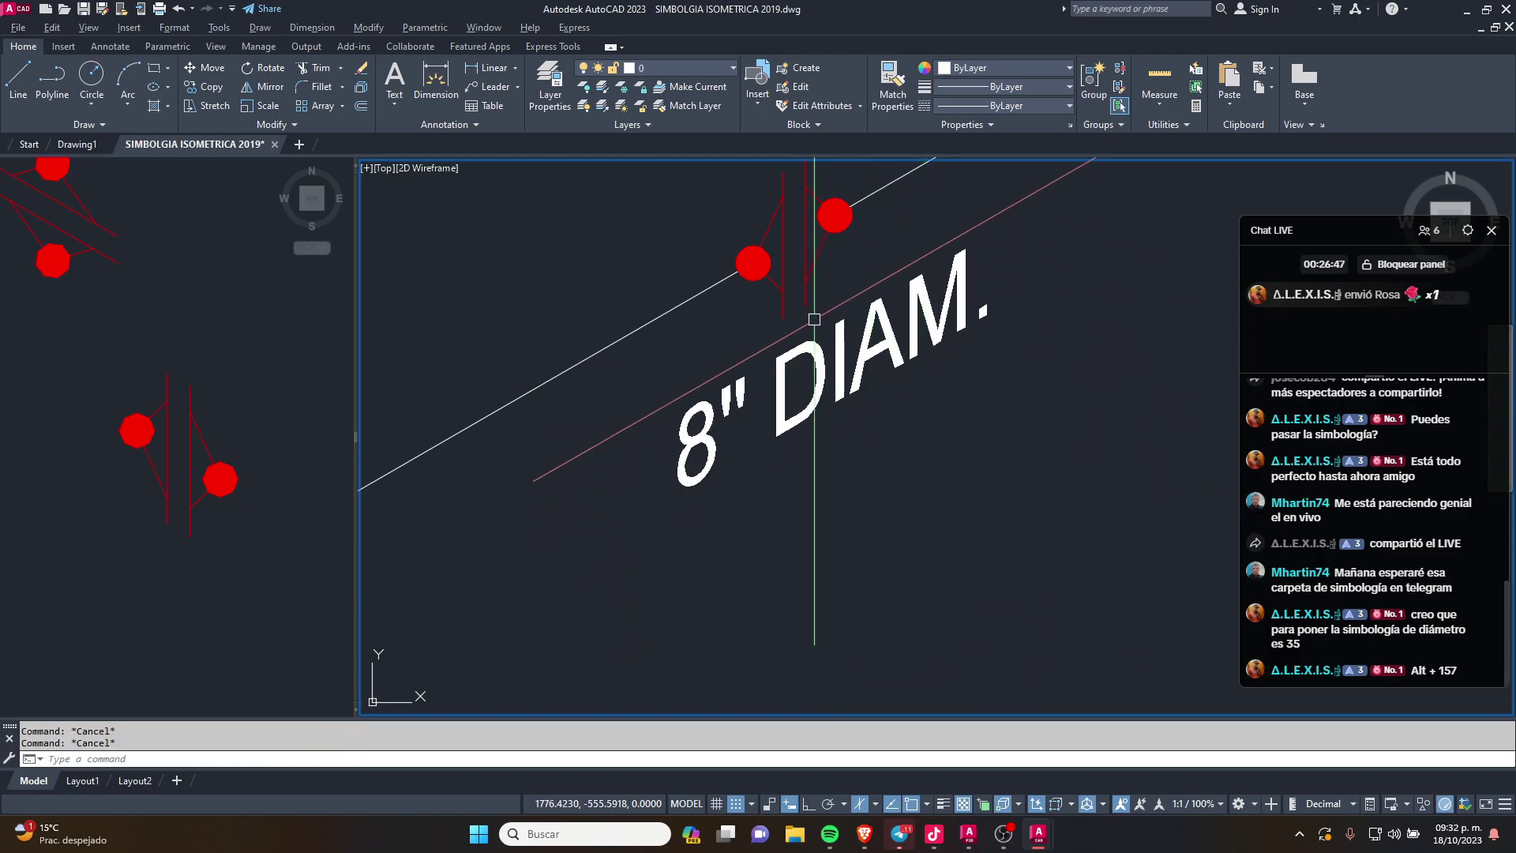
Step: Zoom the left viewport to the BRIDAS cell and select the flange symbol in the SIMBOLOGIA legend
{"action": "scroll", "coordinate": [814, 319], "scroll_direction": "down", "scroll_amount": 3}
{"action": "scroll", "coordinate": [830, 300], "scroll_direction": "down", "scroll_amount": 5}
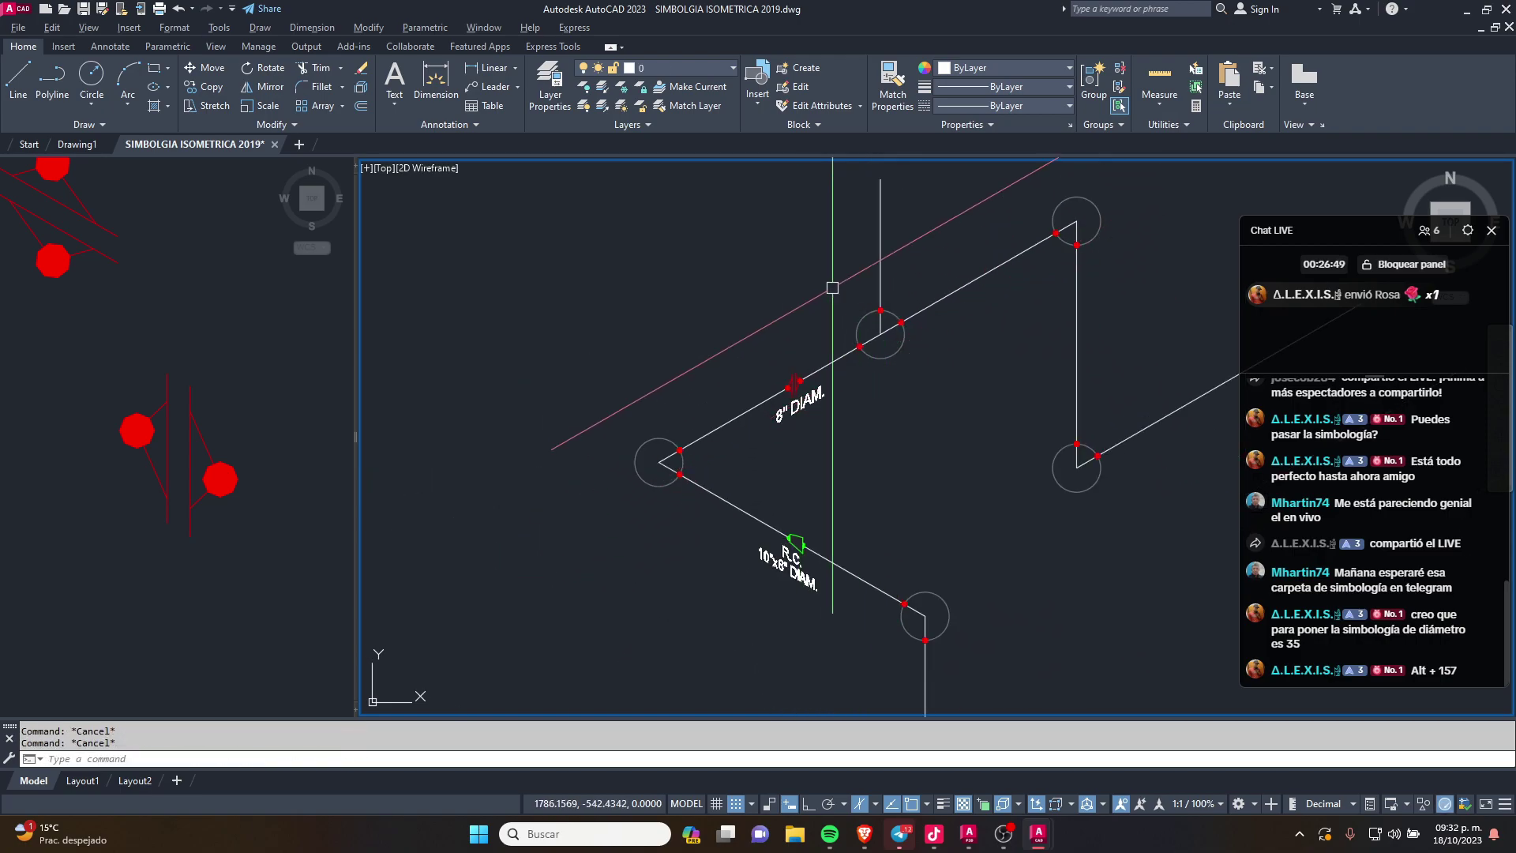
{"action": "scroll", "coordinate": [837, 356], "scroll_direction": "up", "scroll_amount": 4}
{"action": "scroll", "coordinate": [788, 430], "scroll_direction": "down", "scroll_amount": 4}
{"action": "scroll", "coordinate": [743, 441], "scroll_direction": "up", "scroll_amount": 4}
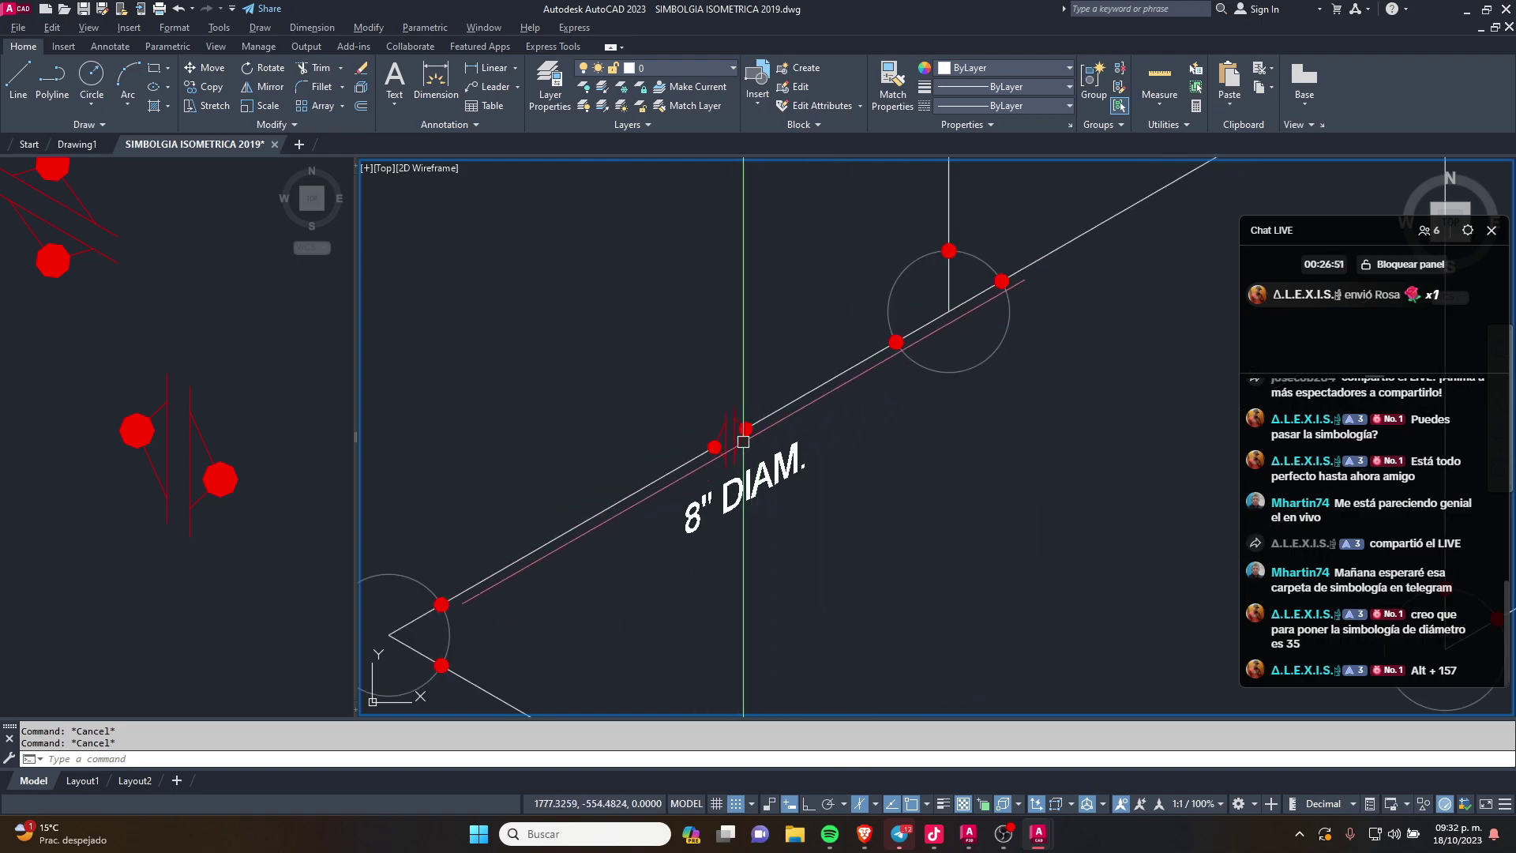
{"action": "left_click", "coordinate": [178, 528]}
{"action": "scroll", "coordinate": [177, 527], "scroll_direction": "down", "scroll_amount": 5}
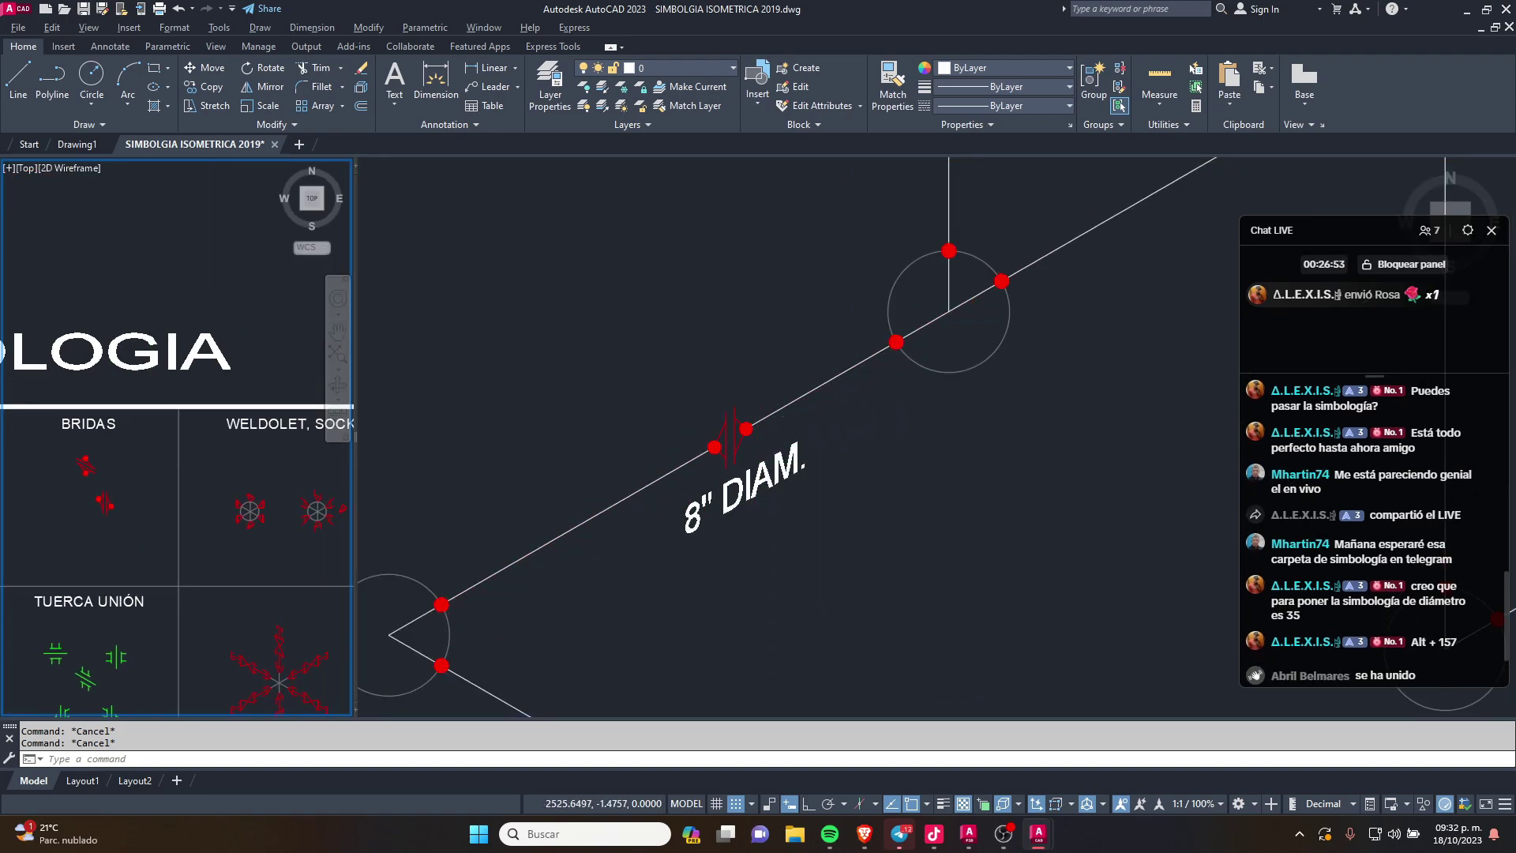
{"action": "scroll", "coordinate": [202, 424], "scroll_direction": "down", "scroll_amount": 3}
{"action": "scroll", "coordinate": [202, 424], "scroll_direction": "down", "scroll_amount": 2}
{"action": "scroll", "coordinate": [201, 424], "scroll_direction": "up", "scroll_amount": 4}
{"action": "scroll", "coordinate": [201, 424], "scroll_direction": "up", "scroll_amount": 1}
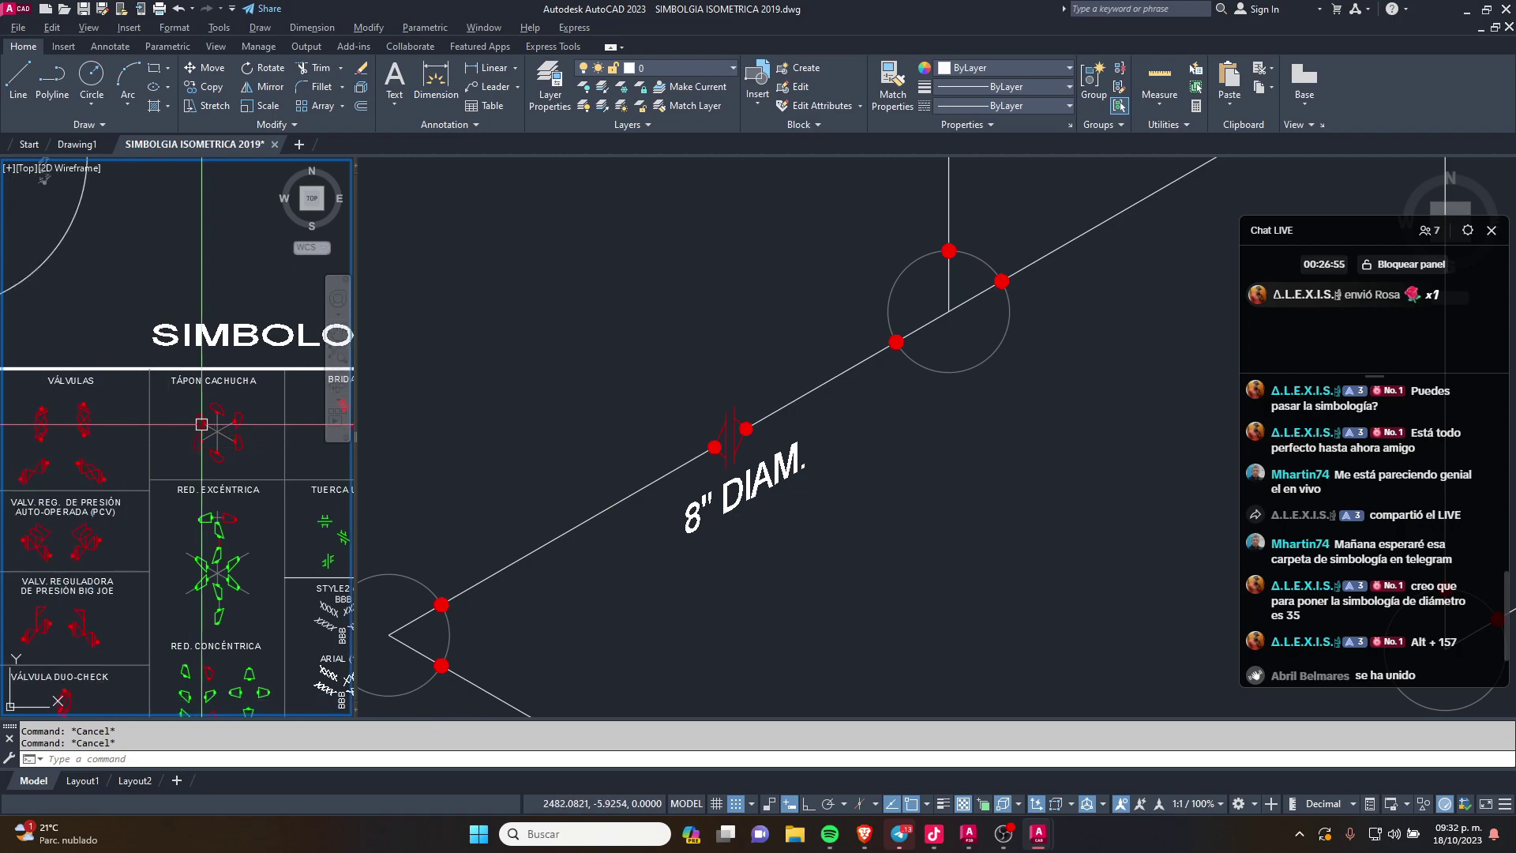
{"action": "scroll", "coordinate": [201, 424], "scroll_direction": "up", "scroll_amount": 5}
{"action": "scroll", "coordinate": [843, 679], "scroll_direction": "down", "scroll_amount": 3}
{"action": "scroll", "coordinate": [908, 552], "scroll_direction": "up", "scroll_amount": 2}
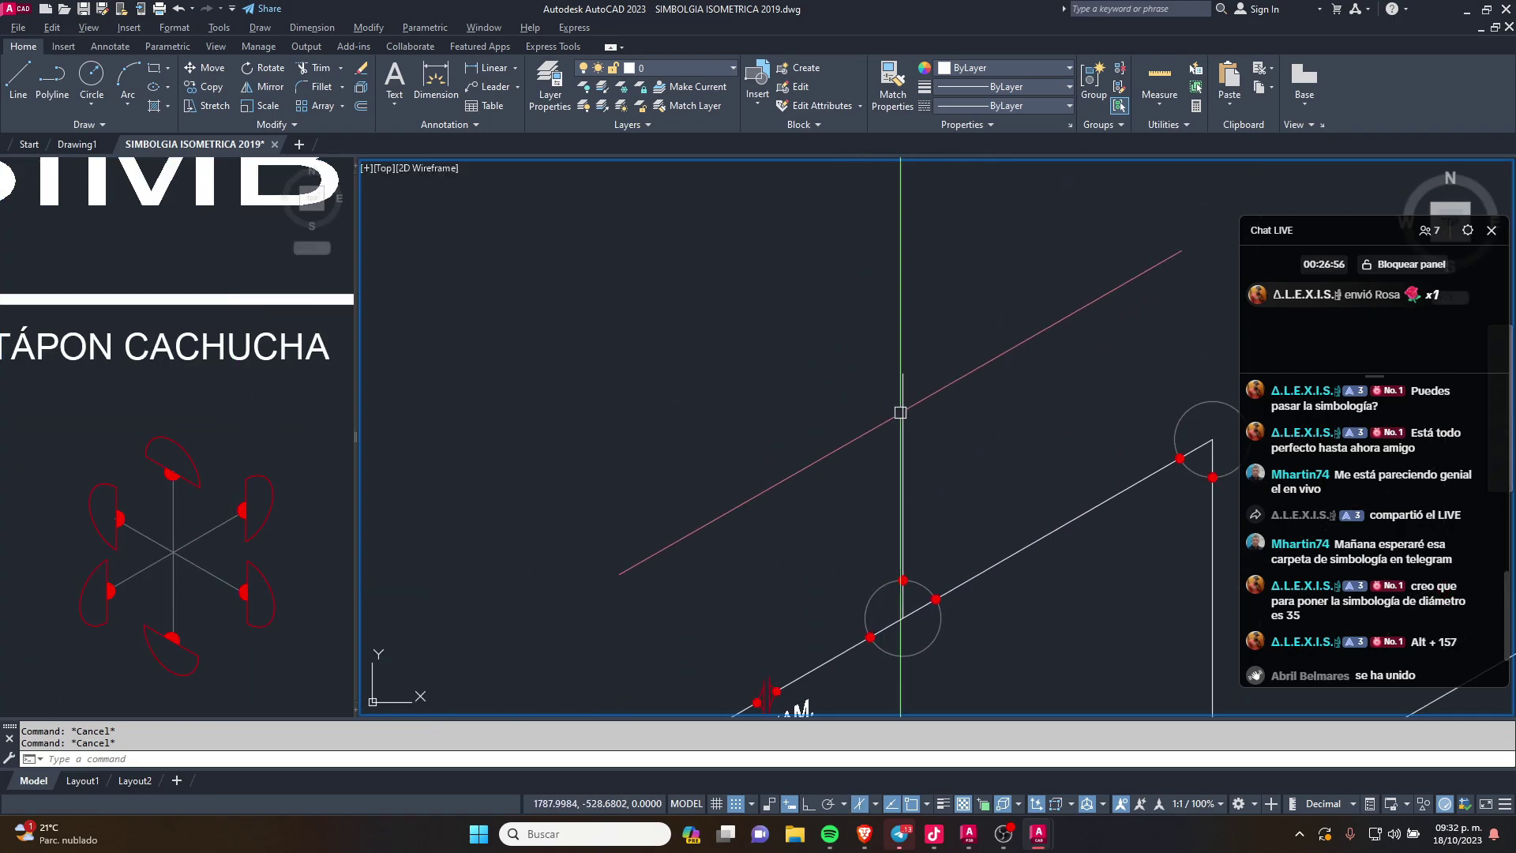
{"action": "left_click", "coordinate": [194, 583]}
{"action": "scroll", "coordinate": [193, 582], "scroll_direction": "down", "scroll_amount": 3}
{"action": "scroll", "coordinate": [249, 373], "scroll_direction": "up", "scroll_amount": 2}
{"action": "scroll", "coordinate": [249, 373], "scroll_direction": "up", "scroll_amount": 3}
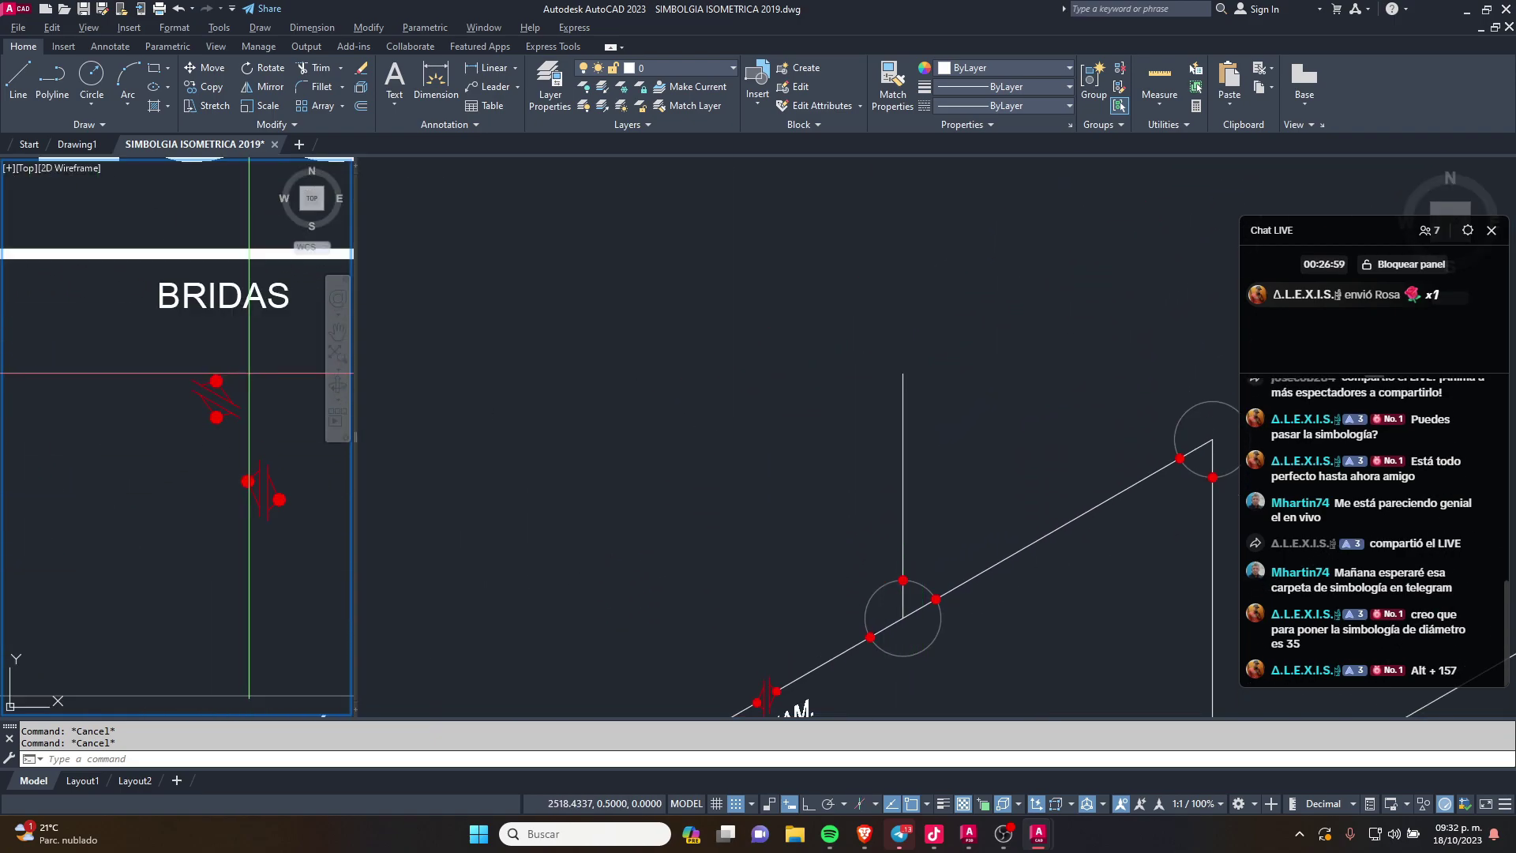
{"action": "left_click_drag", "start_coordinate": [189, 363], "coordinate": [245, 430]}
Step: Copy the BRIDAS flange symbol onto the pink guide line of the branch pipe
{"action": "type", "text": "co"}
{"action": "key", "text": "Return"}
{"action": "left_click", "coordinate": [210, 433]}
{"action": "left_click", "coordinate": [913, 395]}
{"action": "key", "text": "Escape"}
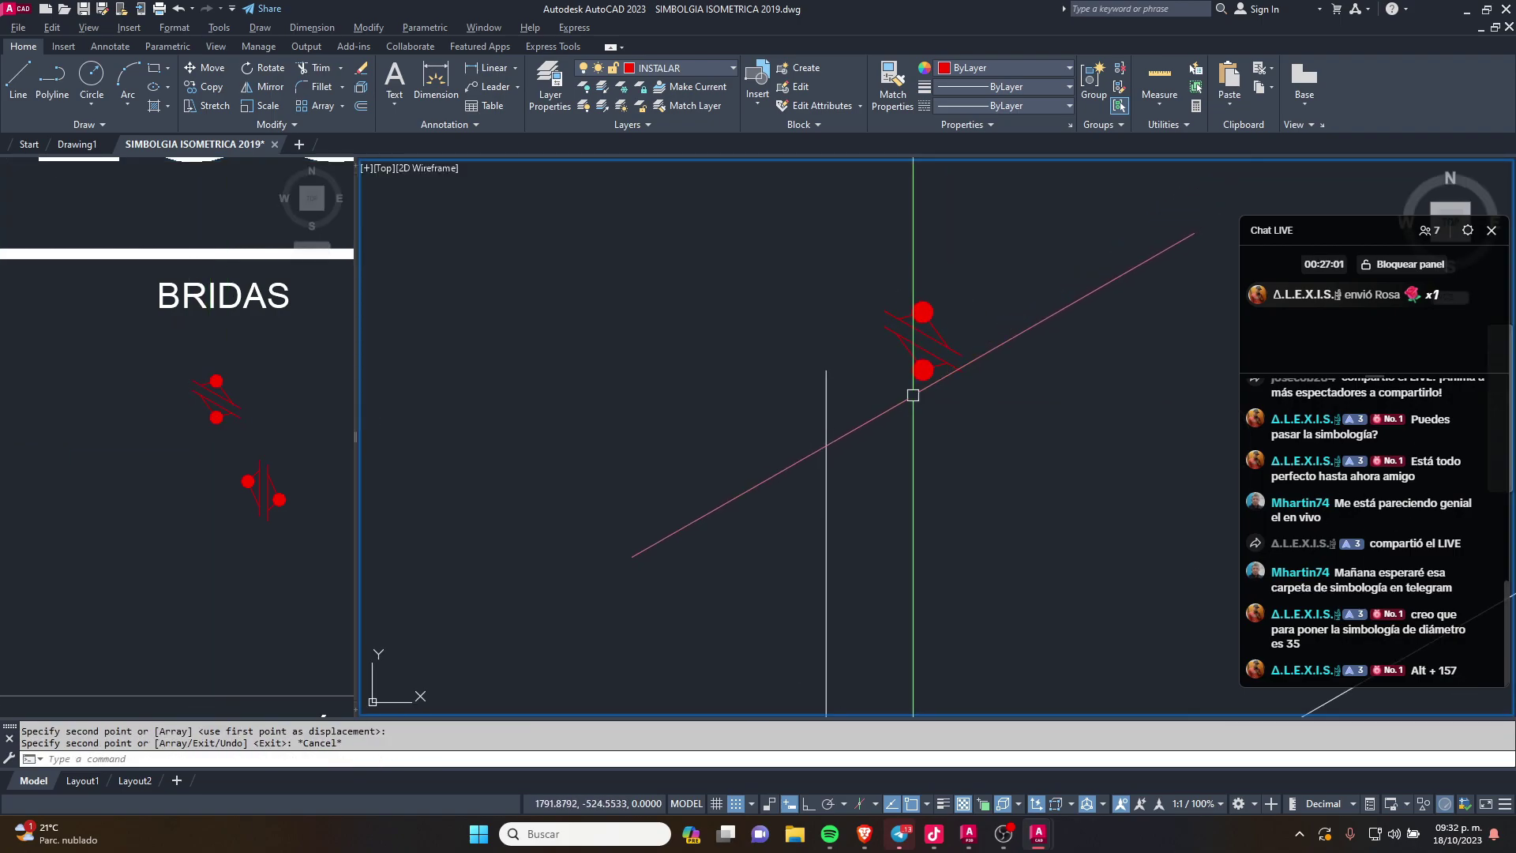
Step: Erase the upper weld dot and its lines from the copied flange
{"action": "scroll", "coordinate": [912, 395], "scroll_direction": "up", "scroll_amount": 2}
{"action": "mouse_move", "coordinate": [944, 424]}
{"action": "left_mouse_down"}
{"action": "mouse_move", "coordinate": [872, 273]}
{"action": "mouse_move", "coordinate": [813, 365]}
{"action": "left_mouse_up"}
{"action": "scroll", "coordinate": [918, 283], "scroll_direction": "up", "scroll_amount": 4}
{"action": "key", "text": "Escape"}
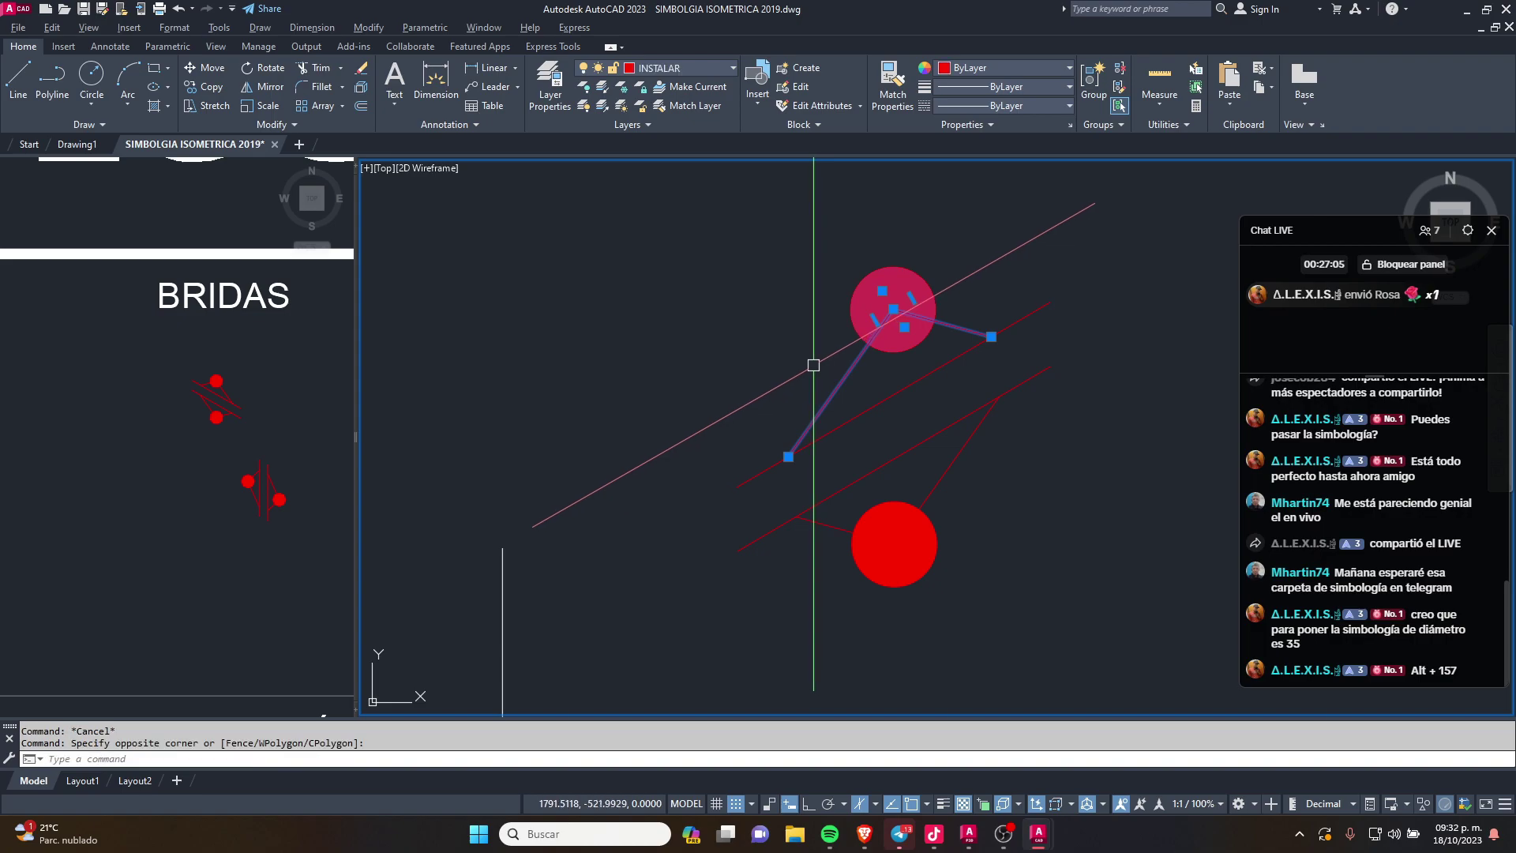
{"action": "key", "text": "Delete"}
Step: Move the lower weld dot and its lines to the top end of the pipe
{"action": "left_click_drag", "start_coordinate": [1078, 230], "coordinate": [790, 644]}
{"action": "type", "text": "M"}
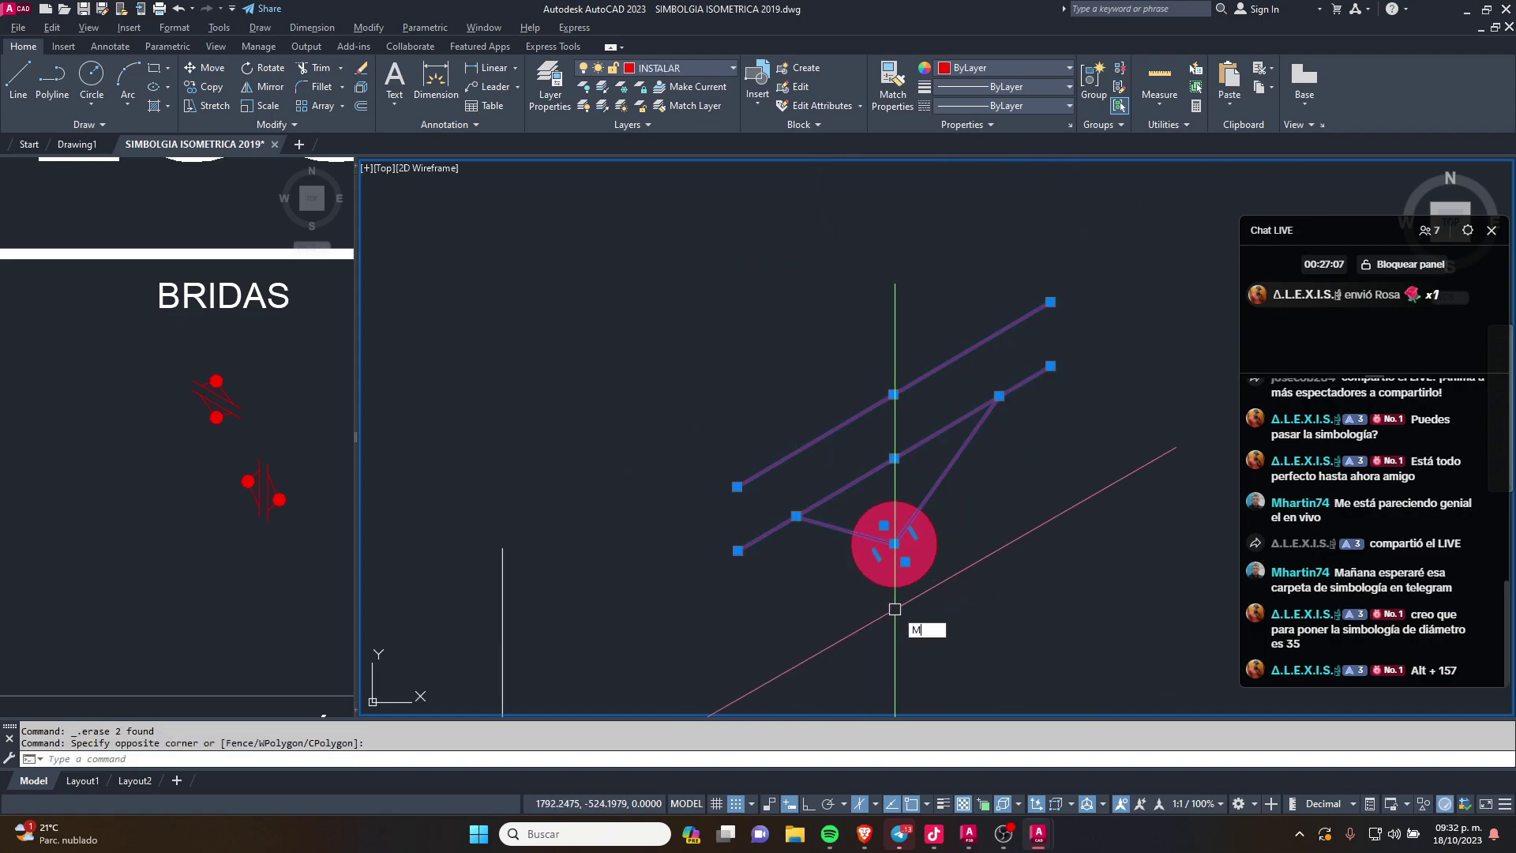
{"action": "key", "text": "Return"}
{"action": "left_click", "coordinate": [894, 543]}
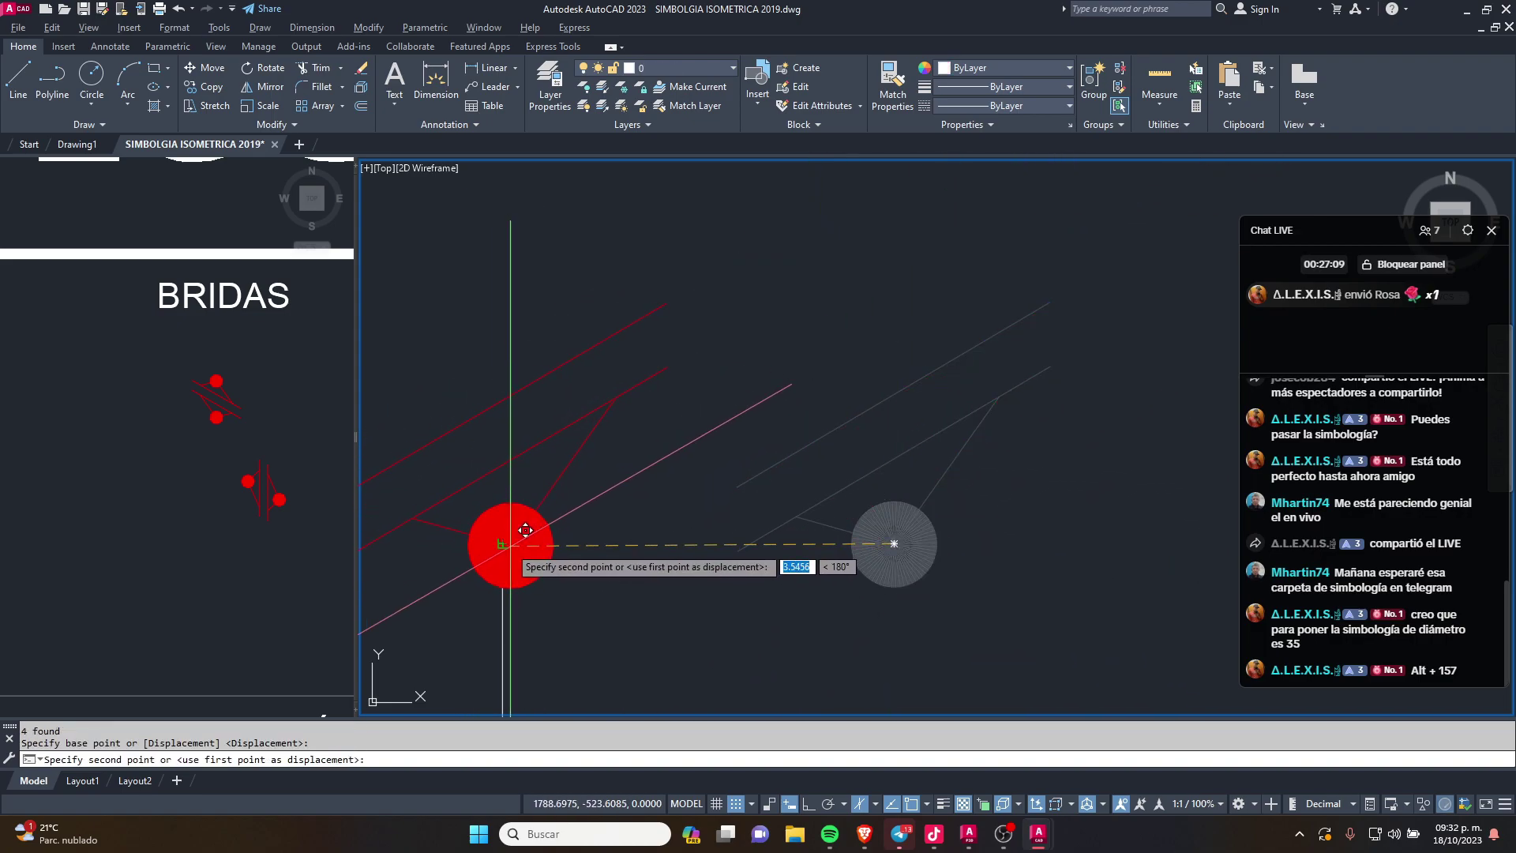
{"action": "middle_click_drag", "start_coordinate": [526, 530], "coordinate": [782, 612]}
{"action": "left_click", "coordinate": [687, 451]}
{"action": "key", "text": "Escape"}
Step: Zoom out to the whole isometric layout and reactivate the symbol legend view
{"action": "mouse_move", "coordinate": [655, 463]}
{"action": "middle_mouse_down"}
{"action": "mouse_move", "coordinate": [733, 482]}
{"action": "mouse_move", "coordinate": [729, 463]}
{"action": "middle_mouse_up"}
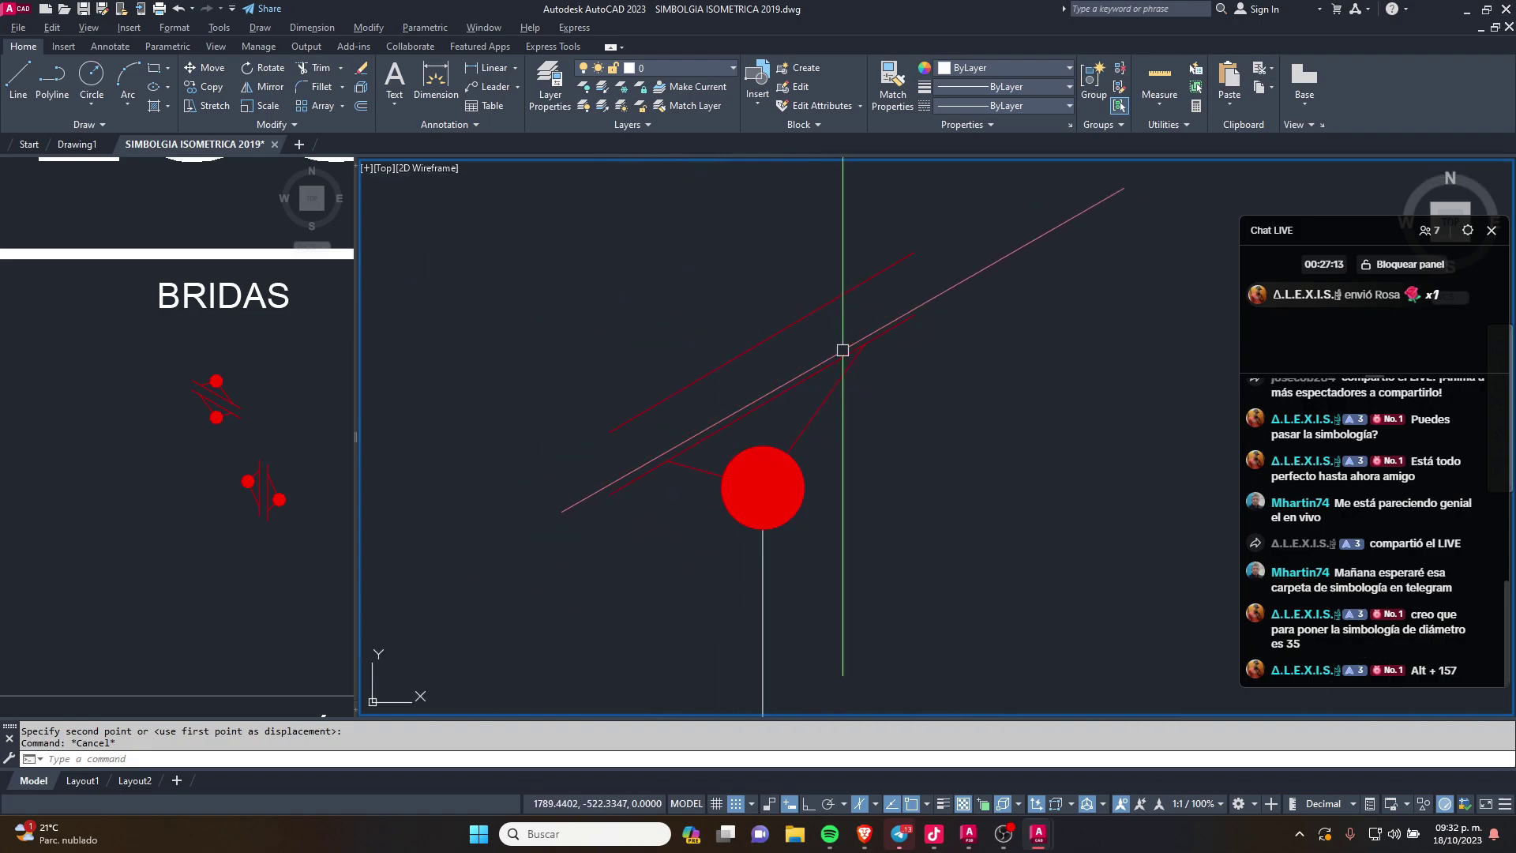
{"action": "scroll", "coordinate": [720, 328], "scroll_direction": "down", "scroll_amount": 5}
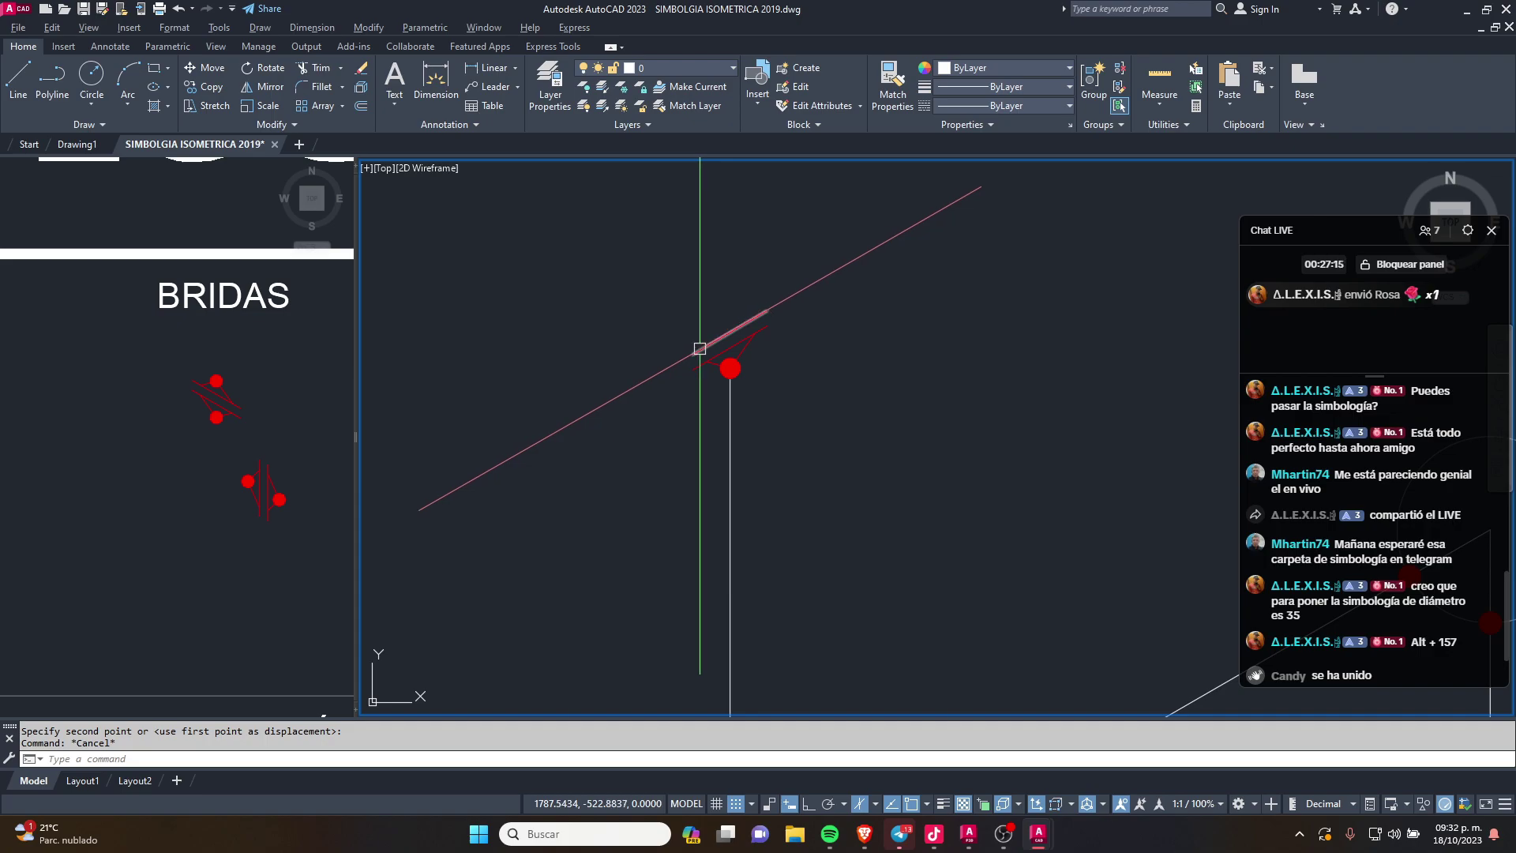
{"action": "scroll", "coordinate": [700, 348], "scroll_direction": "down", "scroll_amount": 2}
{"action": "scroll", "coordinate": [906, 394], "scroll_direction": "down", "scroll_amount": 2}
{"action": "mouse_move", "coordinate": [1150, 572]}
{"action": "middle_mouse_down"}
{"action": "mouse_move", "coordinate": [906, 395]}
{"action": "mouse_move", "coordinate": [856, 405]}
{"action": "middle_mouse_up"}
{"action": "left_click", "coordinate": [383, 446]}
{"action": "left_click", "coordinate": [274, 472]}
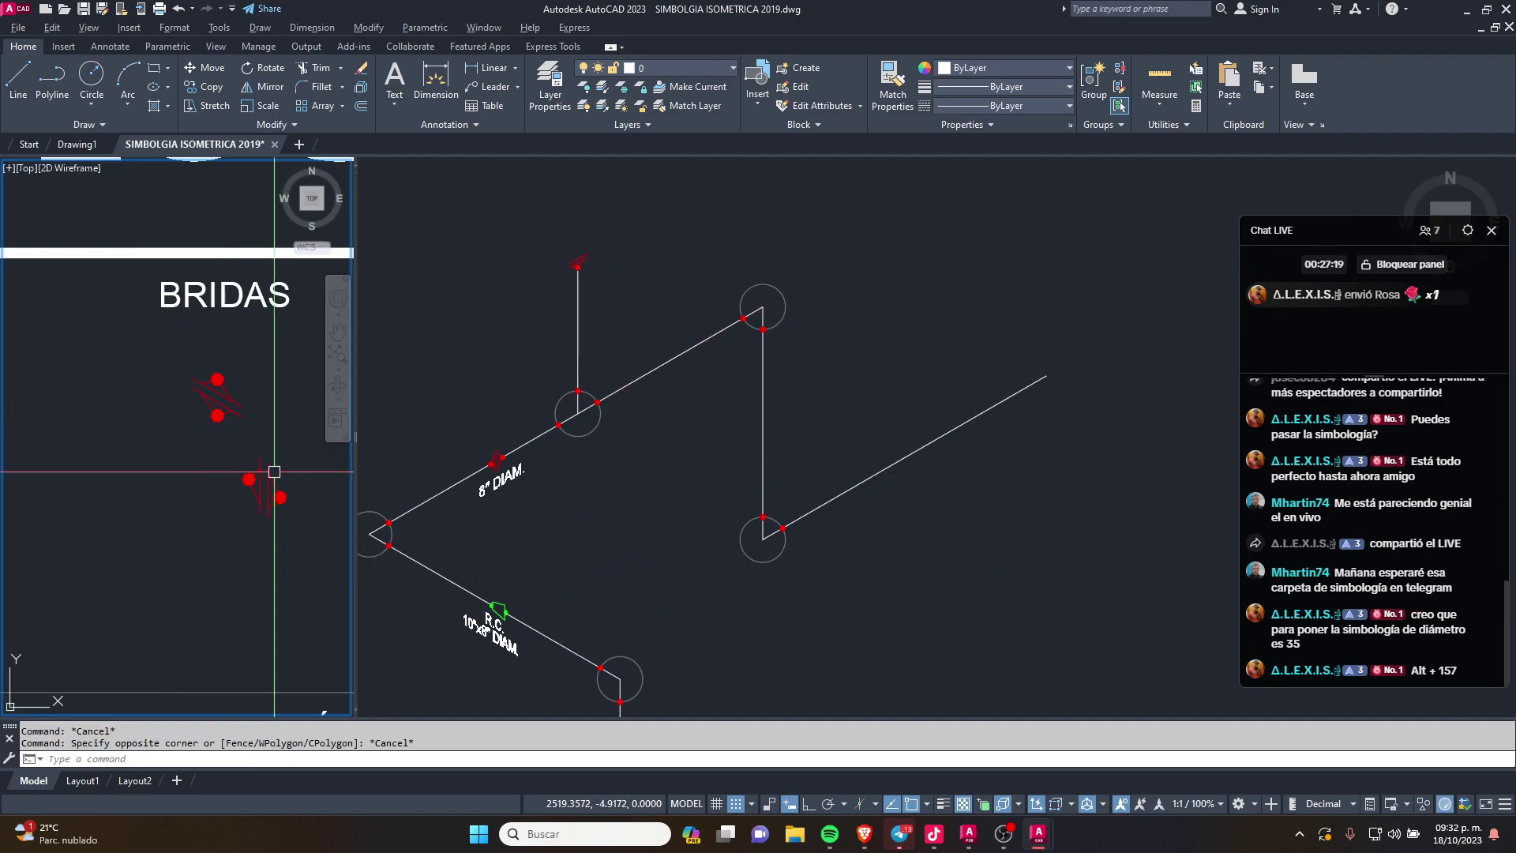
Step: Copy a valve block from the VALVULAS legend onto the pink guide line
{"action": "scroll", "coordinate": [274, 472], "scroll_direction": "down", "scroll_amount": 3}
{"action": "scroll", "coordinate": [274, 472], "scroll_direction": "down", "scroll_amount": 2}
{"action": "middle_click_drag", "start_coordinate": [98, 524], "coordinate": [224, 480]}
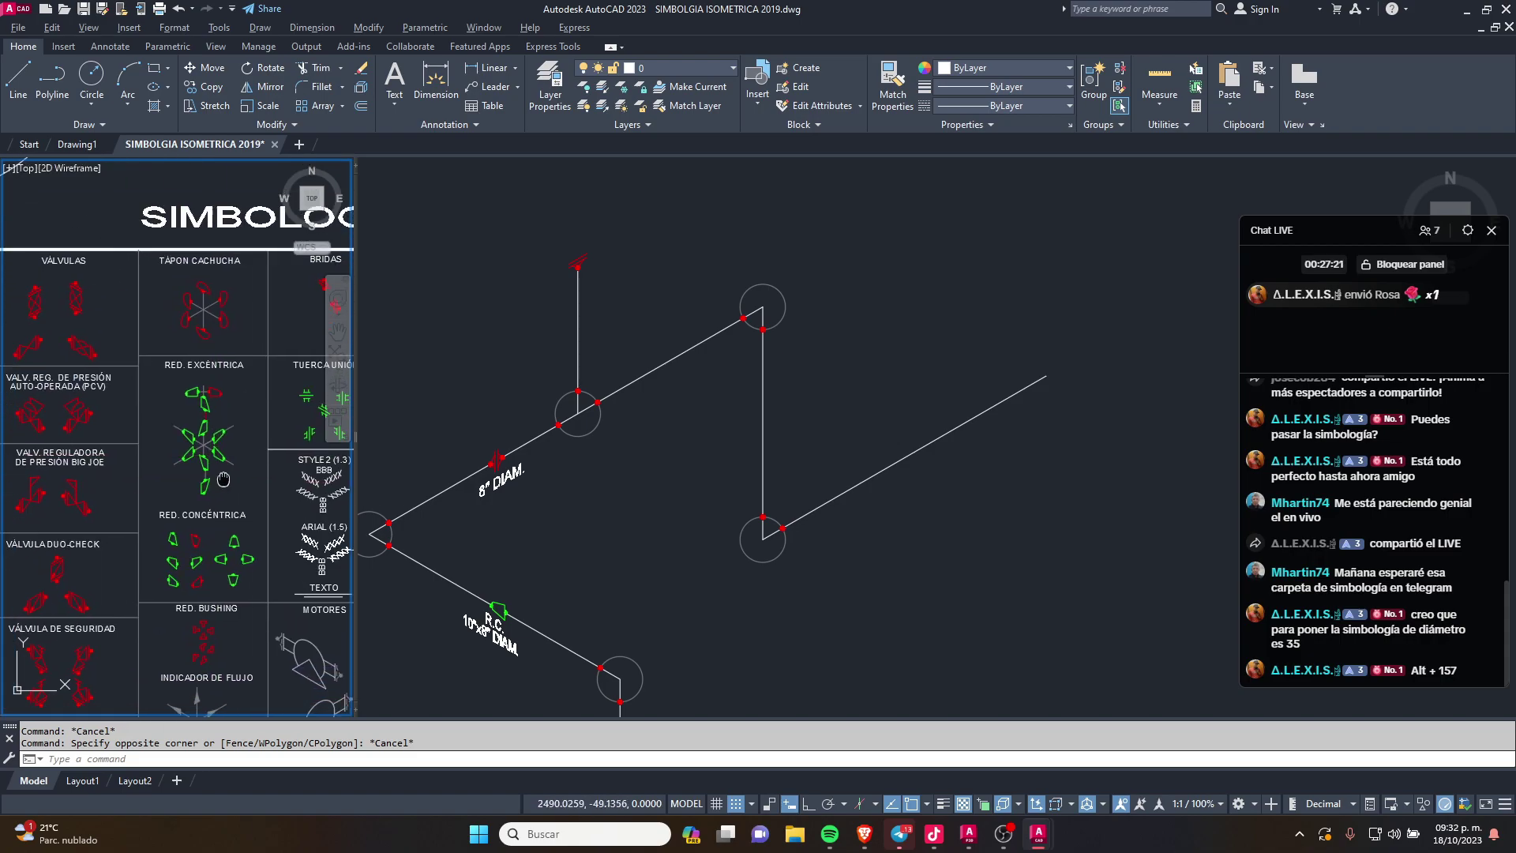
{"action": "scroll", "coordinate": [223, 380], "scroll_direction": "up", "scroll_amount": 2}
{"action": "scroll", "coordinate": [223, 379], "scroll_direction": "up", "scroll_amount": 2}
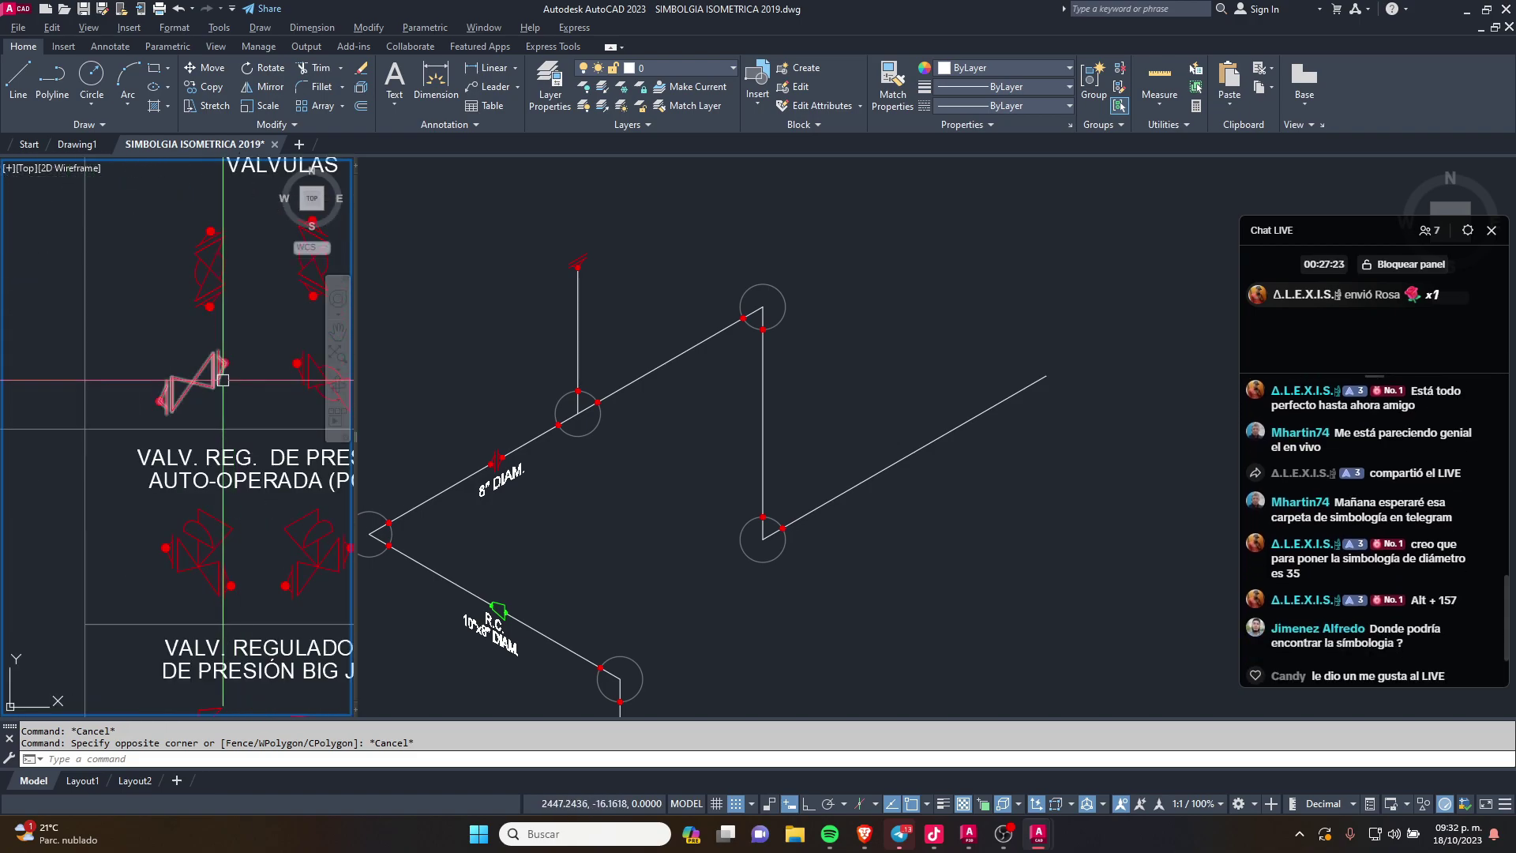
{"action": "left_click", "coordinate": [223, 379]}
{"action": "type", "text": "co"}
{"action": "key", "text": "Return"}
{"action": "left_click", "coordinate": [223, 380]}
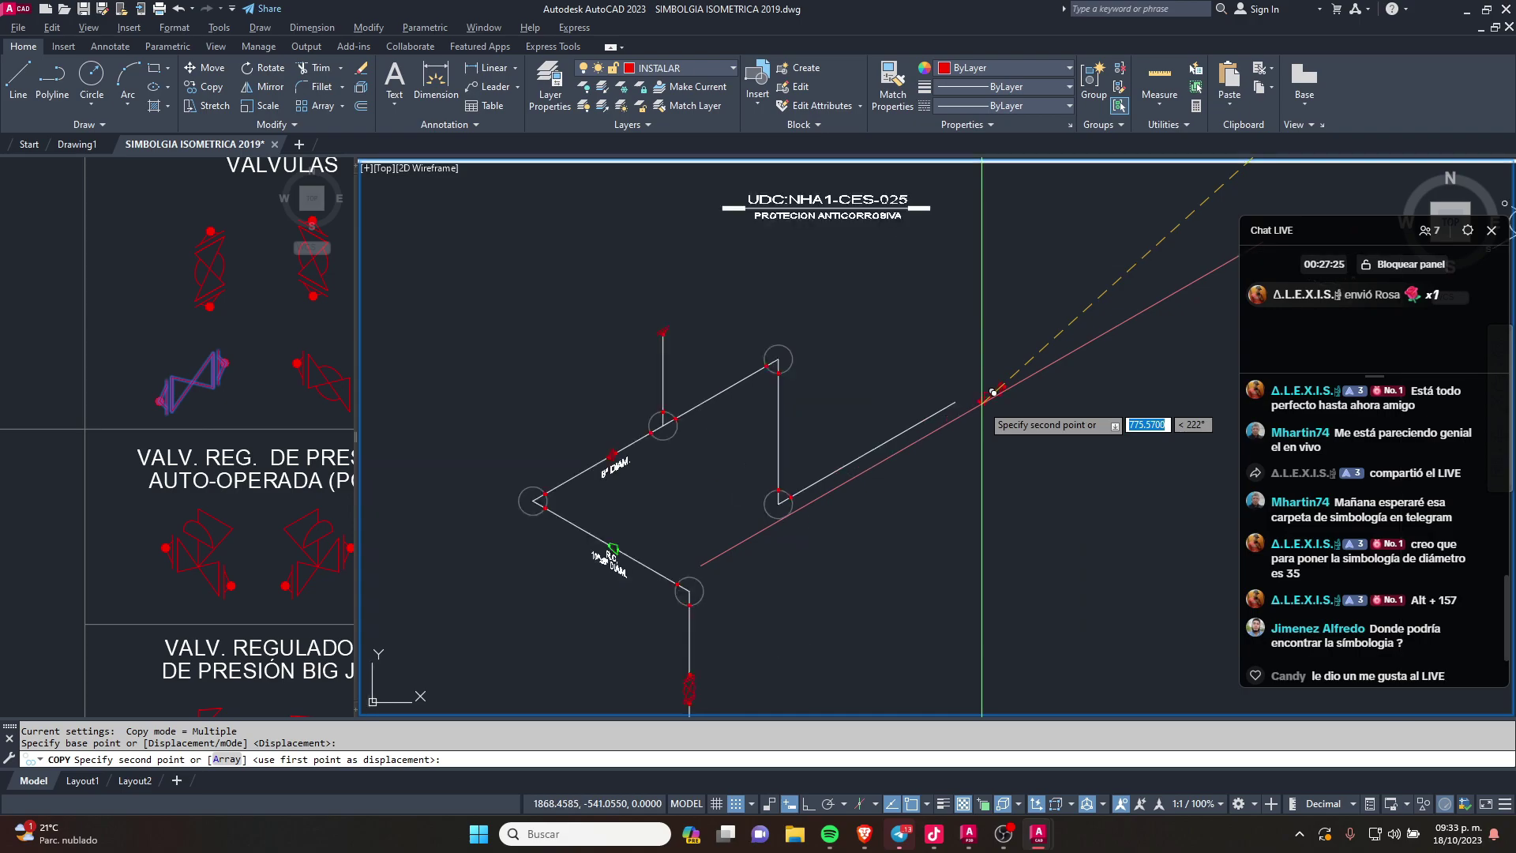
{"action": "scroll", "coordinate": [987, 391], "scroll_direction": "up", "scroll_amount": 2}
{"action": "scroll", "coordinate": [979, 379], "scroll_direction": "up", "scroll_amount": 2}
{"action": "left_click", "coordinate": [984, 352]}
{"action": "key", "text": "Escape"}
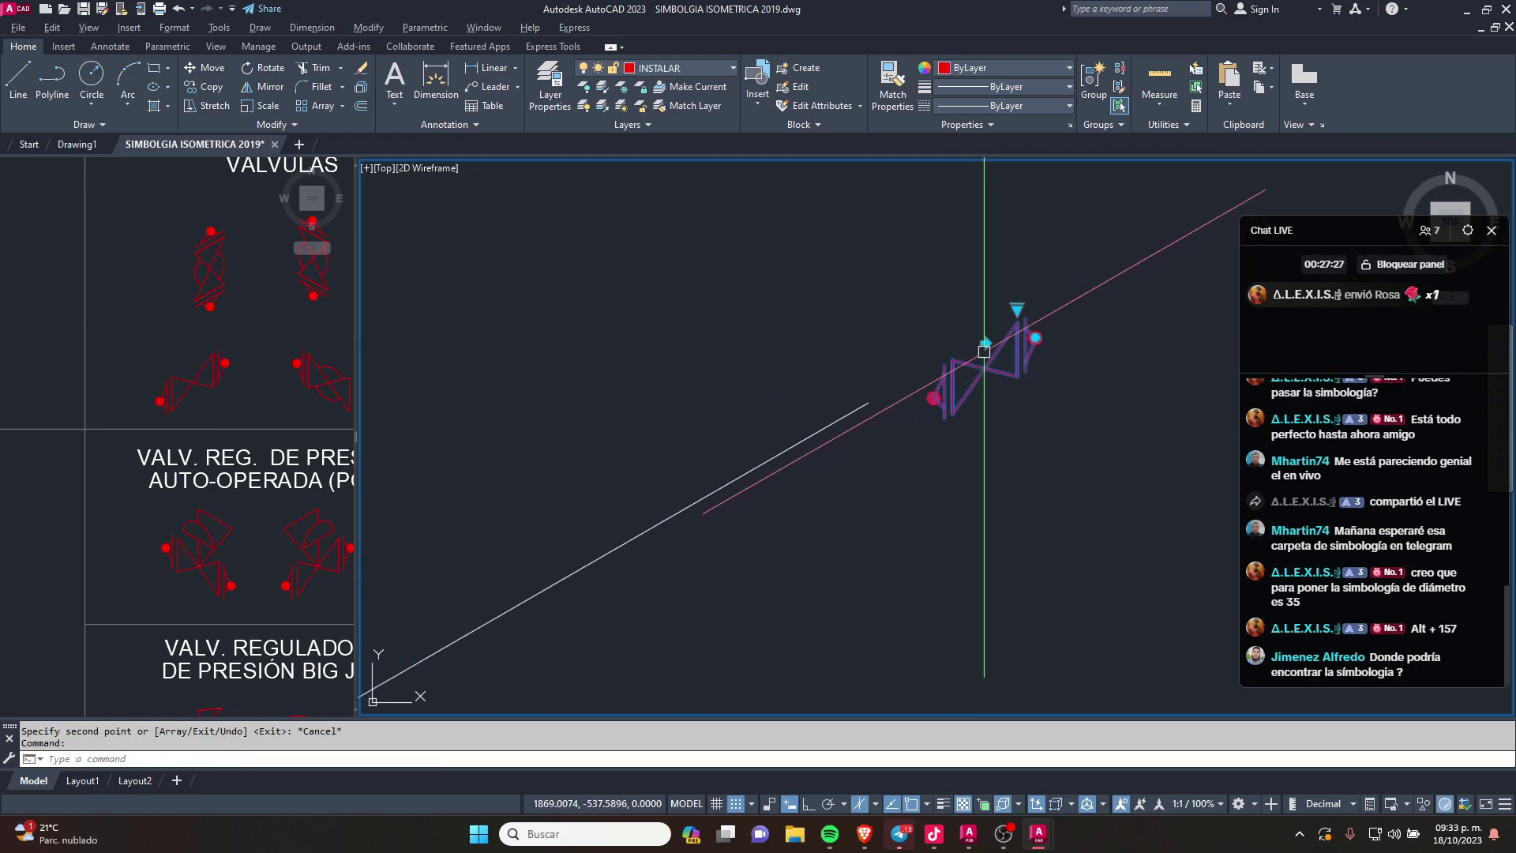
Step: Set the valve block's visibility to ESFÉRICA and explode it
{"action": "left_click", "coordinate": [1017, 310]}
{"action": "left_click", "coordinate": [1090, 325]}
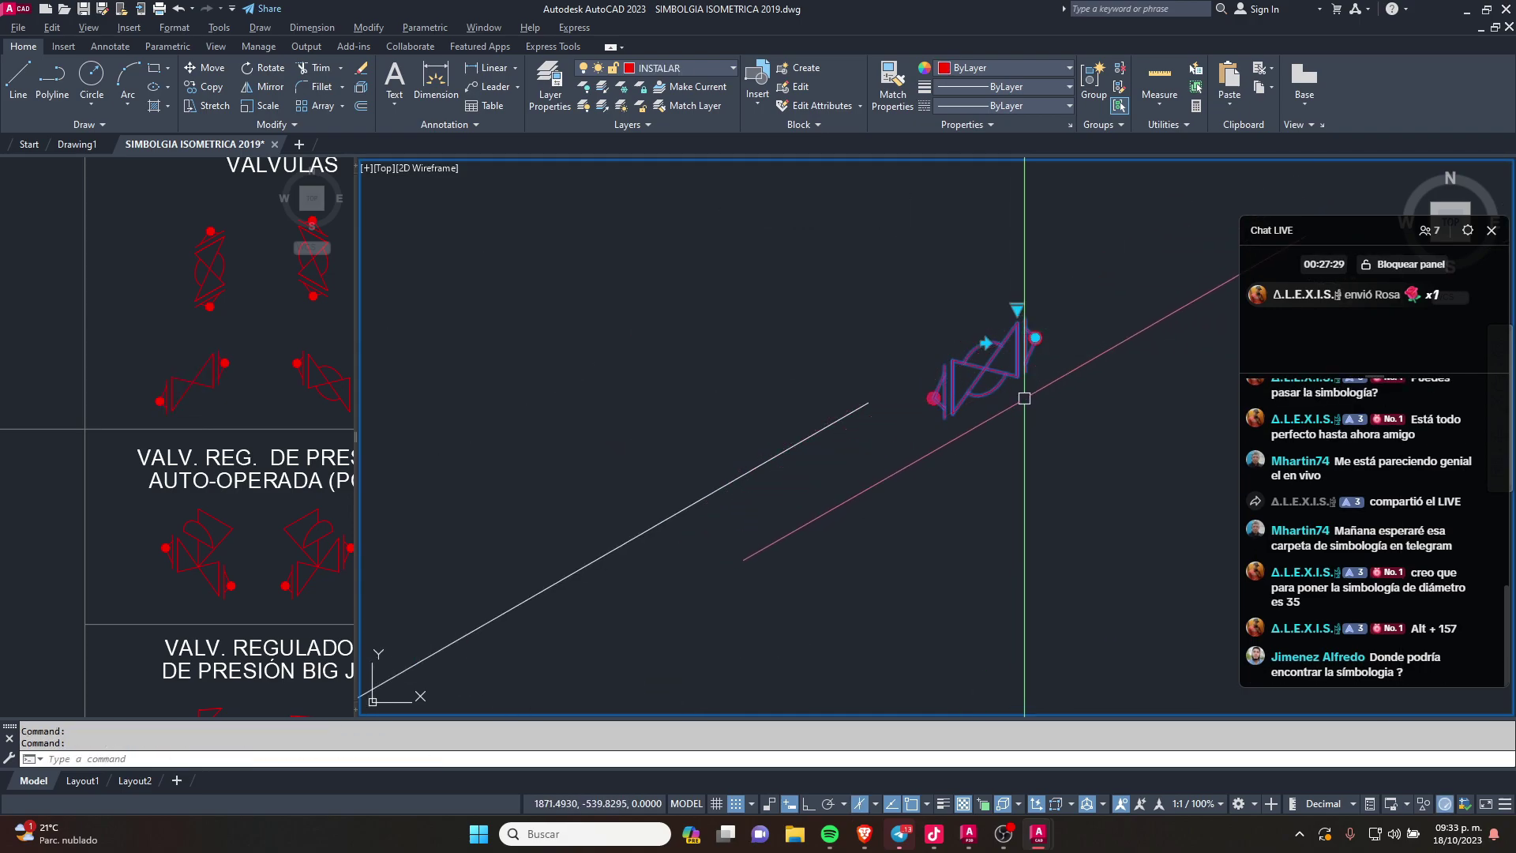
{"action": "left_click", "coordinate": [1016, 338]}
{"action": "type", "text": "x"}
{"action": "key", "text": "Return"}
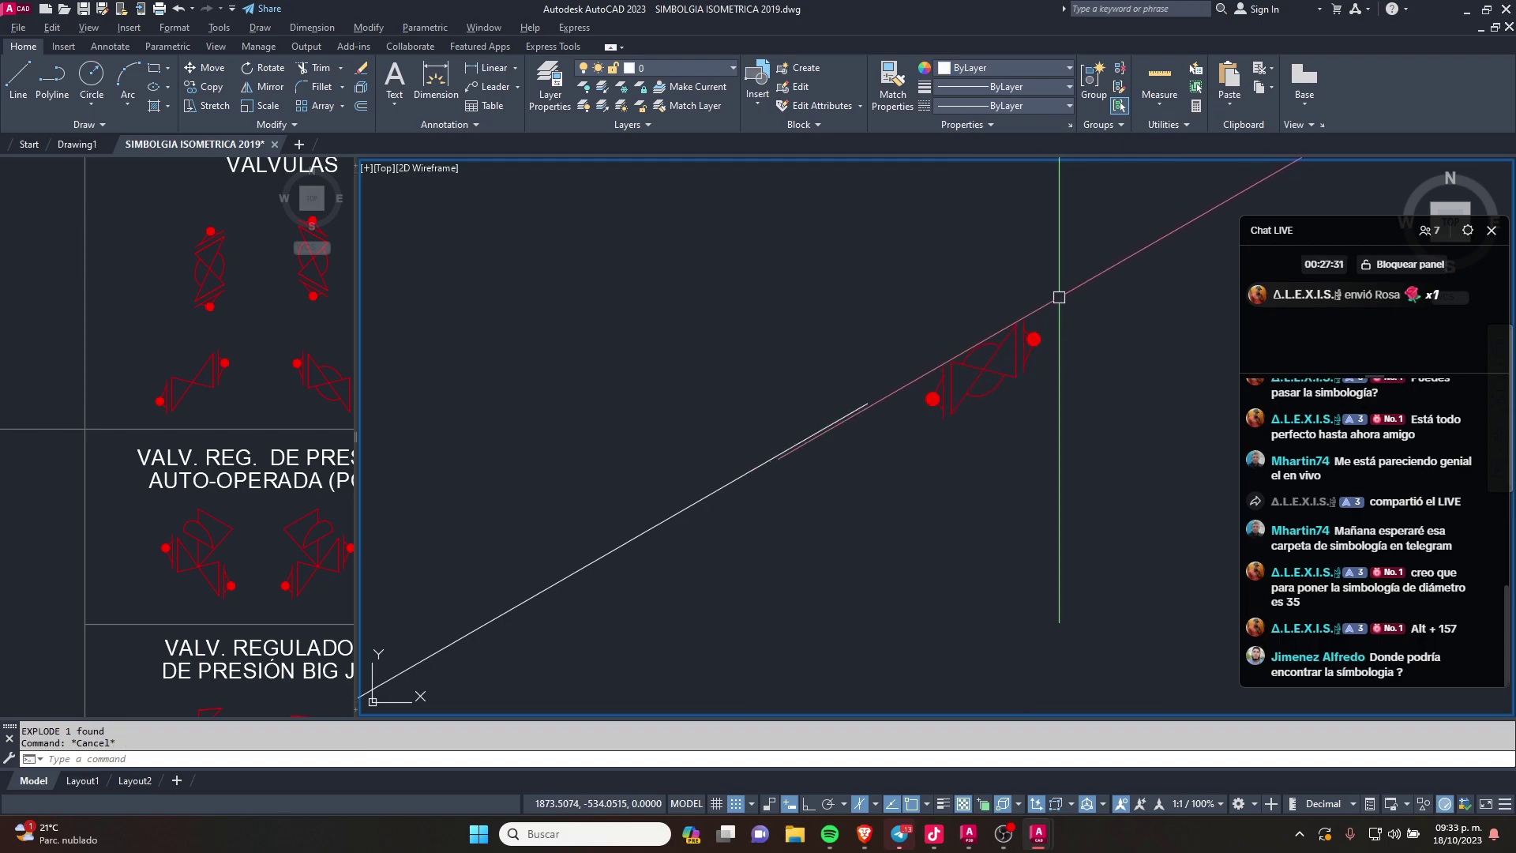
Step: Delete the leftover circle and line from the exploded ball valve
{"action": "left_click", "coordinate": [1043, 328]}
{"action": "scroll", "coordinate": [1035, 332], "scroll_direction": "up", "scroll_amount": 3}
{"action": "scroll", "coordinate": [971, 423], "scroll_direction": "up", "scroll_amount": 2}
{"action": "scroll", "coordinate": [971, 422], "scroll_direction": "down", "scroll_amount": 5}
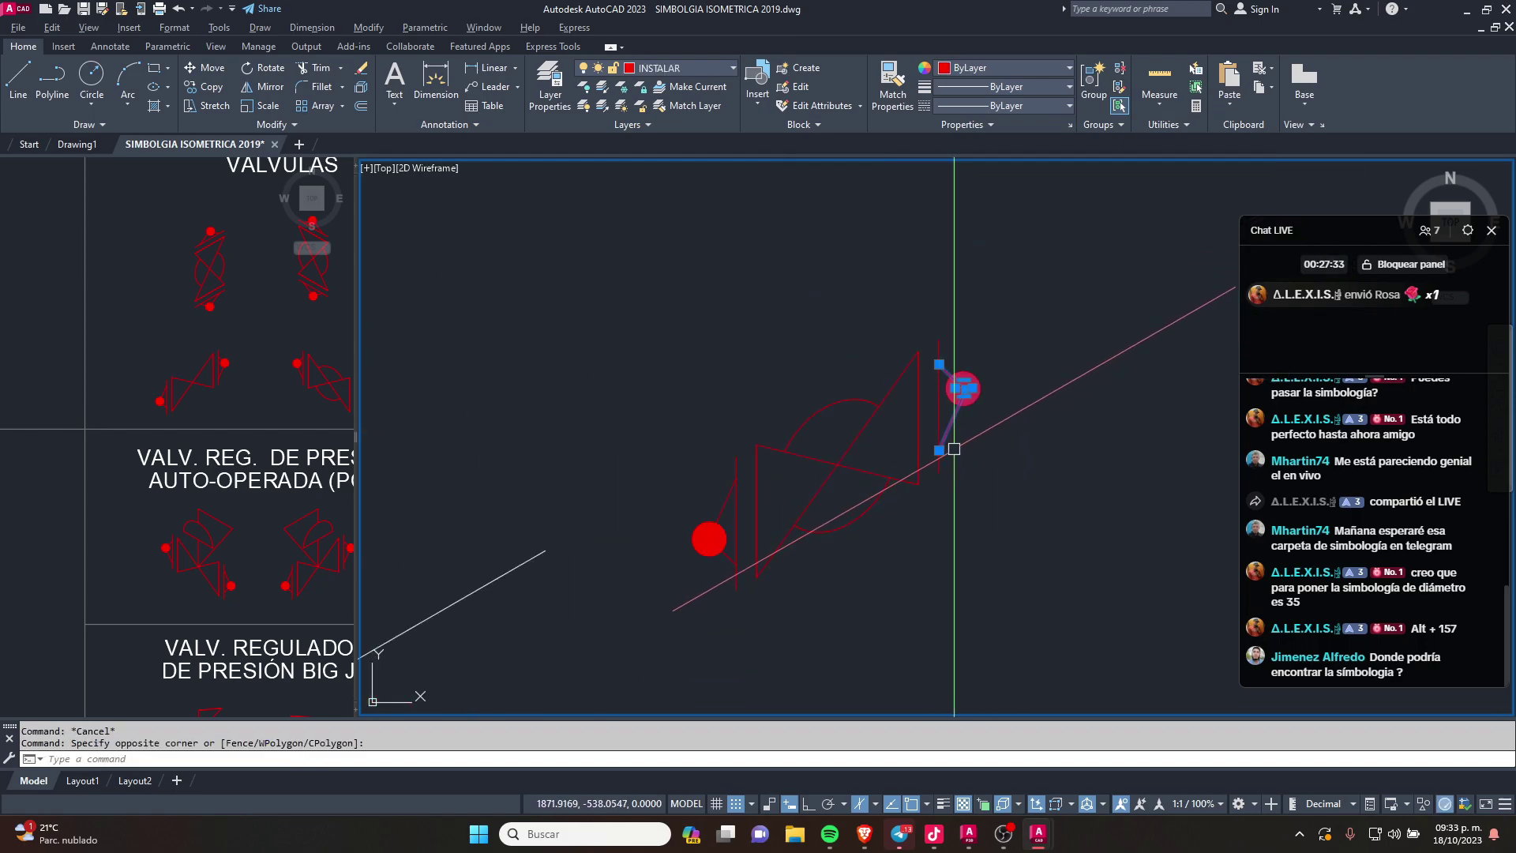
{"action": "key", "text": "Delete"}
Step: Move the ball valve onto the end of the right-hand diagonal pipe
{"action": "left_click", "coordinate": [987, 339]}
{"action": "left_click", "coordinate": [657, 623]}
{"action": "type", "text": "m"}
{"action": "key", "text": "Return"}
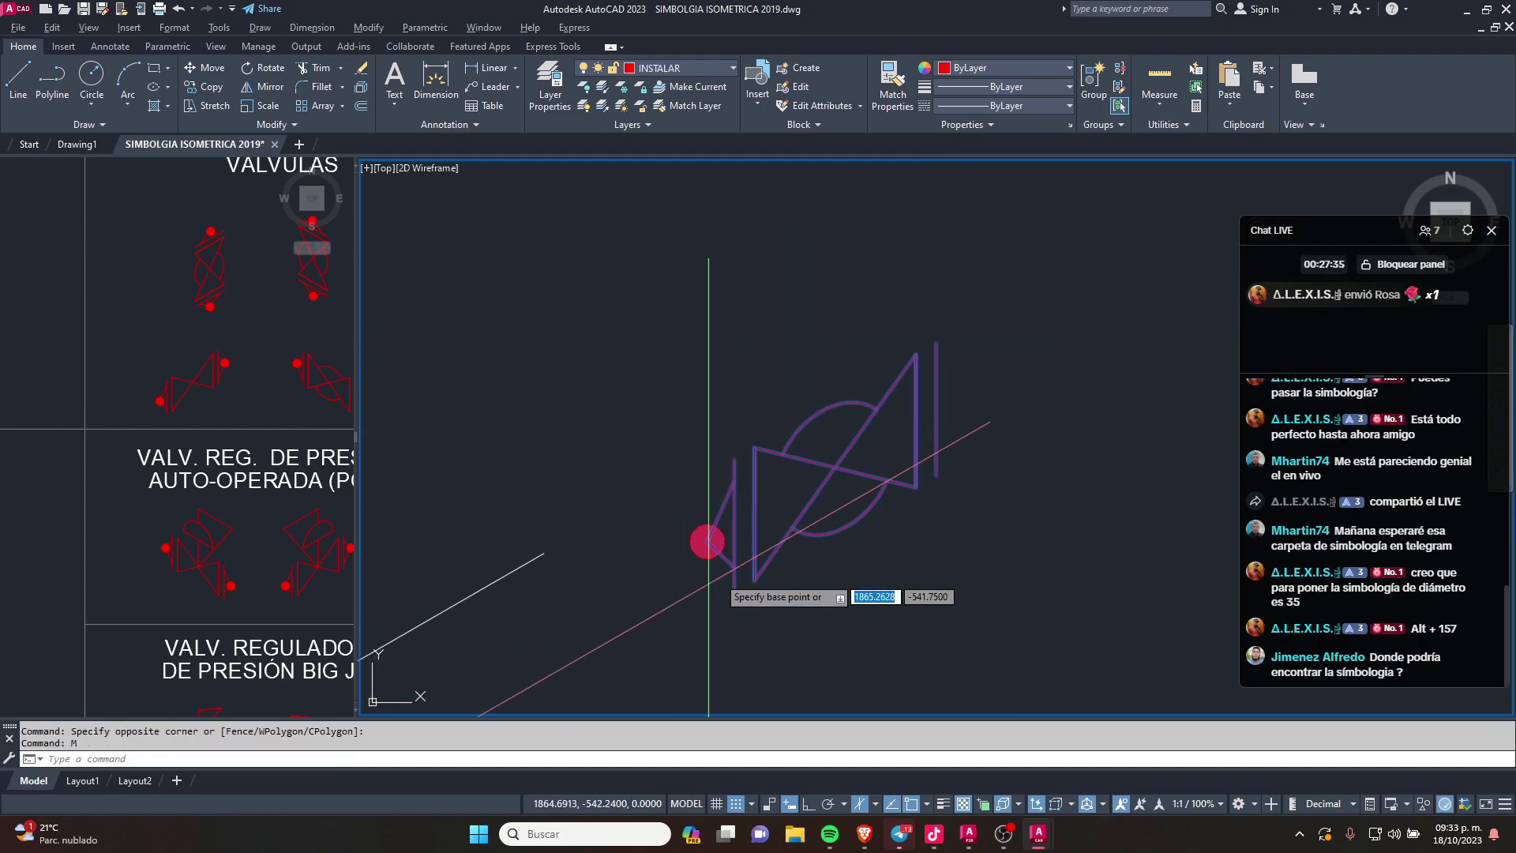
{"action": "left_click", "coordinate": [707, 541]}
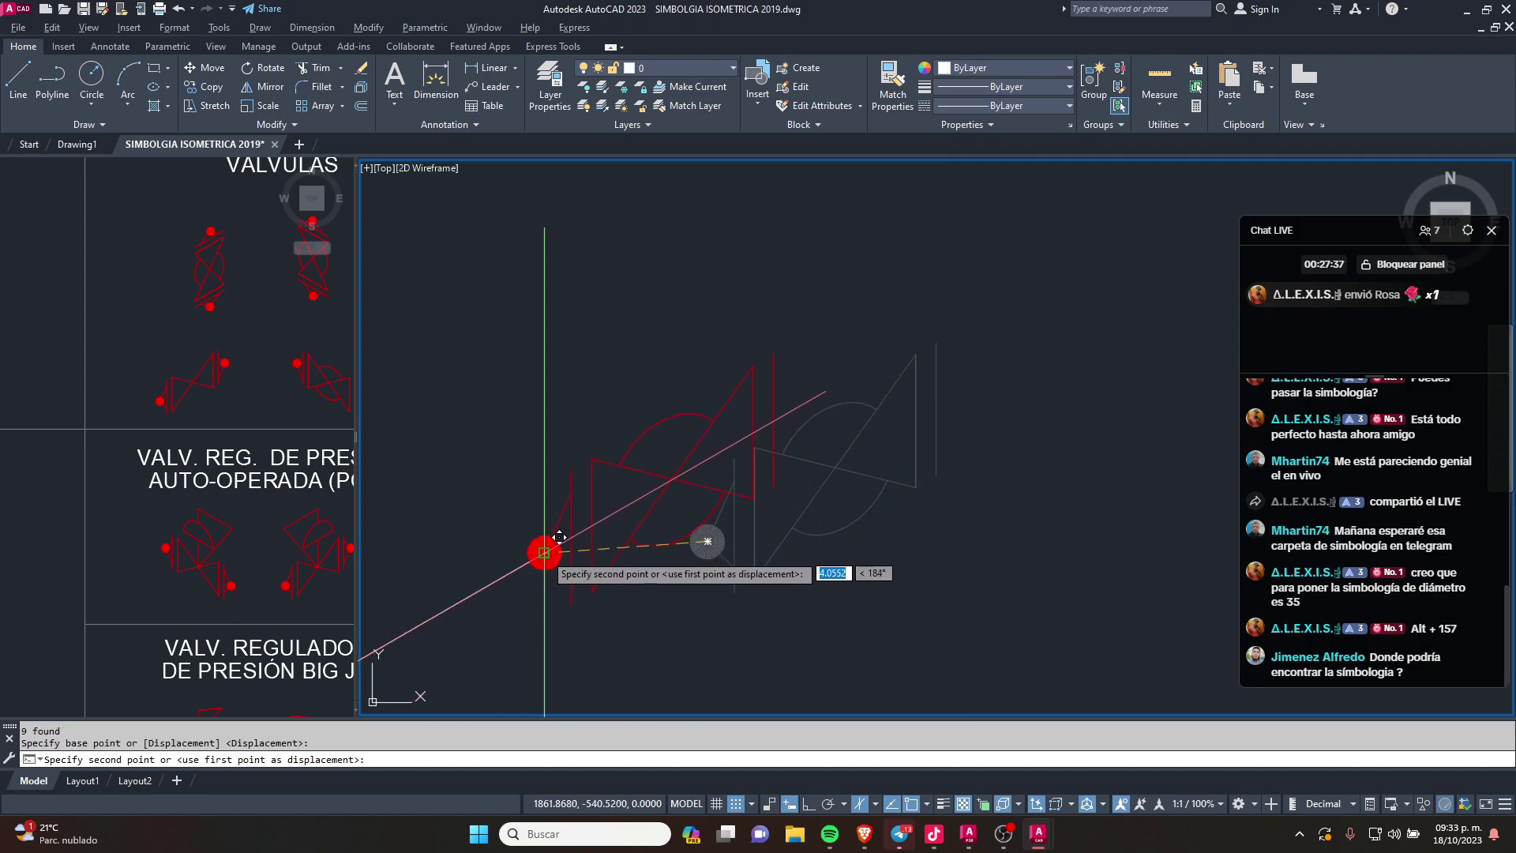
{"action": "left_click", "coordinate": [545, 553]}
{"action": "key", "text": "Escape"}
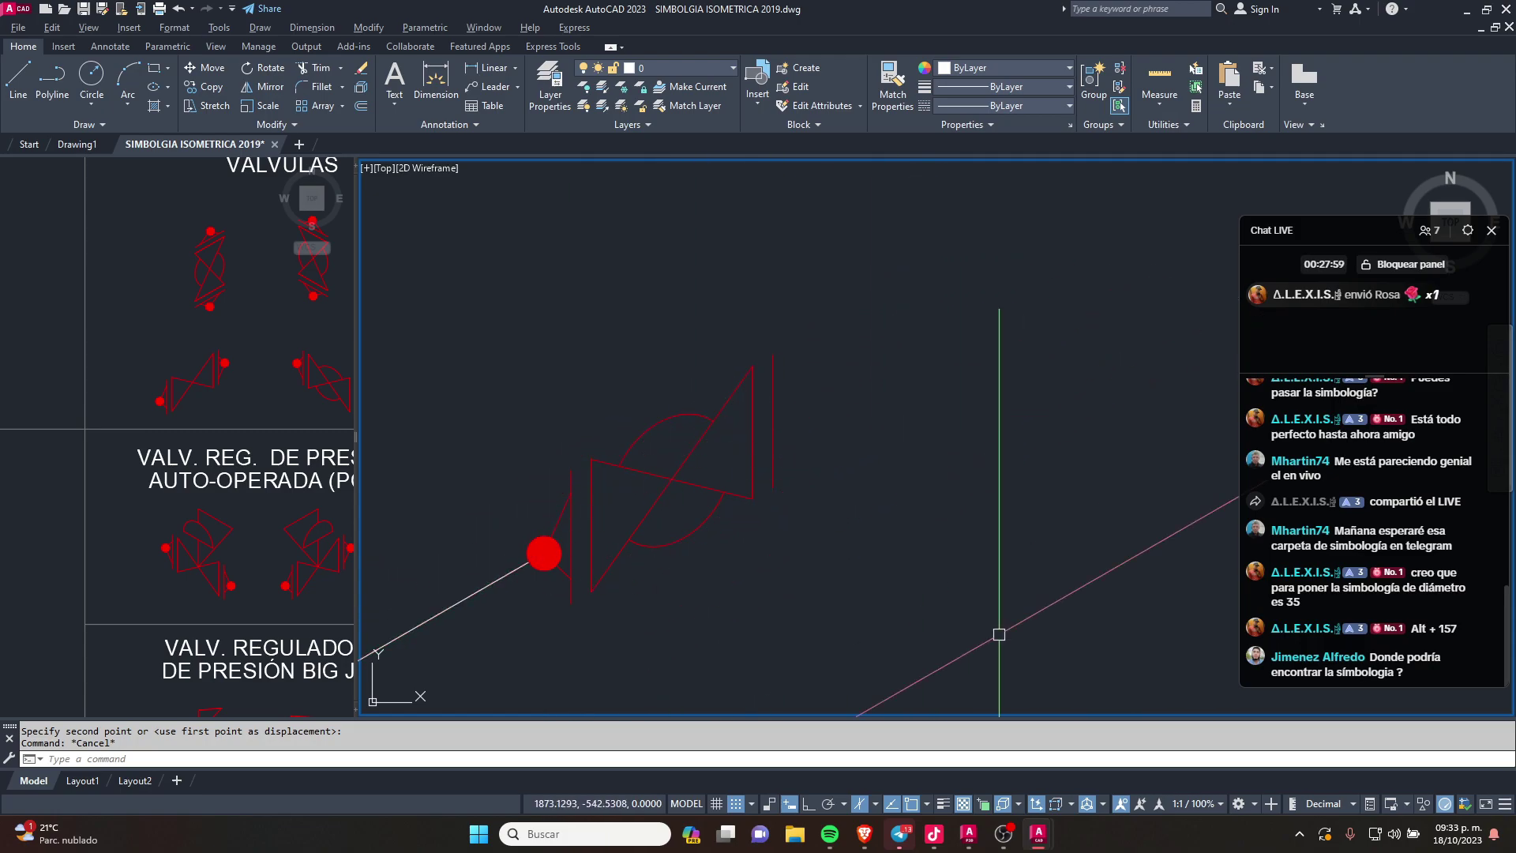
Step: Stretch the valve end of the pipe to a new position, with ortho on
{"action": "scroll", "coordinate": [837, 426], "scroll_direction": "down", "scroll_amount": 3}
{"action": "scroll", "coordinate": [849, 371], "scroll_direction": "down", "scroll_amount": 3}
{"action": "scroll", "coordinate": [794, 362], "scroll_direction": "down", "scroll_amount": 3}
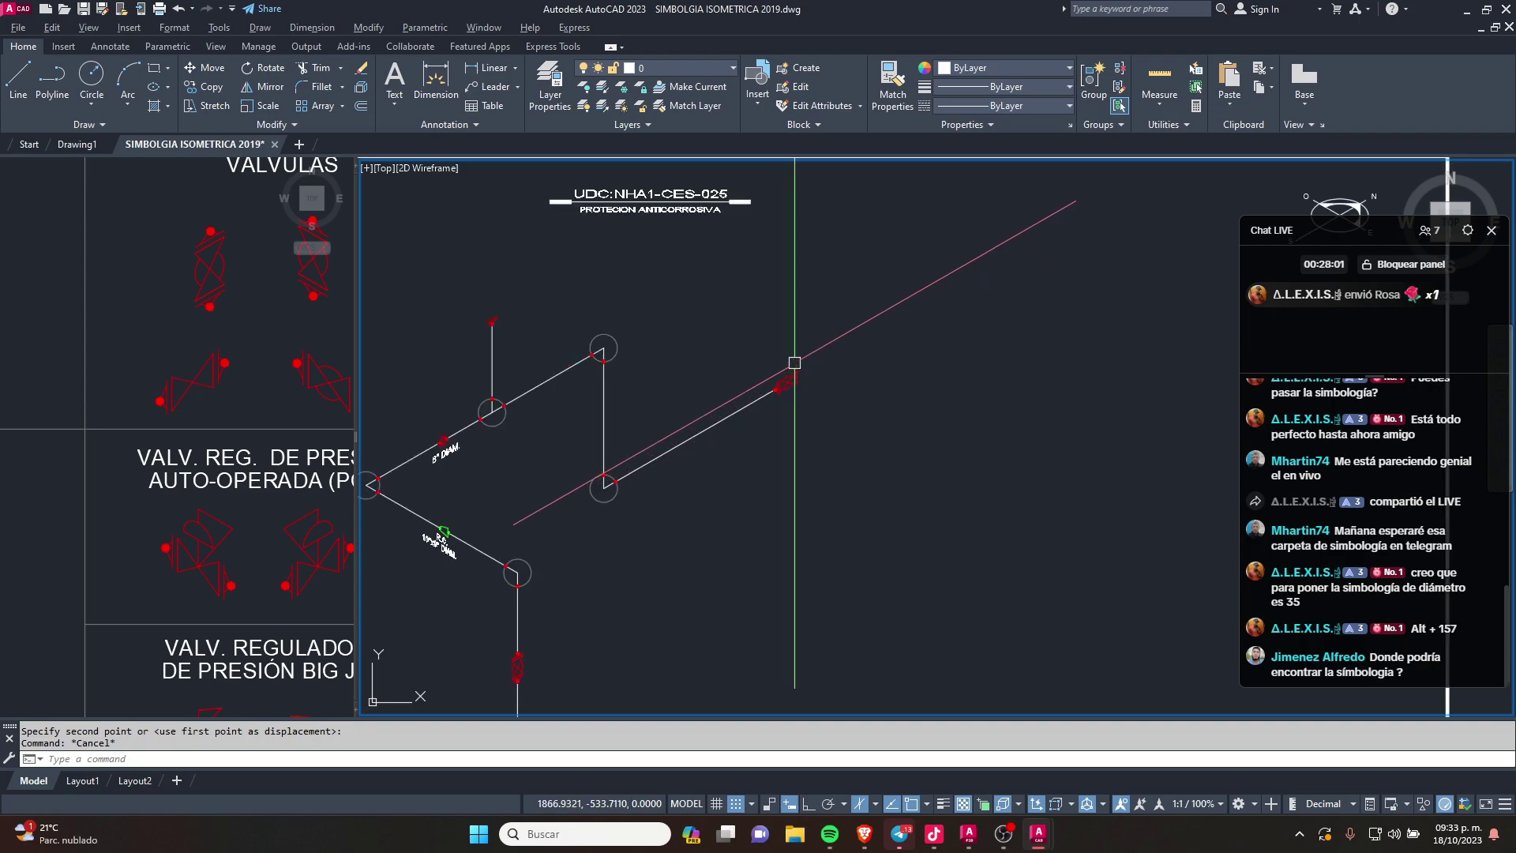
{"action": "scroll", "coordinate": [794, 362], "scroll_direction": "up", "scroll_amount": 3}
{"action": "key", "text": "Return"}
{"action": "left_click", "coordinate": [854, 409]}
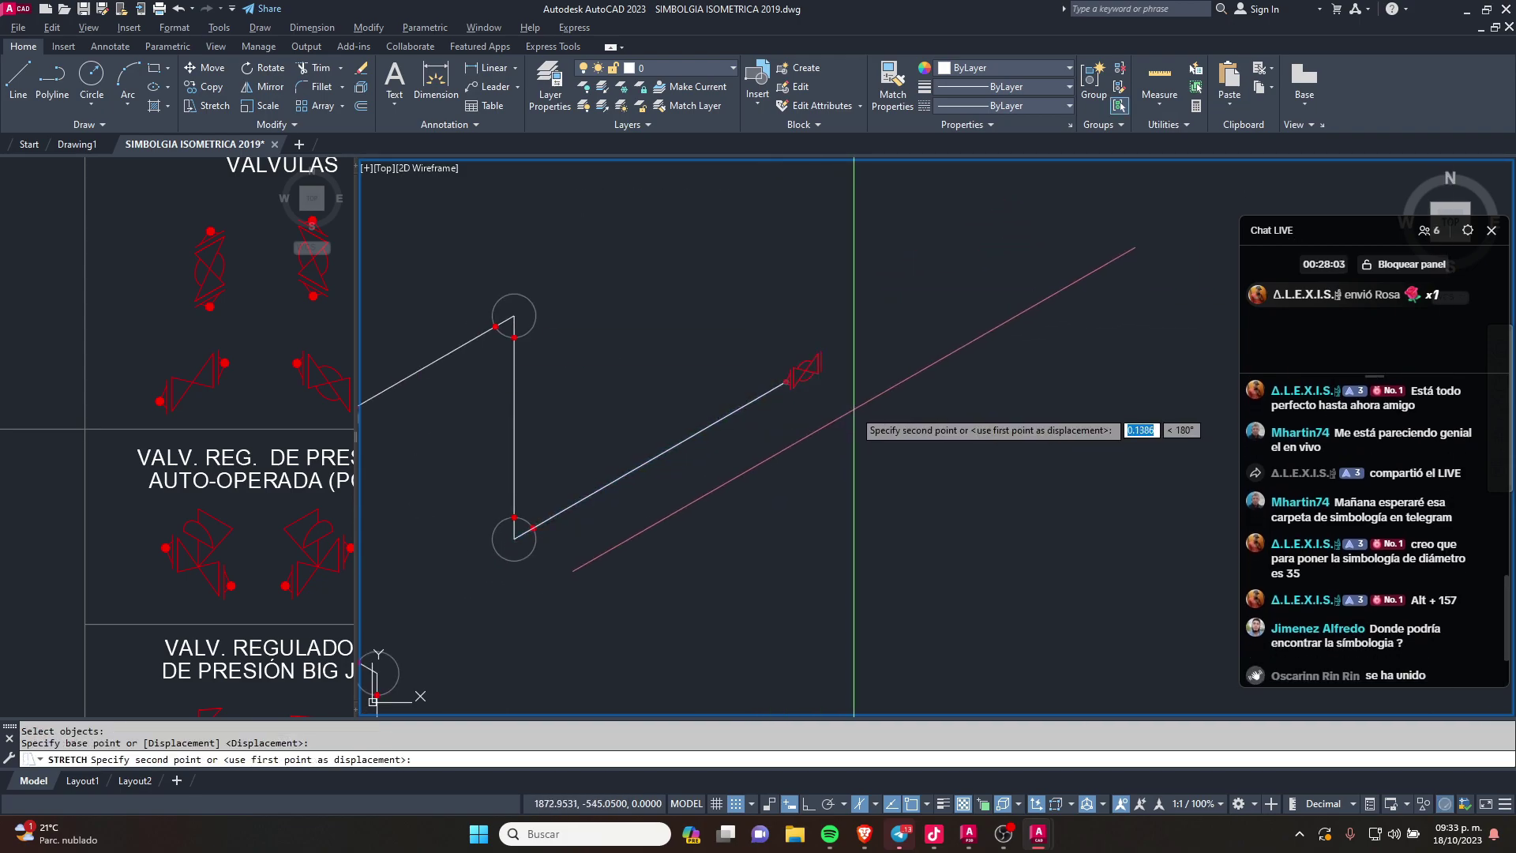
{"action": "key", "text": "F8"}
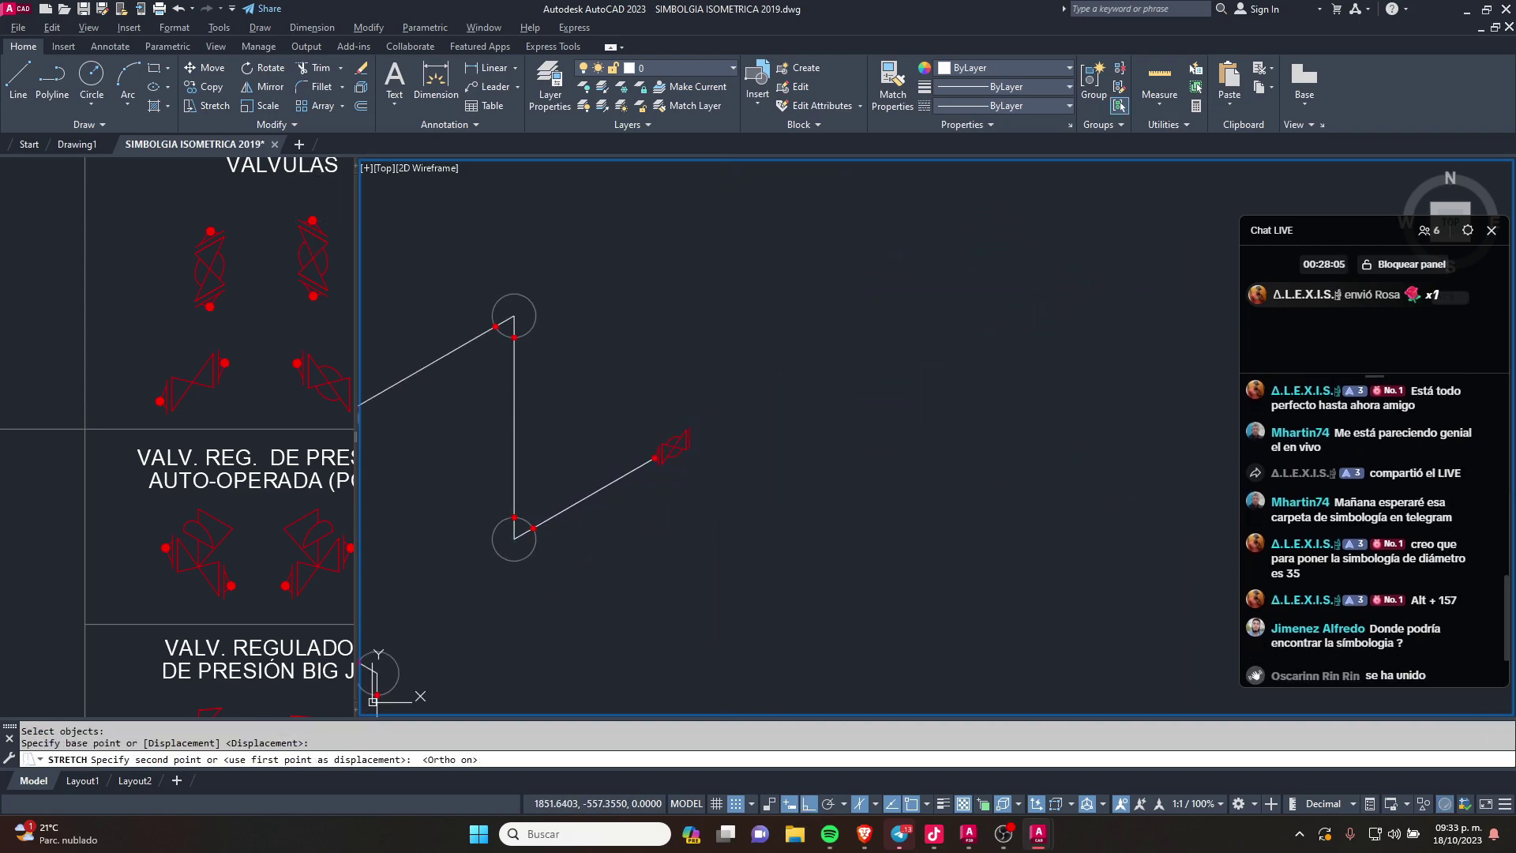
{"action": "left_click", "coordinate": [789, 371]}
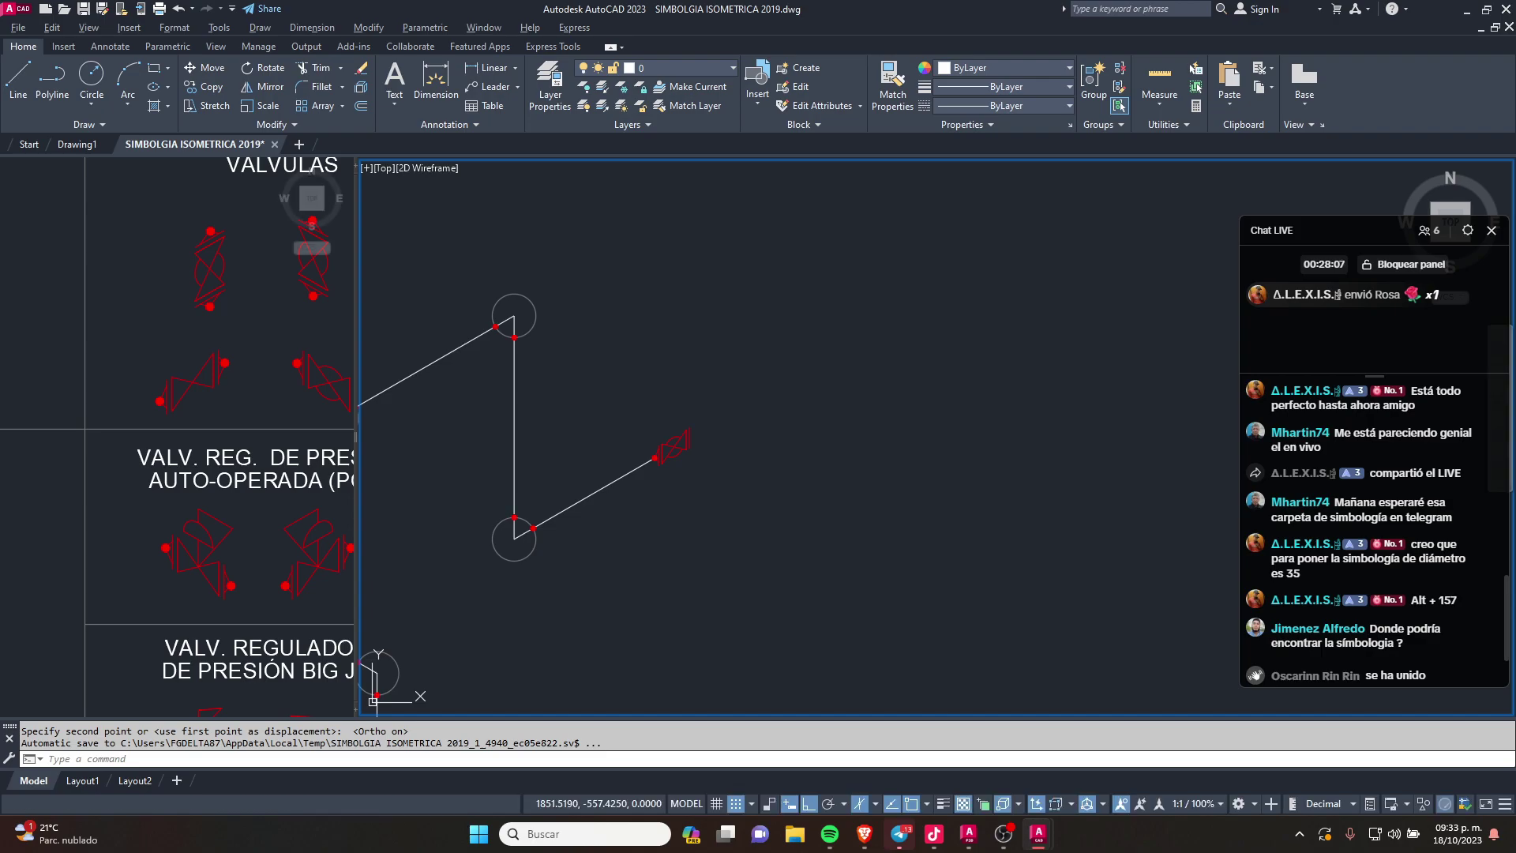
{"action": "key", "text": "Escape"}
Step: Copy the 8" DIAM. label beside the 8-inch branch line
{"action": "scroll", "coordinate": [822, 374], "scroll_direction": "down", "scroll_amount": 2}
{"action": "scroll", "coordinate": [1020, 492], "scroll_direction": "down", "scroll_amount": 3}
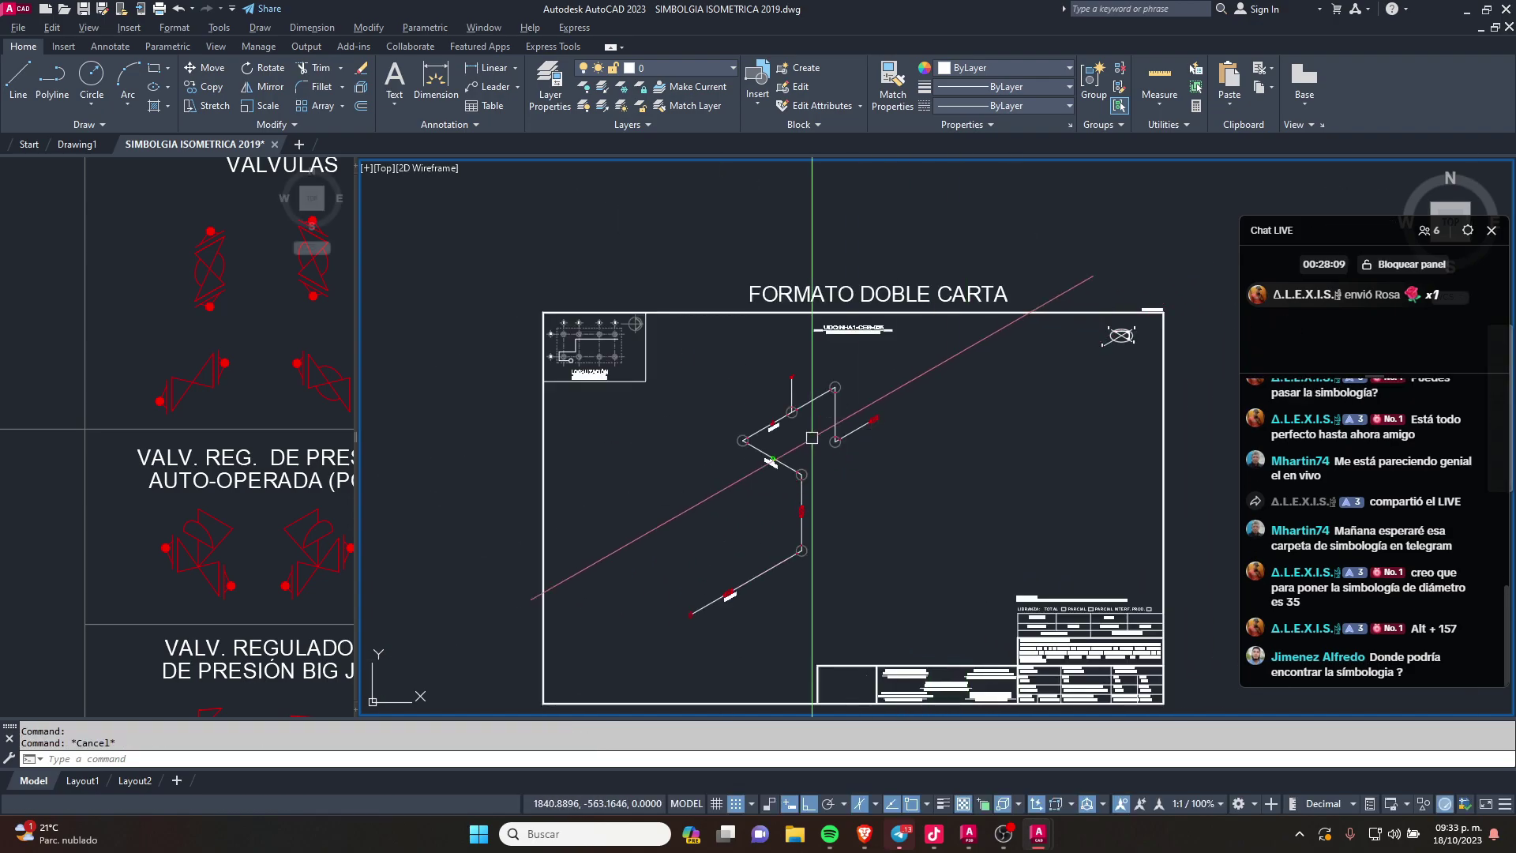
{"action": "scroll", "coordinate": [822, 371], "scroll_direction": "up", "scroll_amount": 3}
{"action": "left_click", "coordinate": [811, 353]}
{"action": "middle_click_drag", "start_coordinate": [833, 366], "coordinate": [628, 417]}
{"action": "type", "text": "co"}
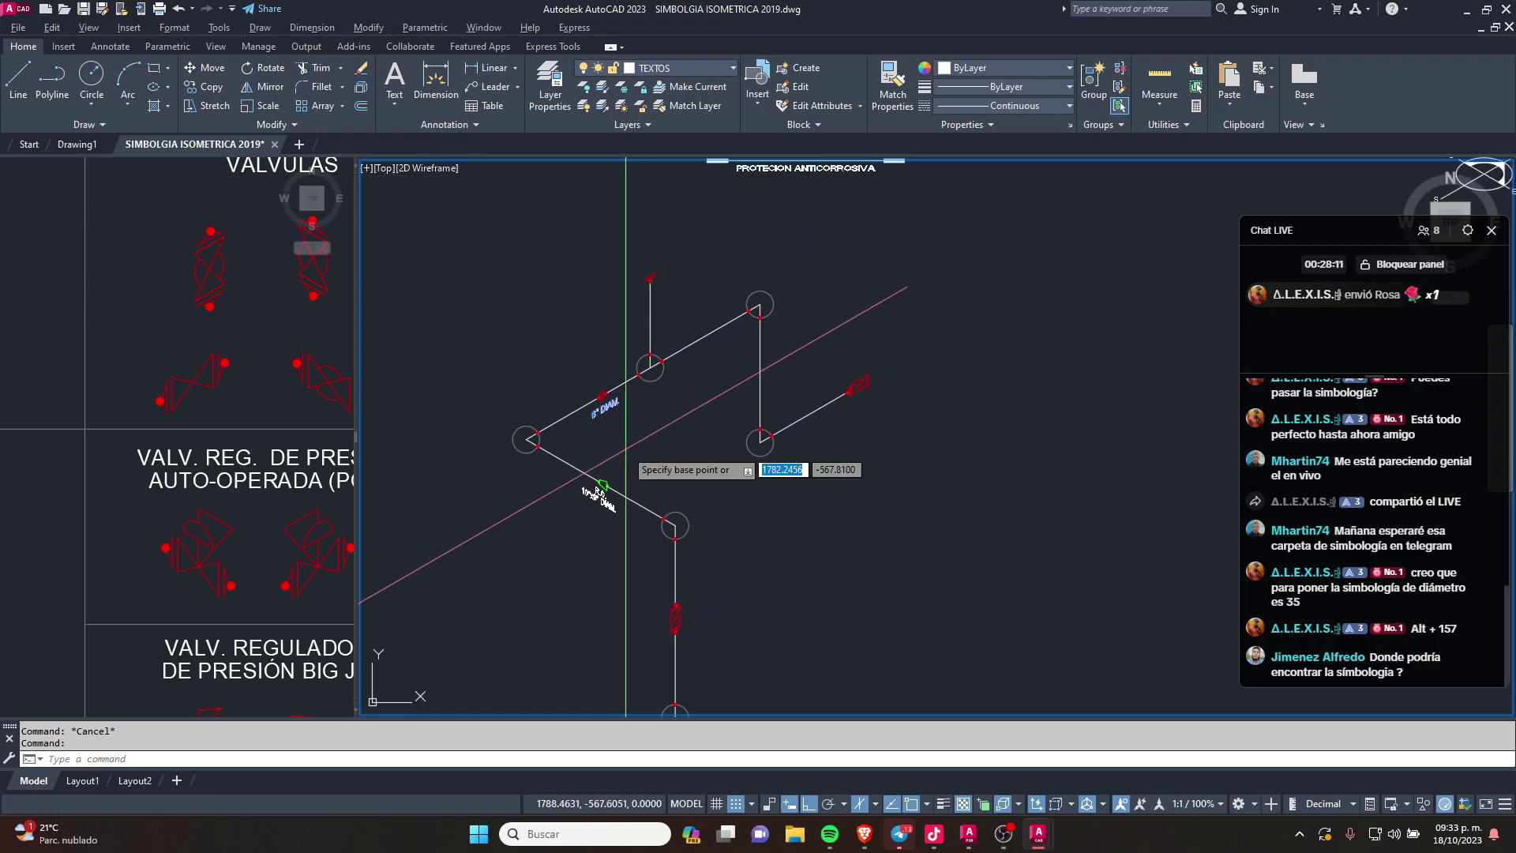
{"action": "key", "text": "Return"}
{"action": "left_click", "coordinate": [626, 448]}
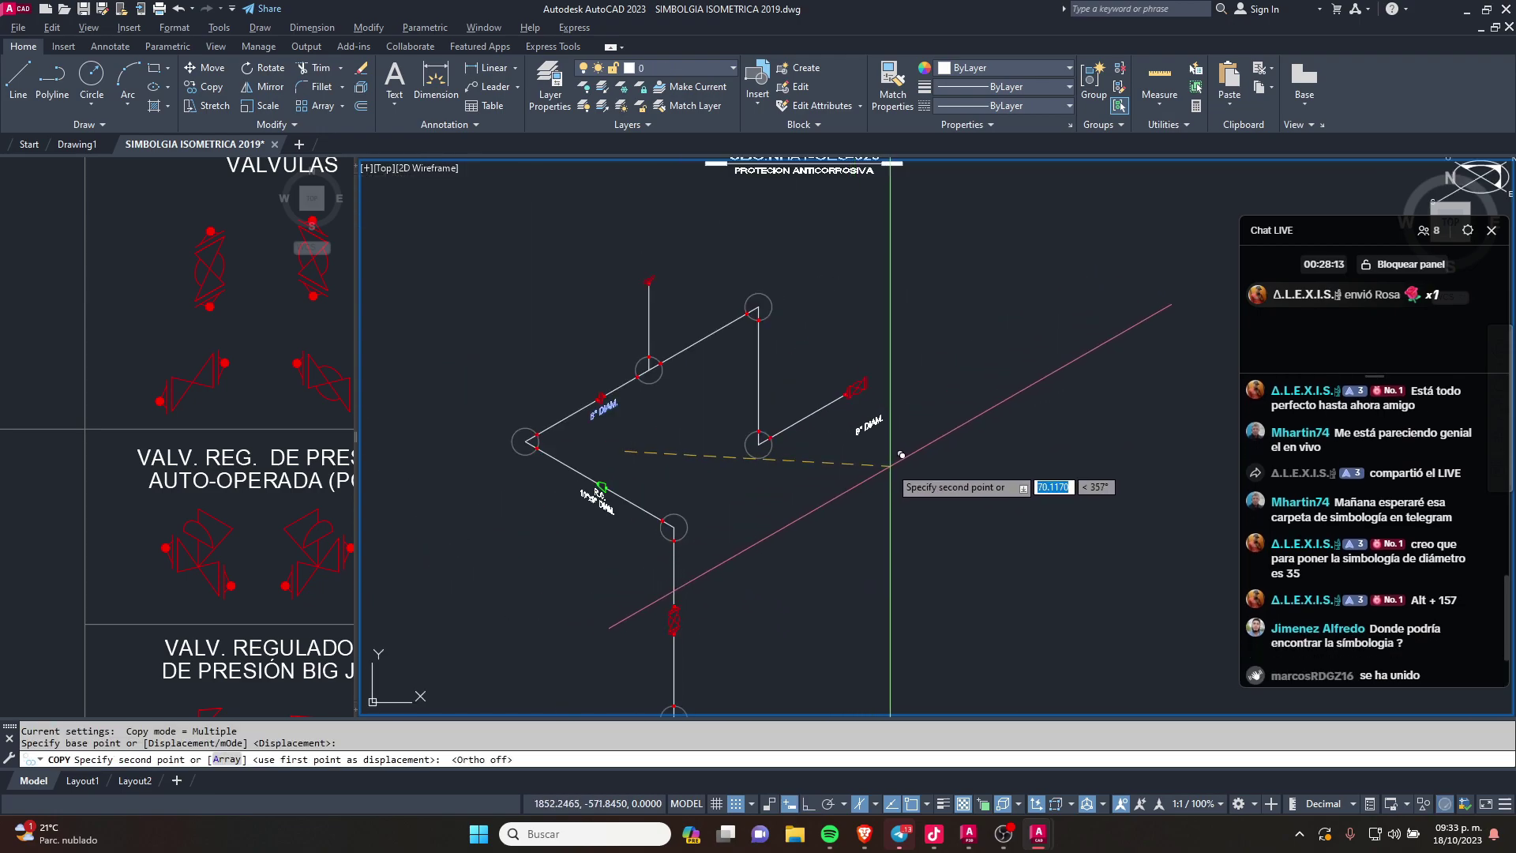
{"action": "scroll", "coordinate": [880, 431], "scroll_direction": "up", "scroll_amount": 4}
{"action": "left_click", "coordinate": [897, 432]}
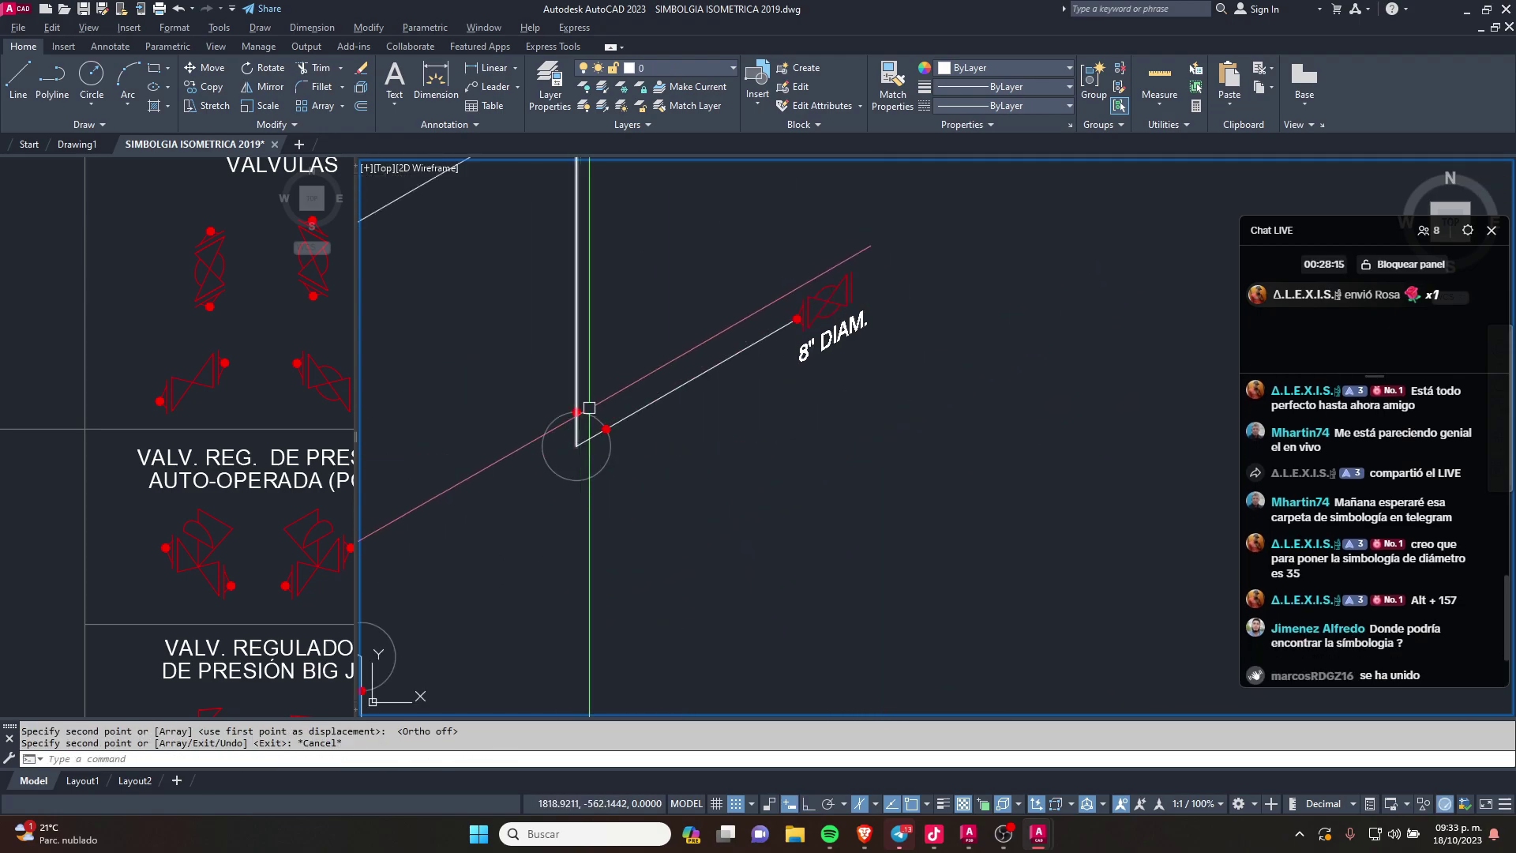
{"action": "scroll", "coordinate": [896, 395], "scroll_direction": "down", "scroll_amount": 3}
{"action": "key", "text": "Escape"}
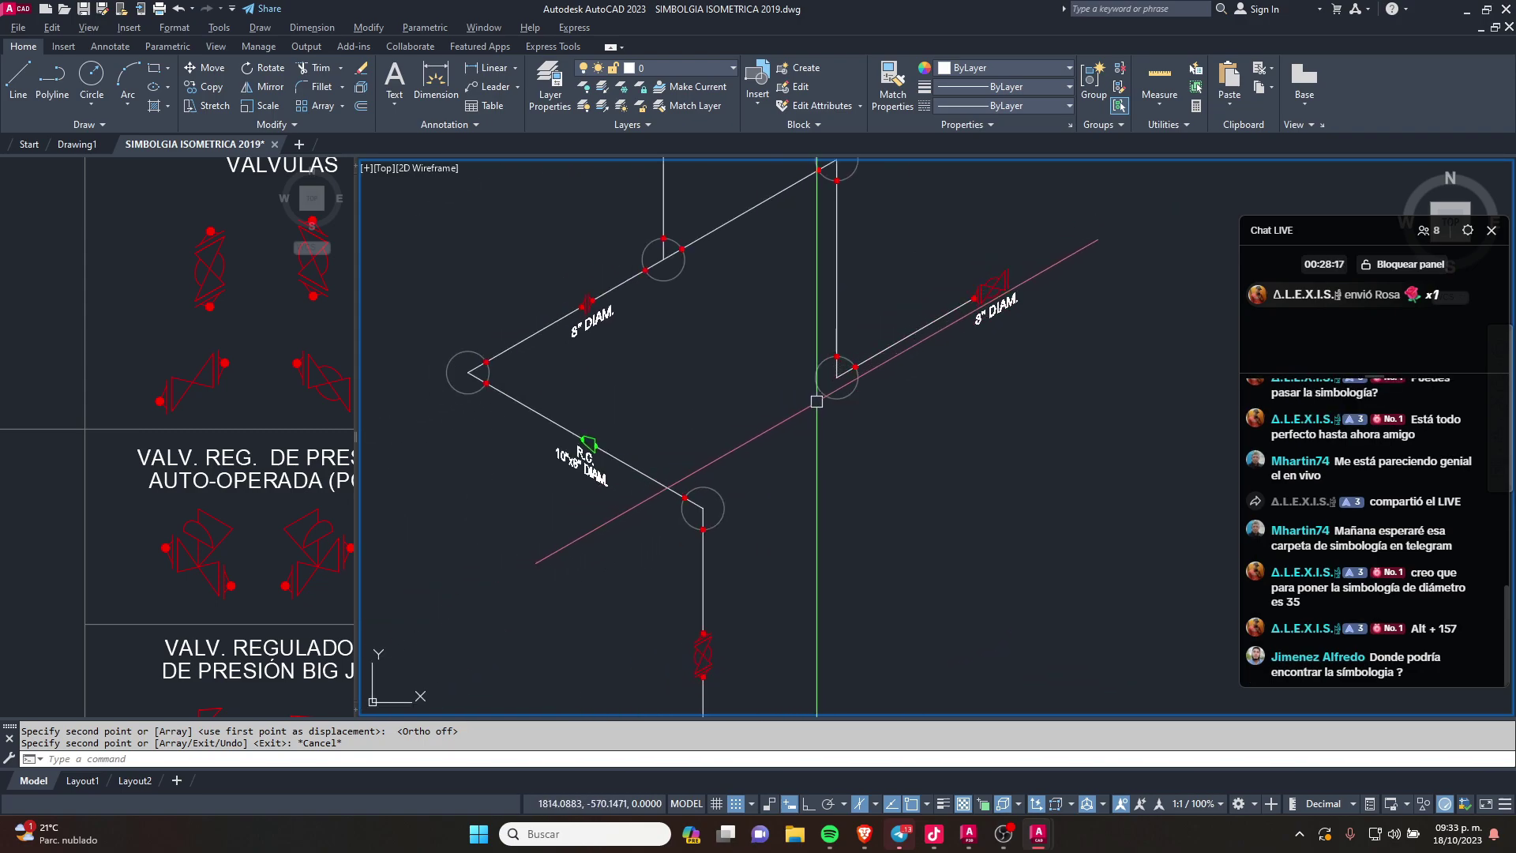
Step: Select the elbow circles at the pipe bends and delete them
{"action": "left_click", "coordinate": [857, 371]}
{"action": "left_click", "coordinate": [715, 499]}
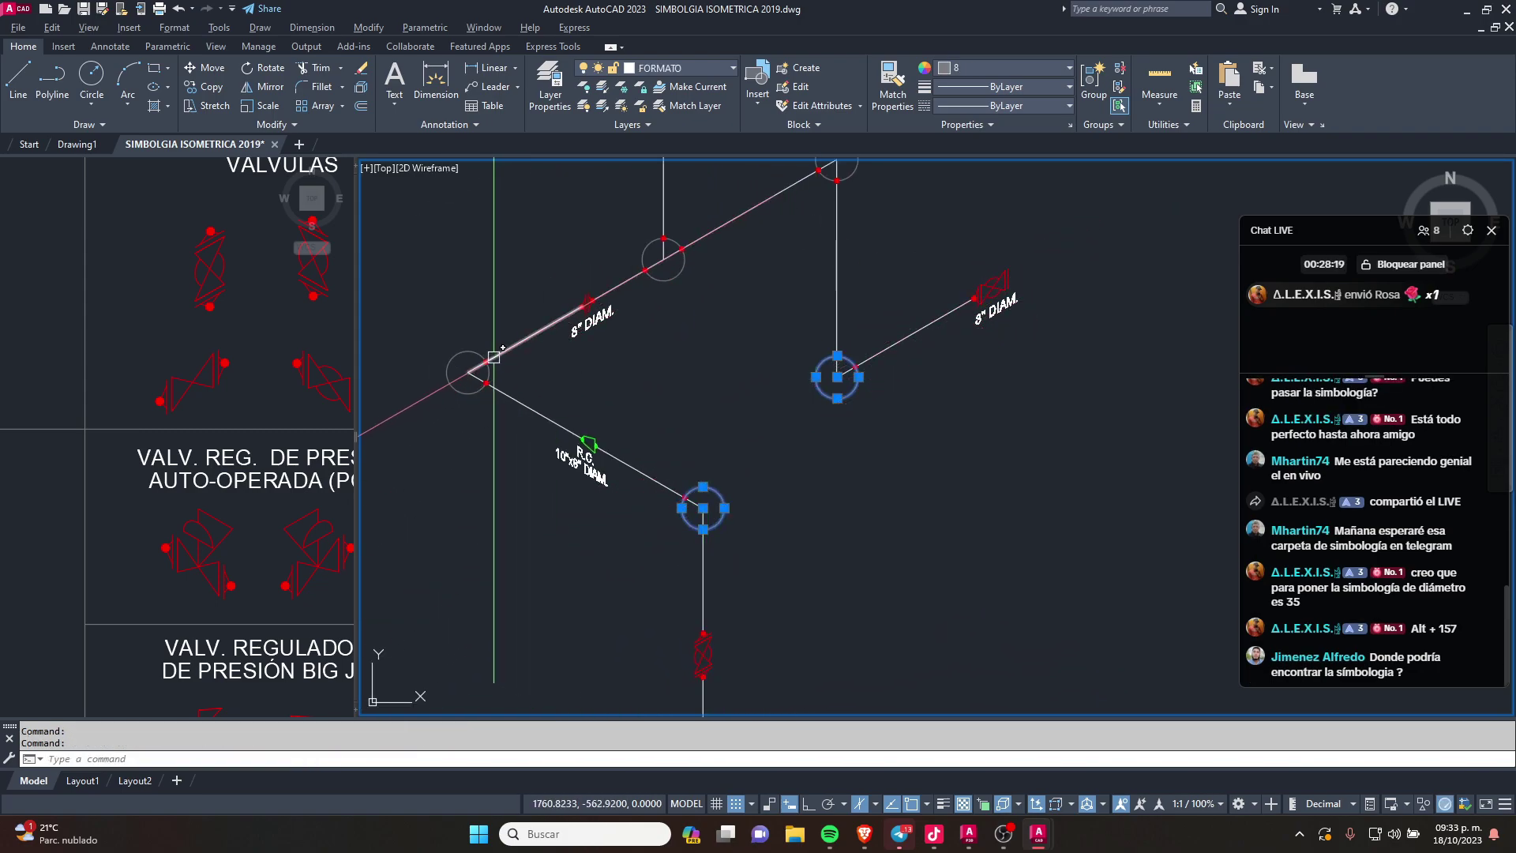
{"action": "left_click", "coordinate": [449, 378]}
{"action": "left_click", "coordinate": [646, 246]}
{"action": "middle_click_drag", "start_coordinate": [806, 220], "coordinate": [801, 331]}
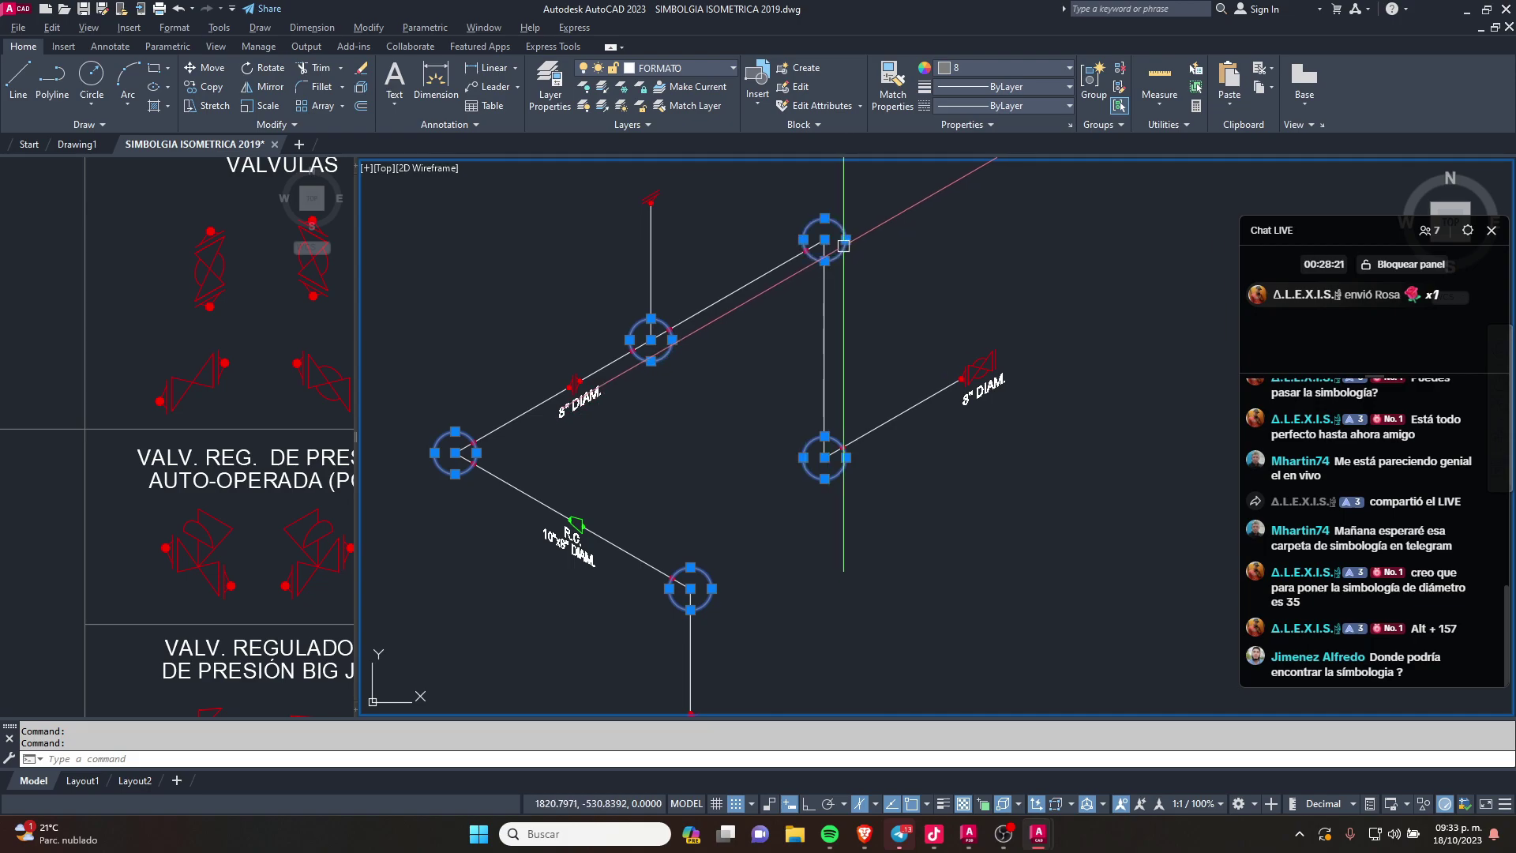
{"action": "key", "text": "Escape"}
{"action": "scroll", "coordinate": [812, 360], "scroll_direction": "up", "scroll_amount": 3}
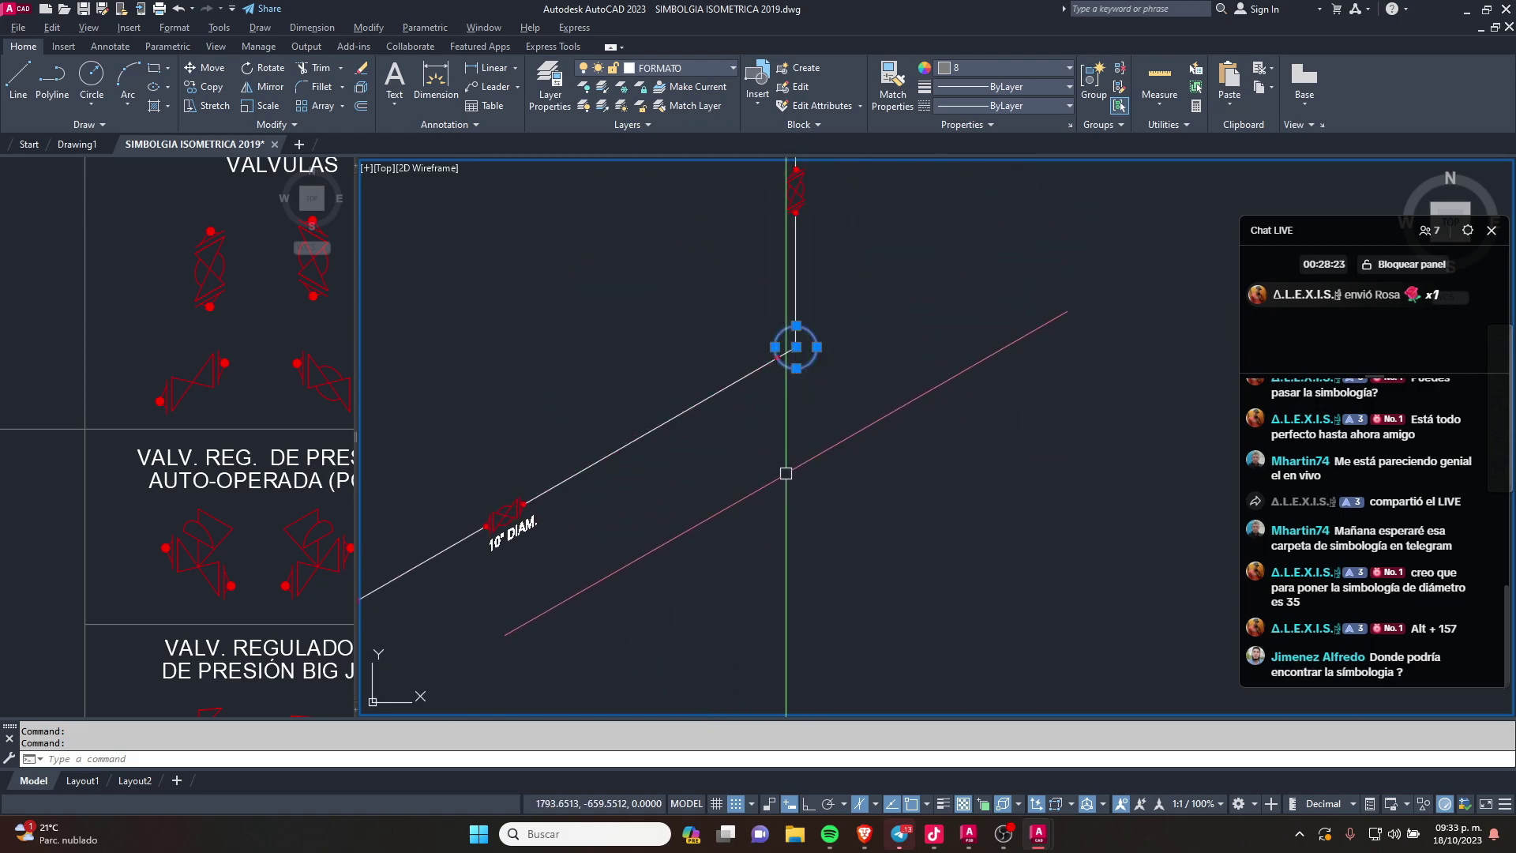
{"action": "key", "text": "Delete"}
Step: Zoom over the cleaned piping and begin a selection window around it
{"action": "scroll", "coordinate": [862, 392], "scroll_direction": "down", "scroll_amount": 5}
{"action": "scroll", "coordinate": [863, 392], "scroll_direction": "up", "scroll_amount": 2}
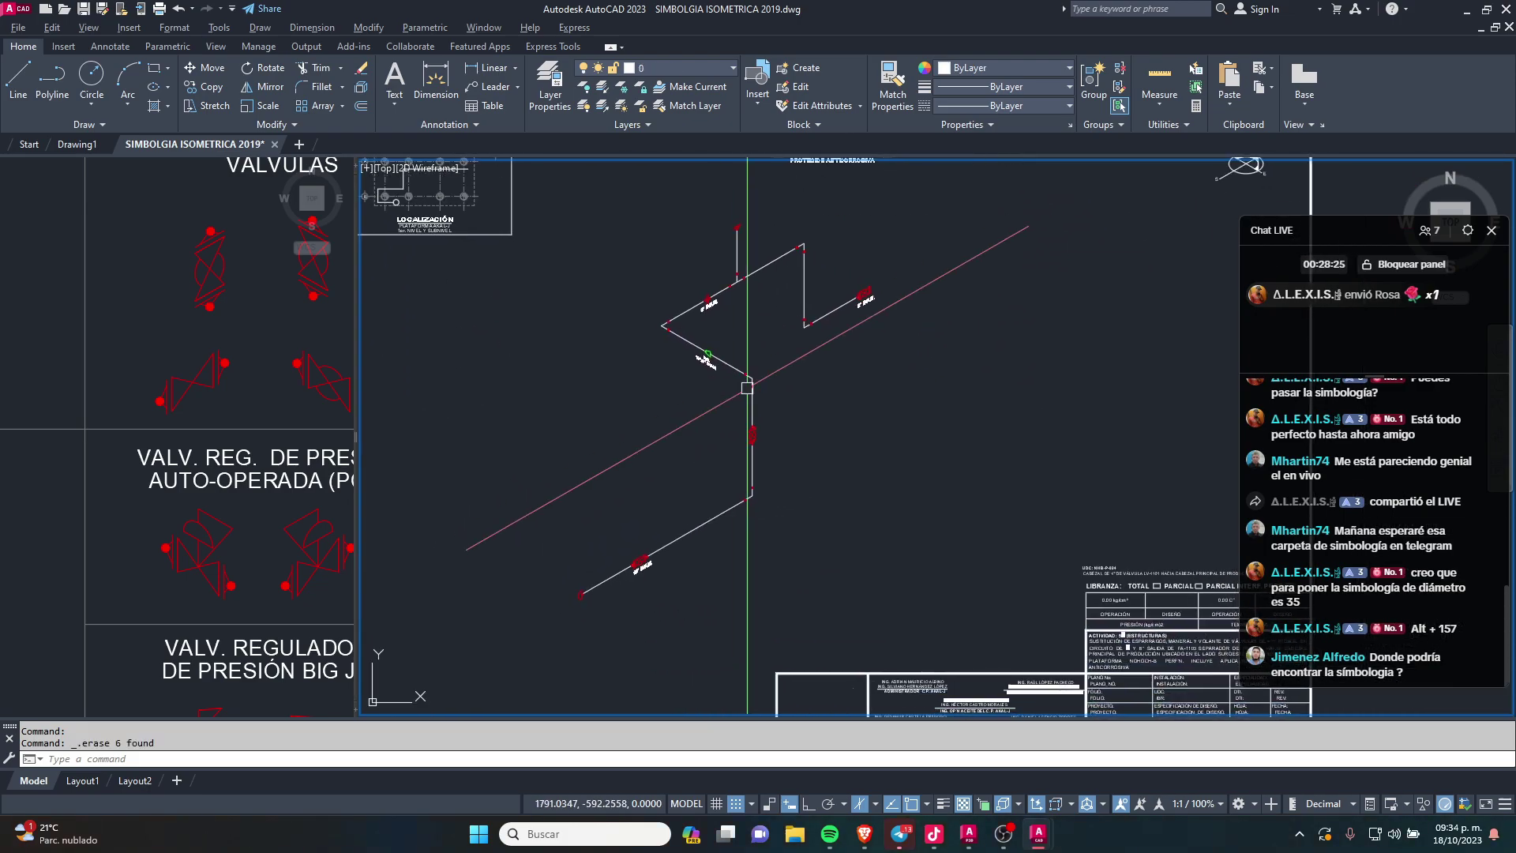
{"action": "scroll", "coordinate": [790, 355], "scroll_direction": "up", "scroll_amount": 2}
{"action": "key", "text": "Escape"}
{"action": "key", "text": "Escape"}
{"action": "scroll", "coordinate": [750, 331], "scroll_direction": "down", "scroll_amount": 4}
{"action": "scroll", "coordinate": [687, 299], "scroll_direction": "up", "scroll_amount": 3}
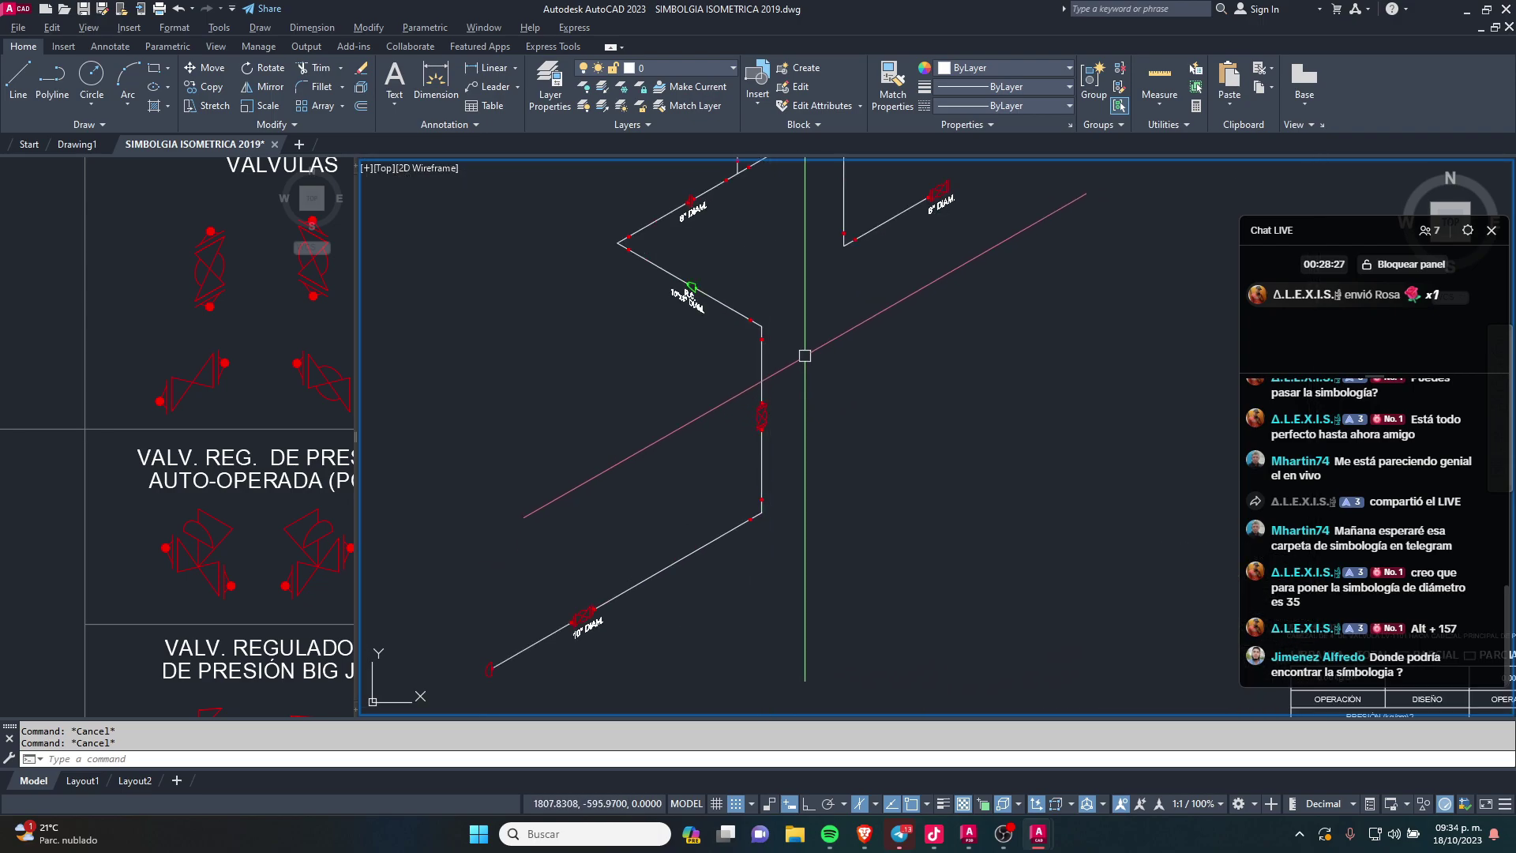
{"action": "scroll", "coordinate": [849, 328], "scroll_direction": "down", "scroll_amount": 2}
{"action": "left_click", "coordinate": [945, 171]}
Step: Window-select all the piping and move it down and to the right
{"action": "left_click", "coordinate": [687, 484]}
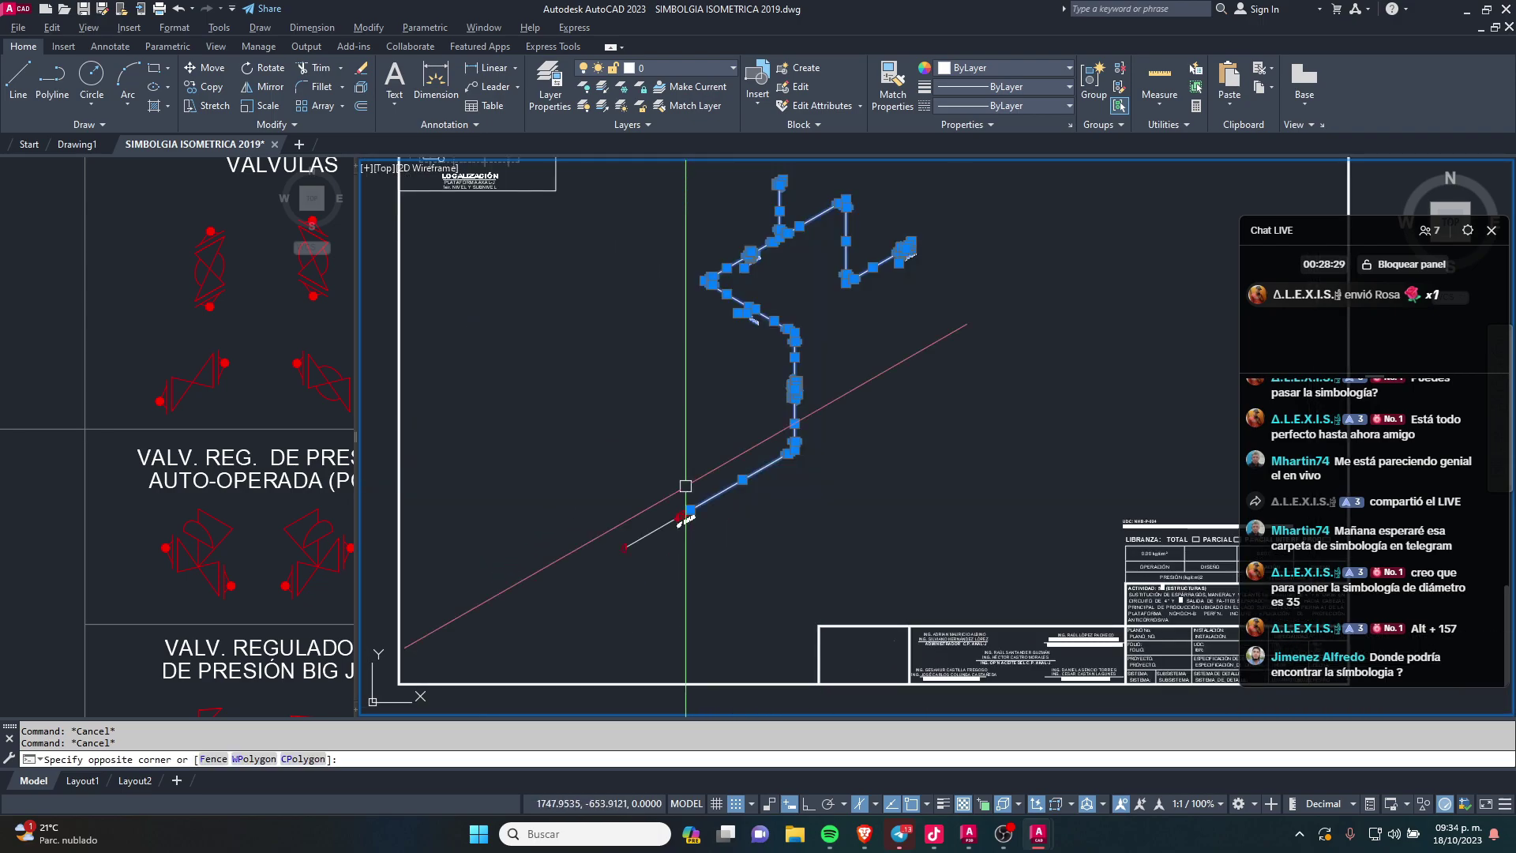
{"action": "left_click", "coordinate": [745, 576]}
{"action": "left_click", "coordinate": [592, 431]}
{"action": "key", "text": "m"}
{"action": "key", "text": "Return"}
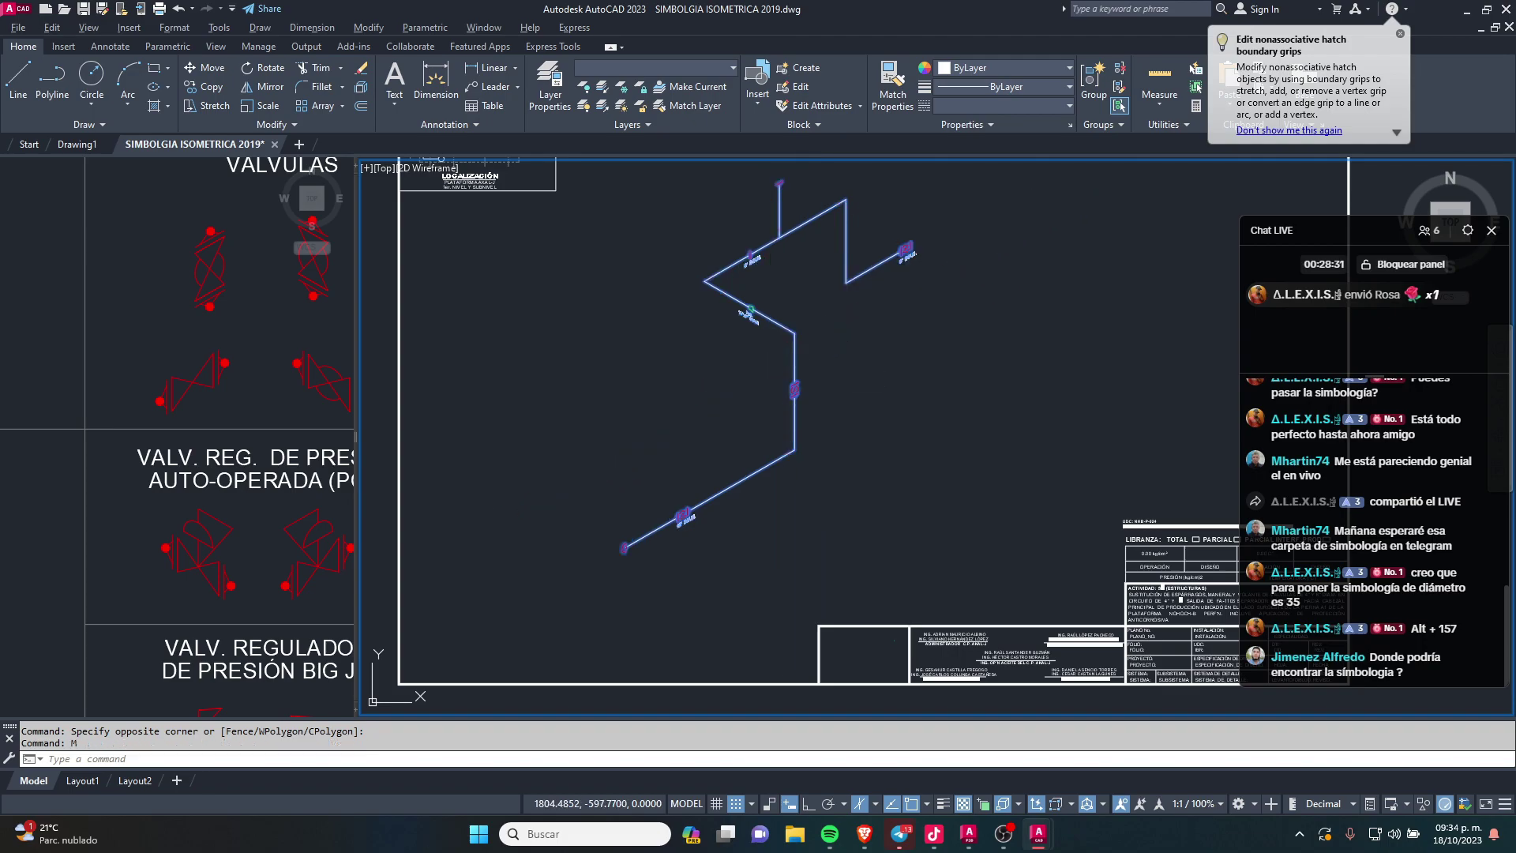
{"action": "left_click", "coordinate": [730, 331]}
{"action": "left_click", "coordinate": [756, 374]}
{"action": "key", "text": "Escape"}
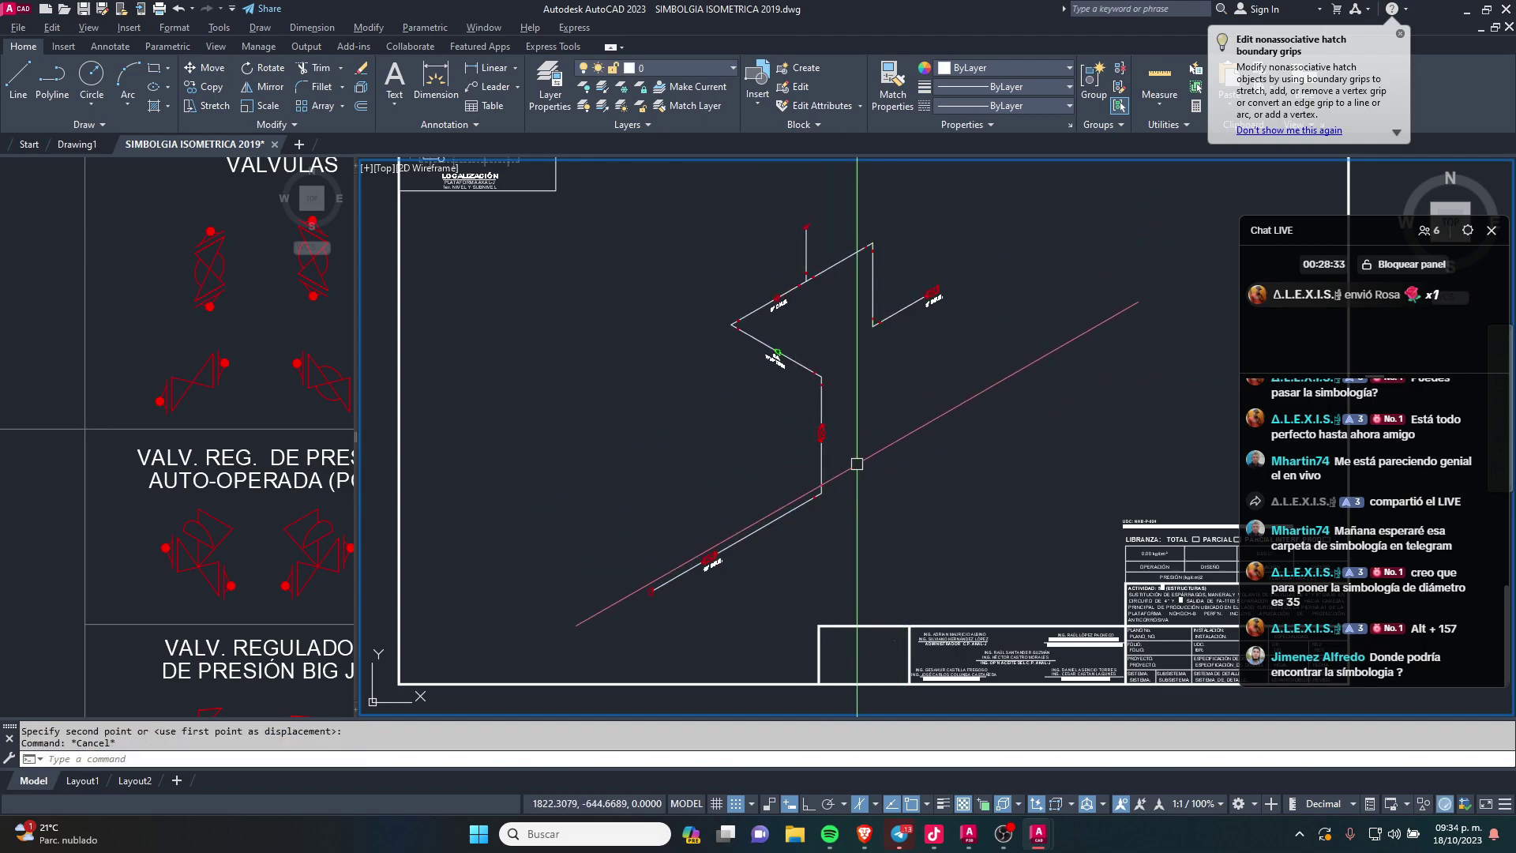
Step: Pan to check the moved piping, then switch to AutoCAD Plant 3D 2024
{"action": "middle_click_drag", "start_coordinate": [976, 328], "coordinate": [961, 335]}
{"action": "key", "text": "Escape"}
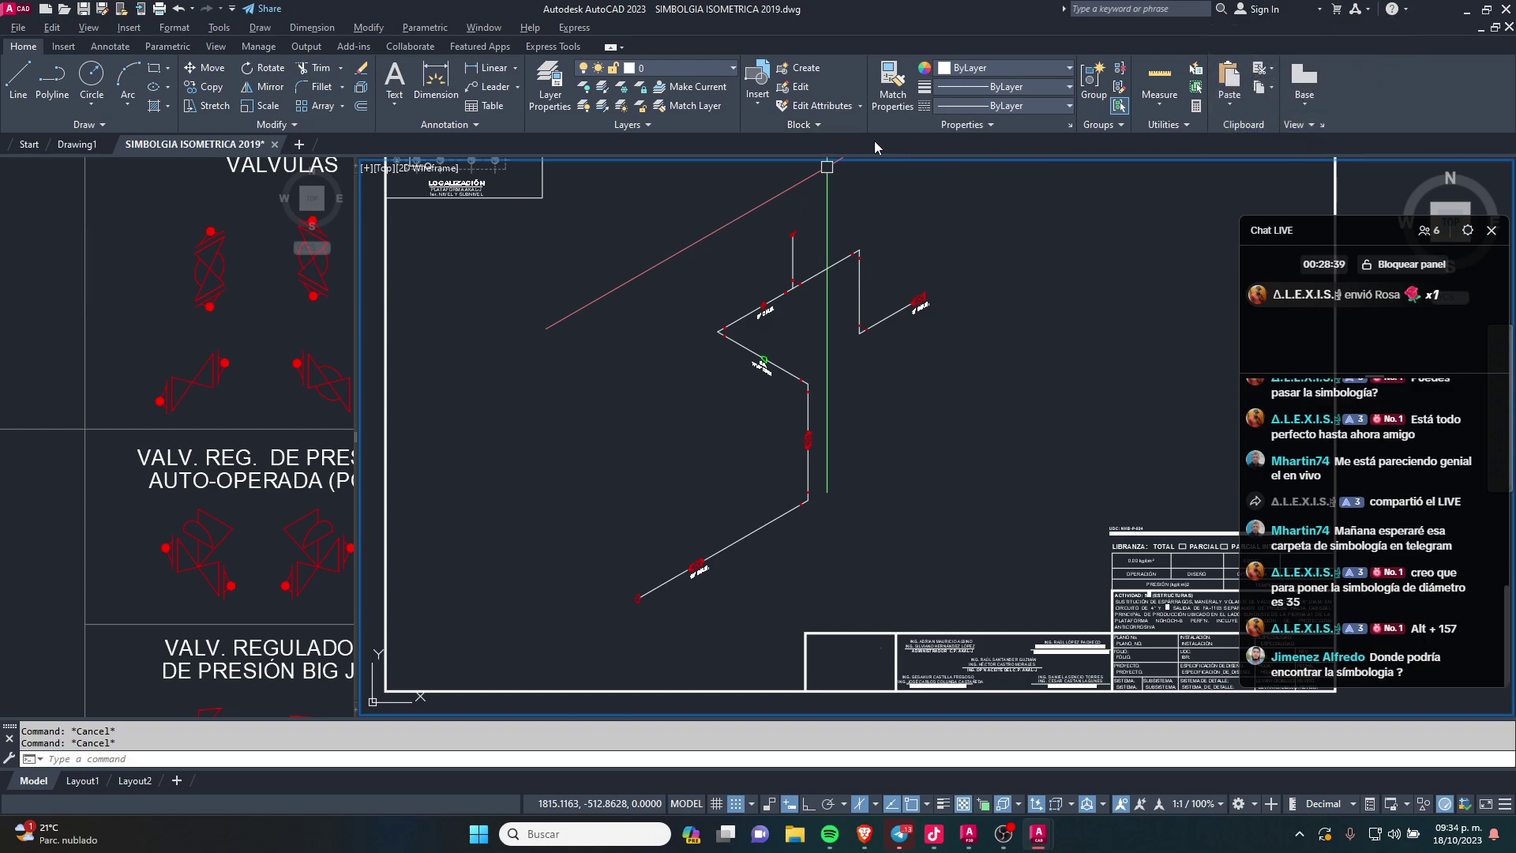
{"action": "left_click", "coordinate": [969, 837]}
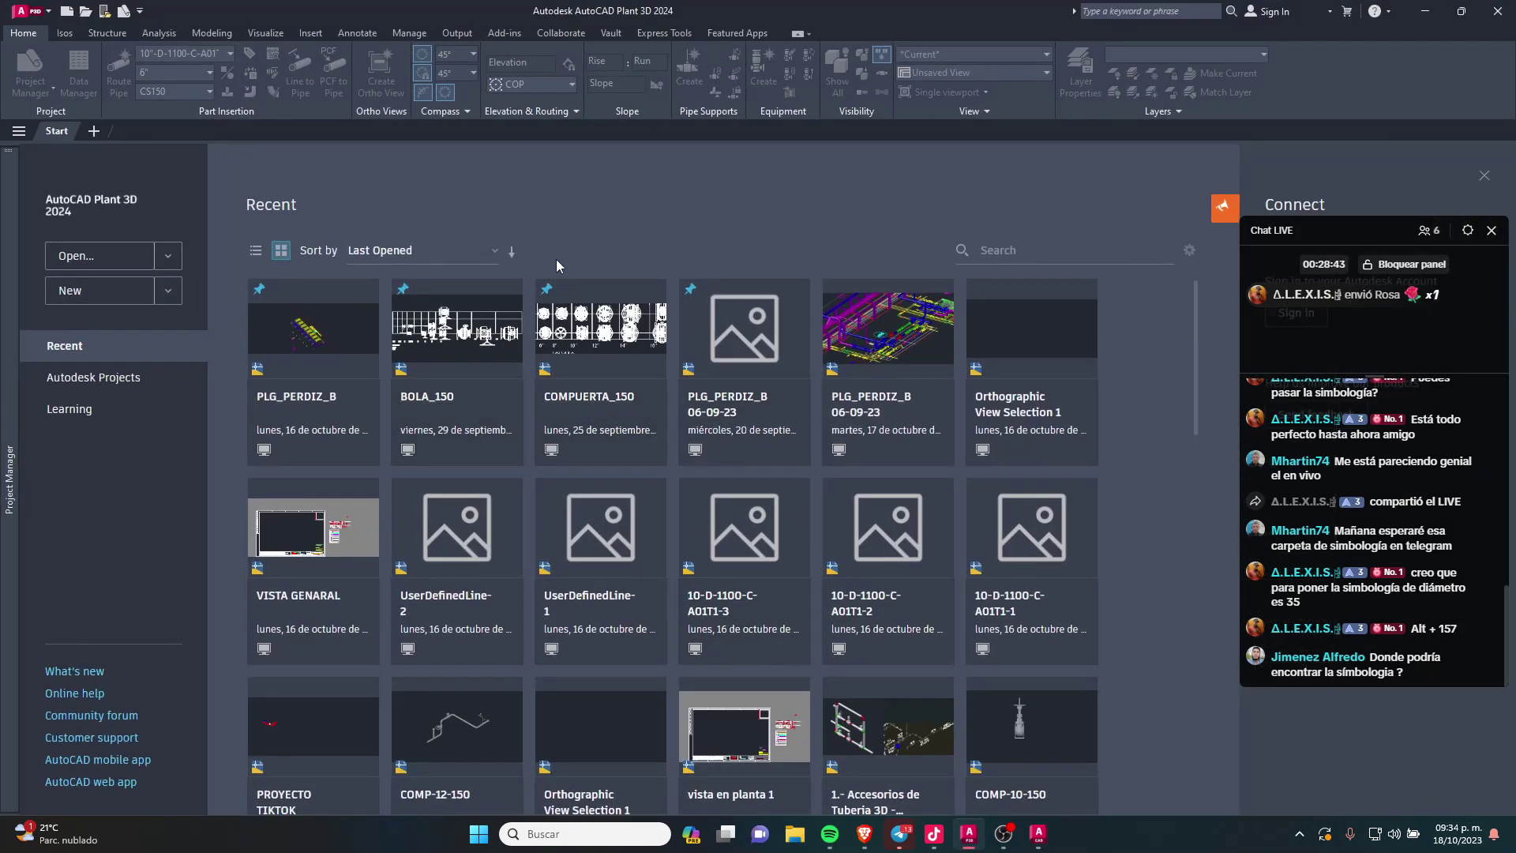
{"action": "mouse_move", "coordinate": [600, 367]}
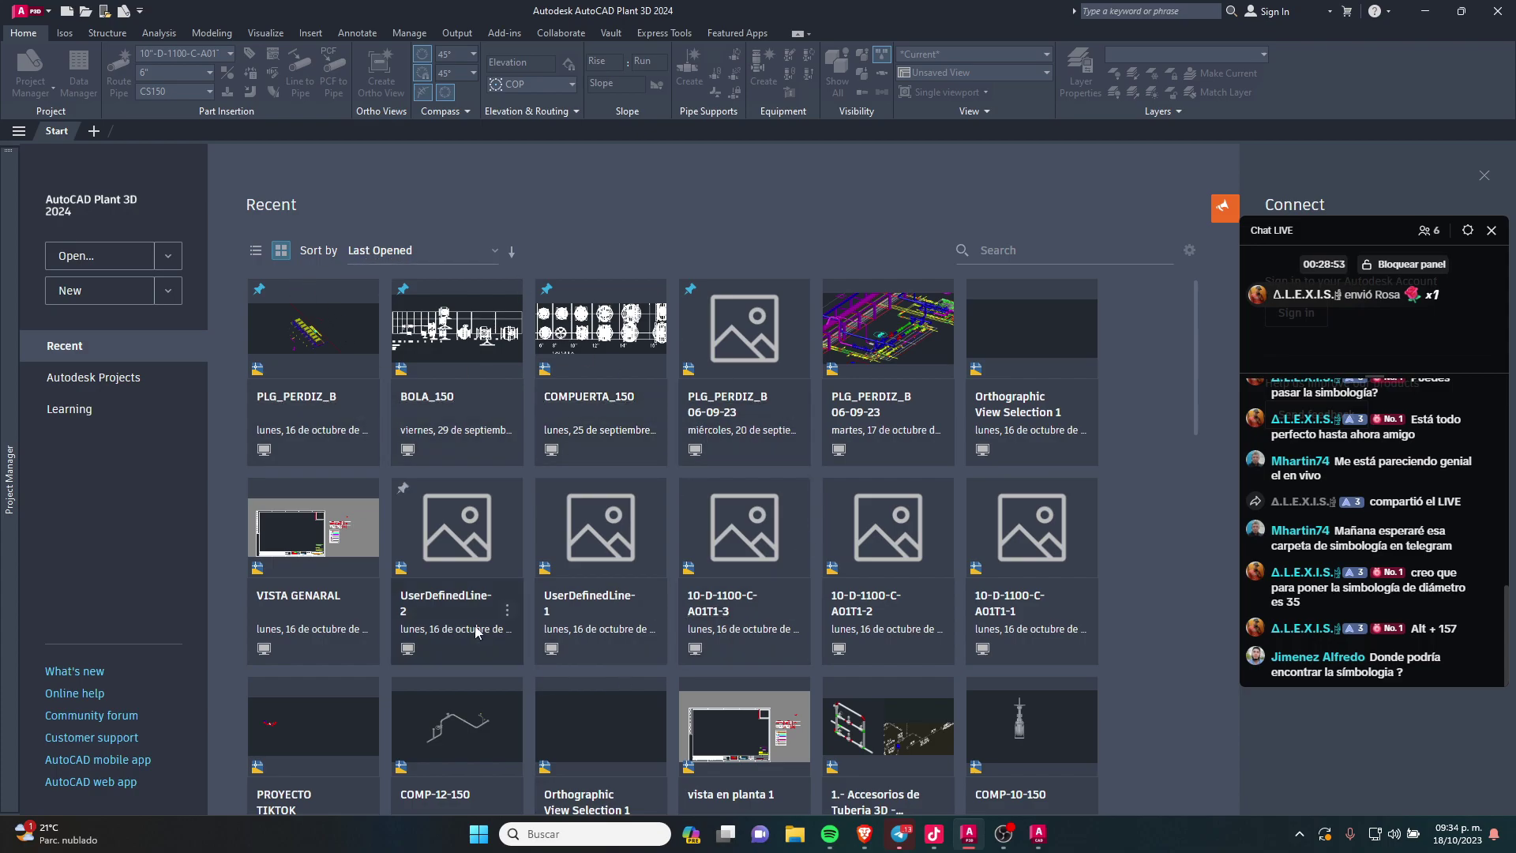
Step: Create a new blank Drawing1 from the Plant 3D Start page
{"action": "scroll", "coordinate": [655, 394], "scroll_direction": "down", "scroll_amount": 2}
{"action": "scroll", "coordinate": [664, 427], "scroll_direction": "down", "scroll_amount": 2}
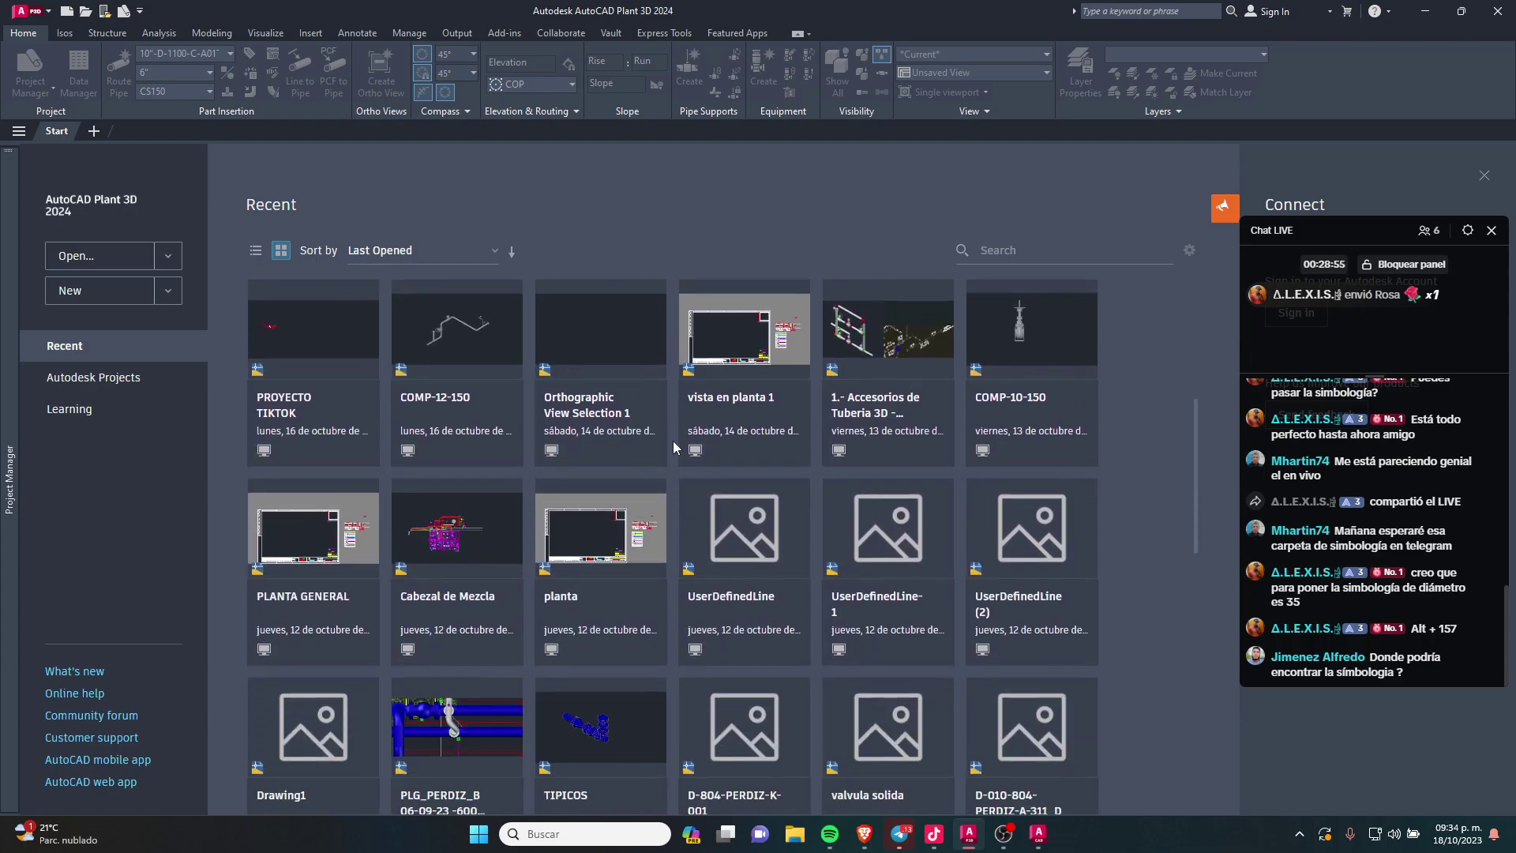
{"action": "scroll", "coordinate": [673, 441], "scroll_direction": "up", "scroll_amount": 3}
{"action": "scroll", "coordinate": [674, 447], "scroll_direction": "up", "scroll_amount": 2}
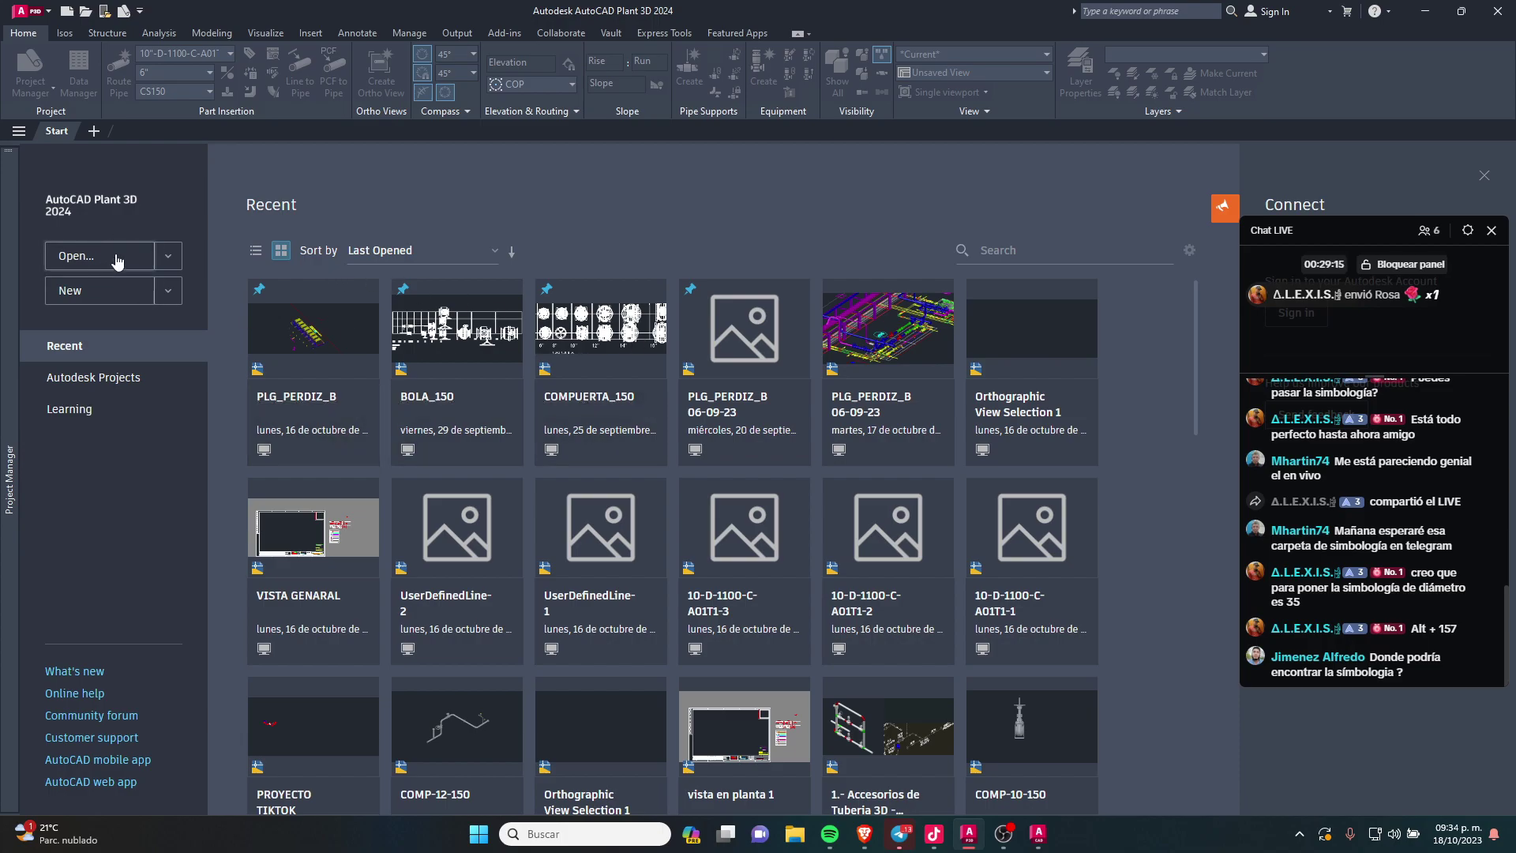
{"action": "left_click", "coordinate": [107, 296]}
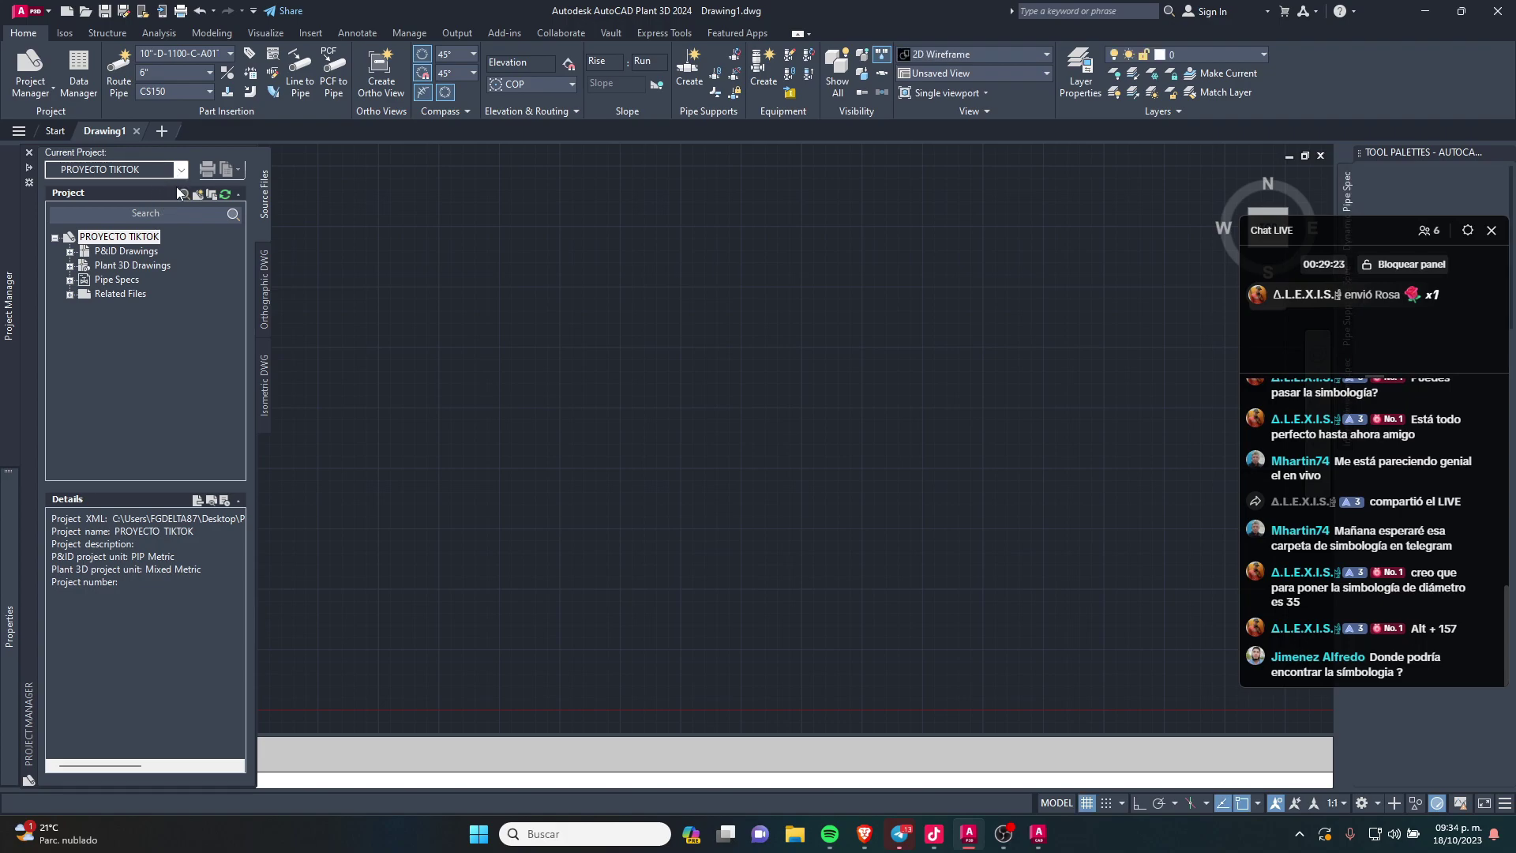
Step: From the Current Project list, choose New Project... to launch the Project Setup Wizard
{"action": "left_click", "coordinate": [158, 170]}
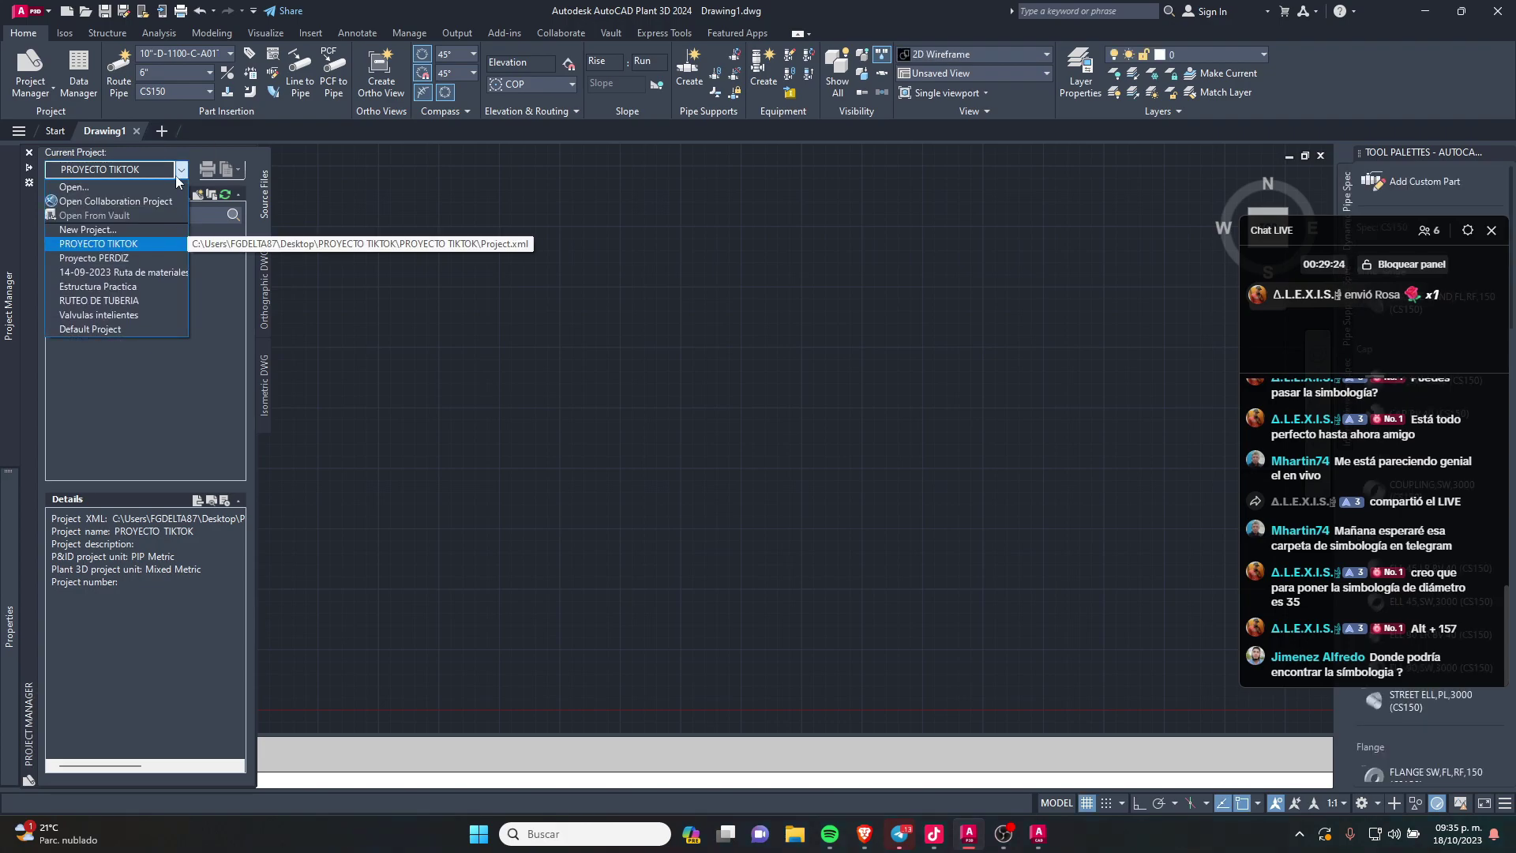
{"action": "left_click", "coordinate": [204, 360]}
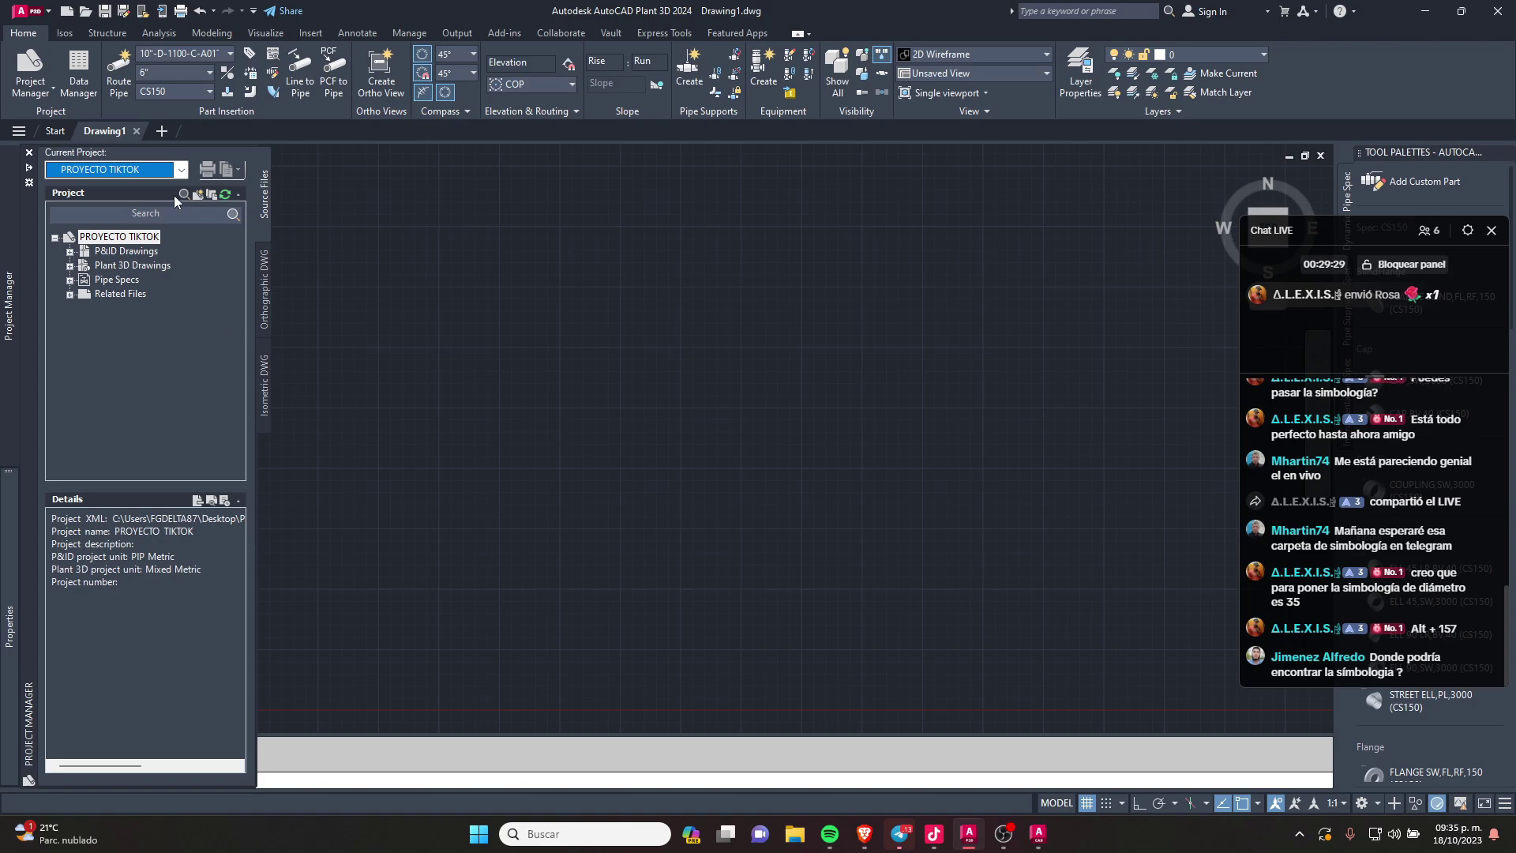
{"action": "left_click", "coordinate": [181, 171]}
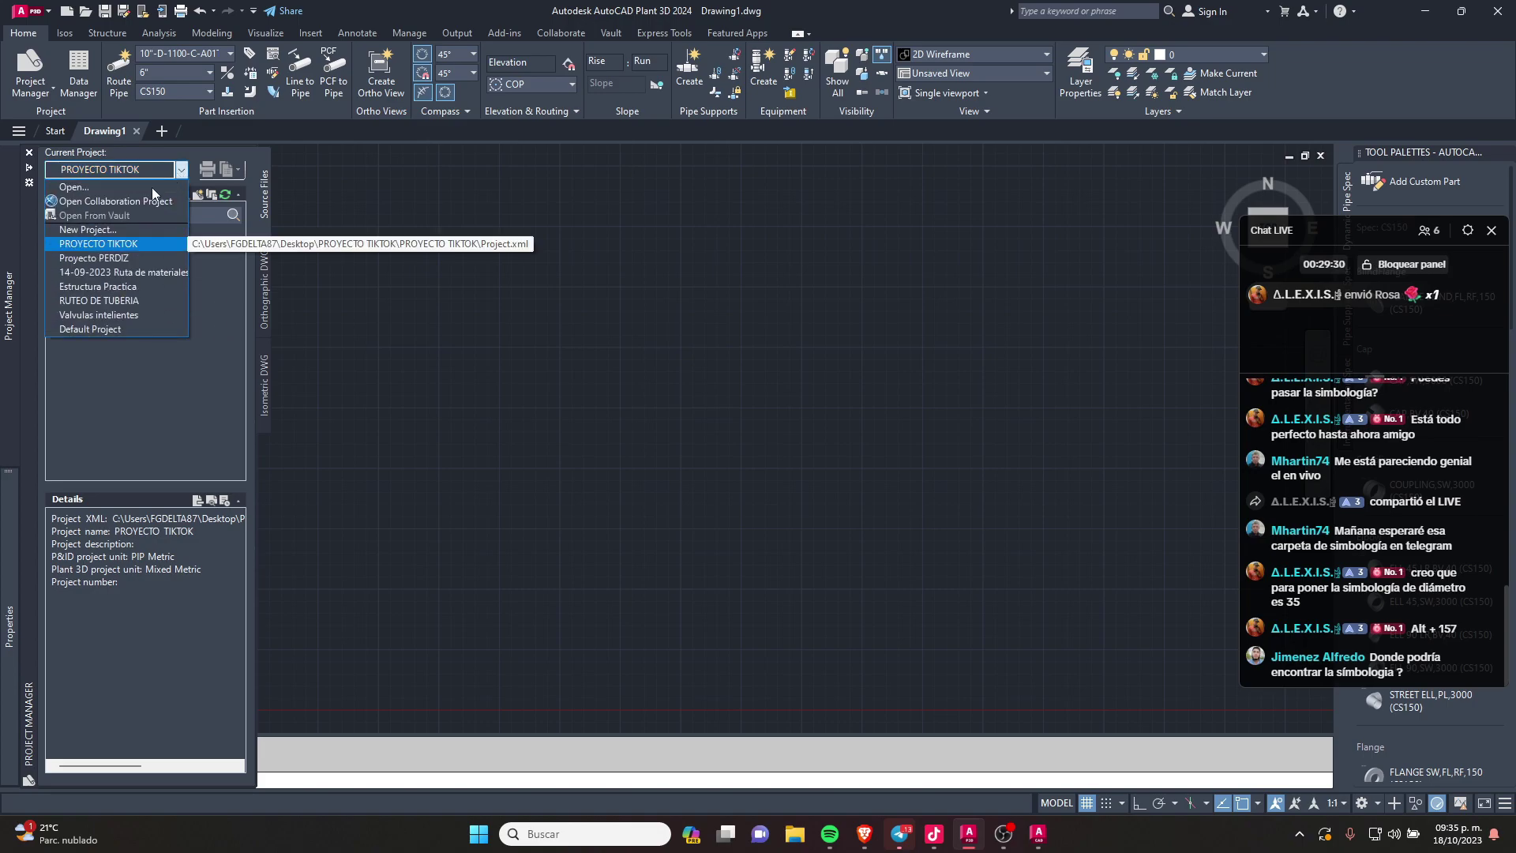
{"action": "left_click", "coordinate": [117, 229]}
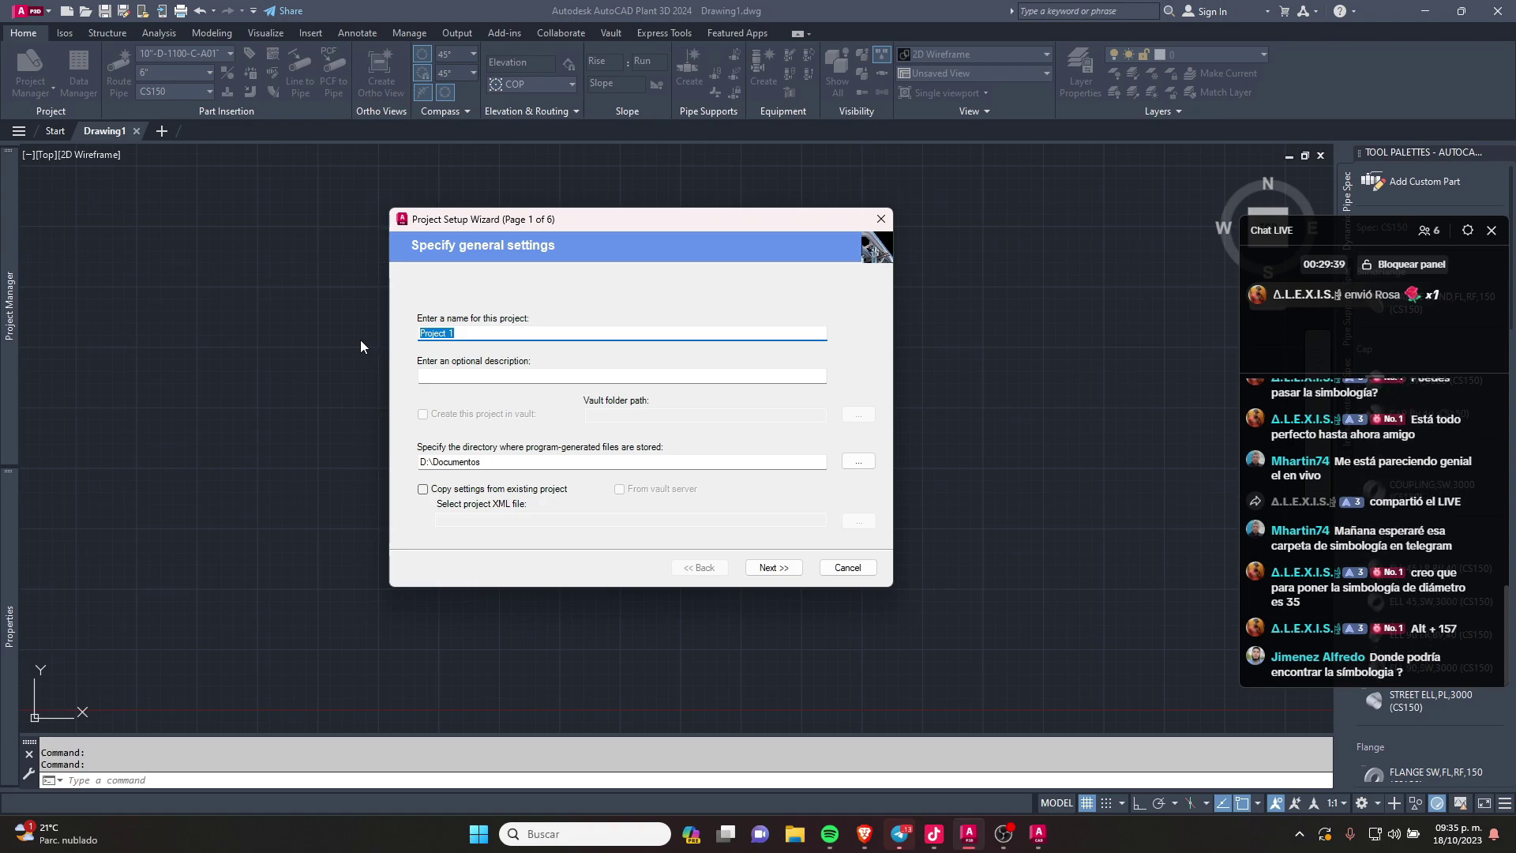
Step: Enter PROYECTO ISOMETRICO as the project name, leaving Copy settings unchecked
{"action": "type", "text": "PROEY"}
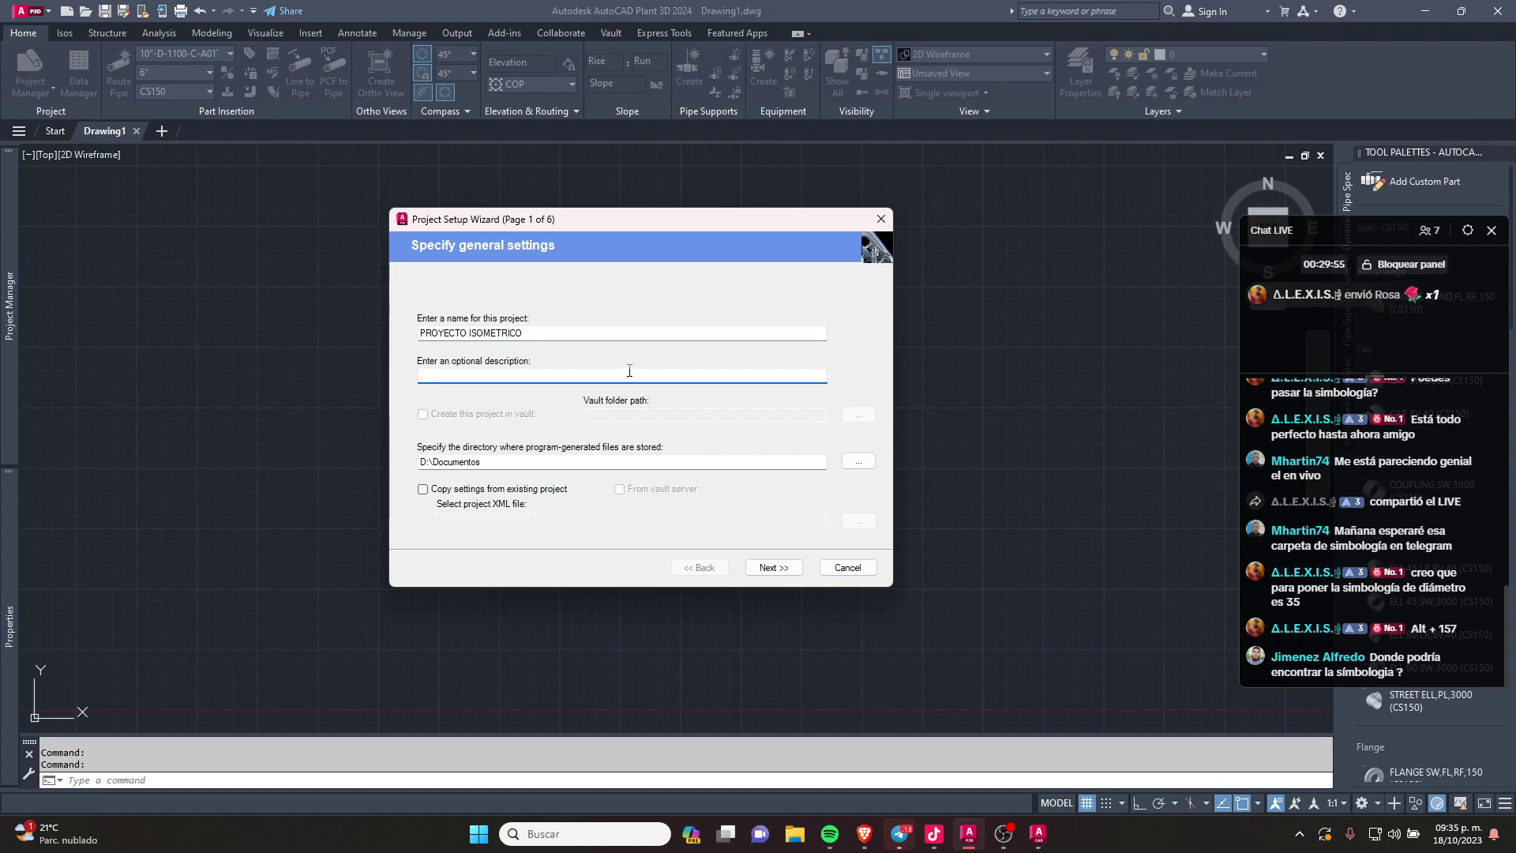
{"action": "left_click", "coordinate": [455, 493]}
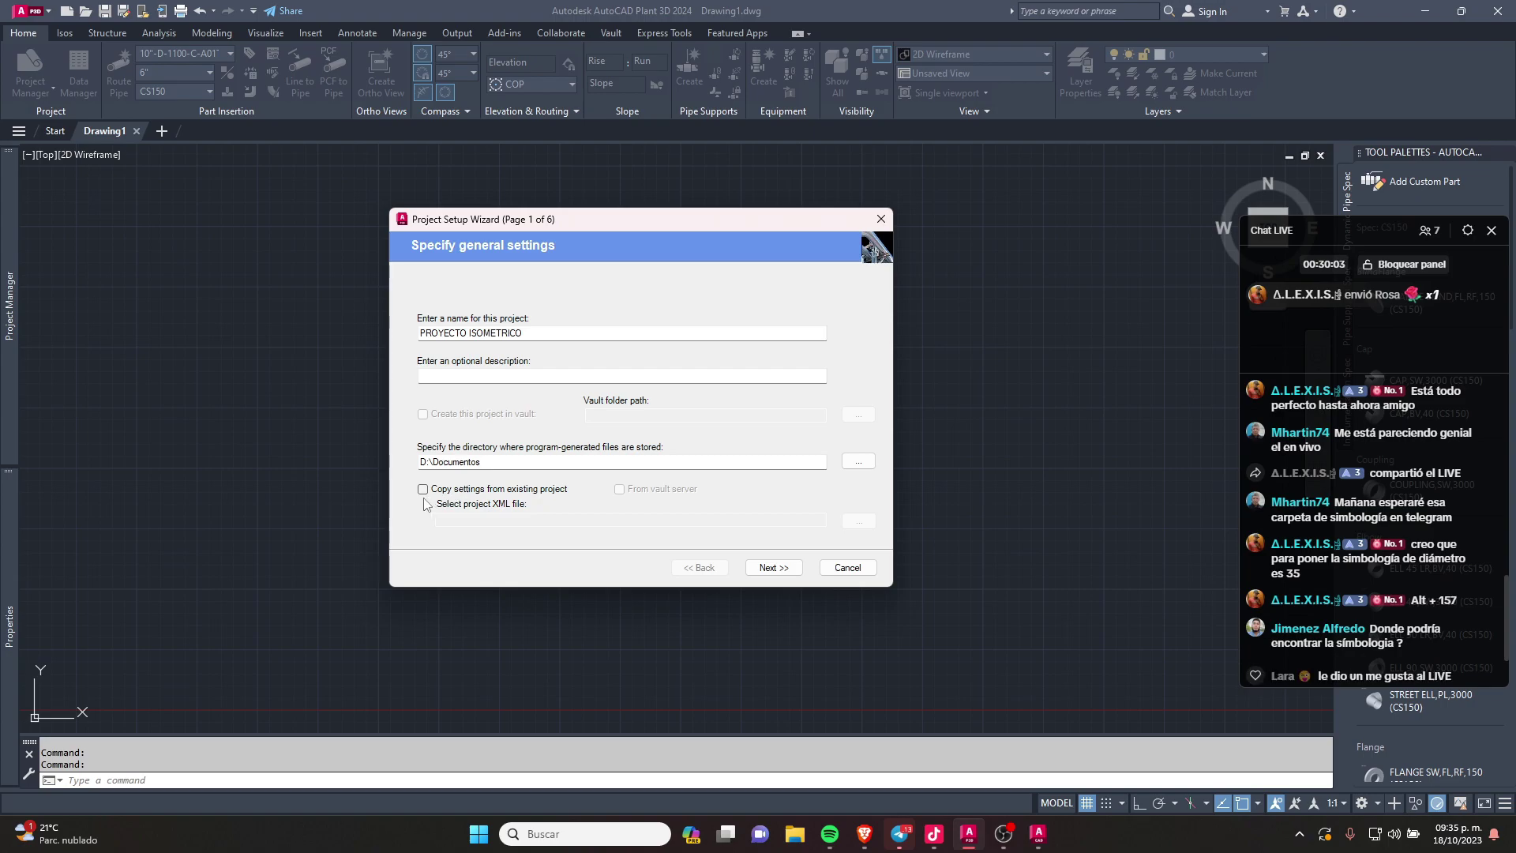
{"action": "left_click", "coordinate": [425, 489]}
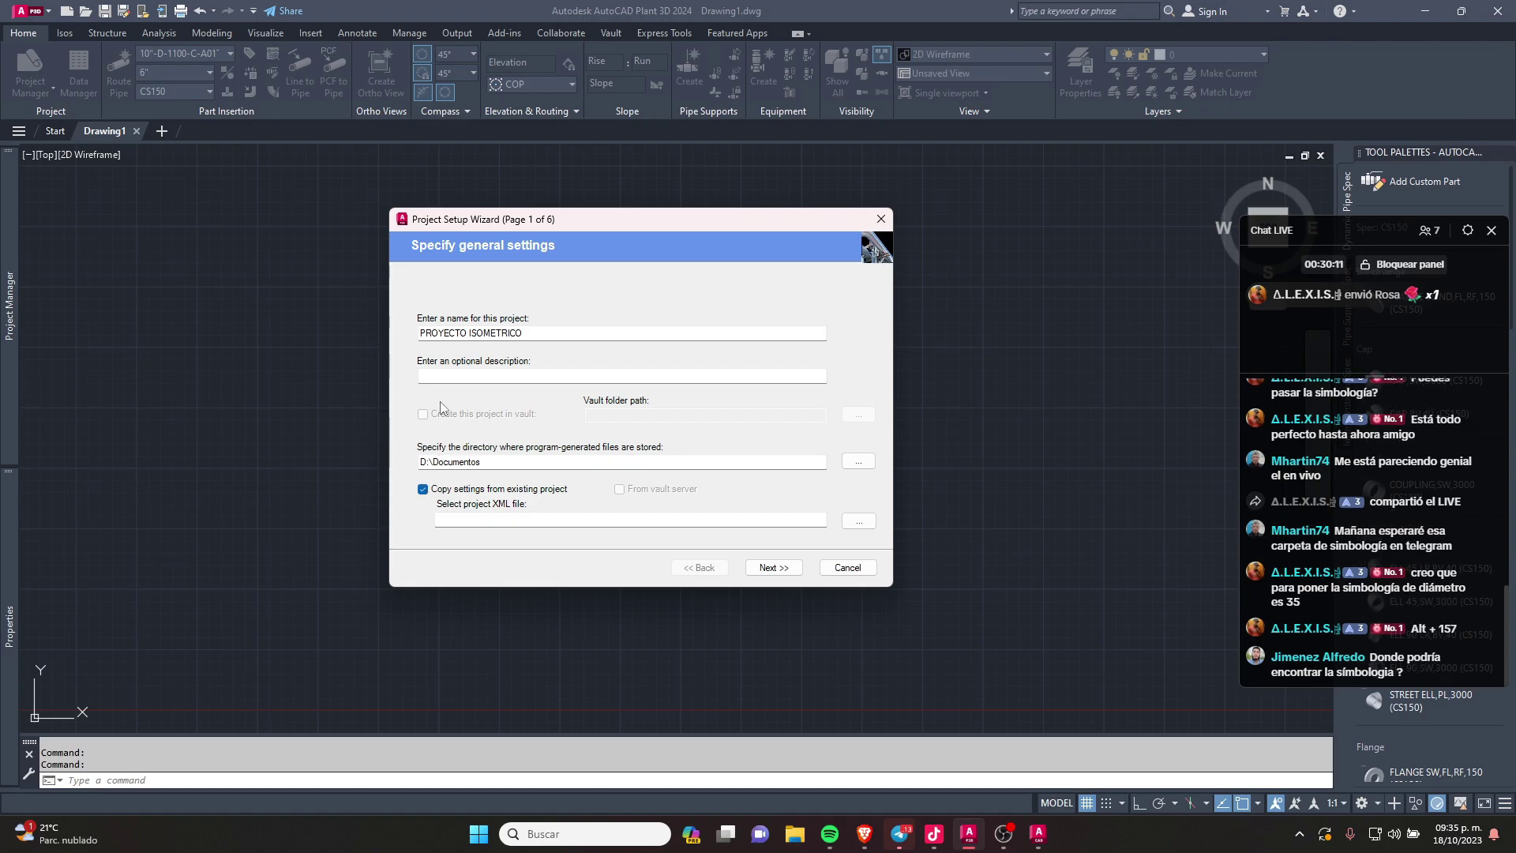
{"action": "left_click", "coordinate": [423, 490]}
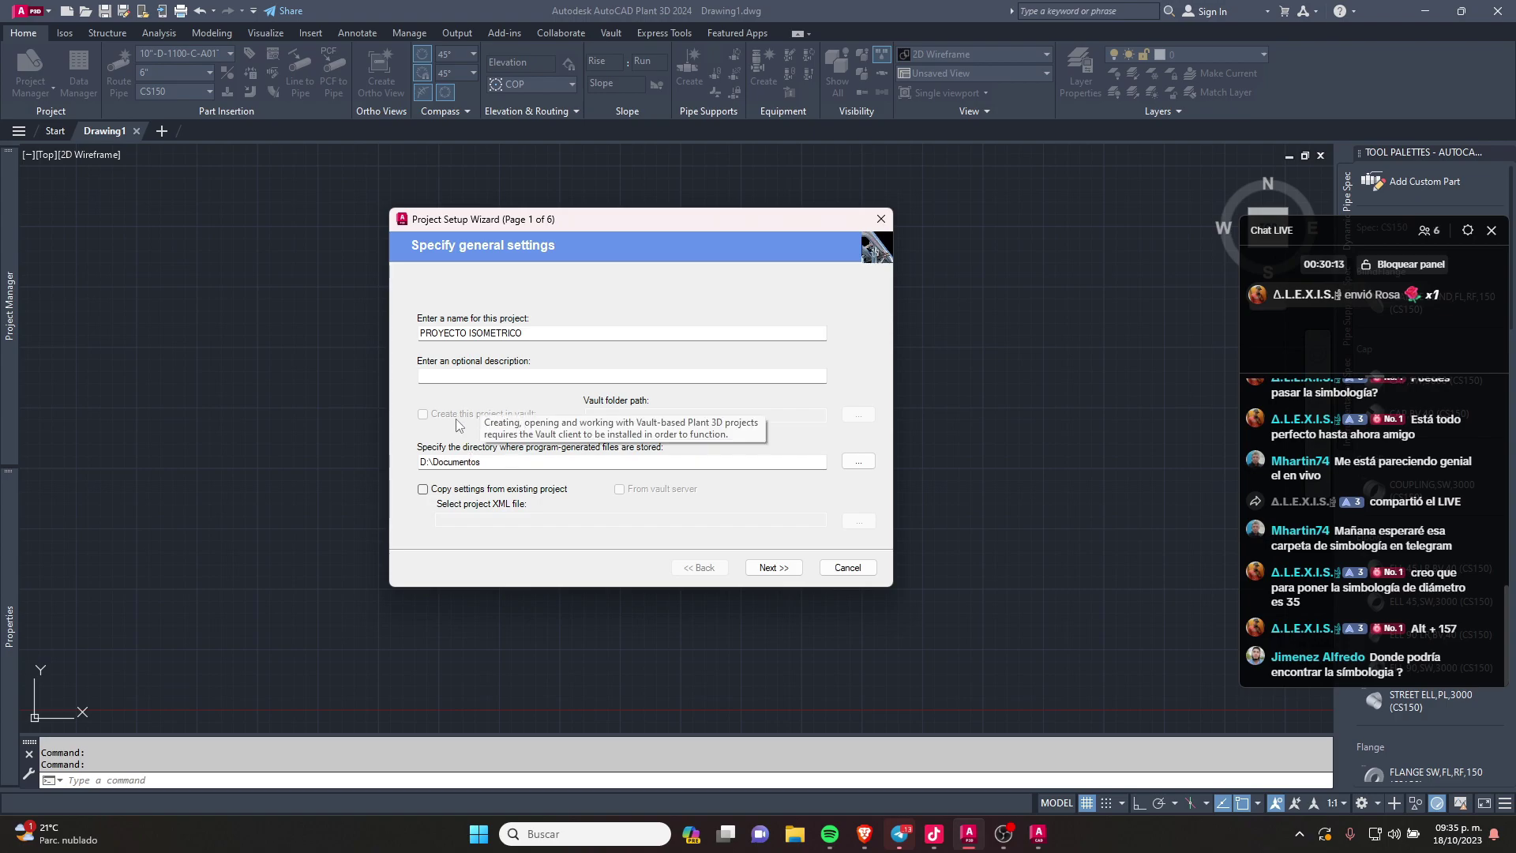
{"action": "left_click", "coordinate": [774, 568]}
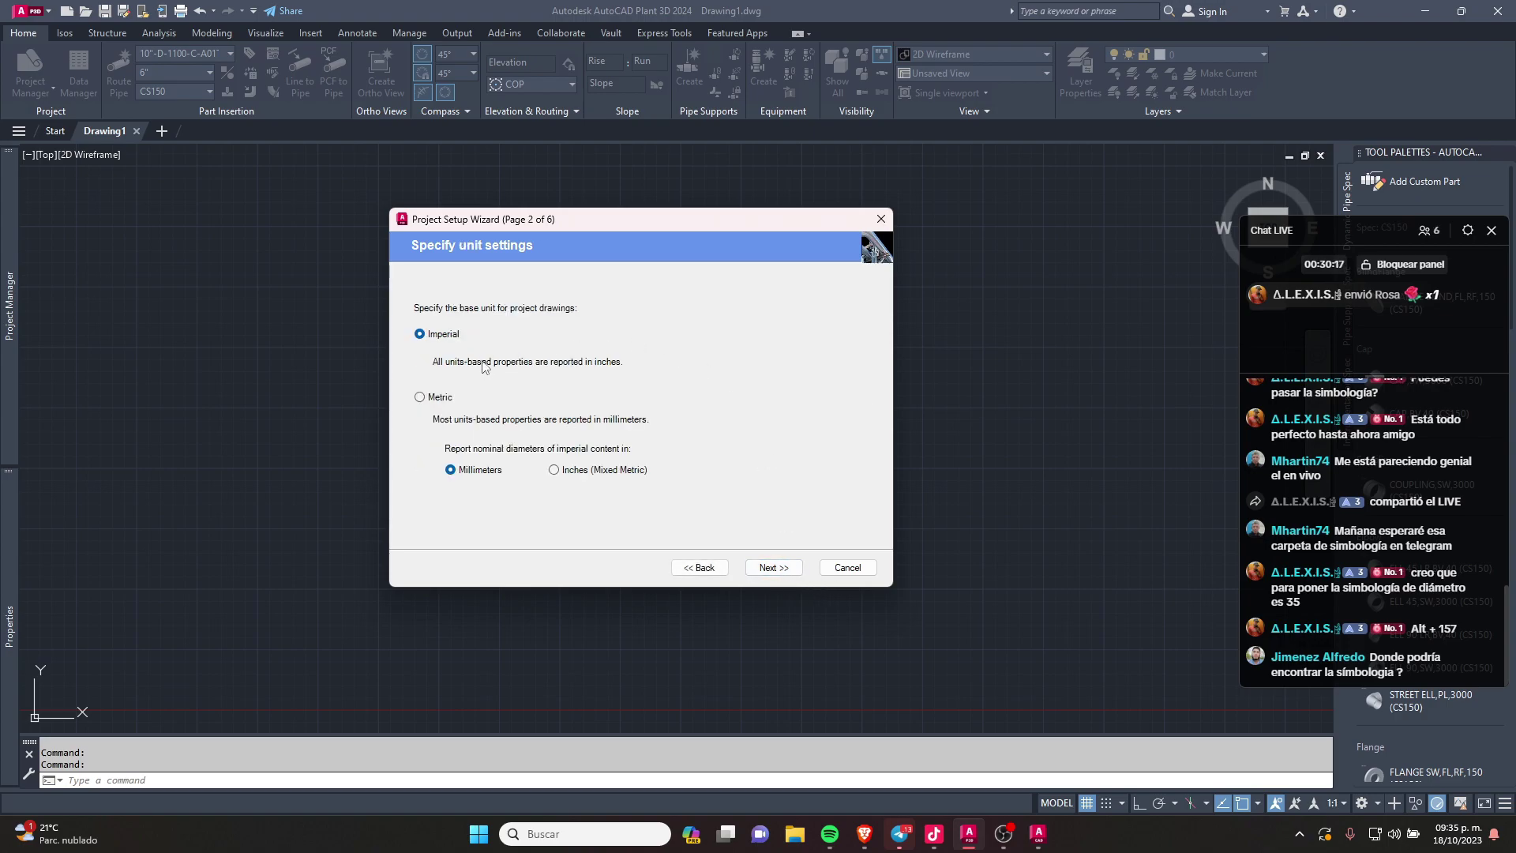
Step: Choose Metric base units with inch nominal diameters (Mixed Metric) and continue
{"action": "left_click", "coordinate": [420, 398]}
{"action": "left_click", "coordinate": [419, 334]}
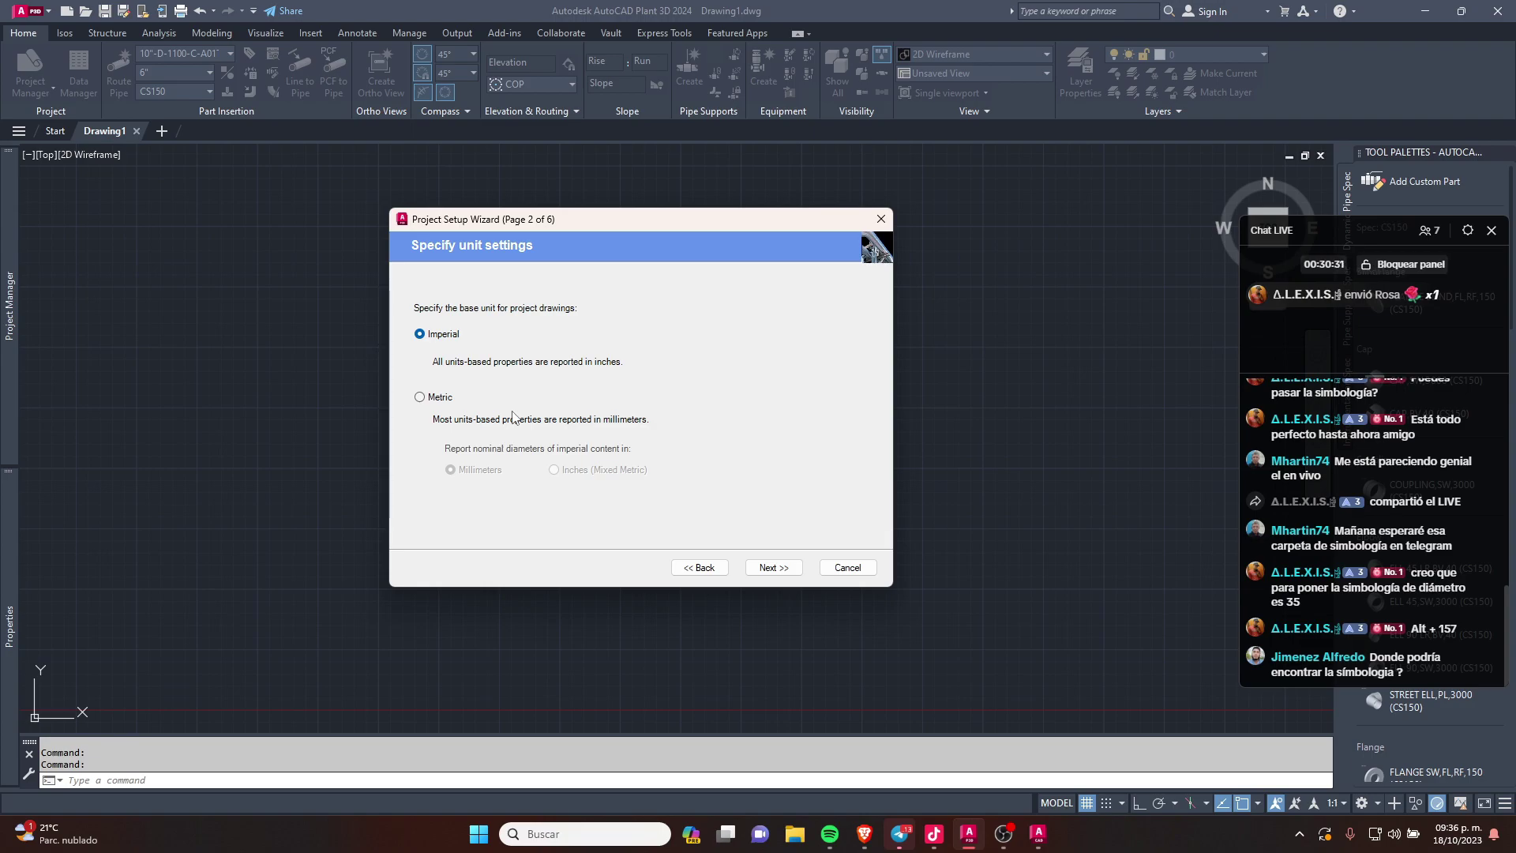
{"action": "left_click", "coordinate": [422, 399]}
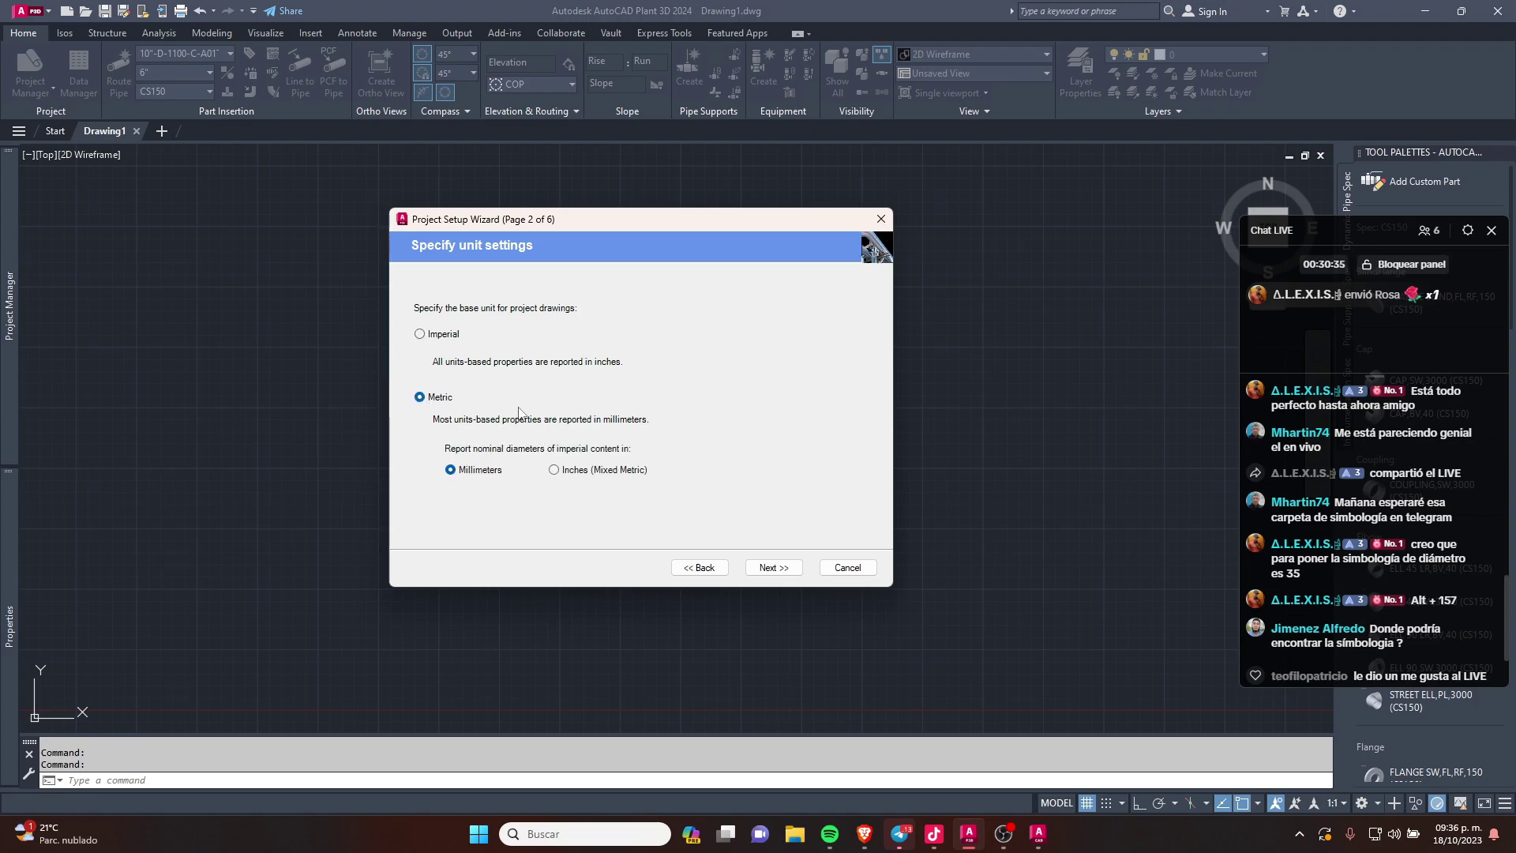
{"action": "left_click", "coordinate": [570, 472]}
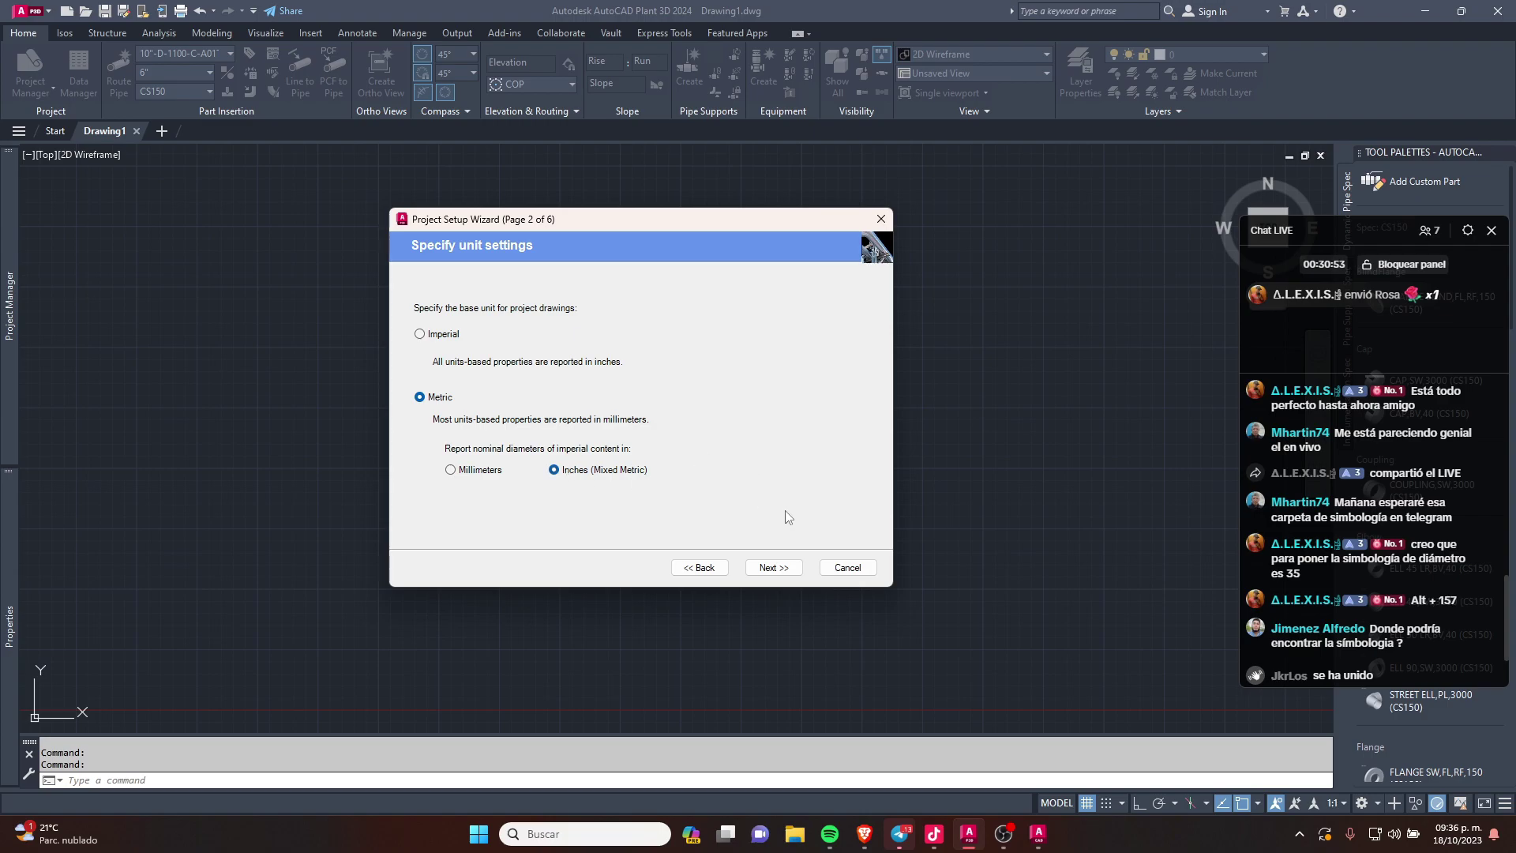
{"action": "left_click", "coordinate": [776, 565]}
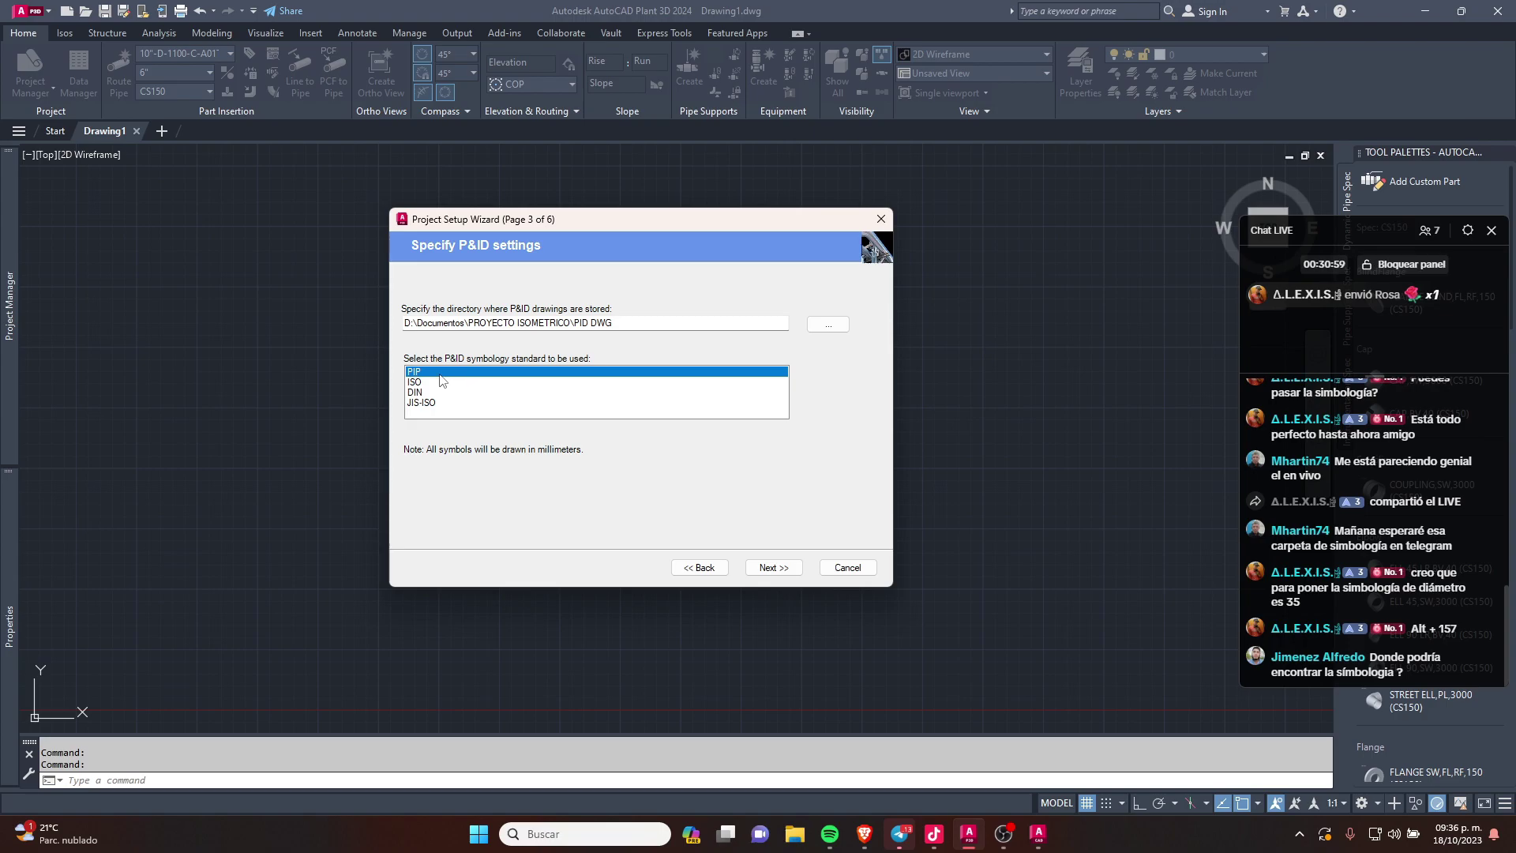
Step: Keep PIP symbology and default directories, choose a Single User SQLite database, and finish
{"action": "left_click", "coordinate": [773, 572]}
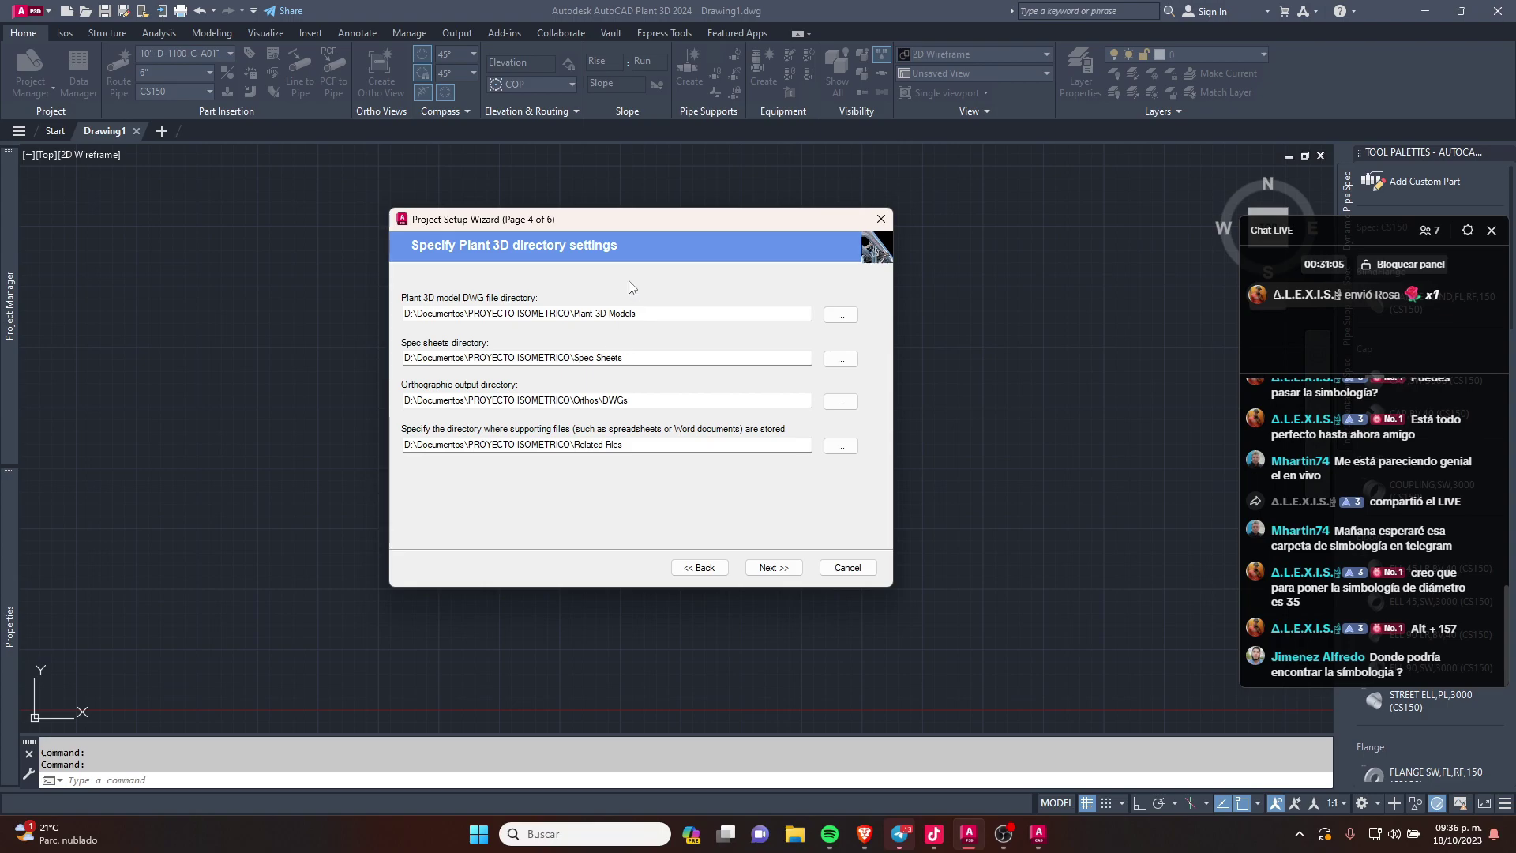
{"action": "left_click", "coordinate": [773, 567]}
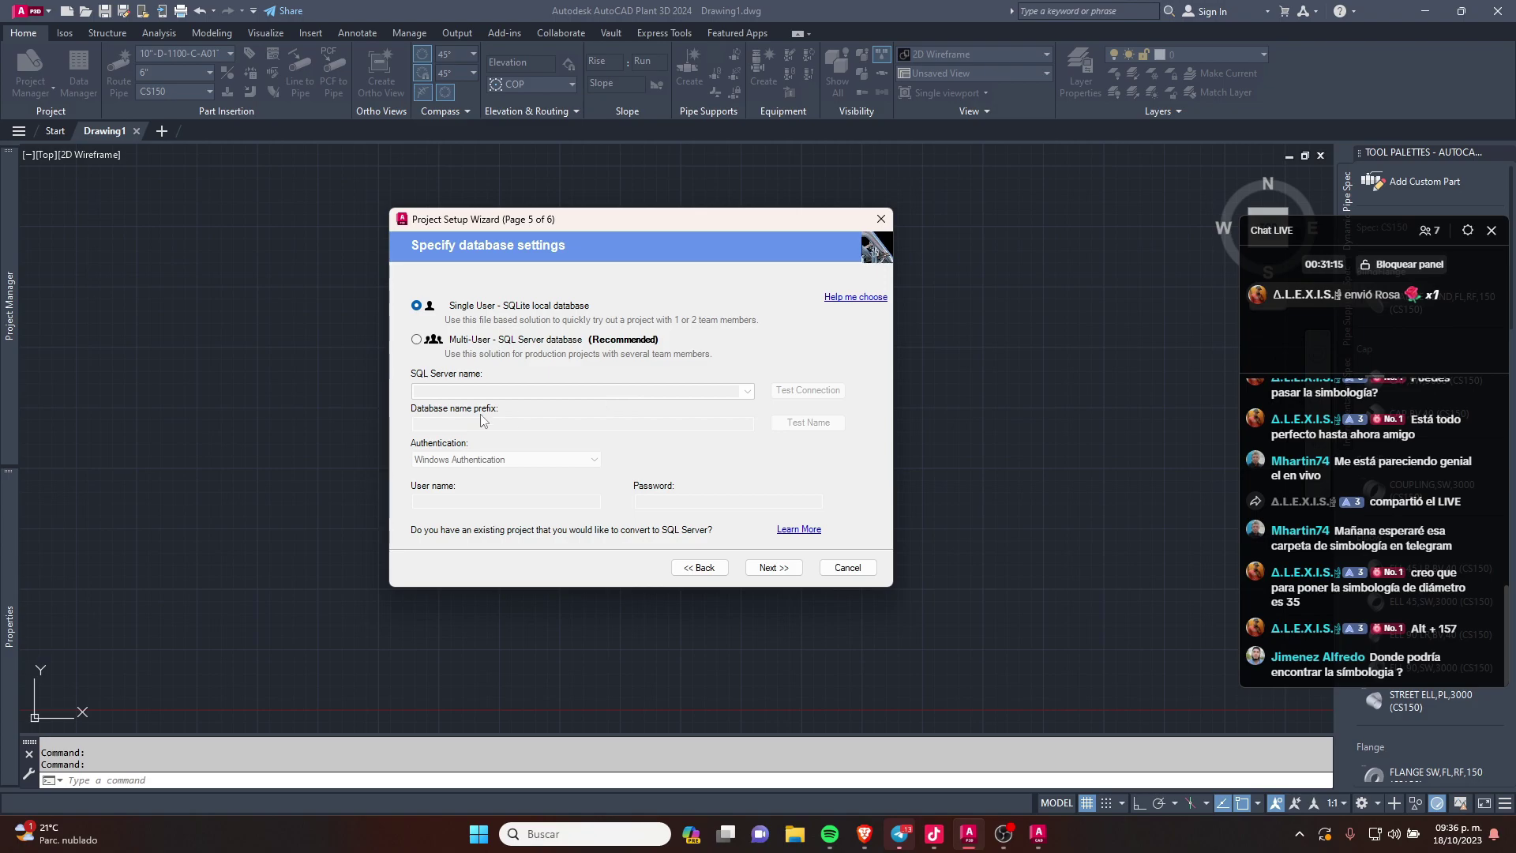
{"action": "left_click", "coordinate": [431, 340]}
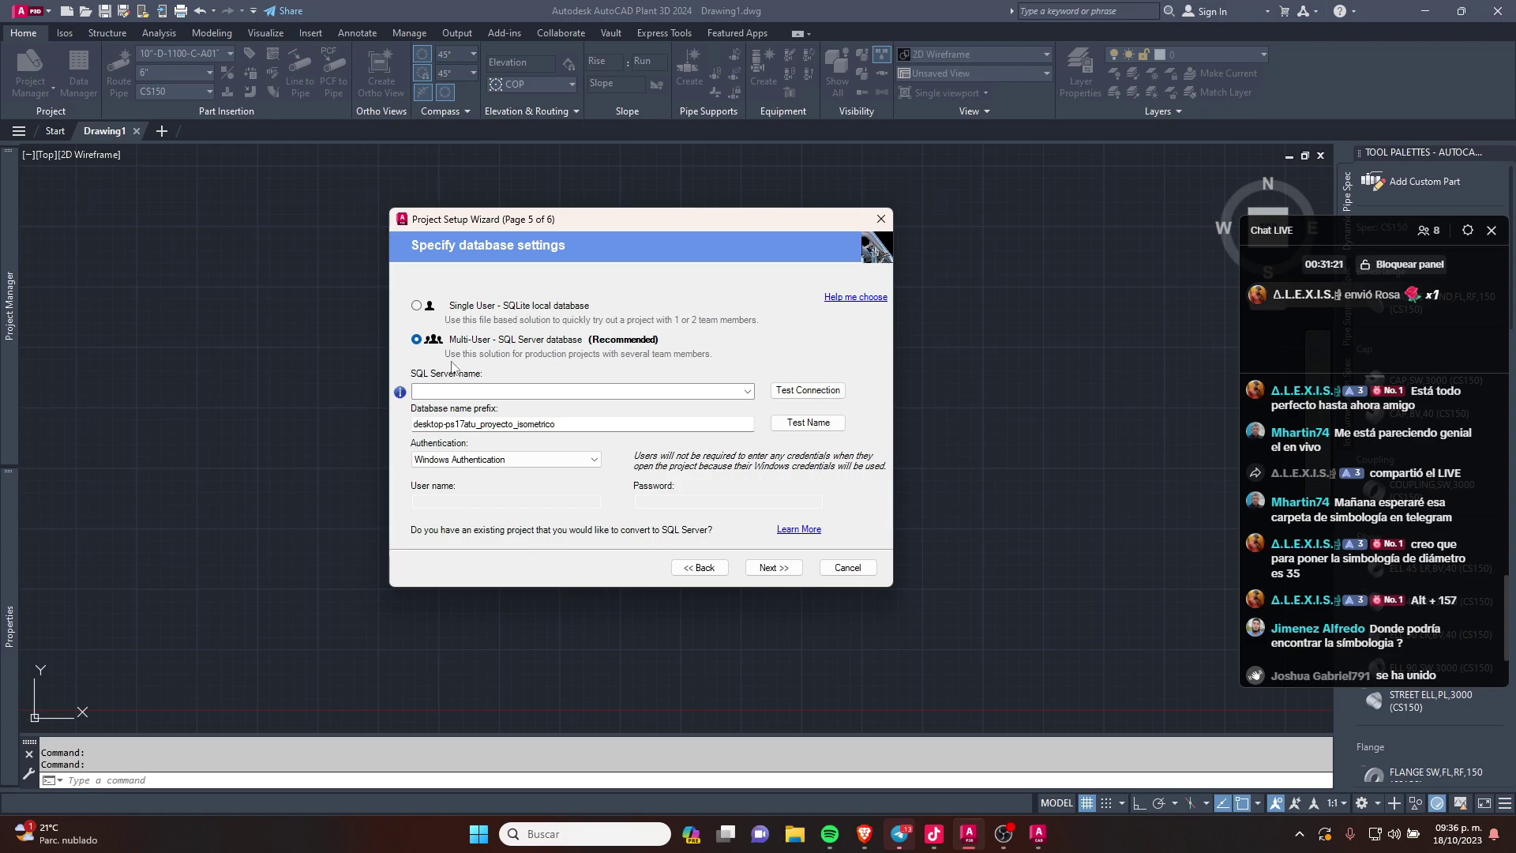
{"action": "left_click", "coordinate": [523, 310]}
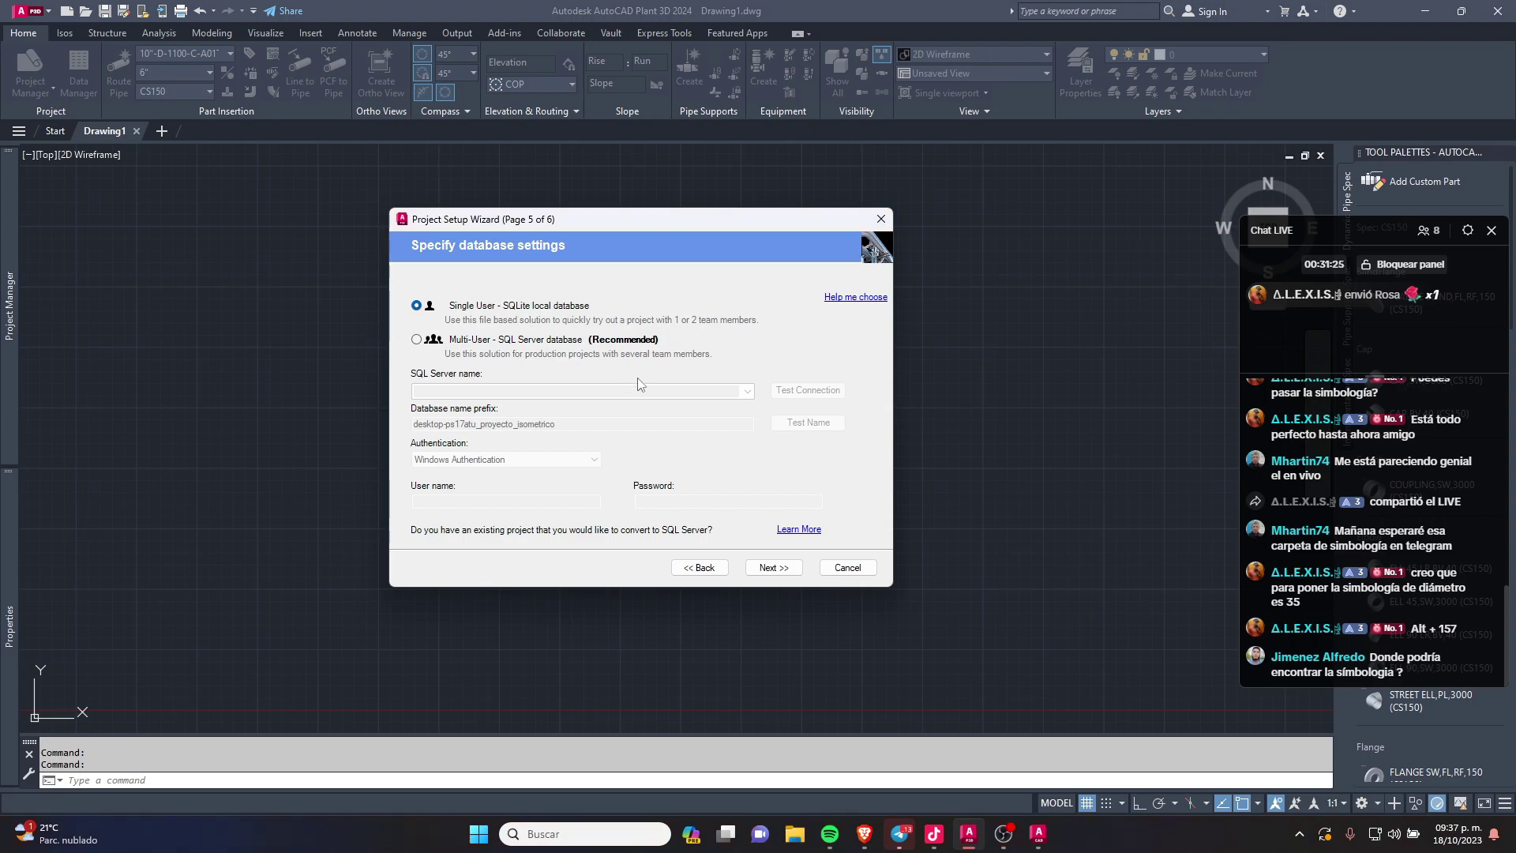
{"action": "left_click", "coordinate": [785, 570]}
{"action": "left_click", "coordinate": [786, 568]}
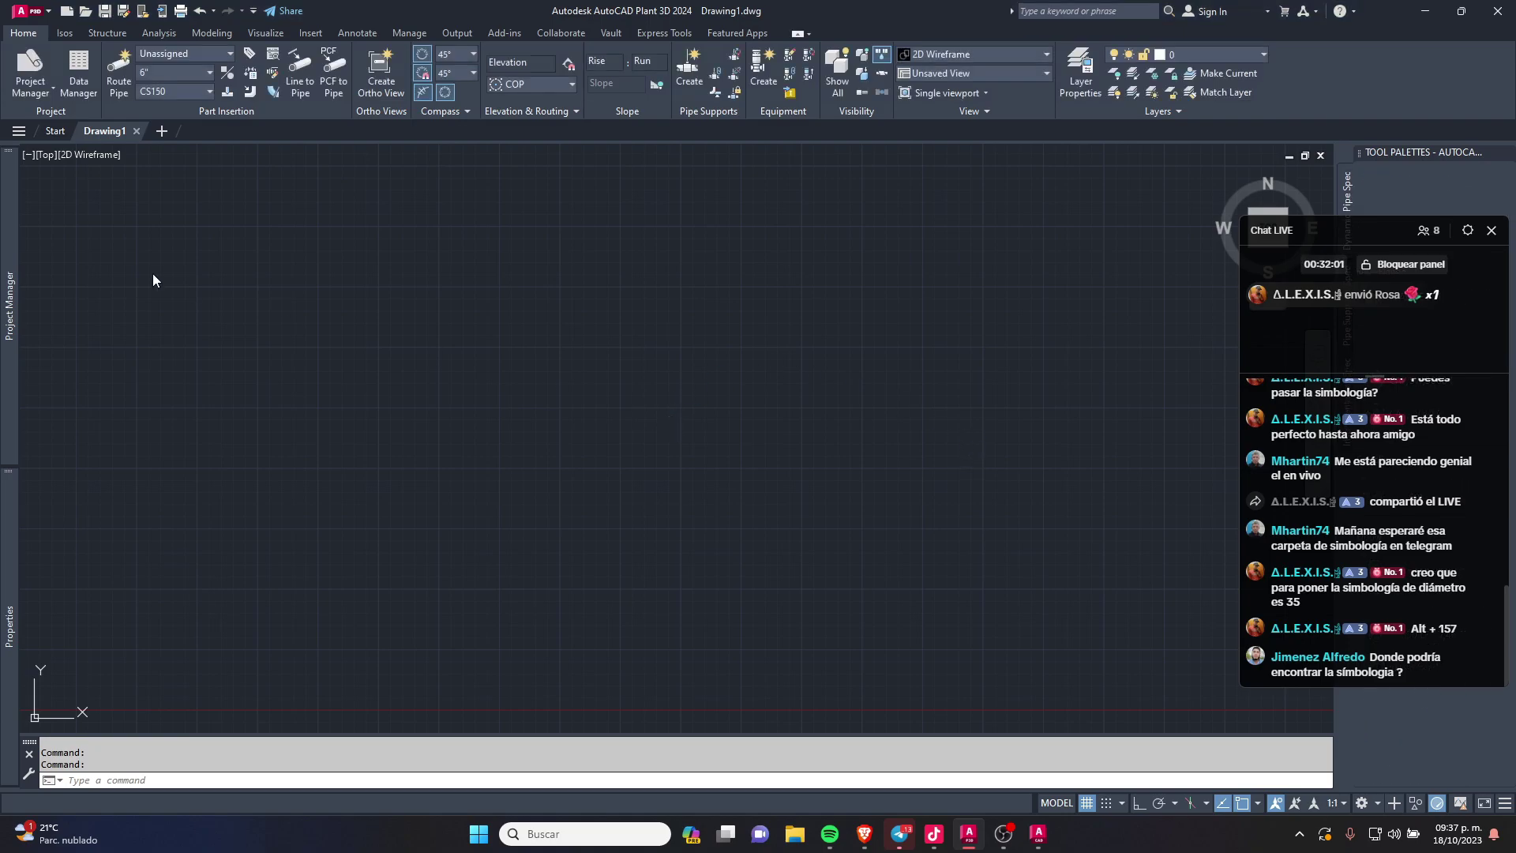
Step: Open Project Manager and review the P&ID Drawings, Pipe Specs and Plant 3D Drawings folders
{"action": "left_click", "coordinate": [9, 307]}
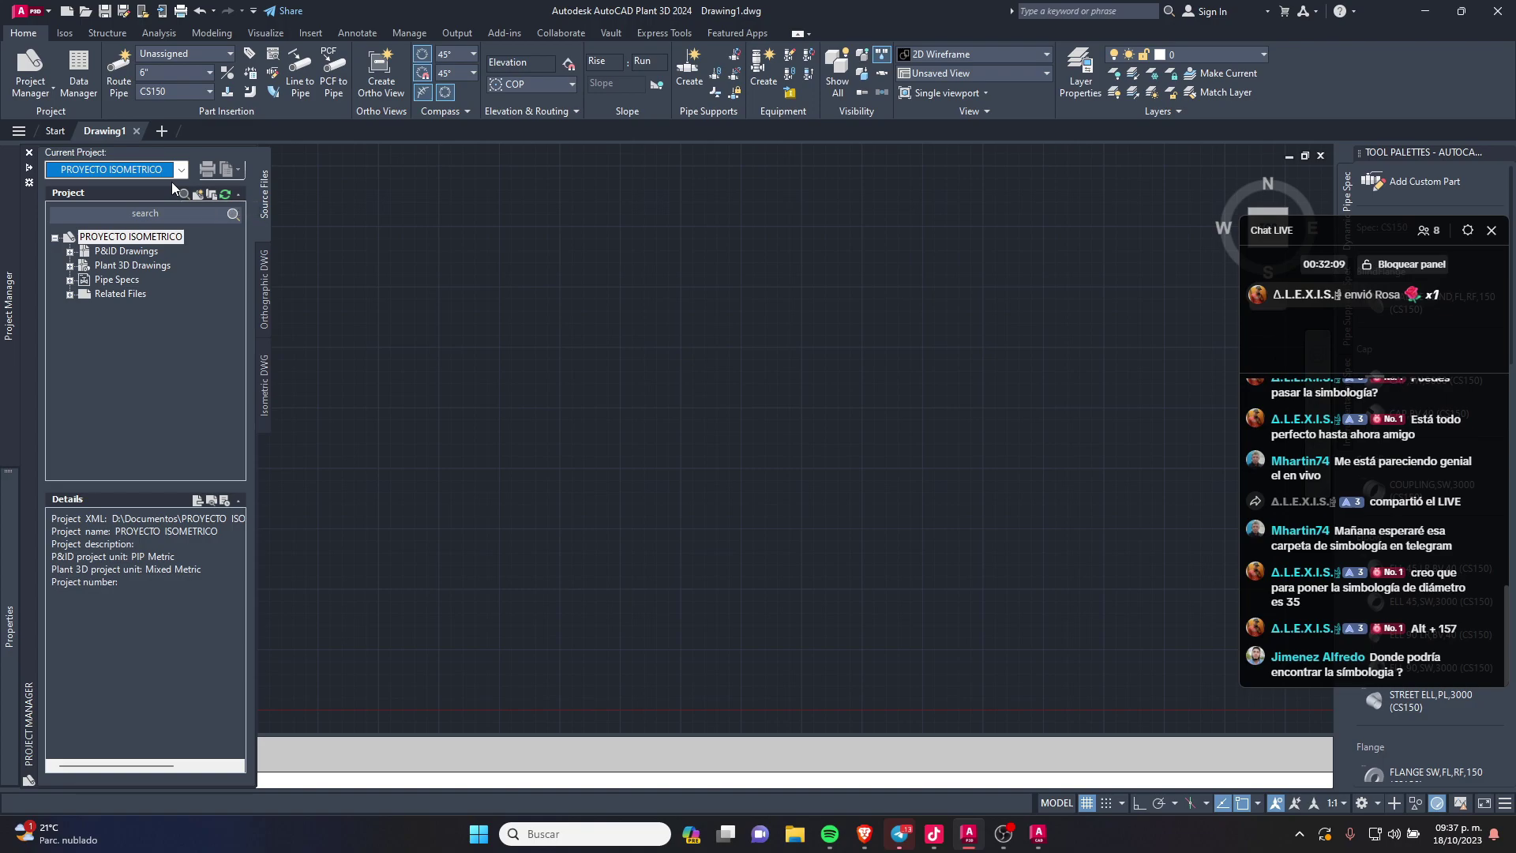
{"action": "mouse_move", "coordinate": [10, 305]}
{"action": "left_click", "coordinate": [122, 252]}
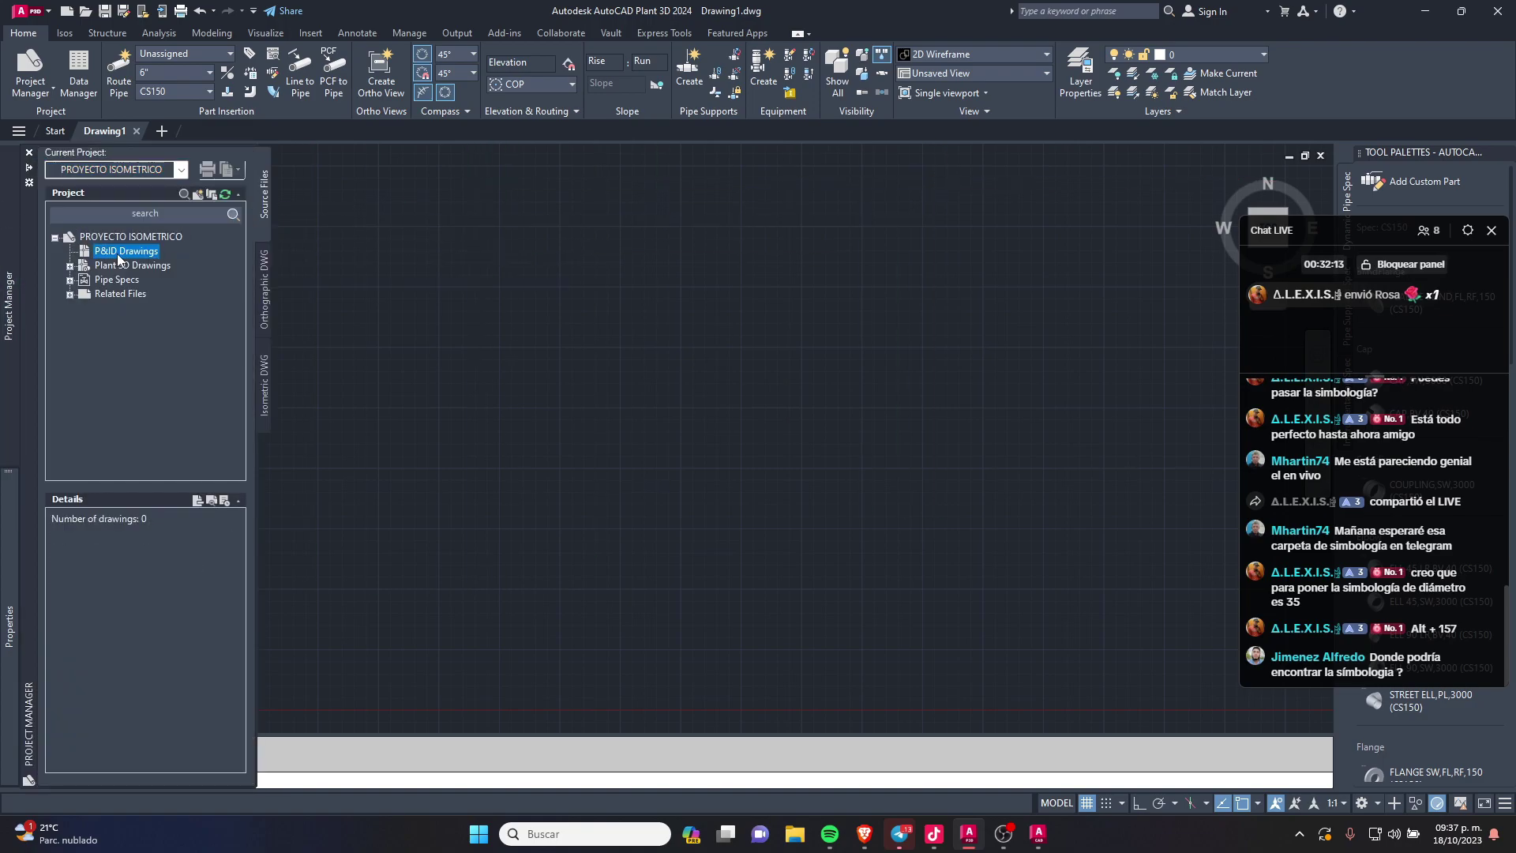
{"action": "left_click", "coordinate": [126, 280]}
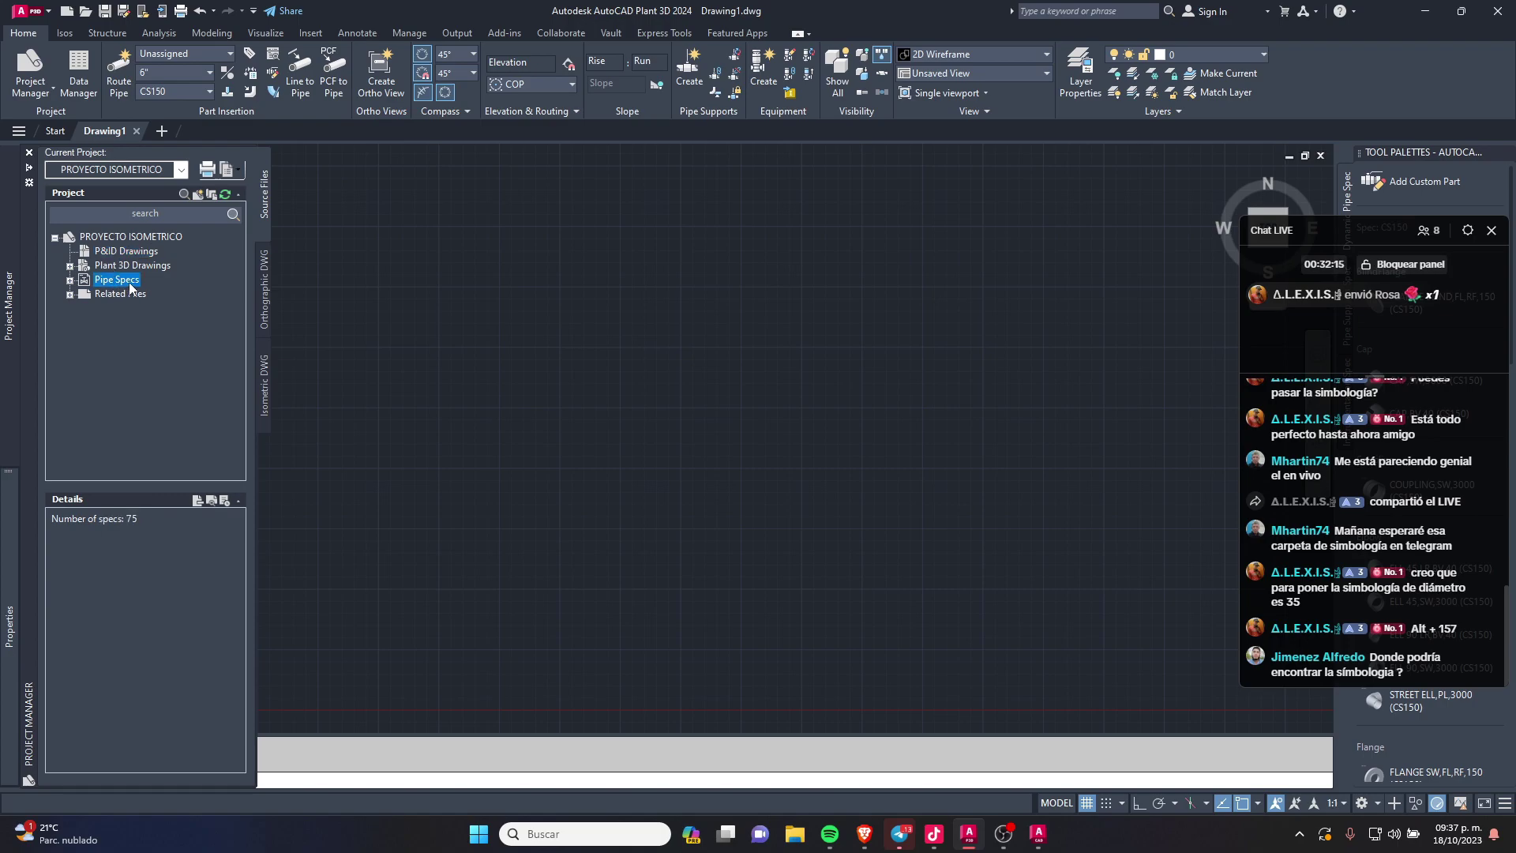
{"action": "left_click", "coordinate": [123, 266]}
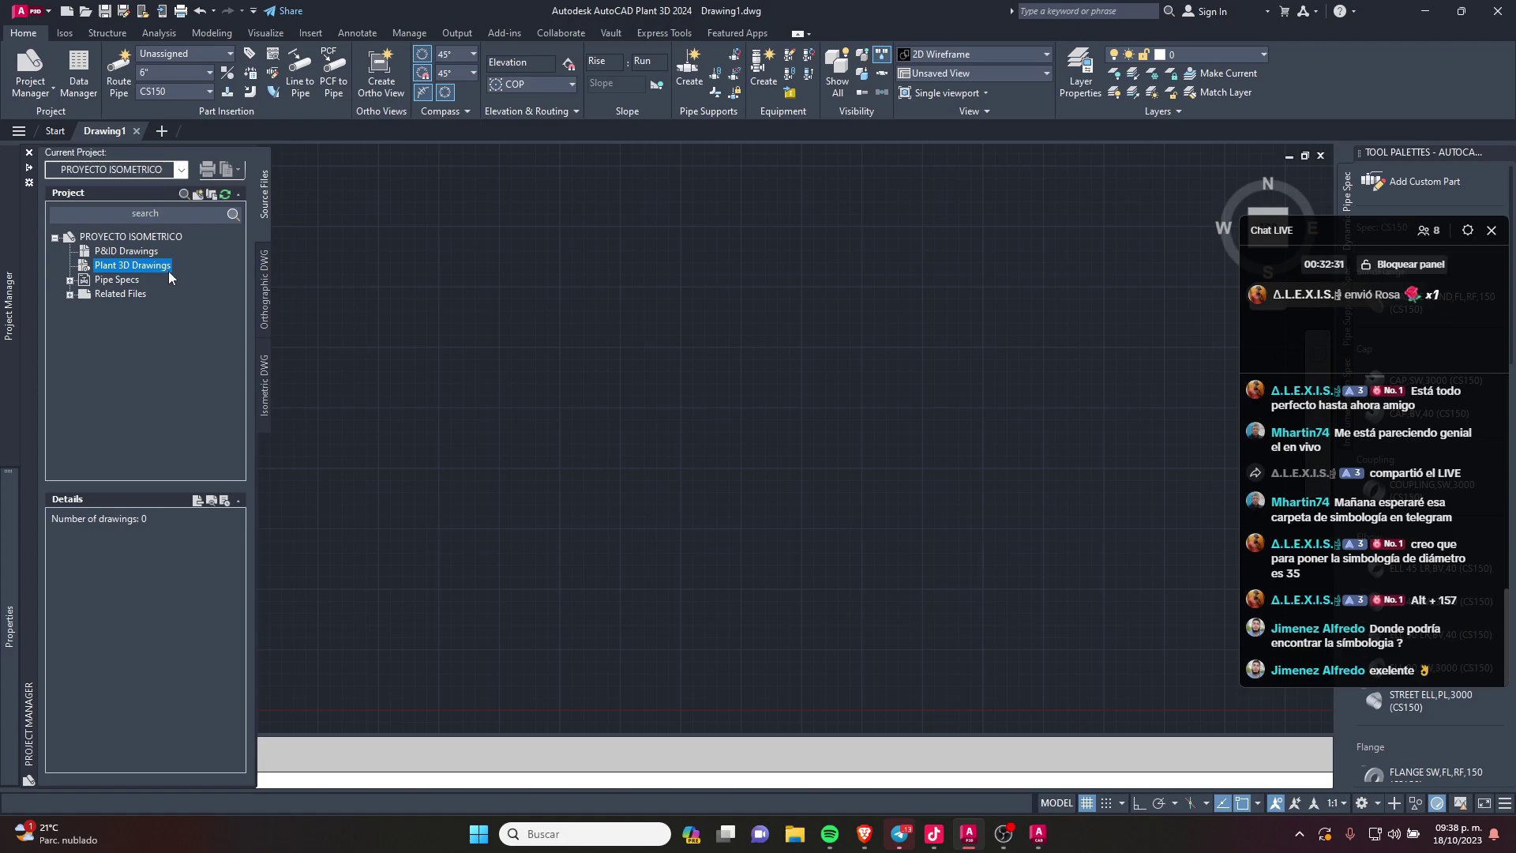
Step: Add drawing ISOMETRICO1.dwg under the project's Plant 3D Drawings folder
{"action": "right_click", "coordinate": [150, 266]}
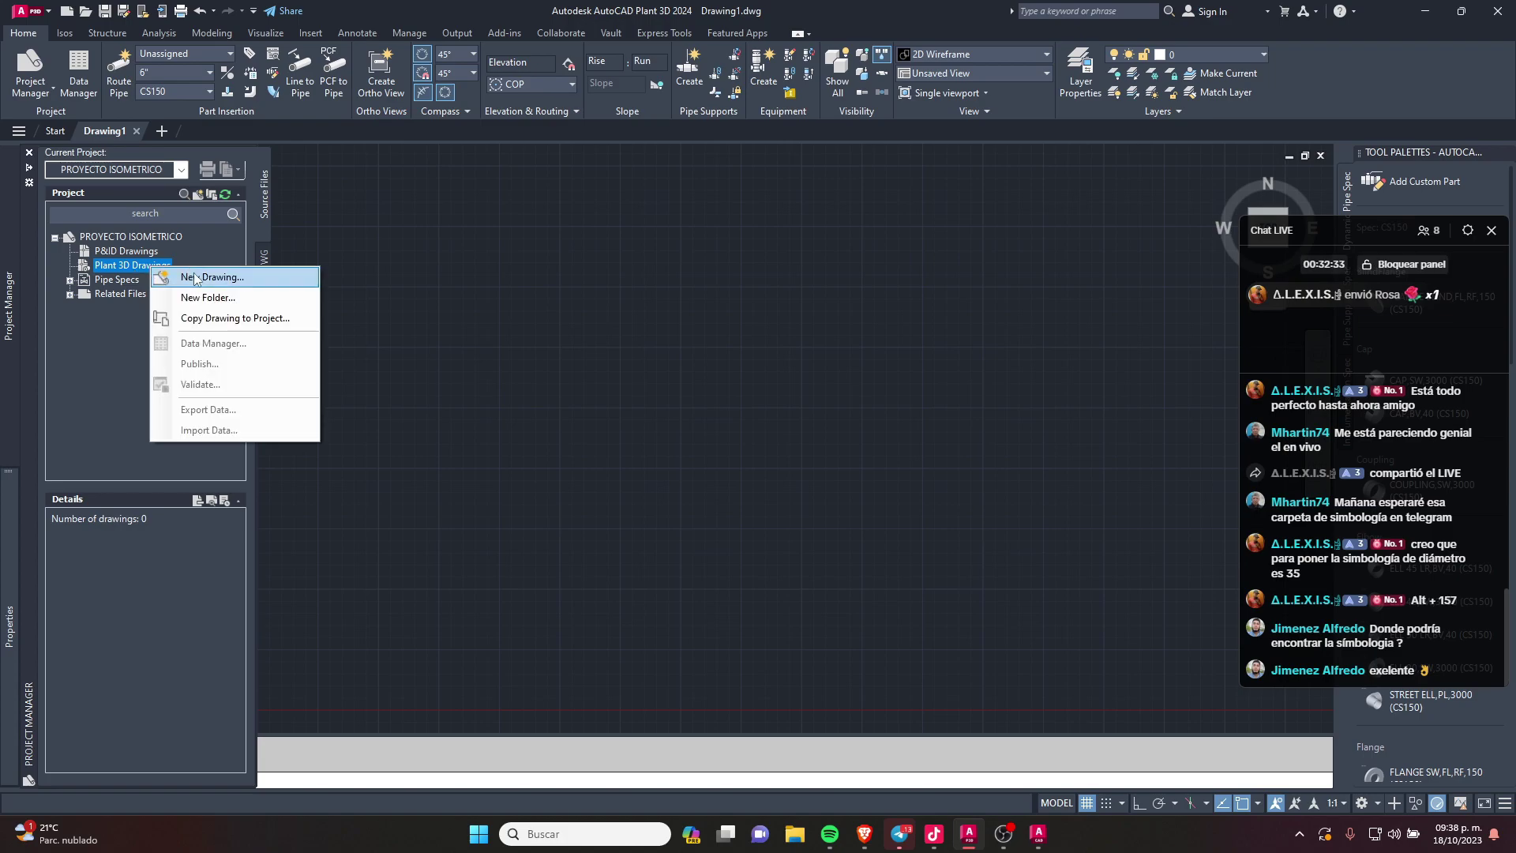
{"action": "left_click", "coordinate": [226, 278]}
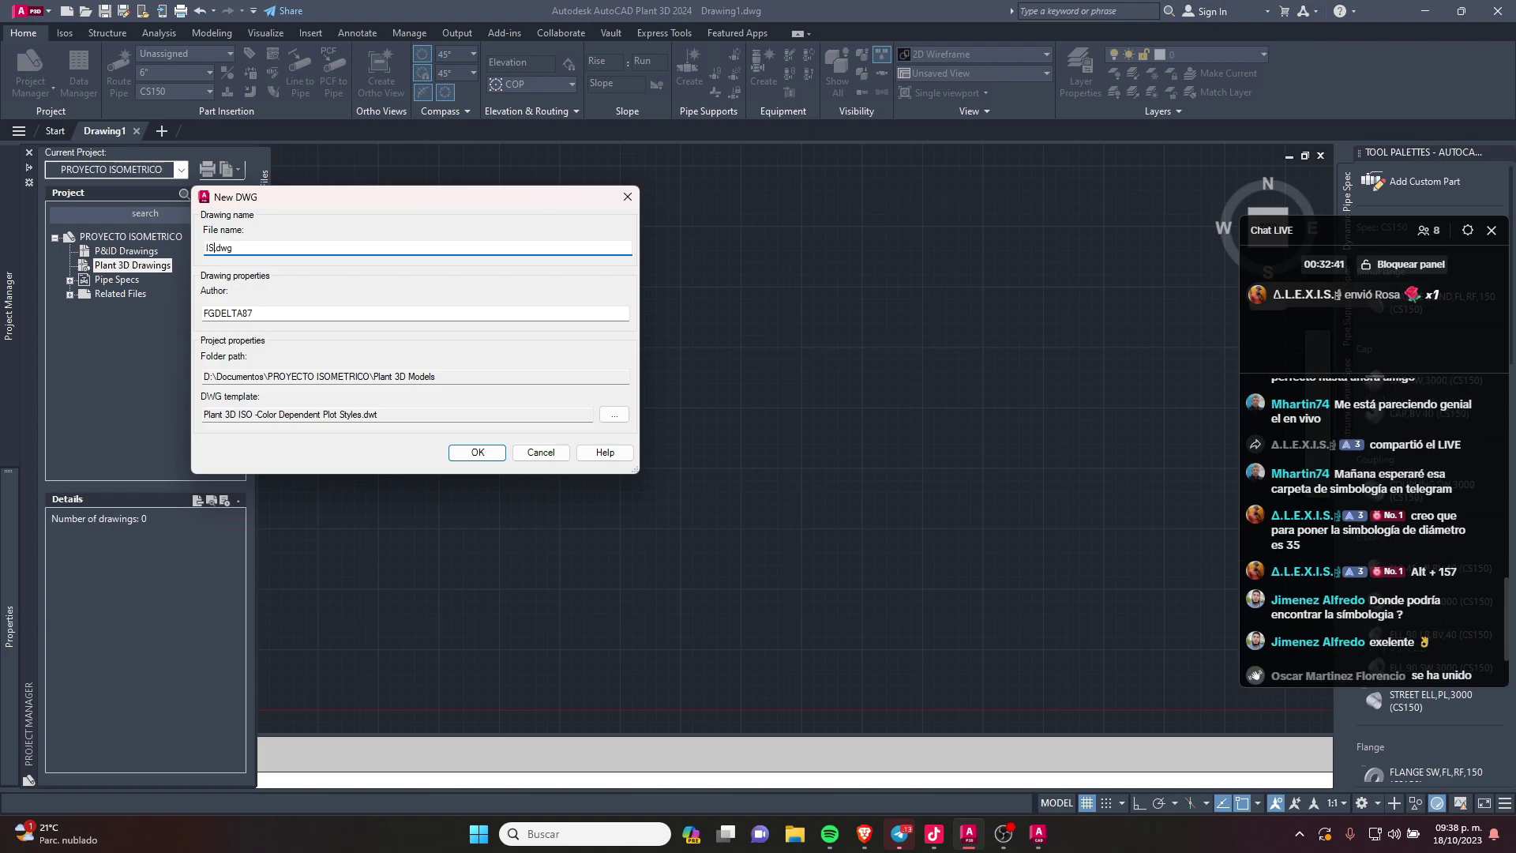
{"action": "type", "text": "ISOMETRICO1"}
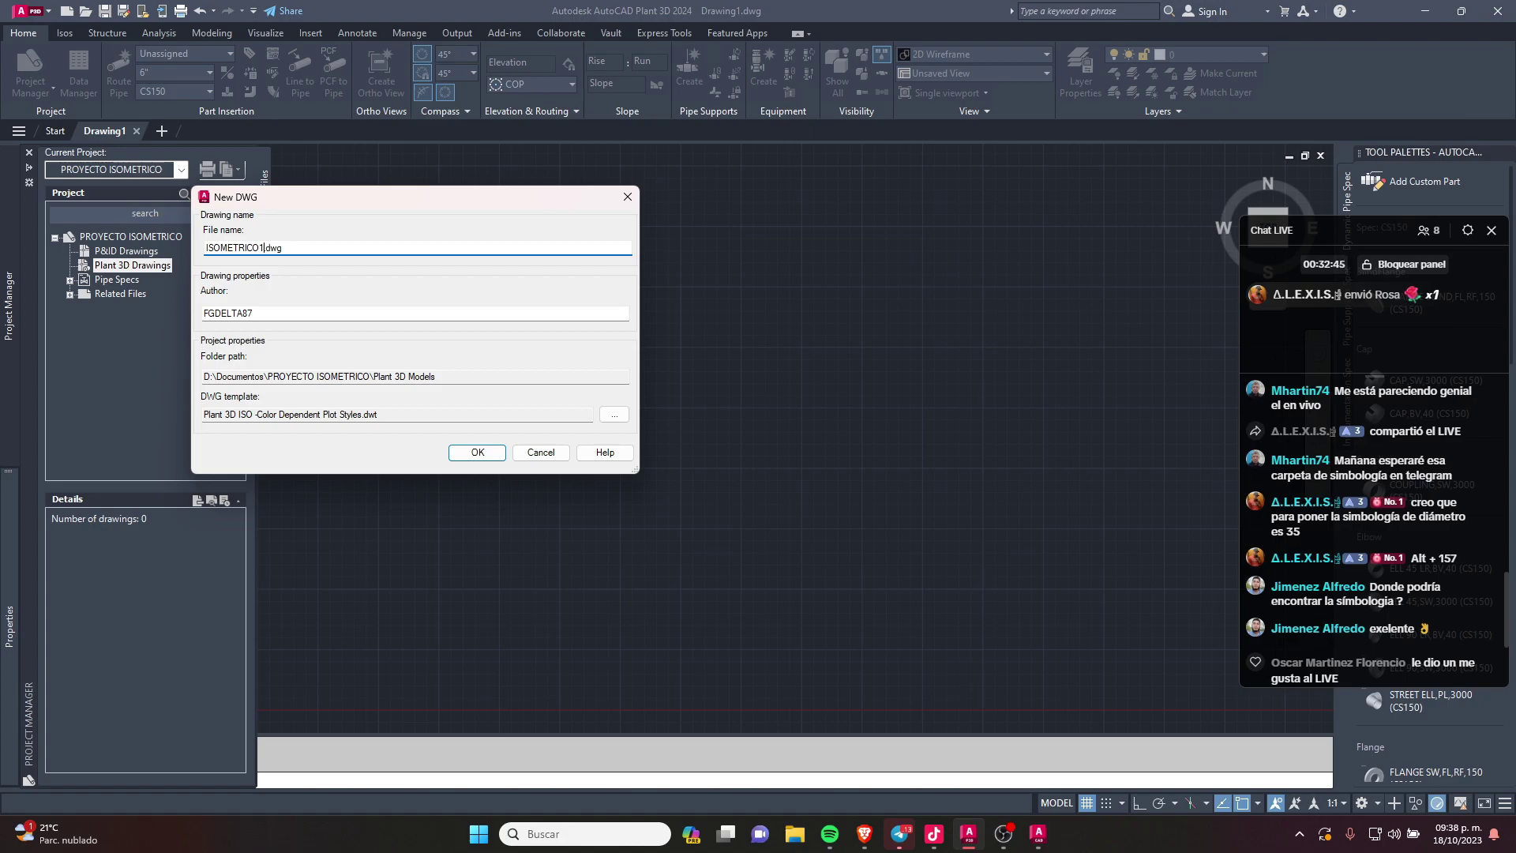
{"action": "left_click", "coordinate": [476, 453]}
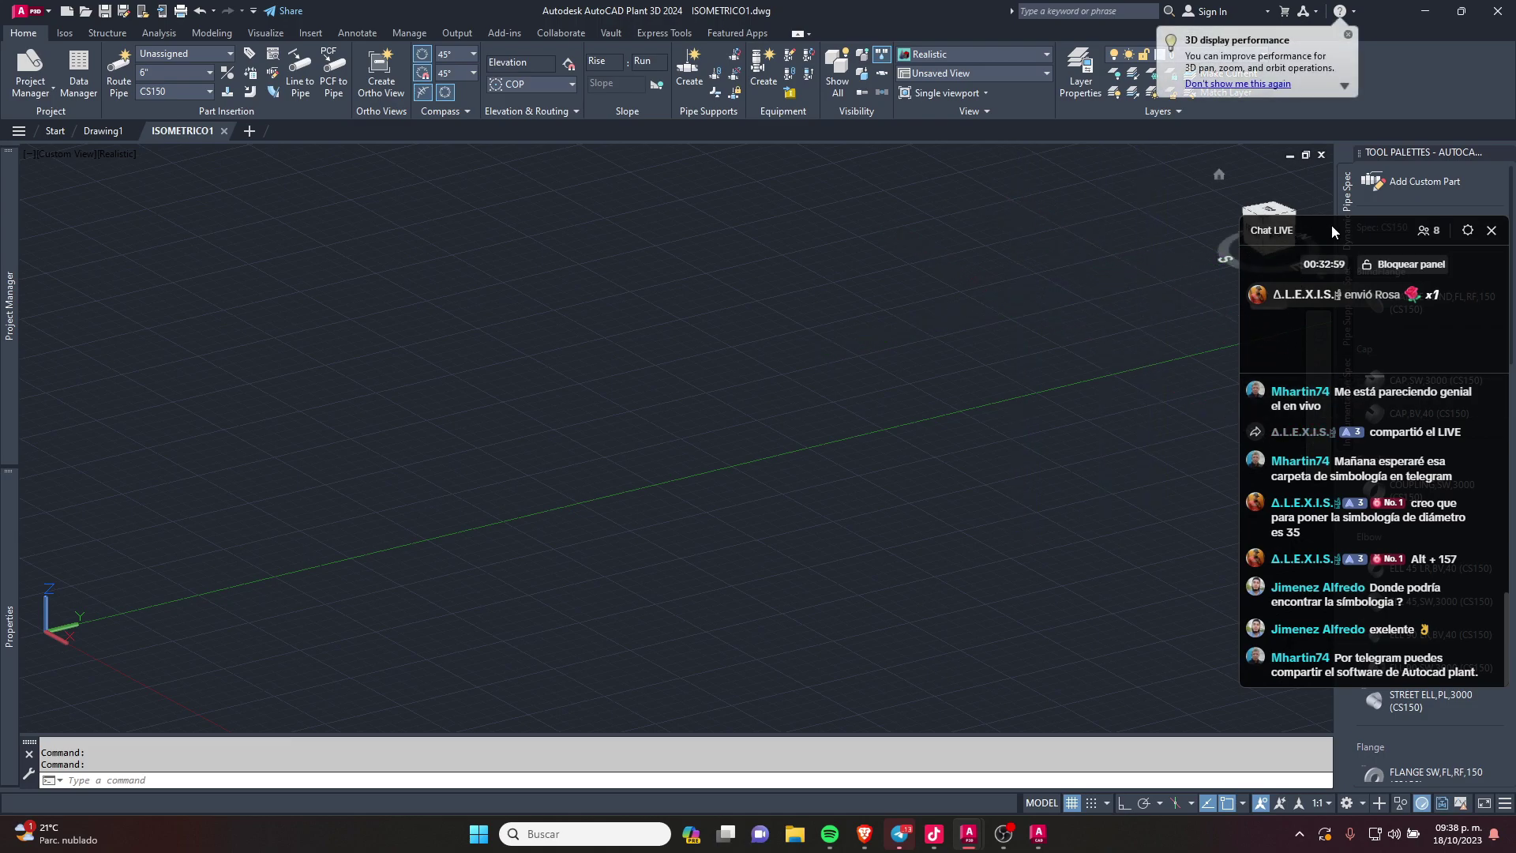
{"action": "left_click_drag", "start_coordinate": [1331, 224], "coordinate": [1092, 224]}
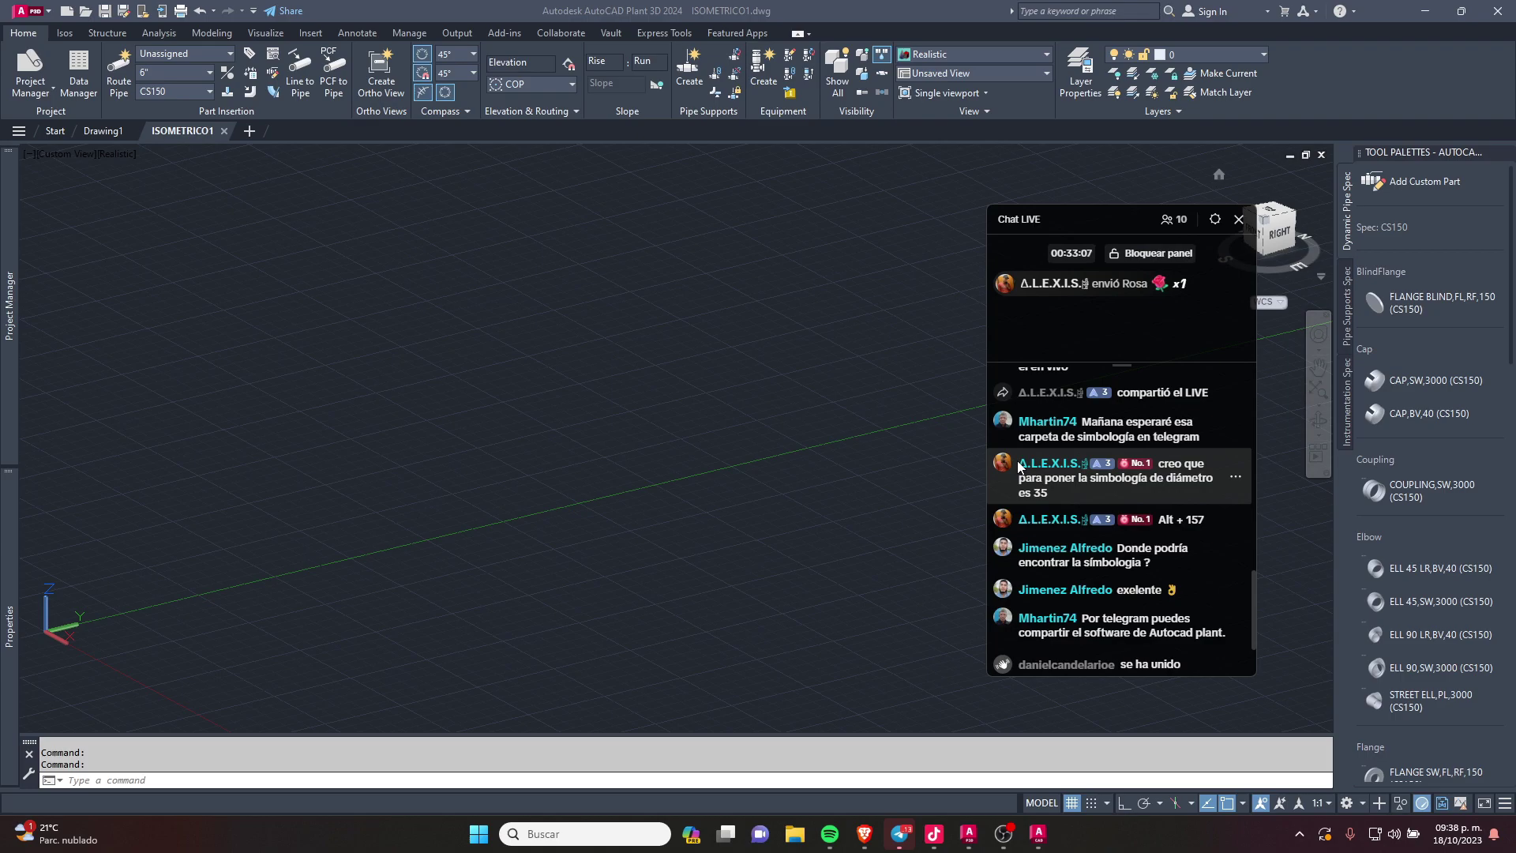
{"action": "scroll", "coordinate": [1018, 467], "scroll_direction": "up", "scroll_amount": 1}
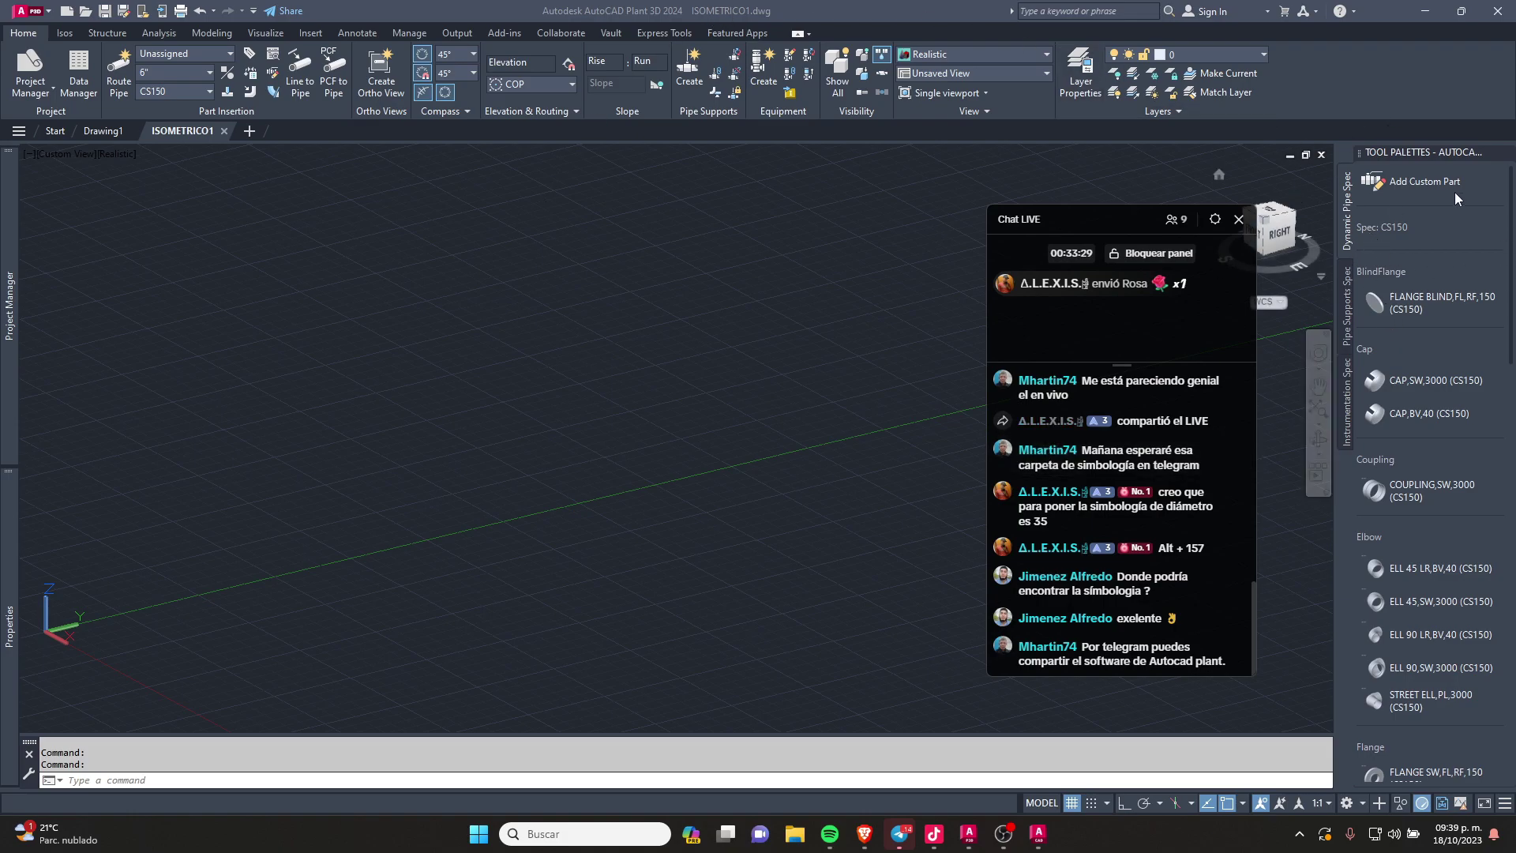
{"action": "mouse_move", "coordinate": [1421, 152]}
{"action": "scroll", "coordinate": [1395, 356], "scroll_direction": "down", "scroll_amount": 5}
{"action": "scroll", "coordinate": [1415, 506], "scroll_direction": "down", "scroll_amount": 5}
{"action": "scroll", "coordinate": [1435, 629], "scroll_direction": "down", "scroll_amount": 5}
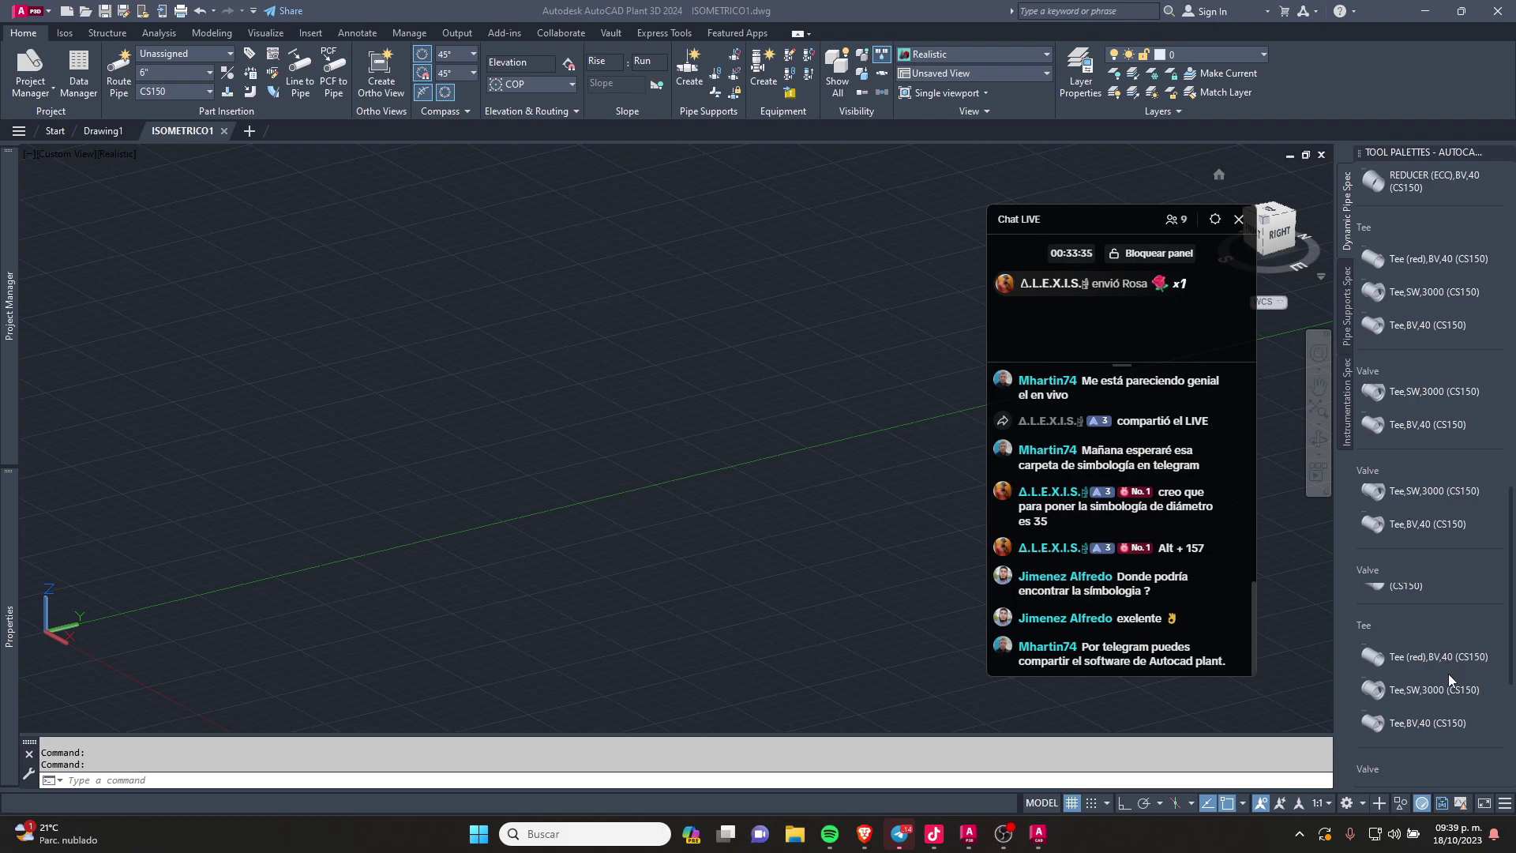
{"action": "scroll", "coordinate": [1451, 685], "scroll_direction": "down", "scroll_amount": 3}
{"action": "scroll", "coordinate": [1421, 474], "scroll_direction": "down", "scroll_amount": 5}
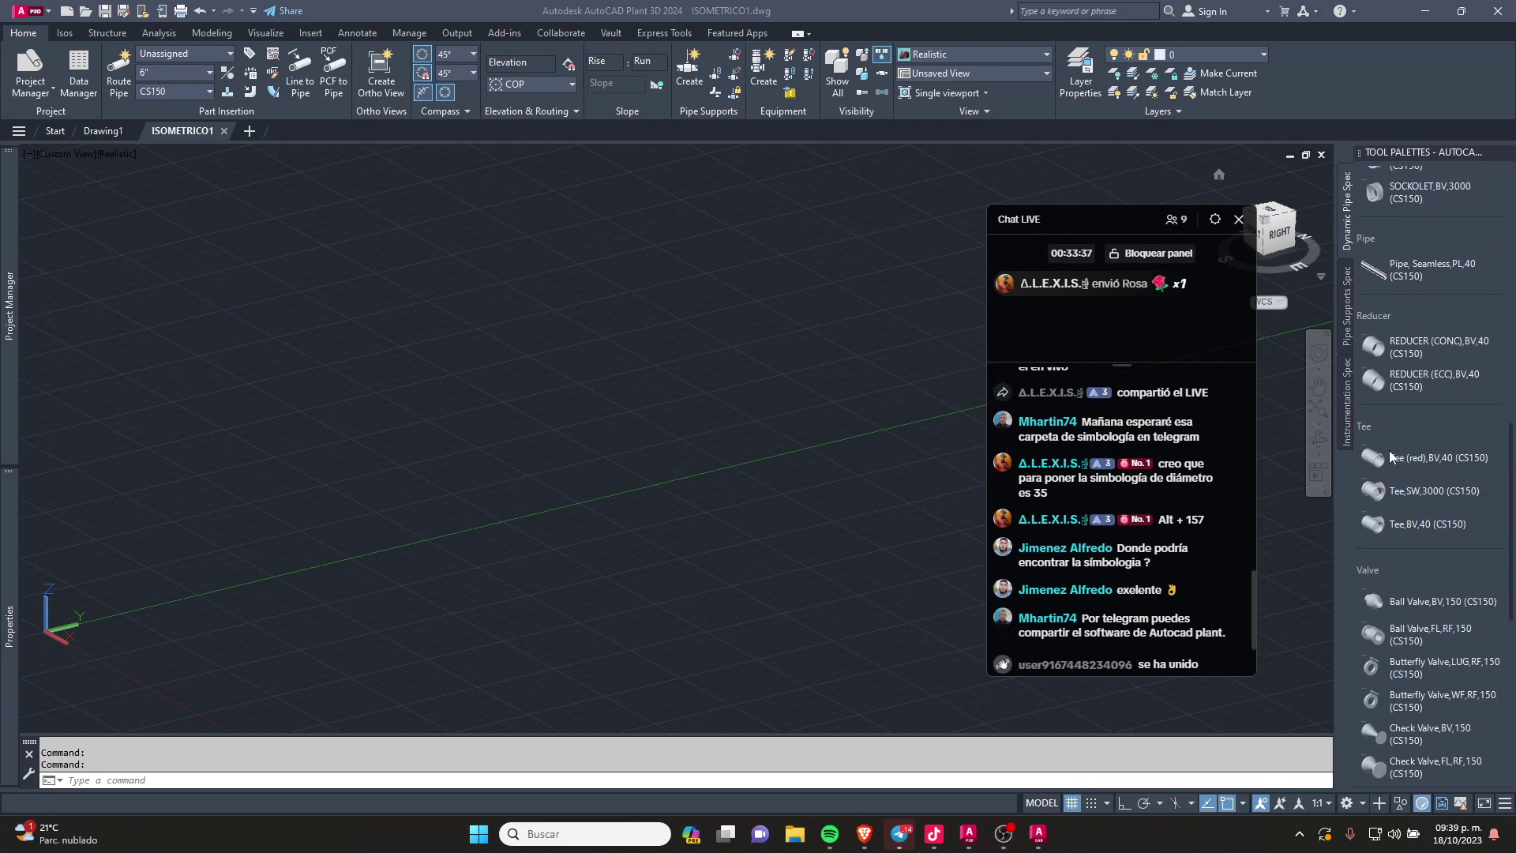
{"action": "scroll", "coordinate": [1411, 375], "scroll_direction": "down", "scroll_amount": 5}
{"action": "scroll", "coordinate": [1410, 371], "scroll_direction": "up", "scroll_amount": 5}
{"action": "scroll", "coordinate": [1410, 362], "scroll_direction": "up", "scroll_amount": 5}
{"action": "scroll", "coordinate": [1413, 419], "scroll_direction": "up", "scroll_amount": 3}
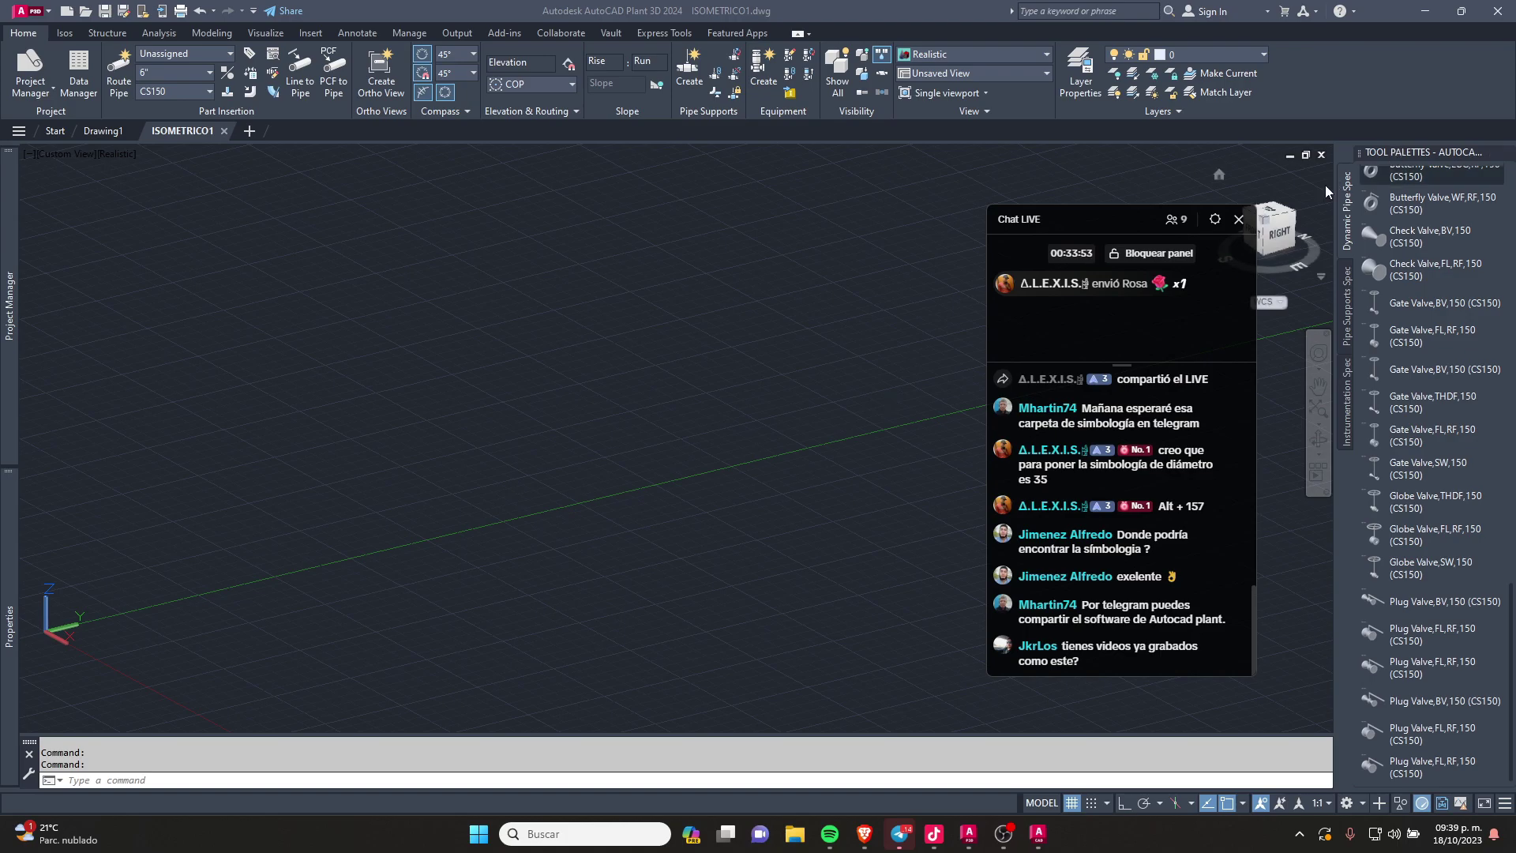
{"action": "left_click_drag", "start_coordinate": [1106, 232], "coordinate": [1174, 231]}
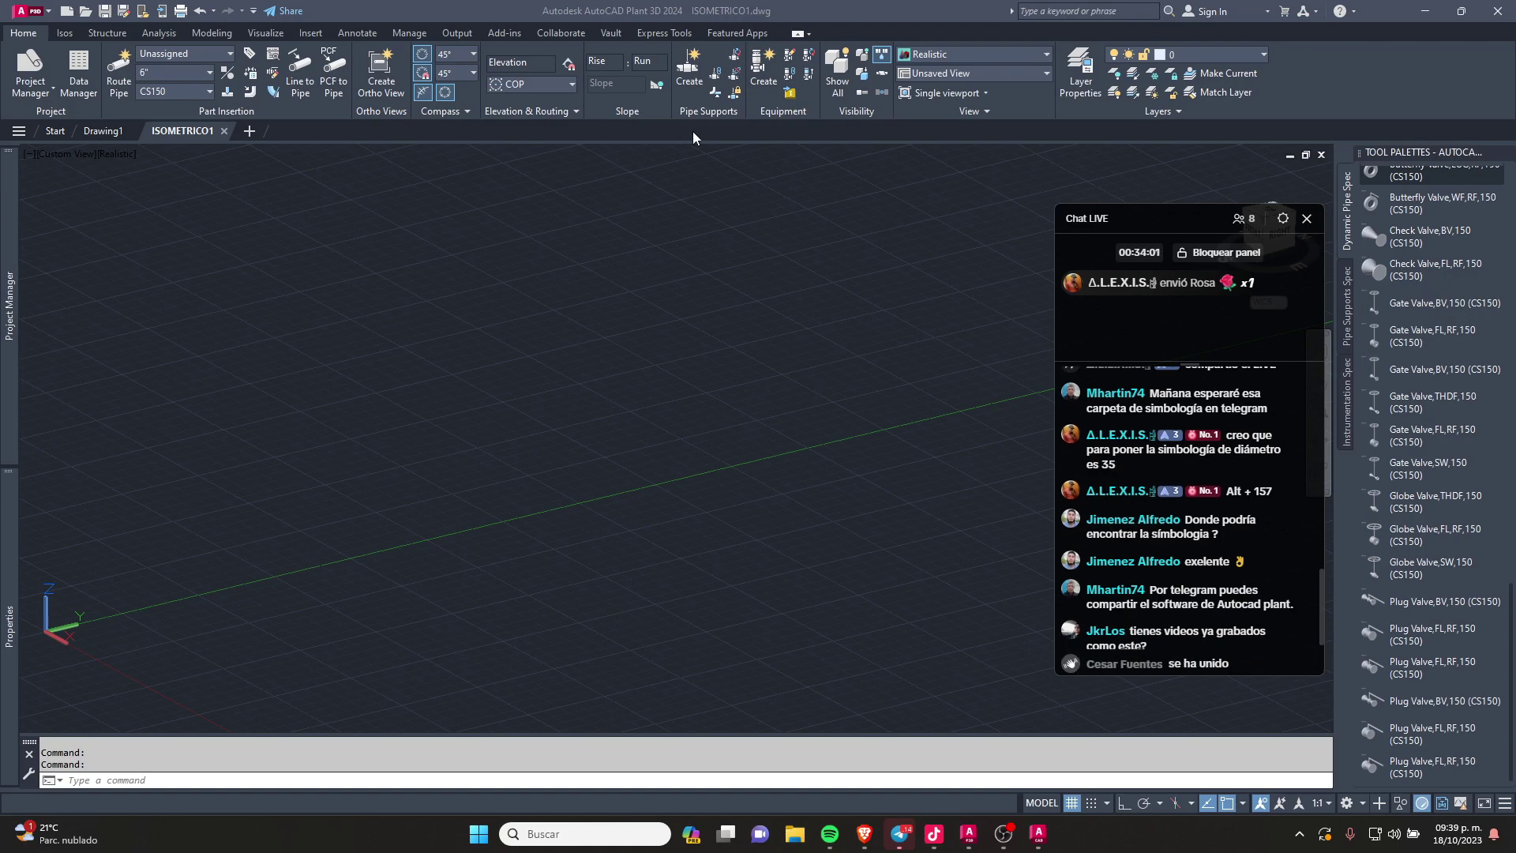
{"action": "scroll", "coordinate": [1407, 324], "scroll_direction": "up", "scroll_amount": 3}
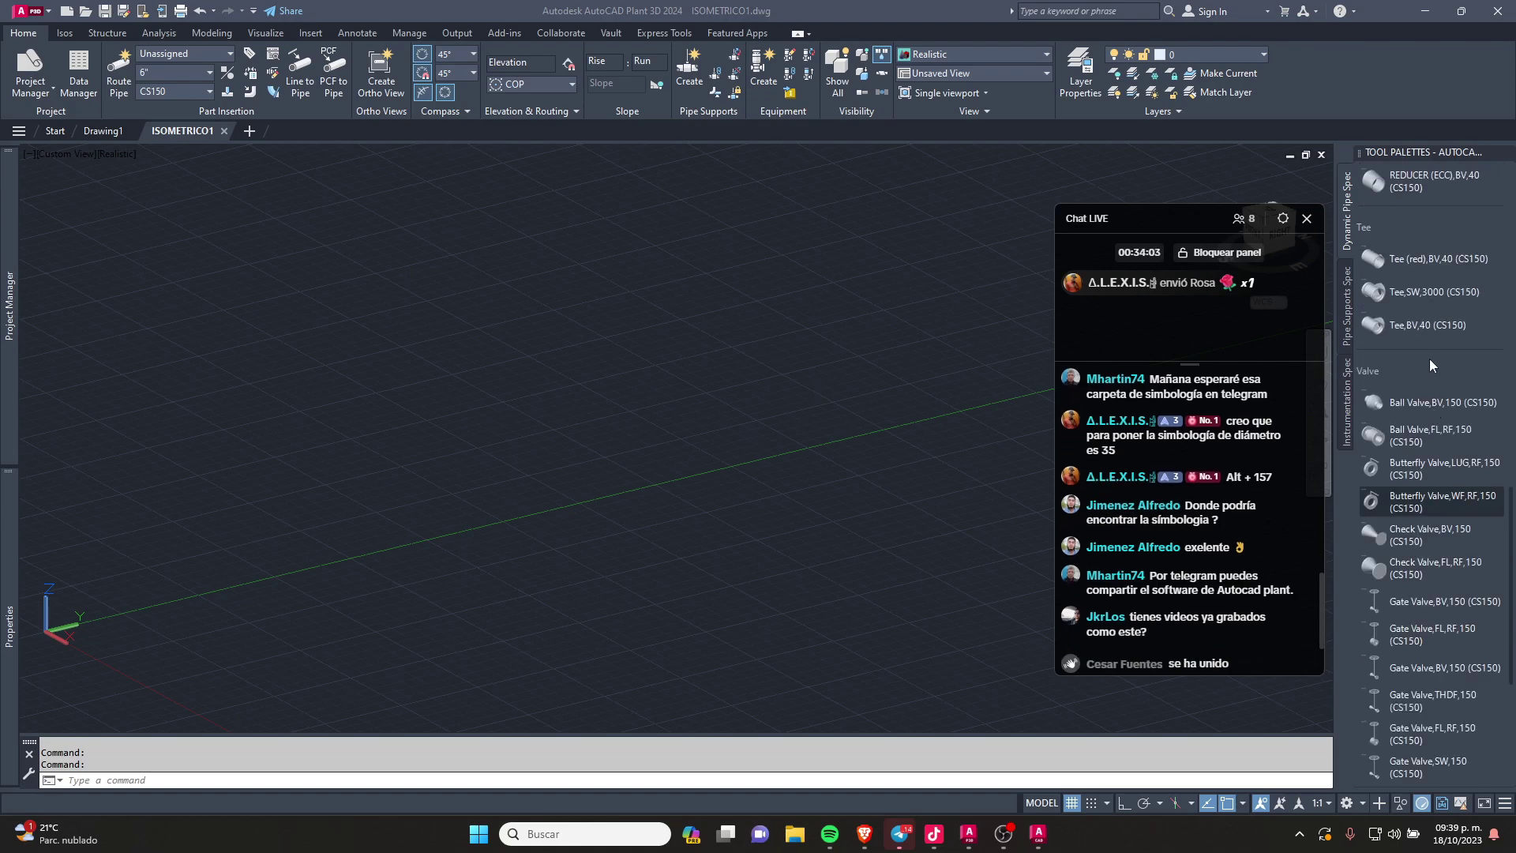
{"action": "scroll", "coordinate": [1430, 359], "scroll_direction": "up", "scroll_amount": 3}
{"action": "scroll", "coordinate": [1395, 359], "scroll_direction": "up", "scroll_amount": 3}
{"action": "scroll", "coordinate": [1416, 380], "scroll_direction": "up", "scroll_amount": 3}
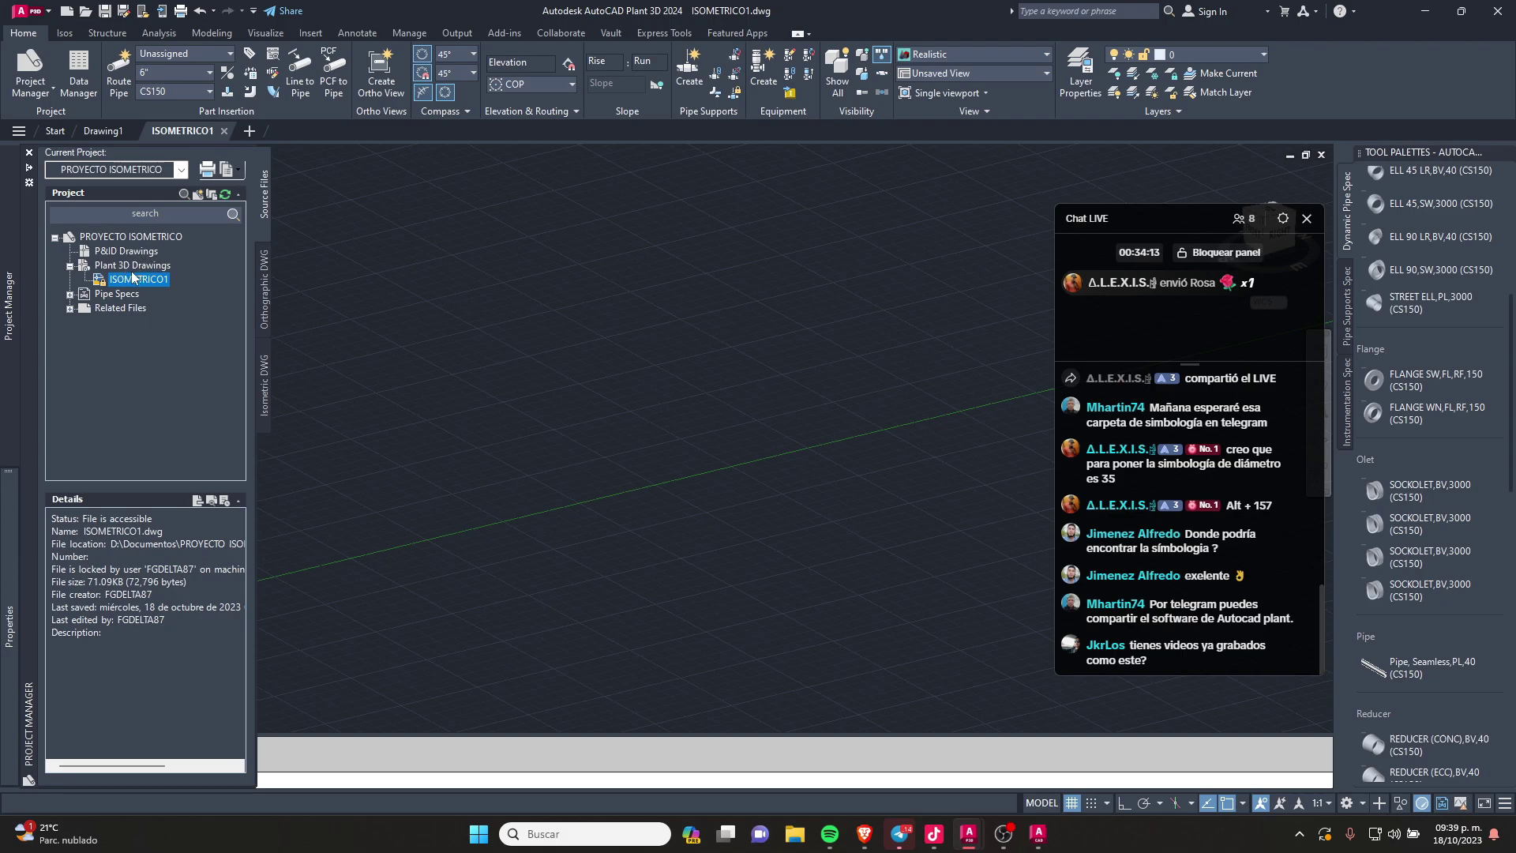
{"action": "left_click", "coordinate": [302, 313]}
{"action": "left_click", "coordinate": [29, 167]}
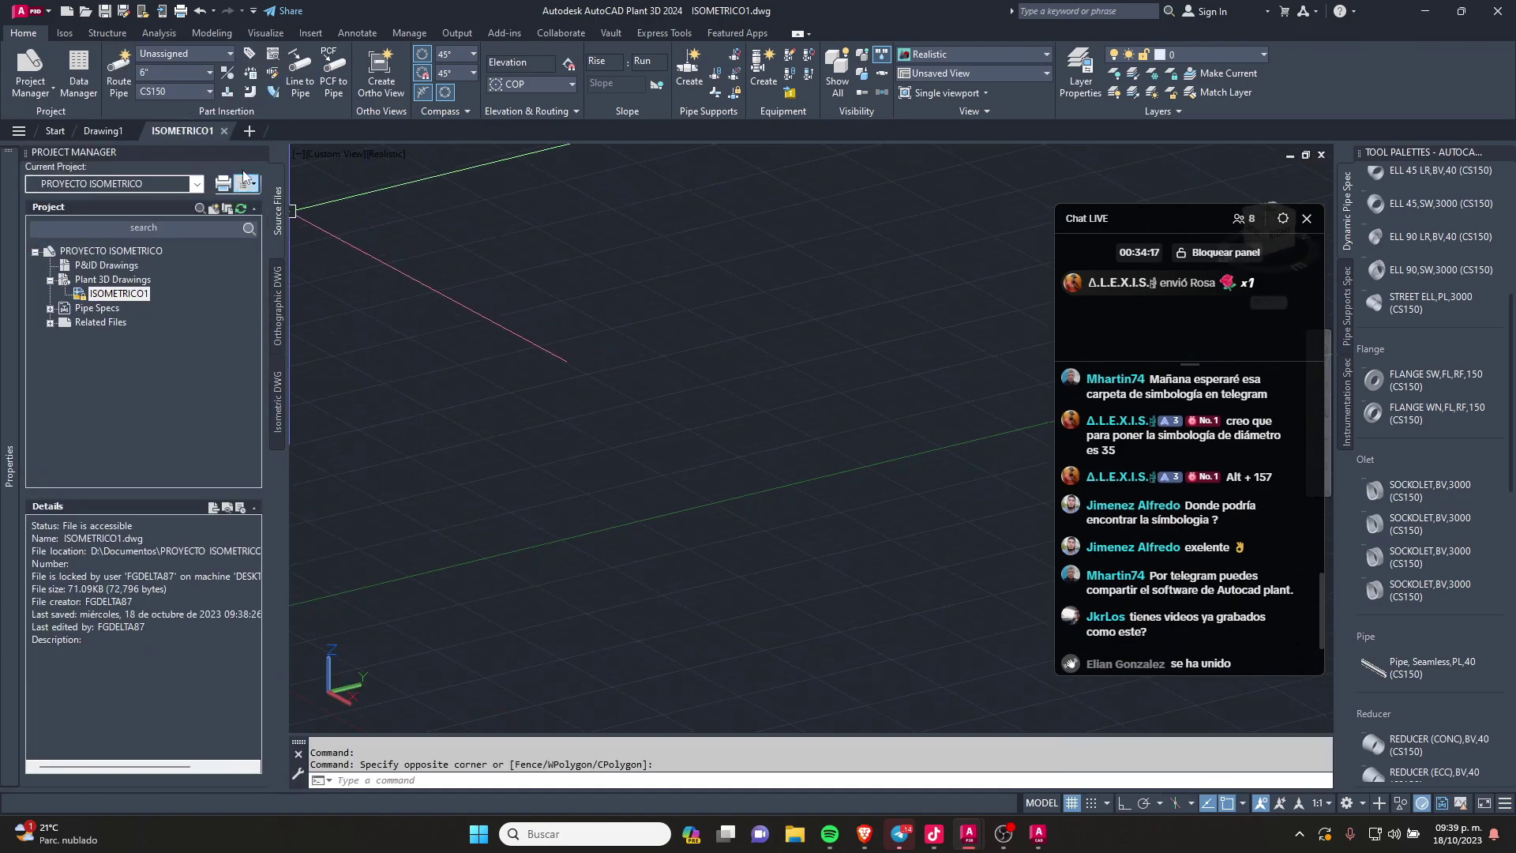
{"action": "left_click", "coordinate": [249, 150]}
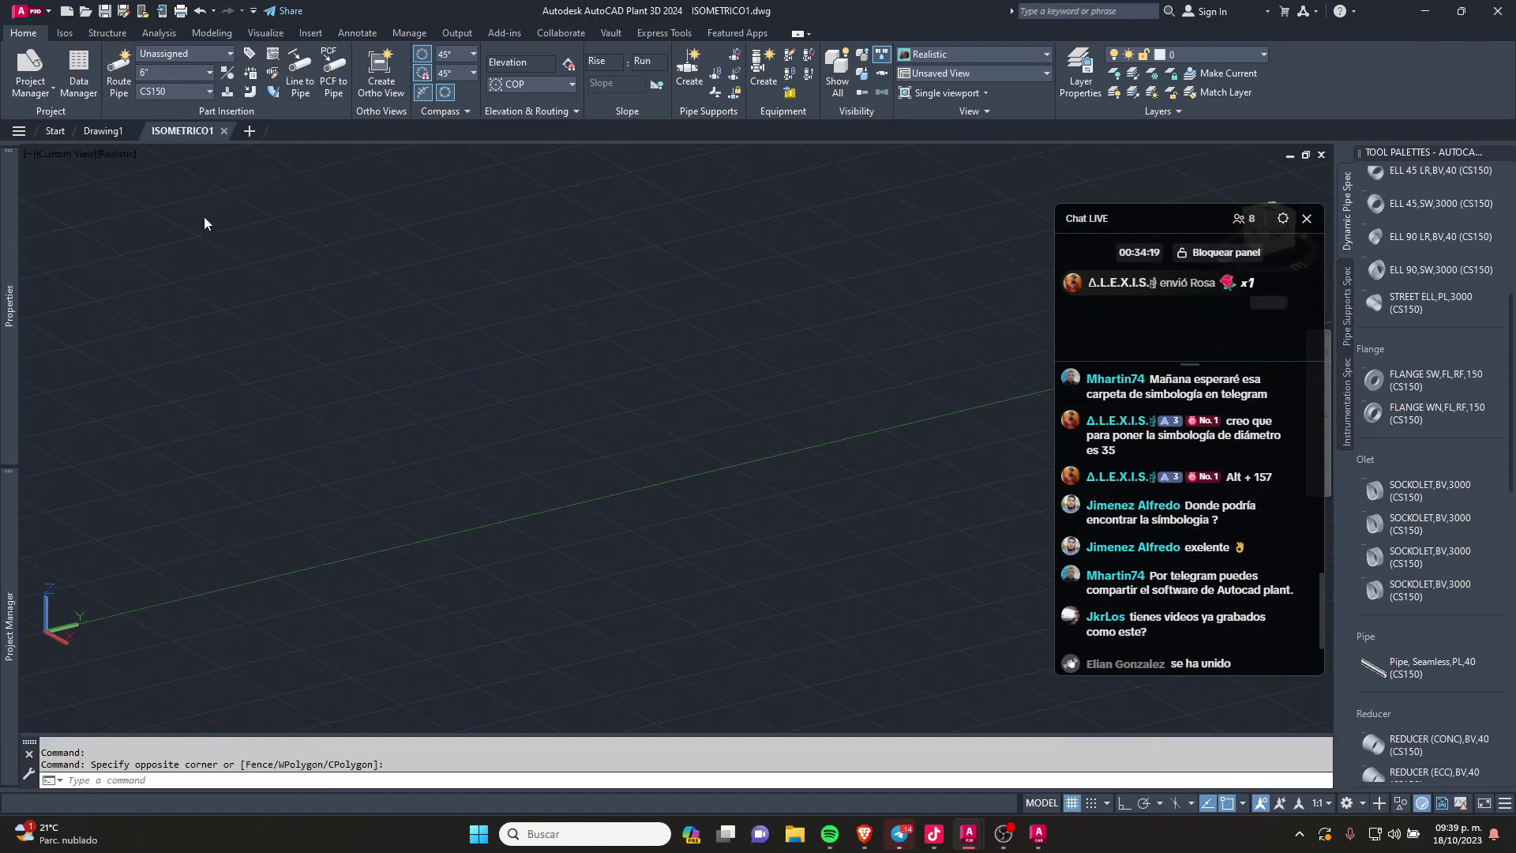
{"action": "left_click", "coordinate": [508, 237]}
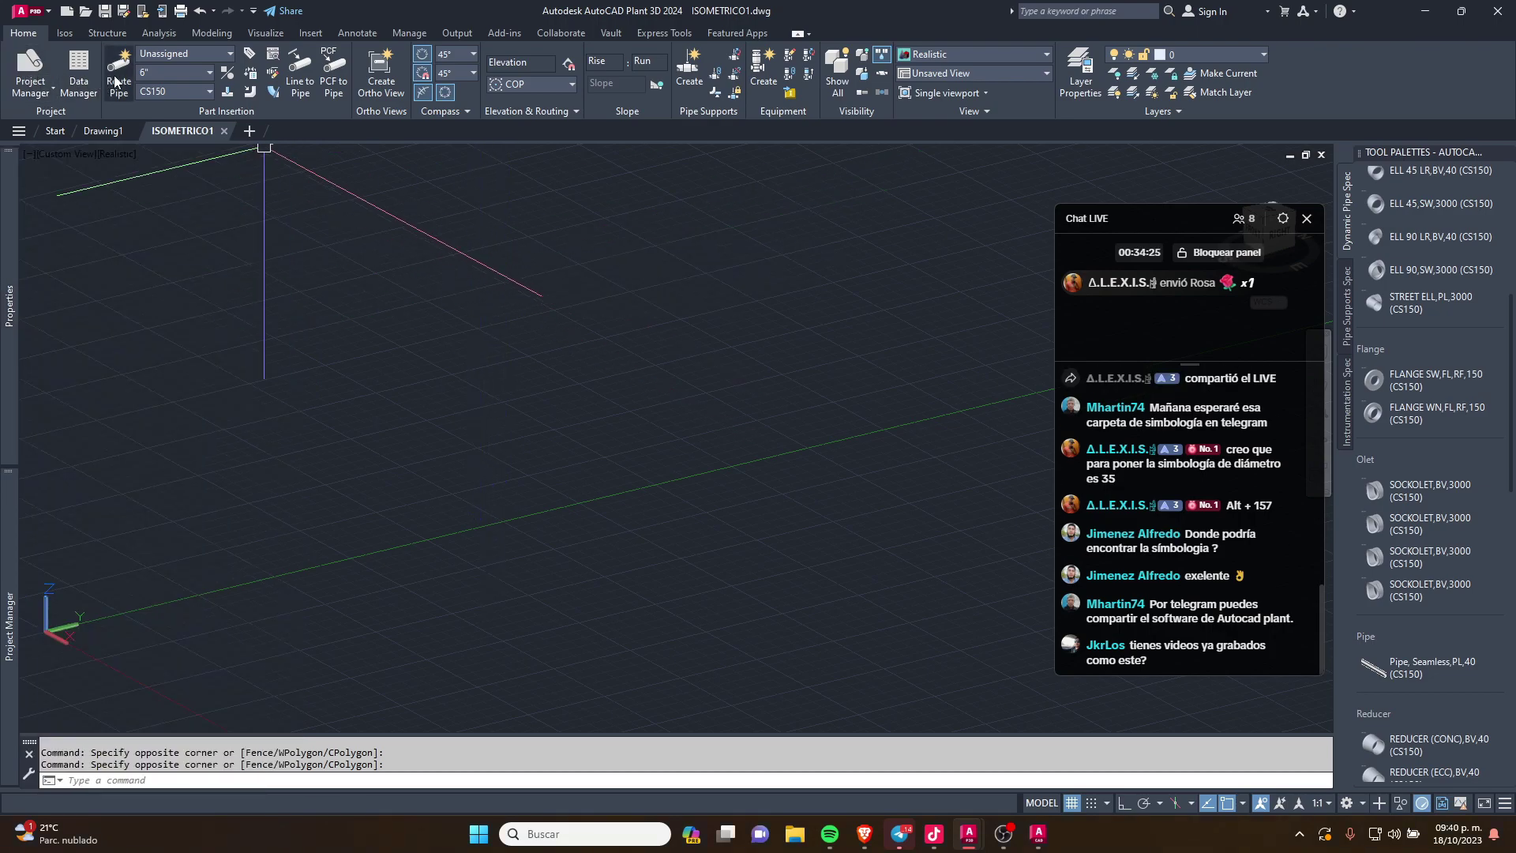
{"action": "left_click", "coordinate": [49, 90]}
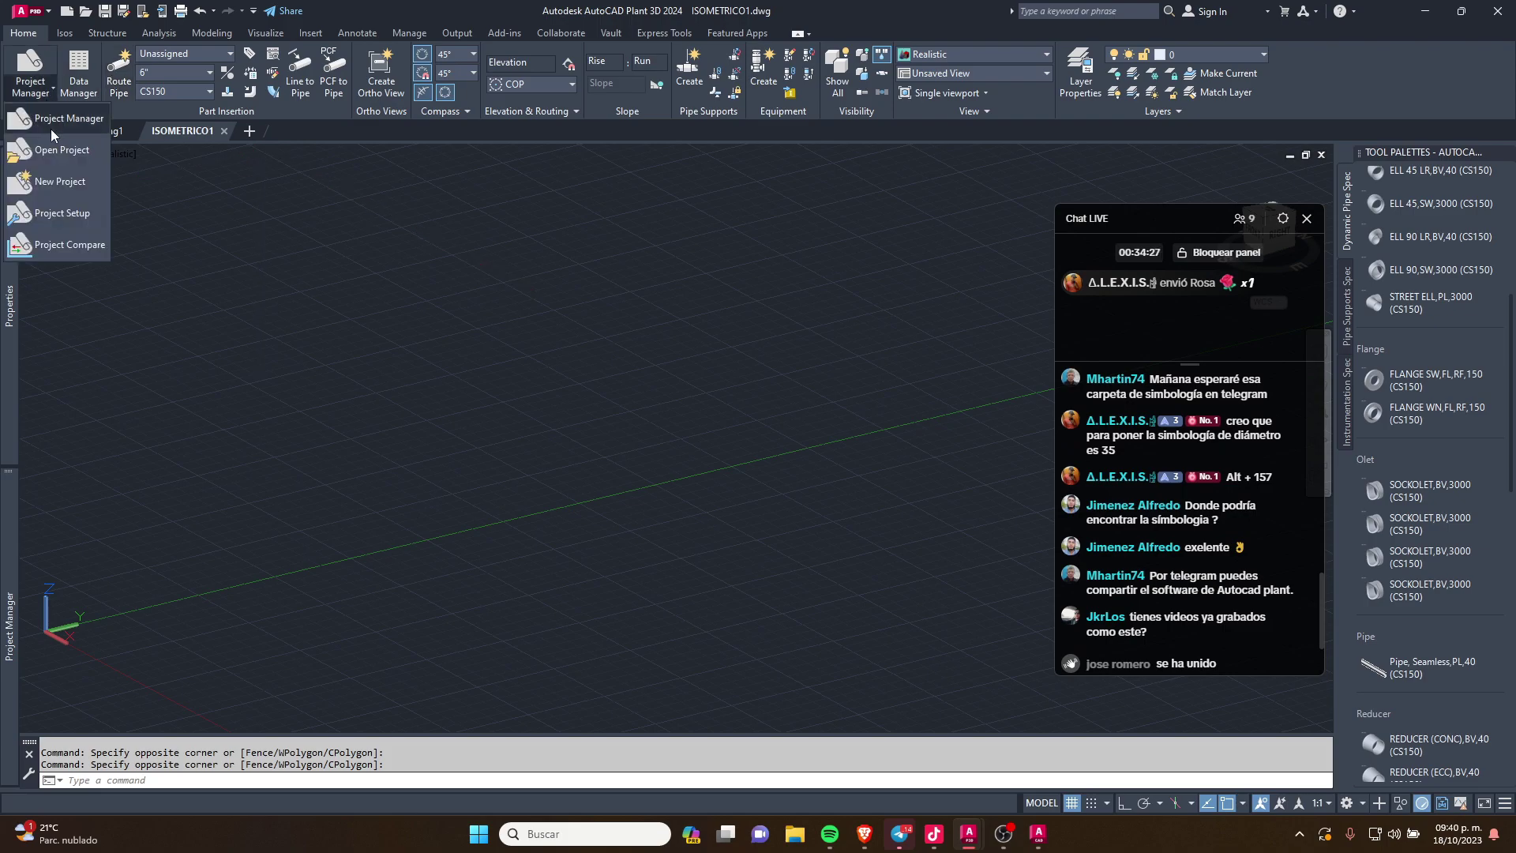
{"action": "left_click", "coordinate": [410, 357]}
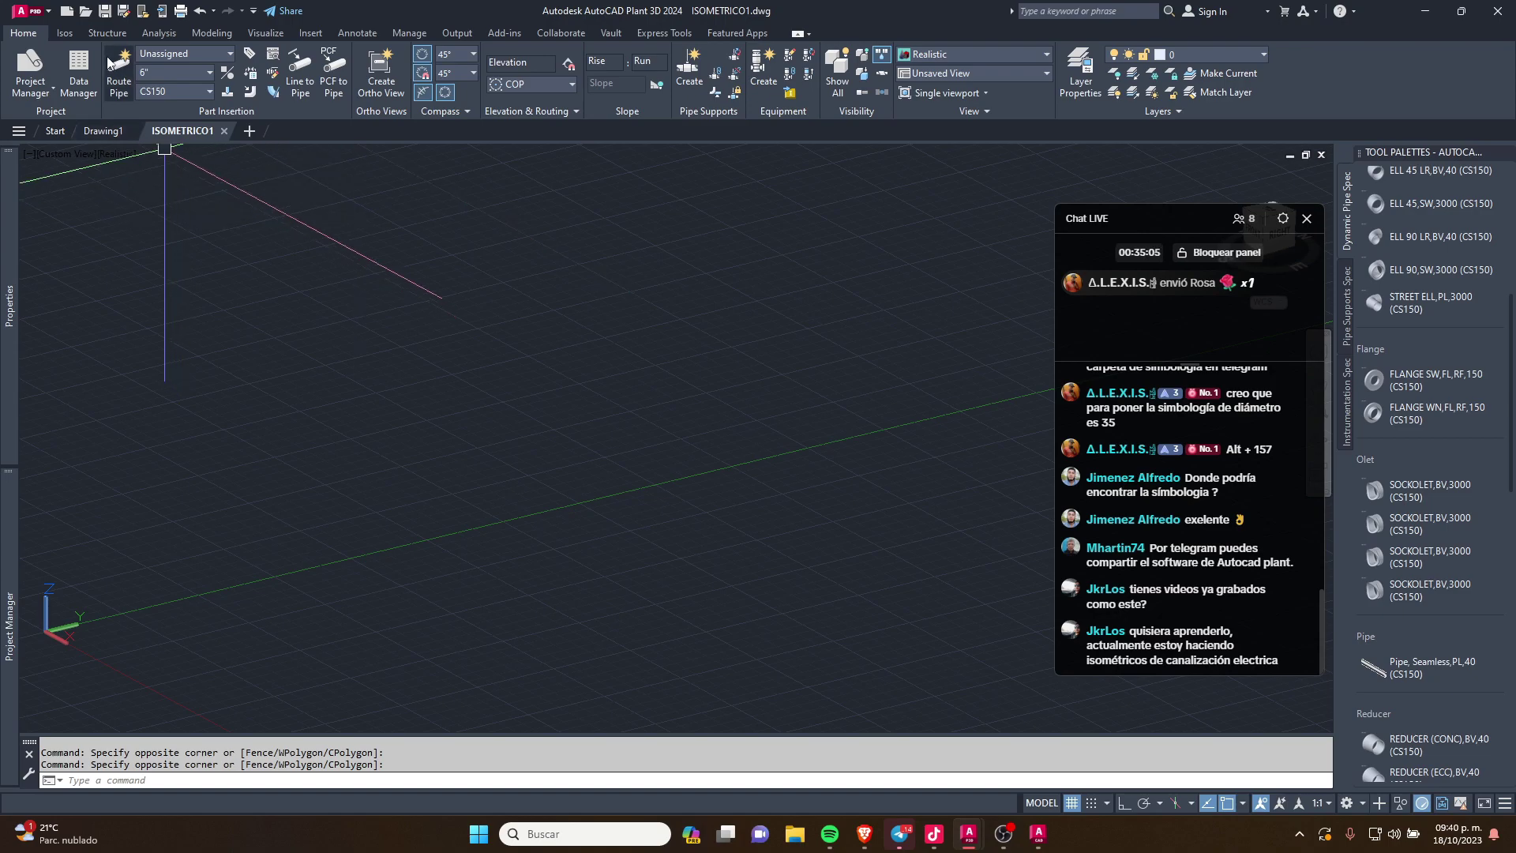
Step: Create a new line number and type 10"-D-1000-C-01T01, fixing the mistyped digits
{"action": "left_click", "coordinate": [186, 50]}
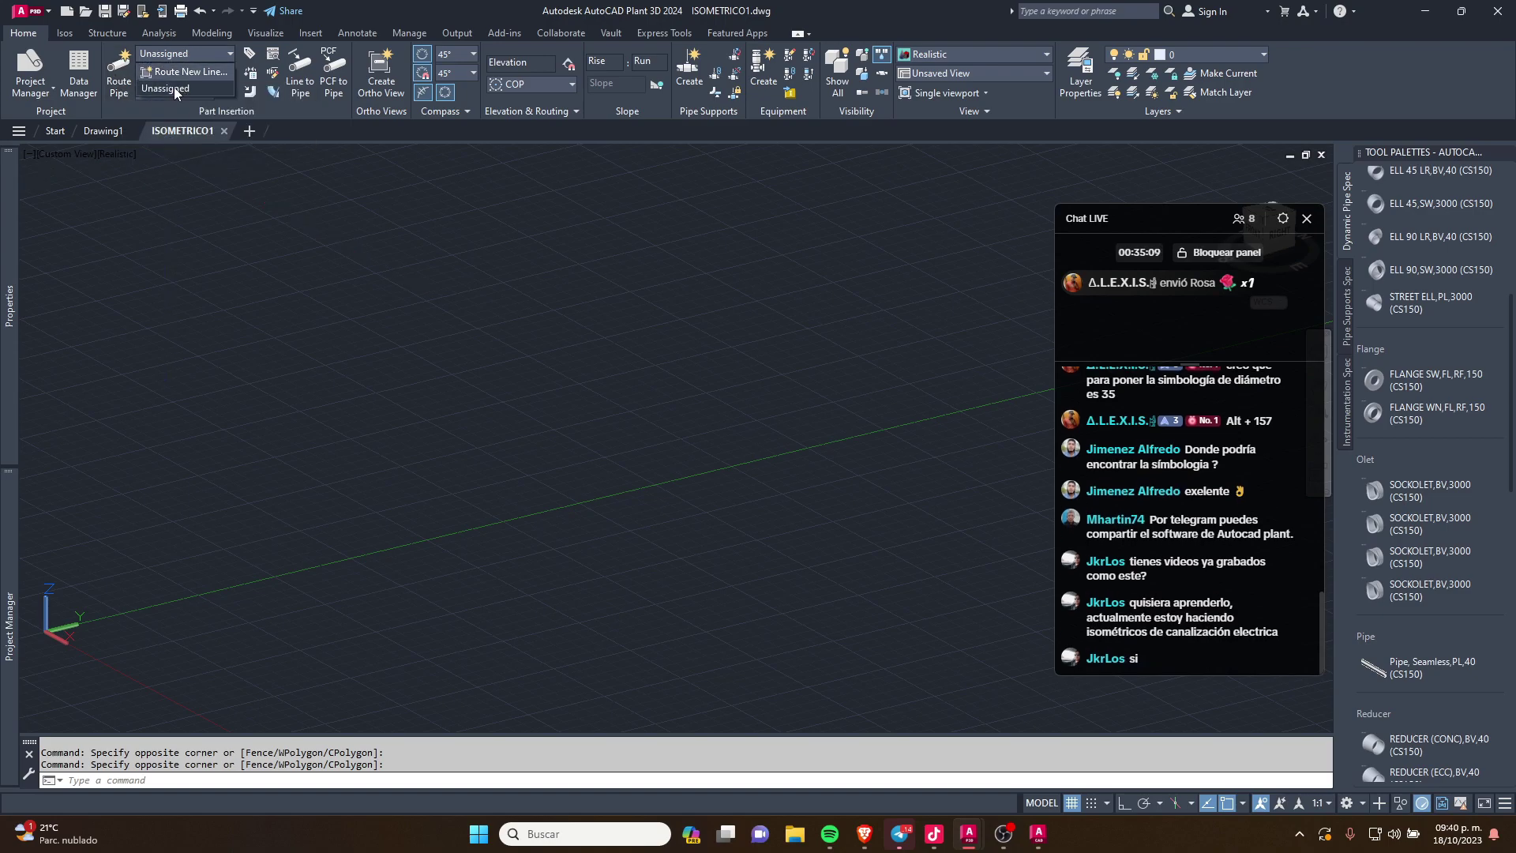
{"action": "left_click", "coordinate": [180, 72]}
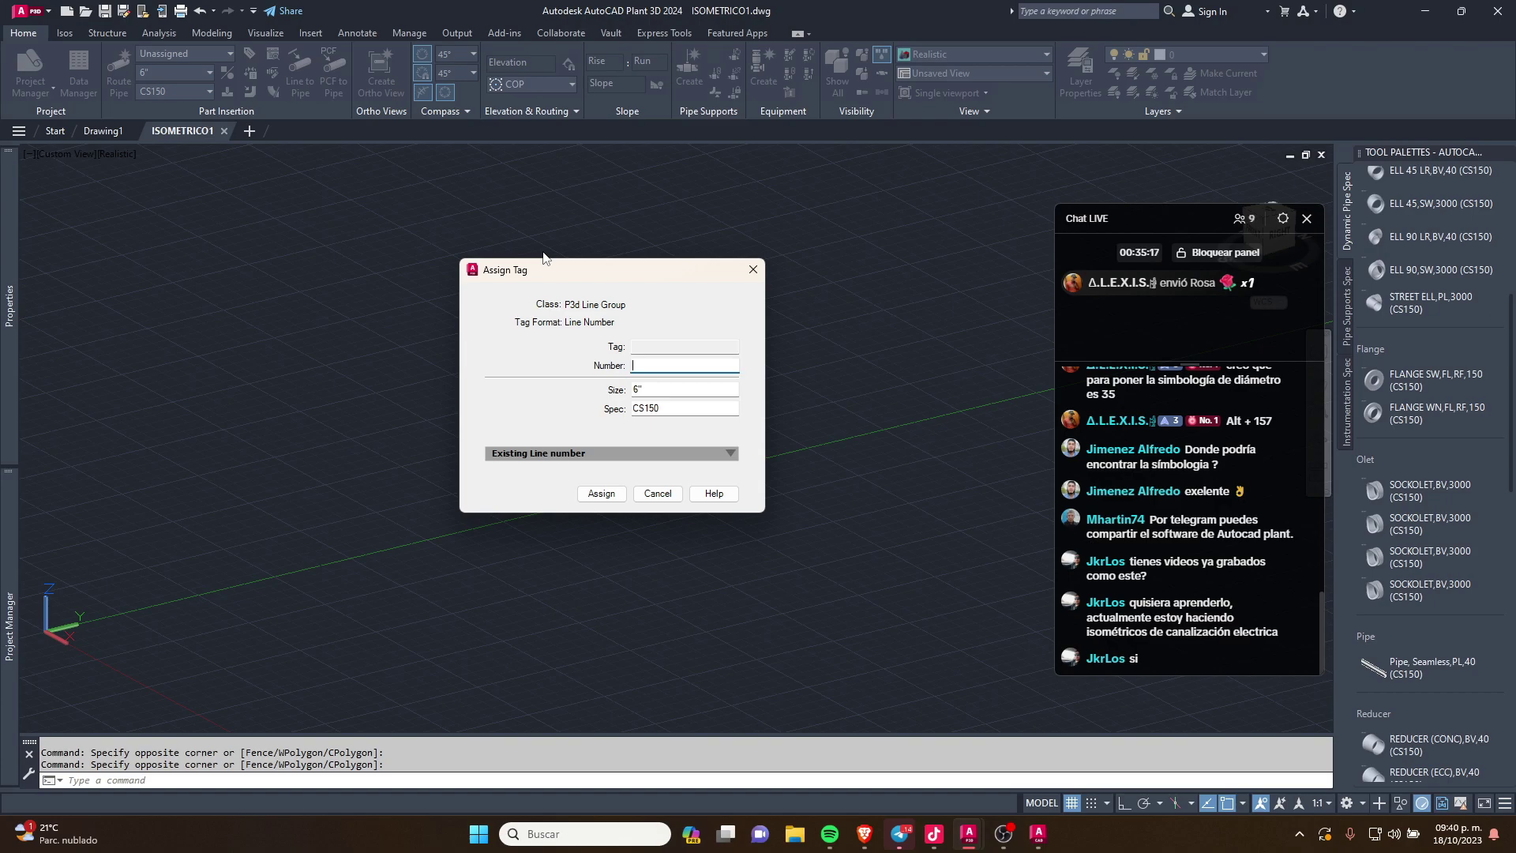
{"action": "type", "text": "10!"}
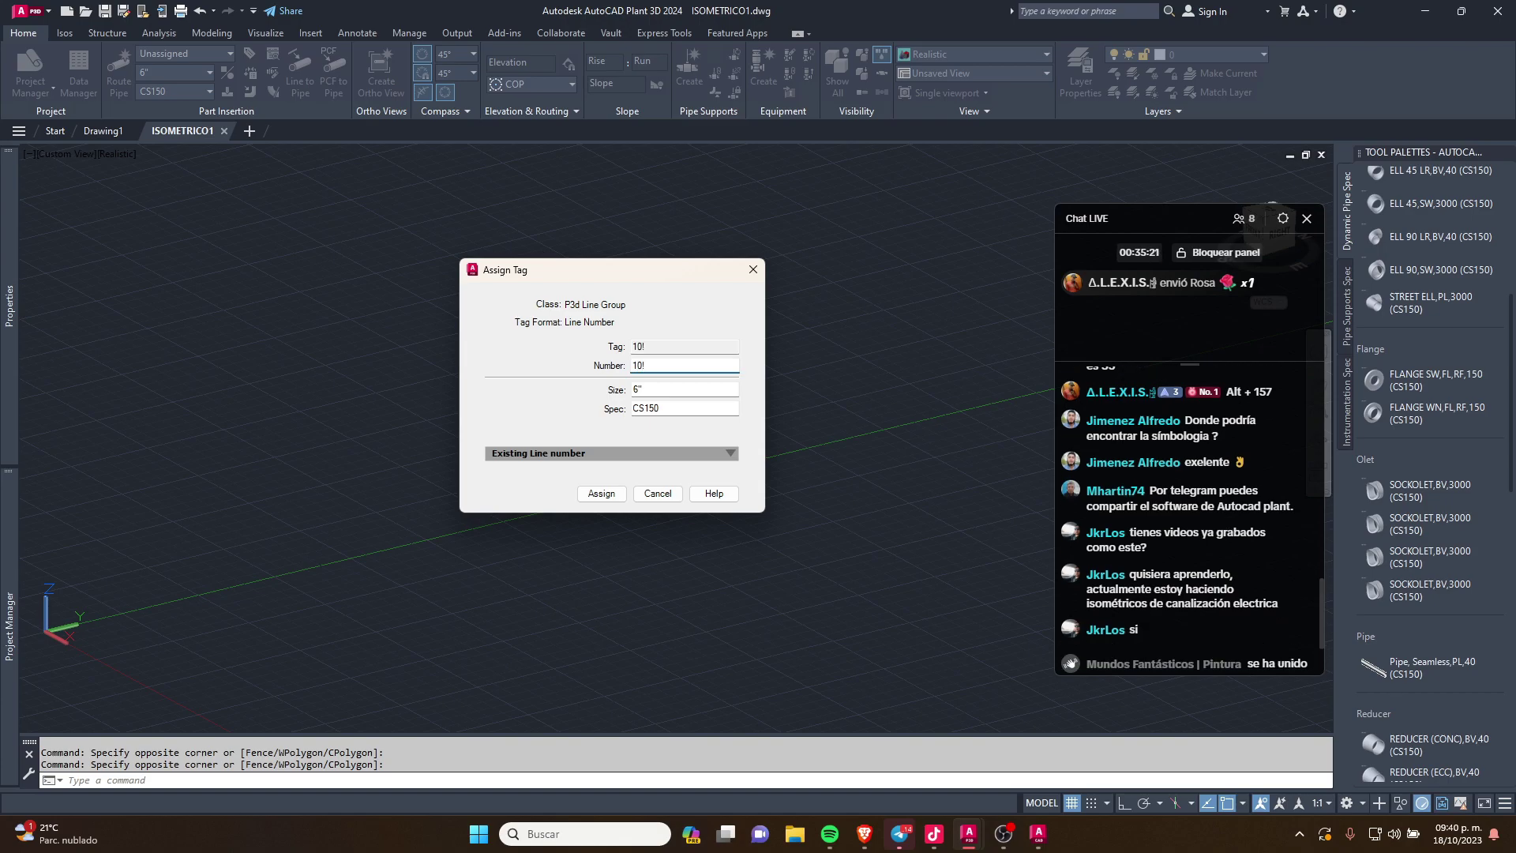
{"action": "type", "text": "\""}
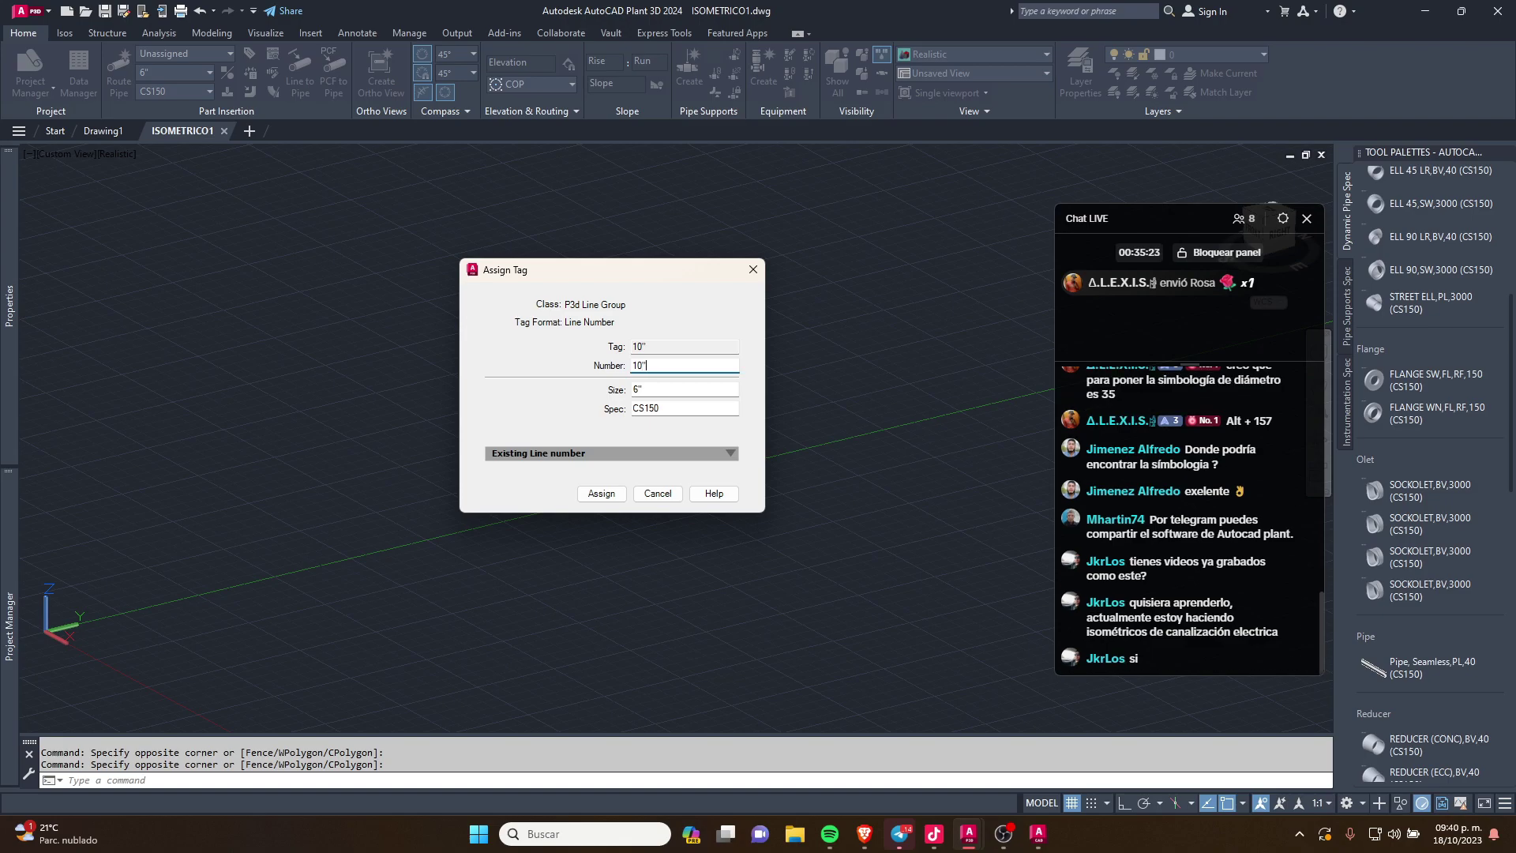
{"action": "type", "text": "-"}
{"action": "type", "text": "D-"}
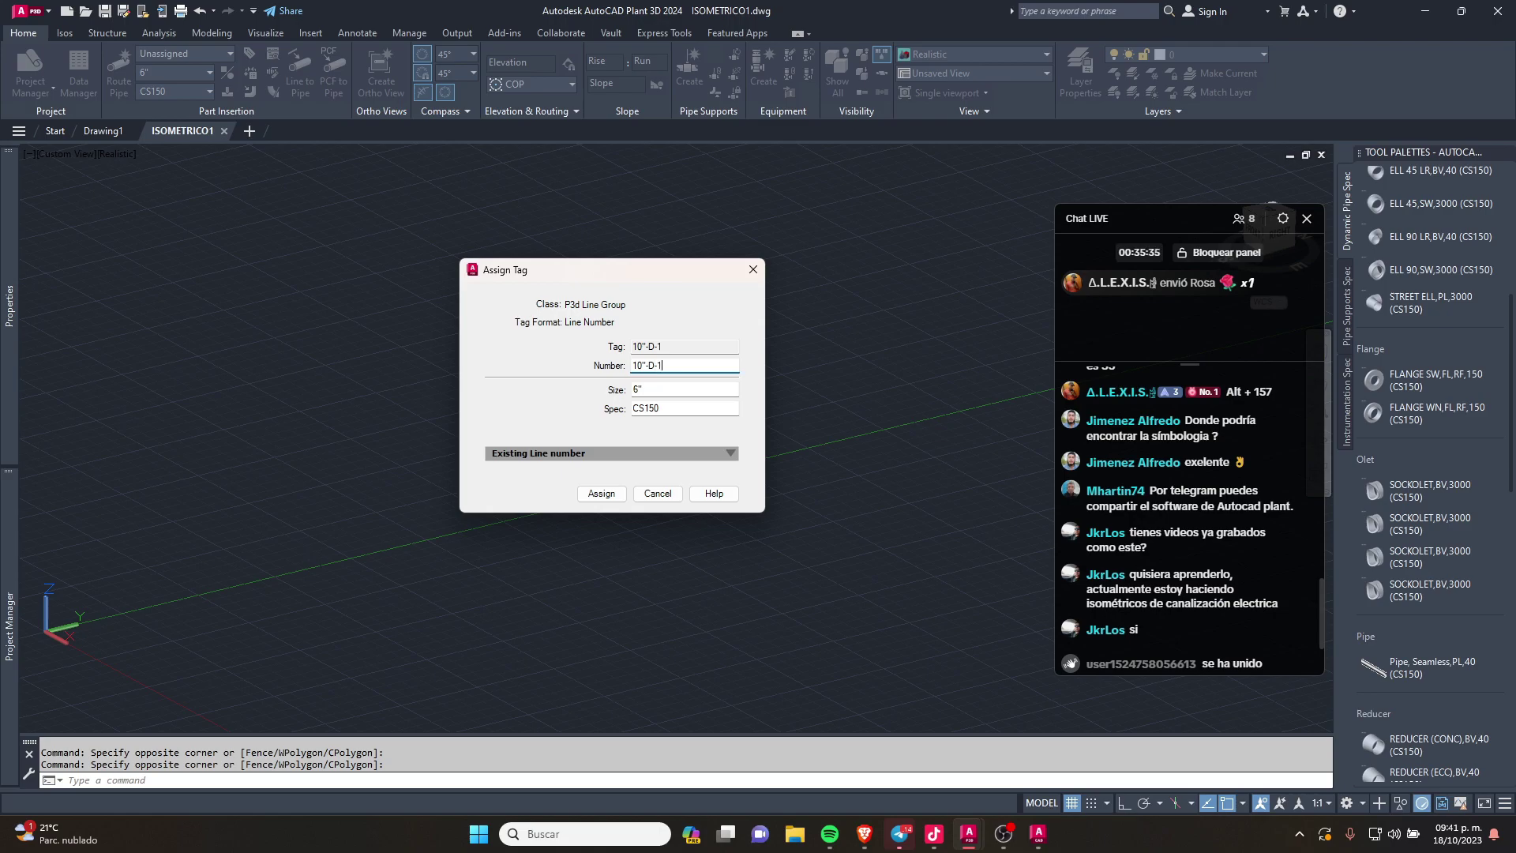
{"action": "type", "text": "11100"}
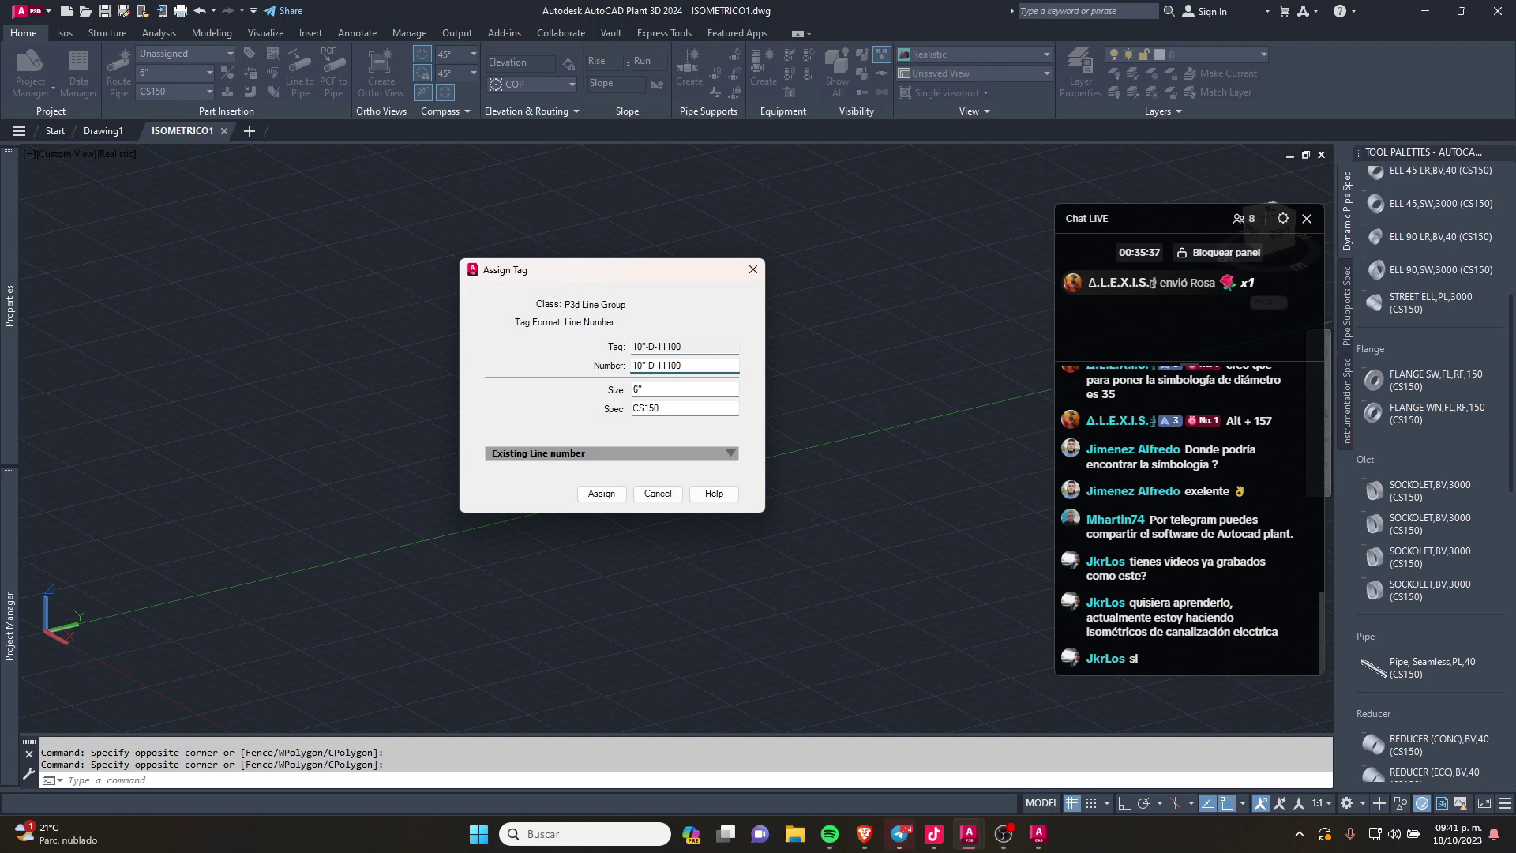
{"action": "key", "text": "BackSpace"}
{"action": "key", "text": "BackSpace"}
{"action": "key", "text": "BackSpace"}
{"action": "key", "text": "BackSpace"}
{"action": "type", "text": "00"}
{"action": "type", "text": "0-"}
{"action": "type", "text": "C-"}
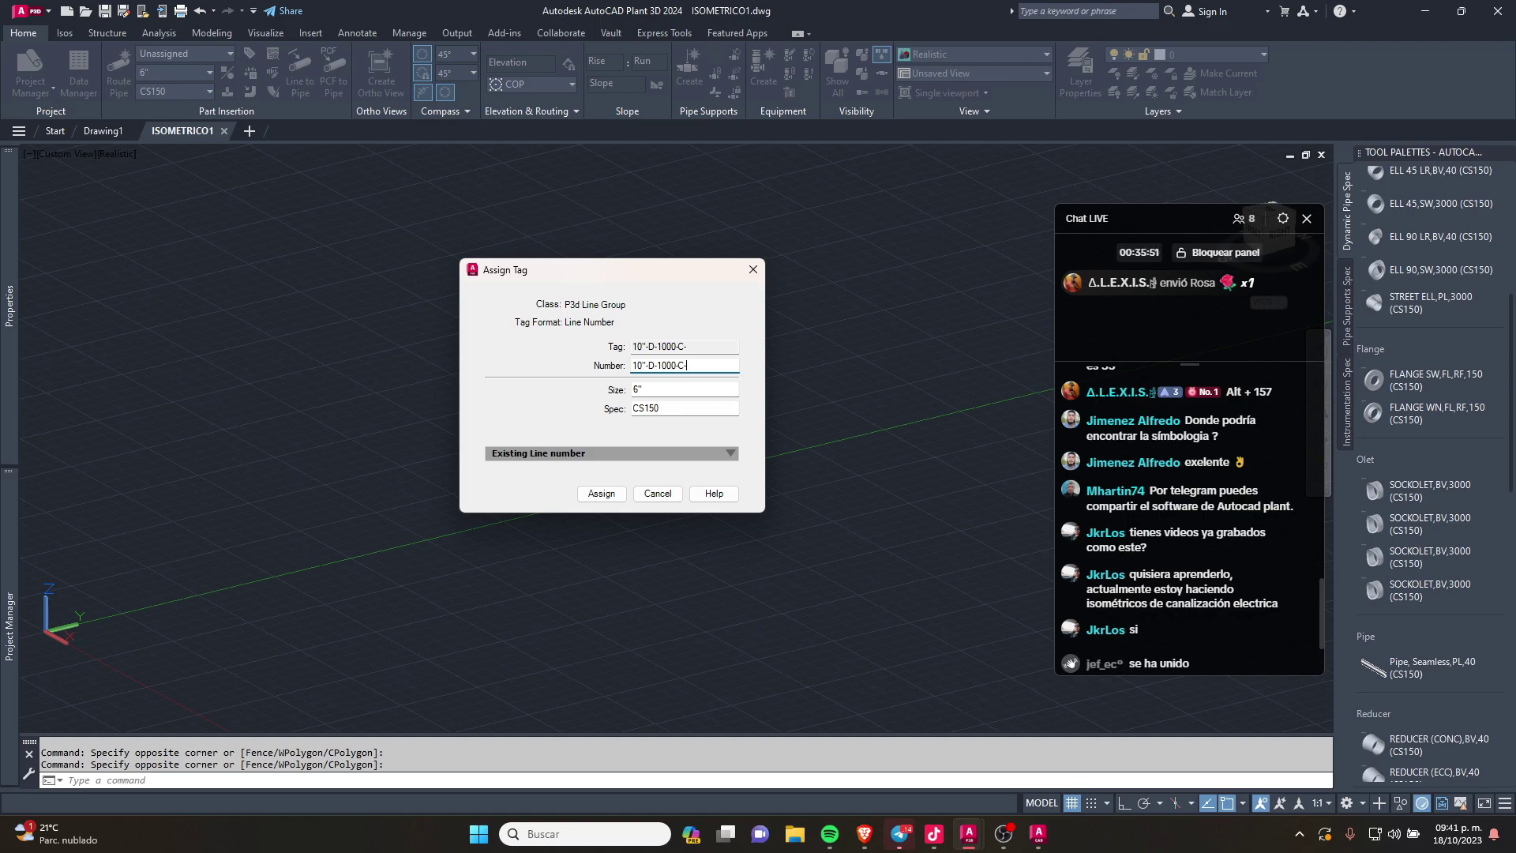
{"action": "type", "text": "01"}
{"action": "type", "text": "T01"}
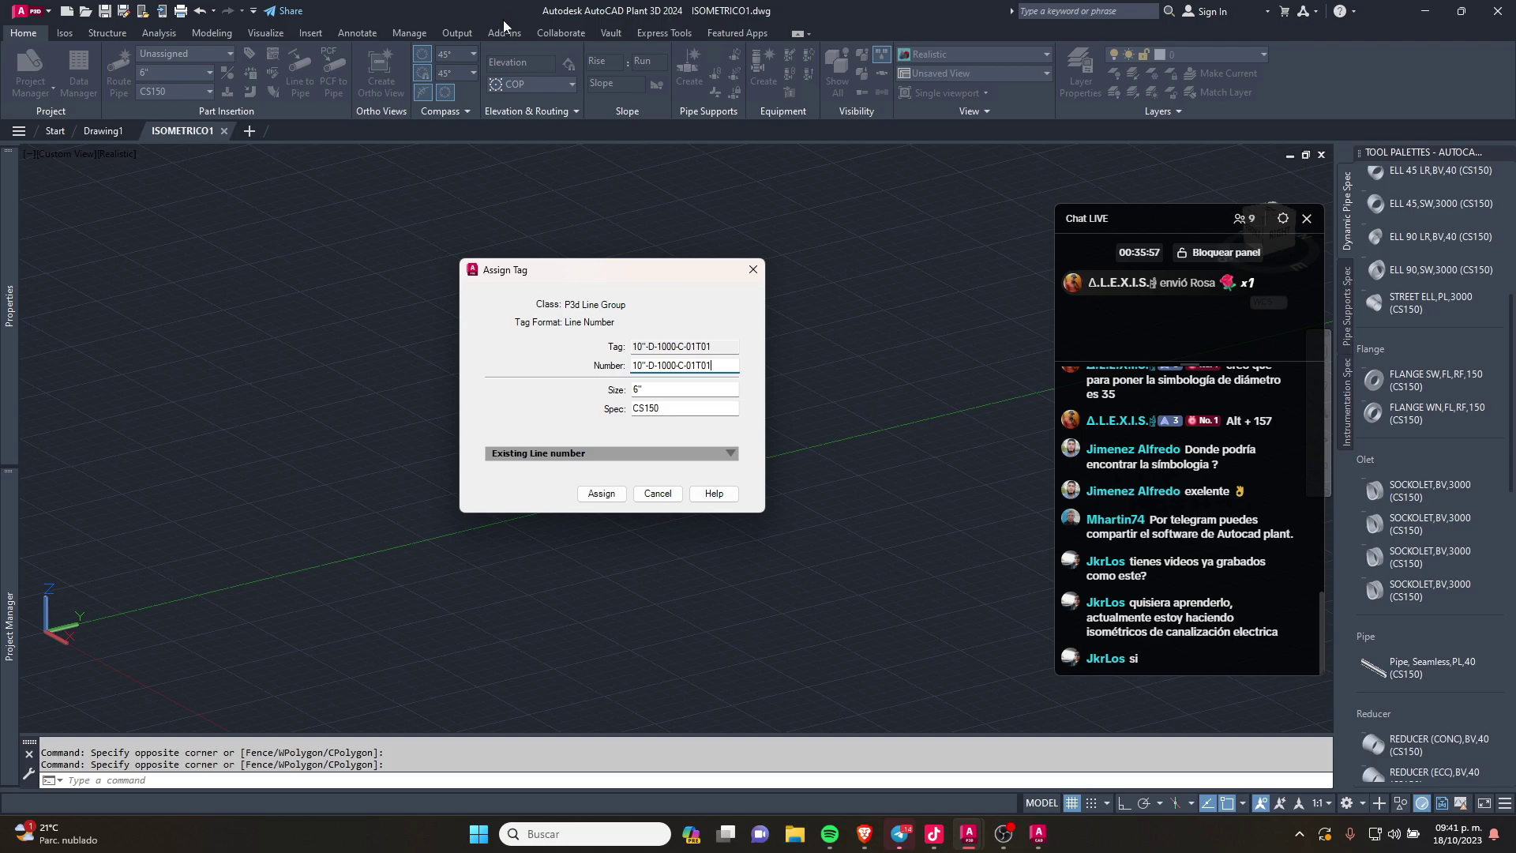
Step: Assign the line size 10" and spec CS150, then un-maximize the Plant 3D window
{"action": "left_click", "coordinate": [702, 391]}
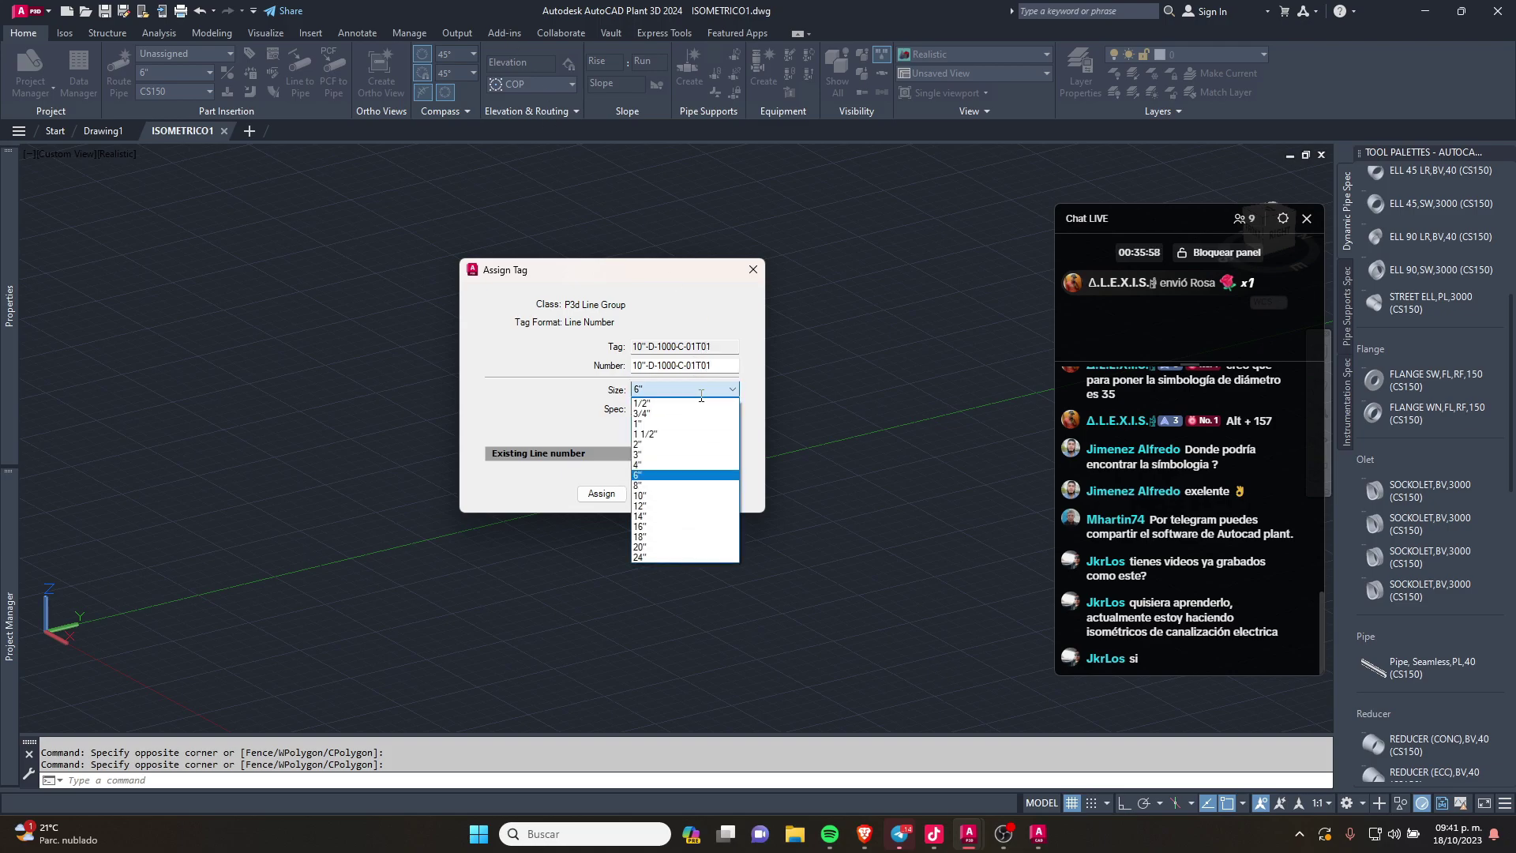
{"action": "left_click", "coordinate": [671, 495]}
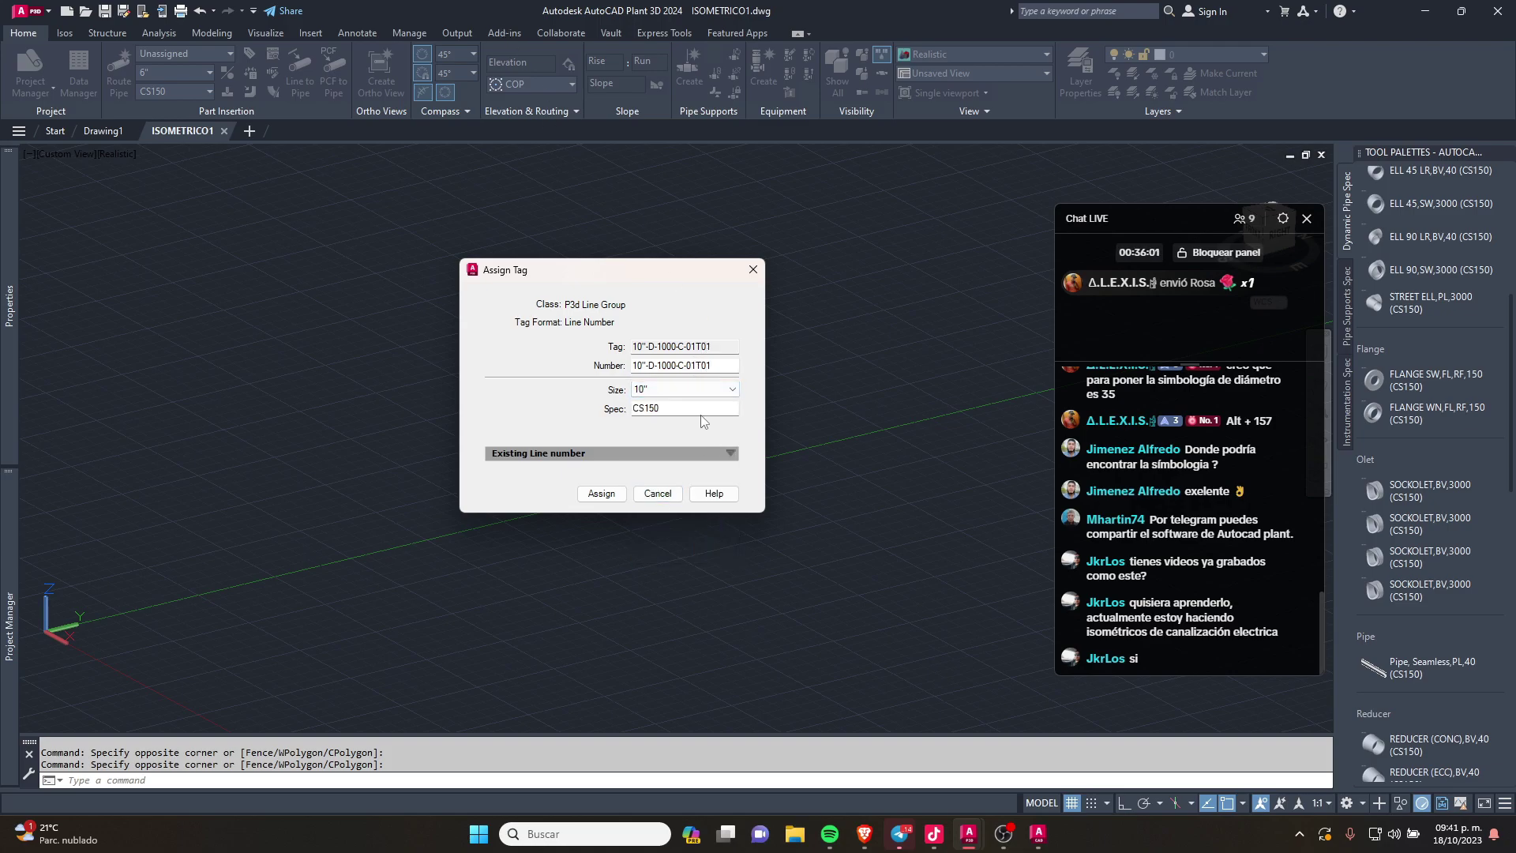
{"action": "left_click", "coordinate": [700, 412]}
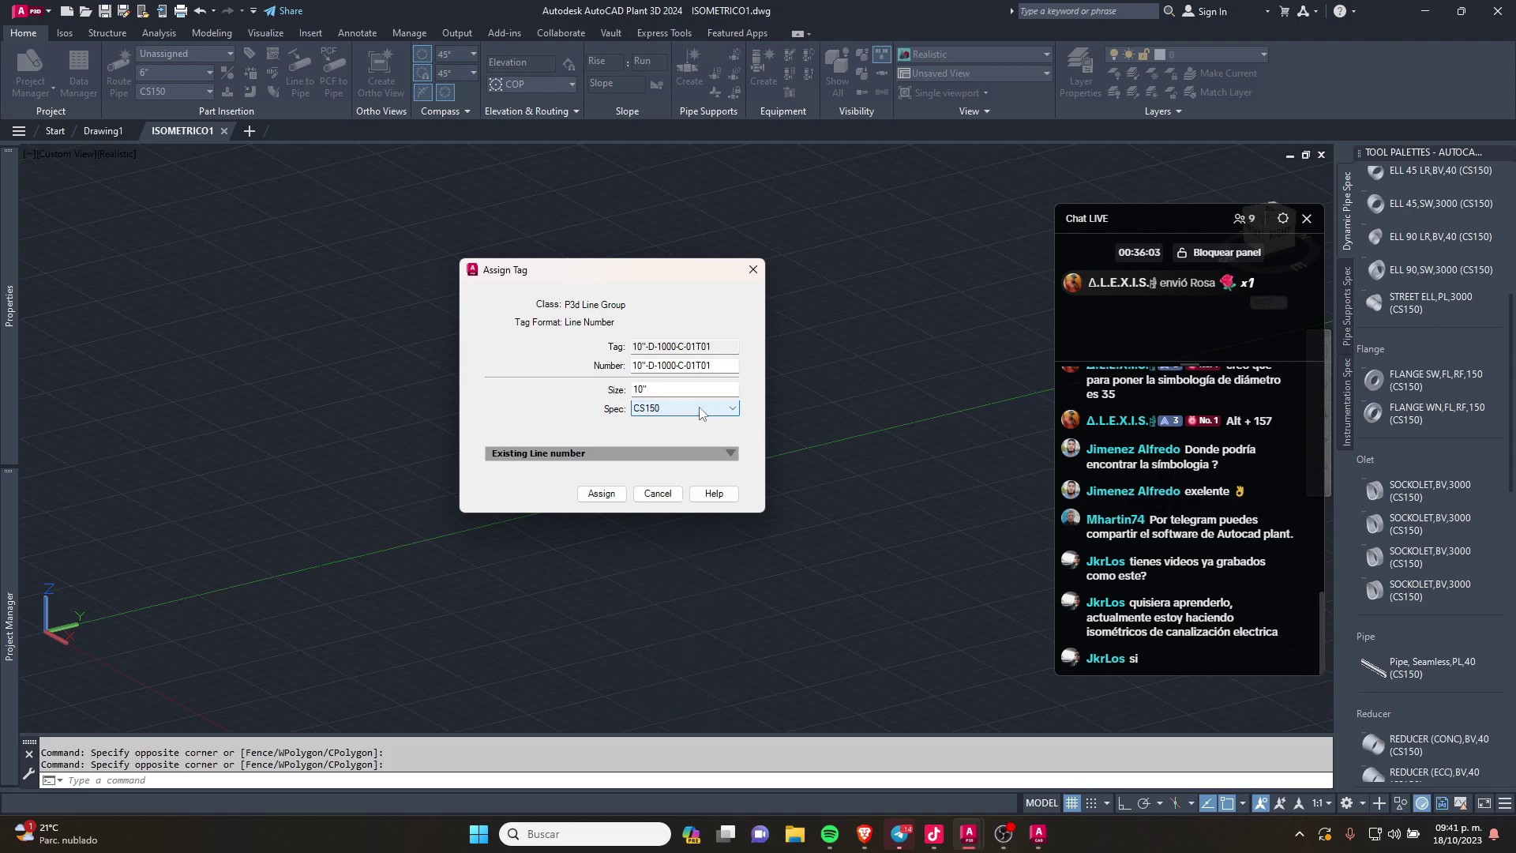
{"action": "left_click", "coordinate": [700, 409]}
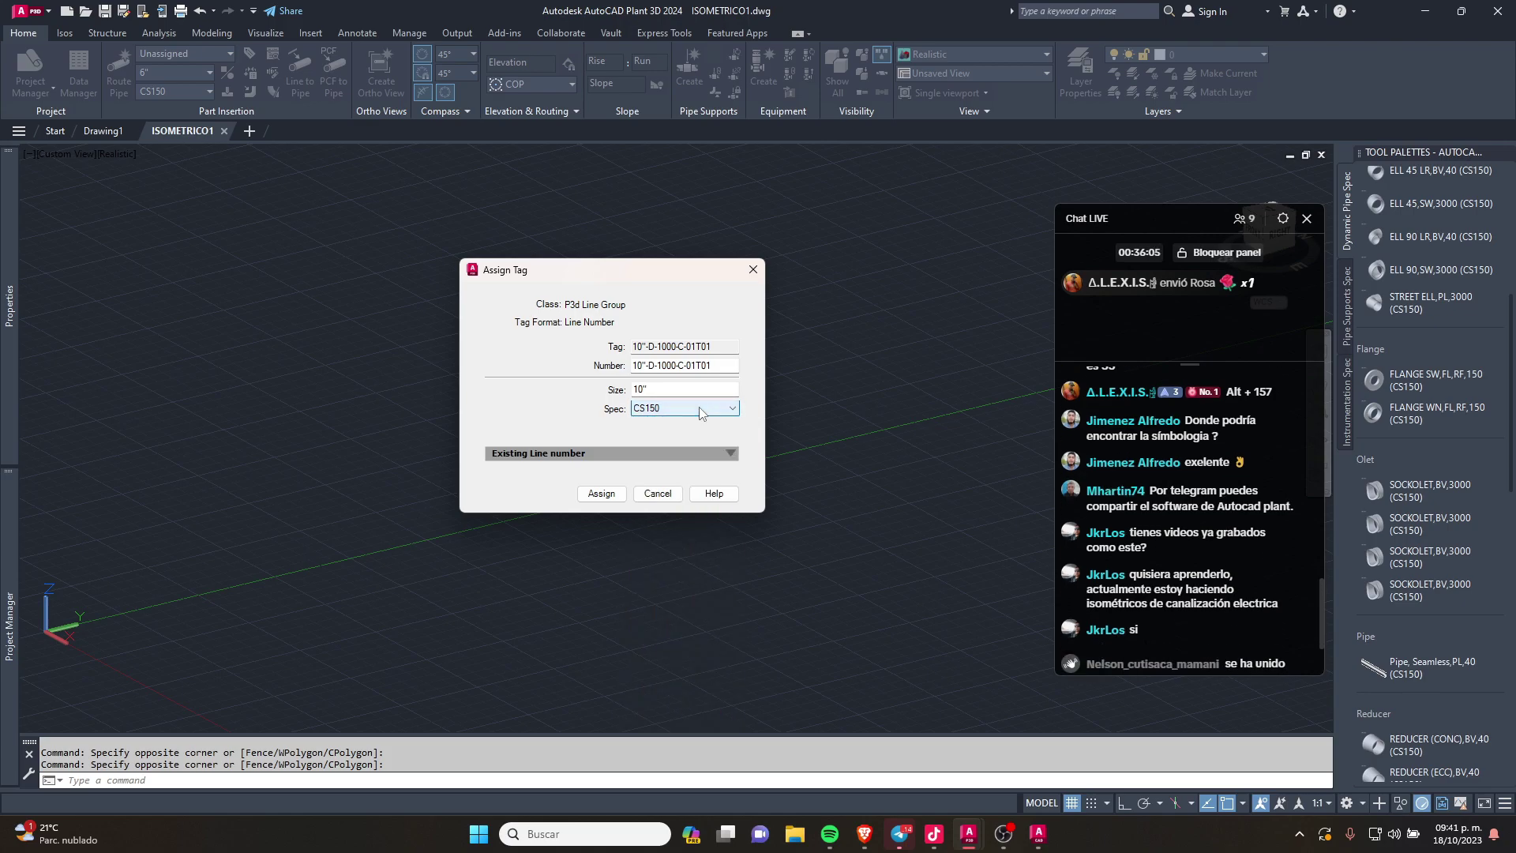
{"action": "left_click", "coordinate": [701, 414]}
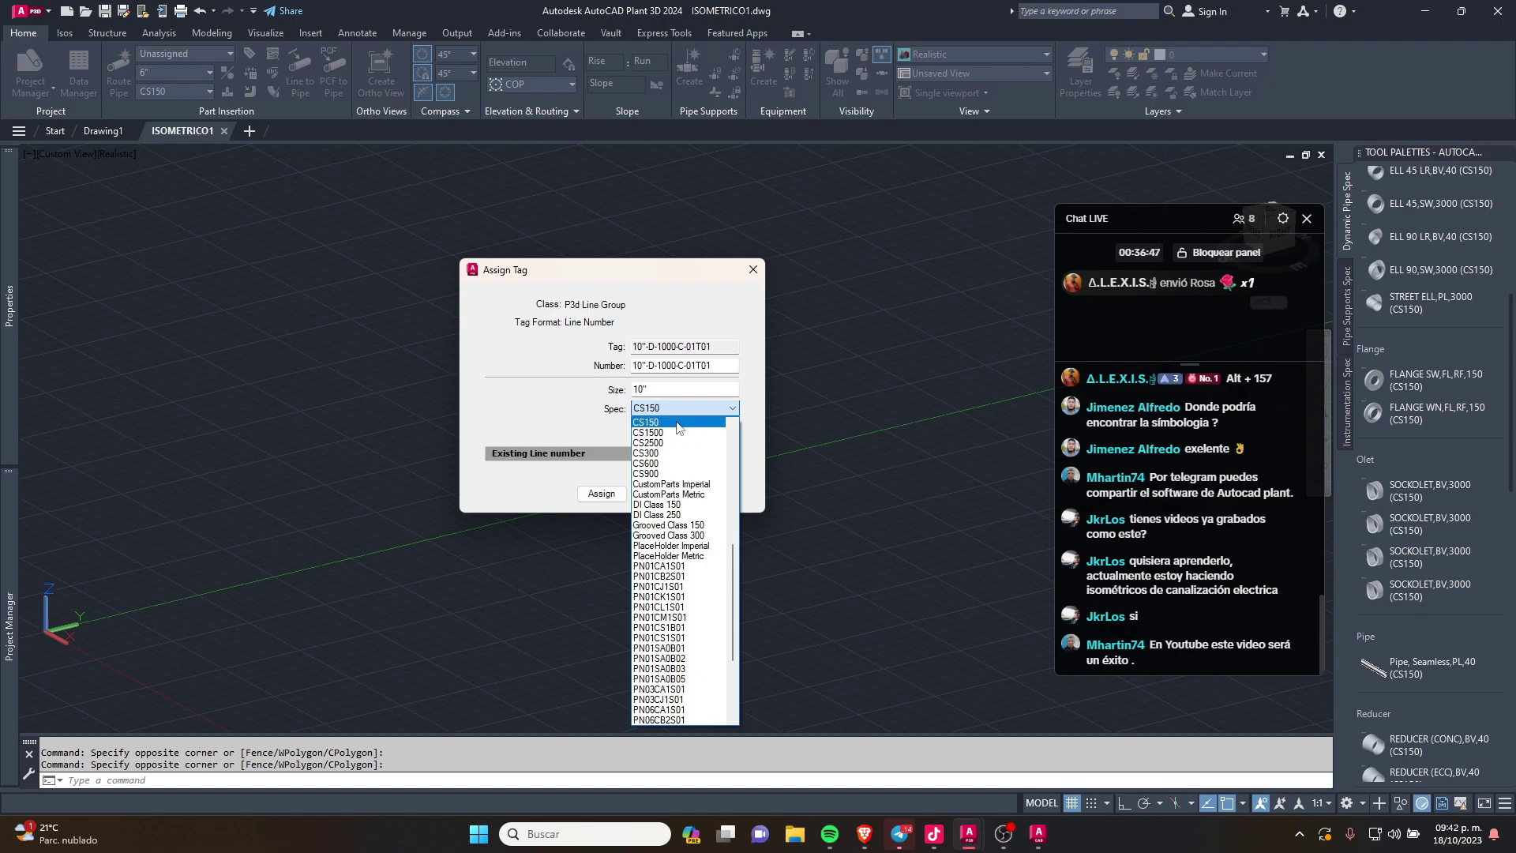
{"action": "left_click", "coordinate": [678, 427]}
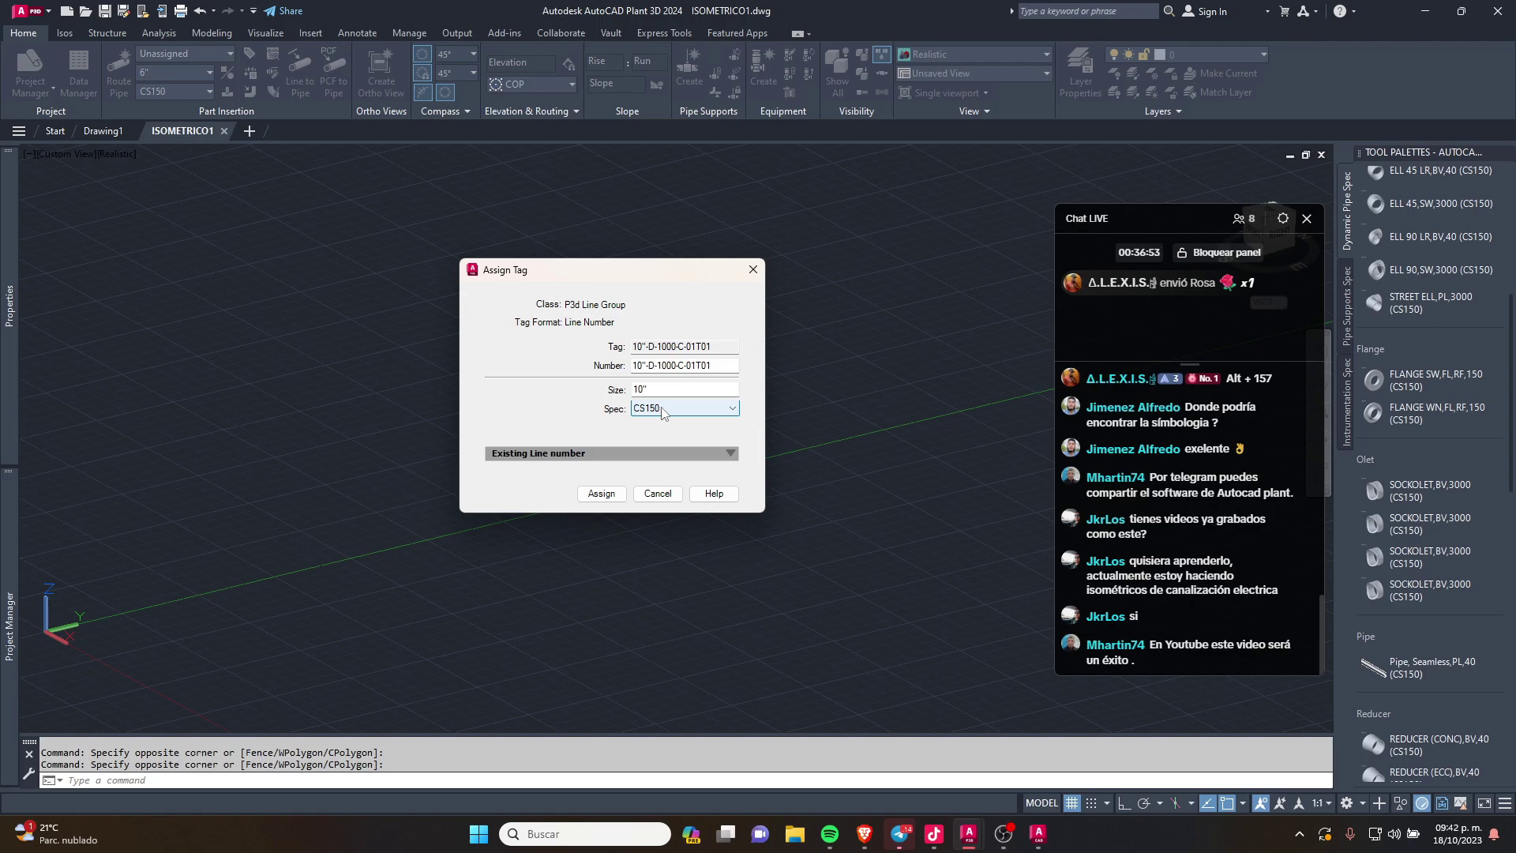
{"action": "left_click", "coordinate": [602, 494]}
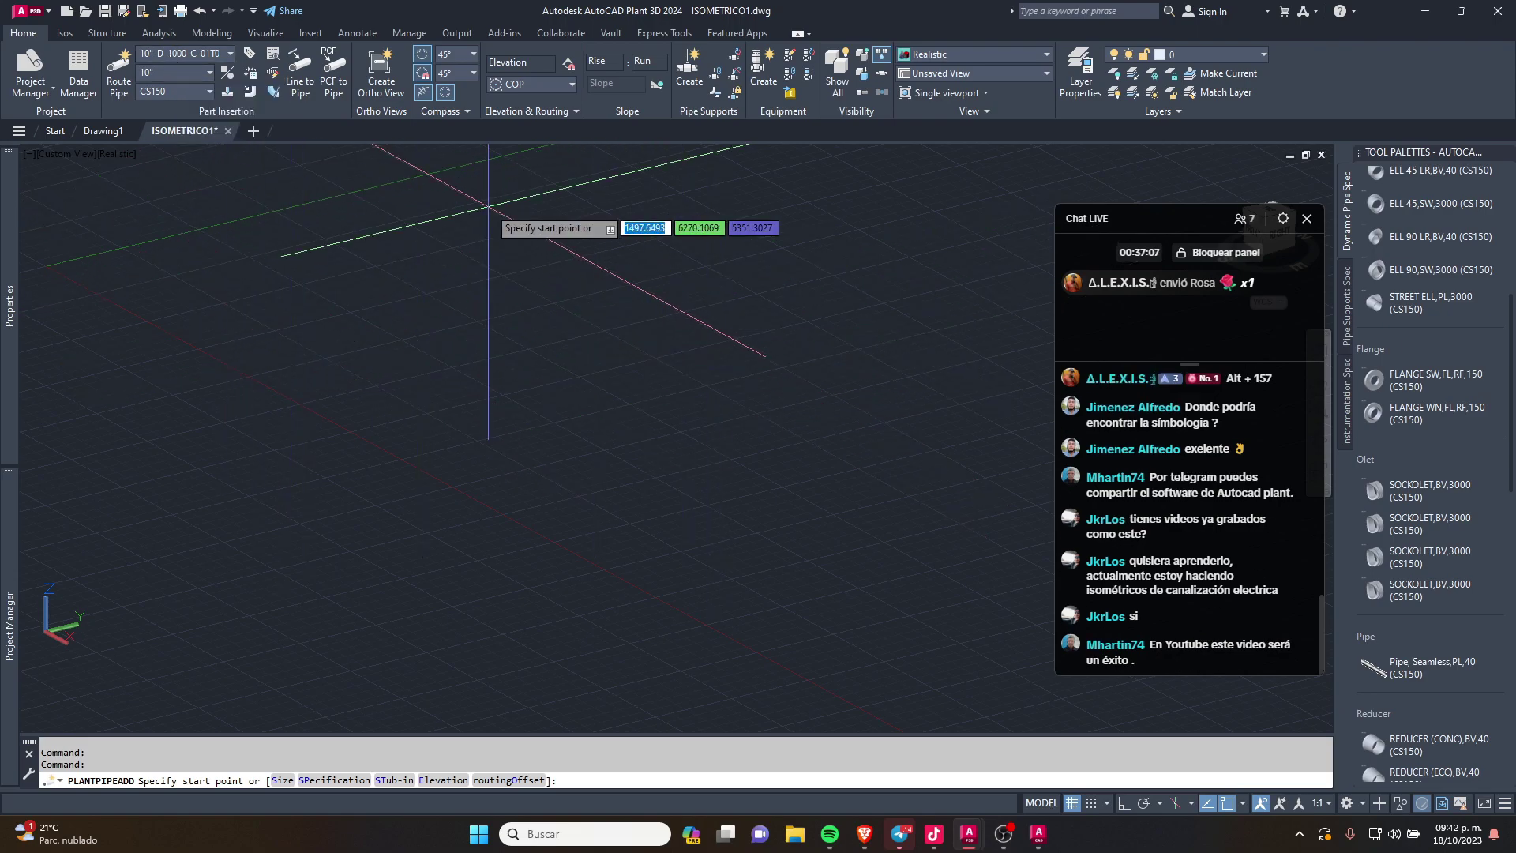
{"action": "left_click_drag", "start_coordinate": [829, 15], "coordinate": [2, 237]}
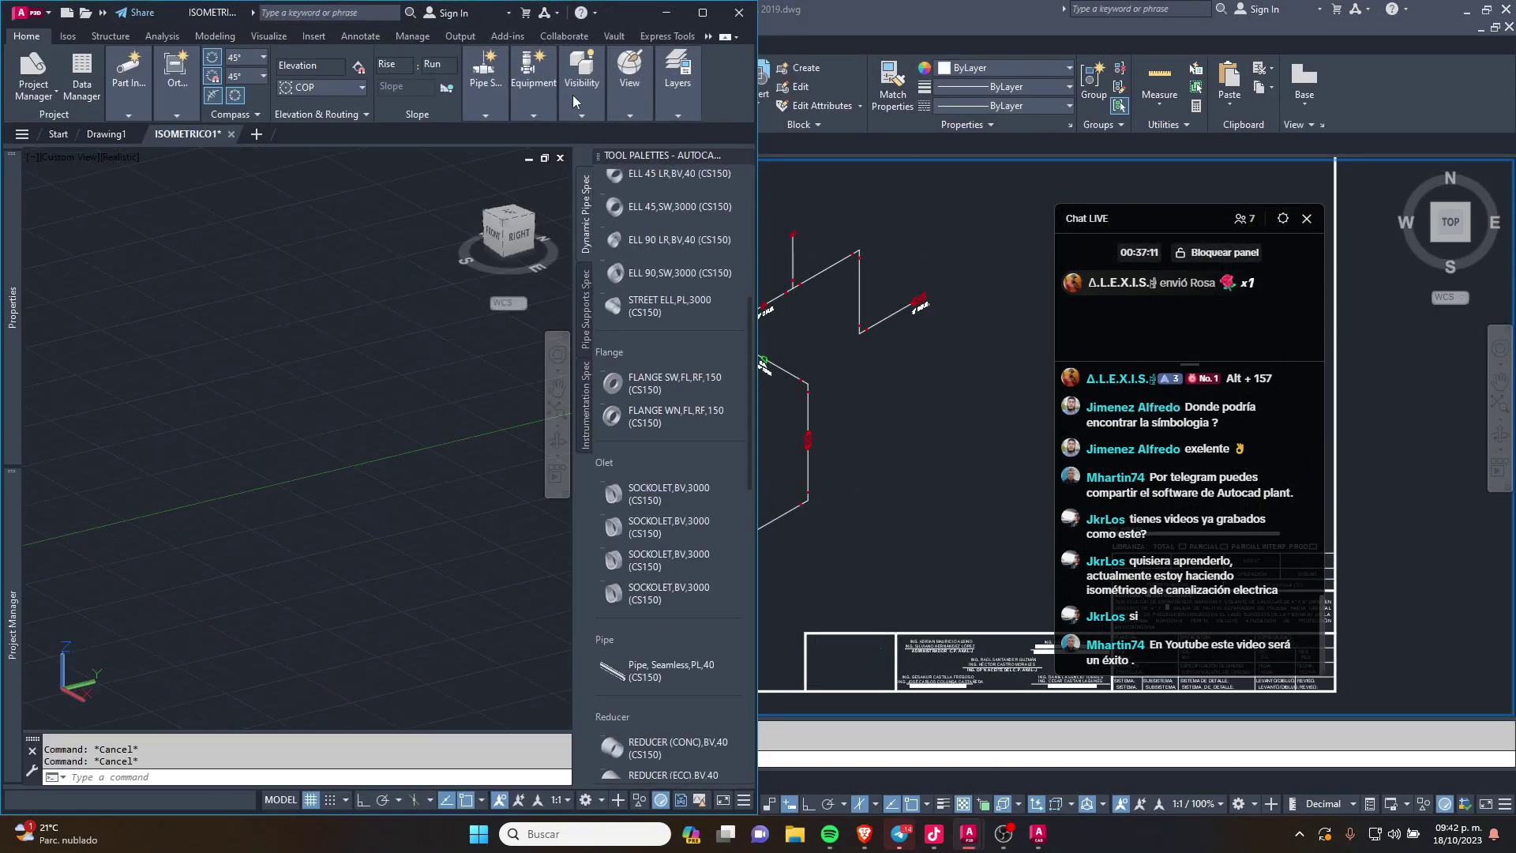
Step: Dock the AutoCAD 2023 reference drawing window on the right half of the screen
{"action": "left_click", "coordinate": [887, 22]}
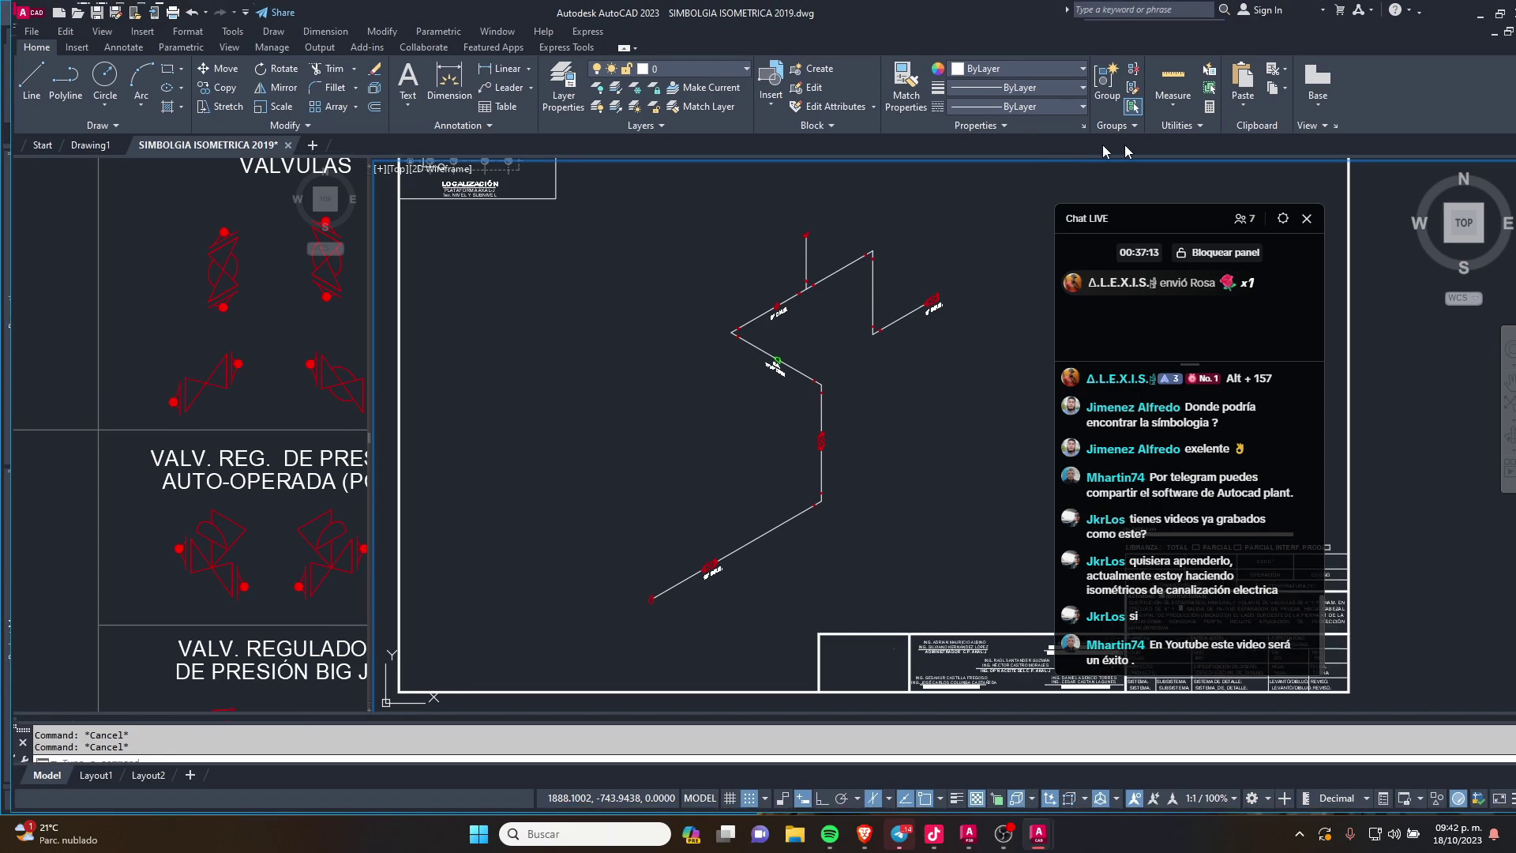
{"action": "left_click_drag", "start_coordinate": [951, 35], "coordinate": [1514, 2]}
{"action": "left_click", "coordinate": [1001, 232]}
{"action": "key", "text": "Escape"}
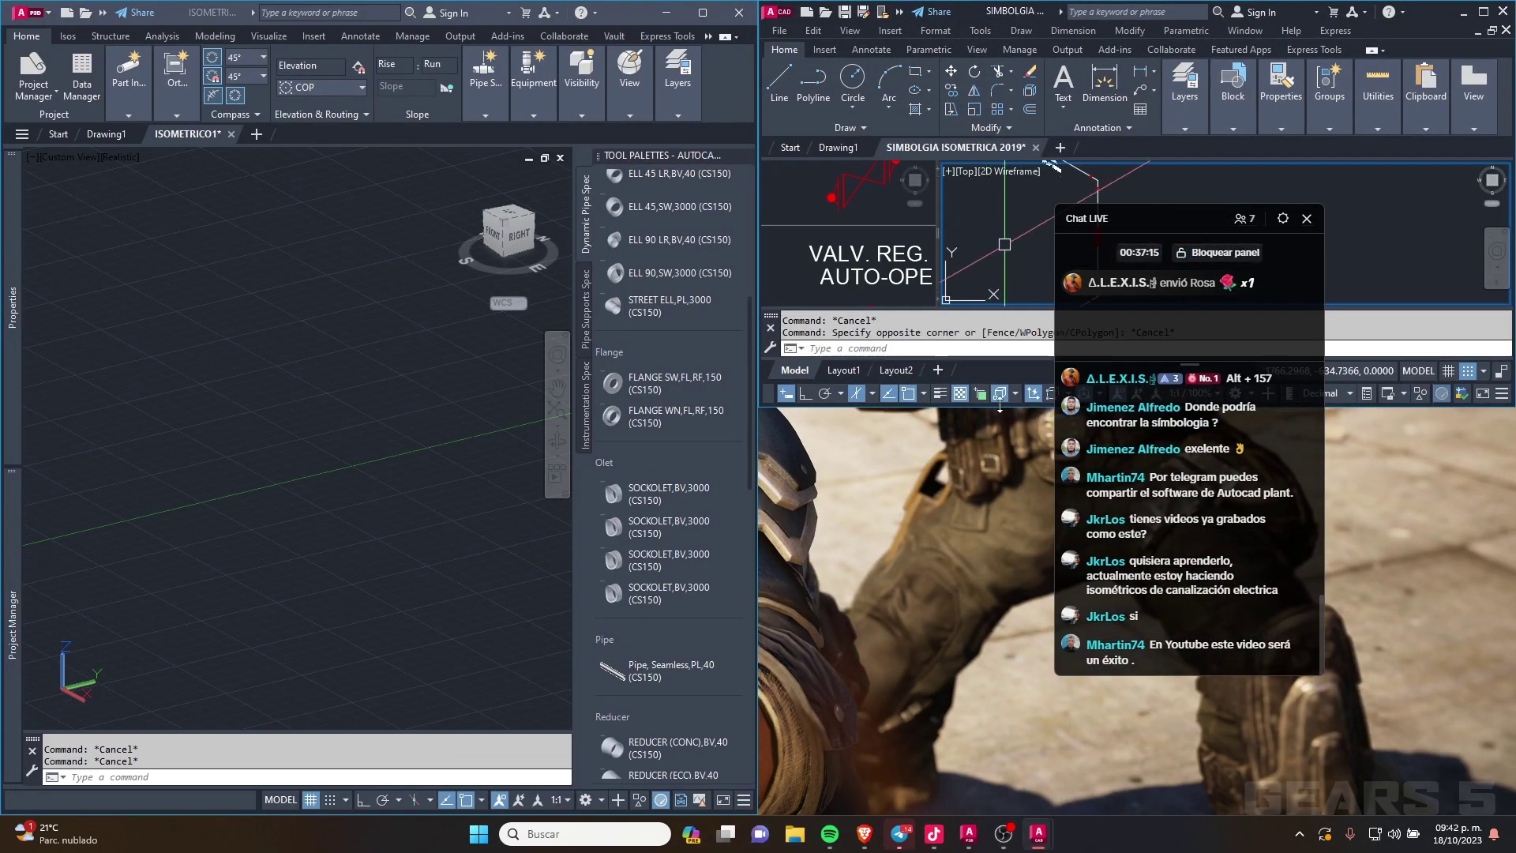
{"action": "double_click", "coordinate": [1001, 408]}
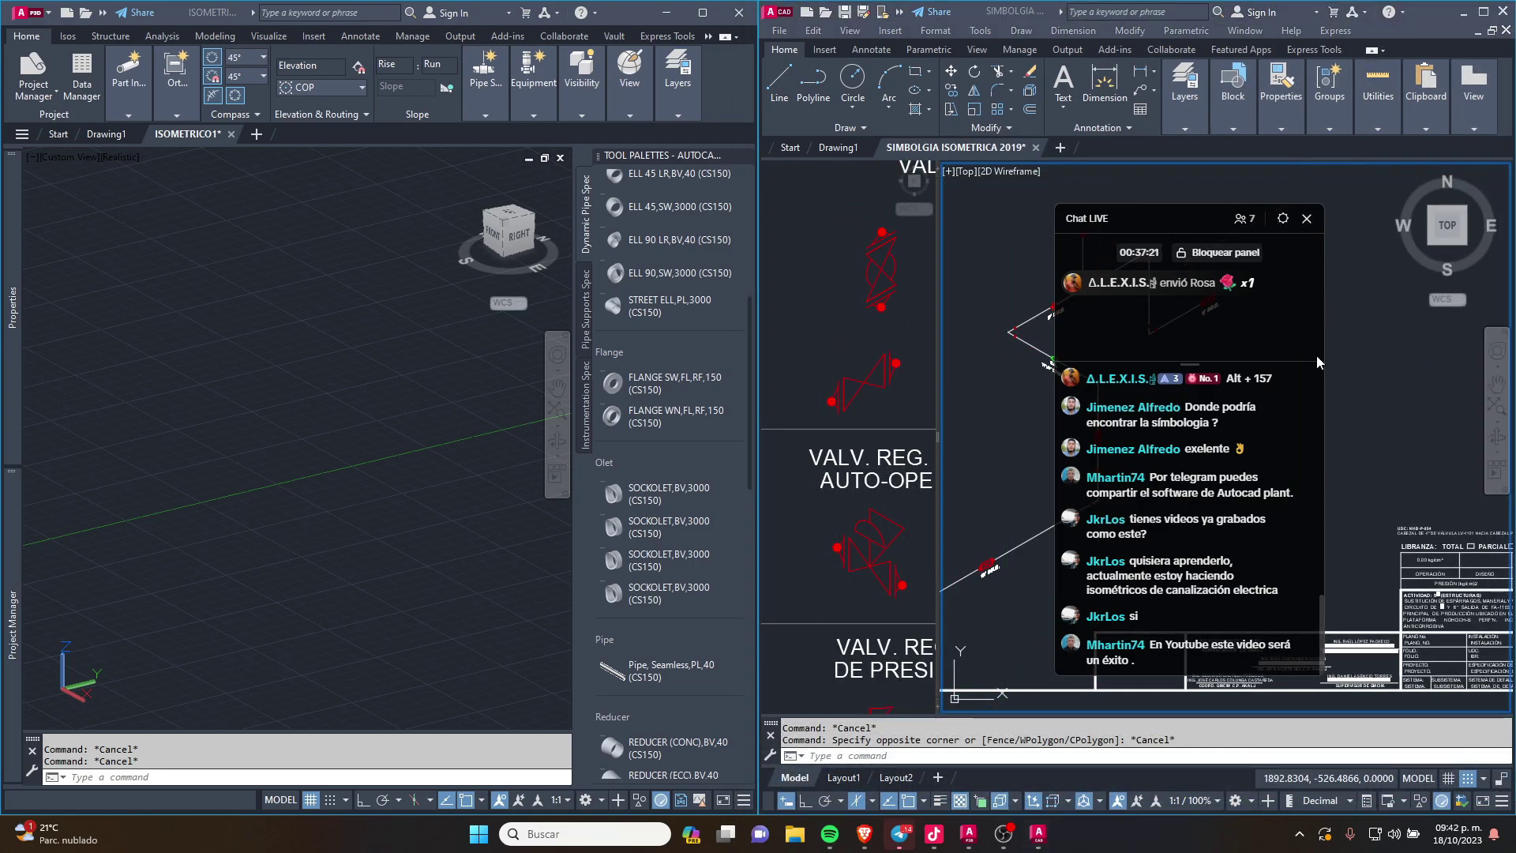
Step: Pan and zoom the reference isometric to enlarge the pipe route
{"action": "left_click_drag", "start_coordinate": [1182, 251], "coordinate": [851, 187]}
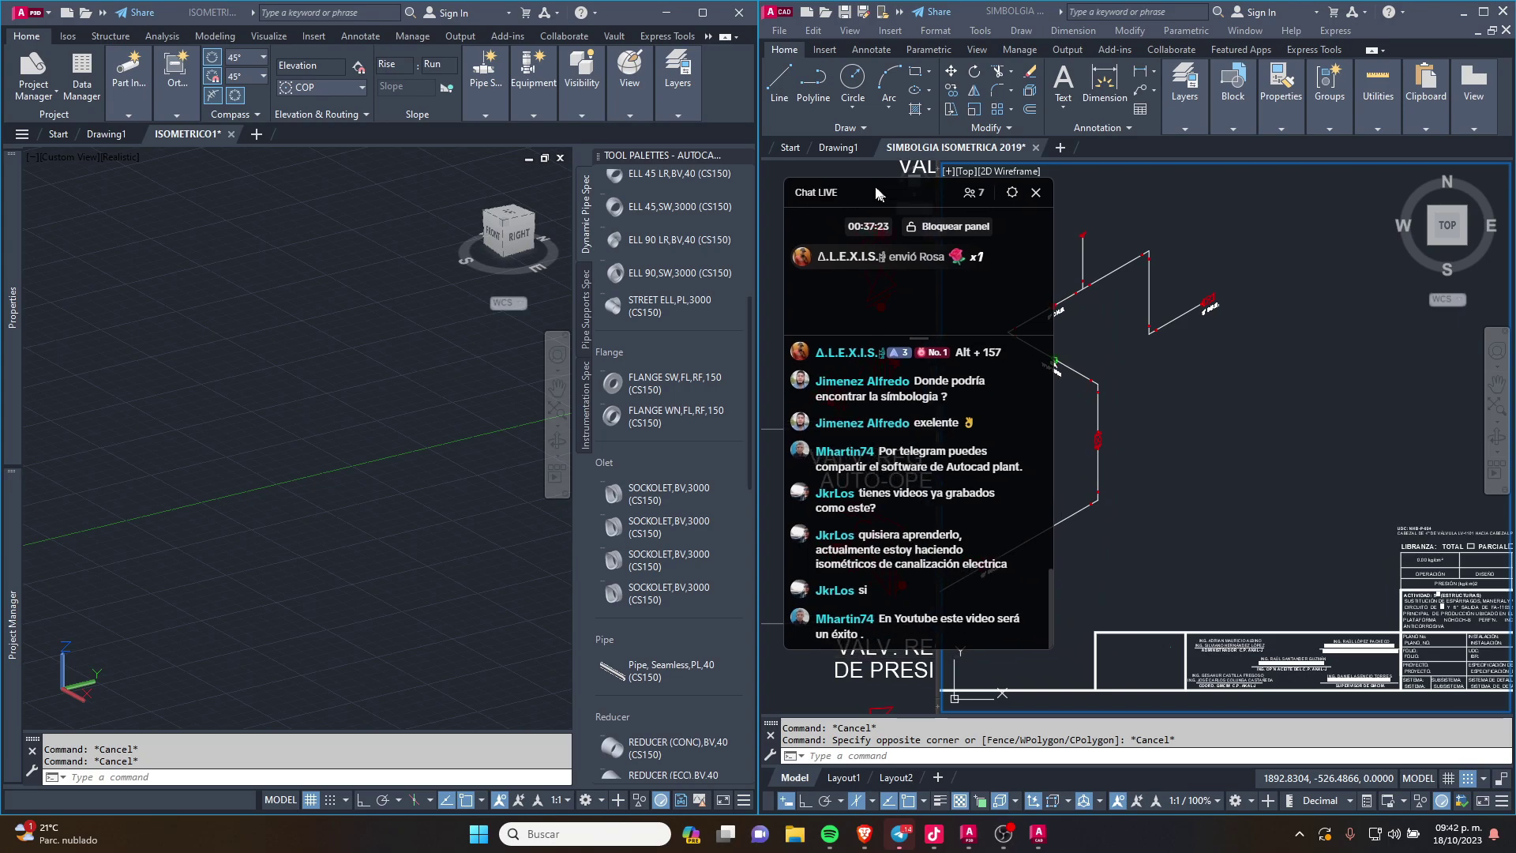
{"action": "scroll", "coordinate": [1219, 310], "scroll_direction": "up", "scroll_amount": 5}
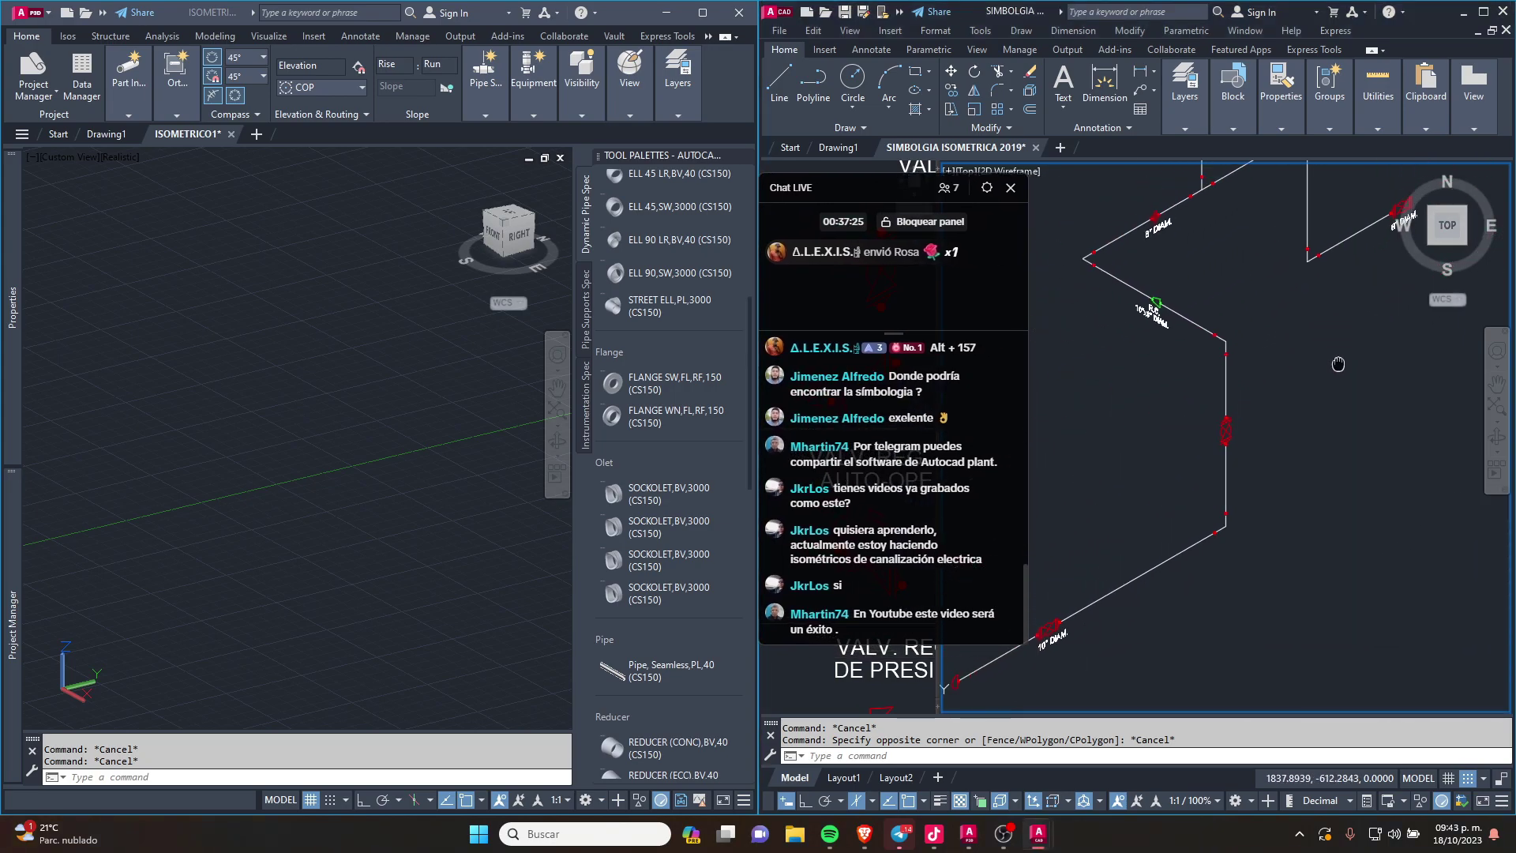
{"action": "scroll", "coordinate": [1303, 426], "scroll_direction": "down", "scroll_amount": 3}
{"action": "middle_click_drag", "start_coordinate": [1334, 434], "coordinate": [1301, 411]}
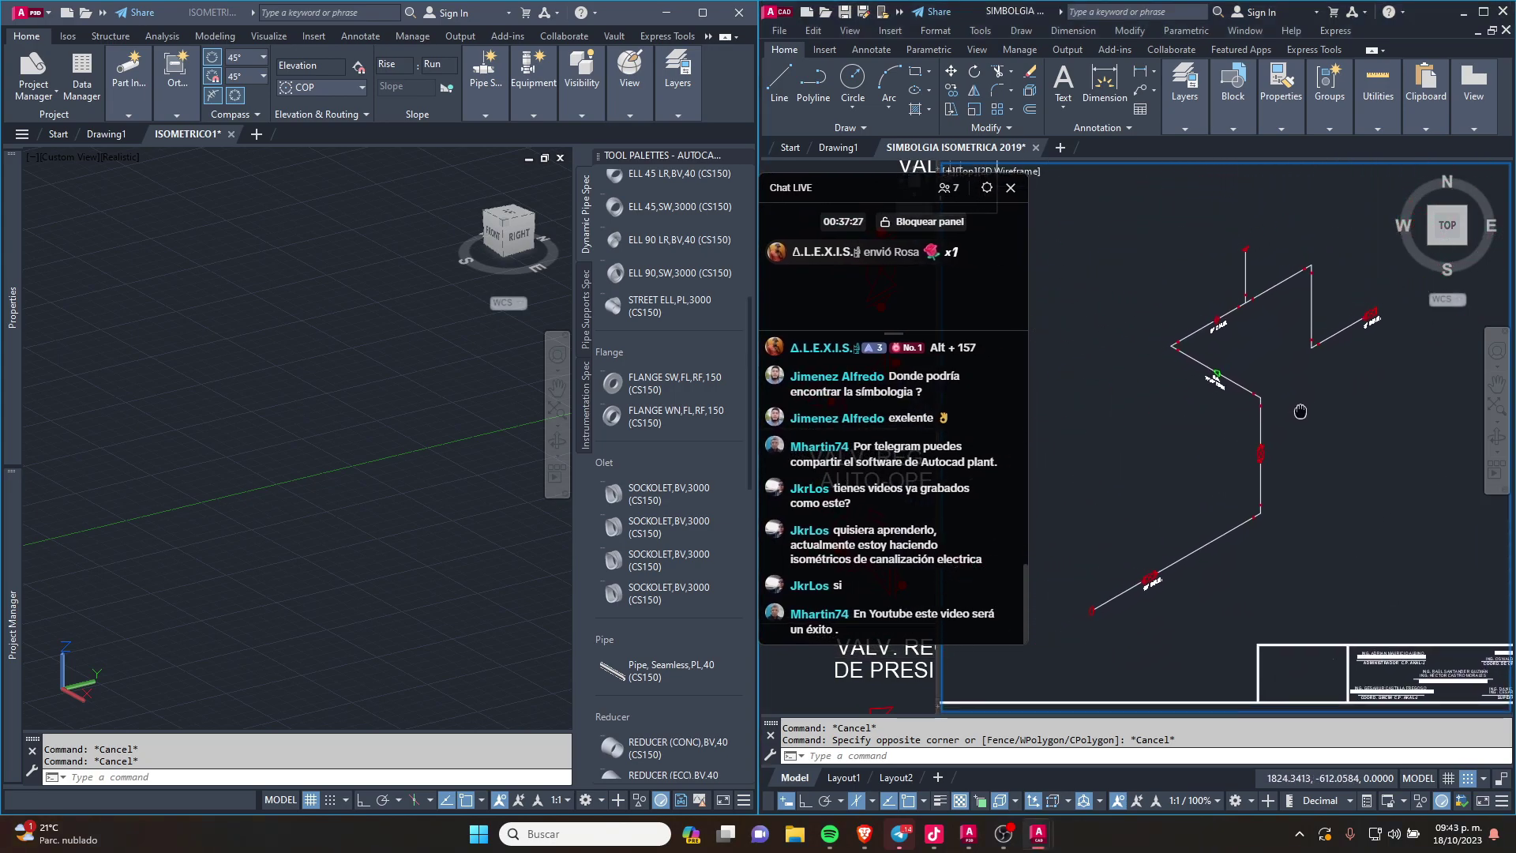
{"action": "scroll", "coordinate": [1283, 424], "scroll_direction": "up", "scroll_amount": 3}
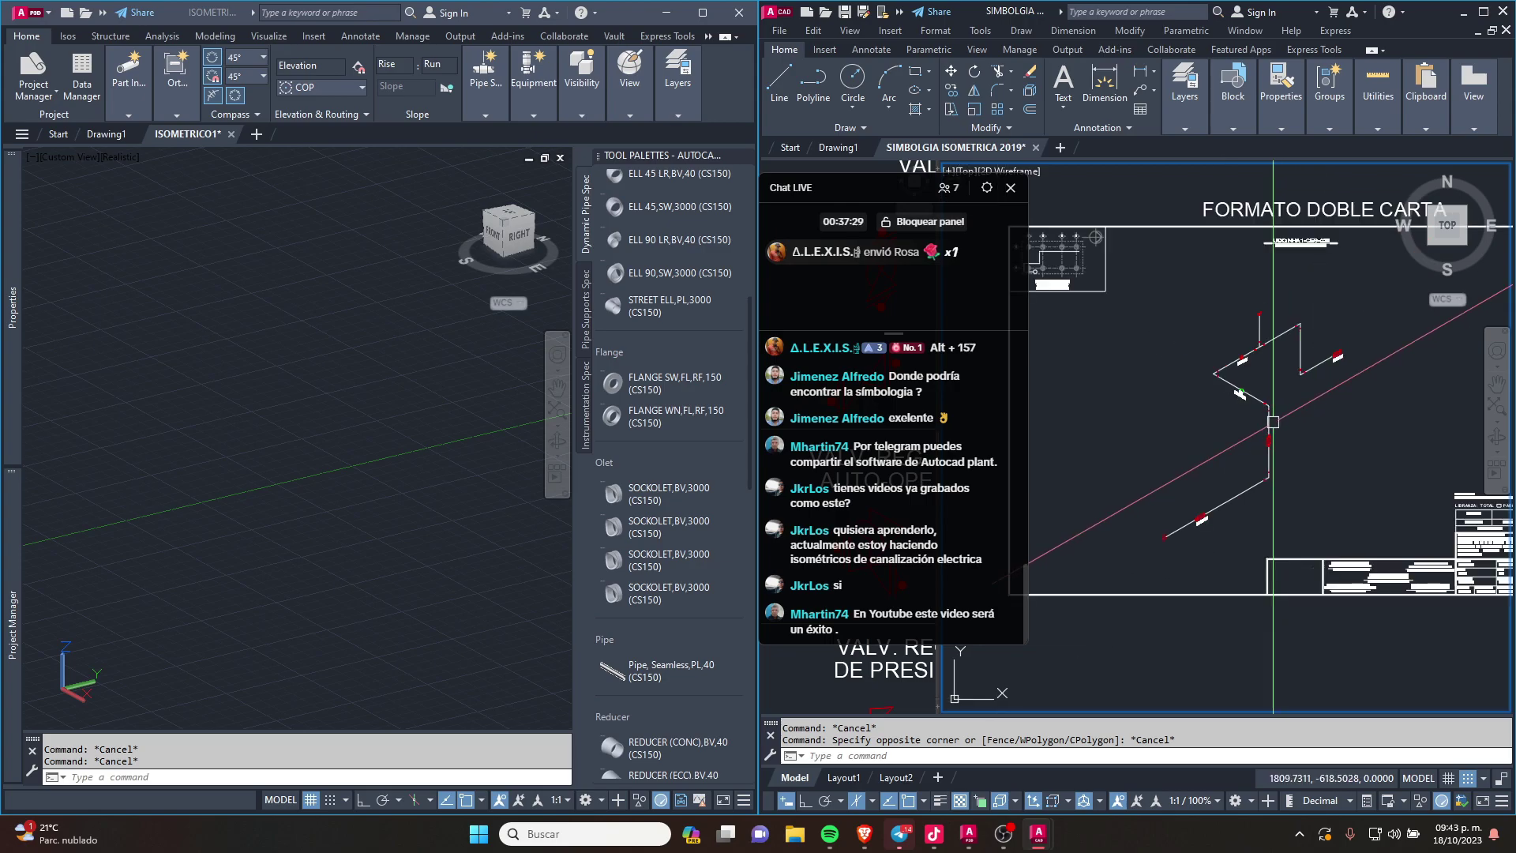
{"action": "scroll", "coordinate": [1274, 422], "scroll_direction": "down", "scroll_amount": 3}
{"action": "type", "text": "z"}
{"action": "key", "text": "Return"}
{"action": "key", "text": "Return"}
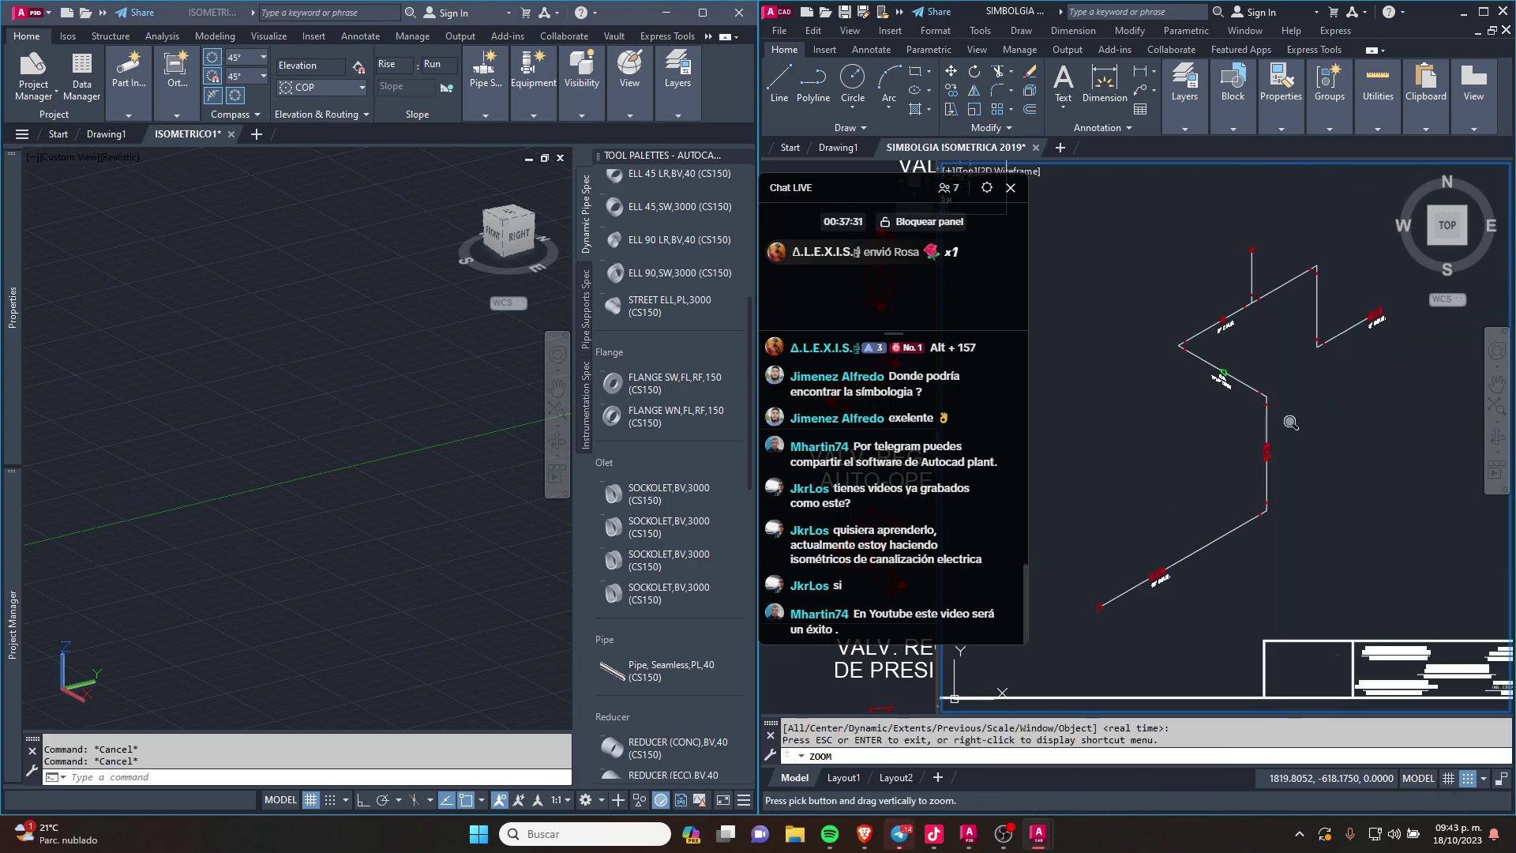
{"action": "left_click_drag", "start_coordinate": [1189, 560], "coordinate": [1307, 436]}
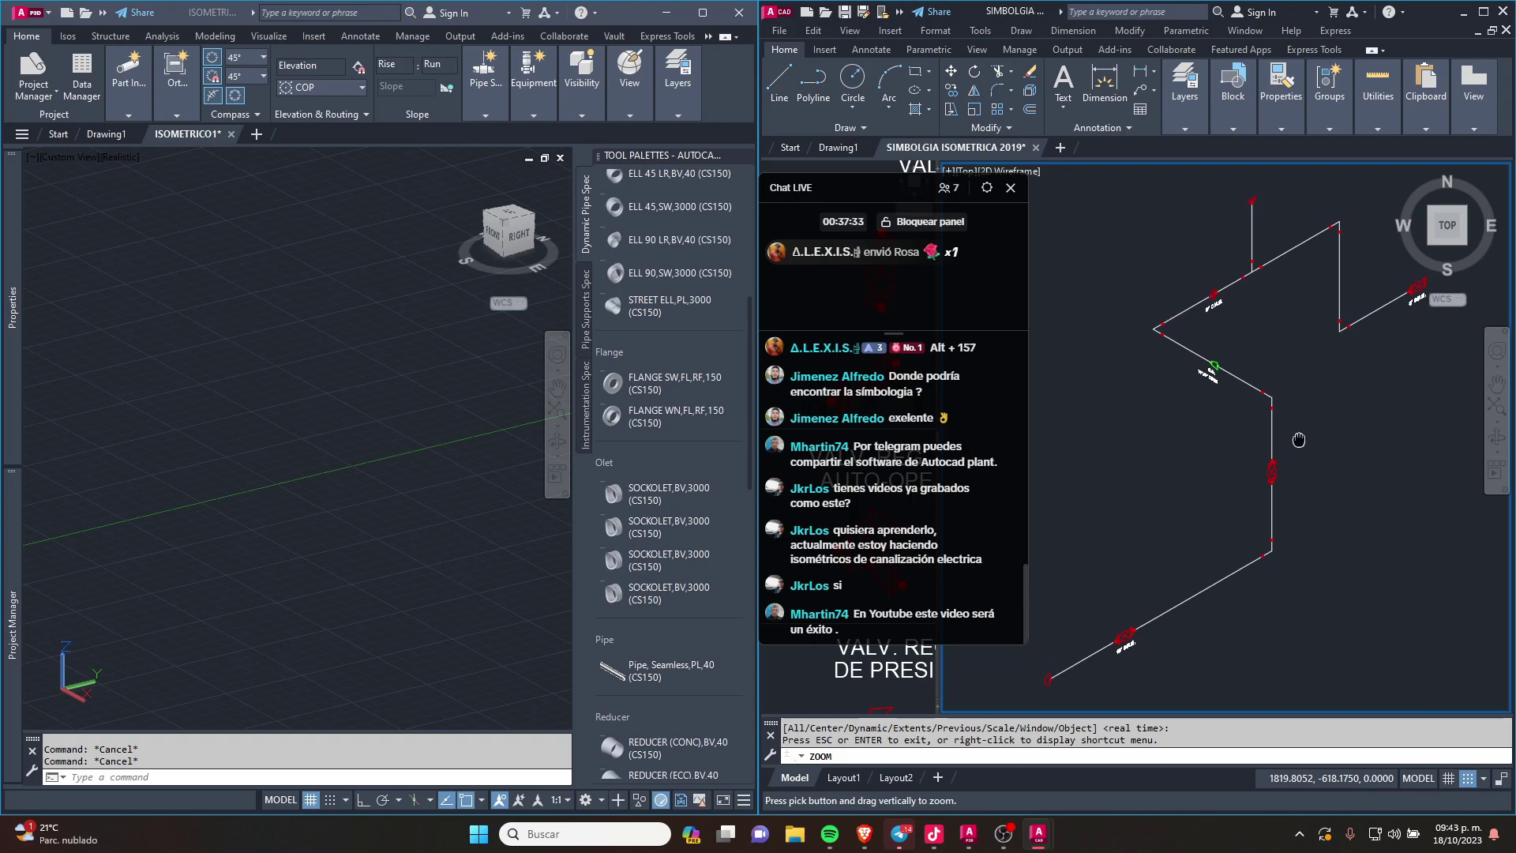
{"action": "key", "text": "Escape"}
Step: Switch between the reference drawing and the Plant 3D model, ending in the model
{"action": "left_click", "coordinate": [293, 523]}
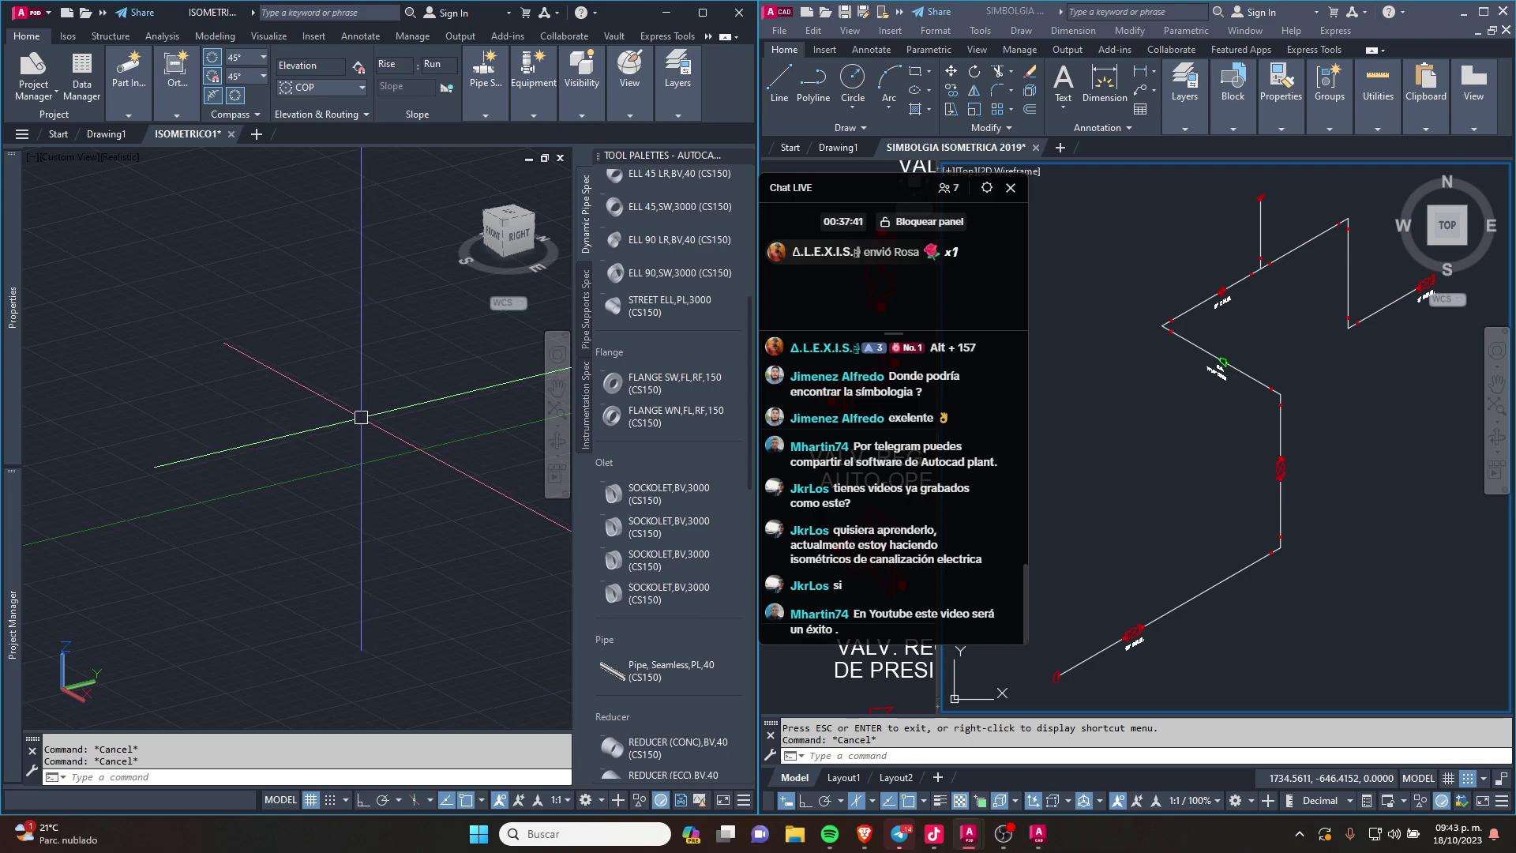
{"action": "left_click", "coordinate": [1263, 466]}
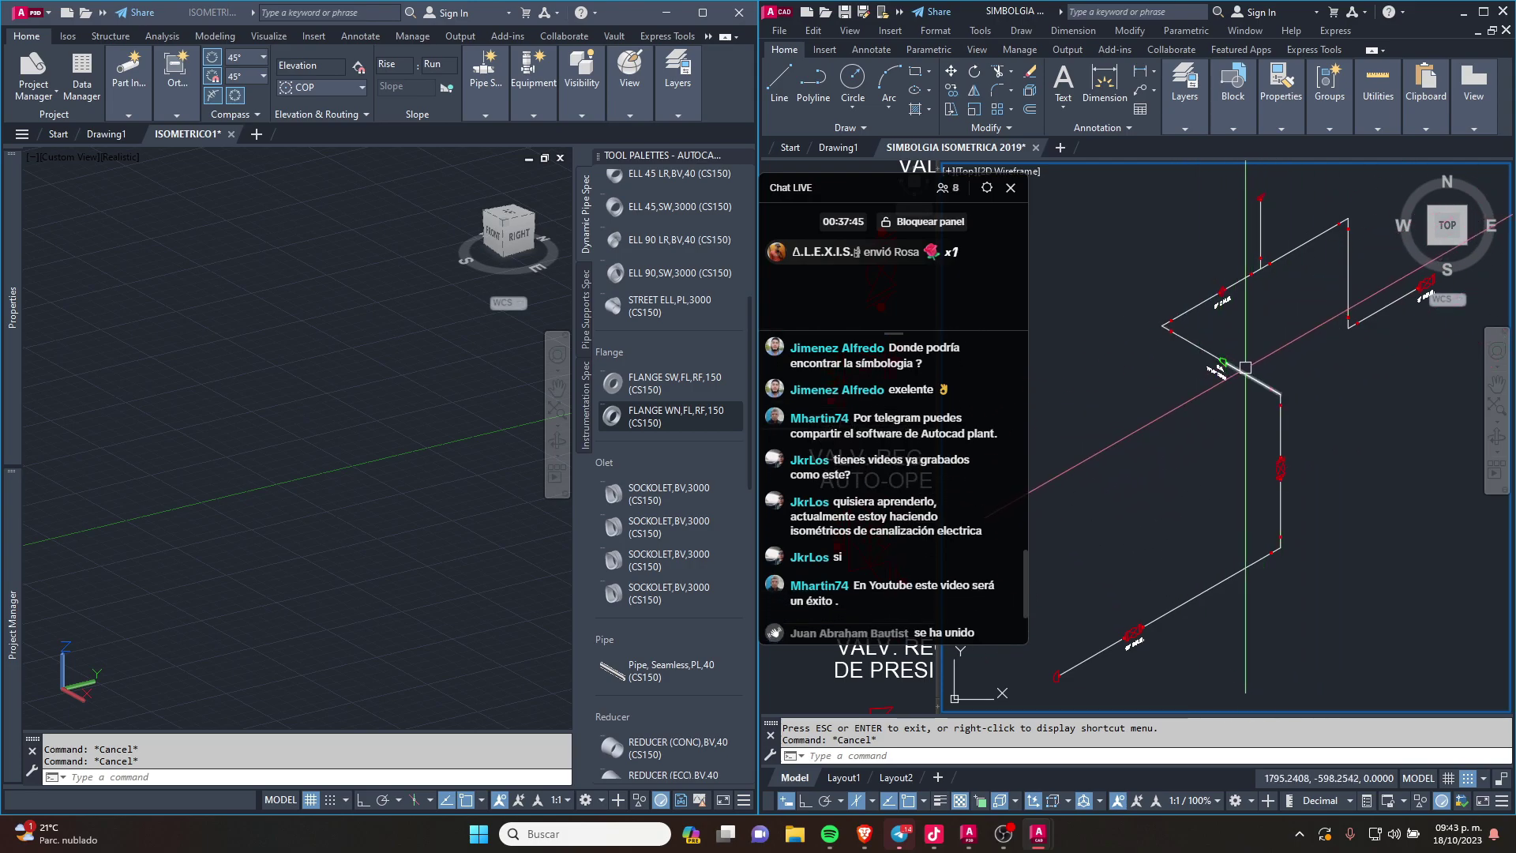
{"action": "left_click", "coordinate": [278, 321]}
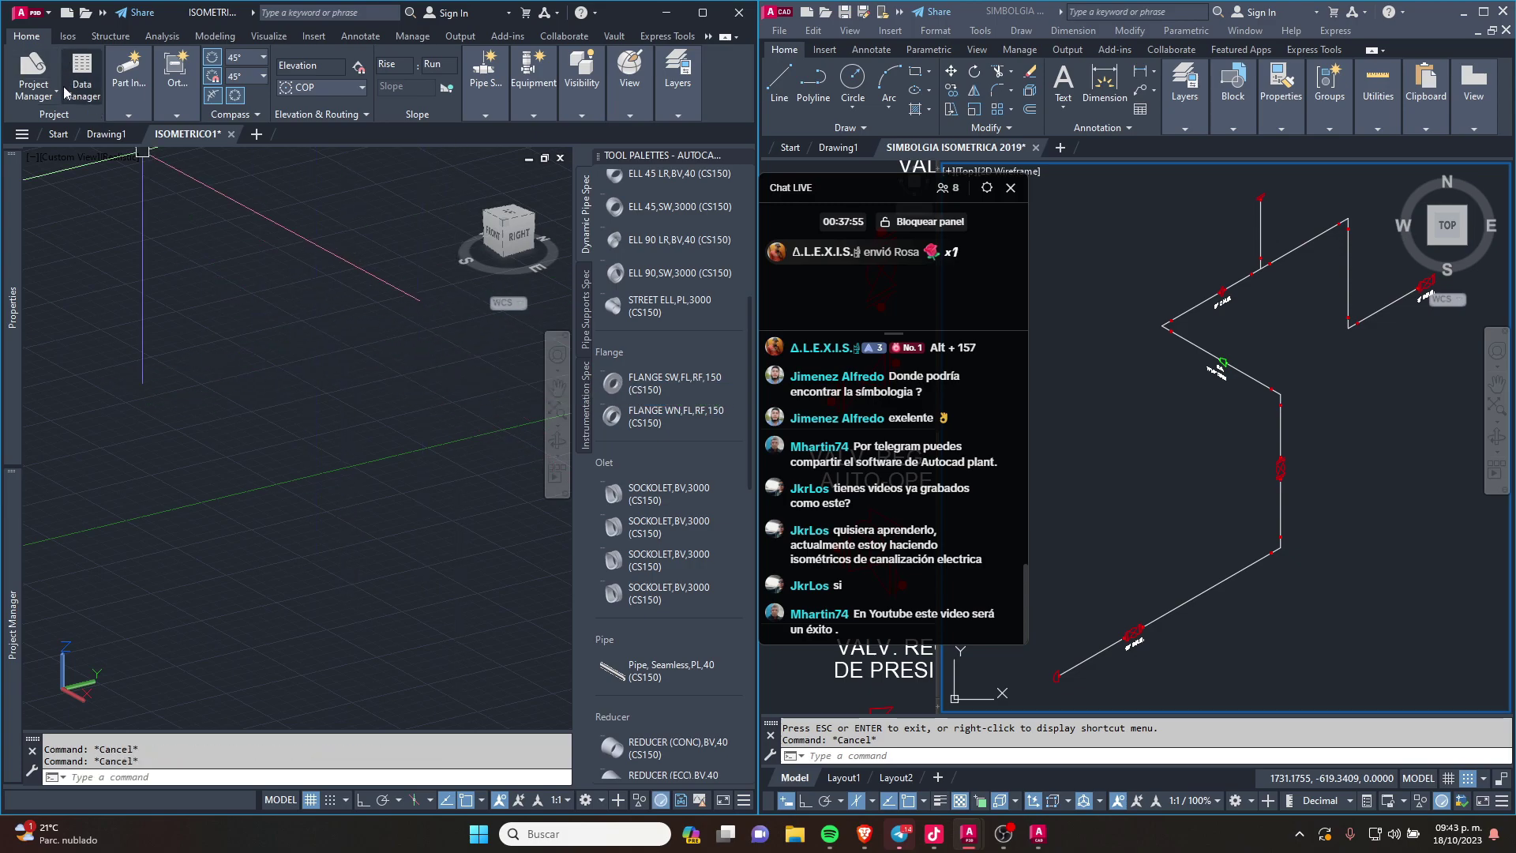
Step: Set the model to the southeast isometric view and start Route Pipe
{"action": "left_click", "coordinate": [130, 116]}
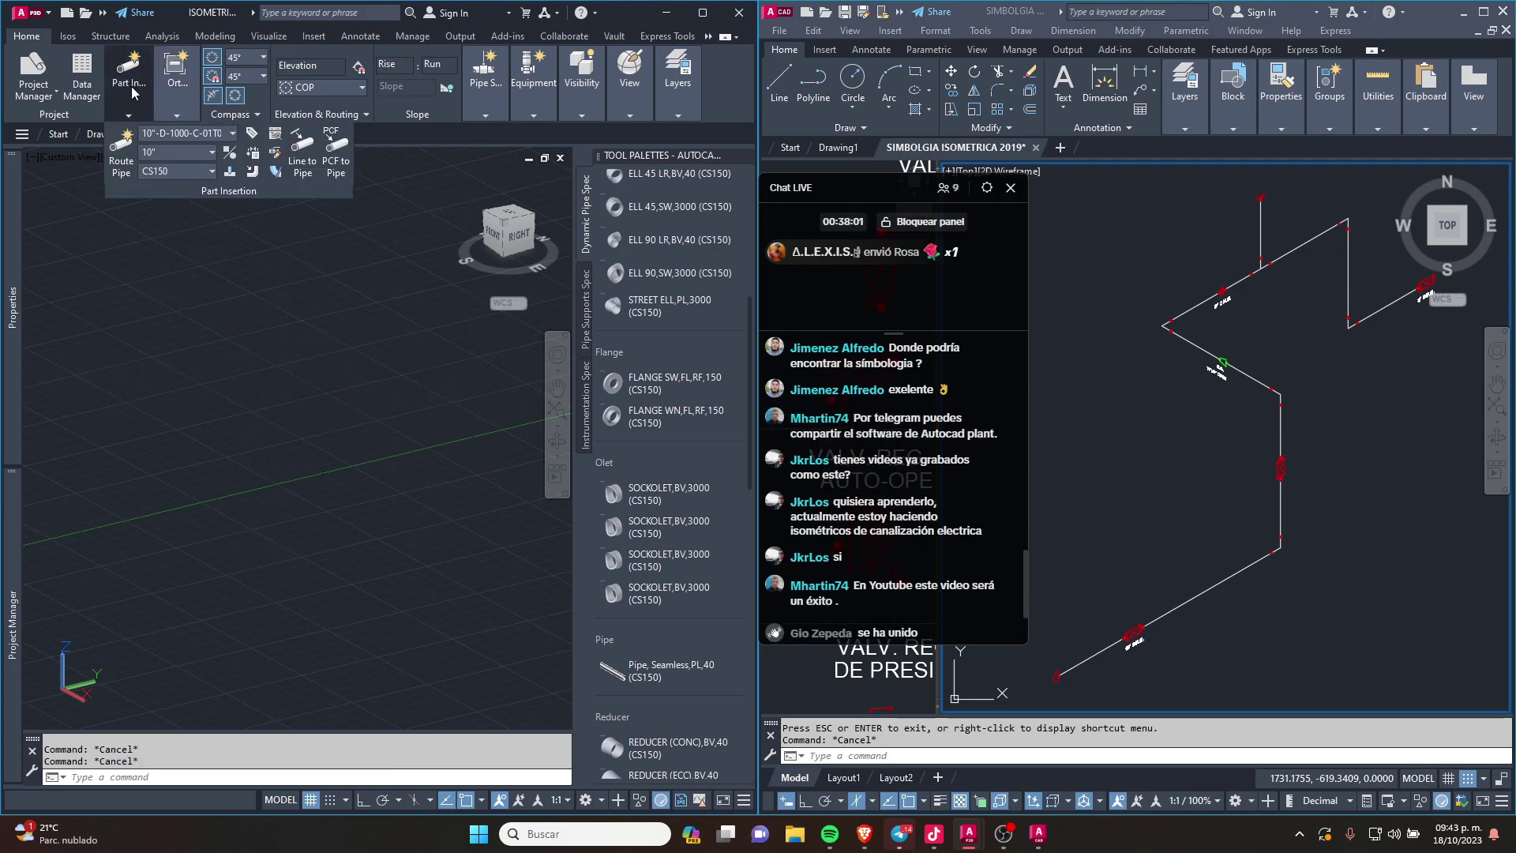
{"action": "left_click", "coordinate": [120, 162]}
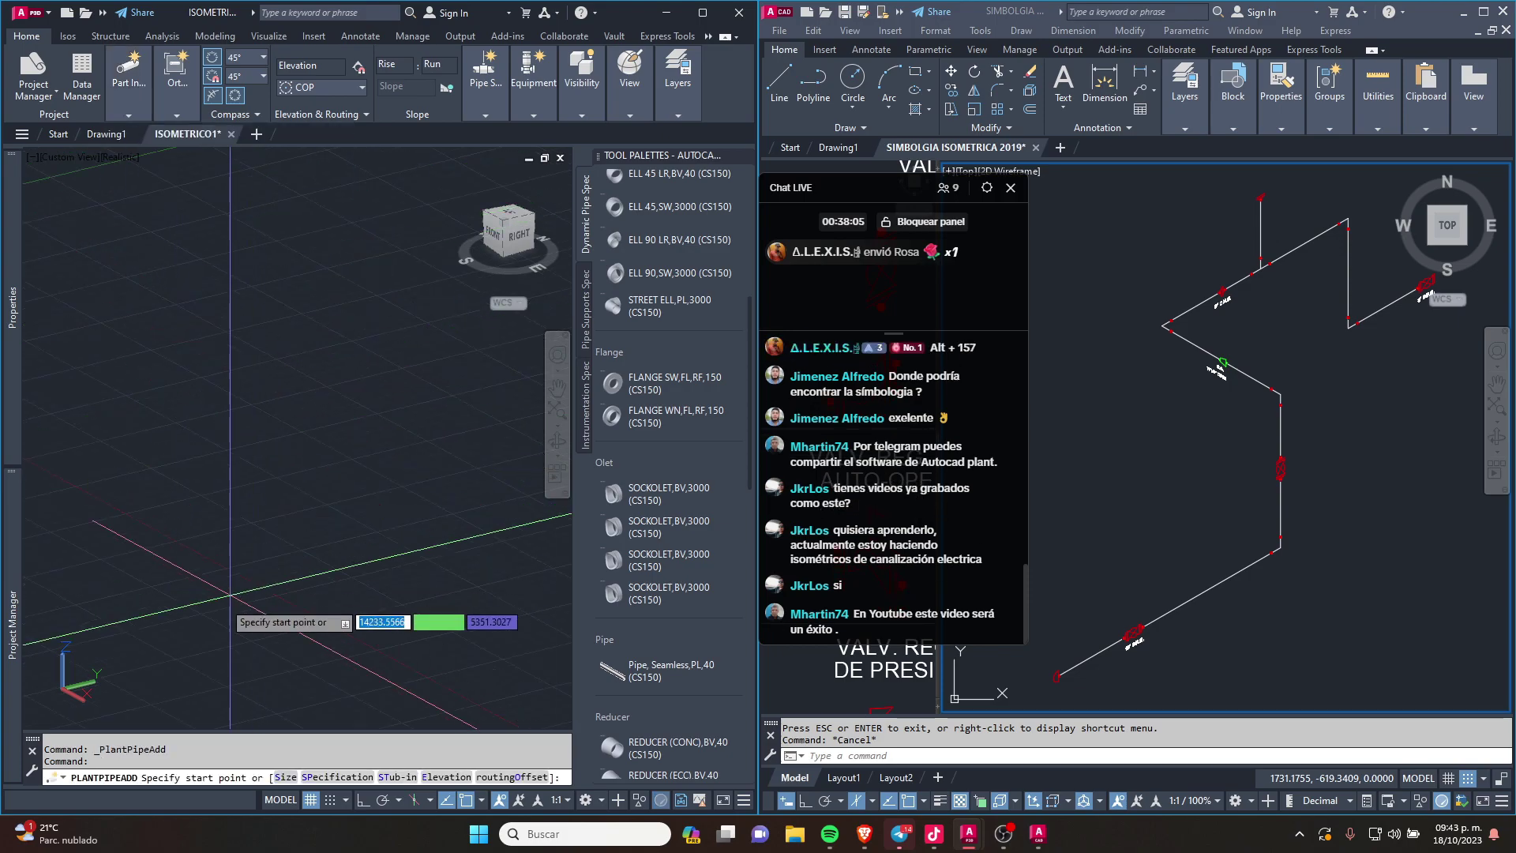
{"action": "left_click", "coordinate": [154, 601]}
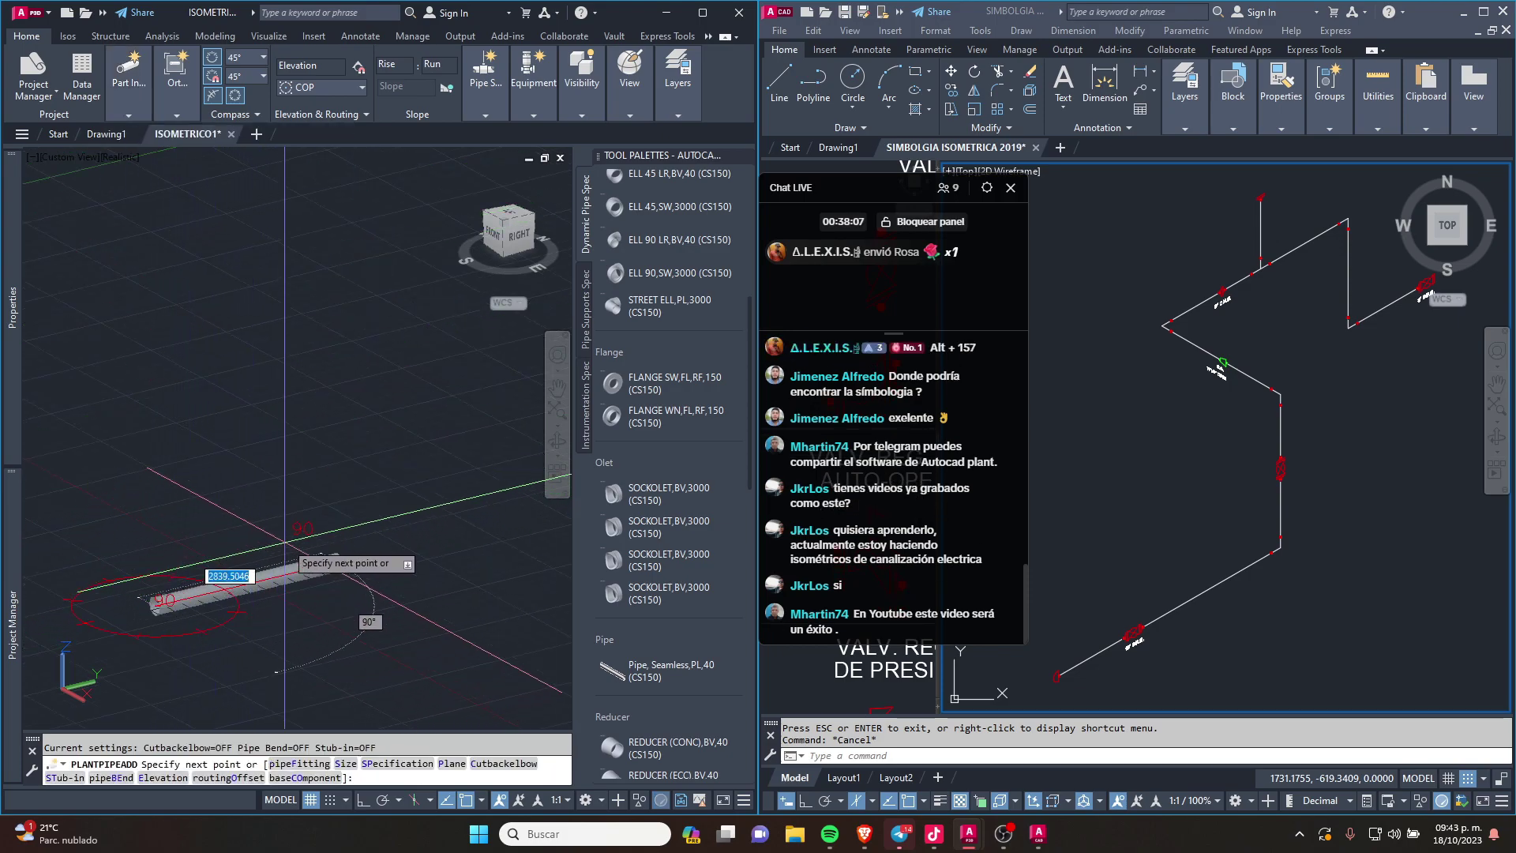
{"action": "key", "text": "Escape"}
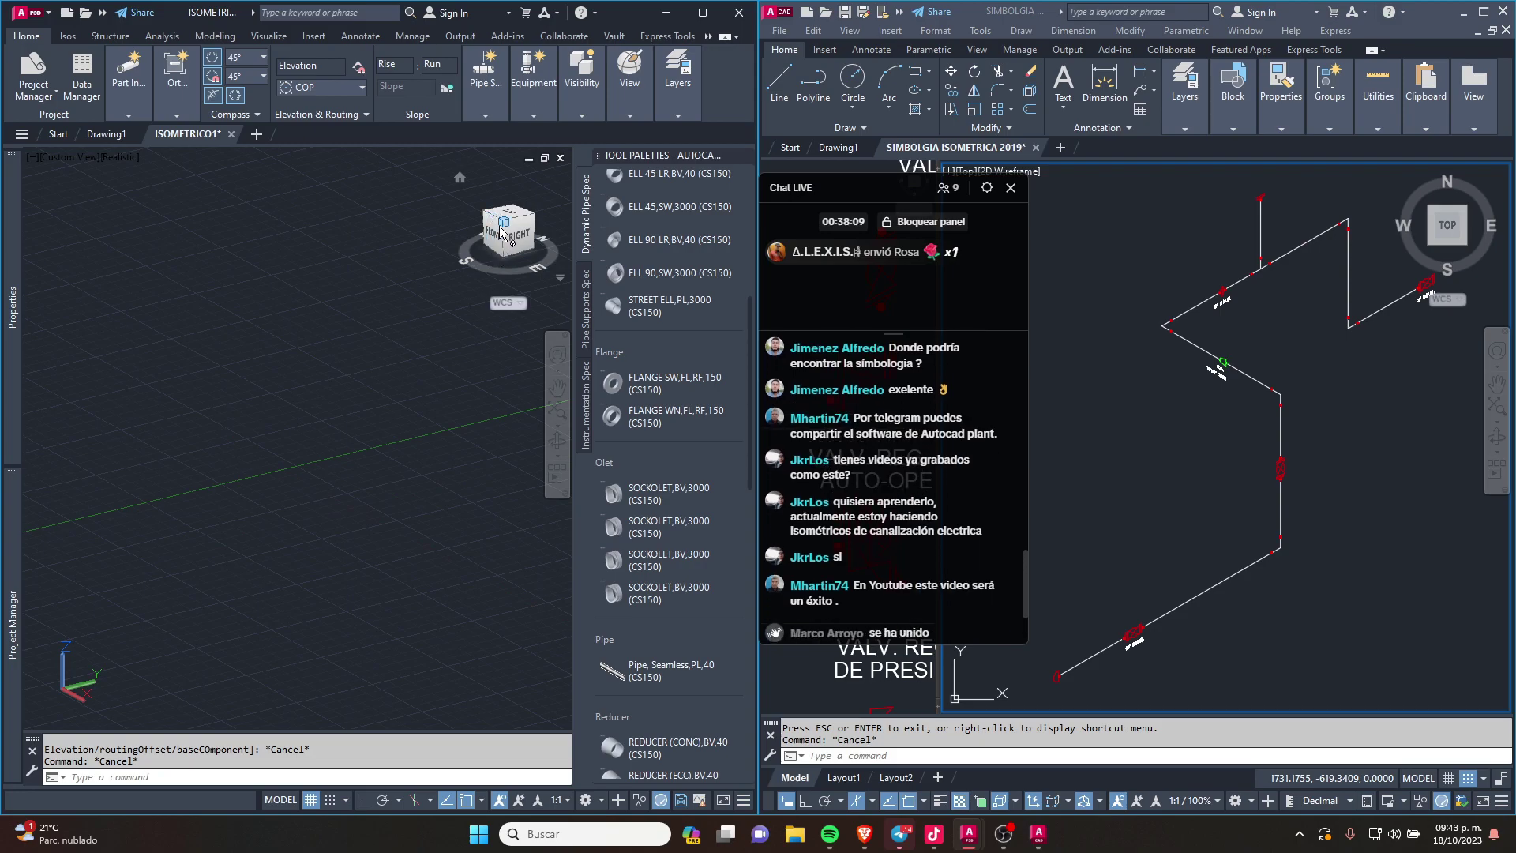
{"action": "left_click", "coordinate": [503, 224]}
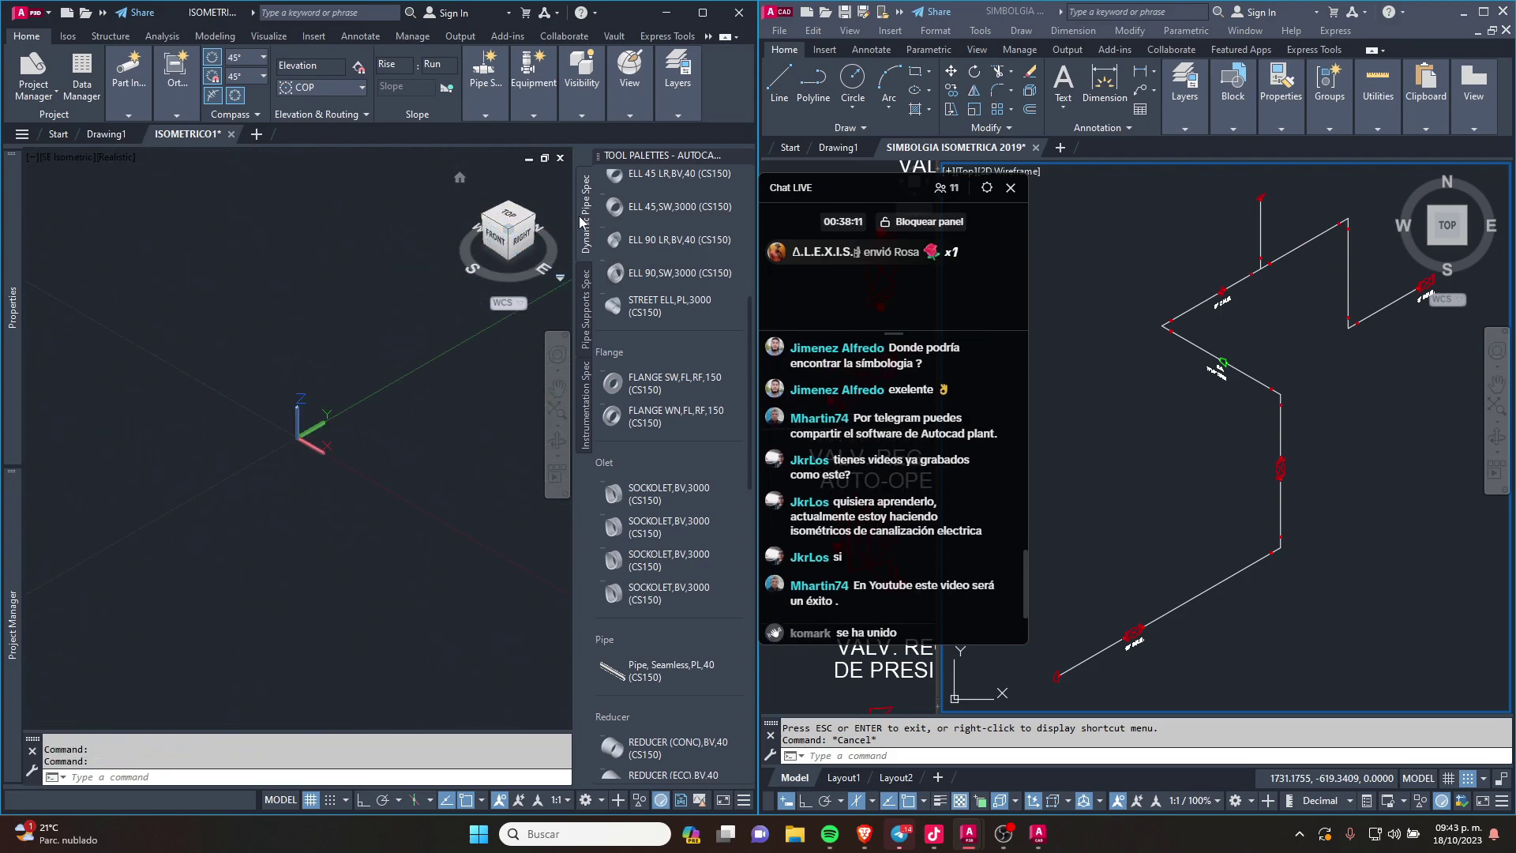
{"action": "key", "text": "Escape"}
{"action": "key", "text": "Escape"}
{"action": "left_click", "coordinate": [128, 115]}
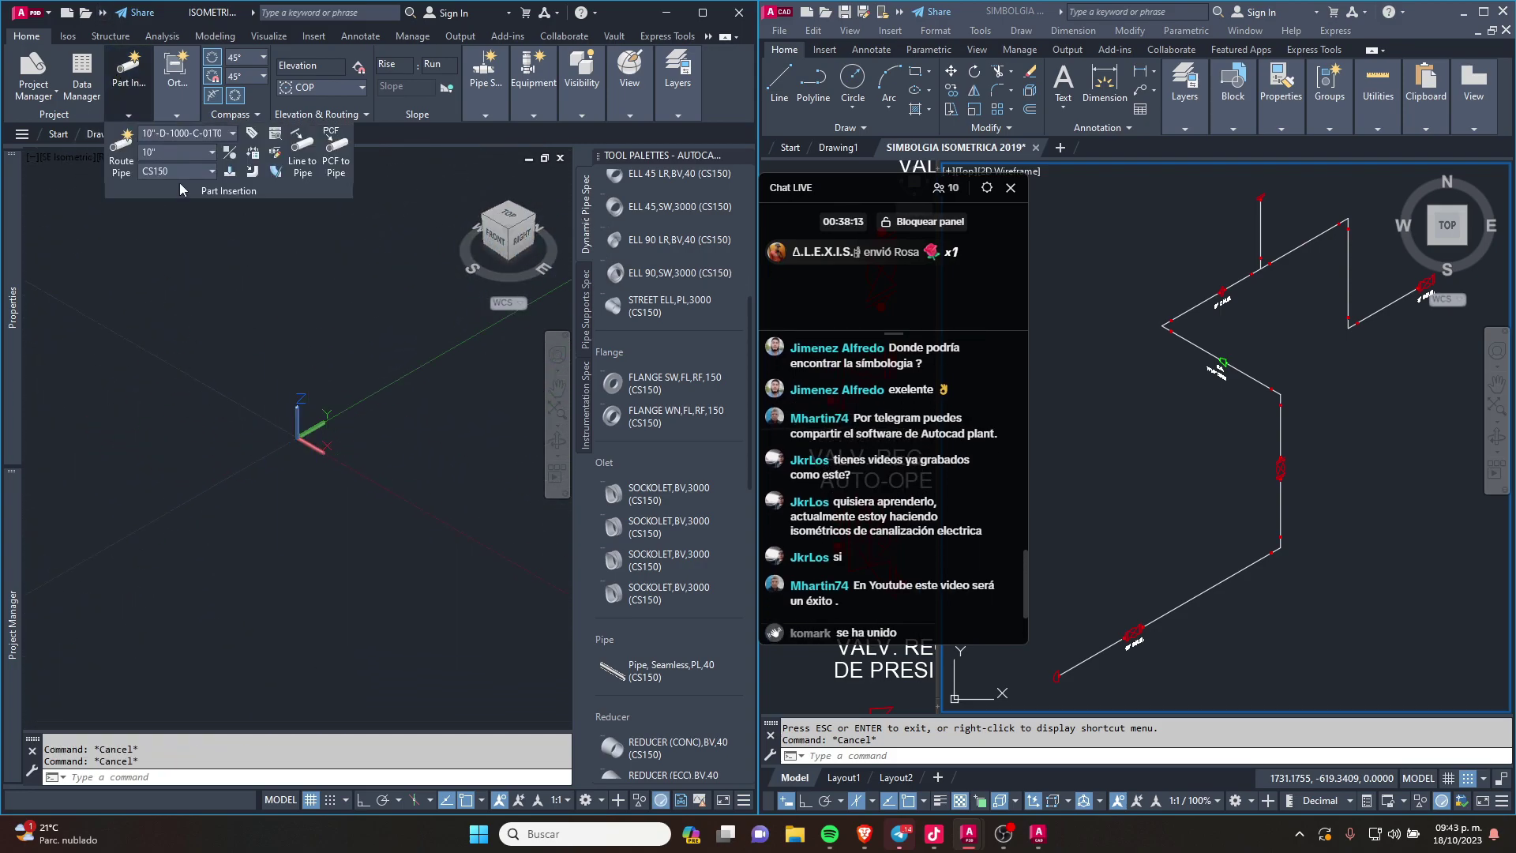
{"action": "left_click", "coordinate": [125, 168]}
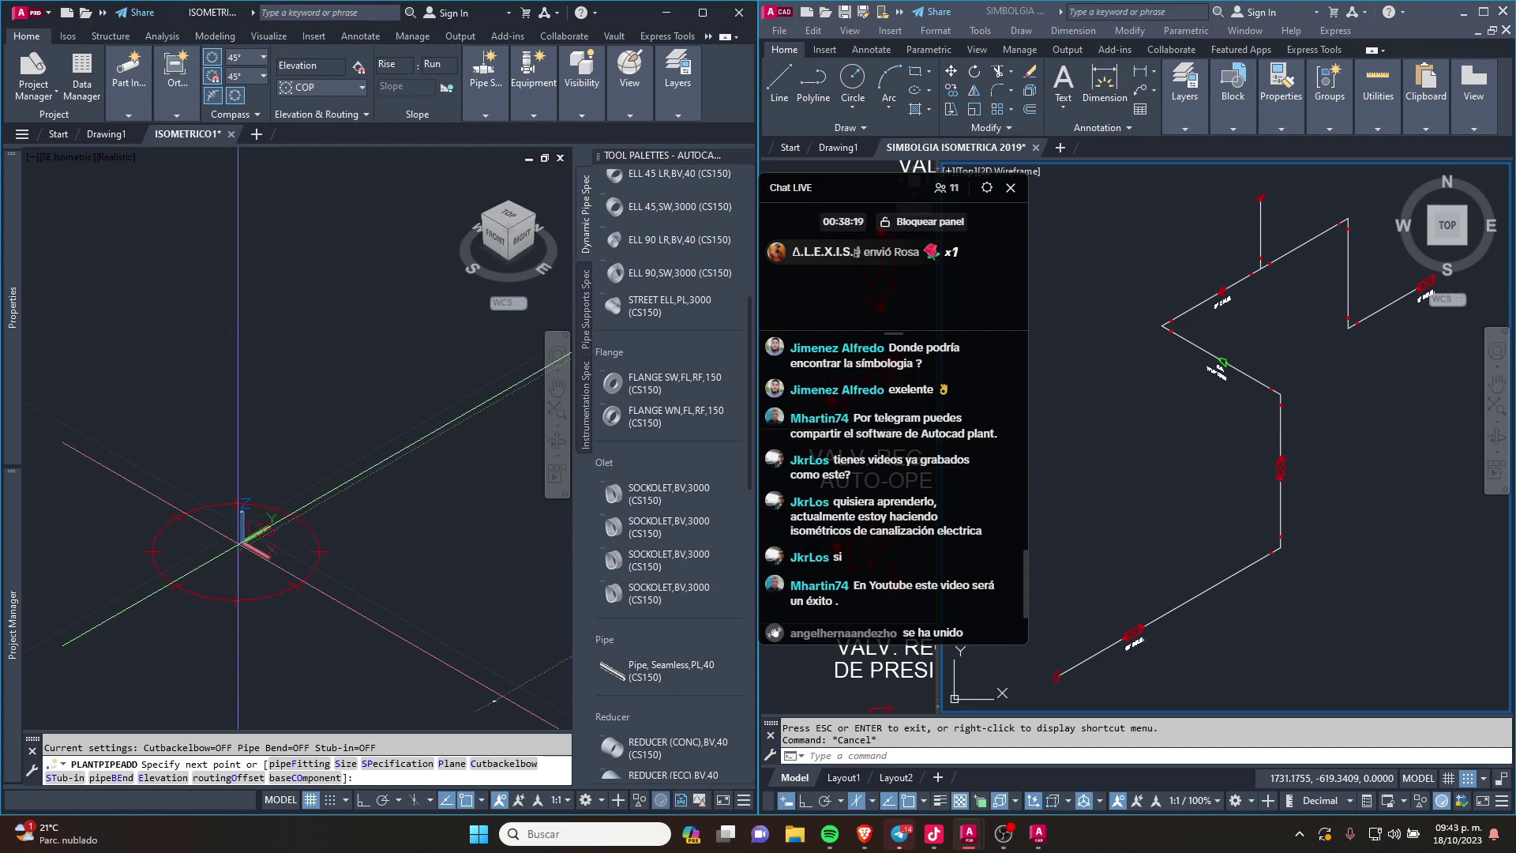
Step: Pick the pipe start point and place the first horizontal leg
{"action": "left_click", "coordinate": [209, 537]}
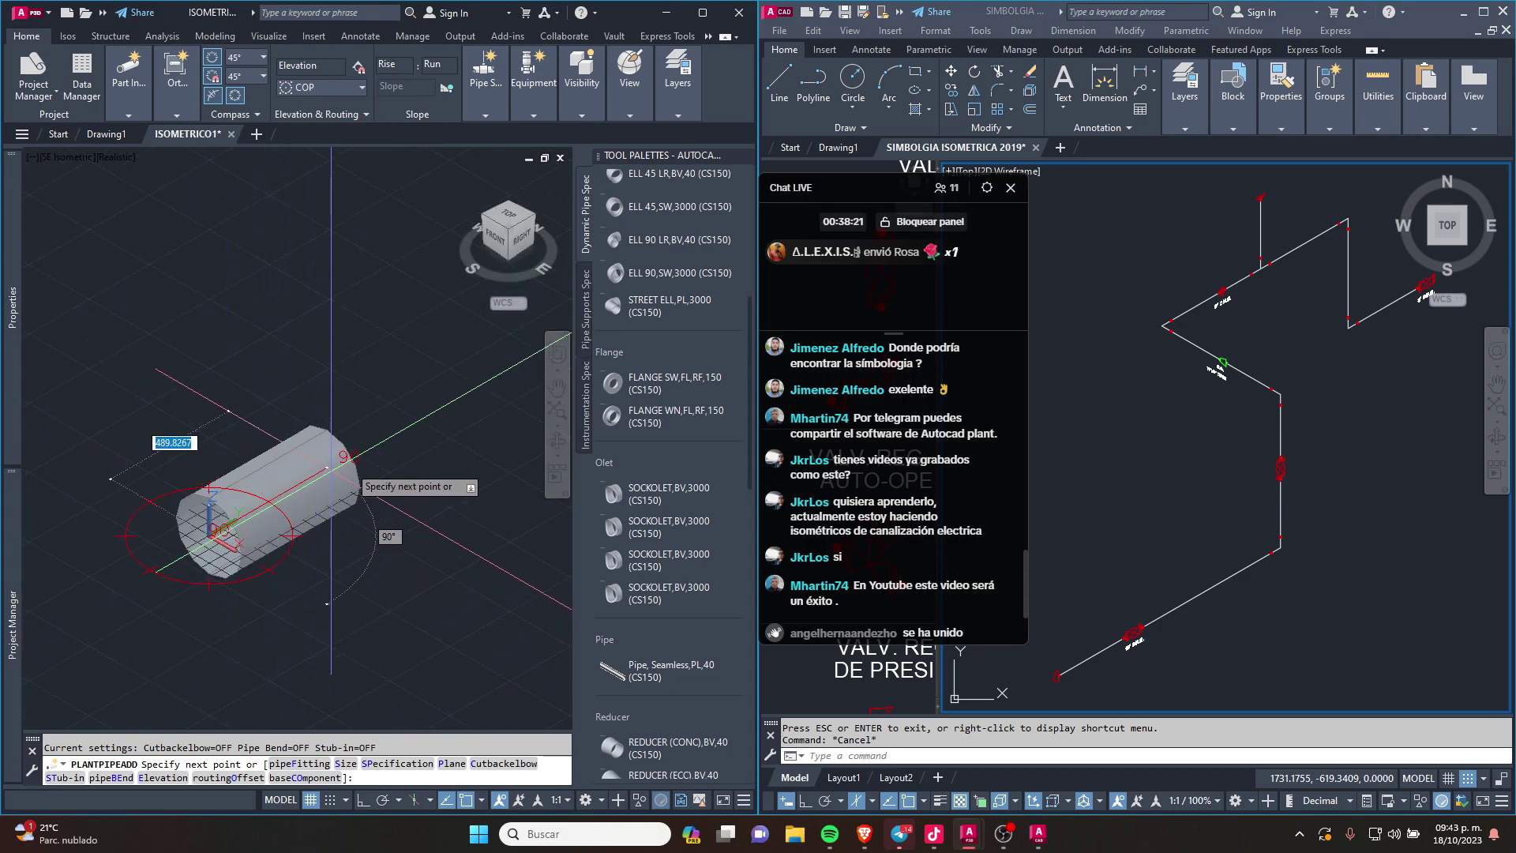
{"action": "scroll", "coordinate": [143, 609], "scroll_direction": "down", "scroll_amount": 4}
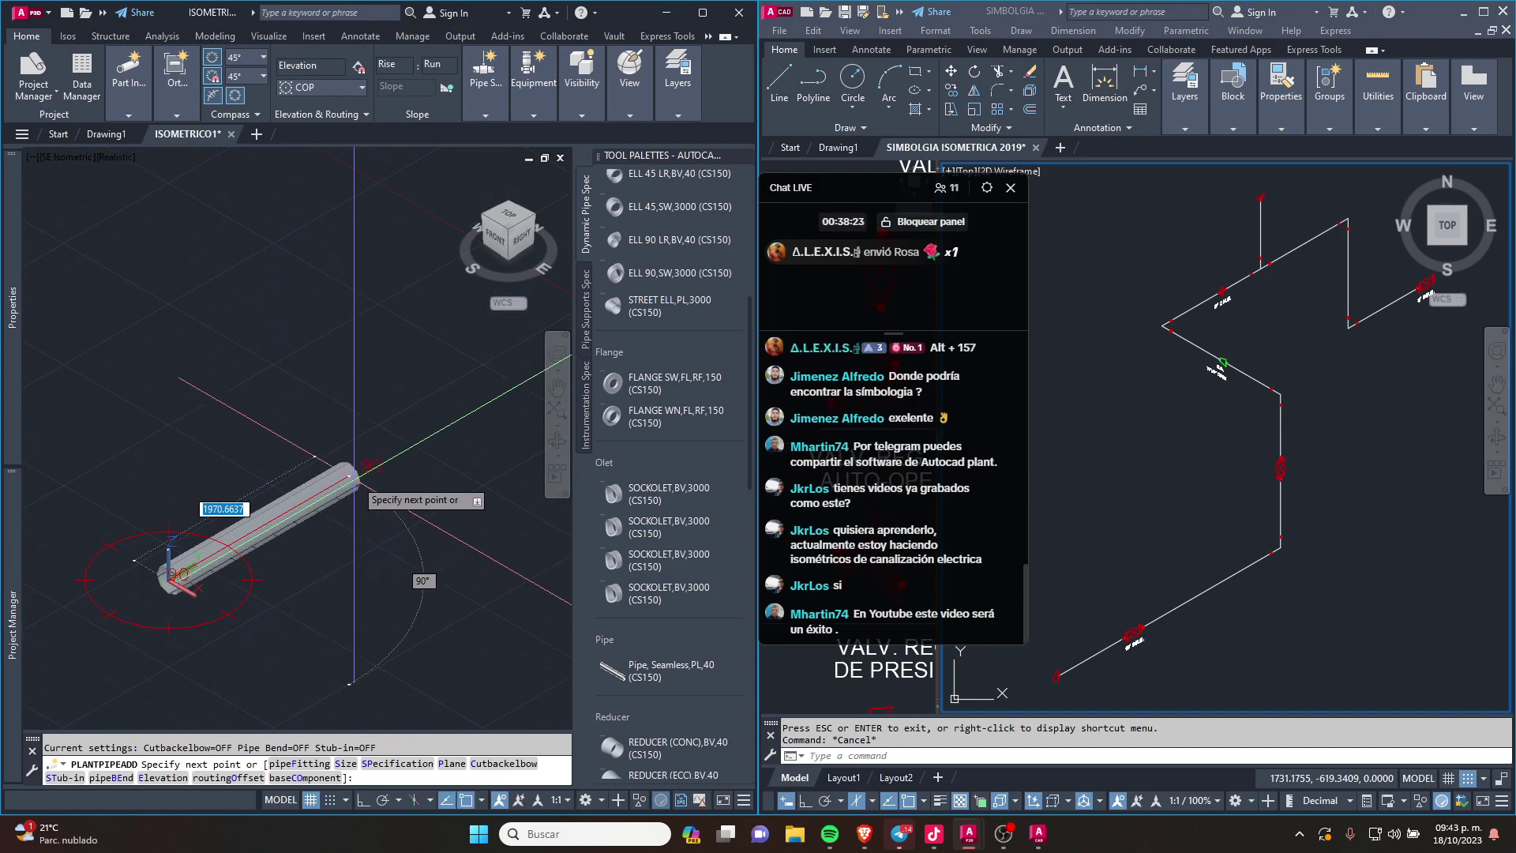
{"action": "middle_click_drag", "start_coordinate": [359, 478], "coordinate": [266, 537]}
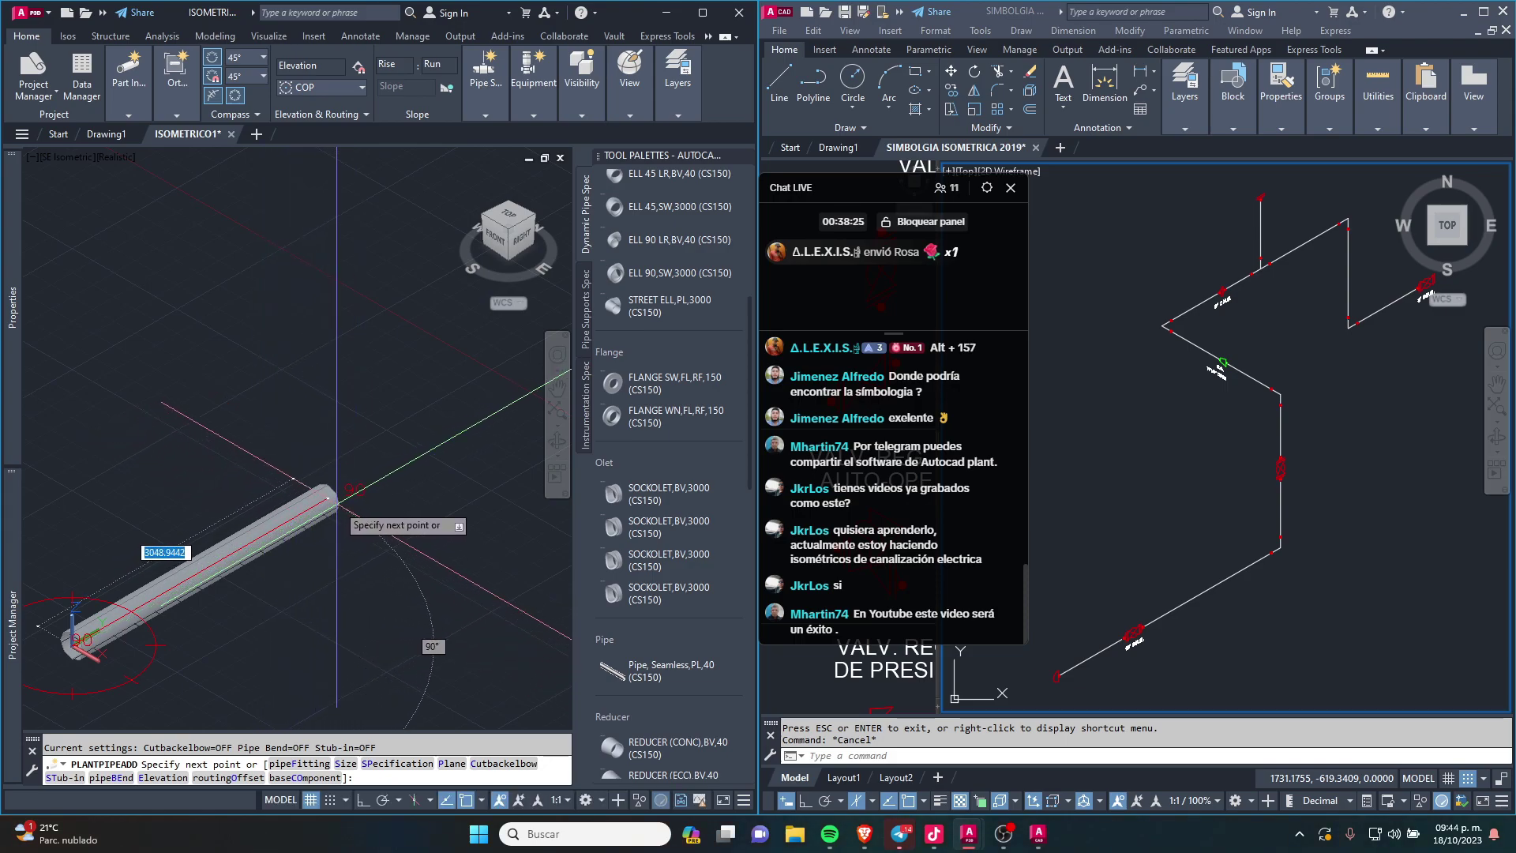
{"action": "left_click", "coordinate": [337, 500]}
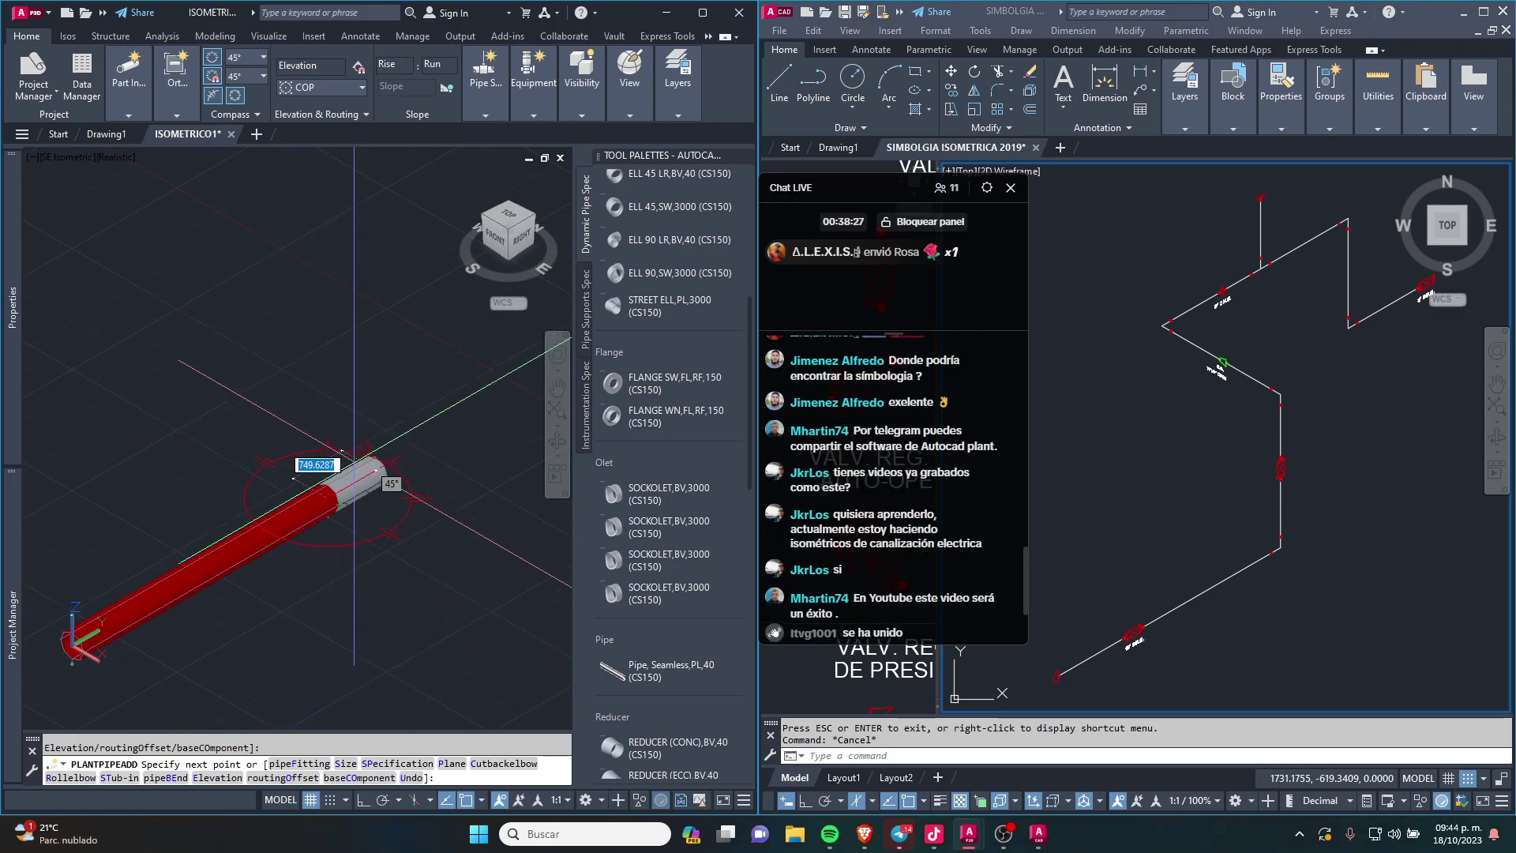
{"action": "scroll", "coordinate": [371, 426], "scroll_direction": "up", "scroll_amount": 2}
{"action": "middle_click_drag", "start_coordinate": [372, 412], "coordinate": [224, 347]}
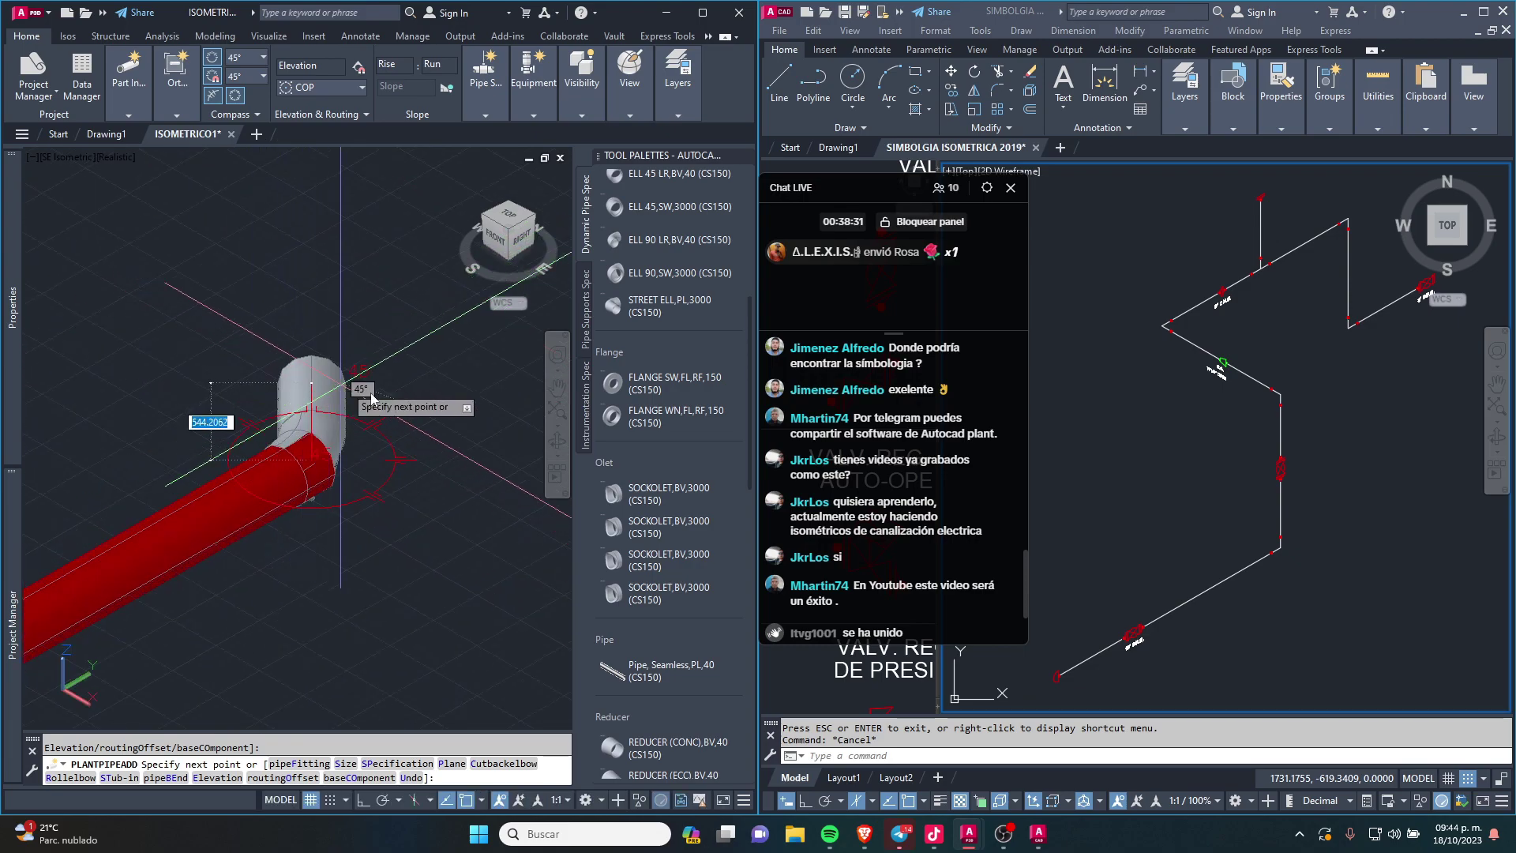
{"action": "scroll", "coordinate": [158, 482], "scroll_direction": "up", "scroll_amount": 2}
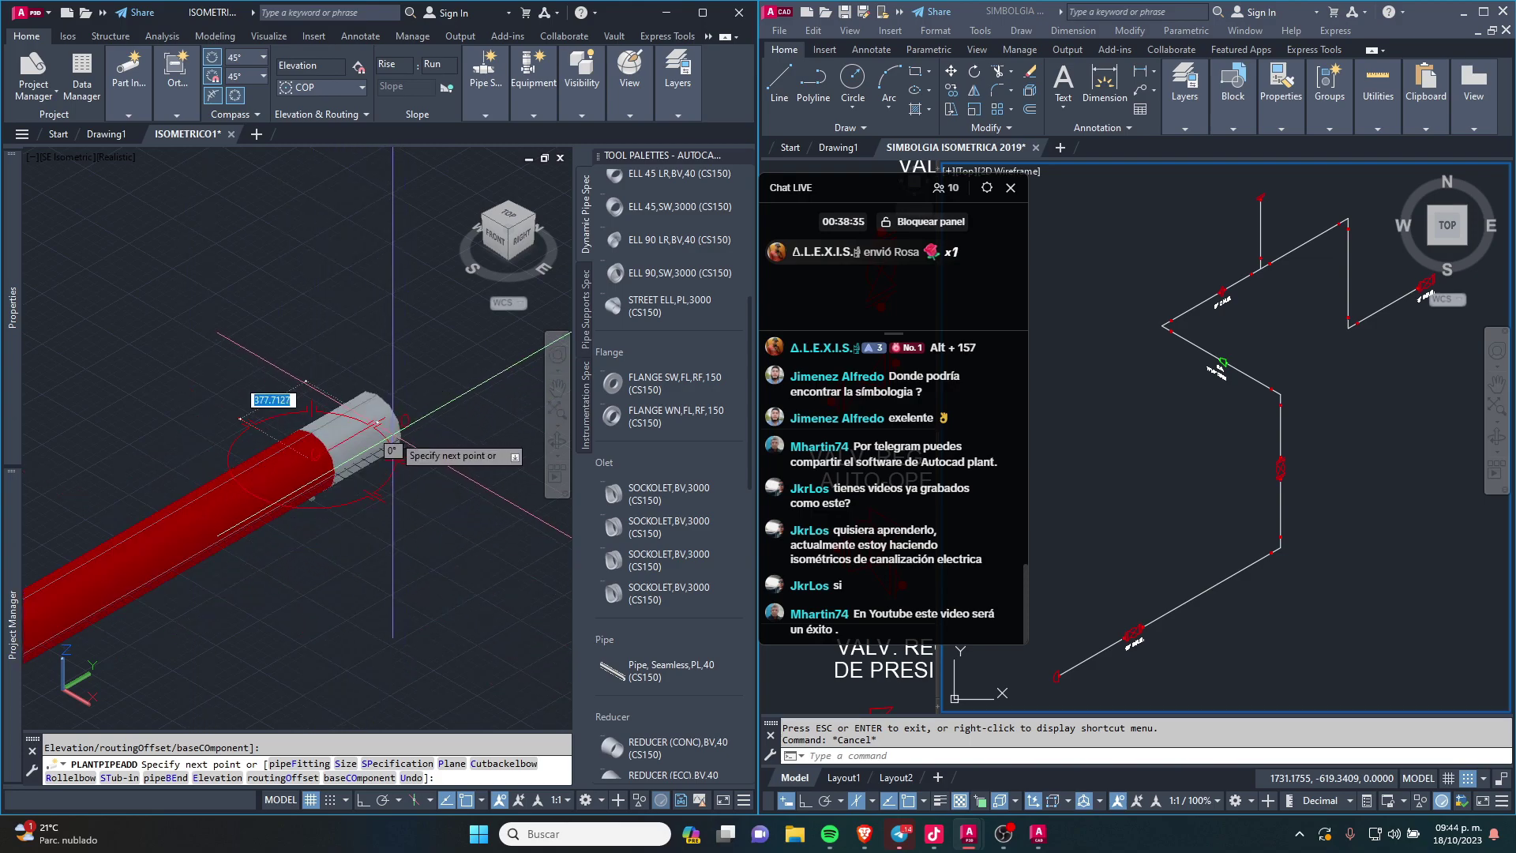
{"action": "key", "text": "F8"}
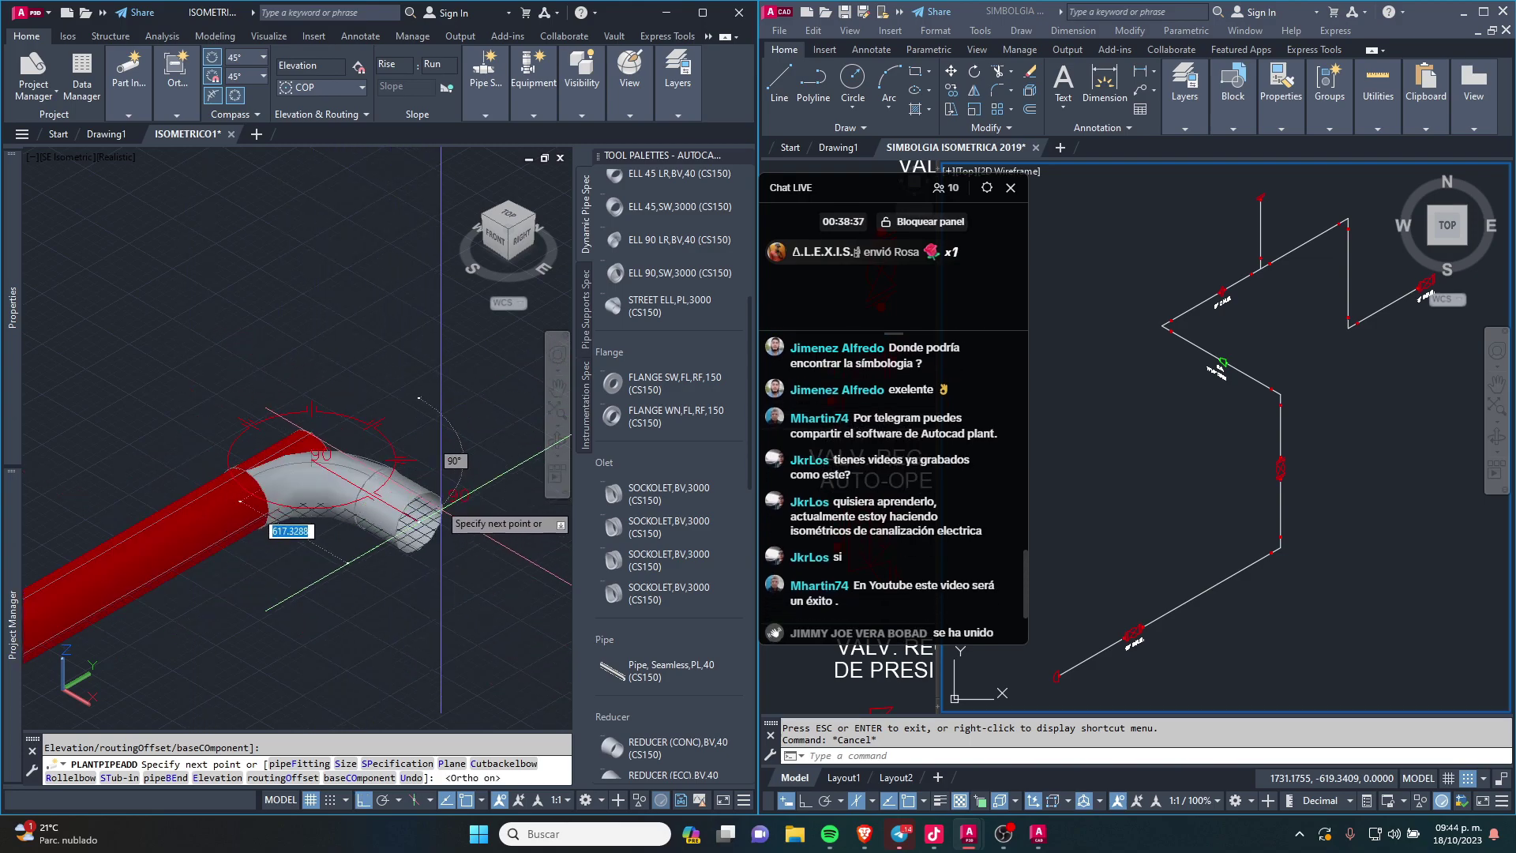
{"action": "key", "text": "F8"}
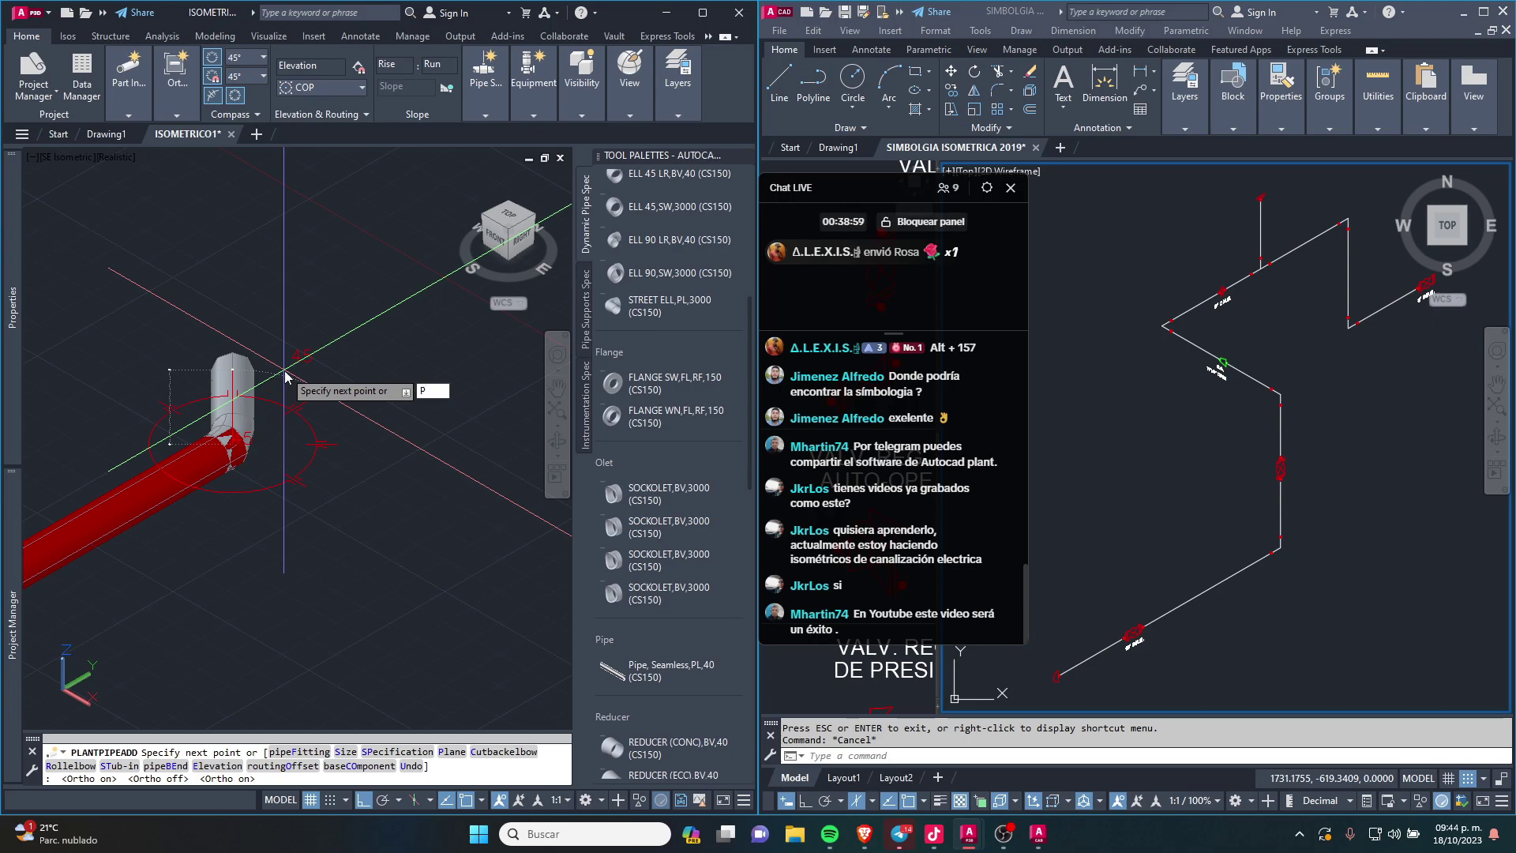
Step: Route the vertical rise, change plane with P, place the final leg, and finish
{"action": "key", "text": "Return"}
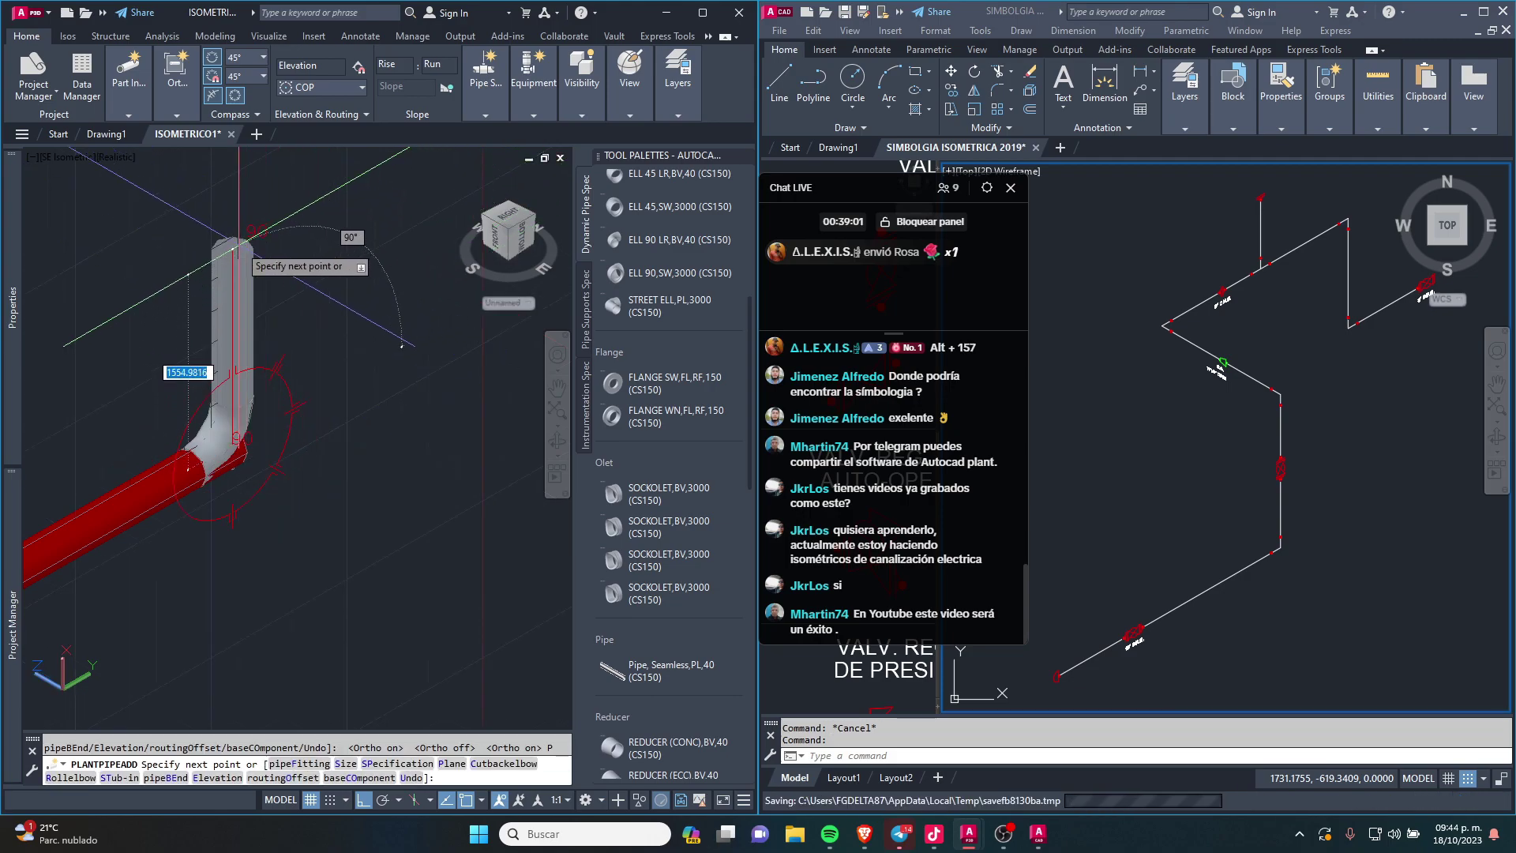
{"action": "scroll", "coordinate": [401, 345], "scroll_direction": "down", "scroll_amount": 3}
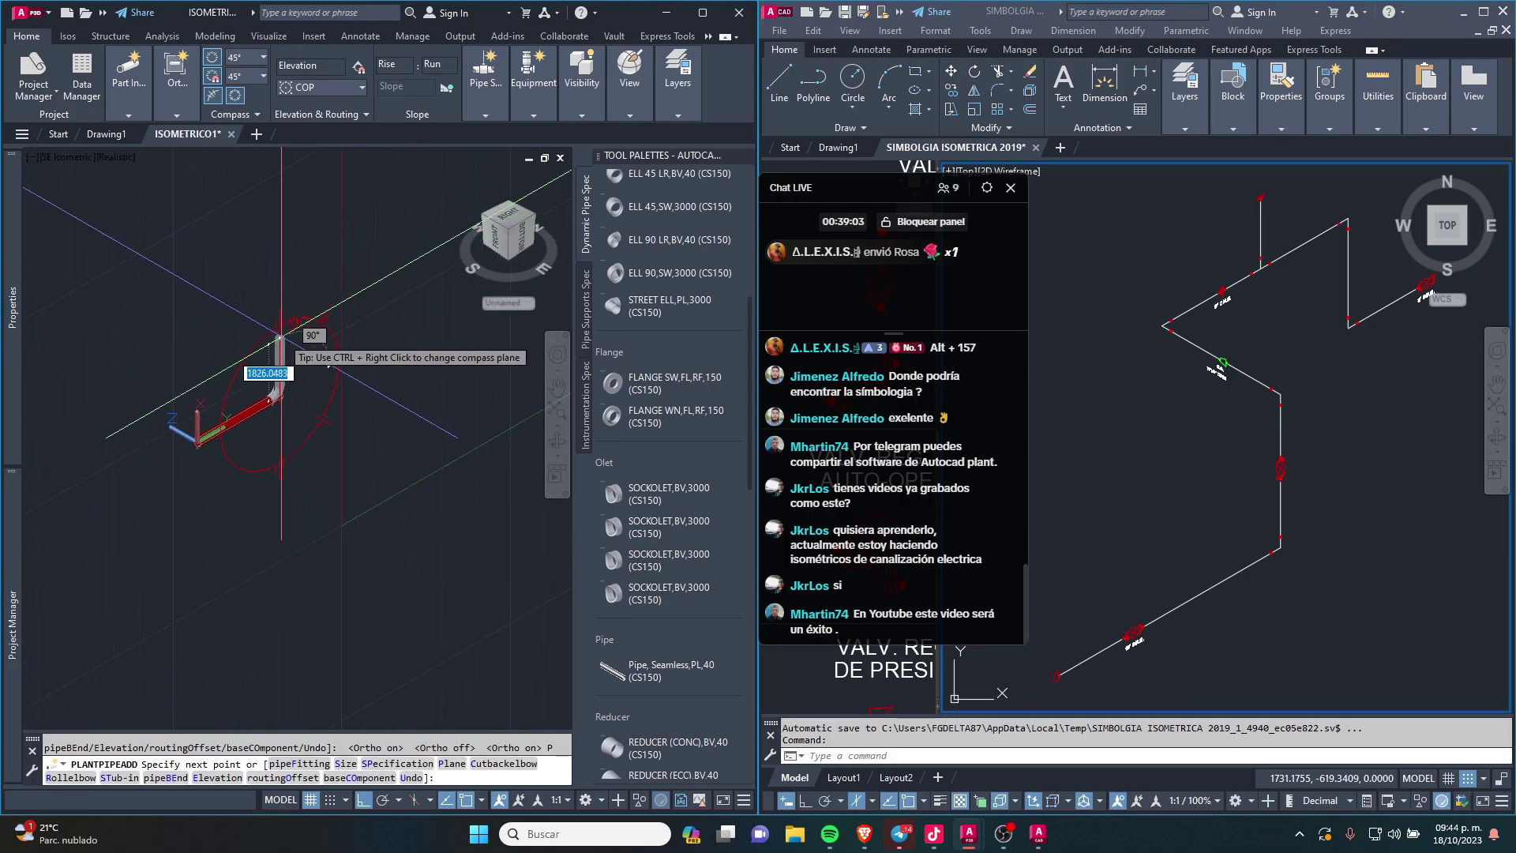
{"action": "scroll", "coordinate": [276, 348], "scroll_direction": "up", "scroll_amount": 3}
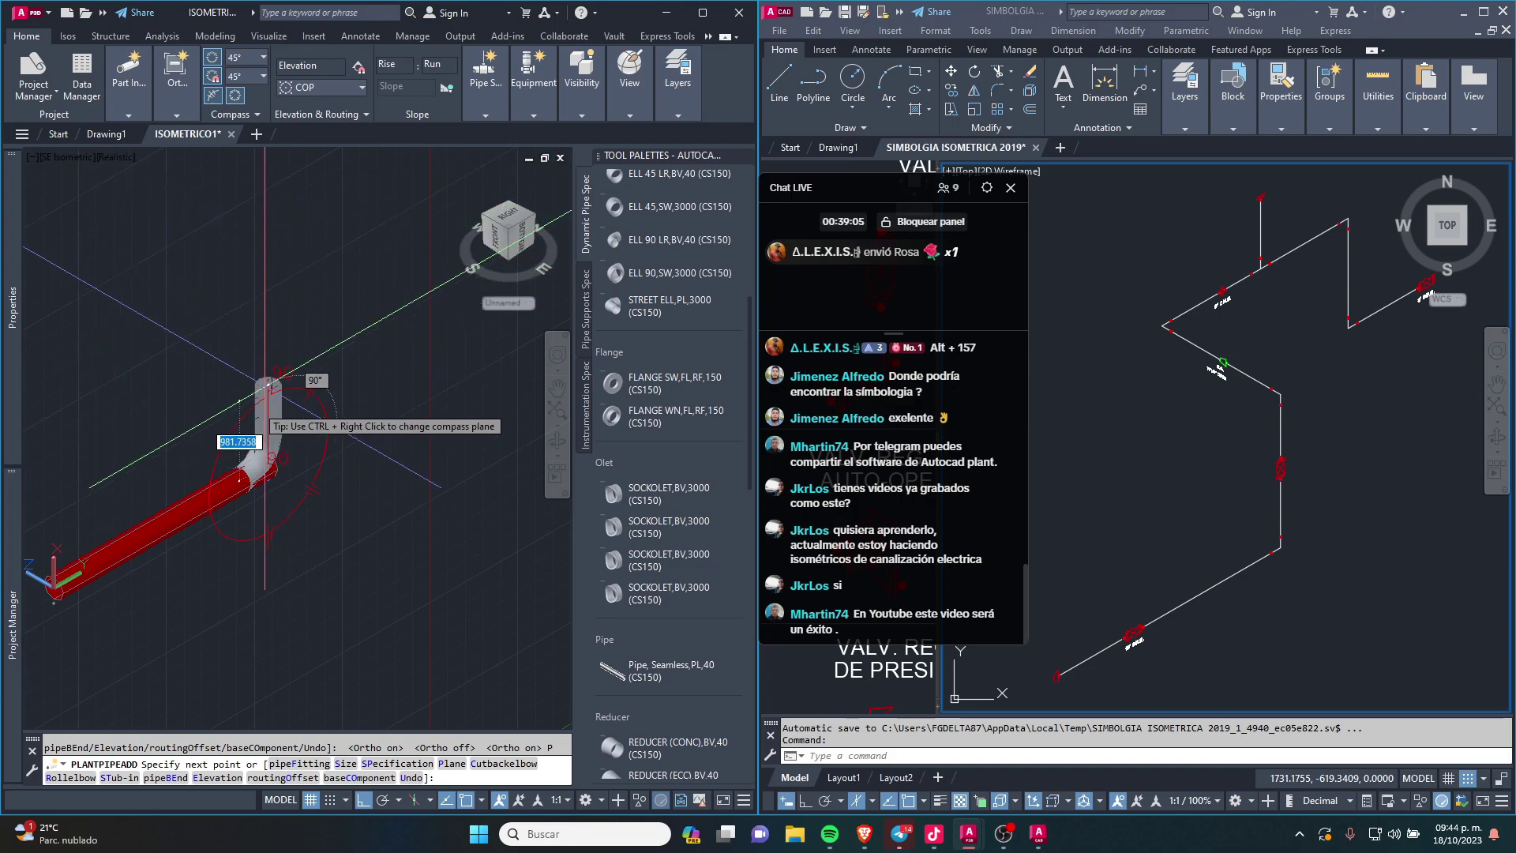
{"action": "scroll", "coordinate": [268, 386], "scroll_direction": "down", "scroll_amount": 2}
{"action": "scroll", "coordinate": [301, 396], "scroll_direction": "up", "scroll_amount": 2}
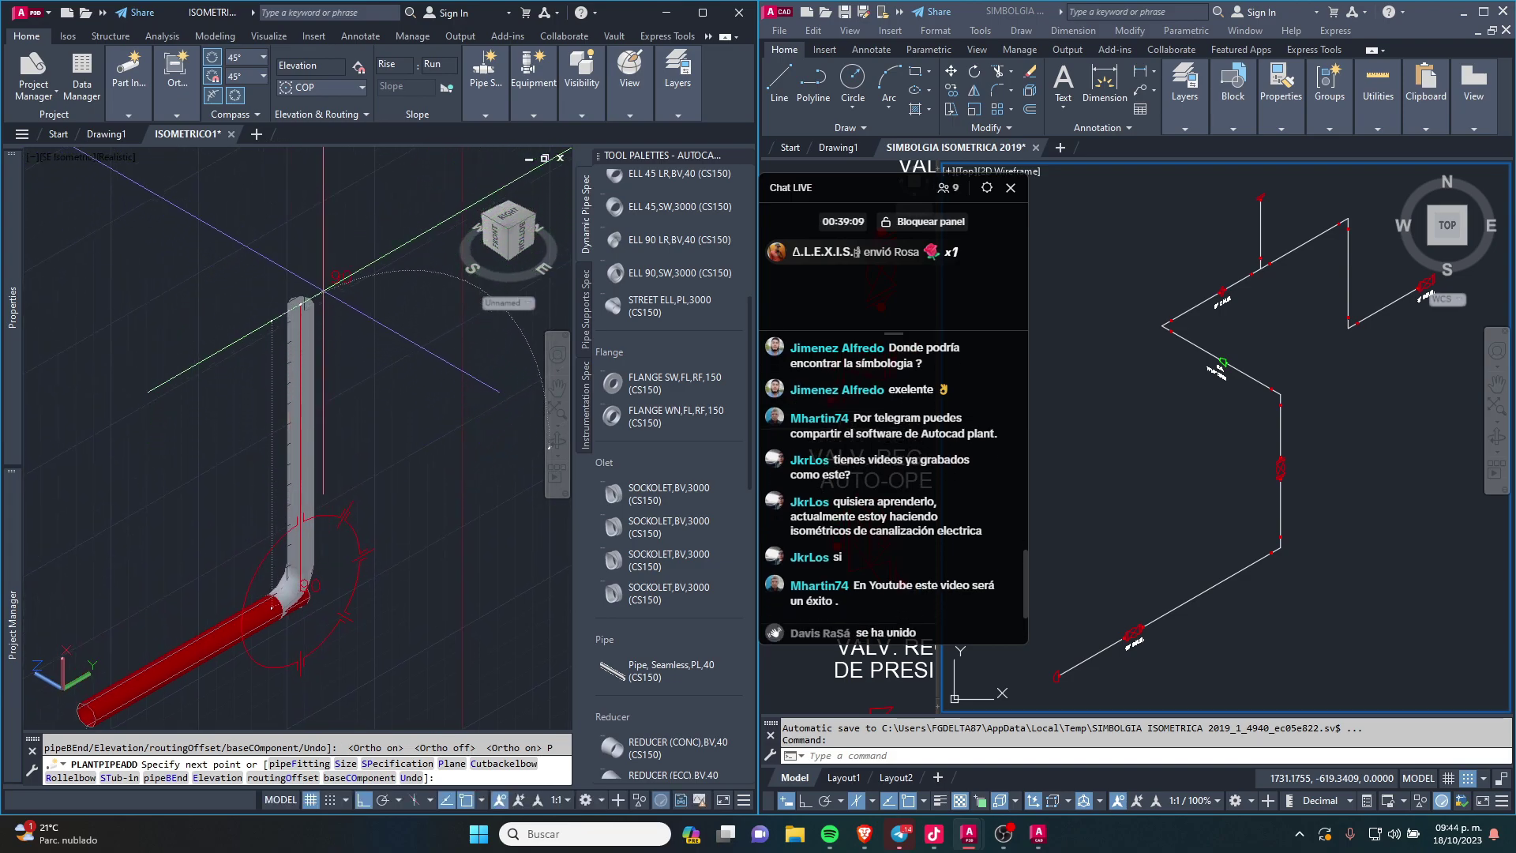
{"action": "left_click", "coordinate": [323, 292]}
{"action": "middle_click_drag", "start_coordinate": [323, 292], "coordinate": [394, 393]}
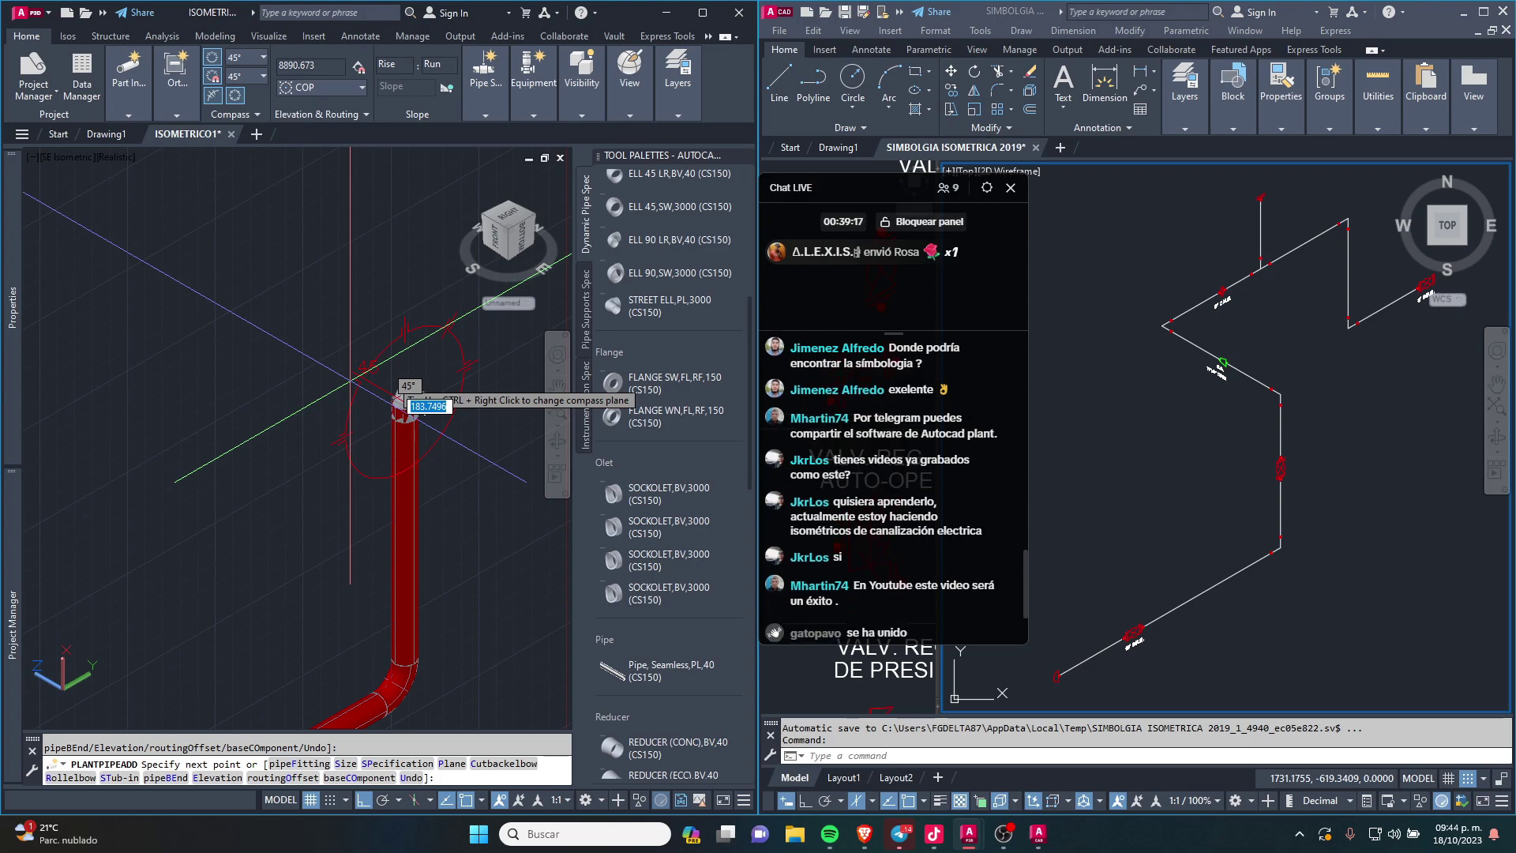
{"action": "type", "text": "P"}
{"action": "key", "text": "Return"}
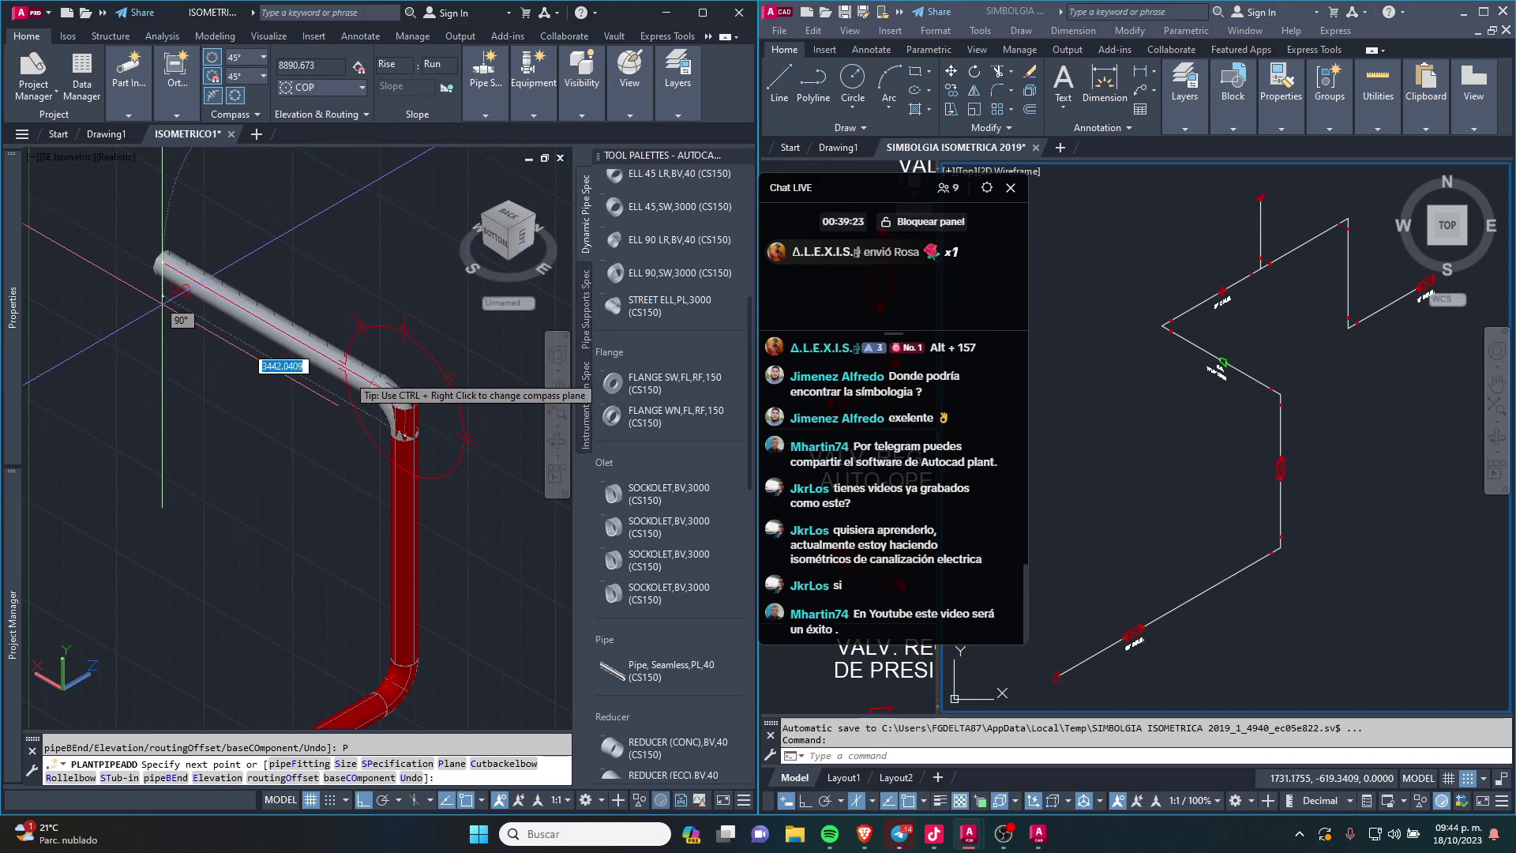
{"action": "left_click", "coordinate": [161, 308]}
{"action": "key", "text": "Escape"}
{"action": "middle_click_drag", "start_coordinate": [295, 435], "coordinate": [283, 348]}
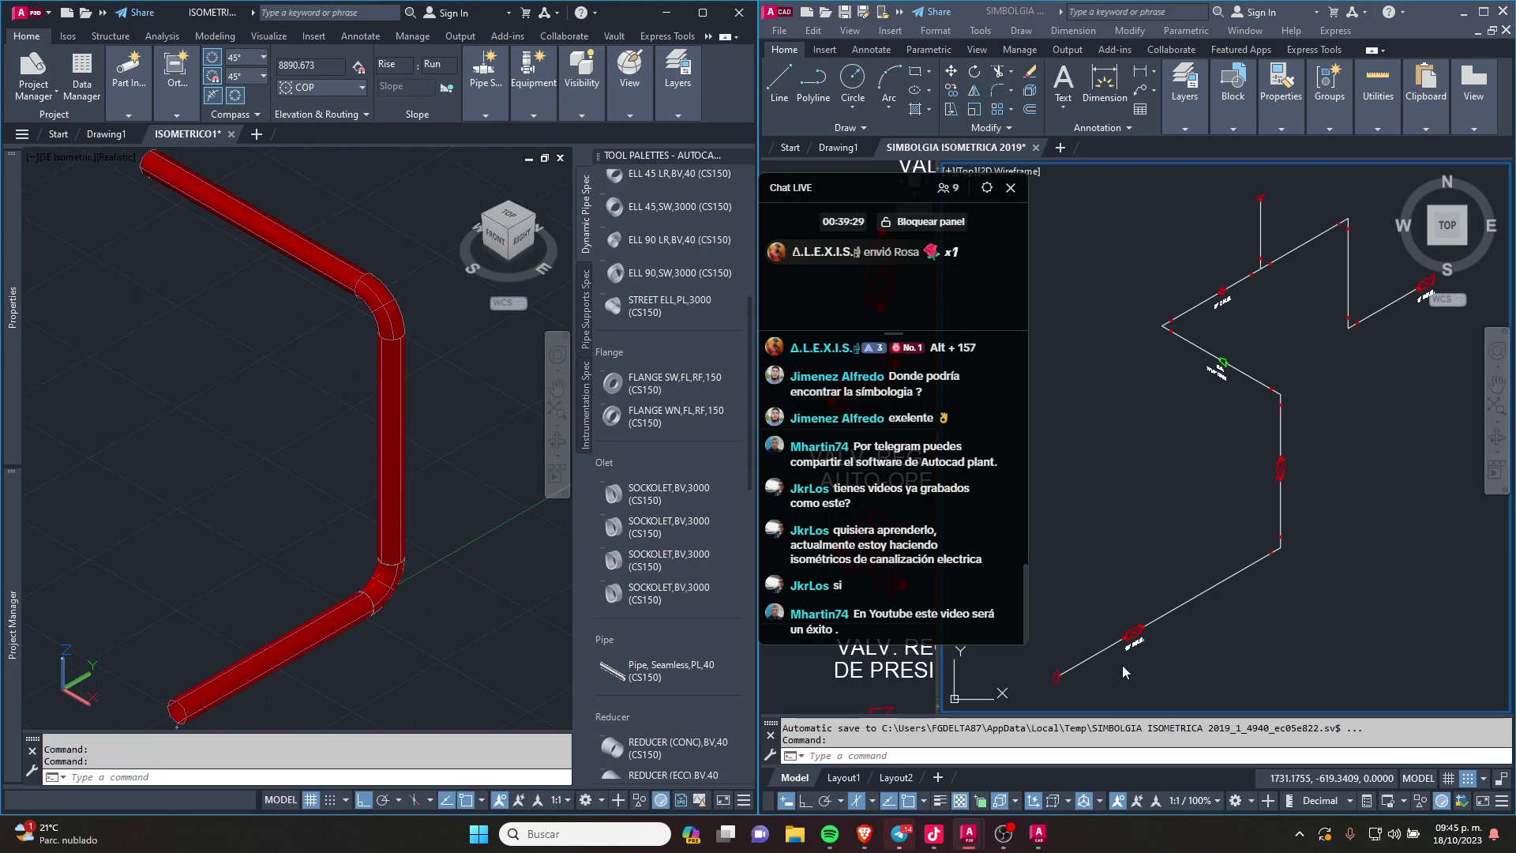
Step: Try placing a CAP,BV,40 cap on the pipe's open lower end with rotation 0
{"action": "scroll", "coordinate": [646, 507], "scroll_direction": "up", "scroll_amount": 3}
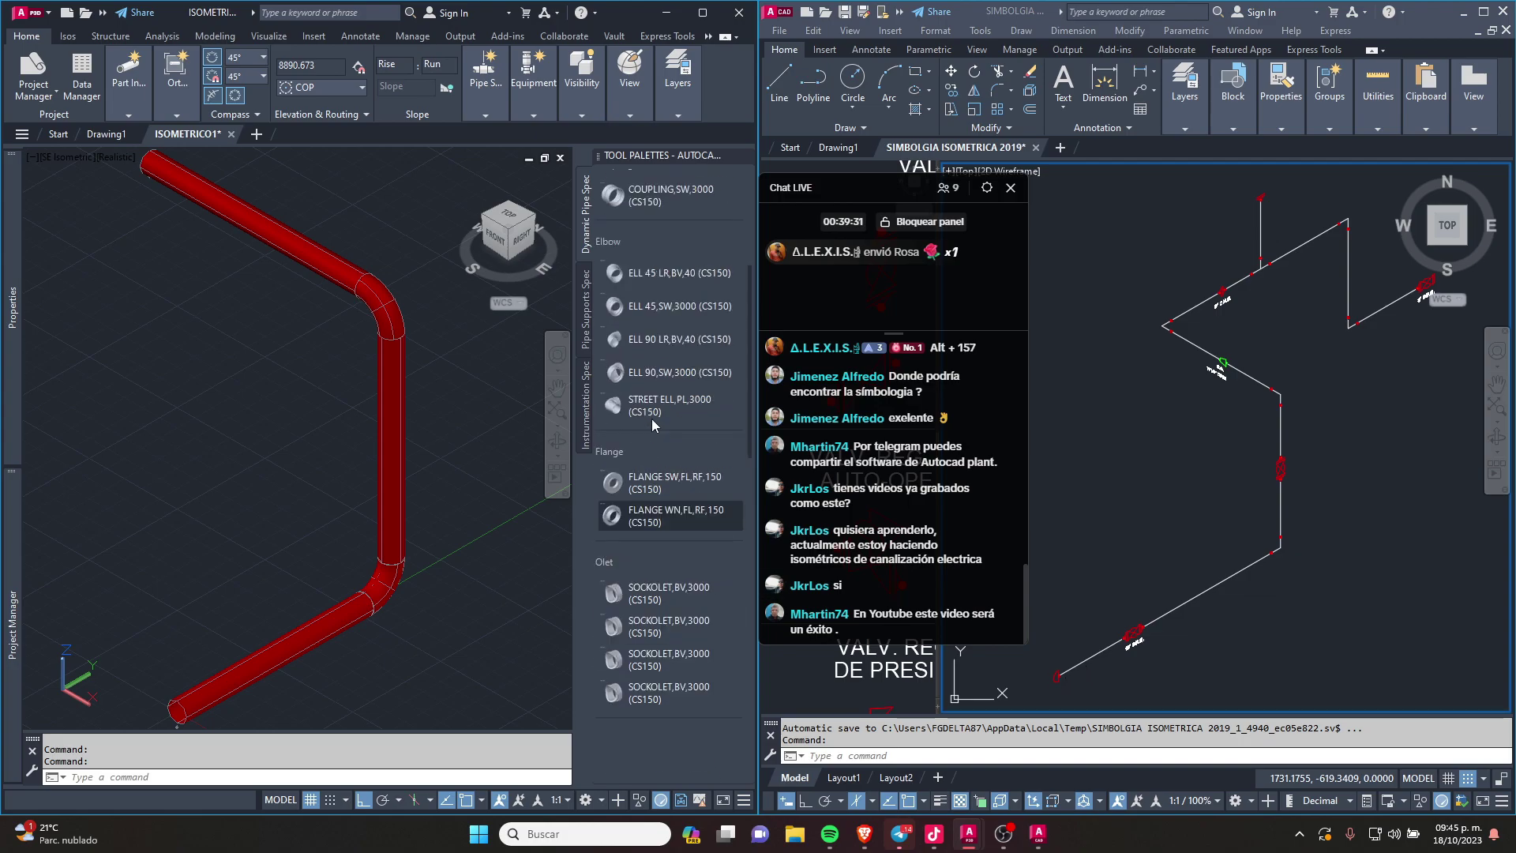
{"action": "scroll", "coordinate": [652, 418], "scroll_direction": "up", "scroll_amount": 3}
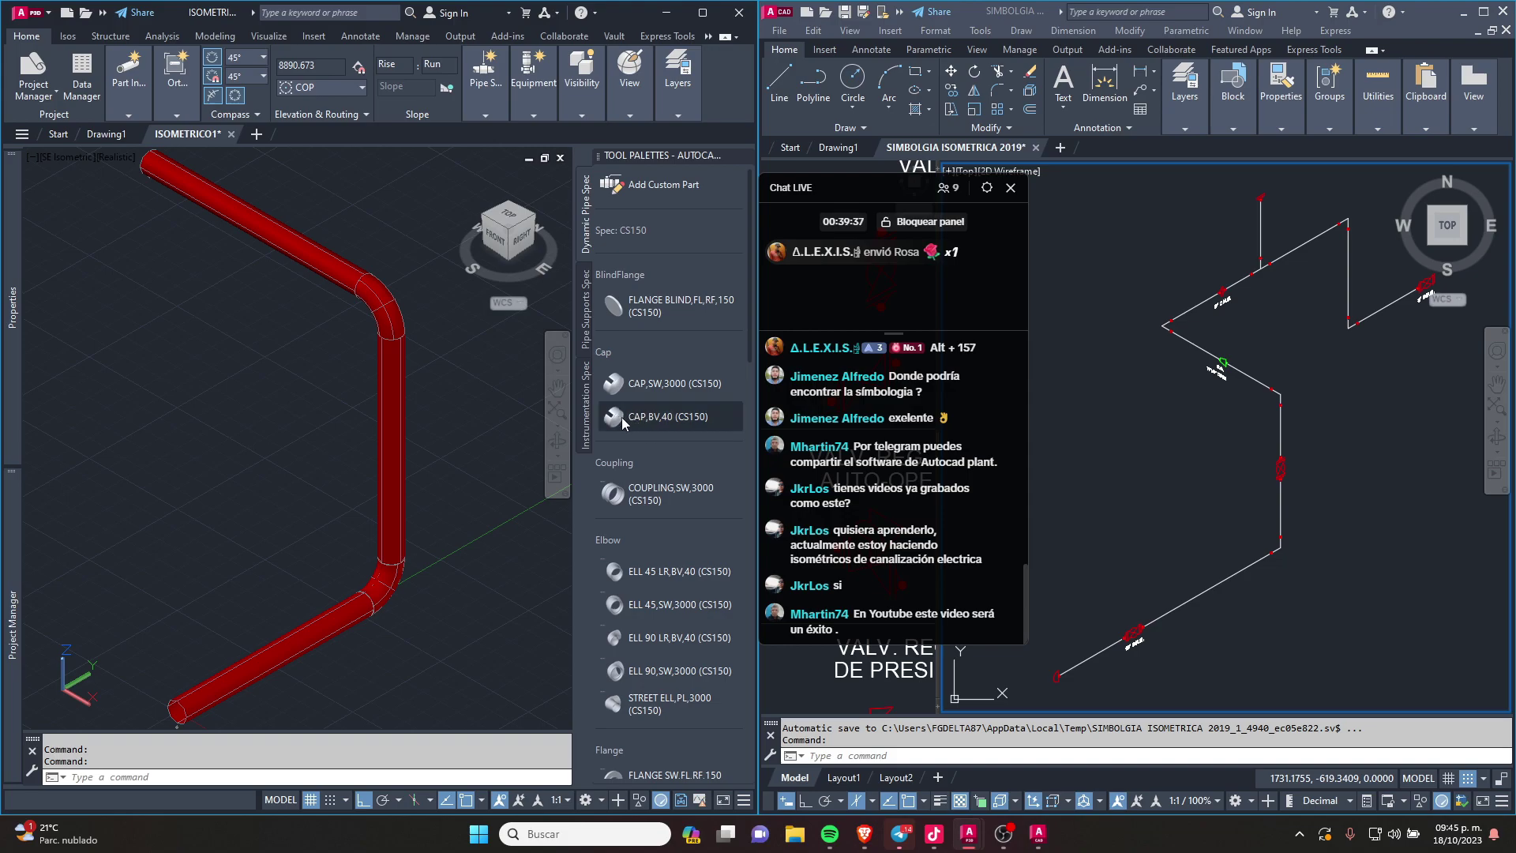
{"action": "left_click", "coordinate": [624, 423]}
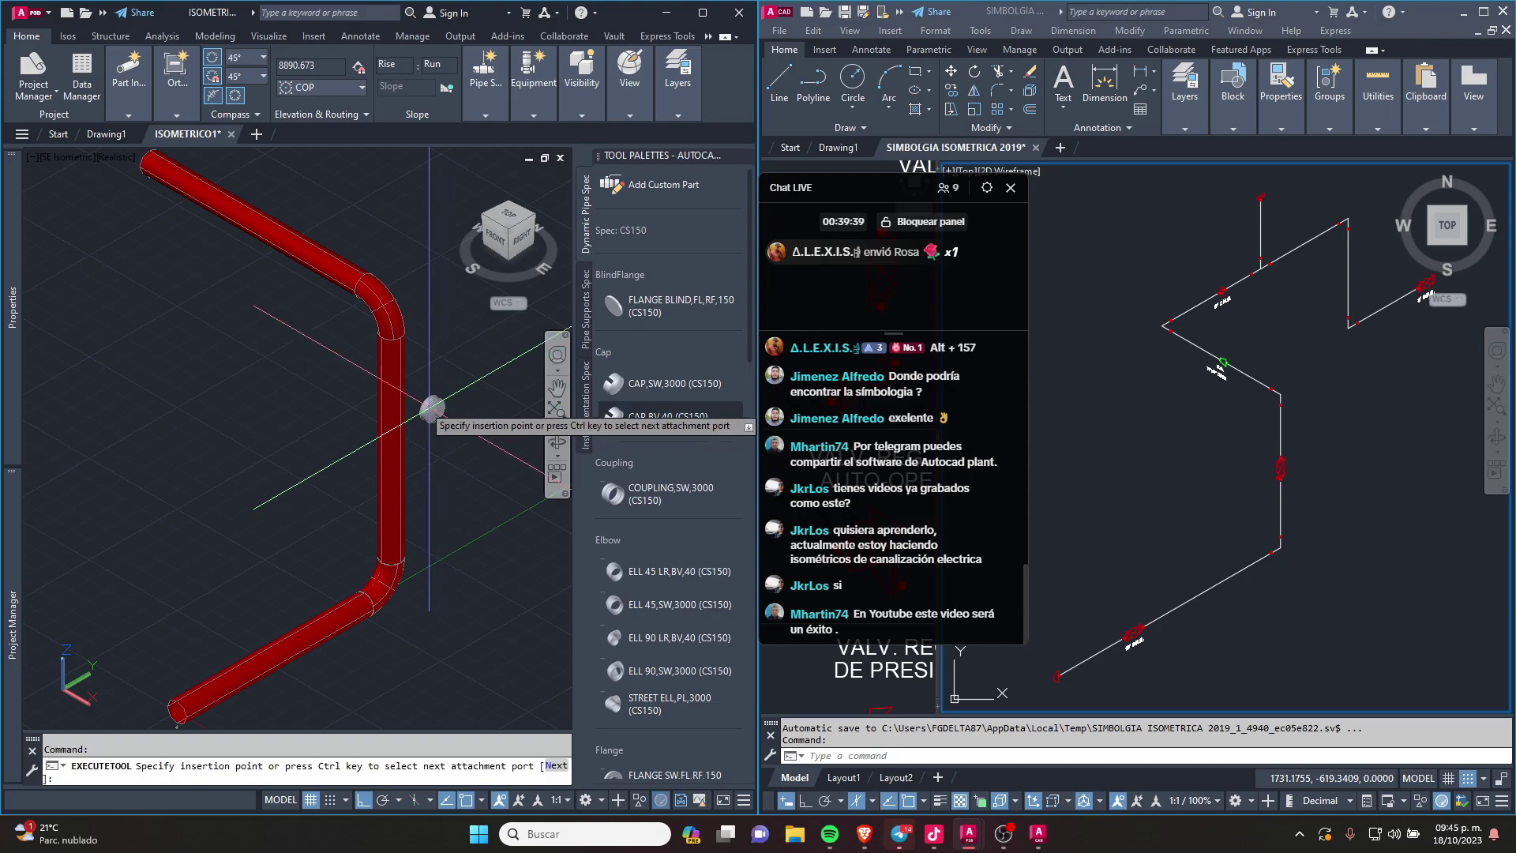
{"action": "scroll", "coordinate": [336, 548], "scroll_direction": "down", "scroll_amount": 2}
{"action": "scroll", "coordinate": [297, 593], "scroll_direction": "up", "scroll_amount": 3}
{"action": "scroll", "coordinate": [294, 591], "scroll_direction": "up", "scroll_amount": 2}
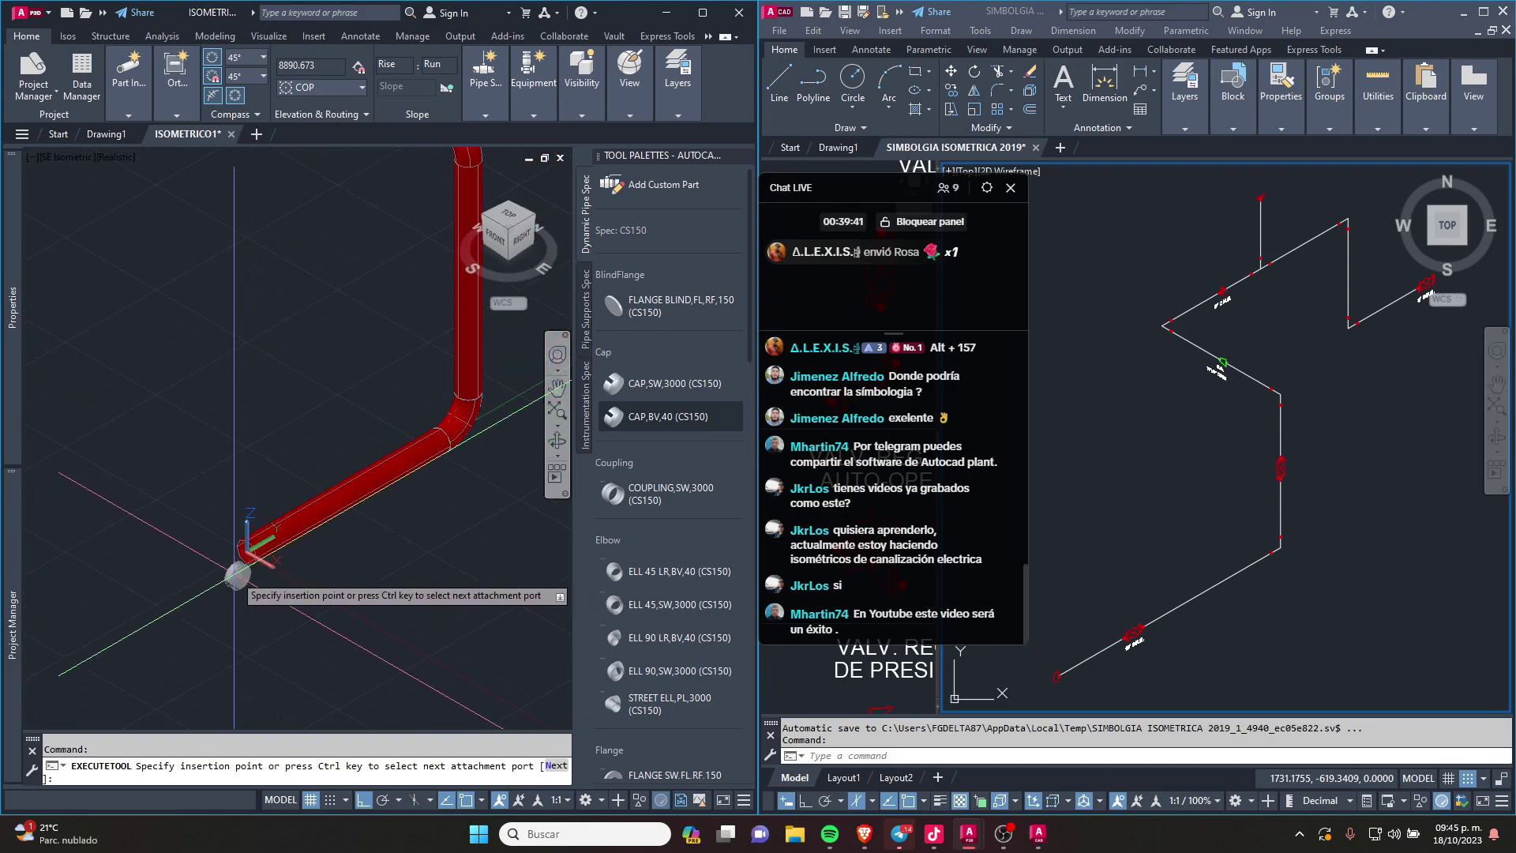
{"action": "scroll", "coordinate": [296, 569], "scroll_direction": "up", "scroll_amount": 2}
{"action": "scroll", "coordinate": [300, 537], "scroll_direction": "up", "scroll_amount": 3}
{"action": "scroll", "coordinate": [302, 506], "scroll_direction": "up", "scroll_amount": 2}
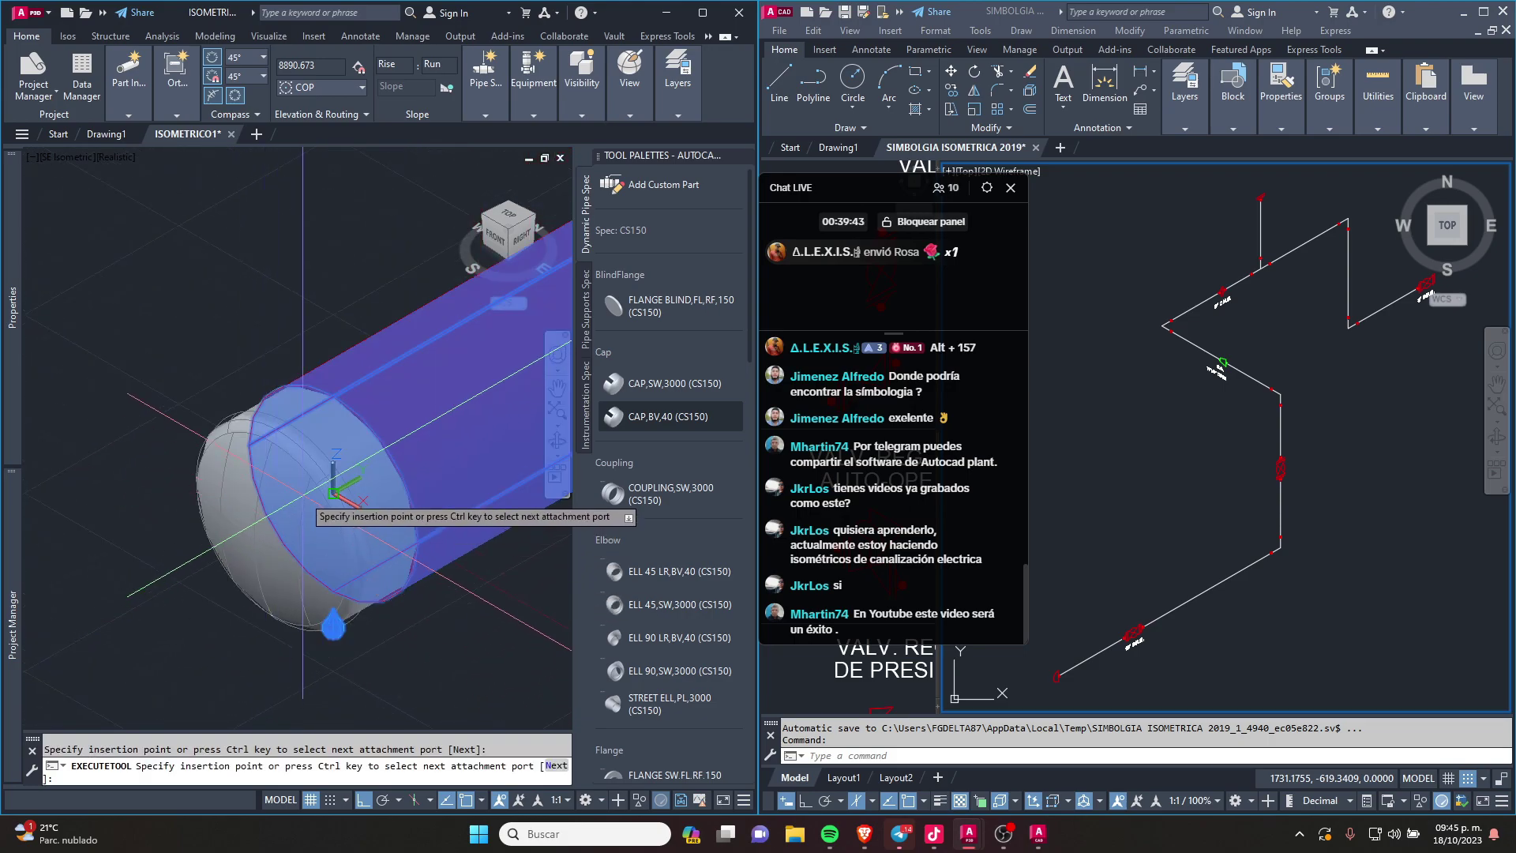
{"action": "left_click", "coordinate": [296, 489]}
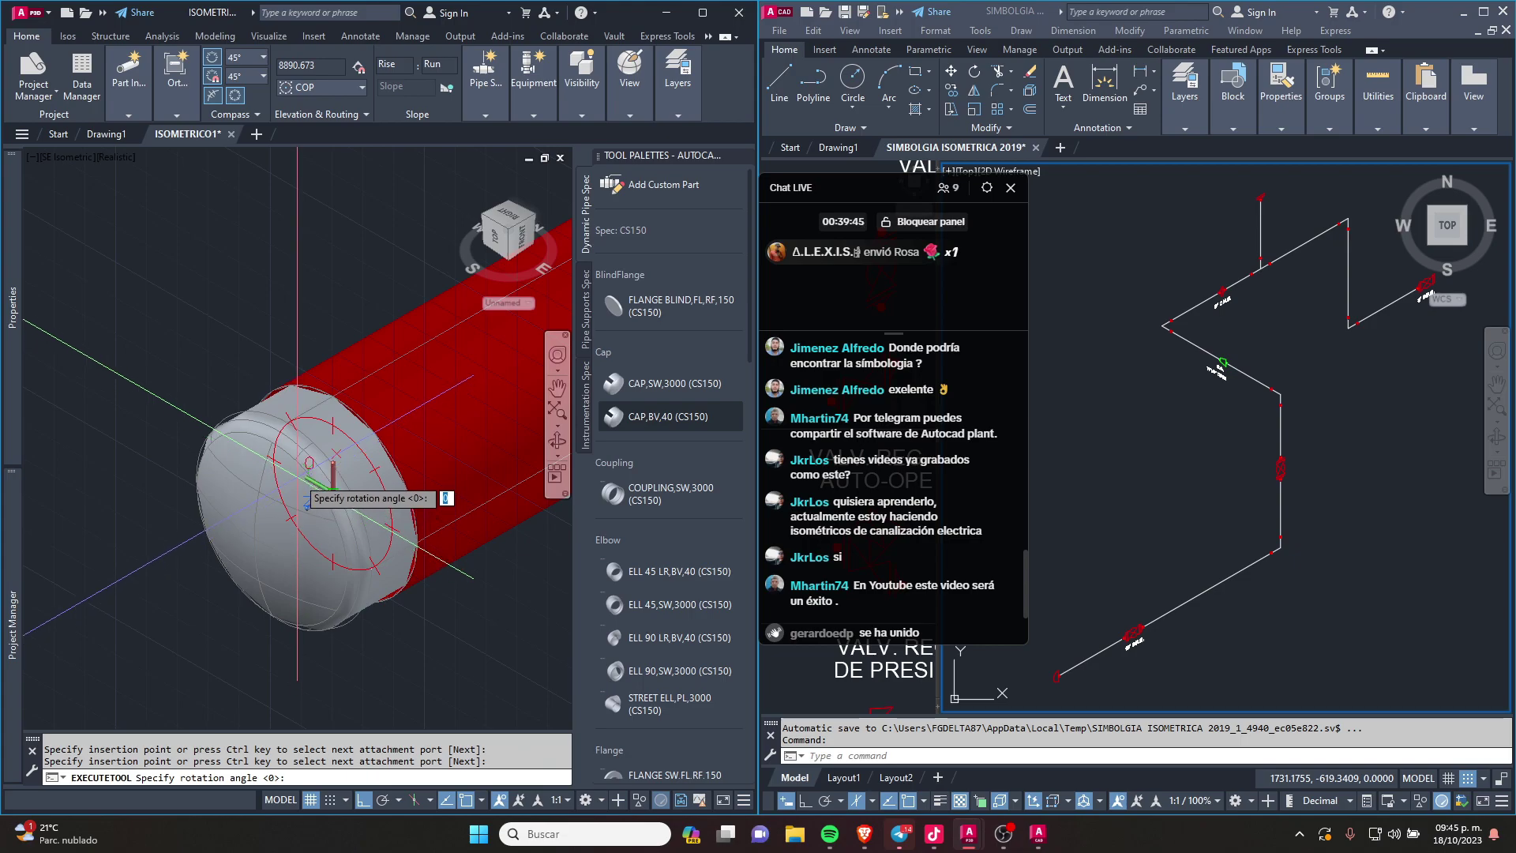
{"action": "scroll", "coordinate": [267, 393], "scroll_direction": "down", "scroll_amount": 2}
{"action": "key", "text": "Return"}
{"action": "scroll", "coordinate": [236, 504], "scroll_direction": "down", "scroll_amount": 3}
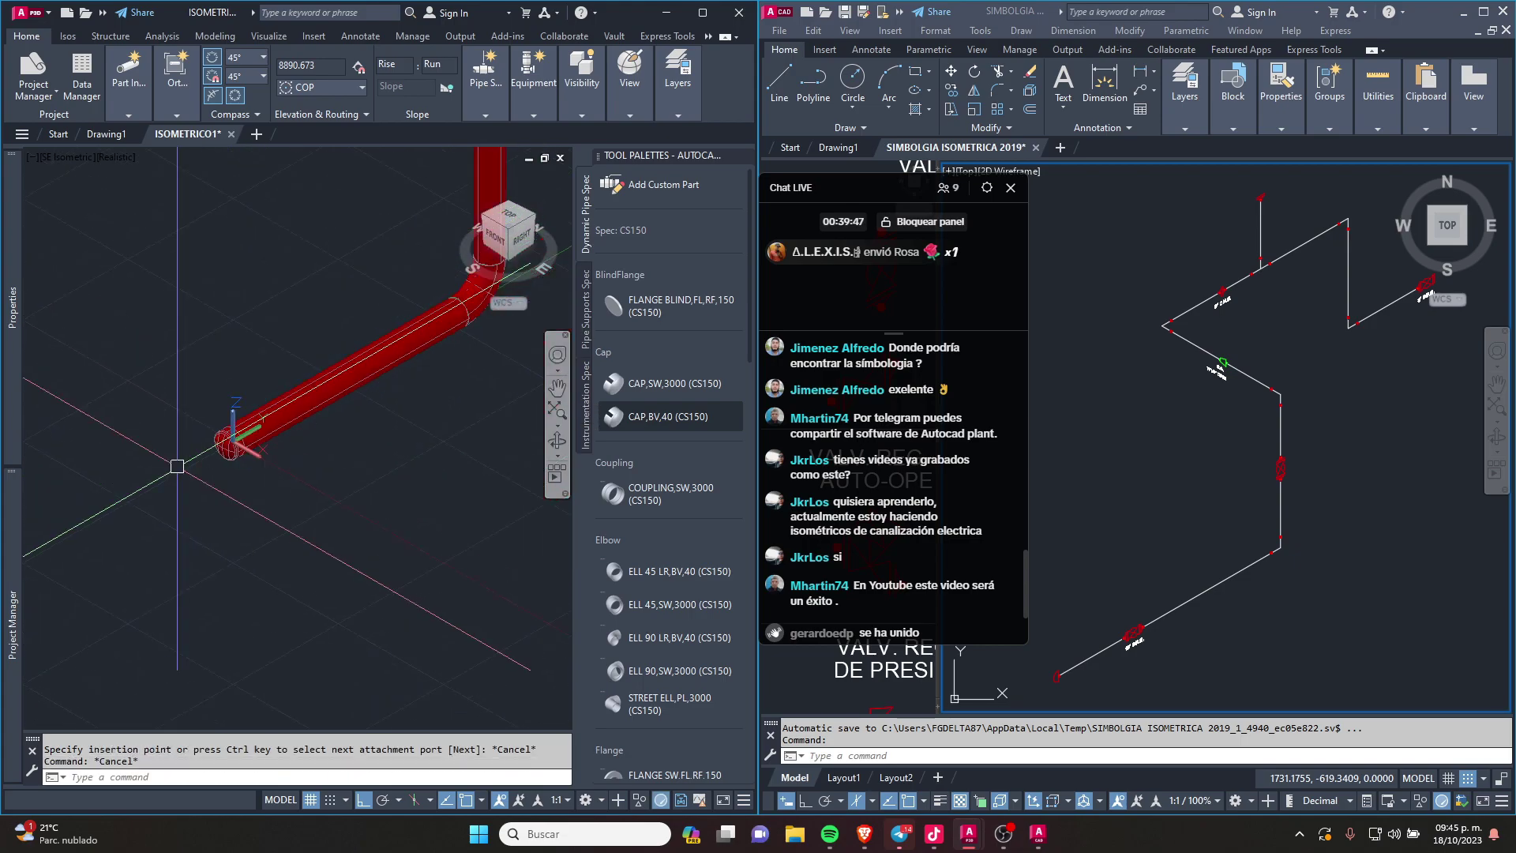
{"action": "scroll", "coordinate": [261, 481], "scroll_direction": "down", "scroll_amount": 2}
{"action": "scroll", "coordinate": [276, 464], "scroll_direction": "down", "scroll_amount": 2}
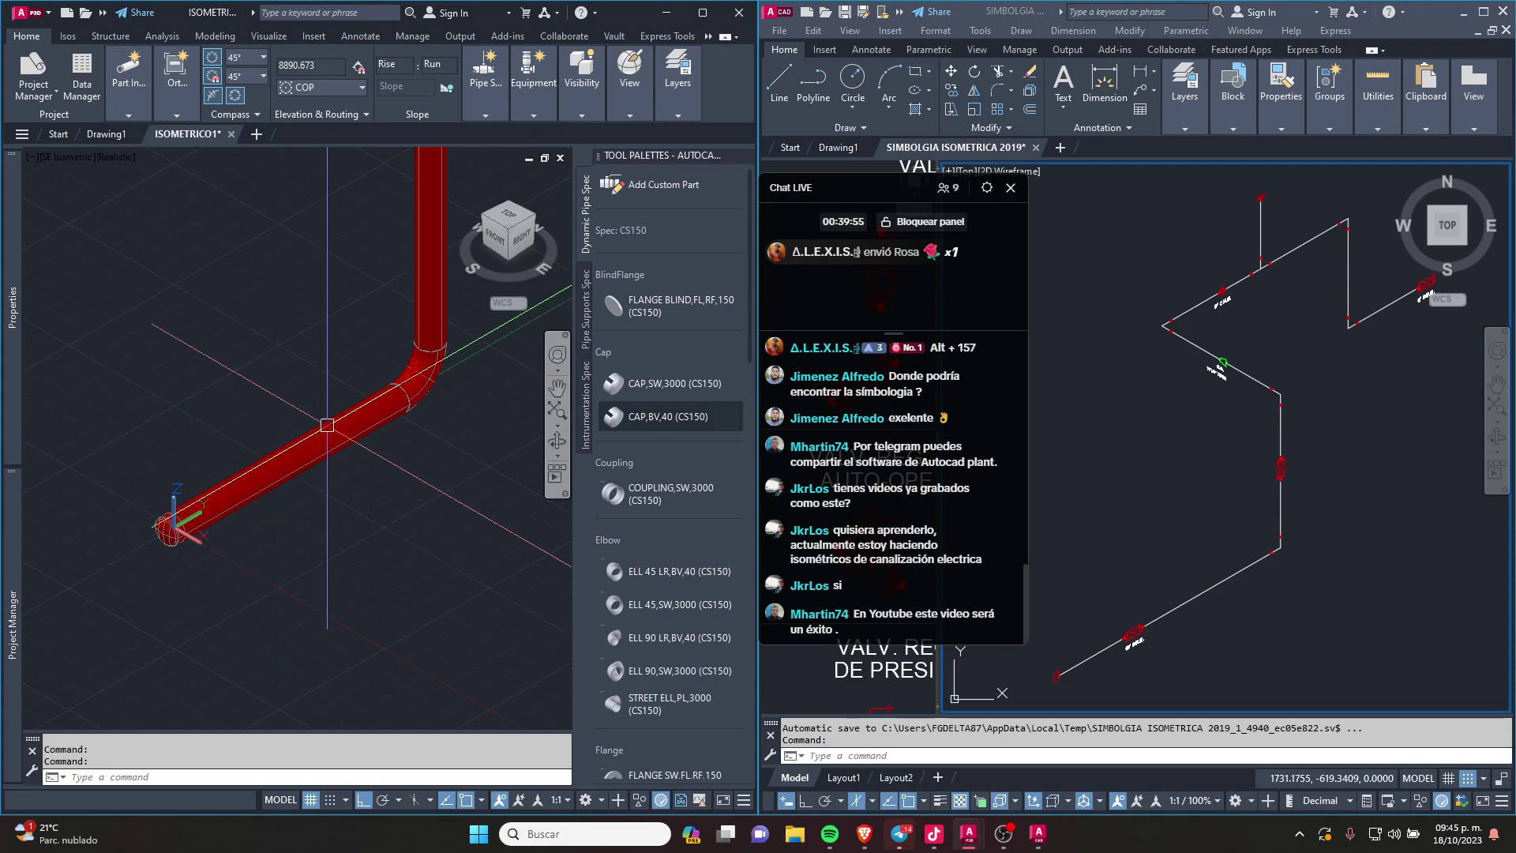
Step: Insert a Ball Valve,FL,RF,150 1500 along the horizontal 10" pipe
{"action": "middle_click_drag", "start_coordinate": [1098, 505], "coordinate": [1132, 665], "text": "shift"}
{"action": "scroll", "coordinate": [1132, 665], "scroll_direction": "up", "scroll_amount": 3}
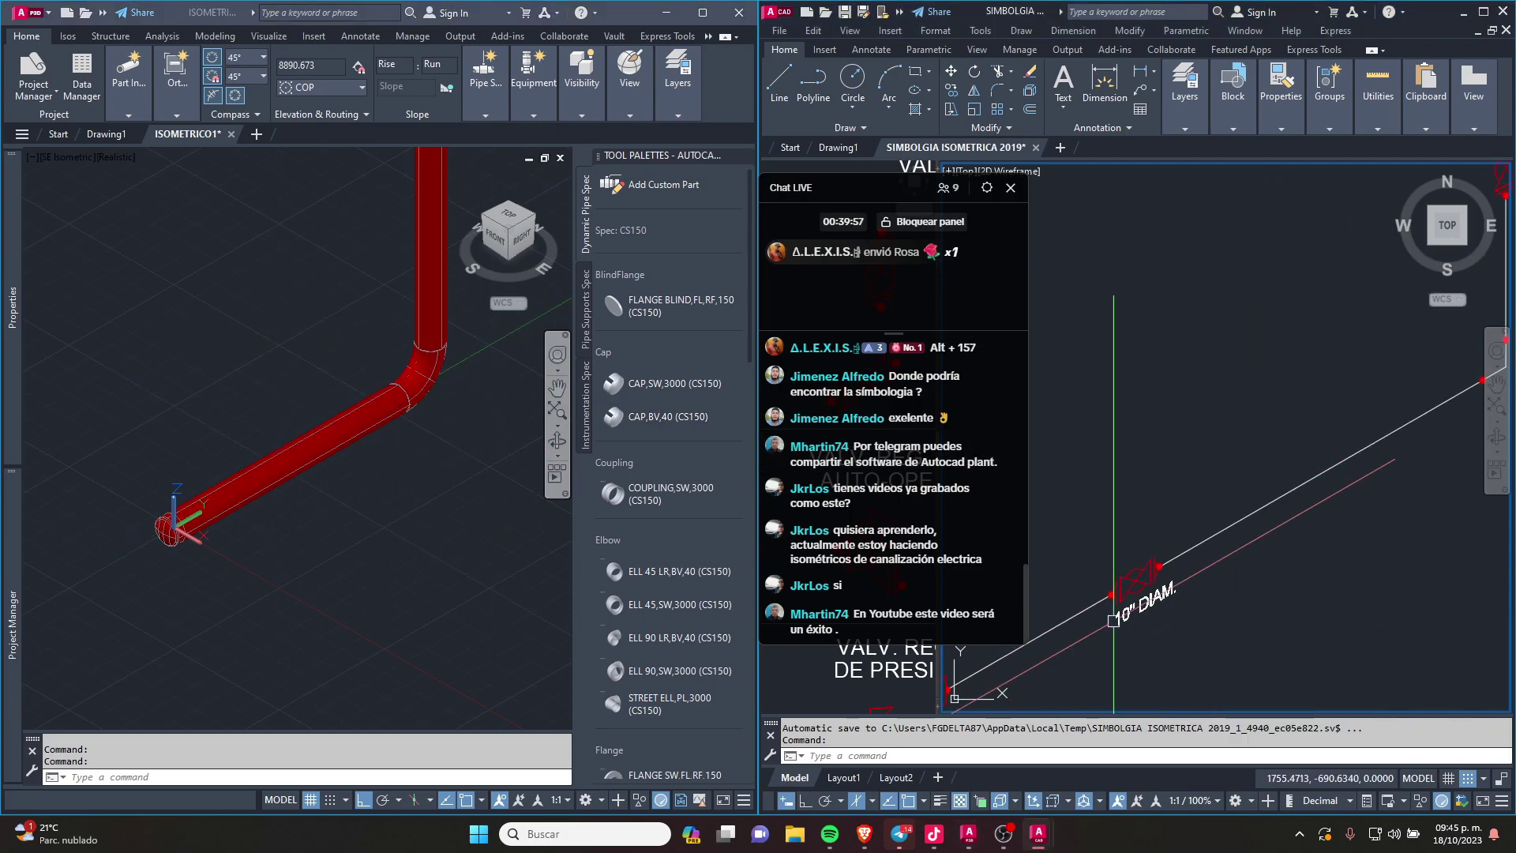
{"action": "scroll", "coordinate": [1169, 568], "scroll_direction": "up", "scroll_amount": 5}
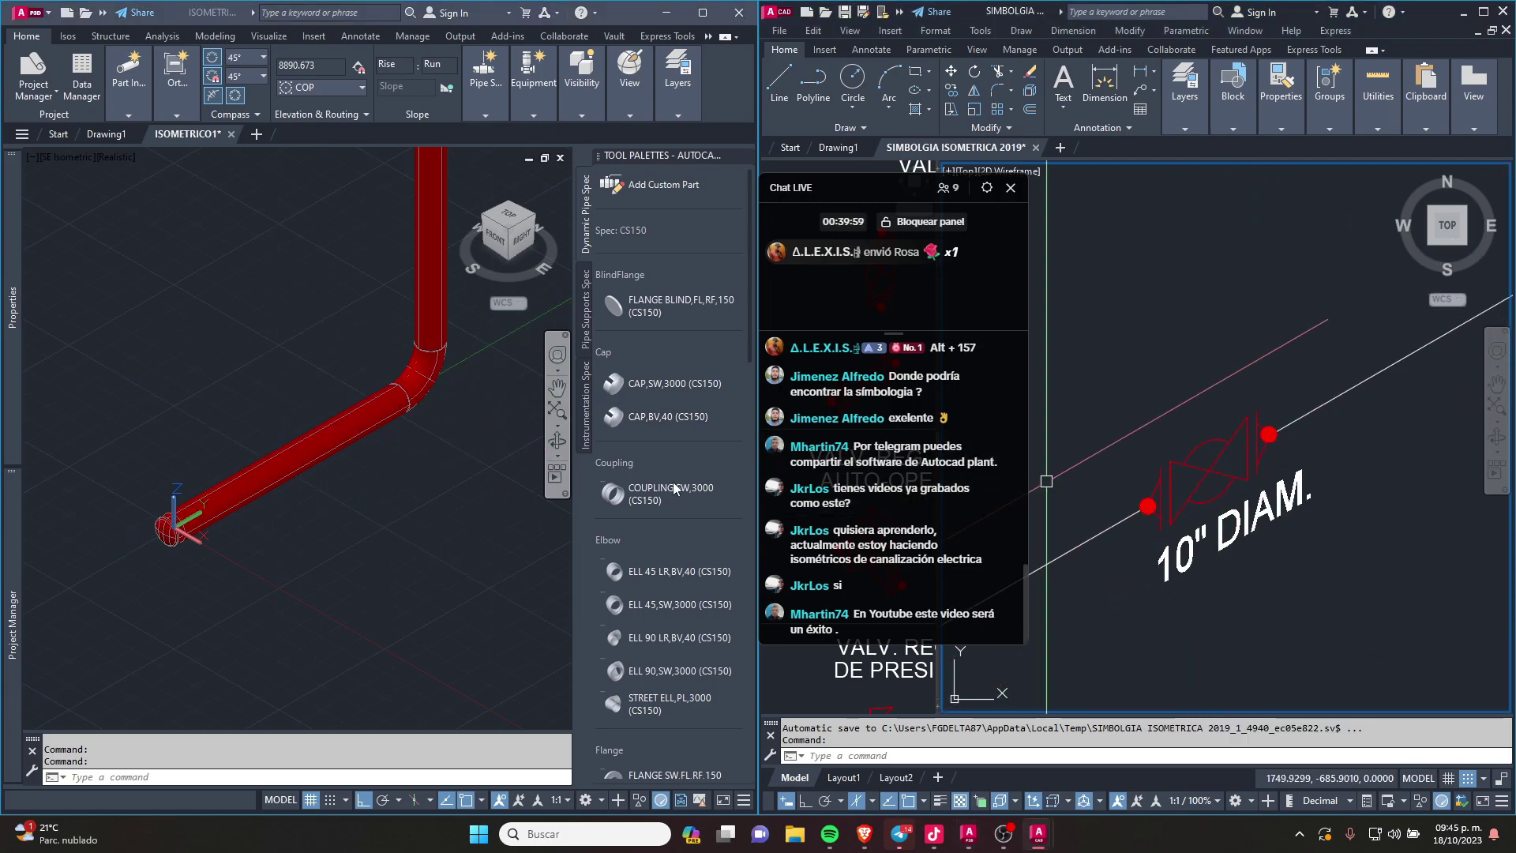
{"action": "scroll", "coordinate": [662, 432], "scroll_direction": "down", "scroll_amount": 3}
{"action": "scroll", "coordinate": [662, 433], "scroll_direction": "down", "scroll_amount": 3}
{"action": "scroll", "coordinate": [662, 434], "scroll_direction": "down", "scroll_amount": 3}
{"action": "scroll", "coordinate": [661, 433], "scroll_direction": "down", "scroll_amount": 3}
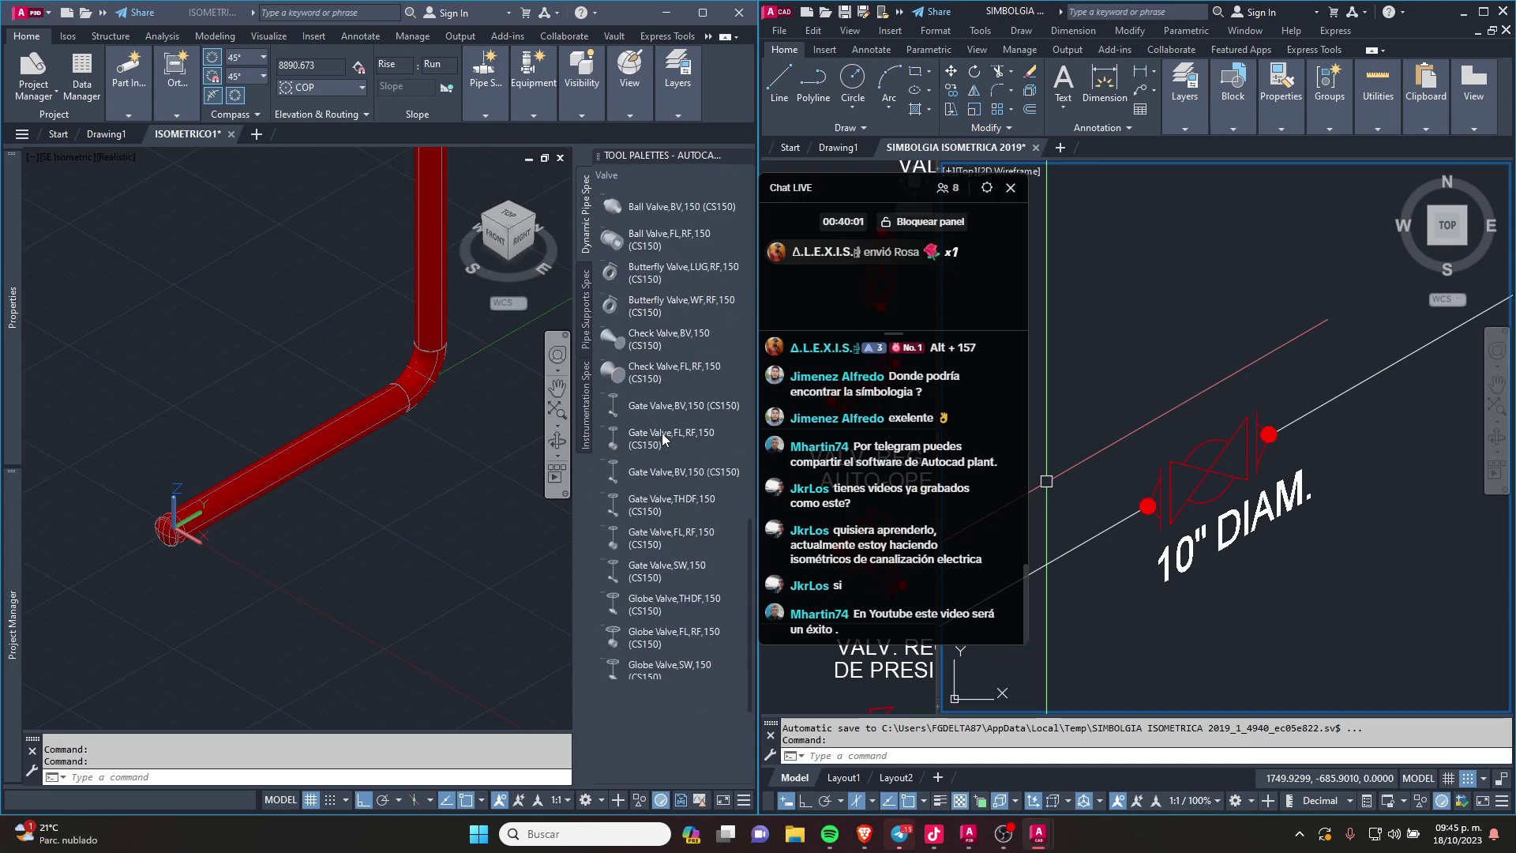
{"action": "scroll", "coordinate": [662, 433], "scroll_direction": "down", "scroll_amount": 3}
{"action": "scroll", "coordinate": [662, 433], "scroll_direction": "down", "scroll_amount": 3}
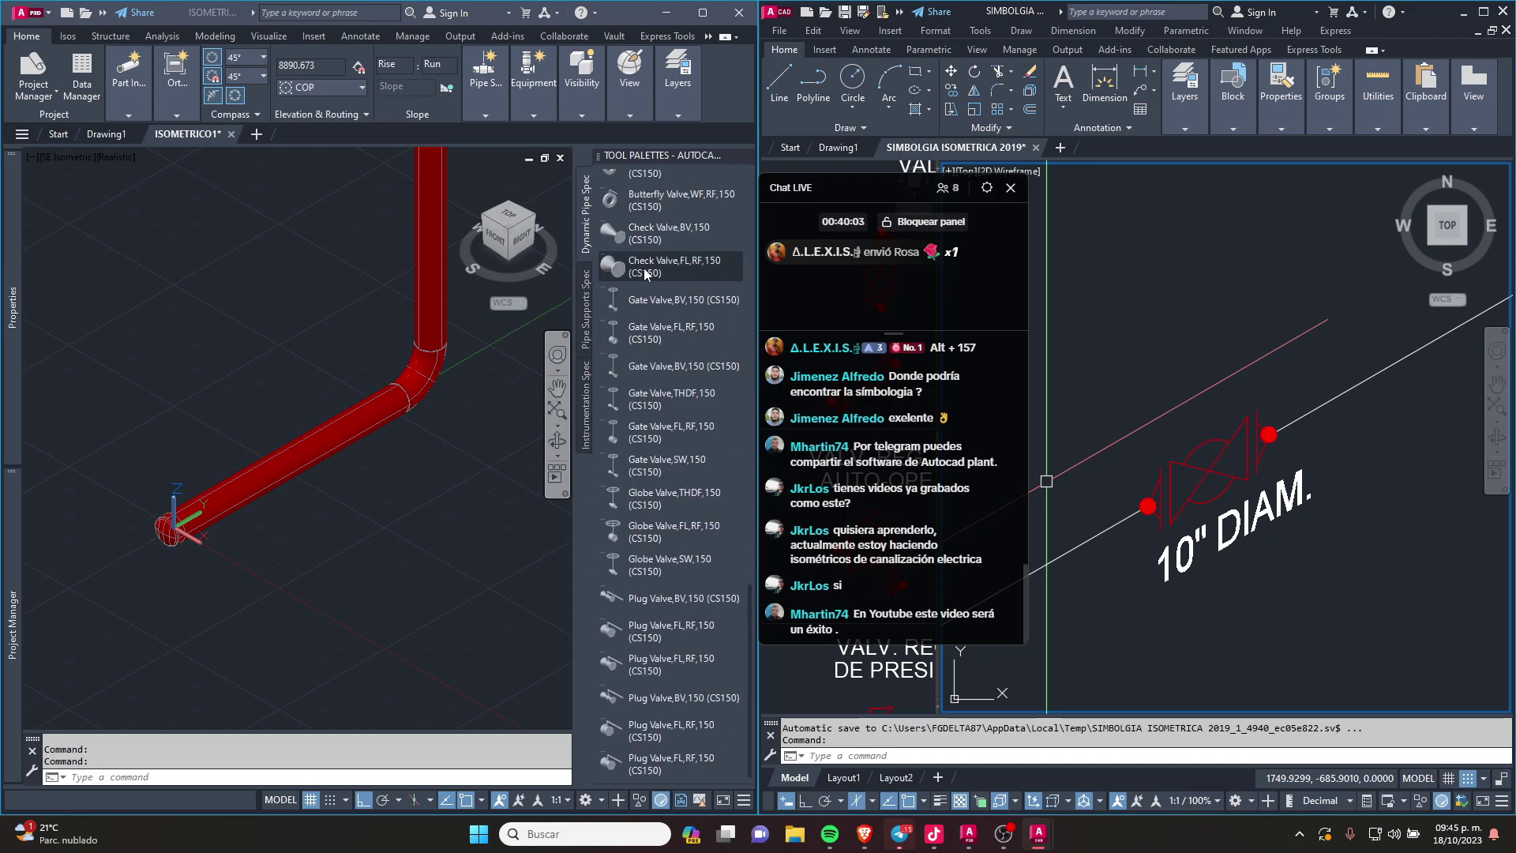
{"action": "scroll", "coordinate": [642, 261], "scroll_direction": "up", "scroll_amount": 3}
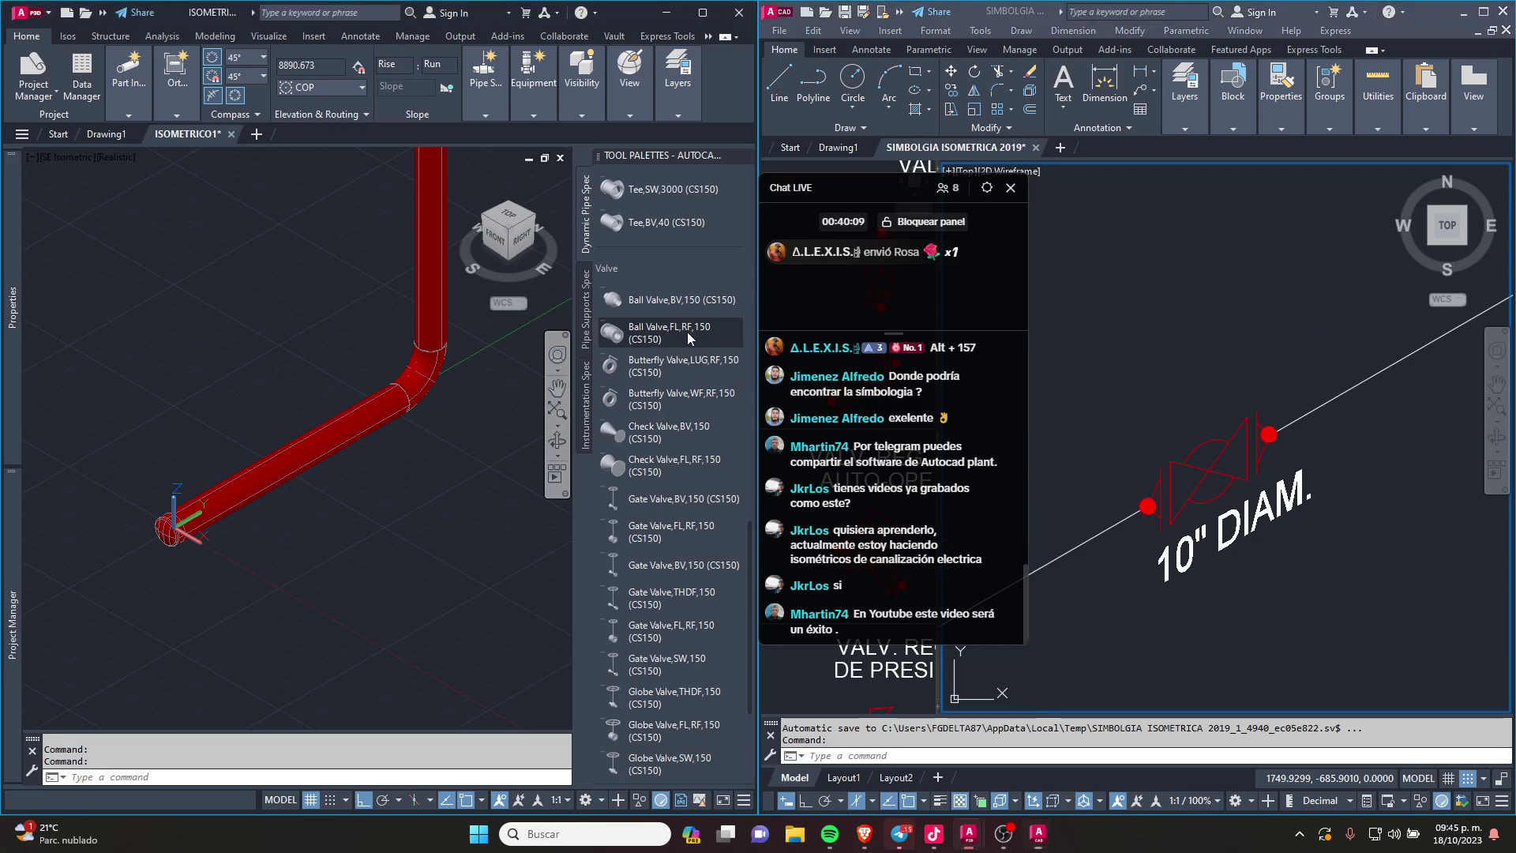
{"action": "left_click", "coordinate": [632, 329]}
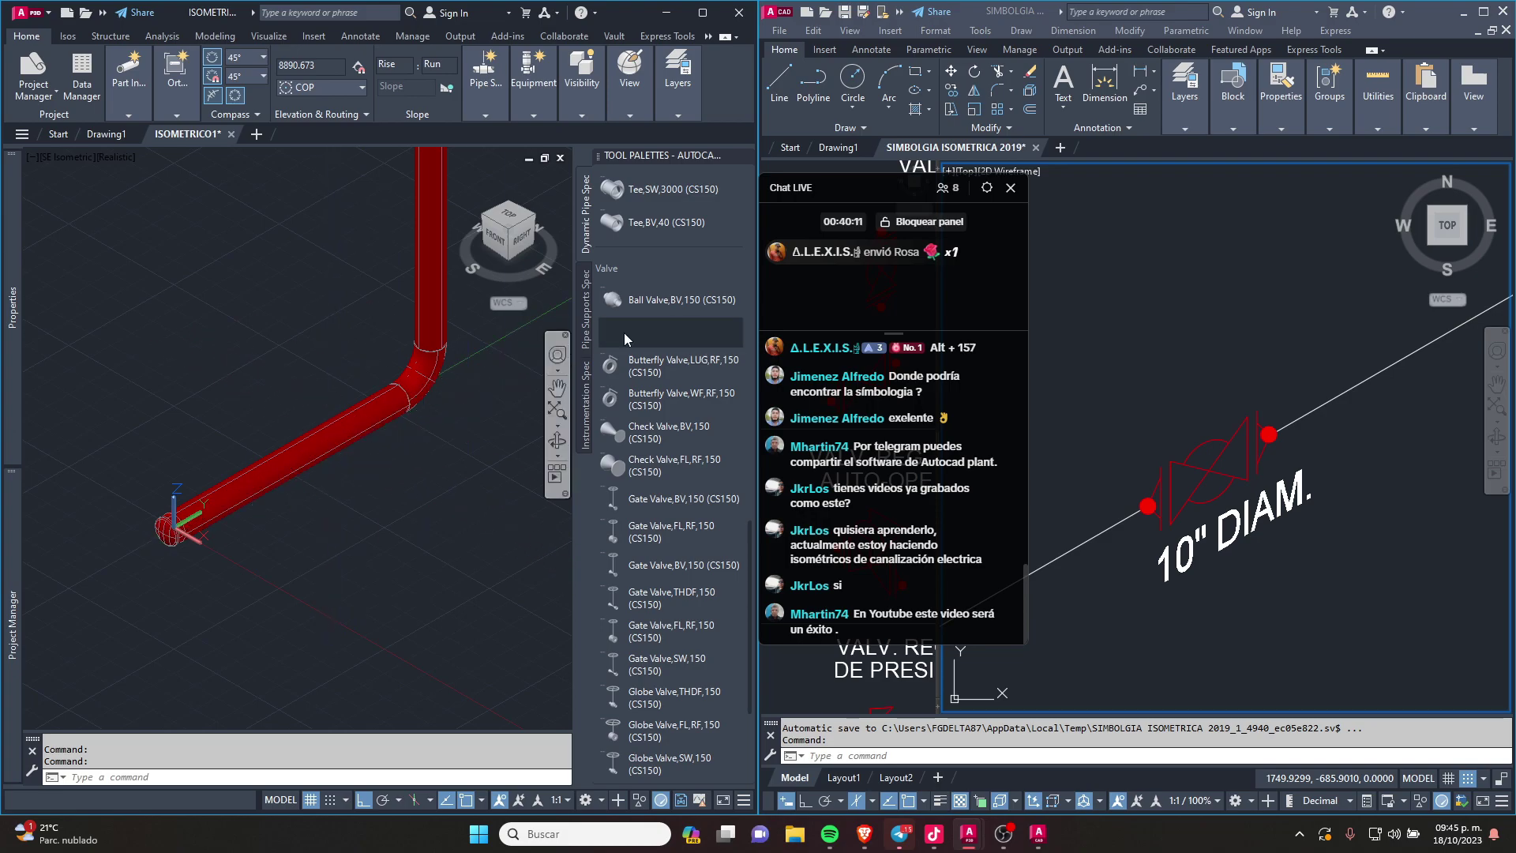
{"action": "scroll", "coordinate": [307, 457], "scroll_direction": "up", "scroll_amount": 5}
{"action": "scroll", "coordinate": [308, 457], "scroll_direction": "down", "scroll_amount": 3}
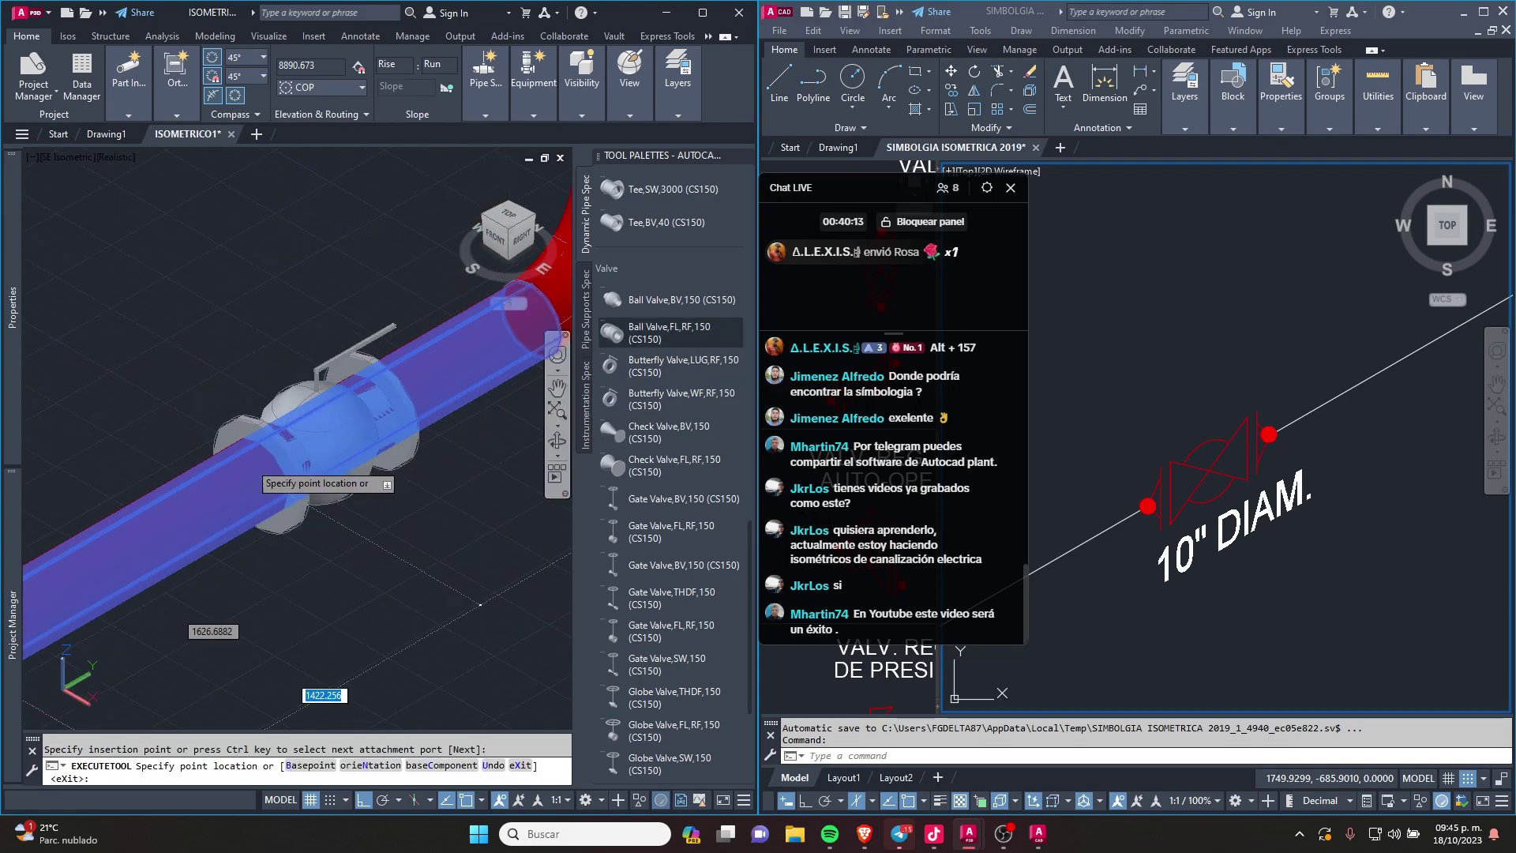
{"action": "scroll", "coordinate": [253, 474], "scroll_direction": "down", "scroll_amount": 2}
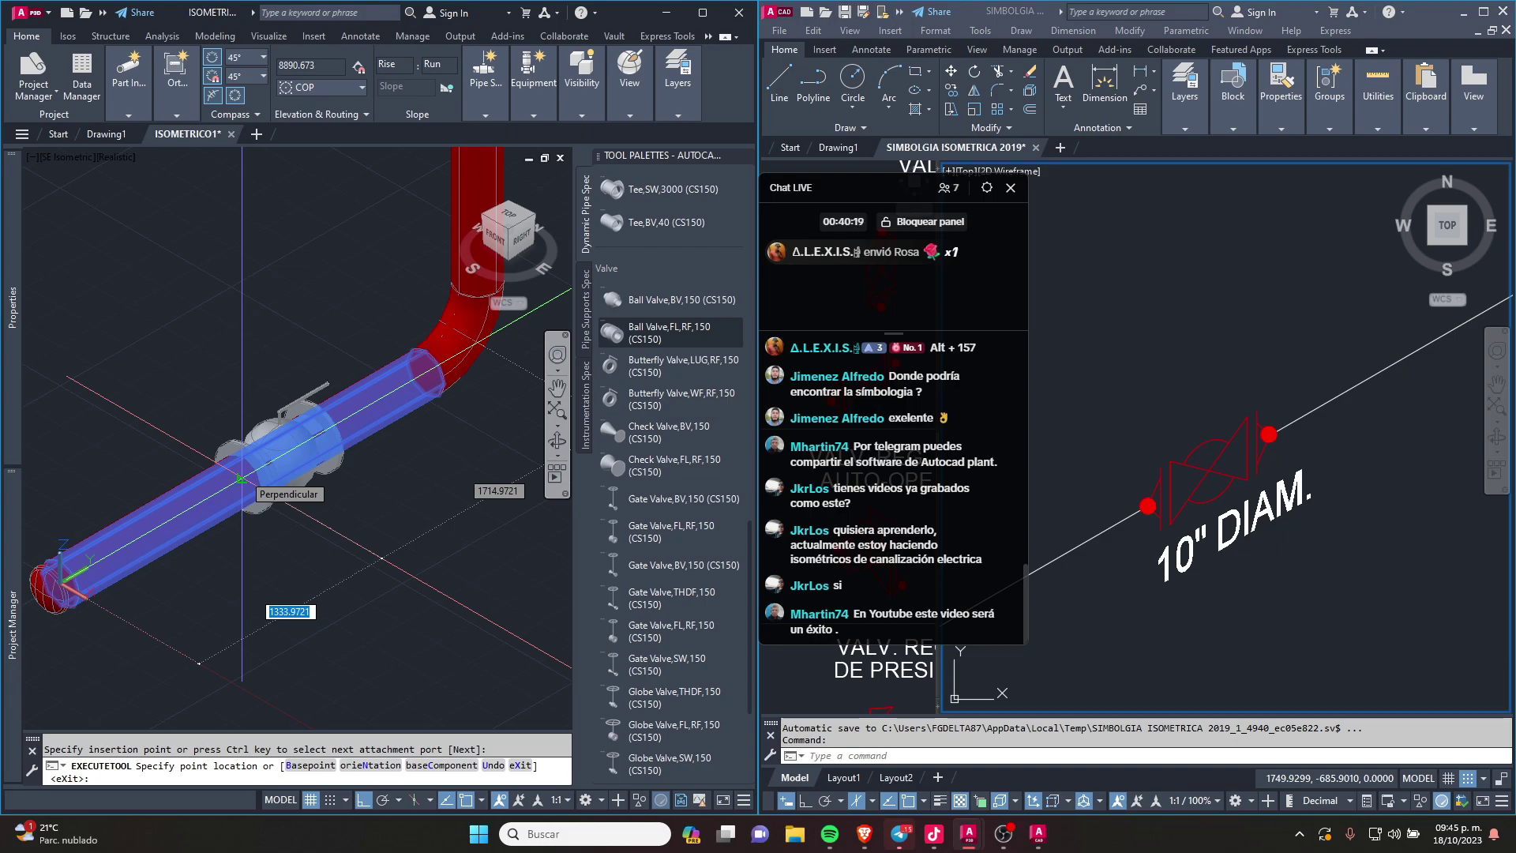
{"action": "scroll", "coordinate": [241, 479], "scroll_direction": "down", "scroll_amount": 2}
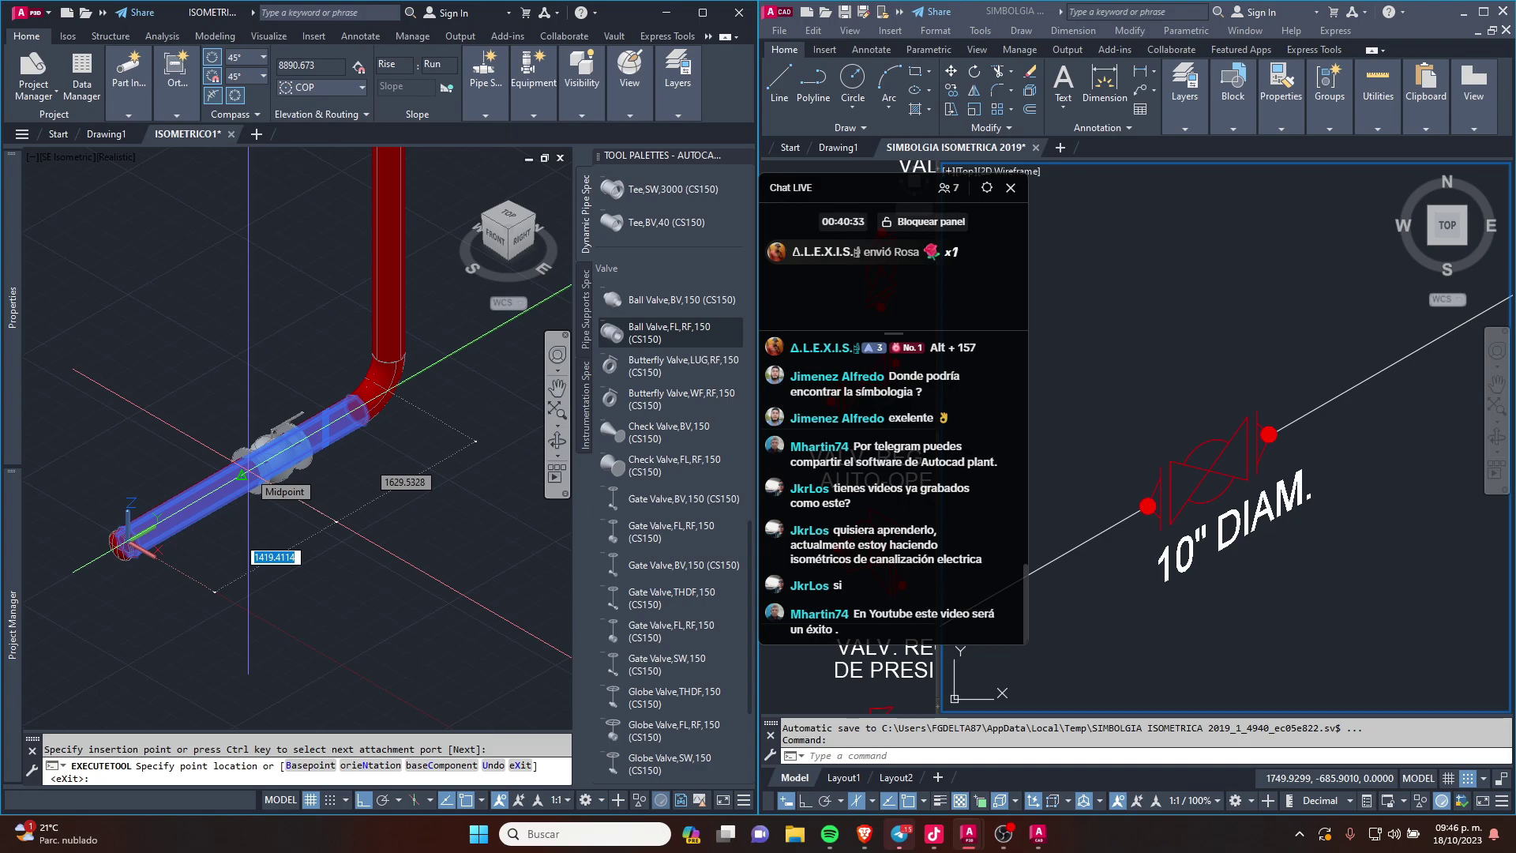
{"action": "type", "text": "1500"}
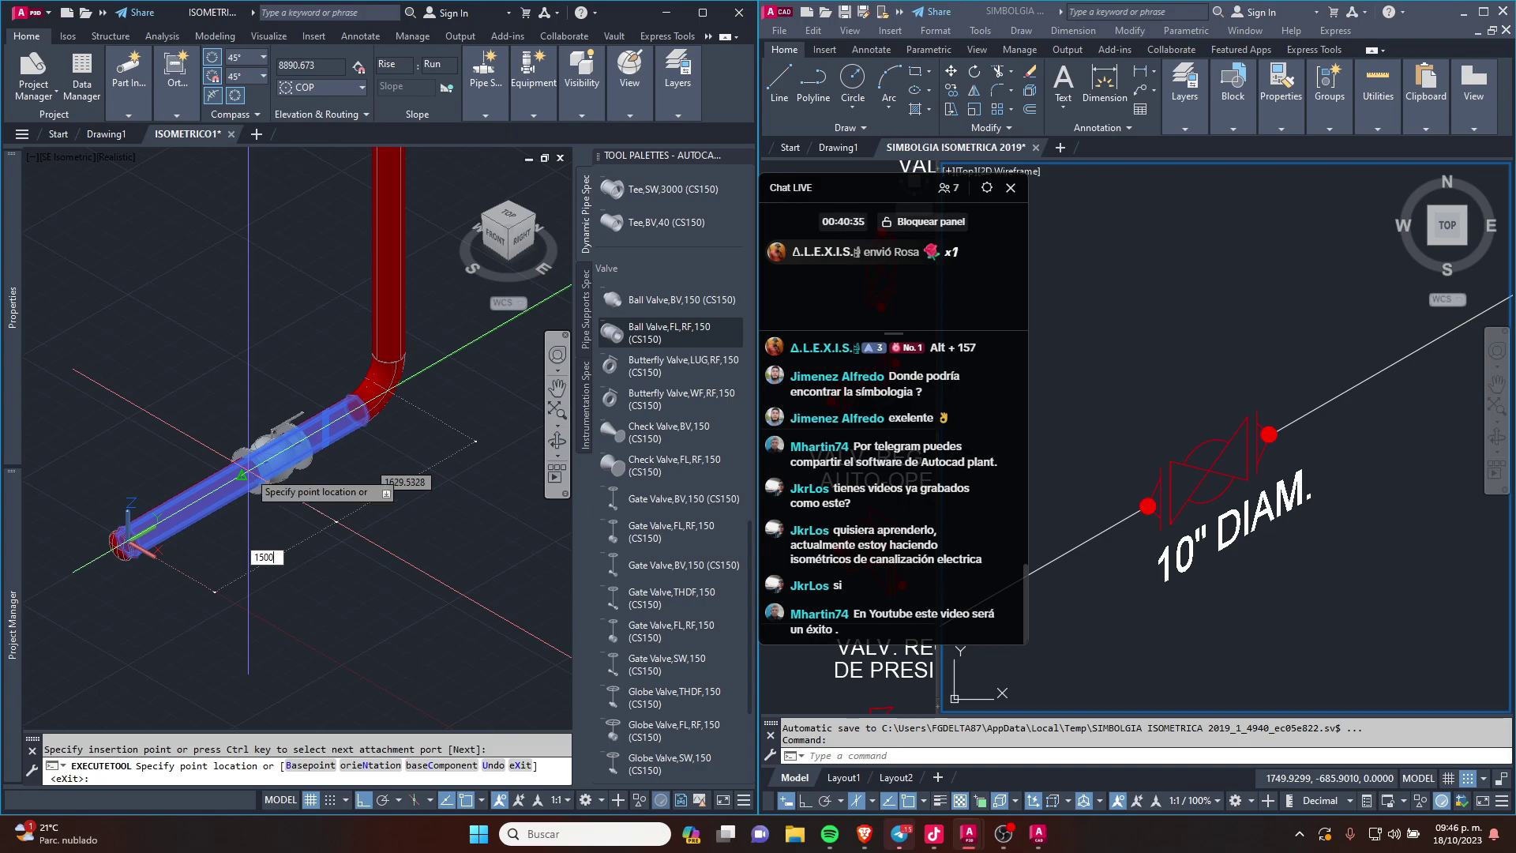
{"action": "key", "text": "Return"}
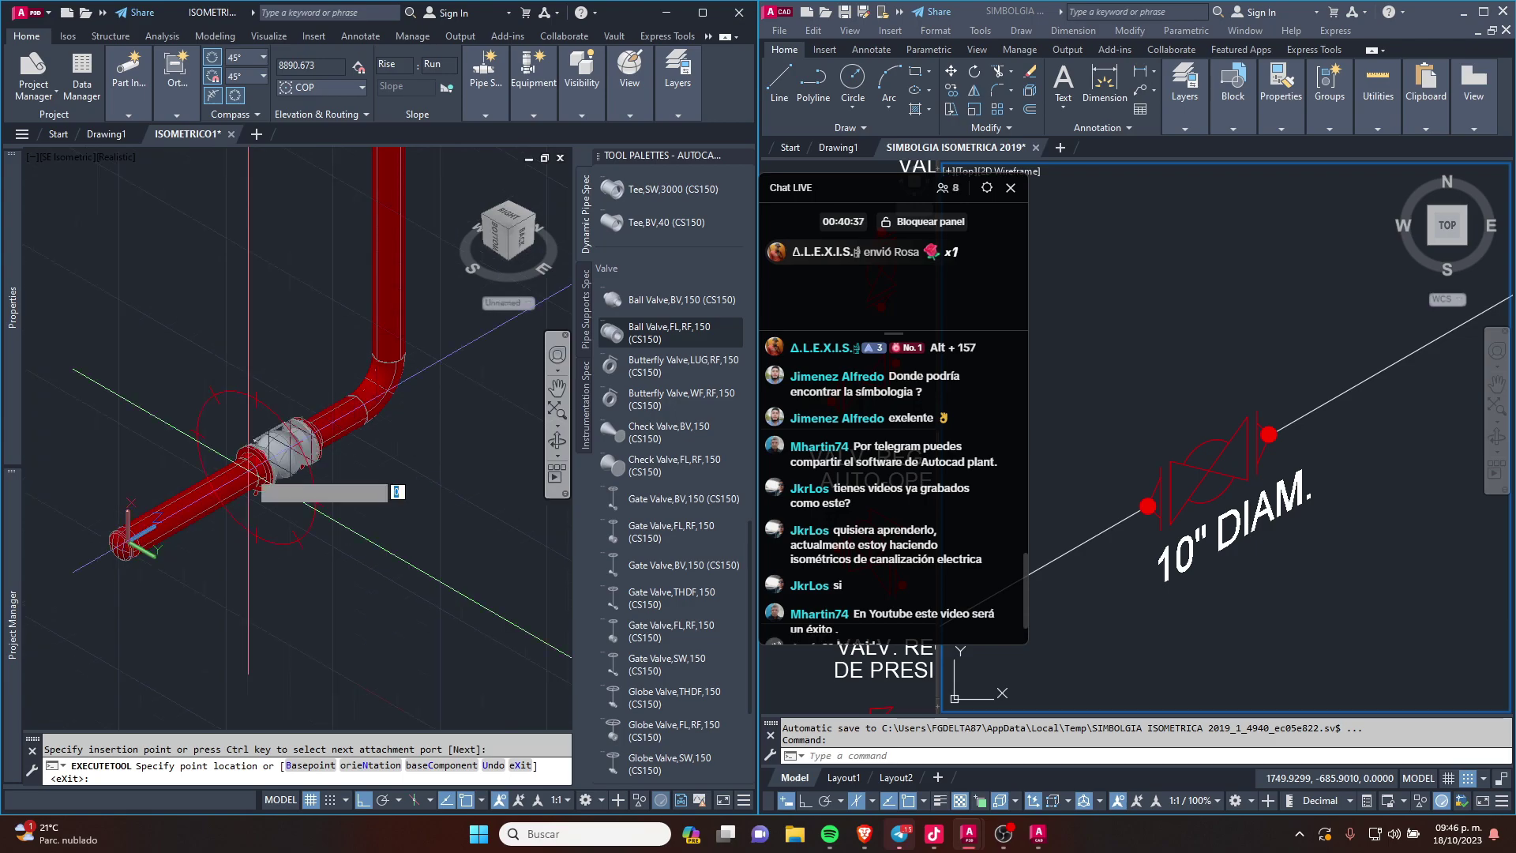
{"action": "scroll", "coordinate": [256, 467], "scroll_direction": "up", "scroll_amount": 2}
{"action": "scroll", "coordinate": [268, 498], "scroll_direction": "up", "scroll_amount": 2}
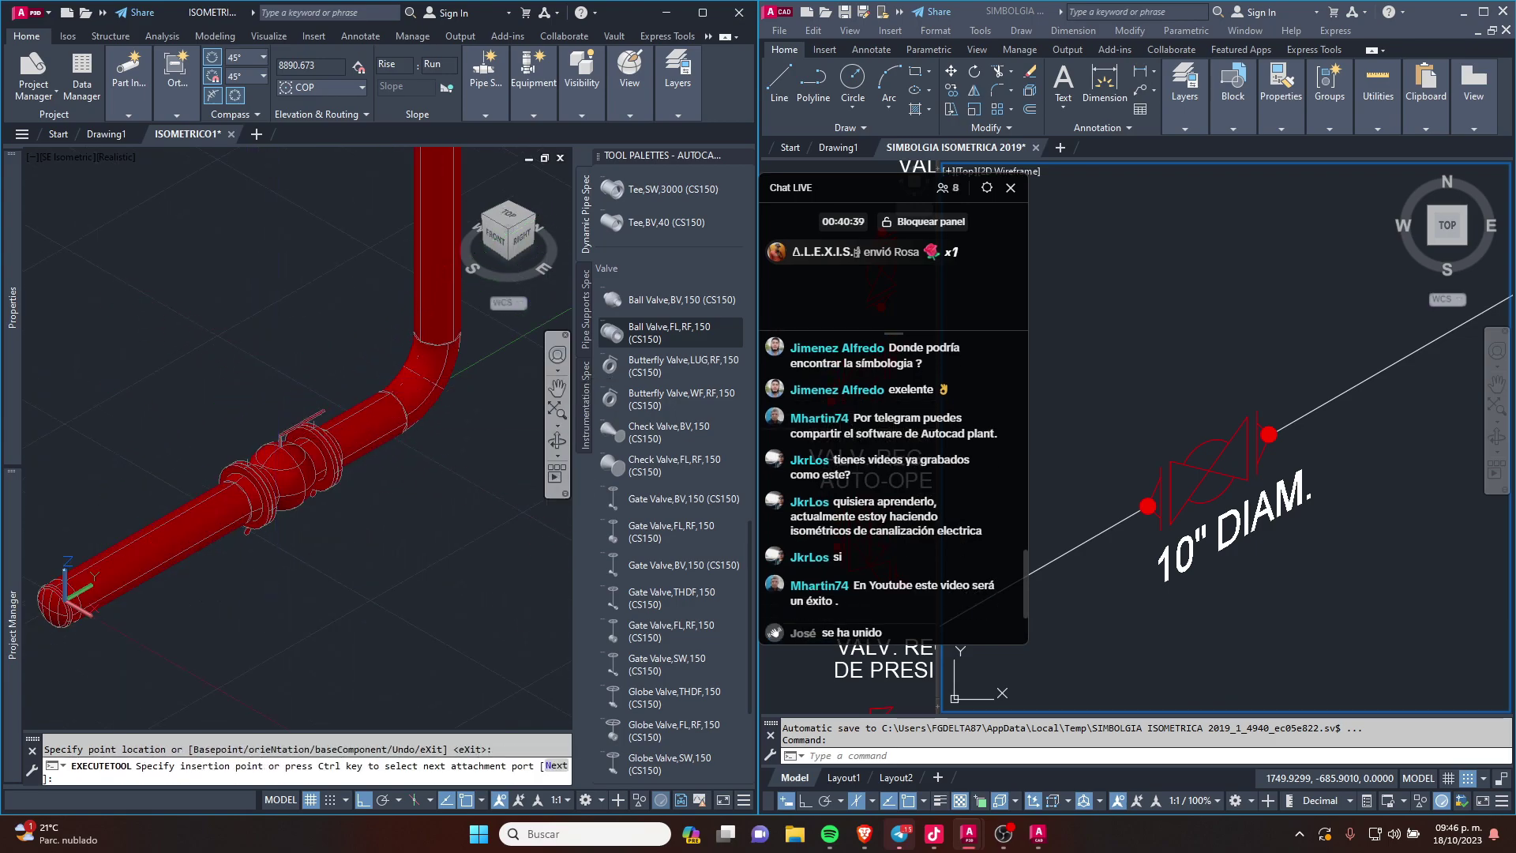
{"action": "key", "text": "Escape"}
Step: Place a second flanged ball valve on the vertical rise of the pipe, without rotation
{"action": "scroll", "coordinate": [285, 529], "scroll_direction": "up", "scroll_amount": 3}
{"action": "scroll", "coordinate": [299, 560], "scroll_direction": "up", "scroll_amount": 1}
{"action": "scroll", "coordinate": [300, 560], "scroll_direction": "down", "scroll_amount": 3}
{"action": "scroll", "coordinate": [300, 489], "scroll_direction": "down", "scroll_amount": 2}
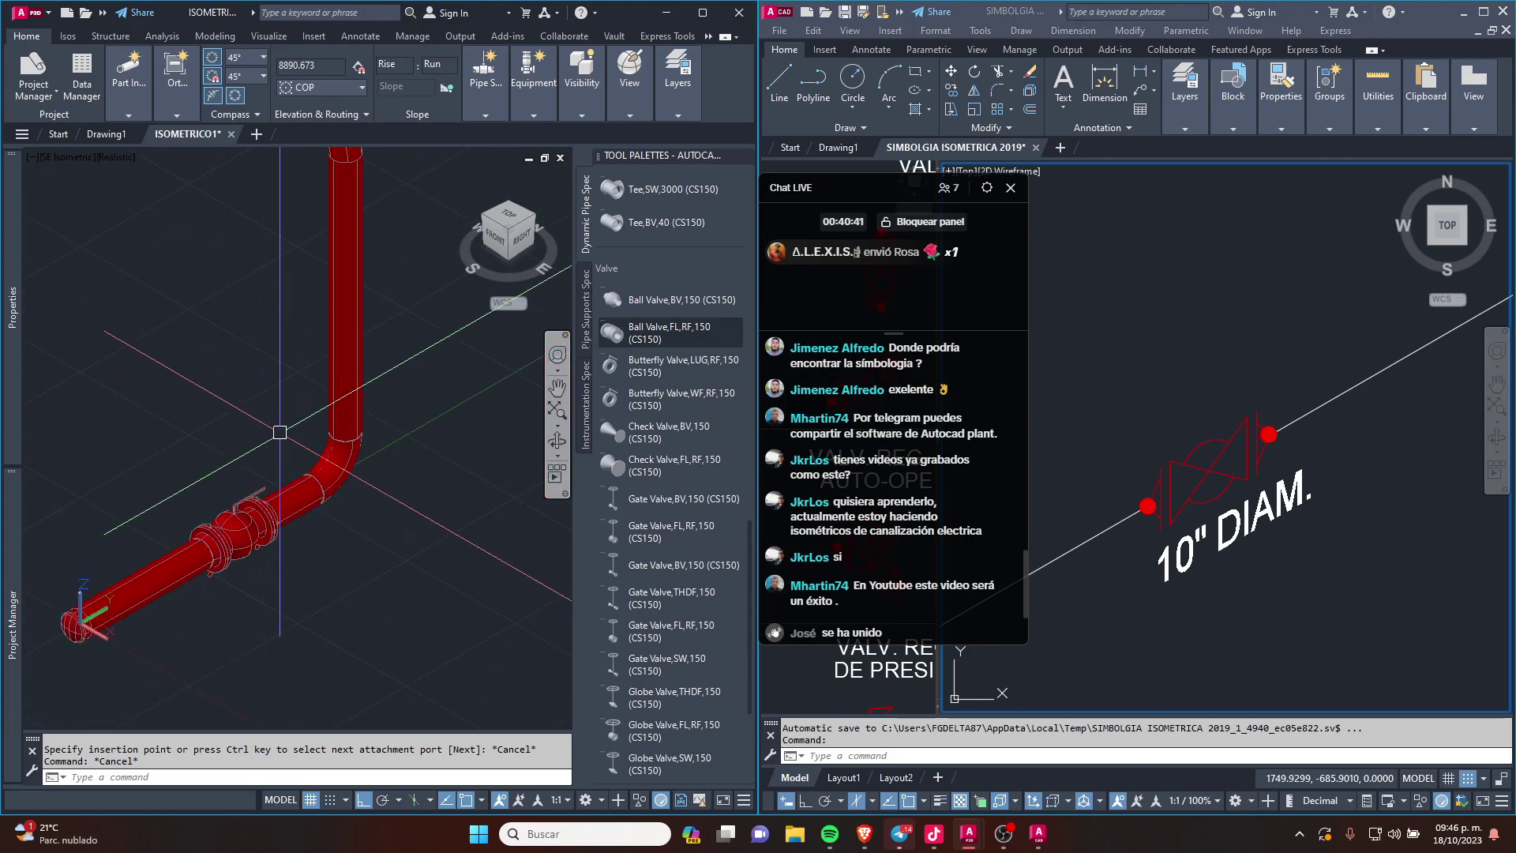
{"action": "scroll", "coordinate": [302, 339], "scroll_direction": "down", "scroll_amount": 1}
{"action": "middle_click_drag", "start_coordinate": [301, 339], "coordinate": [304, 430]}
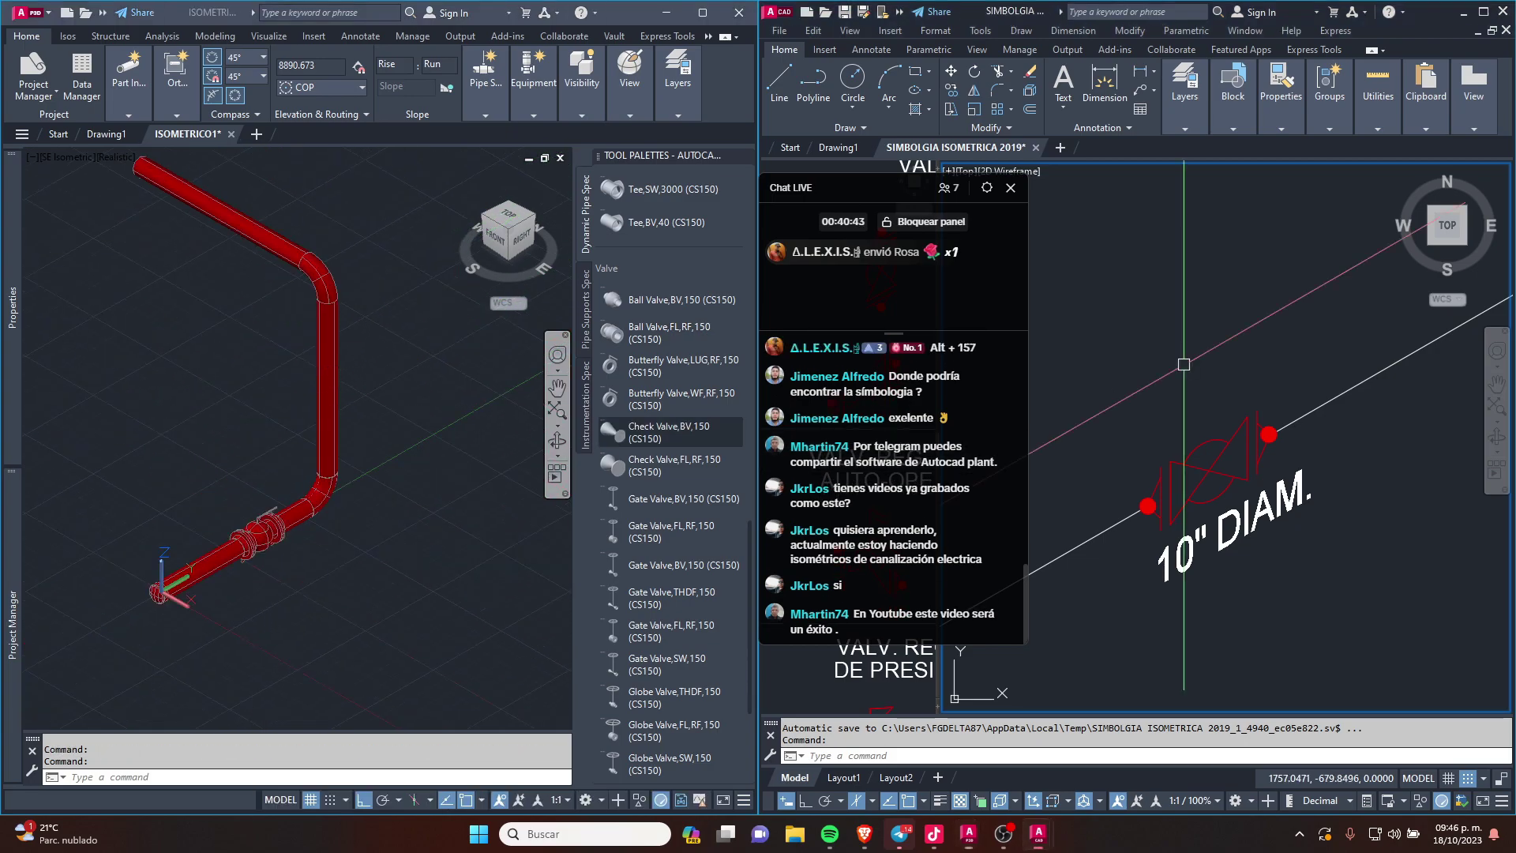
{"action": "scroll", "coordinate": [1334, 360], "scroll_direction": "down", "scroll_amount": 4}
{"action": "scroll", "coordinate": [1334, 360], "scroll_direction": "down", "scroll_amount": 3}
{"action": "scroll", "coordinate": [1334, 360], "scroll_direction": "up", "scroll_amount": 5}
{"action": "scroll", "coordinate": [1185, 513], "scroll_direction": "up", "scroll_amount": 2}
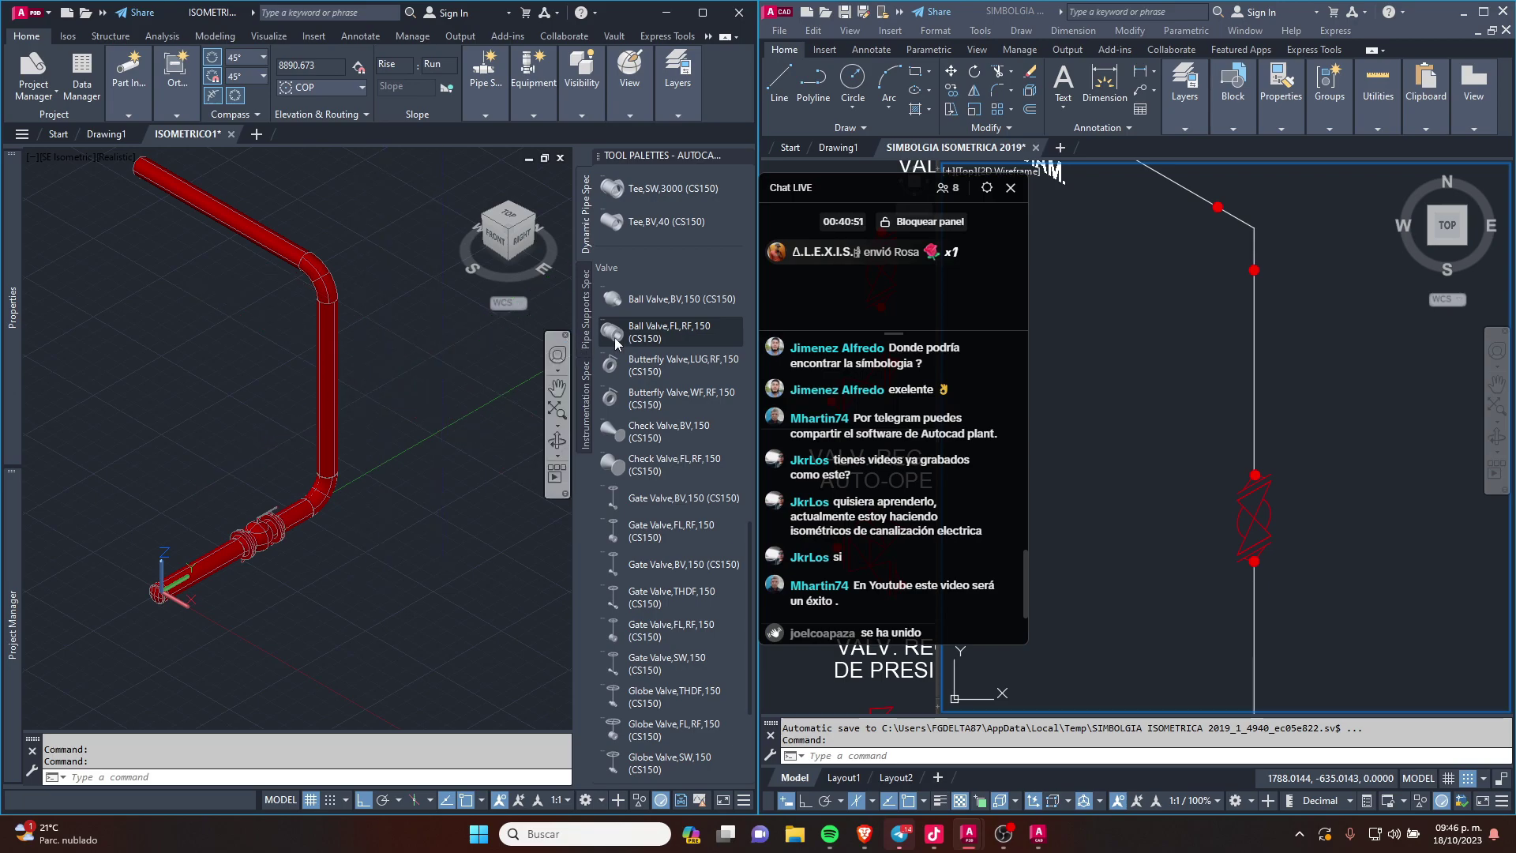
{"action": "scroll", "coordinate": [336, 379], "scroll_direction": "up", "scroll_amount": 3}
{"action": "scroll", "coordinate": [344, 399], "scroll_direction": "up", "scroll_amount": 2}
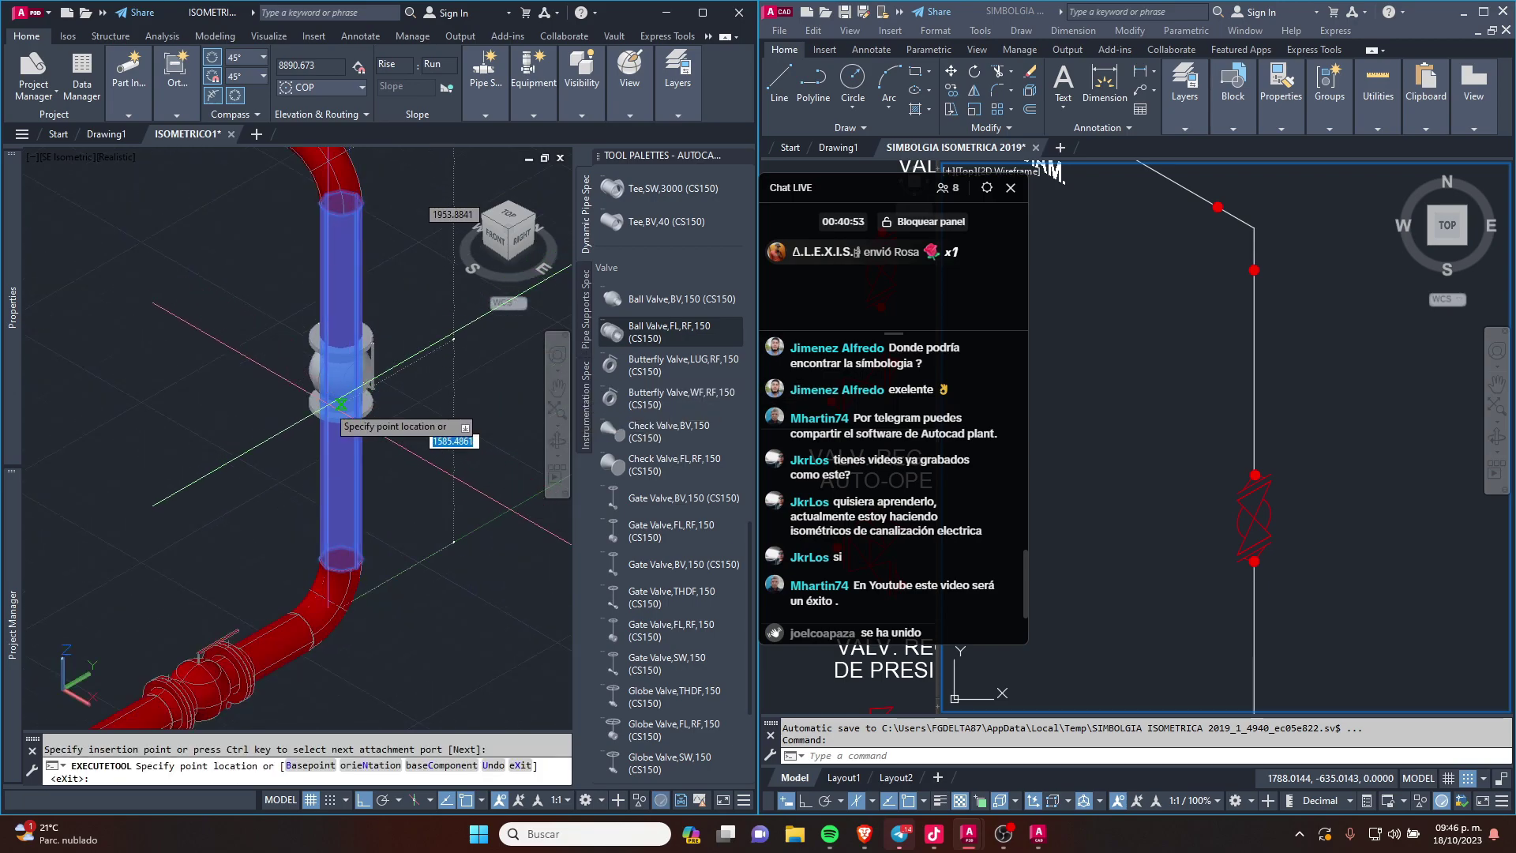
{"action": "scroll", "coordinate": [346, 401], "scroll_direction": "down", "scroll_amount": 3}
{"action": "scroll", "coordinate": [342, 394], "scroll_direction": "up", "scroll_amount": 1}
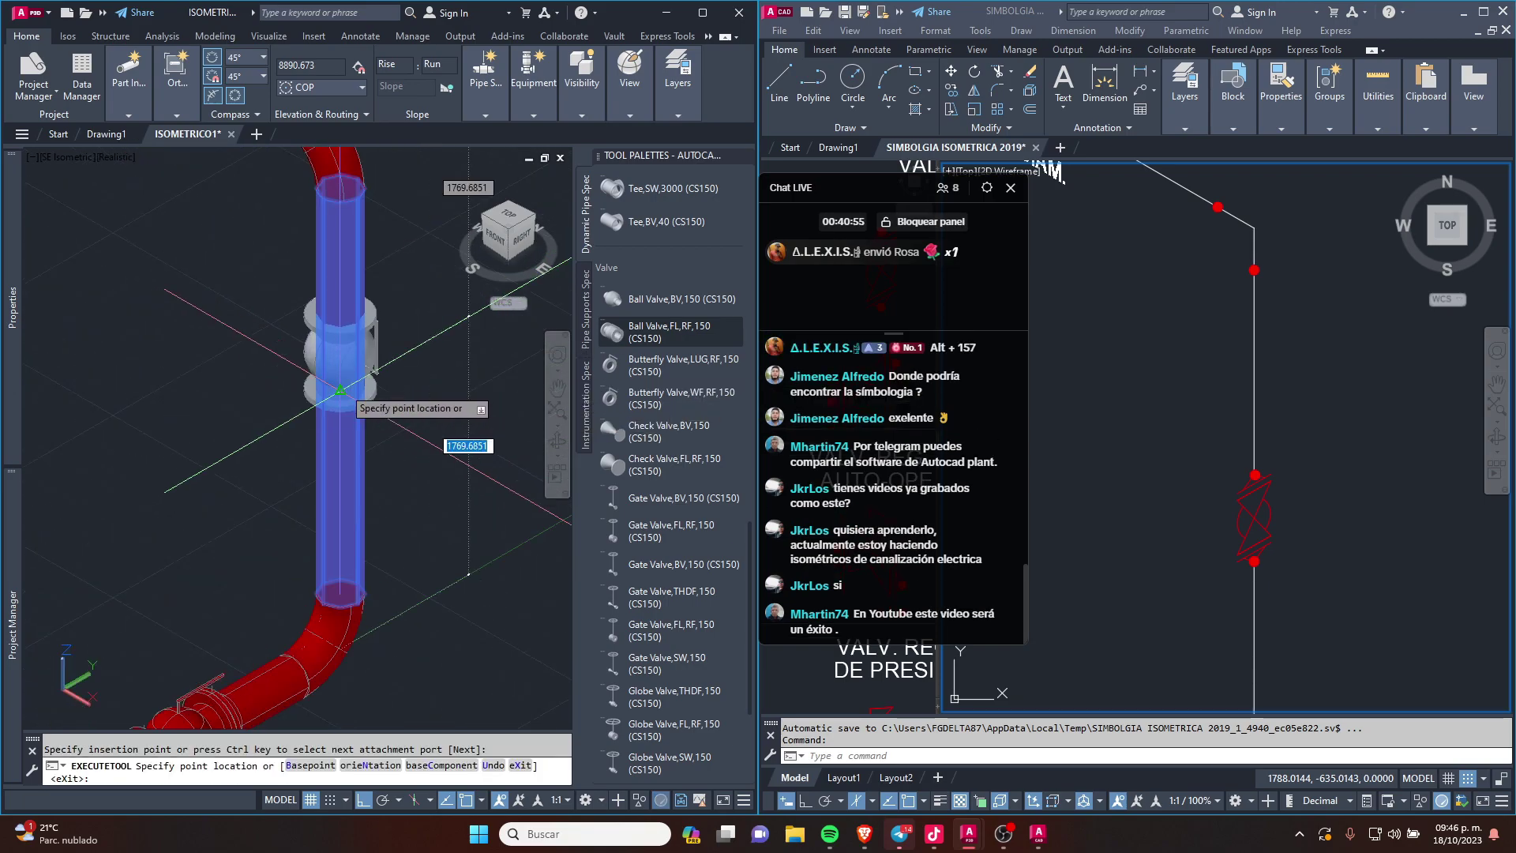
{"action": "scroll", "coordinate": [341, 389], "scroll_direction": "down", "scroll_amount": 1}
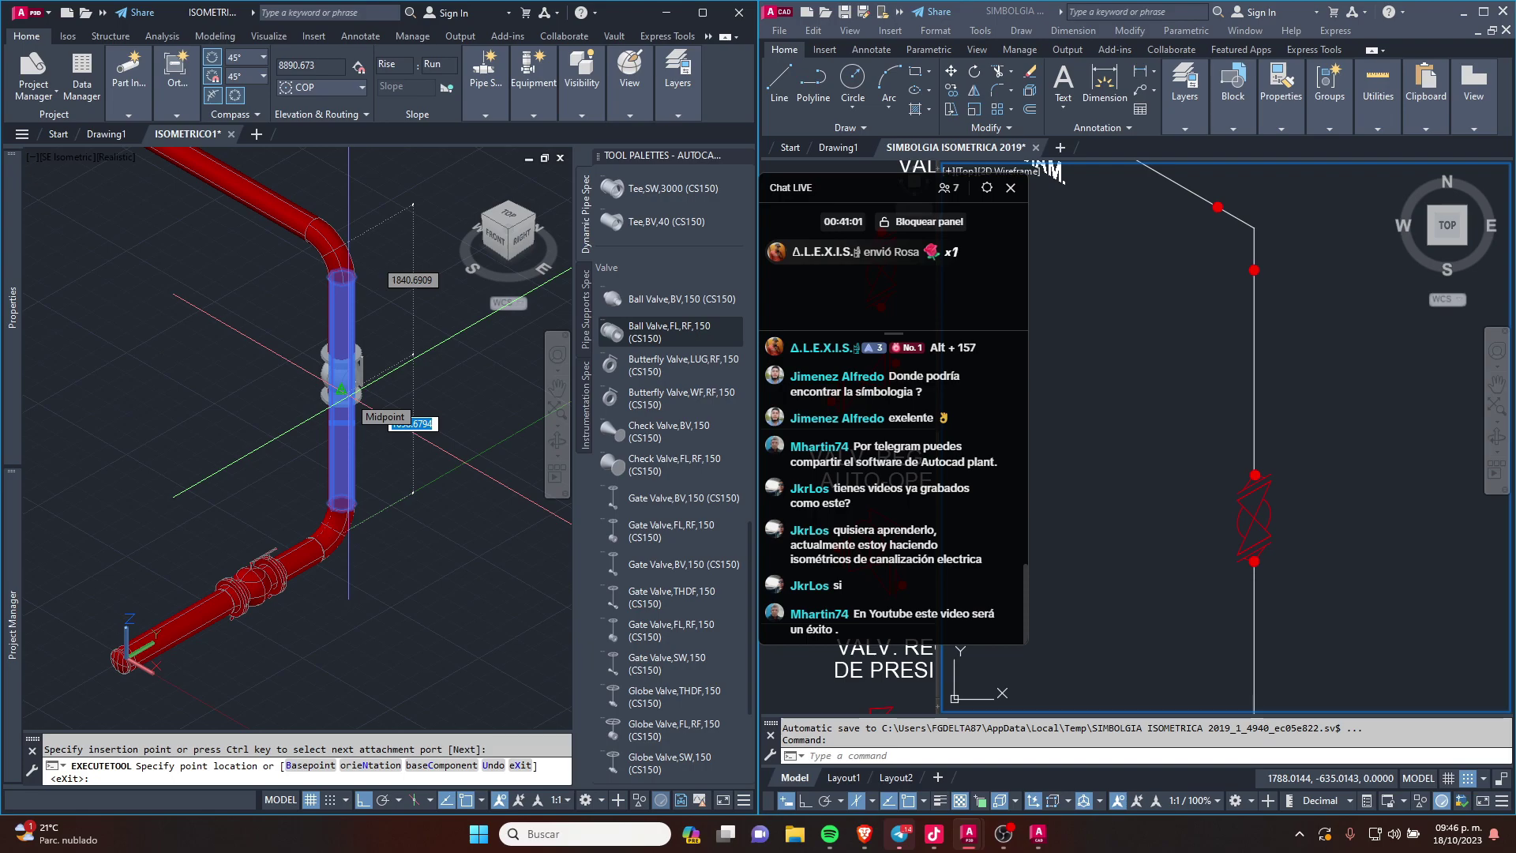
{"action": "type", "text": "1"}
{"action": "key", "text": "BackSpace"}
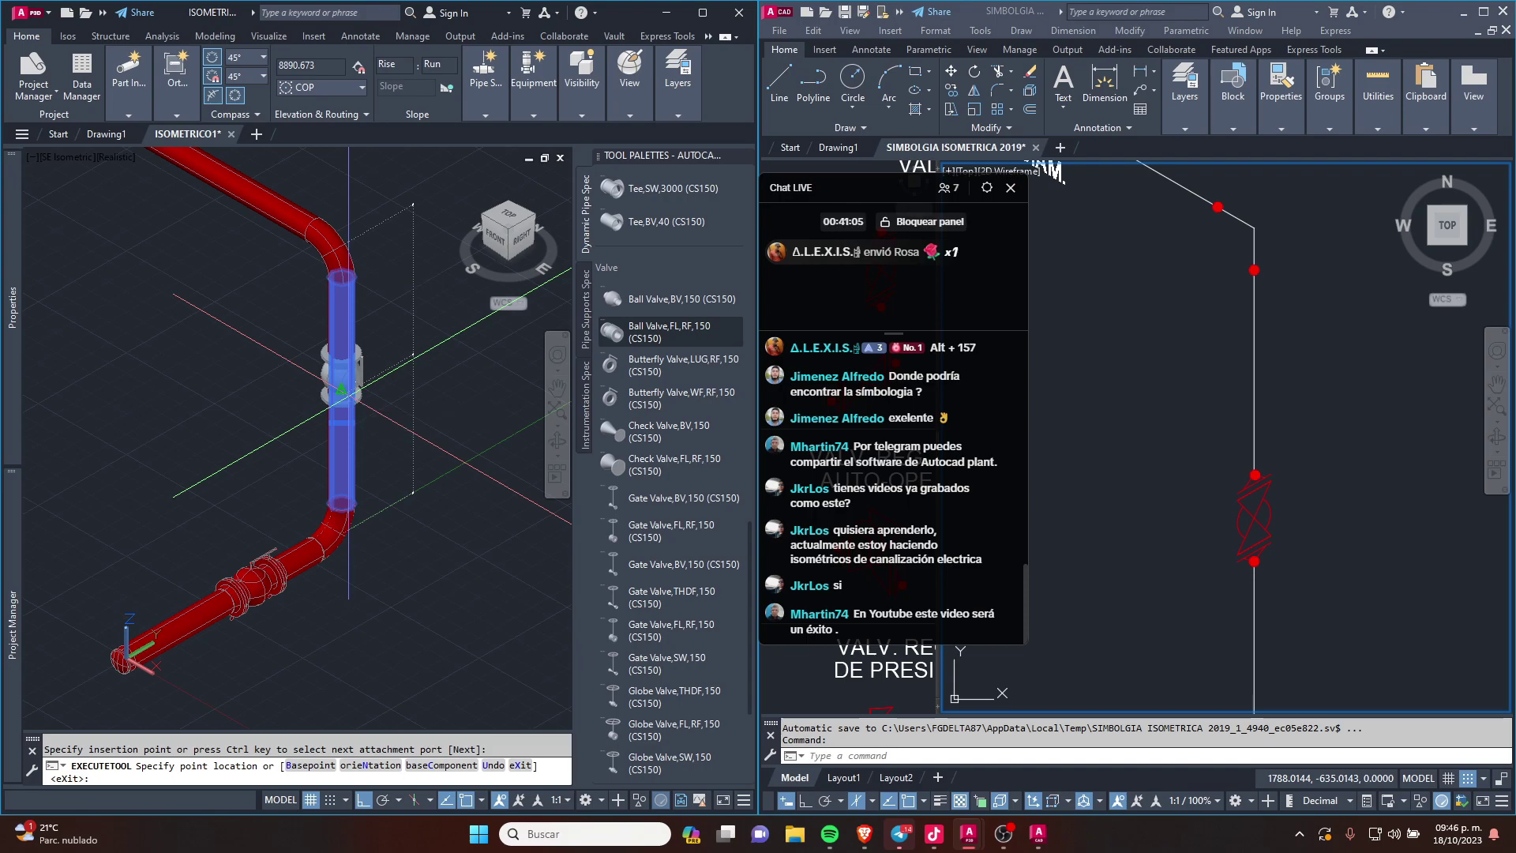
{"action": "left_click", "coordinate": [348, 397]}
{"action": "key", "text": "Escape"}
{"action": "key", "text": "Escape"}
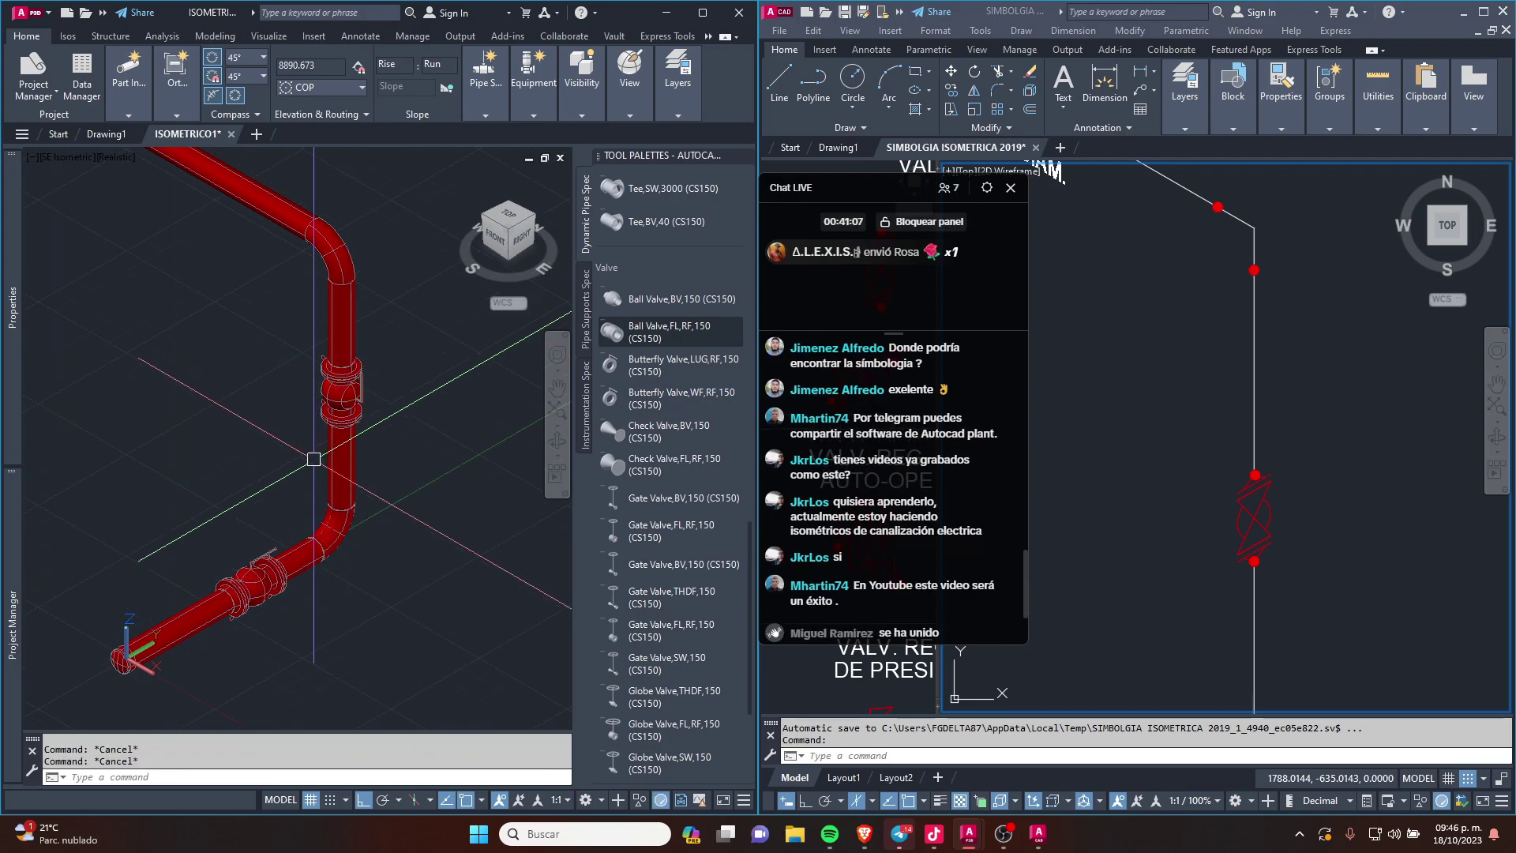
{"action": "scroll", "coordinate": [349, 397], "scroll_direction": "up", "scroll_amount": 2}
{"action": "scroll", "coordinate": [281, 412], "scroll_direction": "up", "scroll_amount": 2}
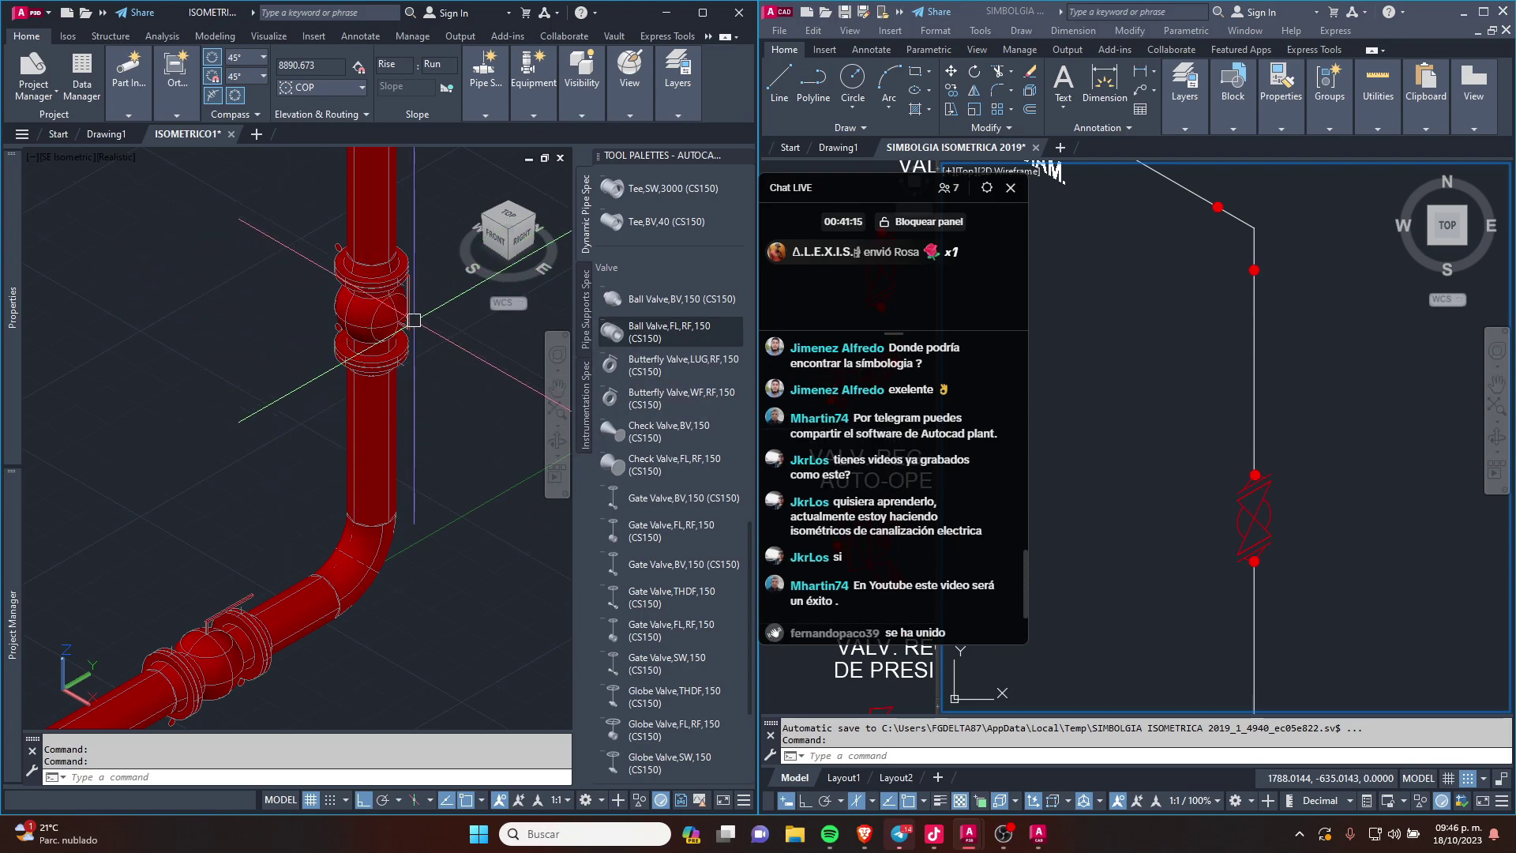
Step: Select the lower and upper ball valves and browse the Properties Operator field for Override Valve Operator
{"action": "left_click", "coordinate": [227, 639]}
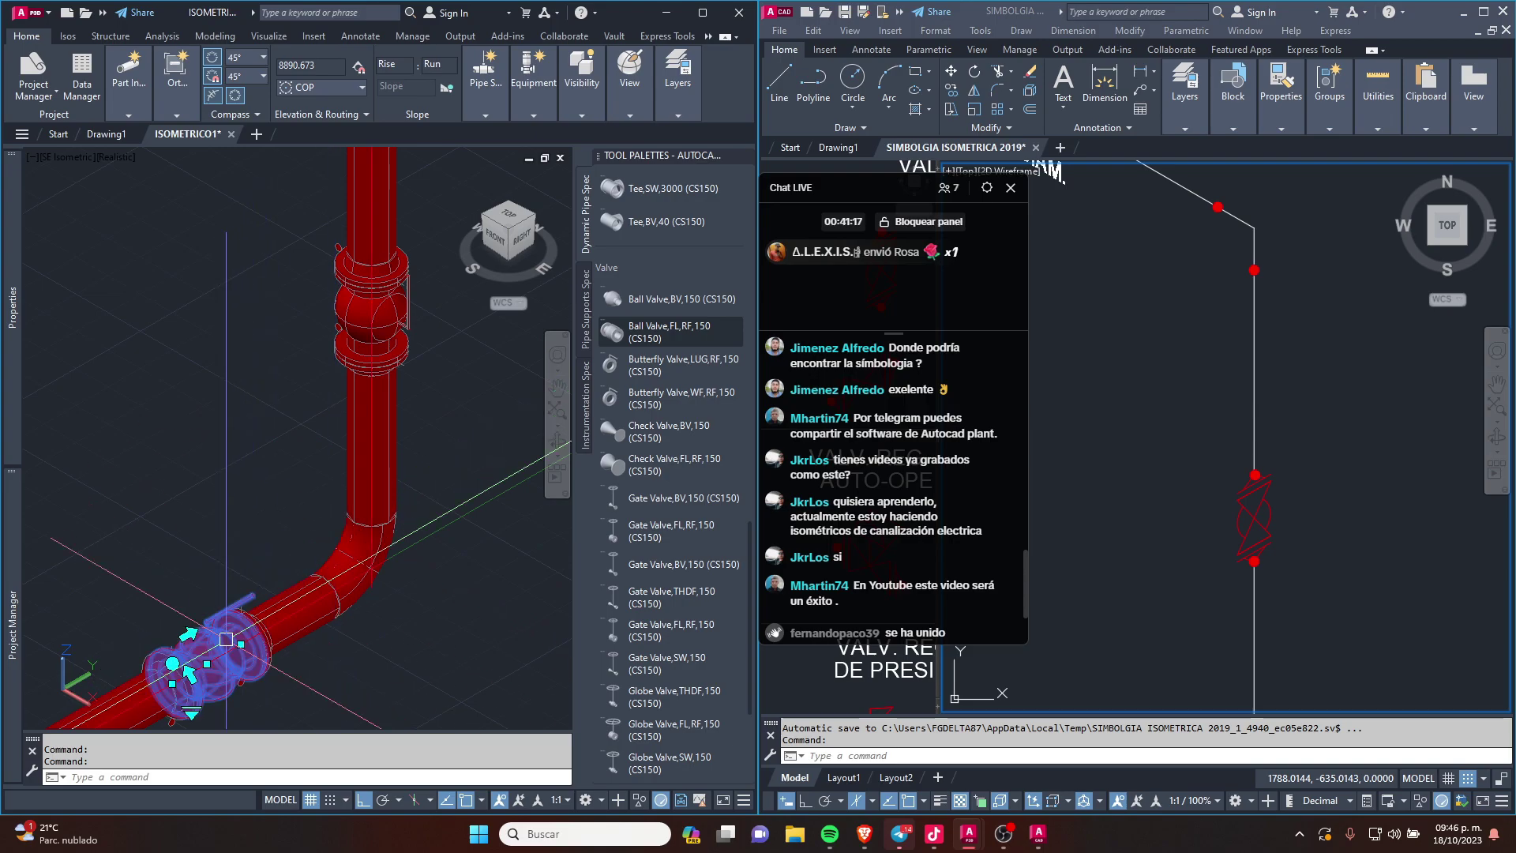
{"action": "left_click", "coordinate": [384, 308]}
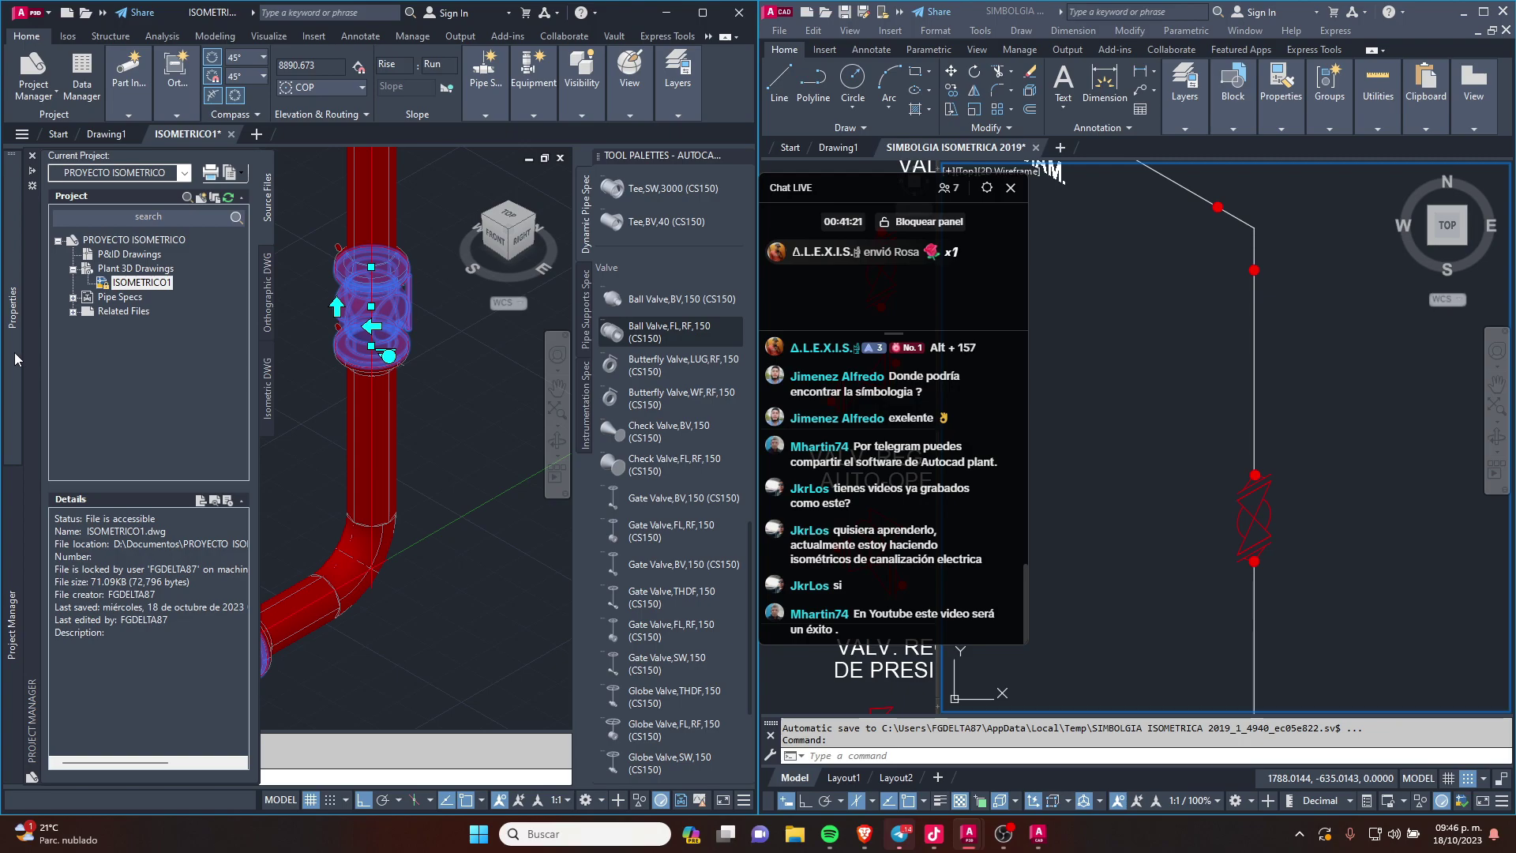
{"action": "scroll", "coordinate": [143, 338], "scroll_direction": "down", "scroll_amount": 3}
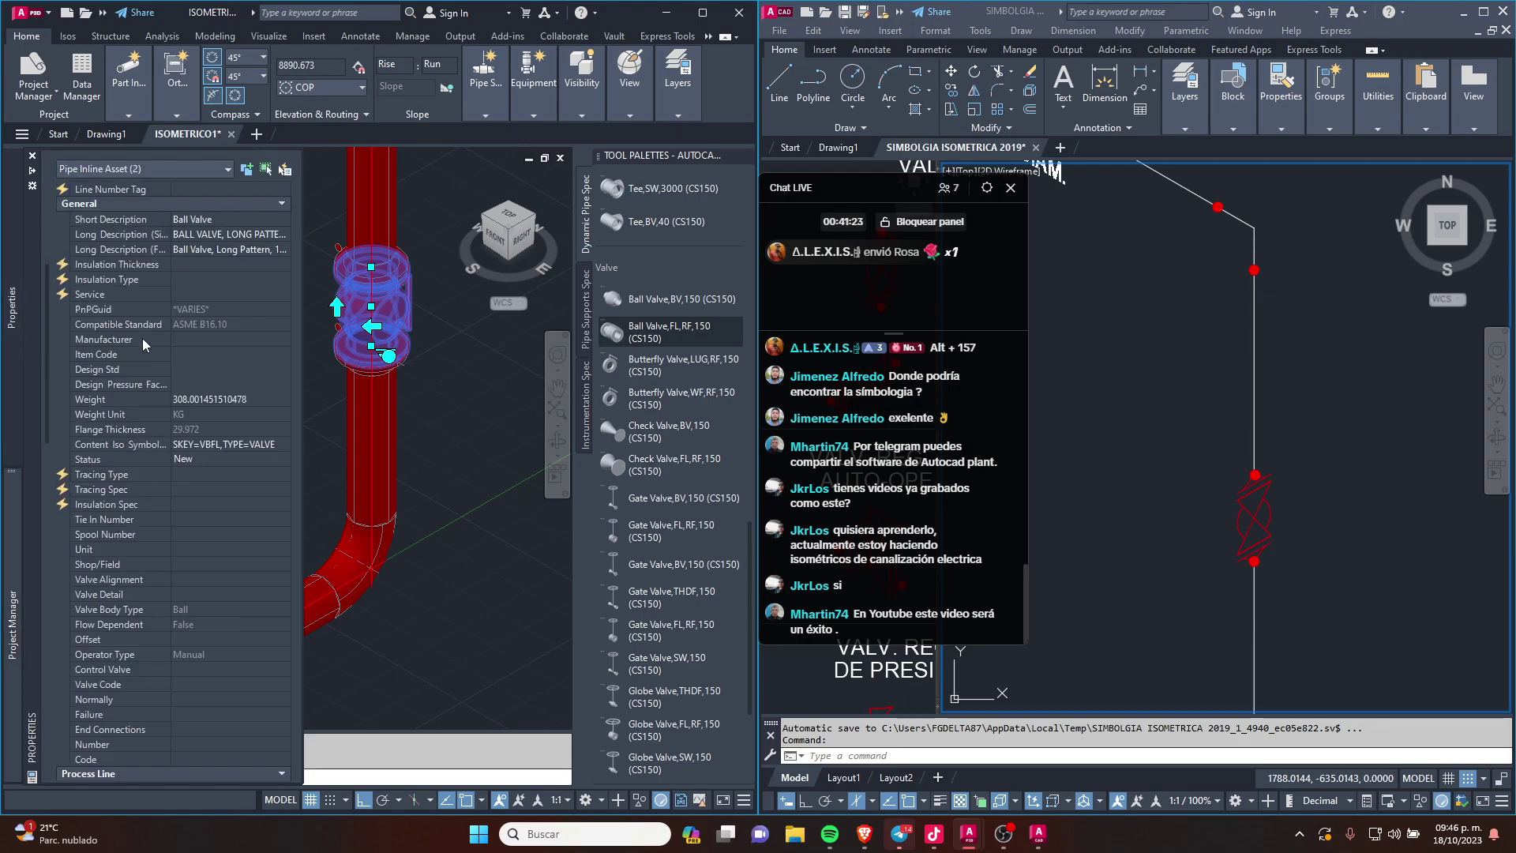
{"action": "scroll", "coordinate": [142, 338], "scroll_direction": "down", "scroll_amount": 5}
{"action": "scroll", "coordinate": [142, 338], "scroll_direction": "down", "scroll_amount": 5}
{"action": "scroll", "coordinate": [142, 338], "scroll_direction": "up", "scroll_amount": 1}
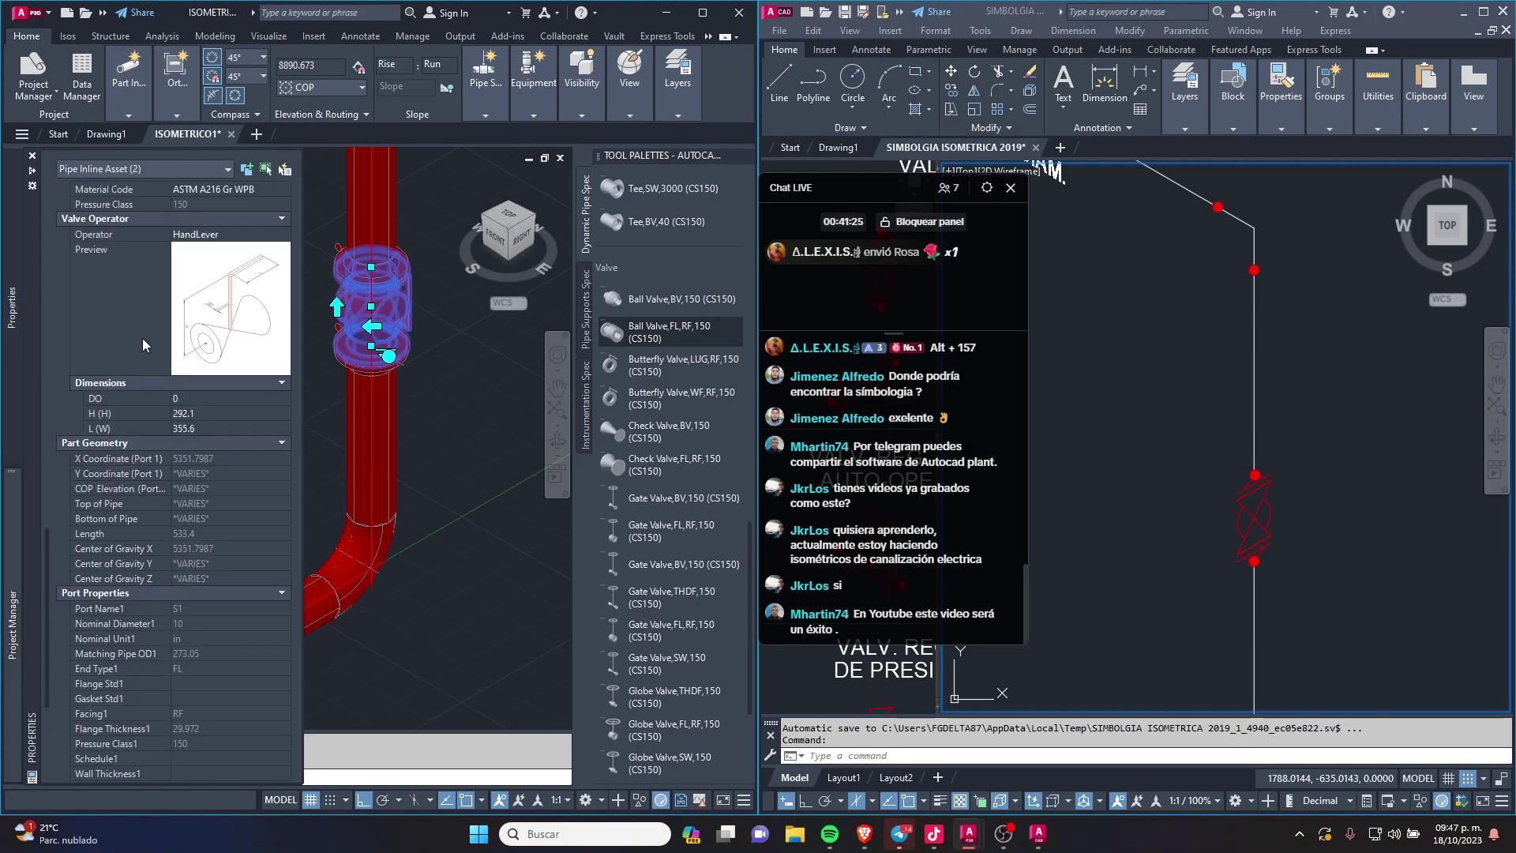
{"action": "scroll", "coordinate": [157, 286], "scroll_direction": "up", "scroll_amount": 3}
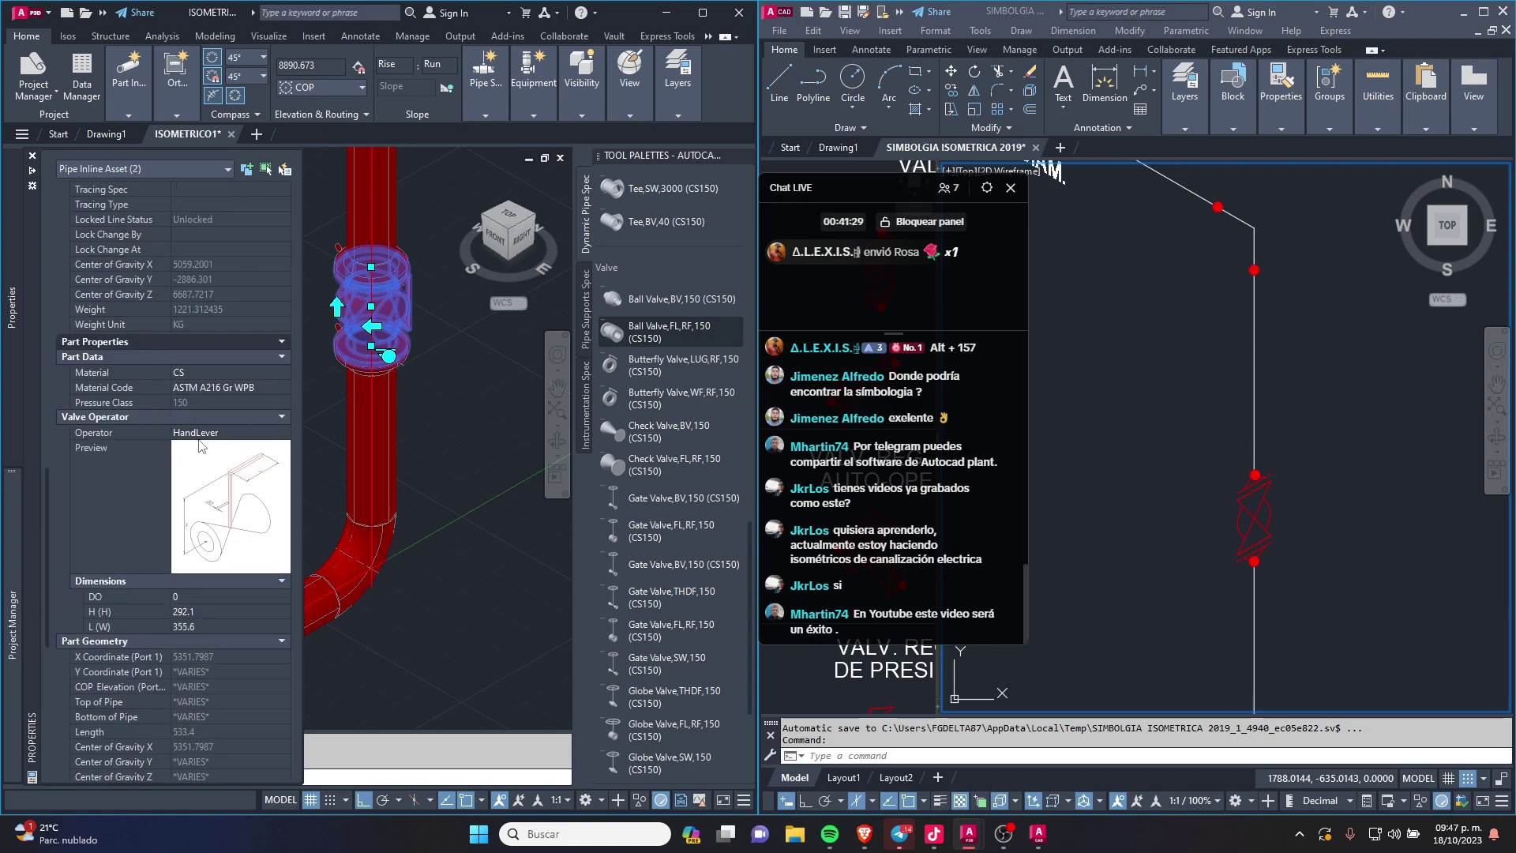
{"action": "left_click", "coordinate": [247, 435]}
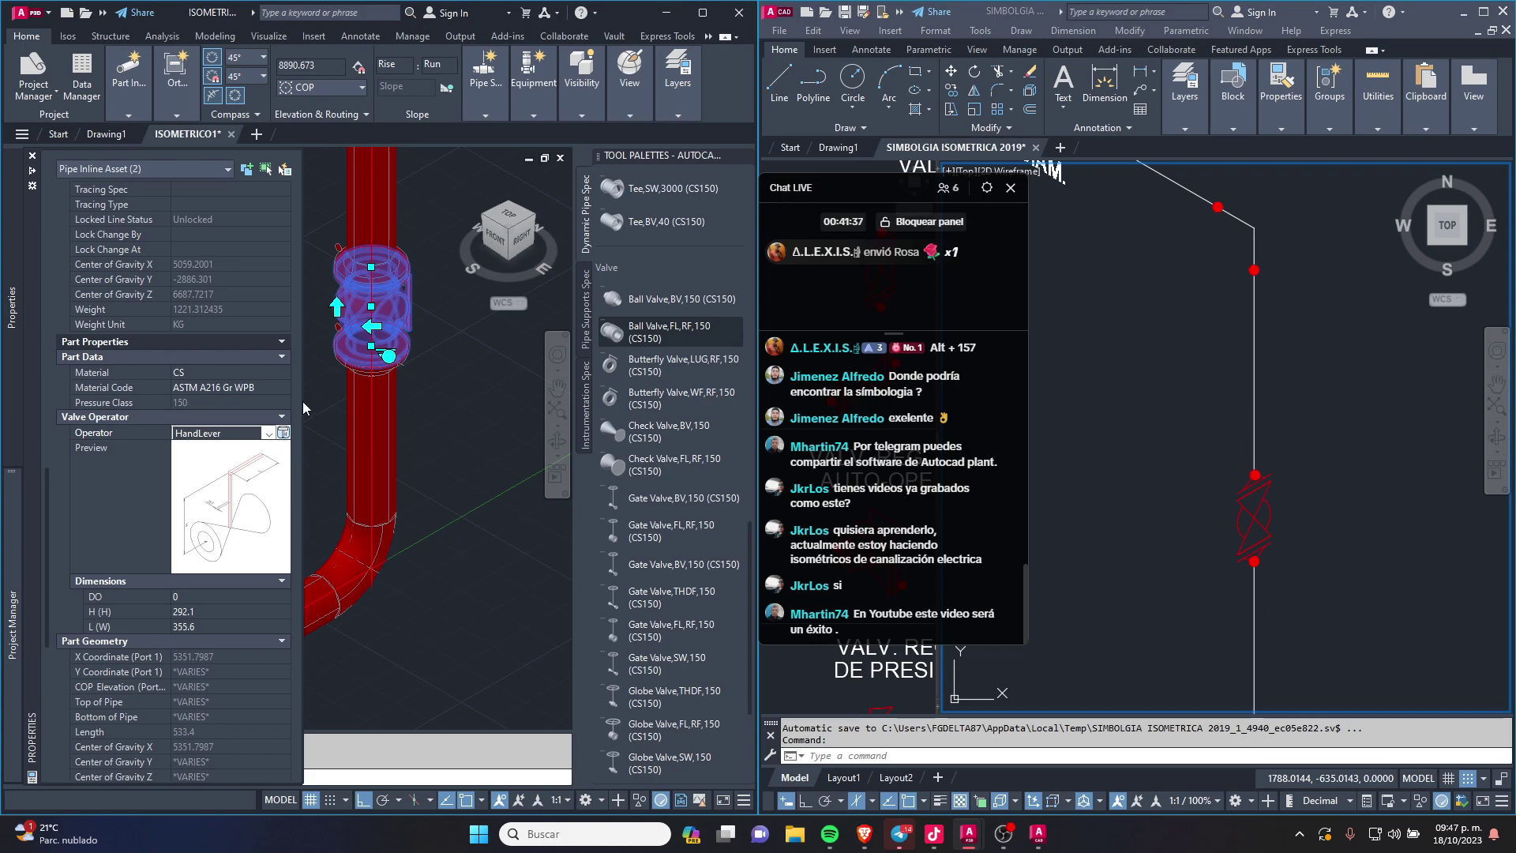
{"action": "left_click", "coordinate": [283, 433]}
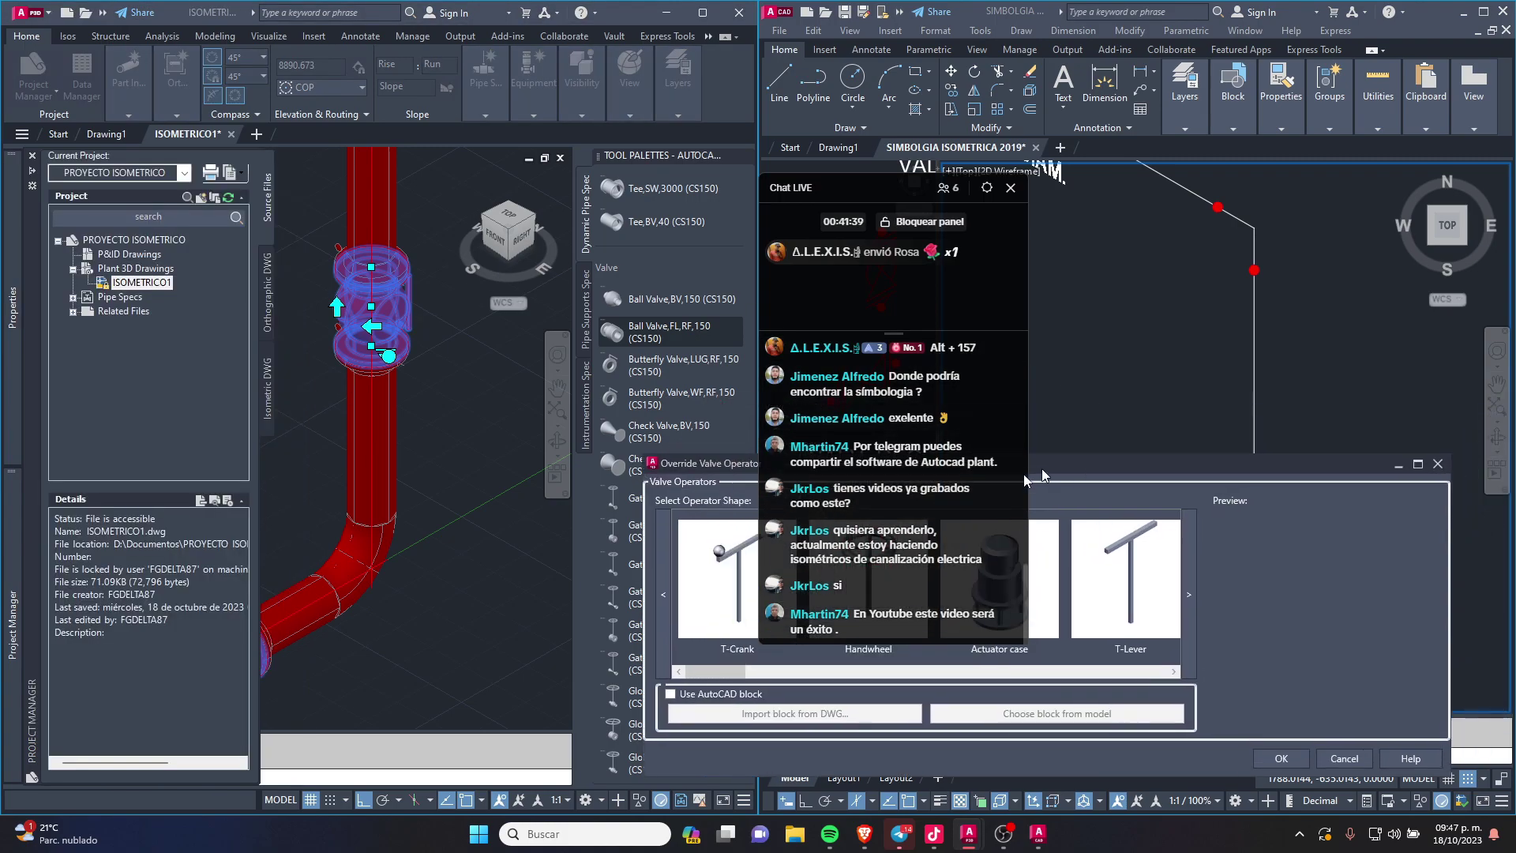
Step: Choose the Detailed actuator case operator for both valves and confirm with OK
{"action": "left_click_drag", "start_coordinate": [1042, 471], "coordinate": [422, 167]}
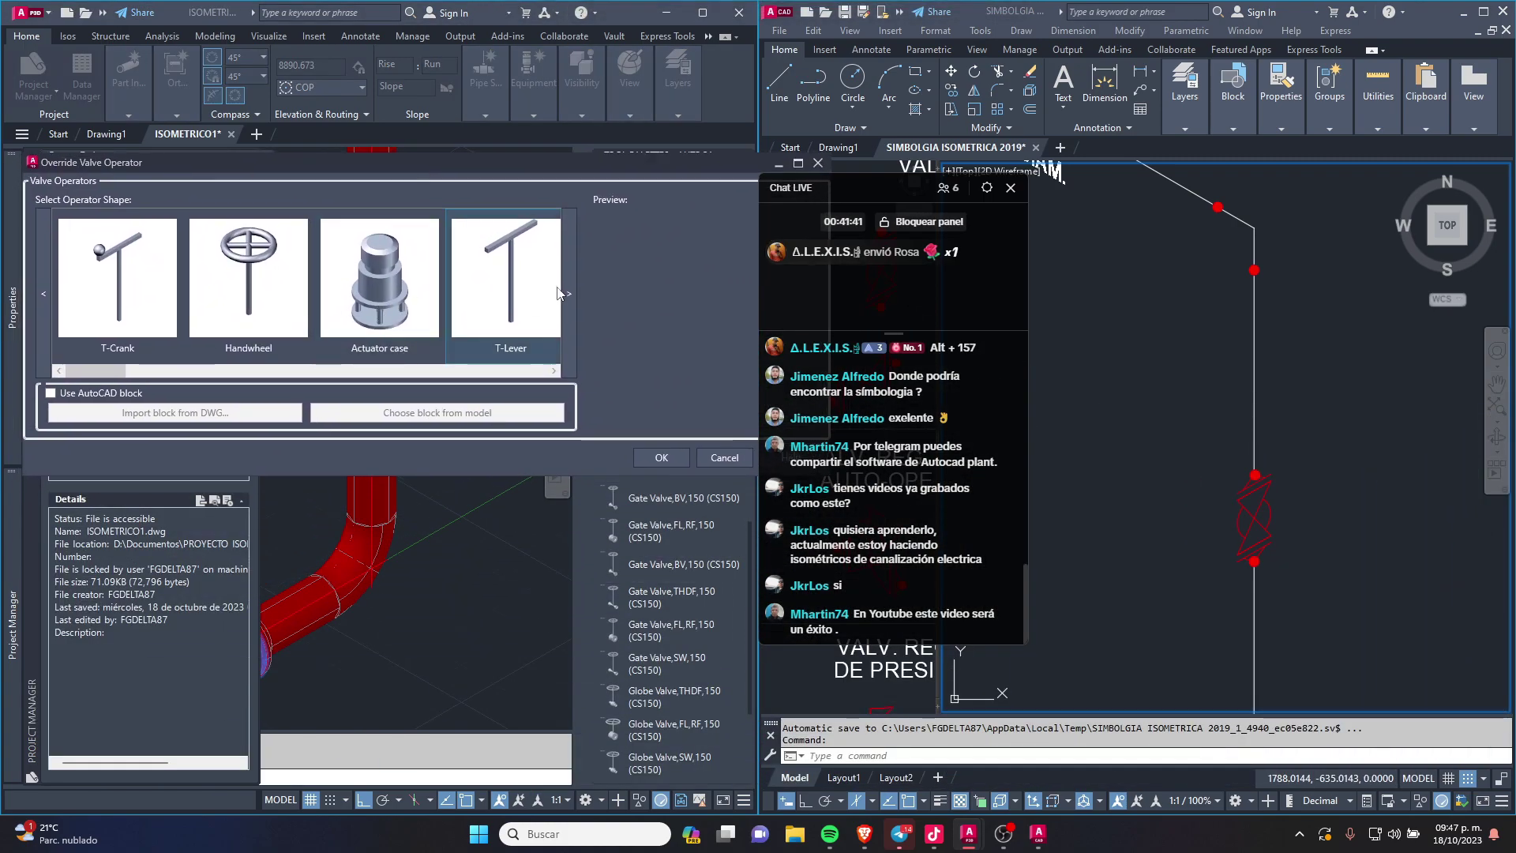
{"action": "left_click", "coordinate": [569, 294]}
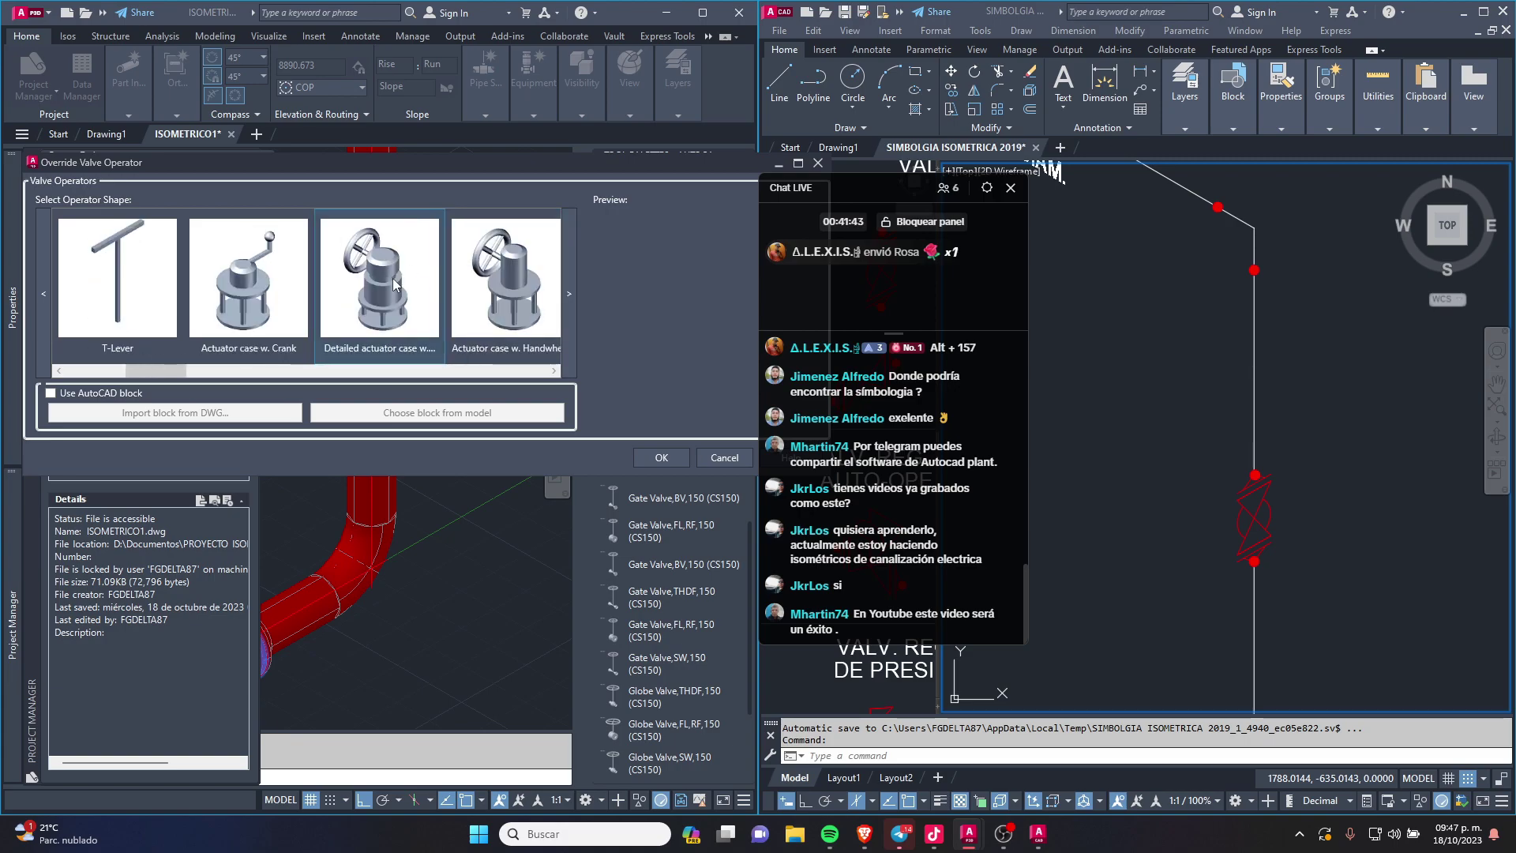
{"action": "left_click", "coordinate": [394, 284]}
{"action": "left_click", "coordinate": [661, 458]}
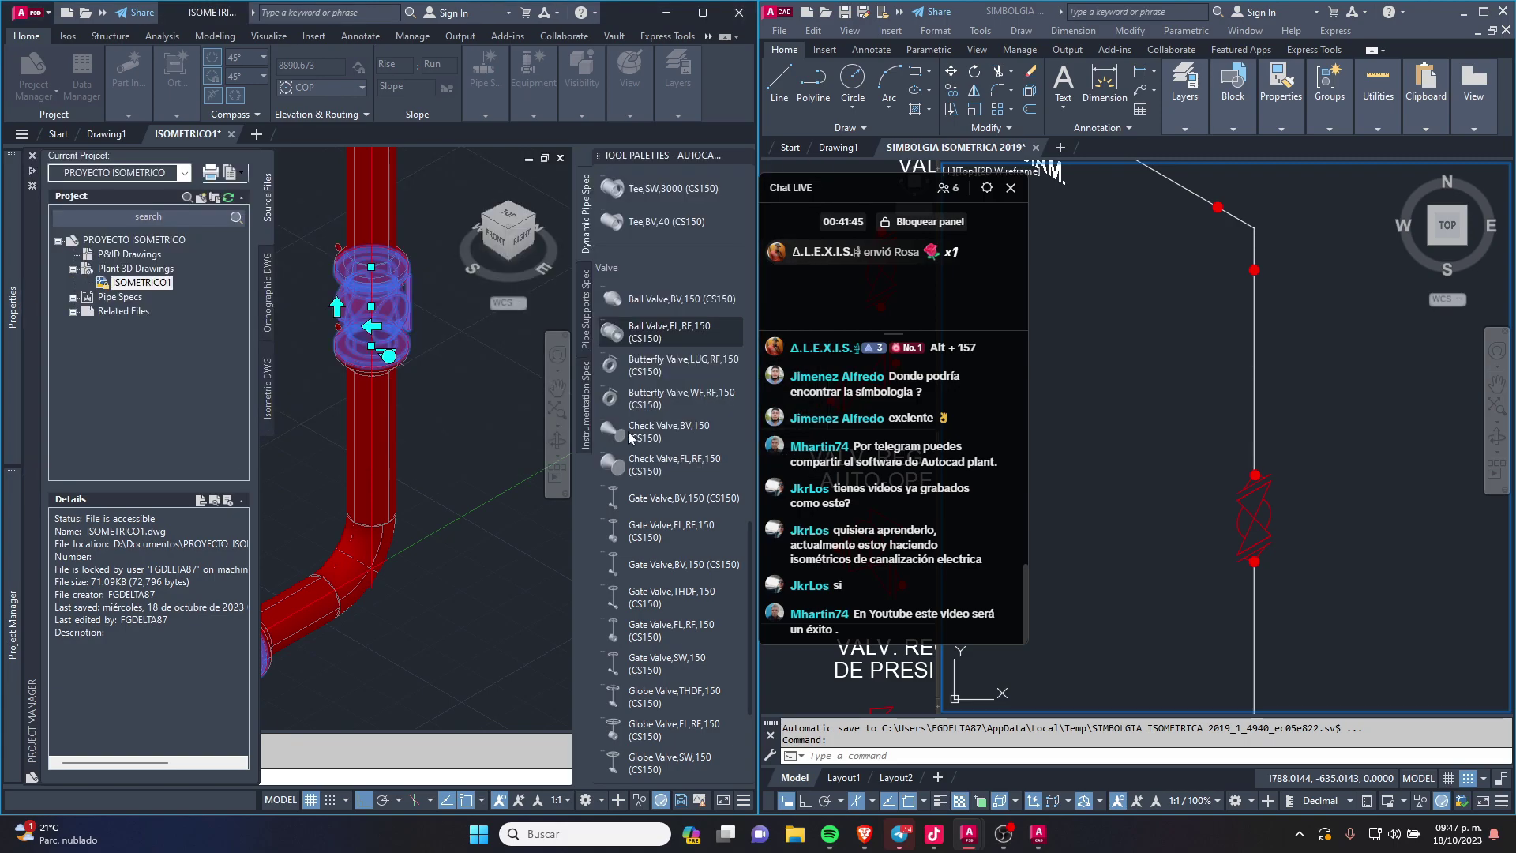
{"action": "scroll", "coordinate": [395, 372], "scroll_direction": "up", "scroll_amount": 5}
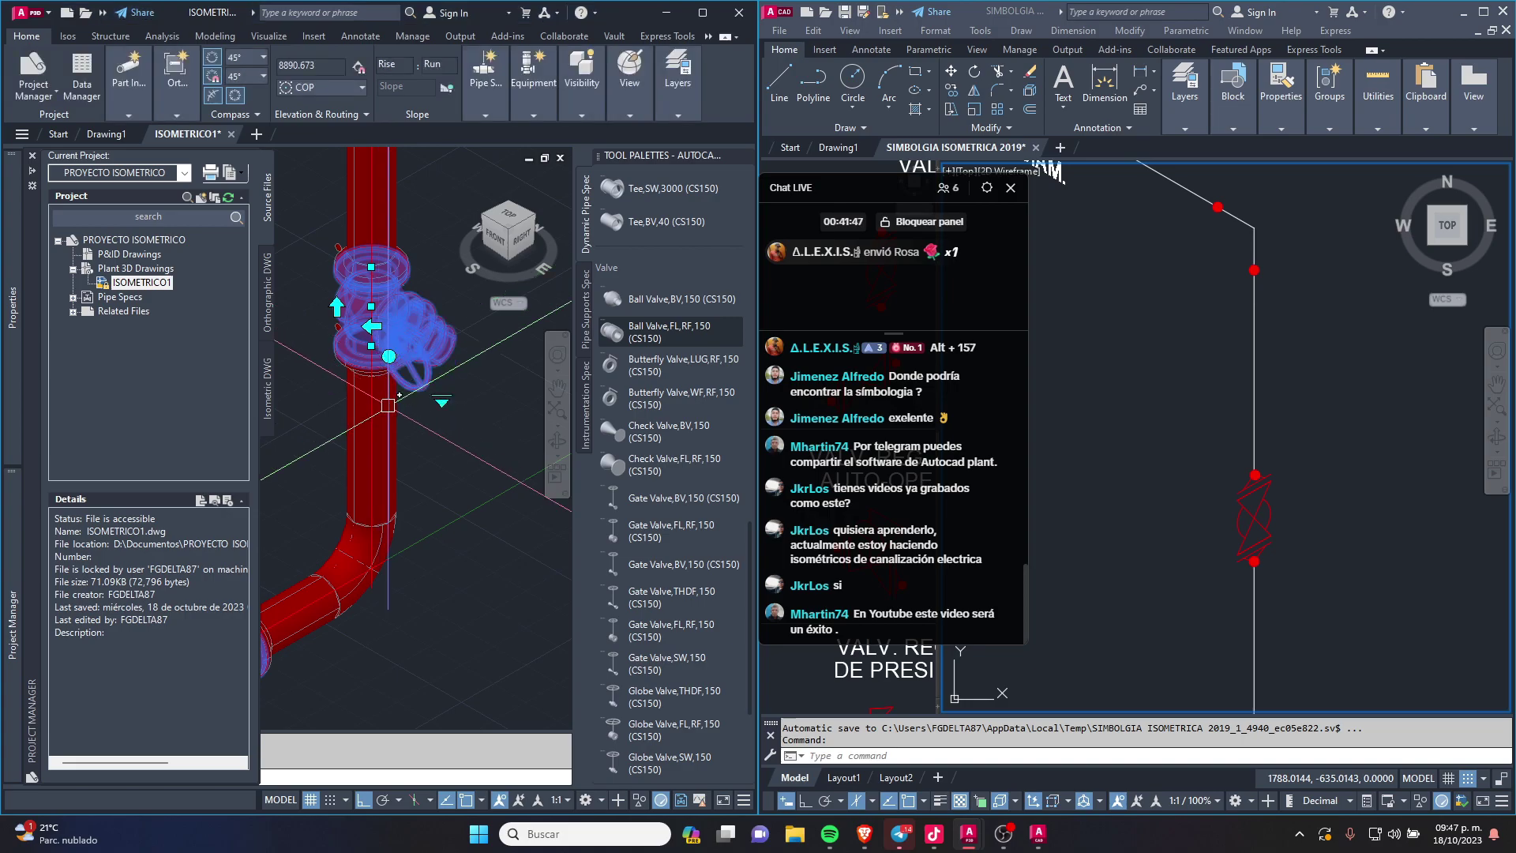
{"action": "scroll", "coordinate": [407, 371], "scroll_direction": "down", "scroll_amount": 3}
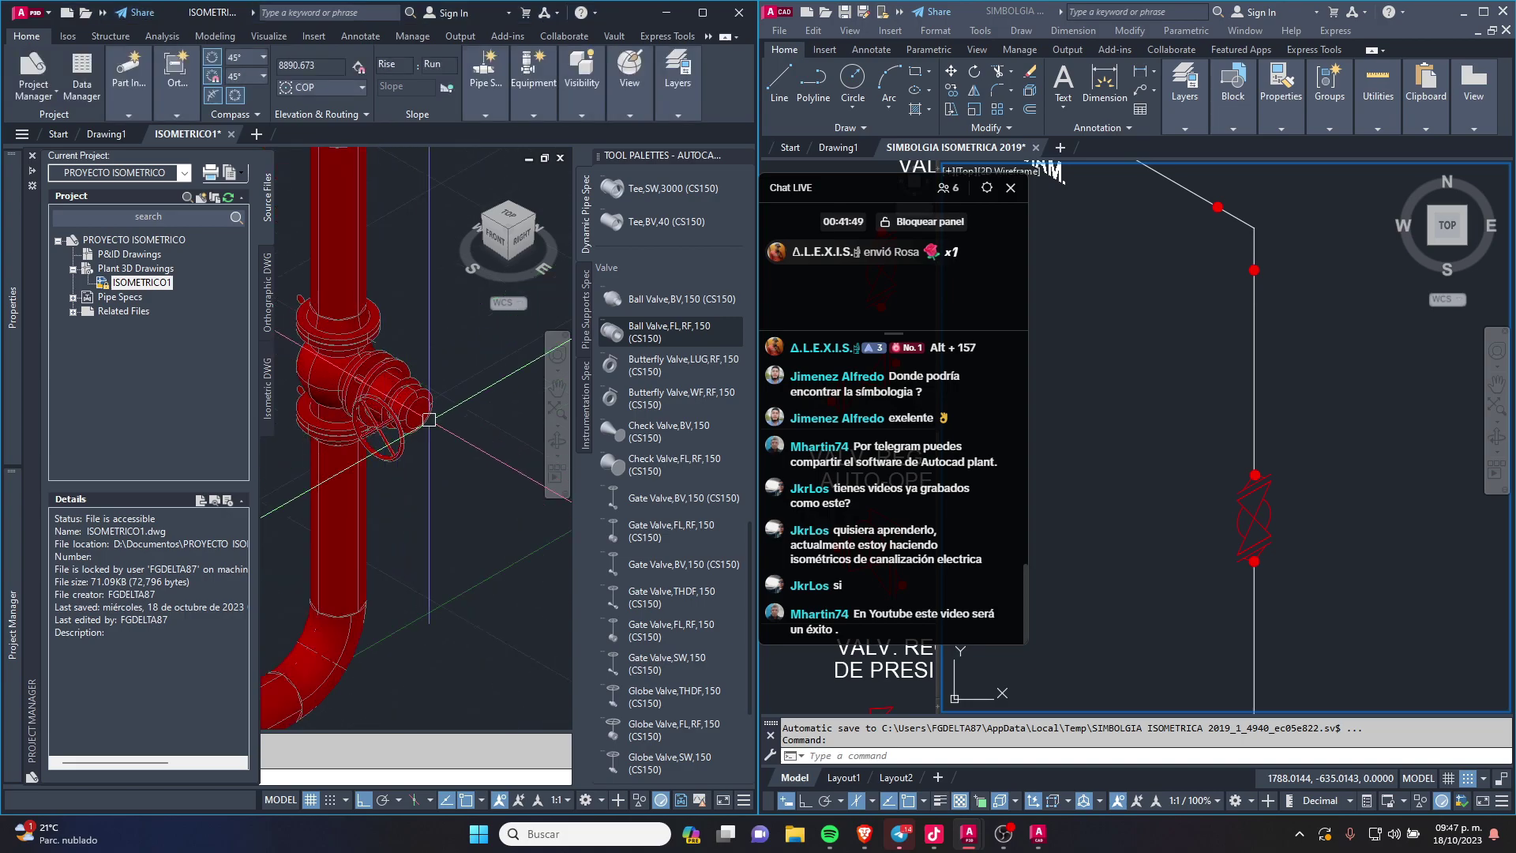
{"action": "scroll", "coordinate": [353, 449], "scroll_direction": "up", "scroll_amount": 4}
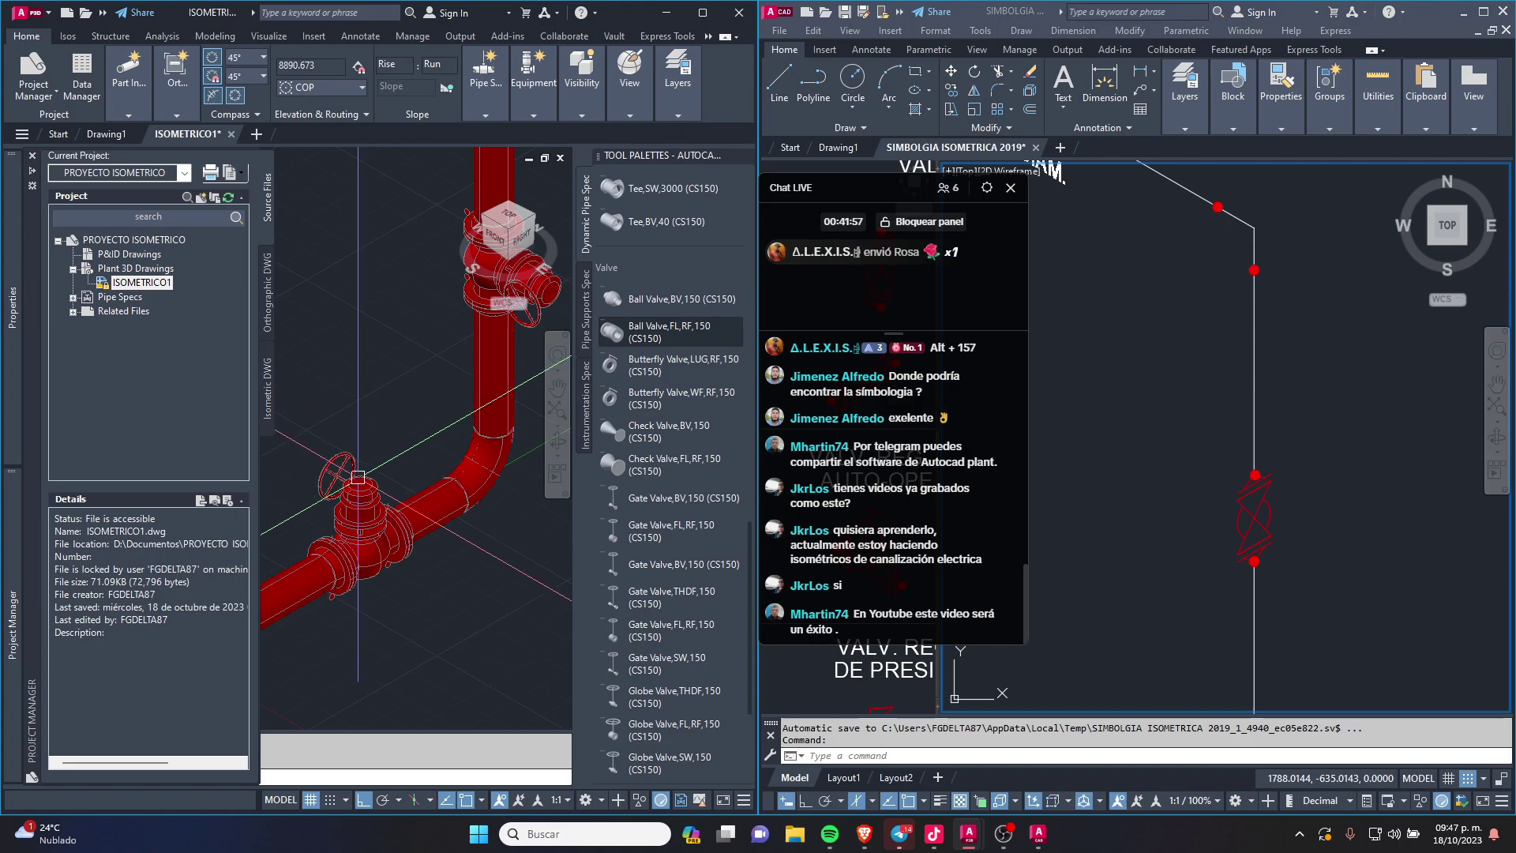
Step: Select both valves and review their operator preview in Properties
{"action": "left_click", "coordinate": [331, 468]}
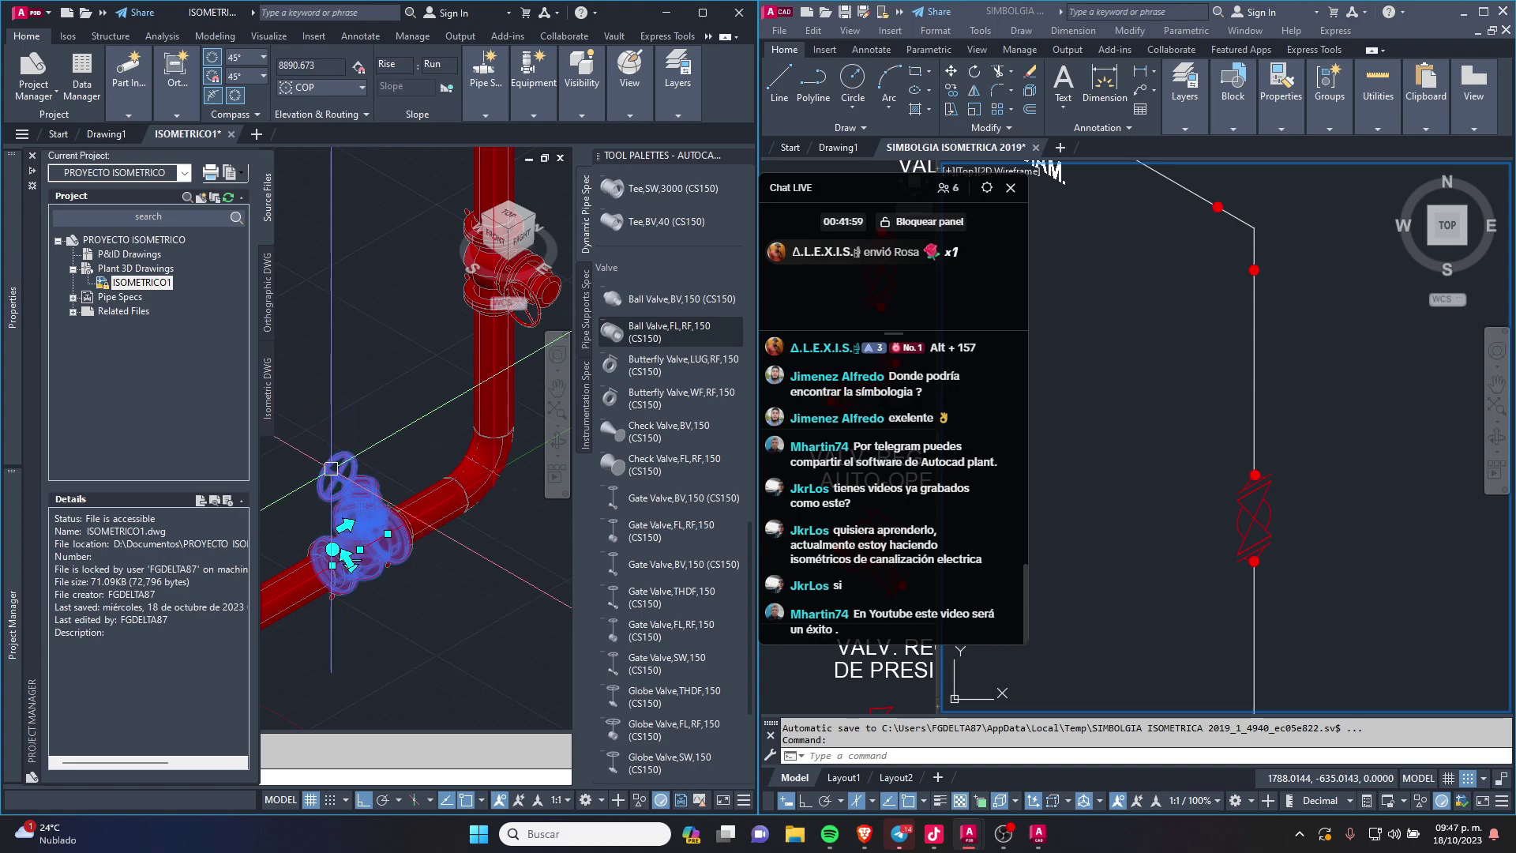
{"action": "scroll", "coordinate": [323, 403], "scroll_direction": "down", "scroll_amount": 3}
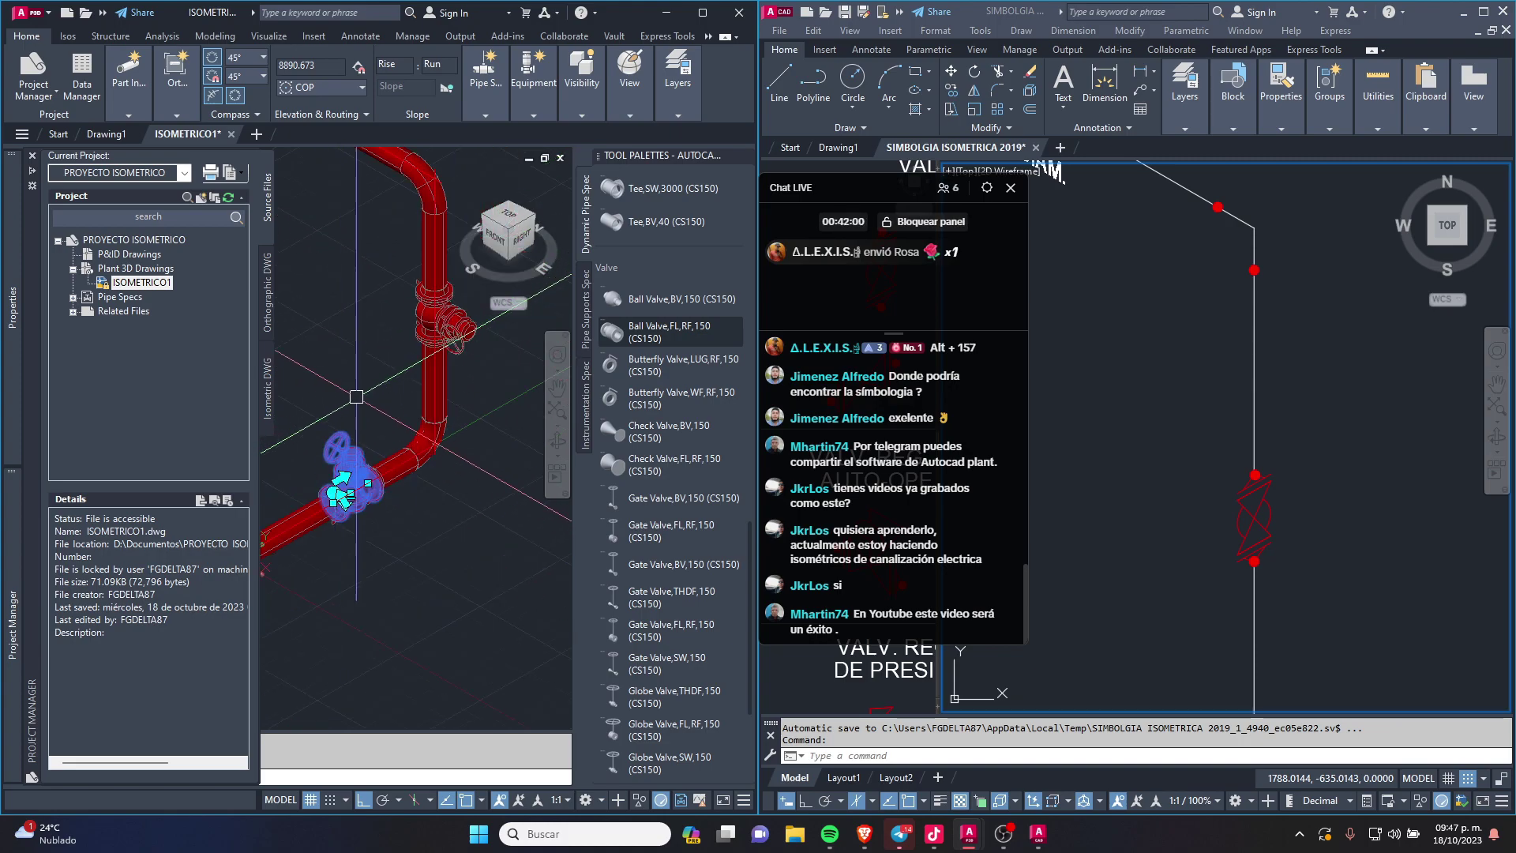
{"action": "left_click", "coordinate": [454, 336]}
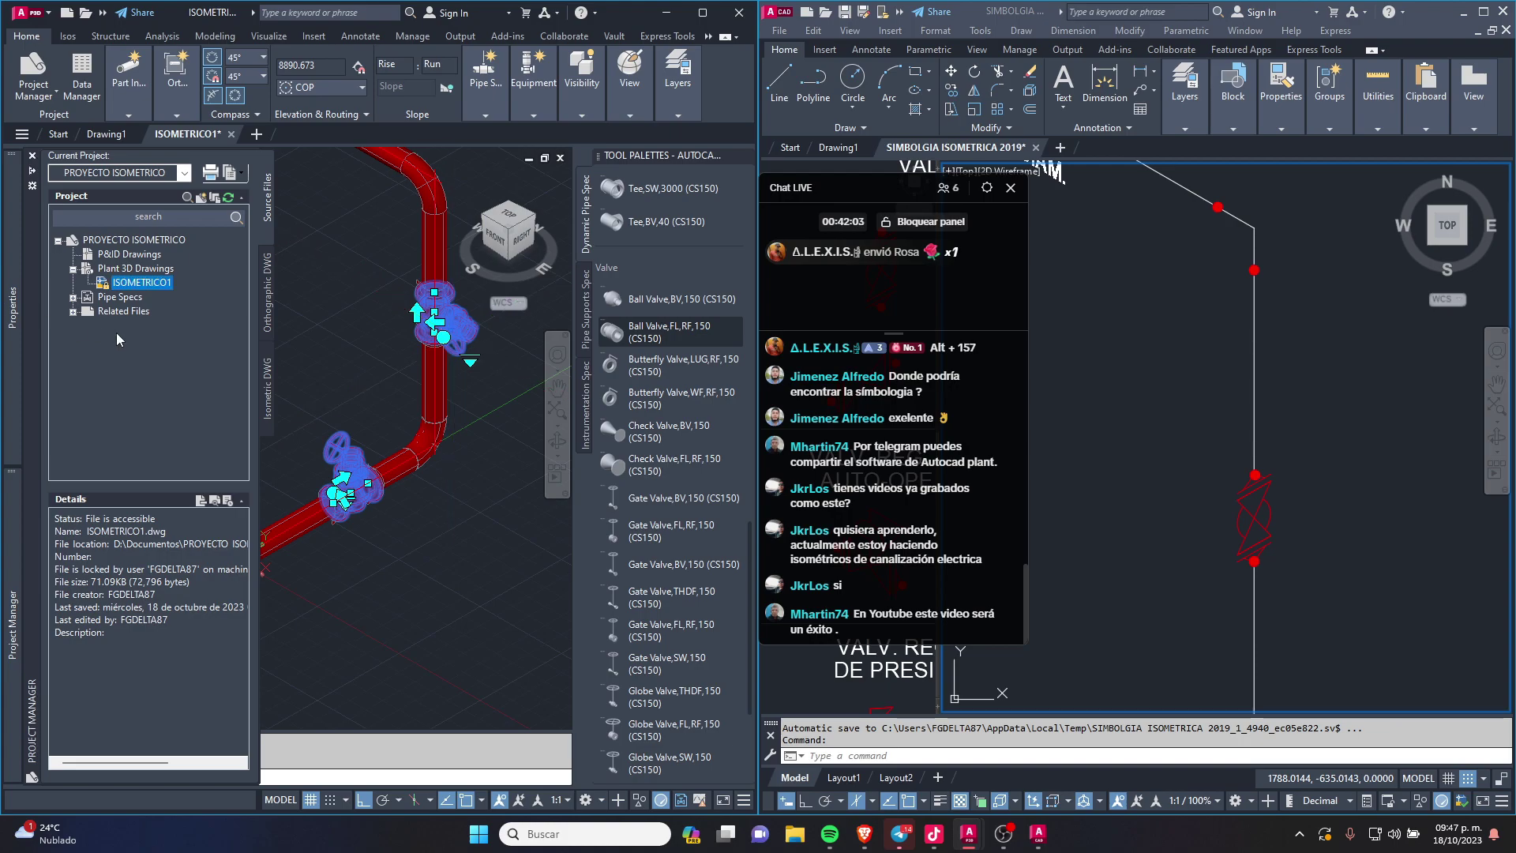
{"action": "left_click", "coordinate": [10, 335]}
{"action": "scroll", "coordinate": [180, 365], "scroll_direction": "down", "scroll_amount": 2}
{"action": "scroll", "coordinate": [180, 358], "scroll_direction": "down", "scroll_amount": 3}
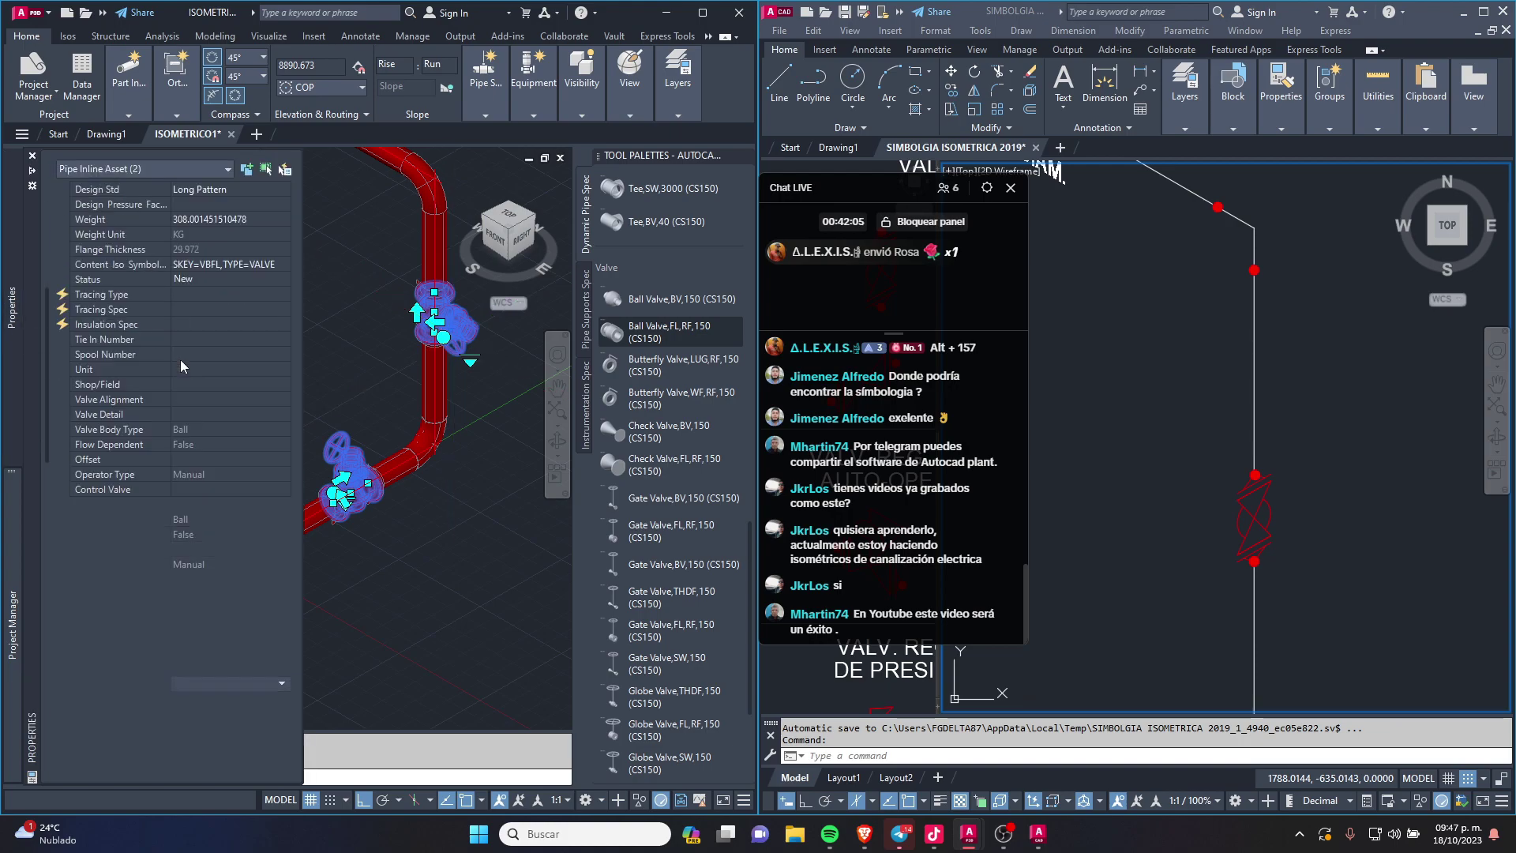
{"action": "scroll", "coordinate": [180, 360], "scroll_direction": "down", "scroll_amount": 3}
{"action": "left_click", "coordinate": [234, 580]}
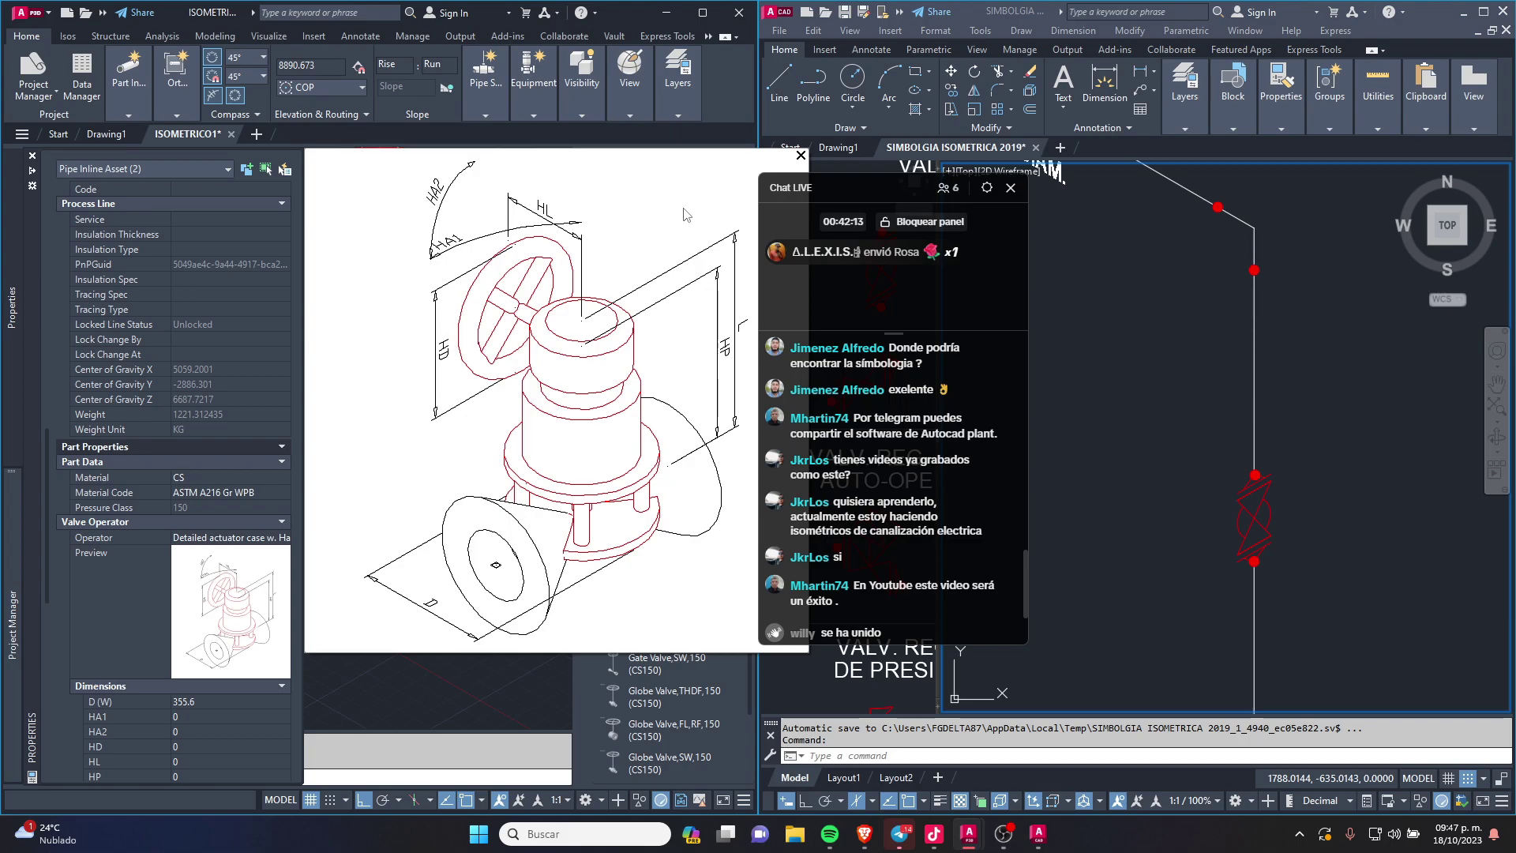
{"action": "left_click", "coordinate": [801, 155]}
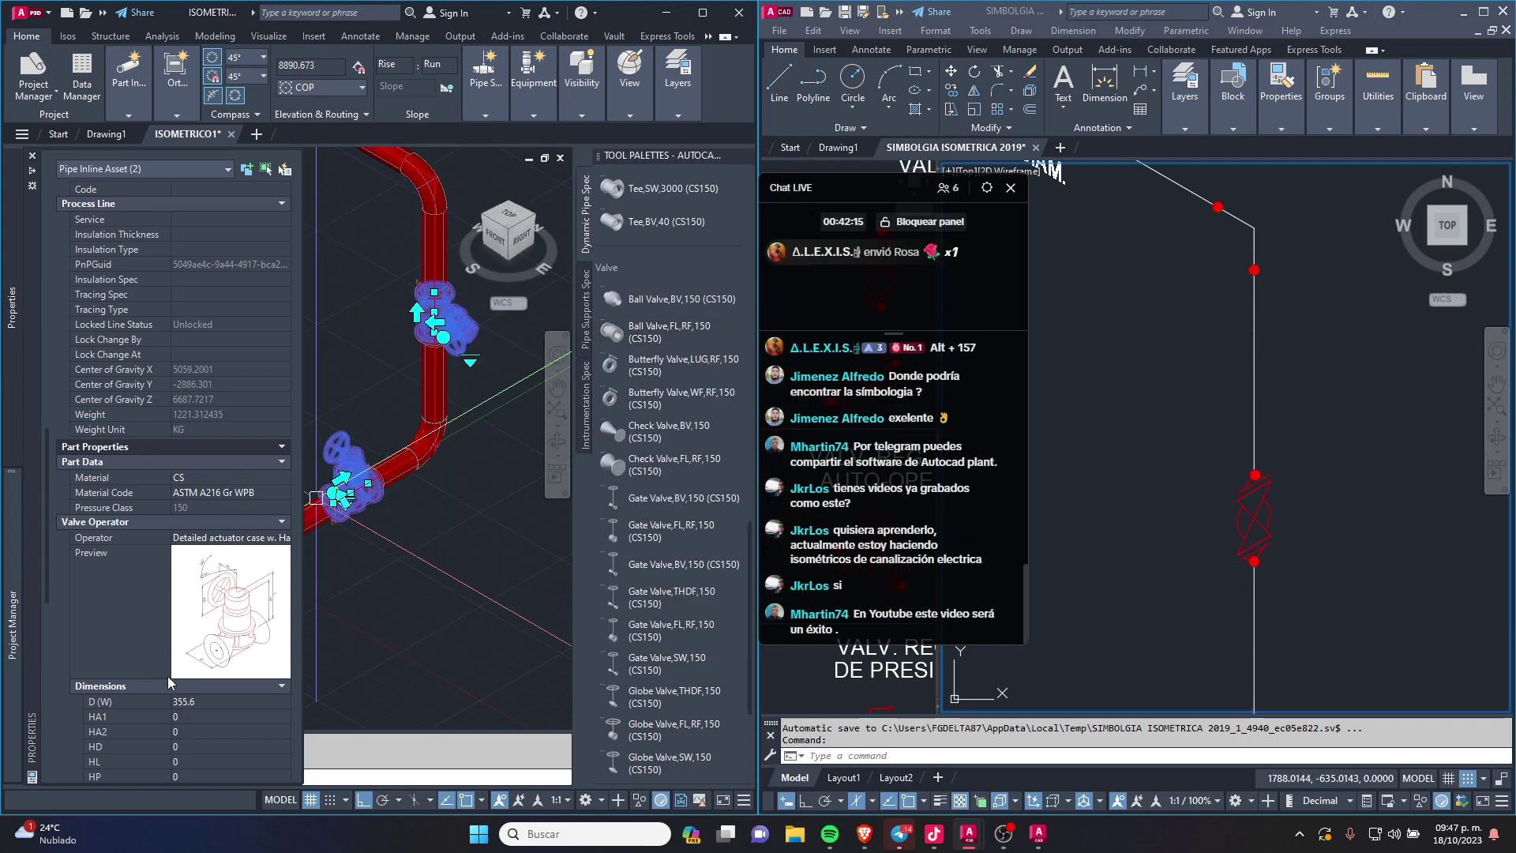
Step: Set the valves' HD operator dimension to 400 and clear the selection
{"action": "scroll", "coordinate": [150, 681], "scroll_direction": "down", "scroll_amount": 4}
{"action": "left_click", "coordinate": [188, 566]}
{"action": "type", "text": "400"}
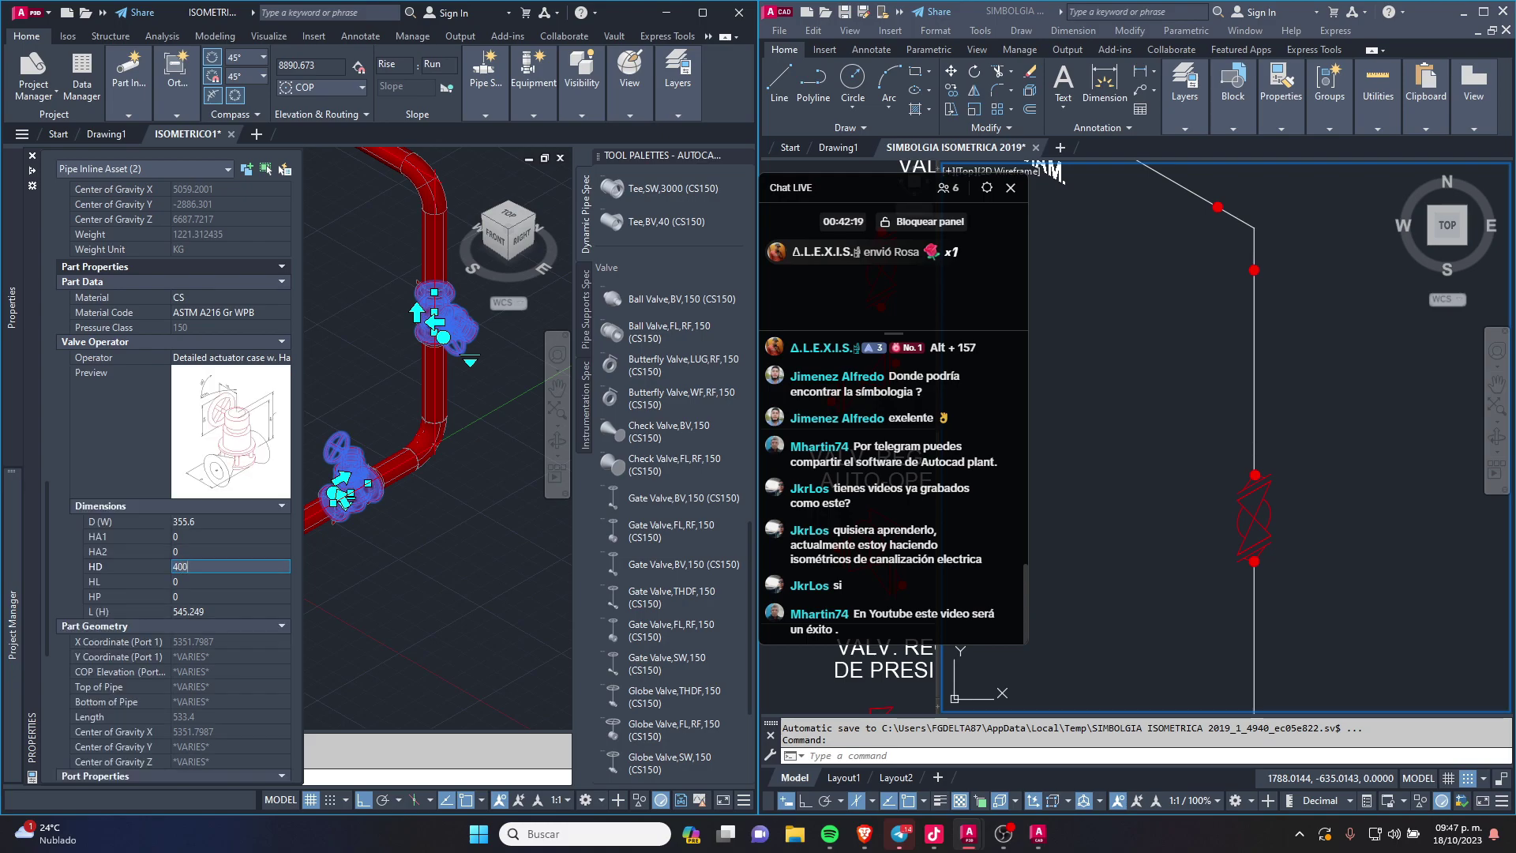
{"action": "key", "text": "Tab"}
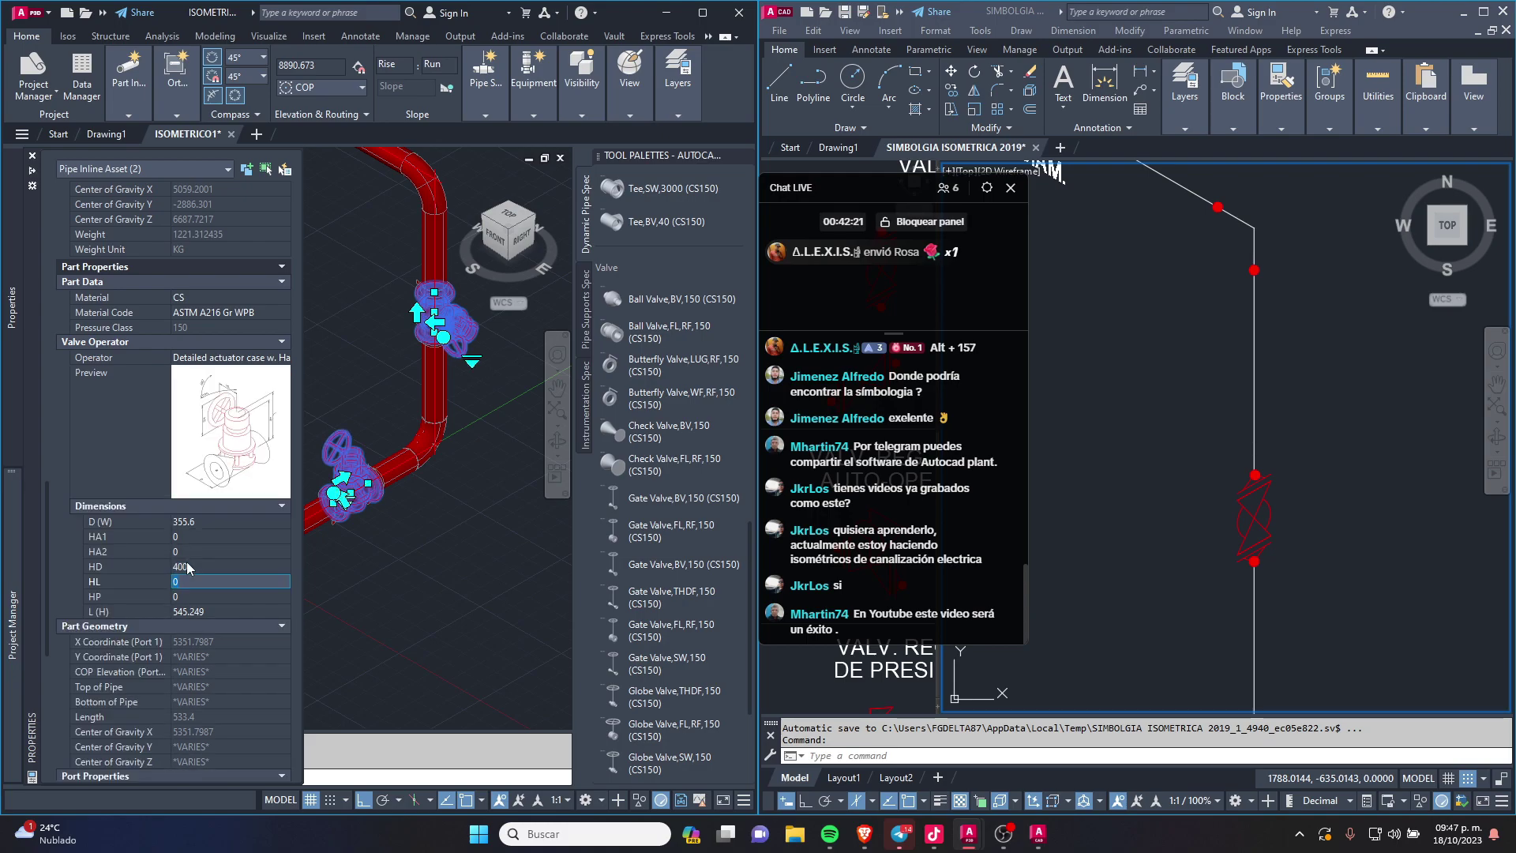
{"action": "scroll", "coordinate": [441, 365], "scroll_direction": "up", "scroll_amount": 5}
{"action": "key", "text": "Escape"}
{"action": "middle_click_drag", "start_coordinate": [440, 365], "coordinate": [356, 479]}
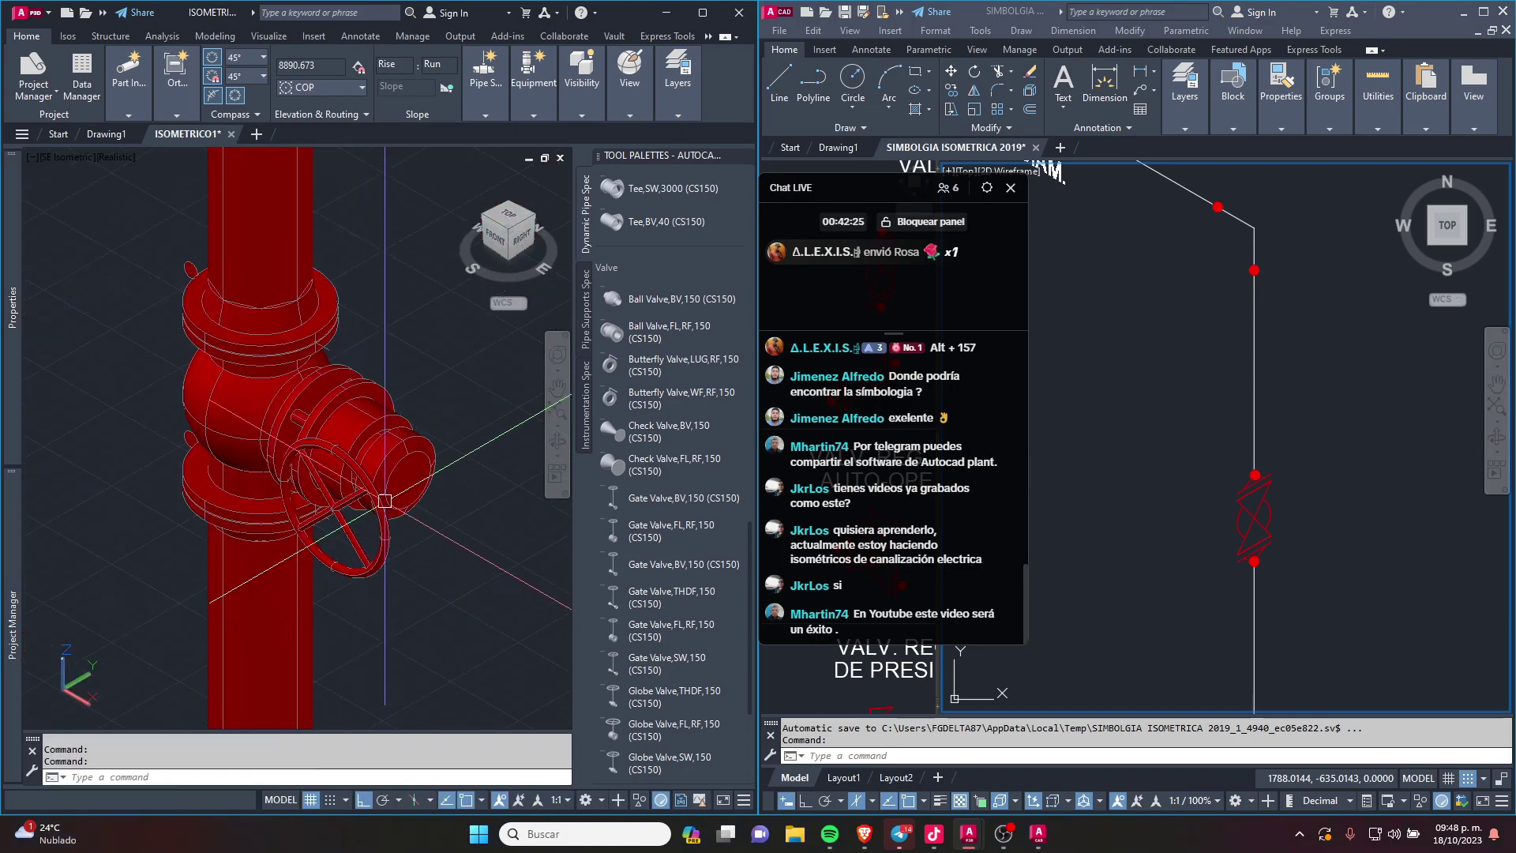
Step: Place a REDUCER (CONC),BV,40 10"x8" reducer at the upper horizontal pipe end
{"action": "scroll", "coordinate": [355, 479], "scroll_direction": "down", "scroll_amount": 6}
{"action": "scroll", "coordinate": [393, 434], "scroll_direction": "down", "scroll_amount": 2}
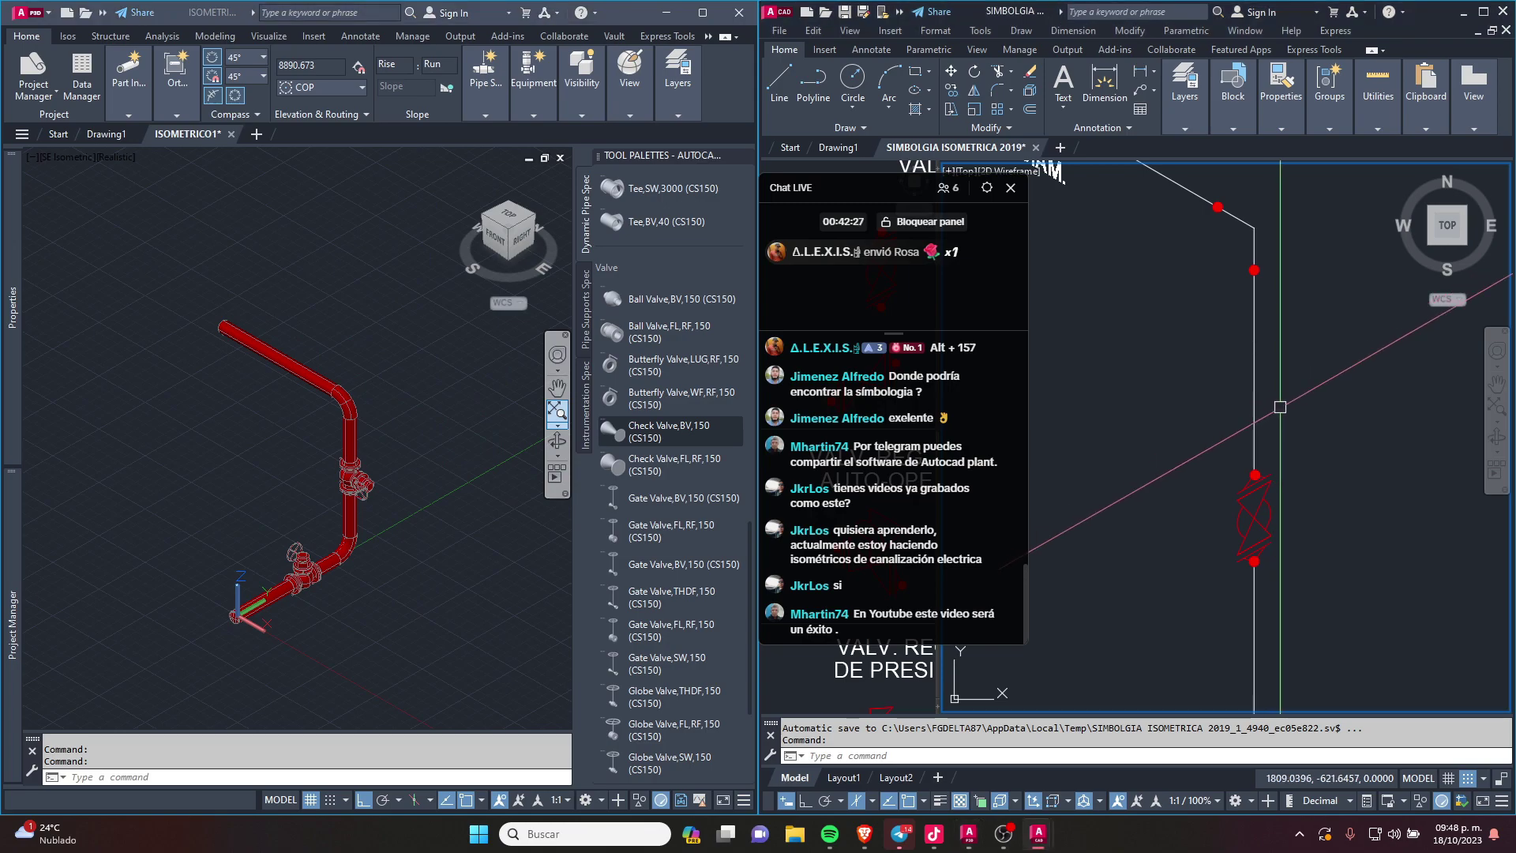
{"action": "scroll", "coordinate": [1226, 377], "scroll_direction": "down", "scroll_amount": 4}
{"action": "scroll", "coordinate": [1232, 391], "scroll_direction": "up", "scroll_amount": 5}
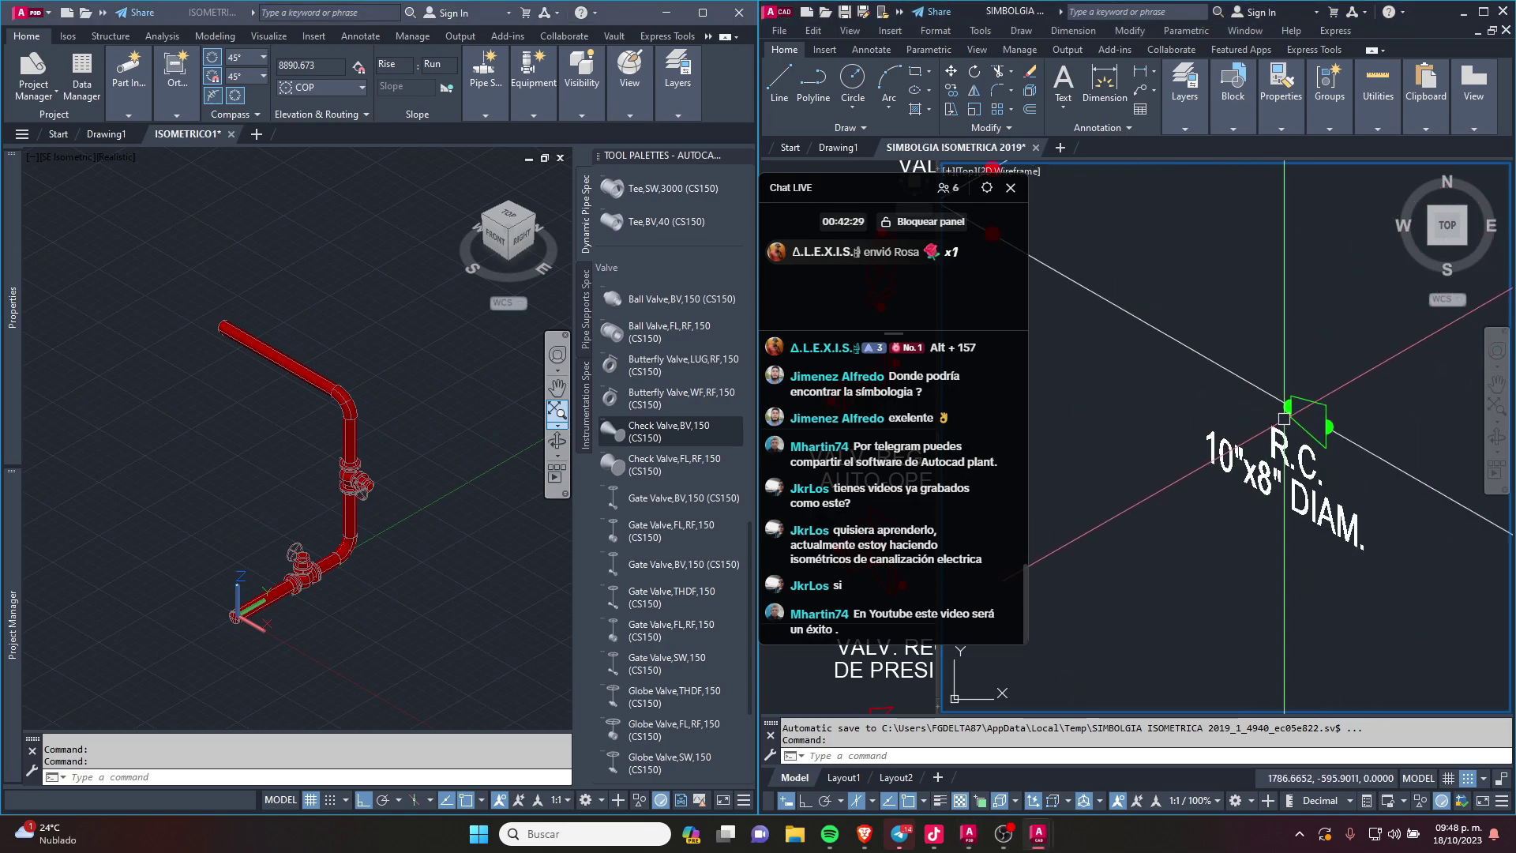
{"action": "mouse_move", "coordinate": [509, 237]}
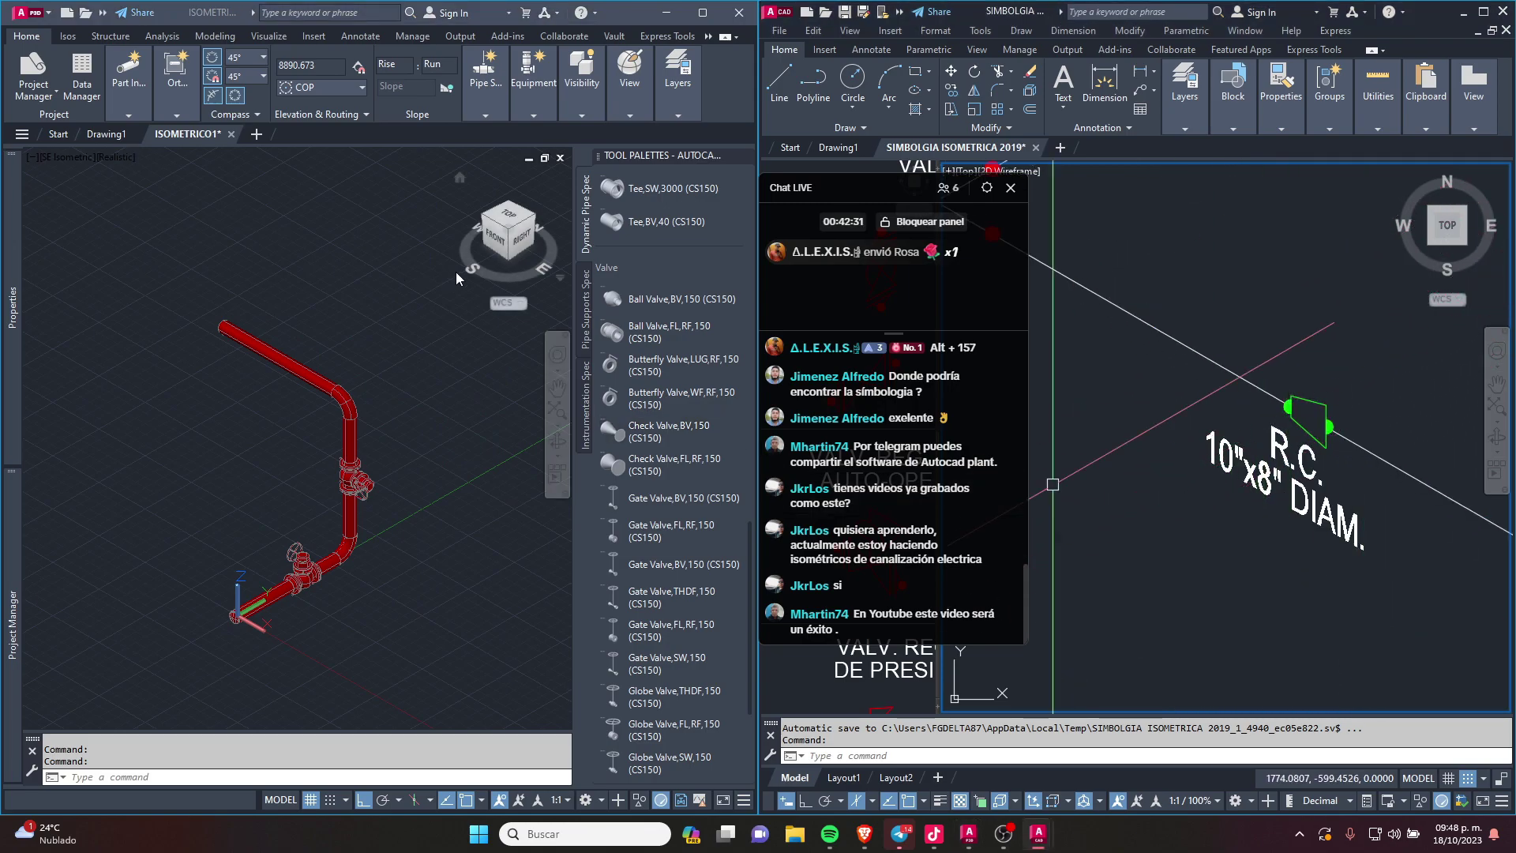
{"action": "scroll", "coordinate": [693, 339], "scroll_direction": "up", "scroll_amount": 3}
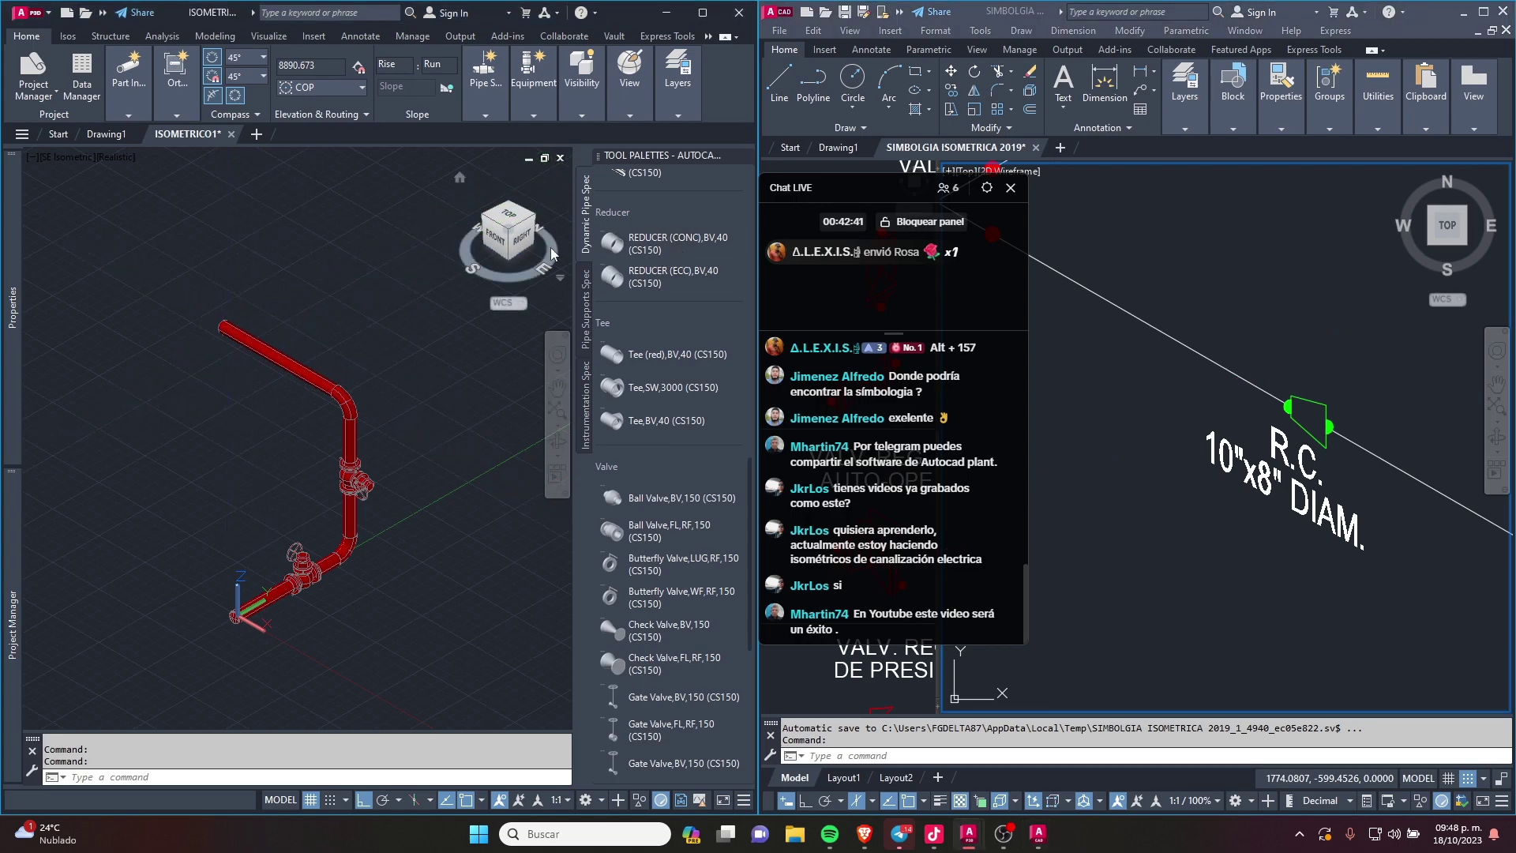
{"action": "left_click", "coordinate": [605, 251]}
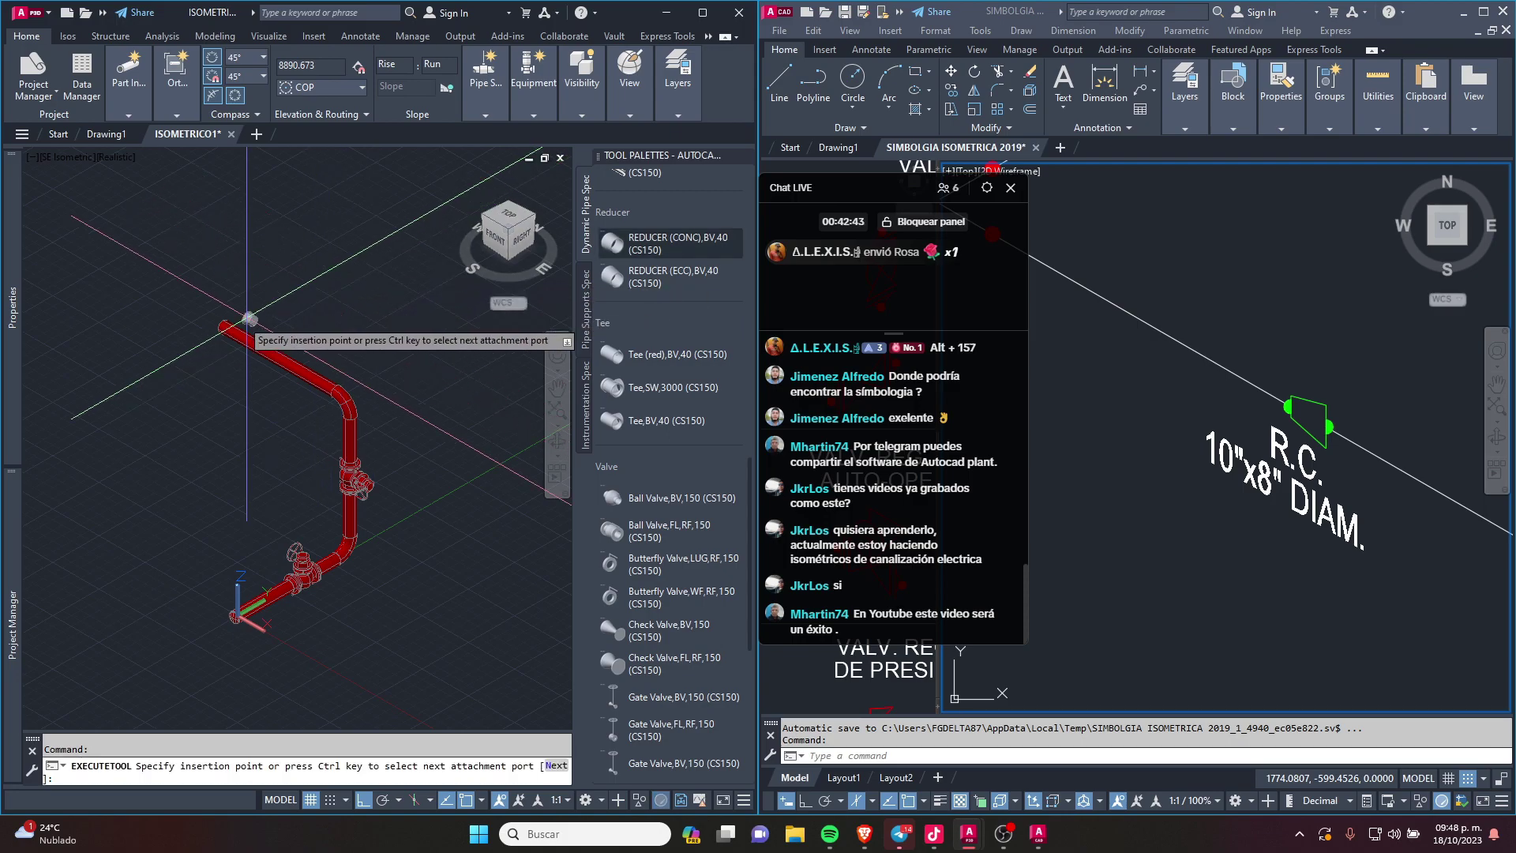
{"action": "scroll", "coordinate": [221, 324], "scroll_direction": "up", "scroll_amount": 5}
{"action": "left_click", "coordinate": [217, 322]}
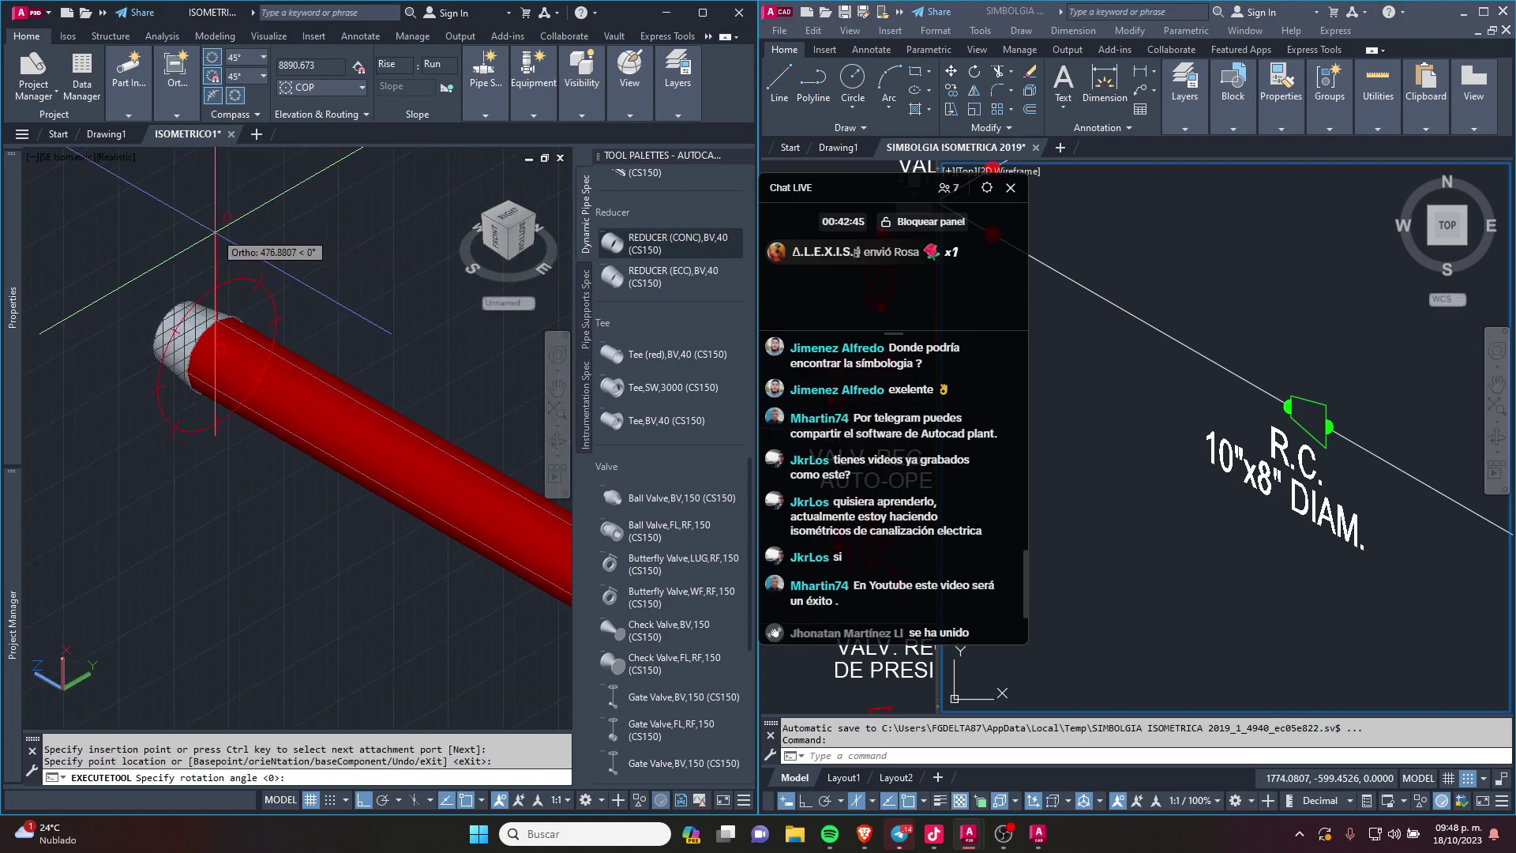
{"action": "key", "text": "Escape"}
{"action": "key", "text": "Escape"}
Step: Select the new reducer and list its alternative sizes via the substitute grip
{"action": "scroll", "coordinate": [201, 319], "scroll_direction": "up", "scroll_amount": 1}
{"action": "scroll", "coordinate": [201, 319], "scroll_direction": "up", "scroll_amount": 1}
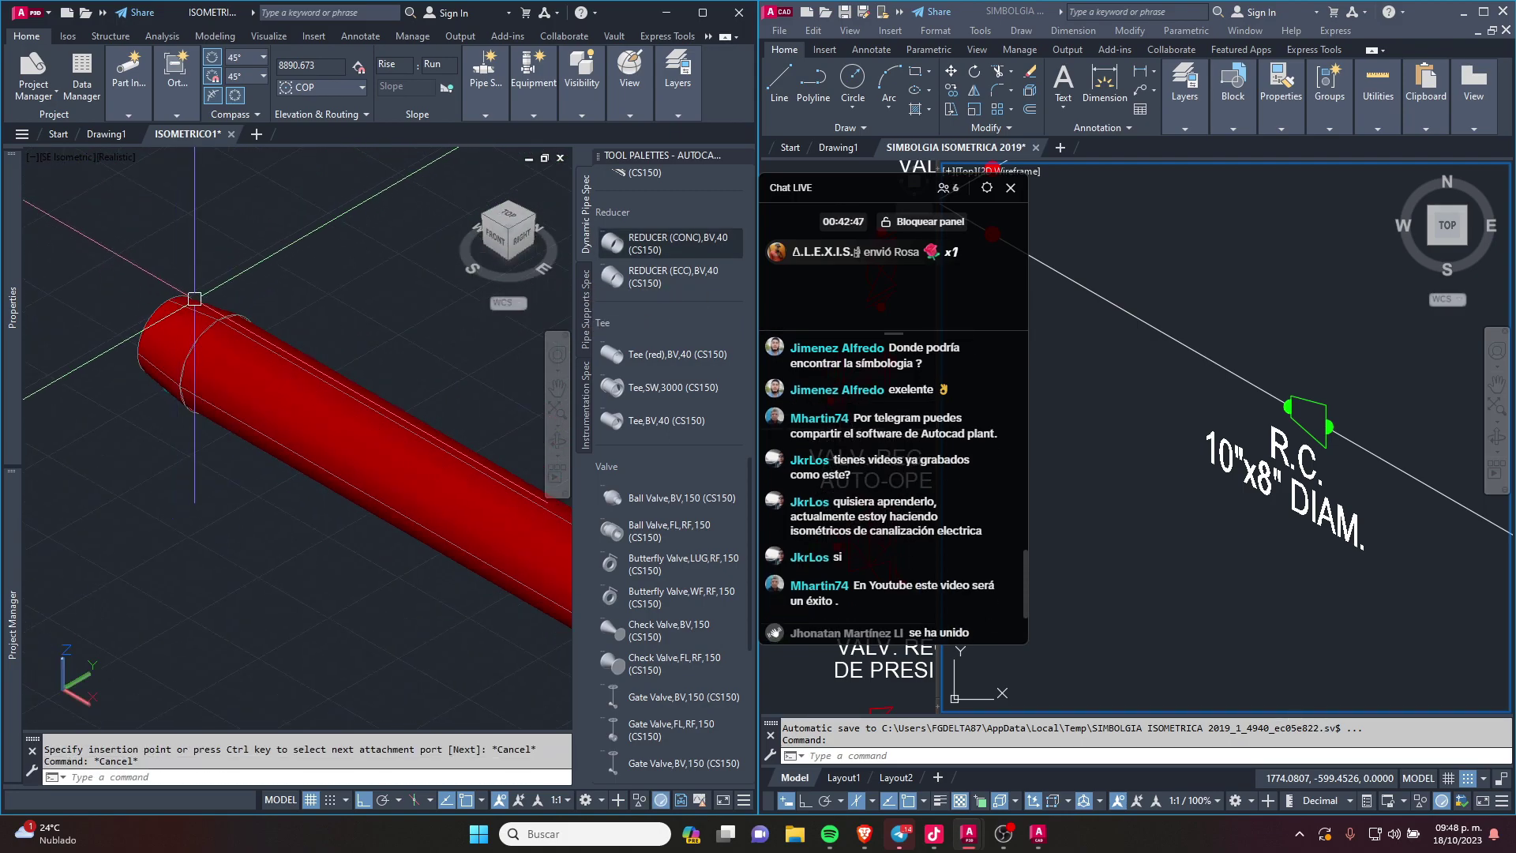
{"action": "scroll", "coordinate": [200, 319], "scroll_direction": "up", "scroll_amount": 2}
{"action": "scroll", "coordinate": [201, 319], "scroll_direction": "up", "scroll_amount": 1}
{"action": "left_click", "coordinate": [136, 312]}
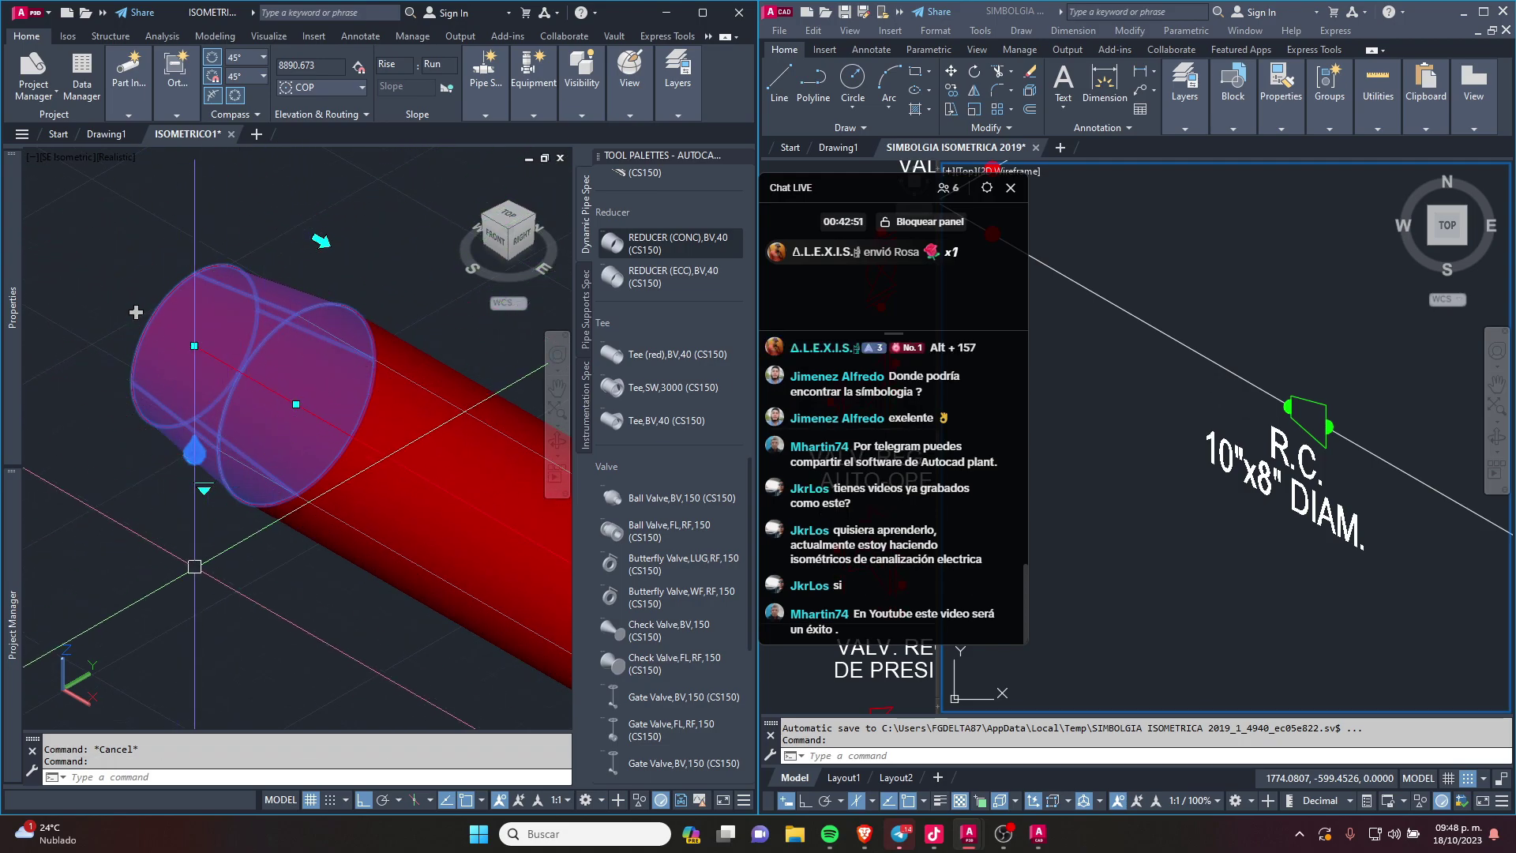
{"action": "scroll", "coordinate": [224, 474], "scroll_direction": "up", "scroll_amount": 2}
{"action": "scroll", "coordinate": [224, 475], "scroll_direction": "up", "scroll_amount": 1}
{"action": "left_click", "coordinate": [224, 474]}
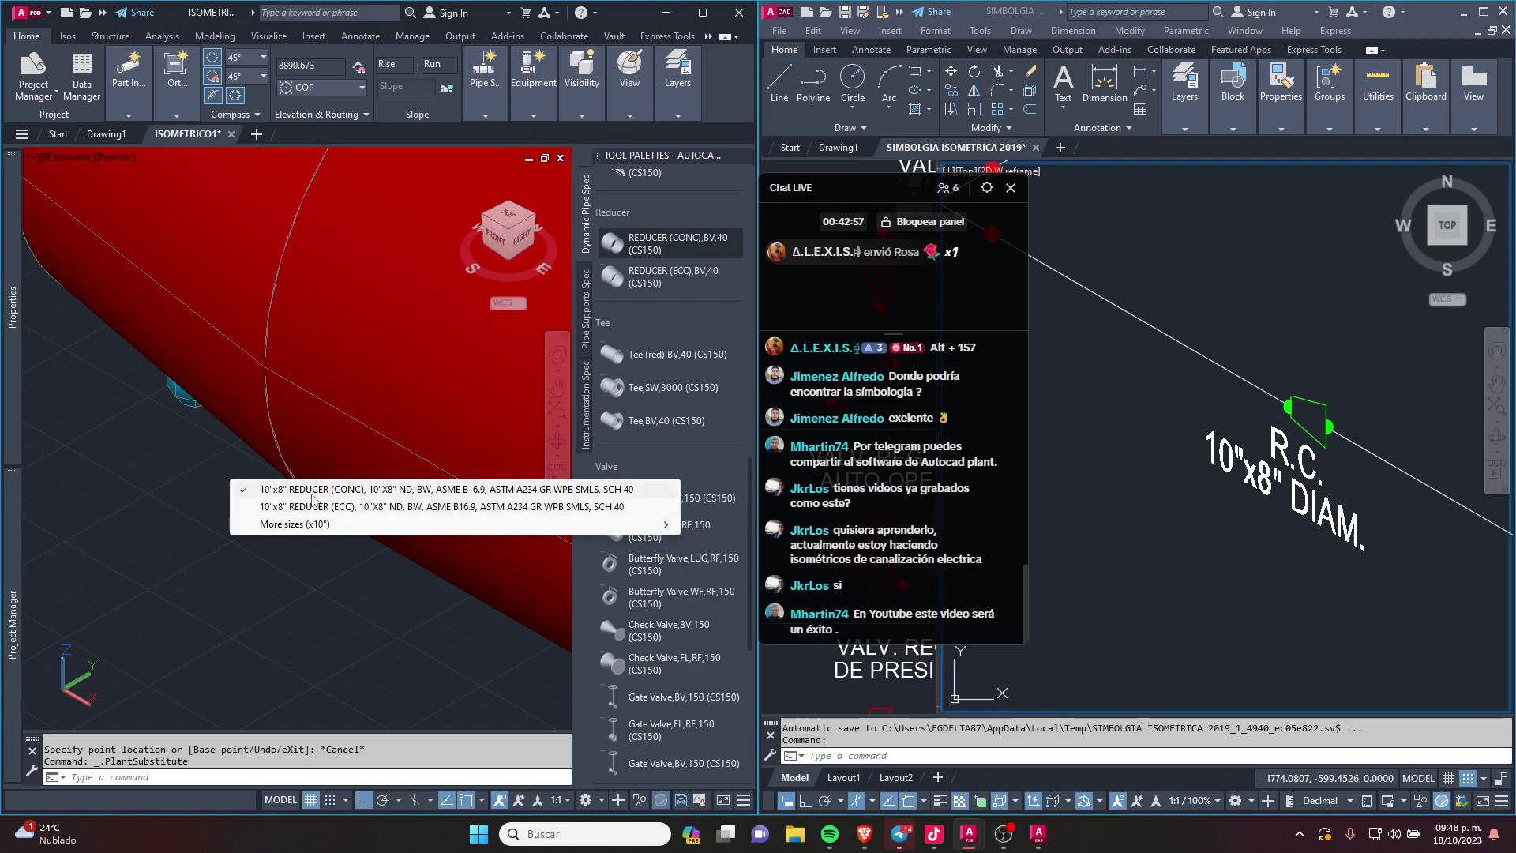
{"action": "mouse_move", "coordinate": [295, 524]}
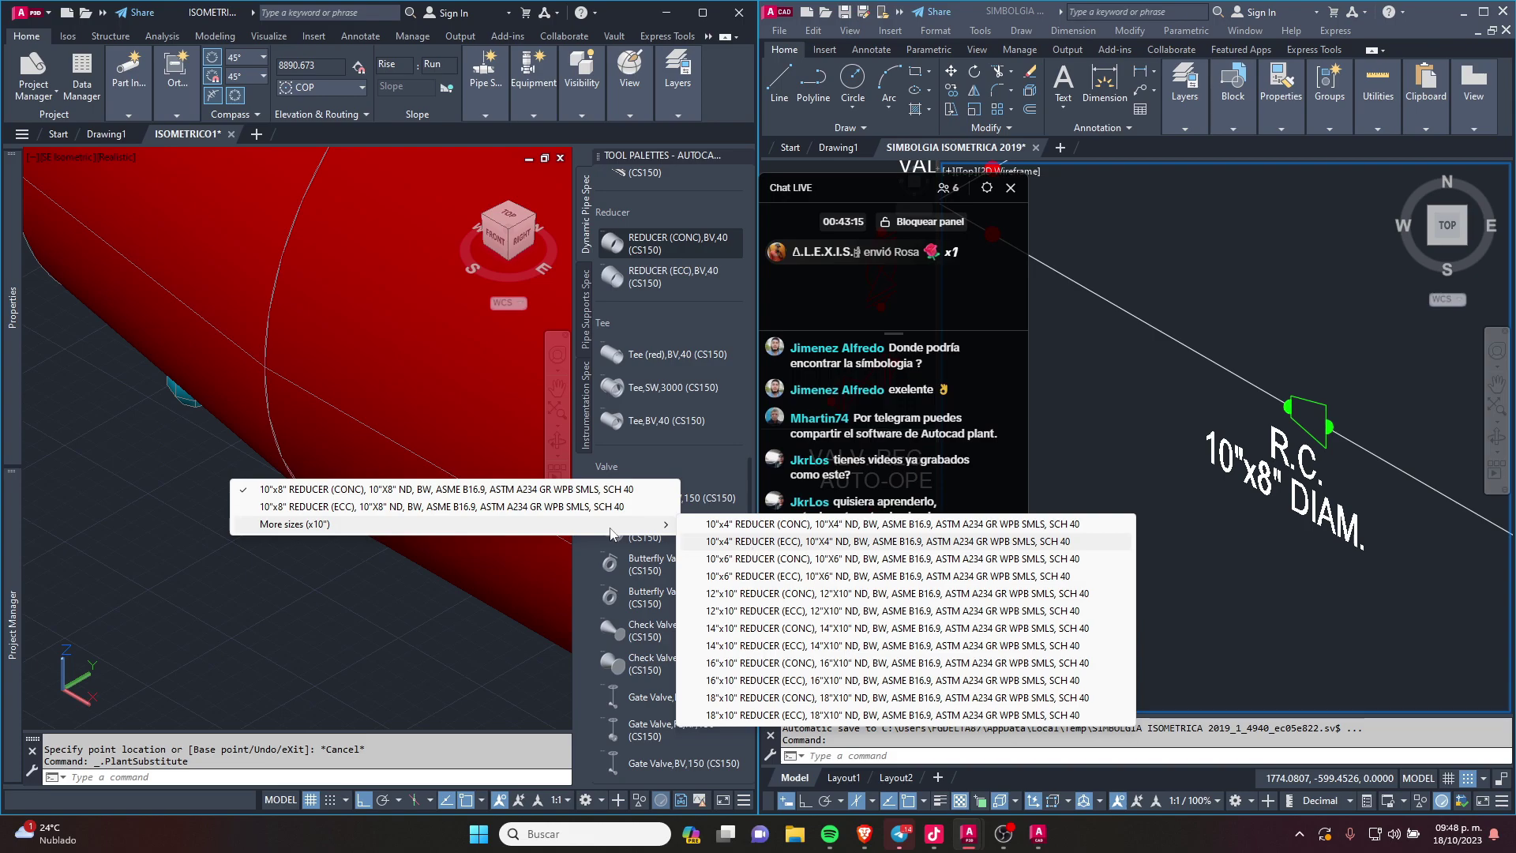
Step: Dismiss the reducer size options and cancel the stray selection window
{"action": "left_click", "coordinate": [379, 607]}
{"action": "scroll", "coordinate": [479, 544], "scroll_direction": "down", "scroll_amount": 4}
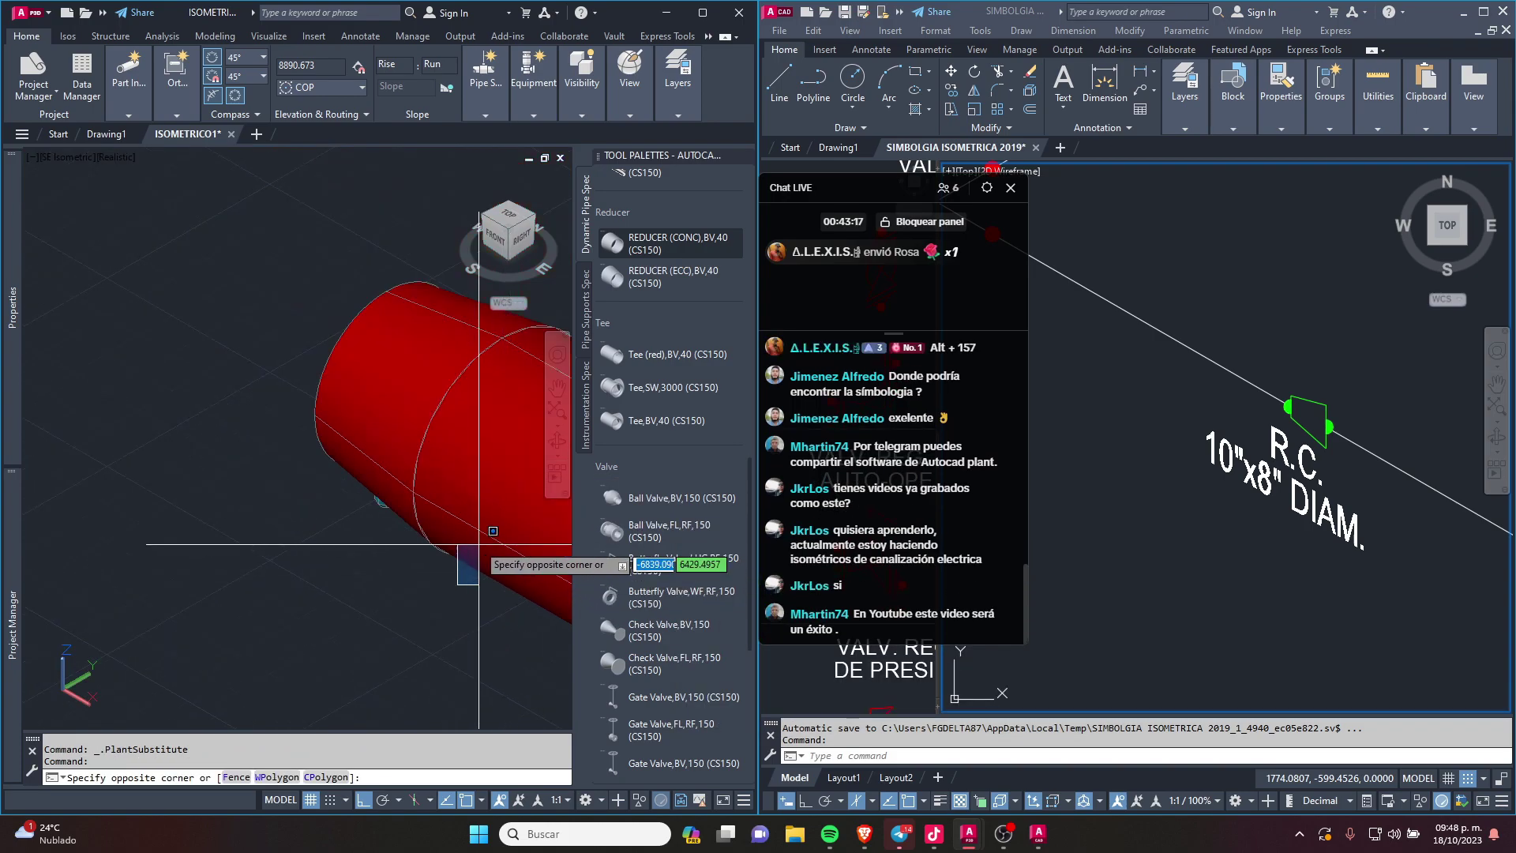
{"action": "middle_click_drag", "start_coordinate": [479, 544], "coordinate": [287, 486]}
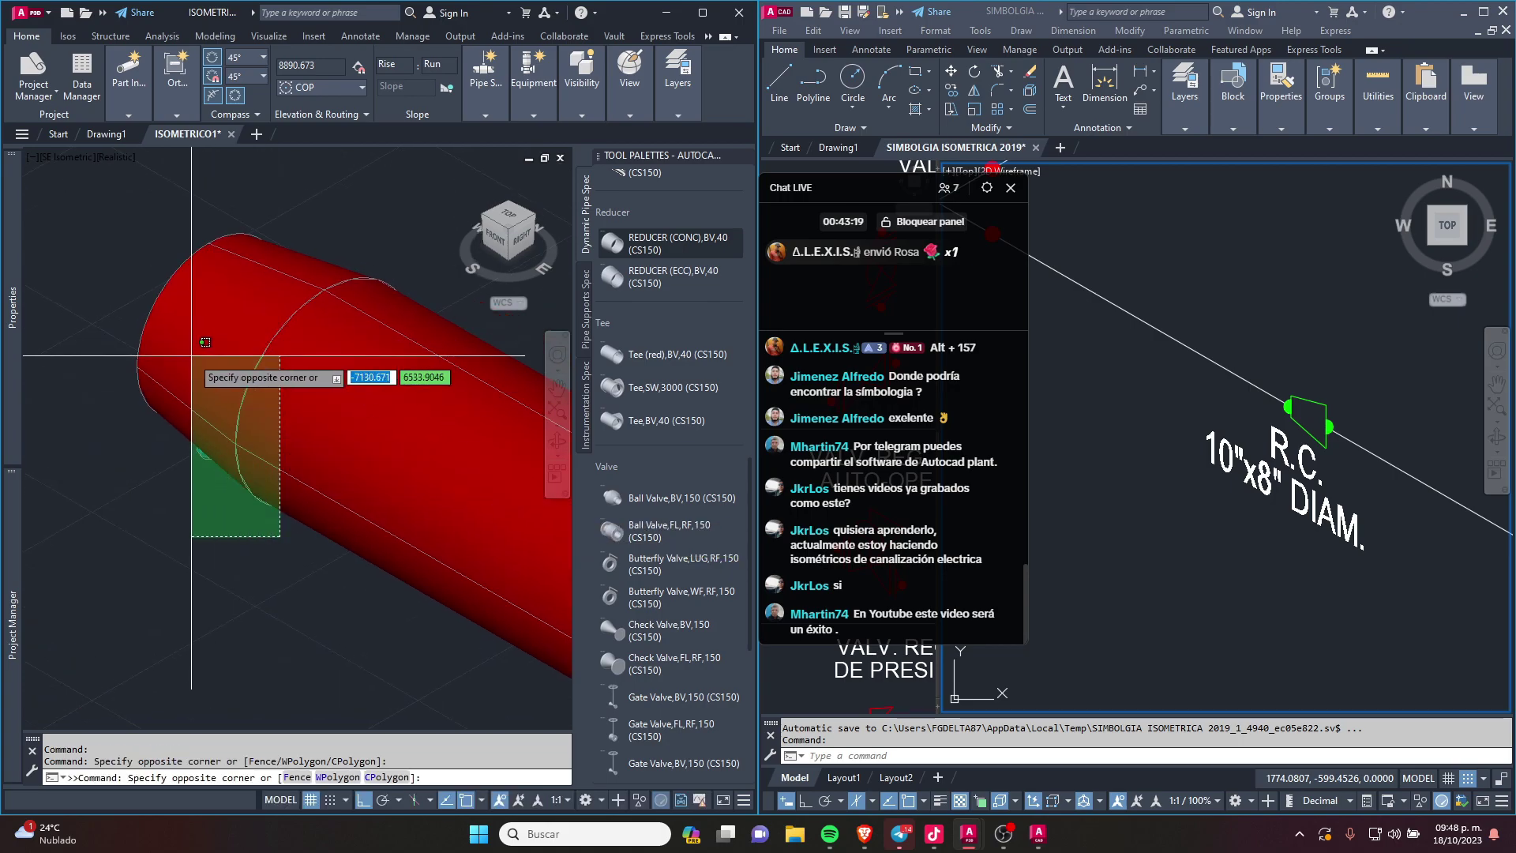
{"action": "scroll", "coordinate": [245, 401], "scroll_direction": "down", "scroll_amount": 2}
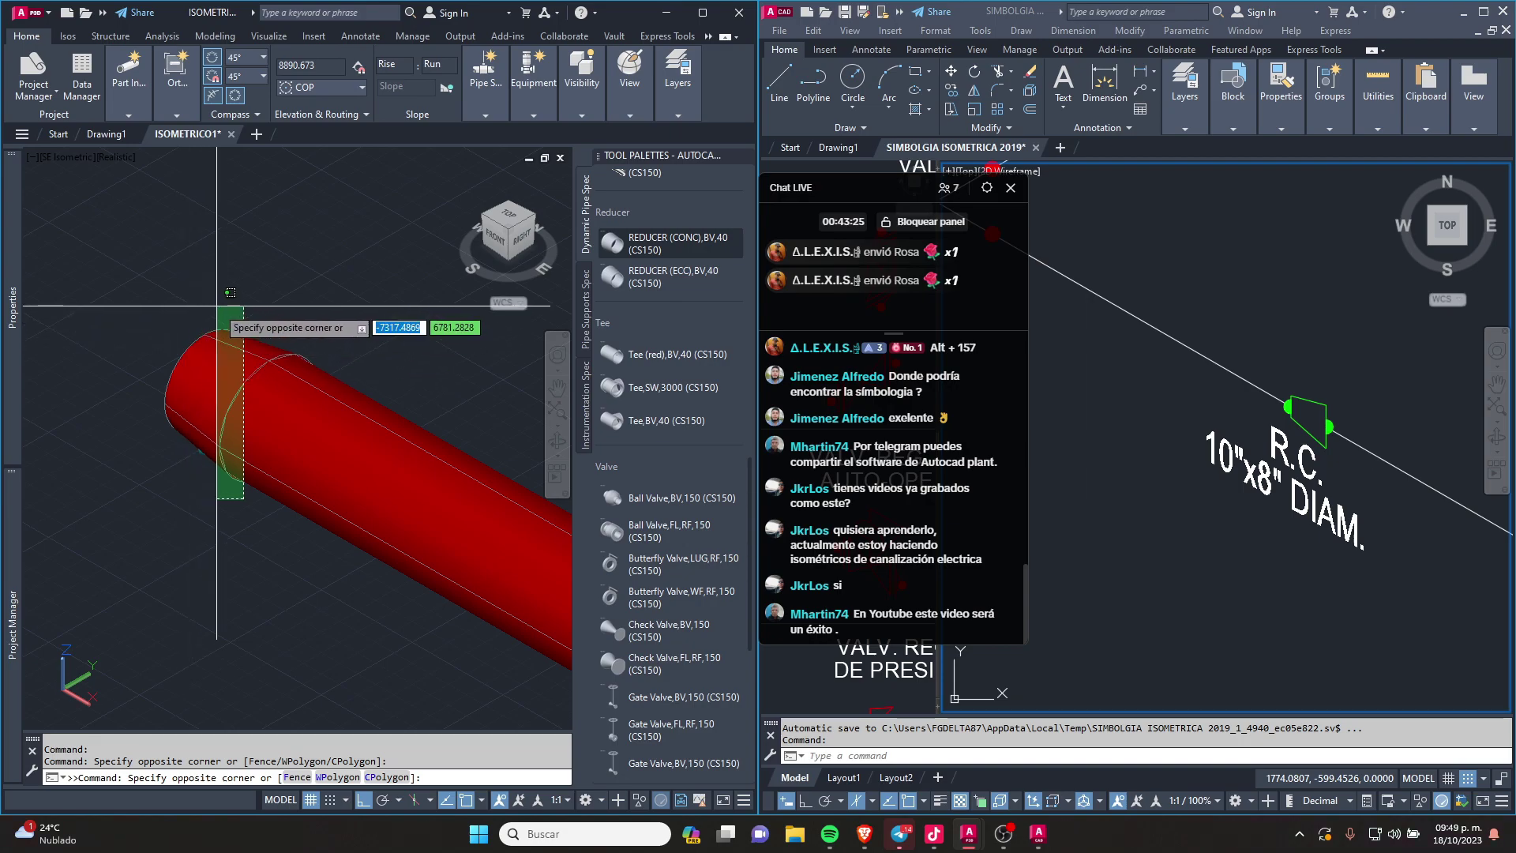
{"action": "left_click", "coordinate": [237, 441]}
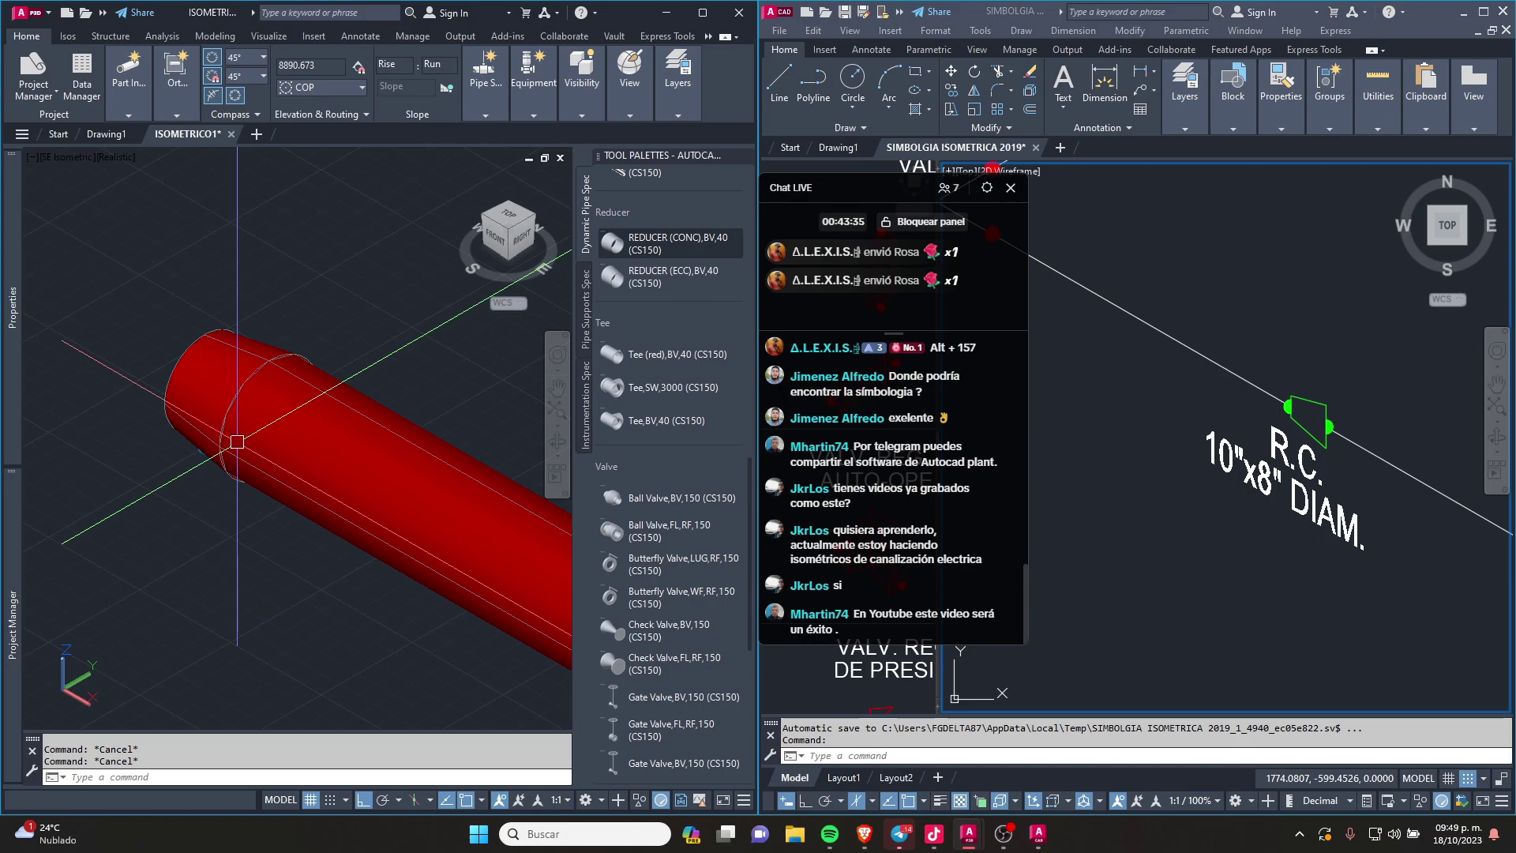
Step: Check the reference isometric, then reselect the reducer at the pipe end
{"action": "scroll", "coordinate": [207, 426], "scroll_direction": "down", "scroll_amount": 3}
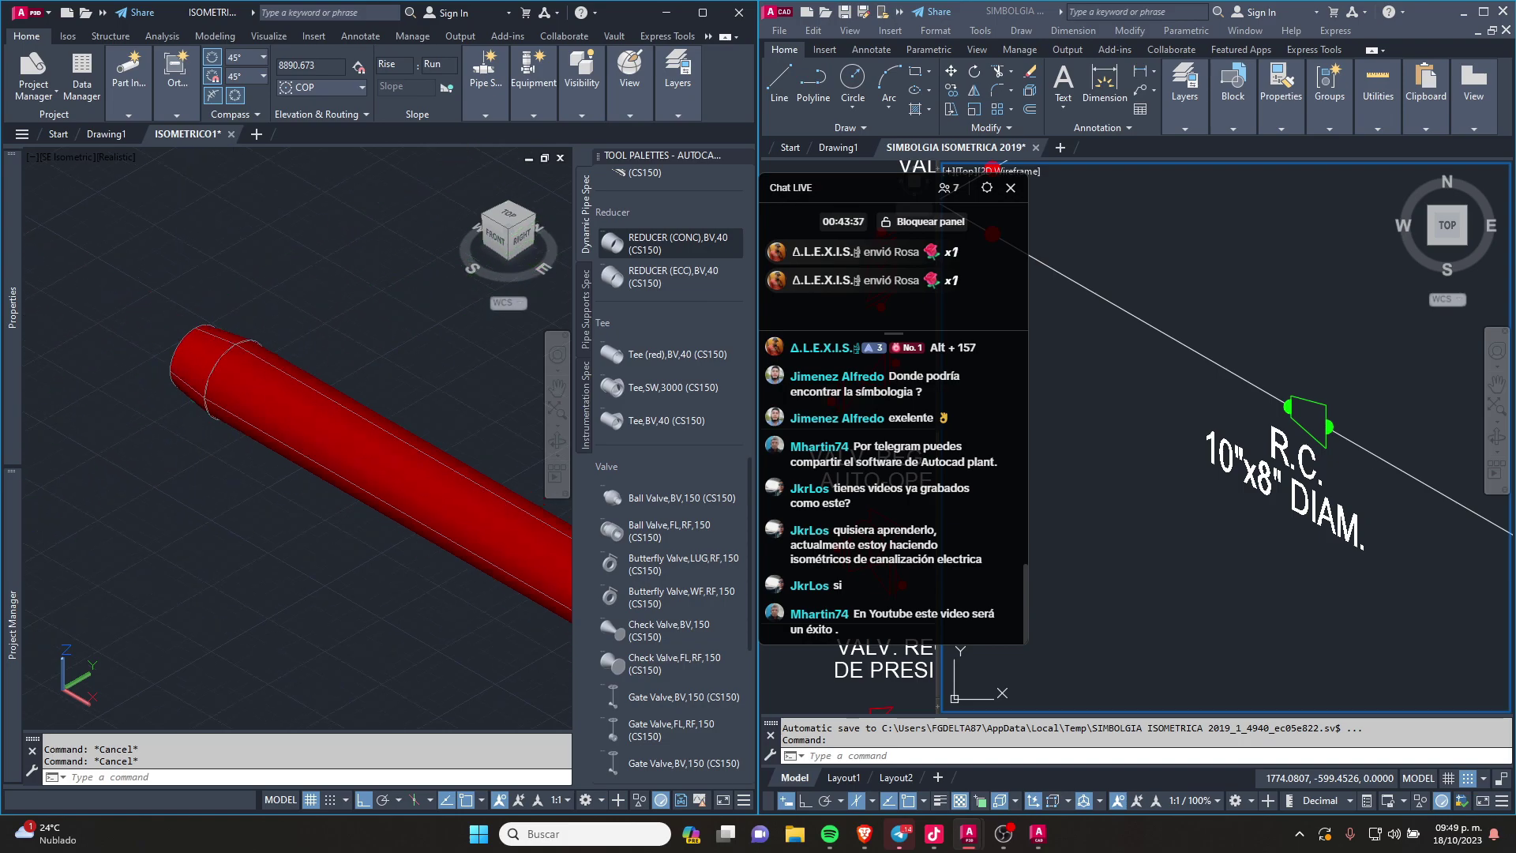
{"action": "left_click", "coordinate": [1332, 440]}
{"action": "scroll", "coordinate": [1331, 440], "scroll_direction": "down", "scroll_amount": 2}
{"action": "scroll", "coordinate": [1331, 440], "scroll_direction": "down", "scroll_amount": 2}
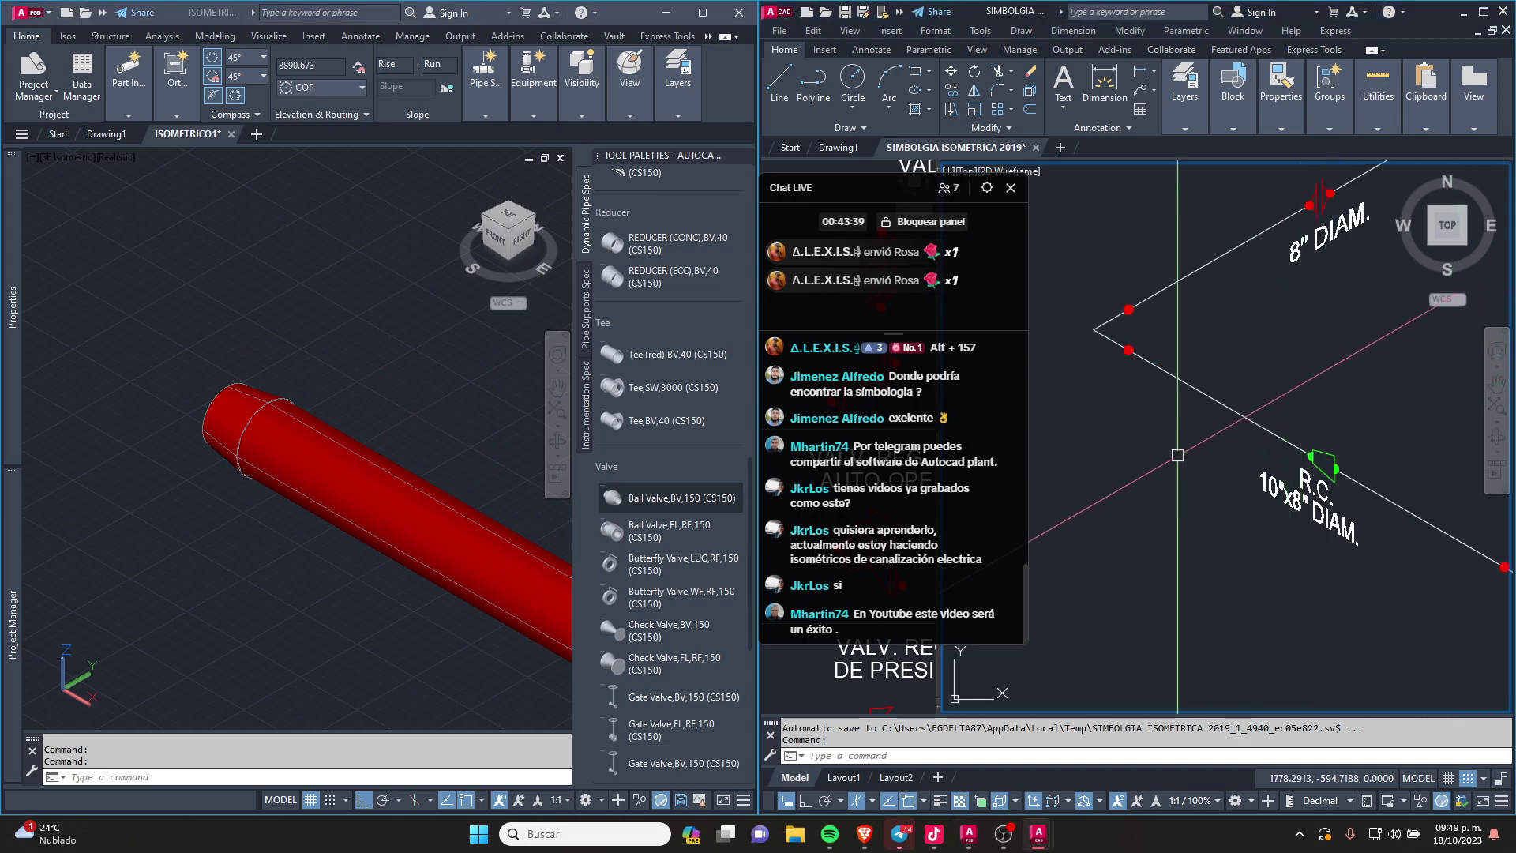
{"action": "middle_click_drag", "start_coordinate": [218, 349], "coordinate": [320, 418]}
{"action": "key", "text": "Escape"}
{"action": "scroll", "coordinate": [237, 423], "scroll_direction": "up", "scroll_amount": 3}
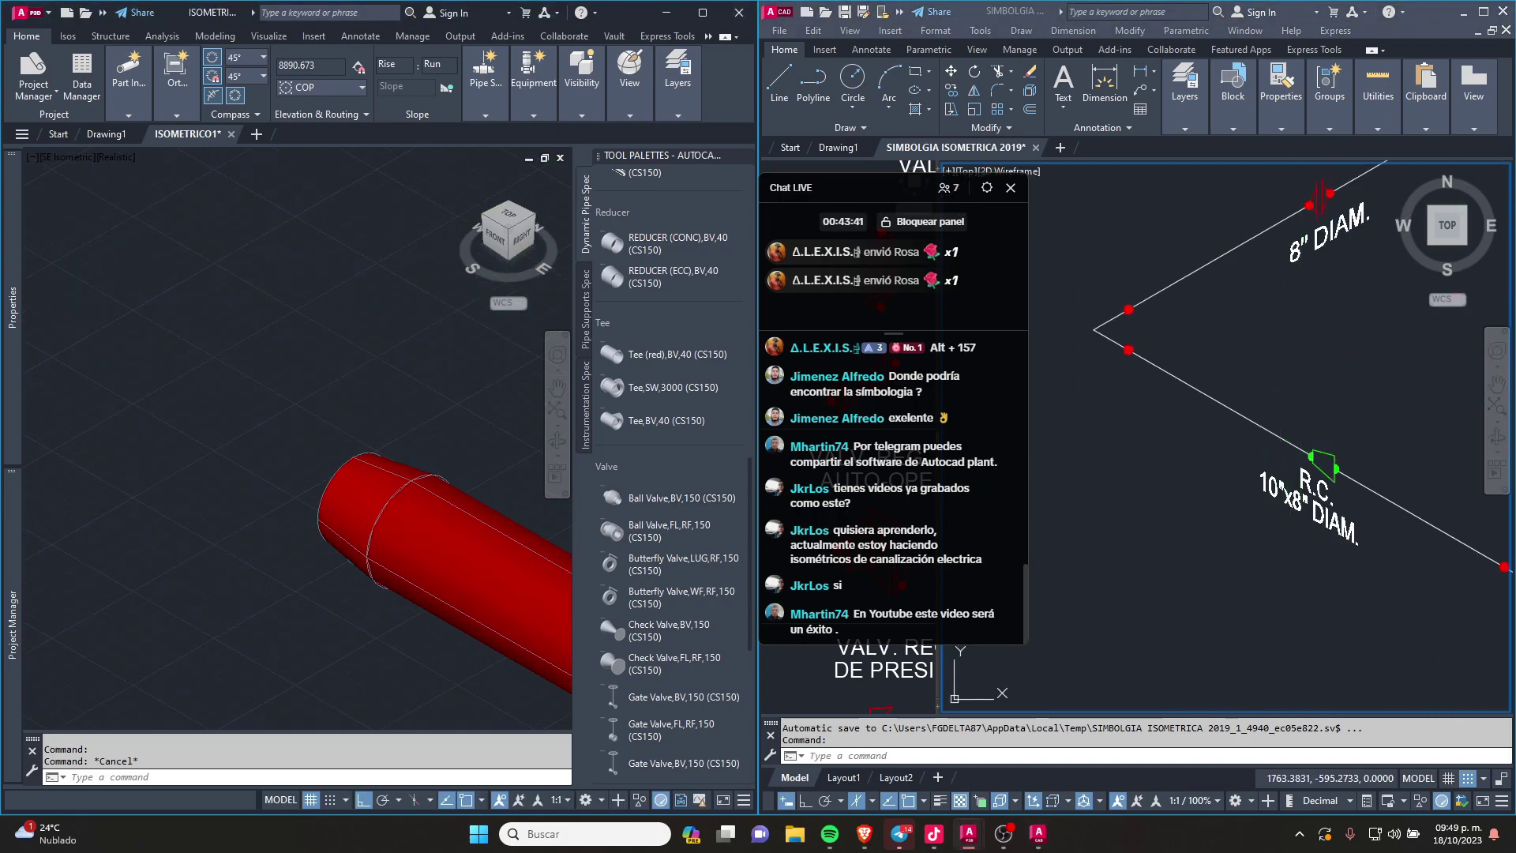
{"action": "left_click", "coordinate": [335, 486]}
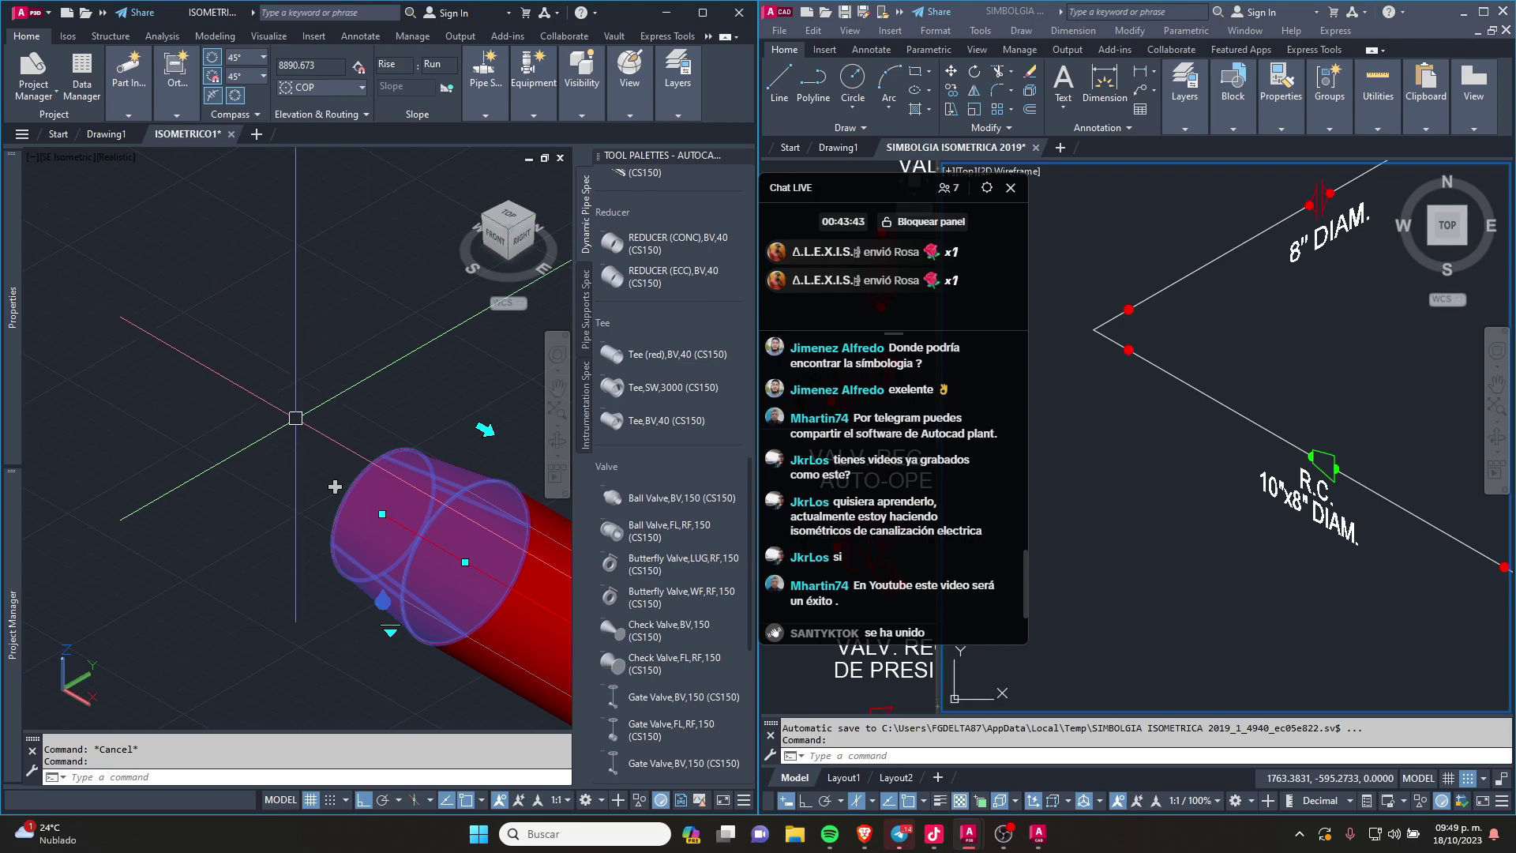
{"action": "scroll", "coordinate": [335, 487], "scroll_direction": "up", "scroll_amount": 3}
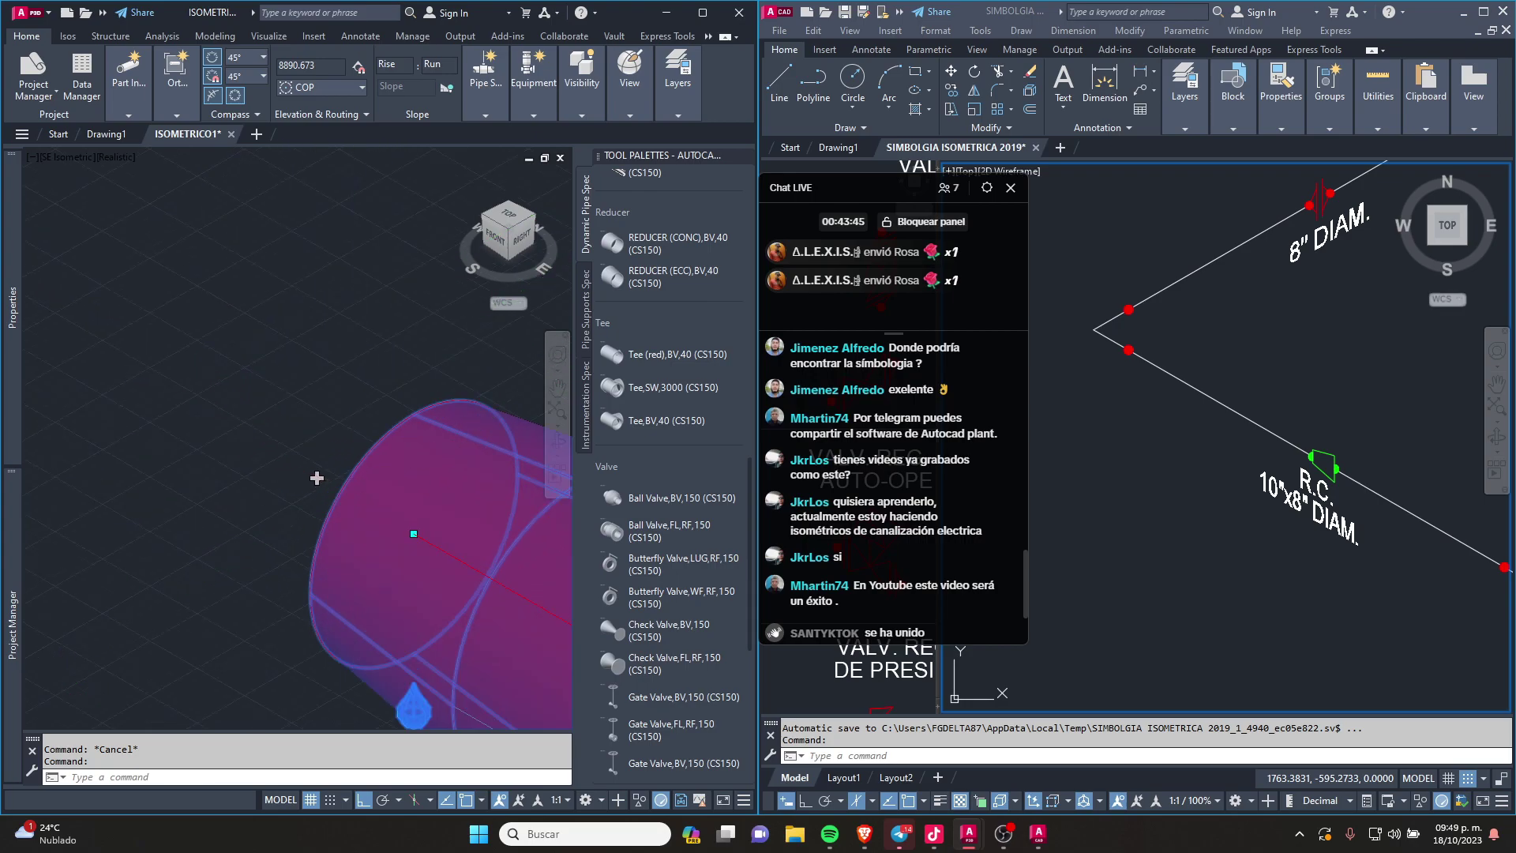
{"action": "scroll", "coordinate": [403, 518], "scroll_direction": "up", "scroll_amount": 2}
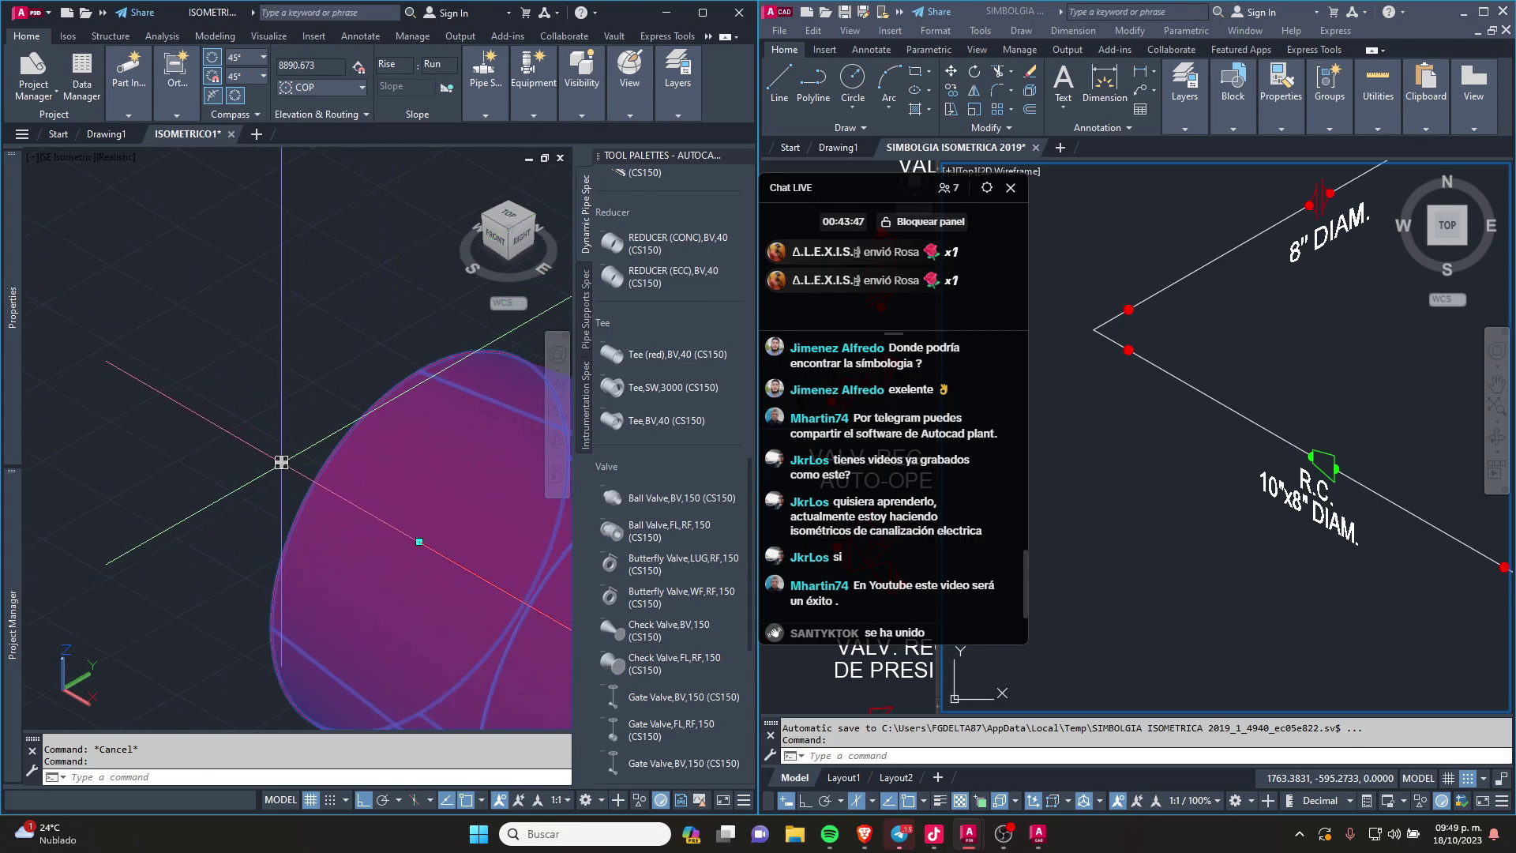
{"action": "scroll", "coordinate": [283, 462], "scroll_direction": "down", "scroll_amount": 1}
{"action": "scroll", "coordinate": [322, 471], "scroll_direction": "down", "scroll_amount": 1}
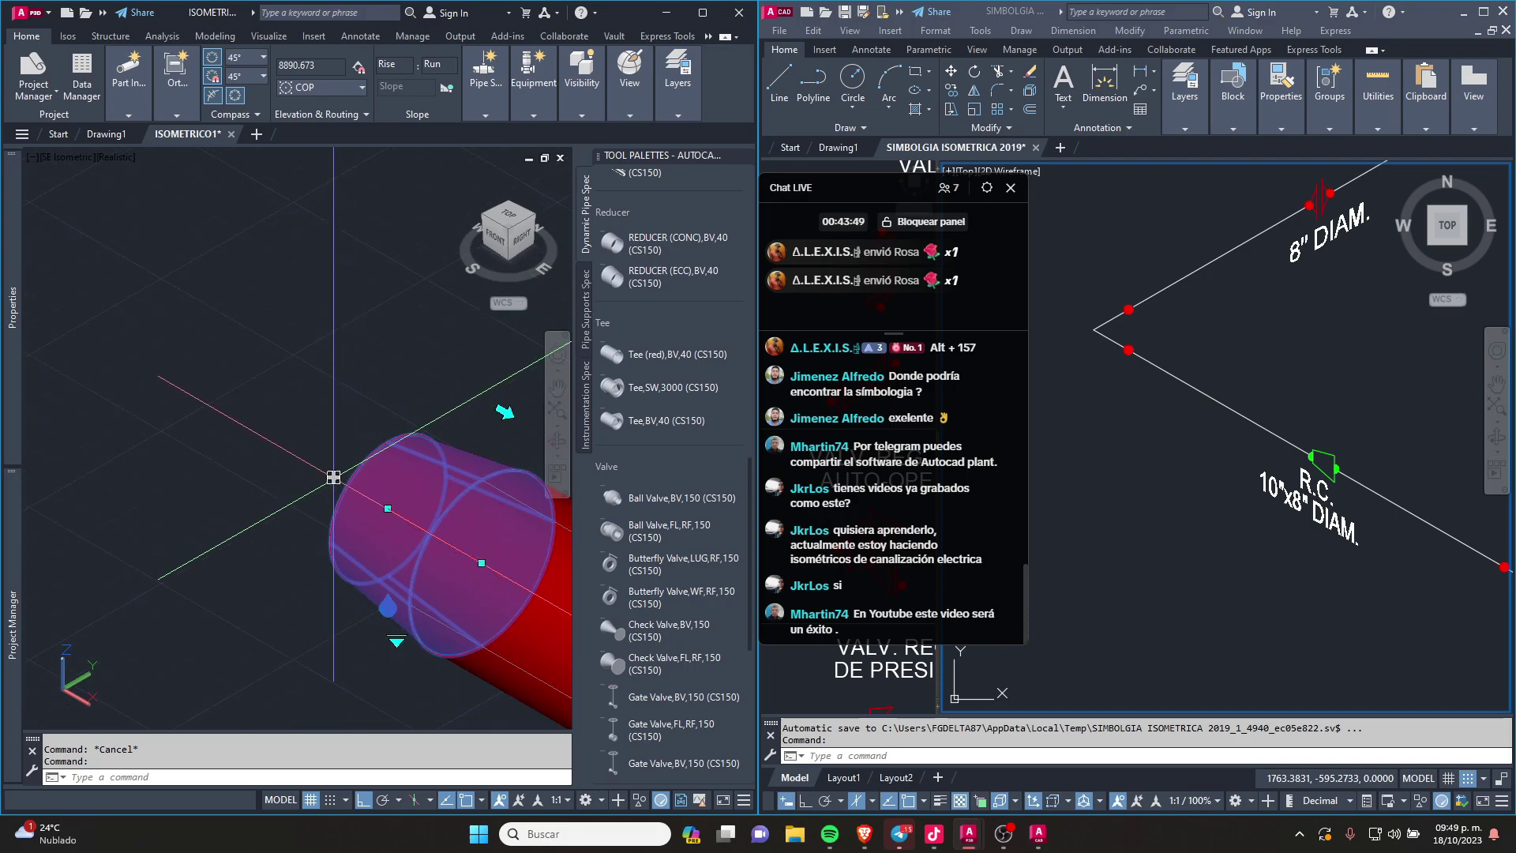
{"action": "scroll", "coordinate": [333, 477], "scroll_direction": "down", "scroll_amount": 2}
Step: Route the grey pipe leg from the reducer's small end past an elbow
{"action": "left_click", "coordinate": [394, 486]}
{"action": "scroll", "coordinate": [245, 482], "scroll_direction": "down", "scroll_amount": 1}
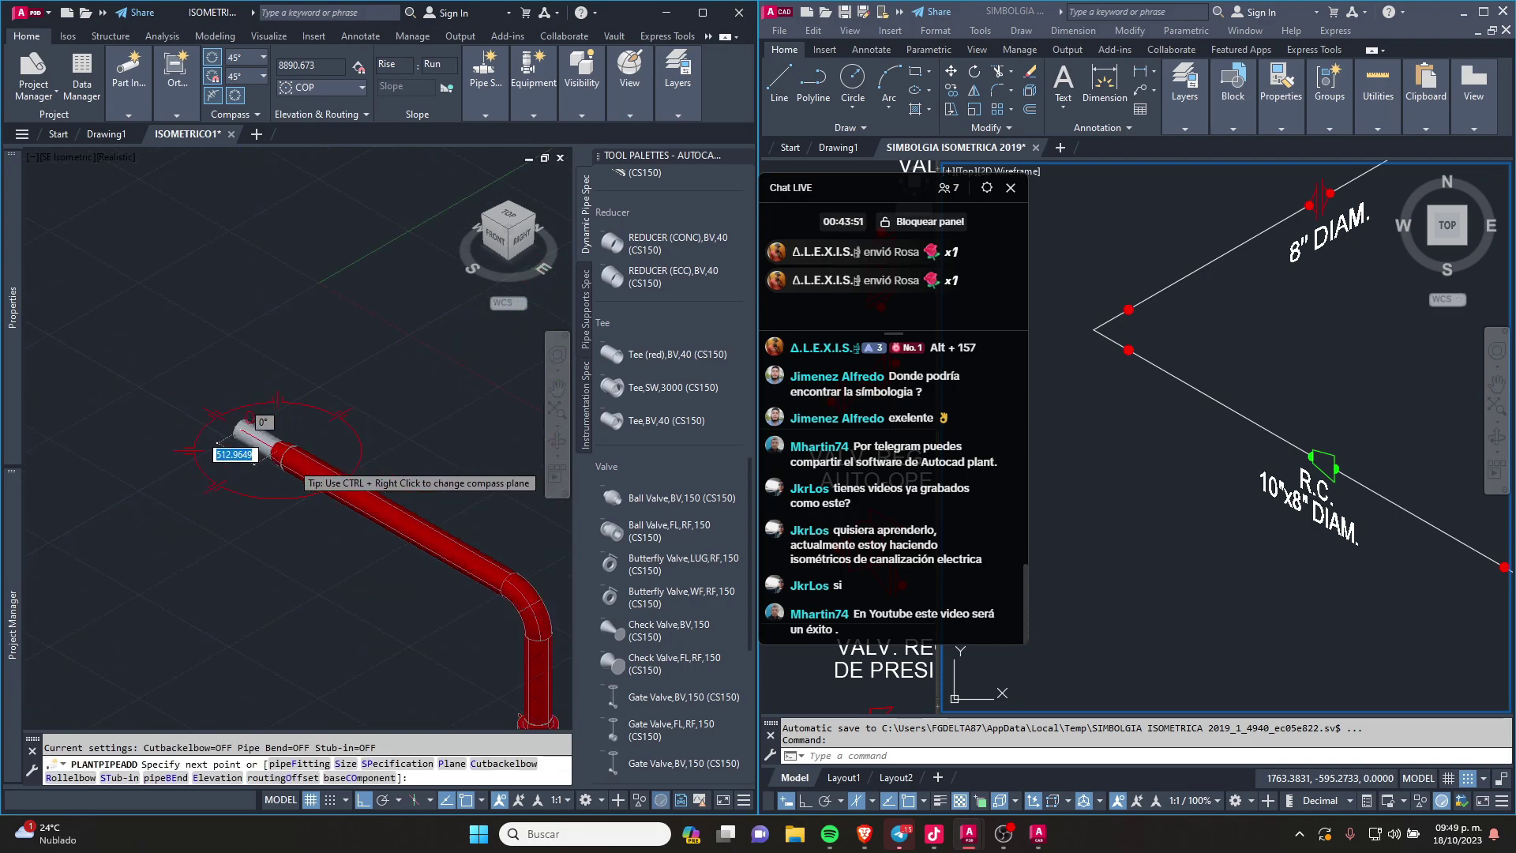
{"action": "scroll", "coordinate": [245, 443], "scroll_direction": "up", "scroll_amount": 3}
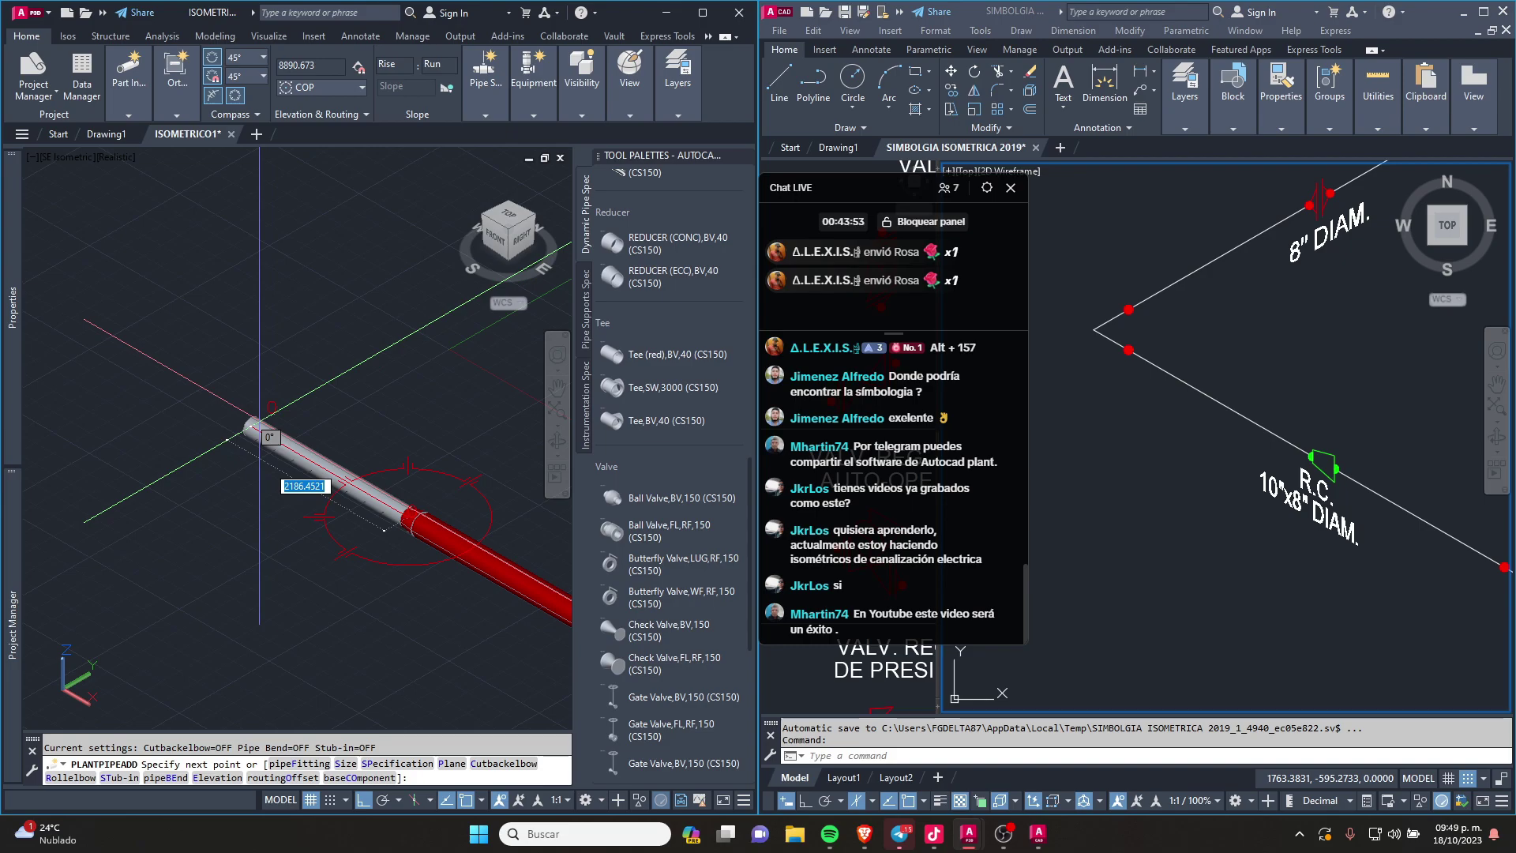
{"action": "left_click", "coordinate": [271, 422]}
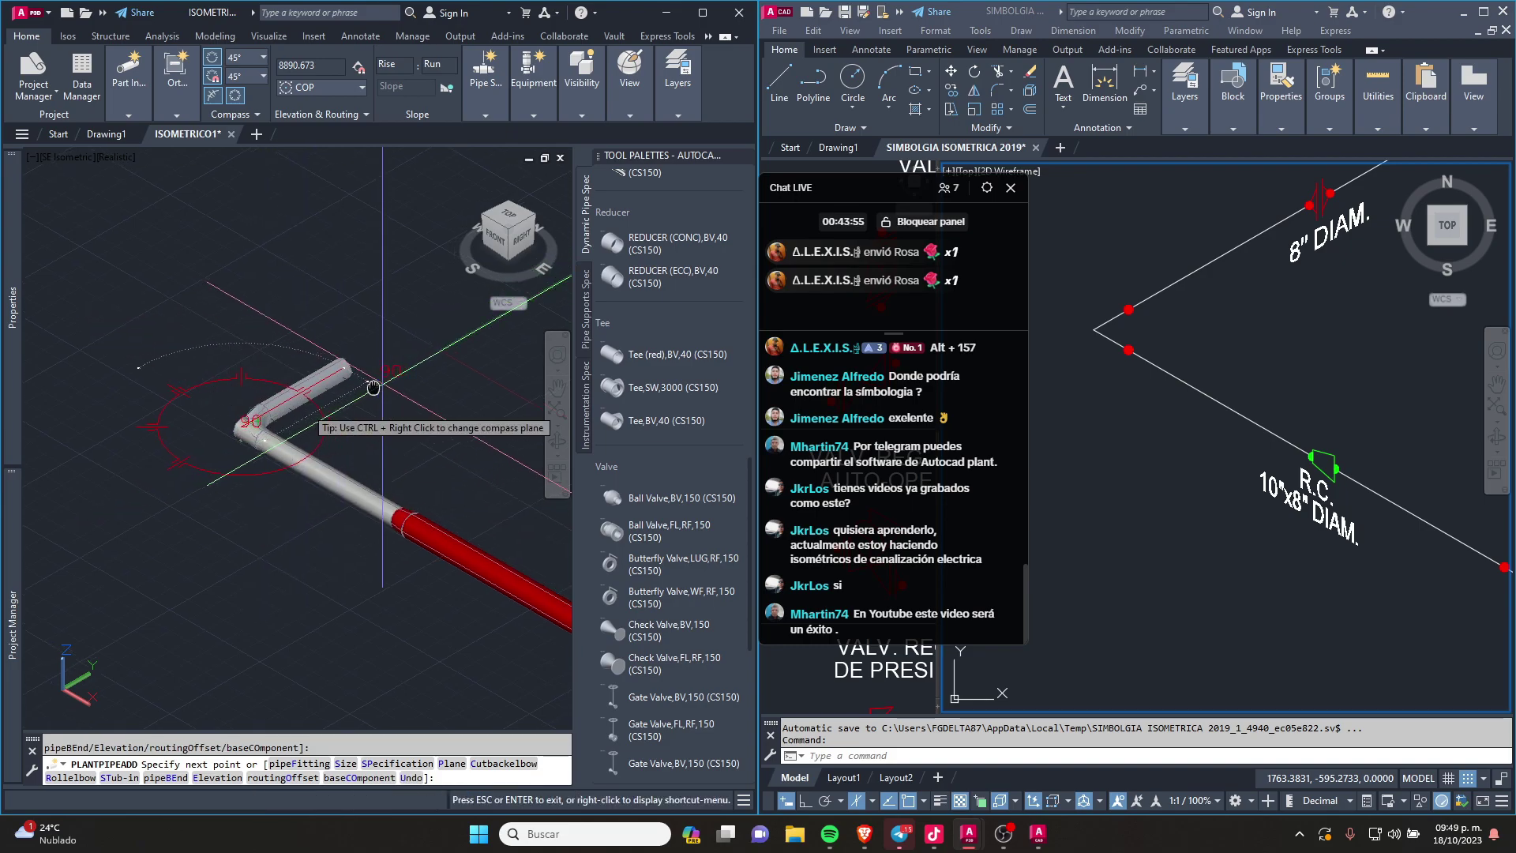
{"action": "scroll", "coordinate": [204, 461], "scroll_direction": "down", "scroll_amount": 2}
{"action": "scroll", "coordinate": [245, 435], "scroll_direction": "up", "scroll_amount": 3}
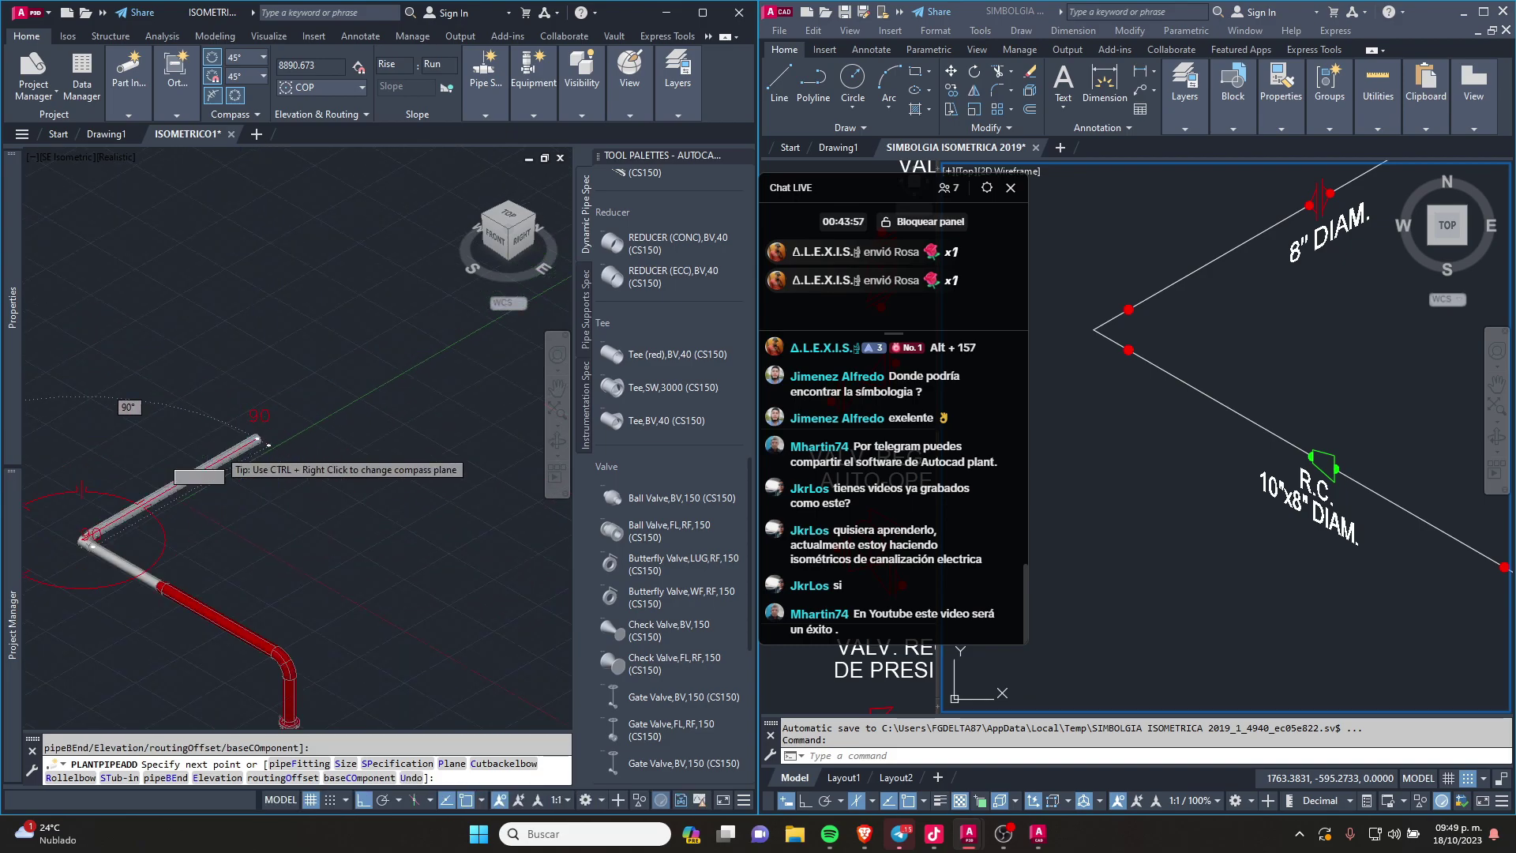
{"action": "key", "text": "Escape"}
Step: Compare the model's valve run against the 8" branch in the reference isometric
{"action": "left_click", "coordinate": [1152, 370]}
{"action": "scroll", "coordinate": [1153, 370], "scroll_direction": "down", "scroll_amount": 5}
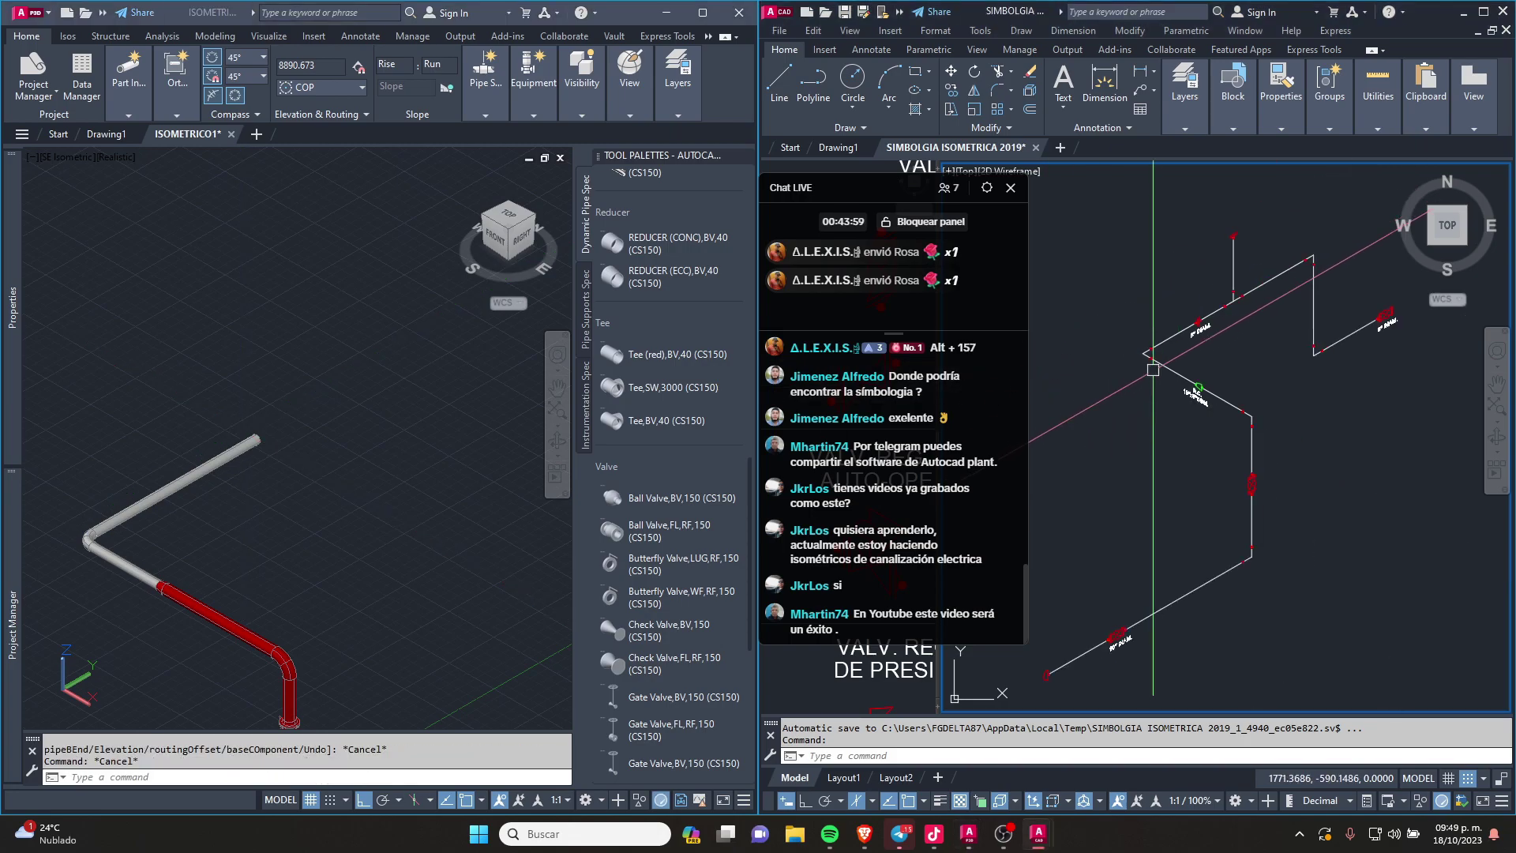
{"action": "scroll", "coordinate": [1208, 391], "scroll_direction": "up", "scroll_amount": 8}
{"action": "left_click", "coordinate": [154, 604]}
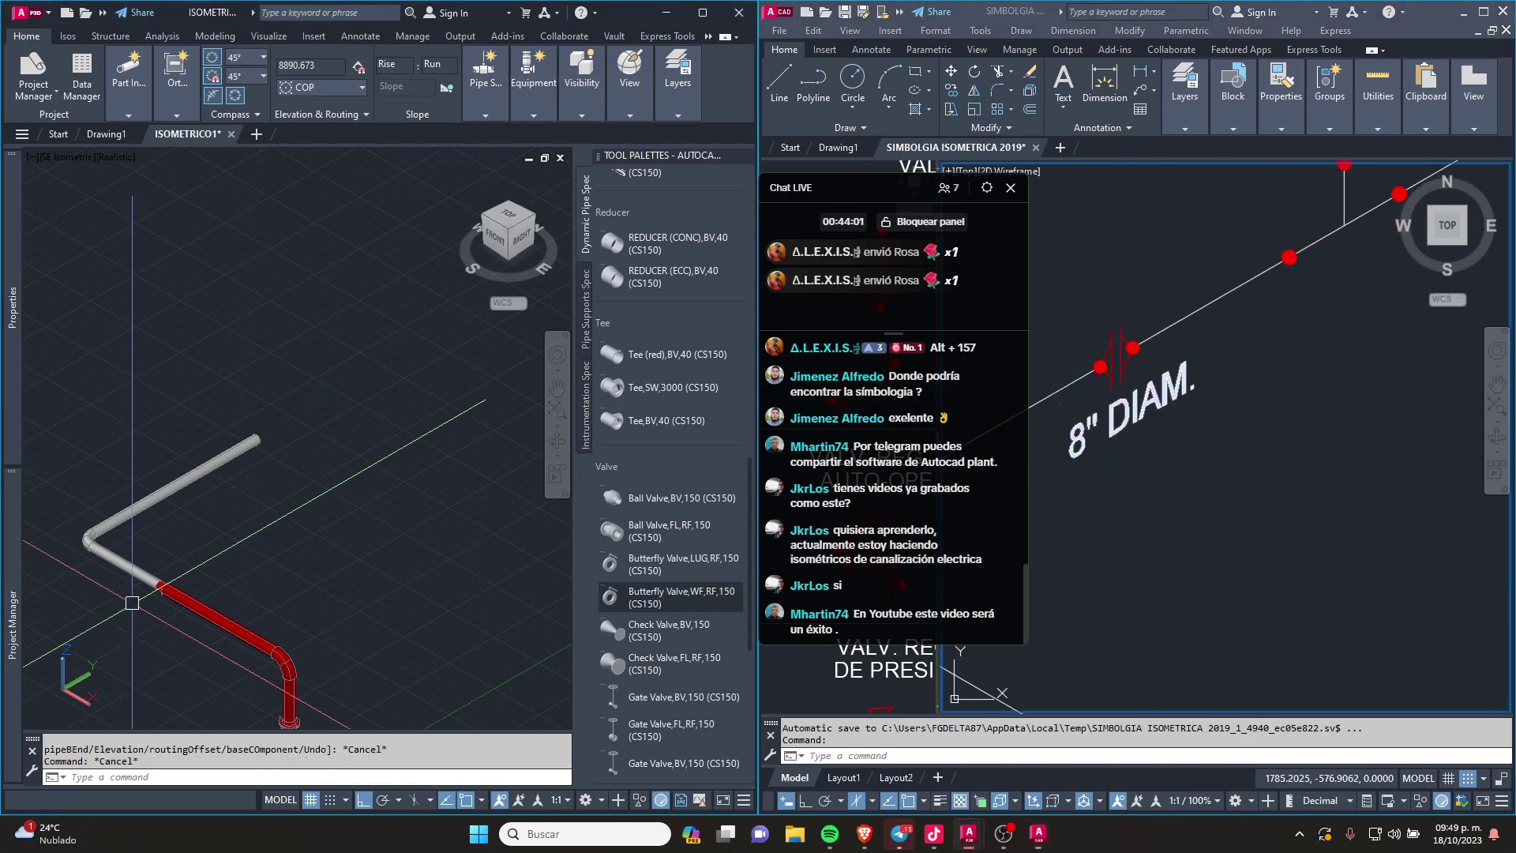
{"action": "scroll", "coordinate": [154, 603], "scroll_direction": "up", "scroll_amount": 2}
{"action": "scroll", "coordinate": [154, 603], "scroll_direction": "up", "scroll_amount": 2}
{"action": "mouse_move", "coordinate": [154, 603]}
{"action": "middle_mouse_down"}
{"action": "mouse_move", "coordinate": [233, 331]}
{"action": "mouse_move", "coordinate": [296, 521]}
{"action": "middle_mouse_up"}
{"action": "left_click", "coordinate": [1099, 361]}
{"action": "scroll", "coordinate": [1098, 361], "scroll_direction": "up", "scroll_amount": 5}
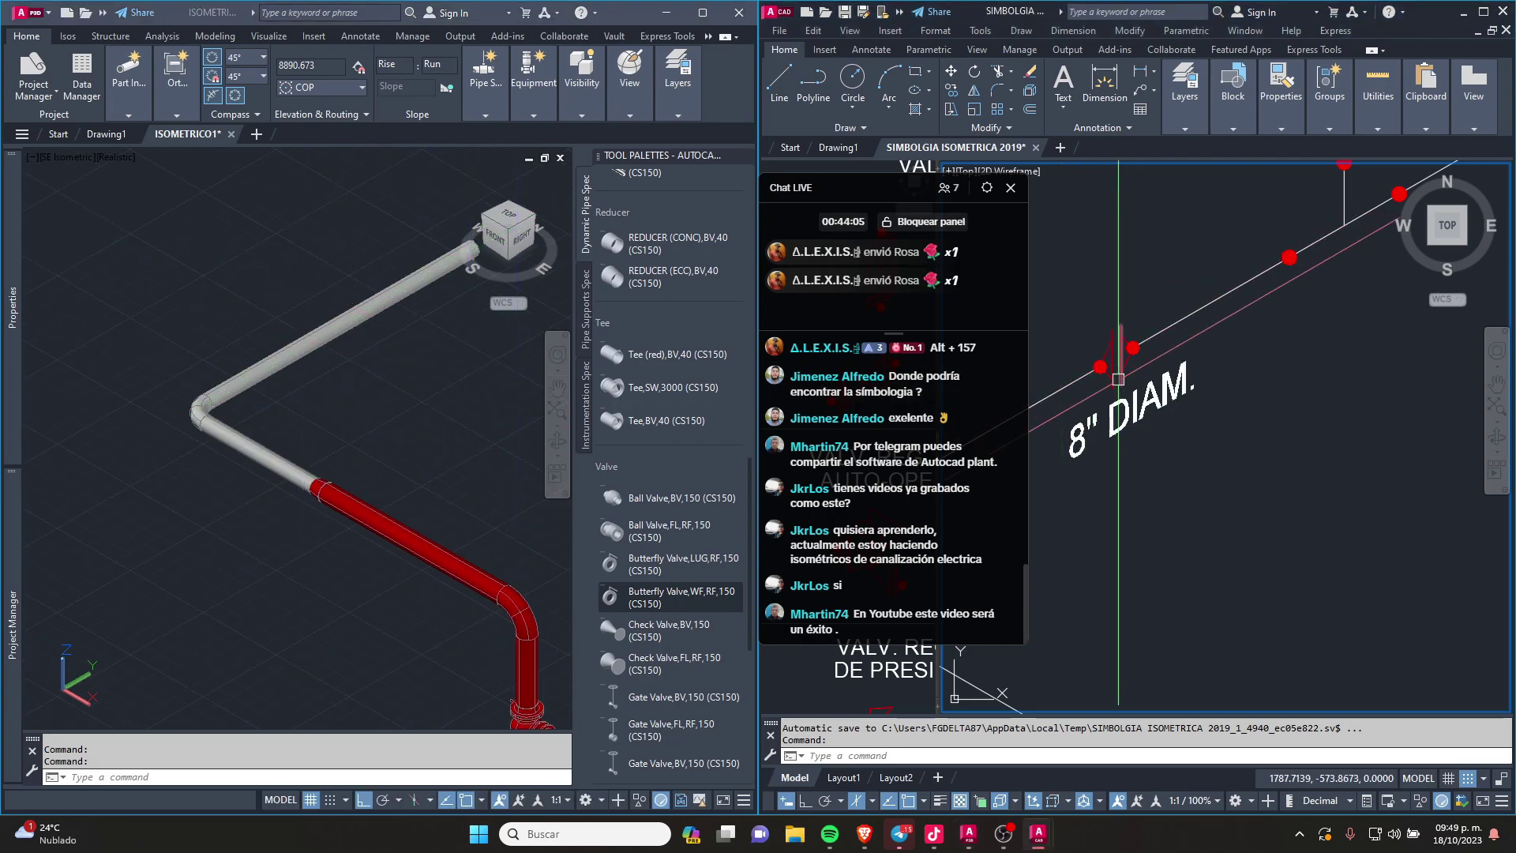
{"action": "scroll", "coordinate": [1251, 366], "scroll_direction": "down", "scroll_amount": 5}
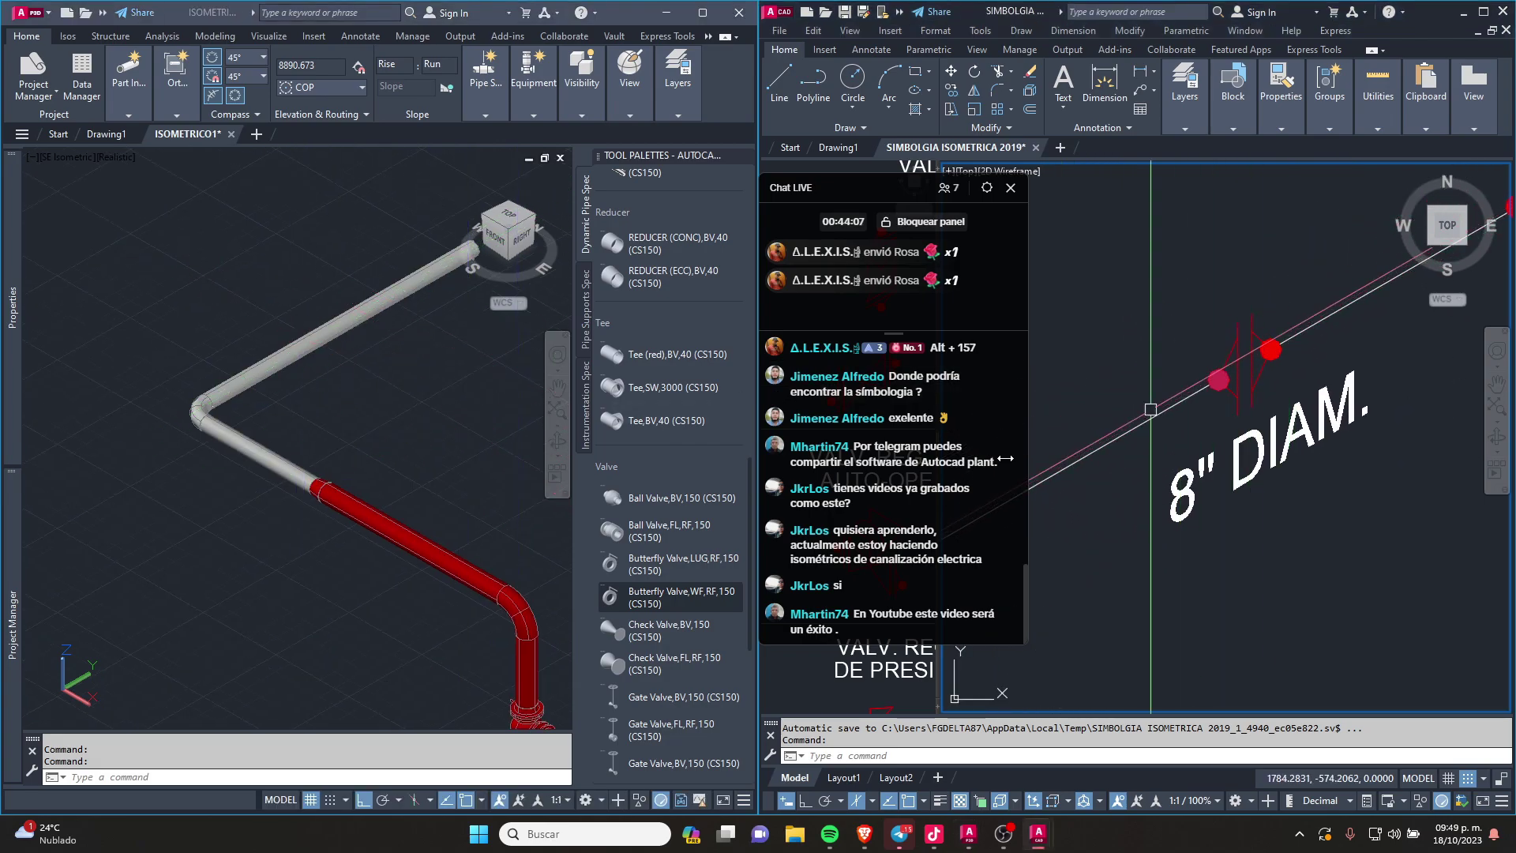
{"action": "scroll", "coordinate": [658, 433], "scroll_direction": "up", "scroll_amount": 2}
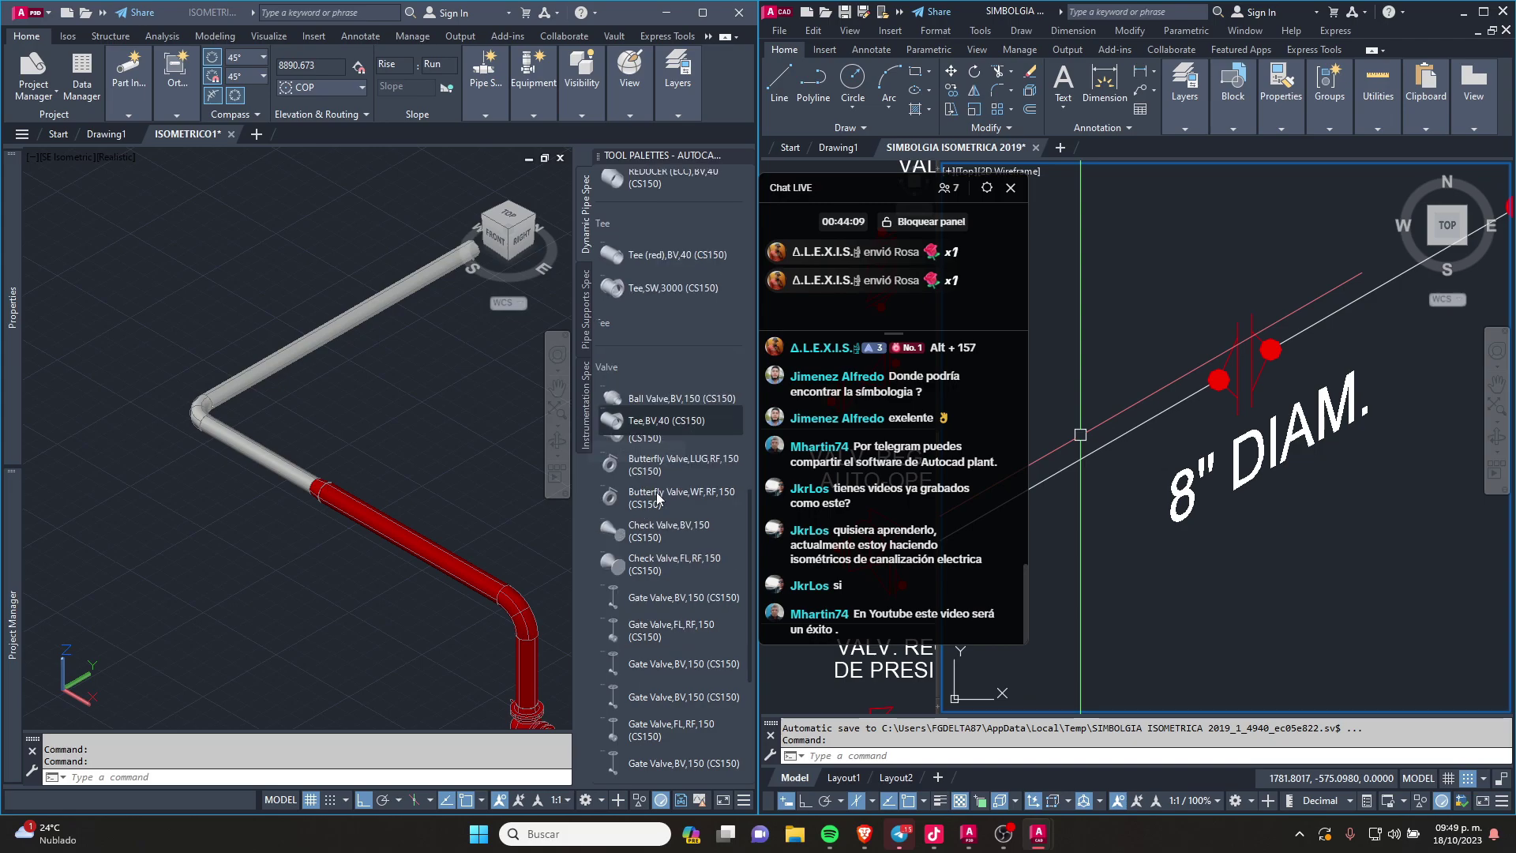
{"action": "scroll", "coordinate": [657, 438], "scroll_direction": "up", "scroll_amount": 3}
{"action": "scroll", "coordinate": [654, 447], "scroll_direction": "up", "scroll_amount": 2}
{"action": "scroll", "coordinate": [653, 453], "scroll_direction": "up", "scroll_amount": 2}
{"action": "scroll", "coordinate": [646, 414], "scroll_direction": "up", "scroll_amount": 3}
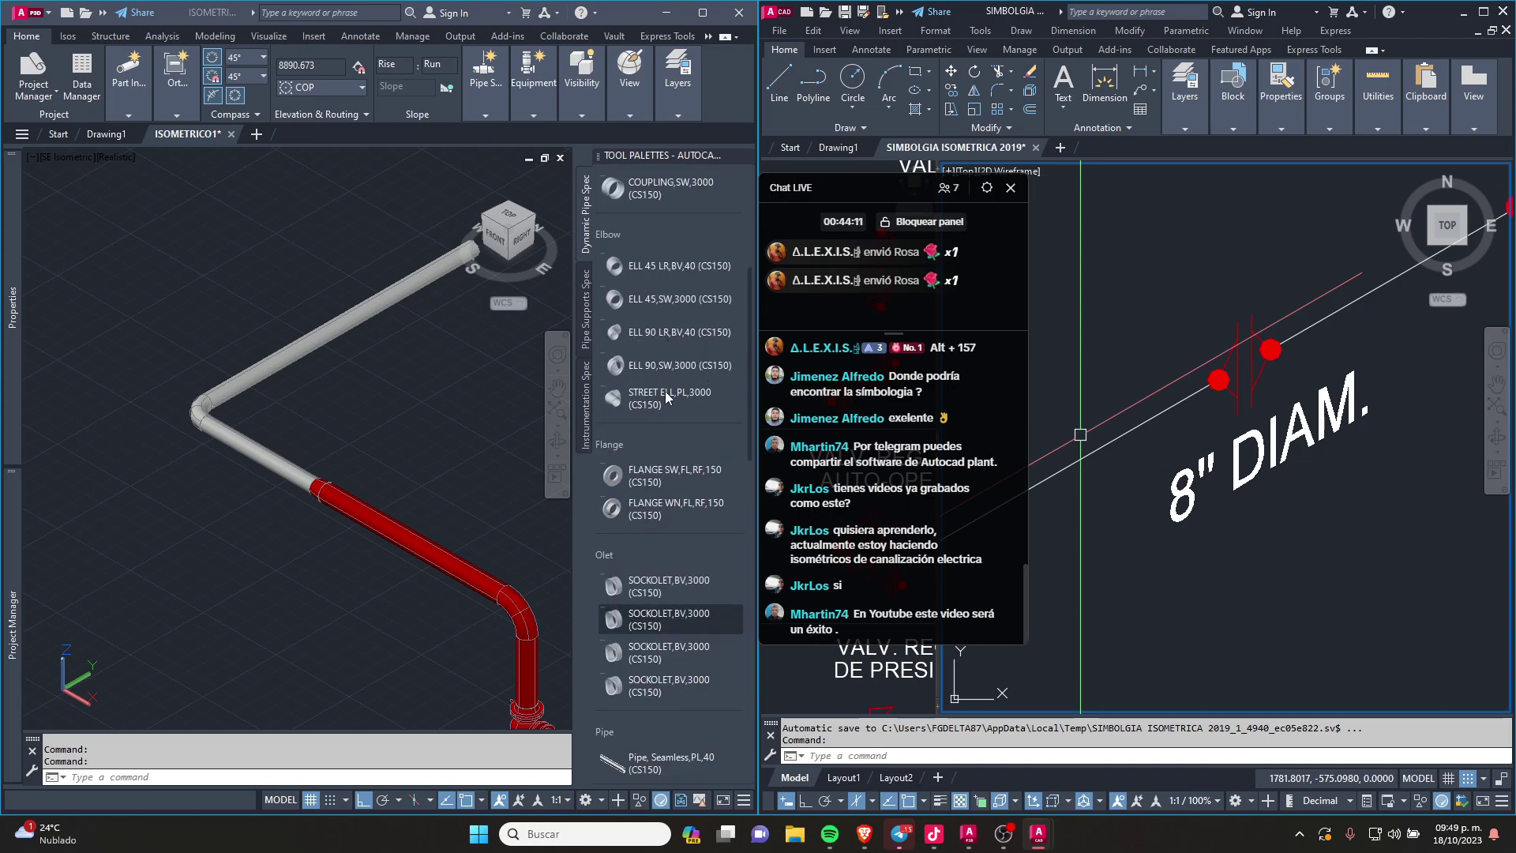
Step: Insert a FLANGE WN,FL,RF,150 3000 along the grey 8" branch with zero rotation
{"action": "left_click", "coordinate": [682, 510]}
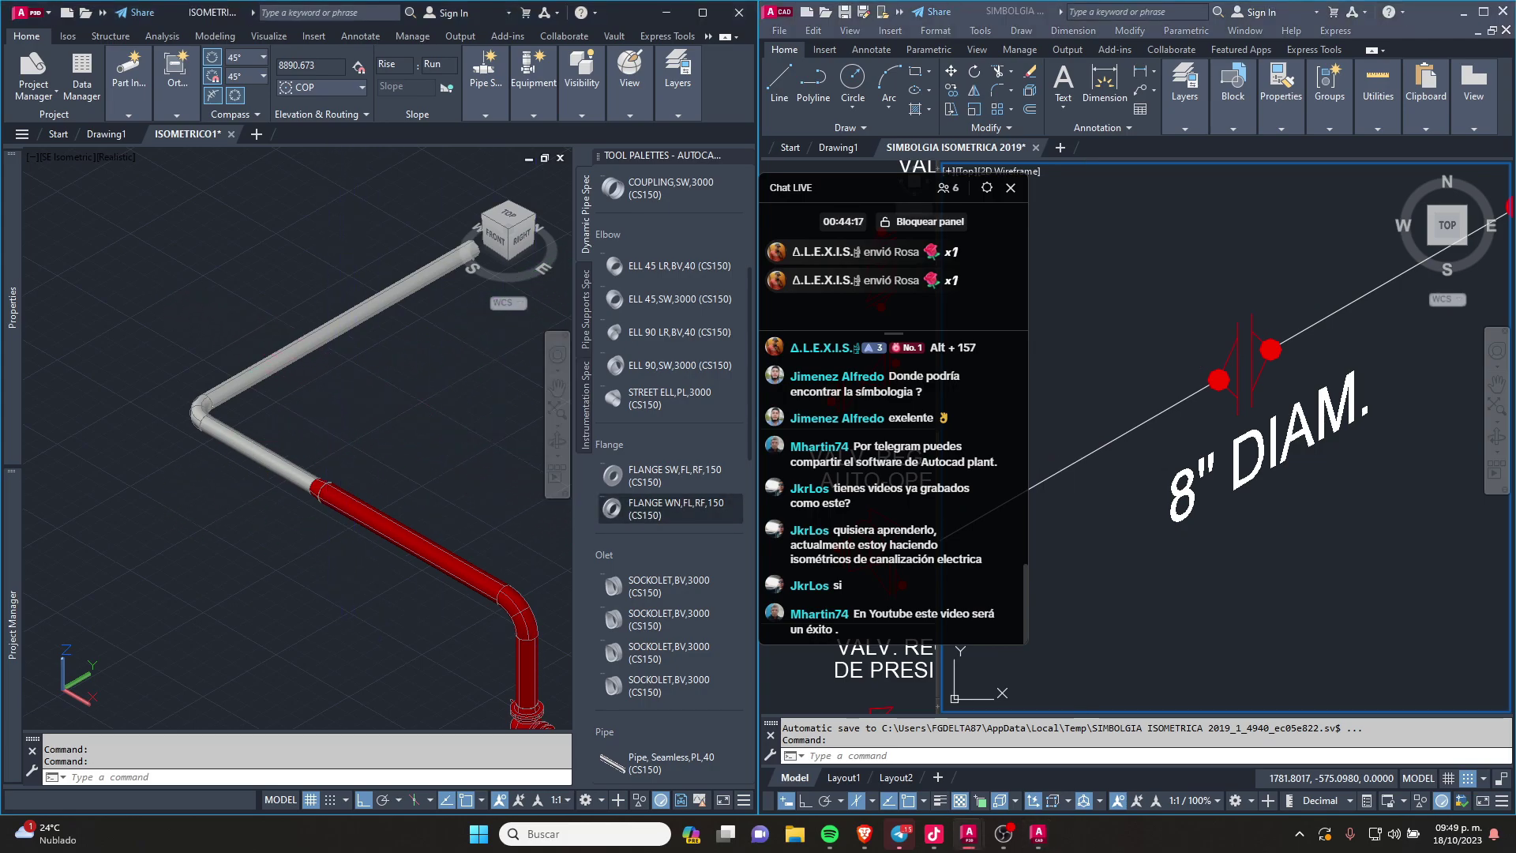
{"action": "scroll", "coordinate": [235, 377], "scroll_direction": "up", "scroll_amount": 3}
{"action": "scroll", "coordinate": [235, 377], "scroll_direction": "down", "scroll_amount": 1}
{"action": "type", "text": "30"}
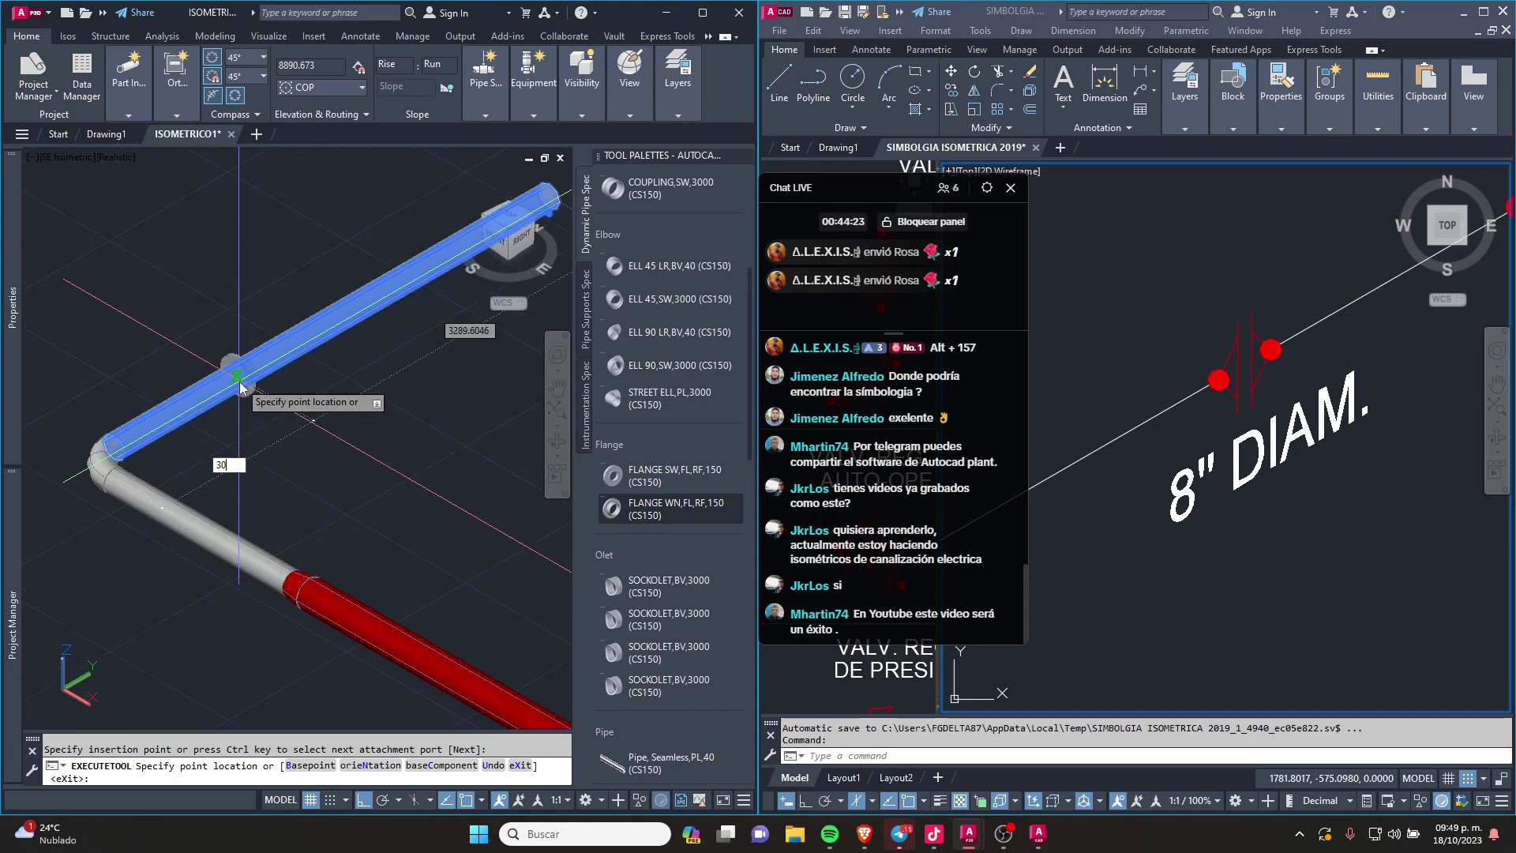
{"action": "type", "text": "0"}
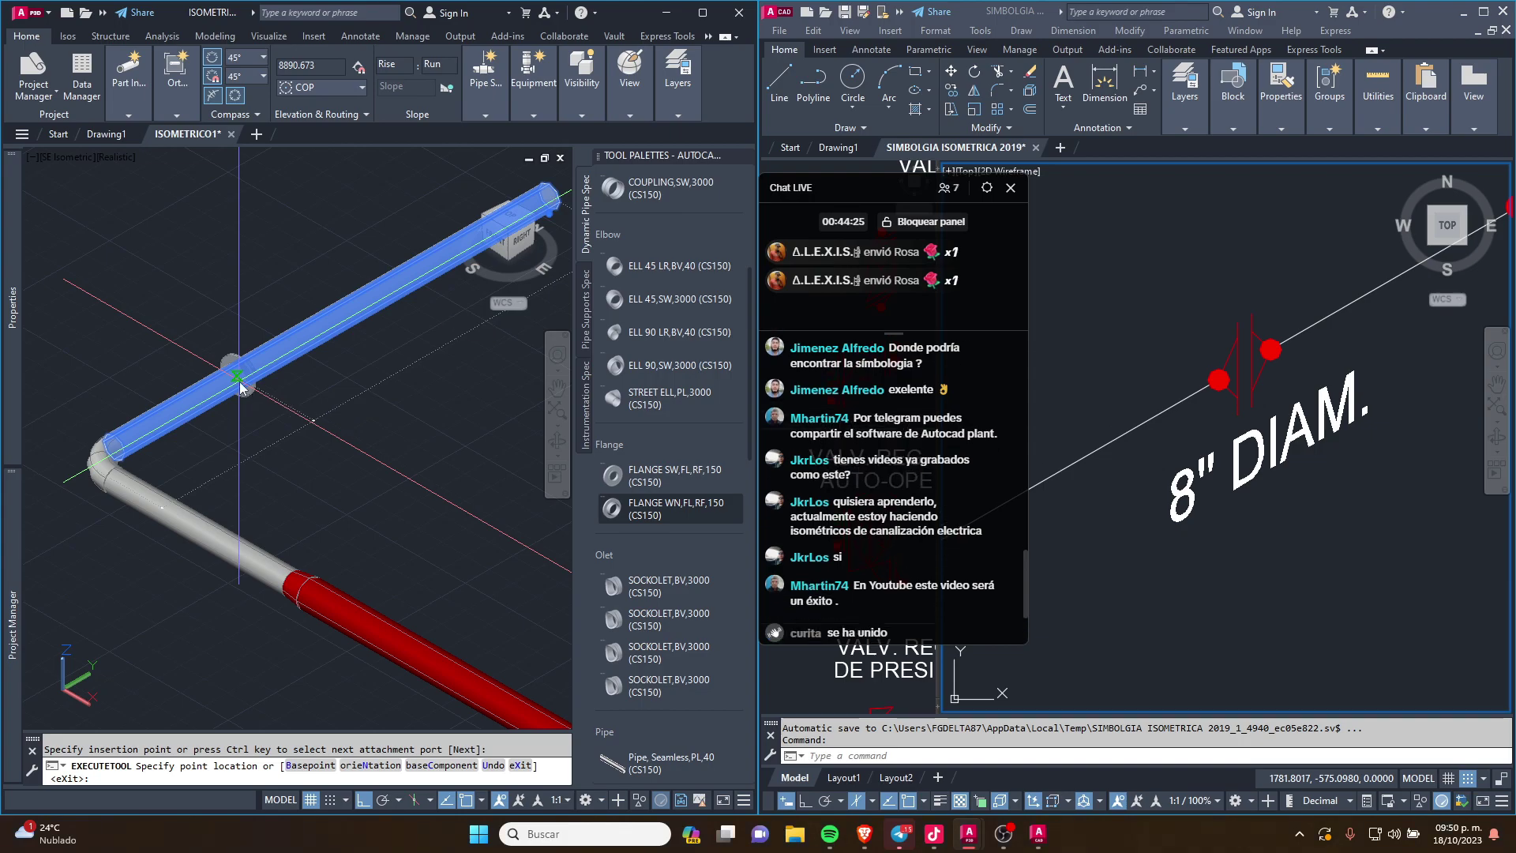
{"action": "key", "text": "Return"}
{"action": "key", "text": "Return"}
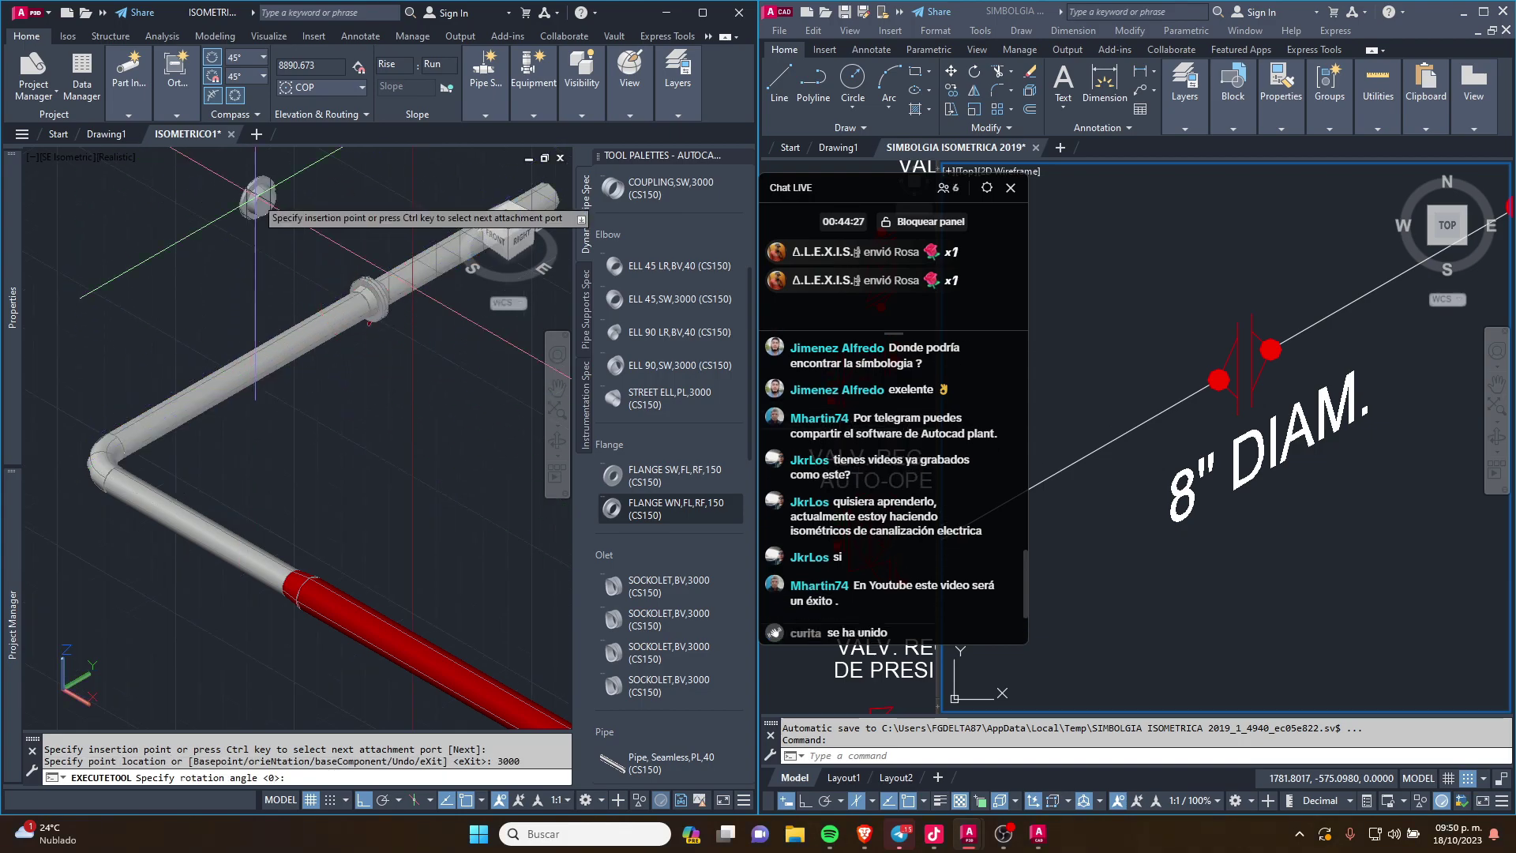
{"action": "key", "text": "Escape"}
{"action": "key", "text": "Escape"}
{"action": "scroll", "coordinate": [320, 364], "scroll_direction": "up", "scroll_amount": 5}
{"action": "scroll", "coordinate": [321, 364], "scroll_direction": "up", "scroll_amount": 4}
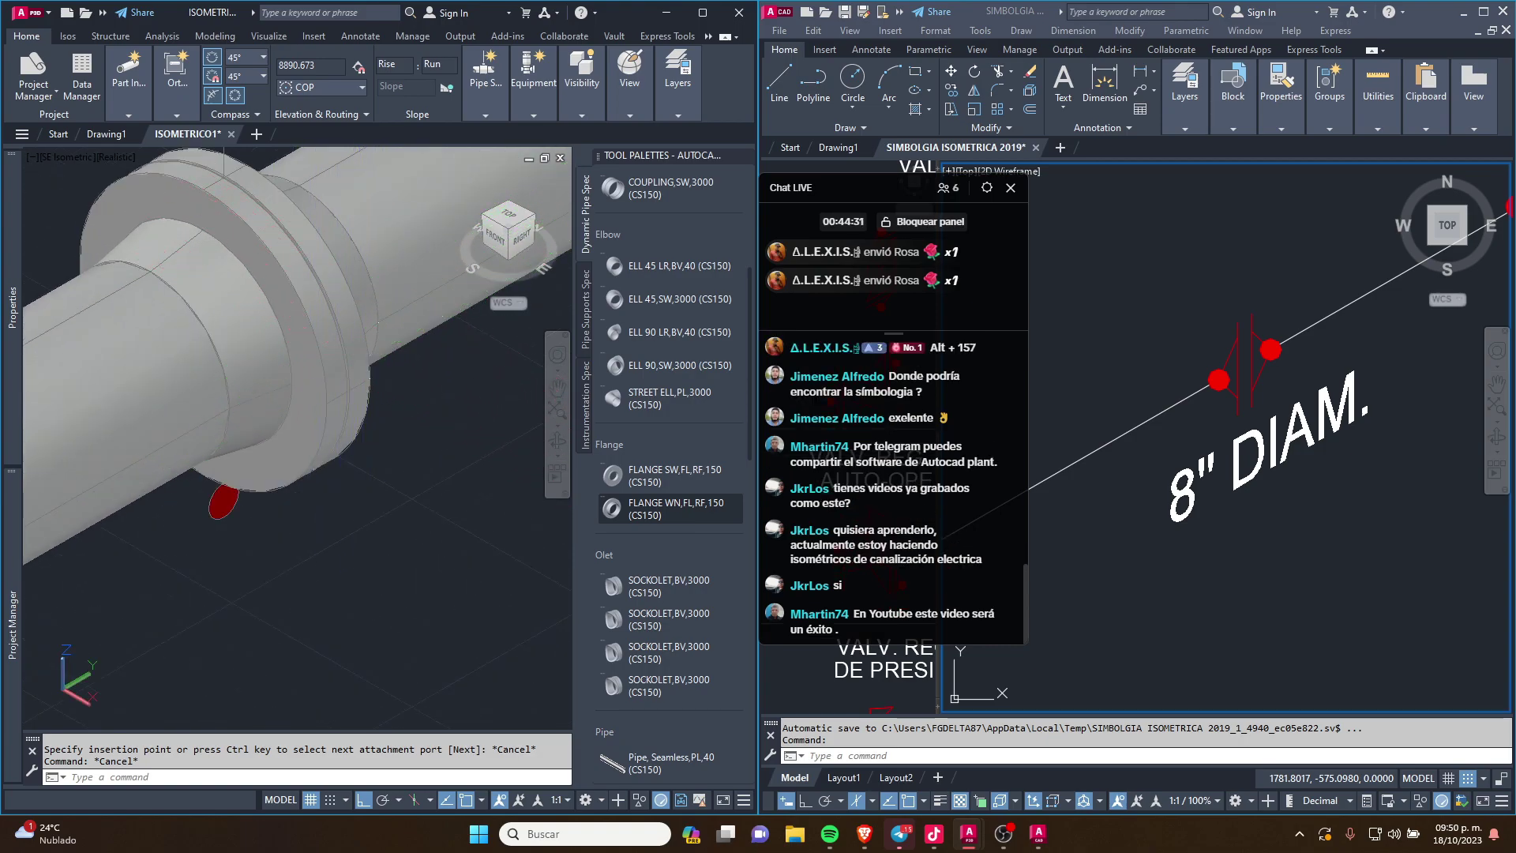
{"action": "mouse_move", "coordinate": [333, 364]}
{"action": "middle_mouse_down", "text": "shift"}
{"action": "mouse_move", "coordinate": [292, 338]}
{"action": "mouse_move", "coordinate": [257, 502]}
{"action": "middle_mouse_up", "text": "shift"}
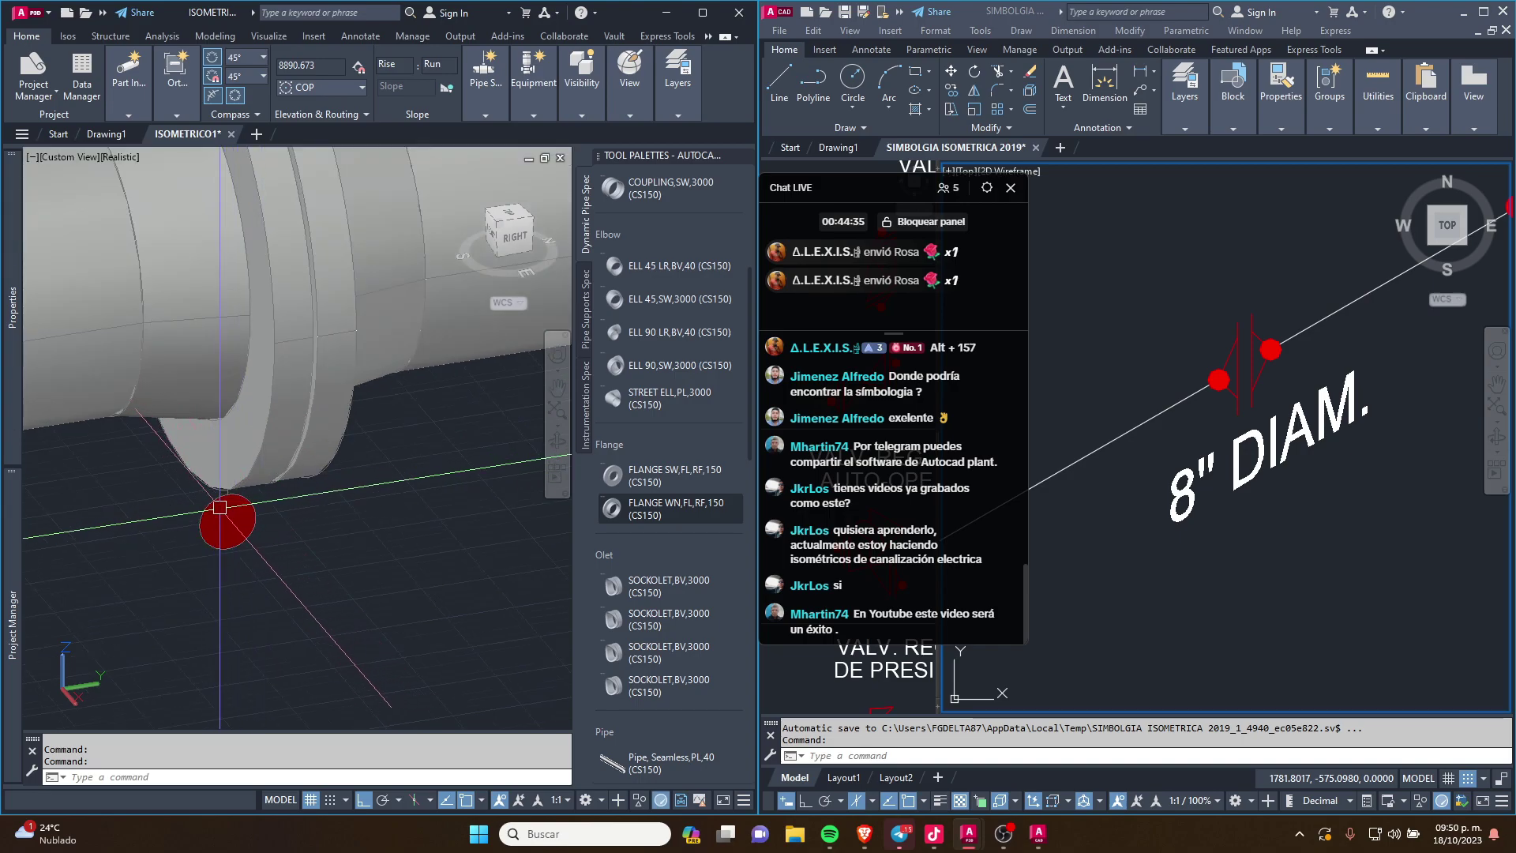
{"action": "scroll", "coordinate": [229, 518], "scroll_direction": "down", "scroll_amount": 10}
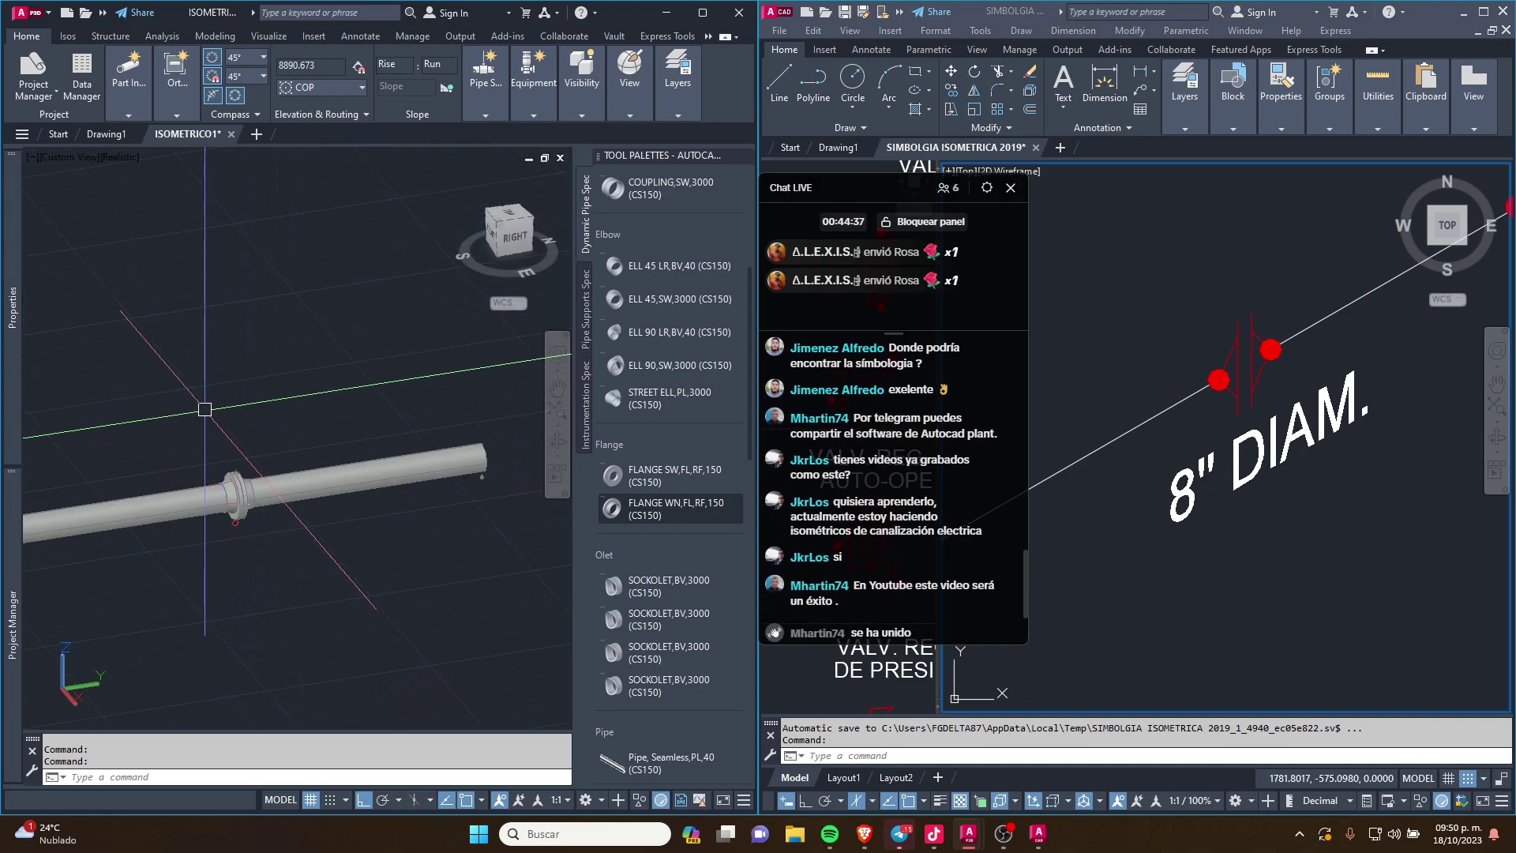
{"action": "middle_click_drag", "start_coordinate": [237, 505], "coordinate": [491, 255], "text": "shift"}
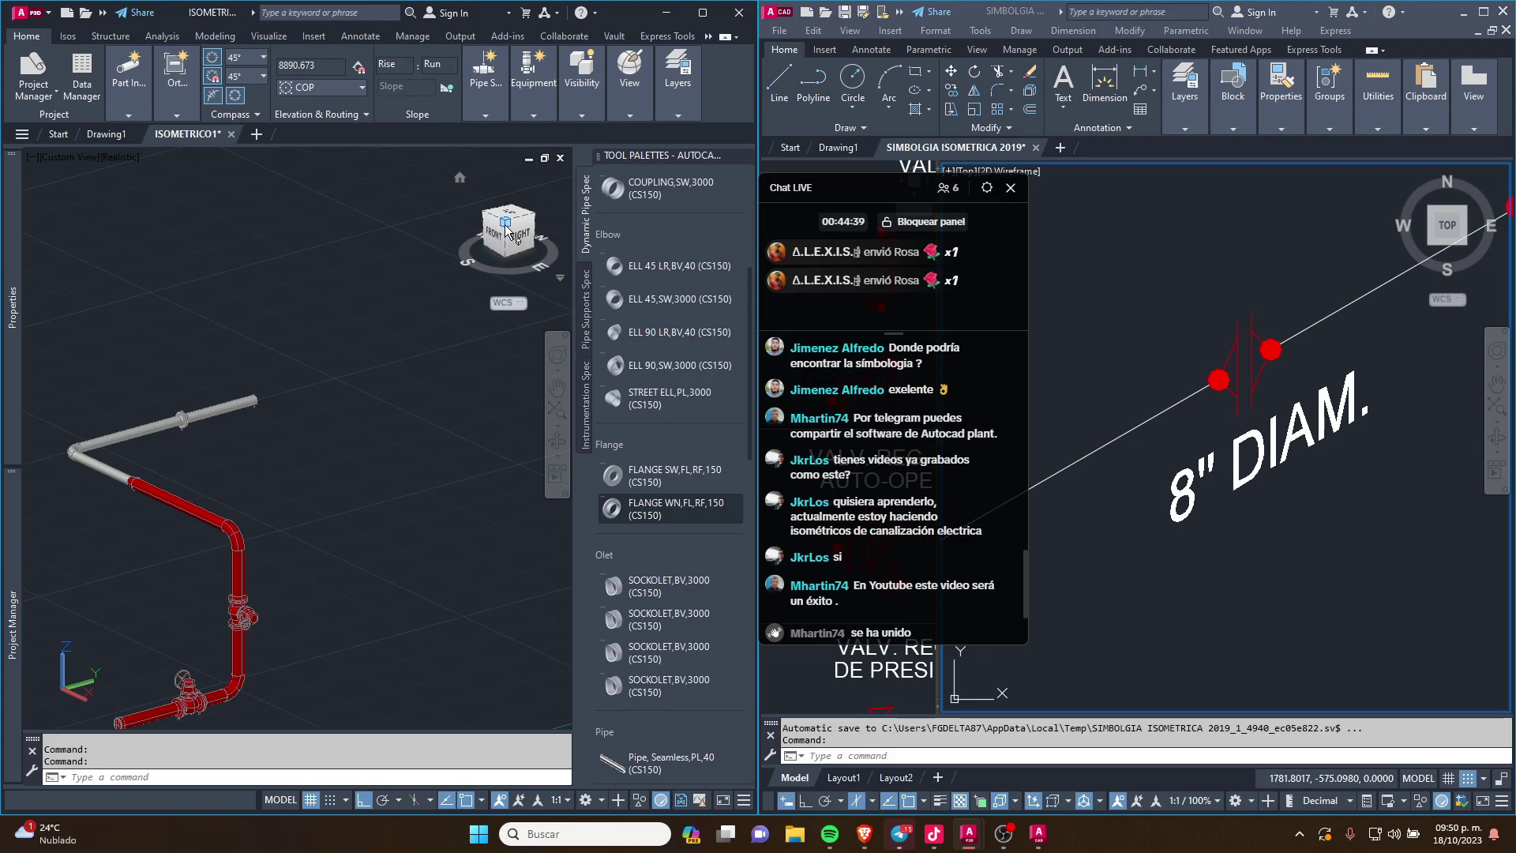
Step: Switch to the southeast isometric view and bring the grey branch pipe's free end into view
{"action": "left_click", "coordinate": [510, 229]}
{"action": "scroll", "coordinate": [1264, 308], "scroll_direction": "down", "scroll_amount": 5}
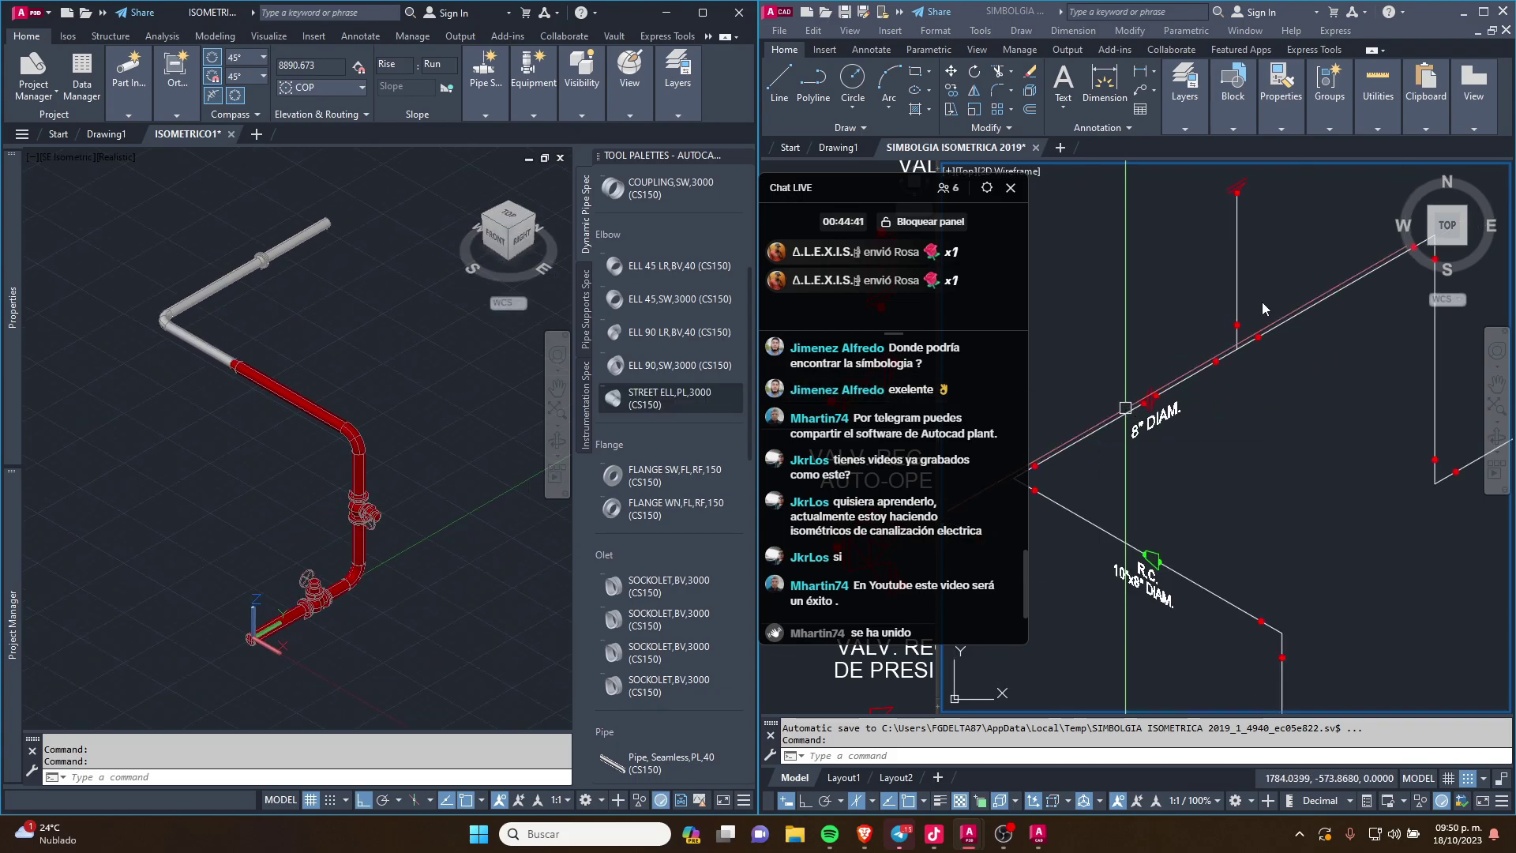
{"action": "scroll", "coordinate": [1106, 553], "scroll_direction": "down", "scroll_amount": 3}
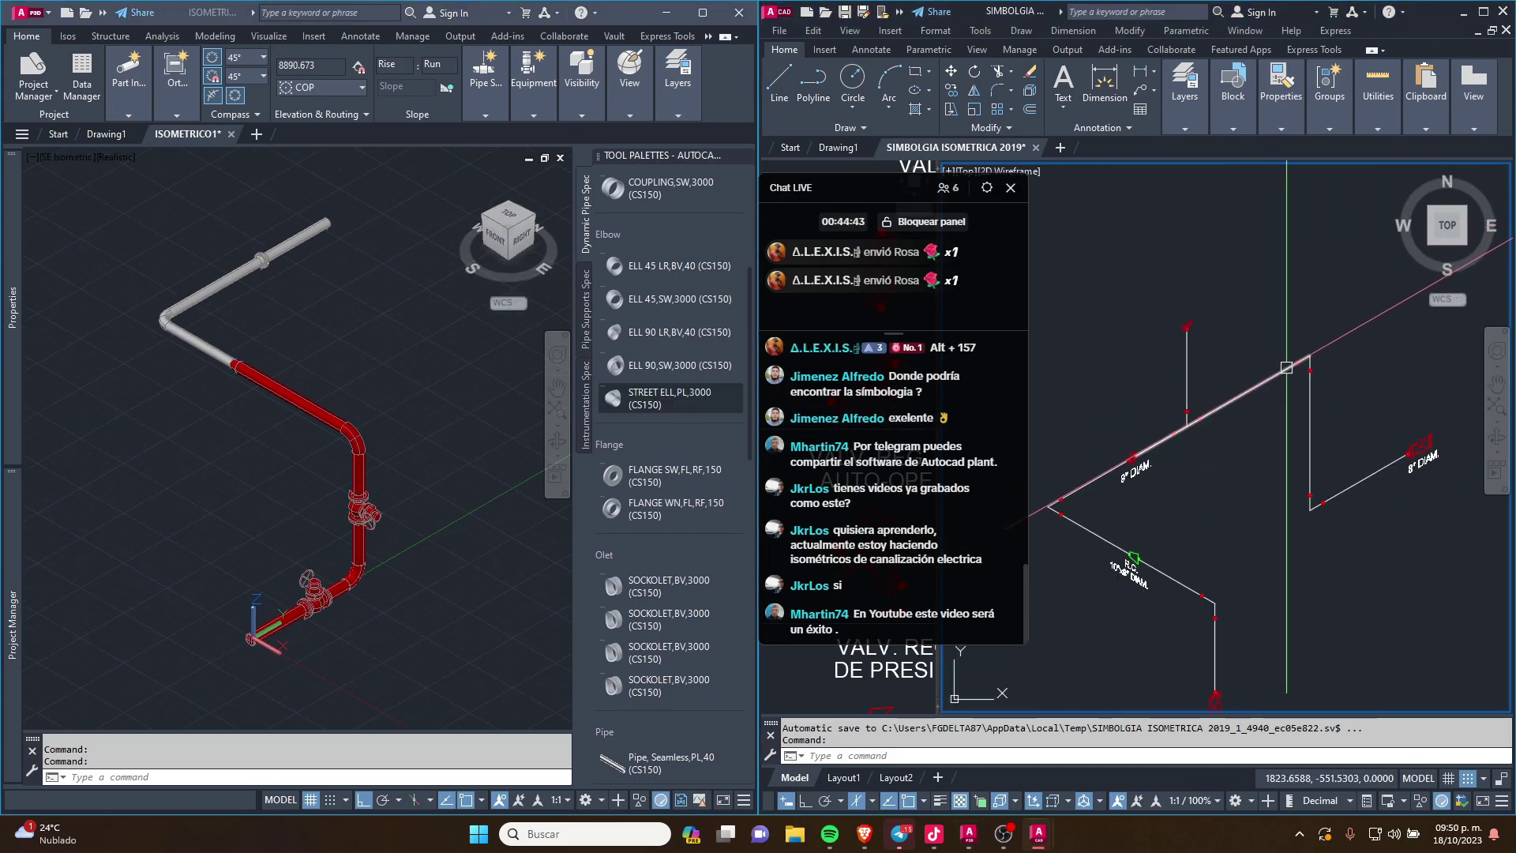
{"action": "middle_click_drag", "start_coordinate": [289, 222], "coordinate": [233, 393]}
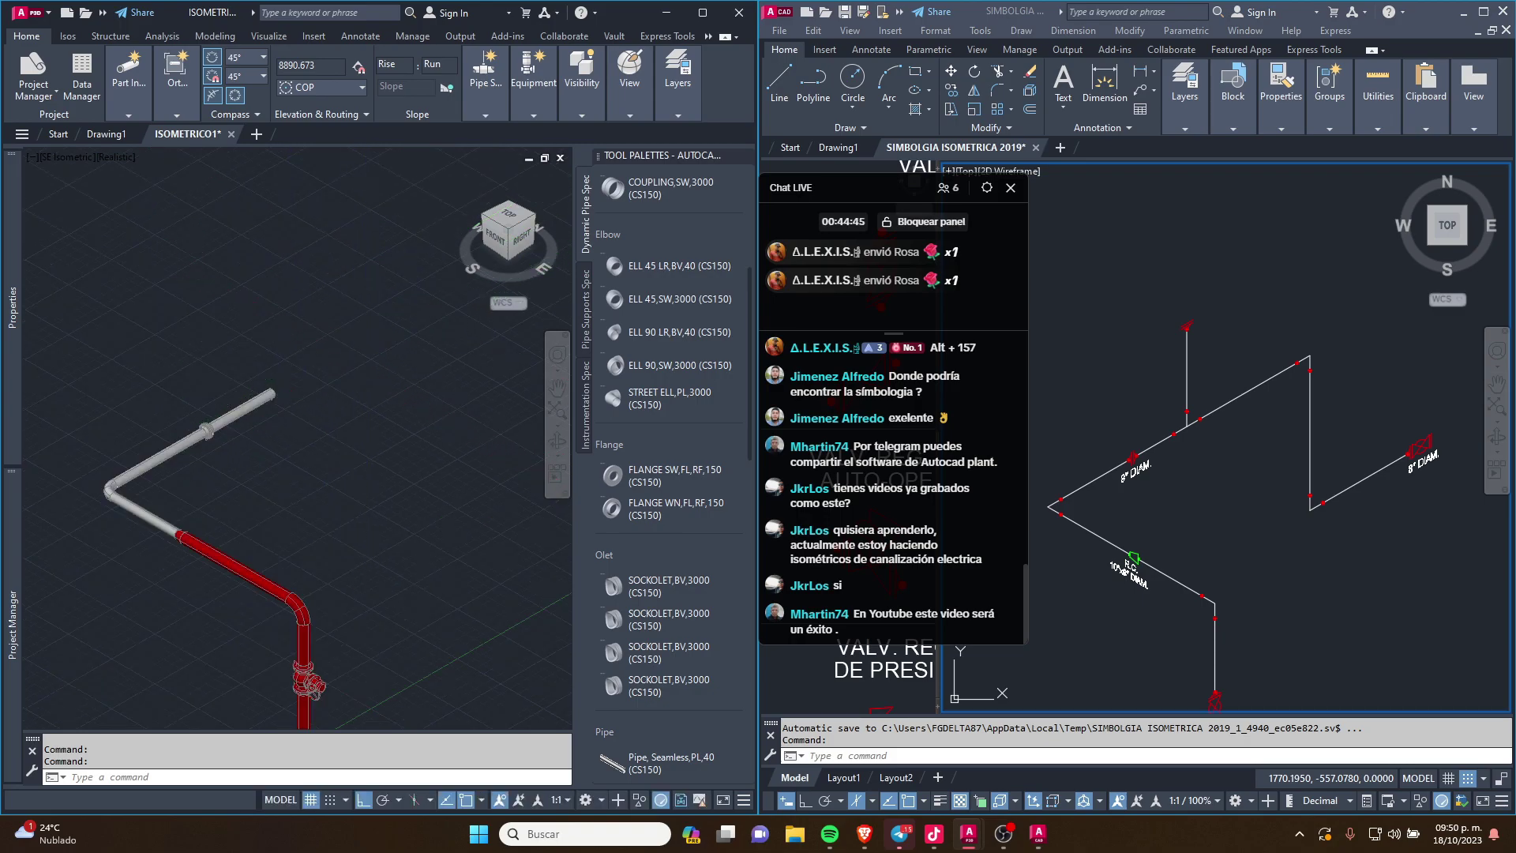
{"action": "scroll", "coordinate": [176, 421], "scroll_direction": "up", "scroll_amount": 5}
{"action": "scroll", "coordinate": [181, 418], "scroll_direction": "up", "scroll_amount": 2}
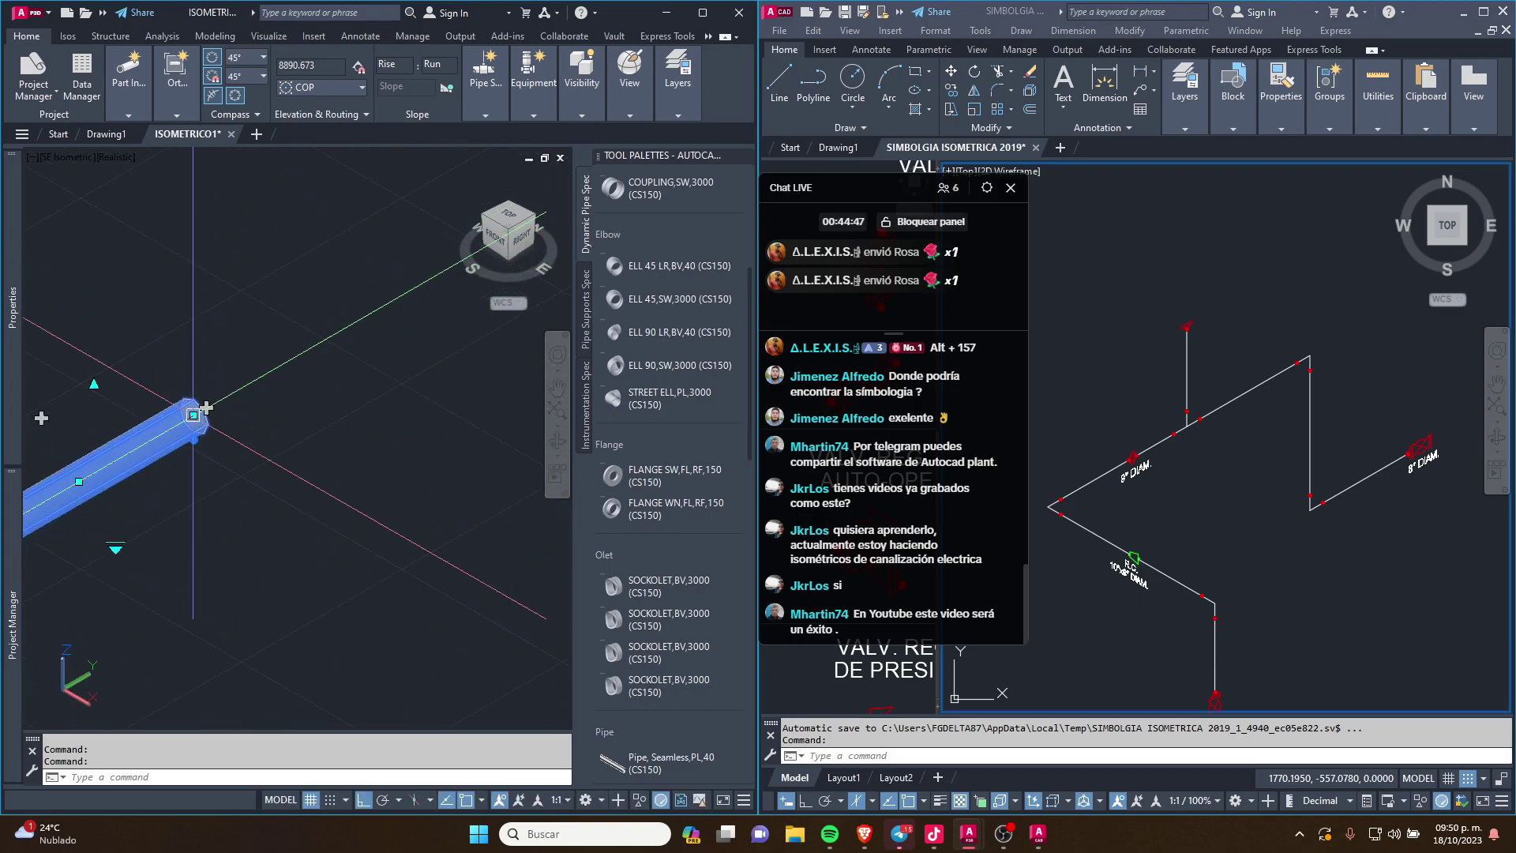
{"action": "scroll", "coordinate": [189, 417], "scroll_direction": "up", "scroll_amount": 2}
{"action": "scroll", "coordinate": [193, 415], "scroll_direction": "down", "scroll_amount": 3}
{"action": "scroll", "coordinate": [236, 419], "scroll_direction": "down", "scroll_amount": 3}
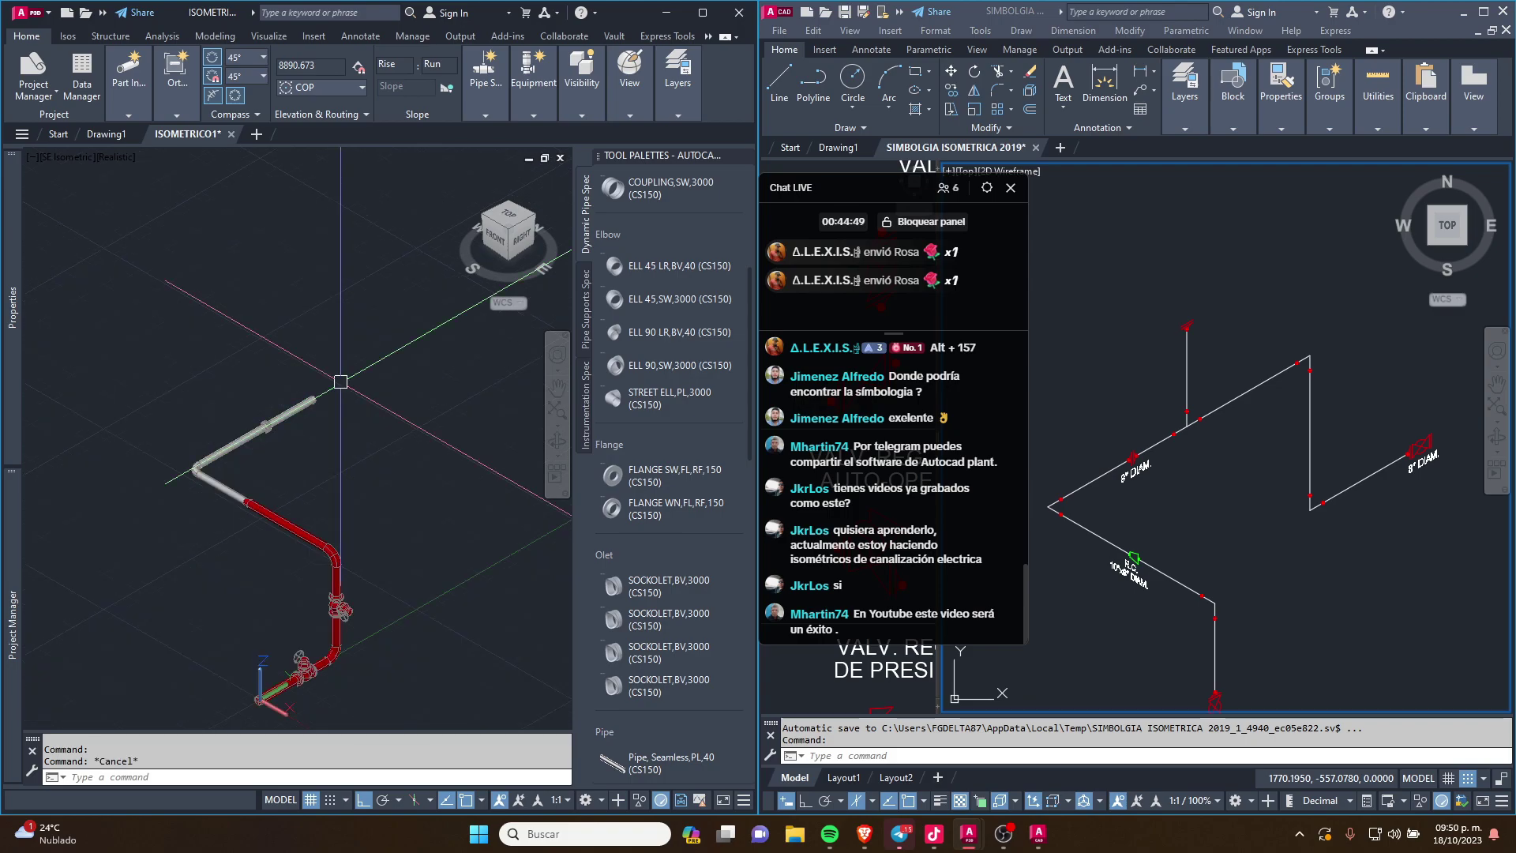
Step: Select the grey branch pipe near its free end, ready to stretch it
{"action": "key", "text": "Escape"}
{"action": "scroll", "coordinate": [392, 421], "scroll_direction": "up", "scroll_amount": 3}
{"action": "scroll", "coordinate": [392, 421], "scroll_direction": "up", "scroll_amount": 2}
{"action": "scroll", "coordinate": [393, 420], "scroll_direction": "up", "scroll_amount": 1}
{"action": "left_click", "coordinate": [395, 416]}
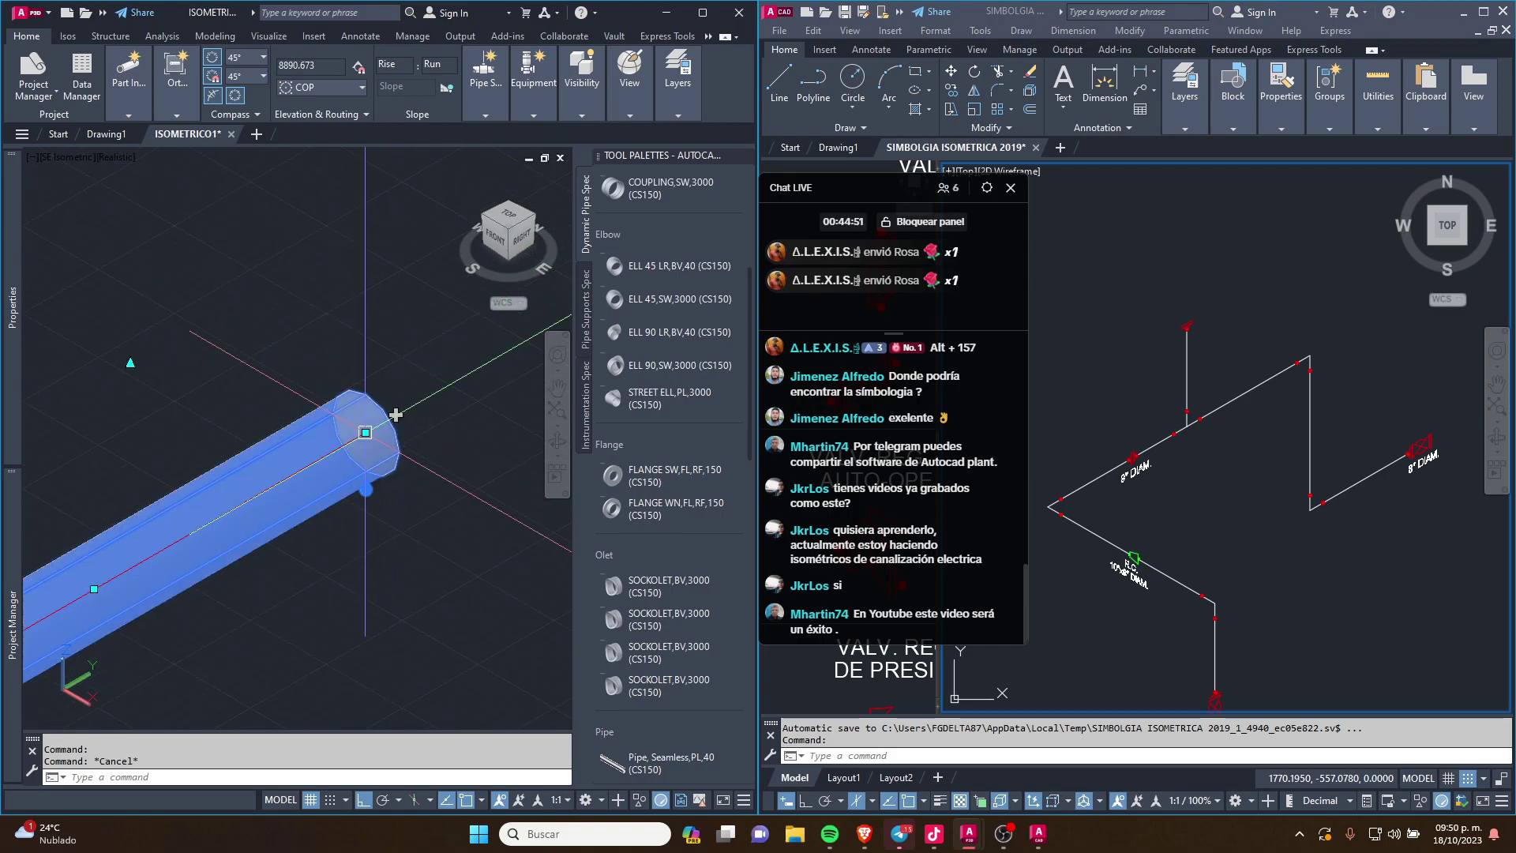
{"action": "scroll", "coordinate": [396, 415], "scroll_direction": "up", "scroll_amount": 2}
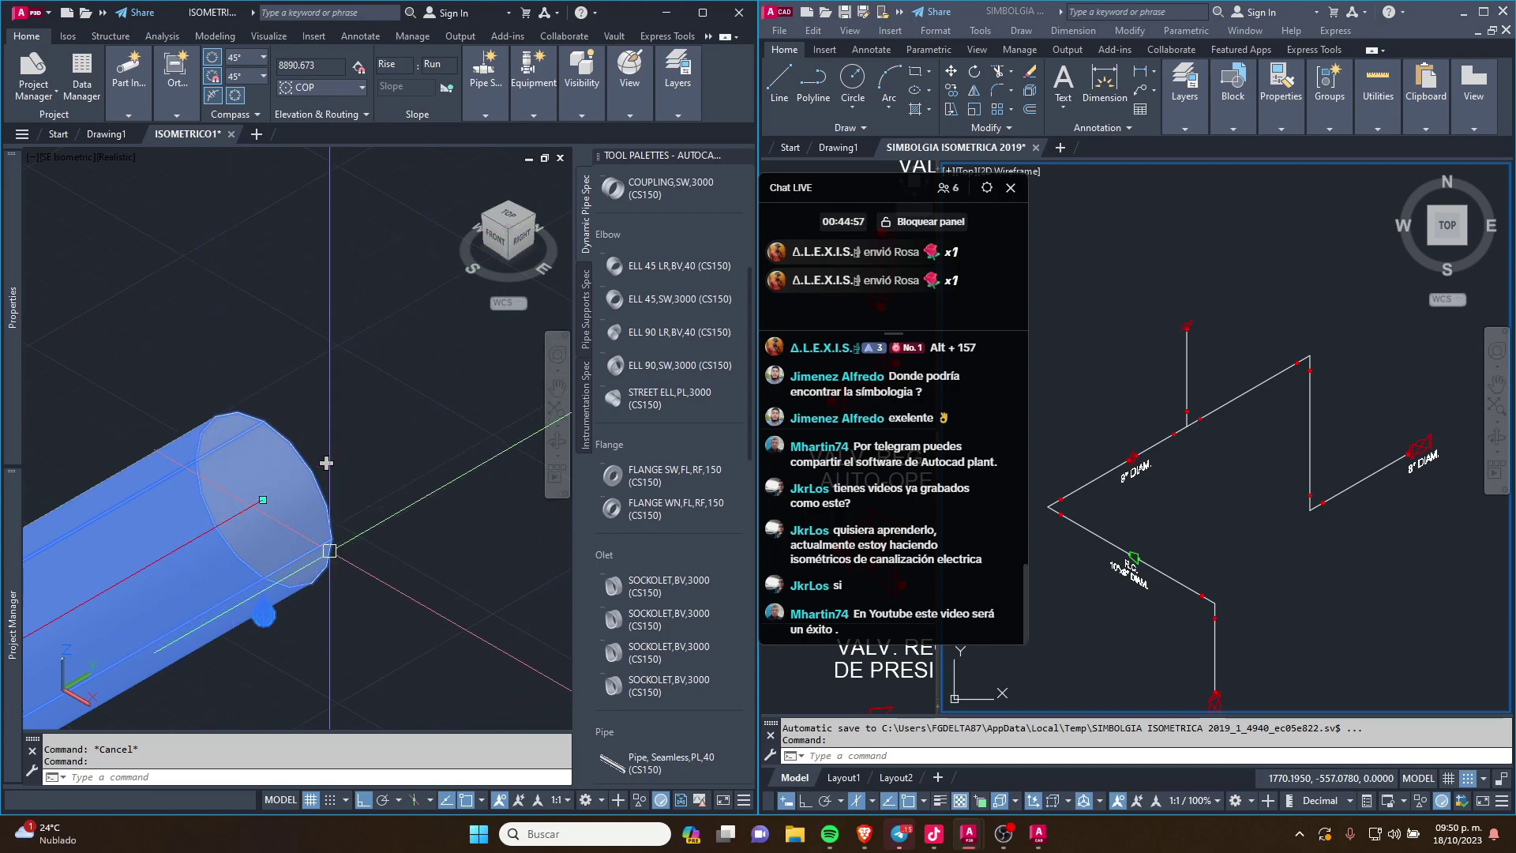
{"action": "key", "text": "Escape"}
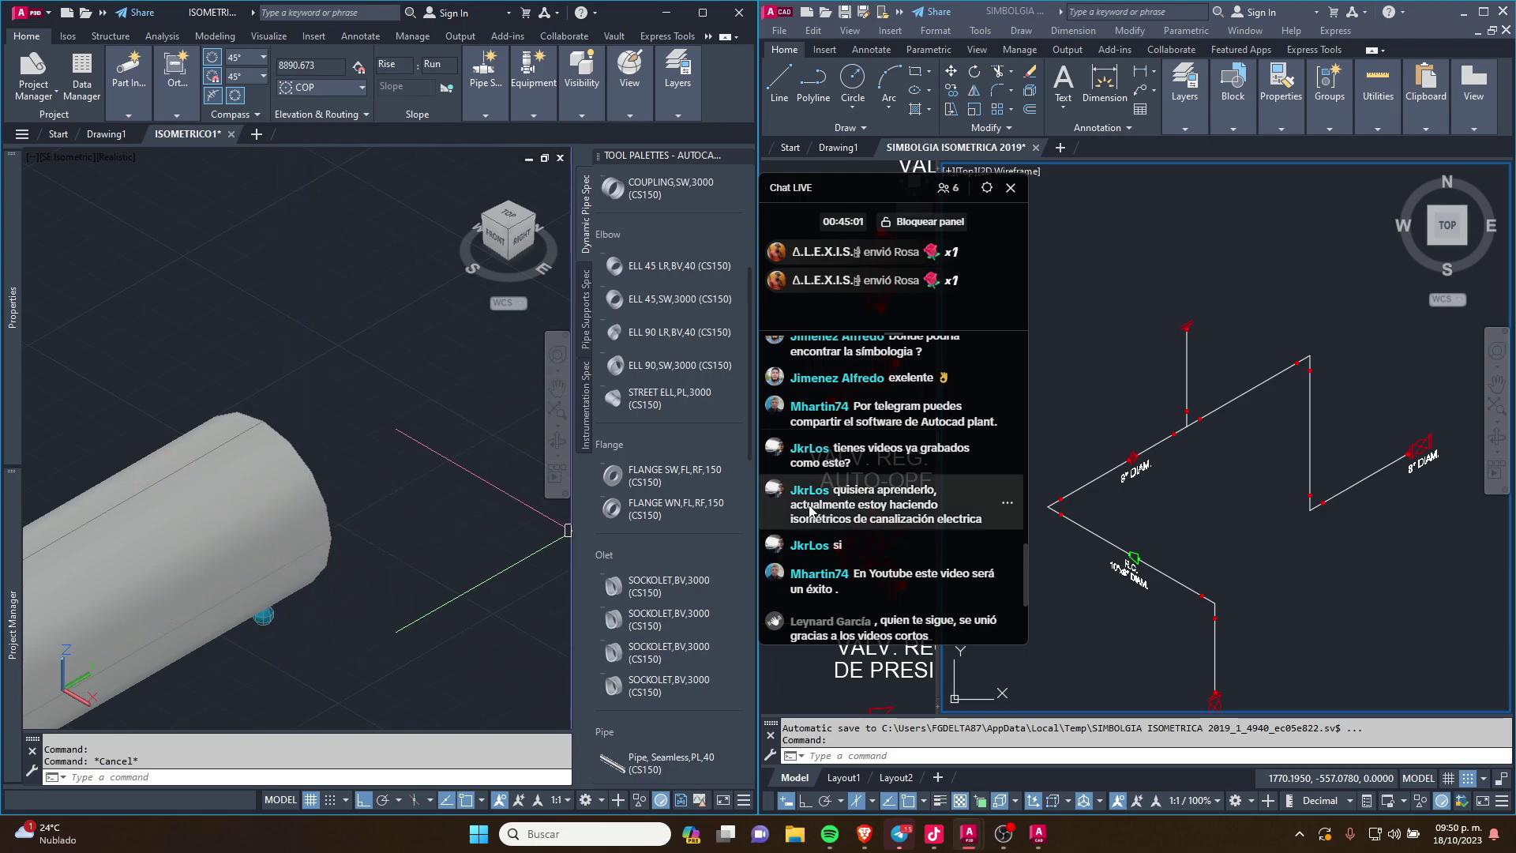
{"action": "left_click", "coordinate": [308, 482]}
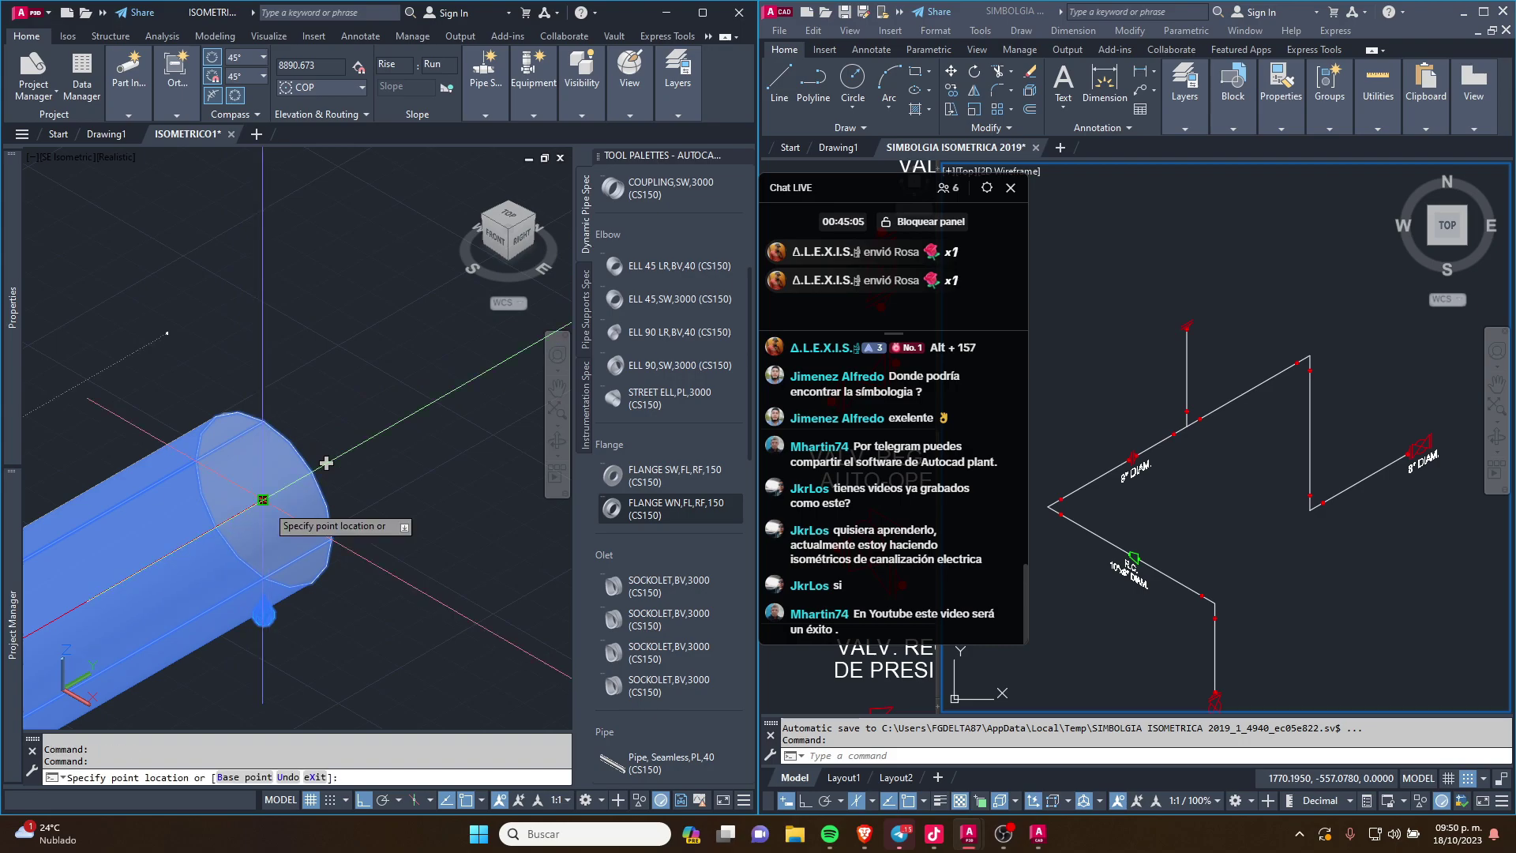
{"action": "scroll", "coordinate": [326, 463], "scroll_direction": "up", "scroll_amount": 2}
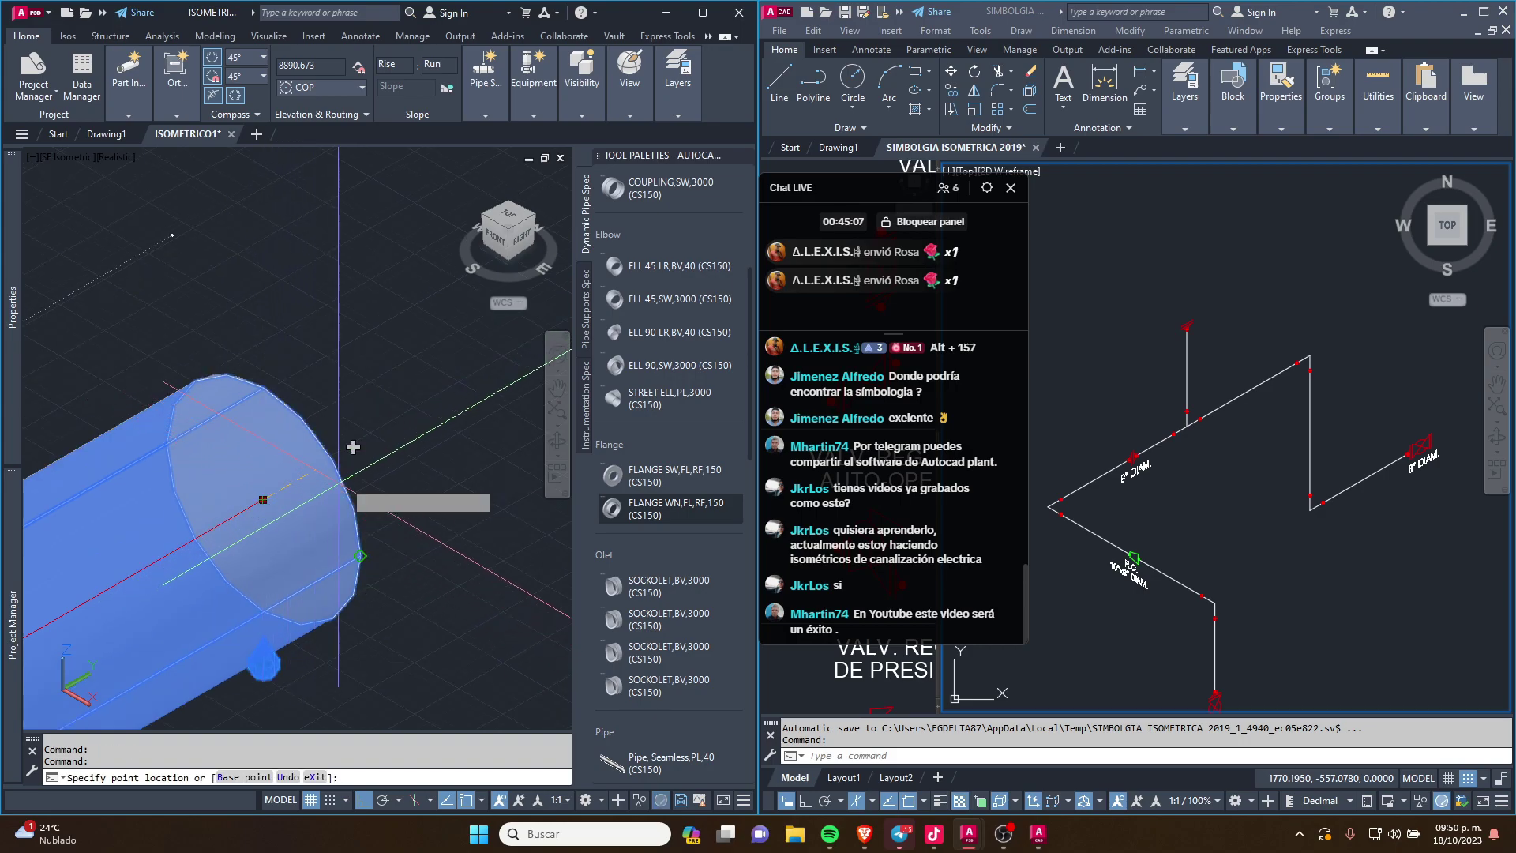
{"action": "scroll", "coordinate": [280, 475], "scroll_direction": "down", "scroll_amount": 2}
{"action": "scroll", "coordinate": [280, 475], "scroll_direction": "down", "scroll_amount": 2}
{"action": "scroll", "coordinate": [260, 489], "scroll_direction": "down", "scroll_amount": 2}
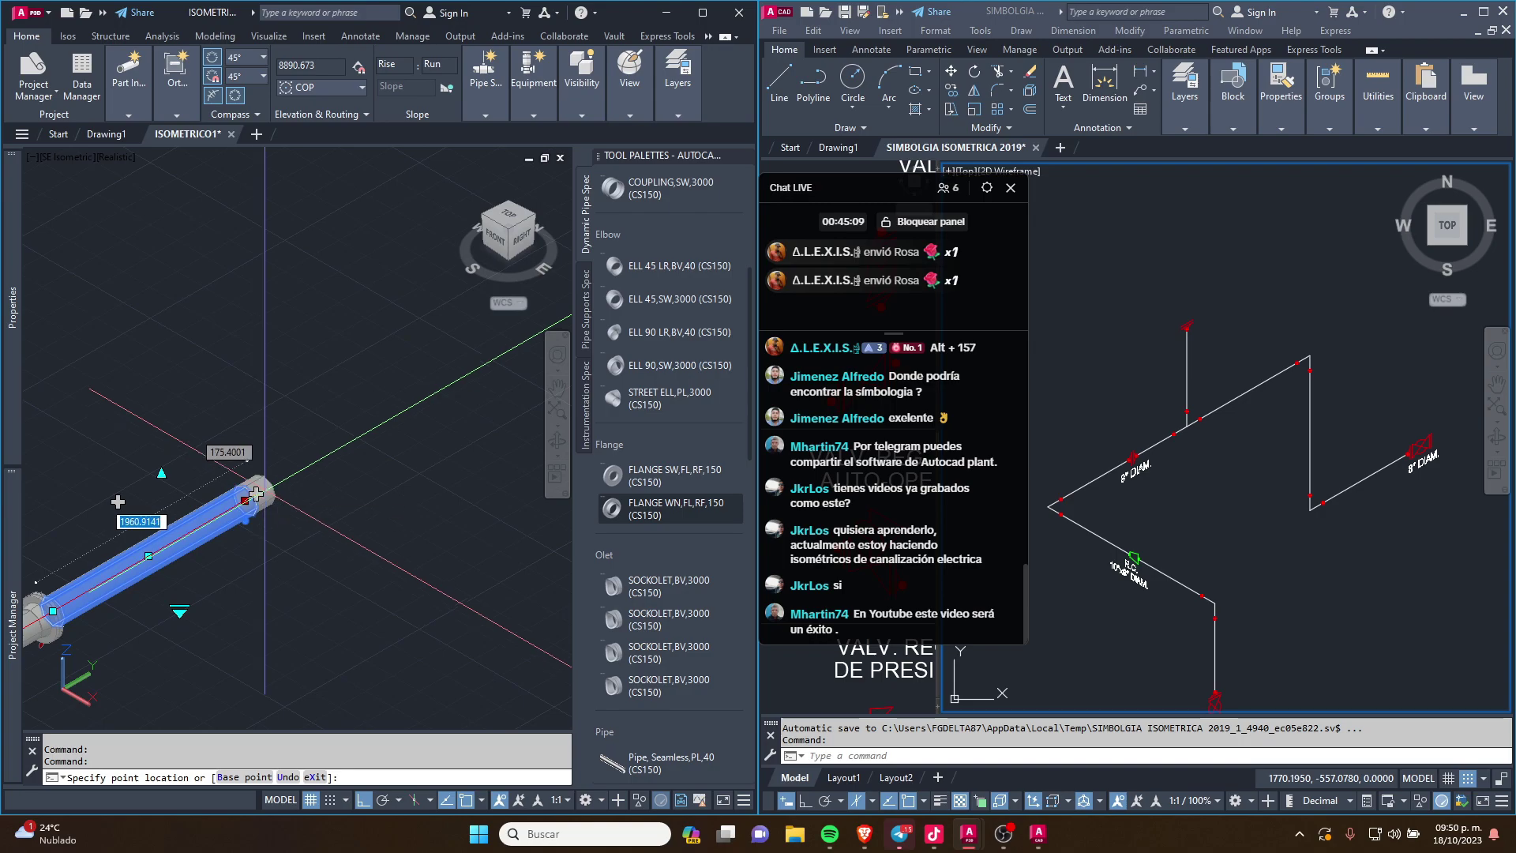
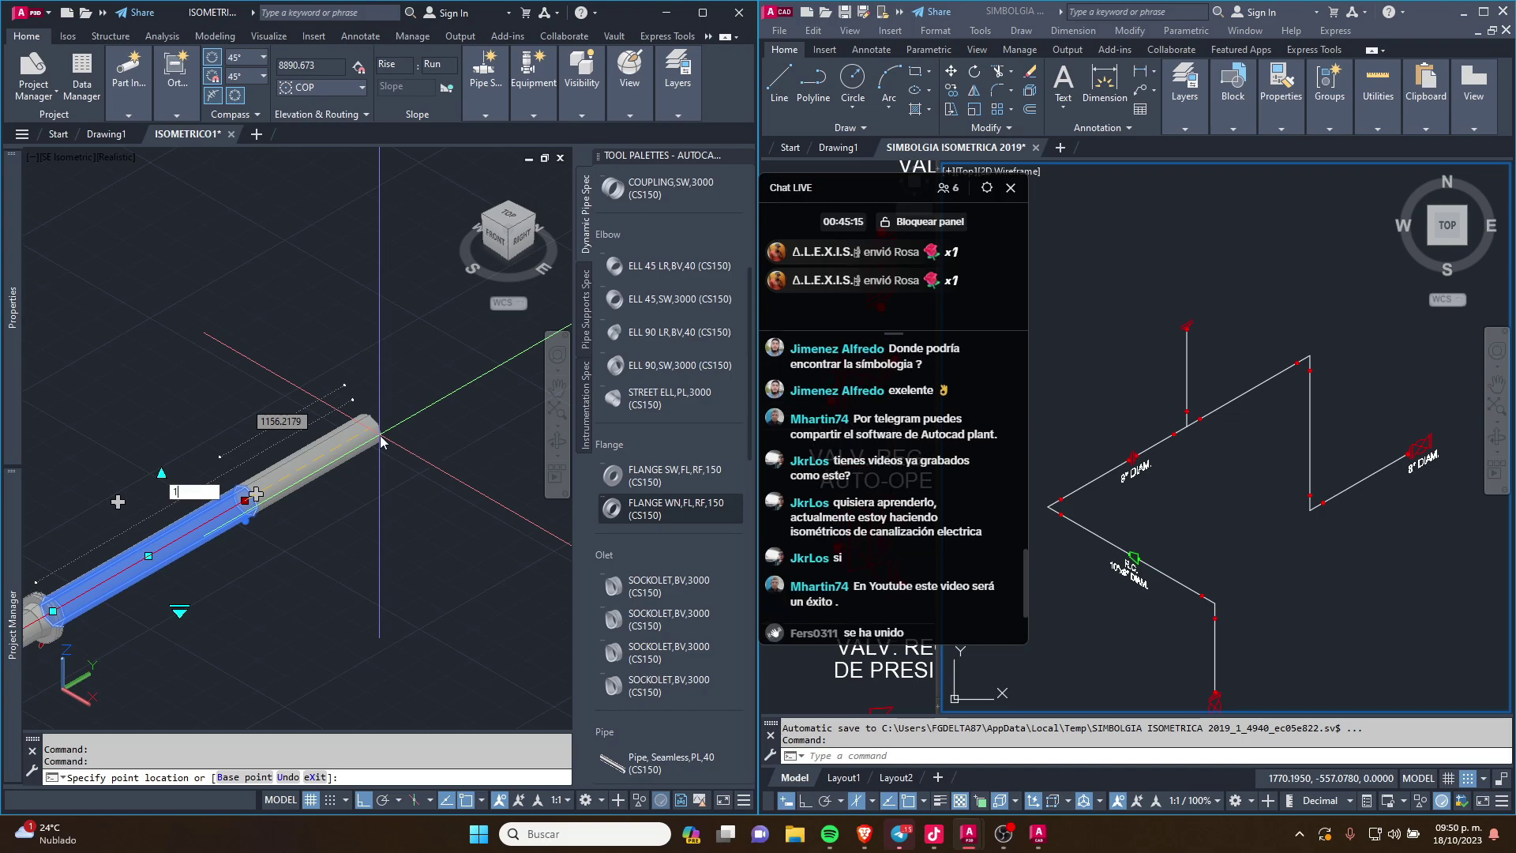
Step: Cancel the 15 pipe length stretch and shift the isometric symbols drawing left
{"action": "type", "text": "1500"}
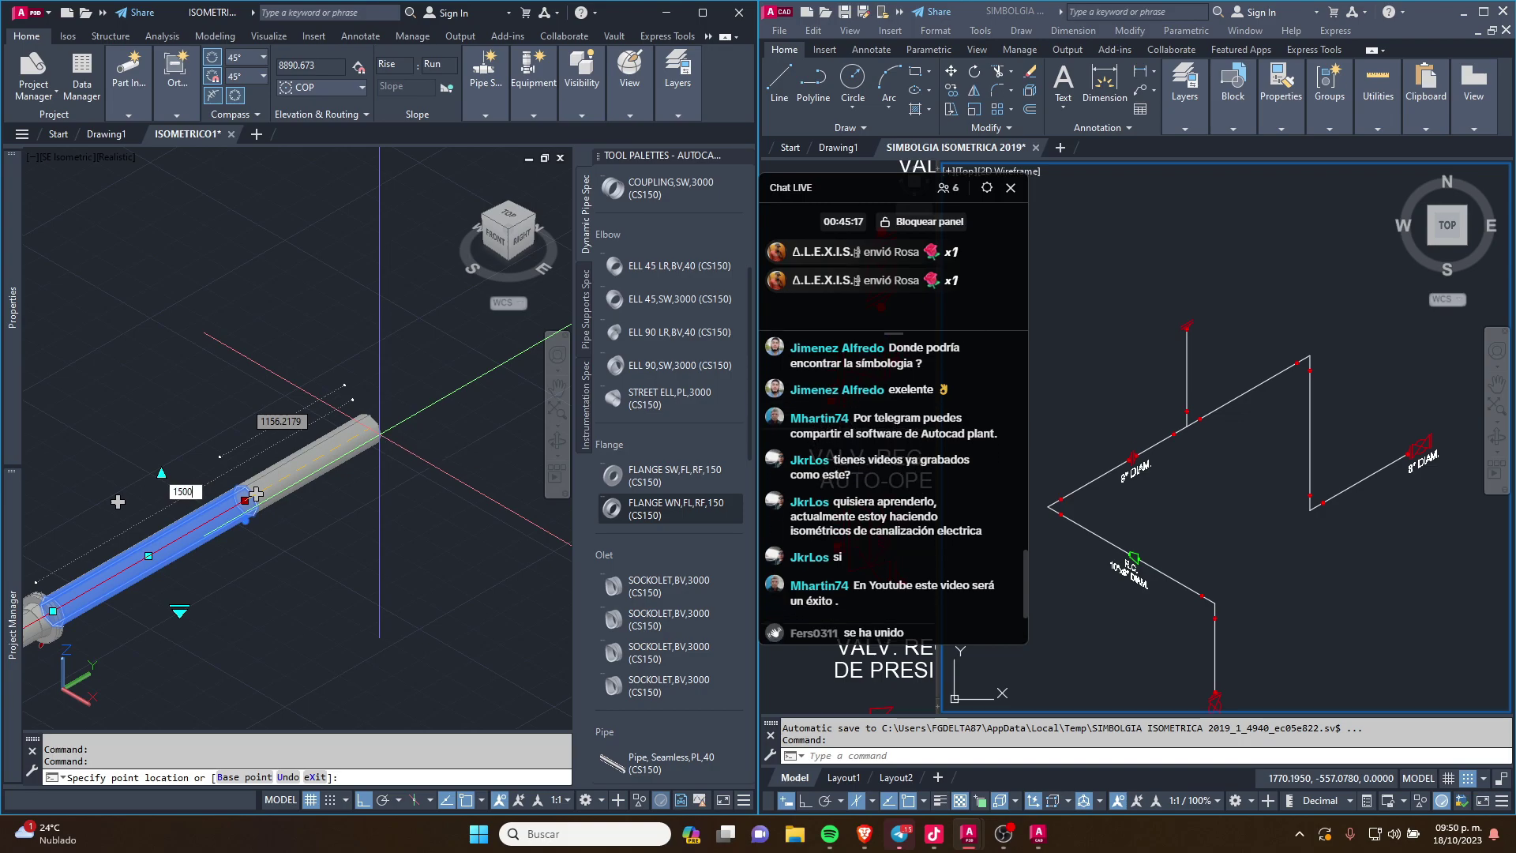
{"action": "scroll", "coordinate": [379, 433], "scroll_direction": "up", "scroll_amount": 3}
{"action": "key", "text": "Escape"}
{"action": "key", "text": "Escape"}
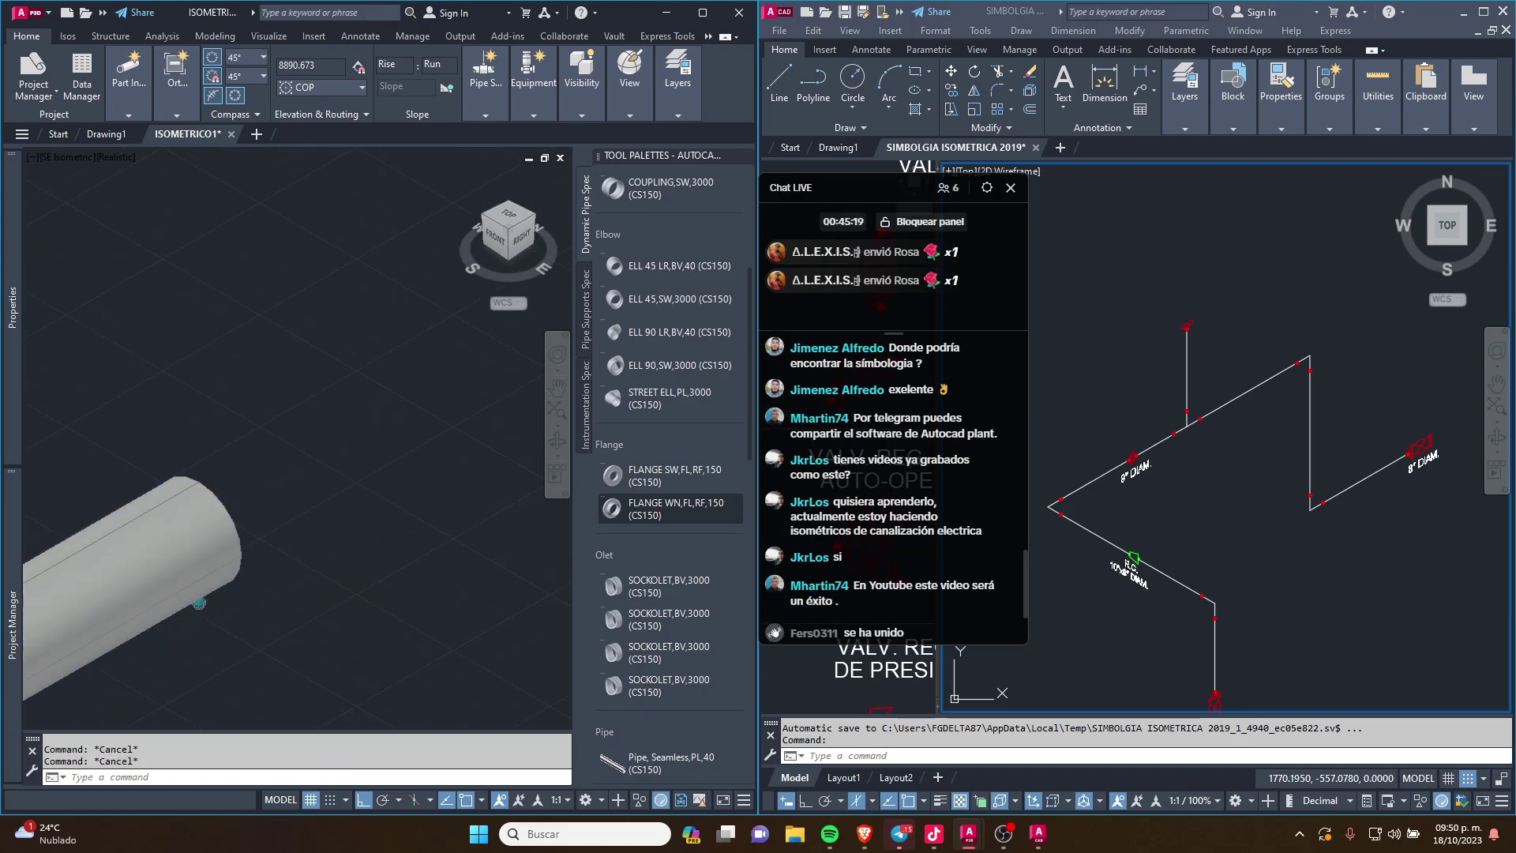
{"action": "scroll", "coordinate": [397, 393], "scroll_direction": "down", "scroll_amount": 2}
{"action": "scroll", "coordinate": [397, 393], "scroll_direction": "down", "scroll_amount": 5}
{"action": "left_click", "coordinate": [1161, 427]}
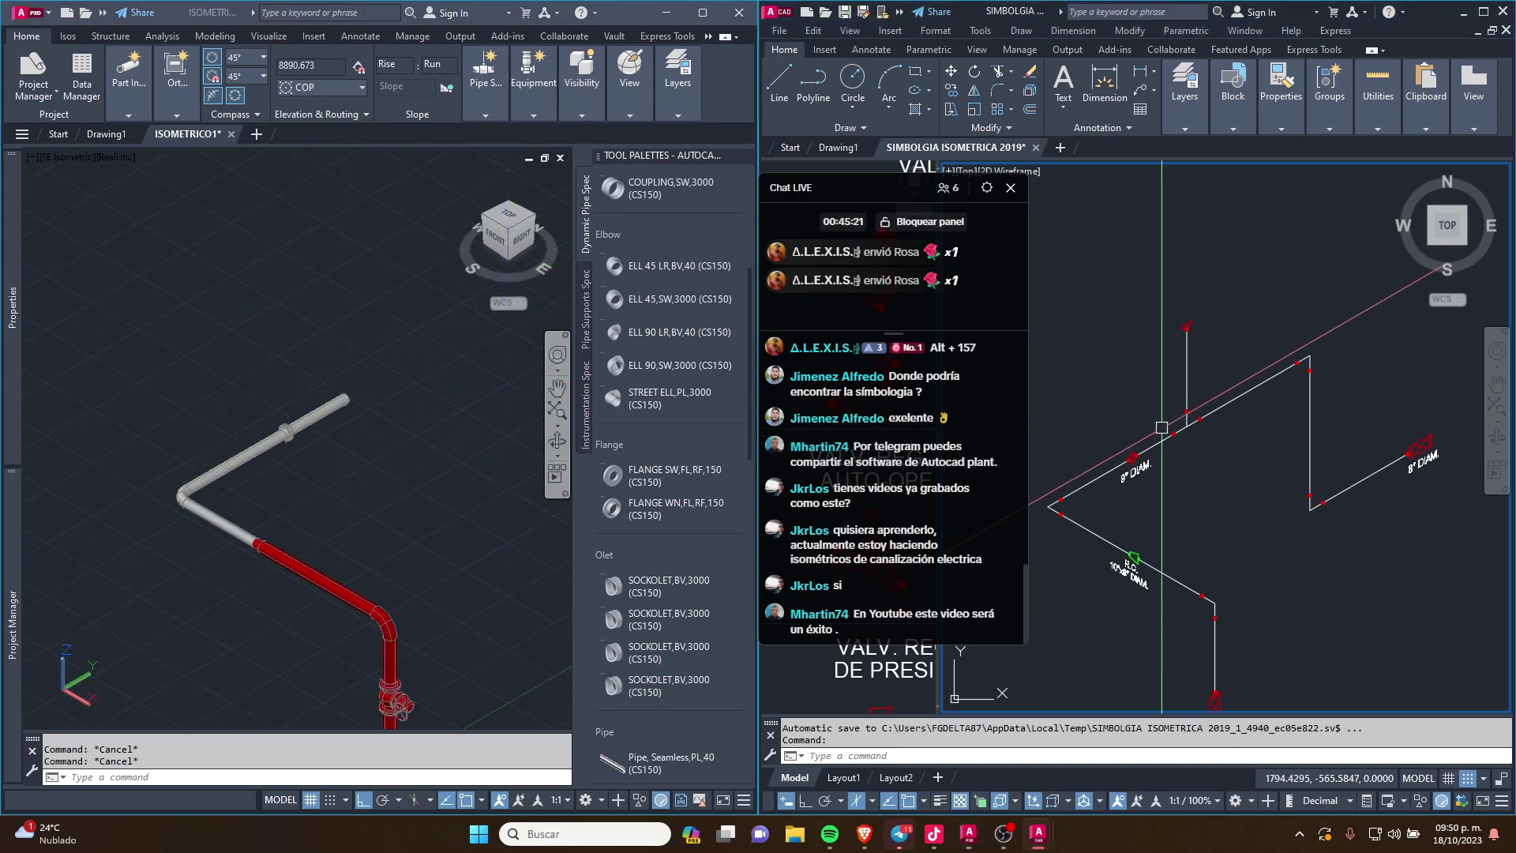
{"action": "middle_click_drag", "start_coordinate": [1297, 395], "coordinate": [1275, 415]}
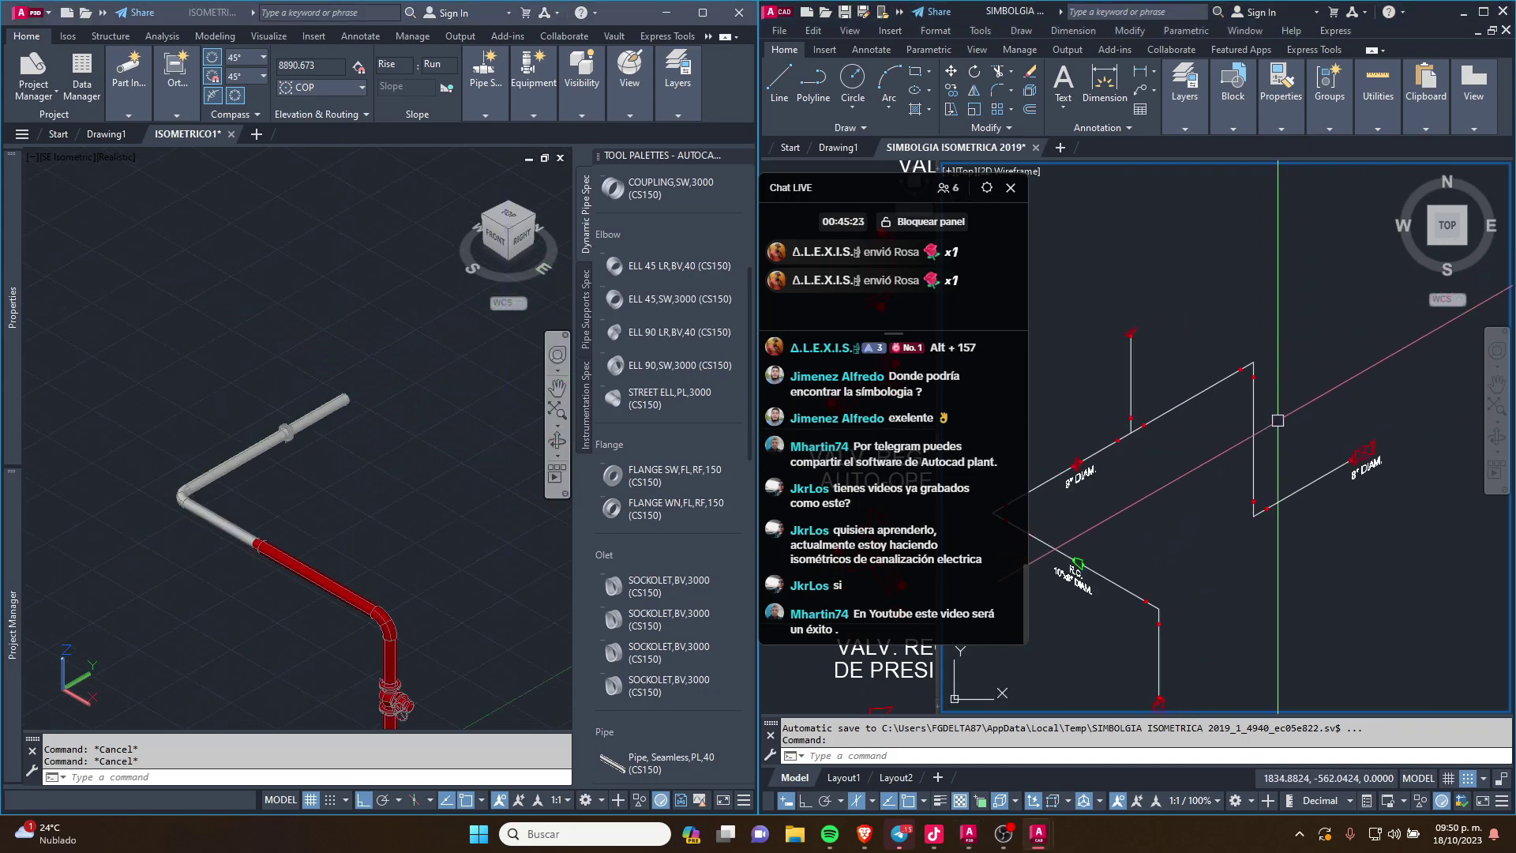
{"action": "scroll", "coordinate": [1272, 423], "scroll_direction": "up", "scroll_amount": 2}
{"action": "scroll", "coordinate": [364, 407], "scroll_direction": "up", "scroll_amount": 8}
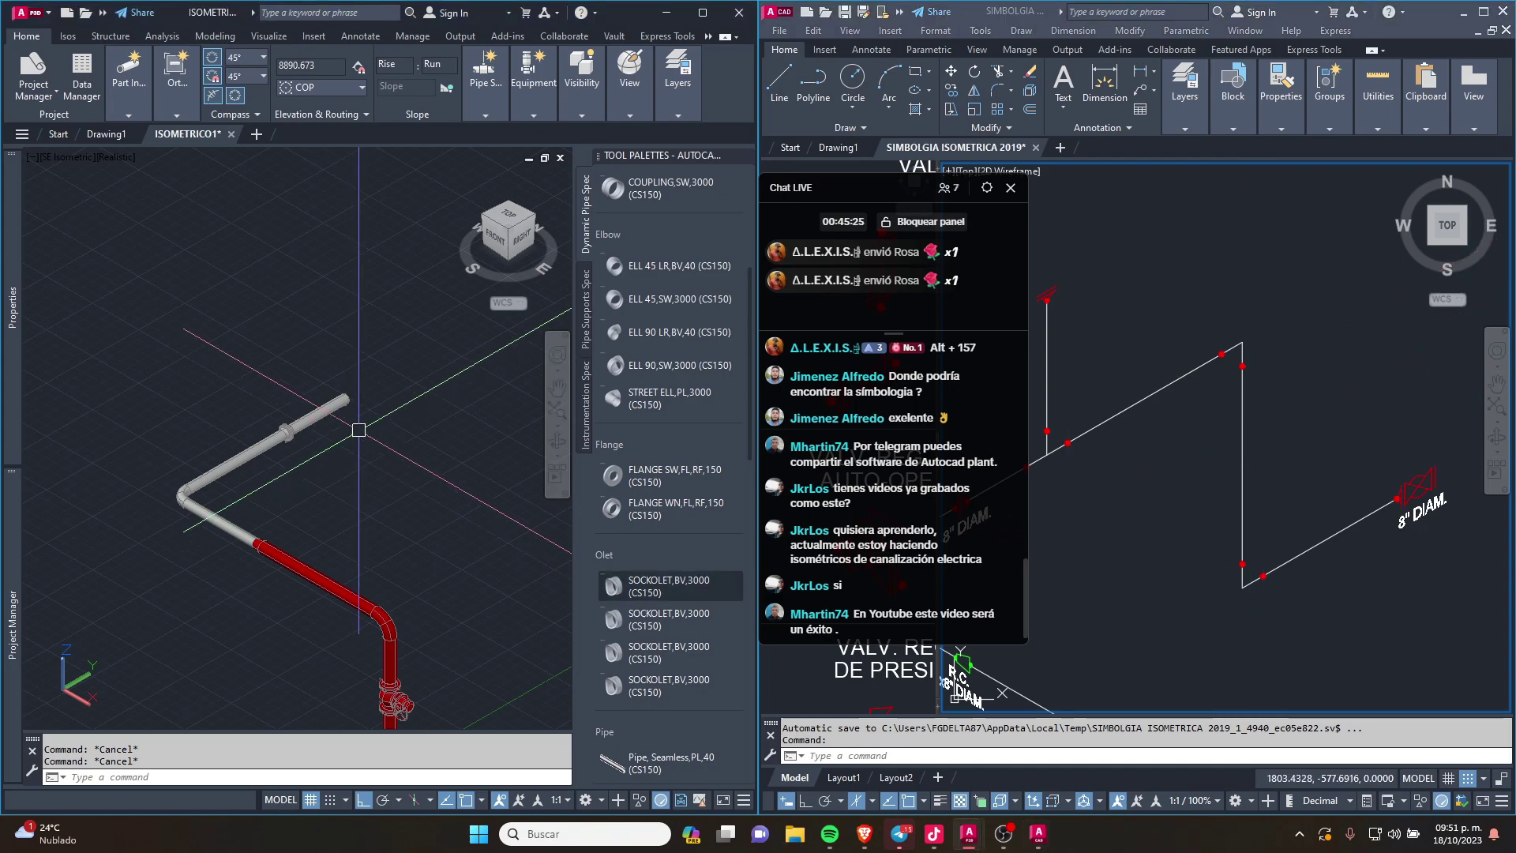
Step: Route a vertical rise from the grey pipe's open end, changing plane with P
{"action": "left_click", "coordinate": [270, 347]}
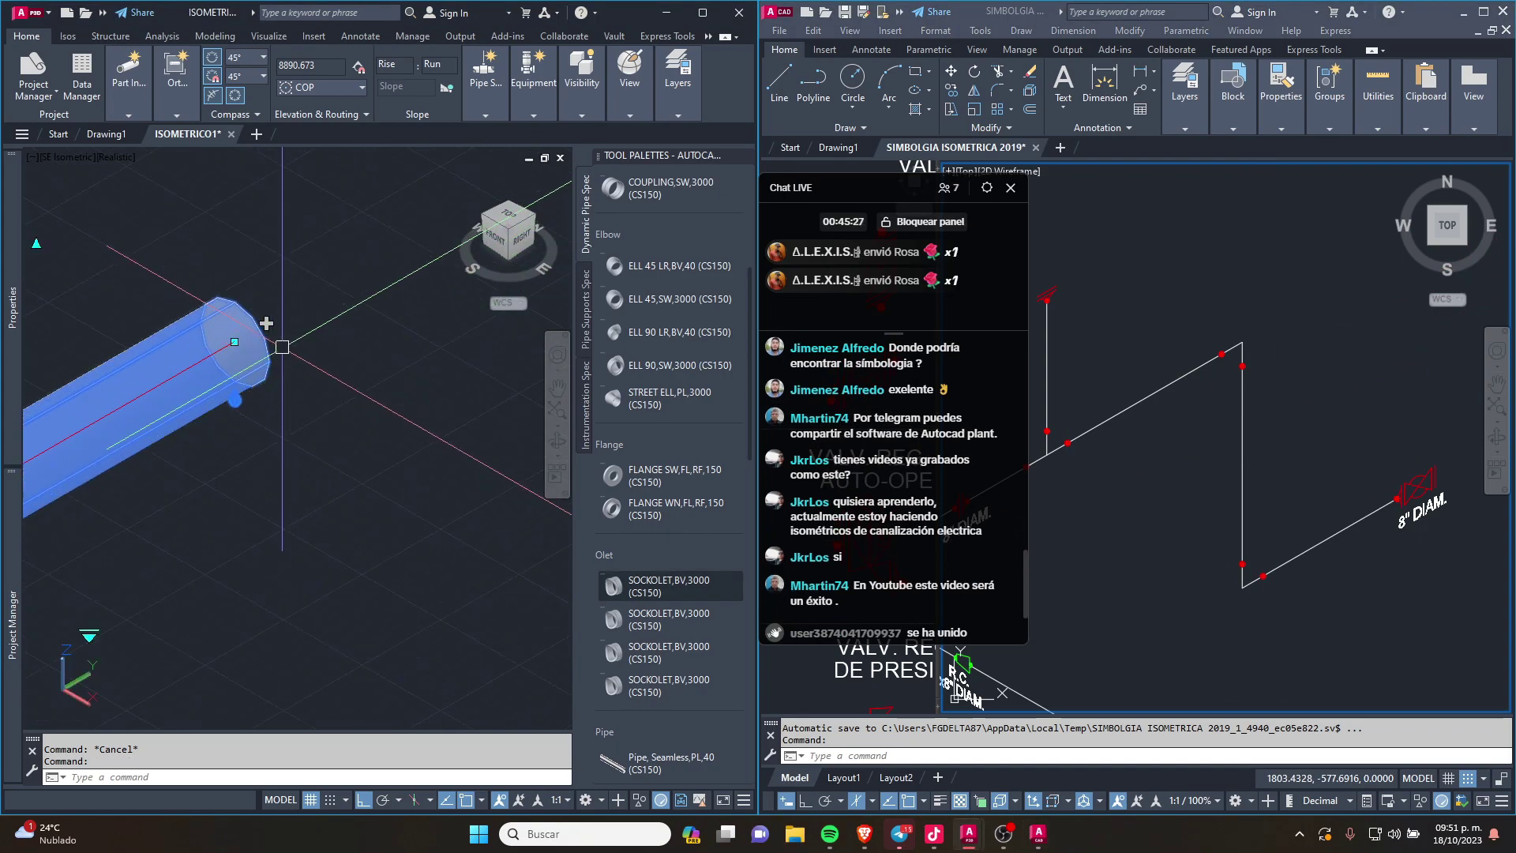
{"action": "left_click", "coordinate": [271, 348]}
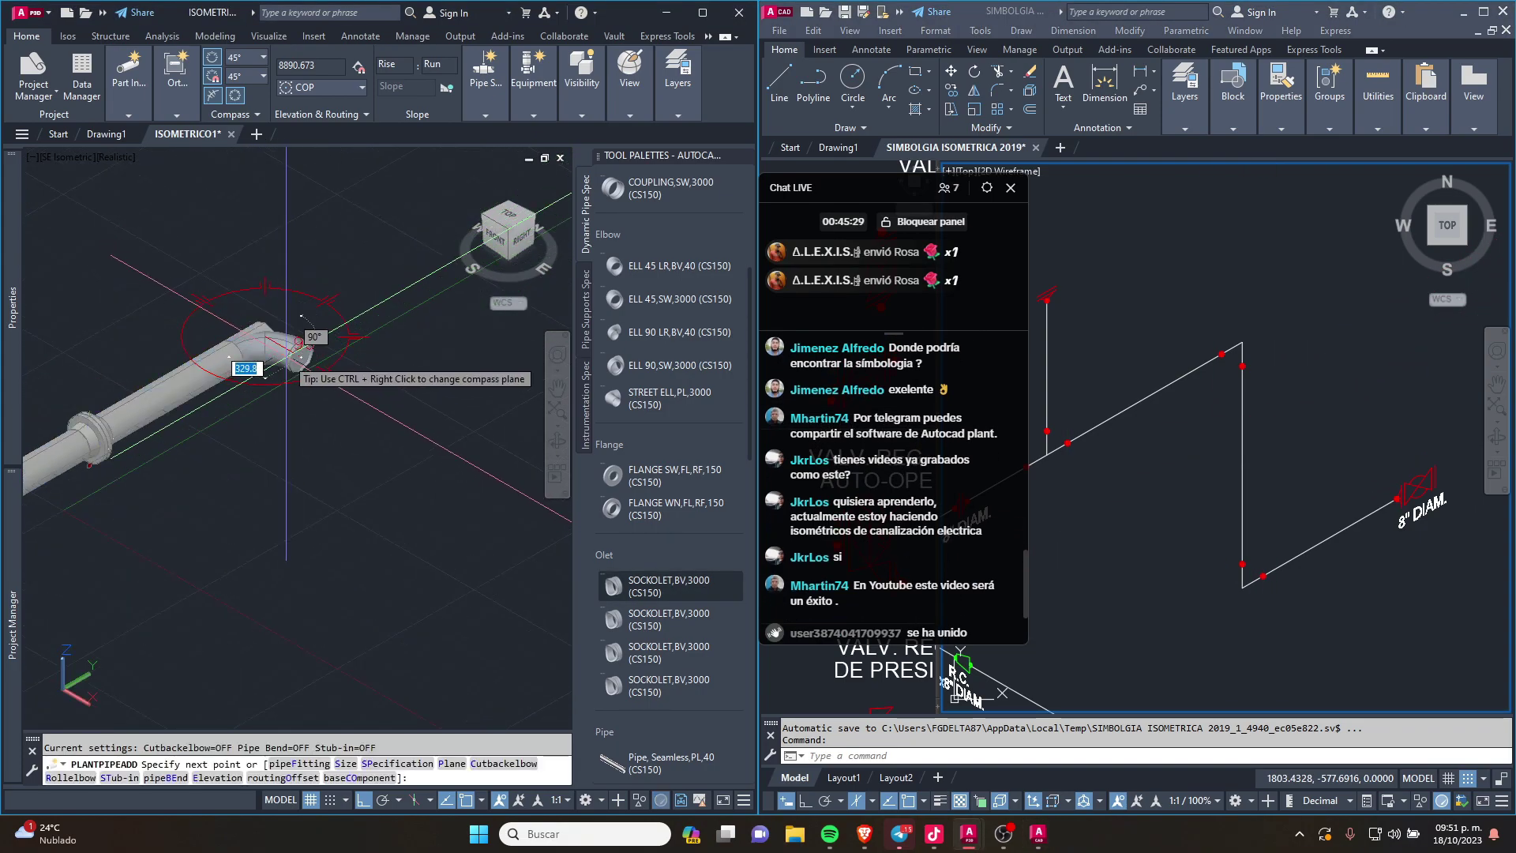
{"action": "type", "text": "P"}
{"action": "key", "text": "Return"}
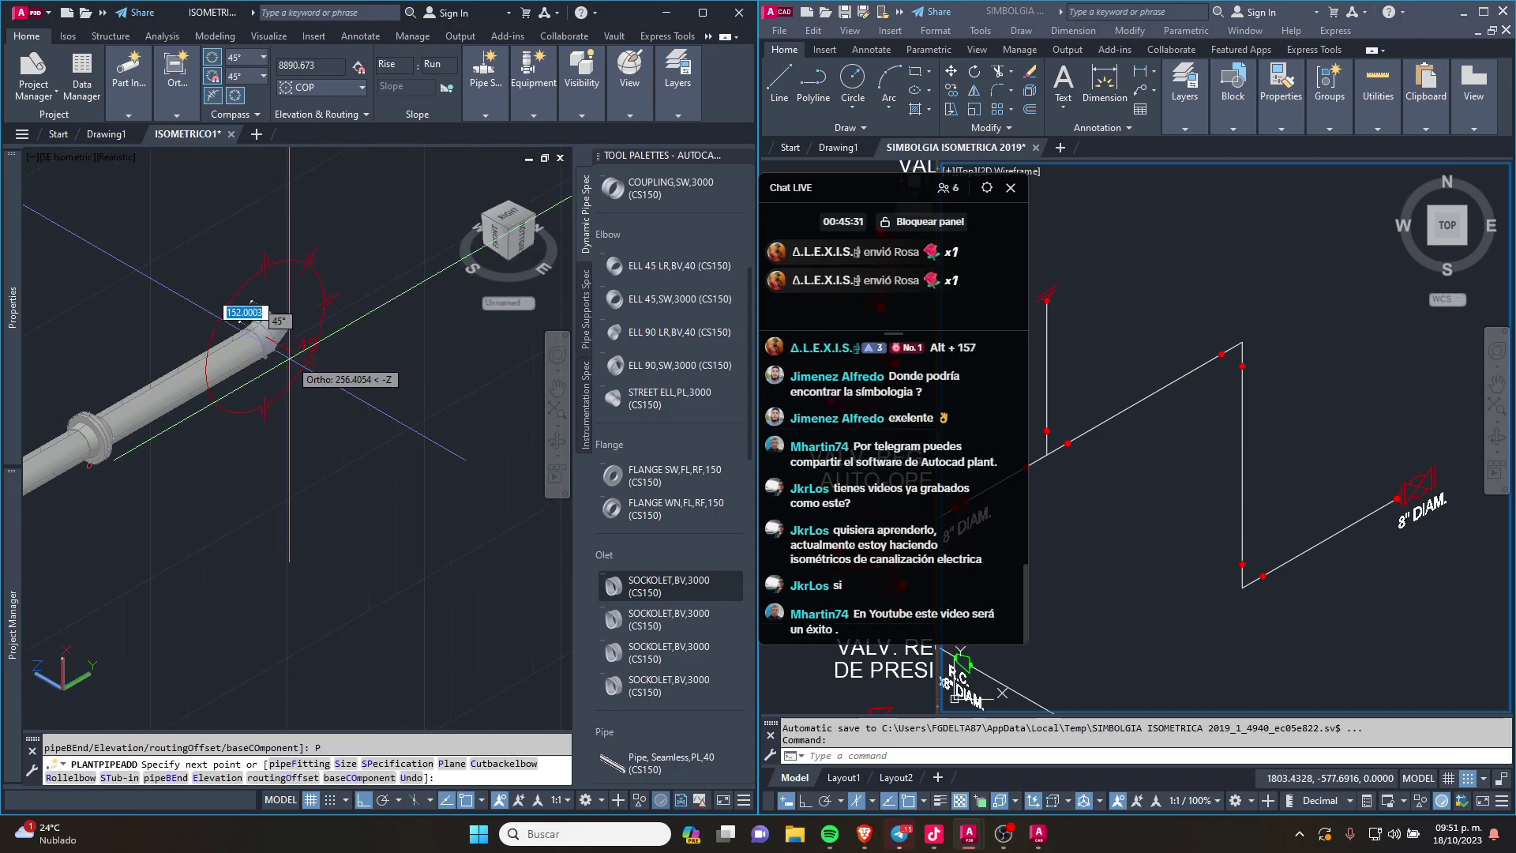
{"action": "scroll", "coordinate": [268, 387], "scroll_direction": "down", "scroll_amount": 2}
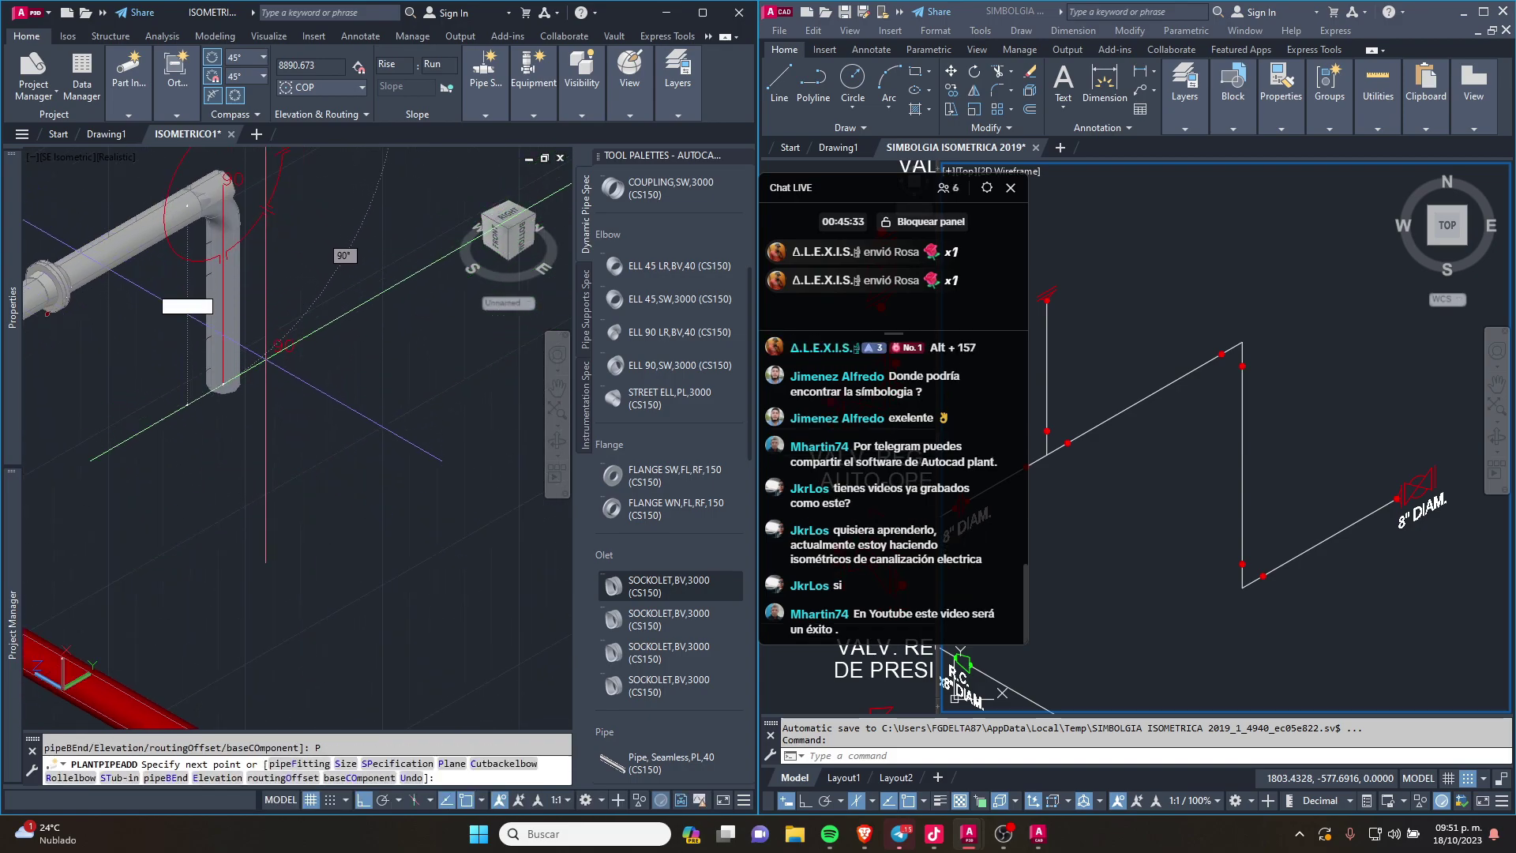
{"action": "left_click", "coordinate": [270, 413]}
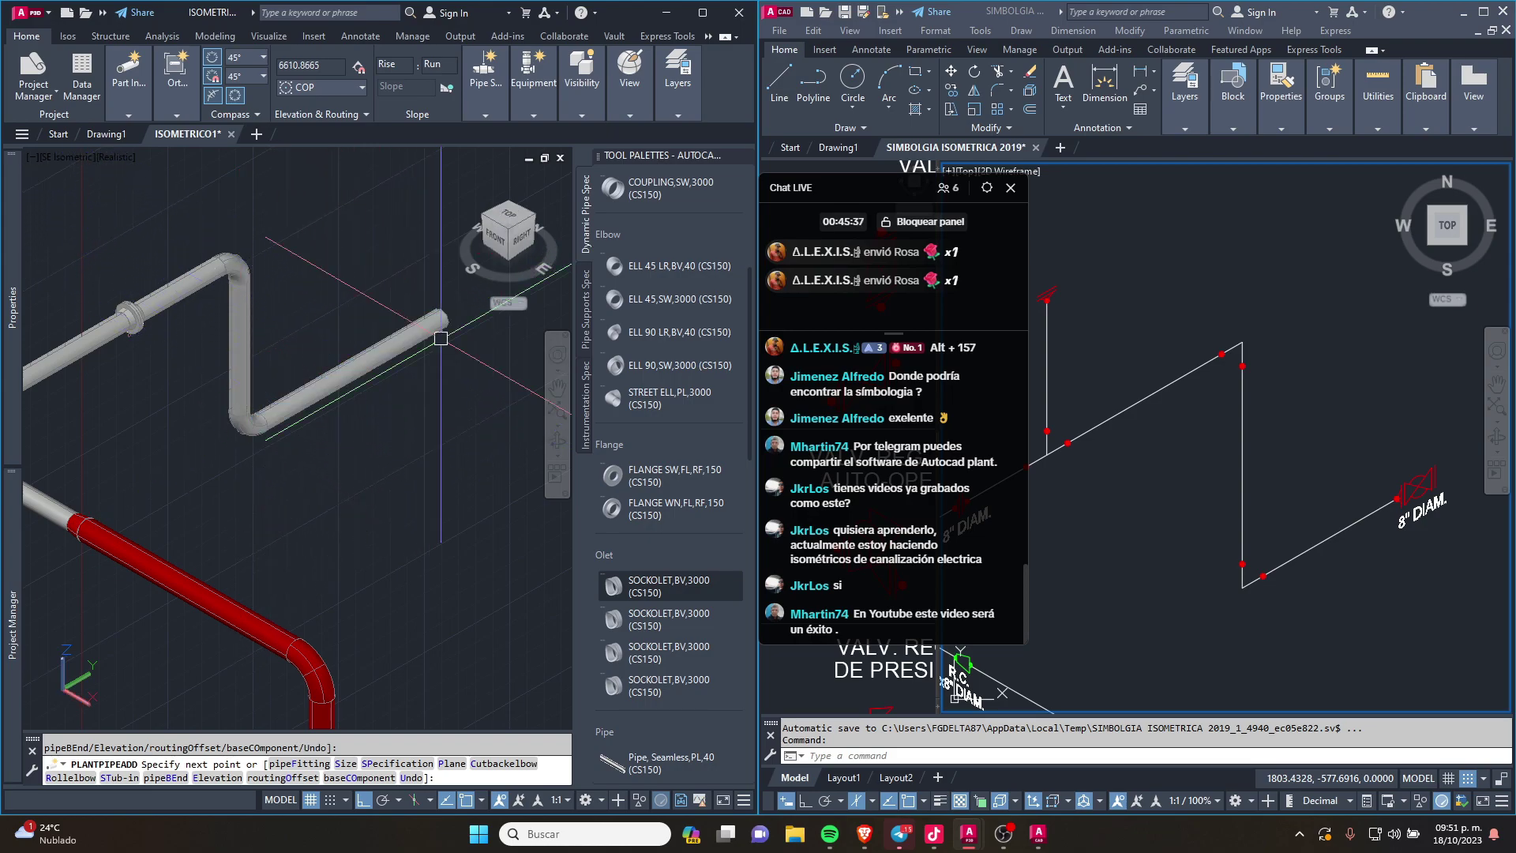
{"action": "key", "text": "Escape"}
{"action": "middle_click_drag", "start_coordinate": [440, 338], "coordinate": [401, 401]}
Step: Place a Ball Valve,FL,RF,150 on the grey pipe's open end
{"action": "scroll", "coordinate": [642, 424], "scroll_direction": "down", "scroll_amount": 3}
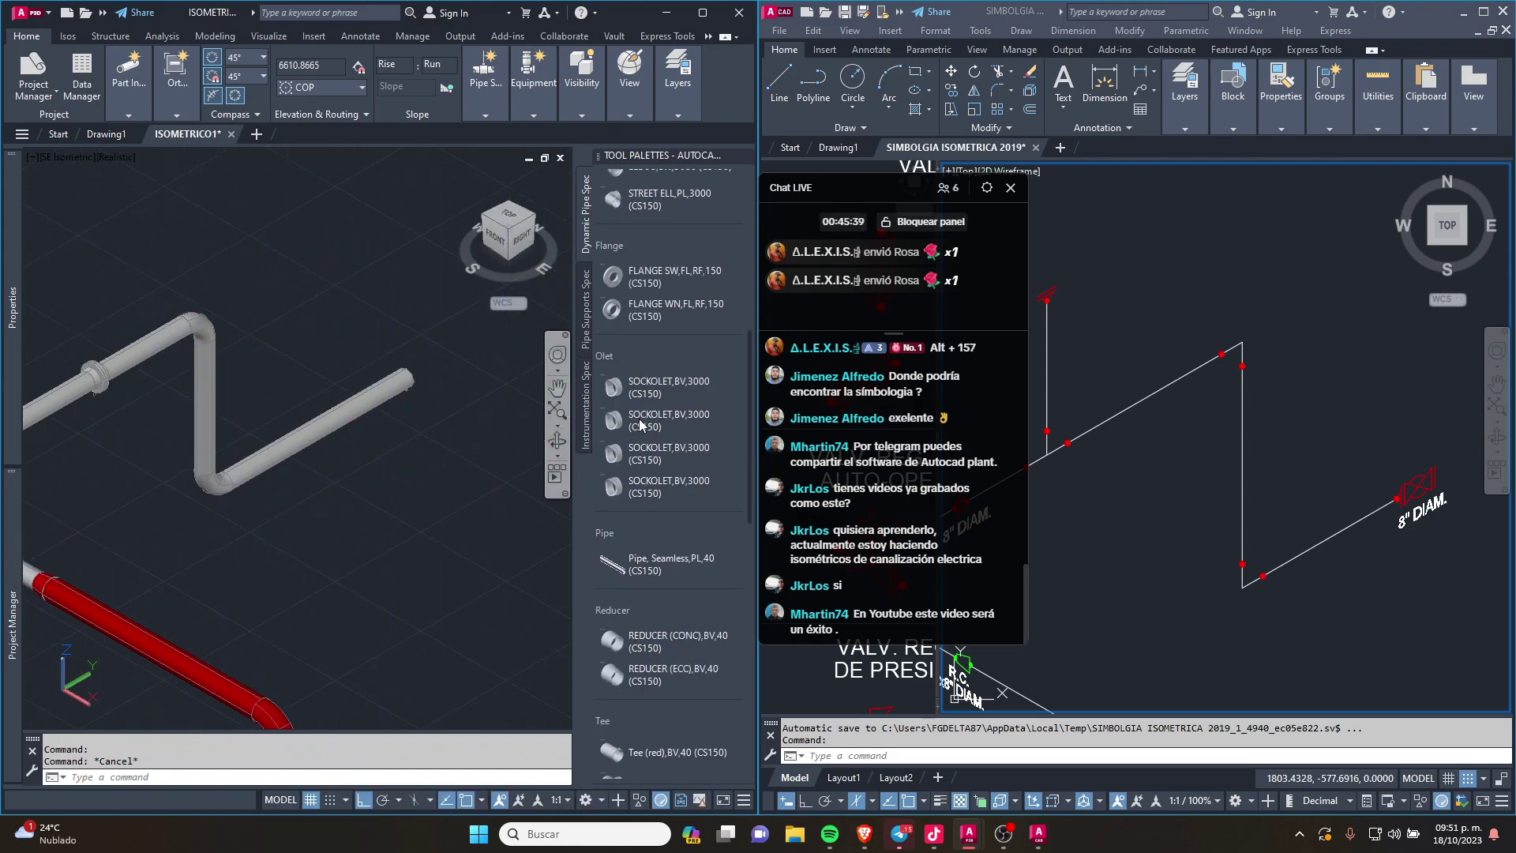
{"action": "scroll", "coordinate": [641, 424], "scroll_direction": "down", "scroll_amount": 2}
{"action": "scroll", "coordinate": [689, 458], "scroll_direction": "down", "scroll_amount": 2}
{"action": "scroll", "coordinate": [680, 469], "scroll_direction": "down", "scroll_amount": 2}
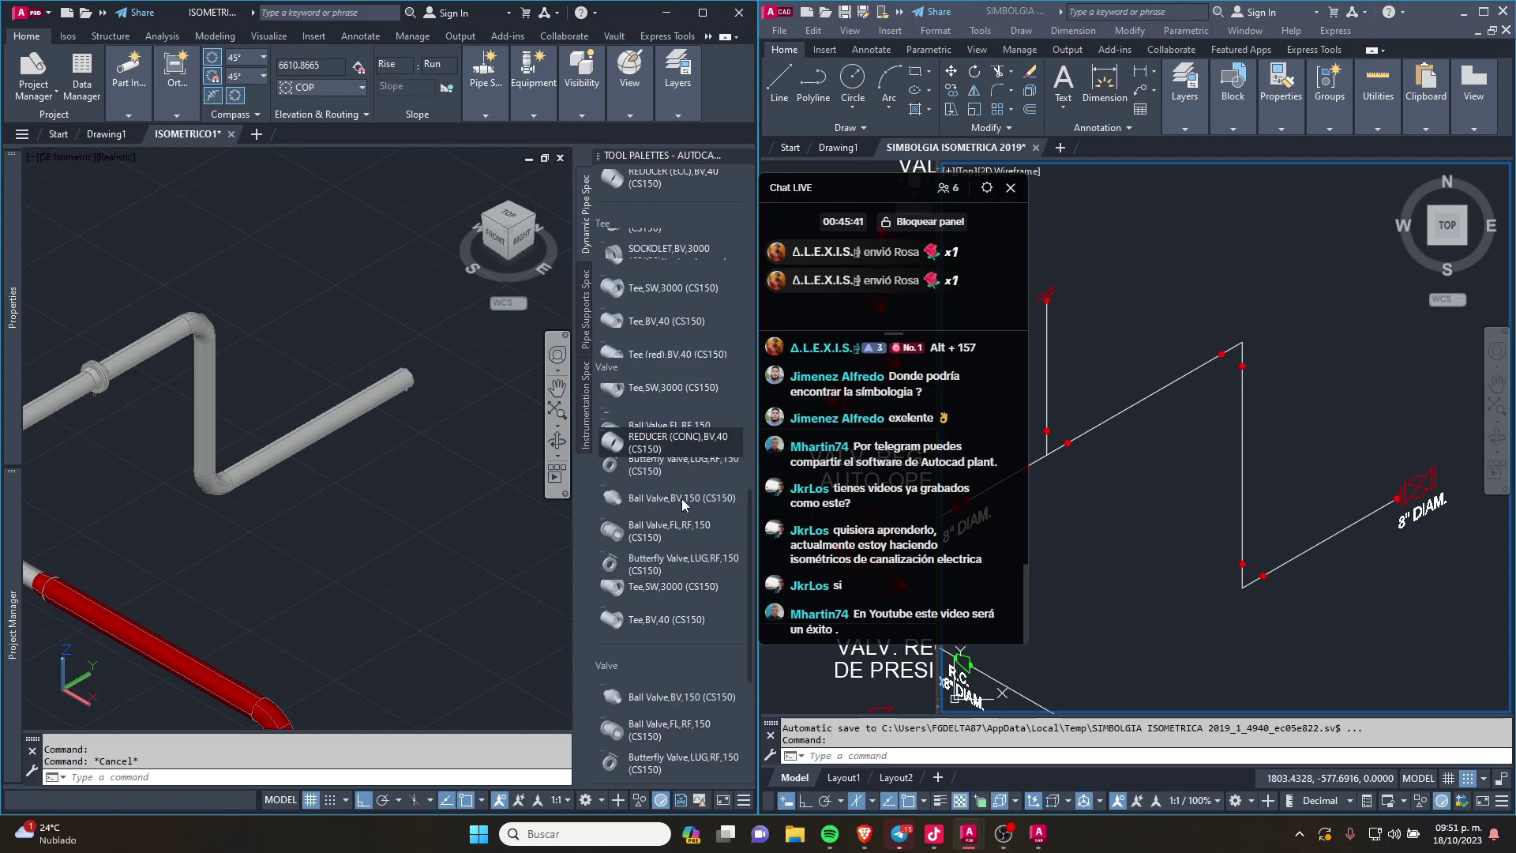
{"action": "scroll", "coordinate": [667, 482], "scroll_direction": "down", "scroll_amount": 2}
{"action": "scroll", "coordinate": [651, 497], "scroll_direction": "down", "scroll_amount": 2}
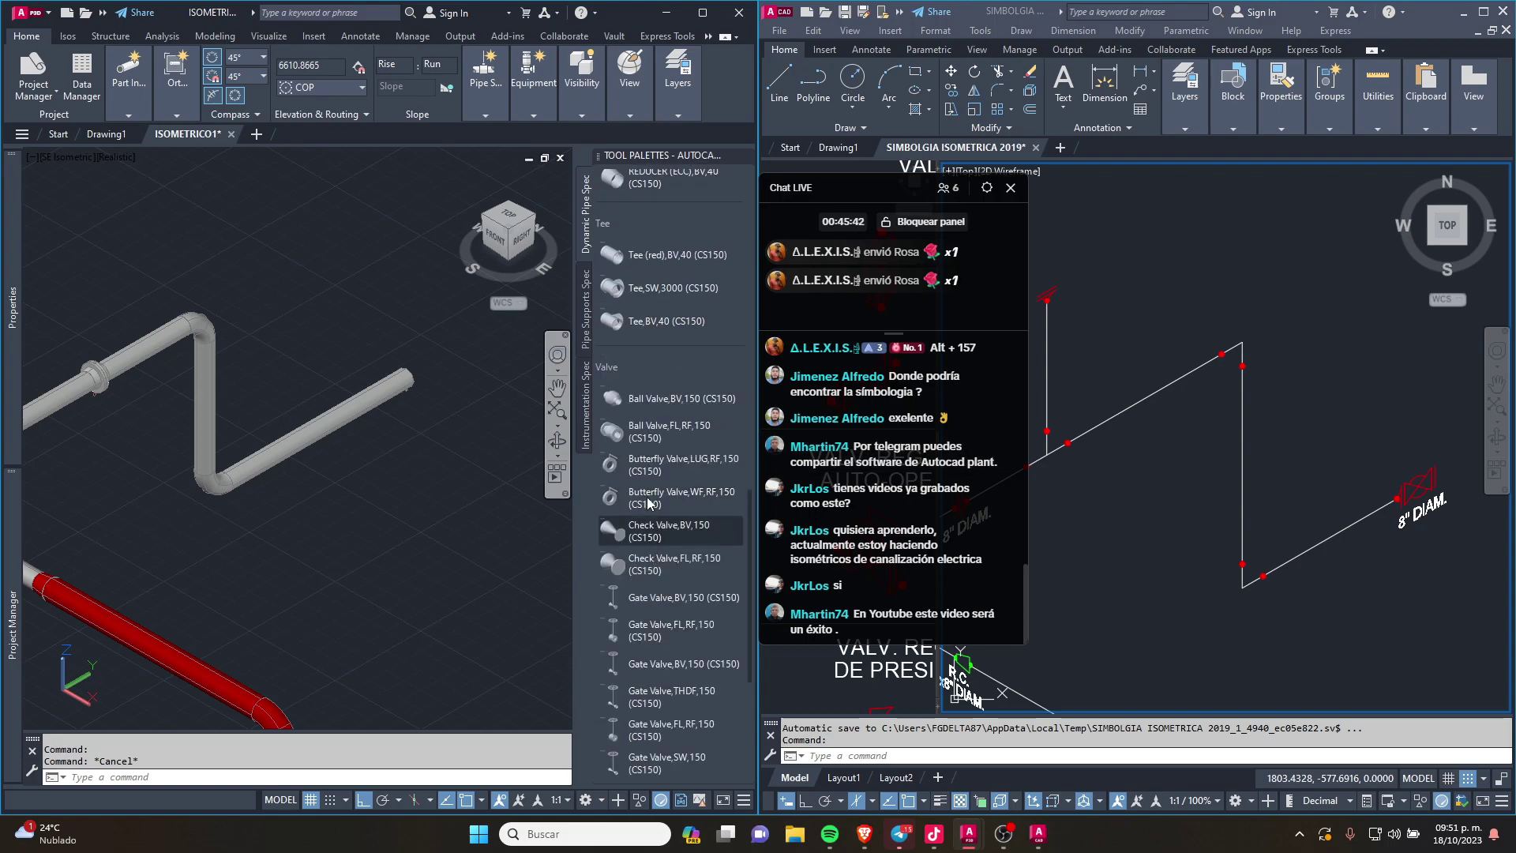
{"action": "left_click", "coordinate": [645, 434]}
{"action": "scroll", "coordinate": [455, 365], "scroll_direction": "up", "scroll_amount": 3}
{"action": "scroll", "coordinate": [452, 364], "scroll_direction": "up", "scroll_amount": 3}
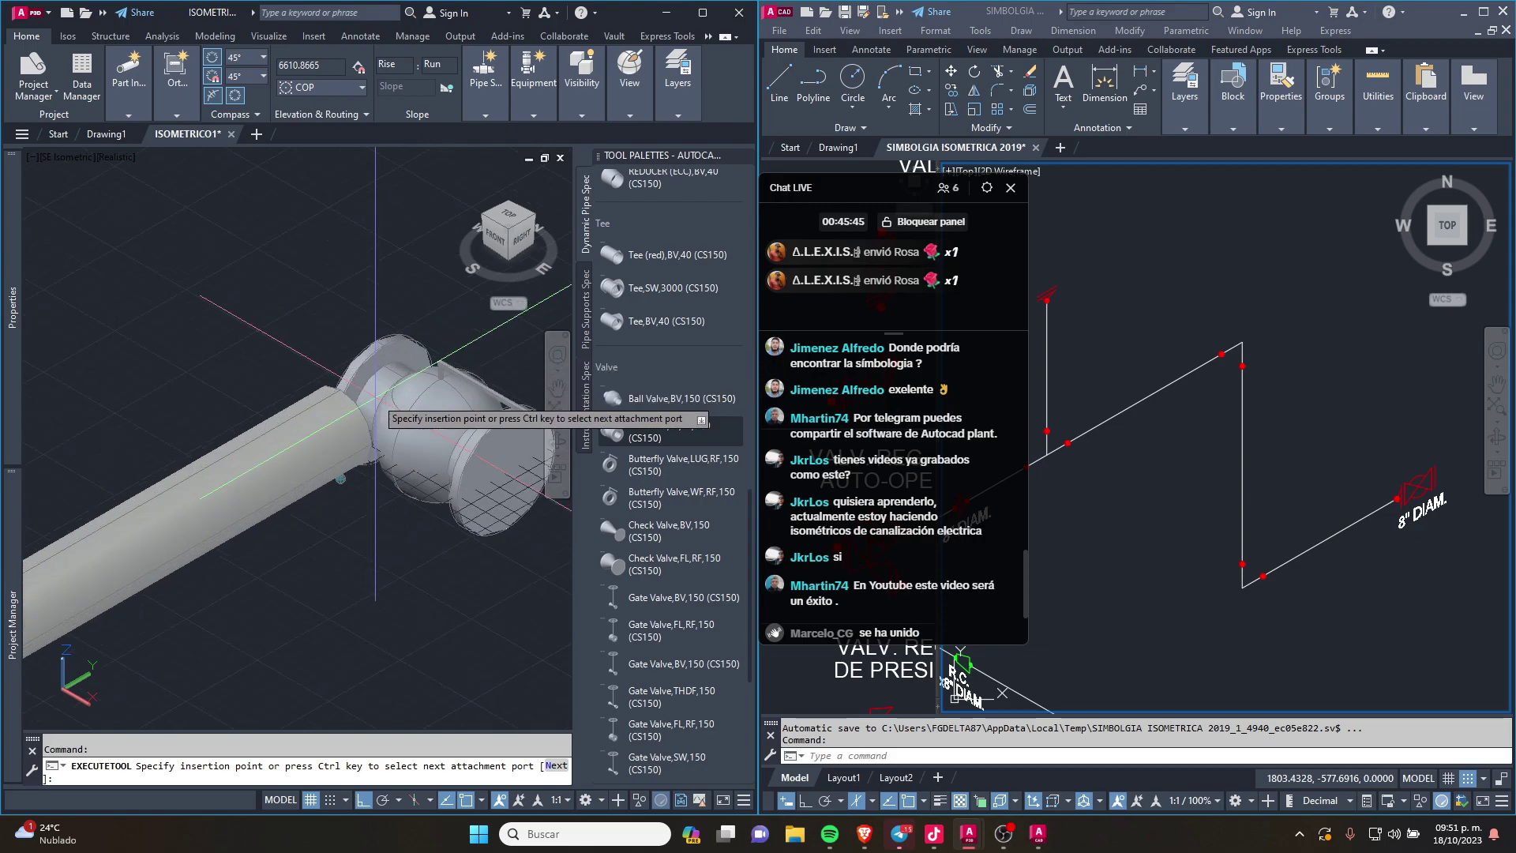
{"action": "left_click", "coordinate": [341, 425]}
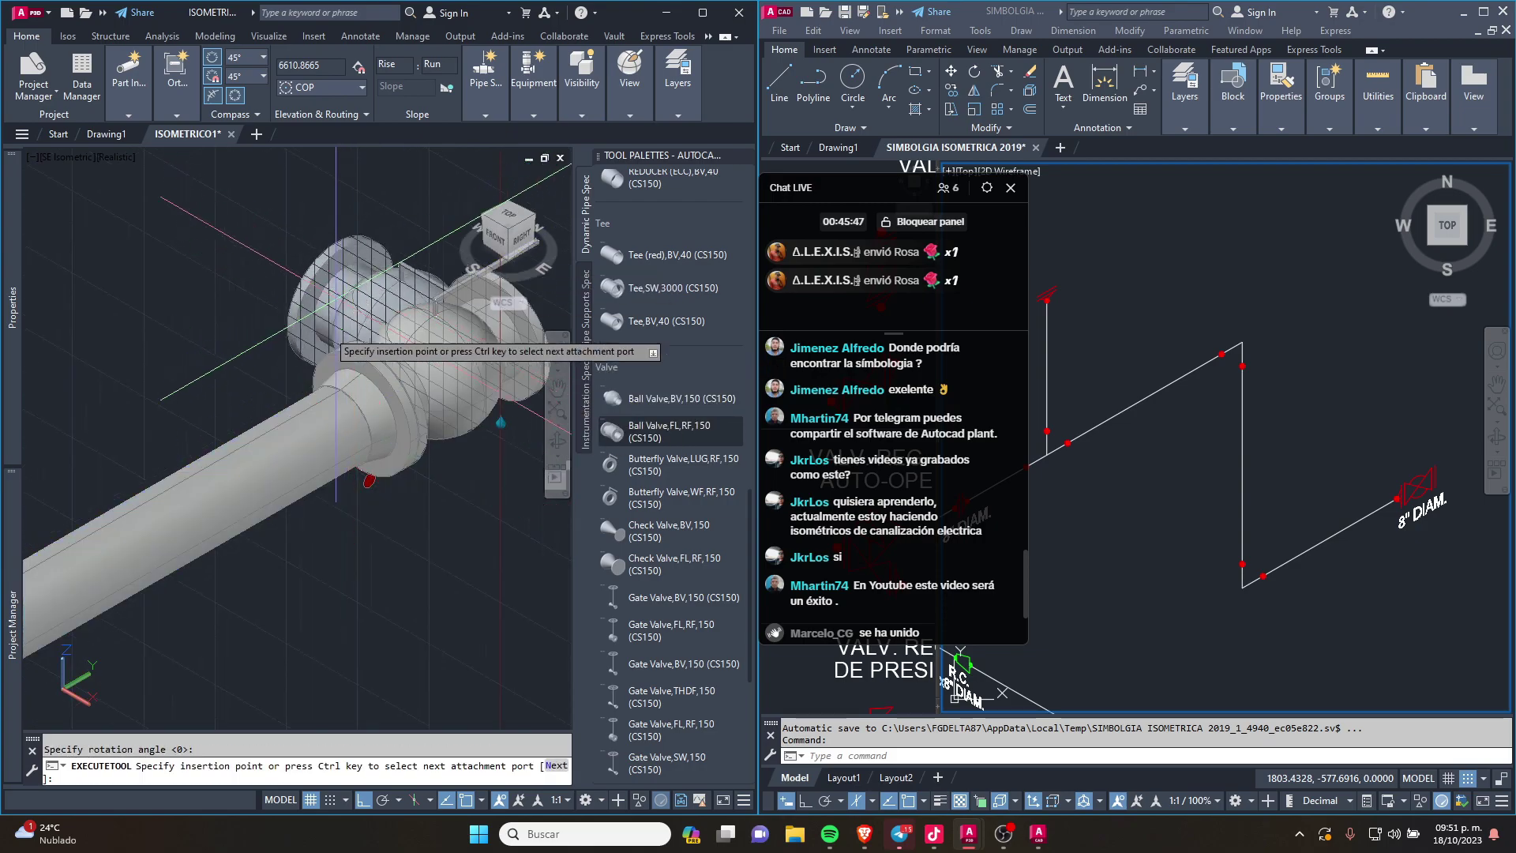
{"action": "scroll", "coordinate": [371, 371], "scroll_direction": "down", "scroll_amount": 3}
{"action": "scroll", "coordinate": [378, 364], "scroll_direction": "down", "scroll_amount": 2}
{"action": "key", "text": "Escape"}
Step: Orbit to view the valve from the side, then start and cancel a blind flange insertion
{"action": "scroll", "coordinate": [521, 375], "scroll_direction": "up", "scroll_amount": 2}
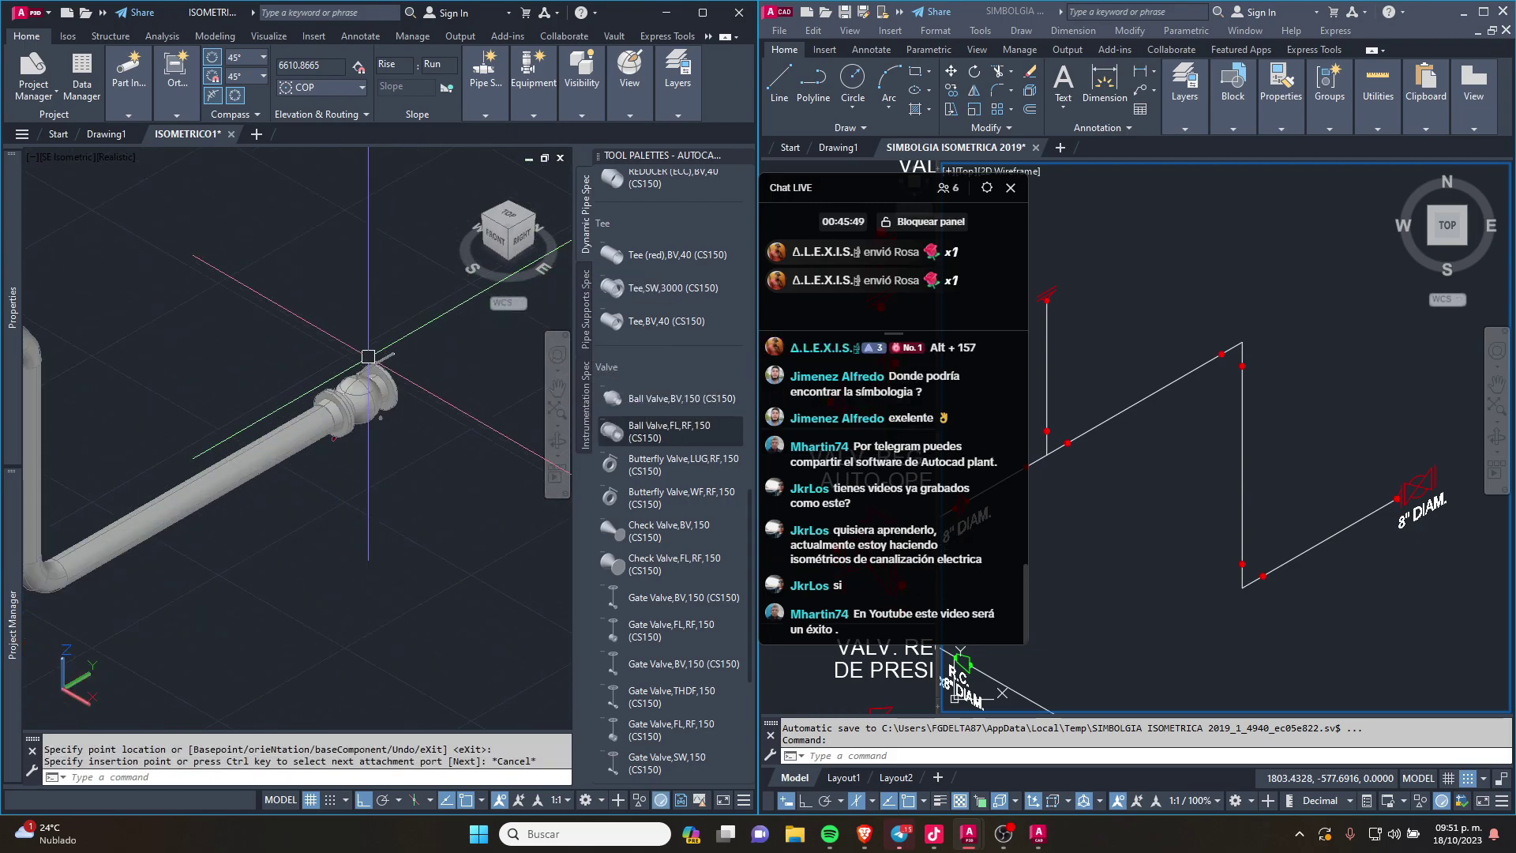
{"action": "scroll", "coordinate": [530, 377], "scroll_direction": "up", "scroll_amount": 2}
{"action": "scroll", "coordinate": [533, 377], "scroll_direction": "up", "scroll_amount": 3}
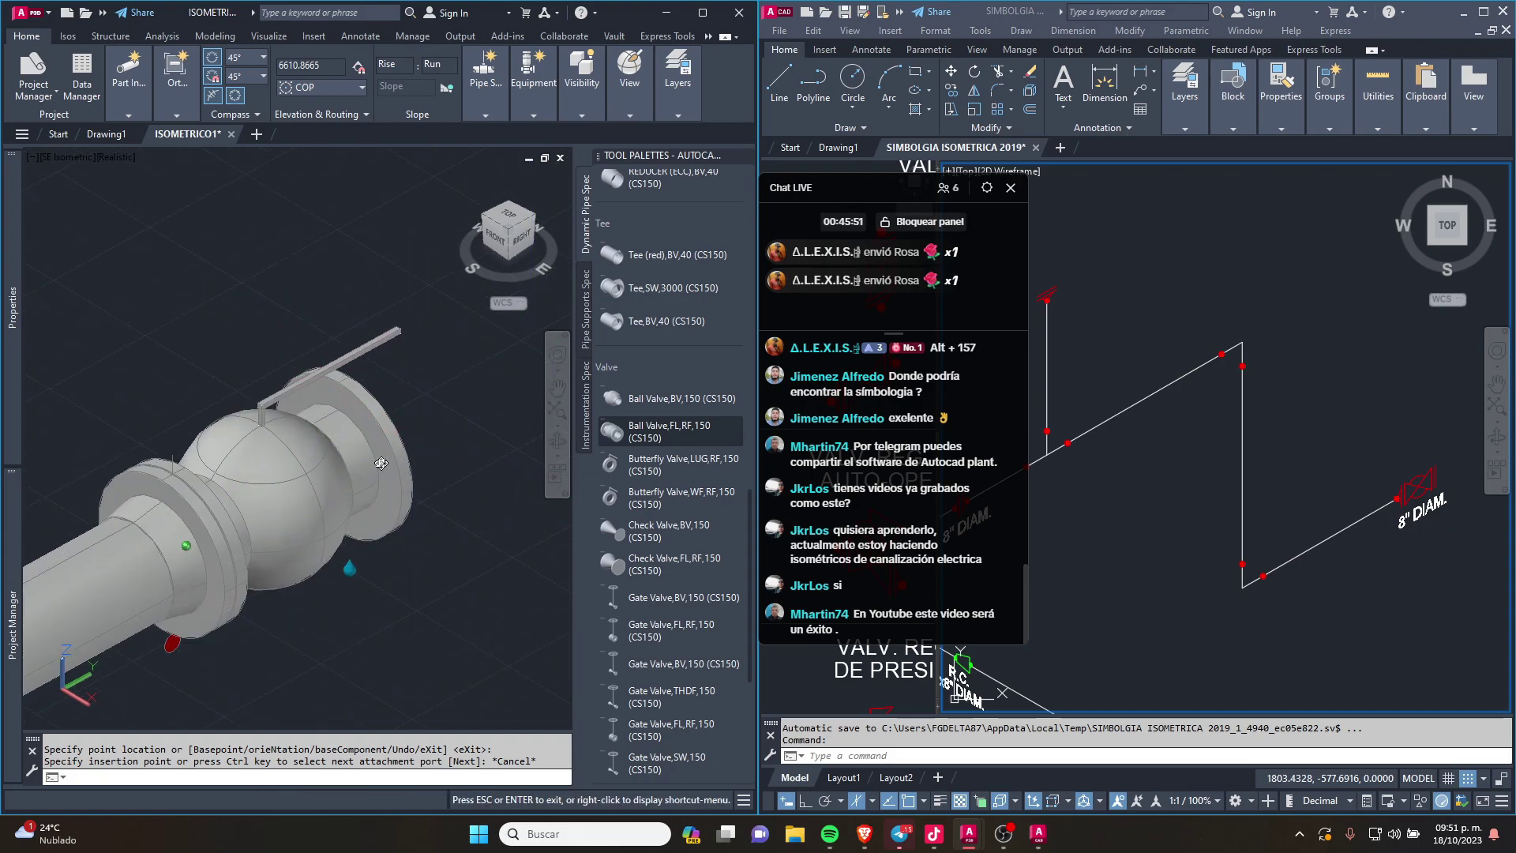
{"action": "middle_click_drag", "start_coordinate": [533, 377], "coordinate": [742, 504], "text": "shift"}
{"action": "scroll", "coordinate": [1342, 513], "scroll_direction": "up", "scroll_amount": 2}
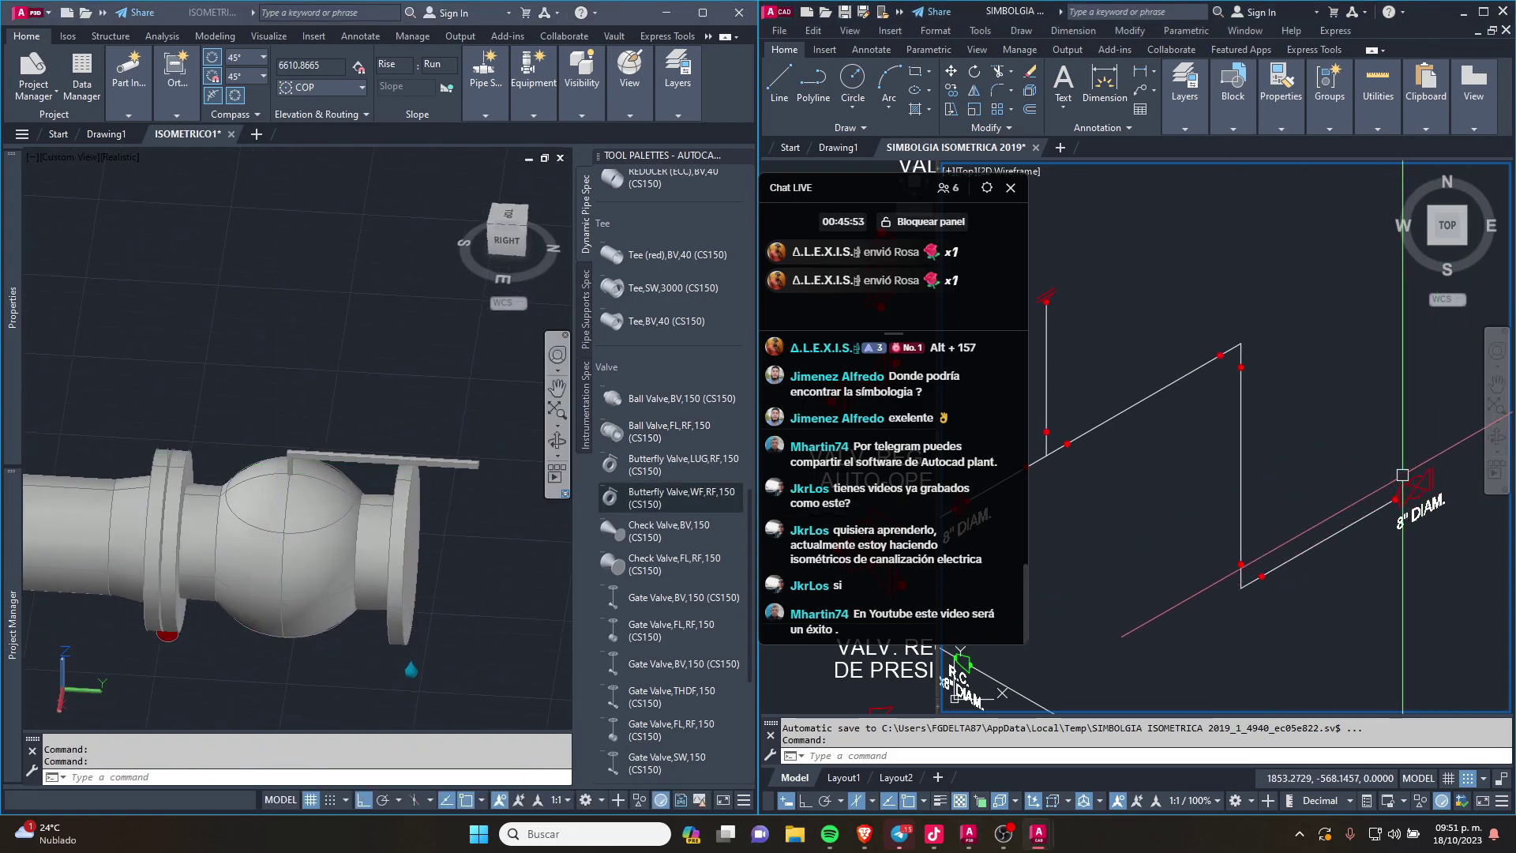
{"action": "scroll", "coordinate": [1343, 513], "scroll_direction": "up", "scroll_amount": 2}
{"action": "scroll", "coordinate": [1341, 516], "scroll_direction": "up", "scroll_amount": 3}
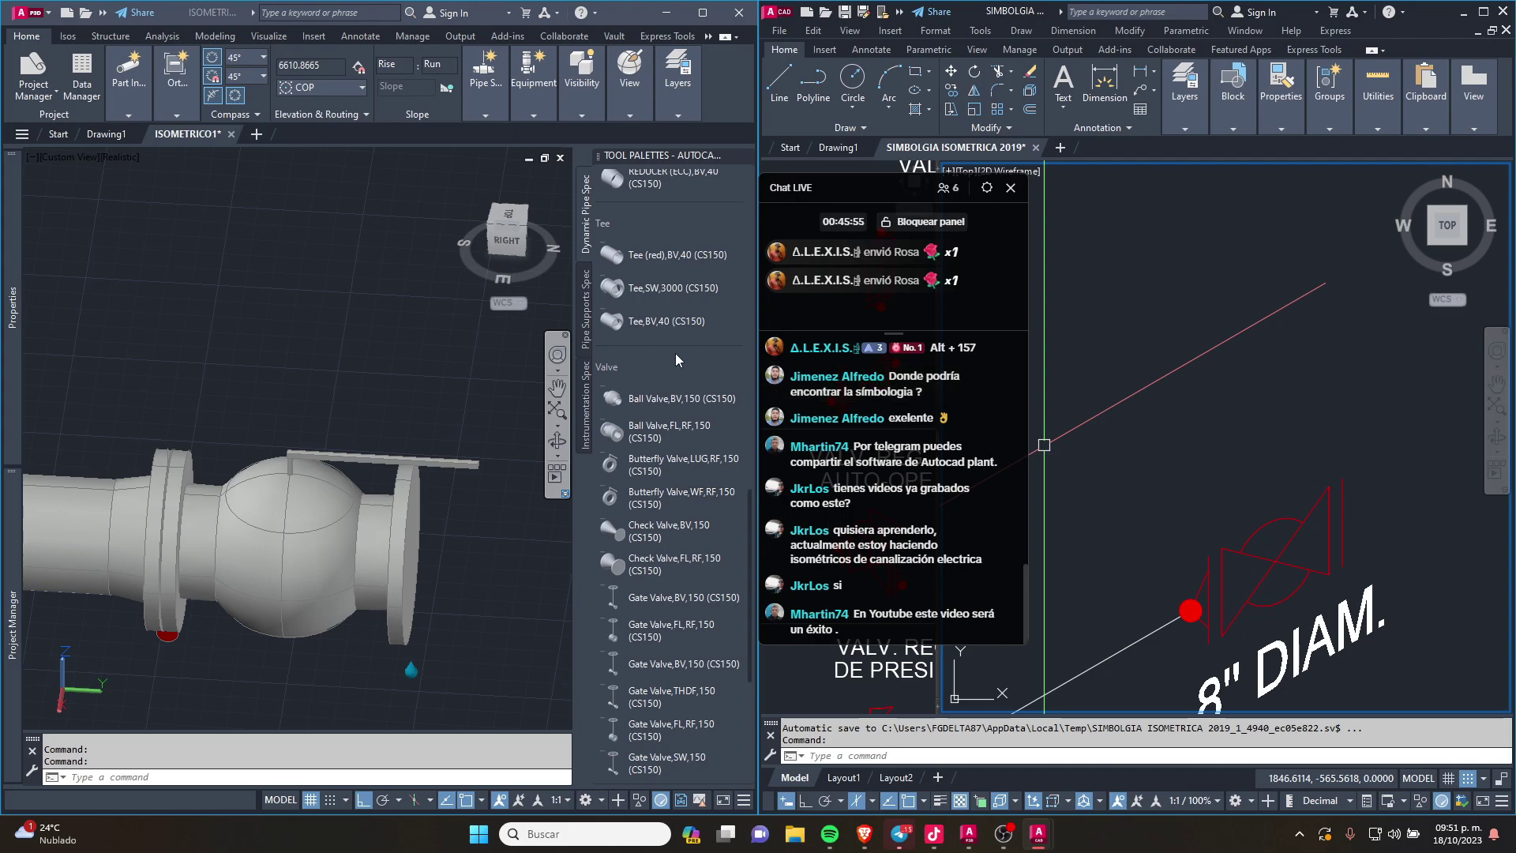
{"action": "scroll", "coordinate": [675, 353], "scroll_direction": "up", "scroll_amount": 2}
{"action": "scroll", "coordinate": [665, 384], "scroll_direction": "up", "scroll_amount": 2}
{"action": "scroll", "coordinate": [660, 379], "scroll_direction": "up", "scroll_amount": 3}
{"action": "scroll", "coordinate": [655, 374], "scroll_direction": "up", "scroll_amount": 3}
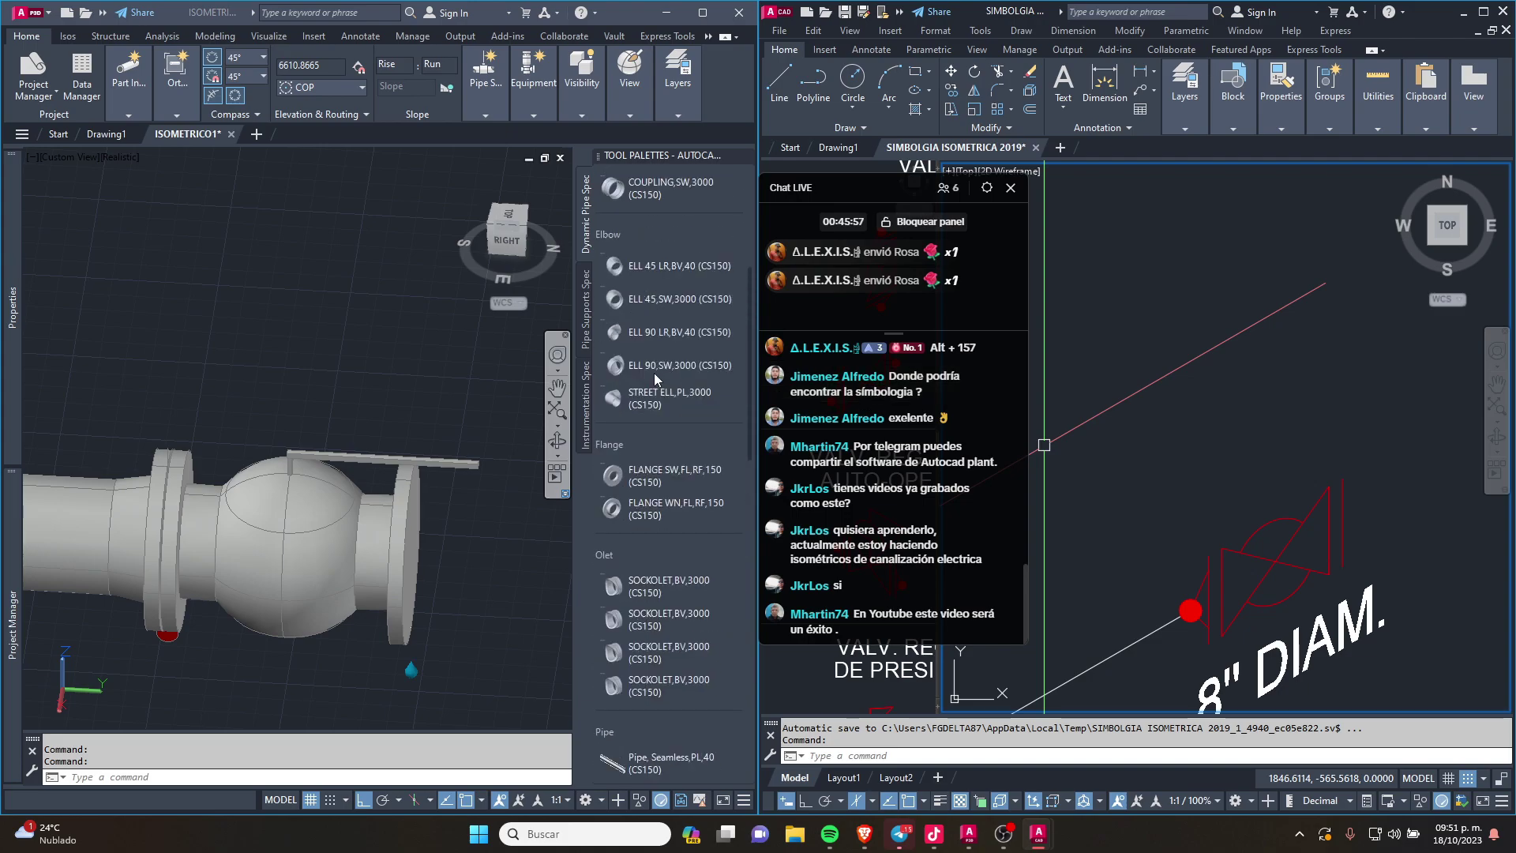
{"action": "scroll", "coordinate": [654, 373], "scroll_direction": "up", "scroll_amount": 3}
{"action": "scroll", "coordinate": [671, 332], "scroll_direction": "up", "scroll_amount": 3}
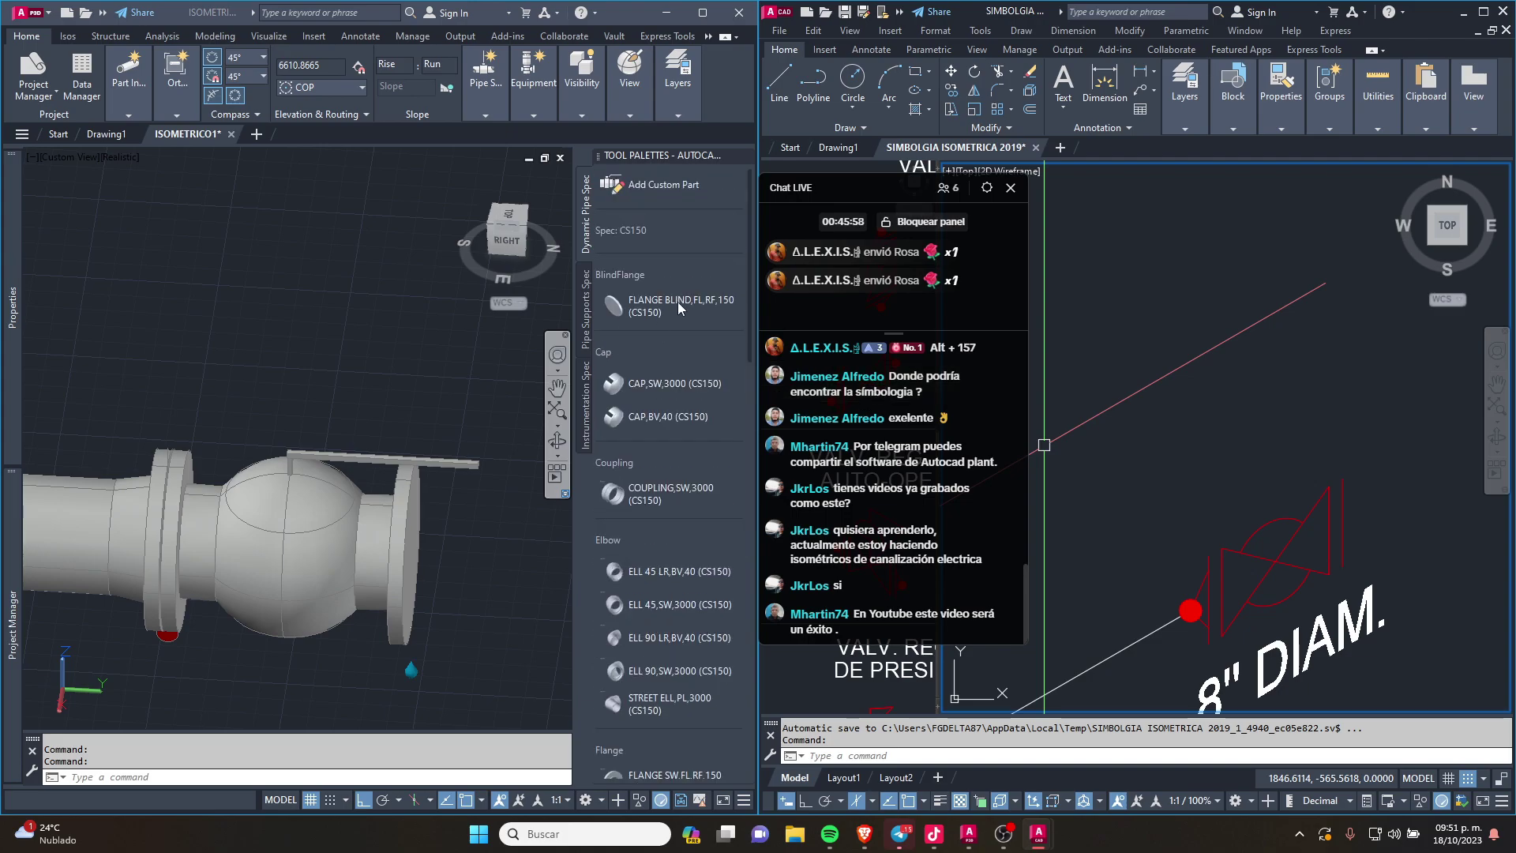
{"action": "left_click", "coordinate": [622, 301]}
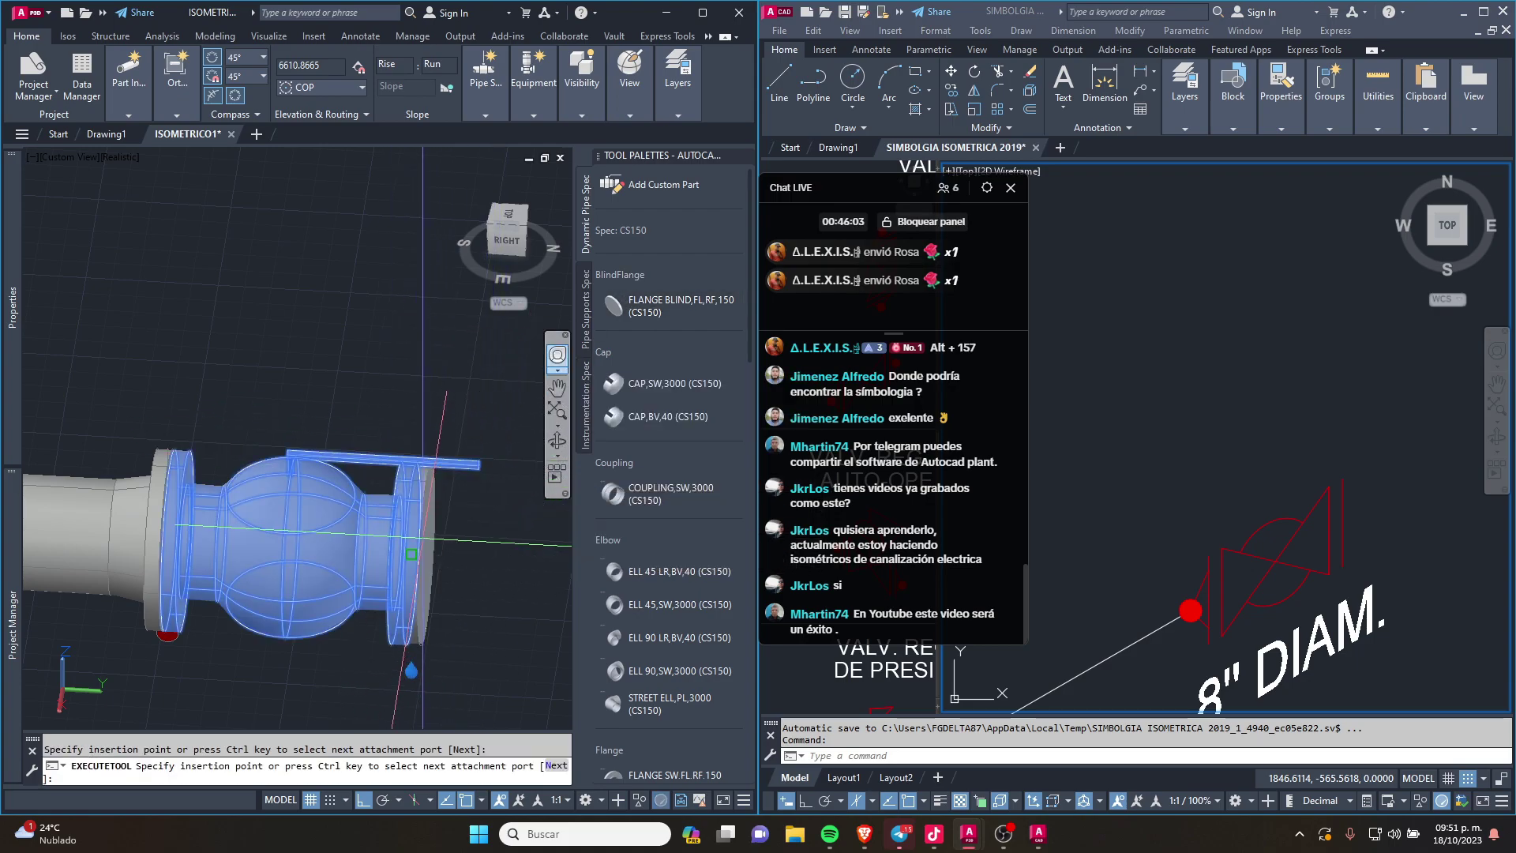
{"action": "scroll", "coordinate": [422, 553], "scroll_direction": "up", "scroll_amount": 2}
{"action": "scroll", "coordinate": [402, 659], "scroll_direction": "up", "scroll_amount": 2}
{"action": "key", "text": "Escape"}
{"action": "key", "text": "Escape"}
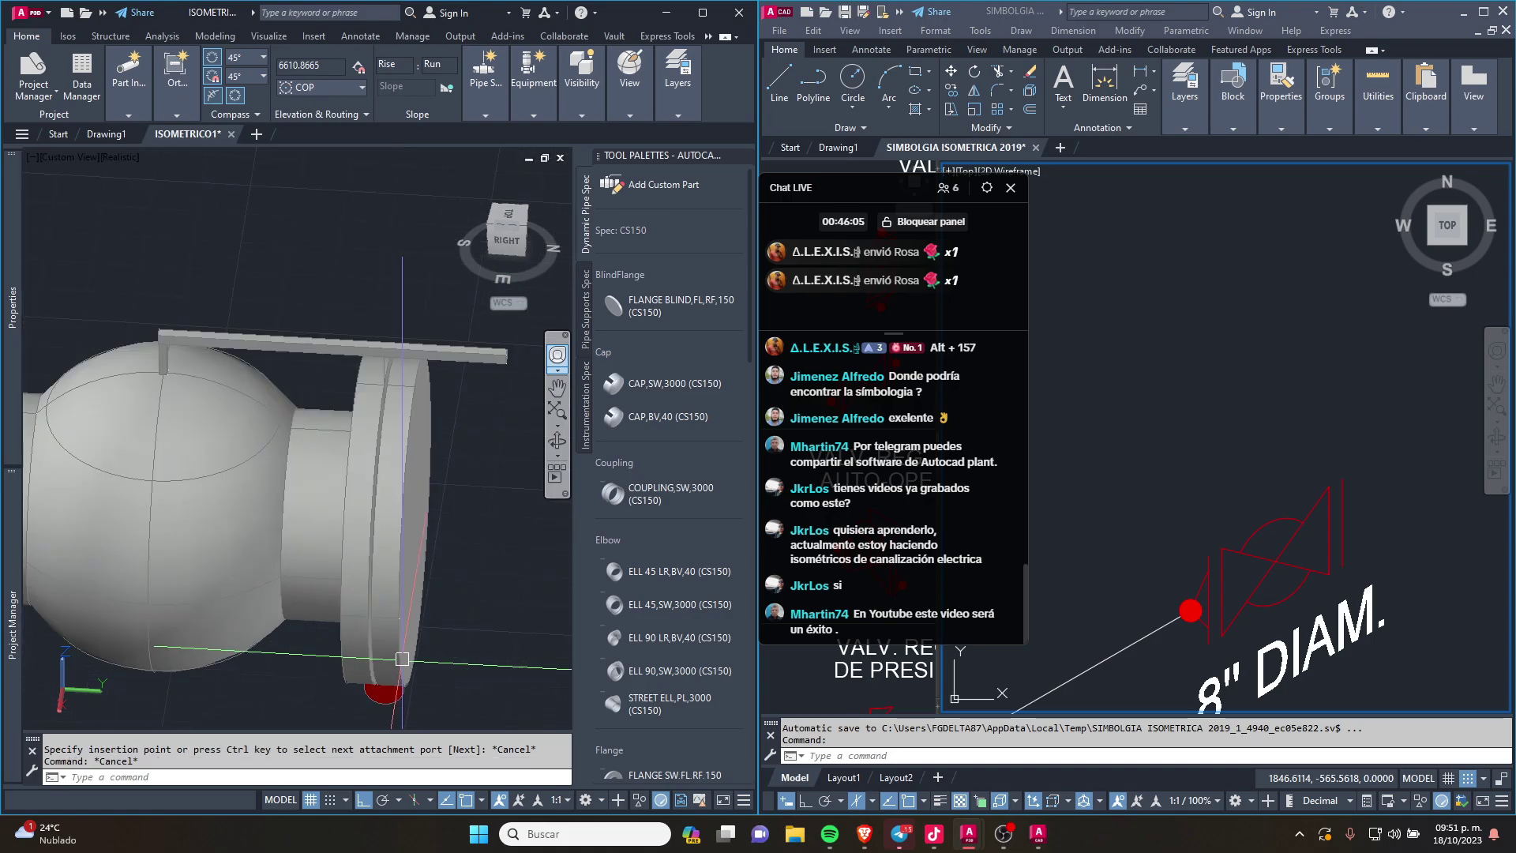
{"action": "scroll", "coordinate": [370, 482], "scroll_direction": "down", "scroll_amount": 2}
{"action": "scroll", "coordinate": [424, 466], "scroll_direction": "down", "scroll_amount": 5}
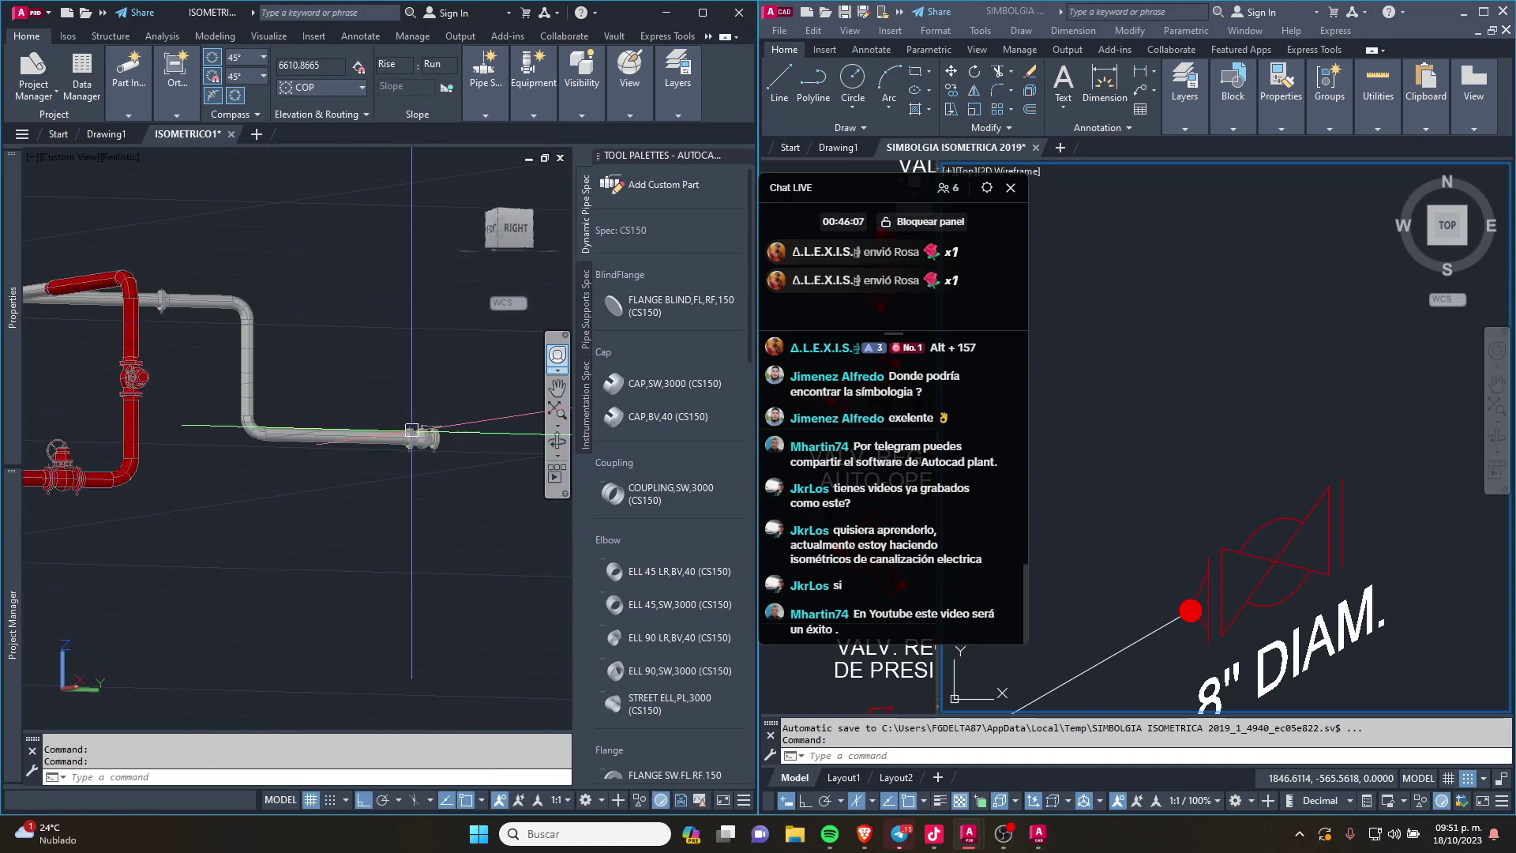
{"action": "middle_click_drag", "start_coordinate": [379, 501], "coordinate": [395, 562], "text": "shift"}
{"action": "scroll", "coordinate": [395, 562], "scroll_direction": "down", "scroll_amount": 5}
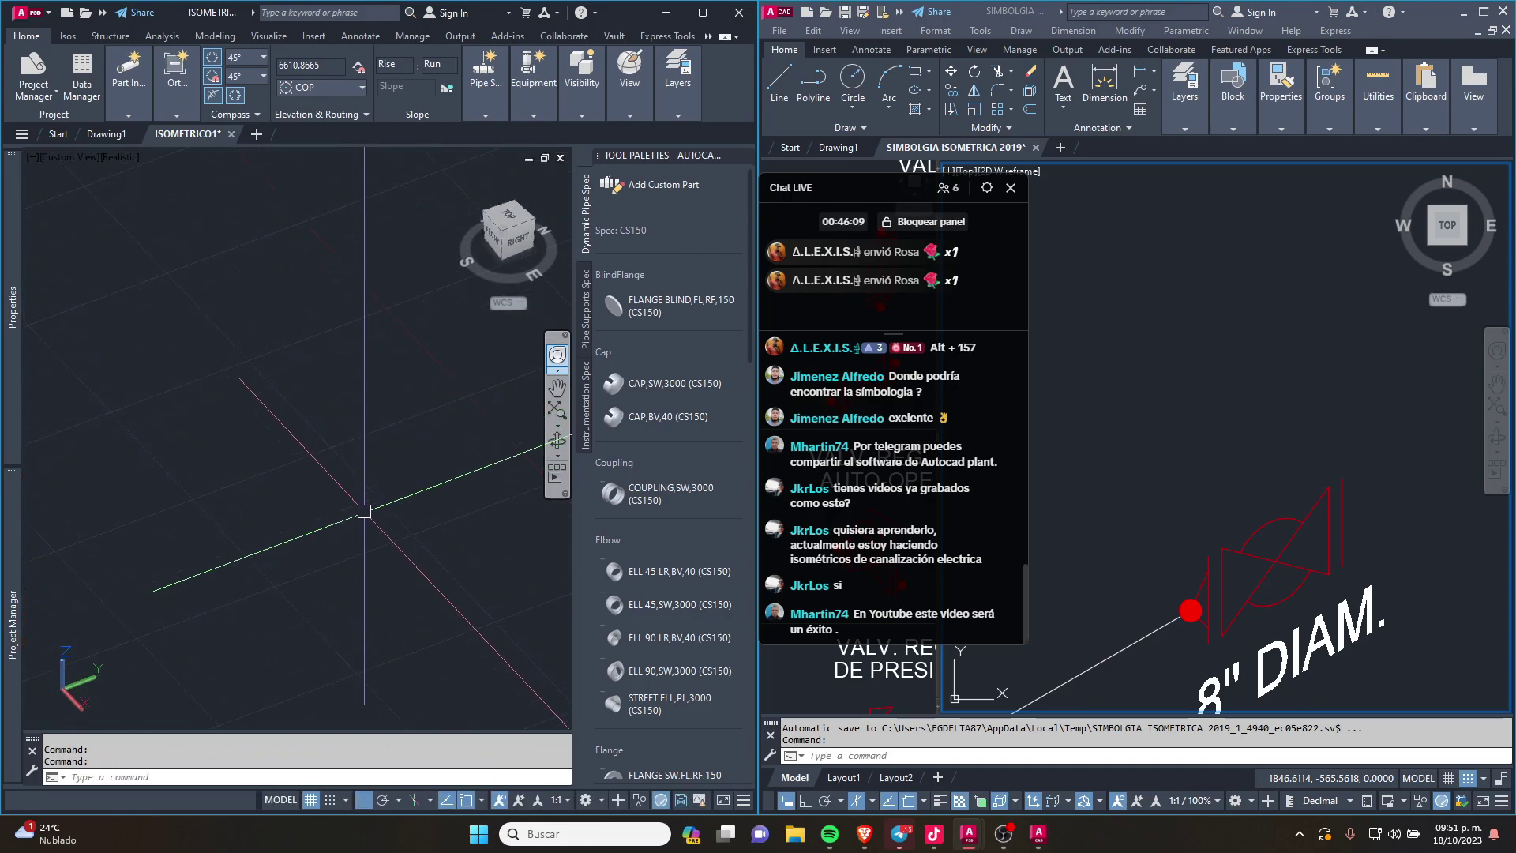
{"action": "middle_click_drag", "start_coordinate": [364, 419], "coordinate": [338, 579]}
{"action": "scroll", "coordinate": [263, 404], "scroll_direction": "up", "scroll_amount": 5}
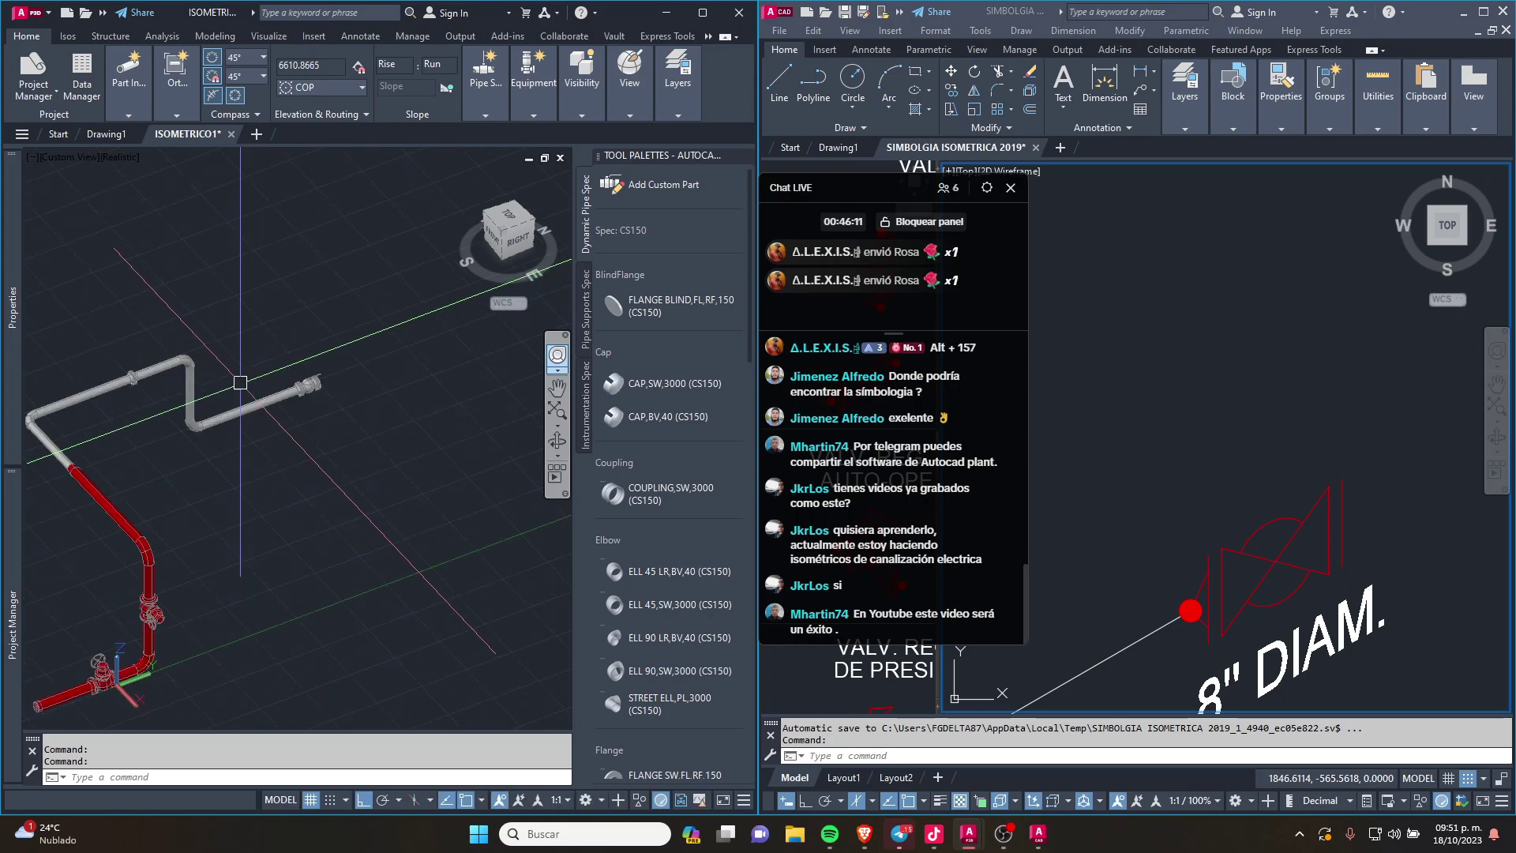
{"action": "mouse_move", "coordinate": [248, 374]}
{"action": "middle_mouse_down", "text": "shift"}
{"action": "mouse_move", "coordinate": [474, 436]}
{"action": "mouse_move", "coordinate": [358, 532]}
{"action": "middle_mouse_up", "text": "shift"}
{"action": "scroll", "coordinate": [473, 436], "scroll_direction": "up", "scroll_amount": 3}
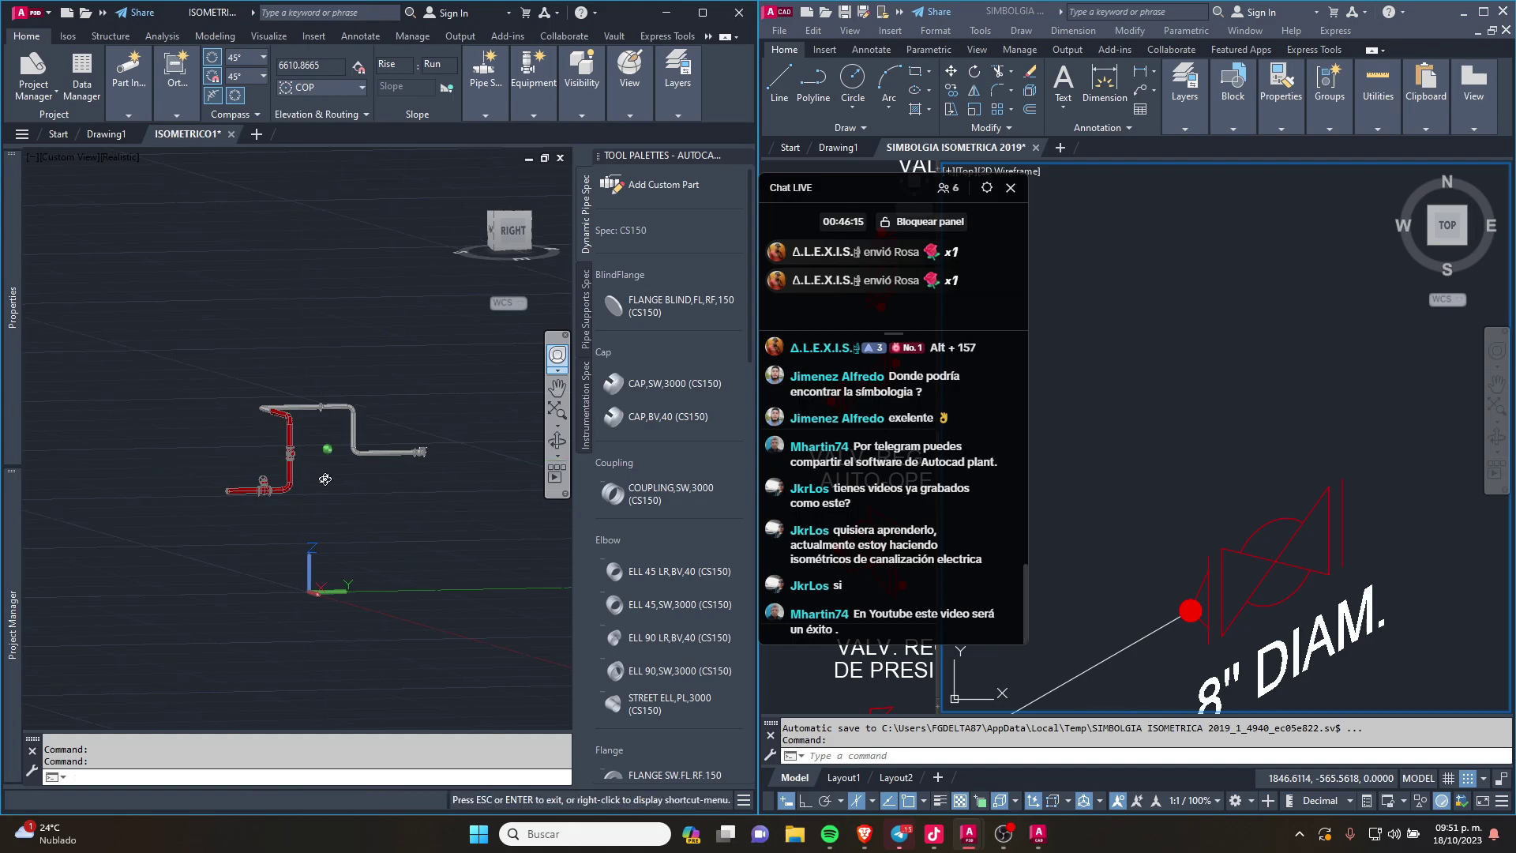
{"action": "scroll", "coordinate": [358, 531], "scroll_direction": "down", "scroll_amount": 3}
{"action": "scroll", "coordinate": [321, 360], "scroll_direction": "up", "scroll_amount": 4}
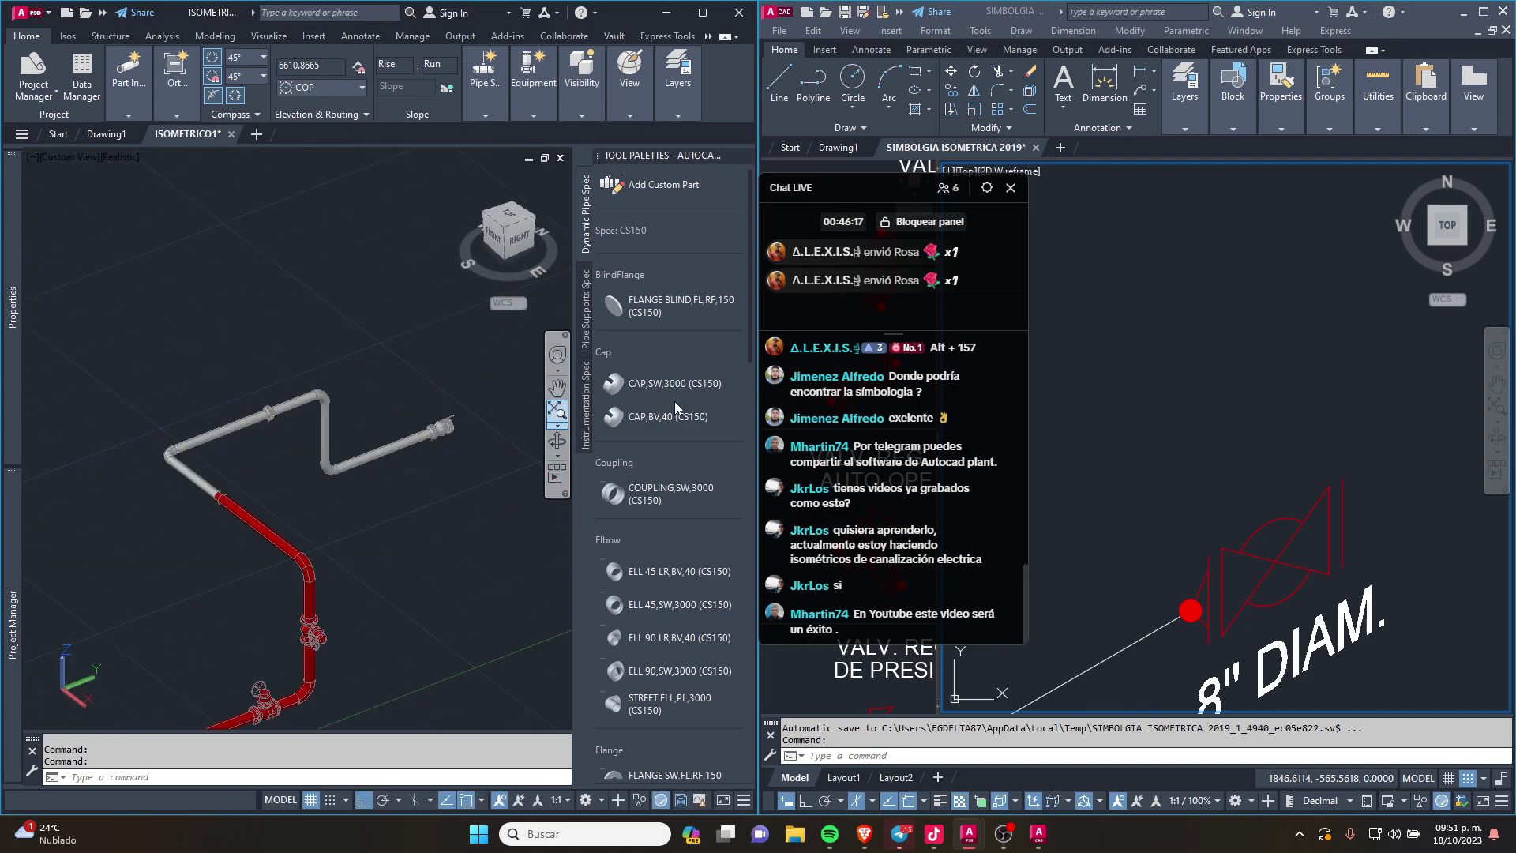
{"action": "scroll", "coordinate": [1303, 437], "scroll_direction": "down", "scroll_amount": 5}
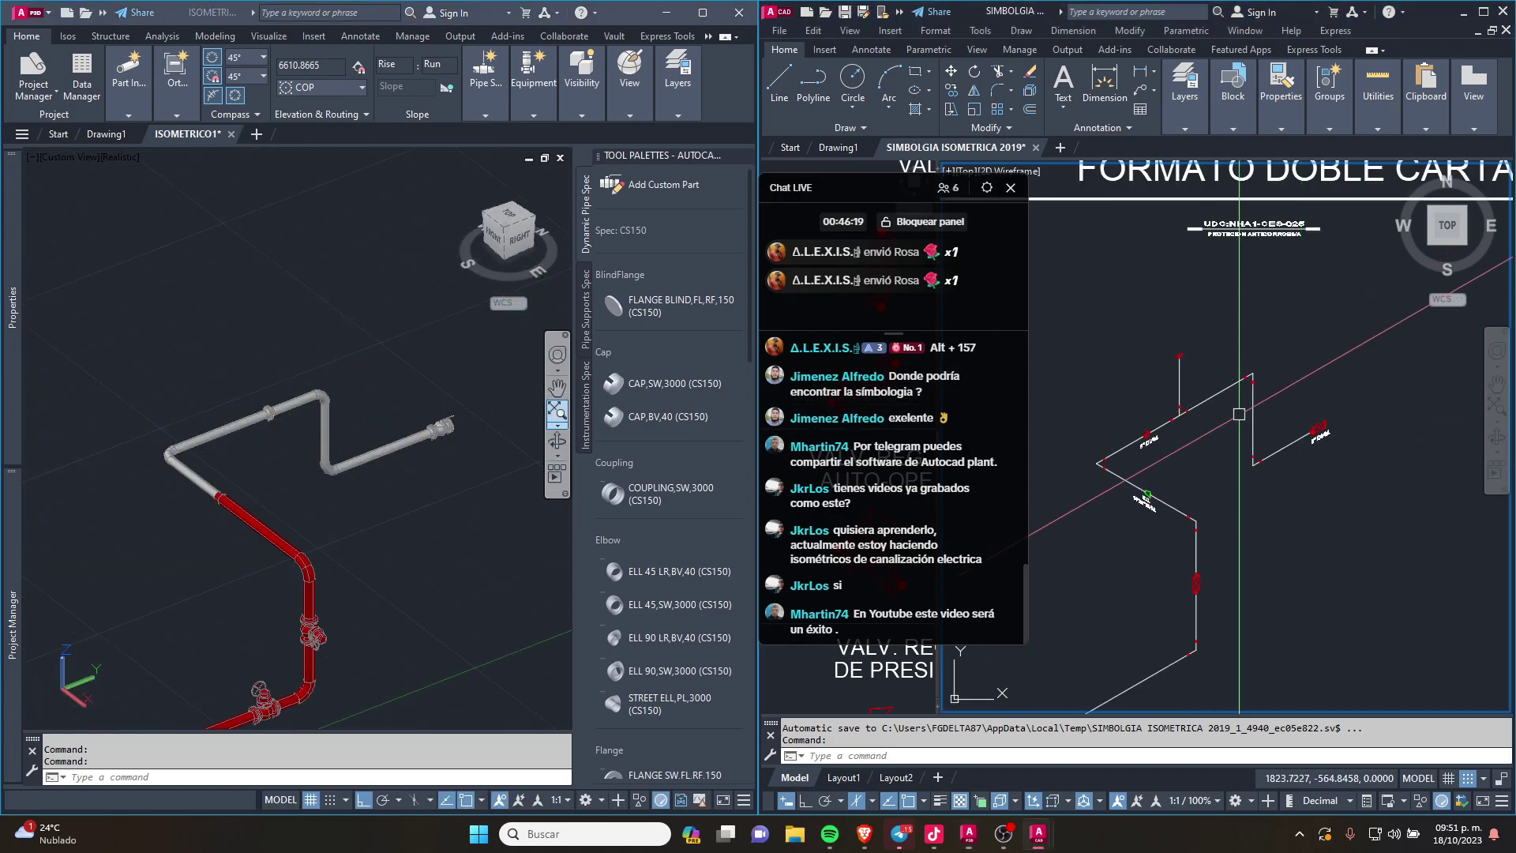
{"action": "key", "text": "Escape"}
{"action": "scroll", "coordinate": [354, 445], "scroll_direction": "up", "scroll_amount": 4}
{"action": "key", "text": "Escape"}
{"action": "middle_click_drag", "start_coordinate": [314, 417], "coordinate": [247, 421]}
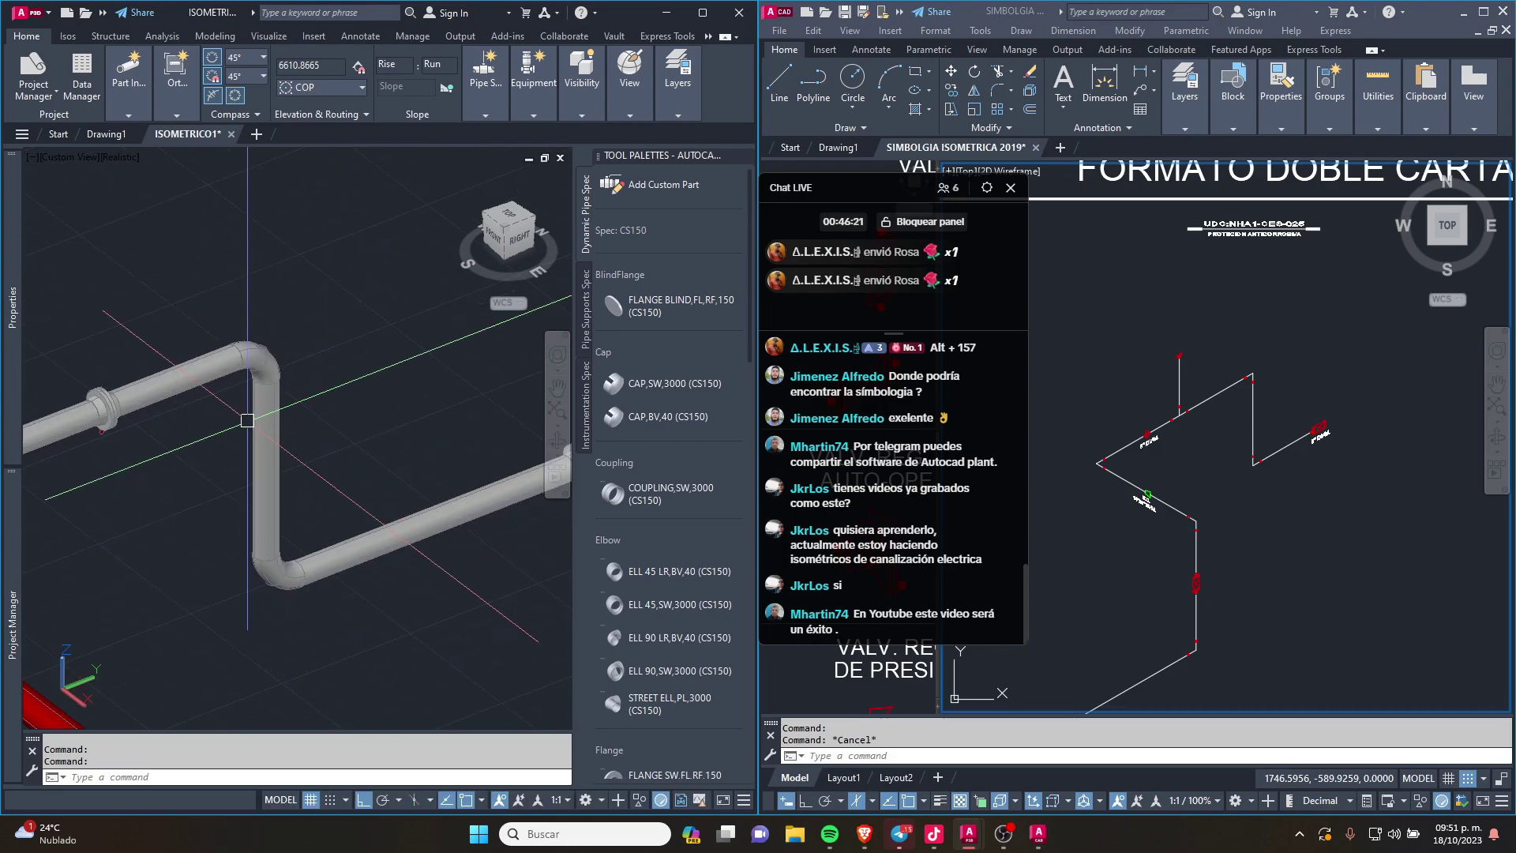
{"action": "scroll", "coordinate": [272, 401], "scroll_direction": "down", "scroll_amount": 3}
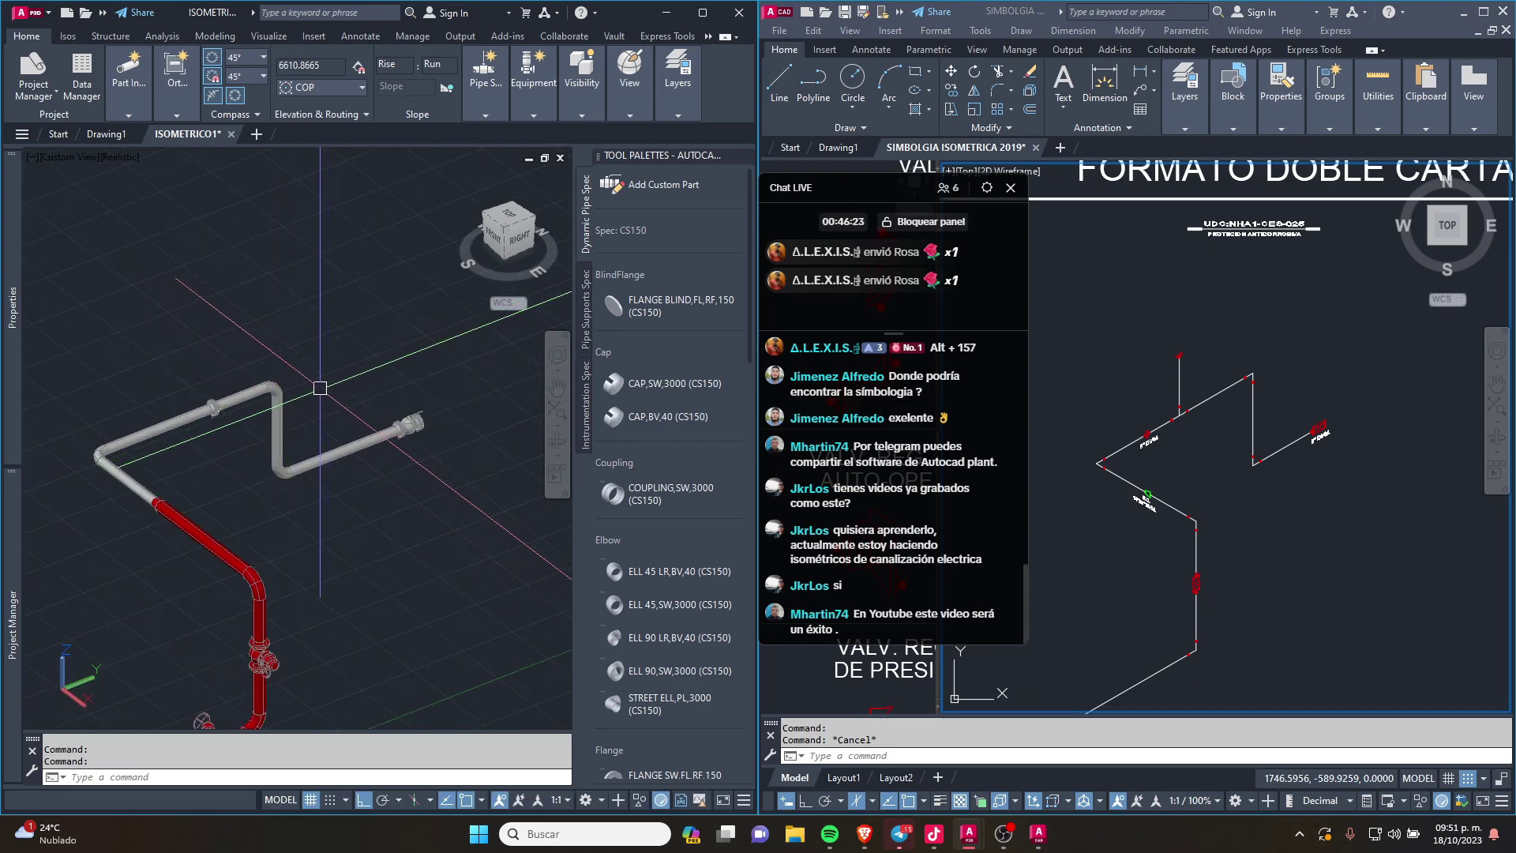
{"action": "middle_click_drag", "start_coordinate": [319, 388], "coordinate": [280, 408]}
{"action": "scroll", "coordinate": [252, 435], "scroll_direction": "up", "scroll_amount": 3}
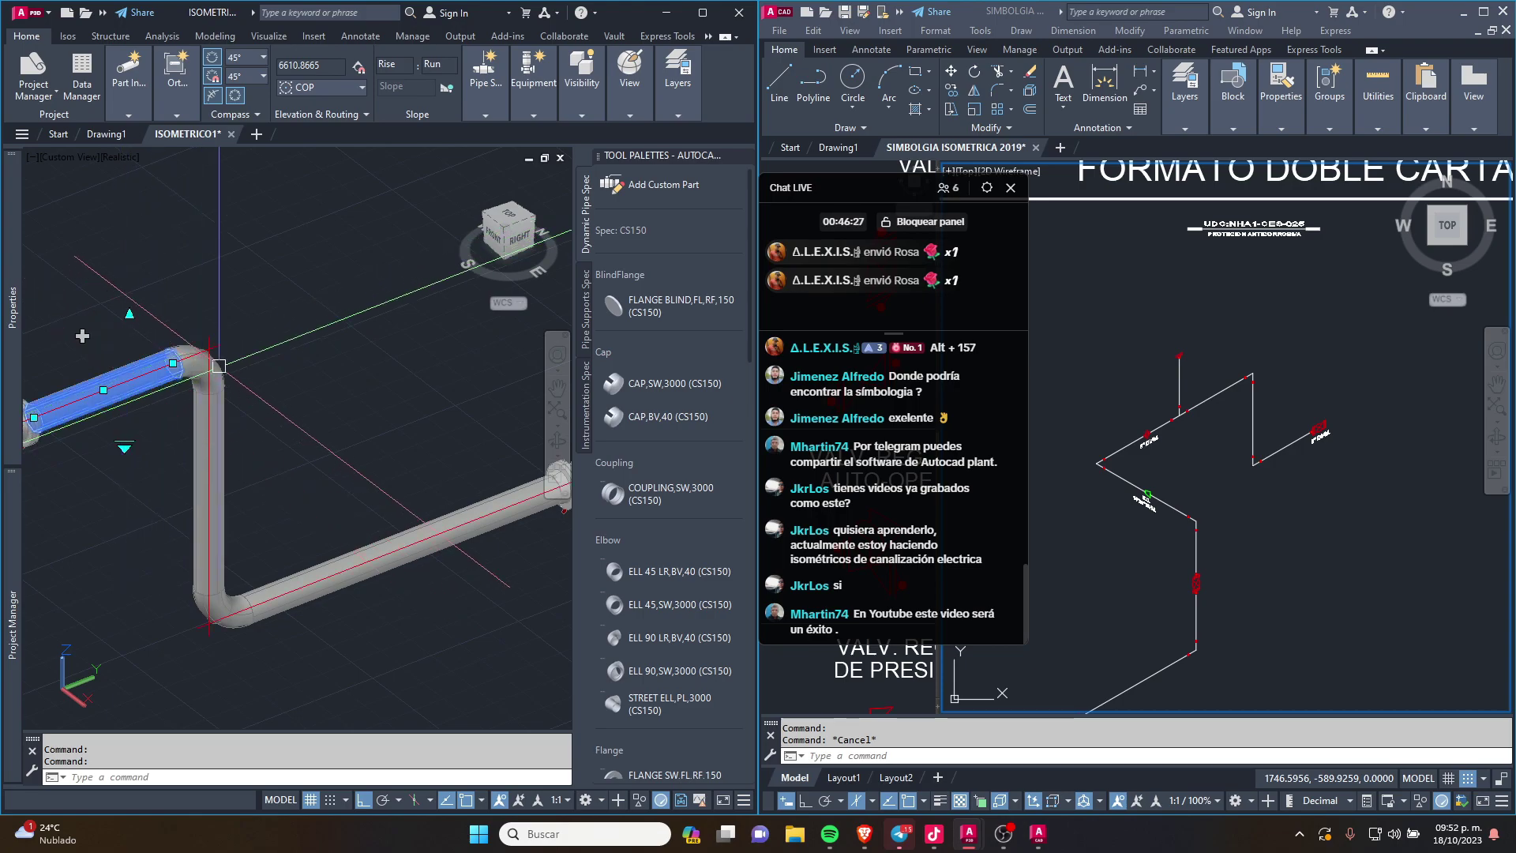
Step: Start extending the pipe from its open end, then cancel that routing
{"action": "scroll", "coordinate": [218, 366], "scroll_direction": "up", "scroll_amount": 2}
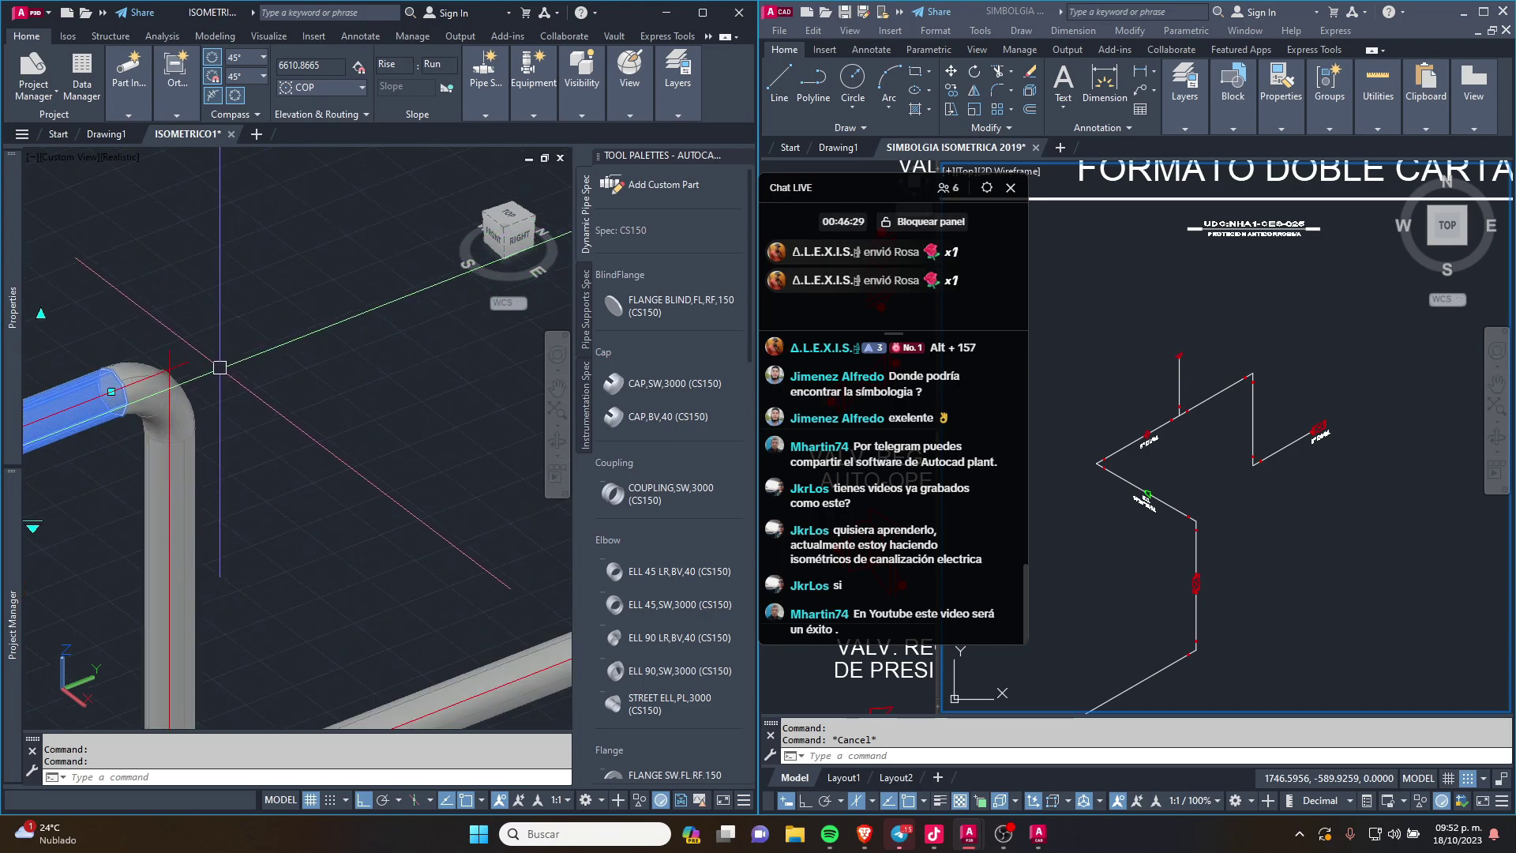
{"action": "scroll", "coordinate": [154, 383], "scroll_direction": "up", "scroll_amount": 2}
{"action": "left_click", "coordinate": [68, 402]}
{"action": "scroll", "coordinate": [71, 399], "scroll_direction": "down", "scroll_amount": 2}
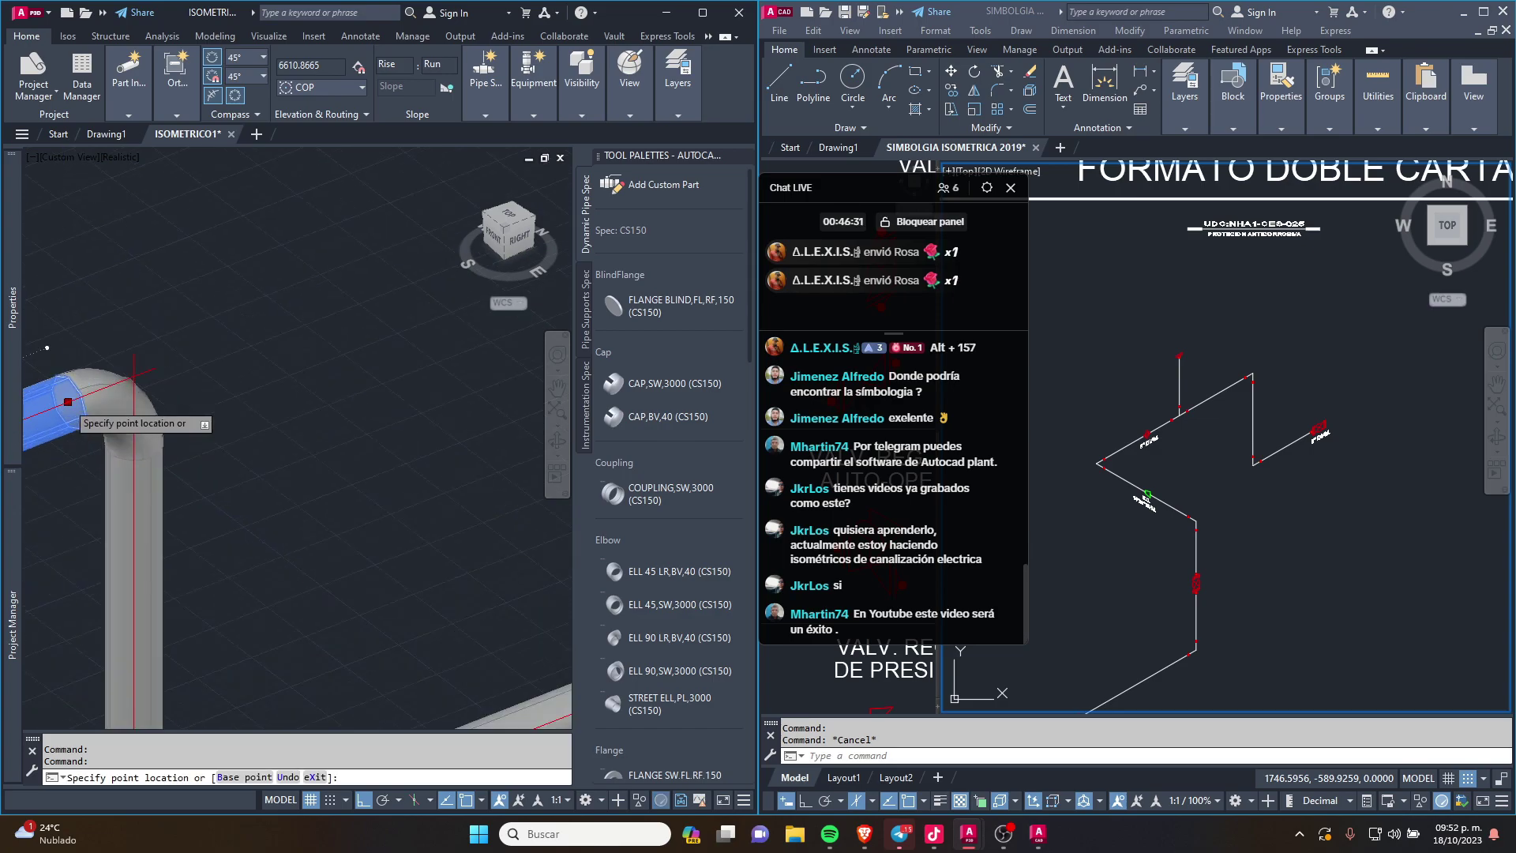
{"action": "scroll", "coordinate": [75, 397], "scroll_direction": "down", "scroll_amount": 2}
{"action": "scroll", "coordinate": [82, 395], "scroll_direction": "down", "scroll_amount": 1}
{"action": "scroll", "coordinate": [88, 393], "scroll_direction": "down", "scroll_amount": 2}
{"action": "scroll", "coordinate": [90, 393], "scroll_direction": "down", "scroll_amount": 2}
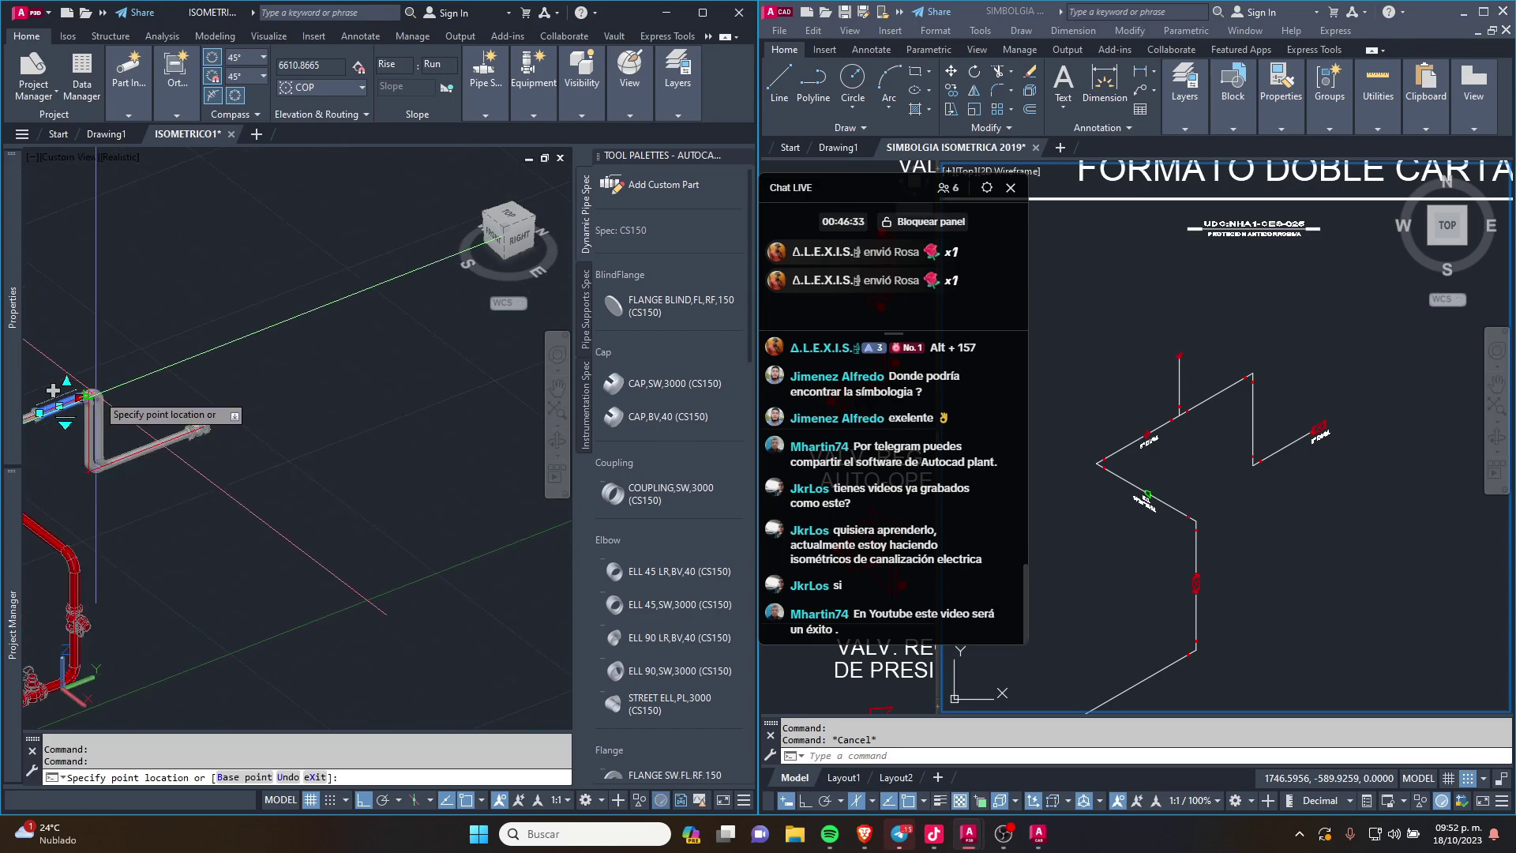
{"action": "scroll", "coordinate": [136, 393], "scroll_direction": "up", "scroll_amount": 2}
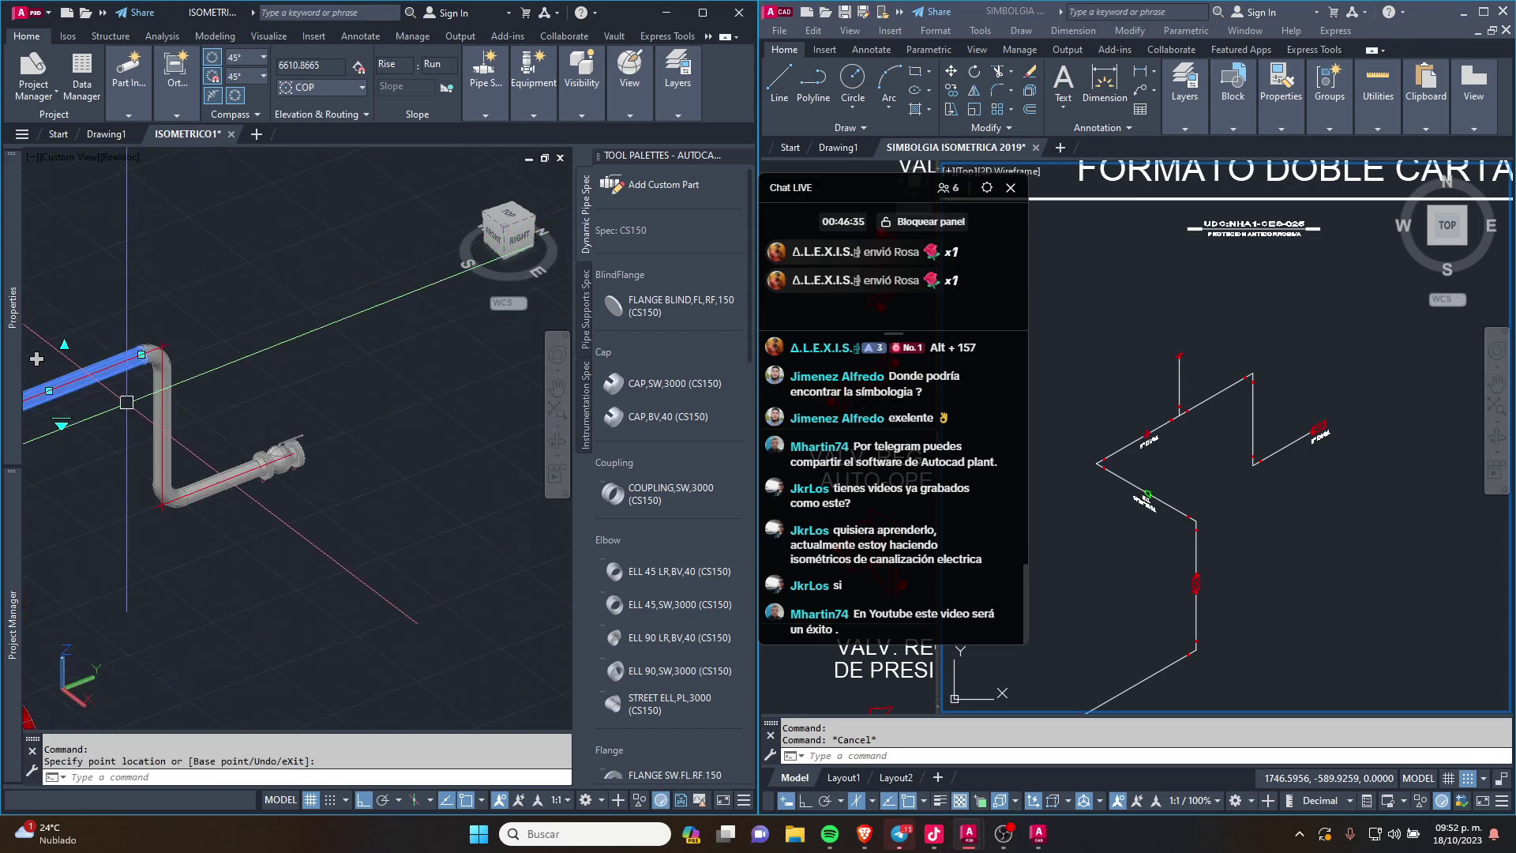
{"action": "scroll", "coordinate": [182, 435], "scroll_direction": "up", "scroll_amount": 2}
{"action": "scroll", "coordinate": [213, 466], "scroll_direction": "up", "scroll_amount": 2}
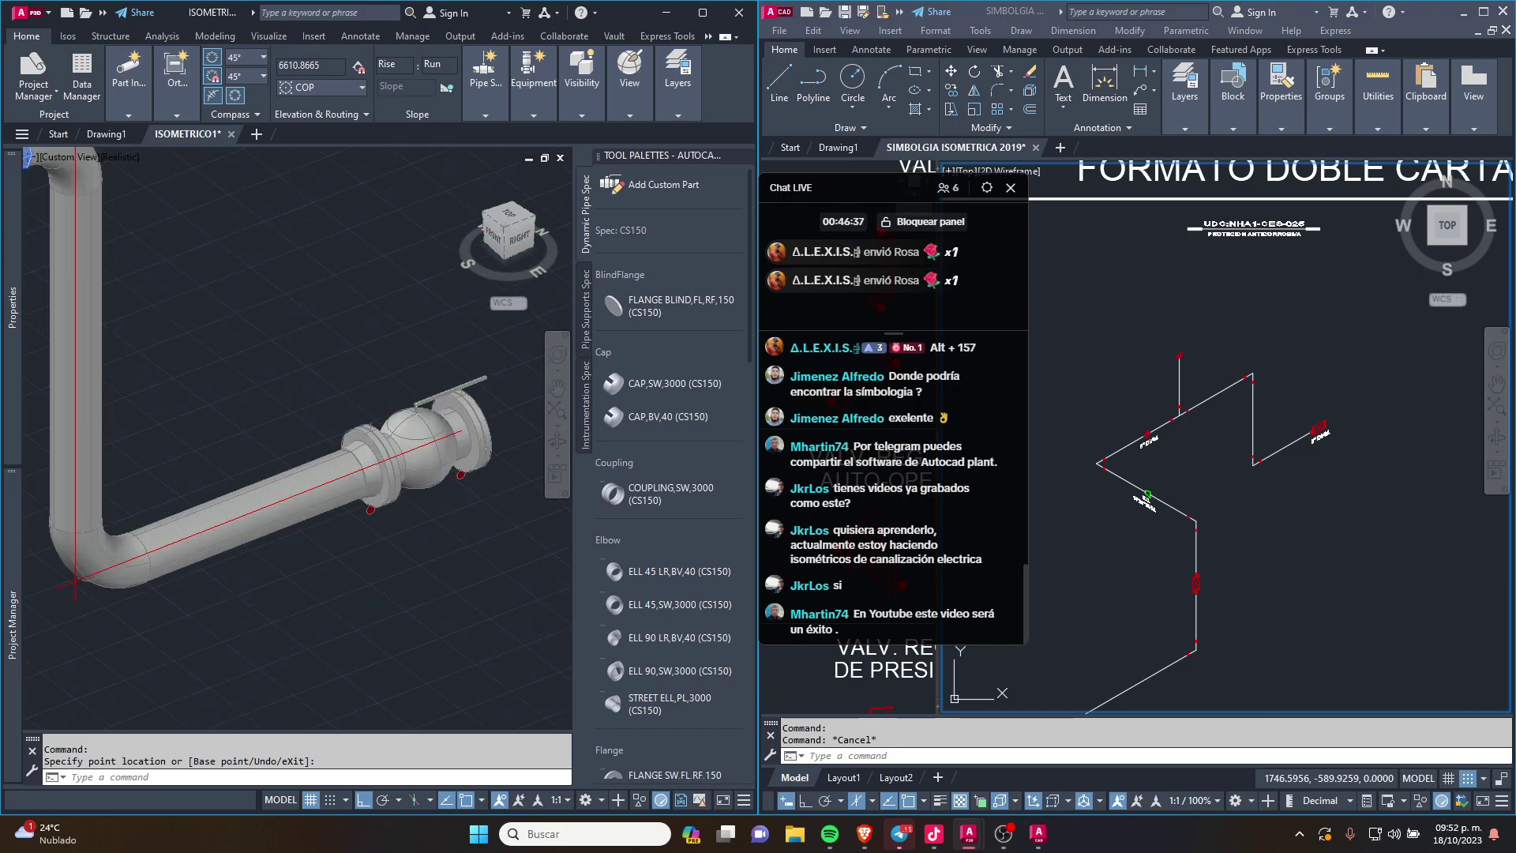
{"action": "scroll", "coordinate": [237, 490], "scroll_direction": "up", "scroll_amount": 2}
{"action": "scroll", "coordinate": [260, 510], "scroll_direction": "down", "scroll_amount": 1}
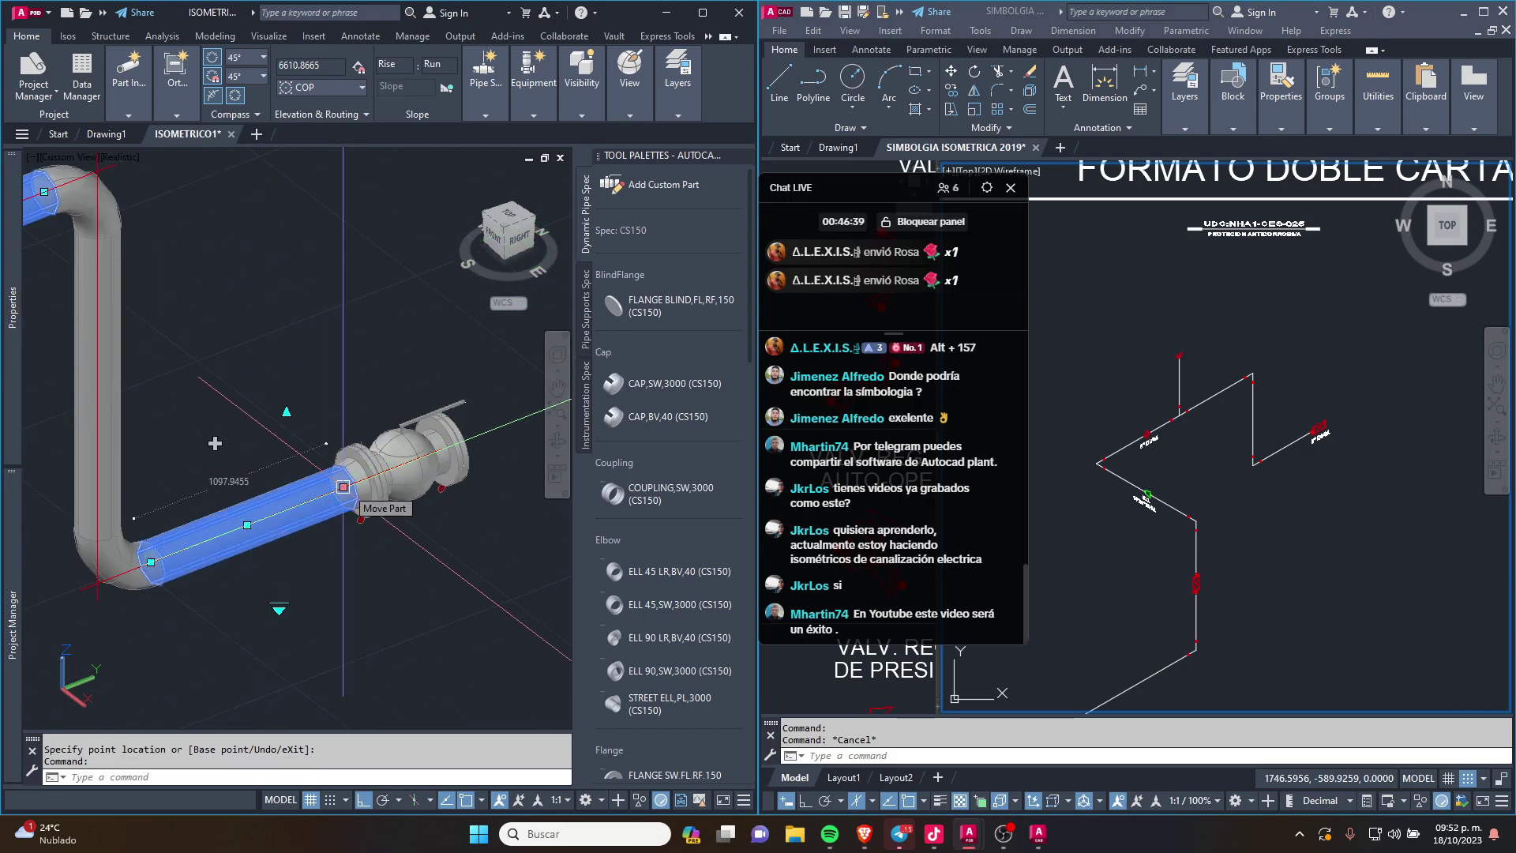
{"action": "middle_click_drag", "start_coordinate": [214, 444], "coordinate": [273, 430]}
{"action": "key", "text": "Escape"}
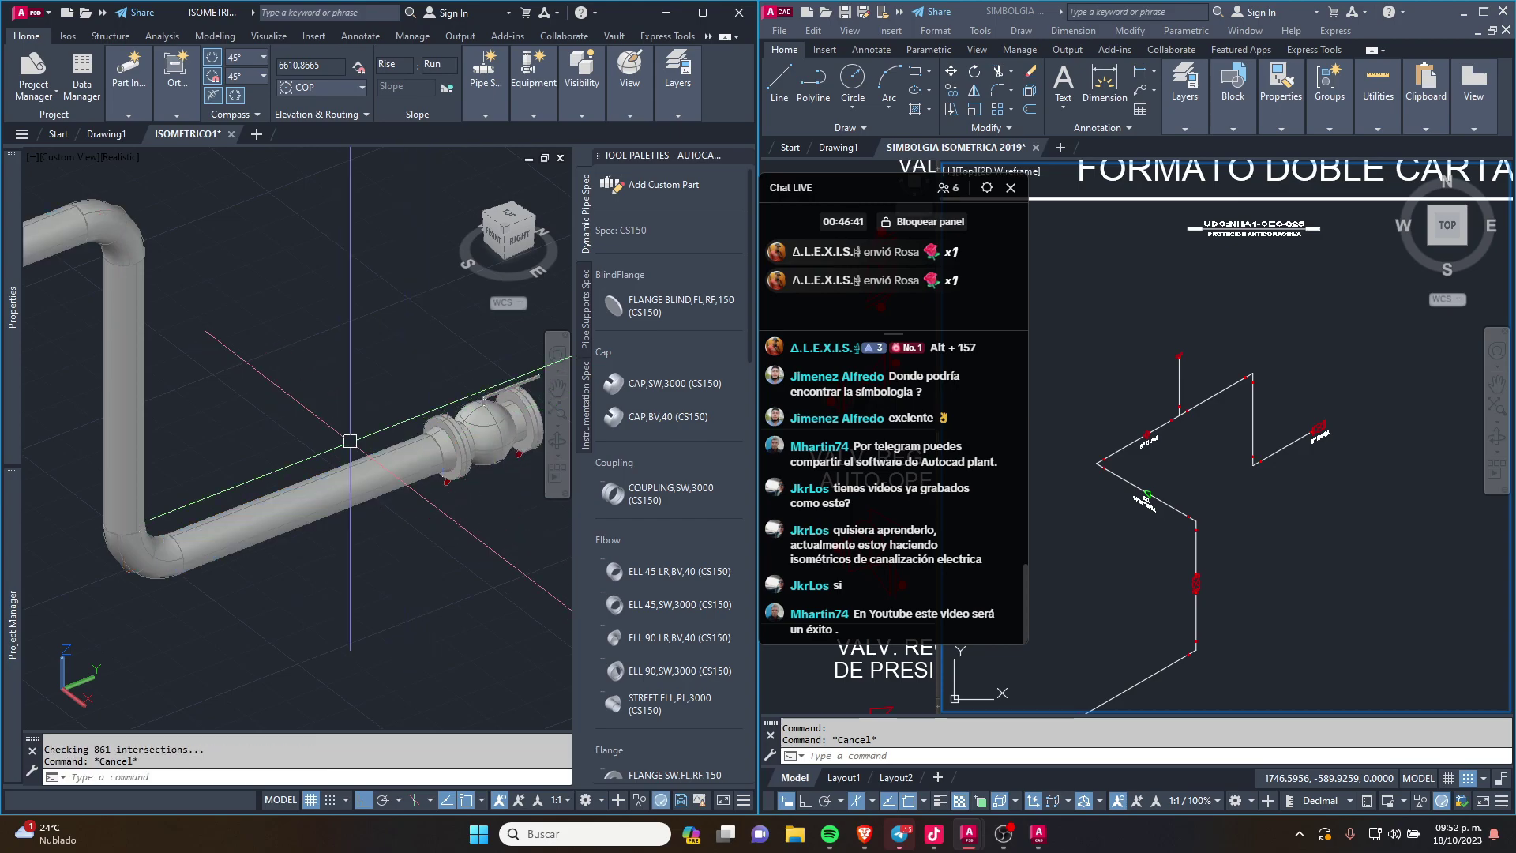
{"action": "scroll", "coordinate": [268, 431], "scroll_direction": "down", "scroll_amount": 3}
{"action": "scroll", "coordinate": [254, 426], "scroll_direction": "down", "scroll_amount": 2}
{"action": "scroll", "coordinate": [254, 426], "scroll_direction": "up", "scroll_amount": 3}
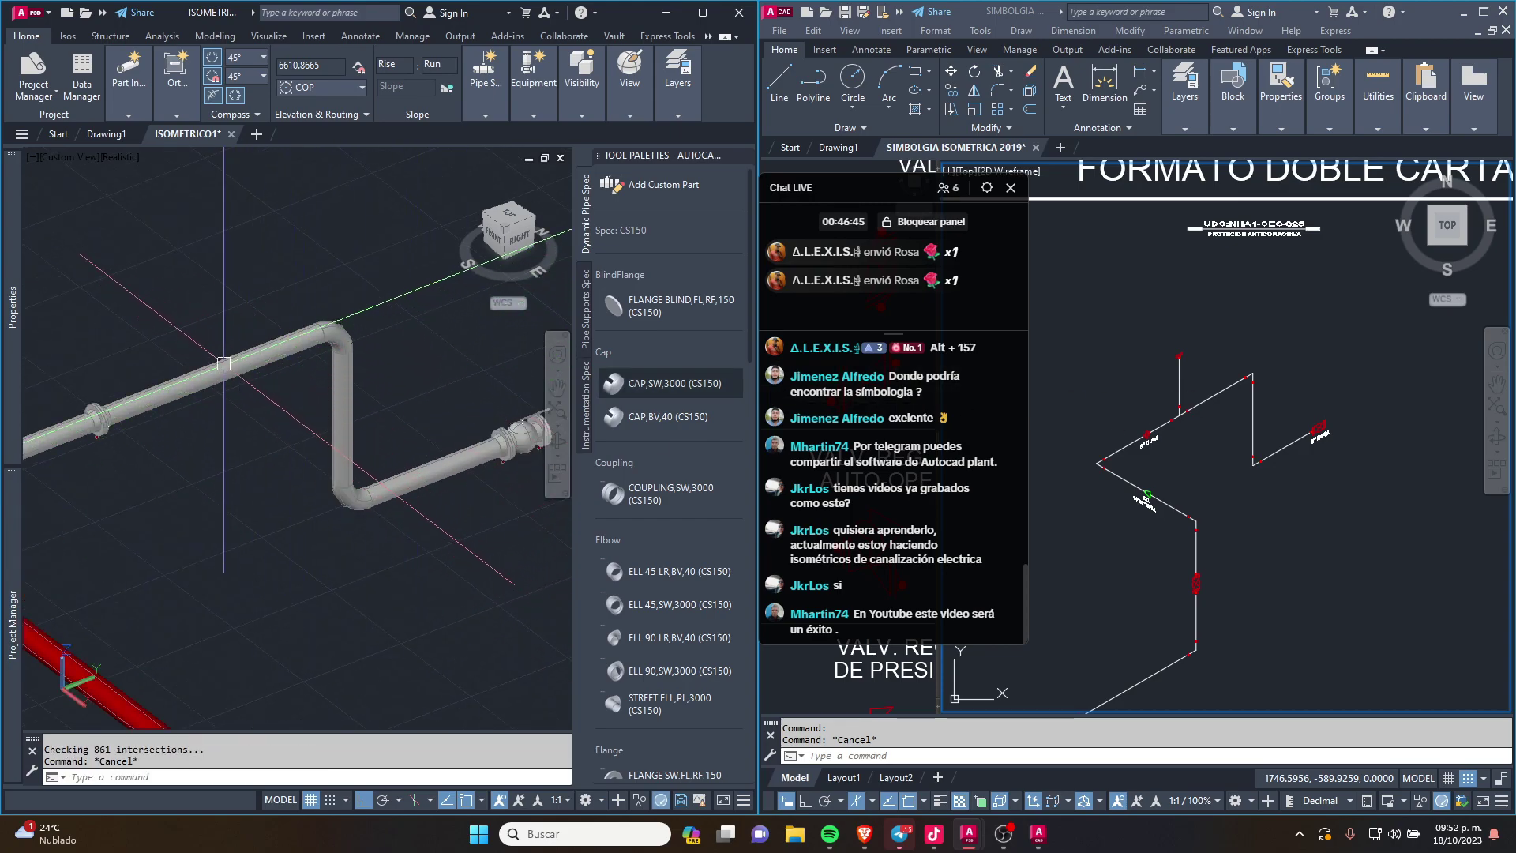
Step: Start a new pipe from the upper horizontal pipe and switch its routing plane to vertical
{"action": "left_click", "coordinate": [189, 381]}
{"action": "scroll", "coordinate": [207, 341], "scroll_direction": "up", "scroll_amount": 3}
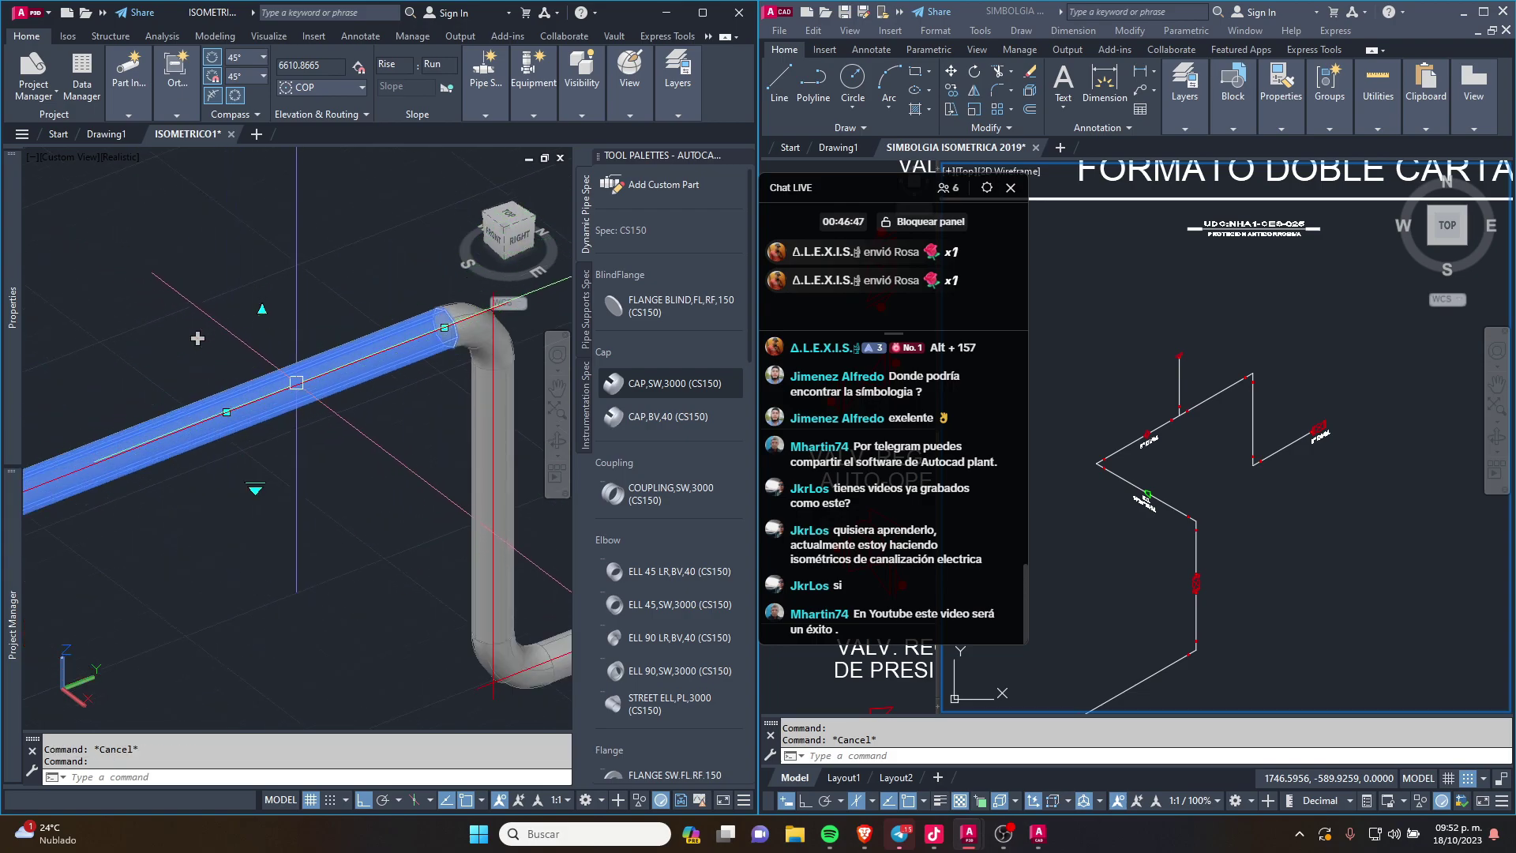
{"action": "scroll", "coordinate": [229, 352], "scroll_direction": "down", "scroll_amount": 1}
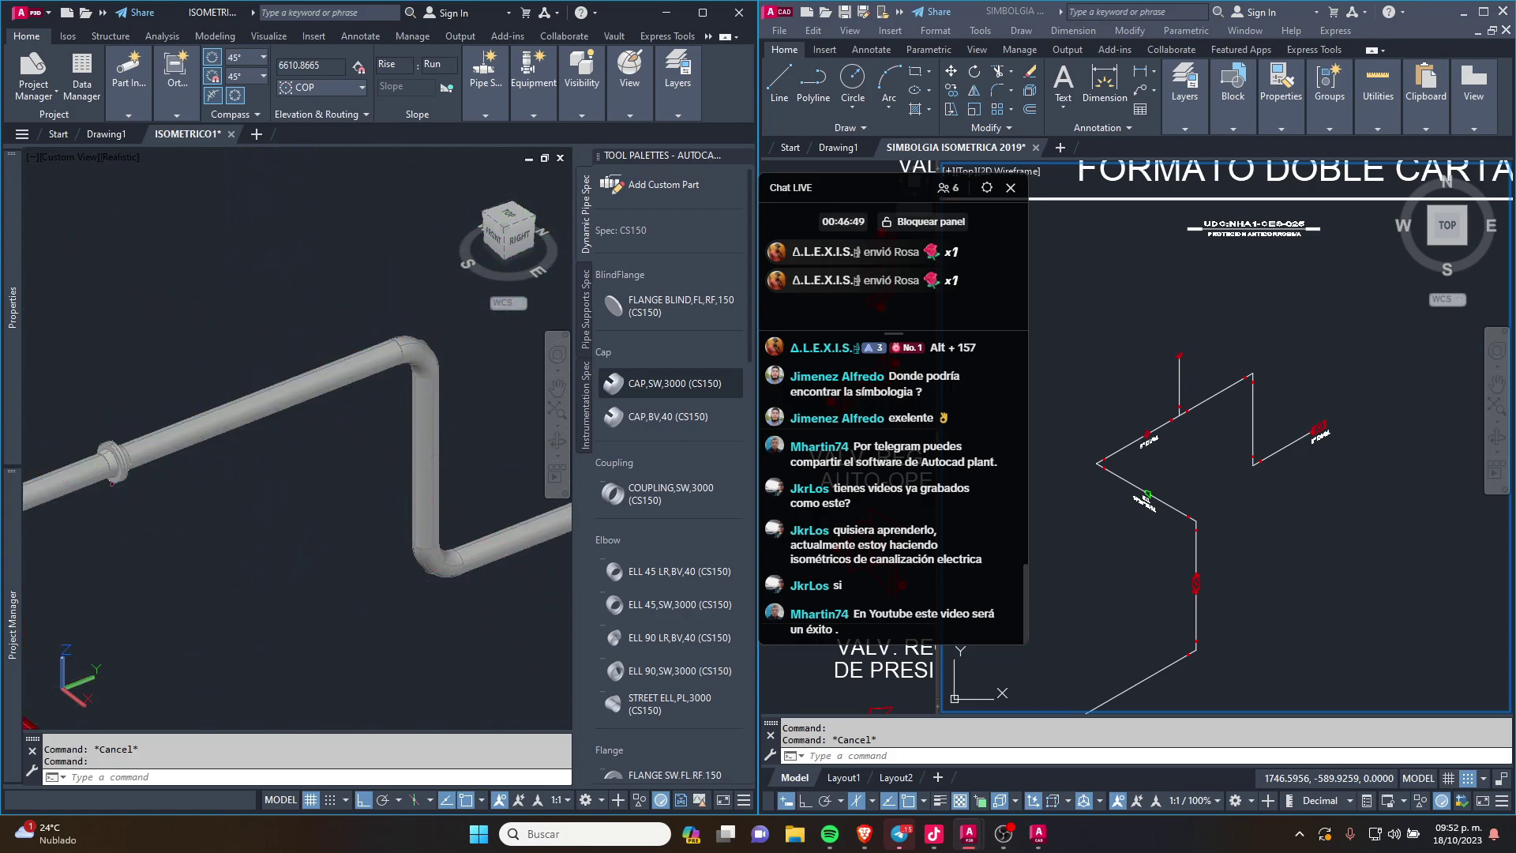
{"action": "left_click", "coordinate": [259, 404]}
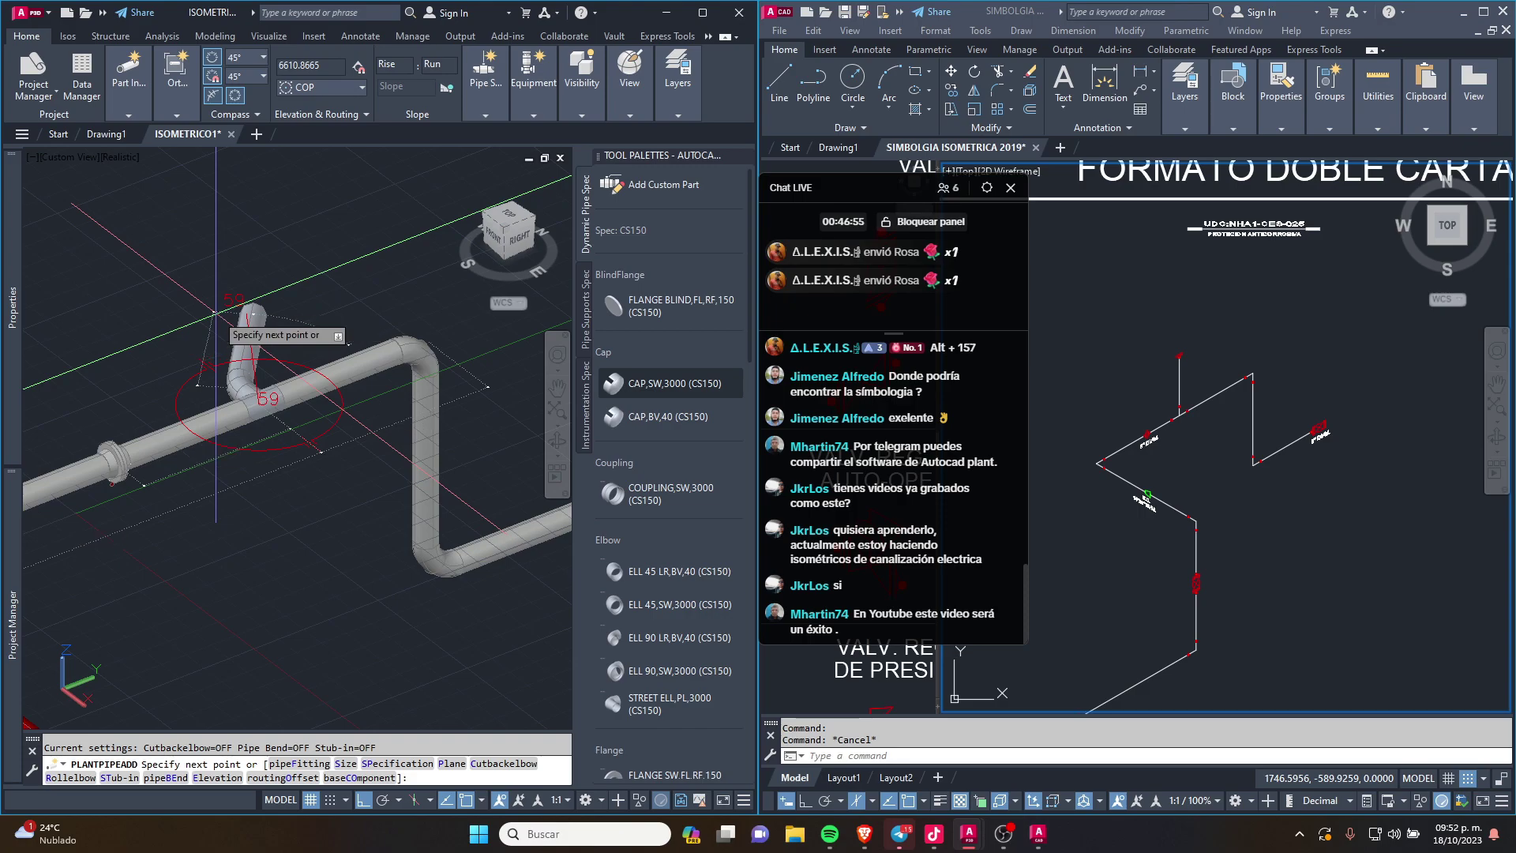
{"action": "type", "text": "P"}
{"action": "key", "text": "Return"}
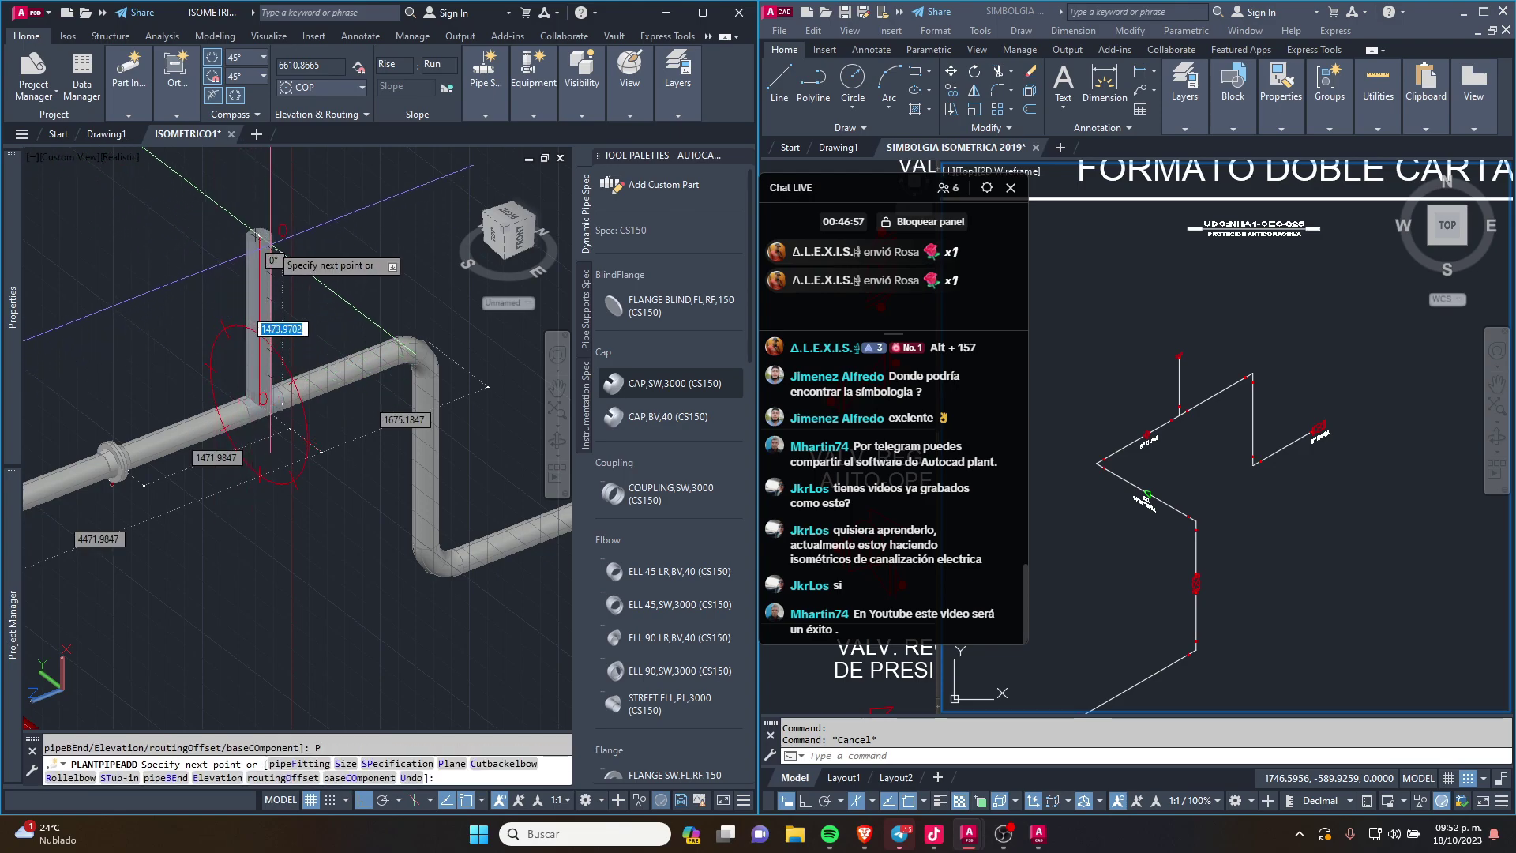
Step: Place the vertical branch's top end, finish routing, and zoom in on the new tee branch
{"action": "left_click", "coordinate": [259, 233]}
{"action": "key", "text": "Escape"}
{"action": "key", "text": "Escape"}
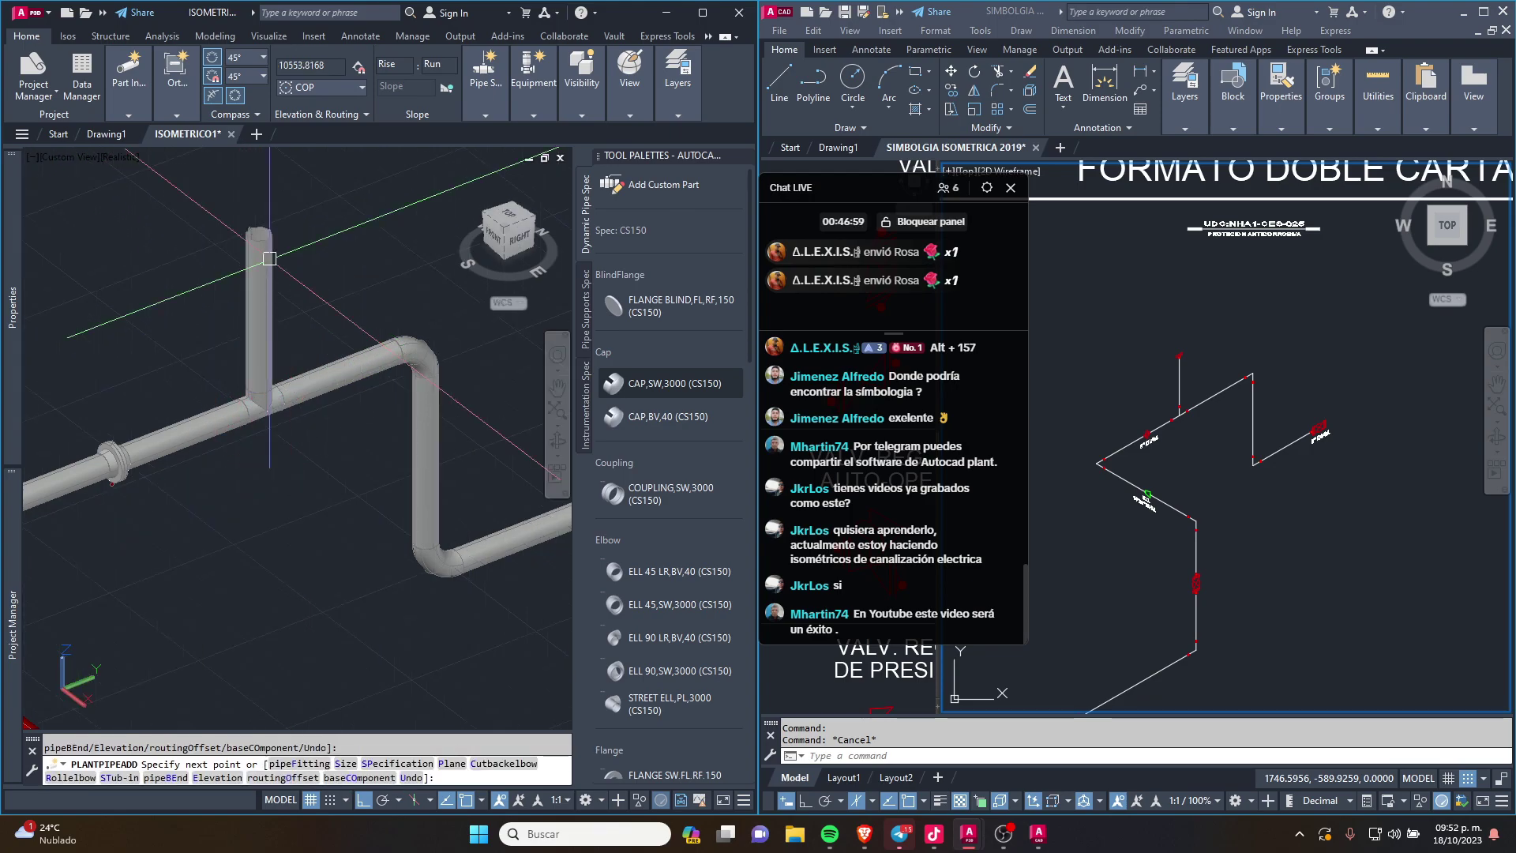
{"action": "scroll", "coordinate": [357, 349], "scroll_direction": "down", "scroll_amount": 5}
{"action": "scroll", "coordinate": [357, 349], "scroll_direction": "up", "scroll_amount": 2}
{"action": "scroll", "coordinate": [357, 349], "scroll_direction": "up", "scroll_amount": 3}
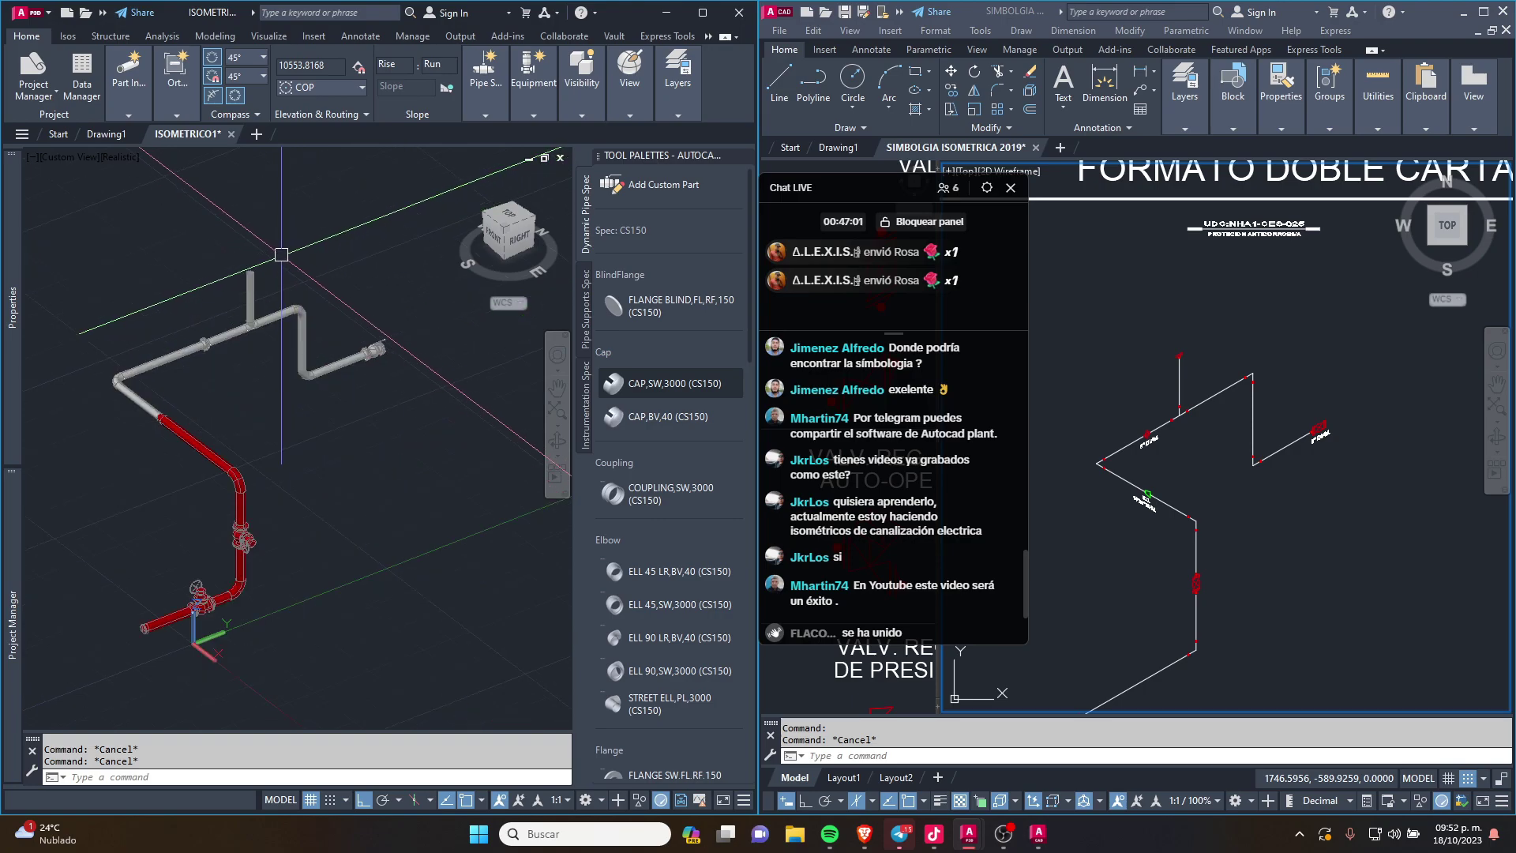
{"action": "scroll", "coordinate": [357, 349], "scroll_direction": "up", "scroll_amount": 3}
{"action": "scroll", "coordinate": [357, 349], "scroll_direction": "up", "scroll_amount": 3}
{"action": "scroll", "coordinate": [190, 316], "scroll_direction": "up", "scroll_amount": 3}
{"action": "scroll", "coordinate": [190, 316], "scroll_direction": "up", "scroll_amount": 2}
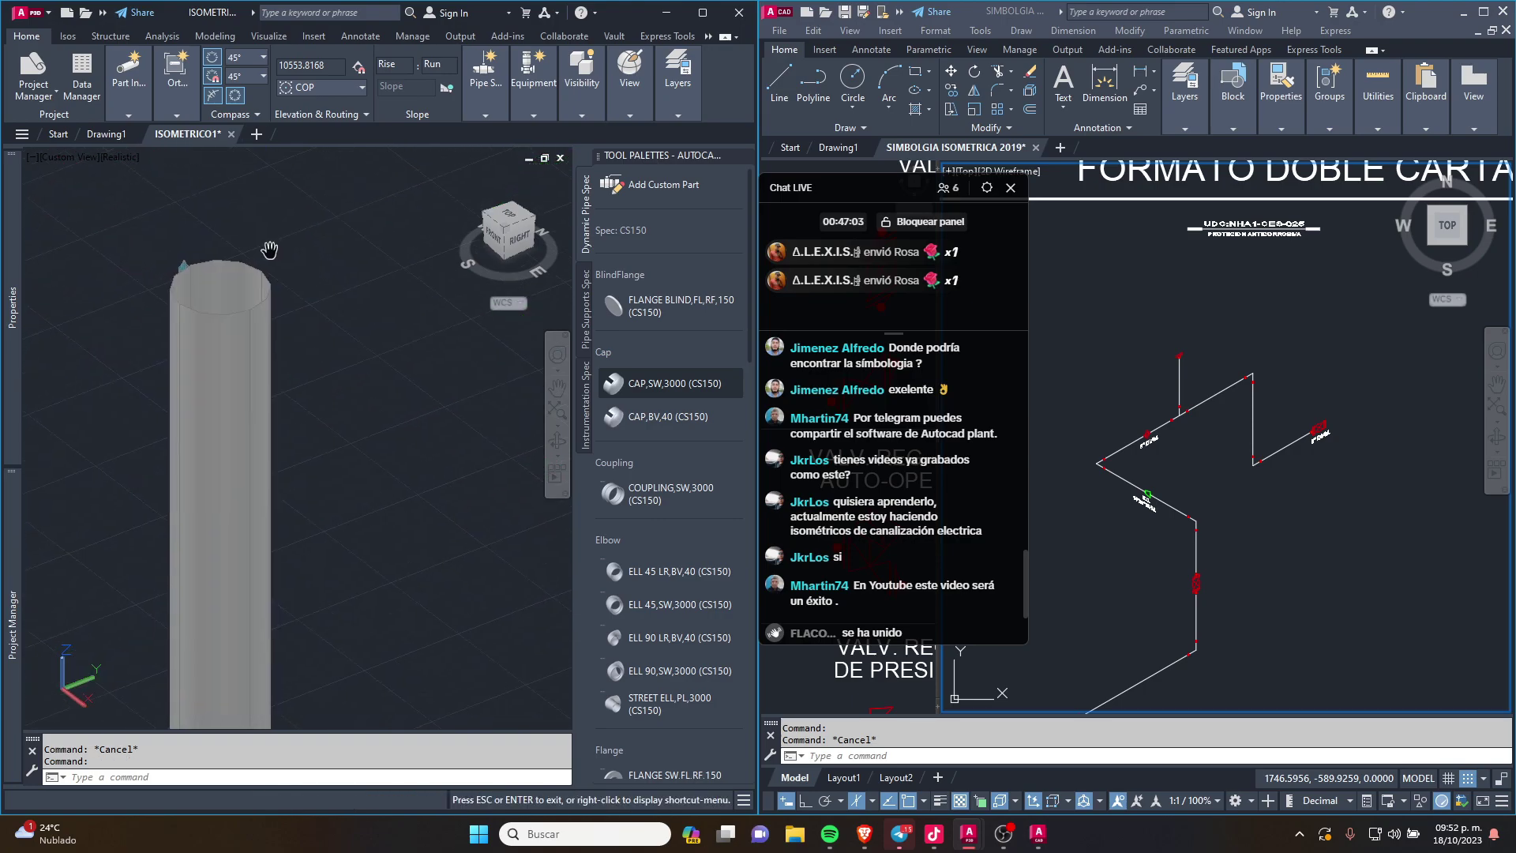
{"action": "scroll", "coordinate": [190, 315], "scroll_direction": "down", "scroll_amount": 3}
{"action": "scroll", "coordinate": [1202, 374], "scroll_direction": "up", "scroll_amount": 2}
{"action": "scroll", "coordinate": [1168, 379], "scroll_direction": "up", "scroll_amount": 2}
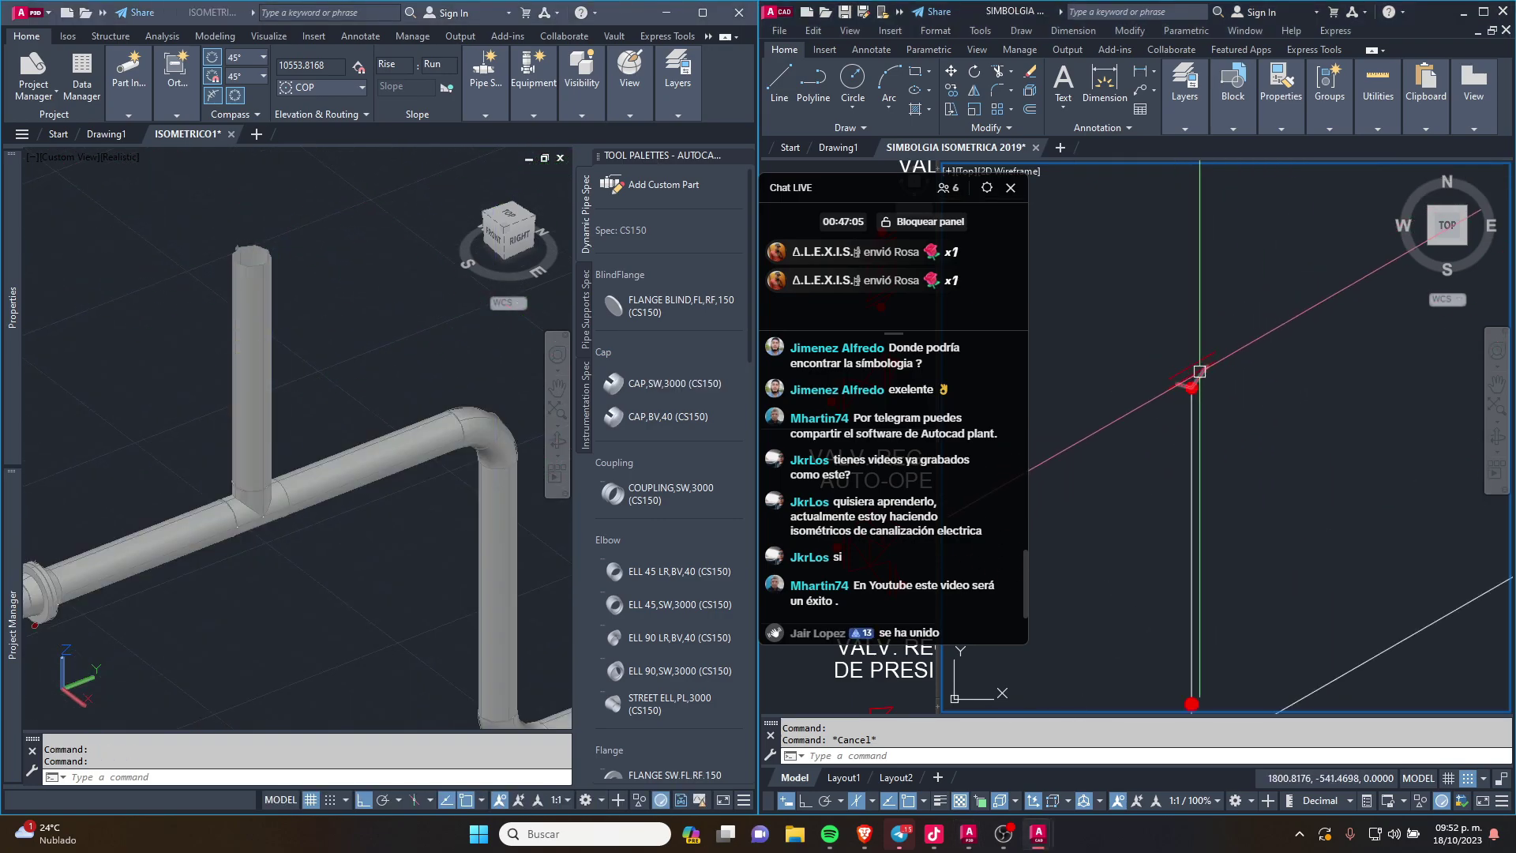
{"action": "scroll", "coordinate": [1122, 386], "scroll_direction": "up", "scroll_amount": 2}
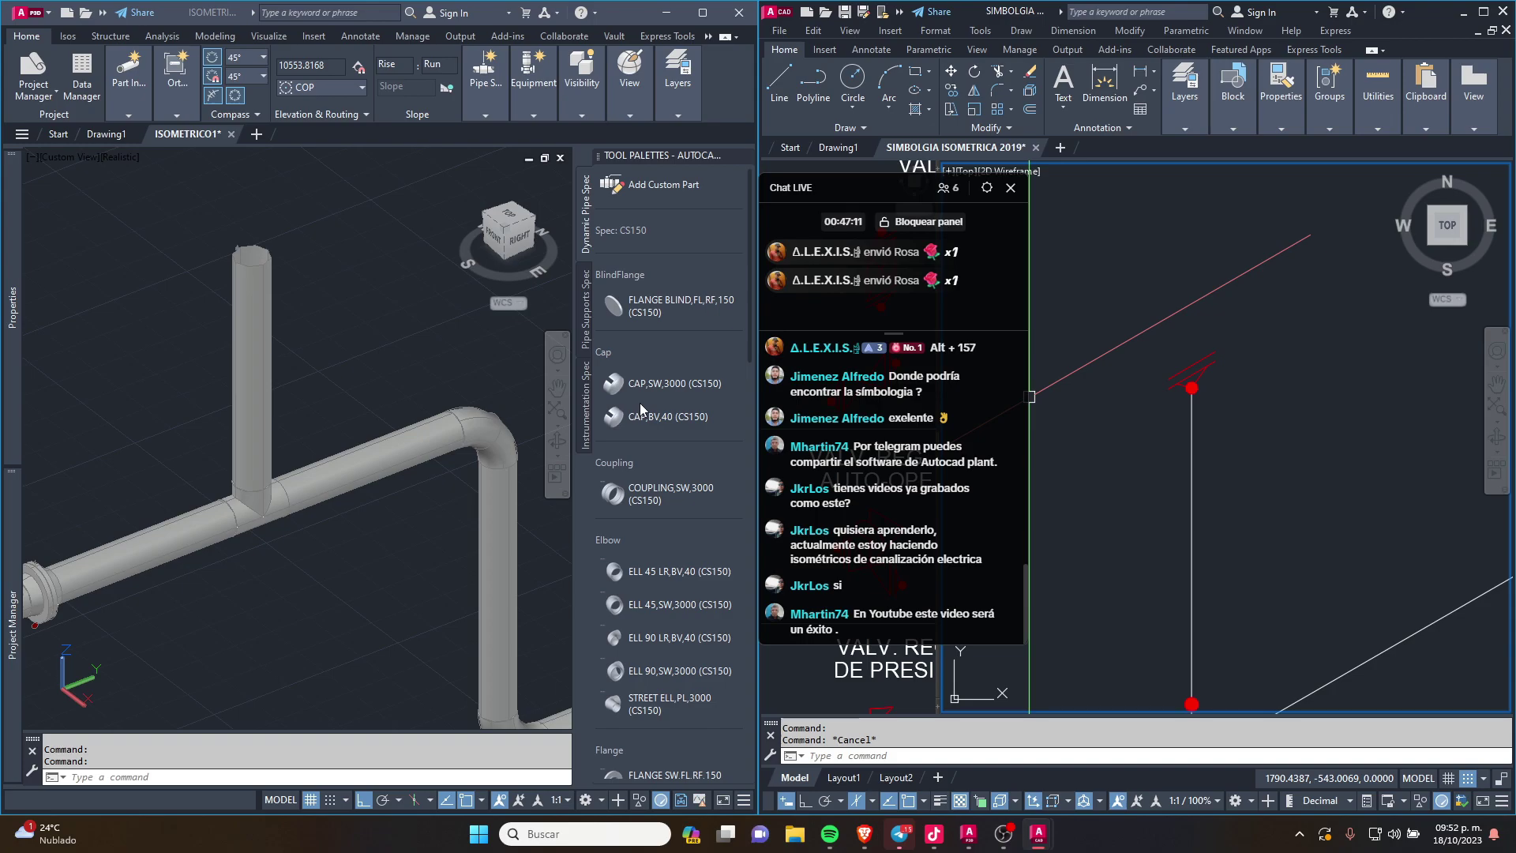
Step: Cap the vertical branch top with a FLANGE BLIND,FL,RF,150 and orbit to check it
{"action": "left_click", "coordinate": [649, 310]}
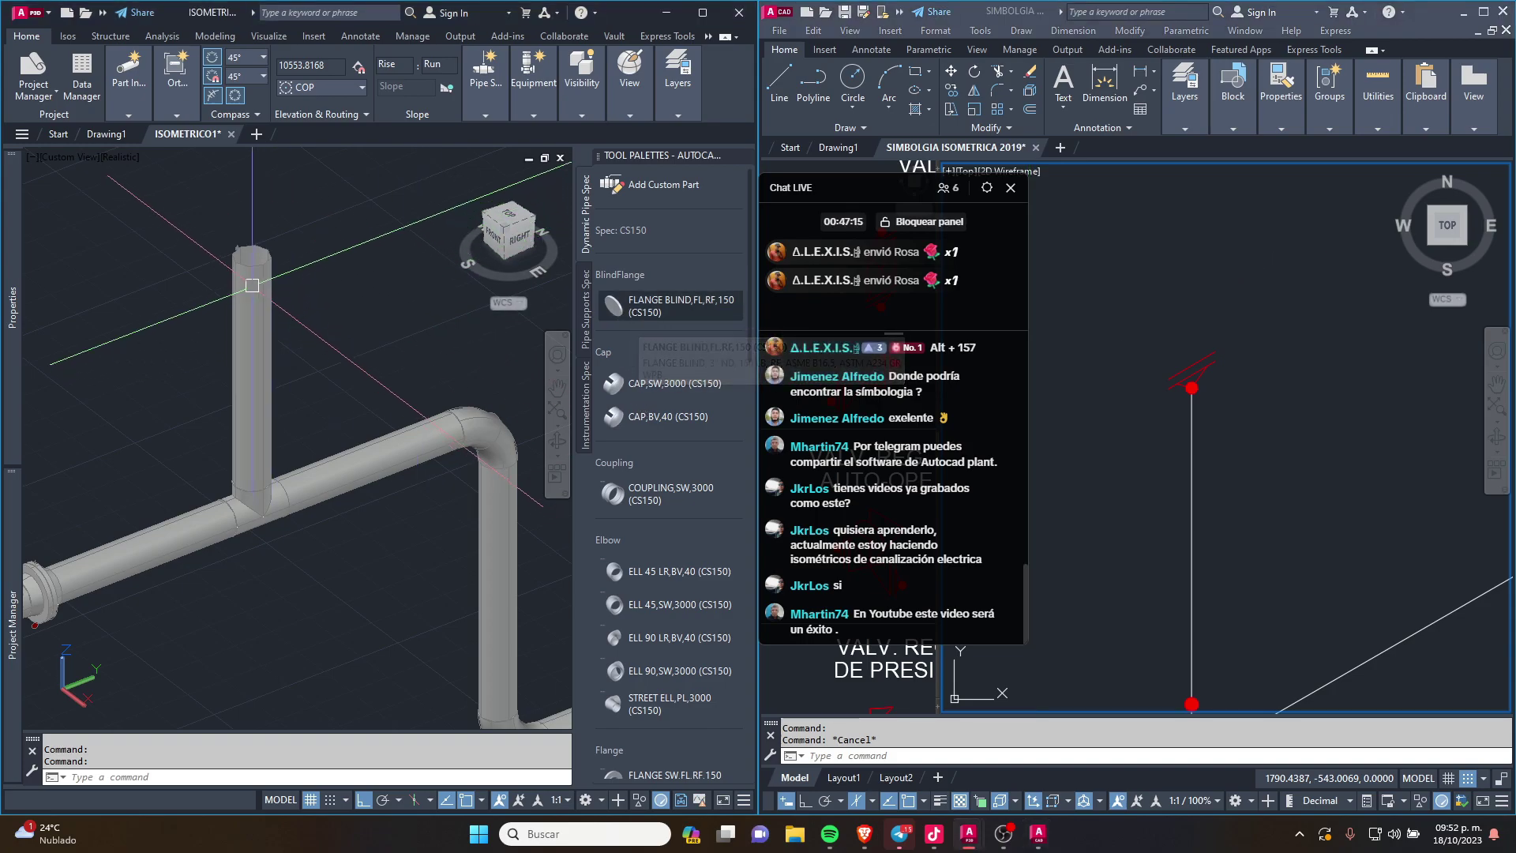
{"action": "scroll", "coordinate": [237, 260], "scroll_direction": "up", "scroll_amount": 5}
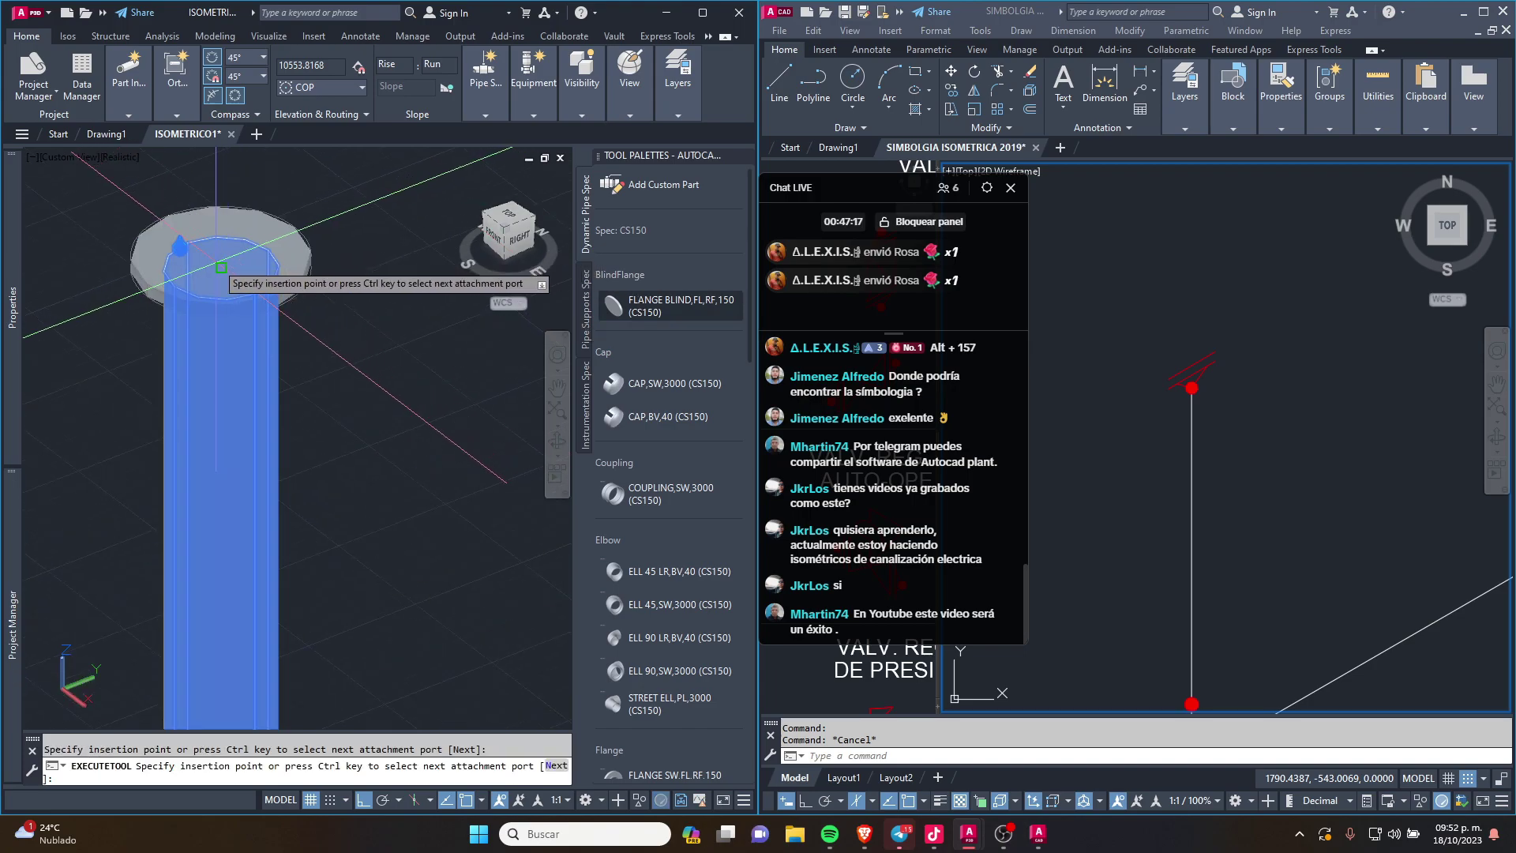
{"action": "left_click", "coordinate": [222, 267]}
{"action": "key", "text": "Escape"}
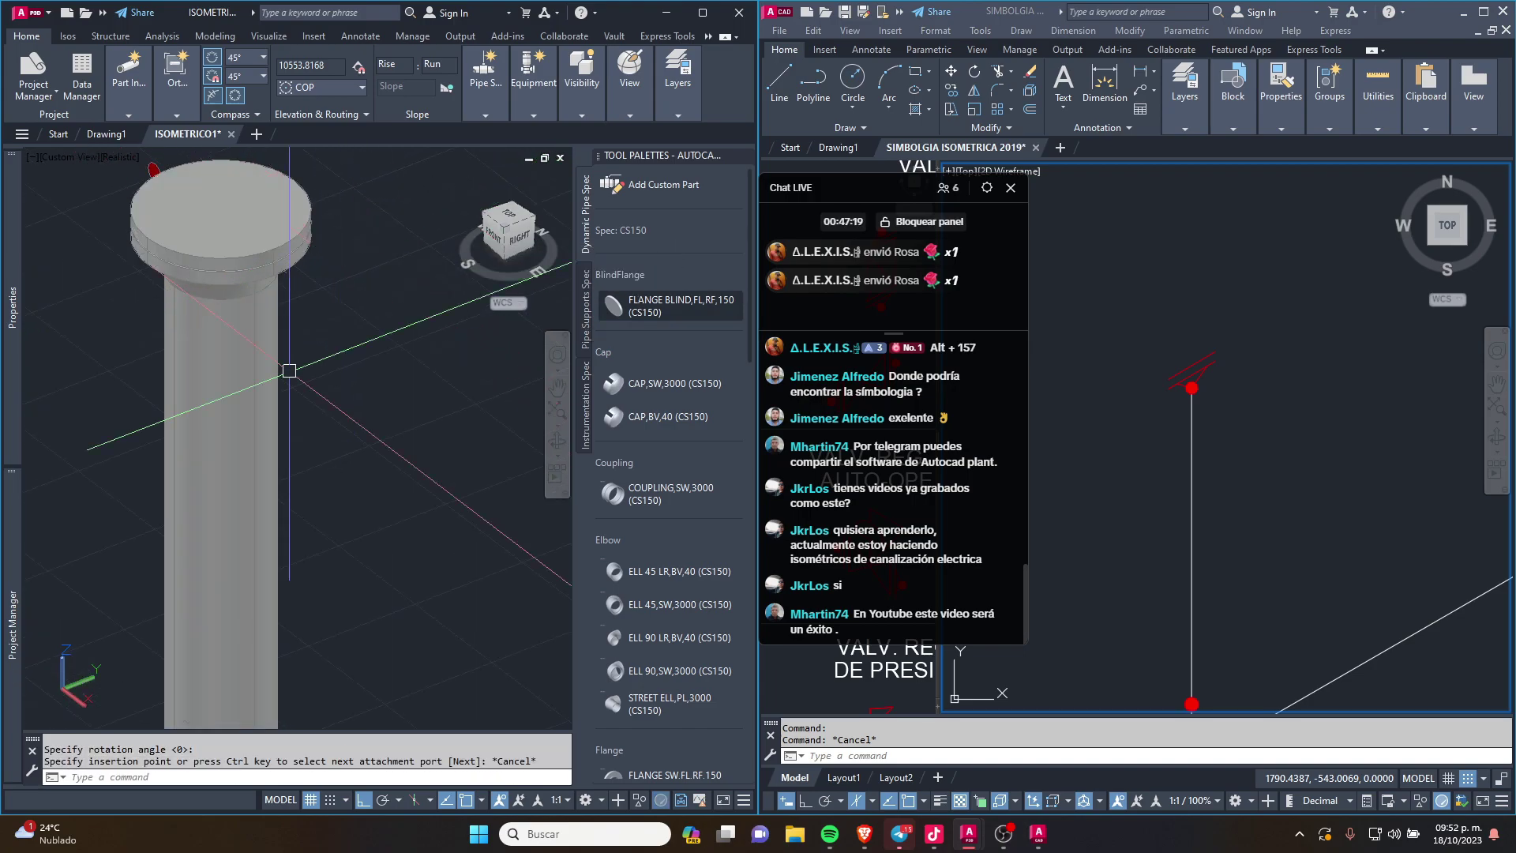
{"action": "scroll", "coordinate": [318, 374], "scroll_direction": "down", "scroll_amount": 2}
{"action": "middle_click_drag", "start_coordinate": [319, 374], "coordinate": [250, 101], "text": "shift"}
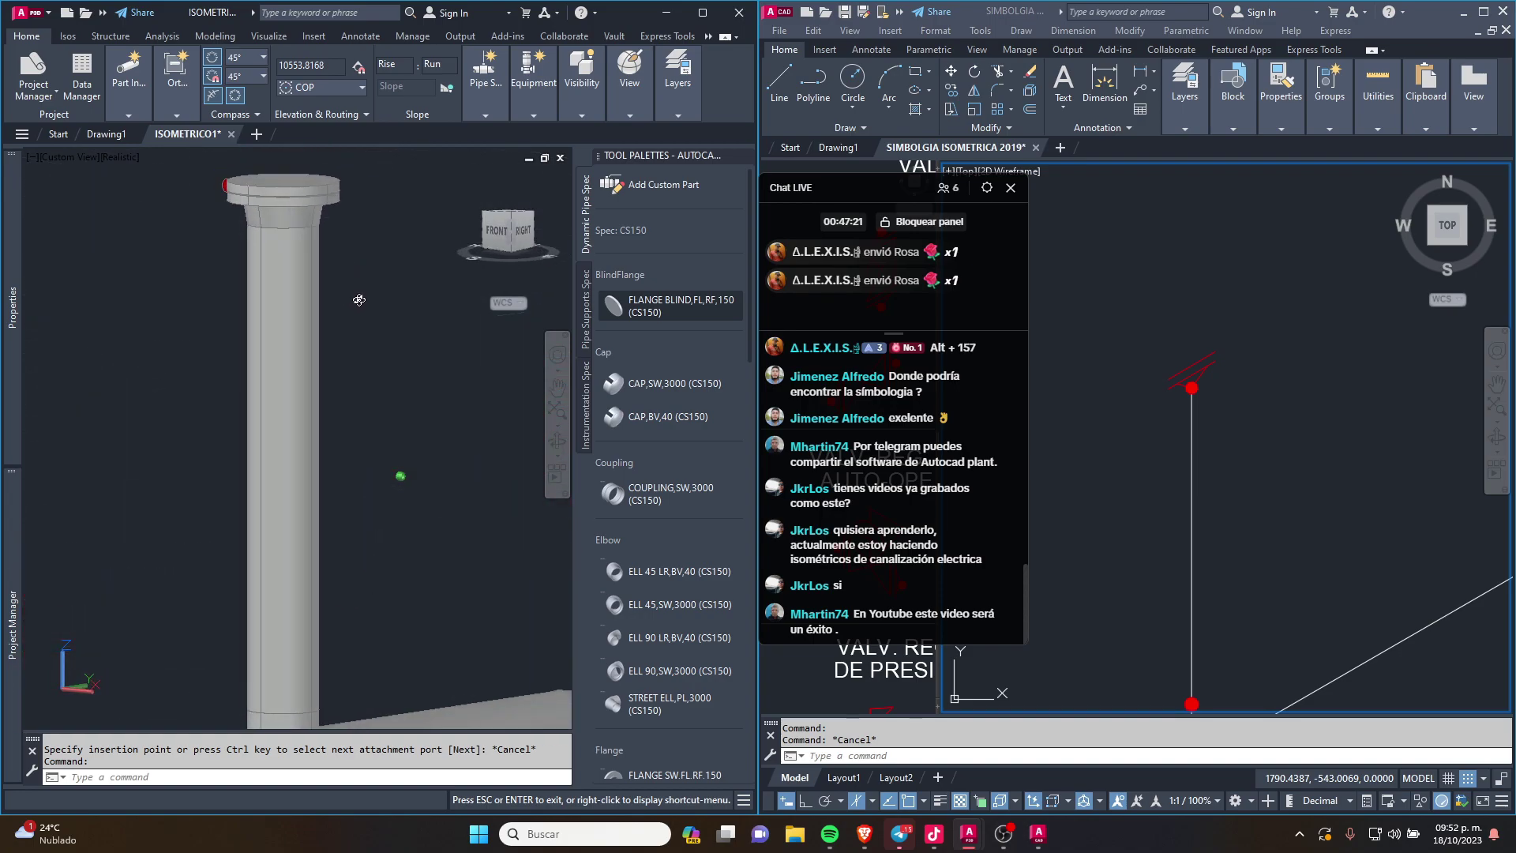
{"action": "scroll", "coordinate": [286, 276], "scroll_direction": "up", "scroll_amount": 2}
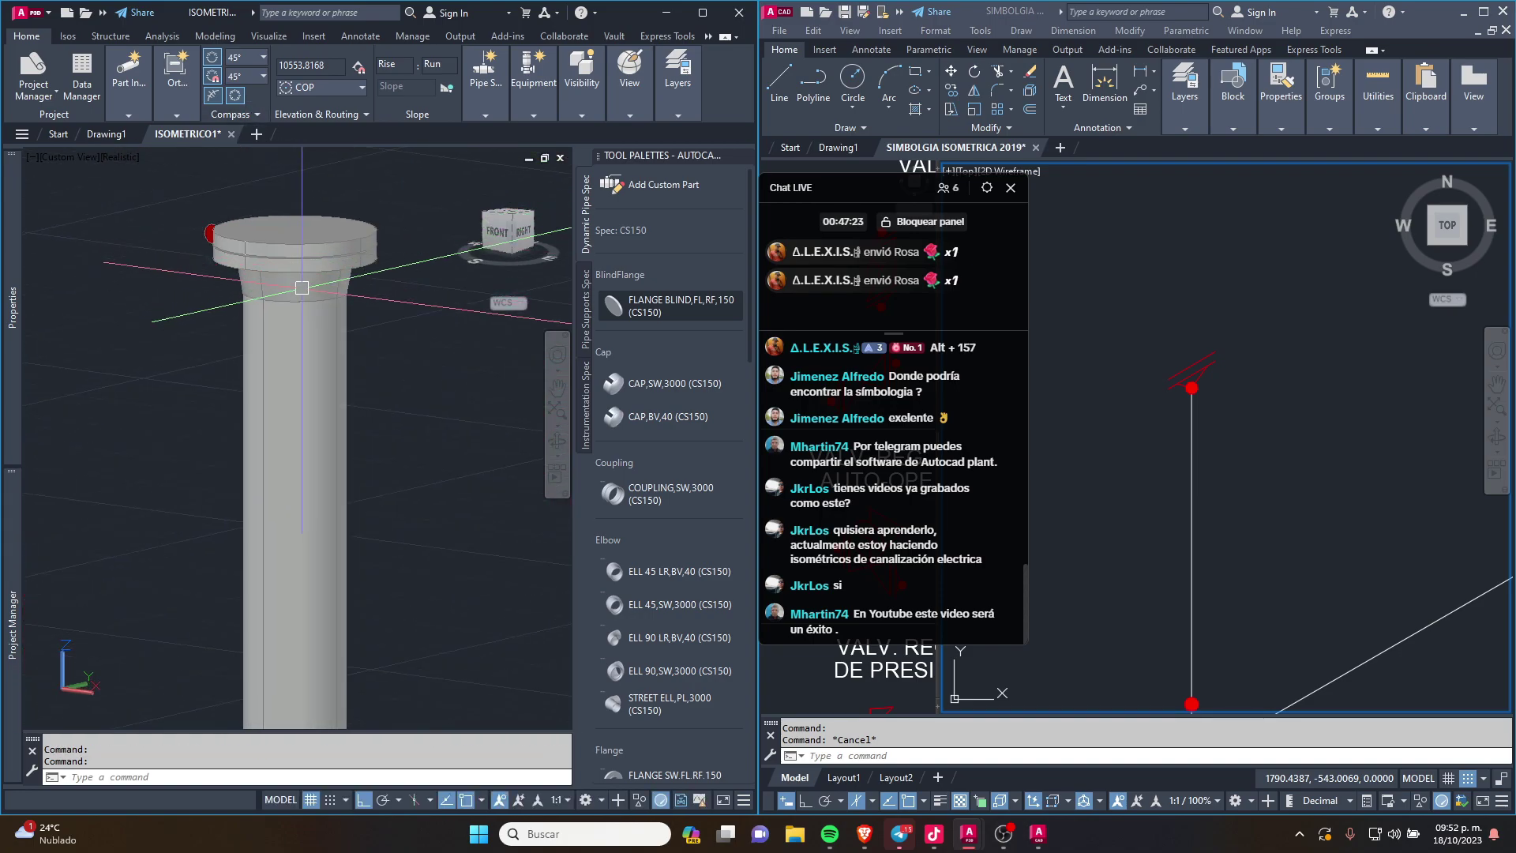
{"action": "middle_click_drag", "start_coordinate": [285, 275], "coordinate": [307, 277], "text": "shift"}
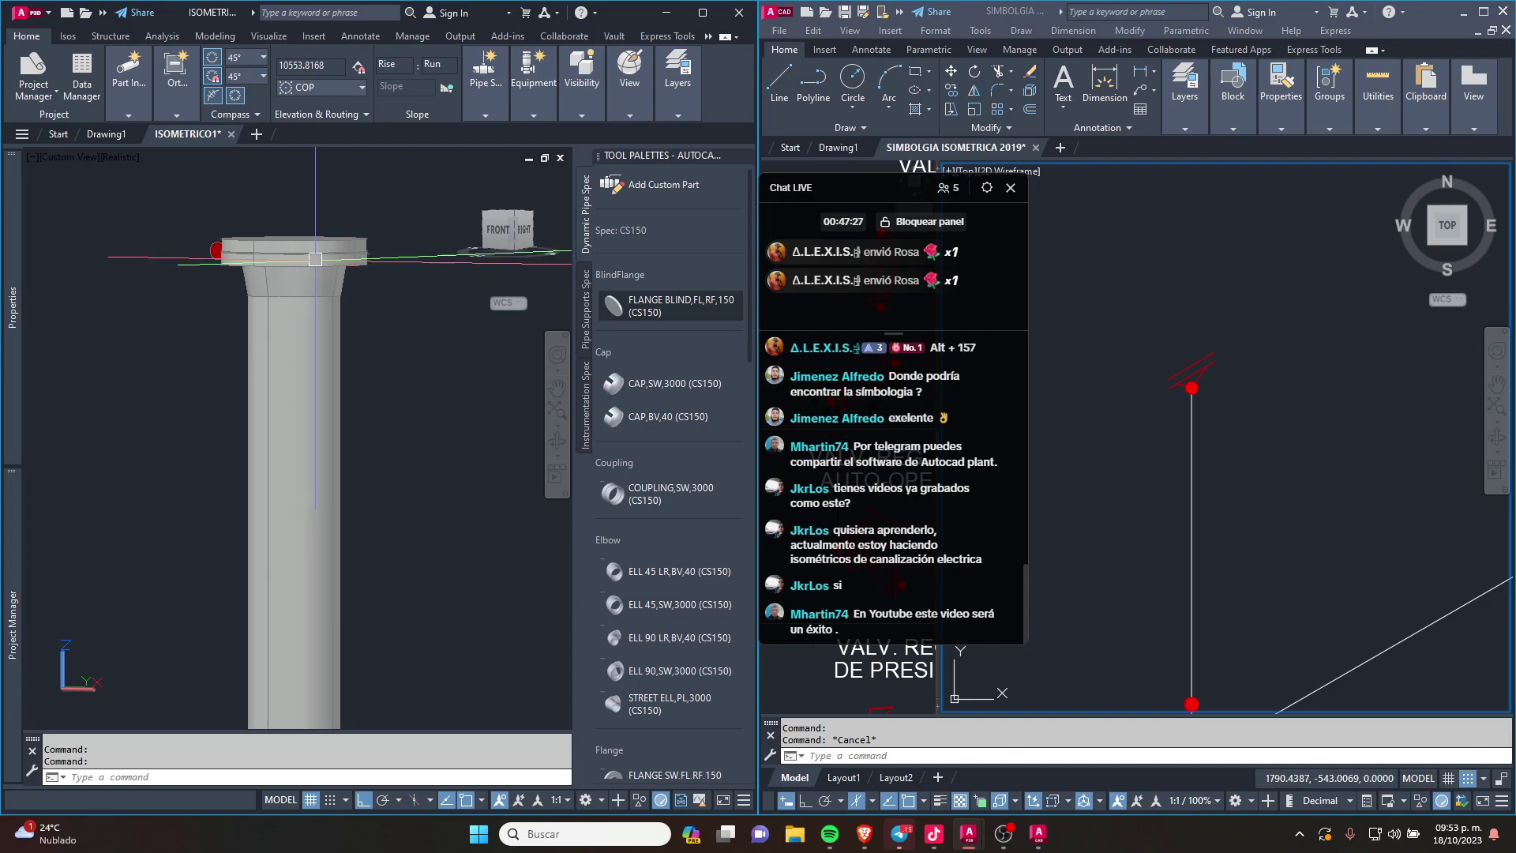
{"action": "scroll", "coordinate": [317, 279], "scroll_direction": "down", "scroll_amount": 2}
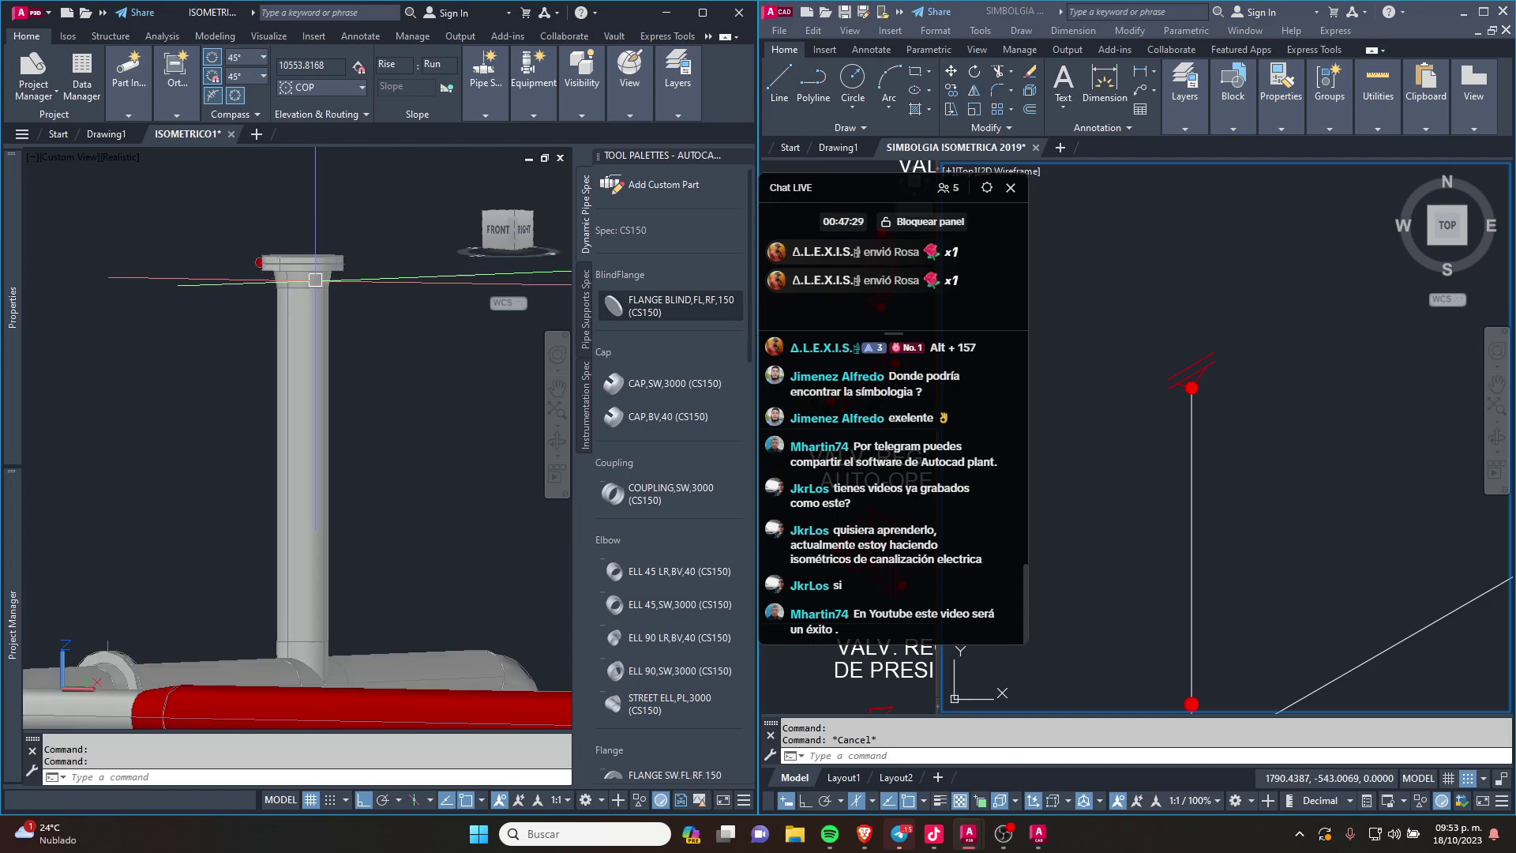
{"action": "mouse_move", "coordinate": [316, 279]}
{"action": "middle_mouse_down", "text": "shift"}
{"action": "mouse_move", "coordinate": [335, 331]}
{"action": "mouse_move", "coordinate": [210, 380]}
{"action": "middle_mouse_up", "text": "shift"}
{"action": "scroll", "coordinate": [335, 331], "scroll_direction": "down", "scroll_amount": 5}
{"action": "scroll", "coordinate": [1198, 374], "scroll_direction": "down", "scroll_amount": 5}
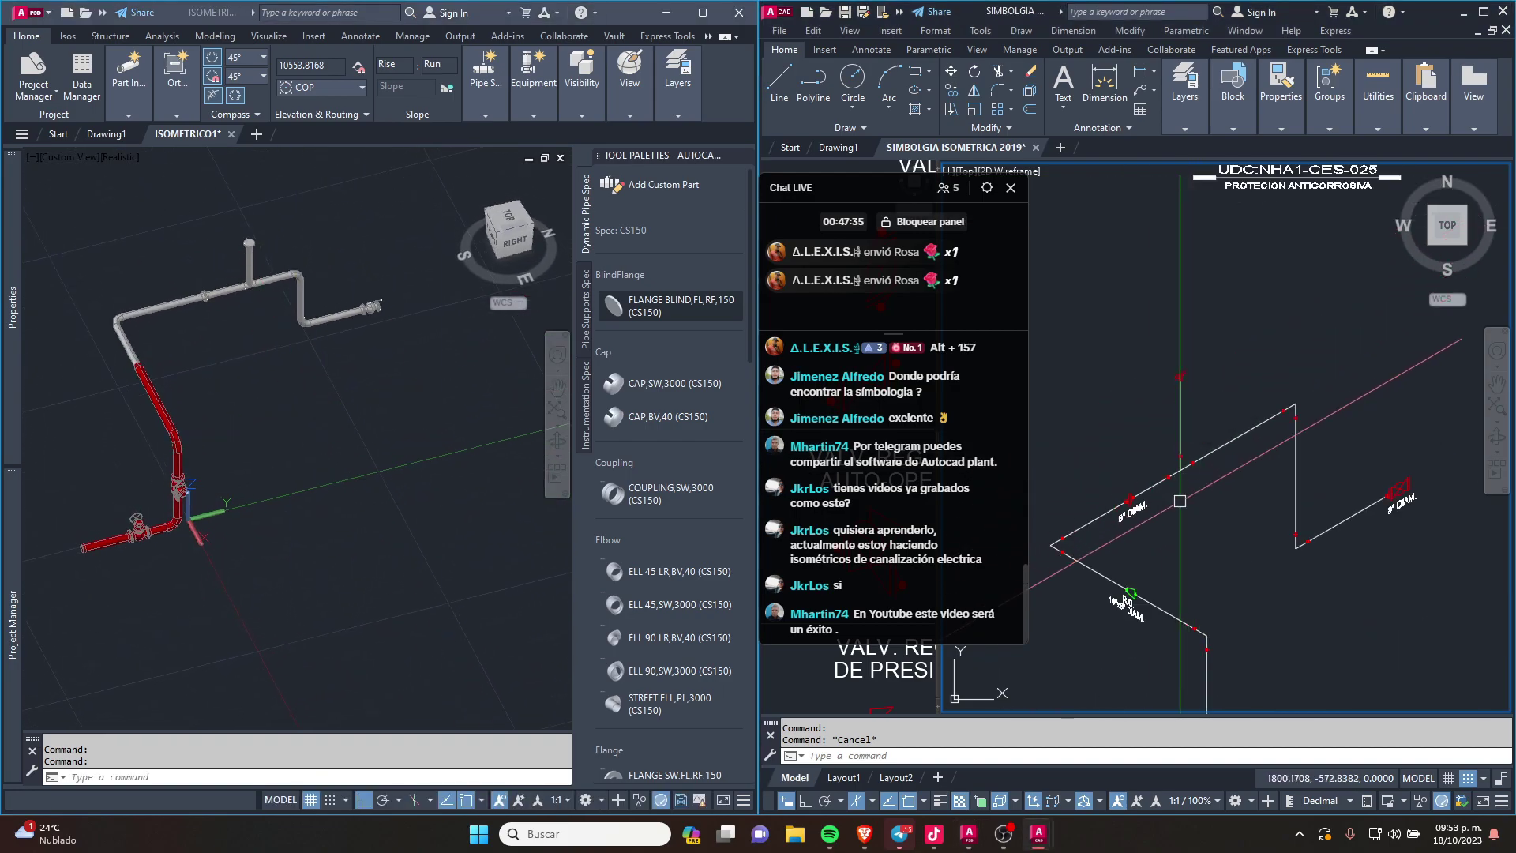
Step: Focus the 3D piping window and set it to the southeast isometric view via the ViewCube
{"action": "mouse_move", "coordinate": [1198, 374]}
{"action": "middle_mouse_down"}
{"action": "mouse_move", "coordinate": [1232, 373]}
{"action": "mouse_move", "coordinate": [1209, 409]}
{"action": "middle_mouse_up"}
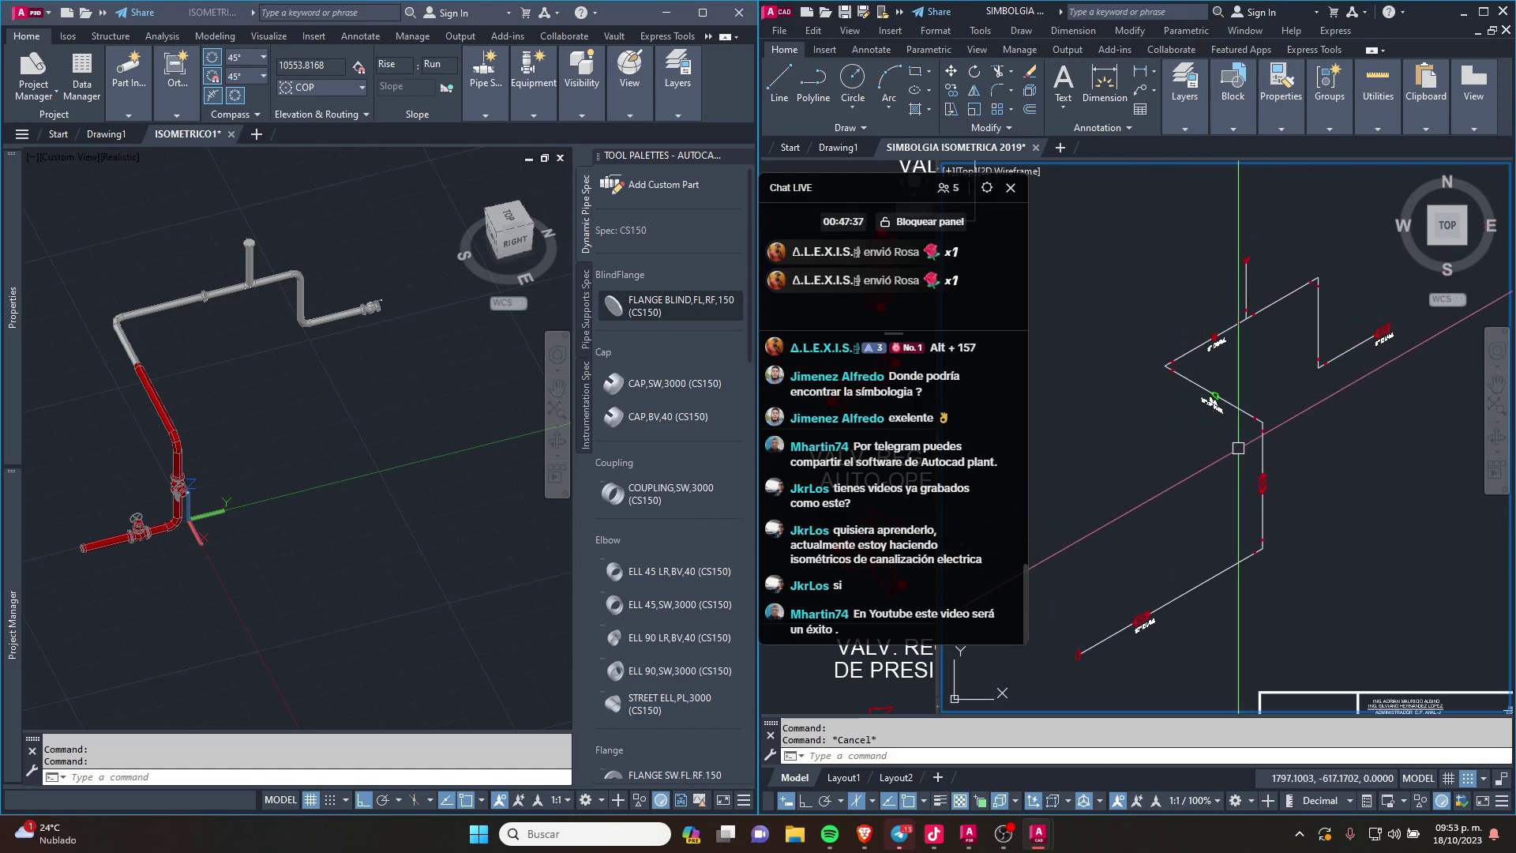
{"action": "left_click", "coordinate": [235, 391]}
{"action": "key", "text": "Escape"}
{"action": "scroll", "coordinate": [235, 391], "scroll_direction": "up", "scroll_amount": 2}
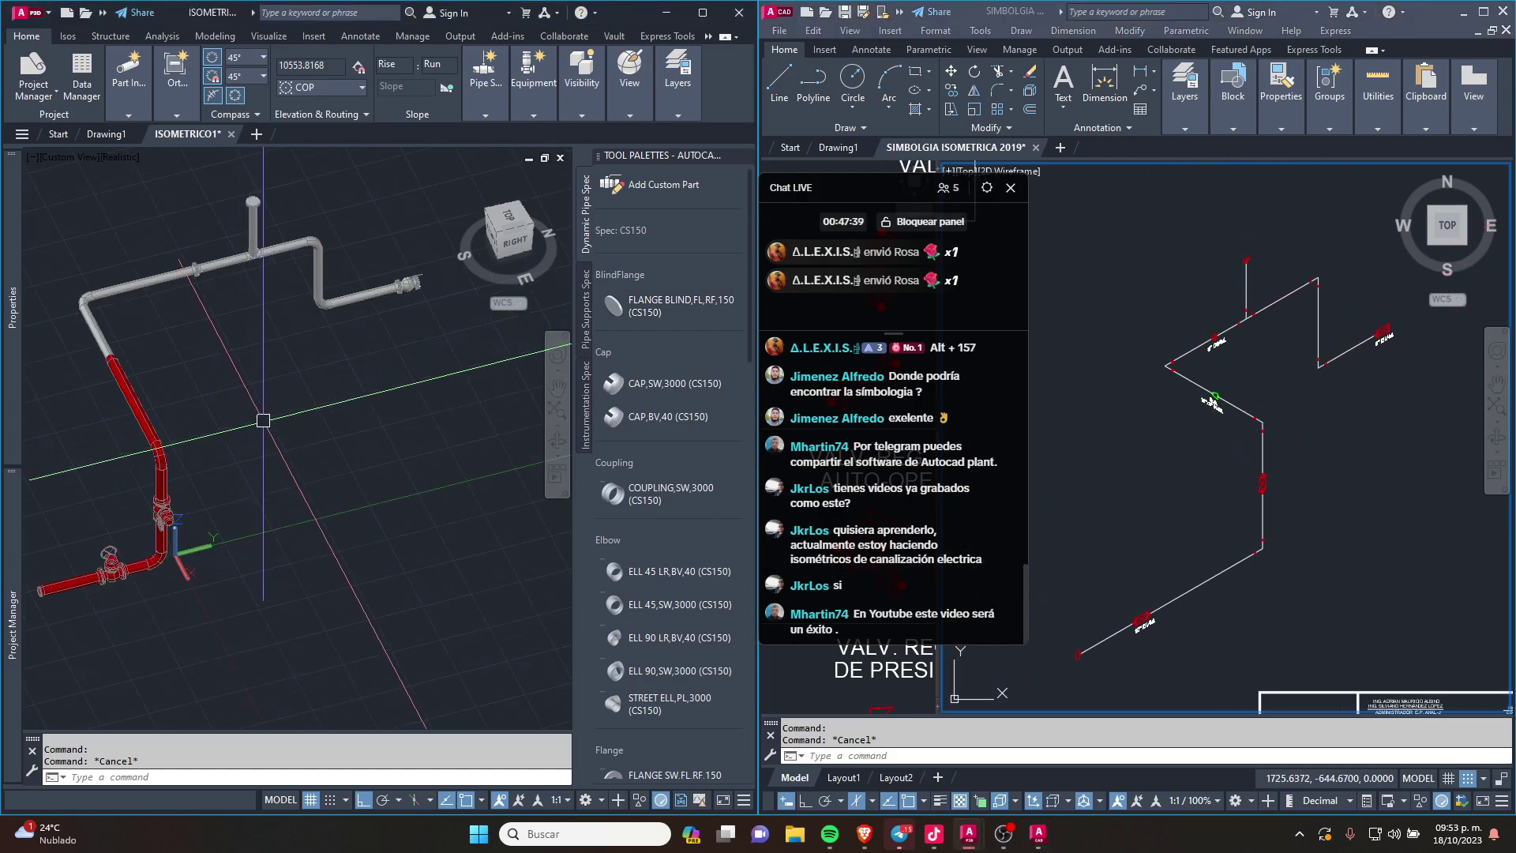
{"action": "left_click", "coordinate": [487, 243]}
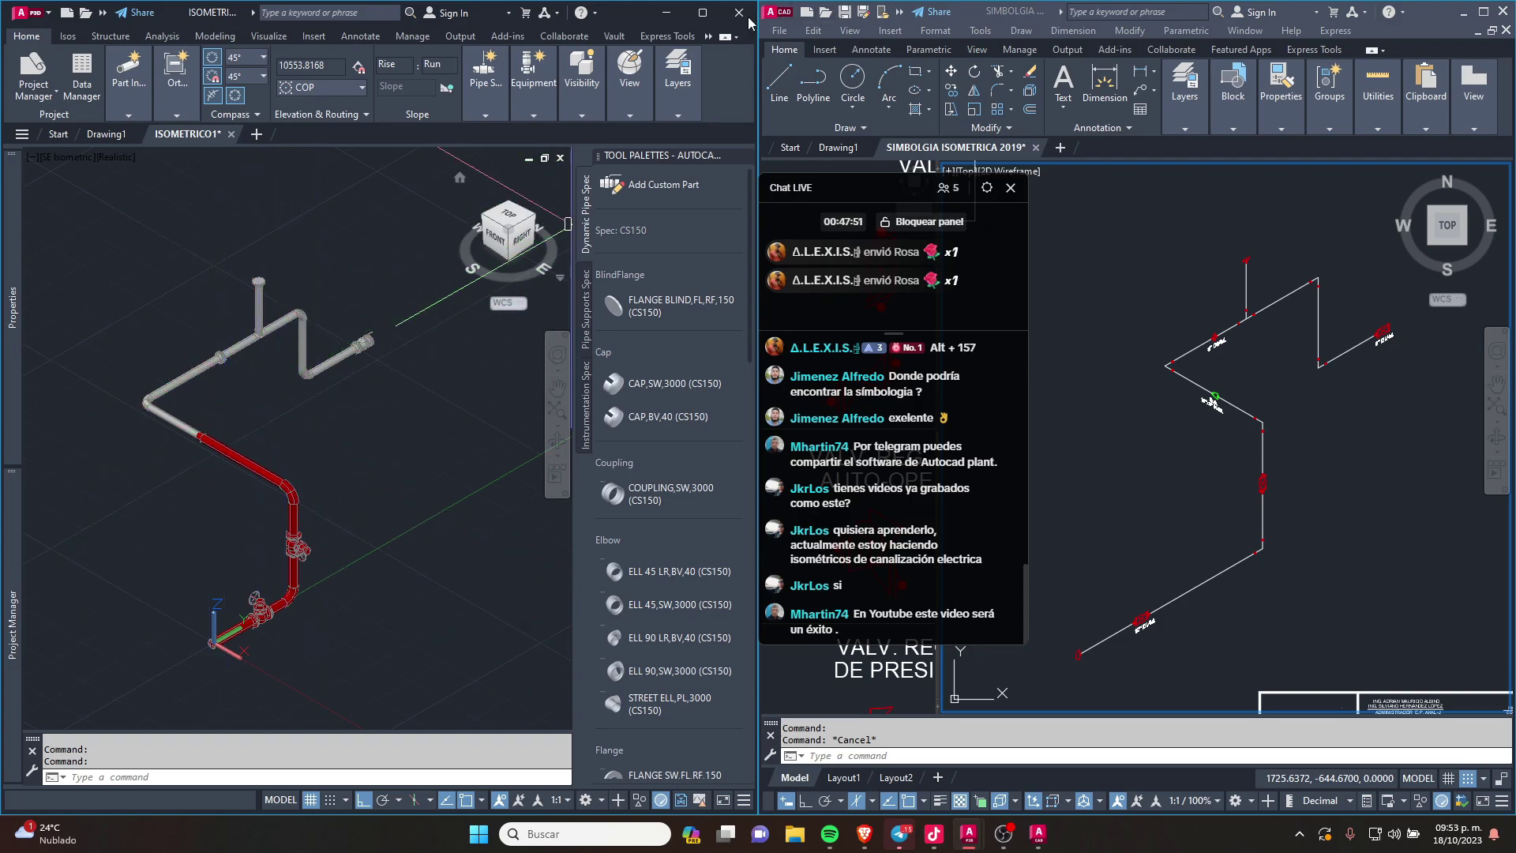
Step: Maximize the ISOMETRICO1 window, pan the piping model, and show the Isos ribbon tools
{"action": "left_click", "coordinate": [705, 16]}
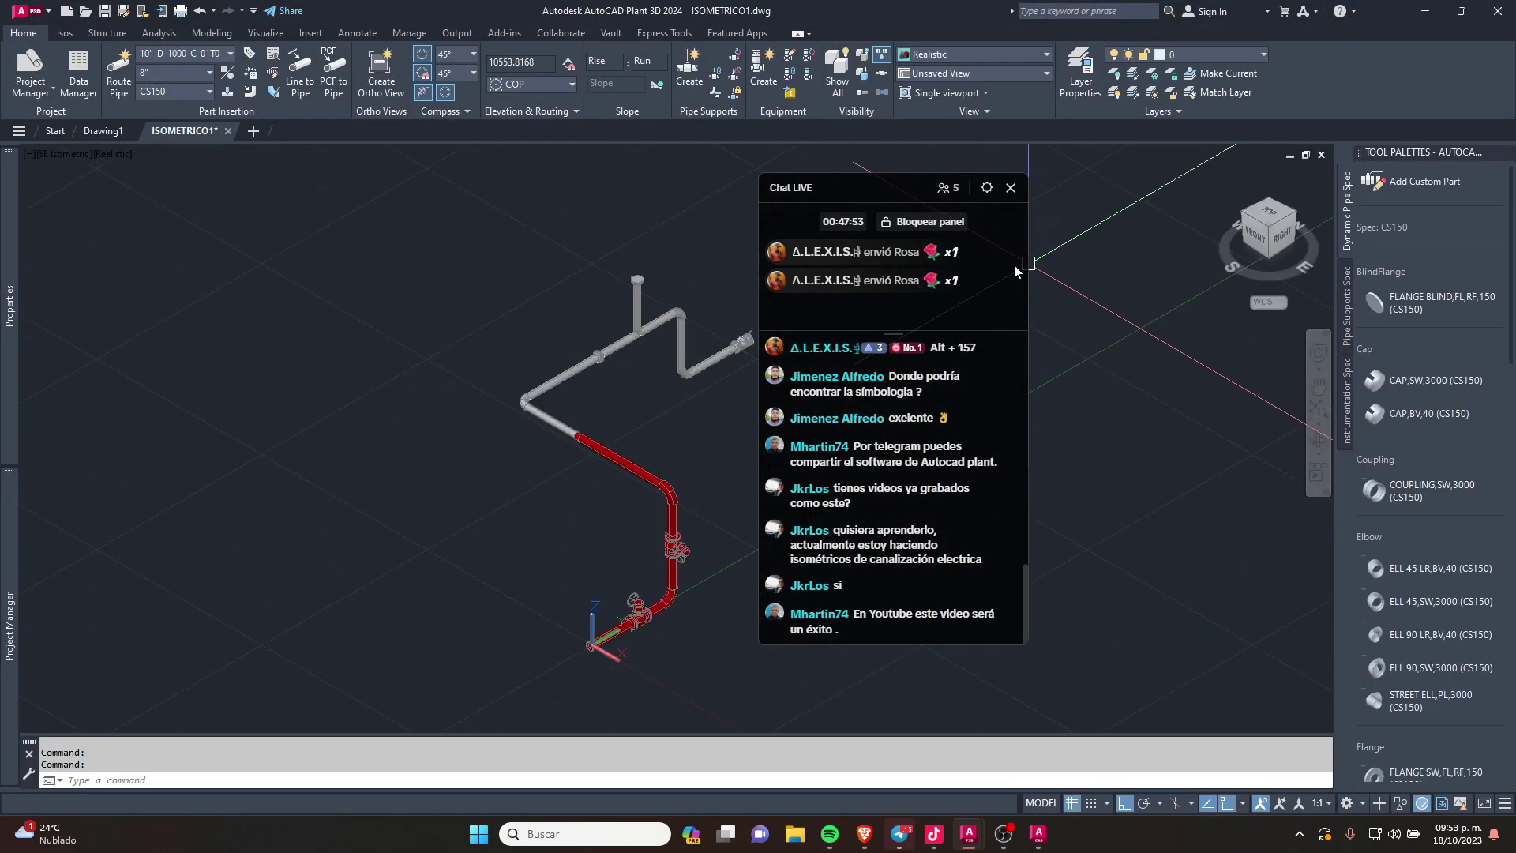
{"action": "left_click_drag", "start_coordinate": [895, 196], "coordinate": [1199, 282]}
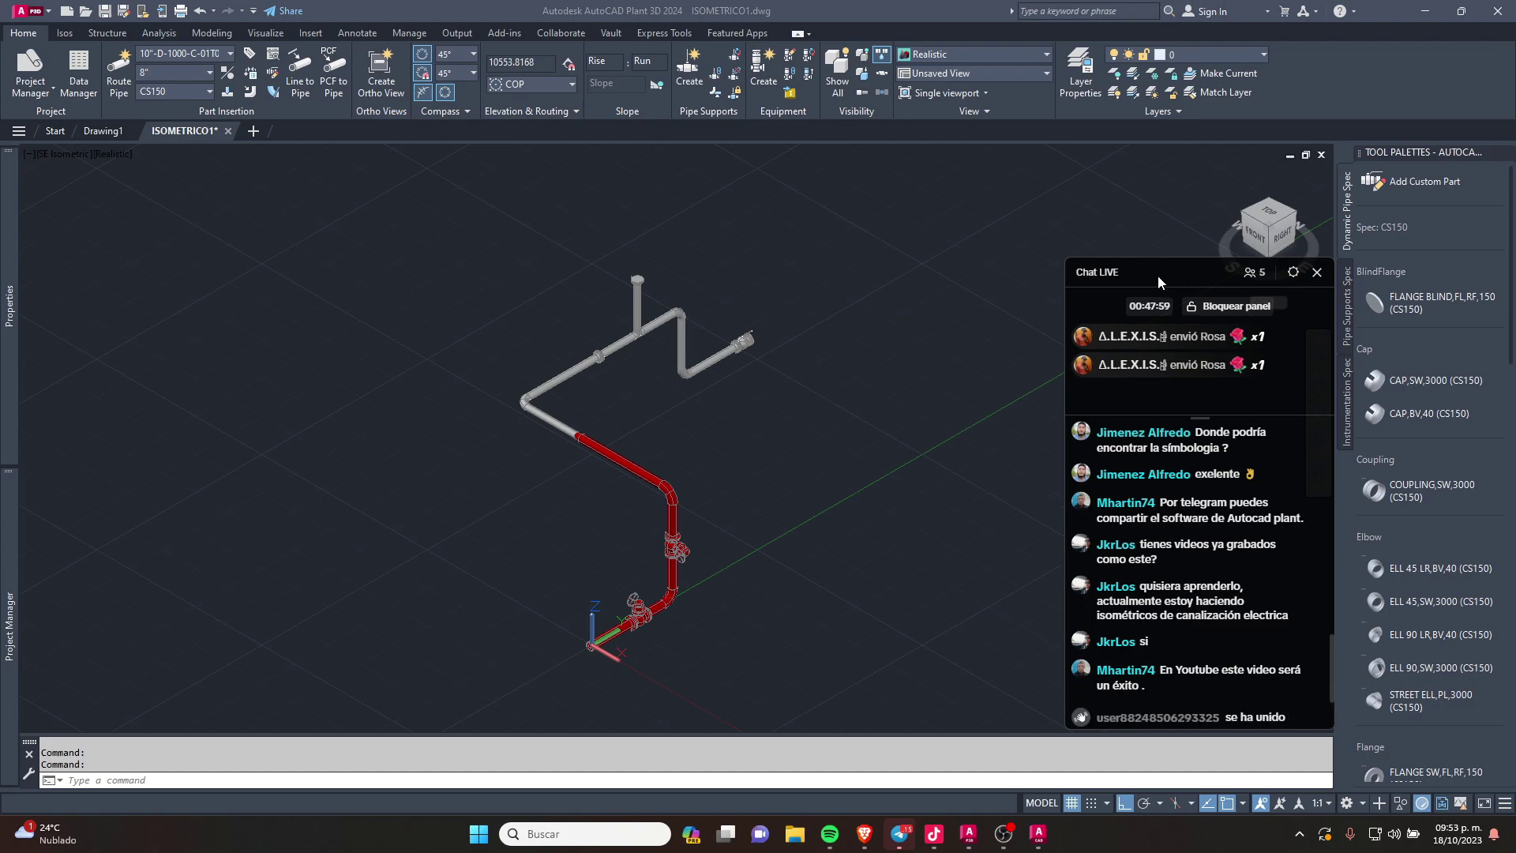
{"action": "middle_click", "coordinate": [781, 420]}
{"action": "middle_click_drag", "start_coordinate": [798, 466], "coordinate": [693, 437]}
{"action": "key", "text": "Escape"}
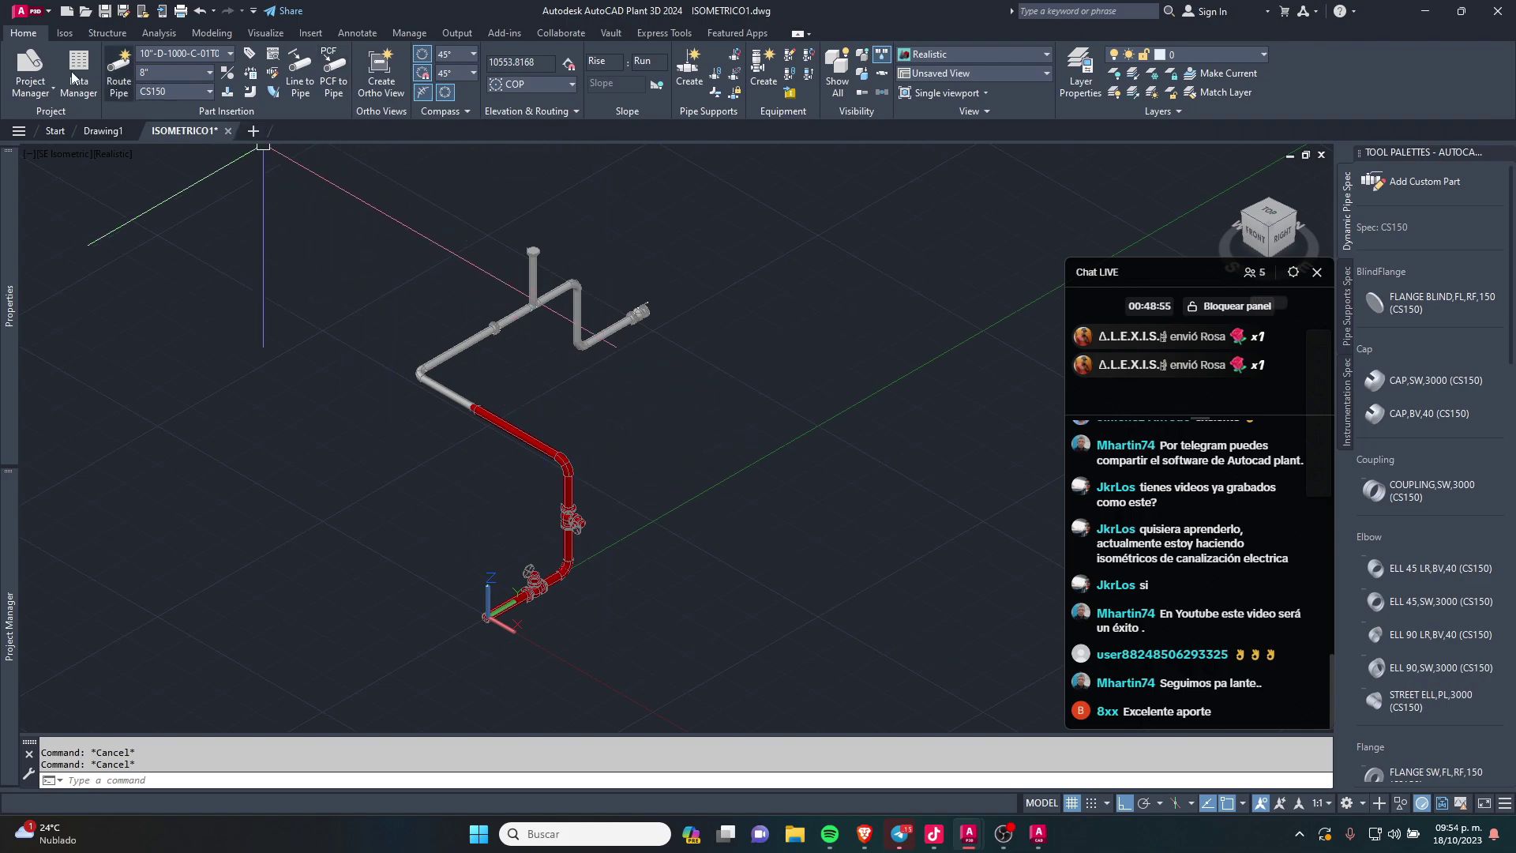
{"action": "left_click", "coordinate": [65, 33]}
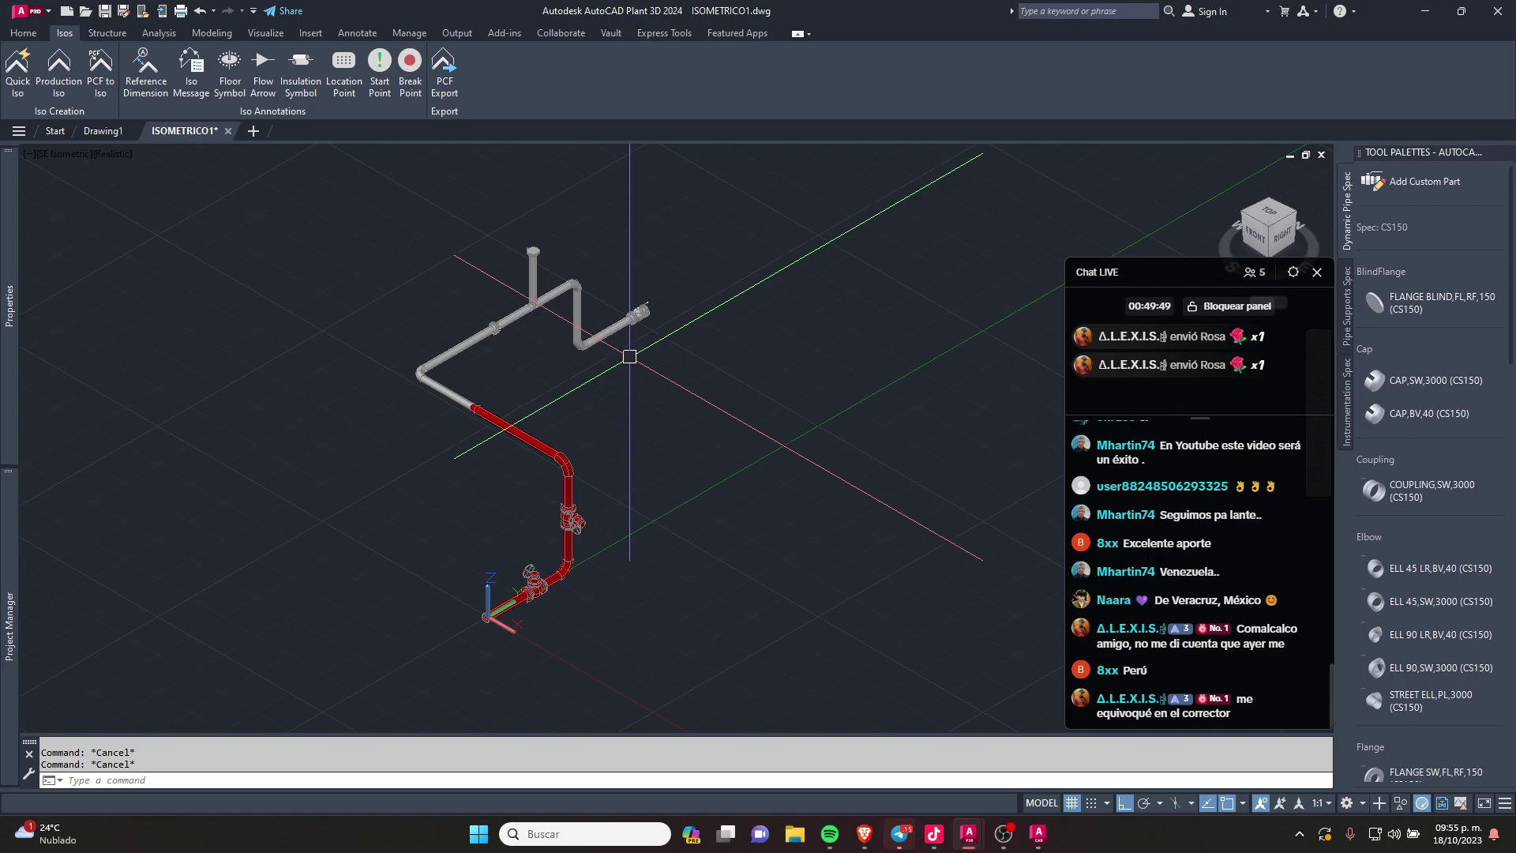
Step: Select all 65 piping components with two windows for a Quick Iso and confirm the selection
{"action": "scroll", "coordinate": [581, 418], "scroll_direction": "up", "scroll_amount": 1}
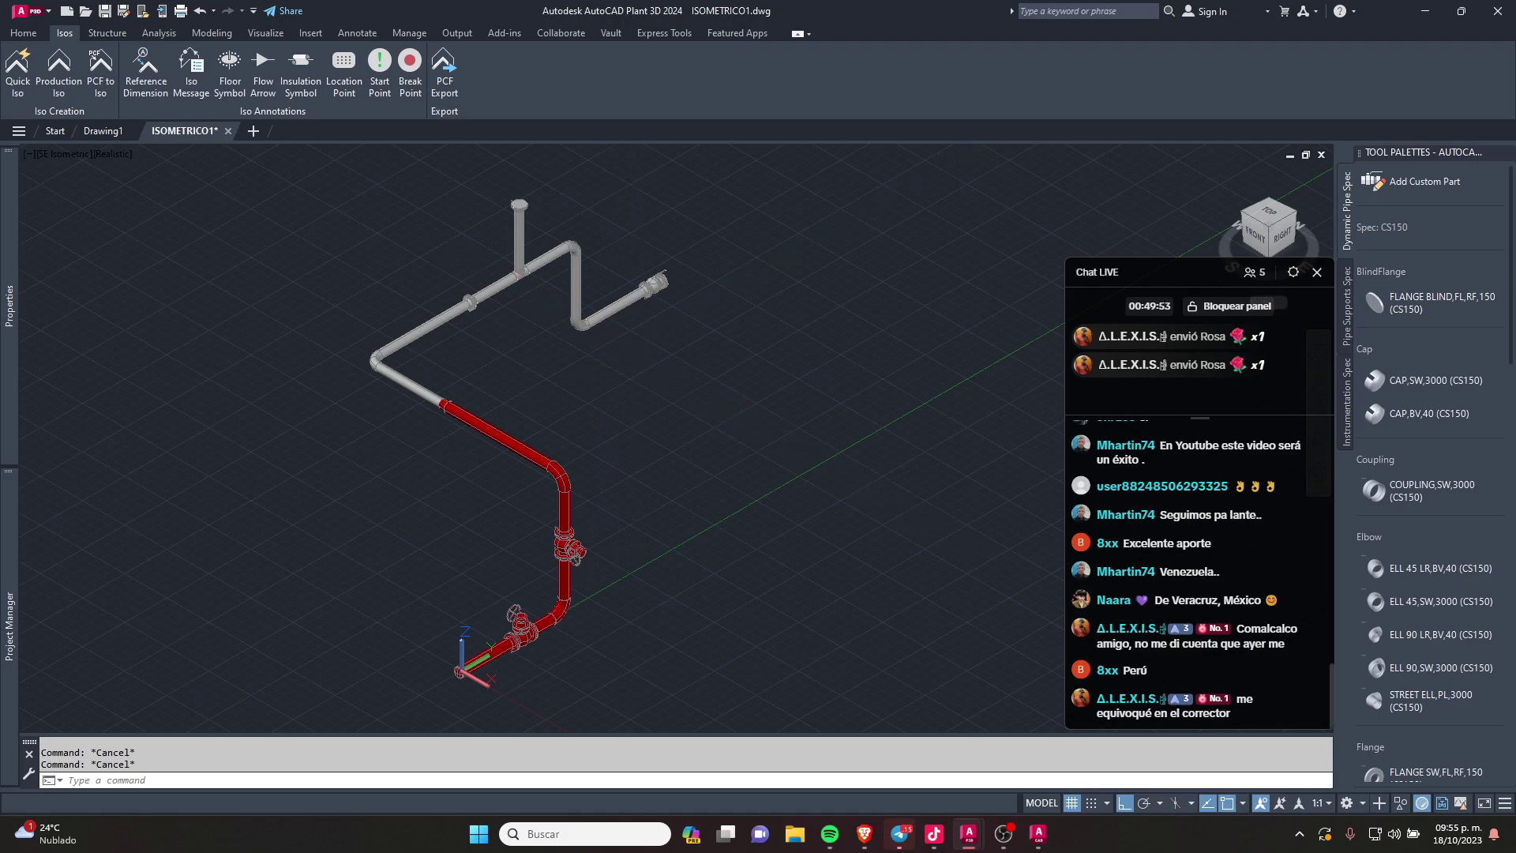
{"action": "mouse_move", "coordinate": [603, 356]}
{"action": "middle_mouse_down"}
{"action": "mouse_move", "coordinate": [566, 378]}
{"action": "mouse_move", "coordinate": [592, 403]}
{"action": "middle_mouse_up"}
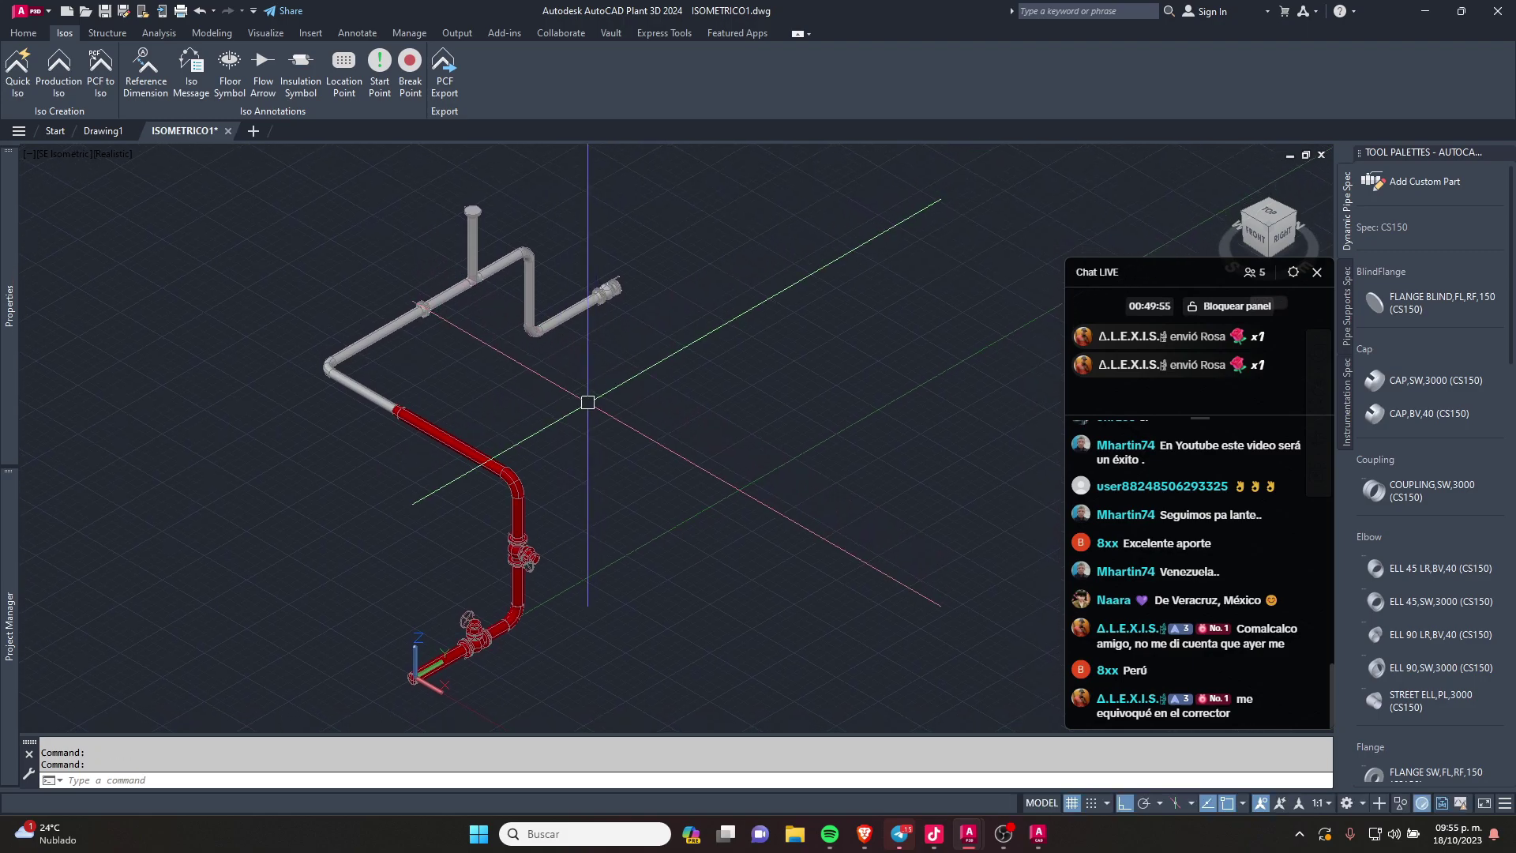
{"action": "left_click", "coordinate": [13, 79]}
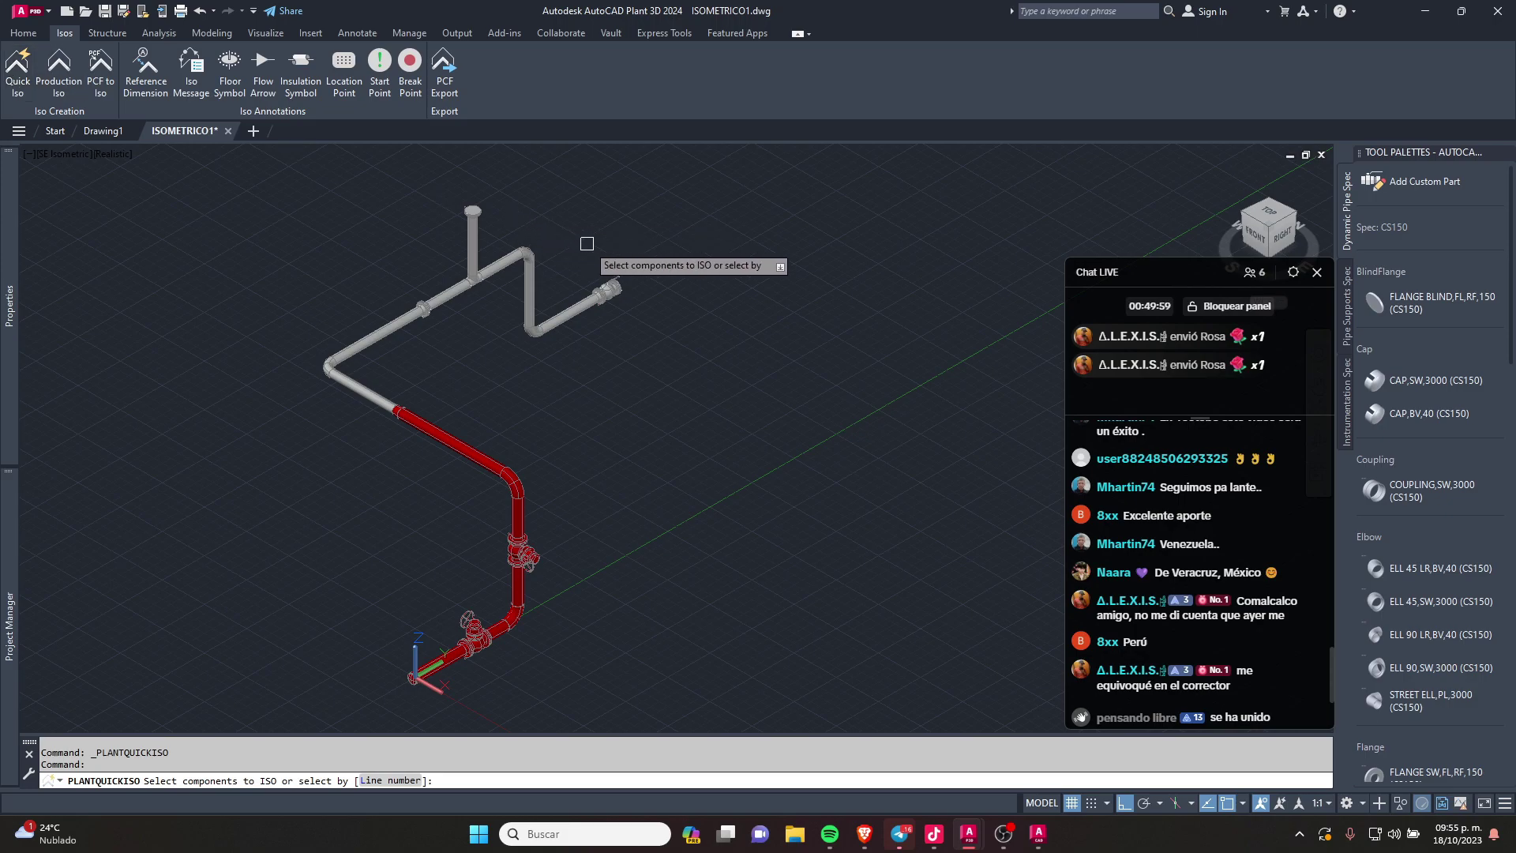
{"action": "left_click", "coordinate": [764, 158]}
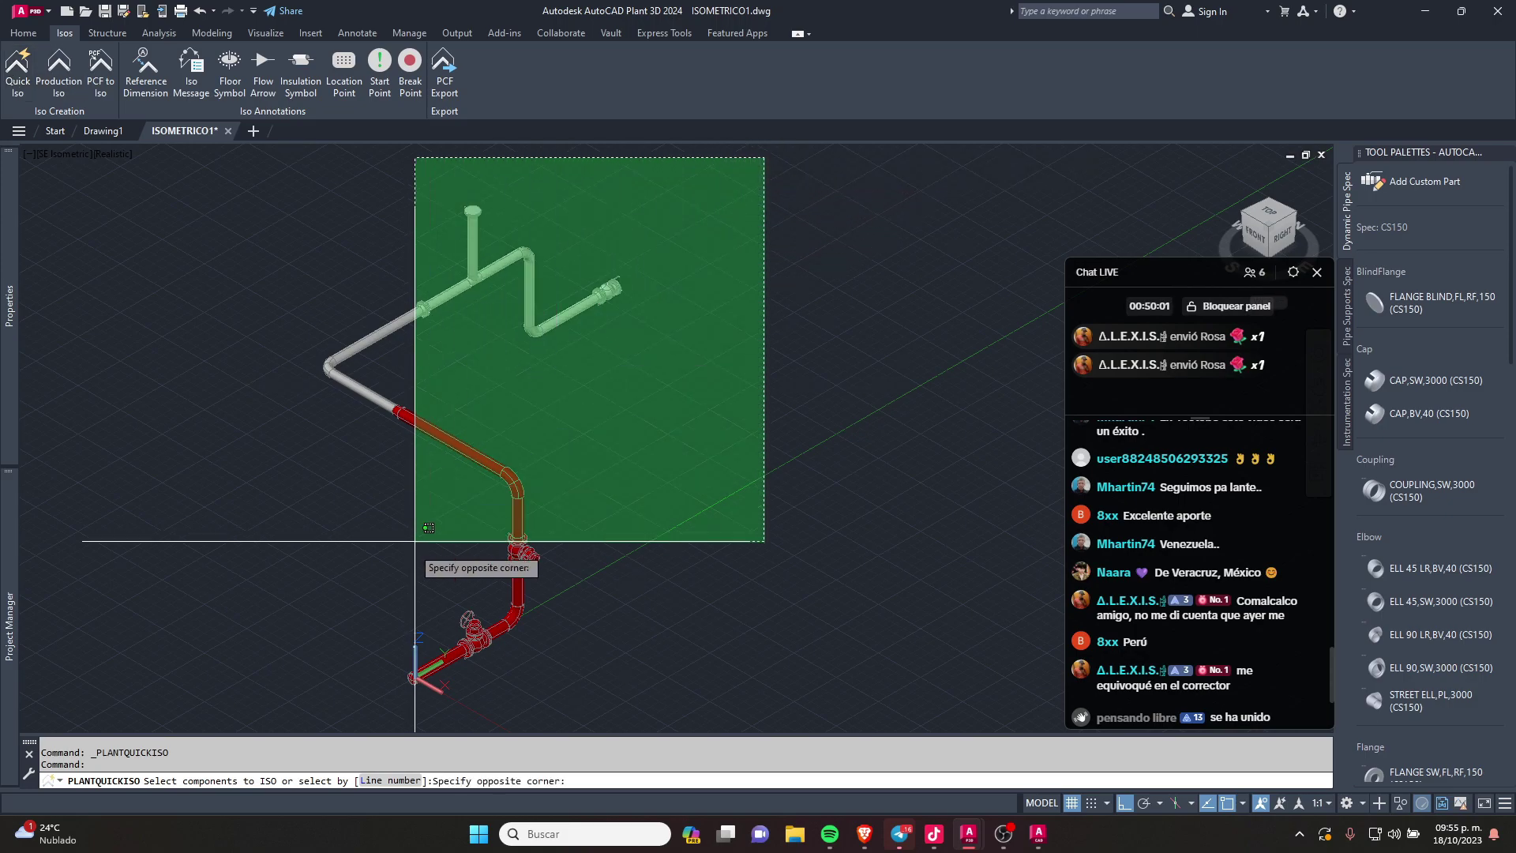
{"action": "left_click", "coordinate": [288, 675]}
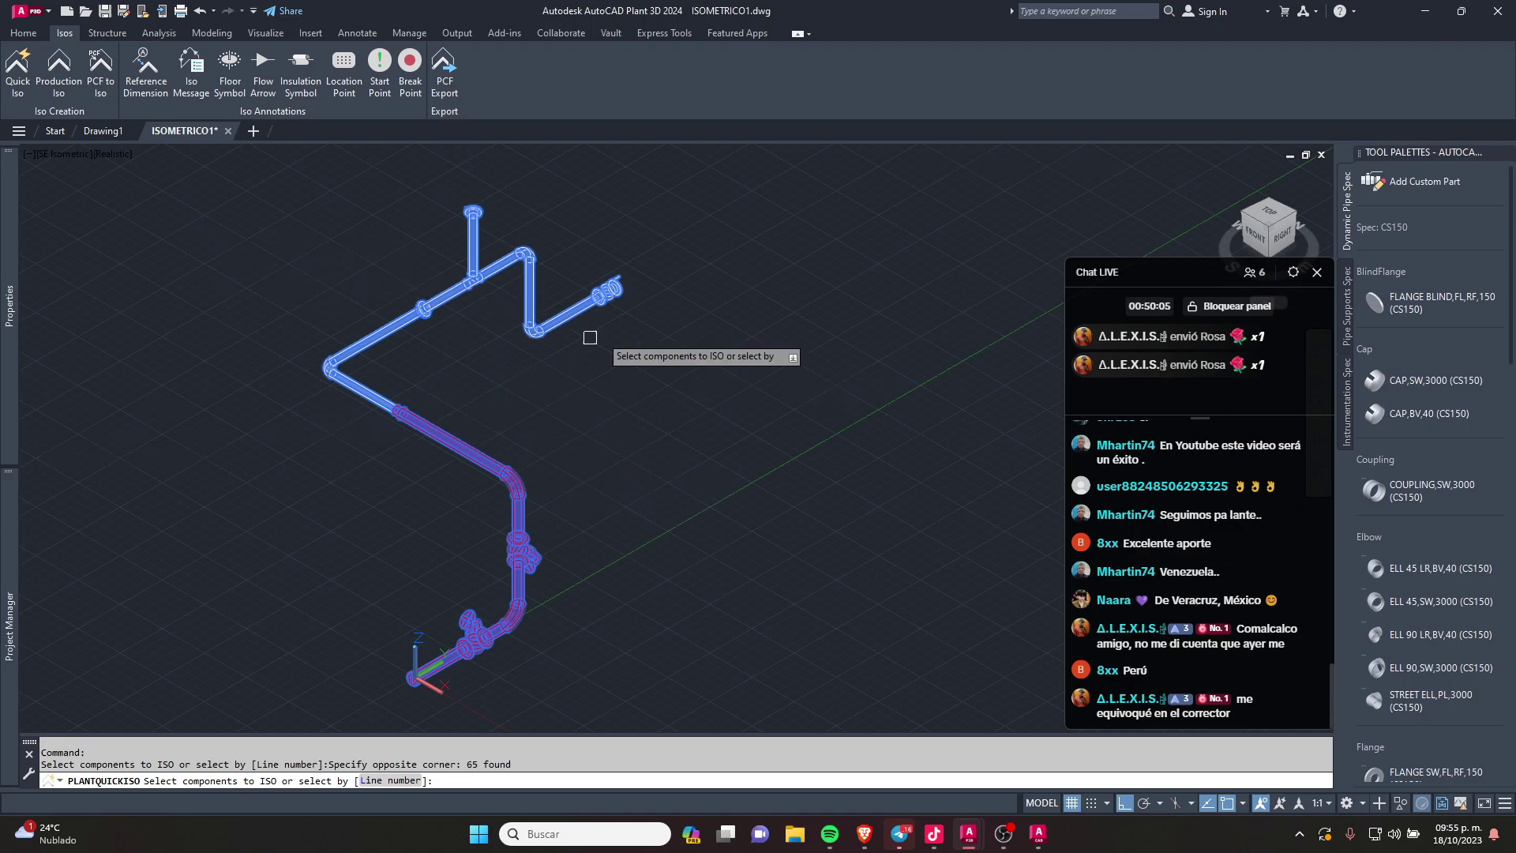
{"action": "left_click", "coordinate": [829, 200]}
{"action": "left_click", "coordinate": [349, 508]}
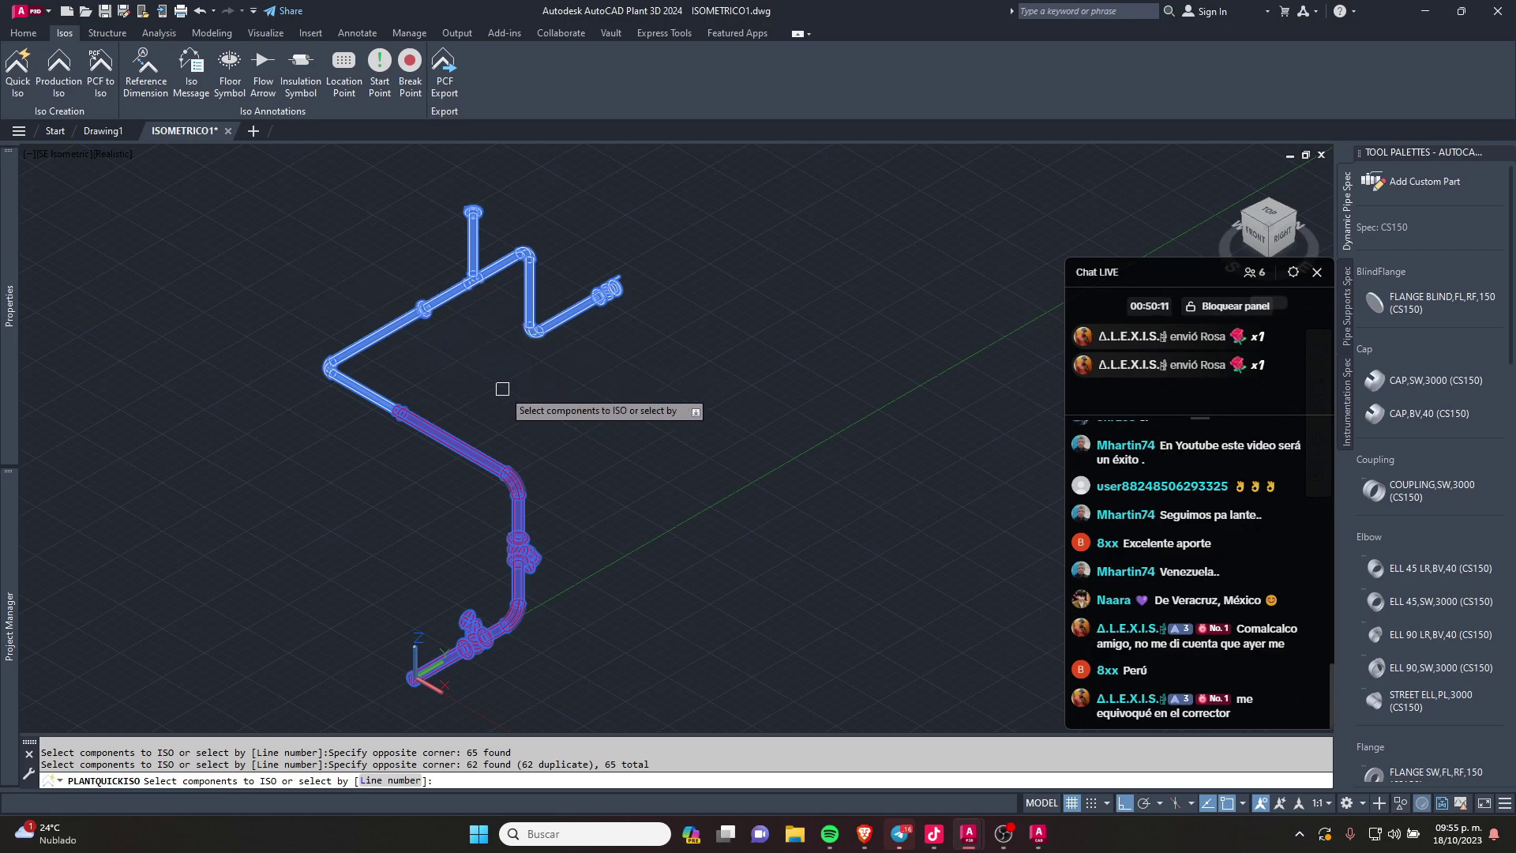
{"action": "key", "text": "Return"}
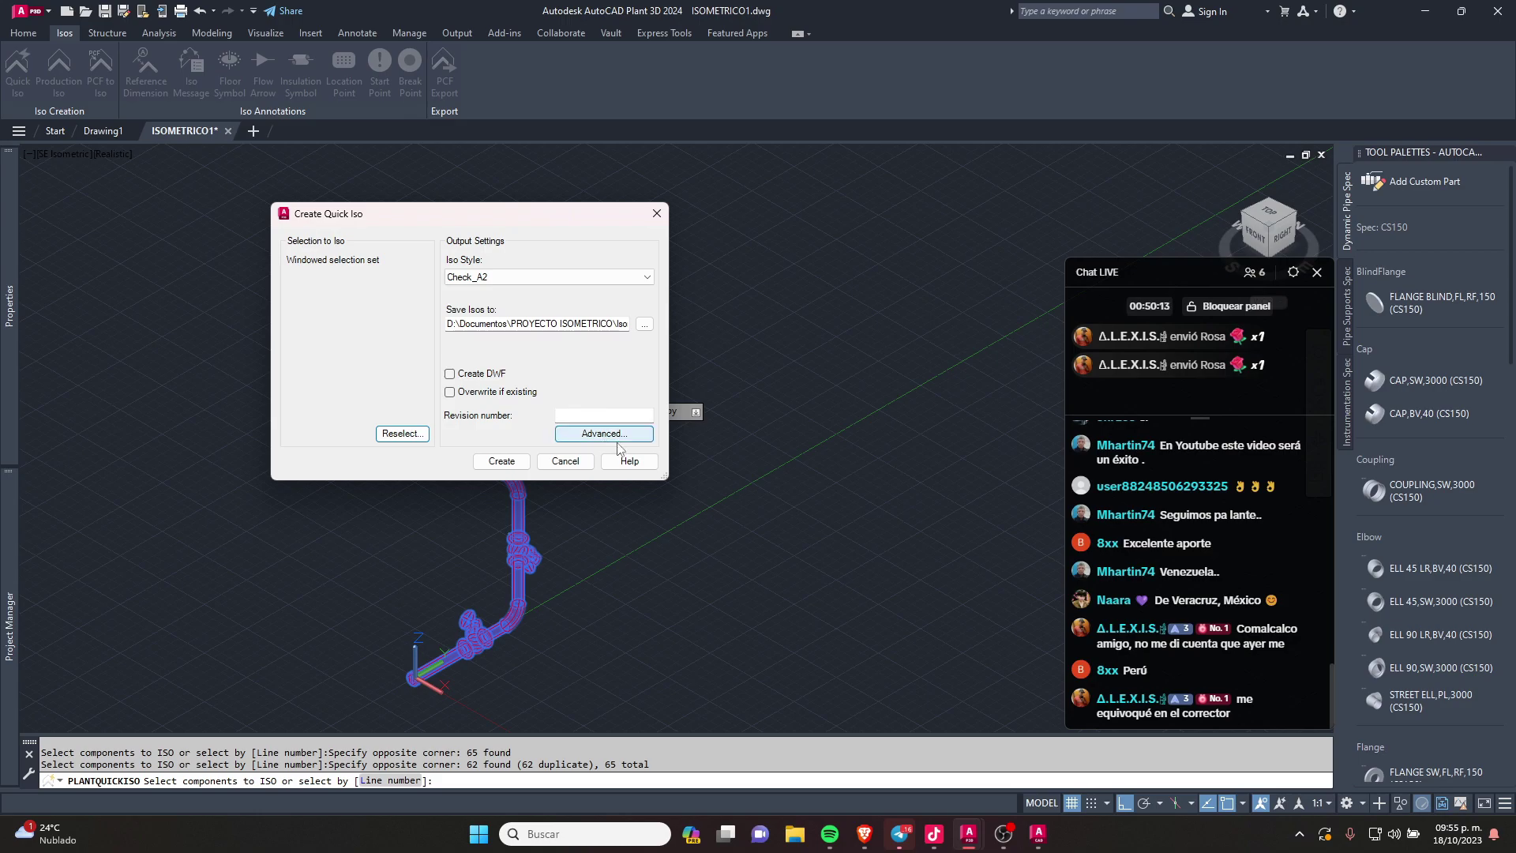
Step: In Advanced options, disable split points, export BOM as Excel (.xlsx), and set north arrow Upper Right
{"action": "left_click", "coordinate": [604, 432]}
{"action": "left_click", "coordinate": [588, 260]}
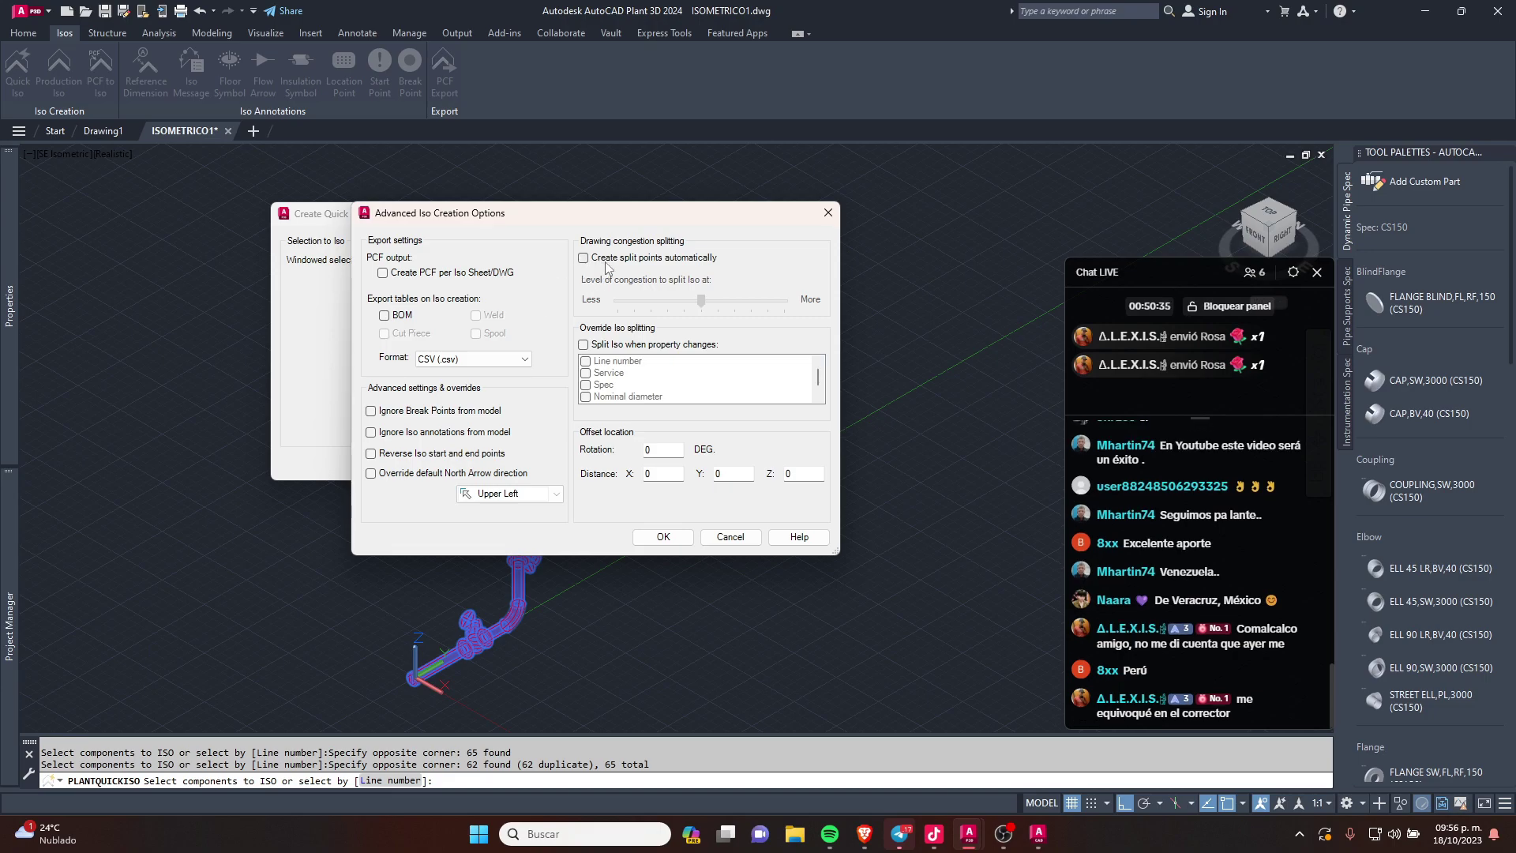
{"action": "left_click", "coordinate": [385, 315]}
{"action": "left_click", "coordinate": [474, 359]}
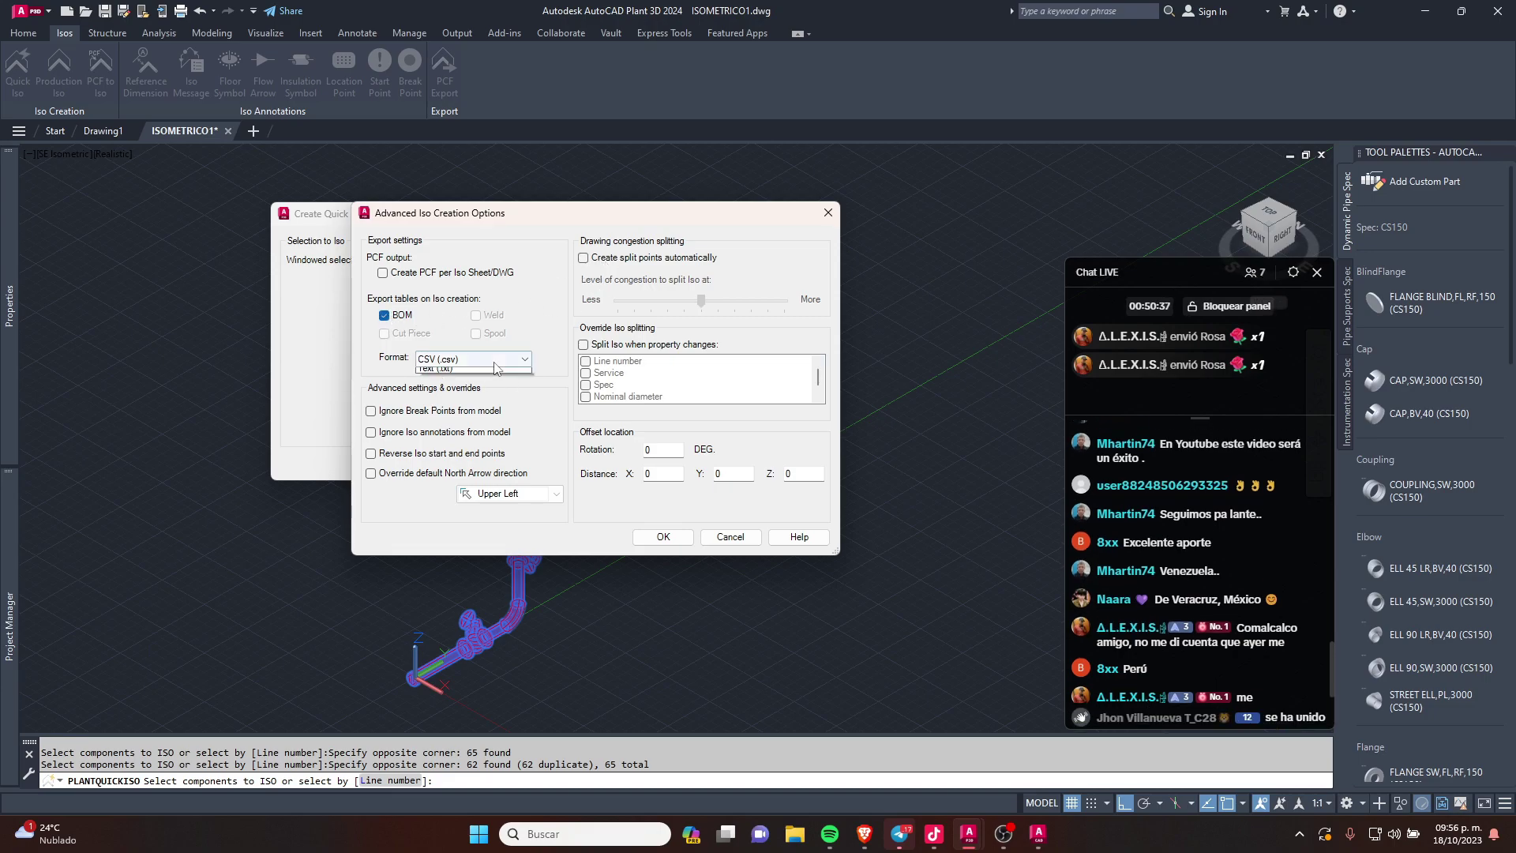
{"action": "left_click", "coordinate": [468, 385]}
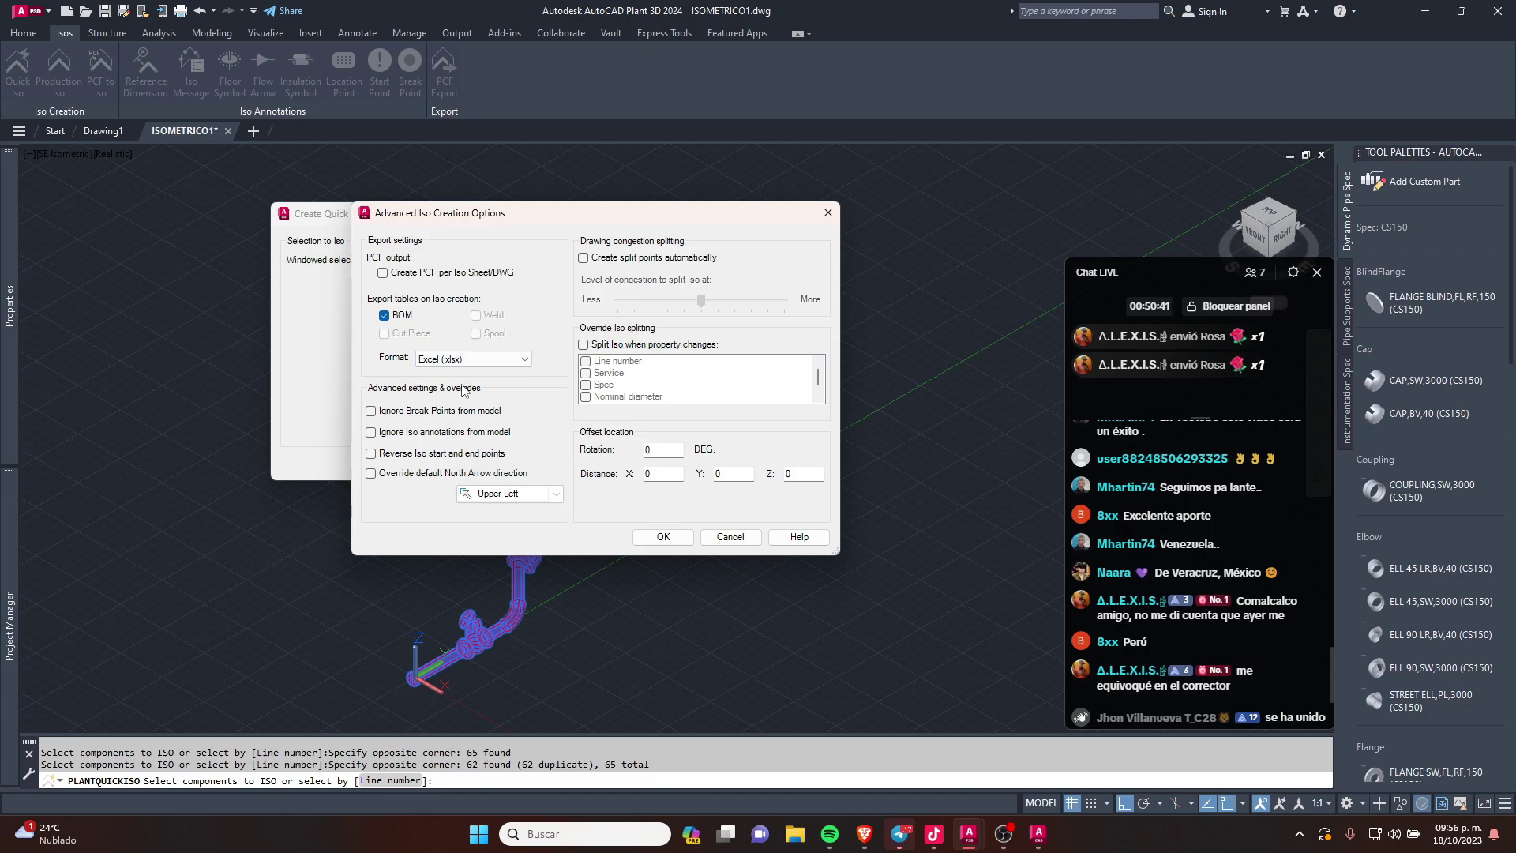
{"action": "left_click", "coordinate": [371, 473]}
{"action": "left_click", "coordinate": [492, 493]}
{"action": "left_click", "coordinate": [529, 525]}
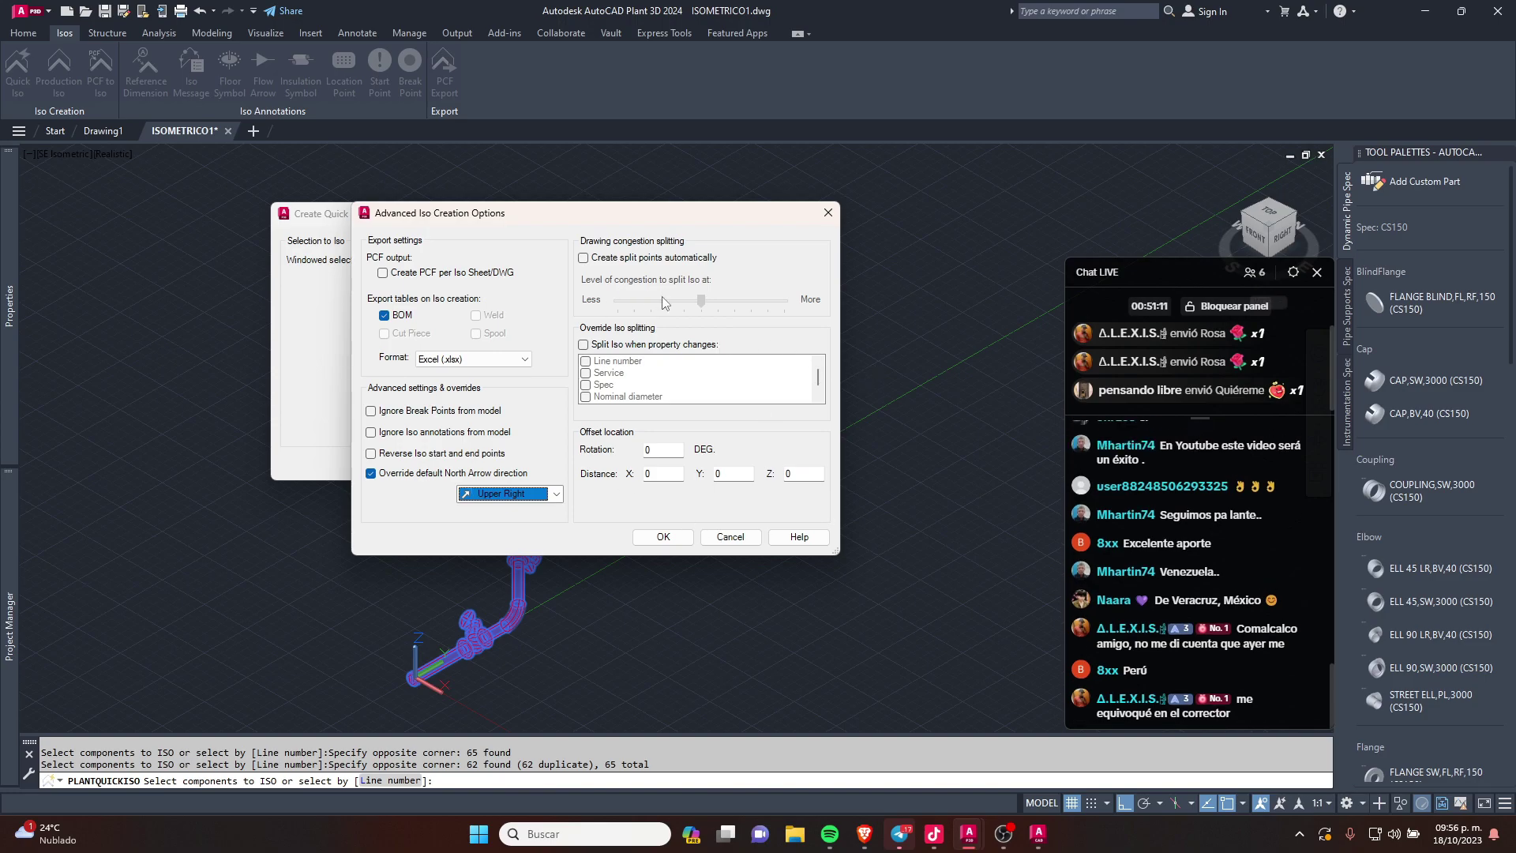
{"action": "left_click", "coordinate": [662, 537]}
{"action": "left_click", "coordinate": [503, 466]}
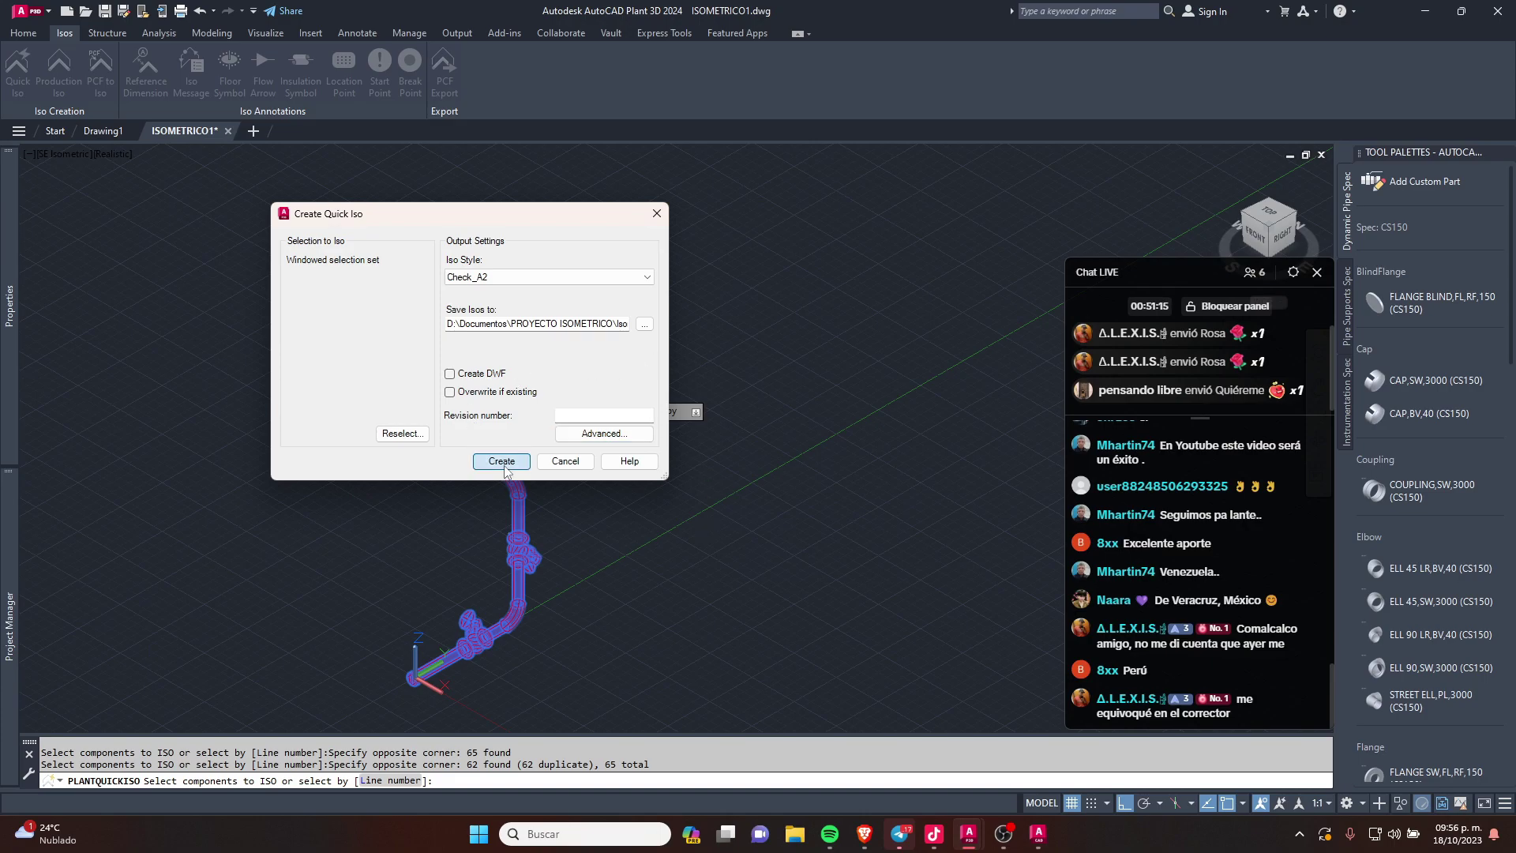
Step: Create the quick isometric and open the generated UserDefinedLine.dwg from the results
{"action": "left_click", "coordinate": [504, 468]}
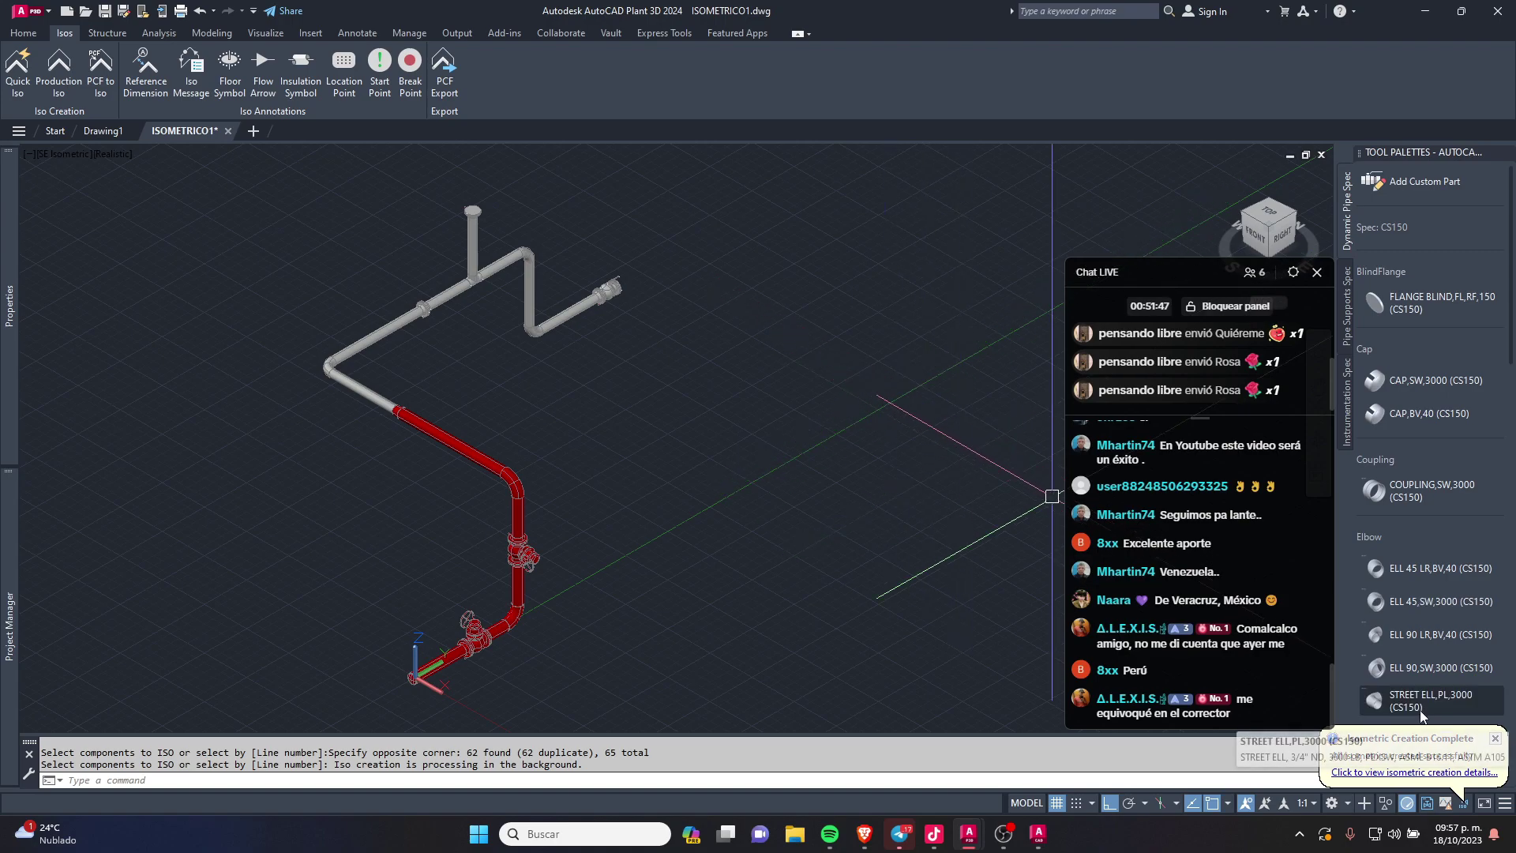
{"action": "left_click", "coordinate": [1394, 774]}
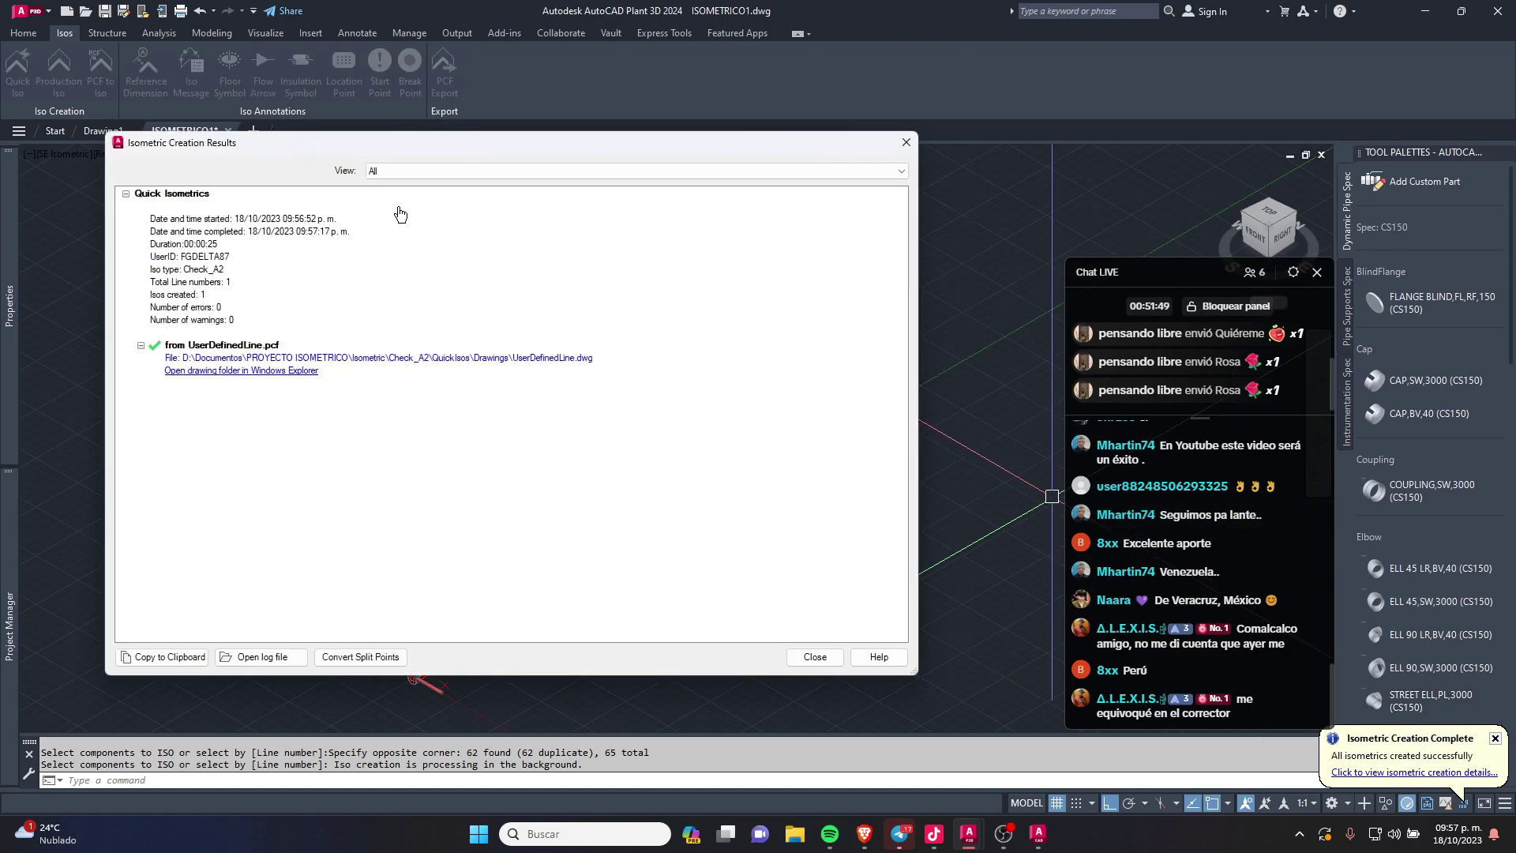
{"action": "left_click", "coordinate": [470, 359]}
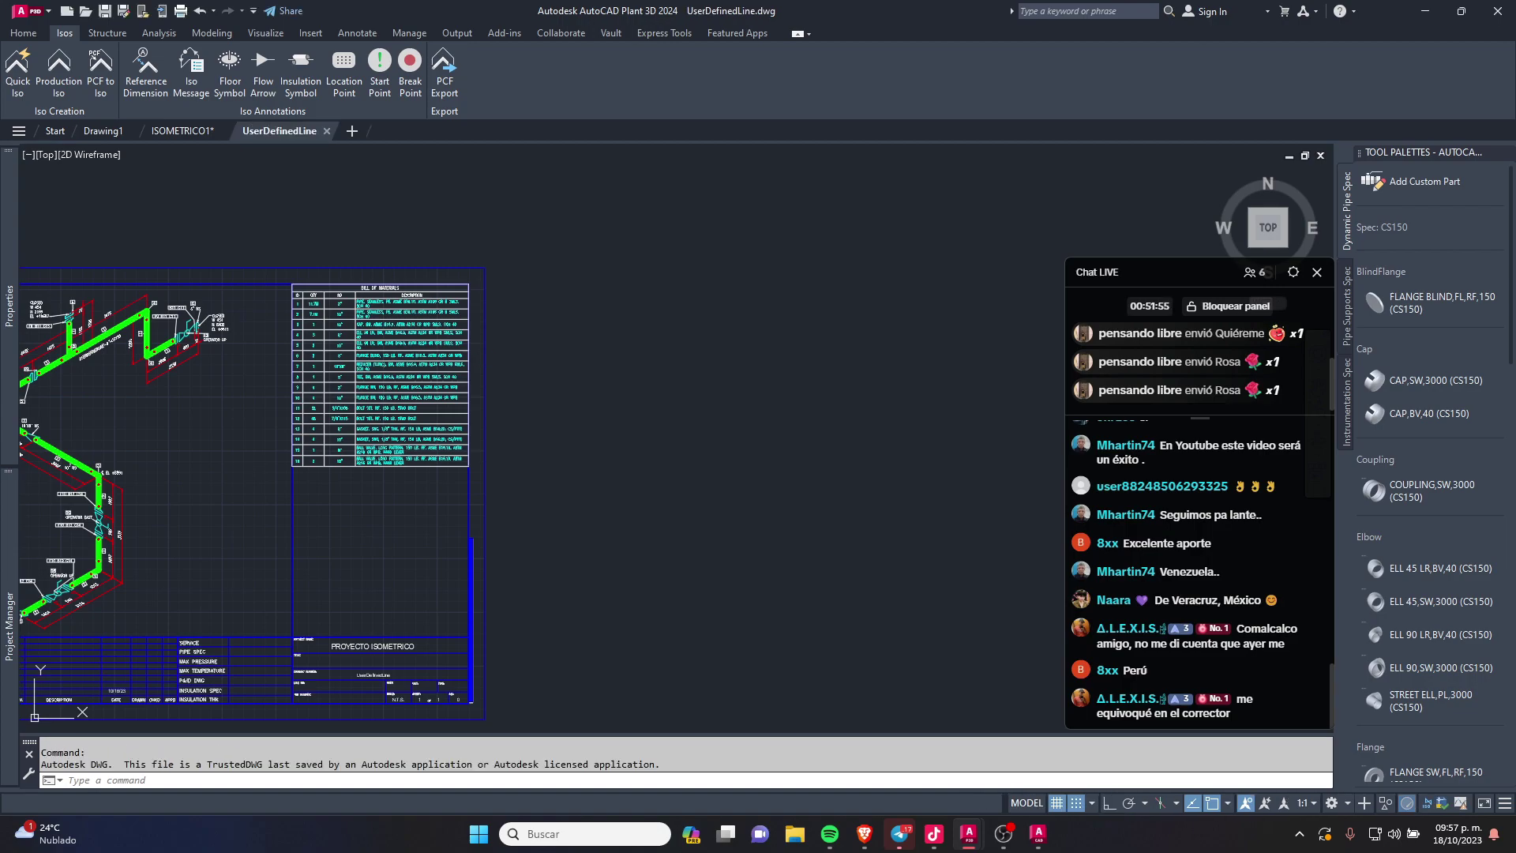
{"action": "middle_click_drag", "start_coordinate": [131, 422], "coordinate": [449, 331]}
{"action": "scroll", "coordinate": [450, 331], "scroll_direction": "up", "scroll_amount": 1}
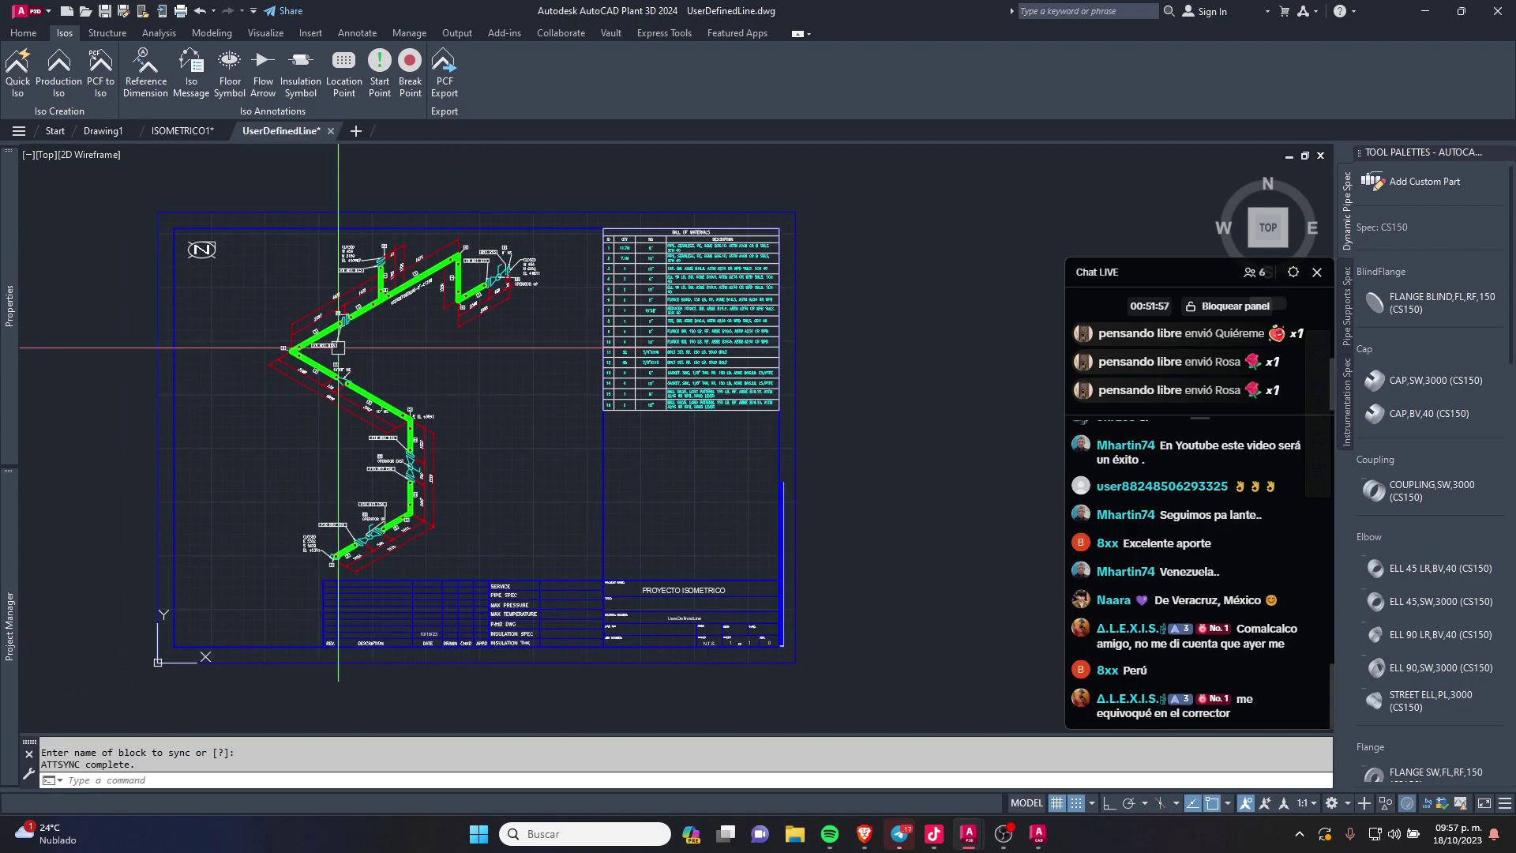
{"action": "scroll", "coordinate": [450, 331], "scroll_direction": "up", "scroll_amount": 3}
{"action": "scroll", "coordinate": [449, 331], "scroll_direction": "up", "scroll_amount": 2}
{"action": "scroll", "coordinate": [449, 331], "scroll_direction": "down", "scroll_amount": 3}
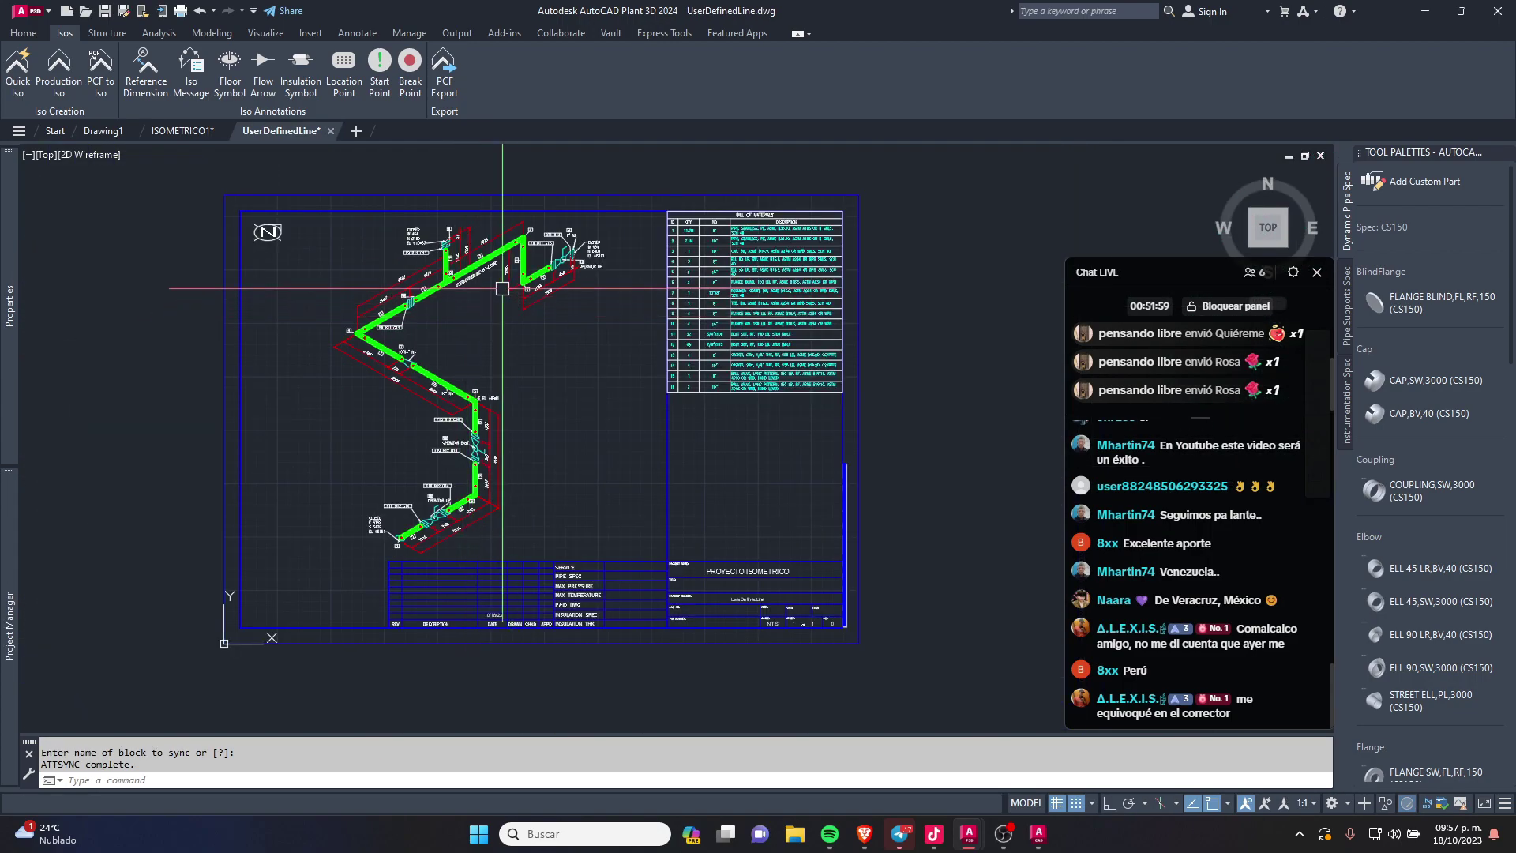
{"action": "scroll", "coordinate": [453, 368], "scroll_direction": "up", "scroll_amount": 1}
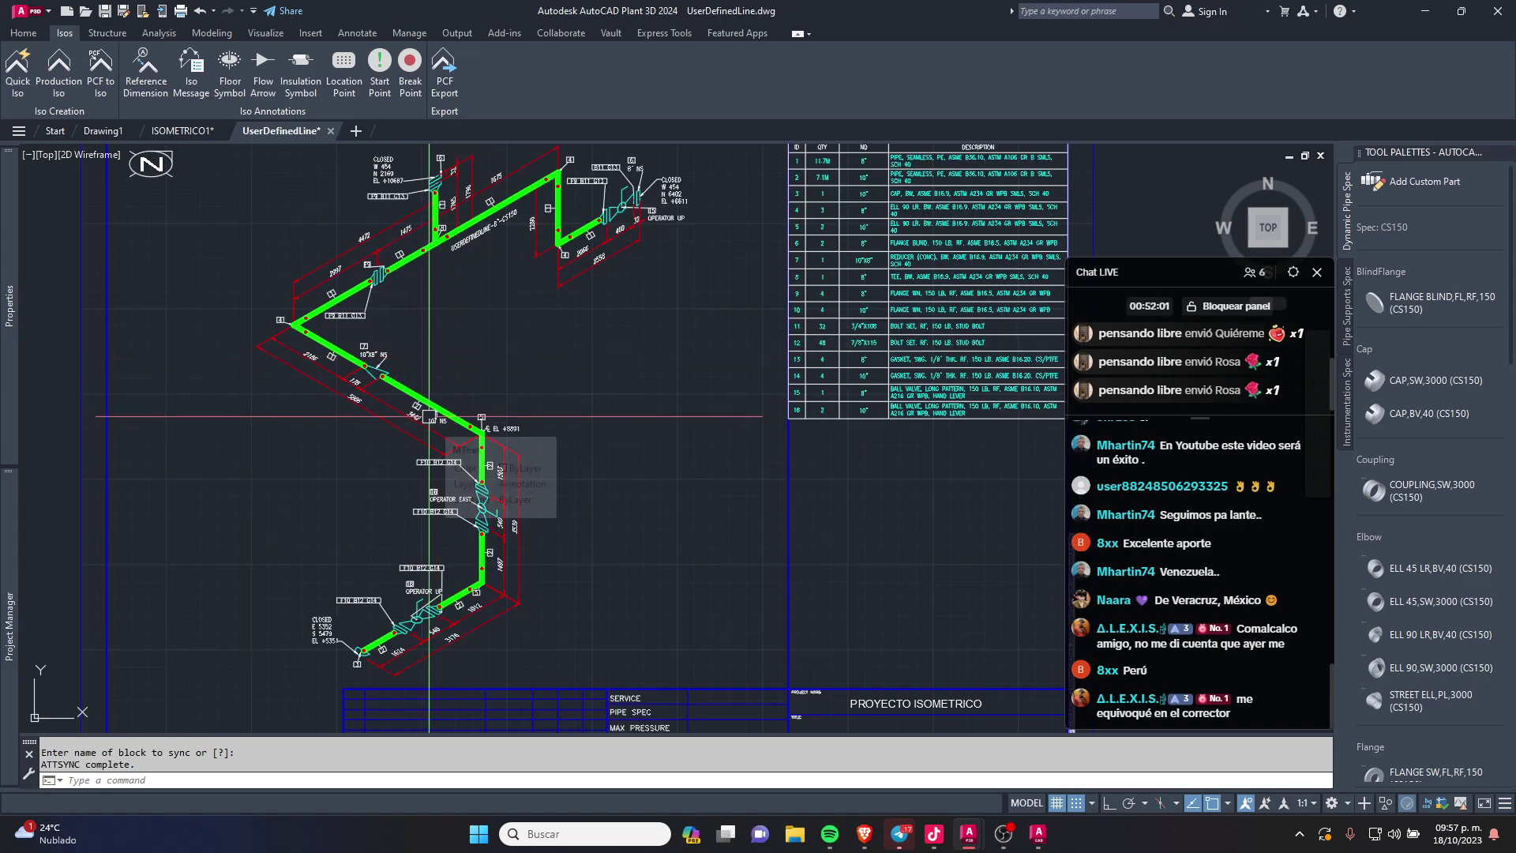
{"action": "scroll", "coordinate": [440, 616], "scroll_direction": "up", "scroll_amount": 4}
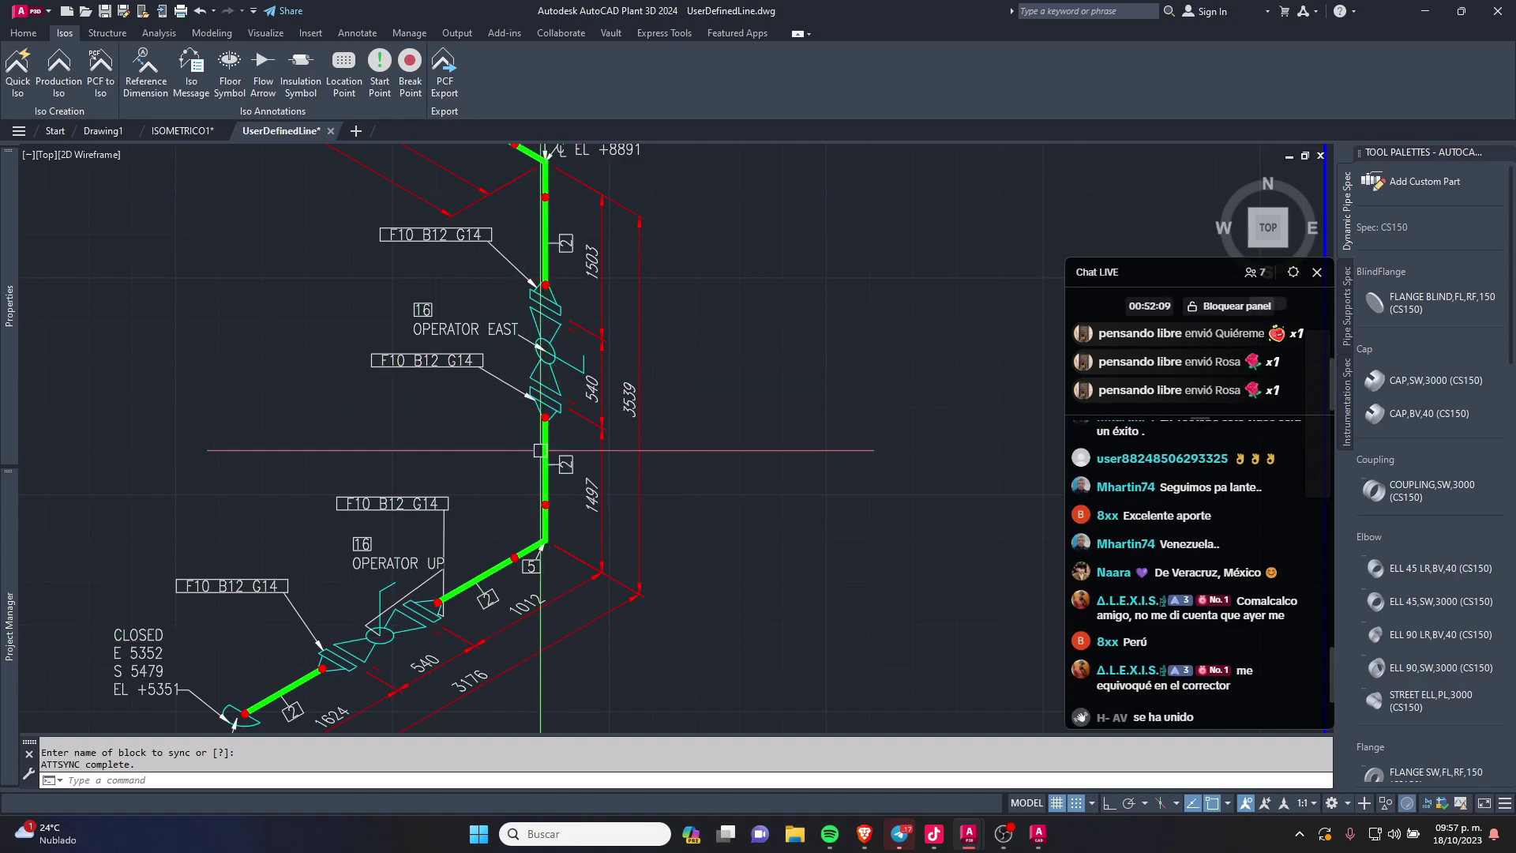
{"action": "scroll", "coordinate": [517, 474], "scroll_direction": "down", "scroll_amount": 4}
{"action": "mouse_move", "coordinate": [569, 300]}
{"action": "middle_mouse_down"}
{"action": "mouse_move", "coordinate": [597, 234]}
{"action": "mouse_move", "coordinate": [546, 349]}
{"action": "middle_mouse_up"}
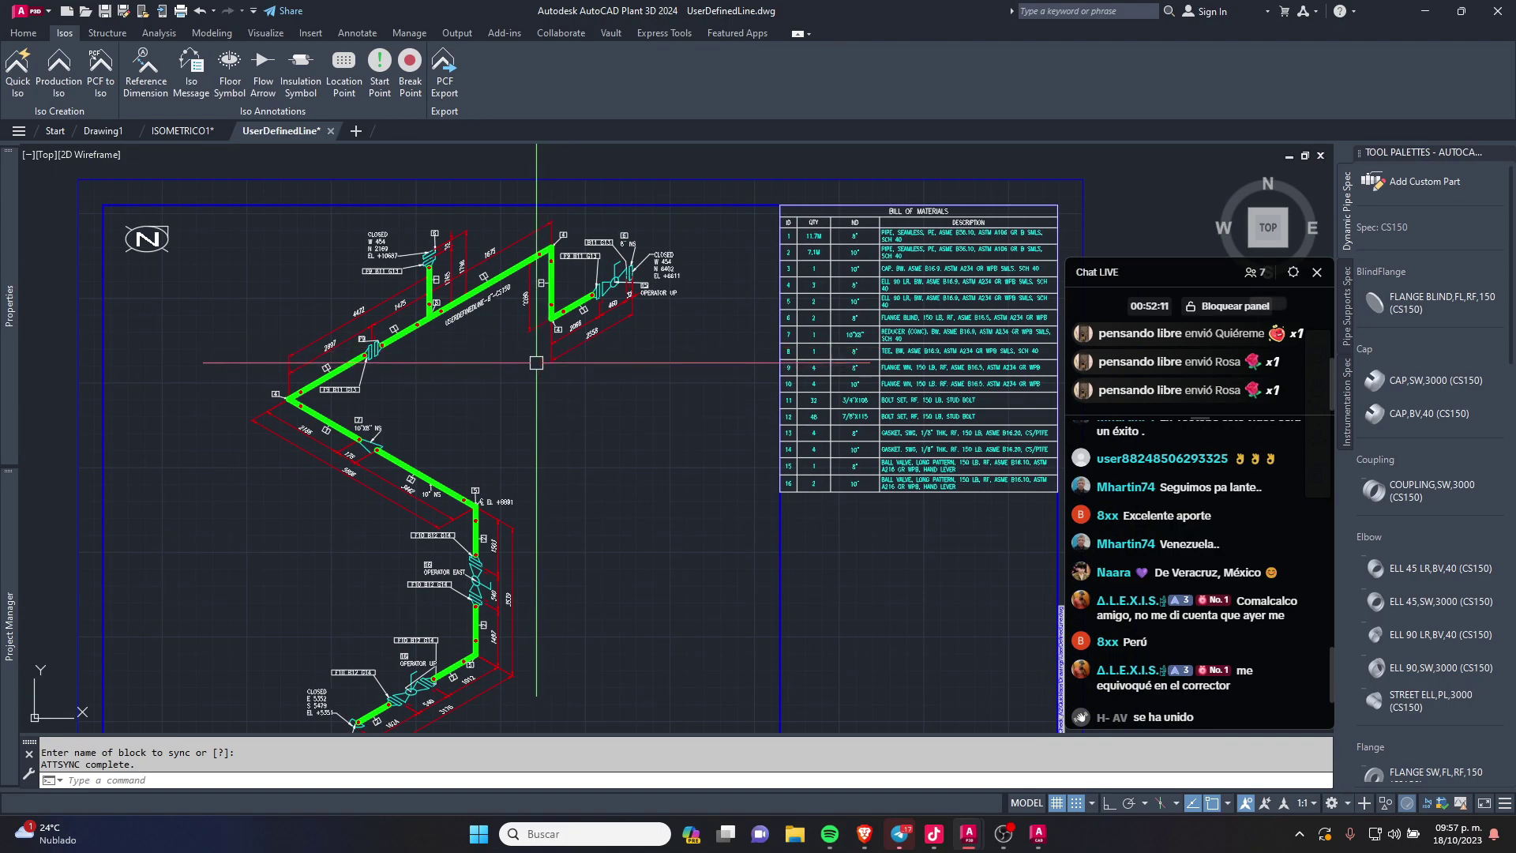
{"action": "scroll", "coordinate": [570, 377], "scroll_direction": "down", "scroll_amount": 2}
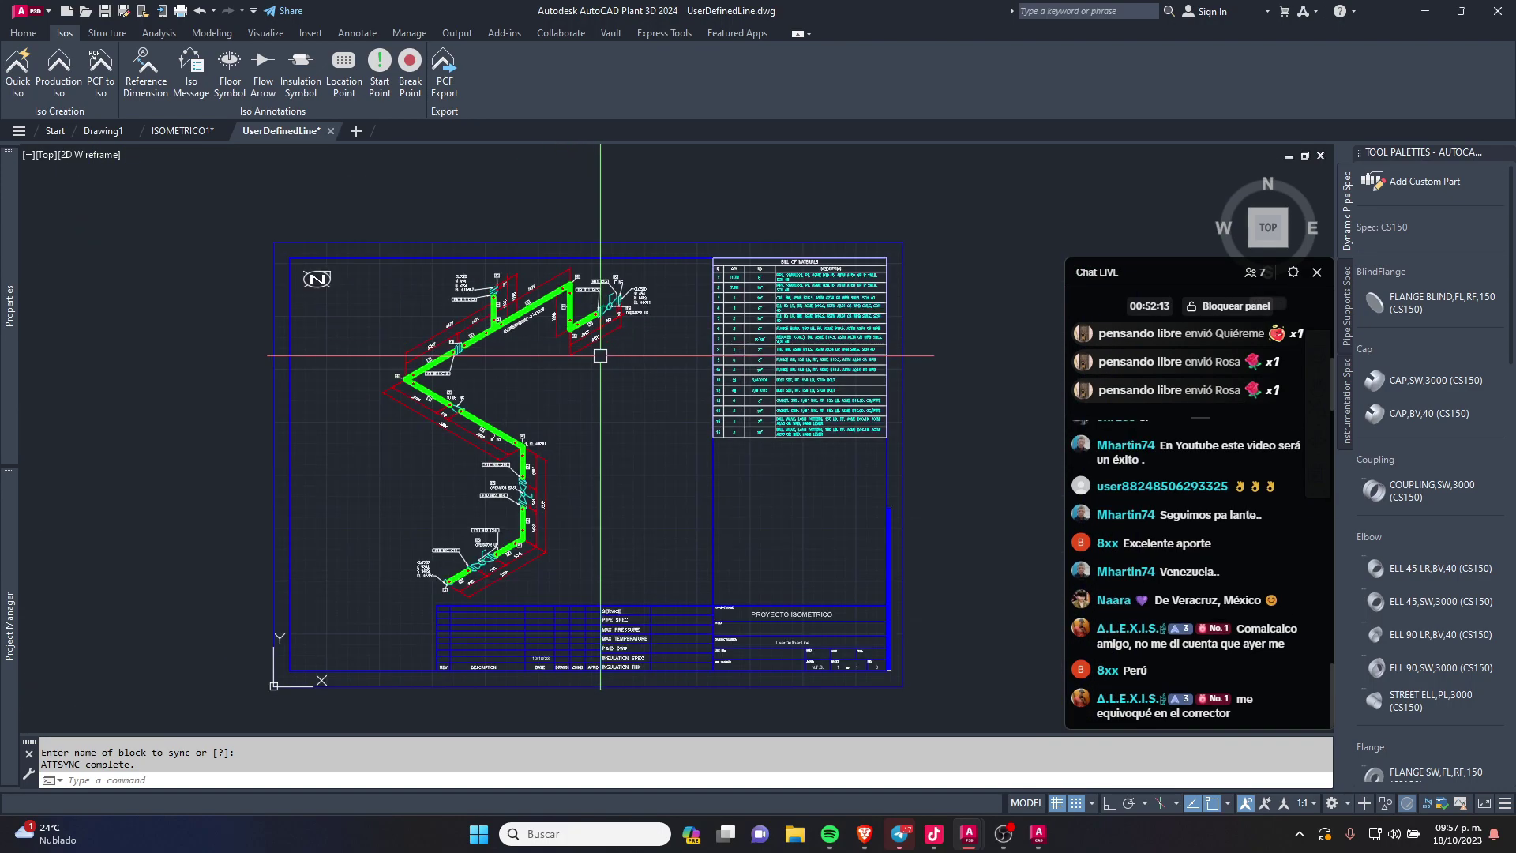
{"action": "scroll", "coordinate": [590, 382], "scroll_direction": "up", "scroll_amount": 2}
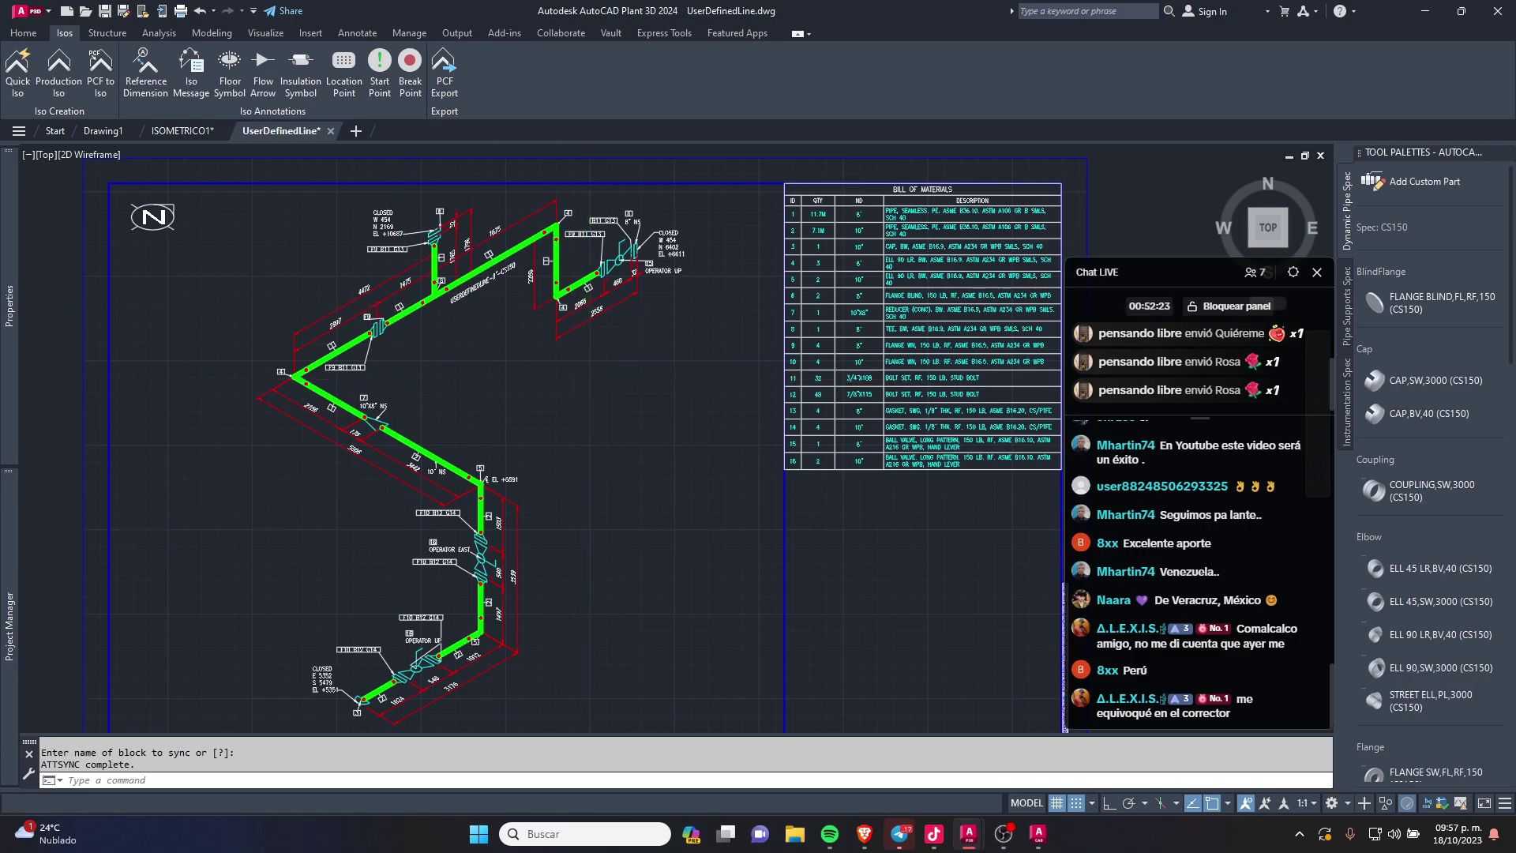
{"action": "scroll", "coordinate": [394, 303], "scroll_direction": "up", "scroll_amount": 5}
{"action": "scroll", "coordinate": [530, 304], "scroll_direction": "down", "scroll_amount": 3}
{"action": "scroll", "coordinate": [522, 293], "scroll_direction": "down", "scroll_amount": 2}
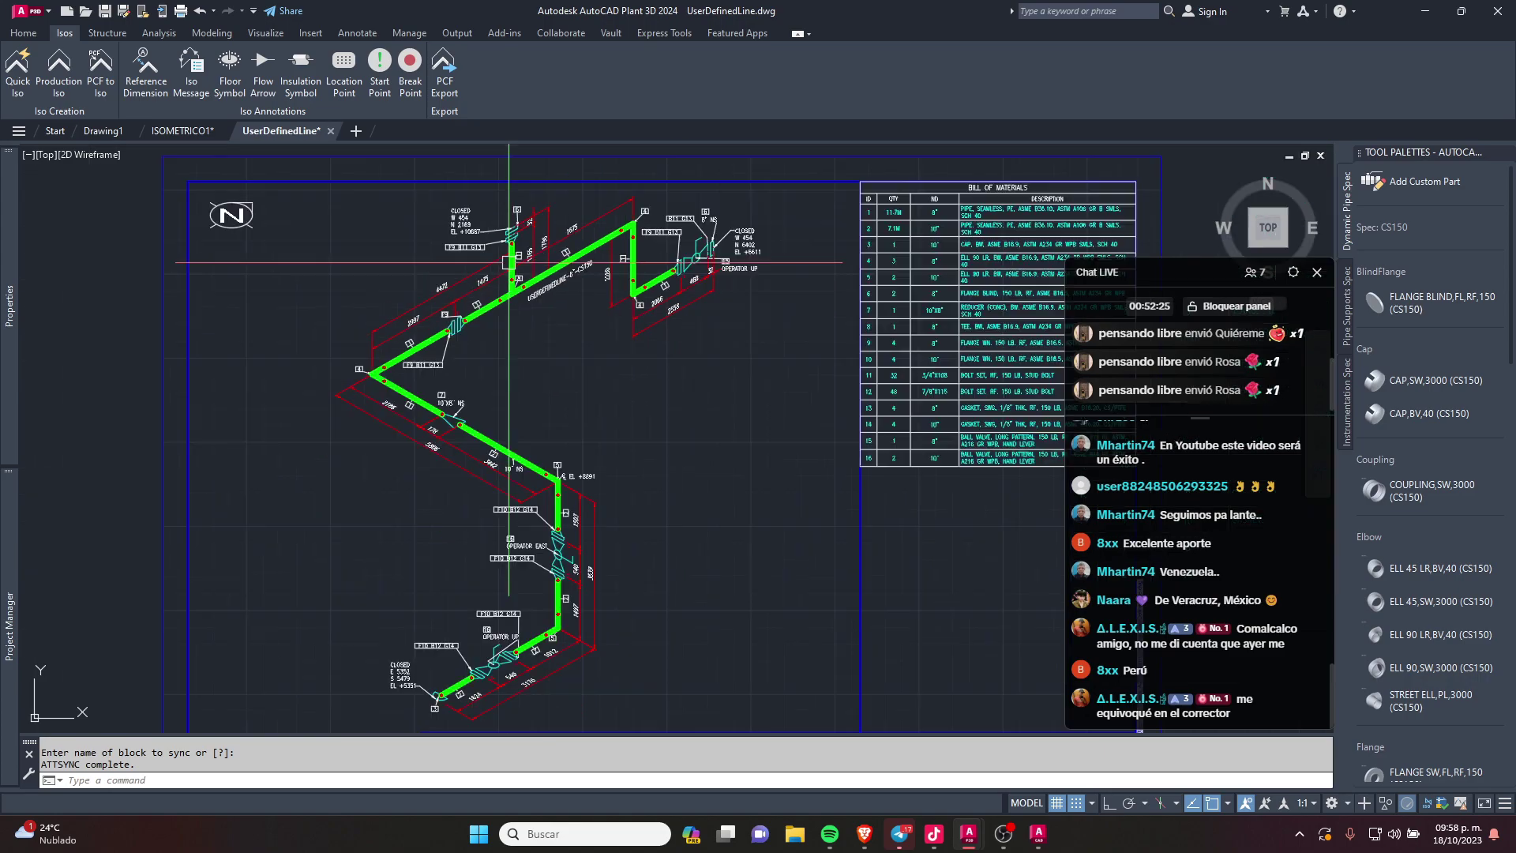
{"action": "scroll", "coordinate": [523, 332], "scroll_direction": "up", "scroll_amount": 1}
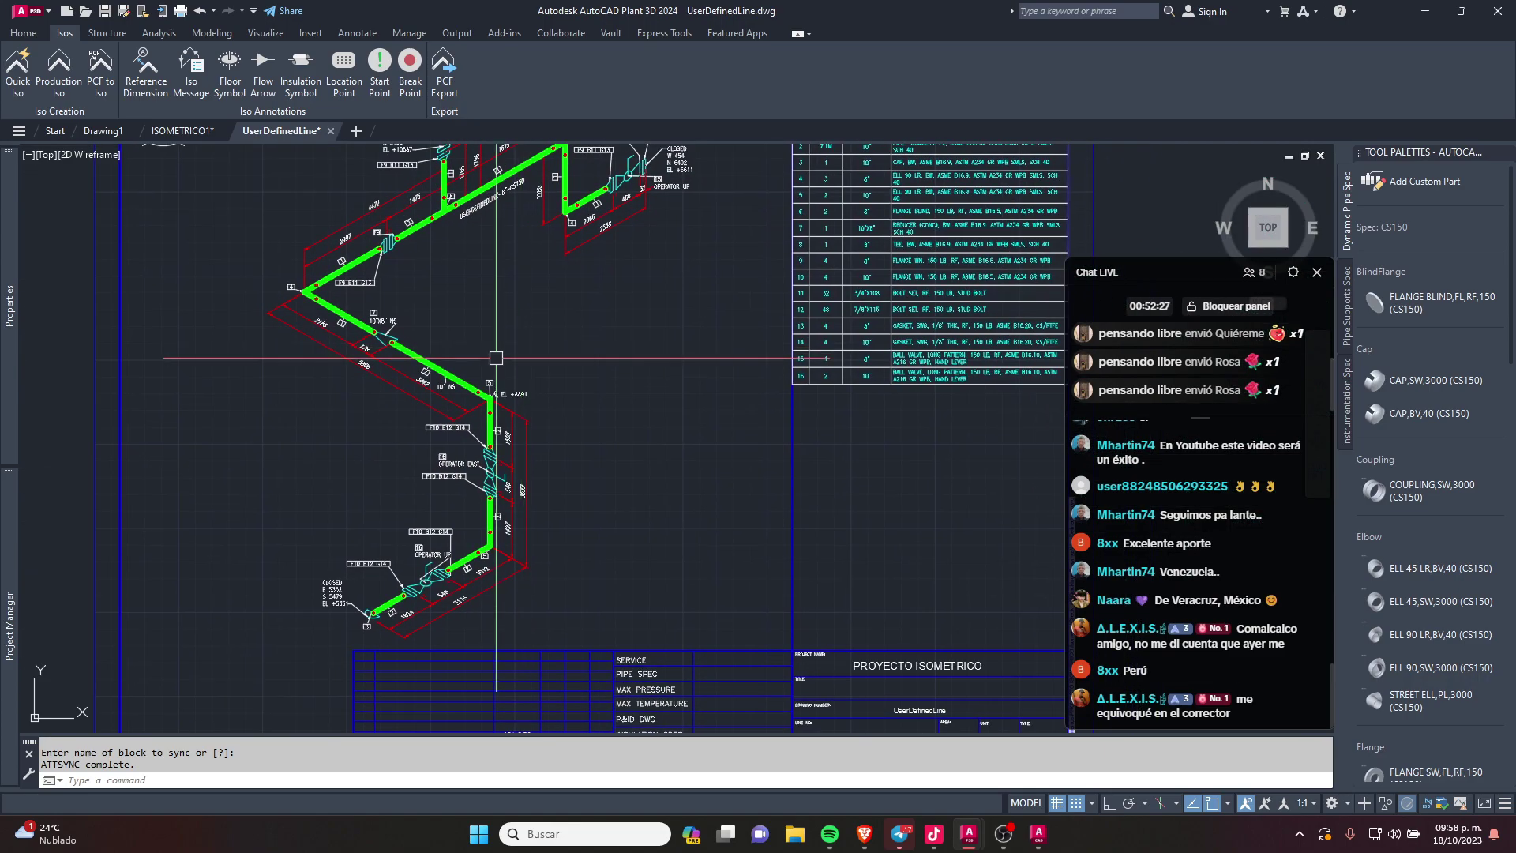
{"action": "scroll", "coordinate": [462, 492], "scroll_direction": "up", "scroll_amount": 1}
{"action": "scroll", "coordinate": [470, 442], "scroll_direction": "up", "scroll_amount": 3}
{"action": "scroll", "coordinate": [485, 462], "scroll_direction": "up", "scroll_amount": 2}
{"action": "scroll", "coordinate": [490, 379], "scroll_direction": "down", "scroll_amount": 4}
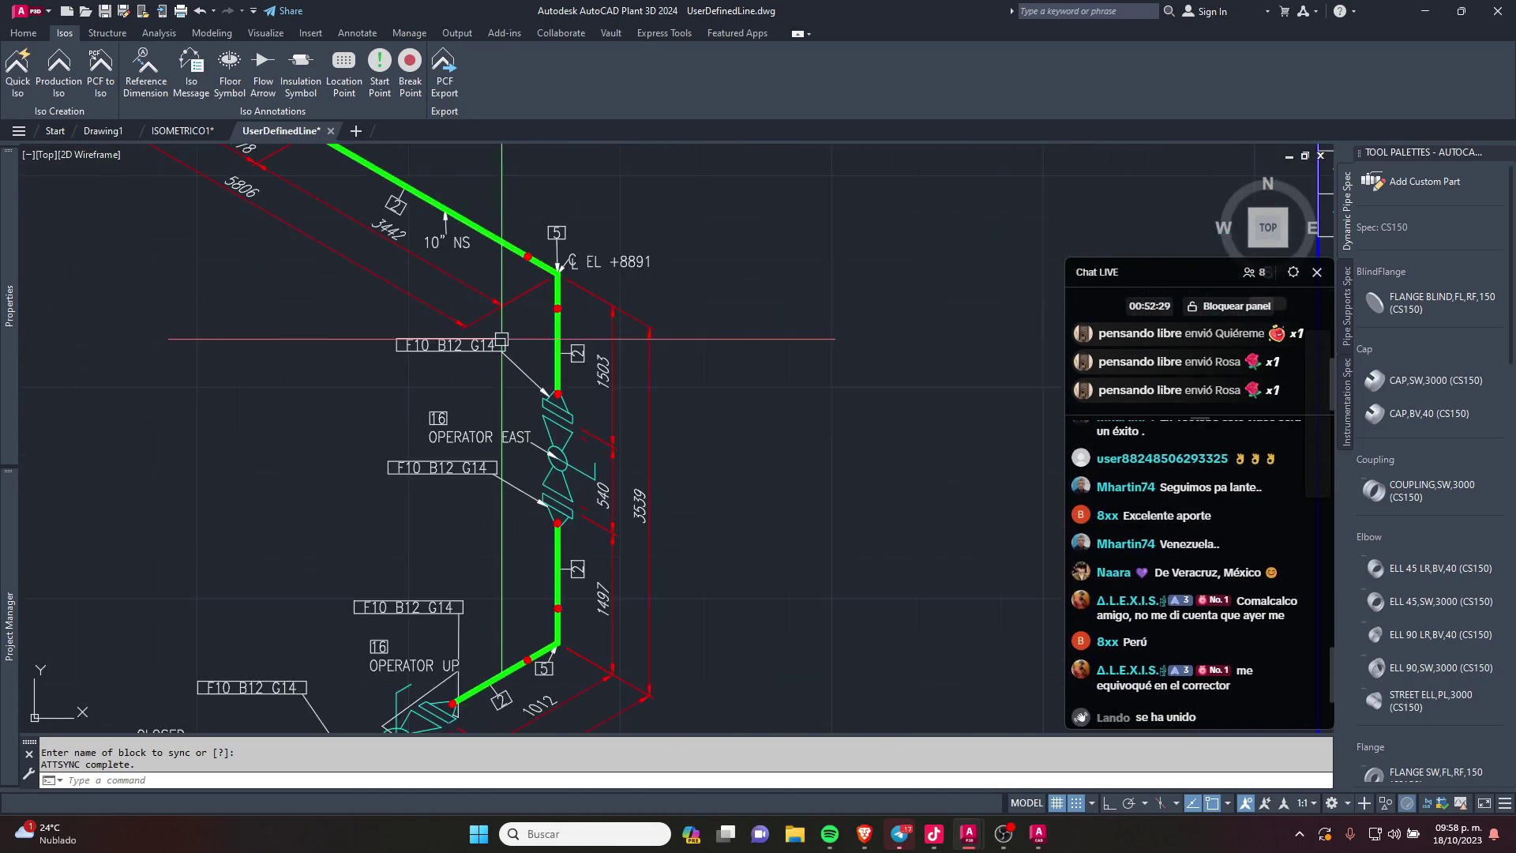
{"action": "scroll", "coordinate": [506, 371], "scroll_direction": "up", "scroll_amount": 2}
{"action": "scroll", "coordinate": [534, 332], "scroll_direction": "up", "scroll_amount": 2}
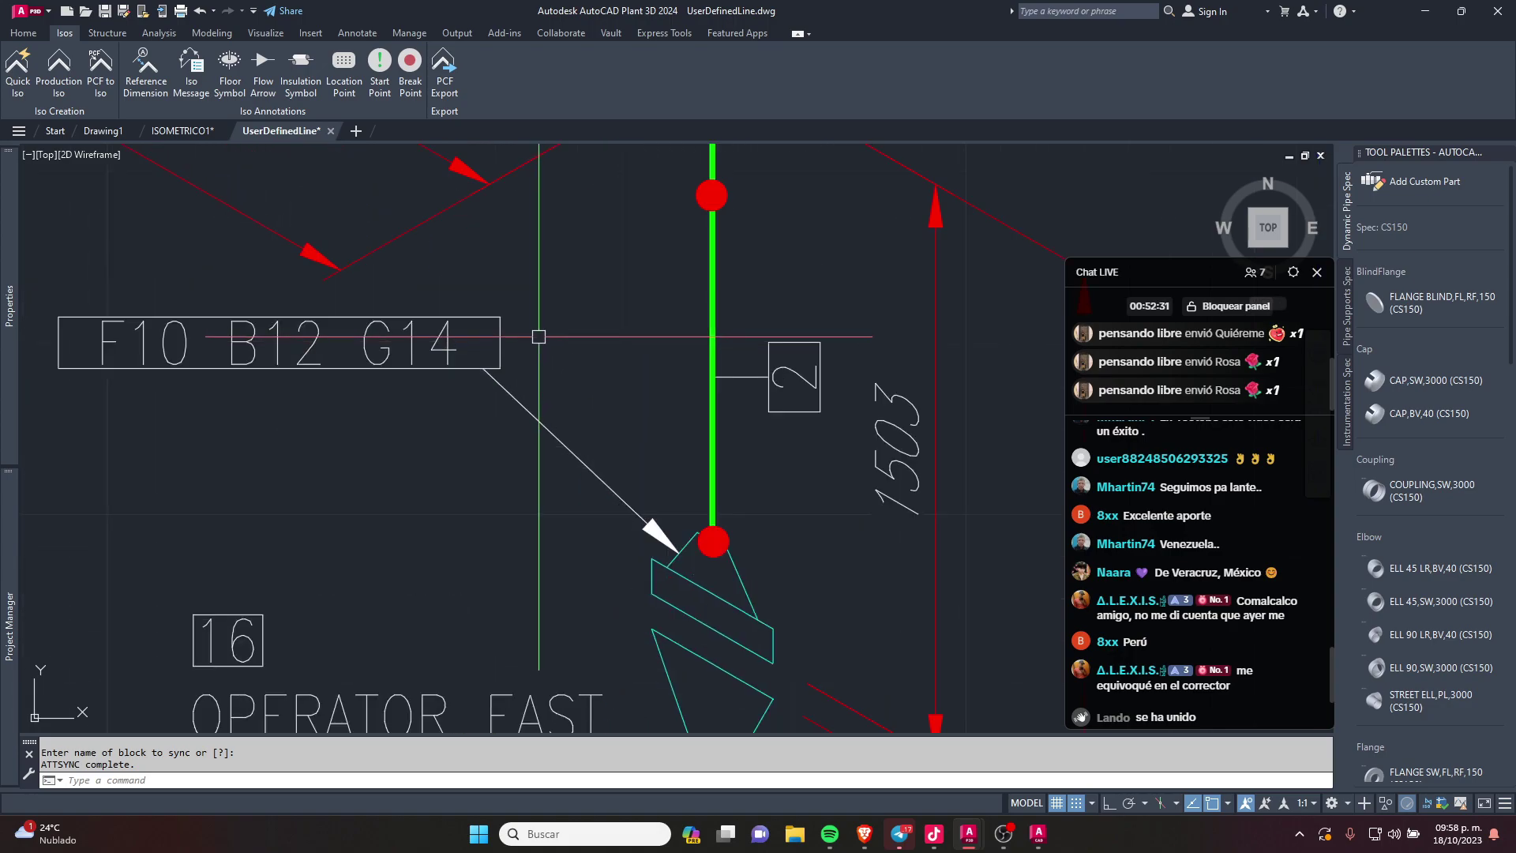
{"action": "left_click", "coordinate": [426, 343]}
{"action": "left_click", "coordinate": [329, 487]}
{"action": "scroll", "coordinate": [329, 474], "scroll_direction": "down", "scroll_amount": 4}
{"action": "scroll", "coordinate": [328, 353], "scroll_direction": "down", "scroll_amount": 2}
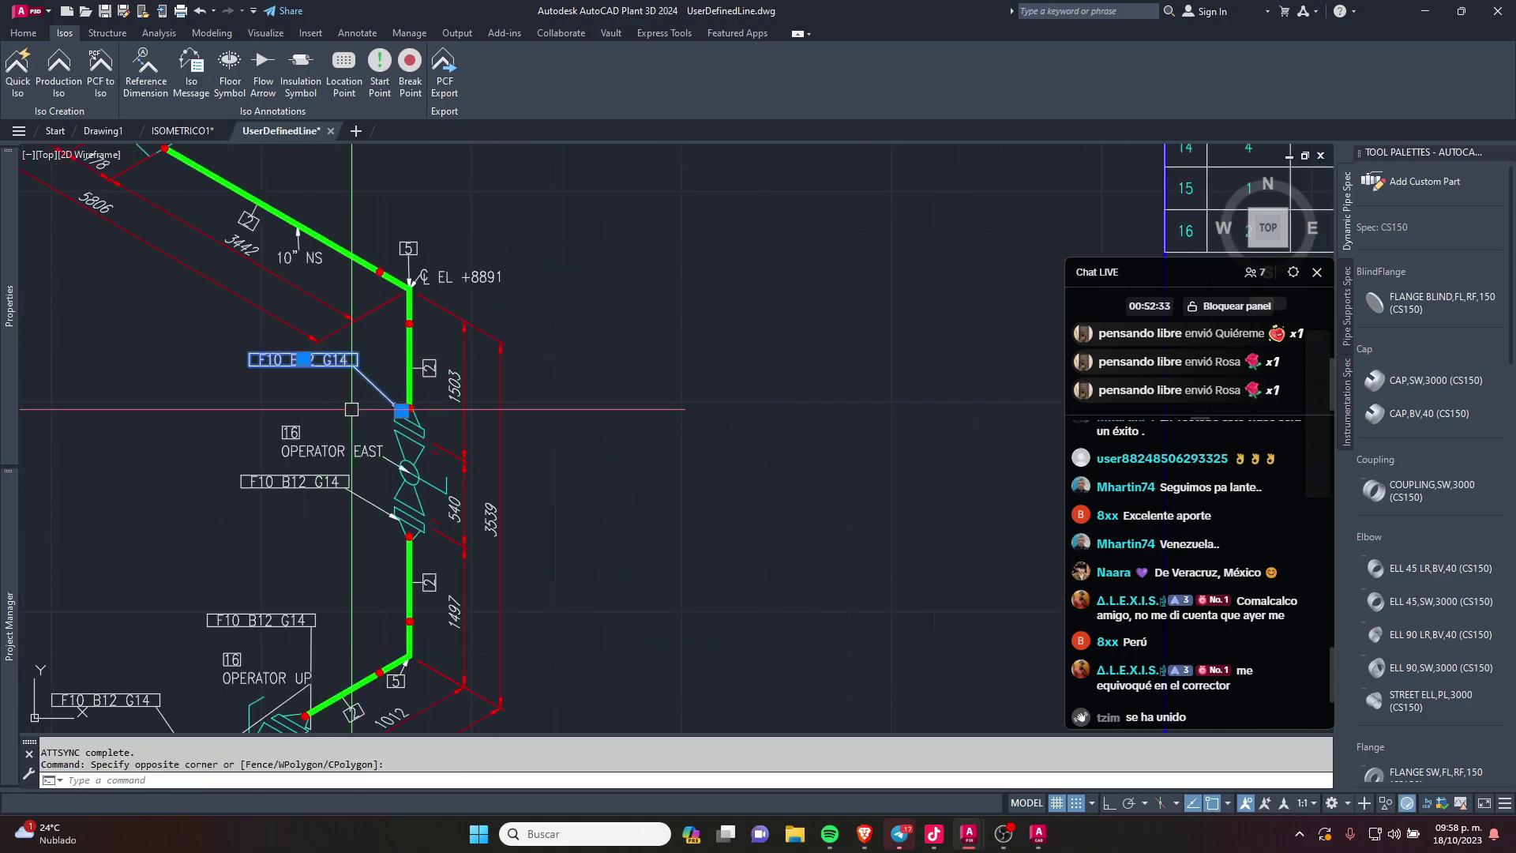
{"action": "scroll", "coordinate": [329, 370], "scroll_direction": "down", "scroll_amount": 2}
{"action": "key", "text": "Escape"}
{"action": "scroll", "coordinate": [250, 315], "scroll_direction": "up", "scroll_amount": 4}
{"action": "key", "text": "Escape"}
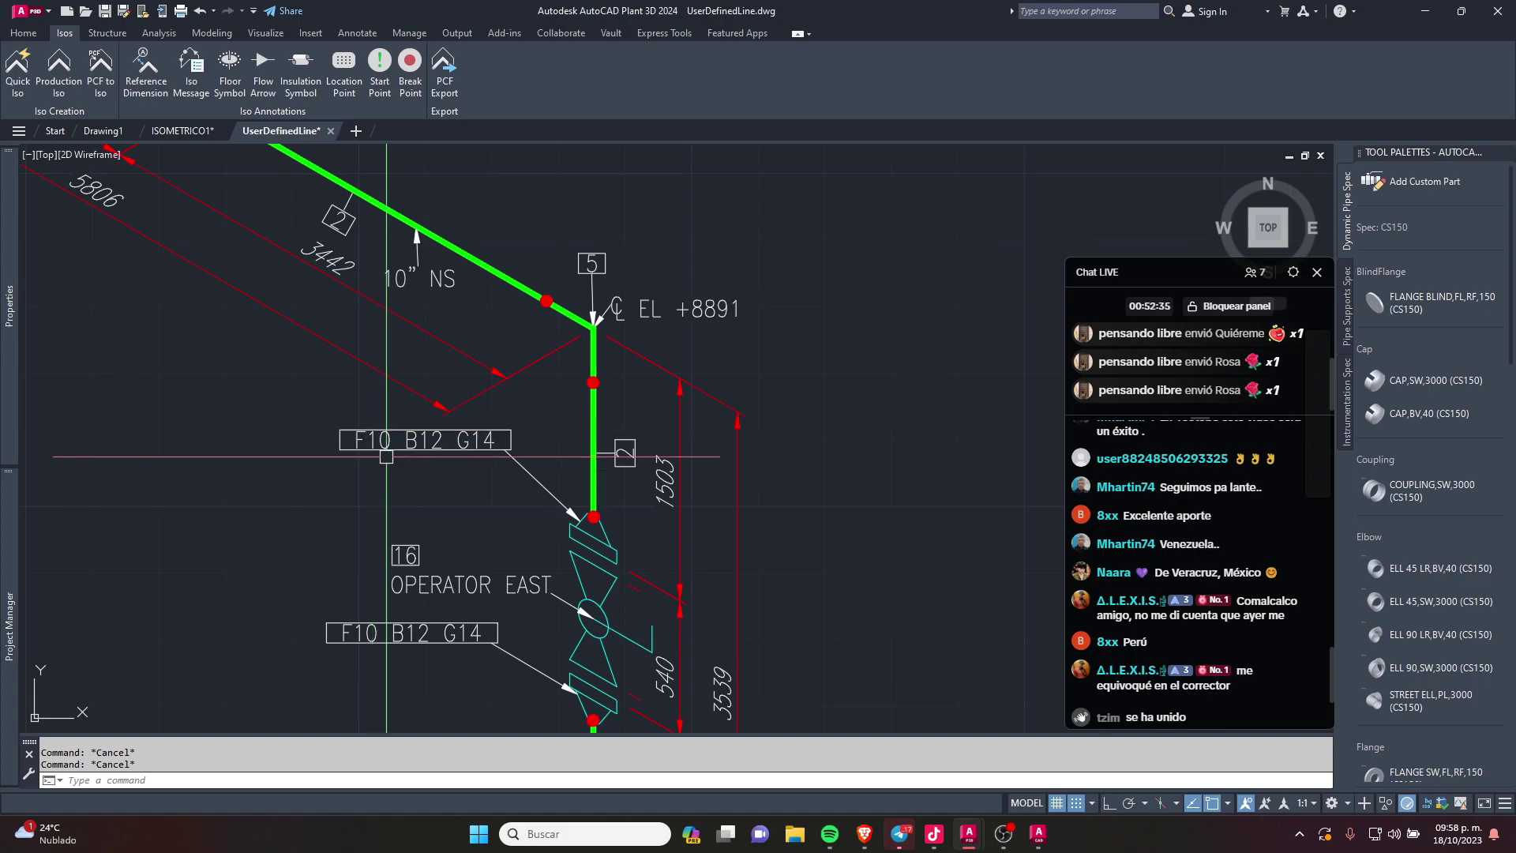
{"action": "scroll", "coordinate": [253, 632], "scroll_direction": "down", "scroll_amount": 5}
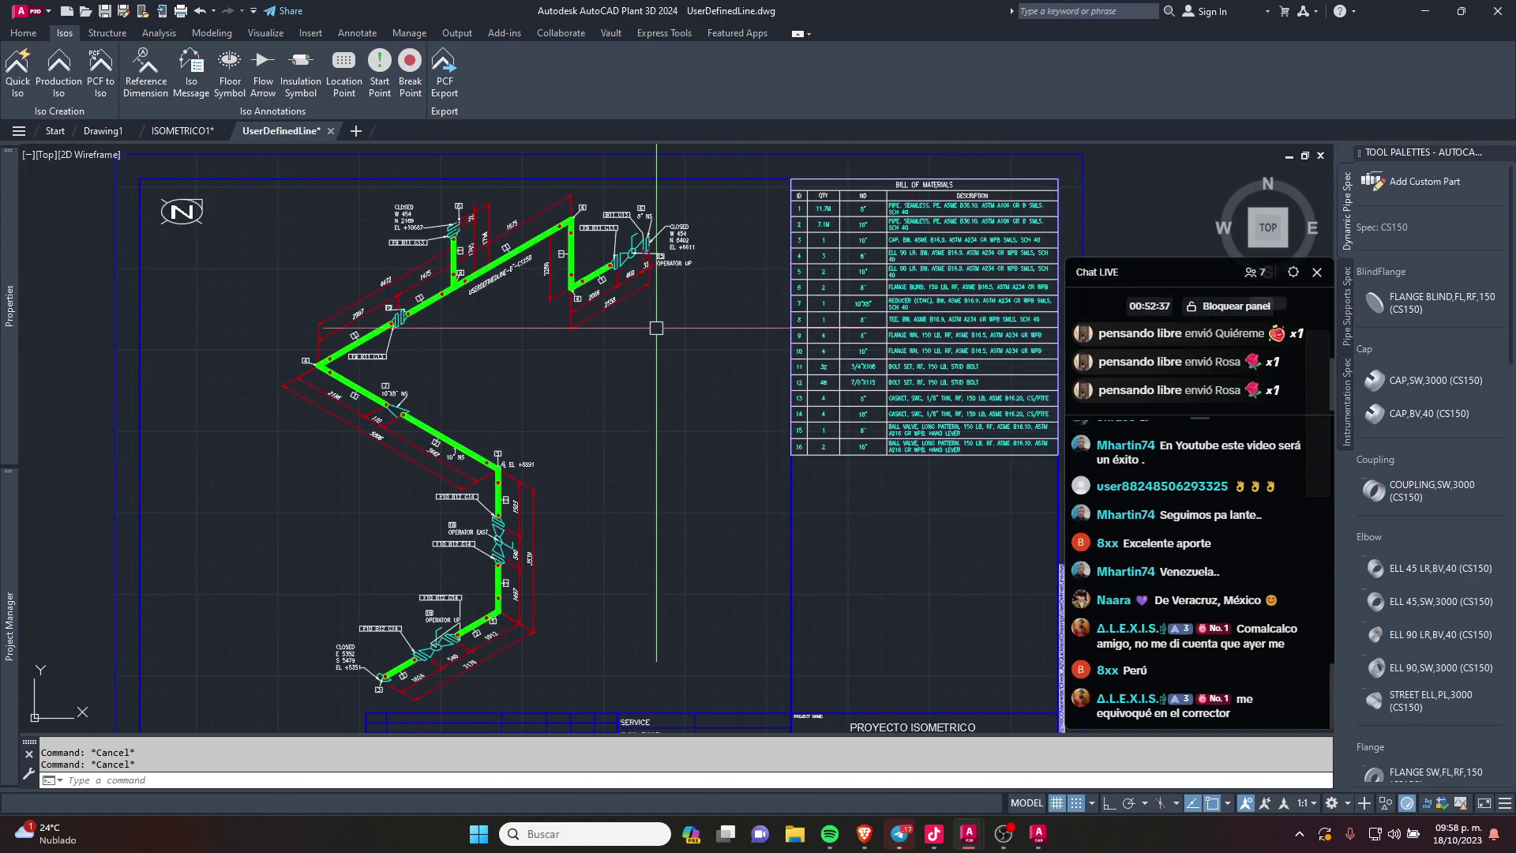
{"action": "scroll", "coordinate": [636, 424], "scroll_direction": "up", "scroll_amount": 5}
{"action": "scroll", "coordinate": [477, 450], "scroll_direction": "up", "scroll_amount": 1}
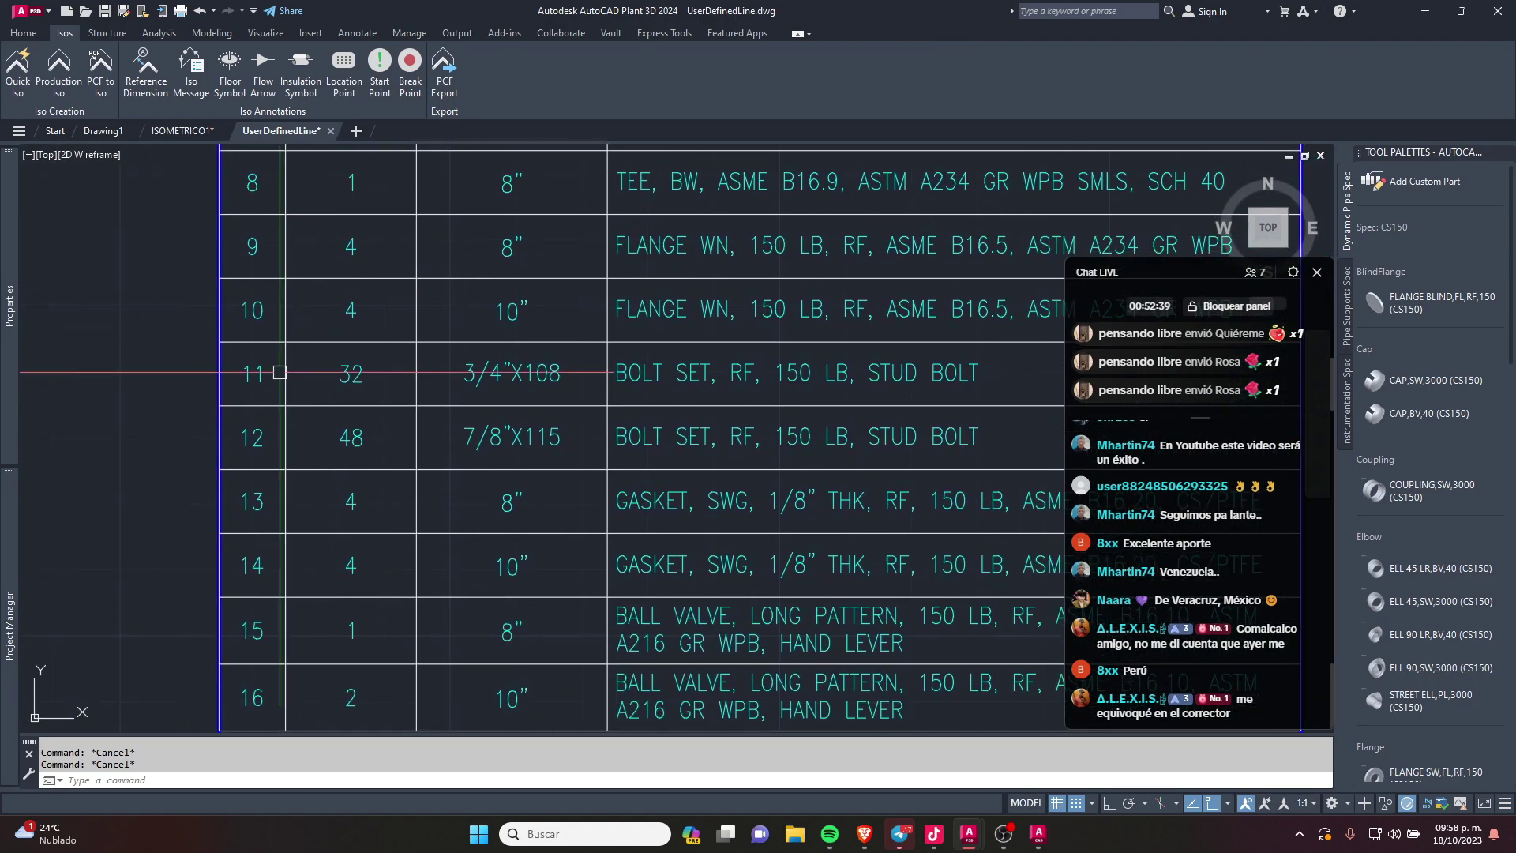
{"action": "scroll", "coordinate": [495, 326], "scroll_direction": "down", "scroll_amount": 1}
{"action": "scroll", "coordinate": [552, 328], "scroll_direction": "up", "scroll_amount": 1}
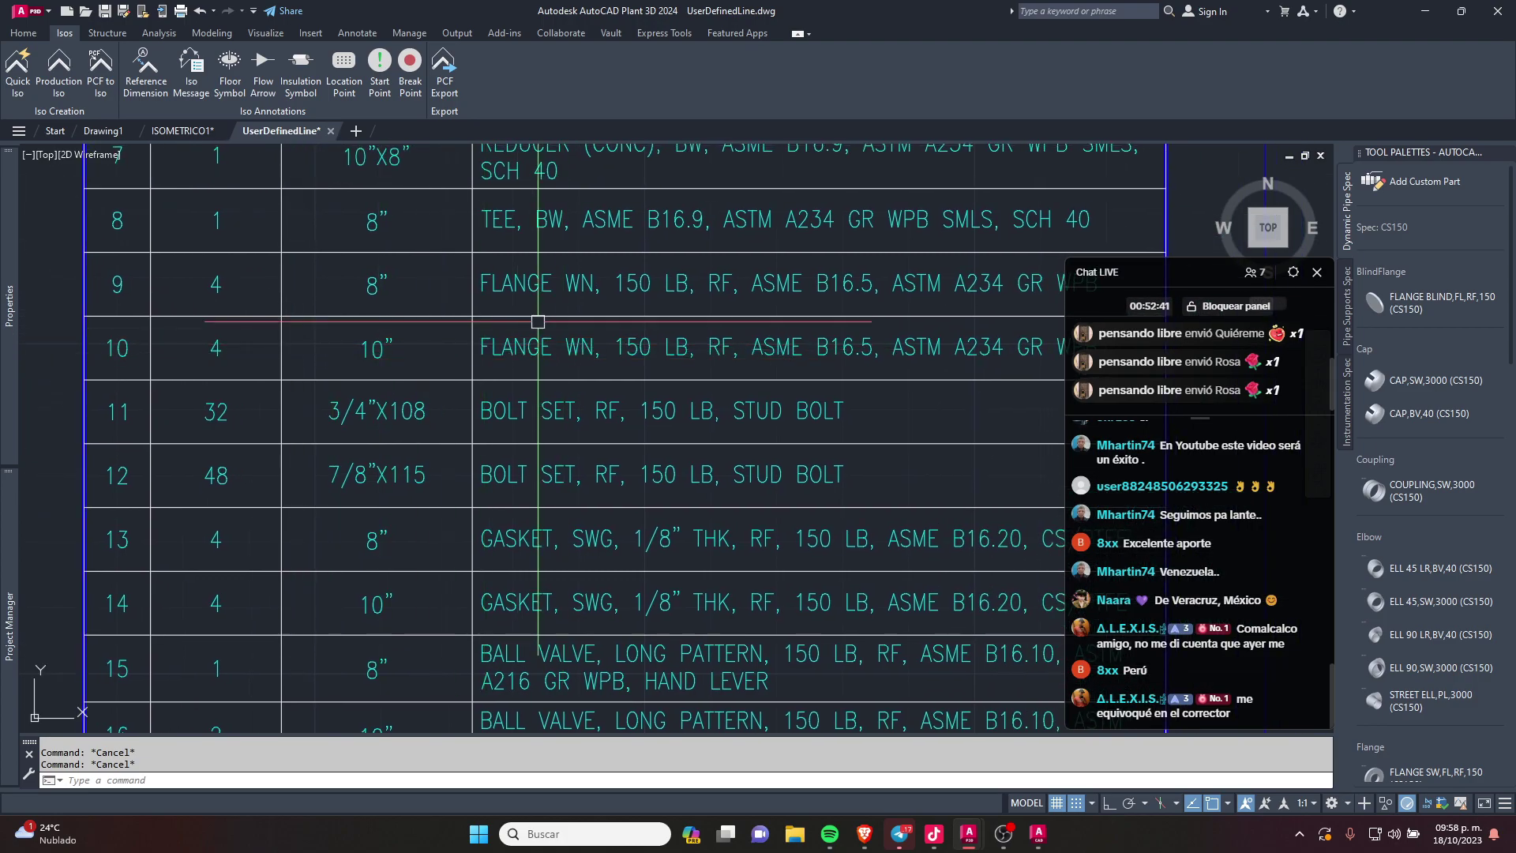
{"action": "scroll", "coordinate": [600, 335], "scroll_direction": "down", "scroll_amount": 2}
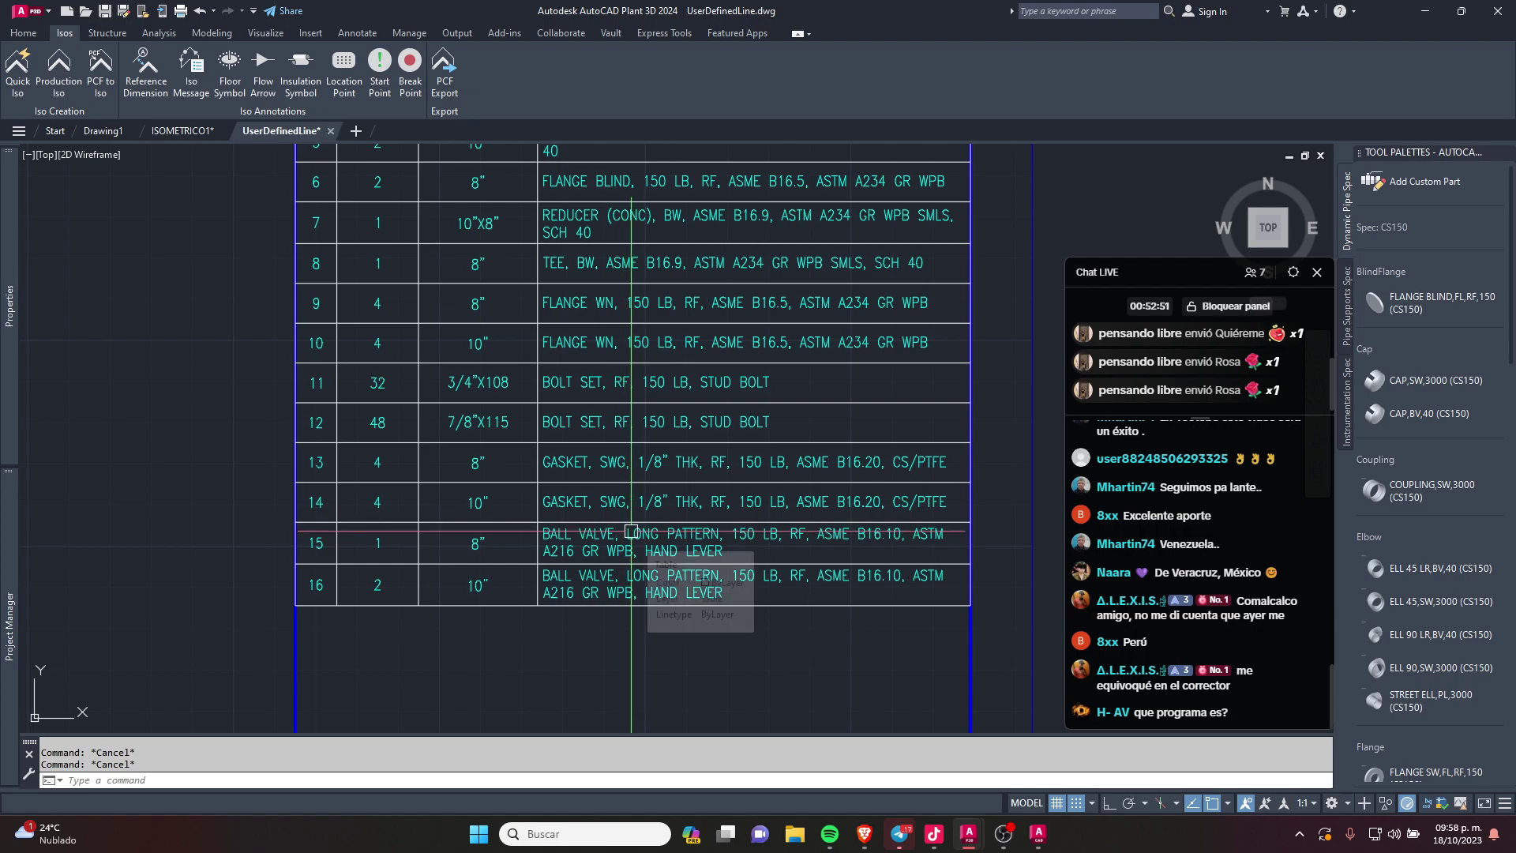
{"action": "mouse_move", "coordinate": [652, 422]}
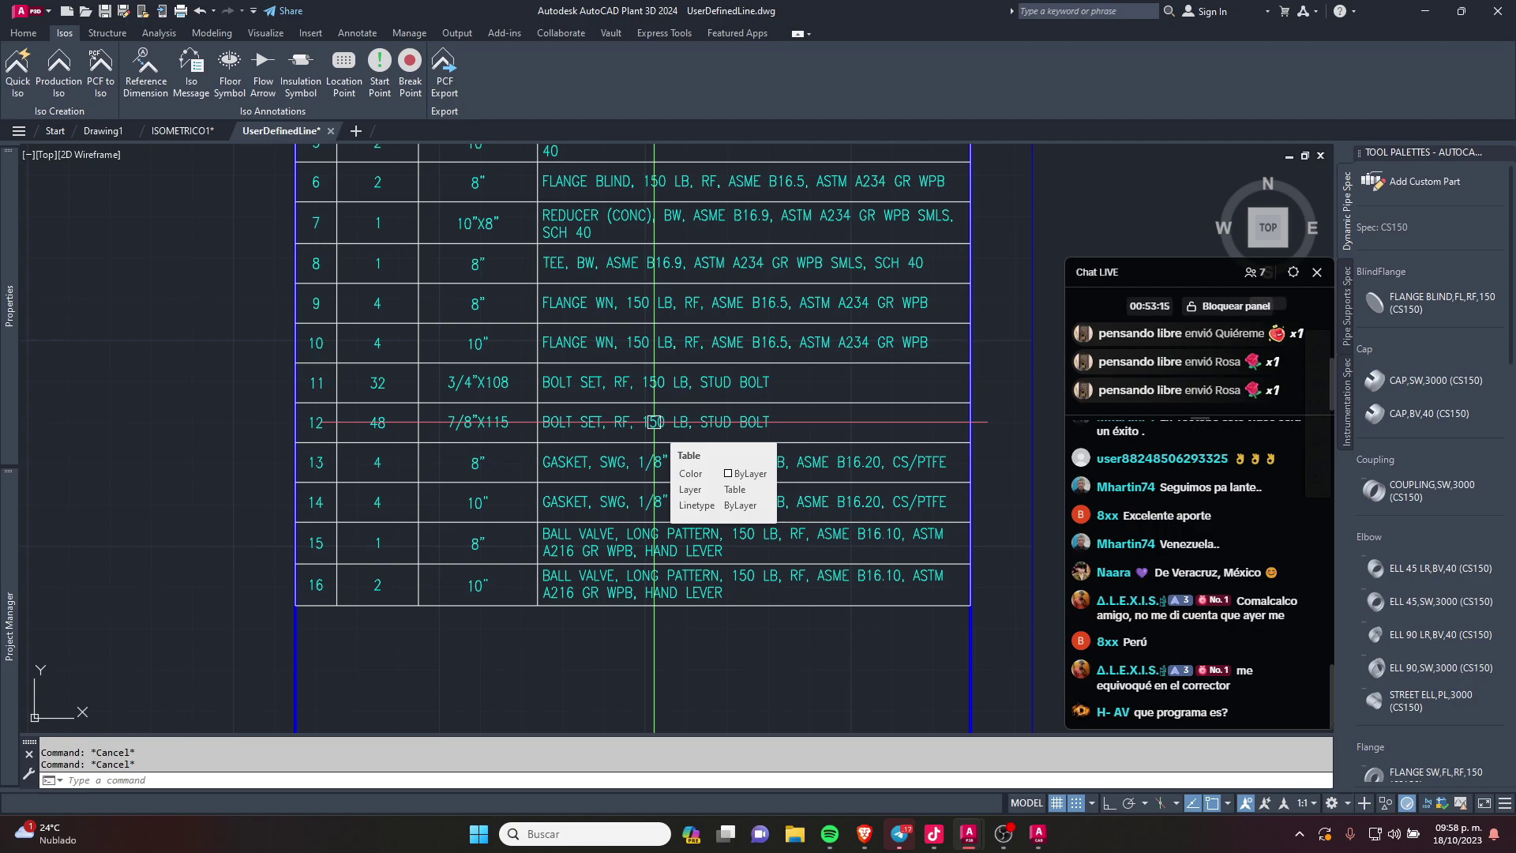
{"action": "scroll", "coordinate": [582, 368], "scroll_direction": "down", "scroll_amount": 5}
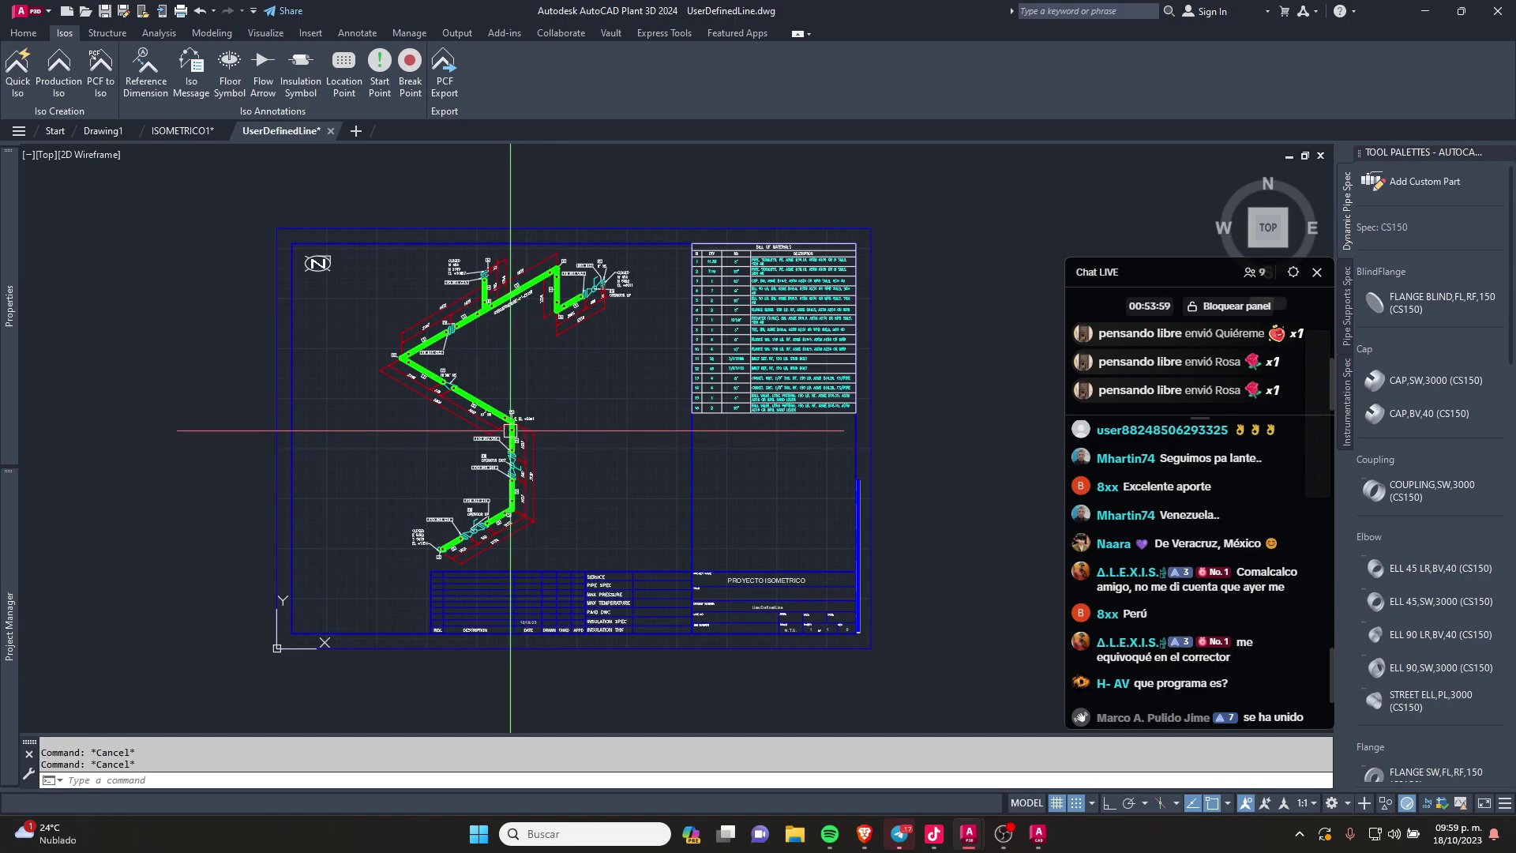
{"action": "scroll", "coordinate": [504, 384], "scroll_direction": "up", "scroll_amount": 2}
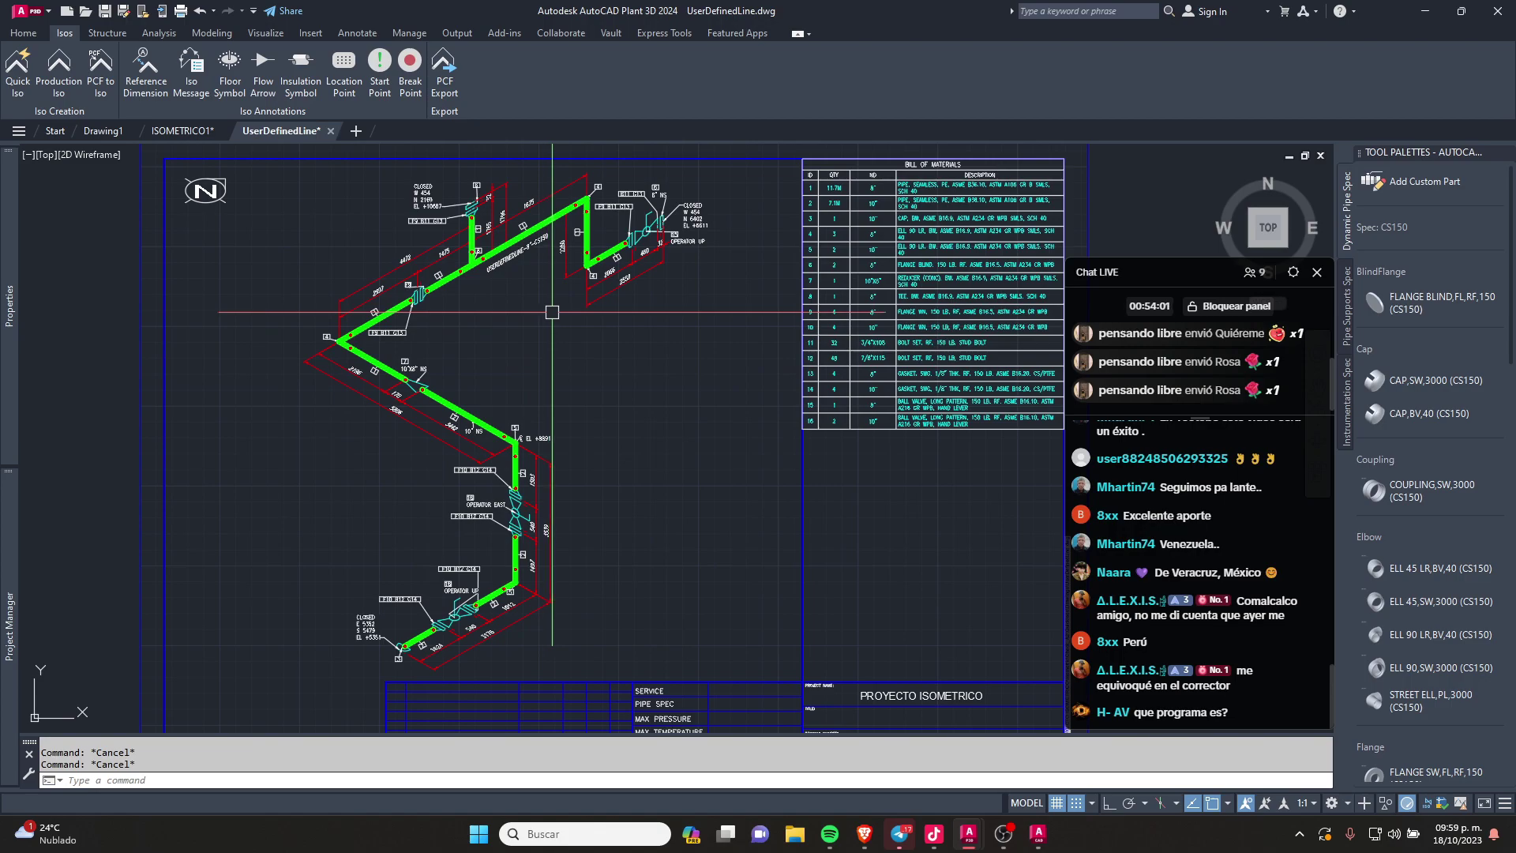
{"action": "middle_click_drag", "start_coordinate": [686, 203], "coordinate": [617, 251]}
{"action": "scroll", "coordinate": [829, 249], "scroll_direction": "up", "scroll_amount": 5}
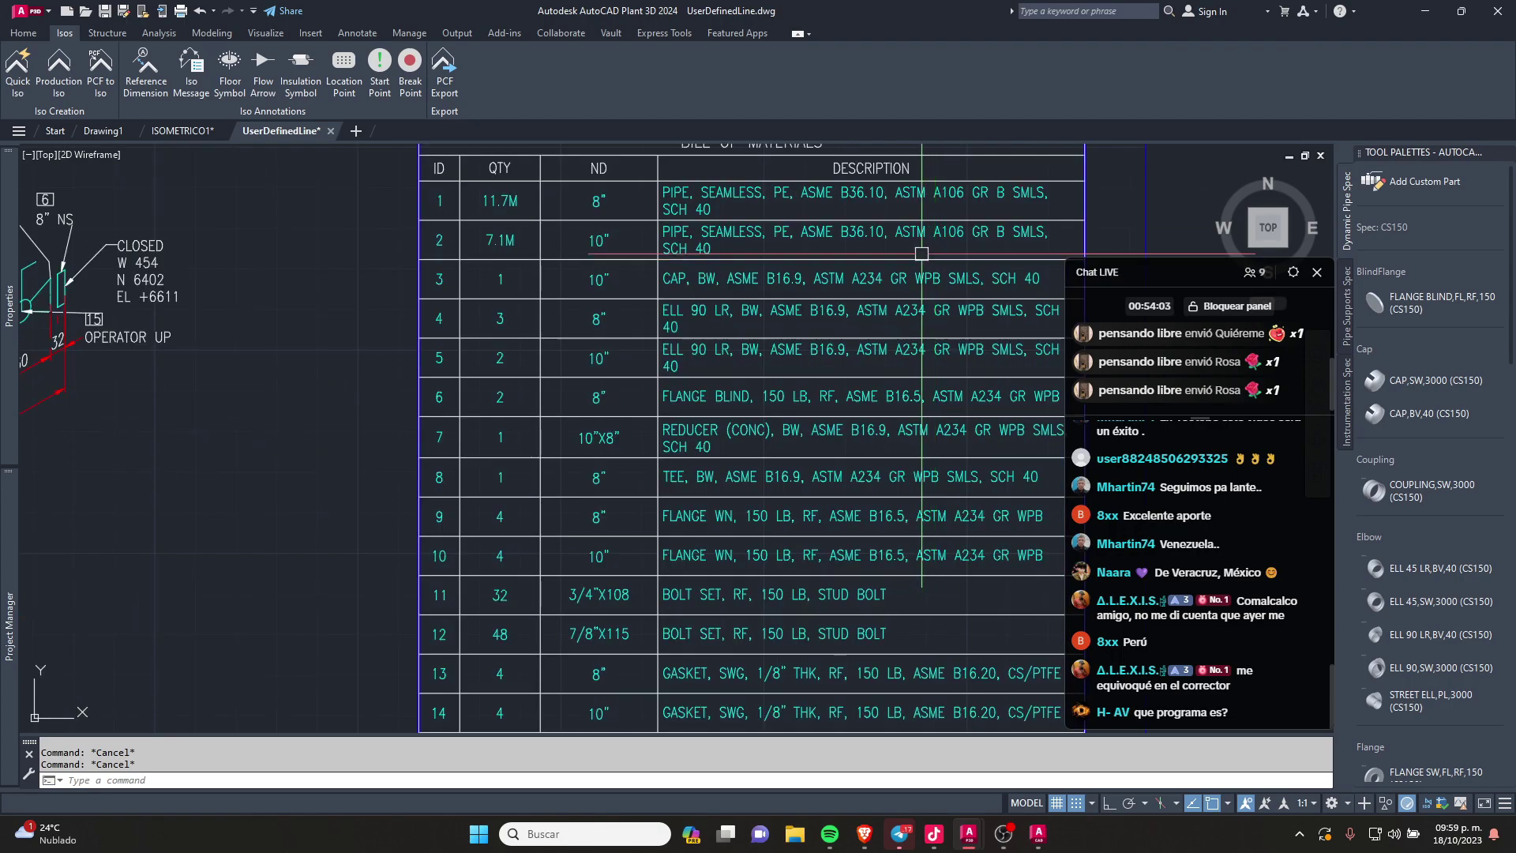
{"action": "scroll", "coordinate": [711, 356], "scroll_direction": "down", "scroll_amount": 2}
{"action": "scroll", "coordinate": [747, 315], "scroll_direction": "up", "scroll_amount": 4}
{"action": "middle_click_drag", "start_coordinate": [746, 314], "coordinate": [746, 112]}
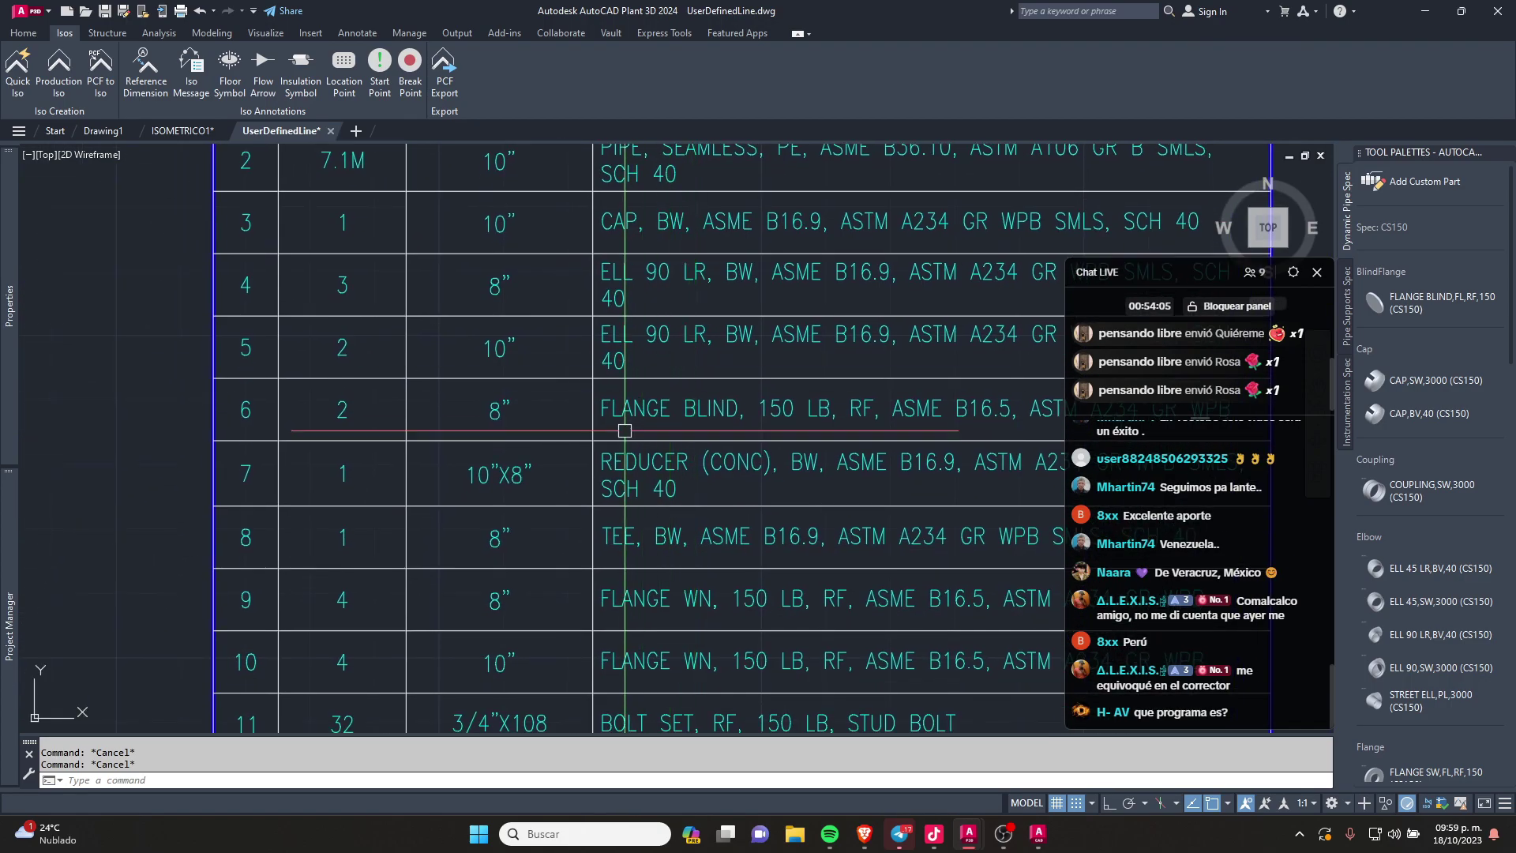
{"action": "middle_click_drag", "start_coordinate": [535, 139], "coordinate": [569, 297]}
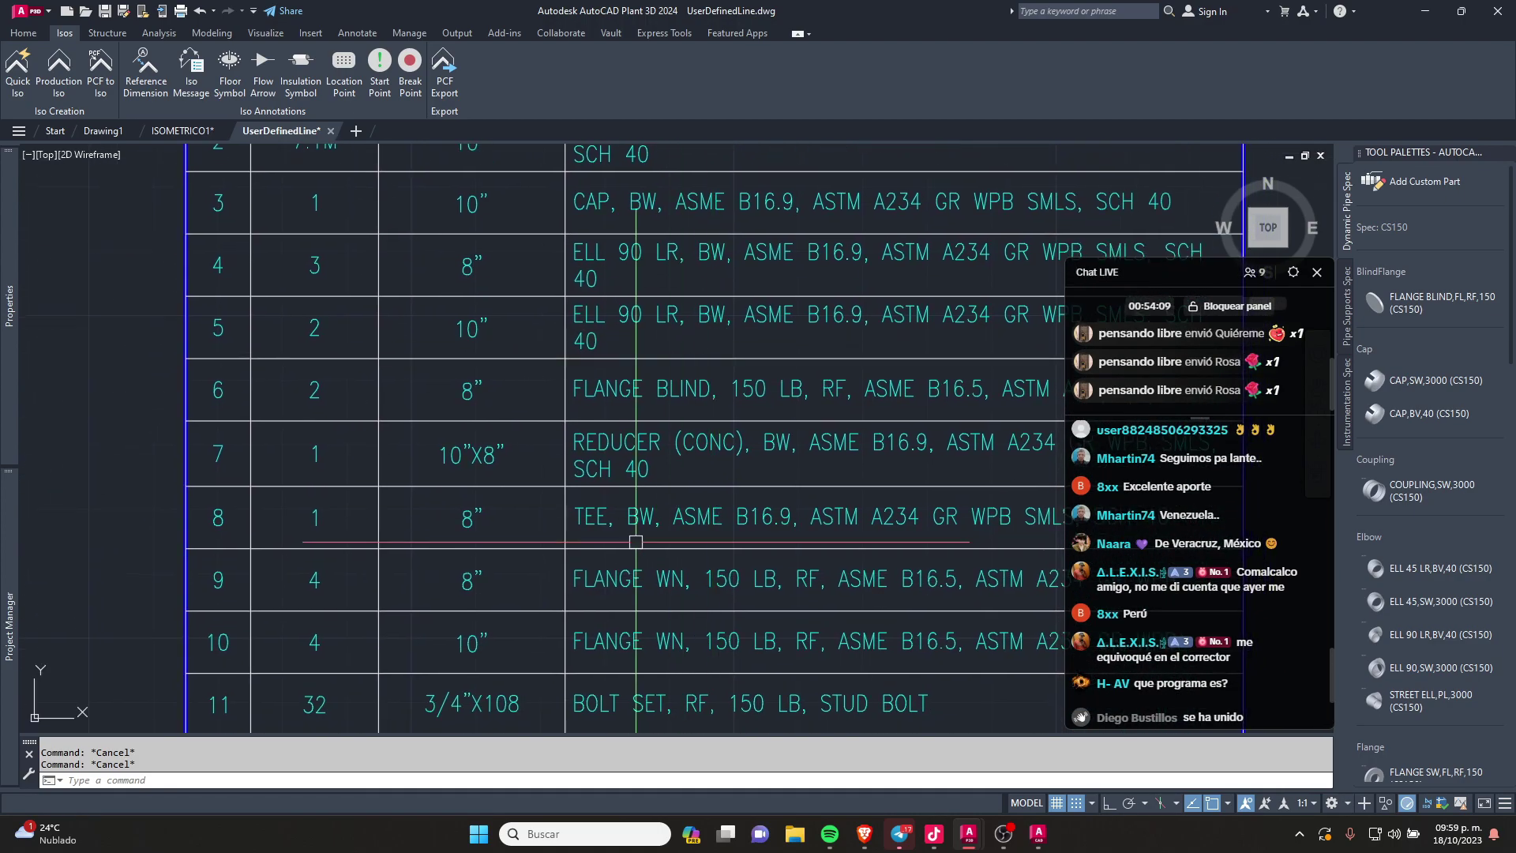
{"action": "middle_click_drag", "start_coordinate": [519, 729], "coordinate": [557, 467]}
{"action": "scroll", "coordinate": [559, 457], "scroll_direction": "down", "scroll_amount": 5}
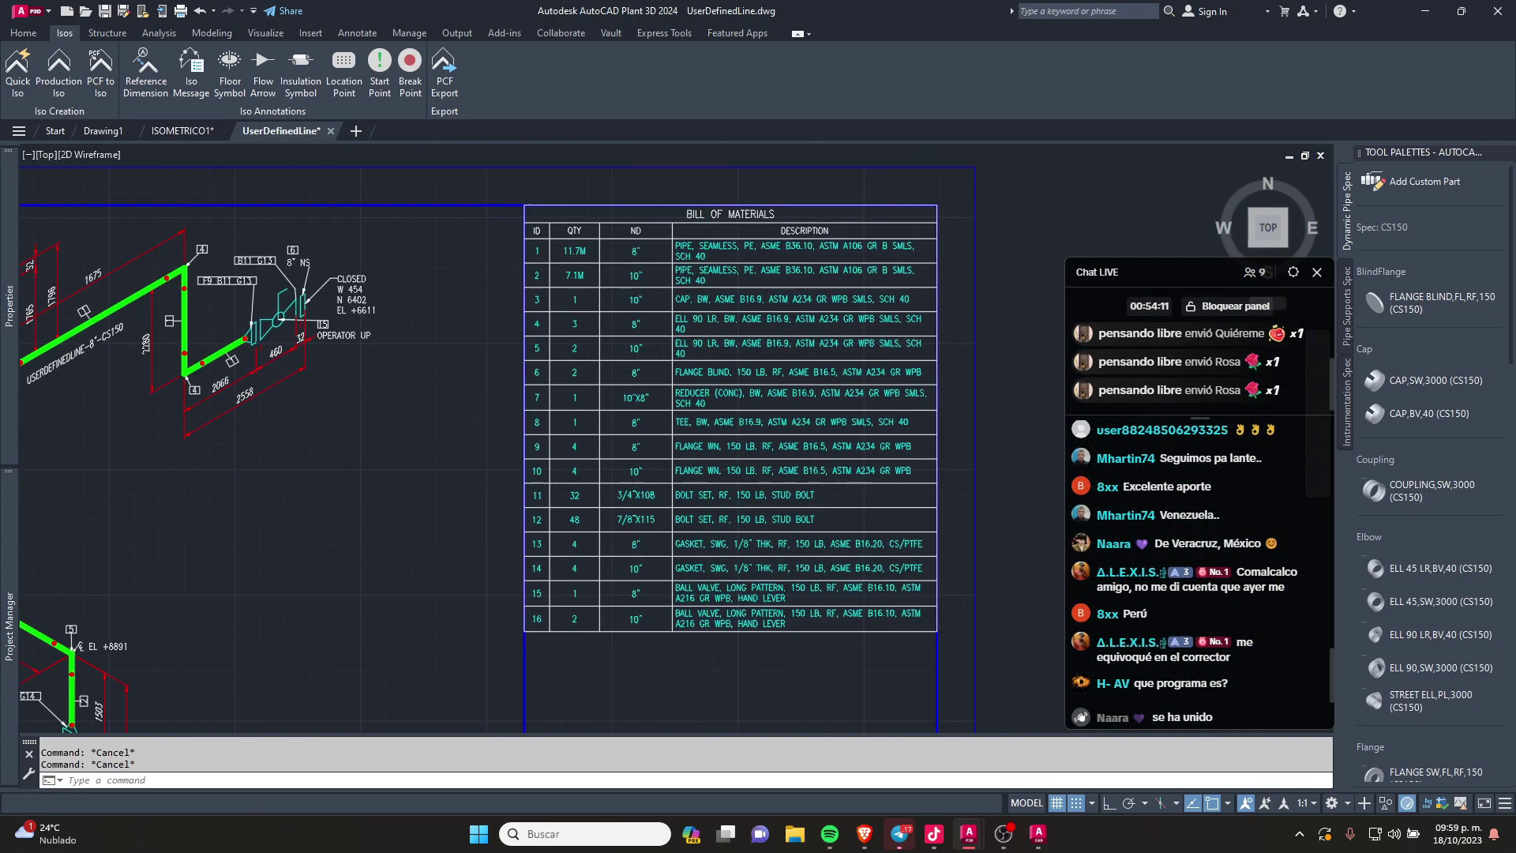
{"action": "scroll", "coordinate": [631, 434], "scroll_direction": "up", "scroll_amount": 5}
{"action": "scroll", "coordinate": [678, 414], "scroll_direction": "down", "scroll_amount": 2}
{"action": "scroll", "coordinate": [679, 415], "scroll_direction": "up", "scroll_amount": 1}
{"action": "scroll", "coordinate": [675, 402], "scroll_direction": "down", "scroll_amount": 3}
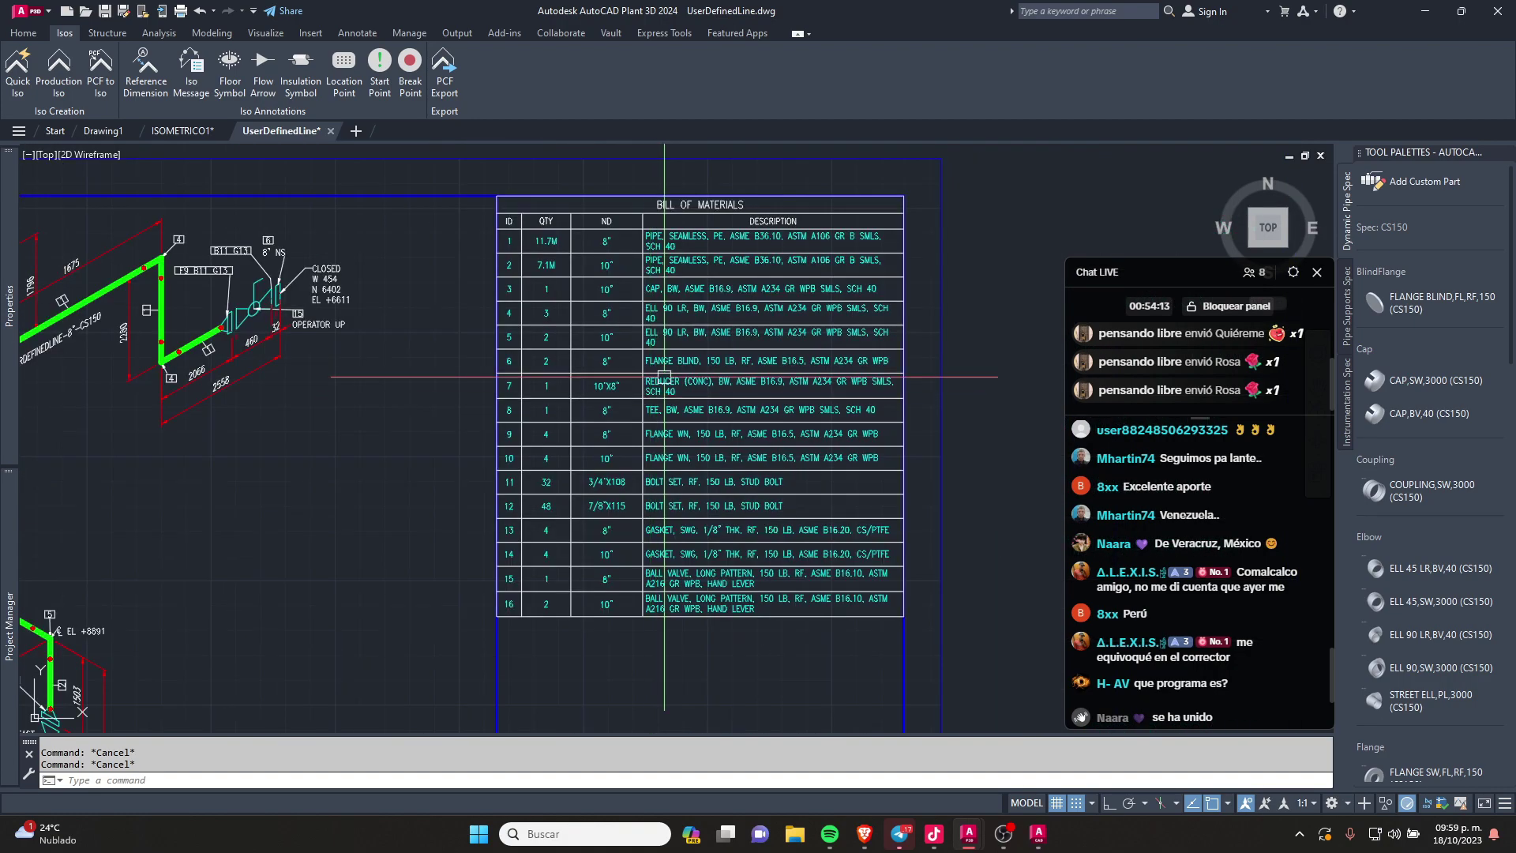
{"action": "scroll", "coordinate": [672, 390], "scroll_direction": "up", "scroll_amount": 4}
{"action": "scroll", "coordinate": [664, 375], "scroll_direction": "down", "scroll_amount": 3}
{"action": "scroll", "coordinate": [663, 373], "scroll_direction": "up", "scroll_amount": 5}
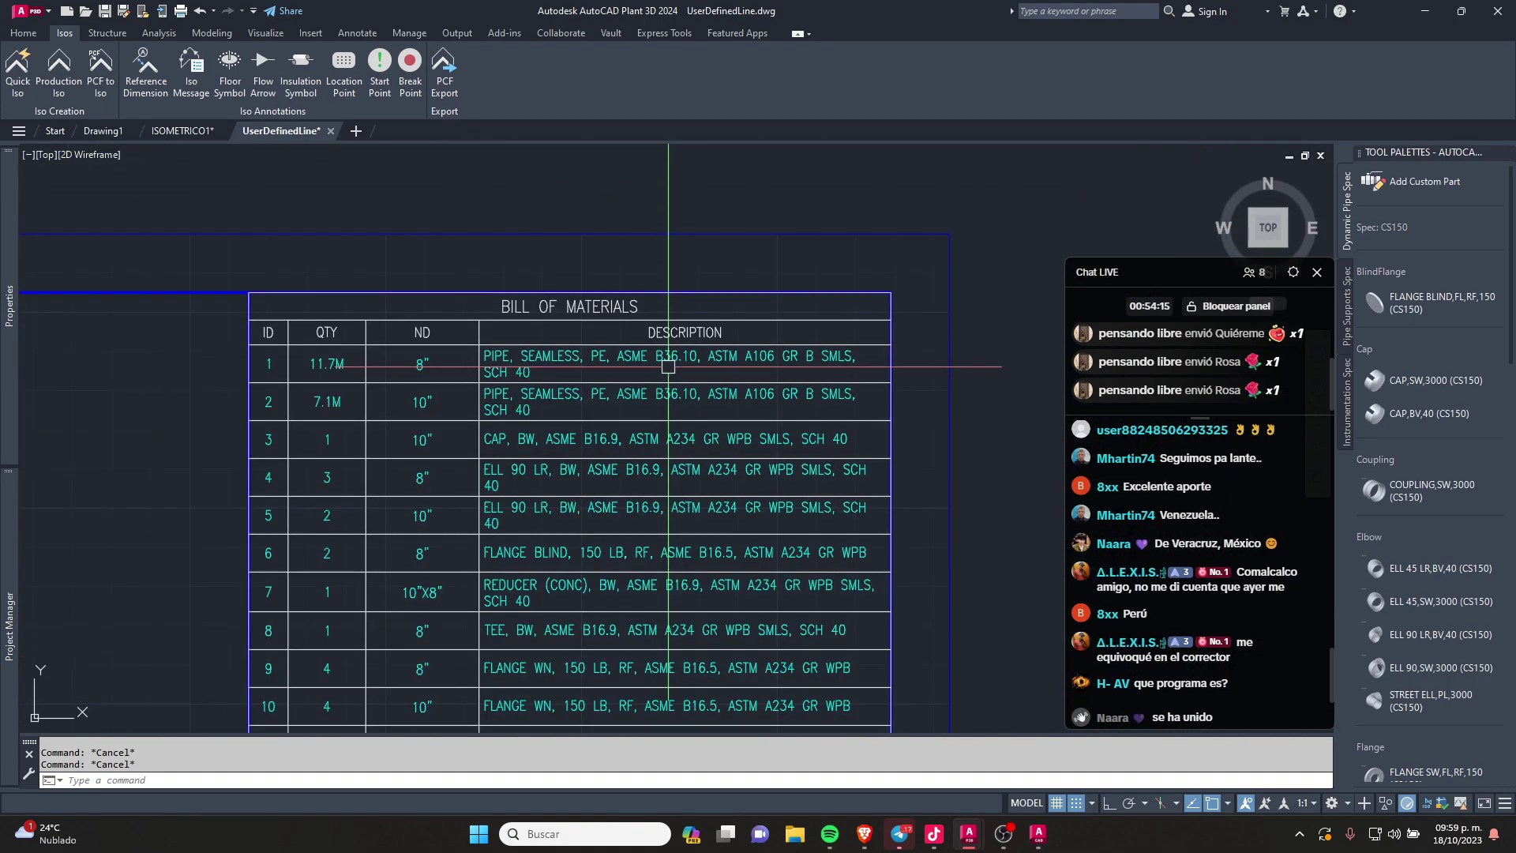
{"action": "scroll", "coordinate": [660, 369], "scroll_direction": "up", "scroll_amount": 2}
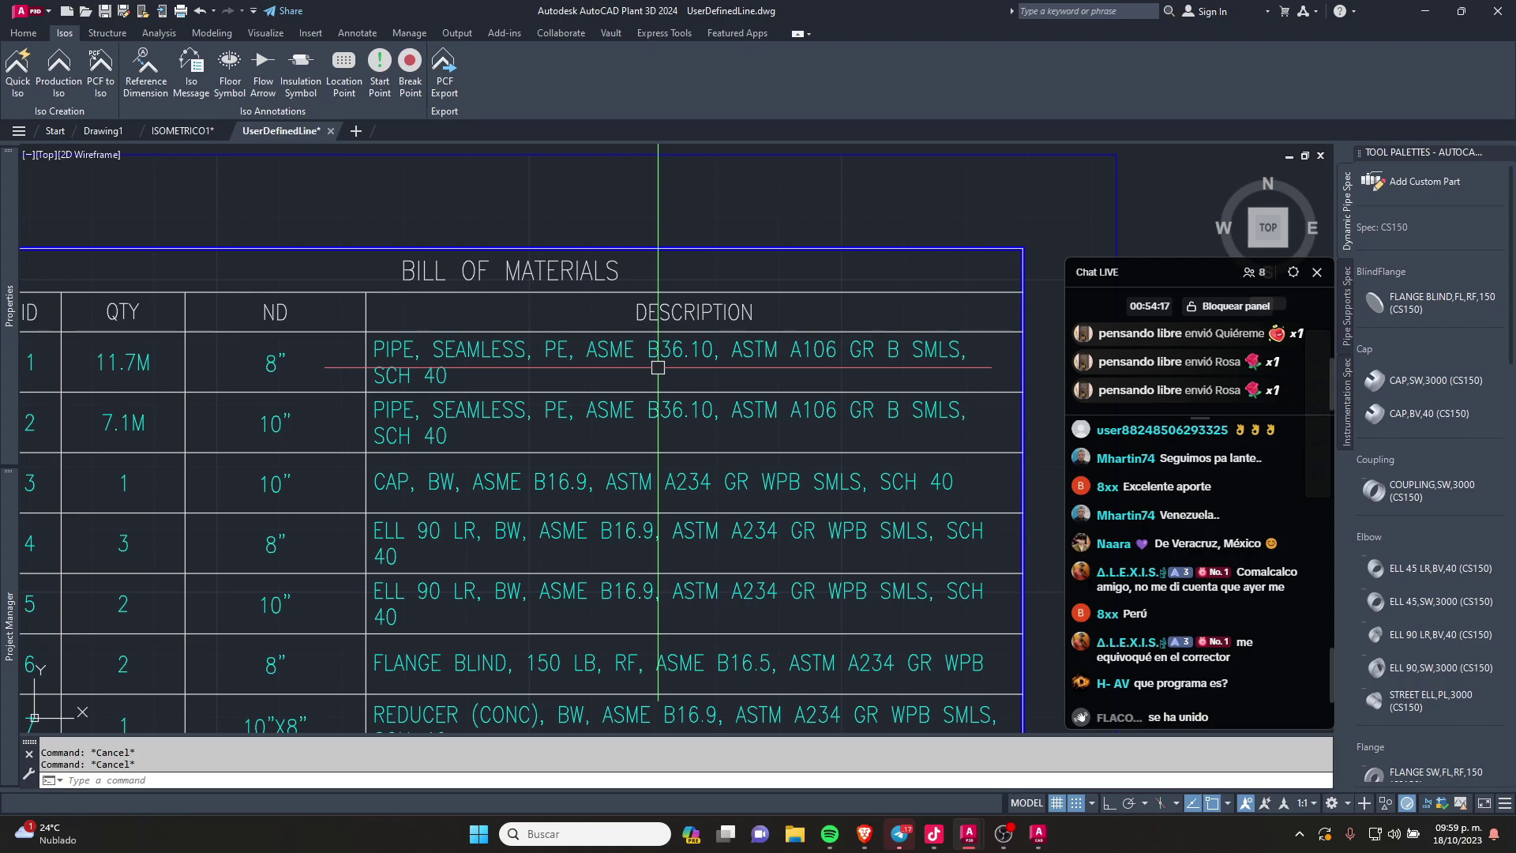
{"action": "middle_click_drag", "start_coordinate": [412, 378], "coordinate": [456, 350]}
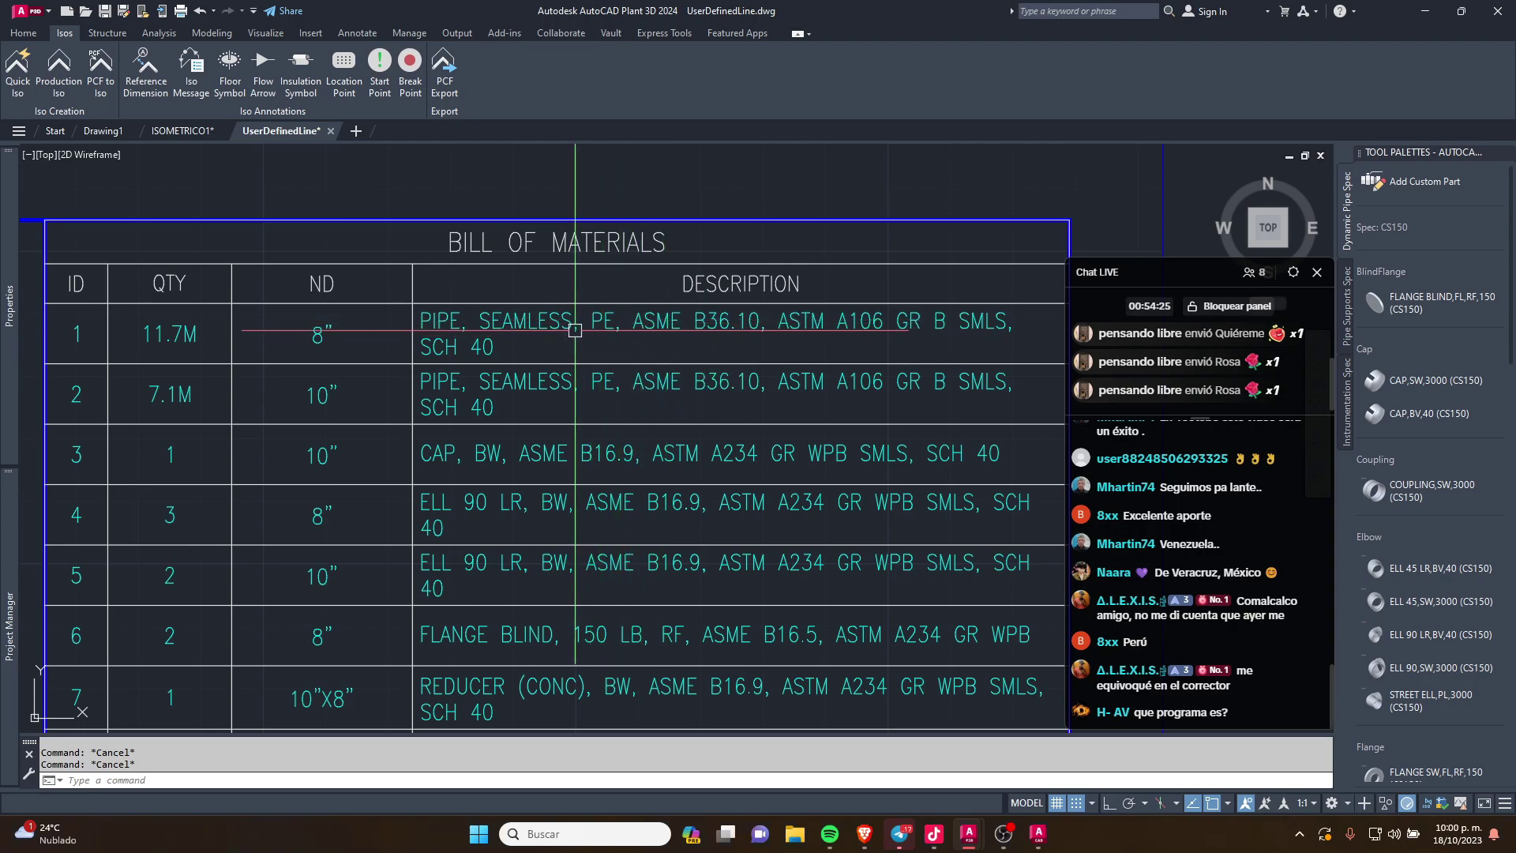
{"action": "middle_click_drag", "start_coordinate": [285, 352], "coordinate": [432, 315]}
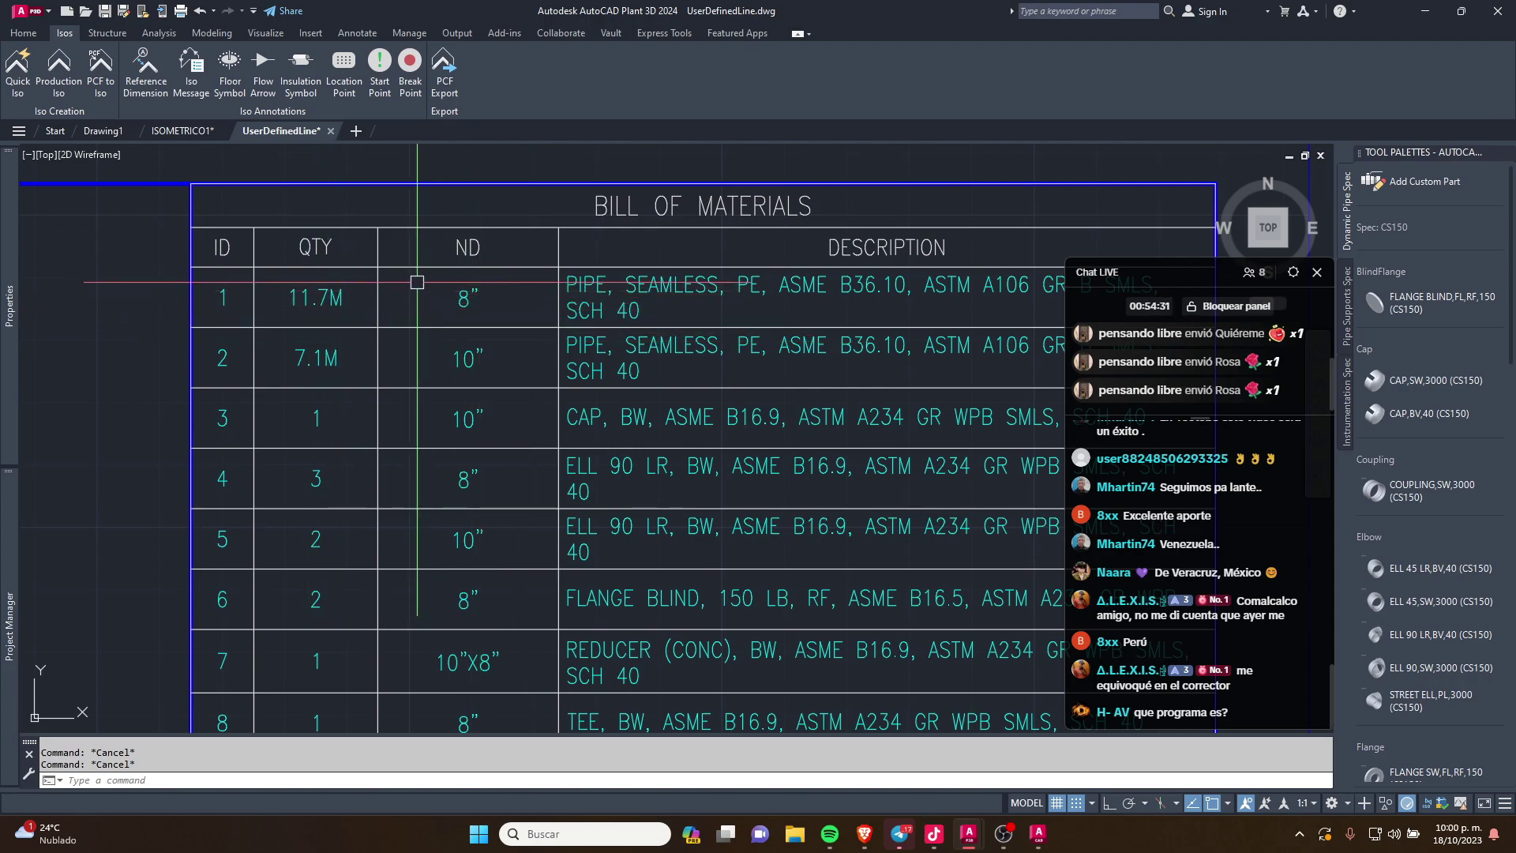
{"action": "scroll", "coordinate": [868, 304], "scroll_direction": "up", "scroll_amount": 3}
{"action": "scroll", "coordinate": [524, 330], "scroll_direction": "down", "scroll_amount": 3}
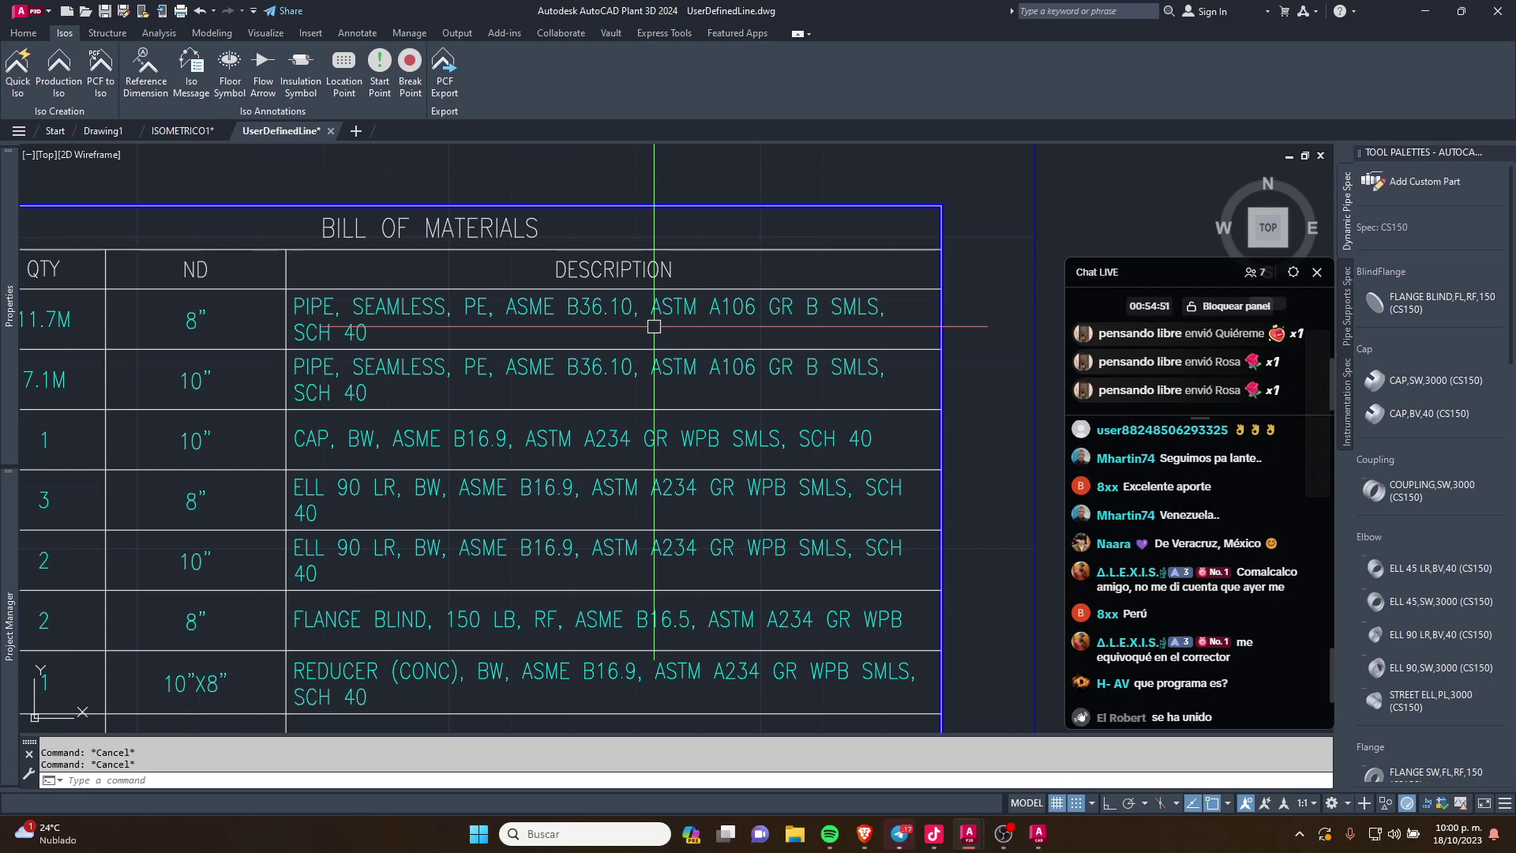
{"action": "scroll", "coordinate": [709, 314], "scroll_direction": "down", "scroll_amount": 5}
{"action": "scroll", "coordinate": [709, 313], "scroll_direction": "down", "scroll_amount": 2}
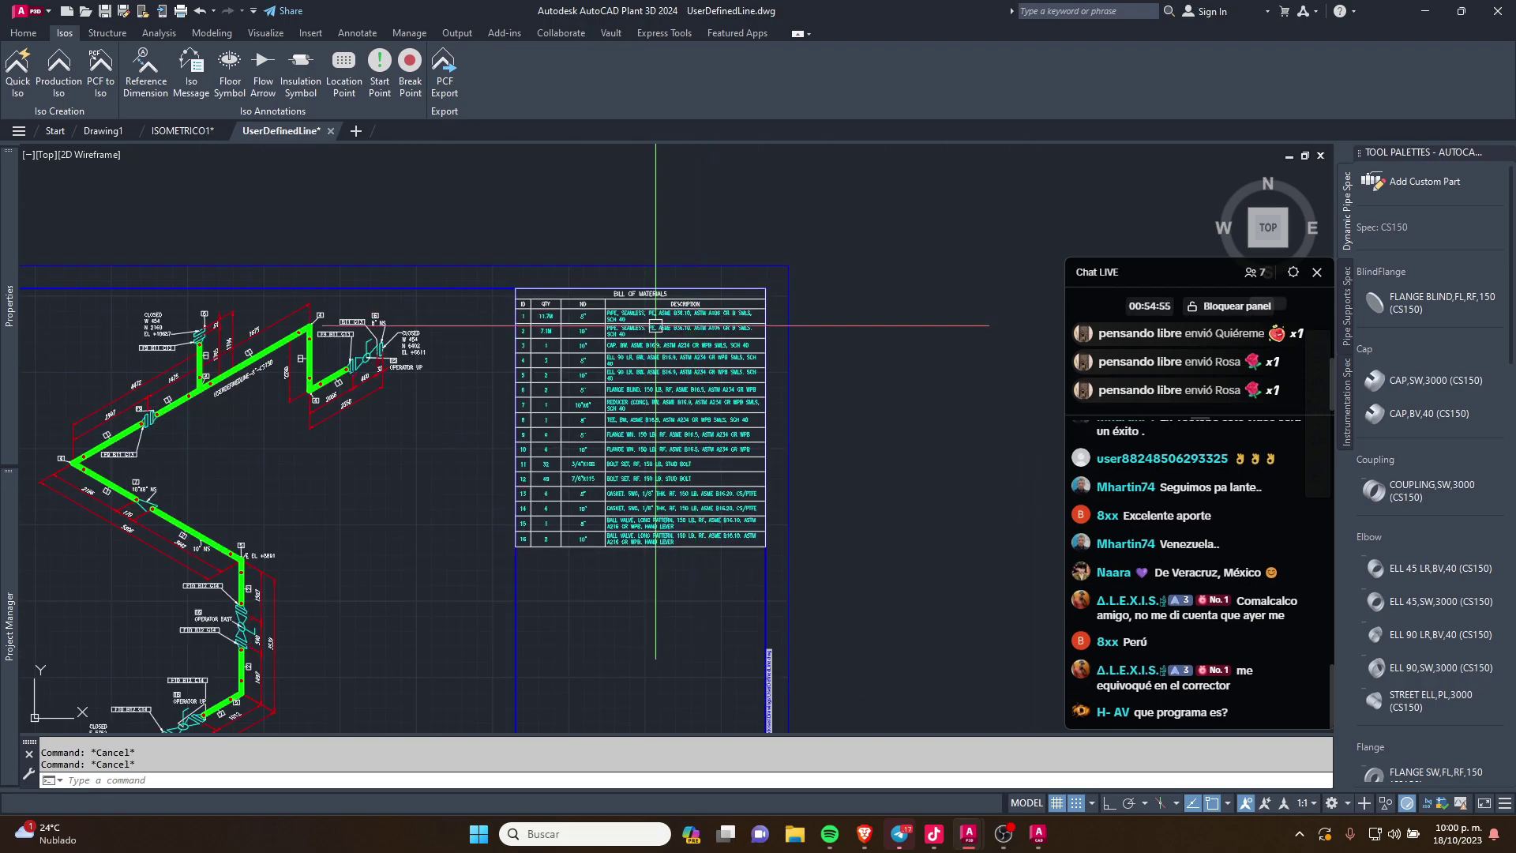
{"action": "scroll", "coordinate": [656, 326], "scroll_direction": "down", "scroll_amount": 3}
{"action": "scroll", "coordinate": [656, 325], "scroll_direction": "down", "scroll_amount": 1}
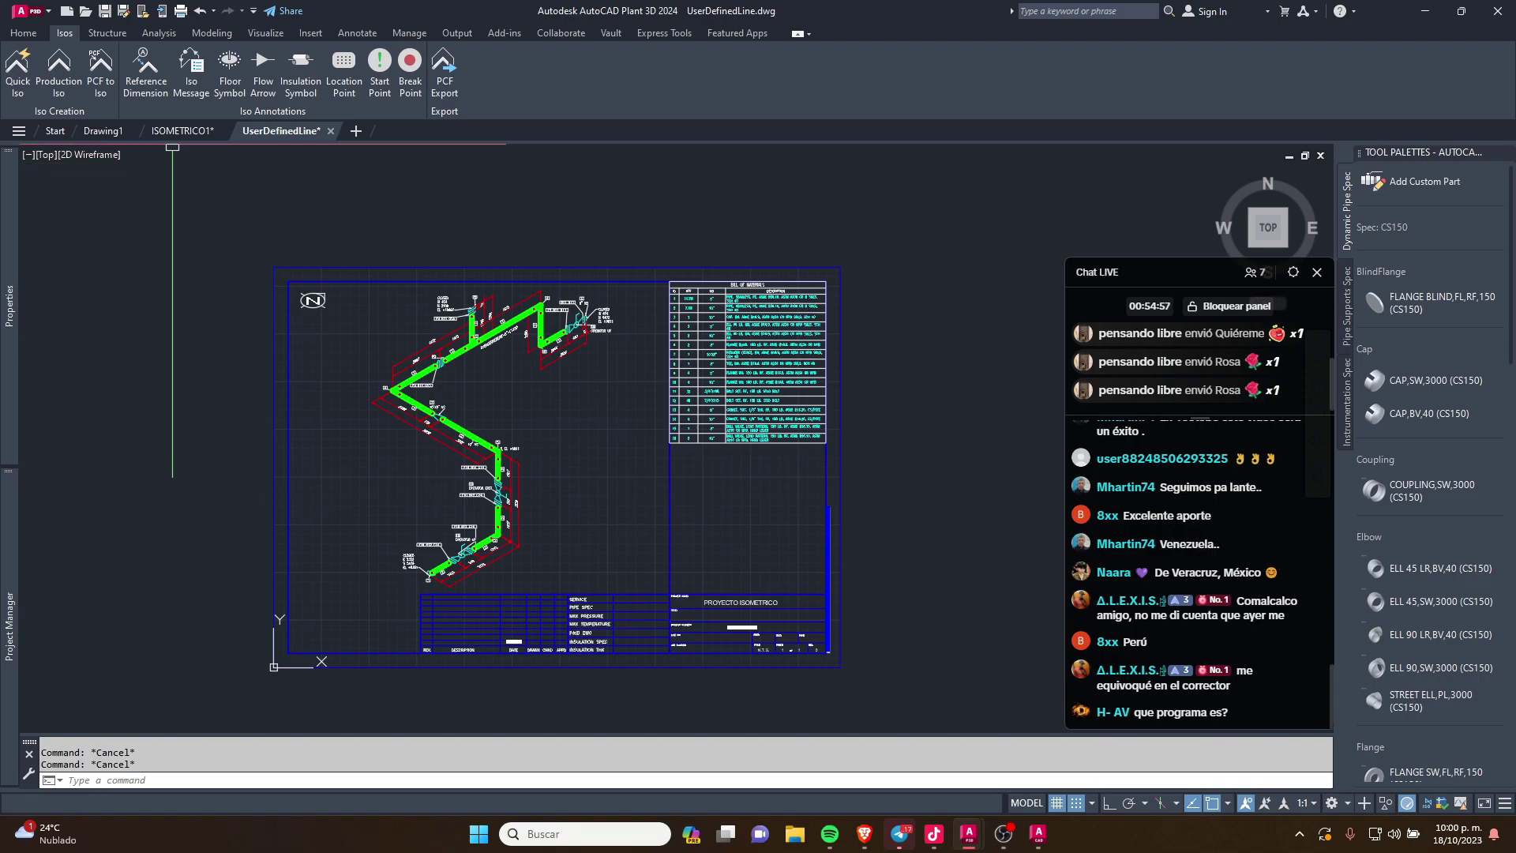
Step: Close the empty Drawing1 document and clear the accidental pipe selection
{"action": "left_click", "coordinate": [101, 139]}
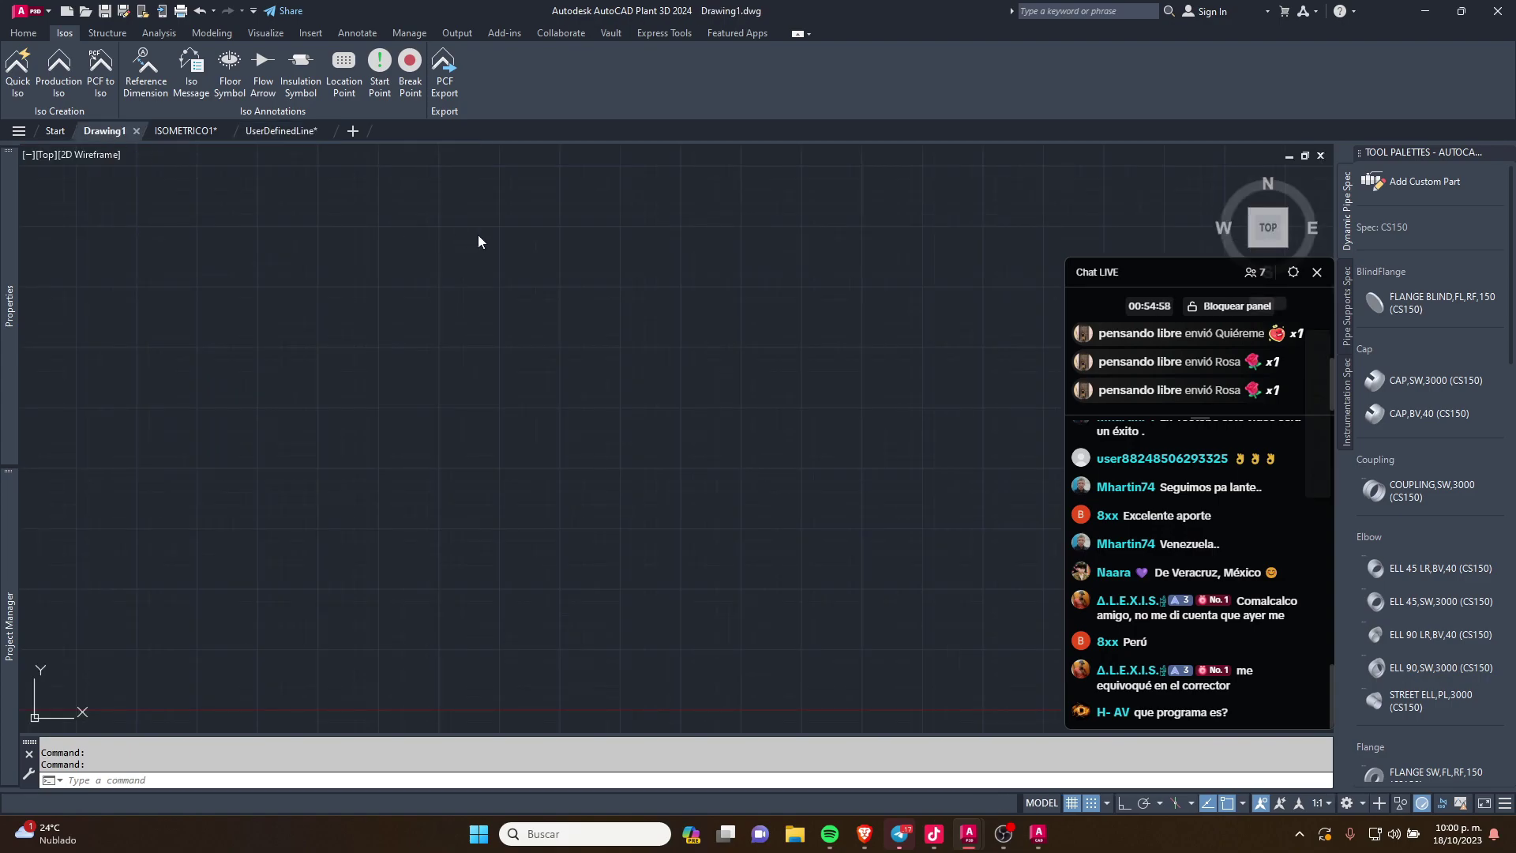
{"action": "left_click", "coordinate": [136, 131]}
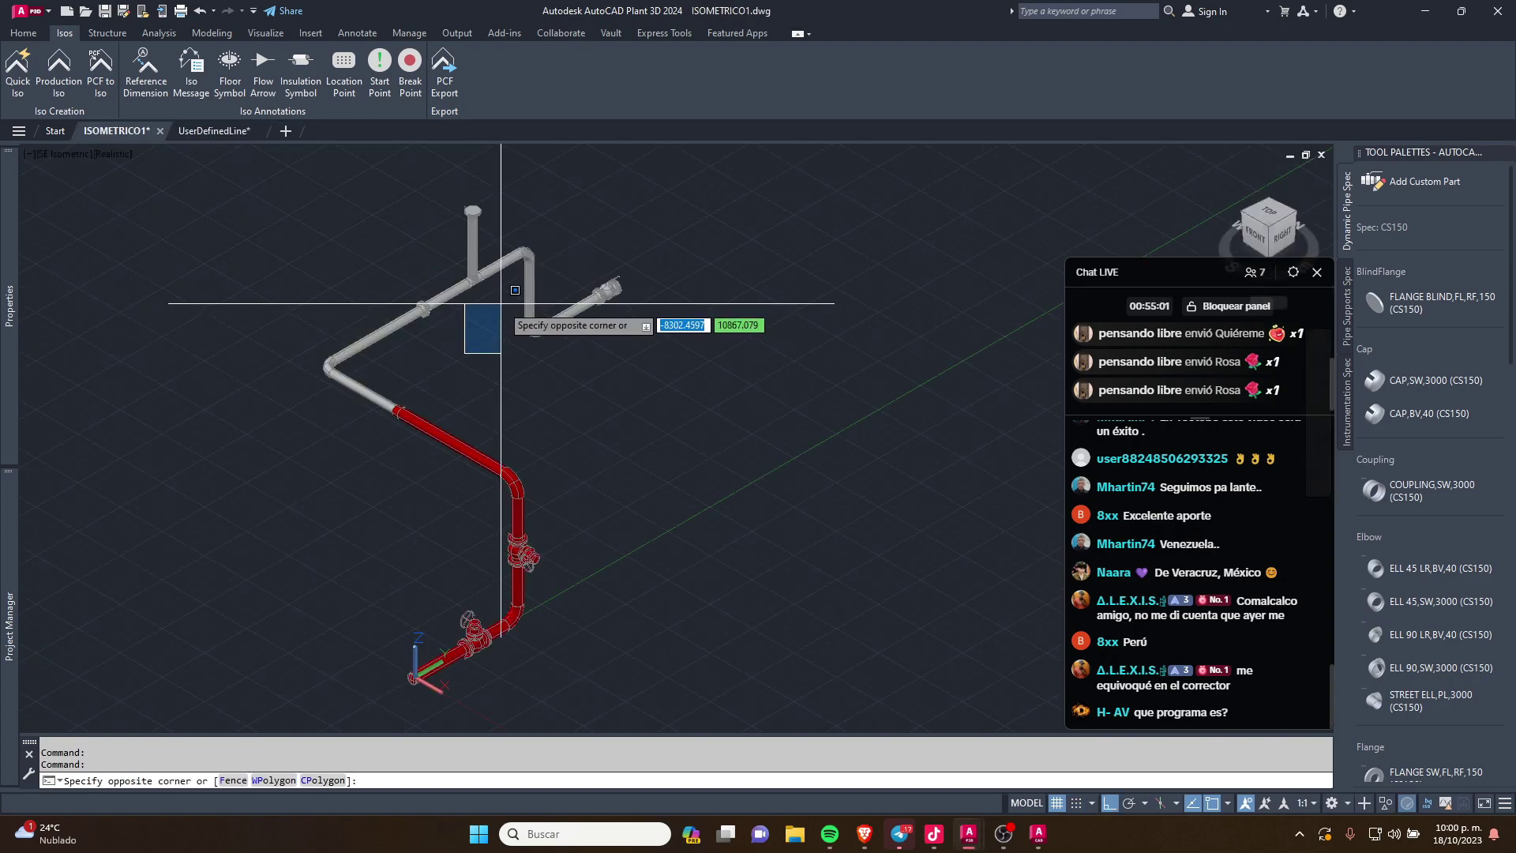
{"action": "left_click", "coordinate": [413, 271]}
{"action": "key", "text": "Escape"}
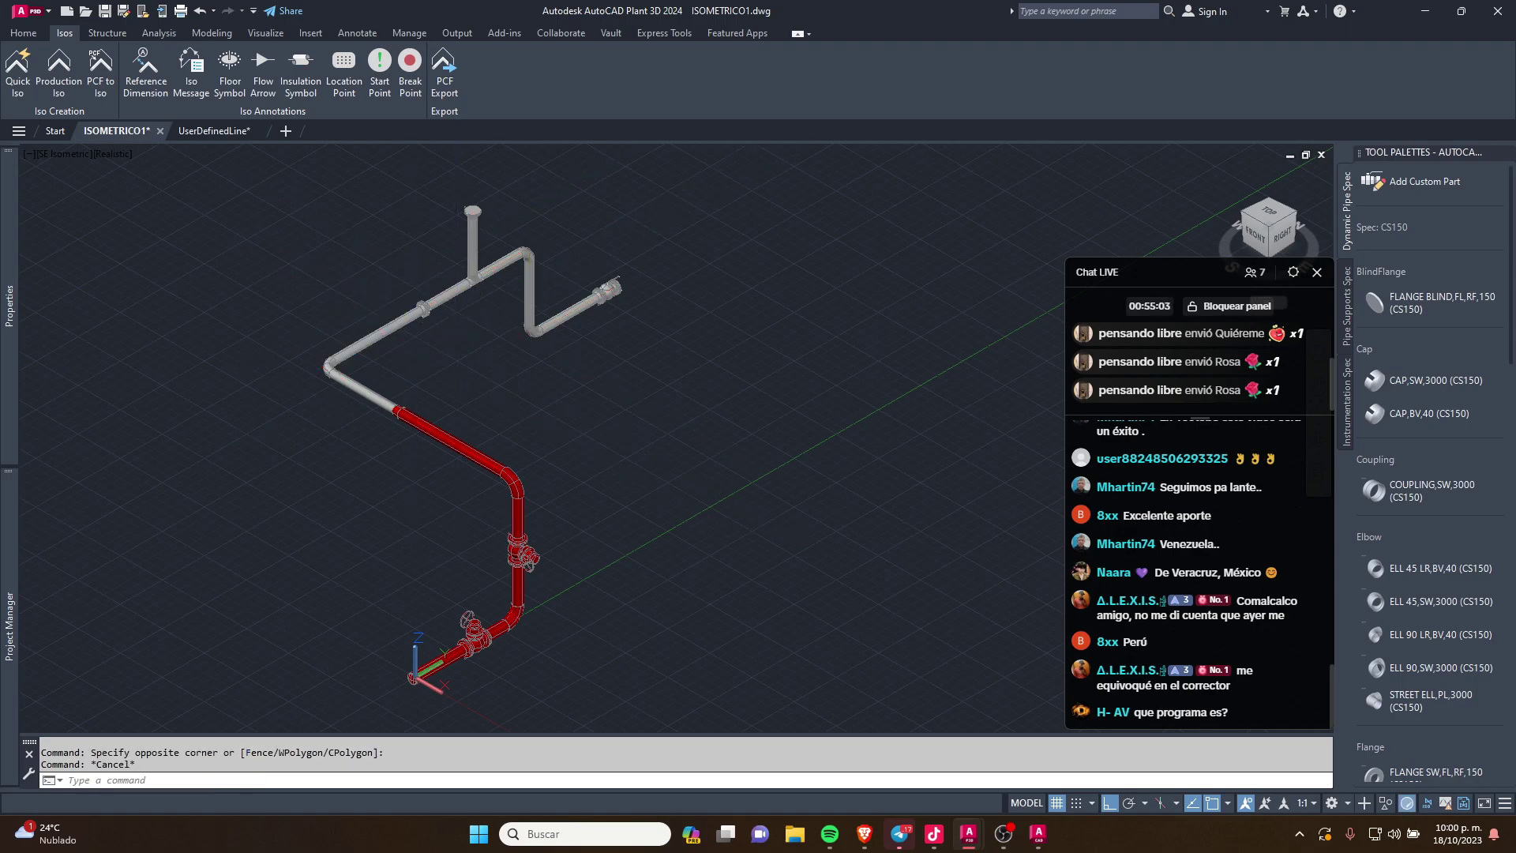
{"action": "key", "text": "Escape"}
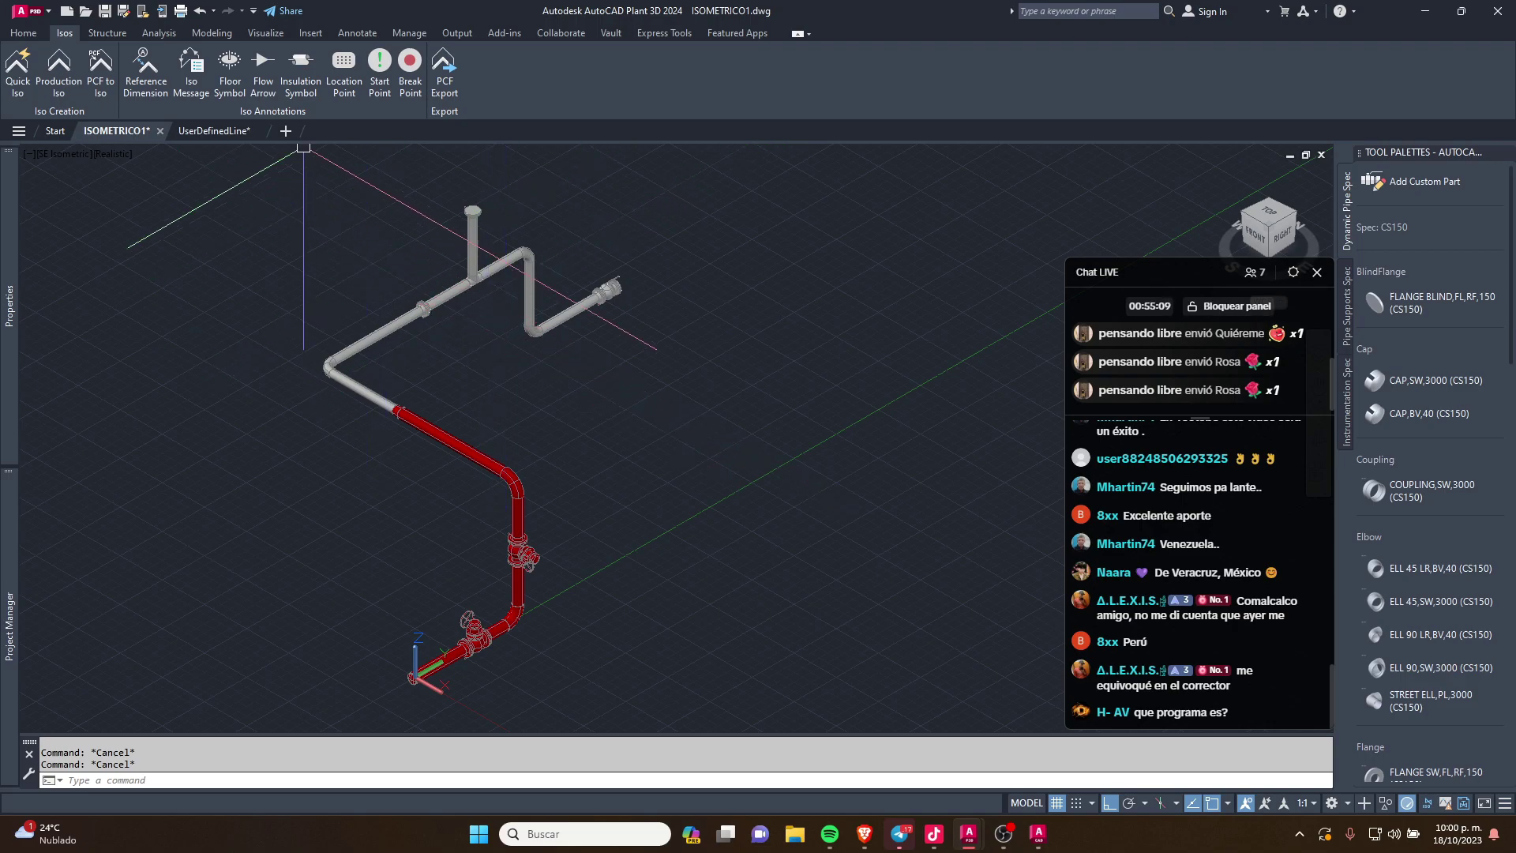
Step: Create the new PLANTA GENERAL orthographic drawing from the FORMATO D template
{"action": "left_click", "coordinate": [30, 33]}
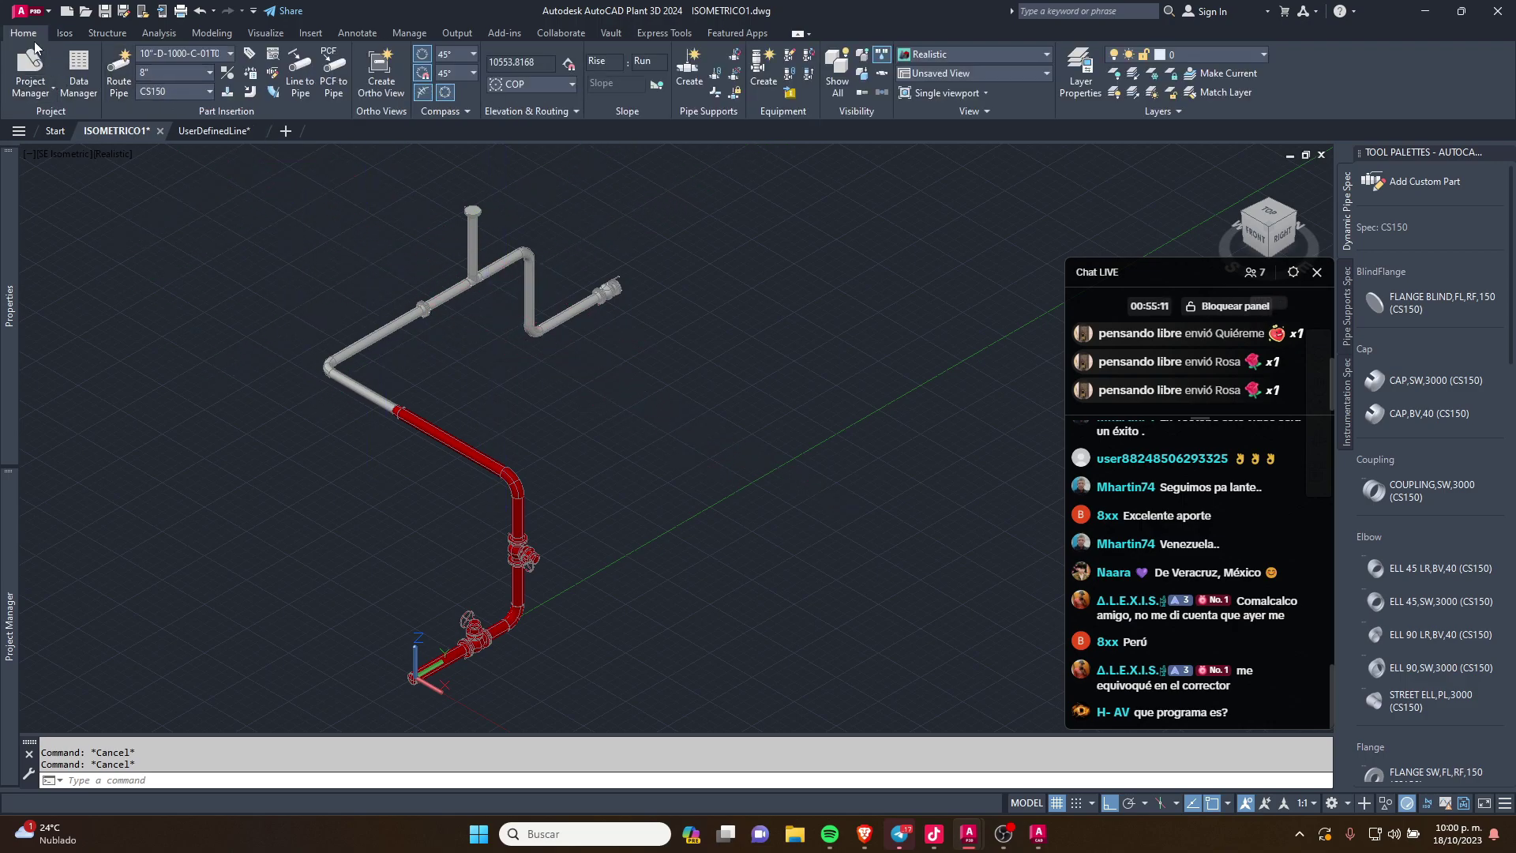
{"action": "left_click", "coordinate": [376, 76]}
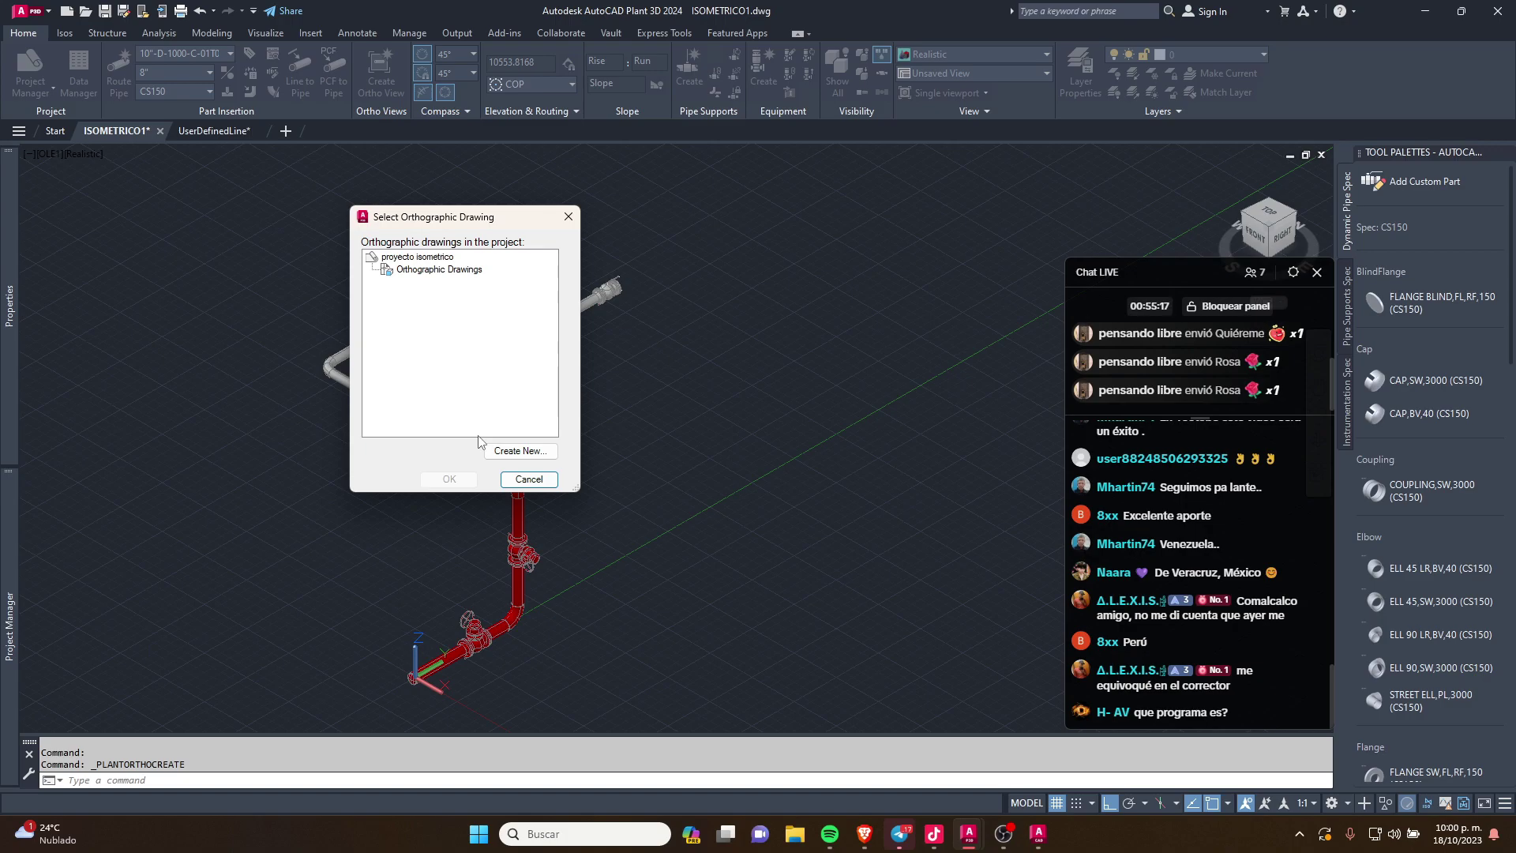
{"action": "left_click", "coordinate": [521, 451]}
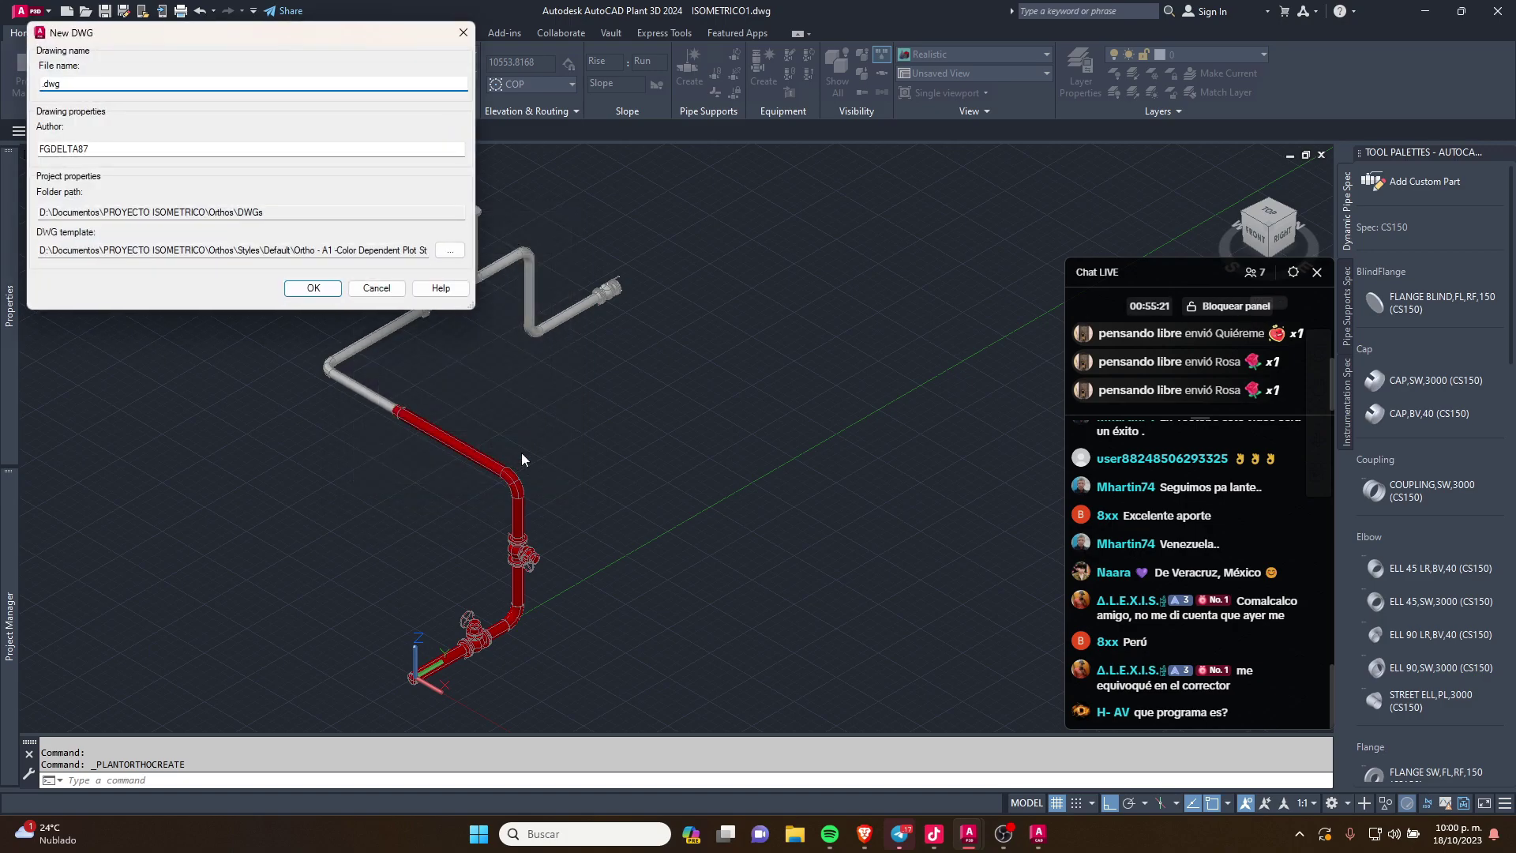
{"action": "type", "text": "PLANTA "}
{"action": "type", "text": "GENERA"}
{"action": "type", "text": "L"}
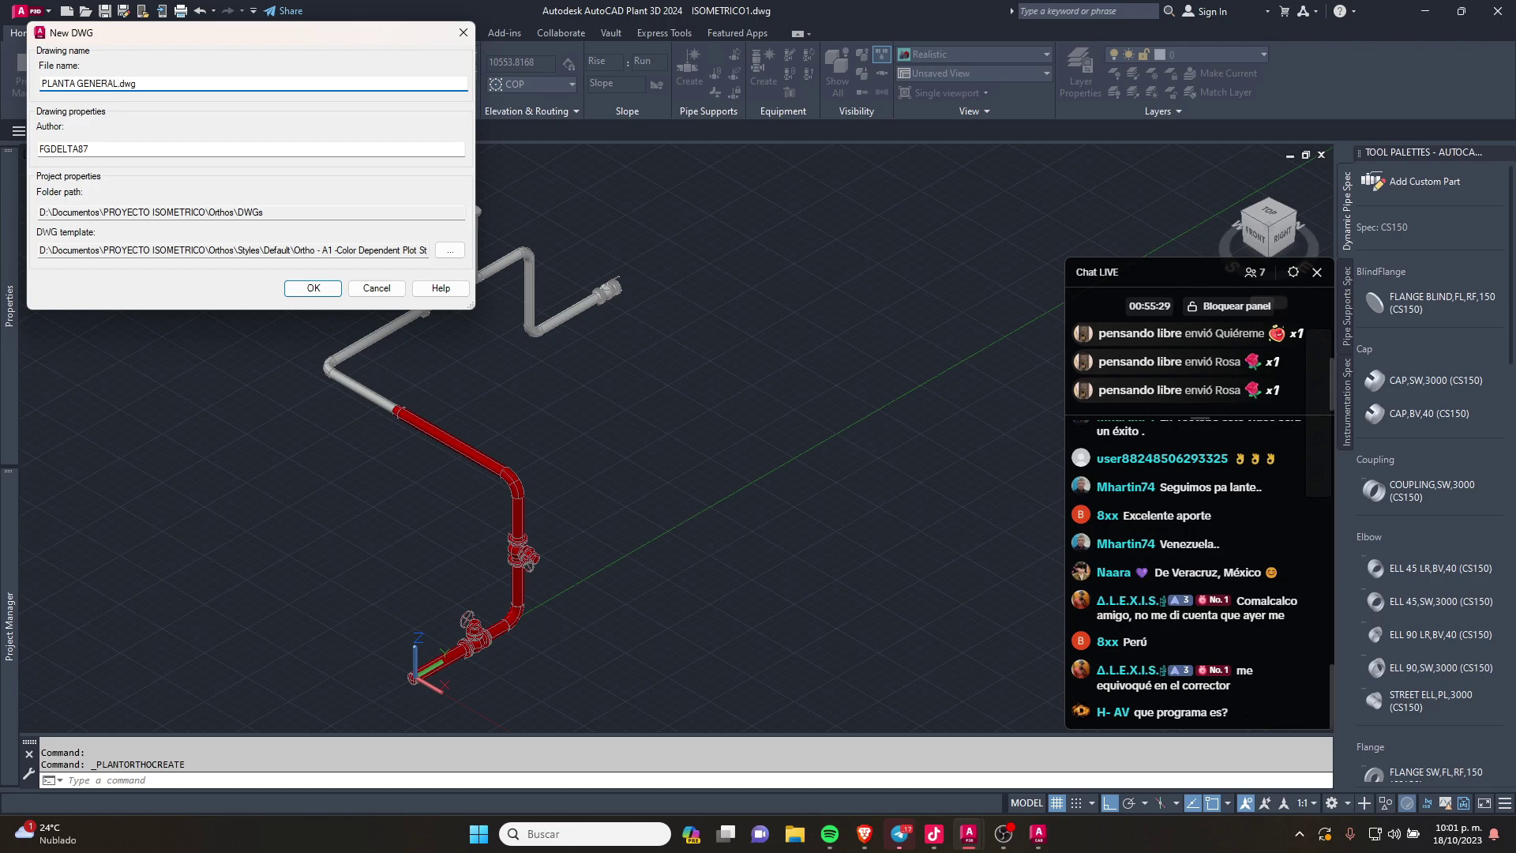
{"action": "left_click", "coordinate": [450, 251]}
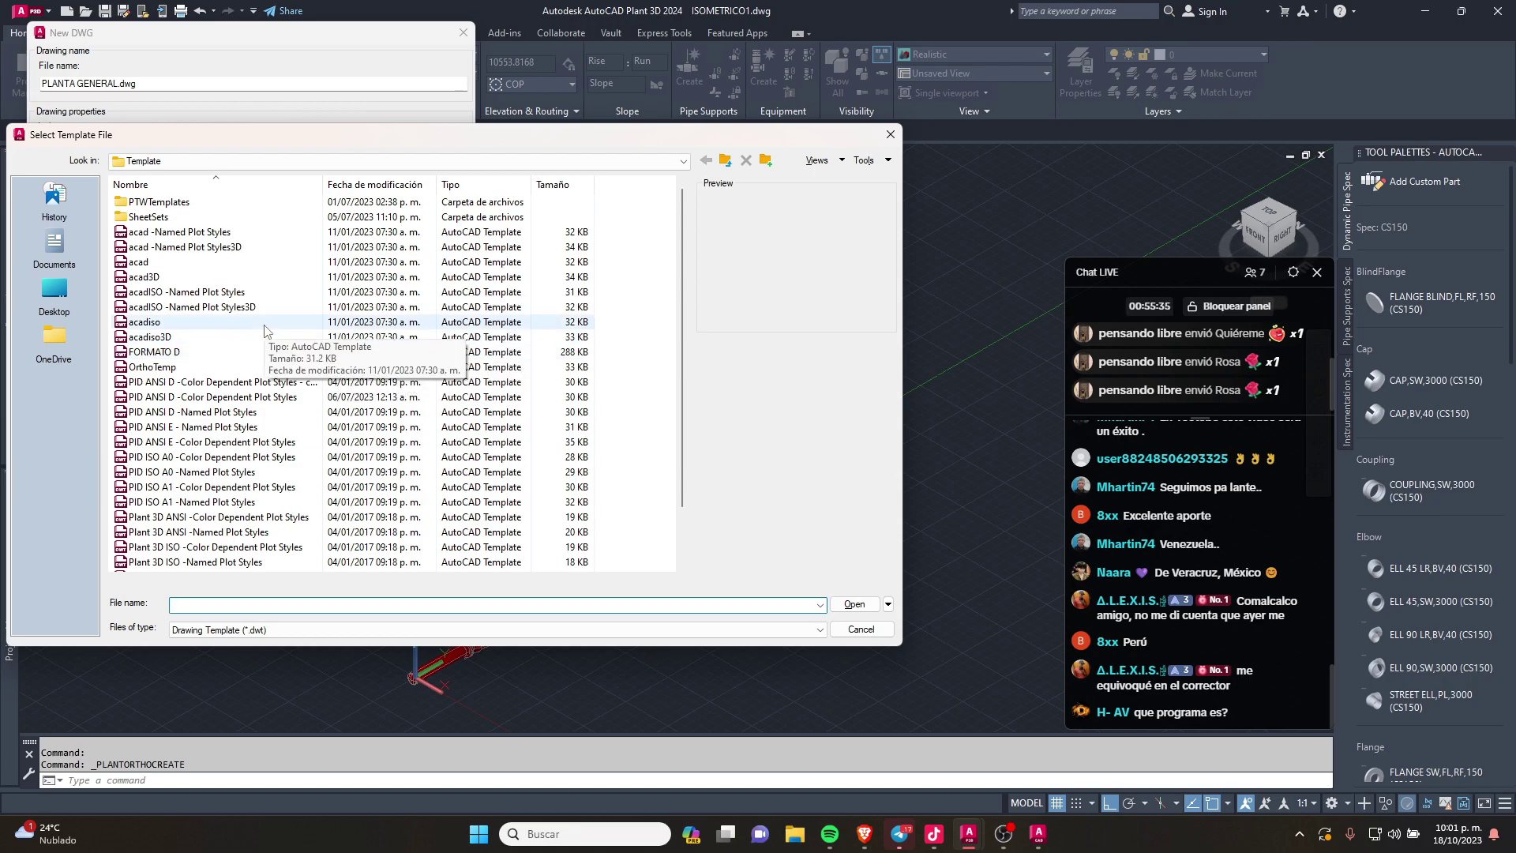
{"action": "left_click", "coordinate": [201, 352]}
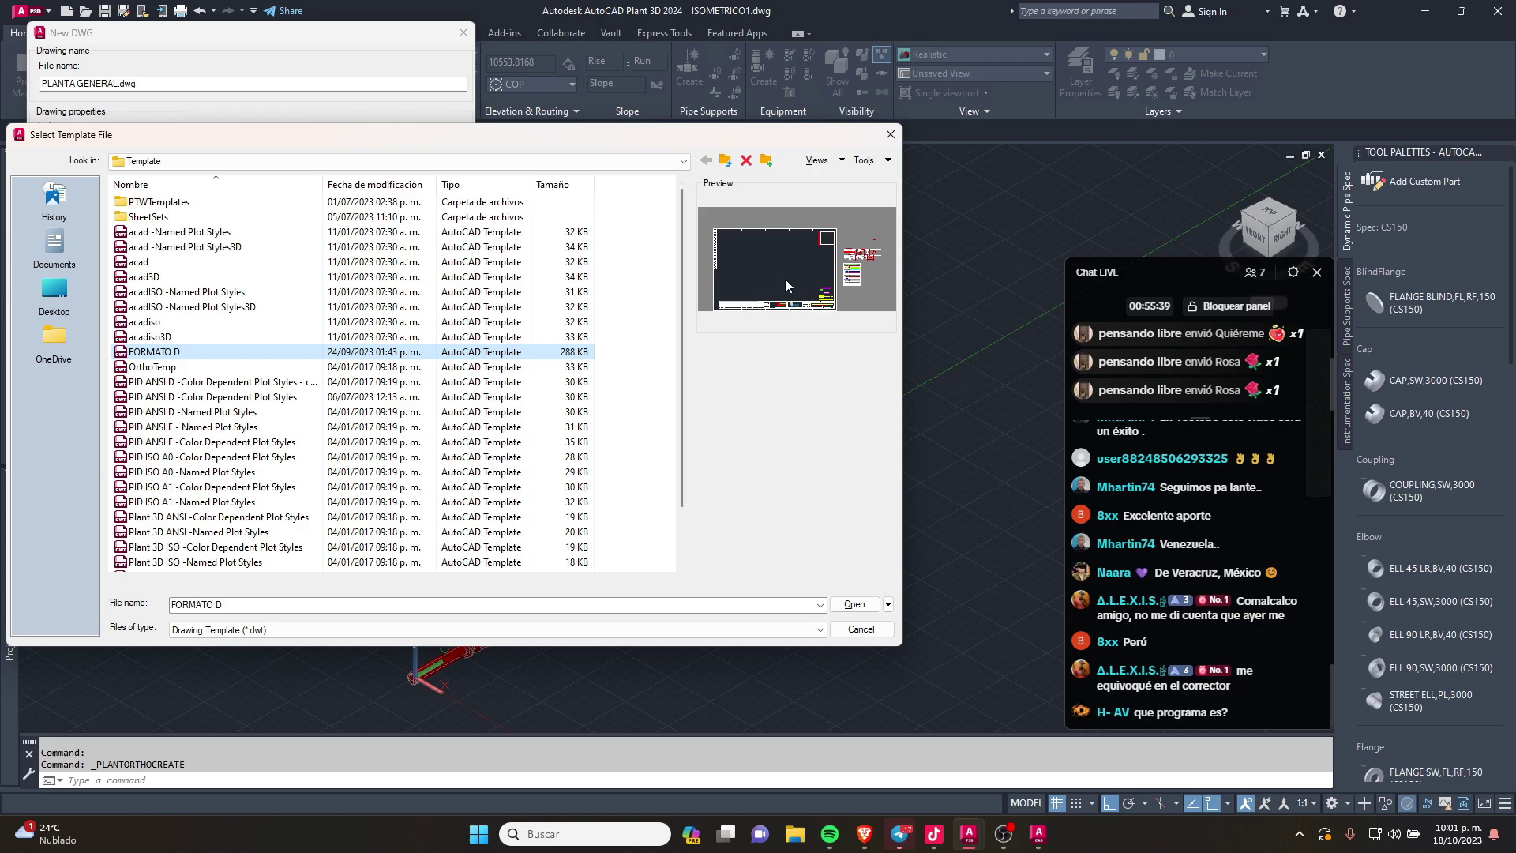
{"action": "left_click", "coordinate": [853, 603]}
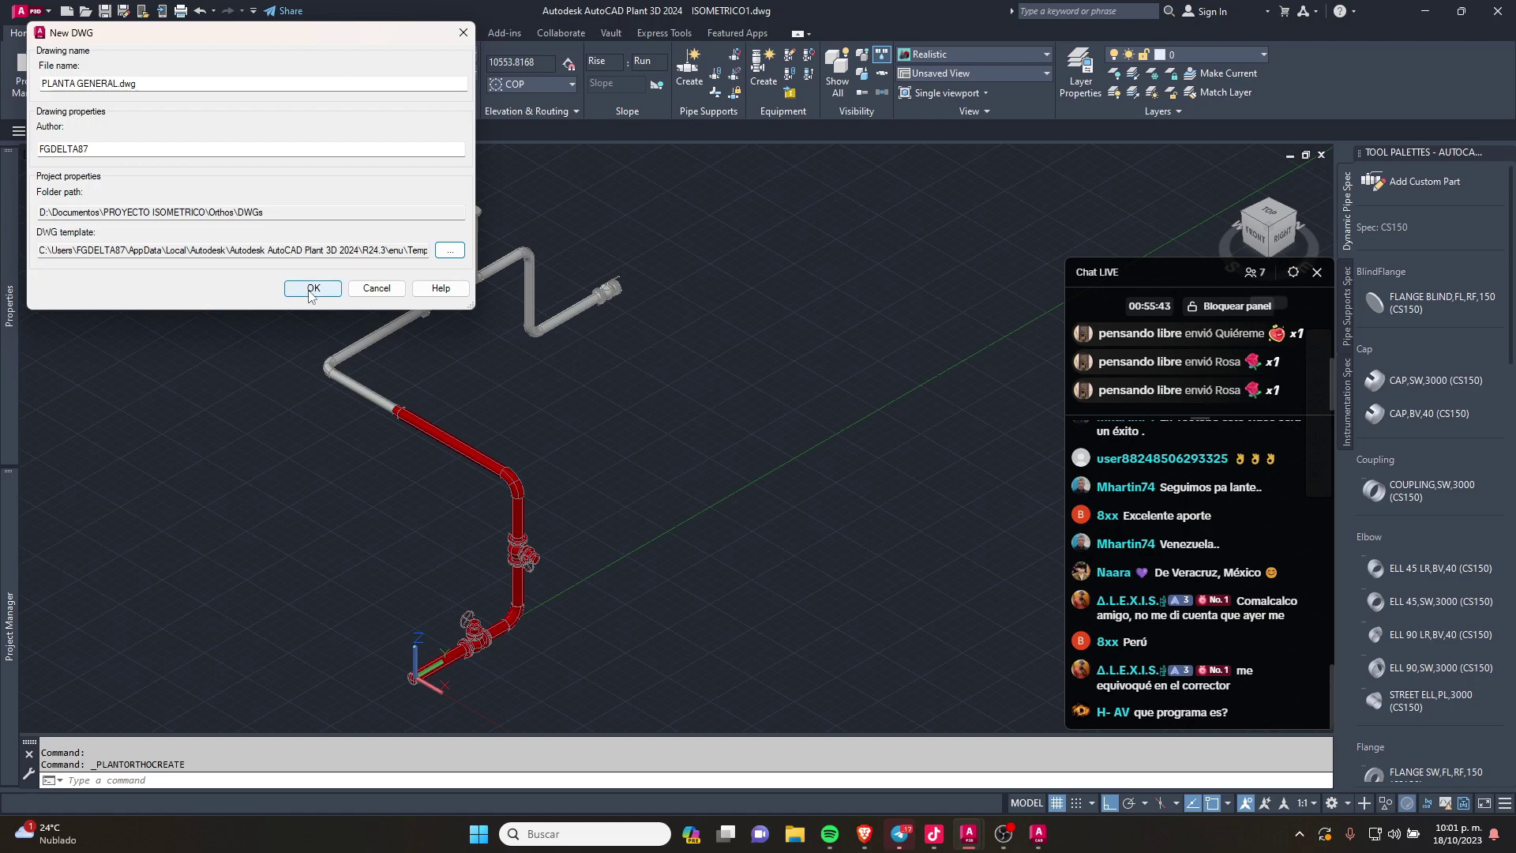
{"action": "left_click", "coordinate": [313, 289]}
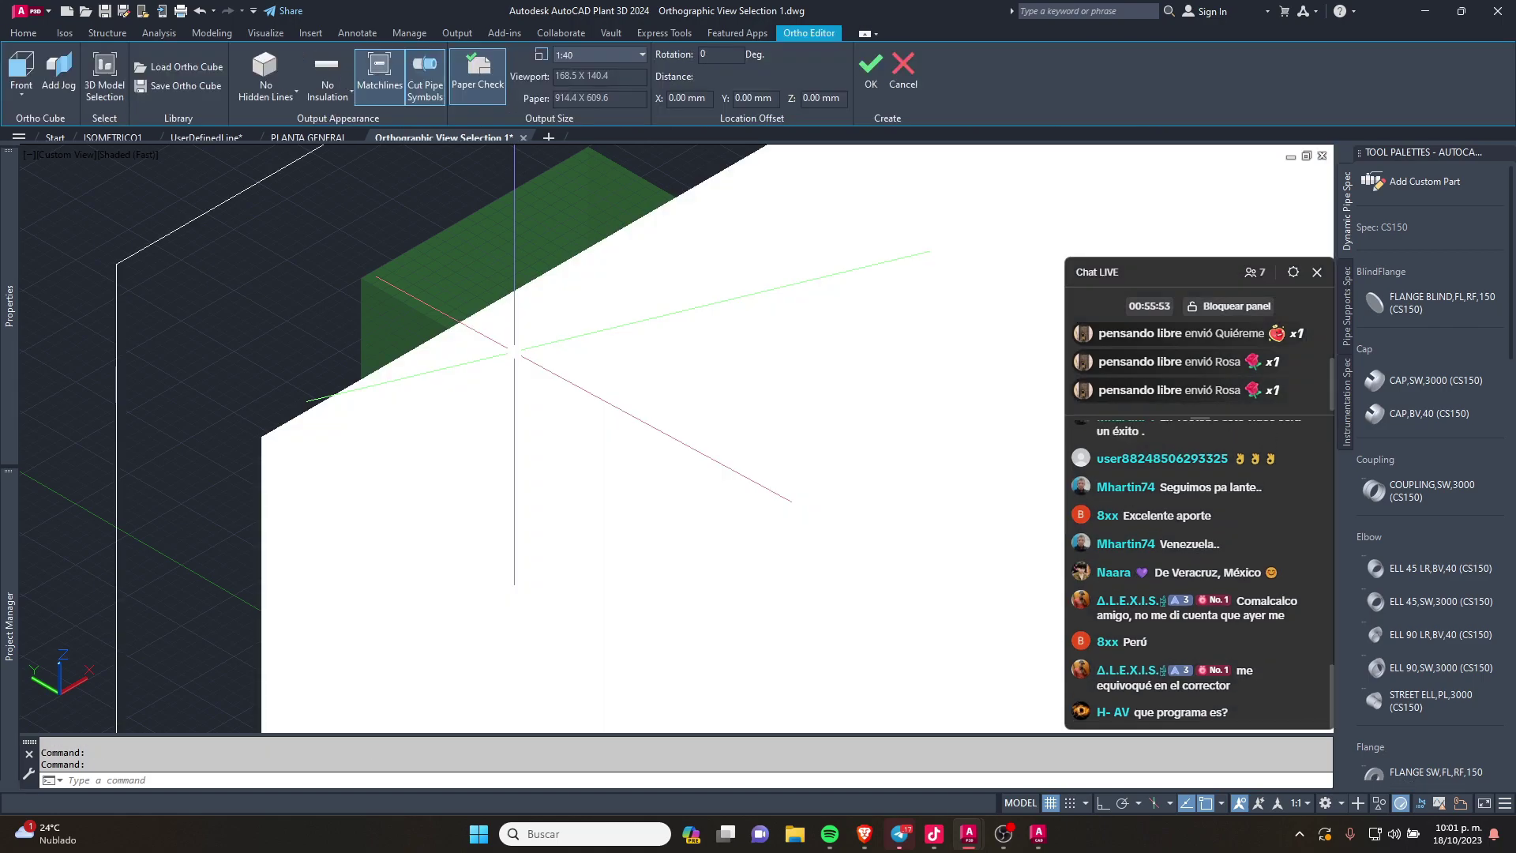
Step: Orbit and zoom around the ortho cube to inspect the piping inside it
{"action": "scroll", "coordinate": [626, 541], "scroll_direction": "down", "scroll_amount": 2}
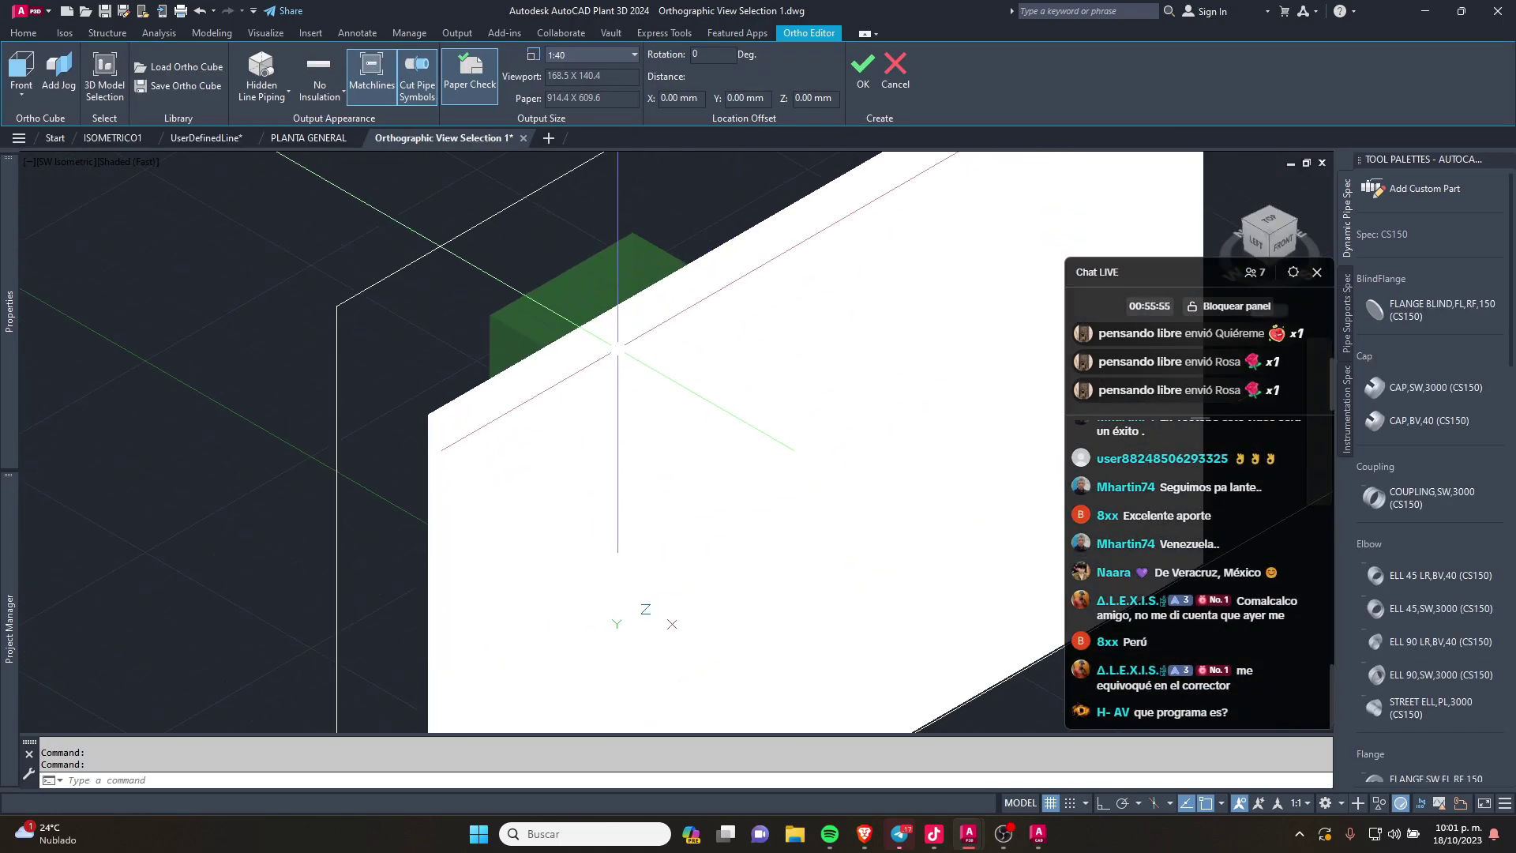
{"action": "scroll", "coordinate": [603, 429], "scroll_direction": "down", "scroll_amount": 3}
{"action": "mouse_move", "coordinate": [602, 429]}
{"action": "middle_mouse_down", "text": "shift"}
{"action": "mouse_move", "coordinate": [686, 388]}
{"action": "mouse_move", "coordinate": [609, 412]}
{"action": "middle_mouse_up", "text": "shift"}
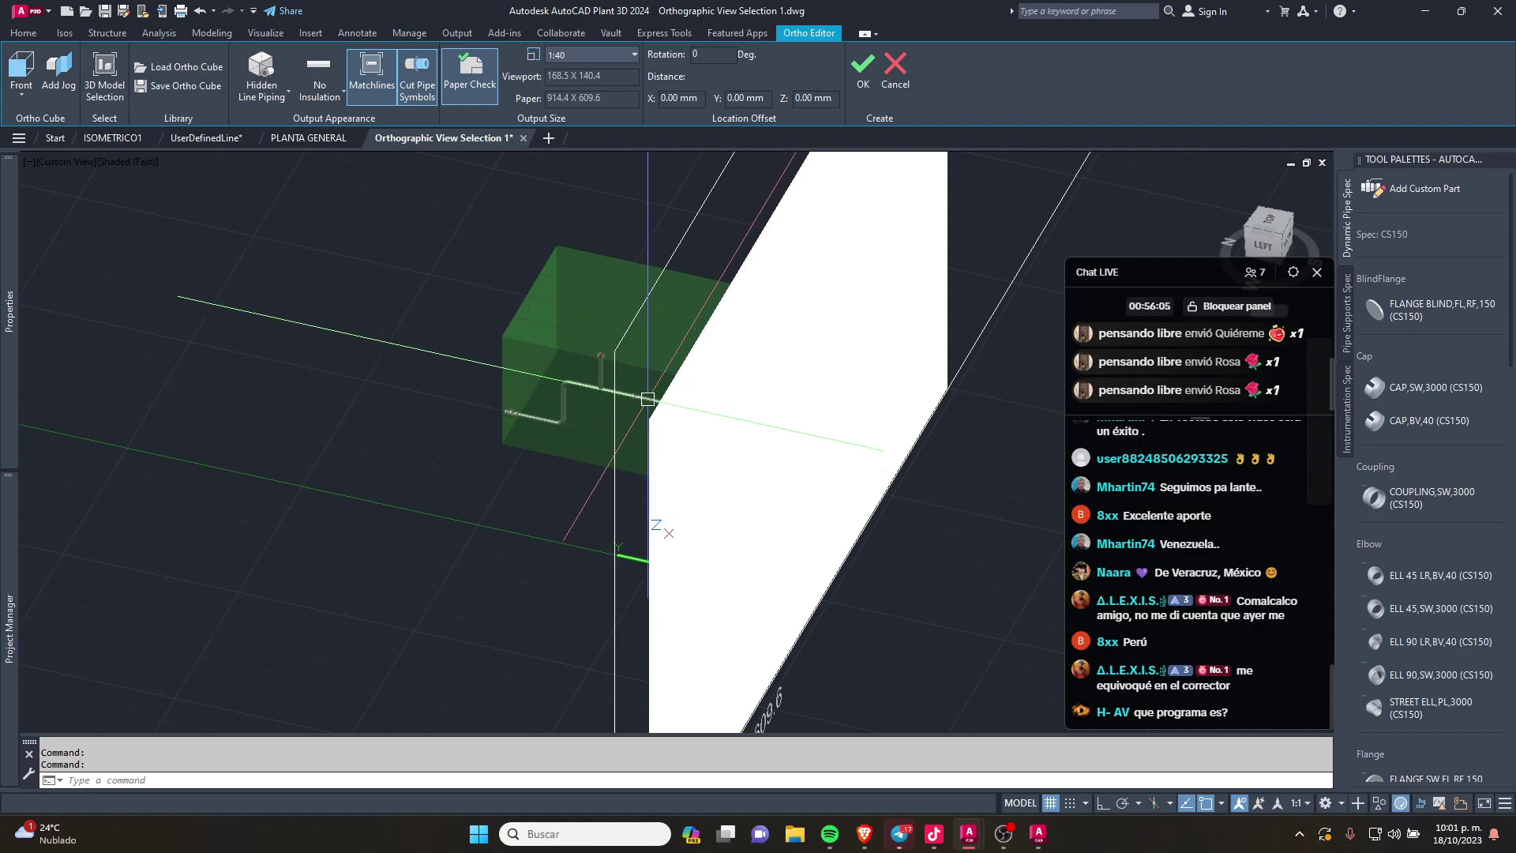
{"action": "mouse_move", "coordinate": [647, 399]}
{"action": "middle_mouse_down", "text": "shift"}
{"action": "mouse_move", "coordinate": [727, 425]}
{"action": "mouse_move", "coordinate": [684, 423]}
{"action": "mouse_move", "coordinate": [823, 389]}
{"action": "mouse_move", "coordinate": [792, 397]}
{"action": "mouse_move", "coordinate": [589, 313]}
{"action": "middle_mouse_up", "text": "shift"}
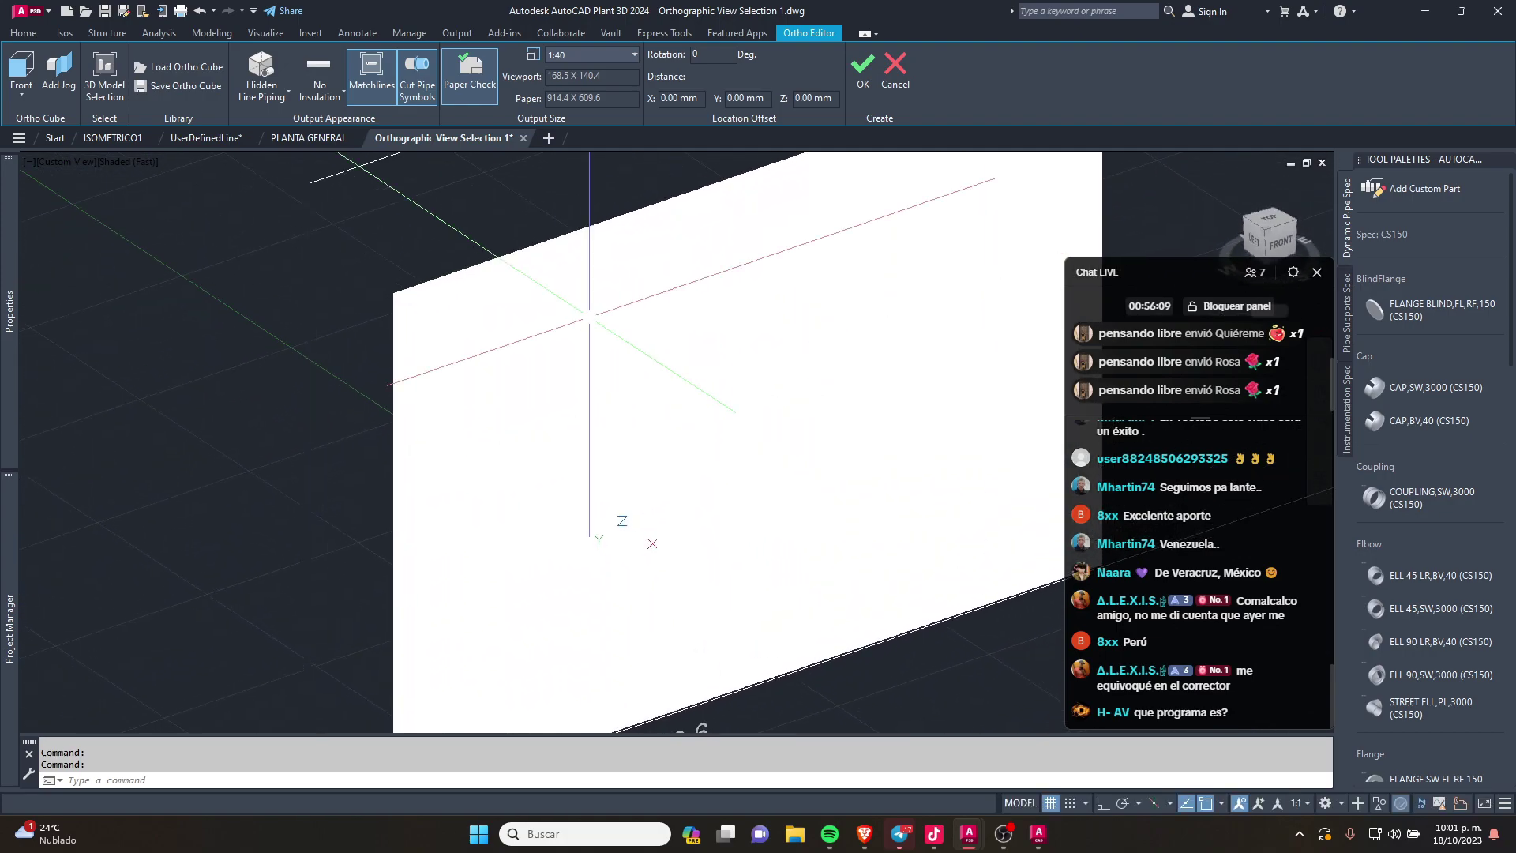
{"action": "scroll", "coordinate": [514, 348], "scroll_direction": "down", "scroll_amount": 3}
{"action": "scroll", "coordinate": [513, 347], "scroll_direction": "down", "scroll_amount": 3}
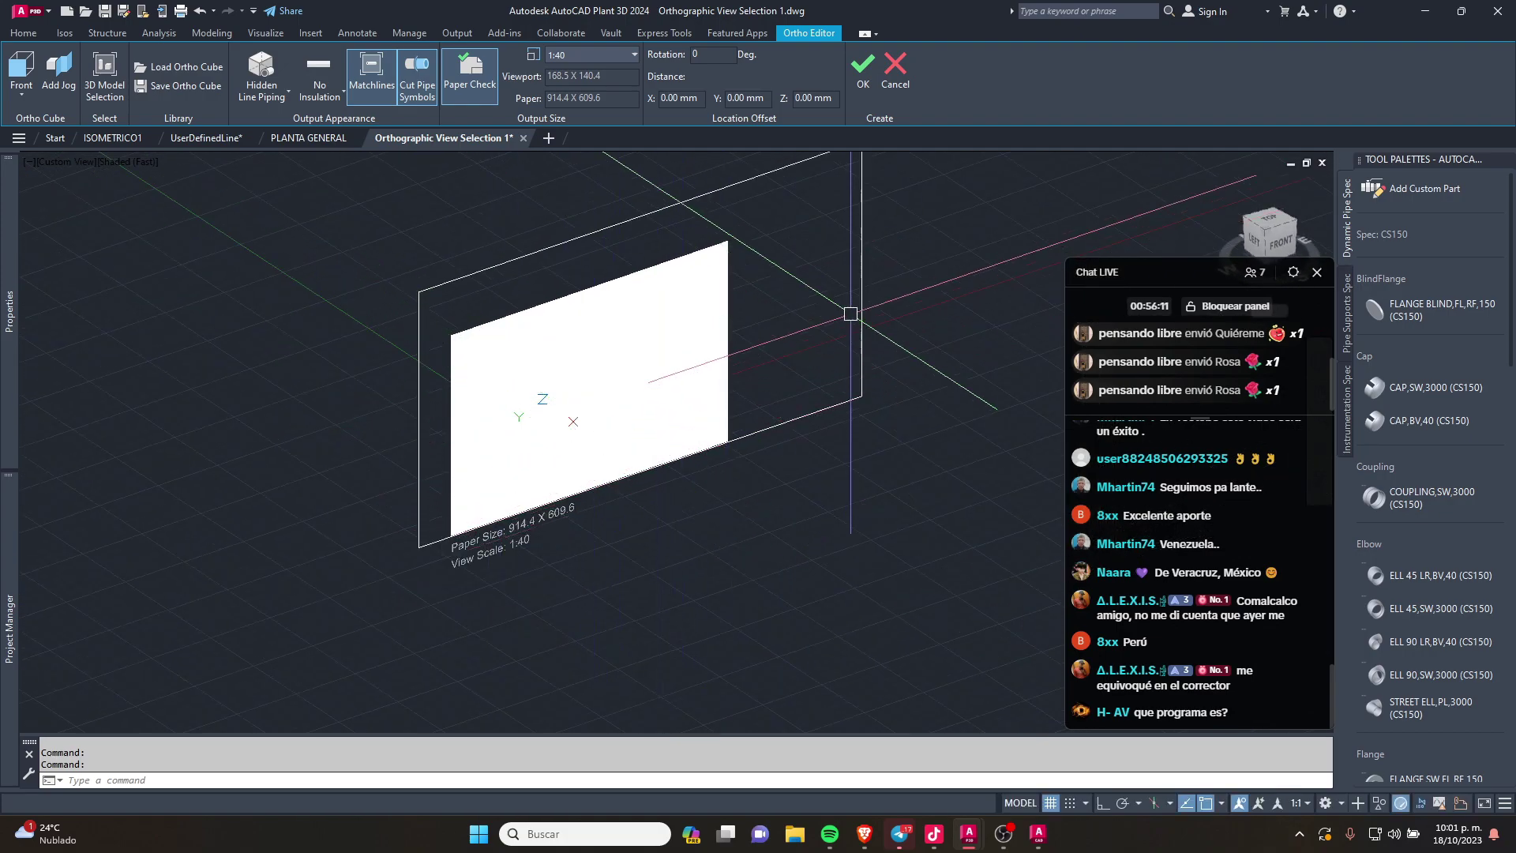
{"action": "scroll", "coordinate": [790, 205], "scroll_direction": "down", "scroll_amount": 1}
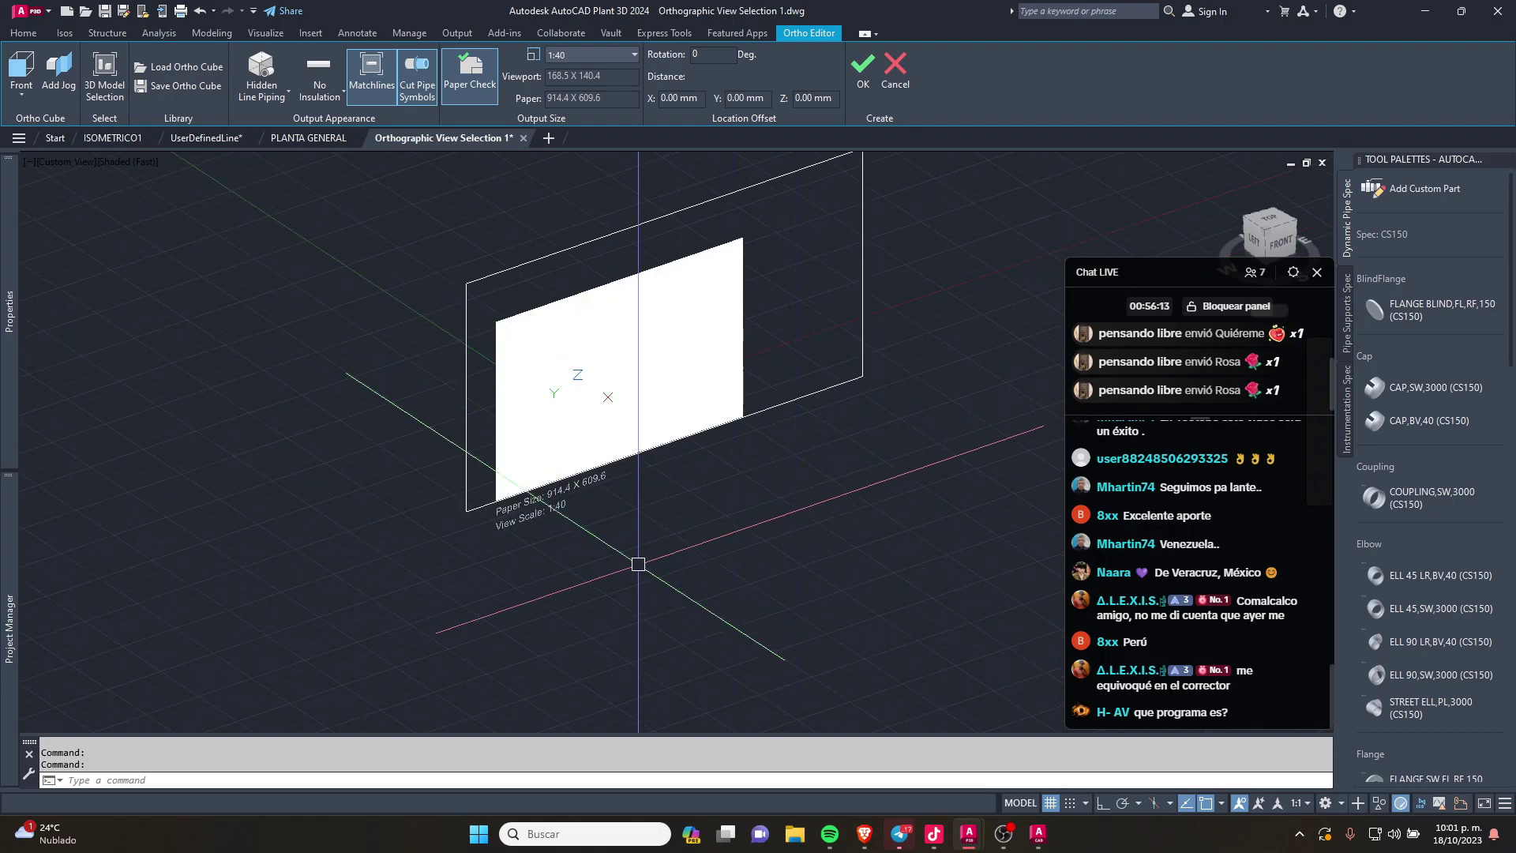
{"action": "scroll", "coordinate": [638, 564], "scroll_direction": "up", "scroll_amount": 3}
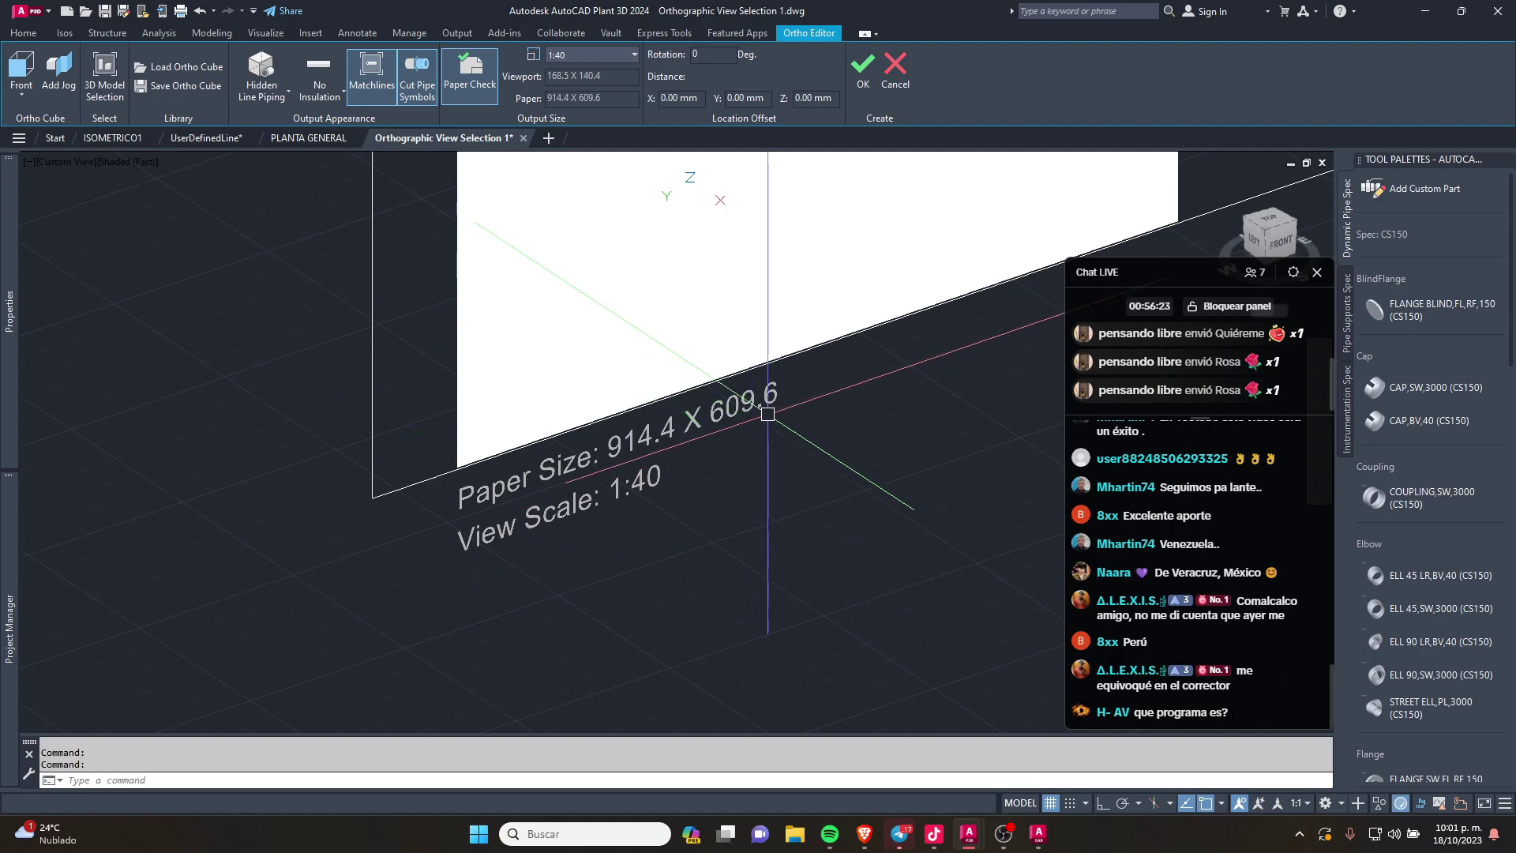
{"action": "middle_click_drag", "start_coordinate": [780, 406], "coordinate": [724, 477]}
{"action": "scroll", "coordinate": [548, 638], "scroll_direction": "down", "scroll_amount": 5}
{"action": "scroll", "coordinate": [548, 638], "scroll_direction": "up", "scroll_amount": 3}
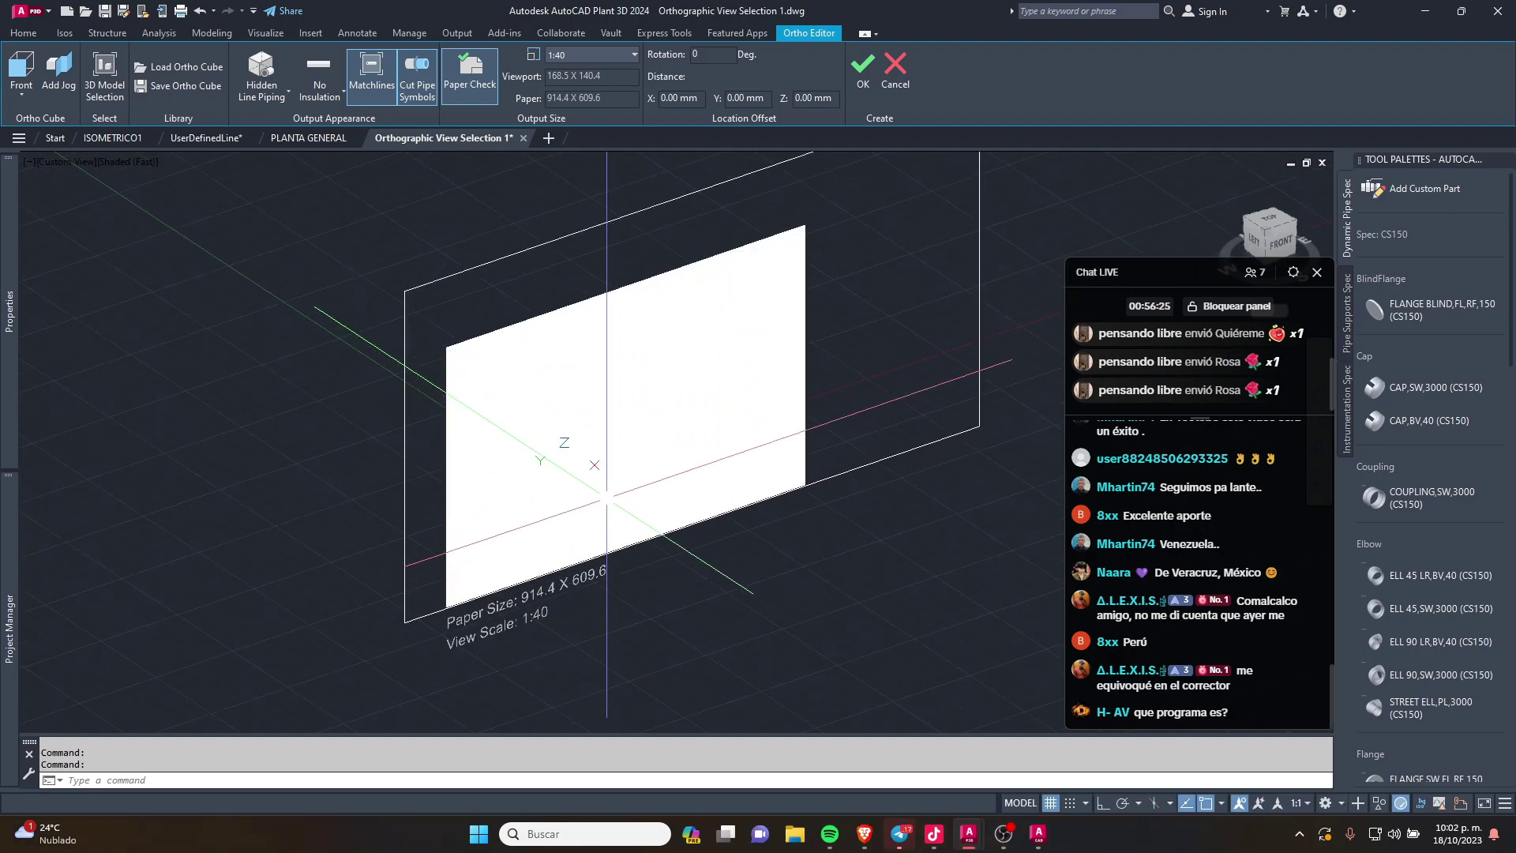
{"action": "scroll", "coordinate": [548, 638], "scroll_direction": "up", "scroll_amount": 1}
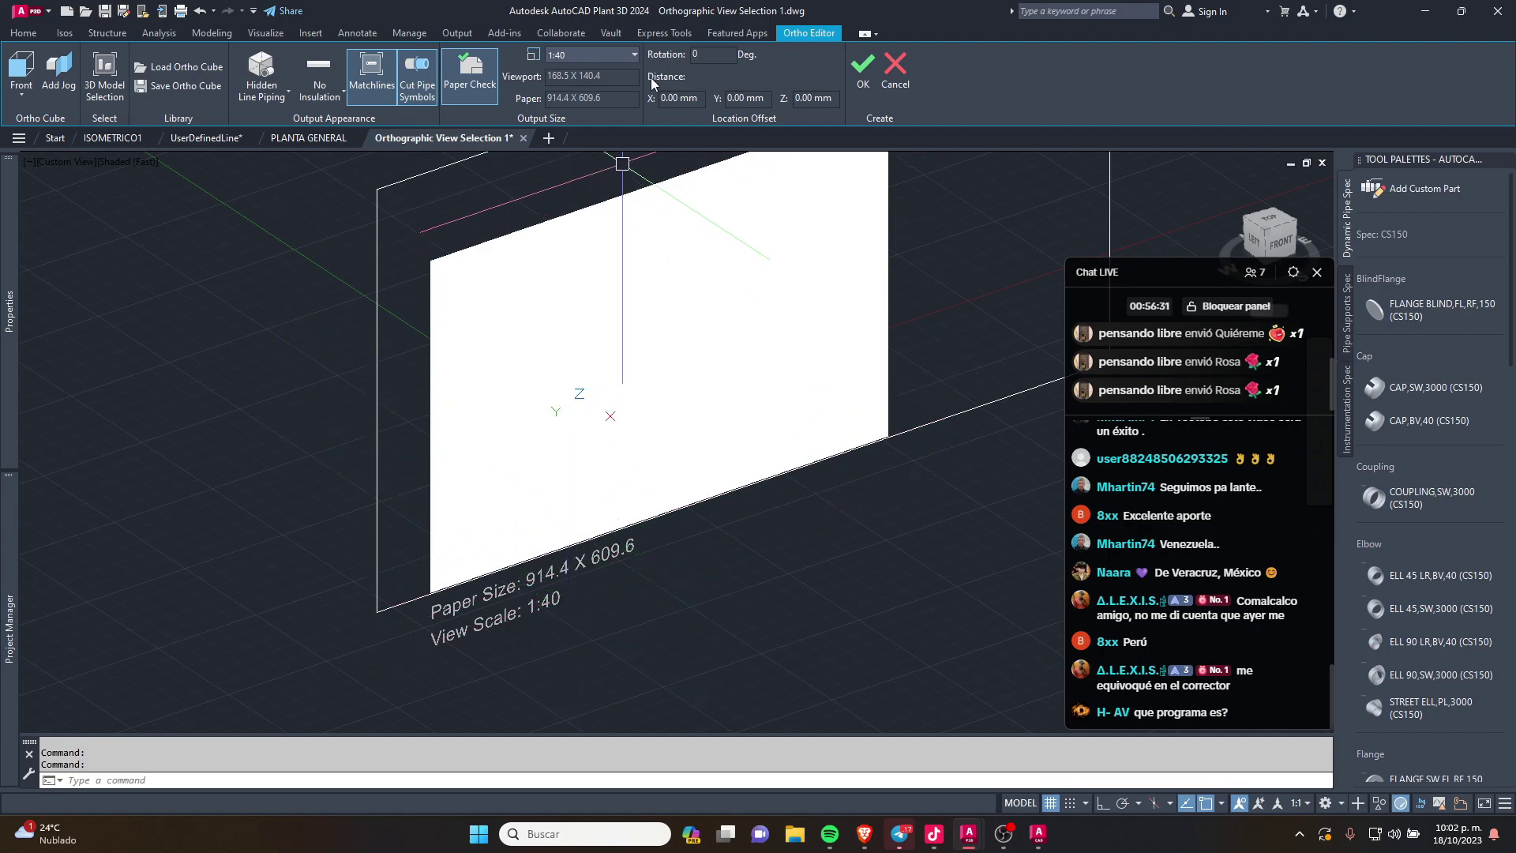
Step: Change the orthographic view scale from 1:40 to 1:50
{"action": "left_click", "coordinate": [632, 55]}
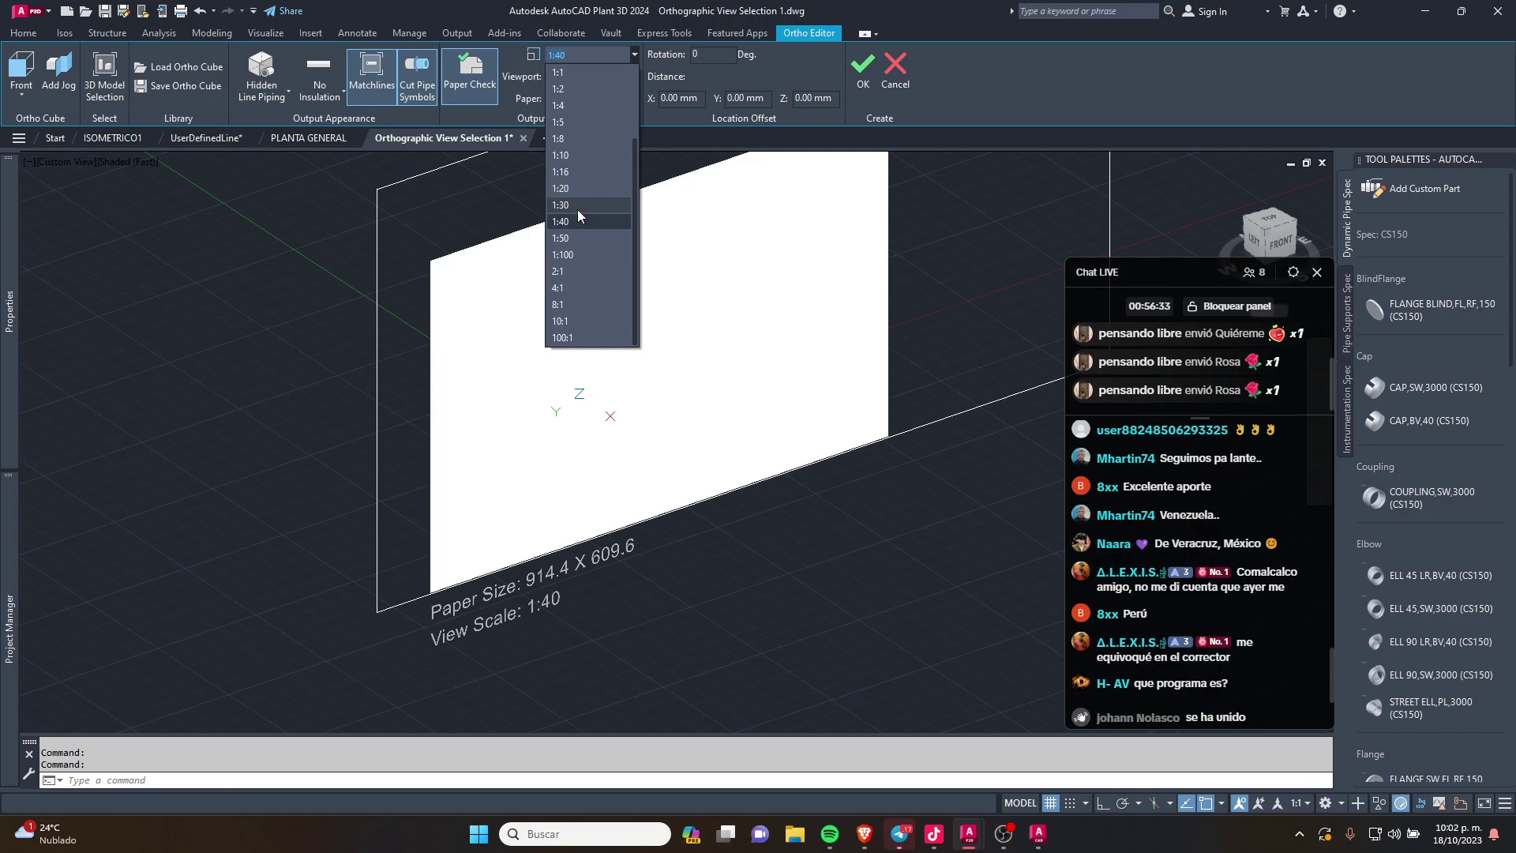
{"action": "left_click", "coordinate": [594, 239]}
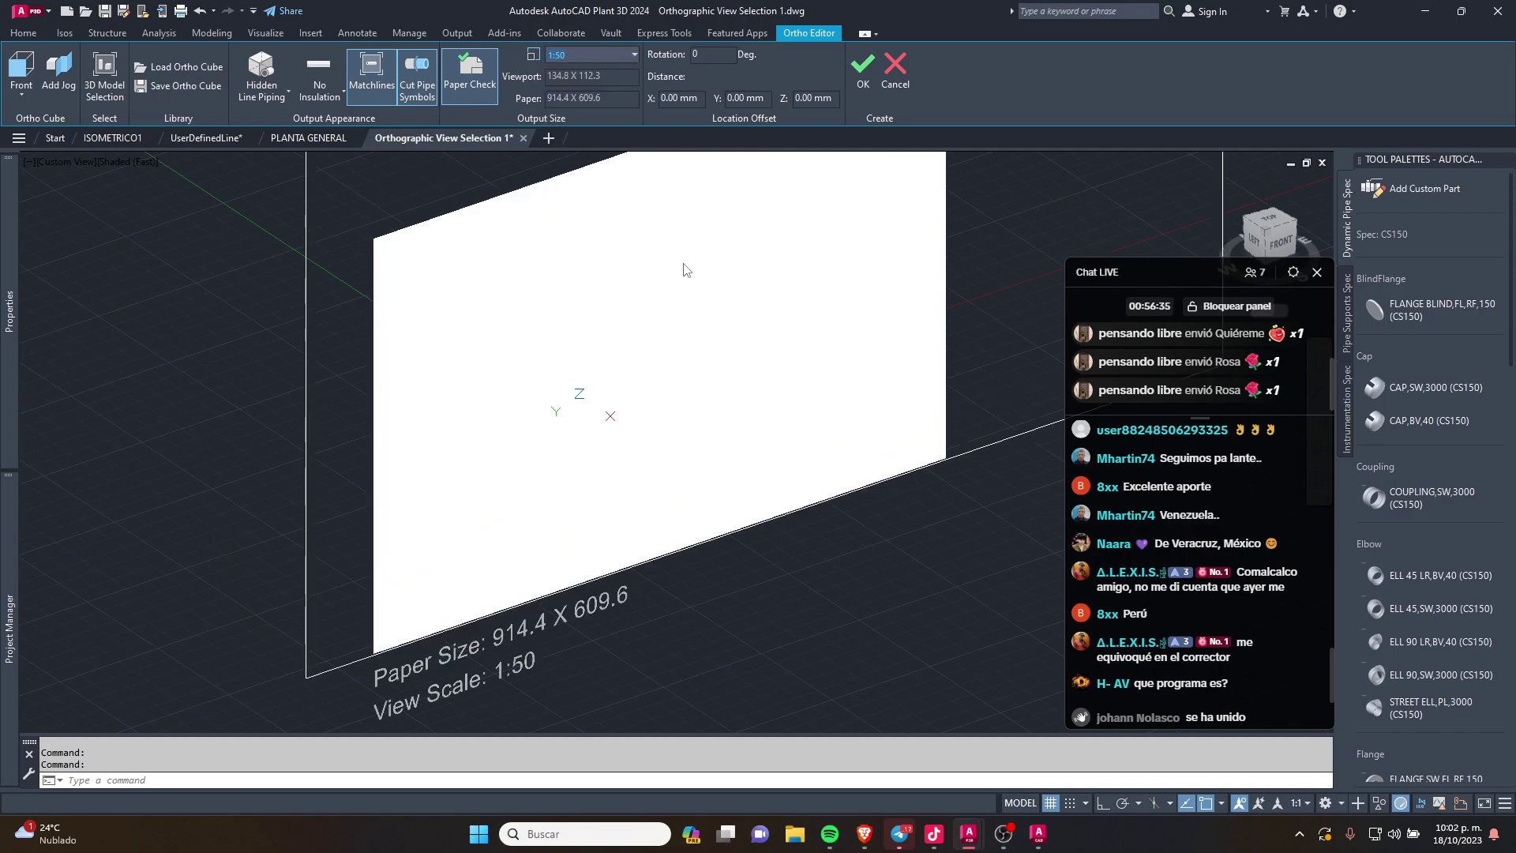
{"action": "middle_click_drag", "start_coordinate": [828, 292], "coordinate": [806, 401]}
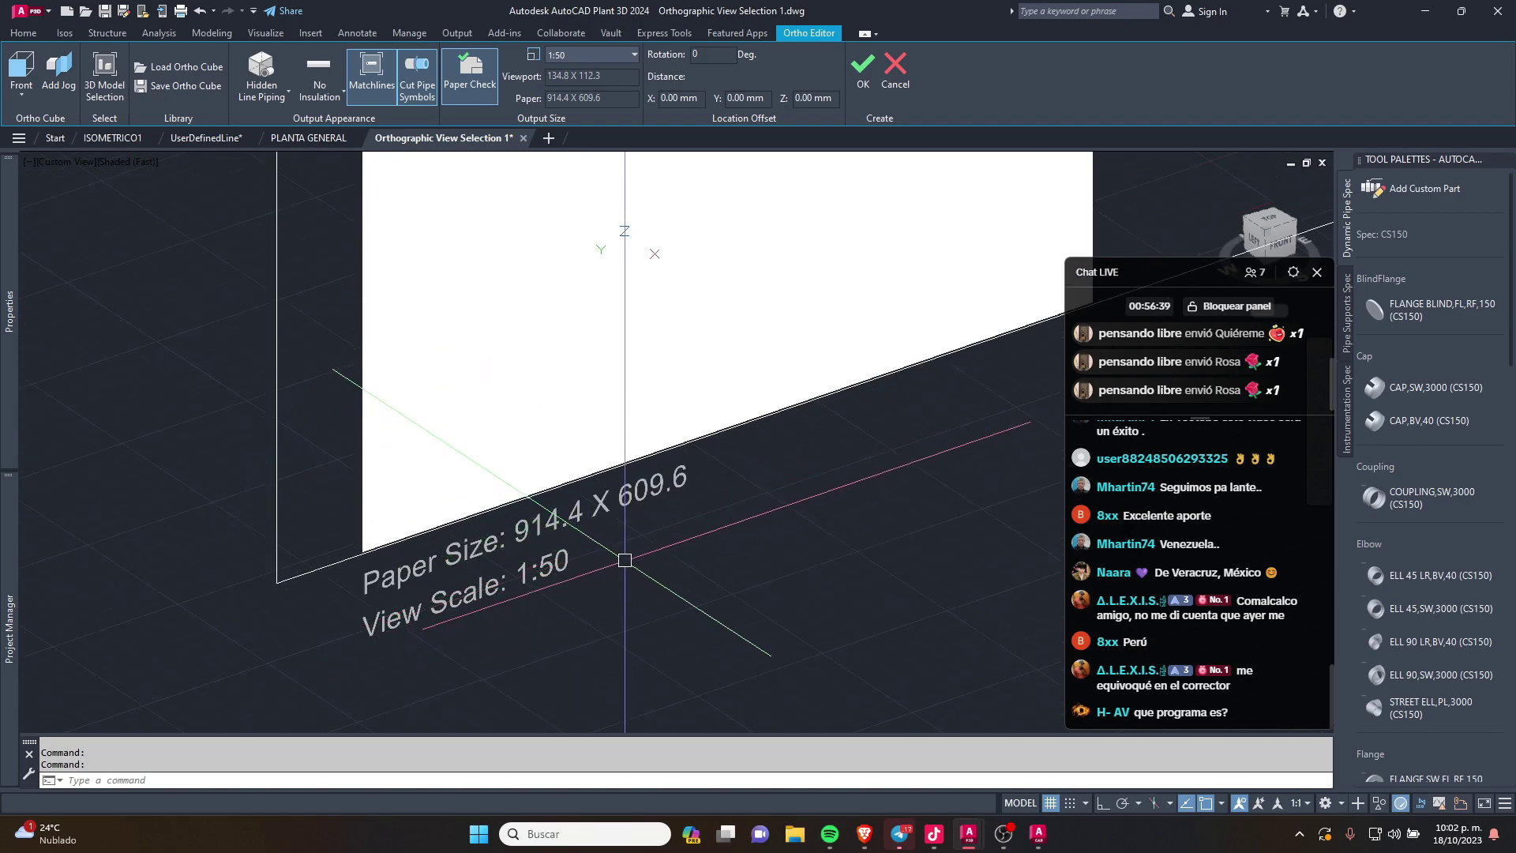
{"action": "scroll", "coordinate": [619, 600], "scroll_direction": "down", "scroll_amount": 5}
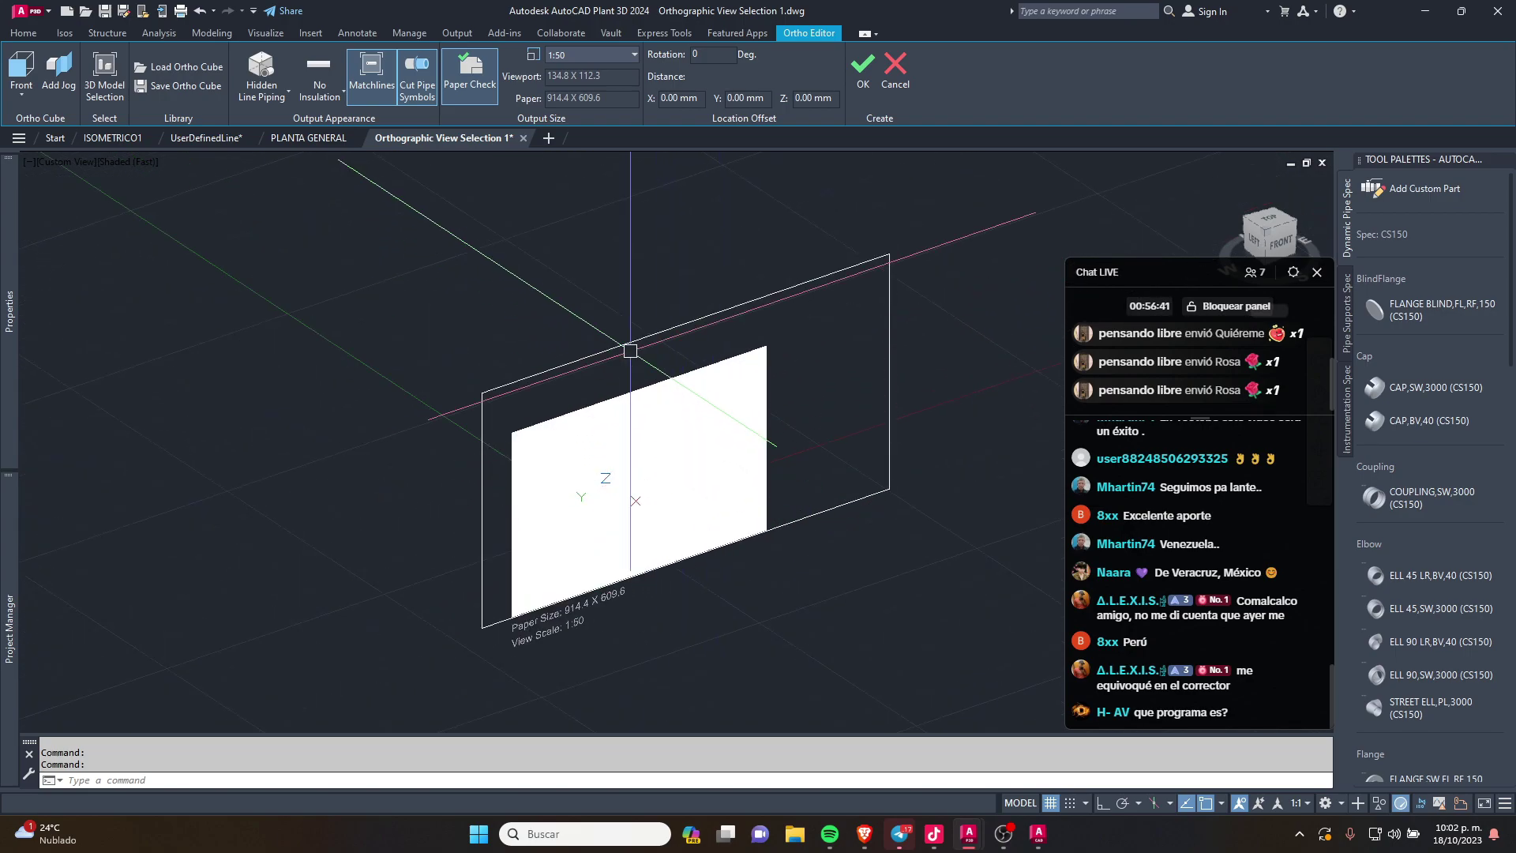
{"action": "left_click", "coordinate": [22, 93]}
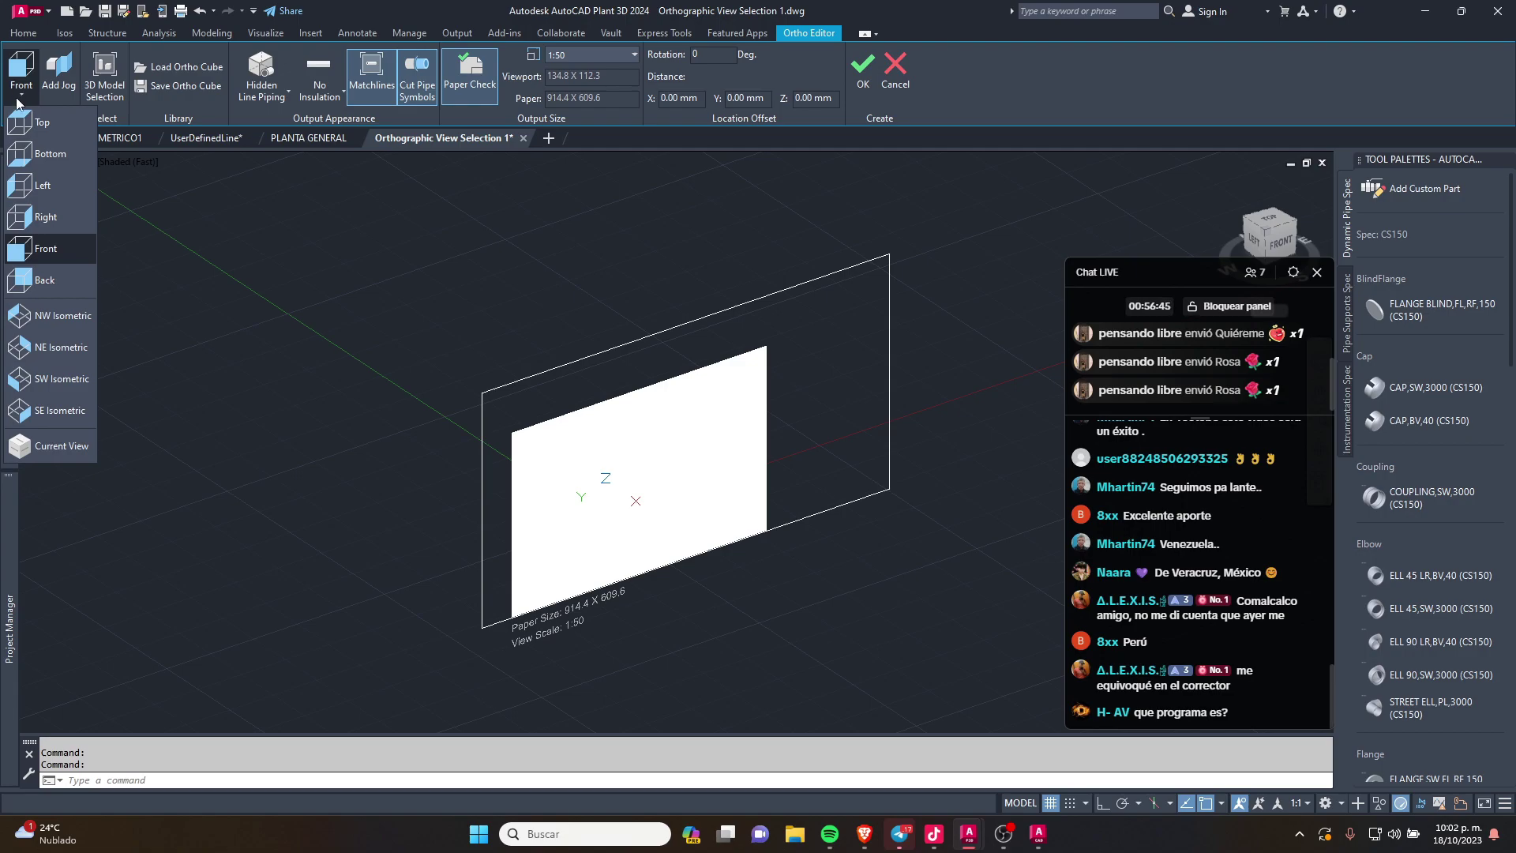
Step: Make the ortho view a Top view with No Hidden Lines and accept it
{"action": "left_click", "coordinate": [35, 123]}
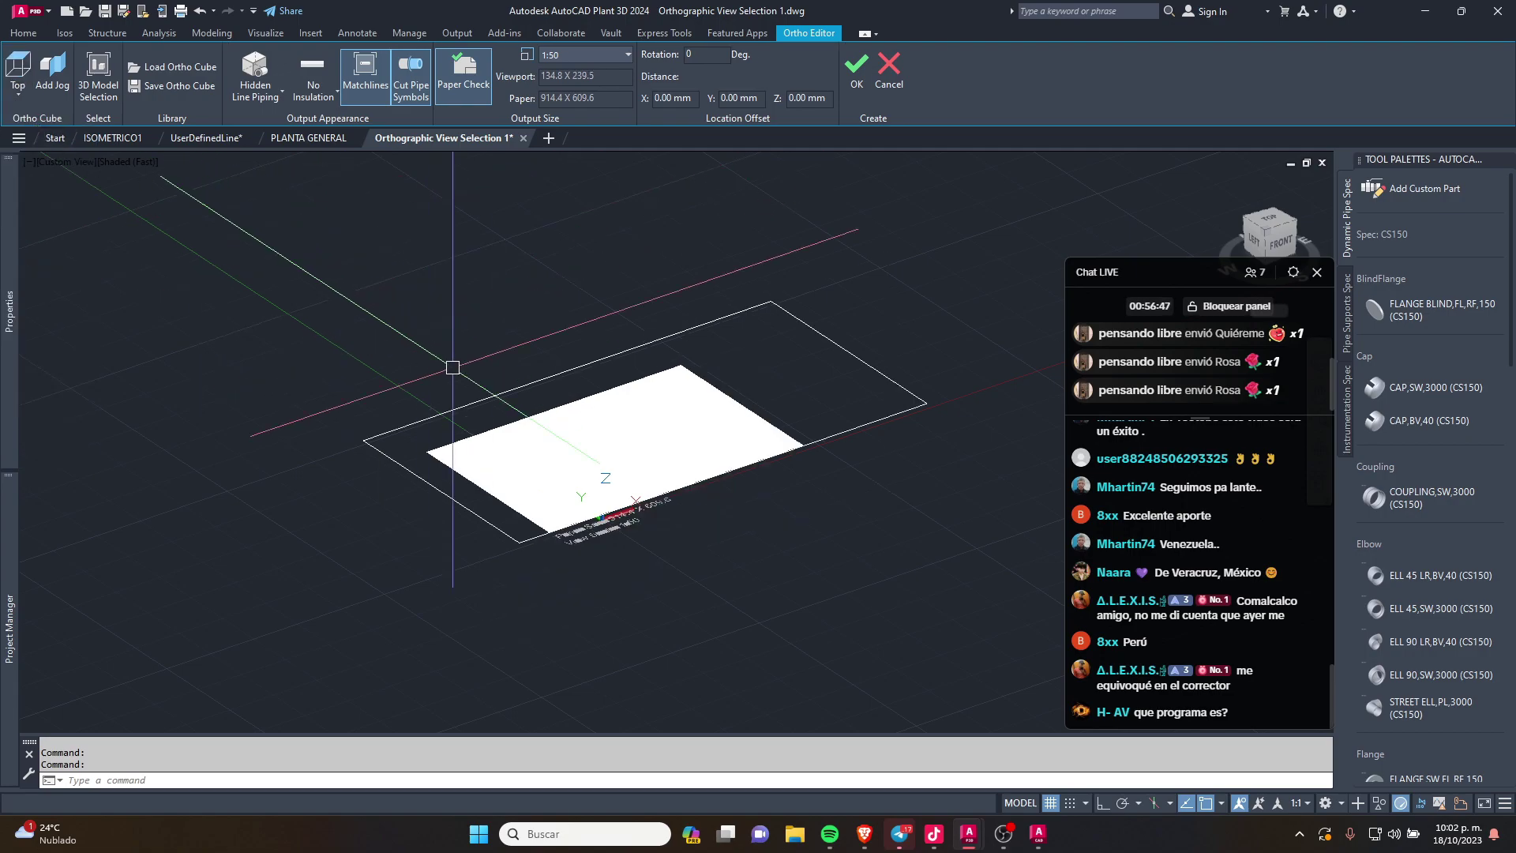
{"action": "mouse_move", "coordinate": [718, 514]}
{"action": "middle_mouse_down", "text": "shift"}
{"action": "mouse_move", "coordinate": [698, 441]}
{"action": "mouse_move", "coordinate": [695, 506]}
{"action": "middle_mouse_up", "text": "shift"}
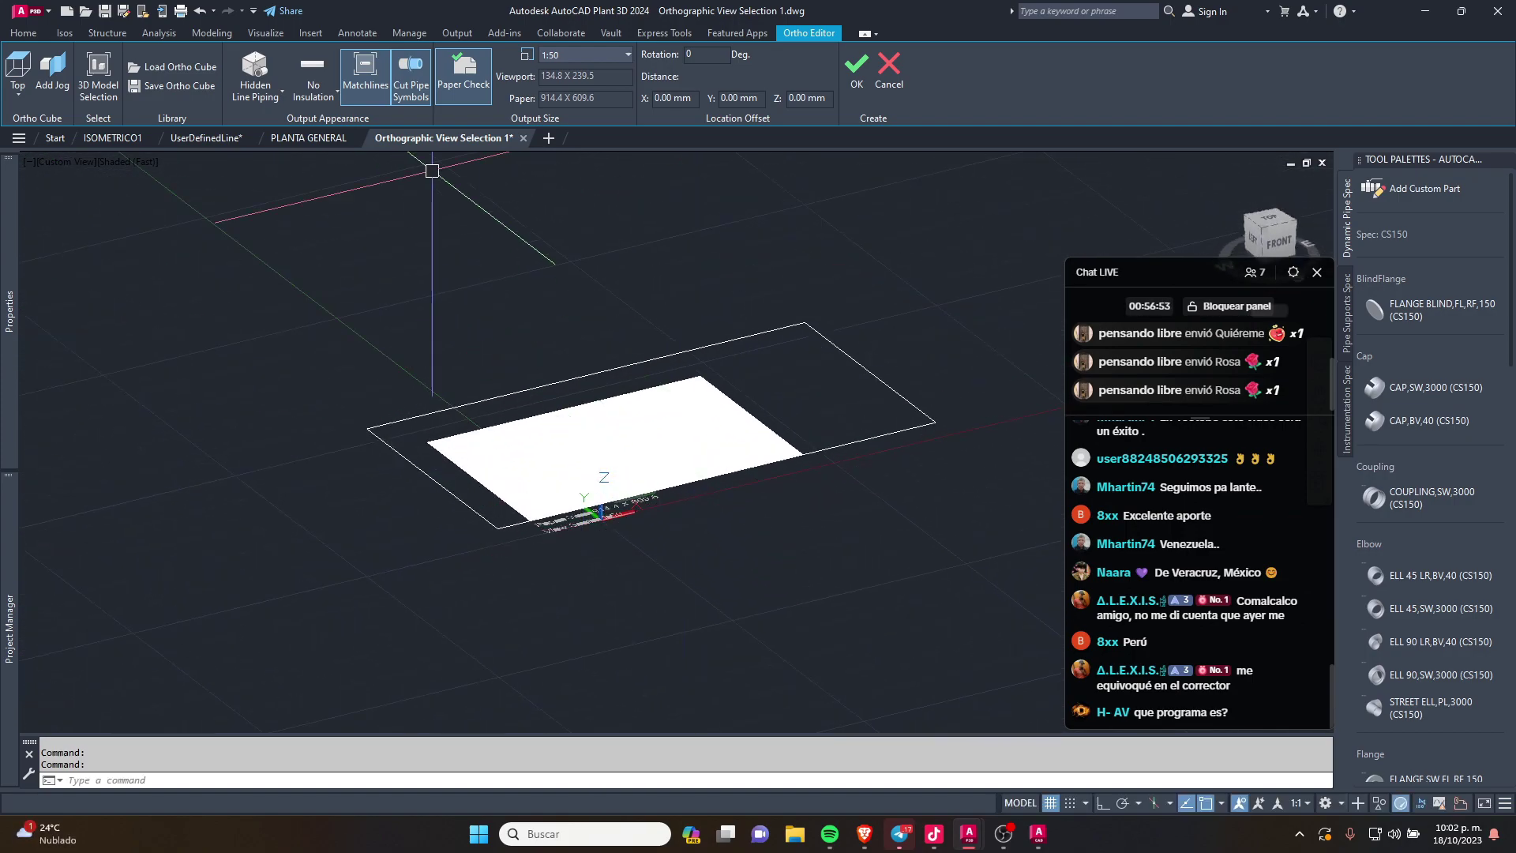
{"action": "left_click", "coordinate": [273, 78]}
{"action": "left_click", "coordinate": [281, 122]}
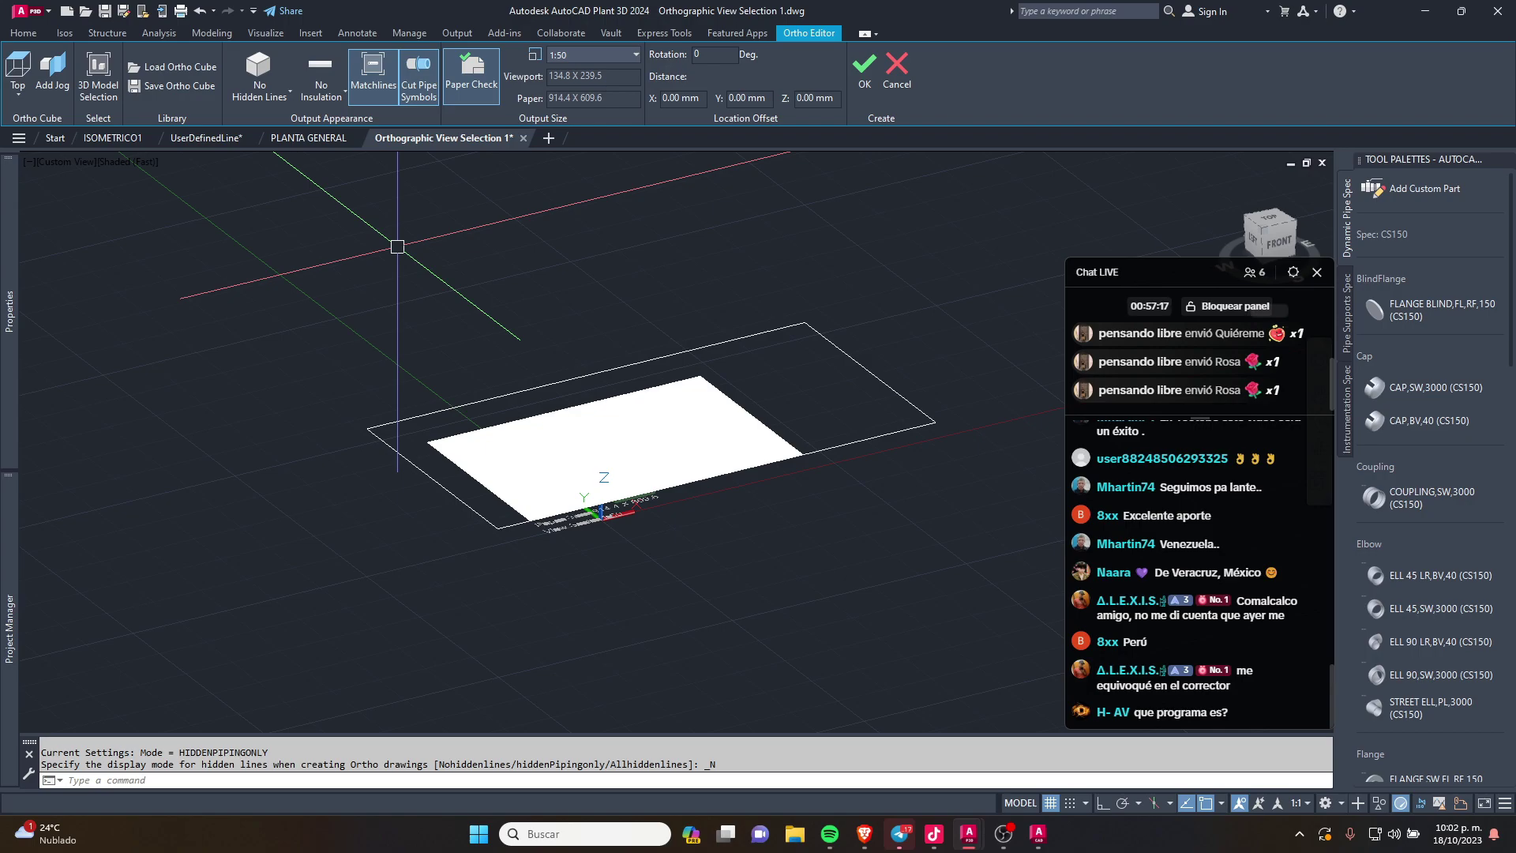
{"action": "scroll", "coordinate": [515, 342], "scroll_direction": "up", "scroll_amount": 2}
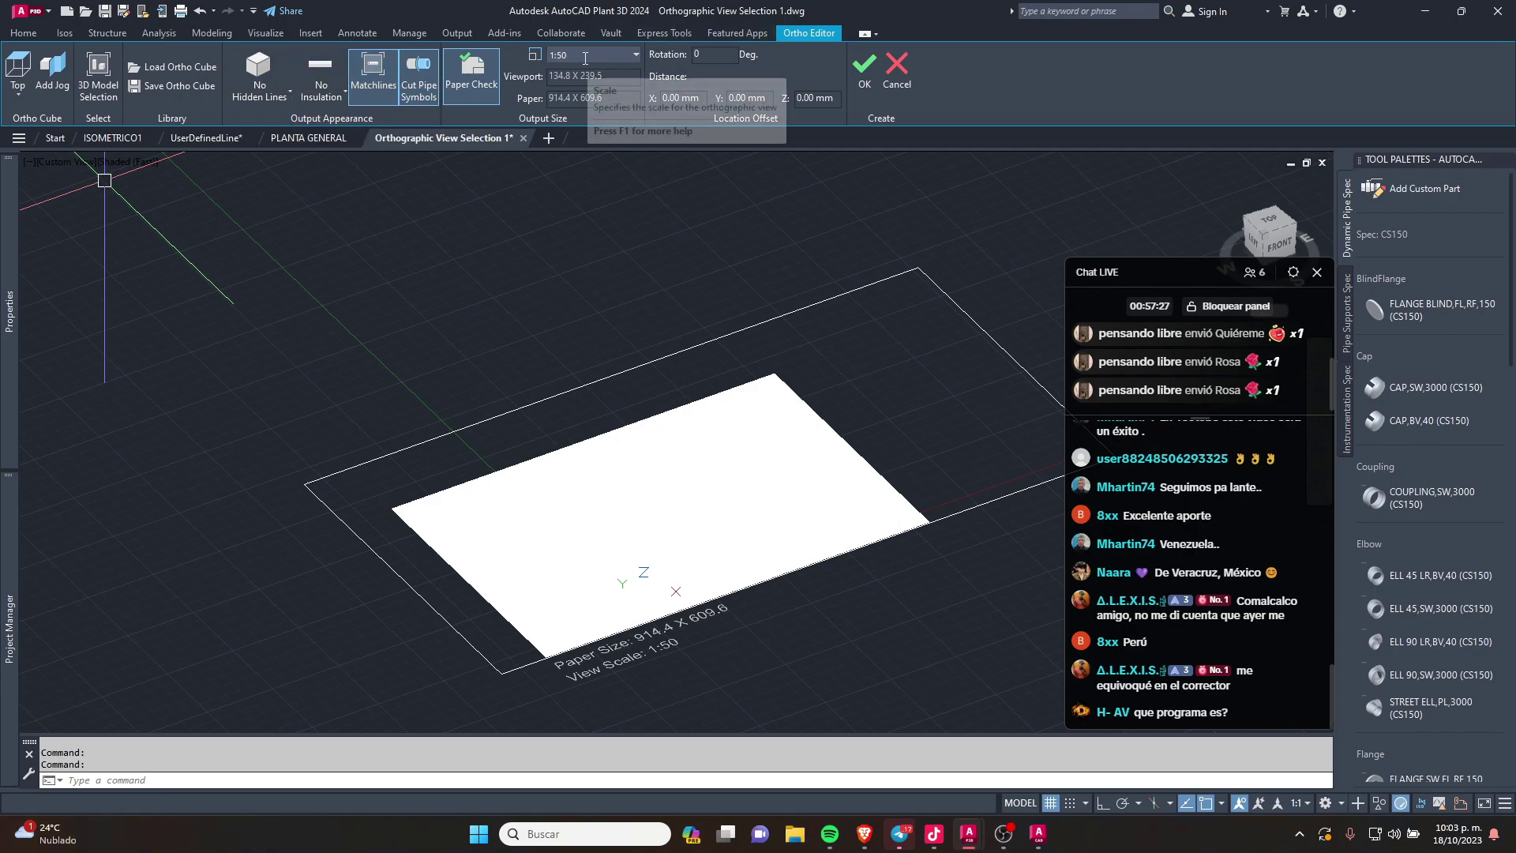
{"action": "left_click", "coordinate": [864, 66]}
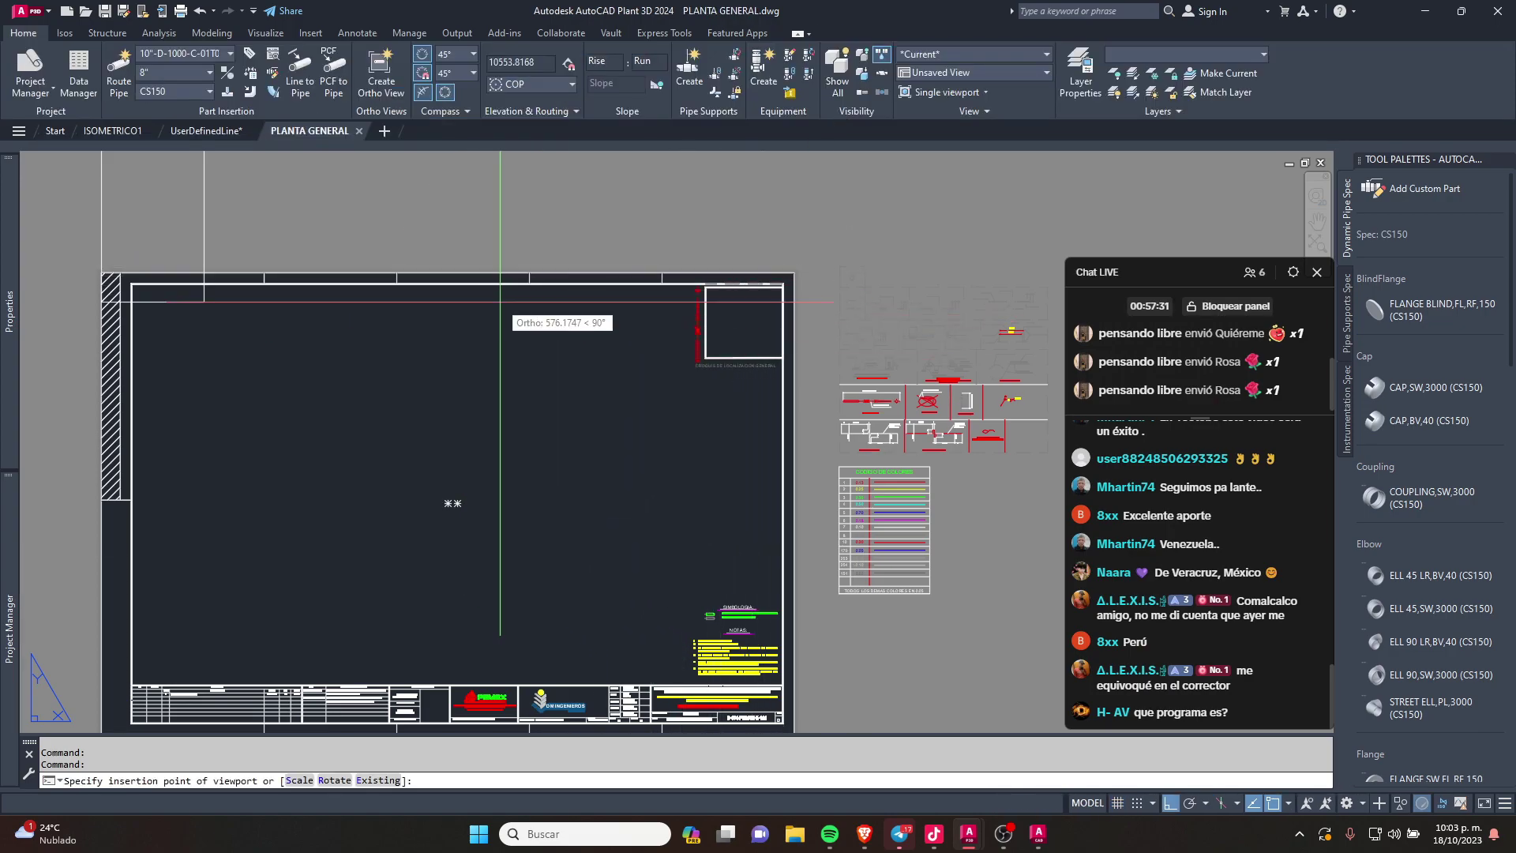
Step: Place the plan viewport at the sheet's lower left, abandoning a corner resize
{"action": "key", "text": "F8"}
{"action": "left_click", "coordinate": [195, 556]}
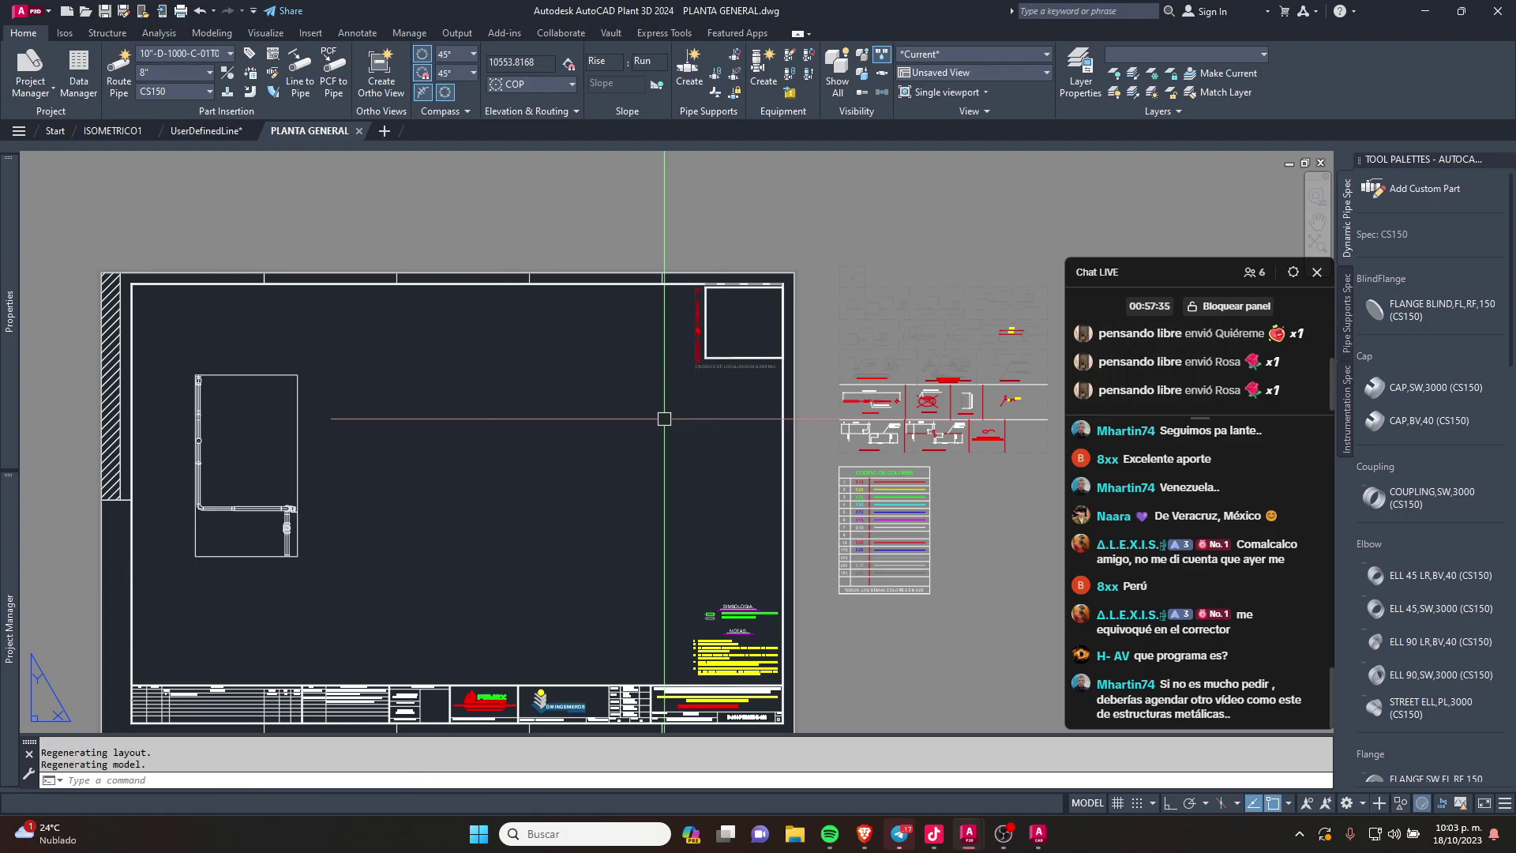
{"action": "scroll", "coordinate": [236, 534], "scroll_direction": "down", "scroll_amount": 5}
{"action": "scroll", "coordinate": [244, 529], "scroll_direction": "up", "scroll_amount": 9}
{"action": "scroll", "coordinate": [265, 531], "scroll_direction": "up", "scroll_amount": 3}
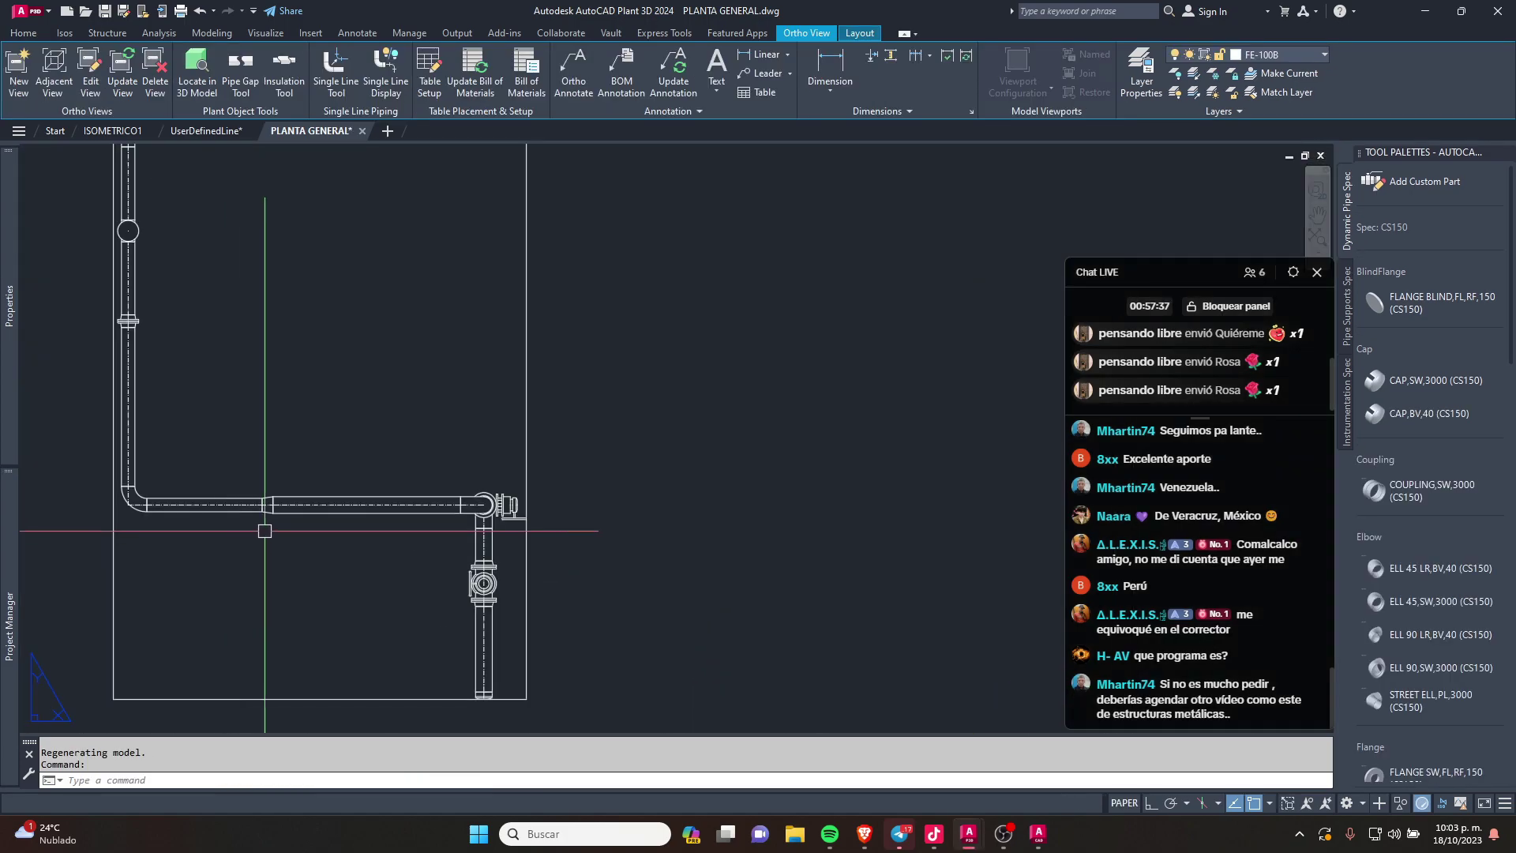
{"action": "middle_click_drag", "start_coordinate": [265, 531], "coordinate": [454, 454]}
{"action": "left_click", "coordinate": [510, 621]}
{"action": "left_click", "coordinate": [746, 595]}
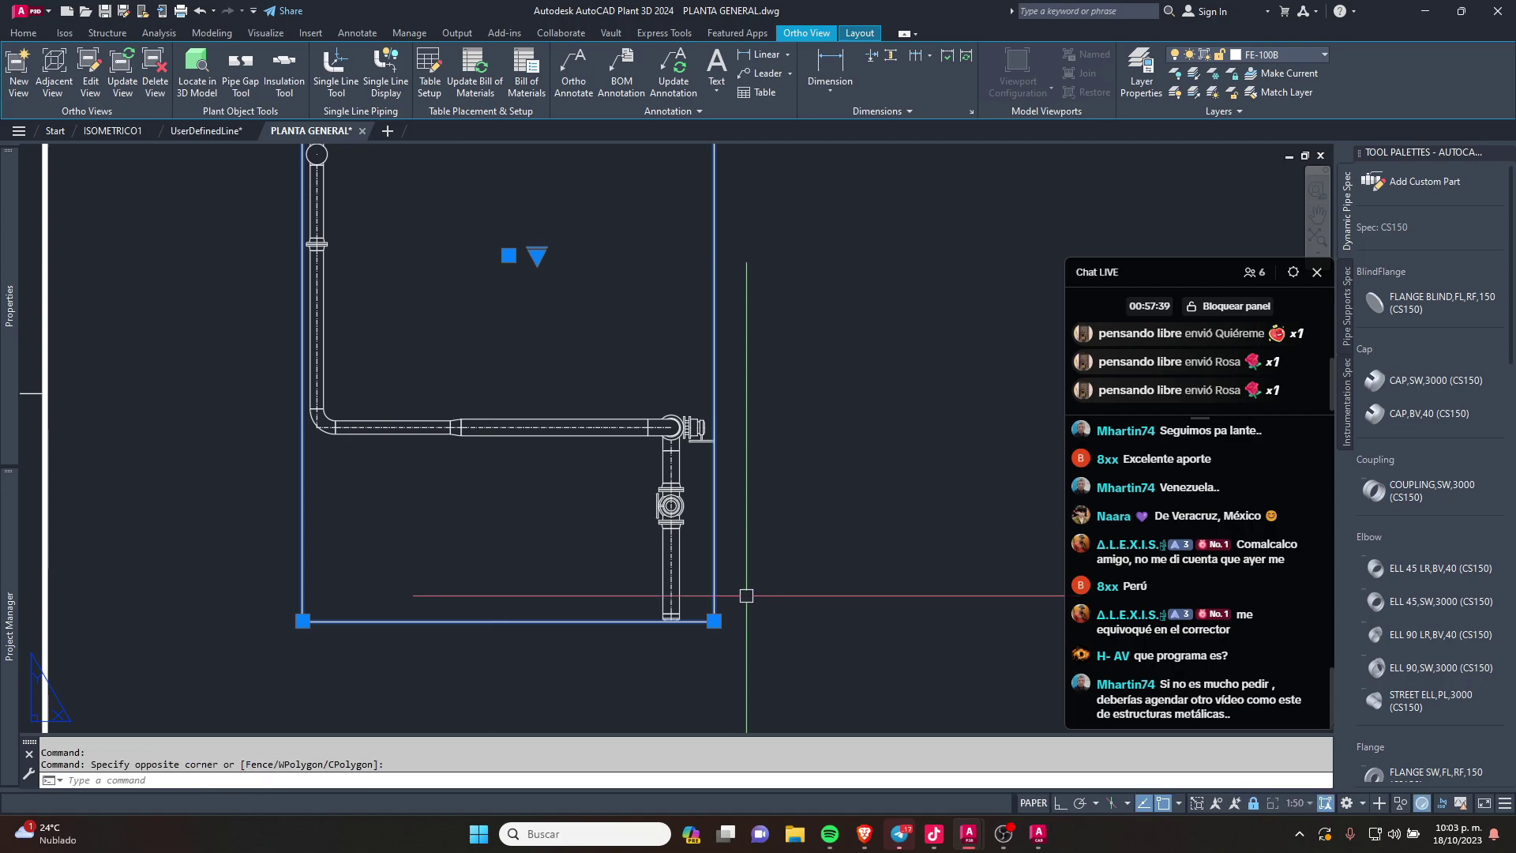
{"action": "left_click", "coordinate": [714, 621]}
{"action": "scroll", "coordinate": [675, 605], "scroll_direction": "down", "scroll_amount": 3}
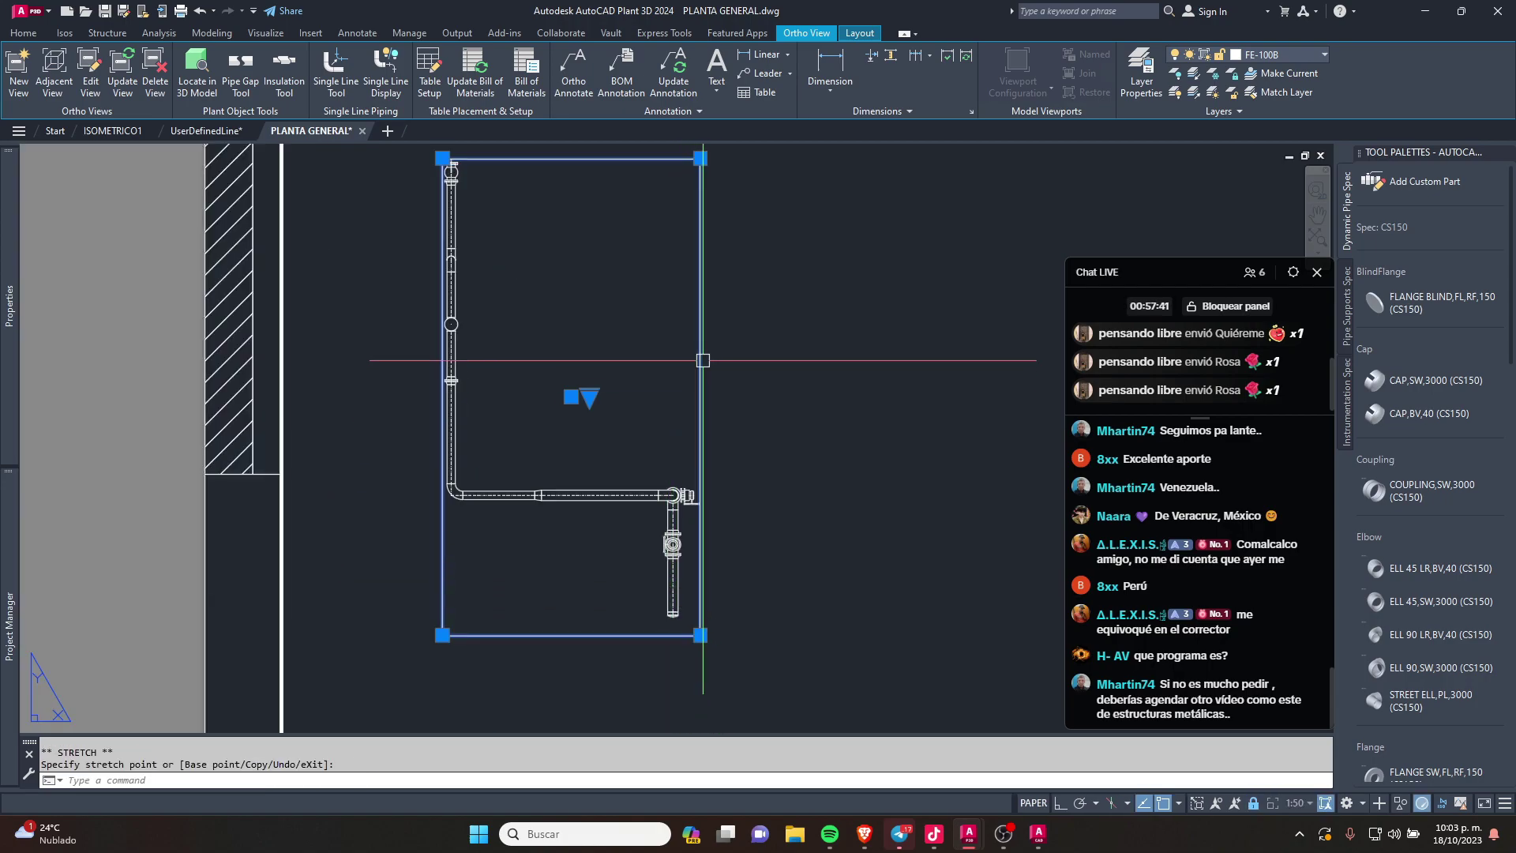
{"action": "scroll", "coordinate": [758, 356], "scroll_direction": "up", "scroll_amount": 1}
{"action": "middle_click_drag", "start_coordinate": [539, 221], "coordinate": [662, 308]}
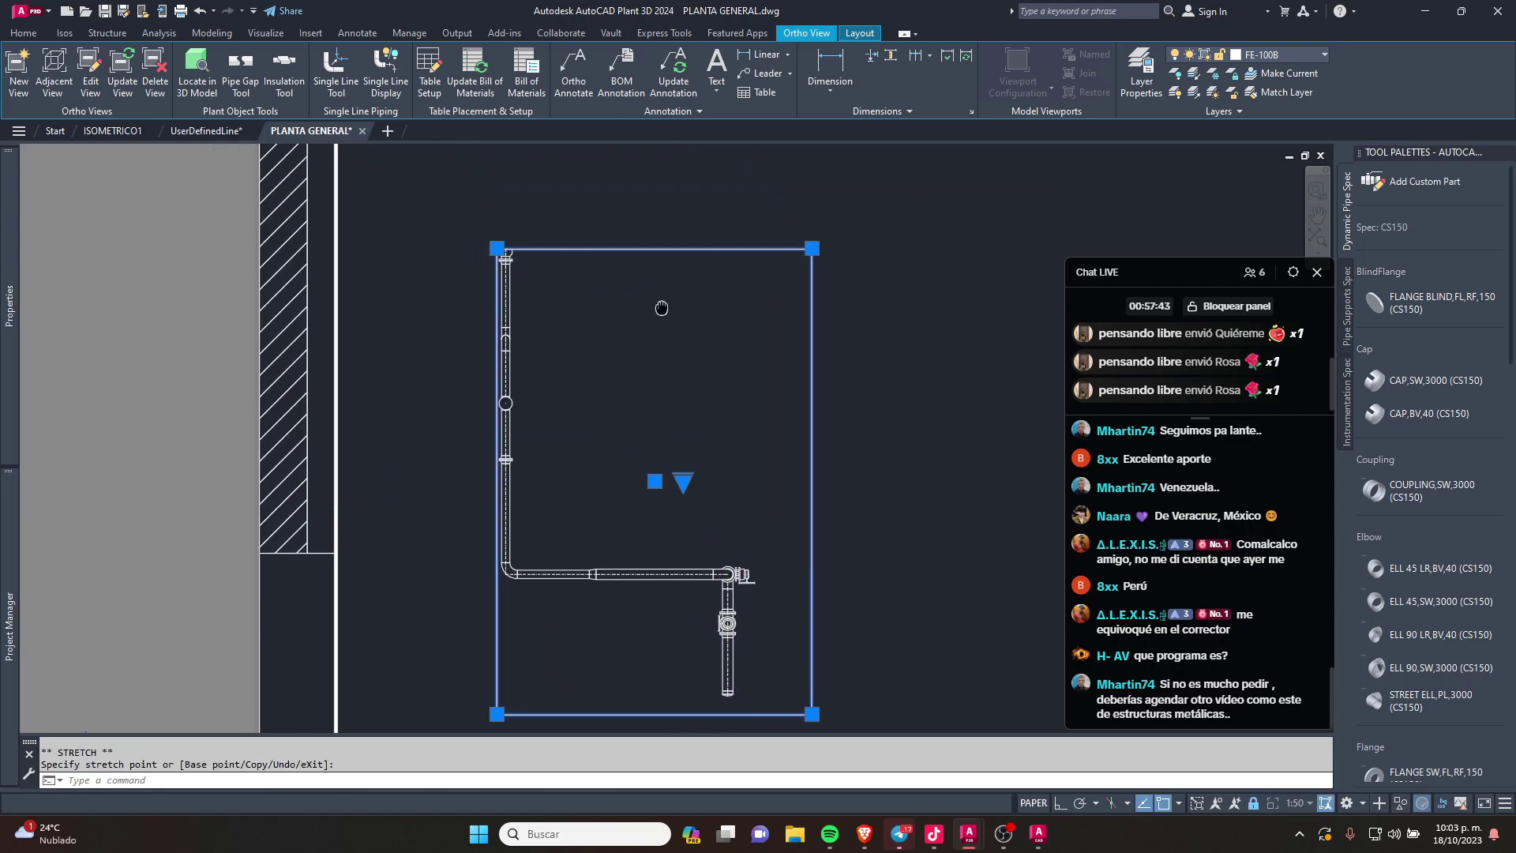
{"action": "scroll", "coordinate": [515, 210], "scroll_direction": "down", "scroll_amount": 3}
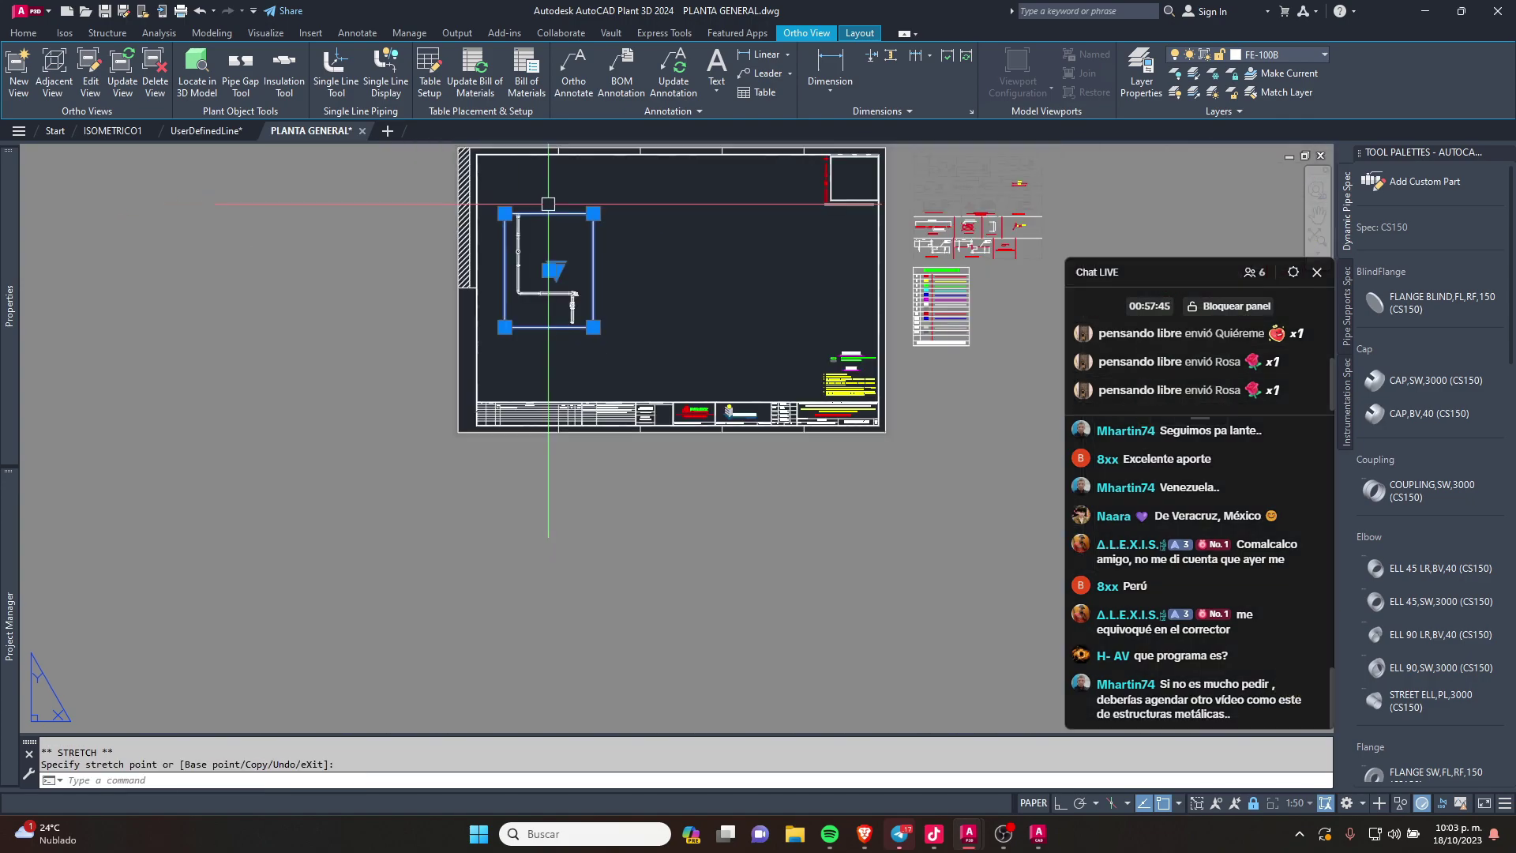
{"action": "key", "text": "Escape"}
{"action": "scroll", "coordinate": [514, 209], "scroll_direction": "up", "scroll_amount": 2}
{"action": "scroll", "coordinate": [515, 209], "scroll_direction": "up", "scroll_amount": 1}
{"action": "scroll", "coordinate": [642, 315], "scroll_direction": "down", "scroll_amount": 3}
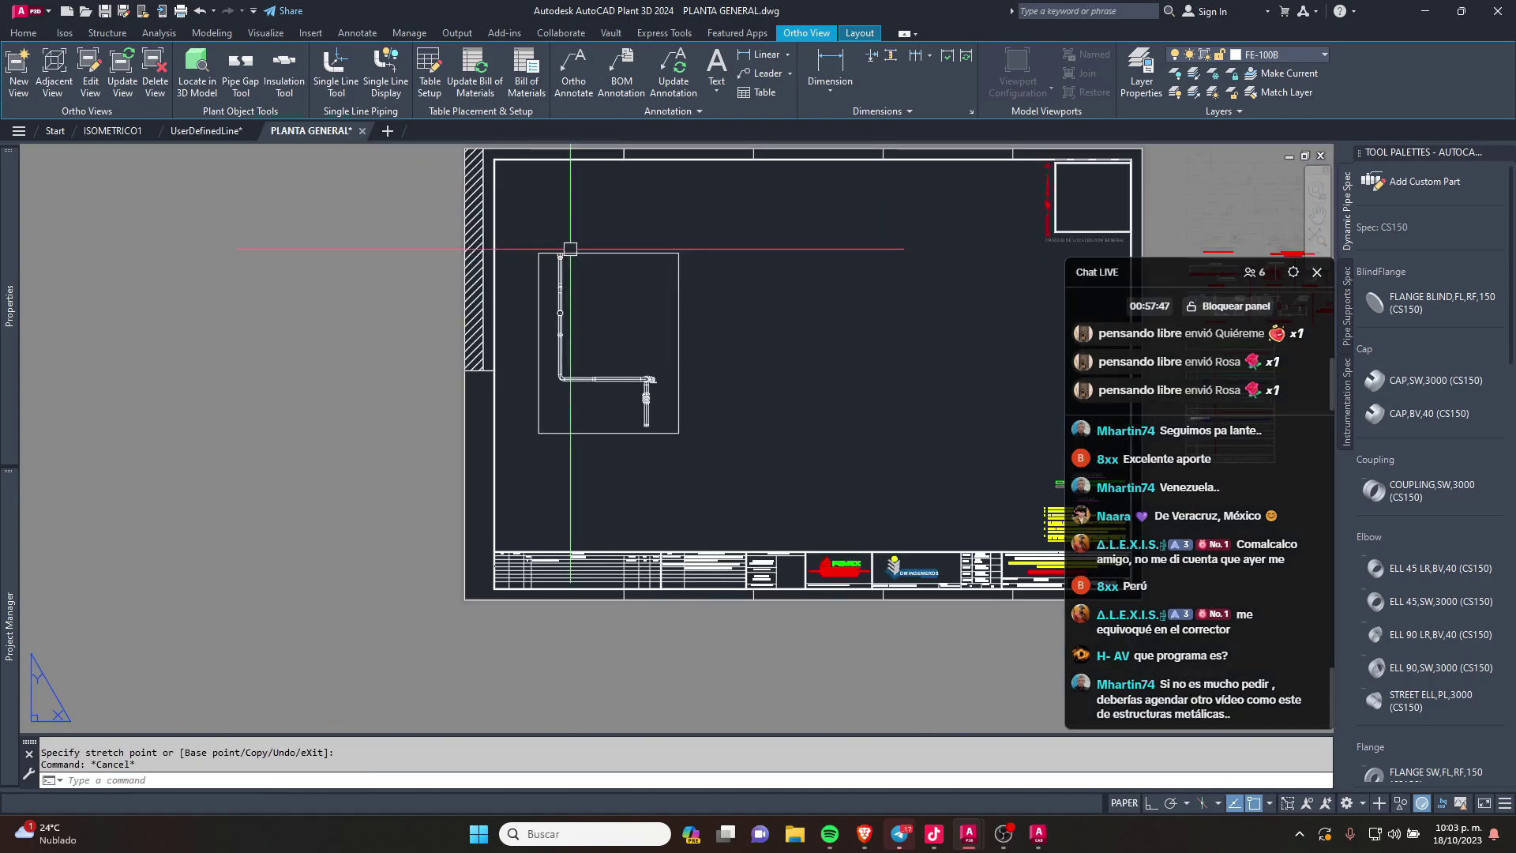
{"action": "scroll", "coordinate": [643, 315], "scroll_direction": "up", "scroll_amount": 2}
{"action": "scroll", "coordinate": [634, 323], "scroll_direction": "up", "scroll_amount": 1}
Step: Set the pipe plan viewport scale to 1:20, then change it to 1:30
{"action": "left_click", "coordinate": [634, 322]}
{"action": "scroll", "coordinate": [634, 322], "scroll_direction": "down", "scroll_amount": 3}
{"action": "scroll", "coordinate": [640, 339], "scroll_direction": "up", "scroll_amount": 3}
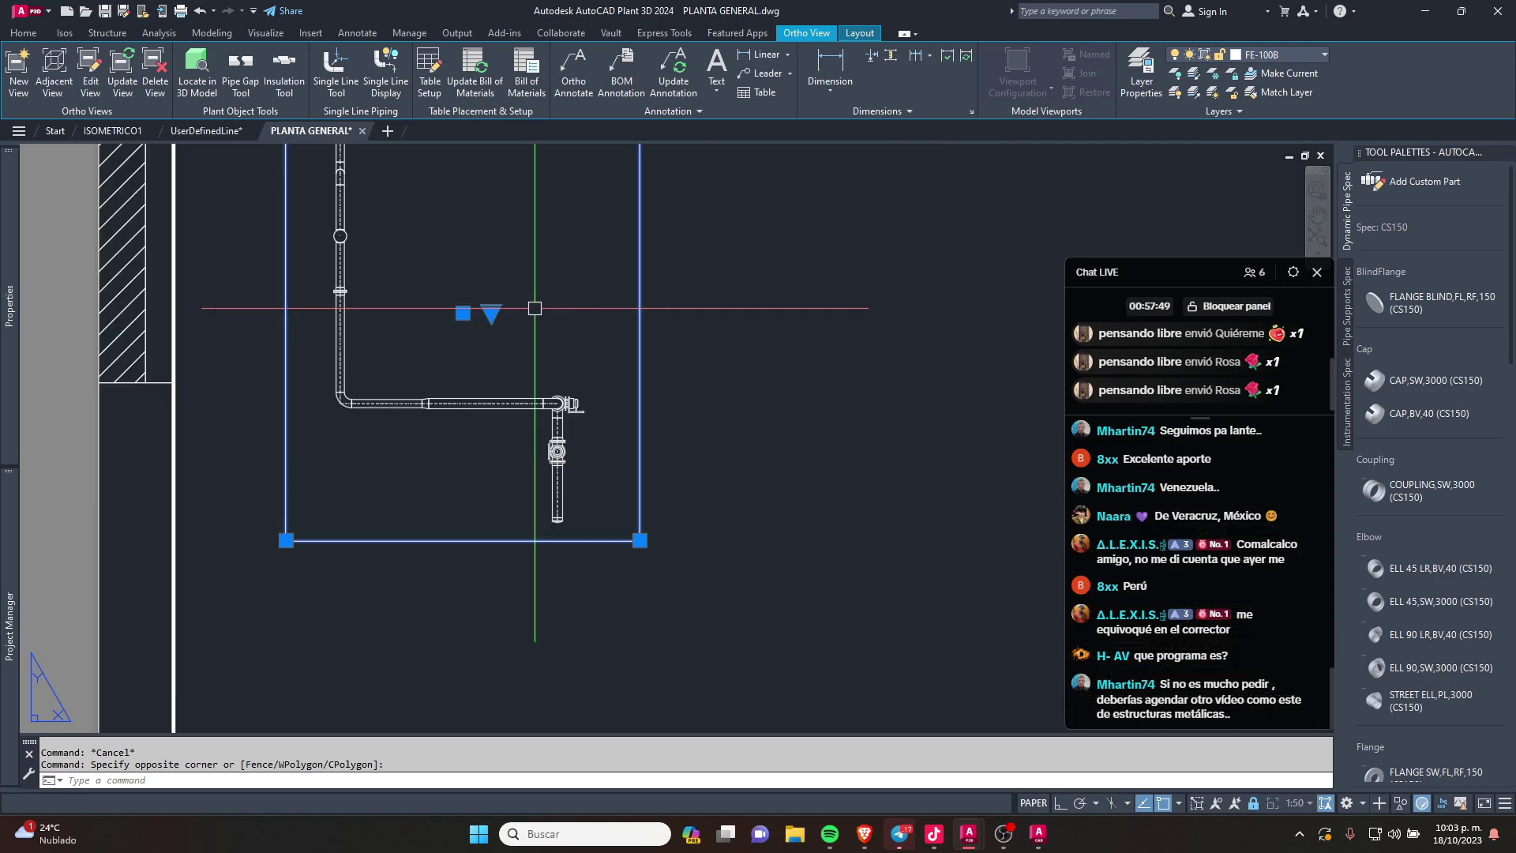
{"action": "left_click", "coordinate": [490, 313]}
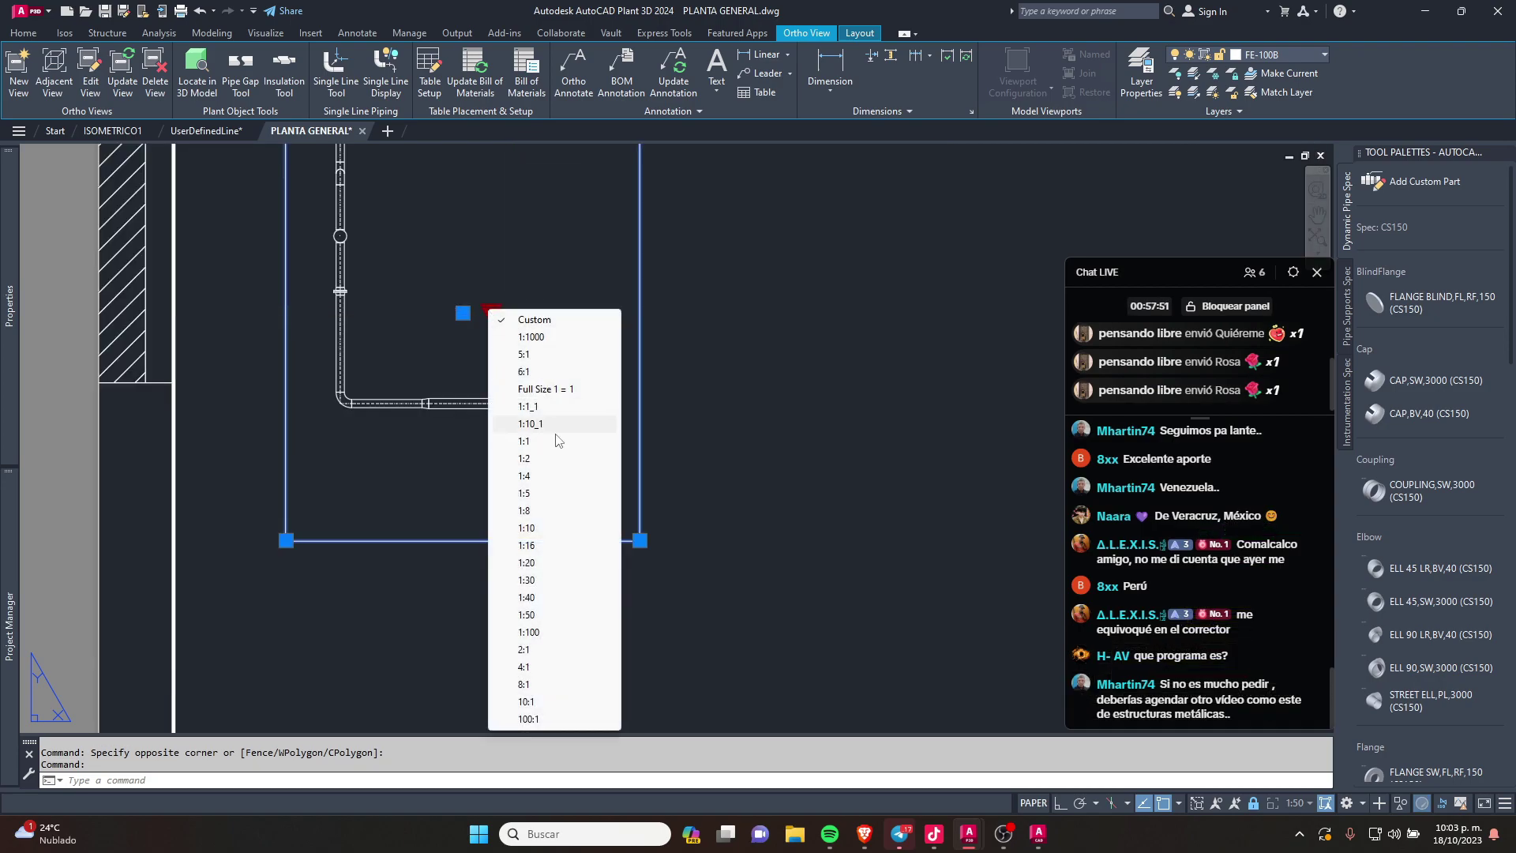
{"action": "left_click", "coordinate": [547, 563]}
{"action": "scroll", "coordinate": [672, 467], "scroll_direction": "down", "scroll_amount": 3}
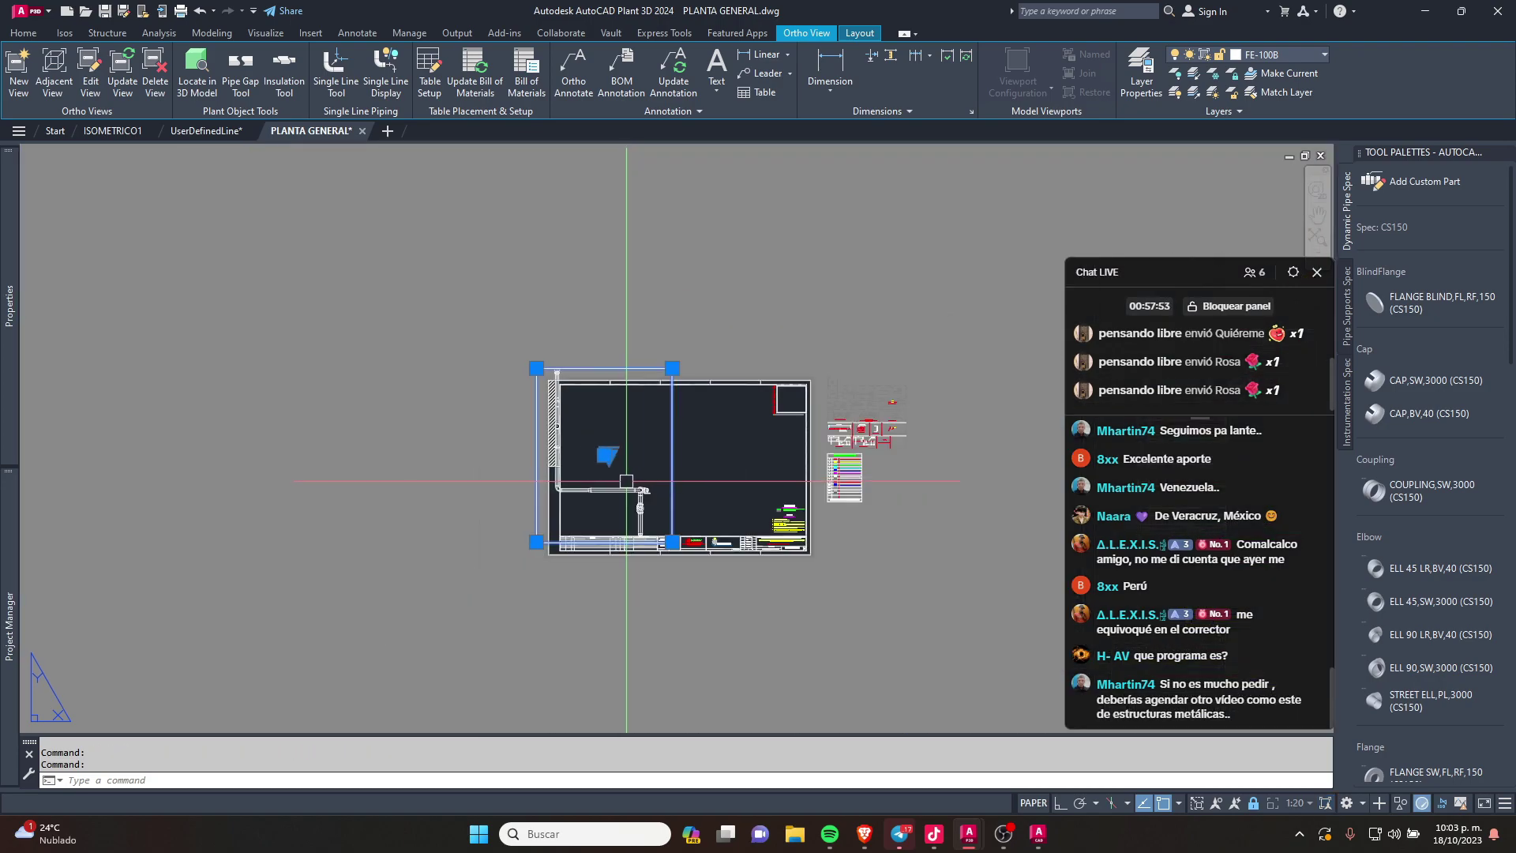
{"action": "key", "text": "Escape"}
{"action": "scroll", "coordinate": [672, 466], "scroll_direction": "up", "scroll_amount": 3}
{"action": "left_click_drag", "start_coordinate": [673, 466], "coordinate": [542, 495]}
{"action": "scroll", "coordinate": [553, 494], "scroll_direction": "down", "scroll_amount": 3}
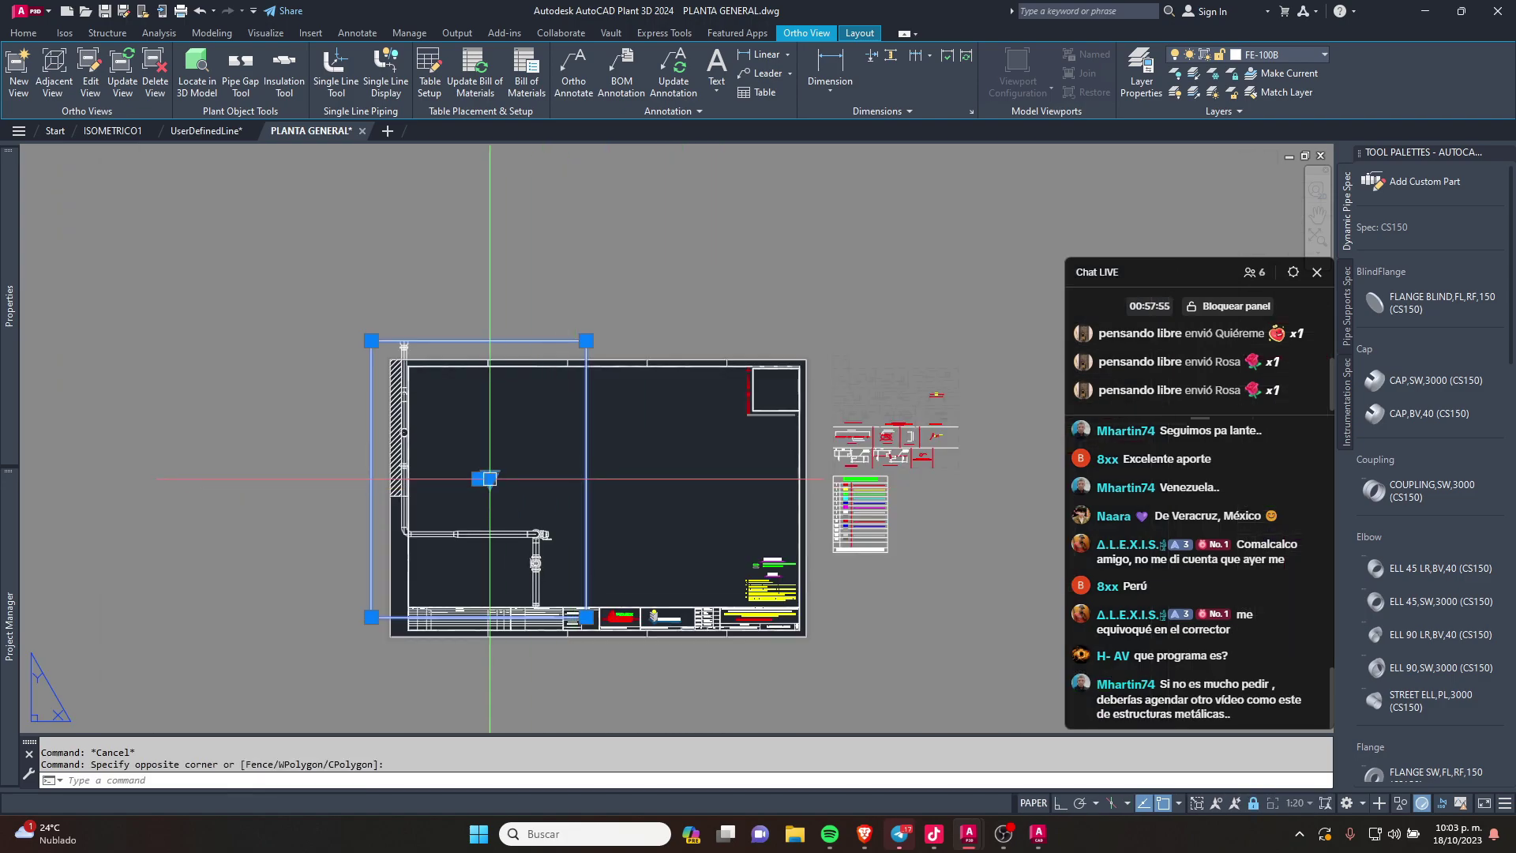
{"action": "left_click", "coordinate": [486, 480]}
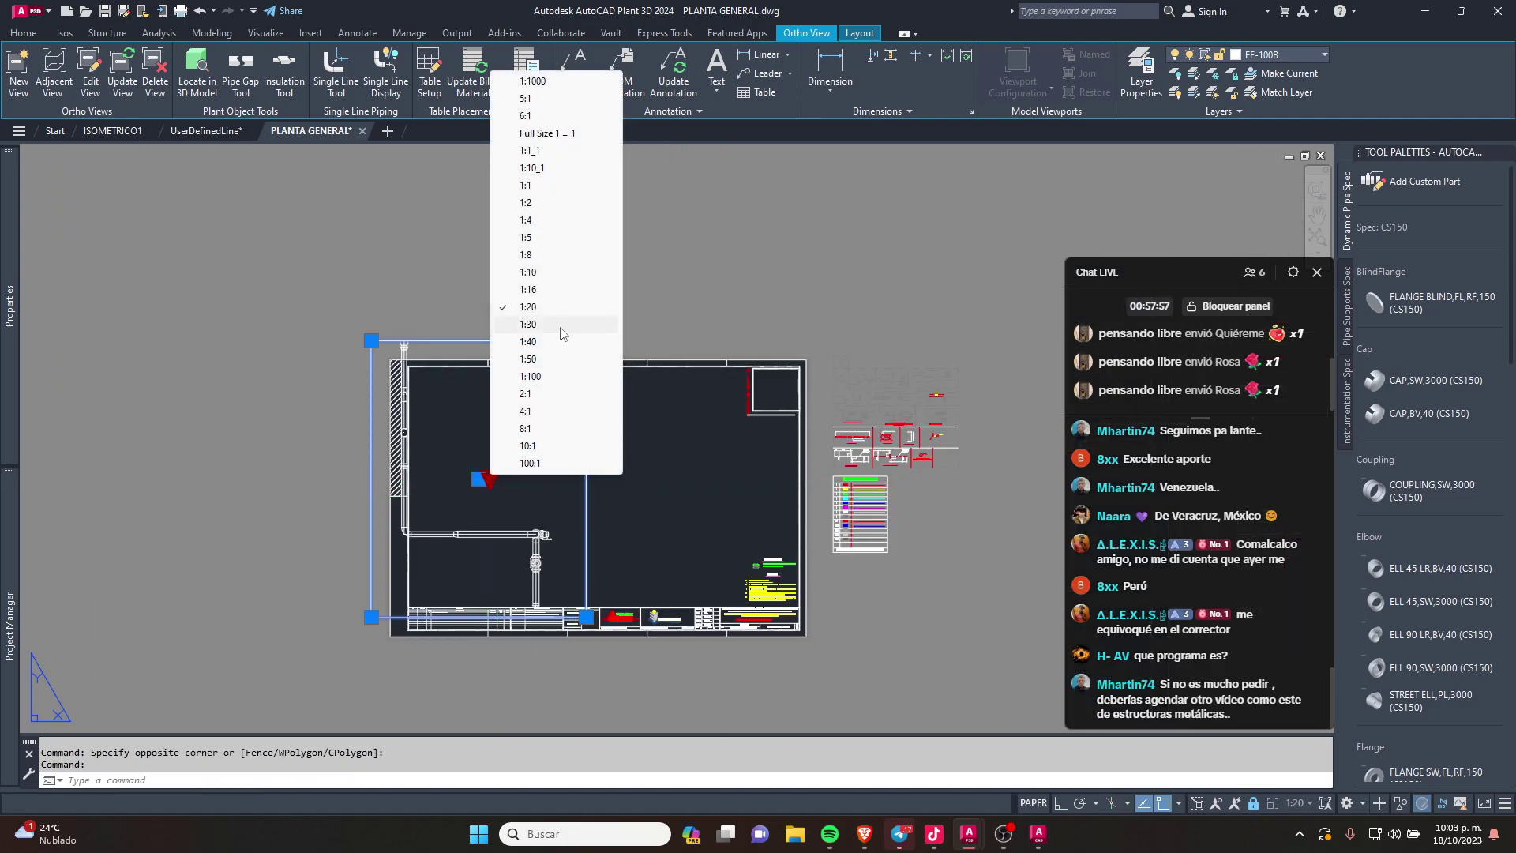
{"action": "left_click", "coordinate": [528, 325]}
{"action": "key", "text": "Escape"}
{"action": "scroll", "coordinate": [585, 496], "scroll_direction": "up", "scroll_amount": 3}
Step: Raise the plan viewport's top edge slightly after cancelling a move
{"action": "left_click_drag", "start_coordinate": [595, 503], "coordinate": [553, 496]}
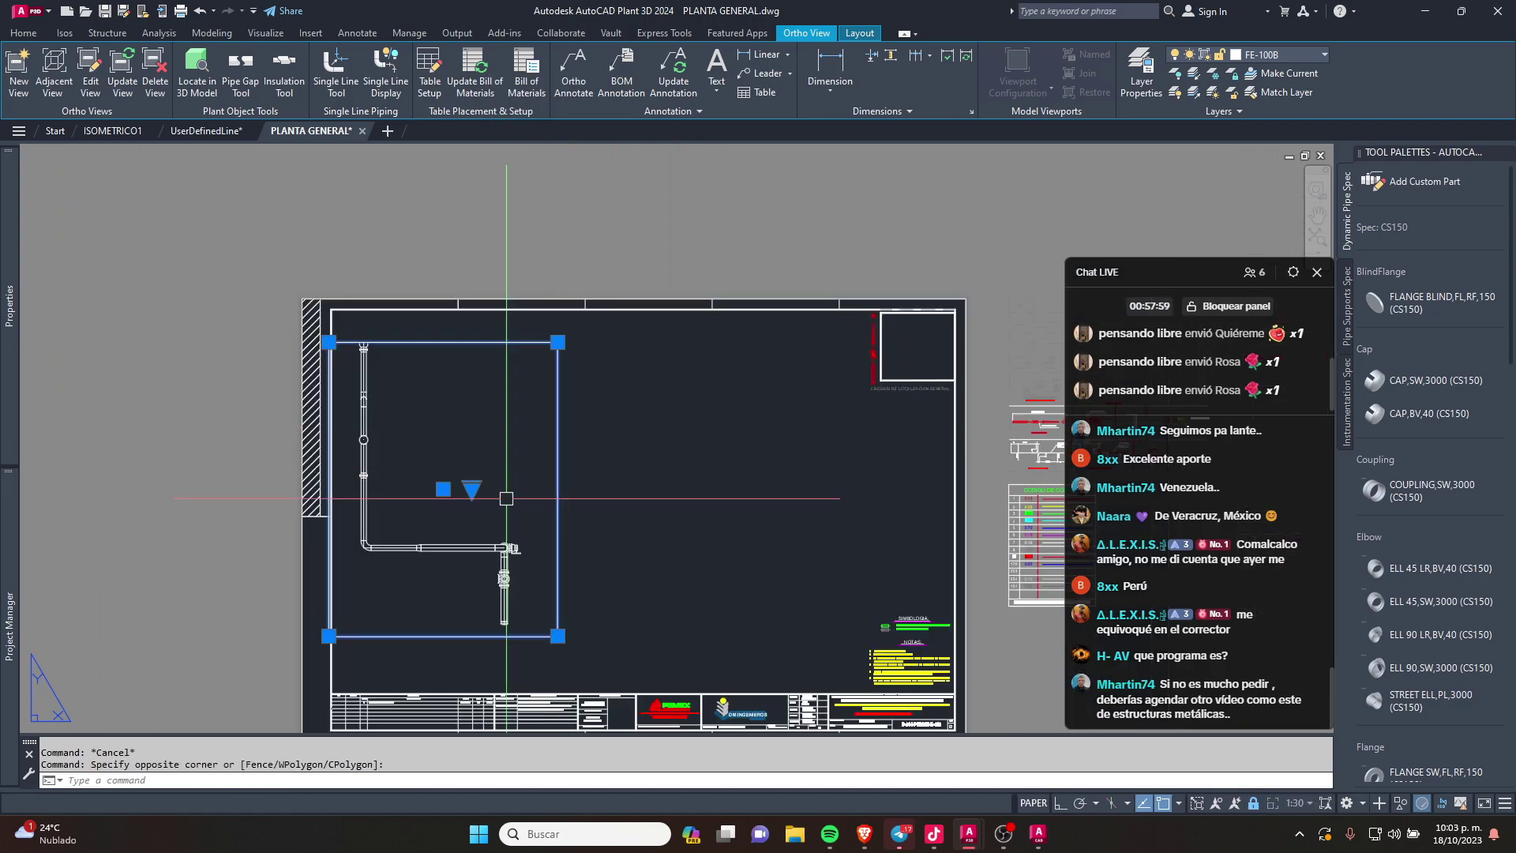
{"action": "key", "text": "m"}
{"action": "key", "text": "Return"}
{"action": "left_click", "coordinate": [605, 499]}
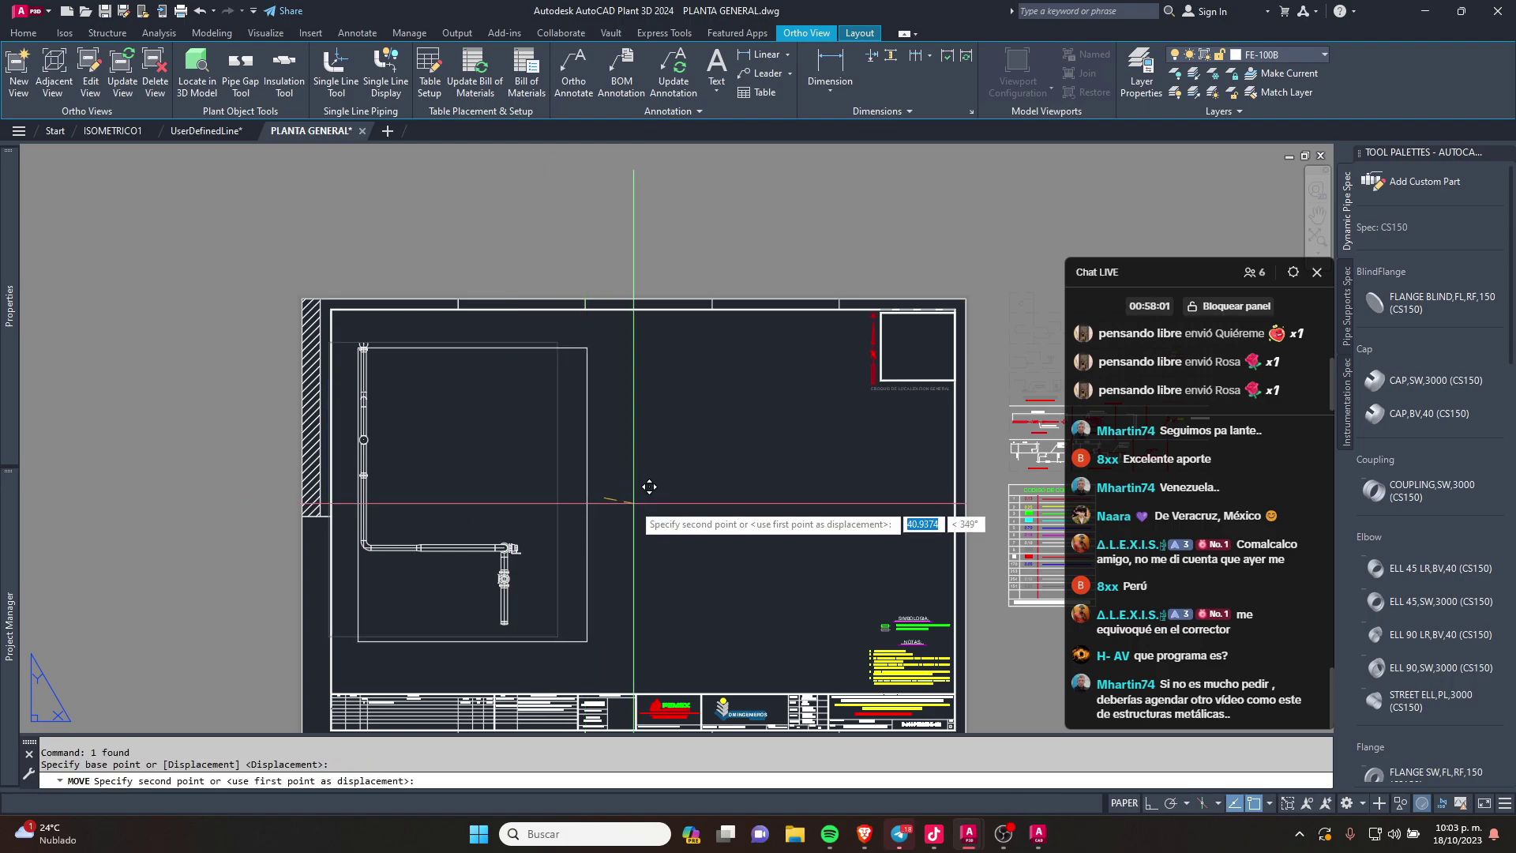
{"action": "key", "text": "Escape"}
{"action": "scroll", "coordinate": [495, 433], "scroll_direction": "up", "scroll_amount": 3}
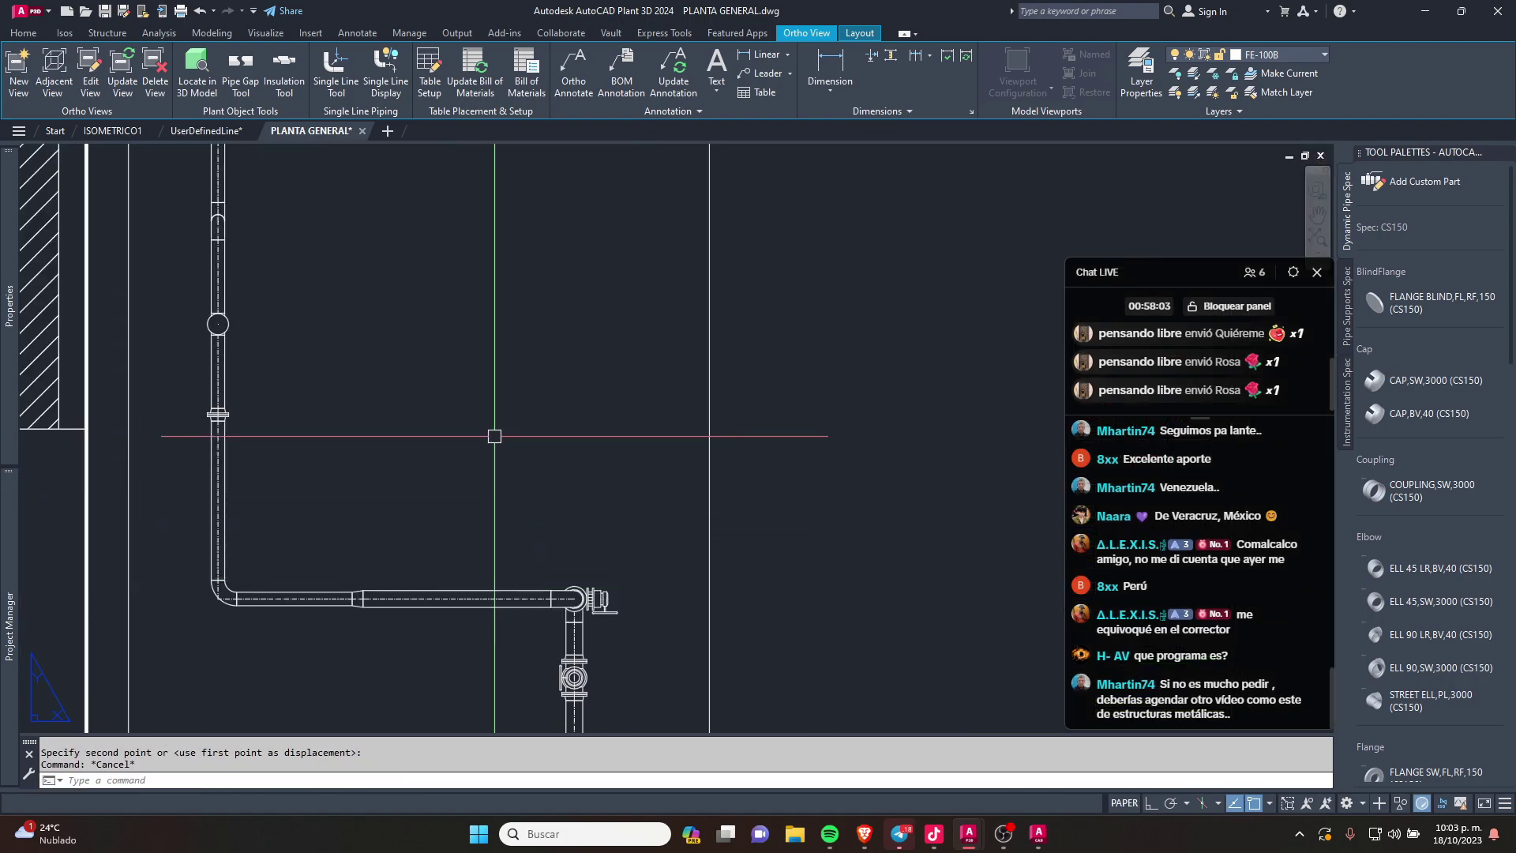
{"action": "scroll", "coordinate": [553, 331], "scroll_direction": "down", "scroll_amount": 3}
{"action": "left_click", "coordinate": [536, 359]}
{"action": "left_click", "coordinate": [598, 341]}
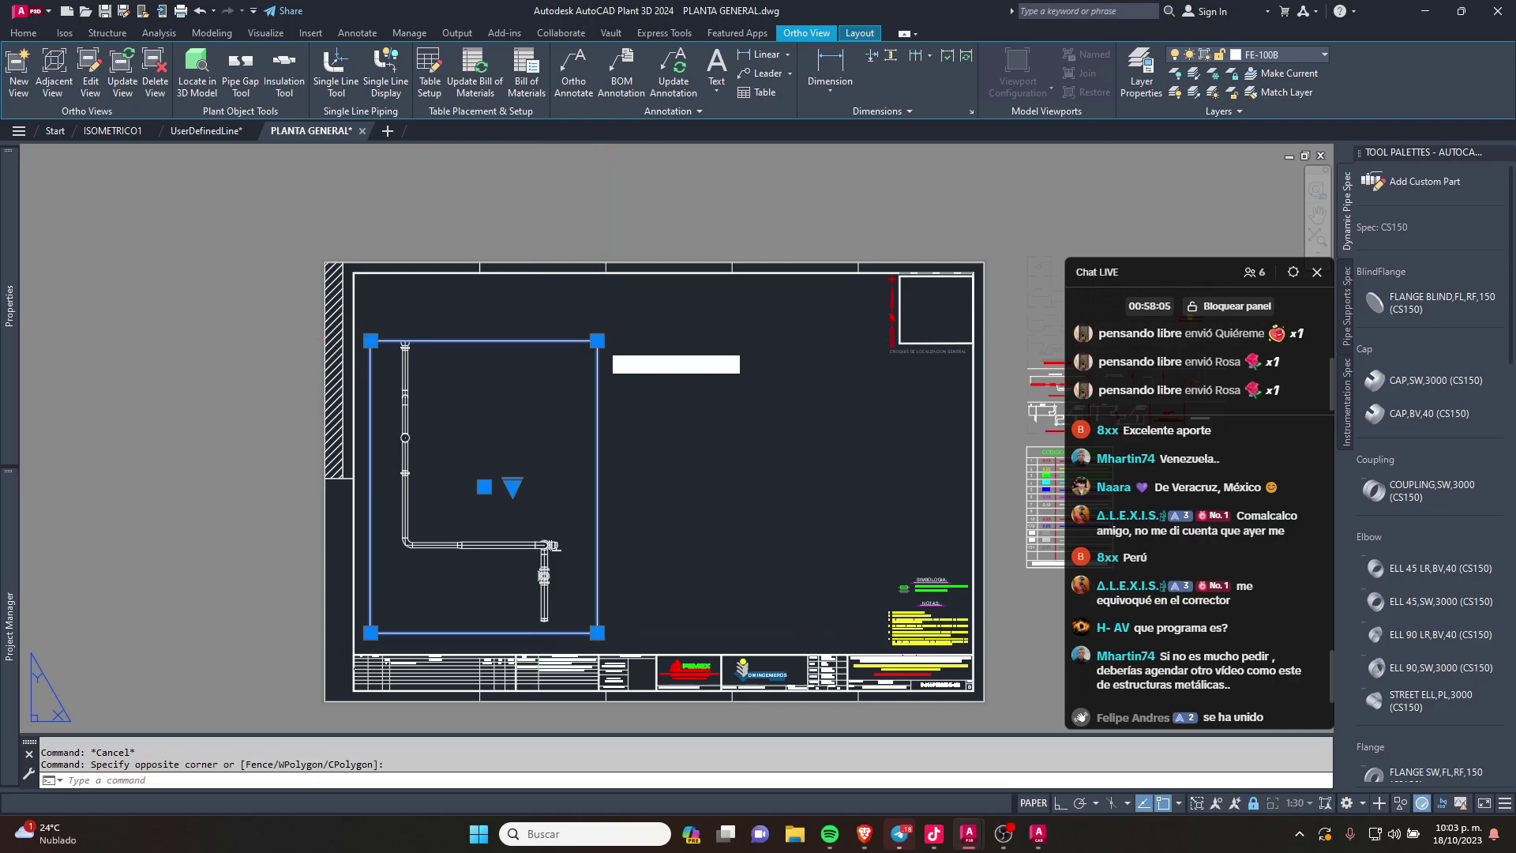
{"action": "key", "text": "Escape"}
{"action": "scroll", "coordinate": [490, 398], "scroll_direction": "up", "scroll_amount": 3}
{"action": "scroll", "coordinate": [524, 450], "scroll_direction": "up", "scroll_amount": 3}
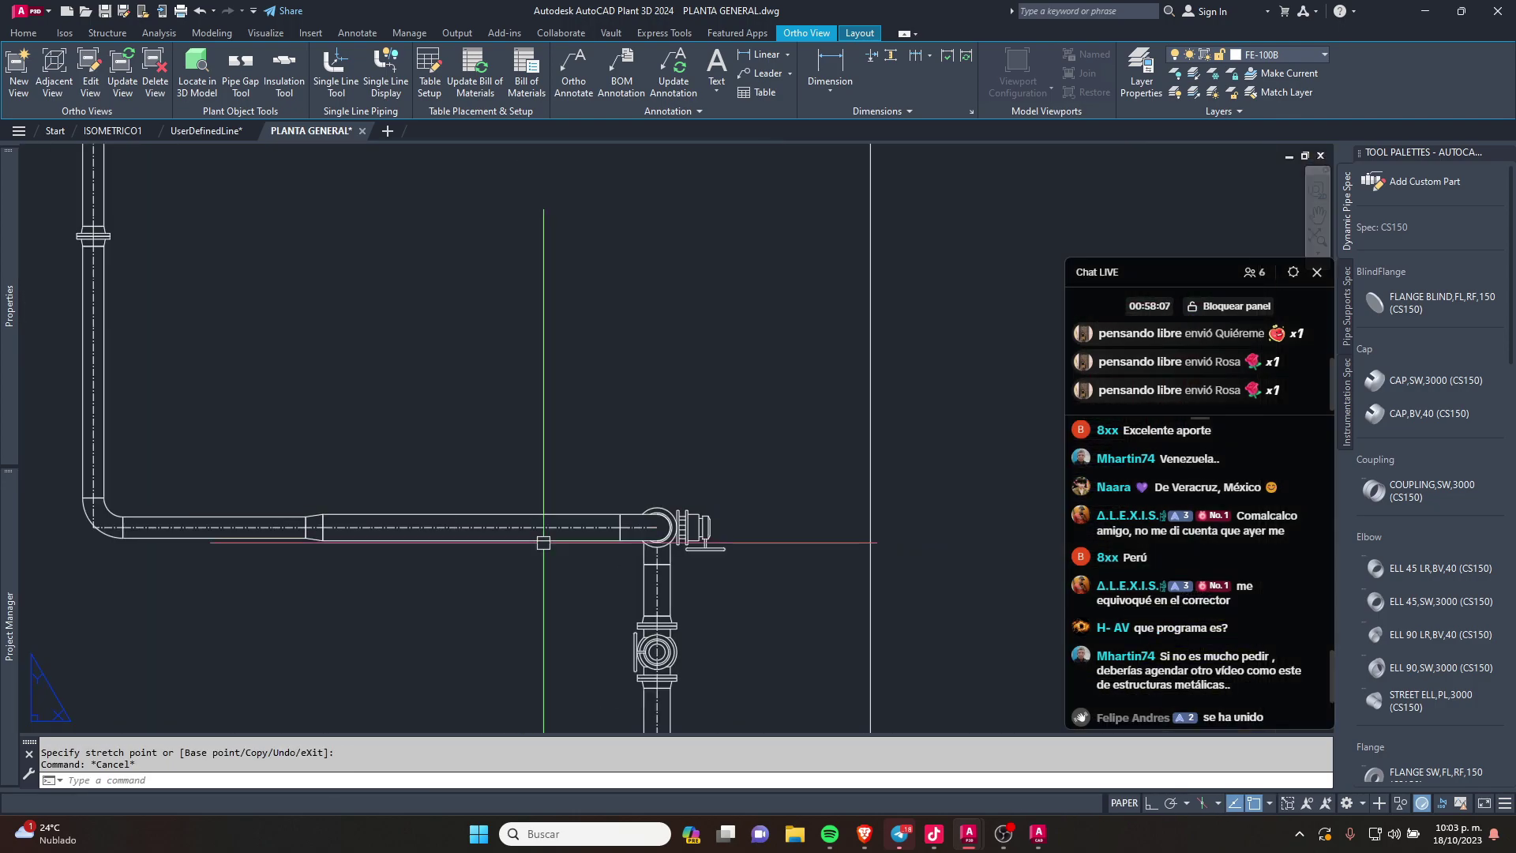
{"action": "middle_click_drag", "start_coordinate": [621, 593], "coordinate": [609, 411]}
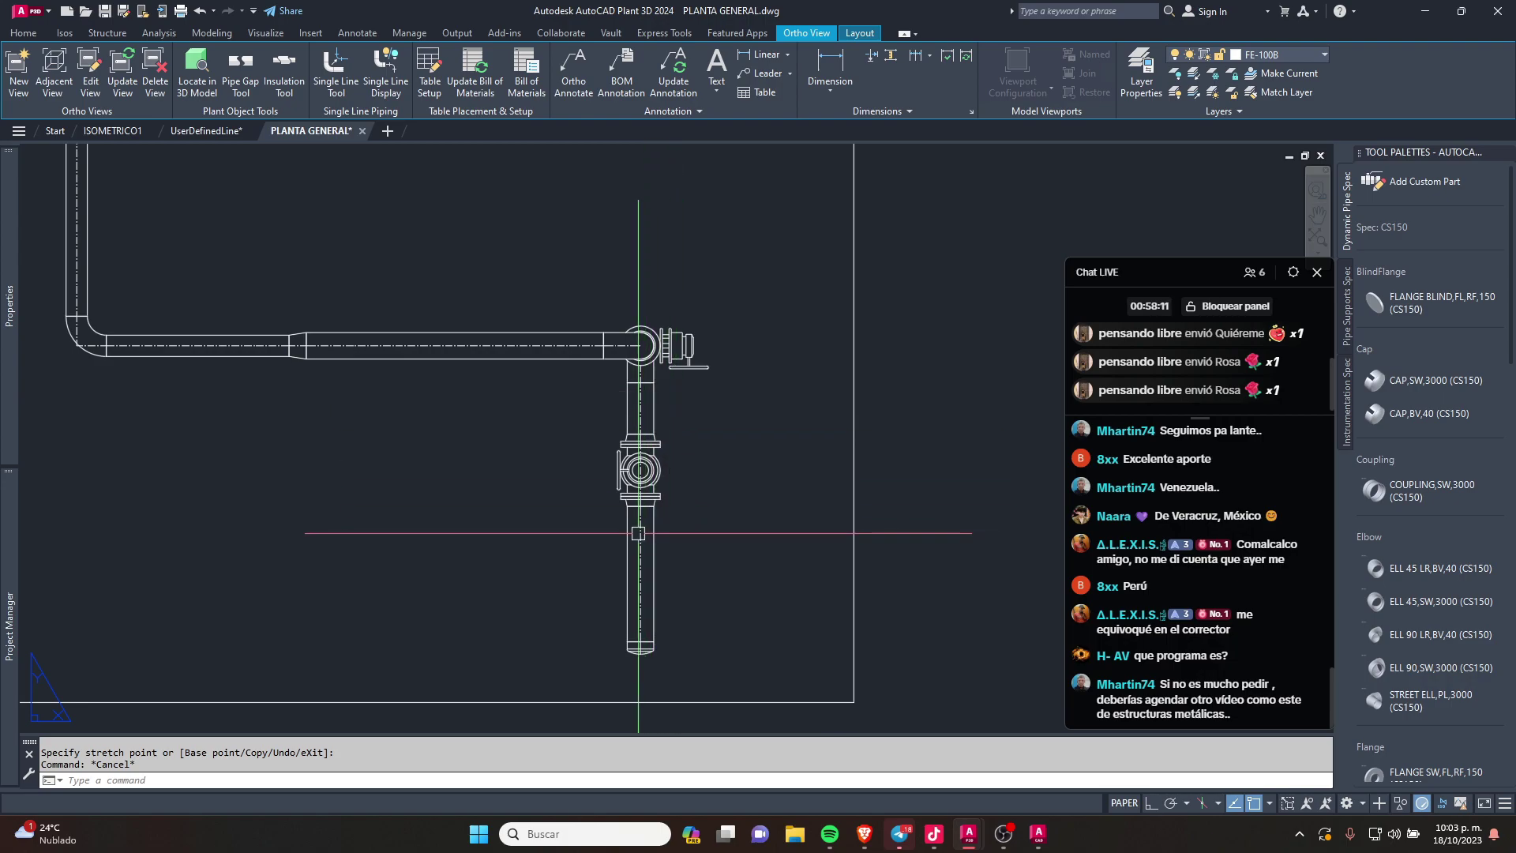
{"action": "scroll", "coordinate": [659, 473], "scroll_direction": "up", "scroll_amount": 5}
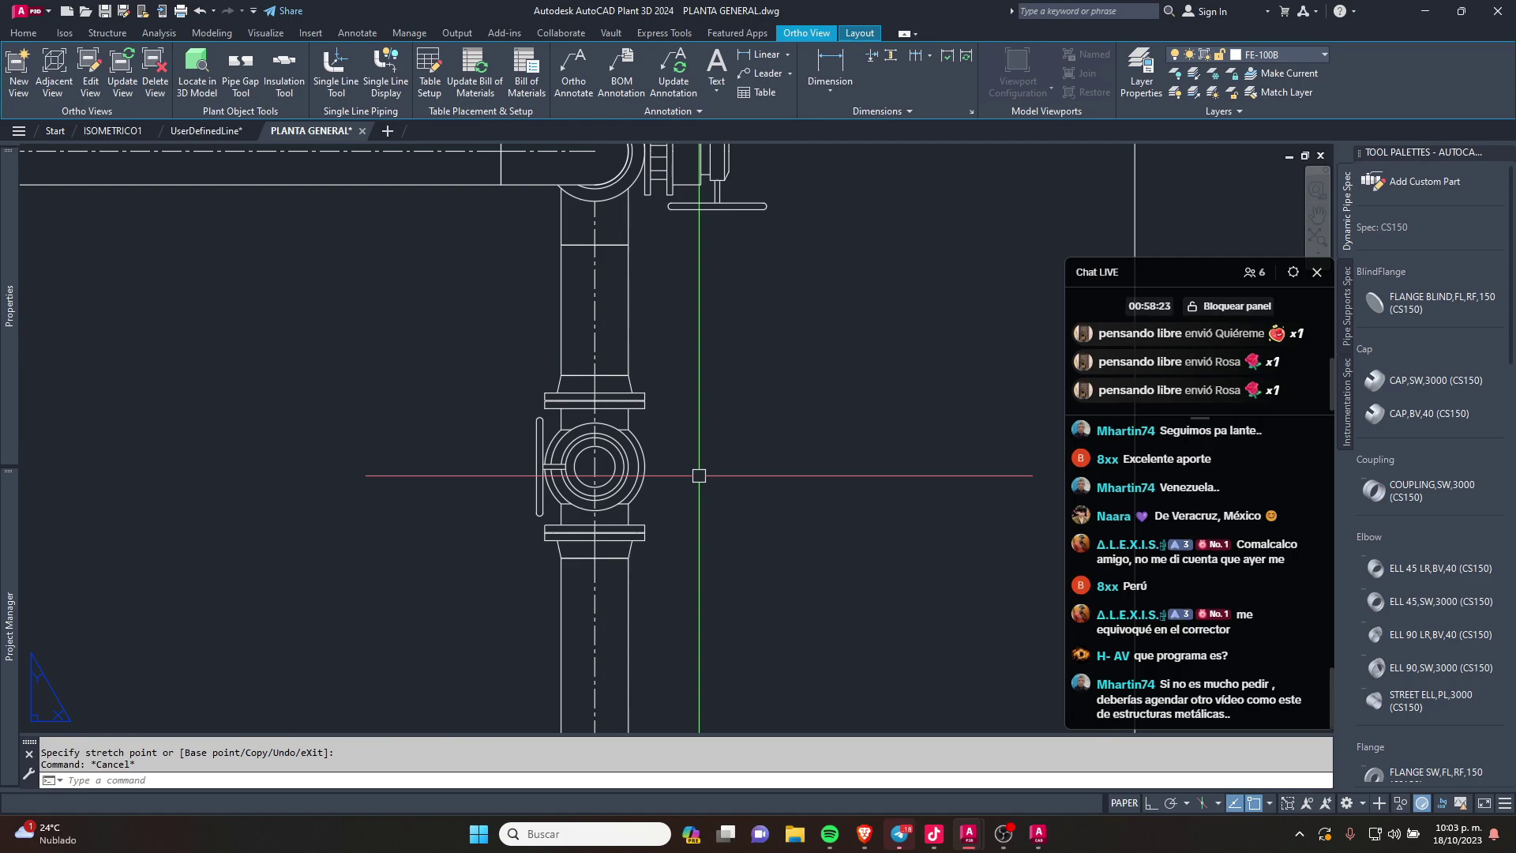
{"action": "scroll", "coordinate": [697, 470], "scroll_direction": "down", "scroll_amount": 1}
{"action": "scroll", "coordinate": [680, 411], "scroll_direction": "down", "scroll_amount": 2}
{"action": "scroll", "coordinate": [671, 396], "scroll_direction": "down", "scroll_amount": 1}
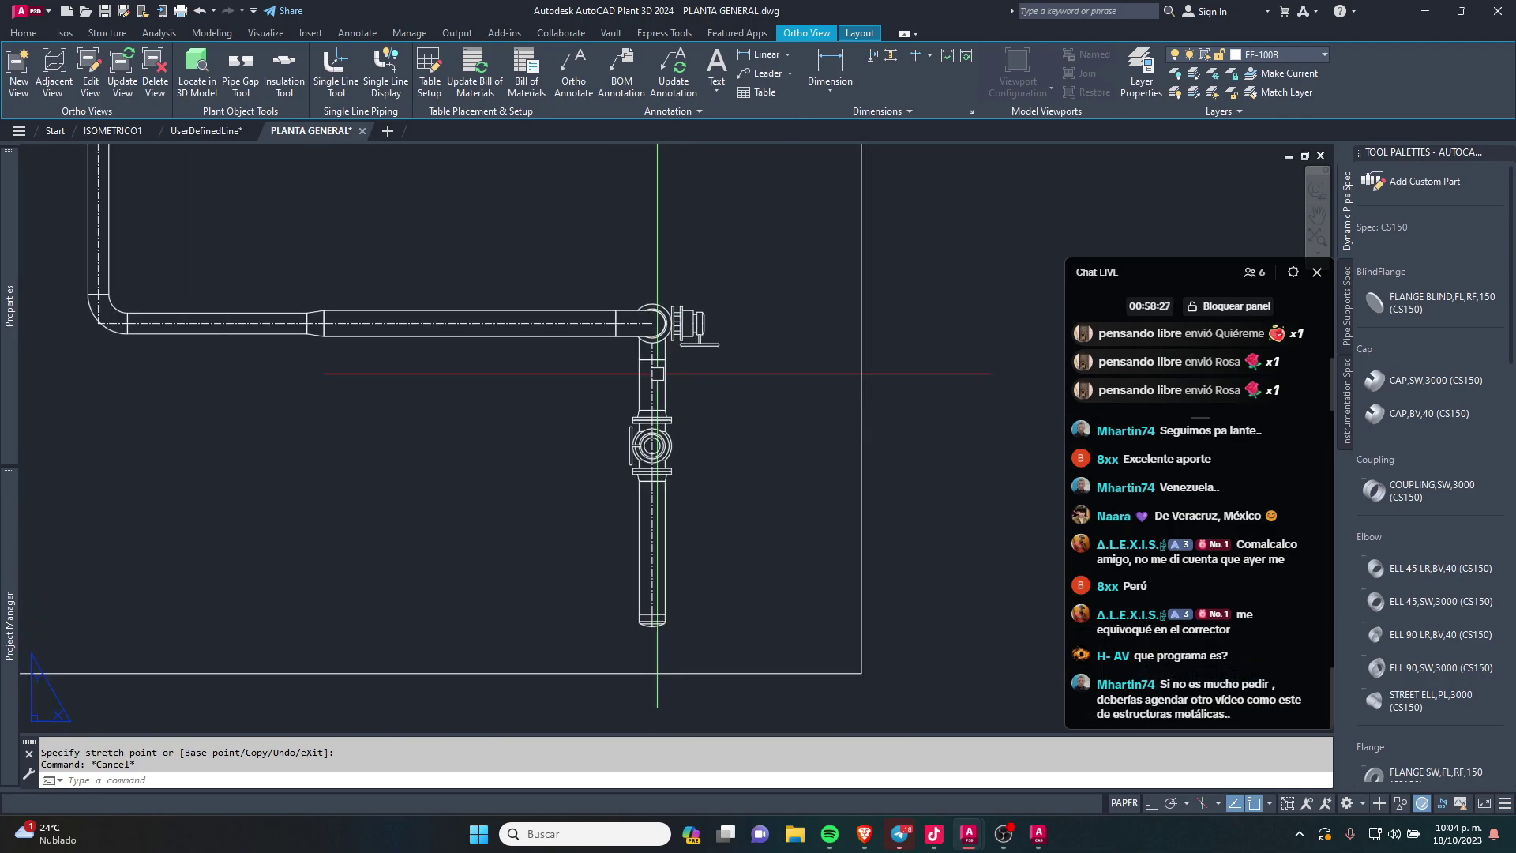
{"action": "scroll", "coordinate": [672, 397], "scroll_direction": "up", "scroll_amount": 2}
{"action": "scroll", "coordinate": [797, 355], "scroll_direction": "down", "scroll_amount": 5}
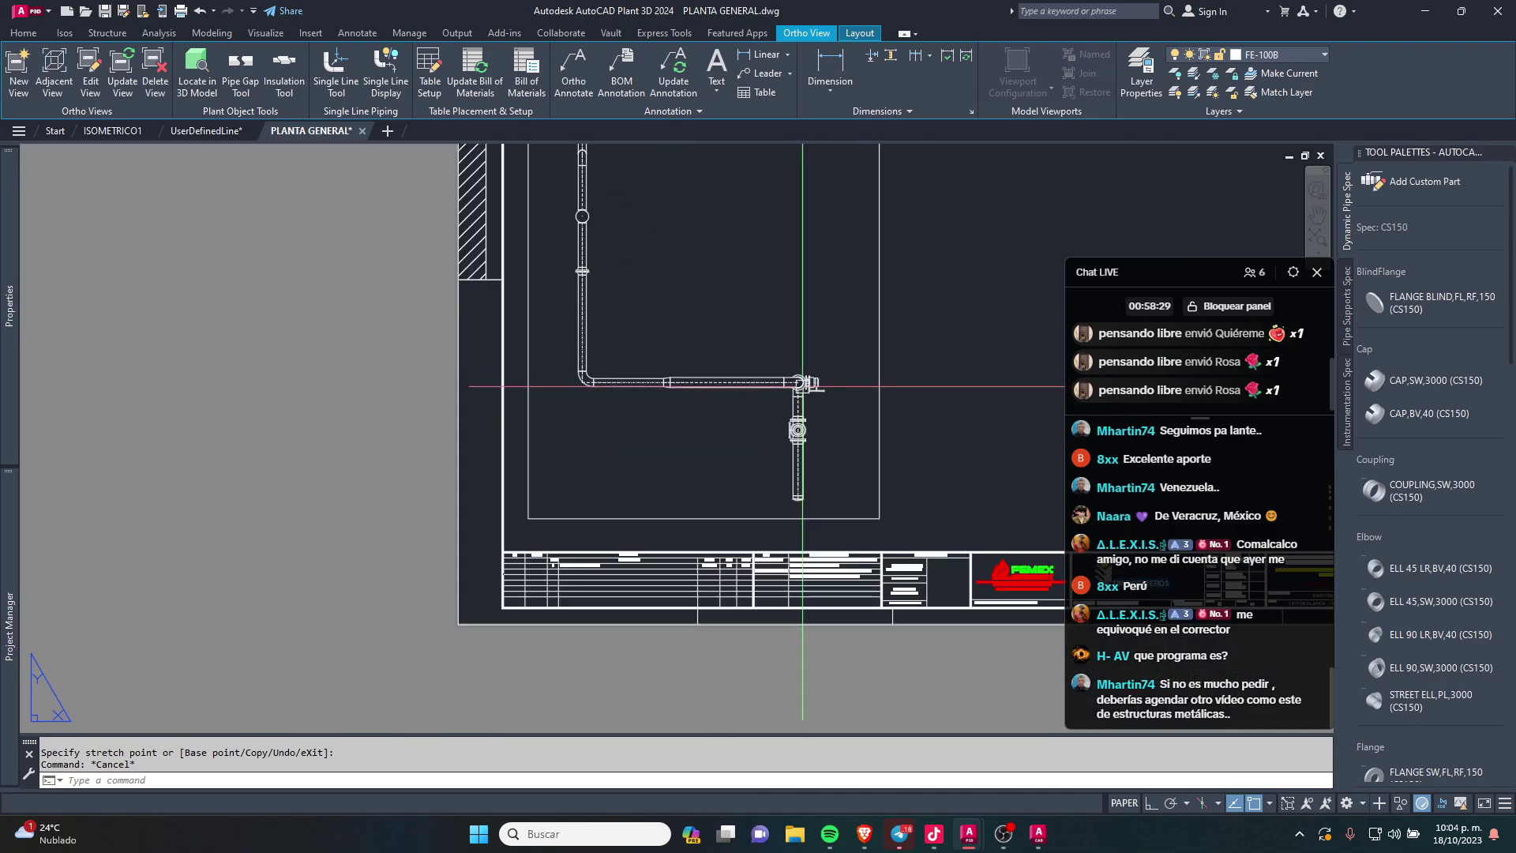
{"action": "scroll", "coordinate": [802, 301], "scroll_direction": "up", "scroll_amount": 1}
{"action": "scroll", "coordinate": [786, 287], "scroll_direction": "up", "scroll_amount": 1}
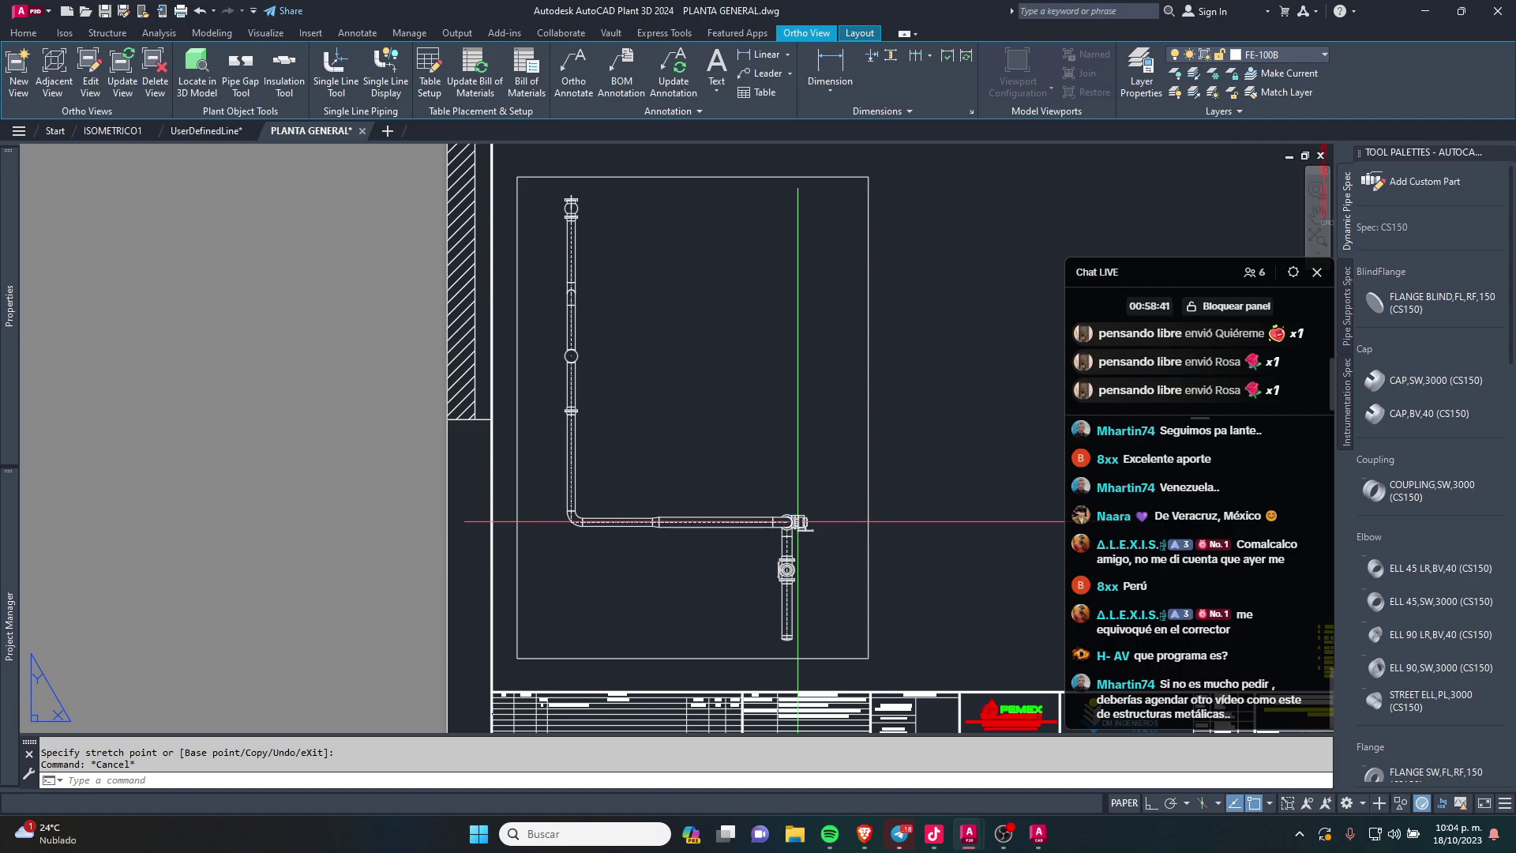
{"action": "scroll", "coordinate": [790, 521], "scroll_direction": "up", "scroll_amount": 1}
{"action": "scroll", "coordinate": [819, 286], "scroll_direction": "up", "scroll_amount": 4}
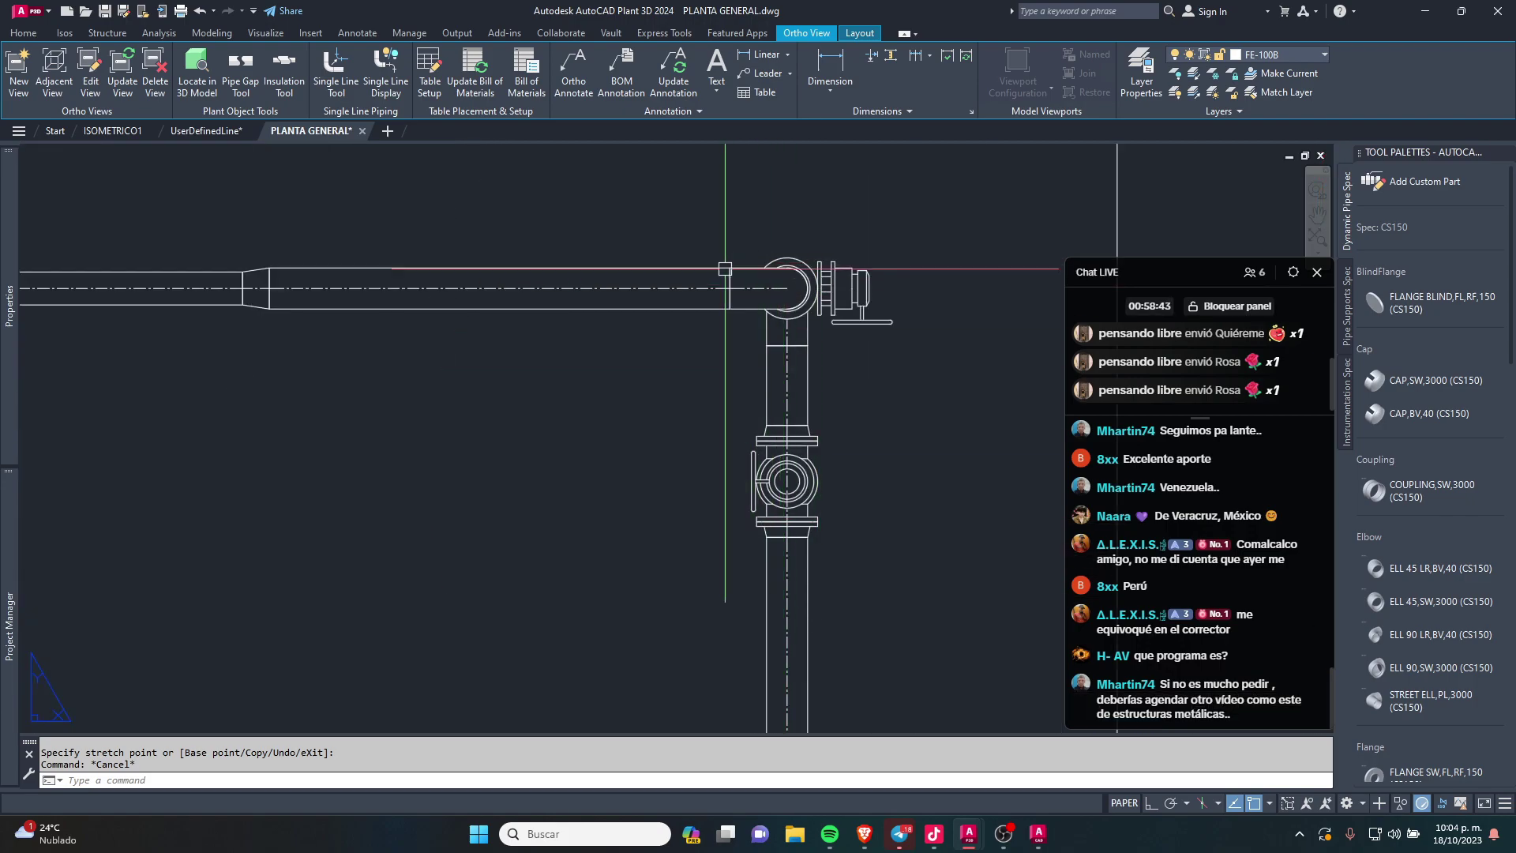
{"action": "scroll", "coordinate": [738, 286], "scroll_direction": "down", "scroll_amount": 3}
{"action": "scroll", "coordinate": [797, 343], "scroll_direction": "up", "scroll_amount": 3}
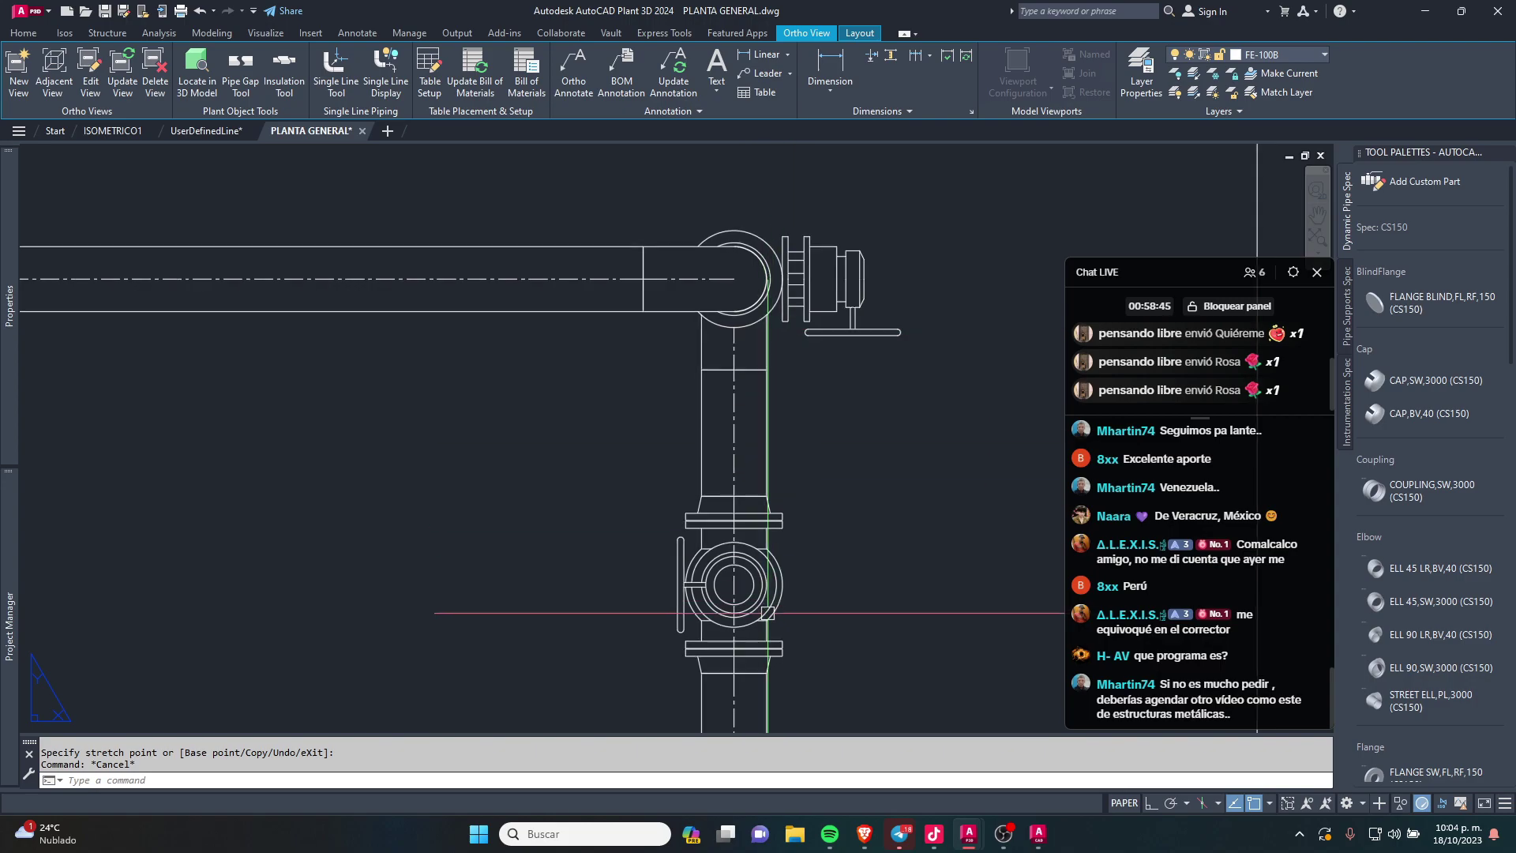
{"action": "scroll", "coordinate": [711, 442], "scroll_direction": "up", "scroll_amount": 1}
{"action": "scroll", "coordinate": [711, 443], "scroll_direction": "up", "scroll_amount": 1}
{"action": "scroll", "coordinate": [602, 610], "scroll_direction": "up", "scroll_amount": 1}
{"action": "scroll", "coordinate": [602, 610], "scroll_direction": "down", "scroll_amount": 2}
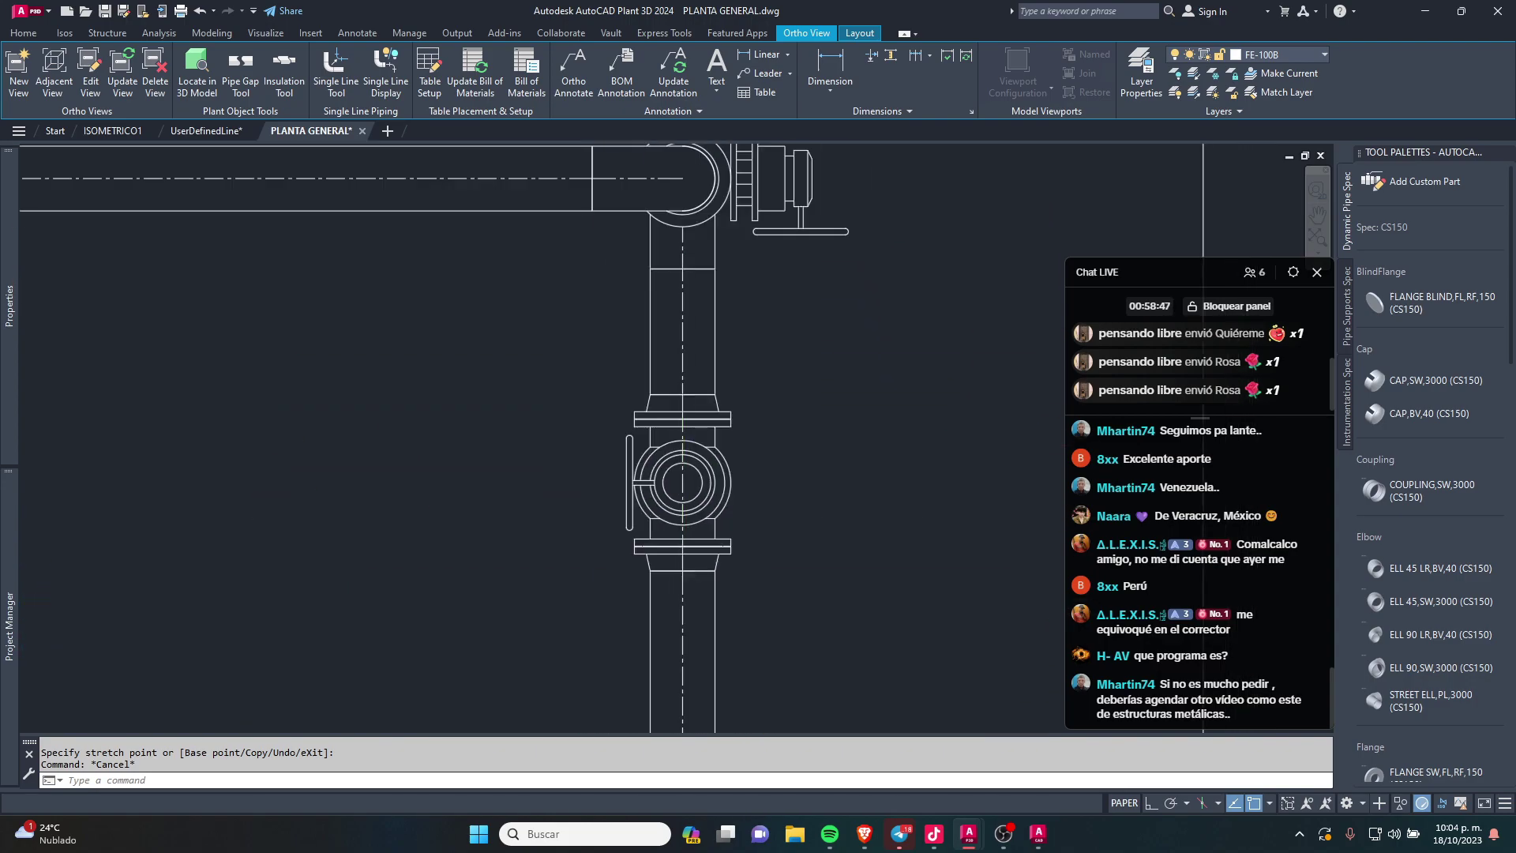
{"action": "scroll", "coordinate": [711, 442], "scroll_direction": "down", "scroll_amount": 1}
{"action": "scroll", "coordinate": [553, 356], "scroll_direction": "up", "scroll_amount": 3}
{"action": "scroll", "coordinate": [537, 341], "scroll_direction": "up", "scroll_amount": 1}
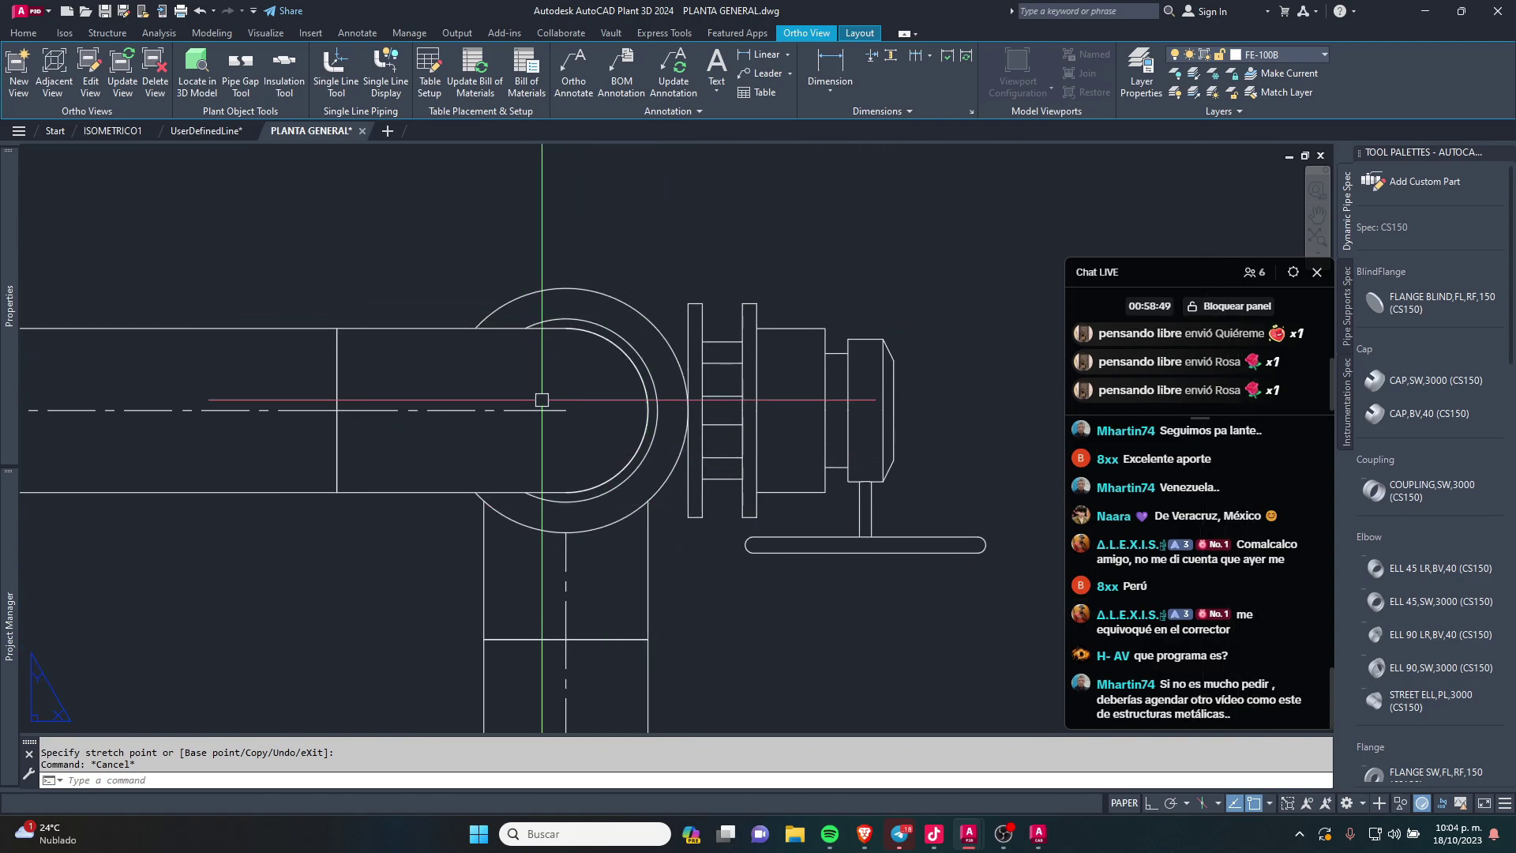
{"action": "scroll", "coordinate": [536, 340], "scroll_direction": "down", "scroll_amount": 3}
{"action": "scroll", "coordinate": [513, 395], "scroll_direction": "down", "scroll_amount": 1}
{"action": "scroll", "coordinate": [556, 411], "scroll_direction": "up", "scroll_amount": 3}
{"action": "scroll", "coordinate": [557, 412], "scroll_direction": "up", "scroll_amount": 2}
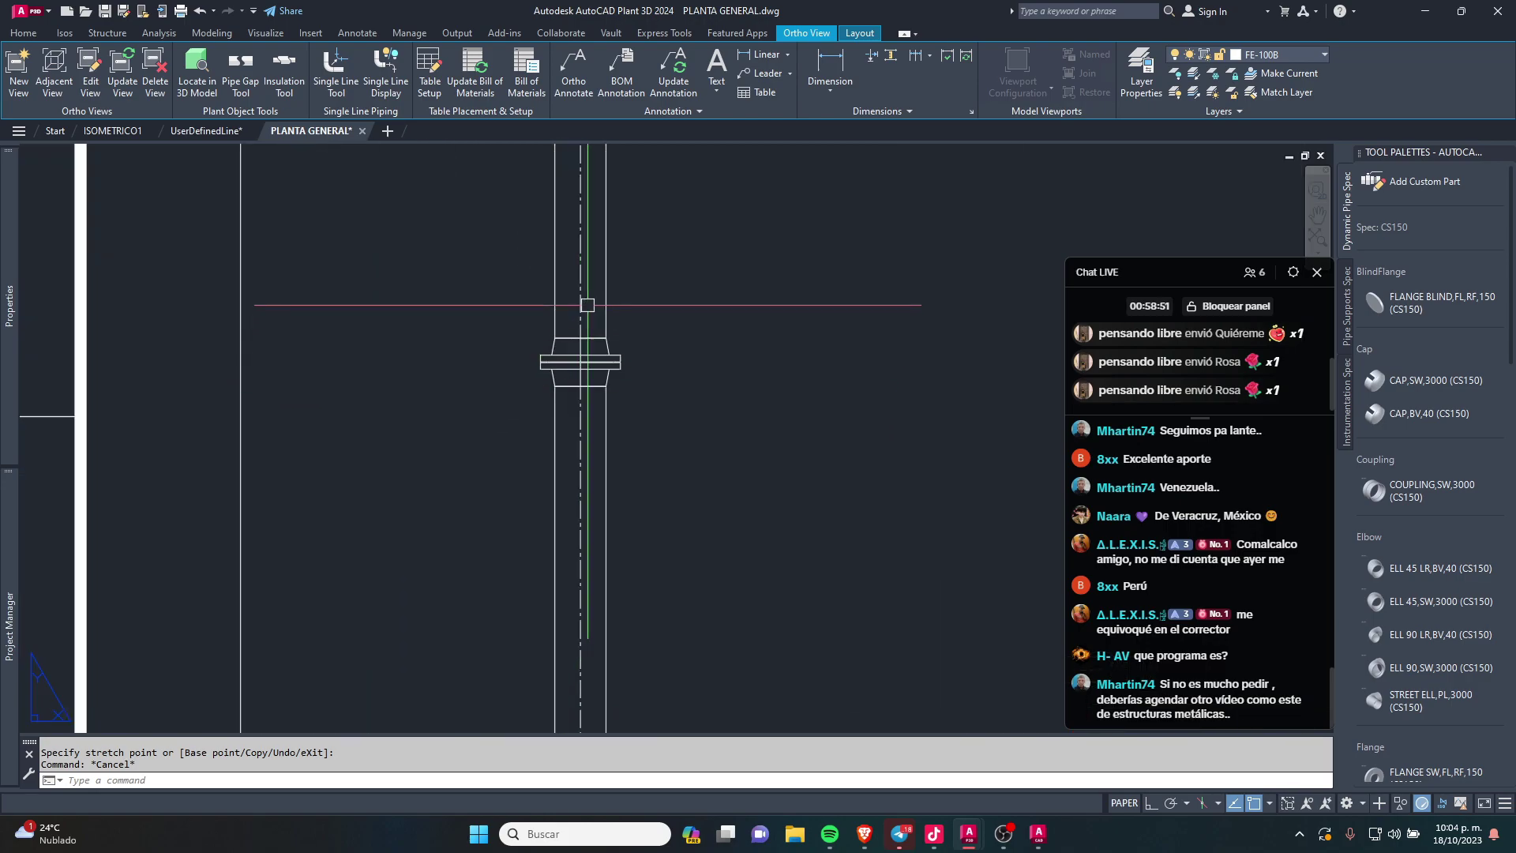
{"action": "scroll", "coordinate": [588, 276], "scroll_direction": "up", "scroll_amount": 2}
{"action": "scroll", "coordinate": [599, 294], "scroll_direction": "down", "scroll_amount": 3}
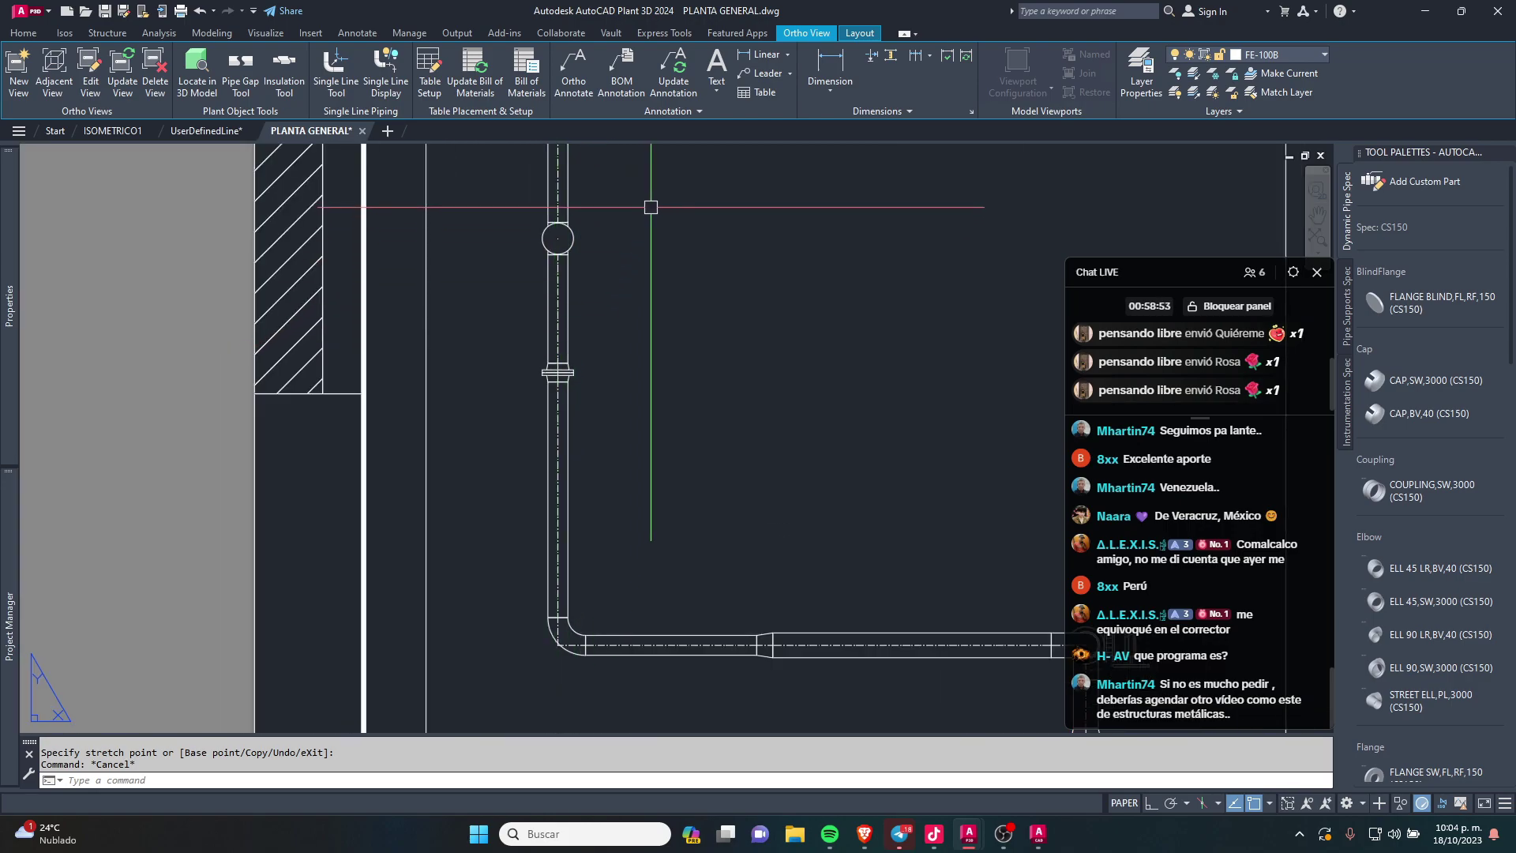
{"action": "scroll", "coordinate": [584, 331], "scroll_direction": "down", "scroll_amount": 2}
{"action": "scroll", "coordinate": [553, 332], "scroll_direction": "down", "scroll_amount": 1}
{"action": "scroll", "coordinate": [789, 347], "scroll_direction": "down", "scroll_amount": 5}
{"action": "scroll", "coordinate": [623, 332], "scroll_direction": "up", "scroll_amount": 5}
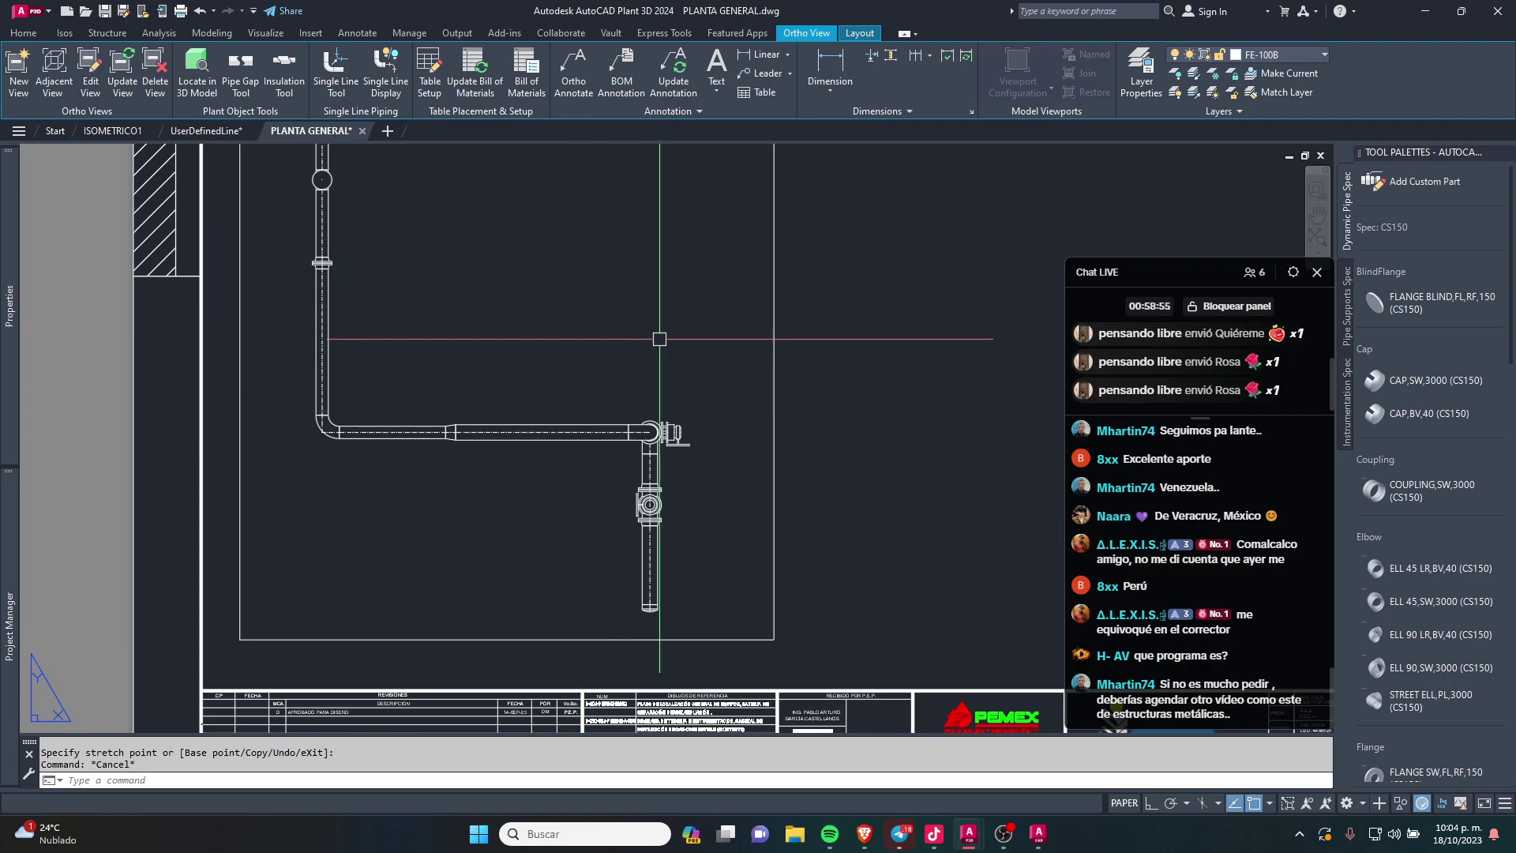
{"action": "scroll", "coordinate": [762, 374], "scroll_direction": "up", "scroll_amount": 1}
{"action": "scroll", "coordinate": [524, 389], "scroll_direction": "down", "scroll_amount": 3}
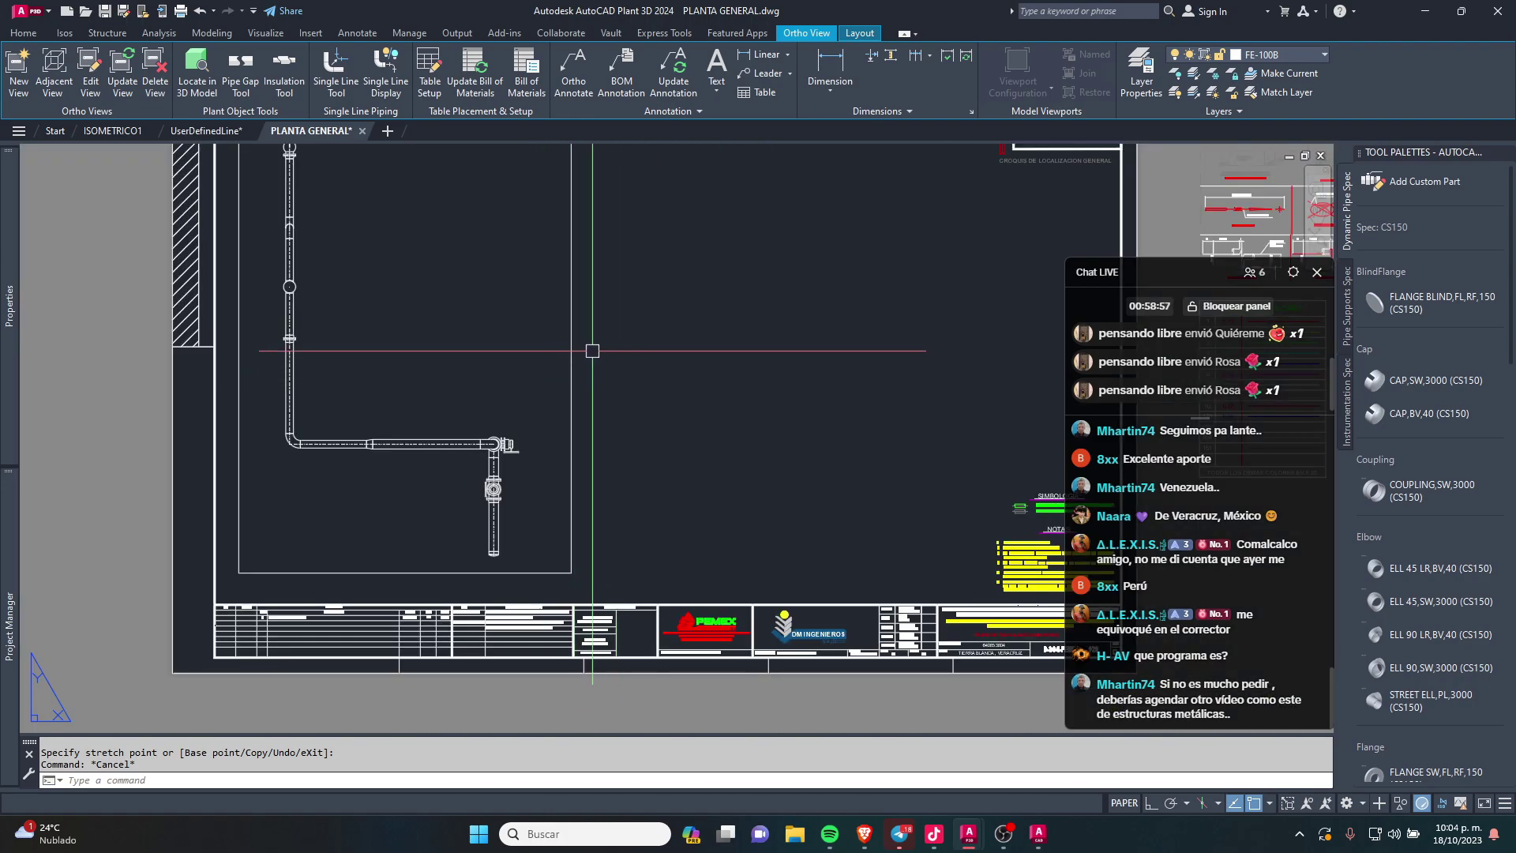
{"action": "scroll", "coordinate": [474, 158], "scroll_direction": "up", "scroll_amount": 2}
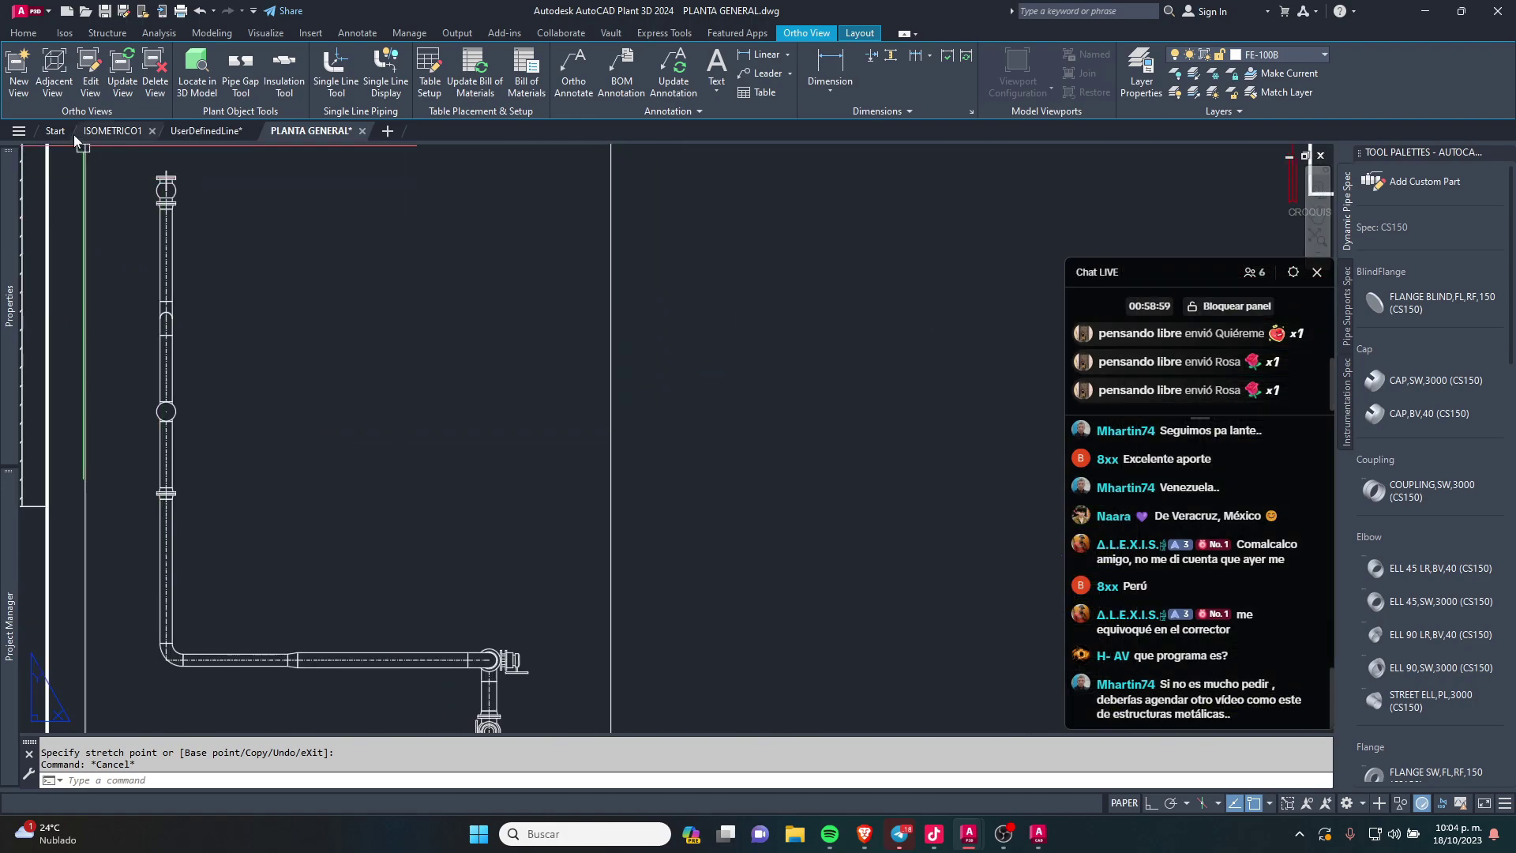
Step: Start a new ortho view of ISOMETRICO1 and set its direction to Left
{"action": "left_click", "coordinate": [17, 76]}
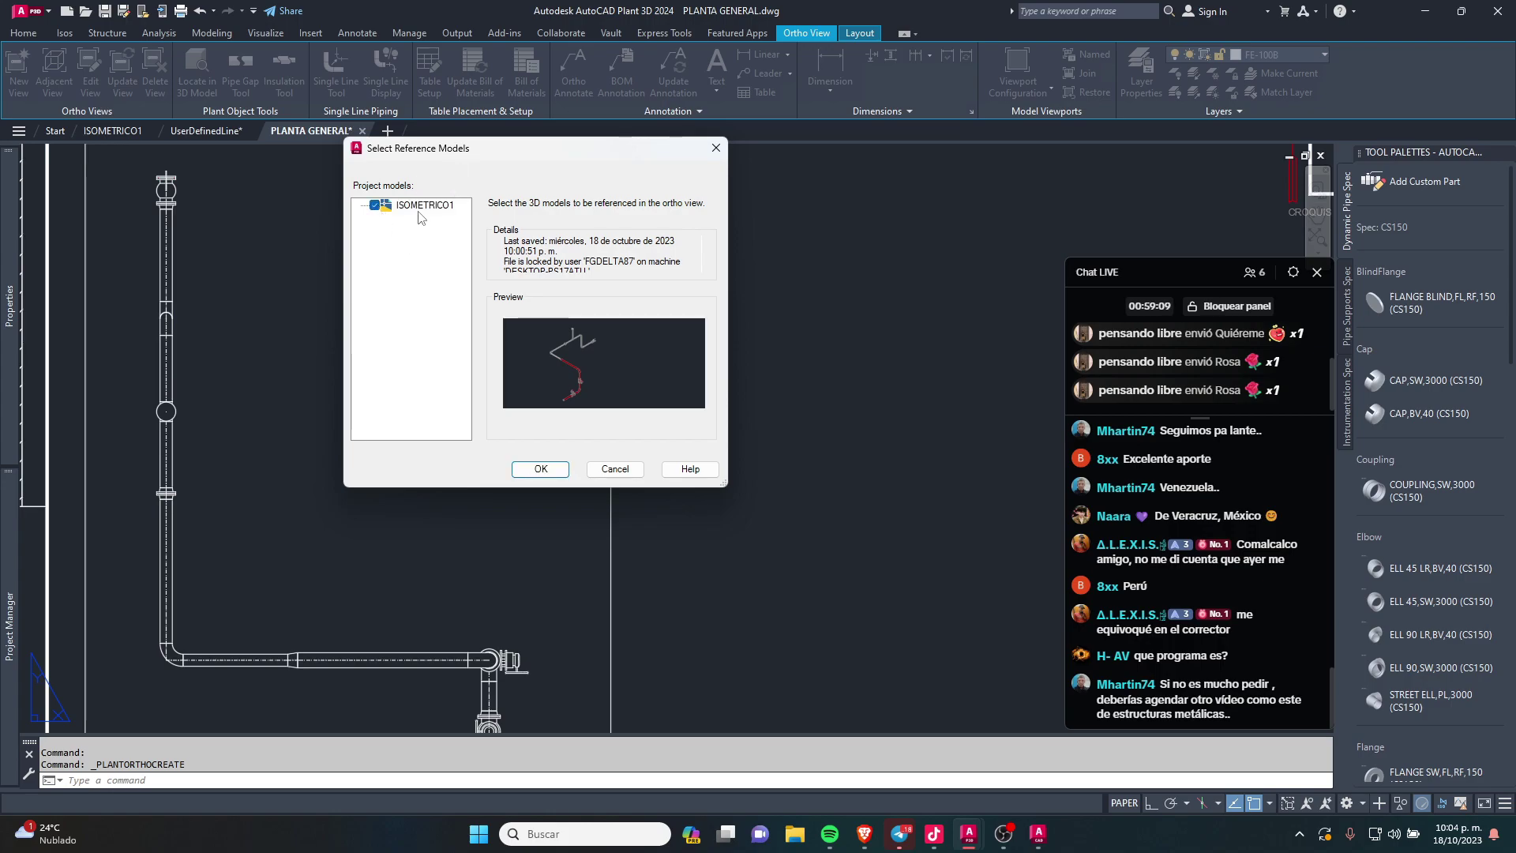
{"action": "left_click", "coordinate": [555, 470]}
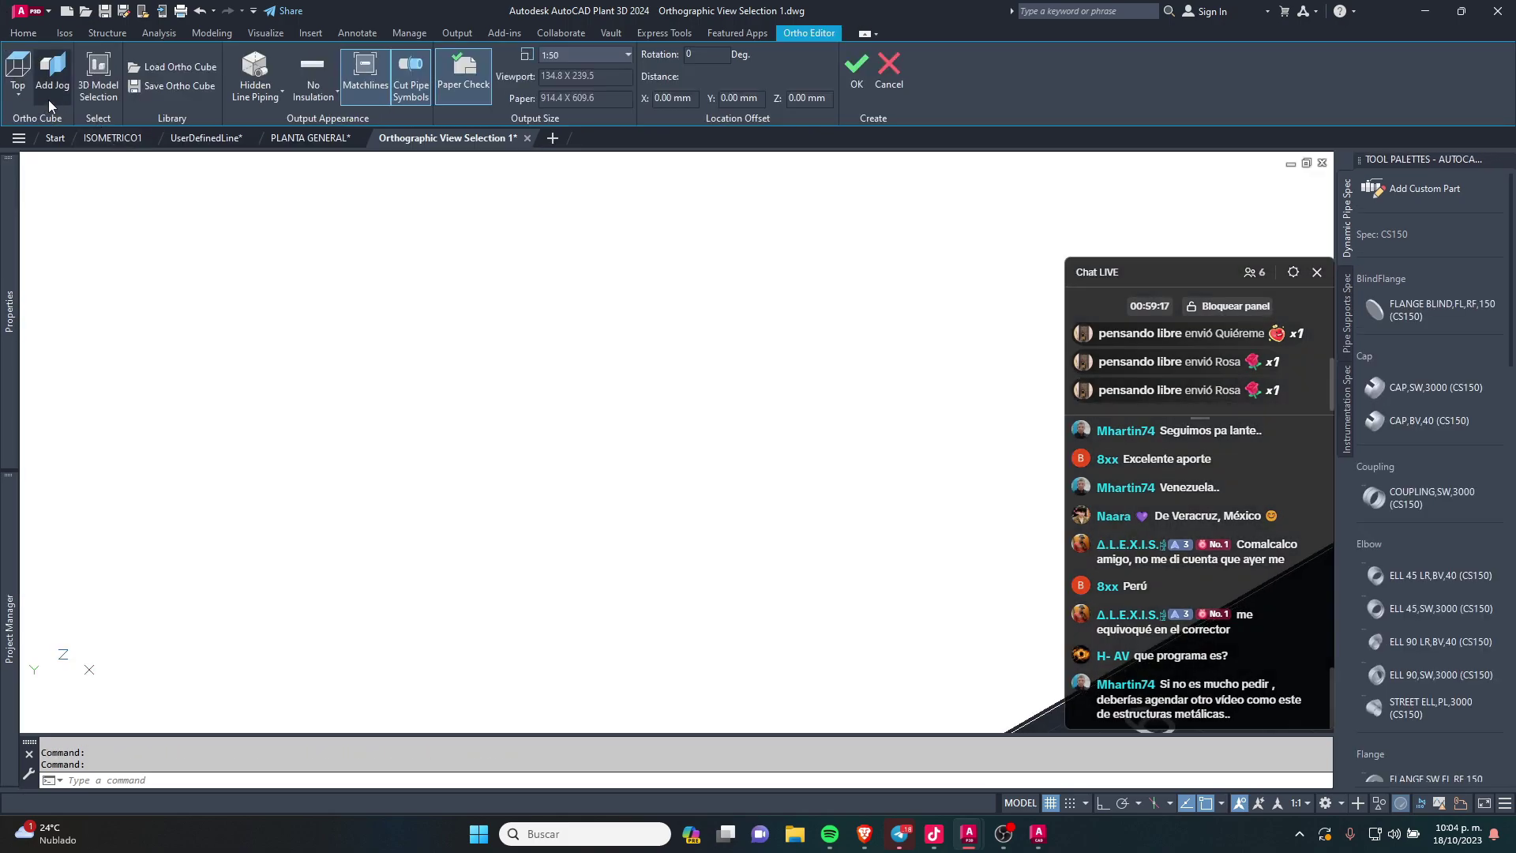
{"action": "left_click", "coordinate": [20, 94]}
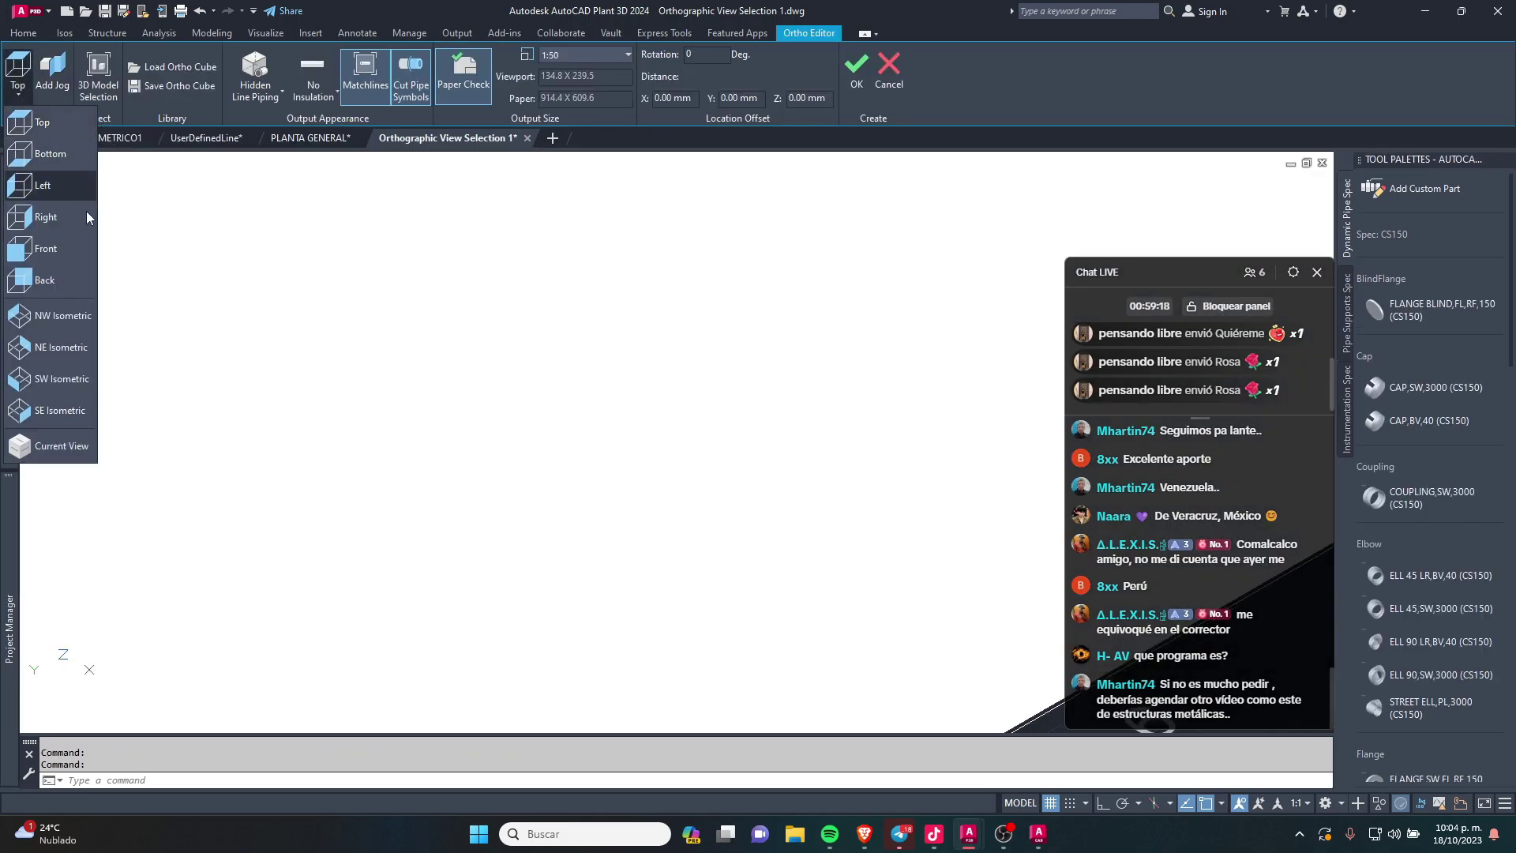
{"action": "left_click", "coordinate": [46, 251]}
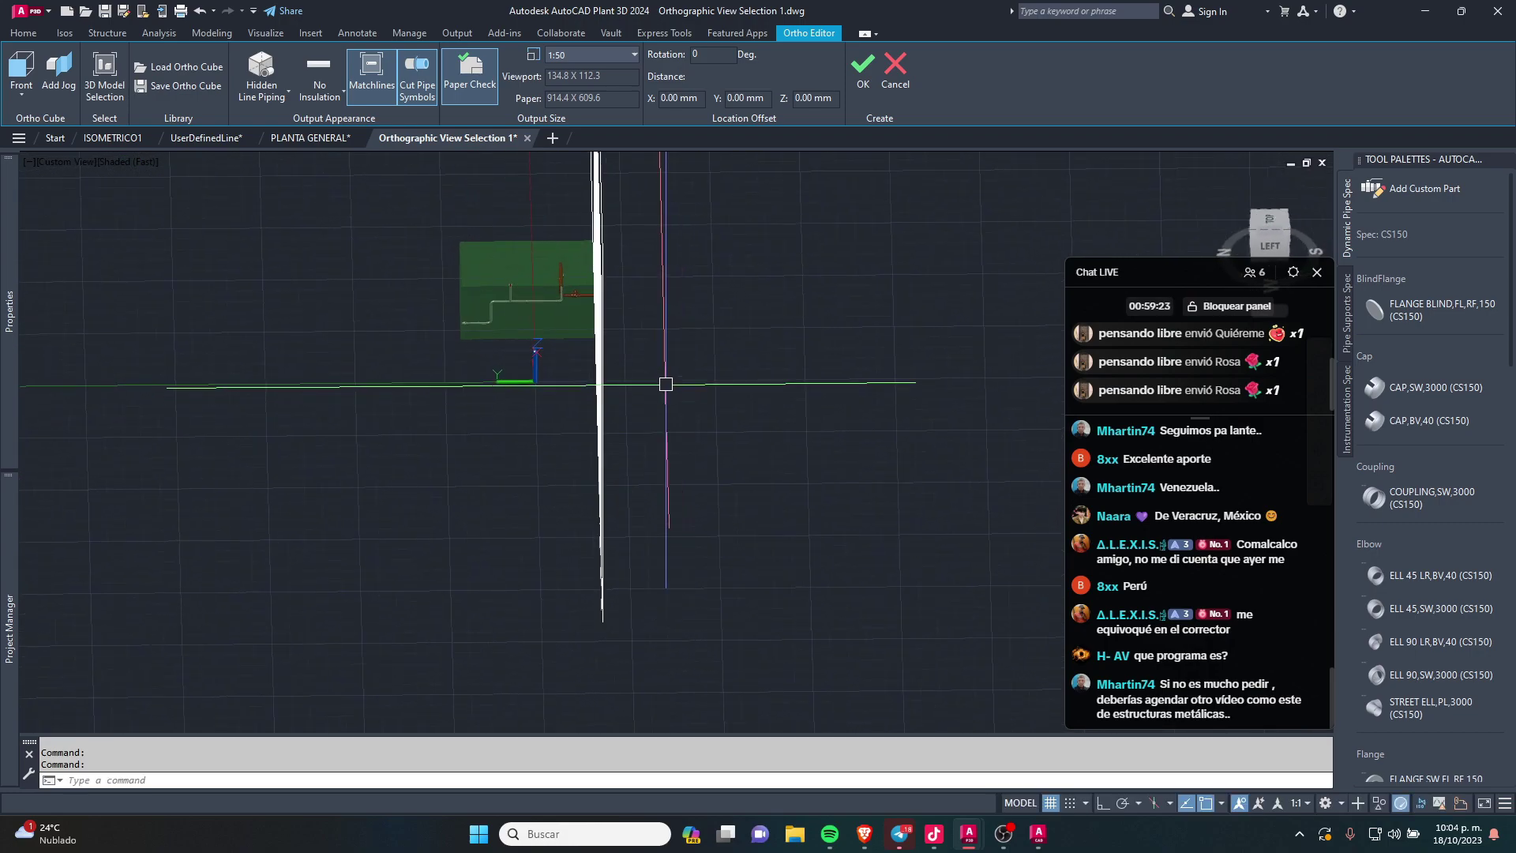
{"action": "left_click", "coordinate": [1269, 246]}
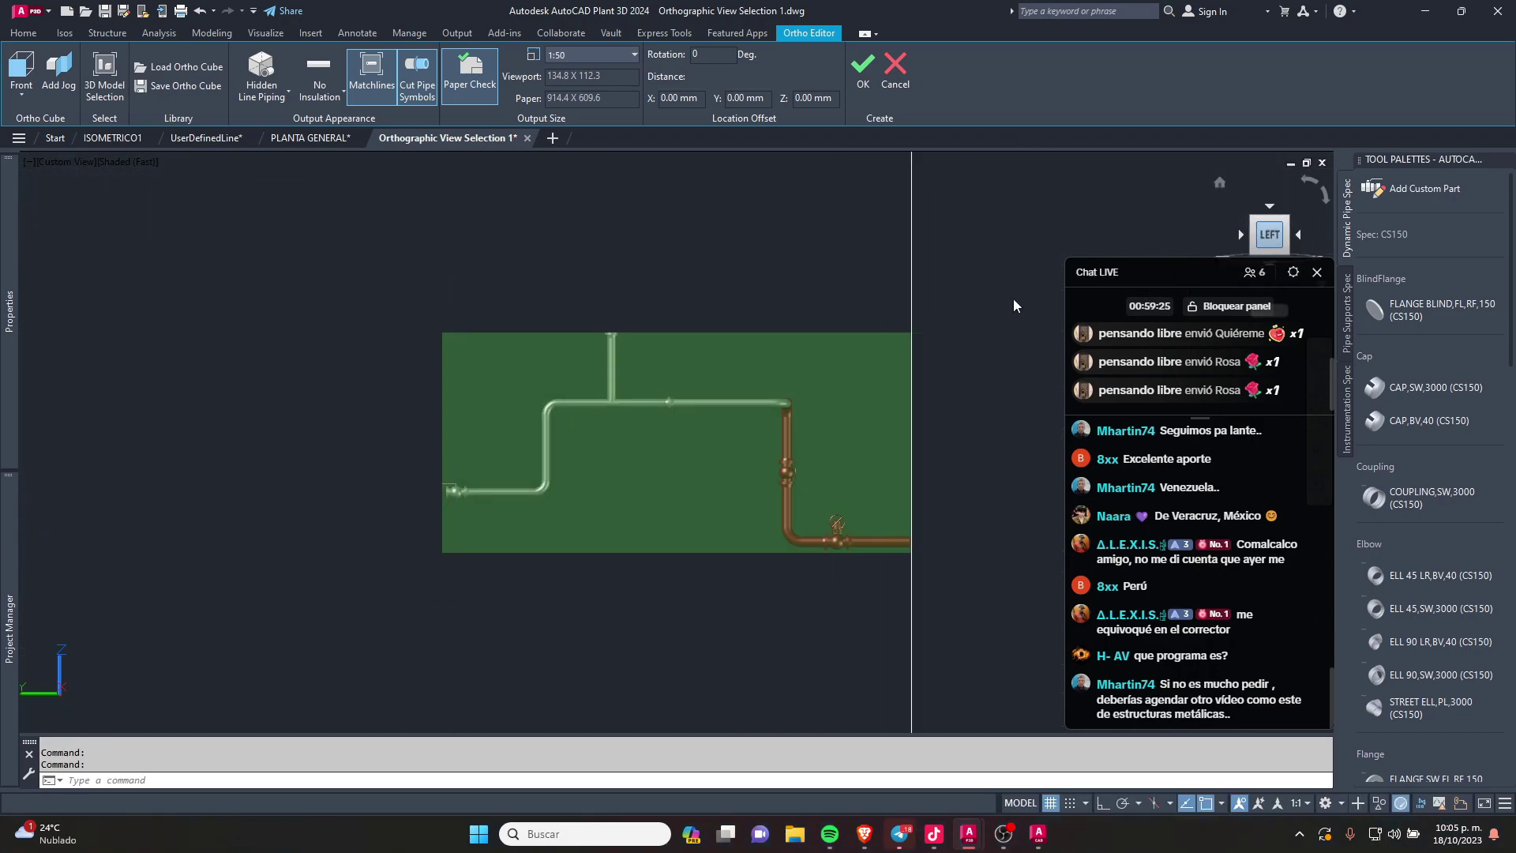
{"action": "left_click", "coordinate": [14, 101]}
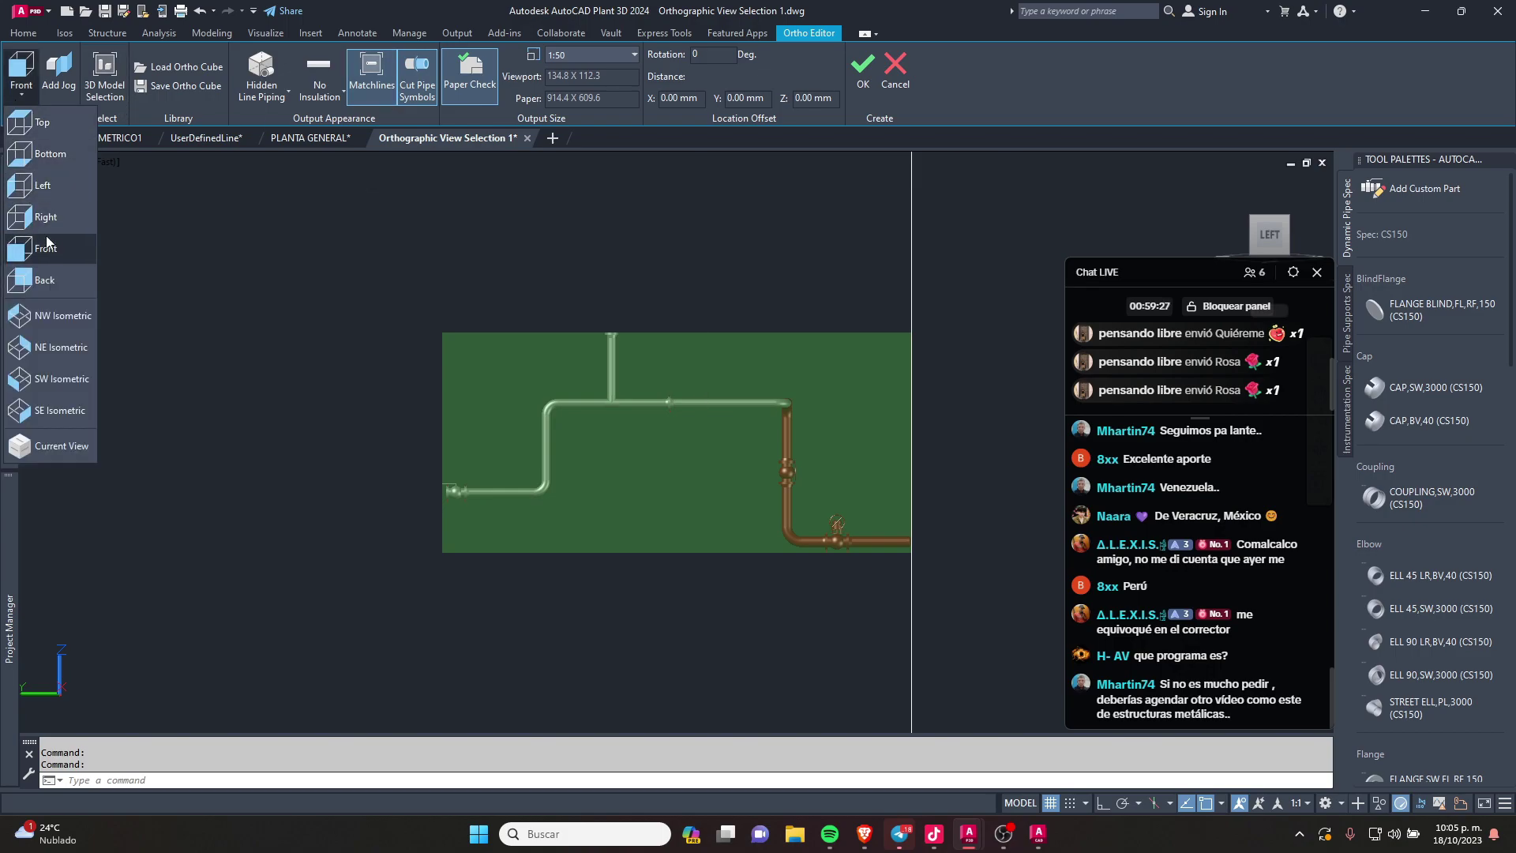
{"action": "left_click", "coordinate": [50, 191]}
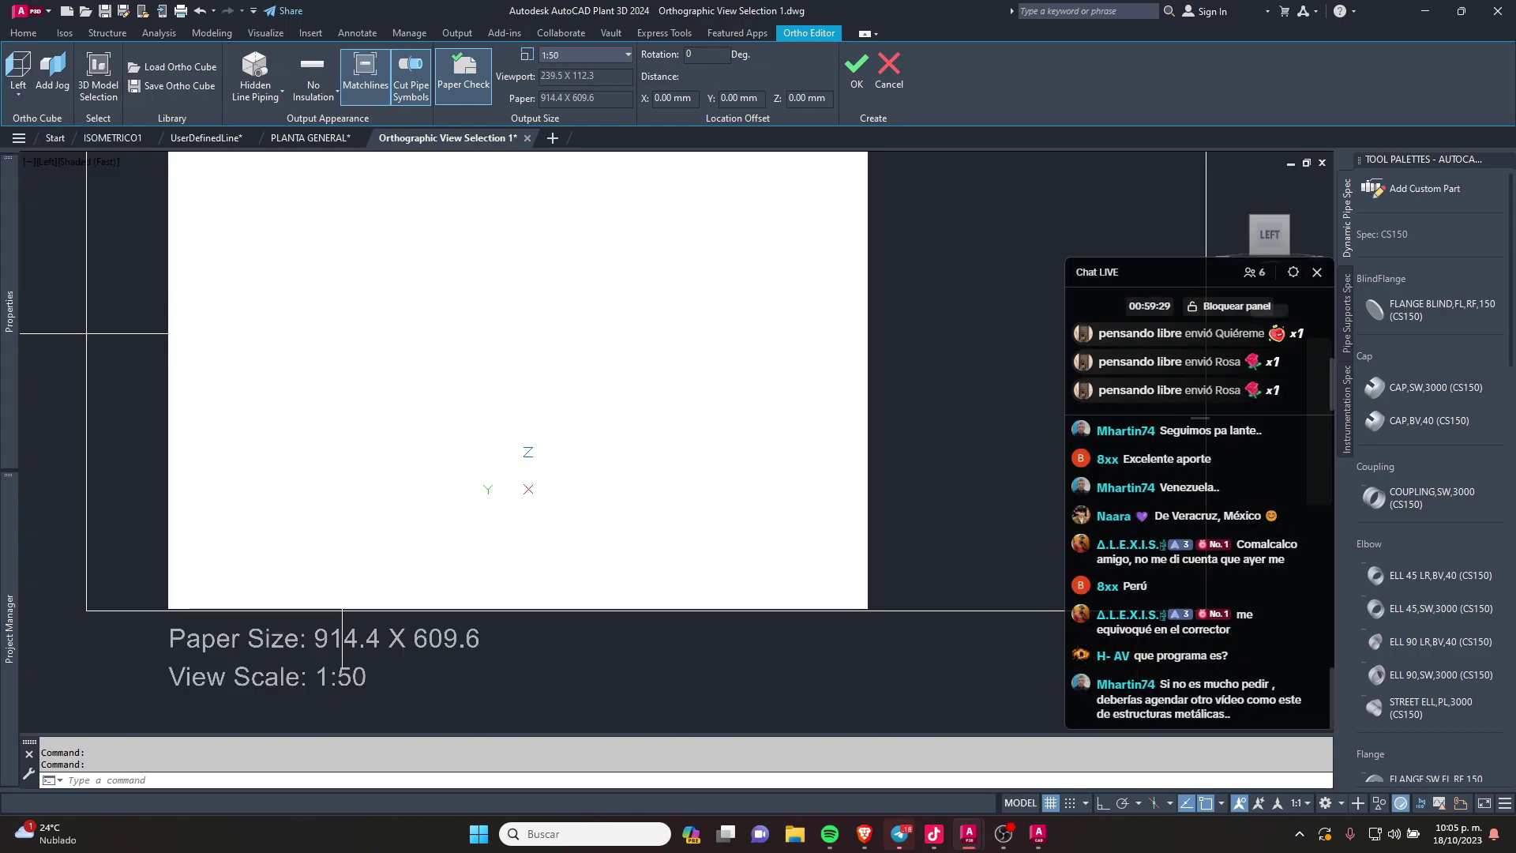
Step: Set the left-side view scale to 1:30 and accept it for placement
{"action": "scroll", "coordinate": [528, 450], "scroll_direction": "down", "scroll_amount": 5}
{"action": "mouse_move", "coordinate": [506, 395]}
{"action": "middle_mouse_down", "text": "shift"}
{"action": "mouse_move", "coordinate": [612, 424]}
{"action": "mouse_move", "coordinate": [370, 459]}
{"action": "mouse_move", "coordinate": [459, 436]}
{"action": "mouse_move", "coordinate": [407, 393]}
{"action": "mouse_move", "coordinate": [474, 379]}
{"action": "middle_mouse_up", "text": "shift"}
{"action": "scroll", "coordinate": [459, 436], "scroll_direction": "up", "scroll_amount": 2}
{"action": "scroll", "coordinate": [459, 435], "scroll_direction": "up", "scroll_amount": 4}
{"action": "scroll", "coordinate": [459, 436], "scroll_direction": "down", "scroll_amount": 3}
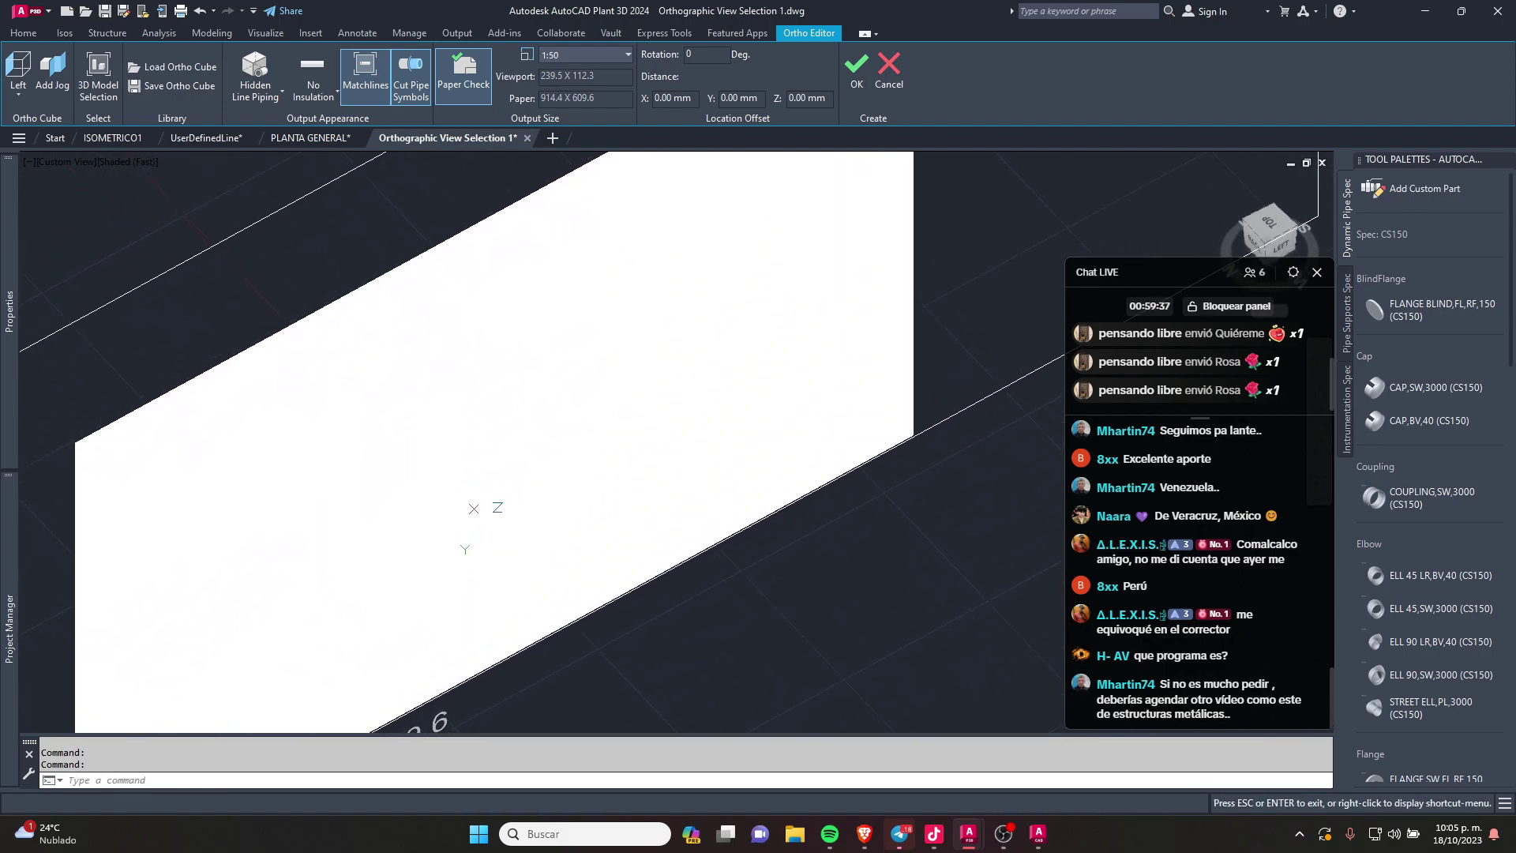
{"action": "scroll", "coordinate": [660, 395], "scroll_direction": "down", "scroll_amount": 3}
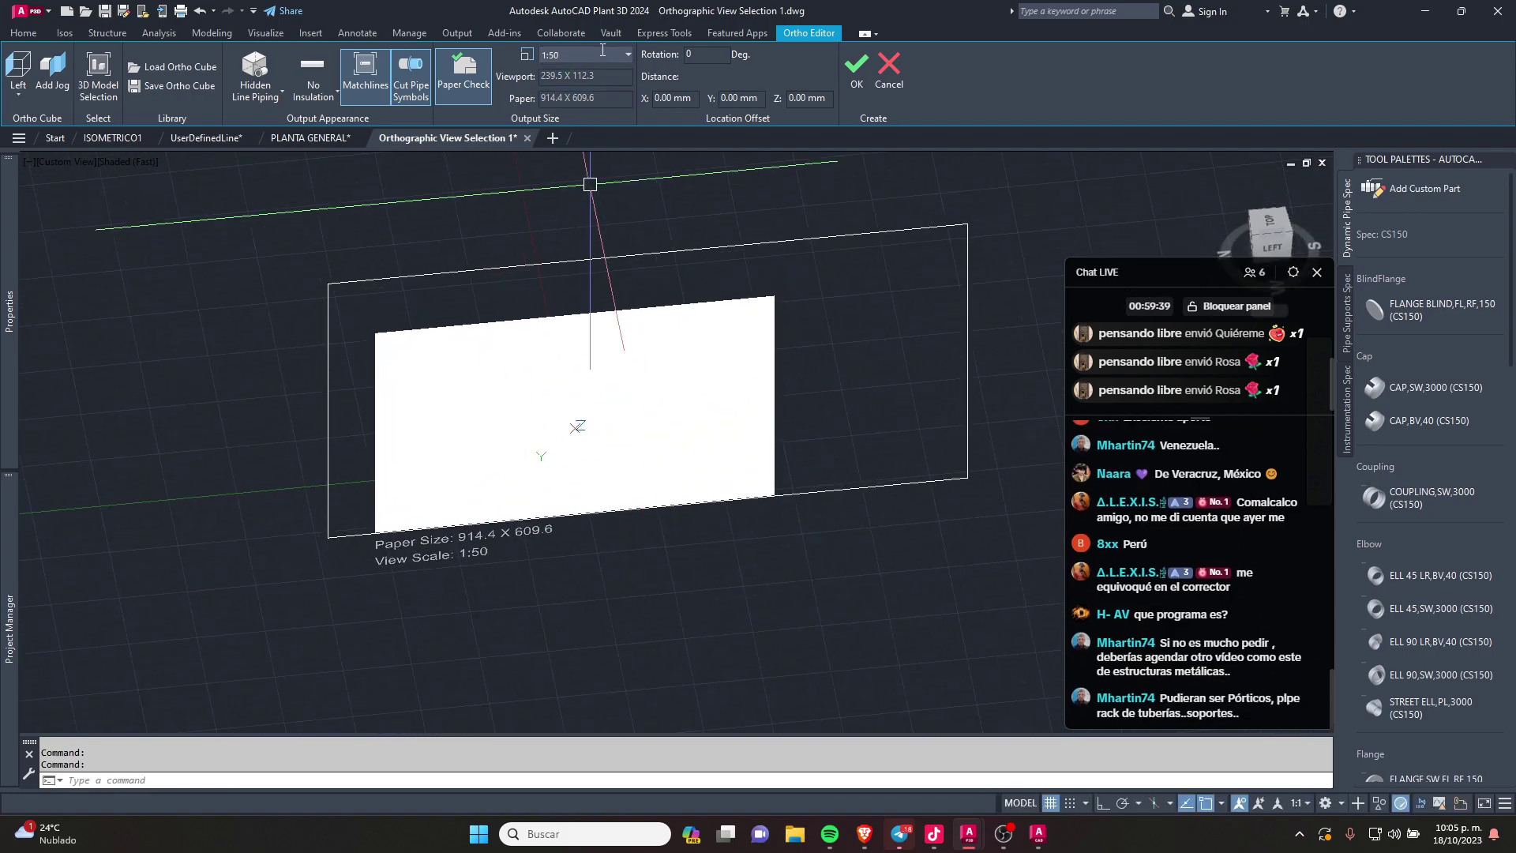
{"action": "left_click", "coordinate": [627, 57]}
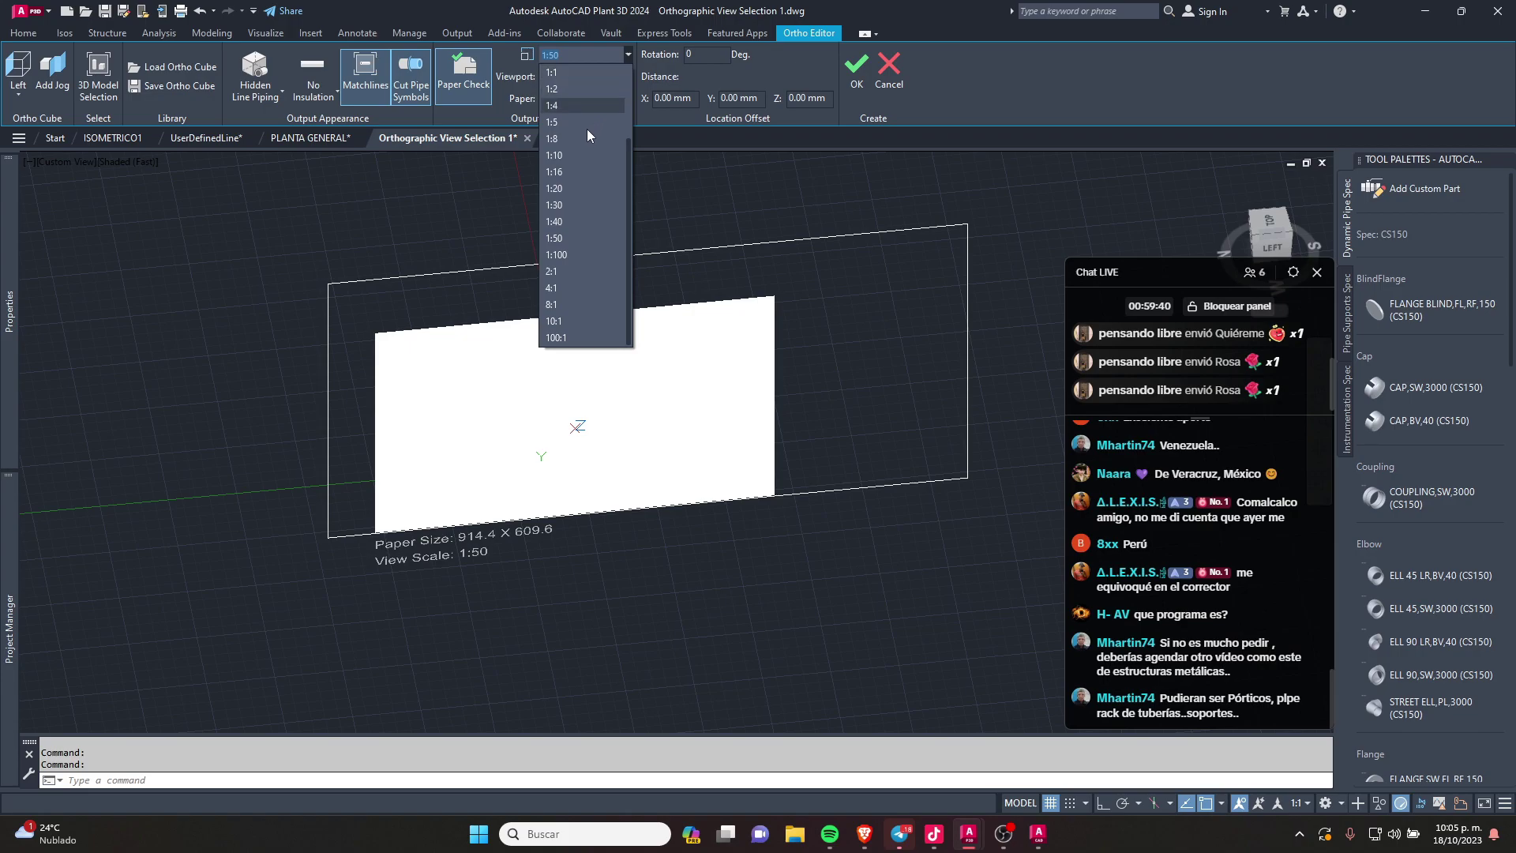
{"action": "left_click", "coordinate": [554, 204]}
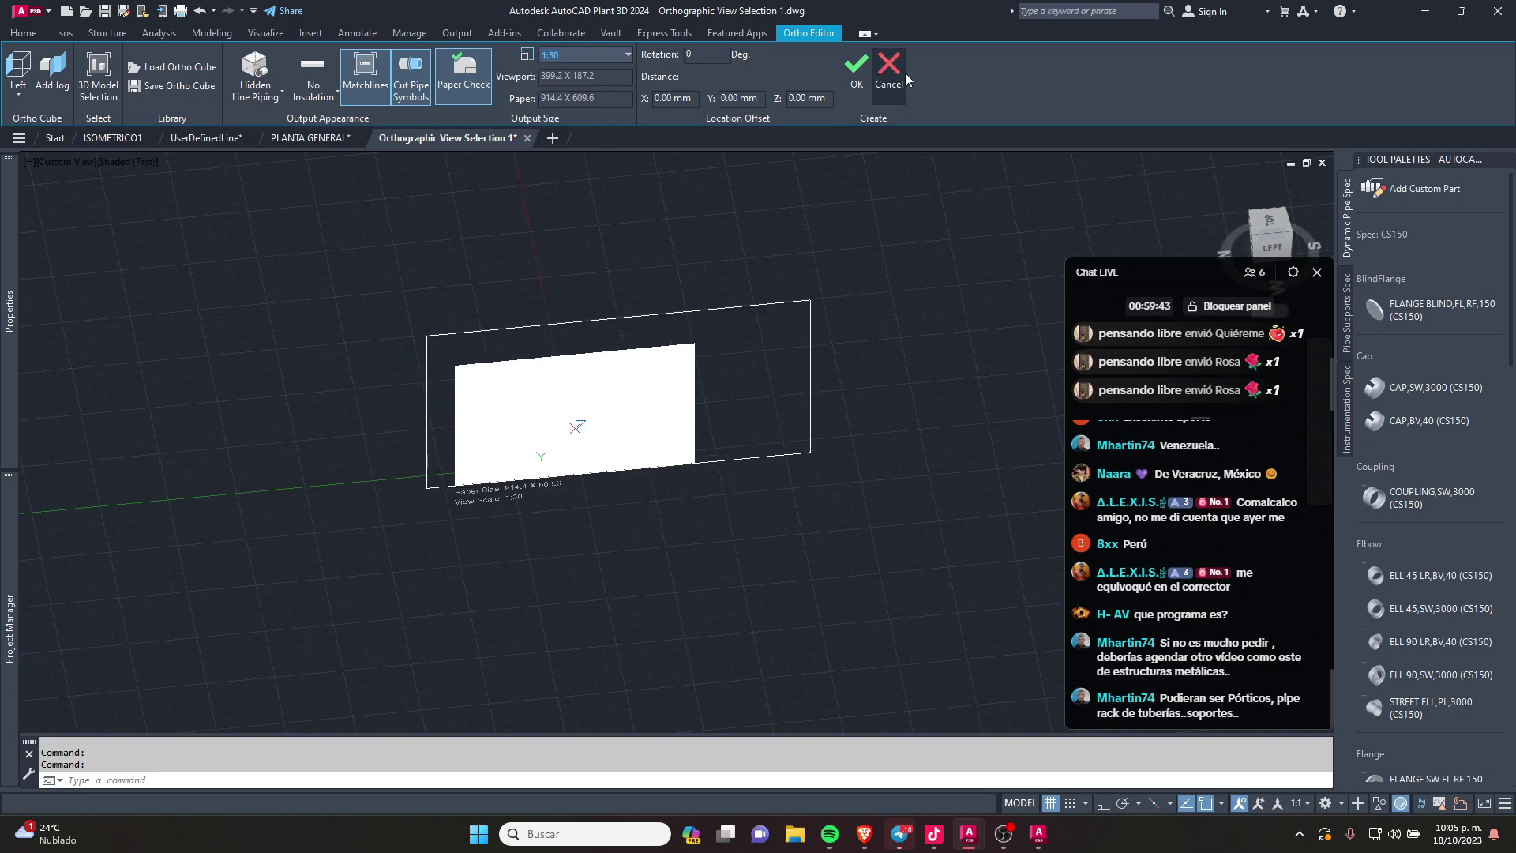
{"action": "left_click", "coordinate": [858, 79]}
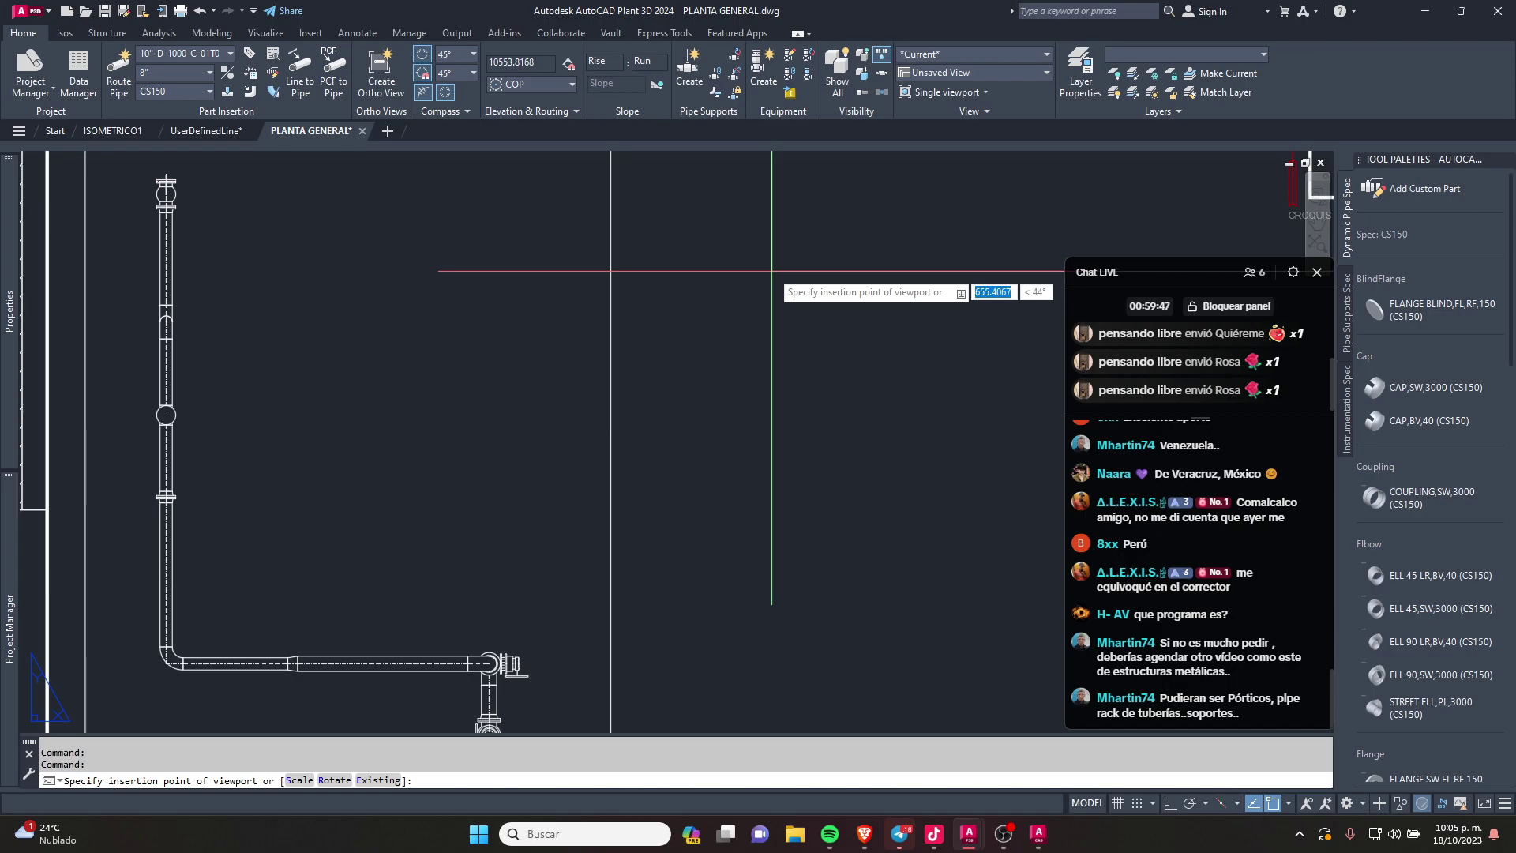
Step: Place the left-side piping view to the right of the plan view
{"action": "scroll", "coordinate": [738, 332], "scroll_direction": "down", "scroll_amount": 6}
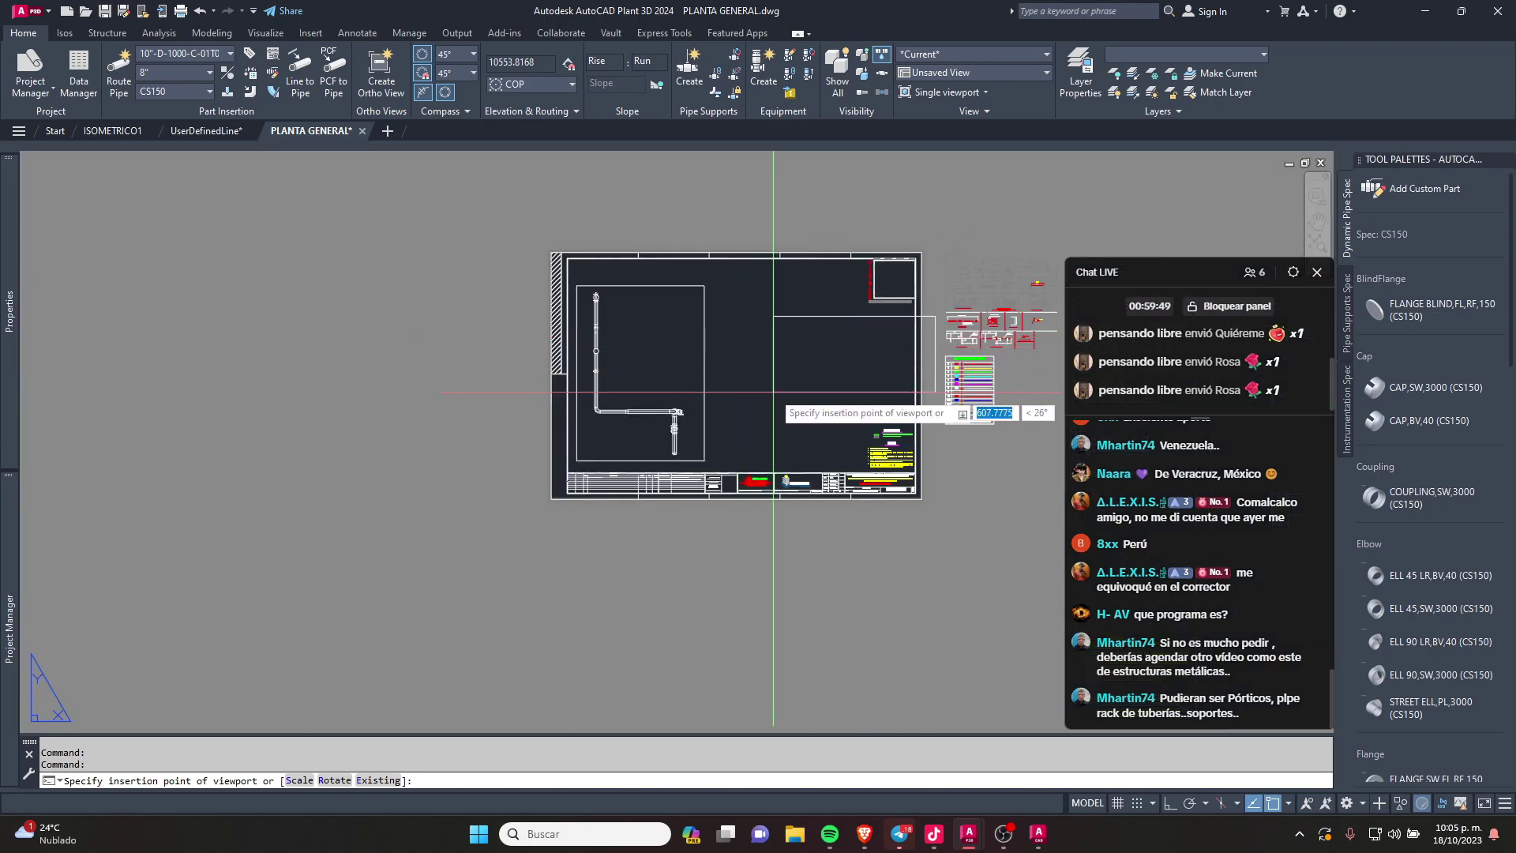
{"action": "scroll", "coordinate": [747, 417], "scroll_direction": "up", "scroll_amount": 2}
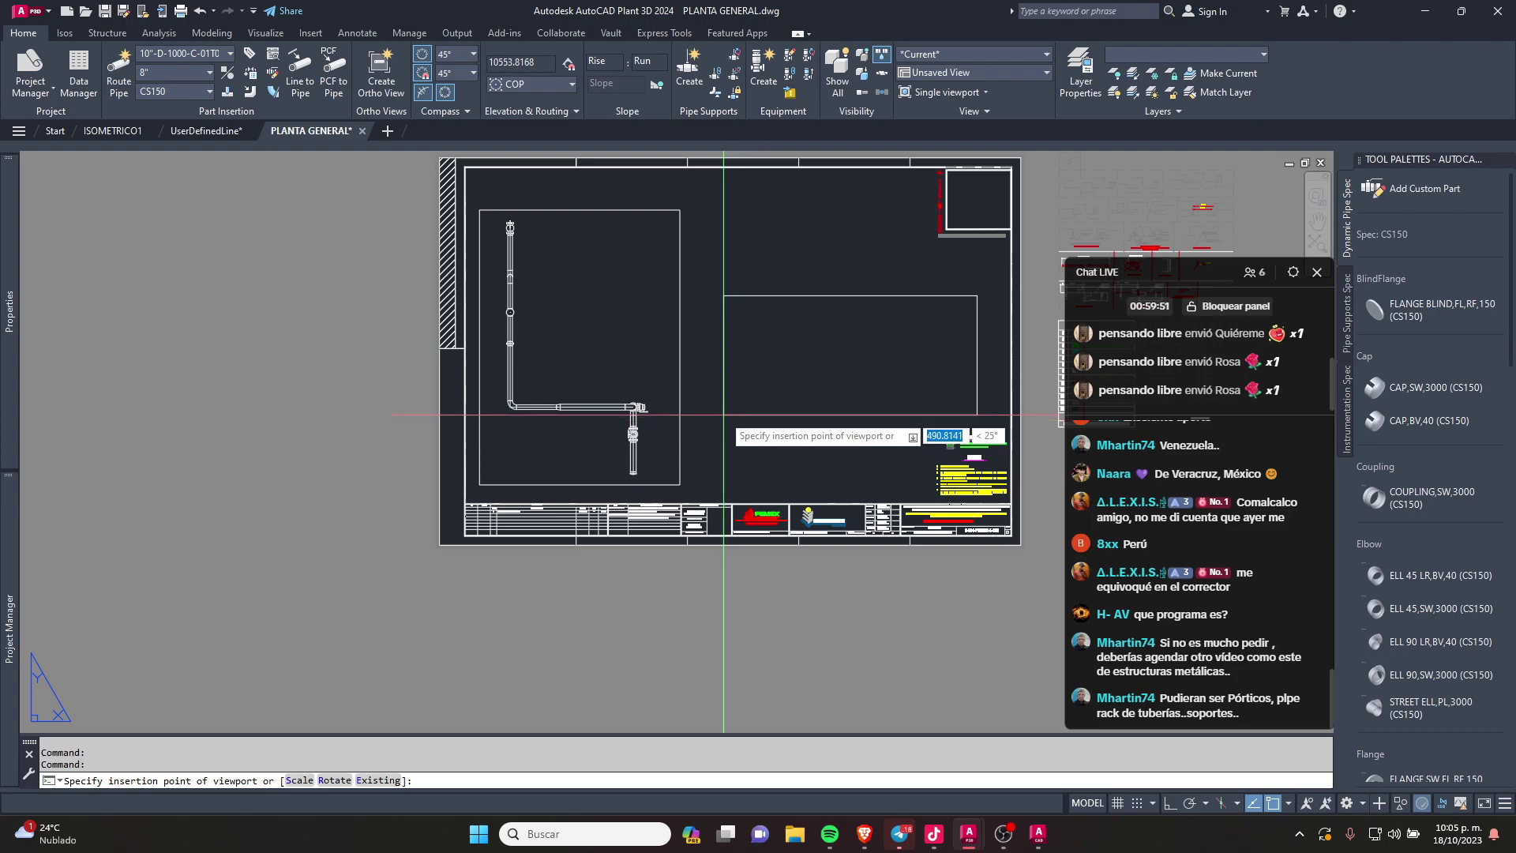
{"action": "left_click", "coordinate": [724, 414]}
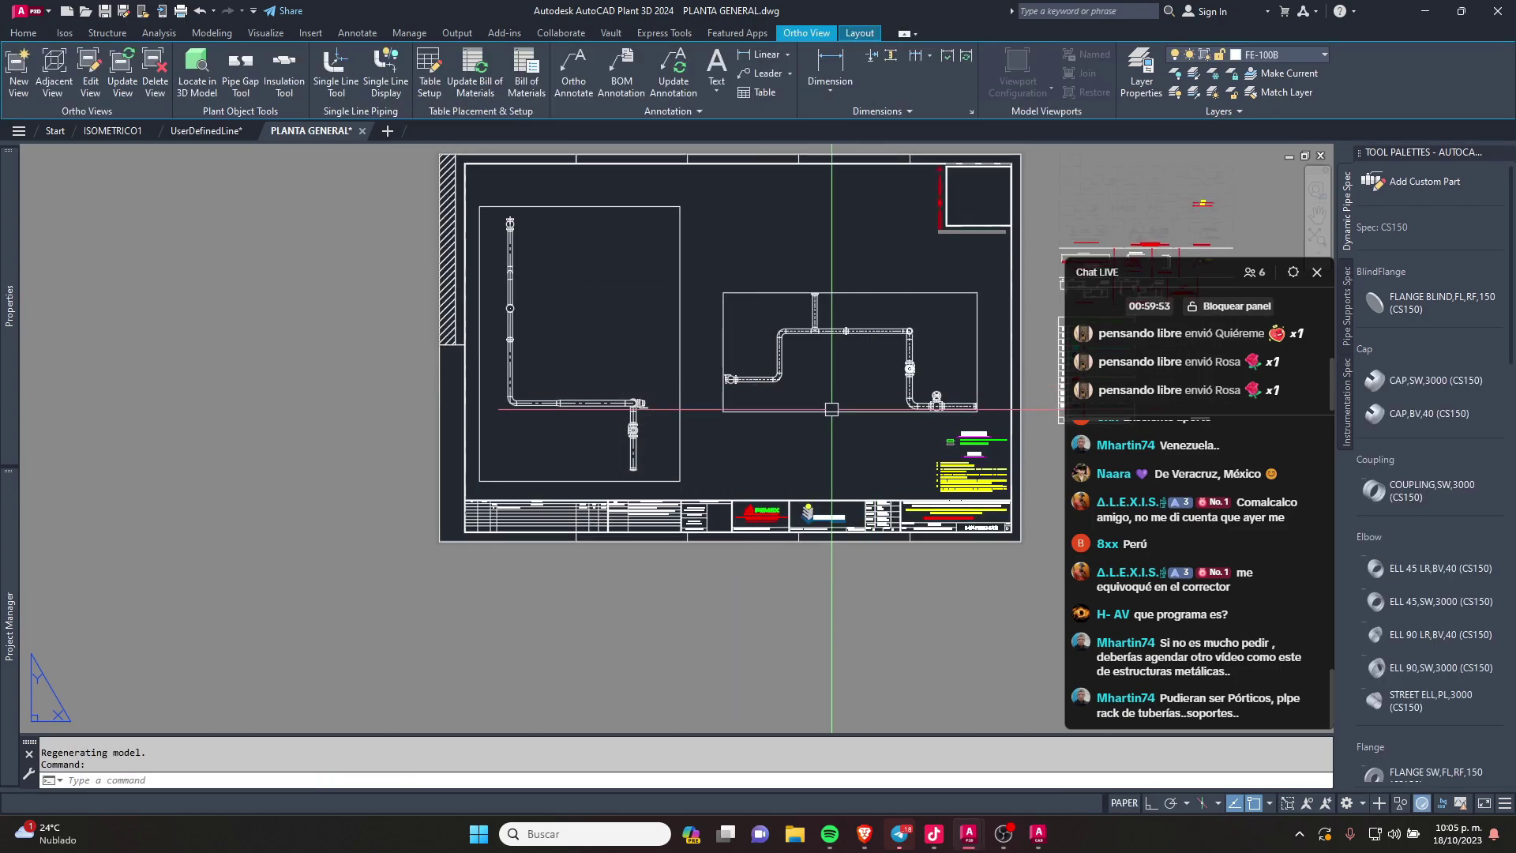
{"action": "scroll", "coordinate": [832, 409], "scroll_direction": "up", "scroll_amount": 4}
{"action": "left_click", "coordinate": [607, 401]}
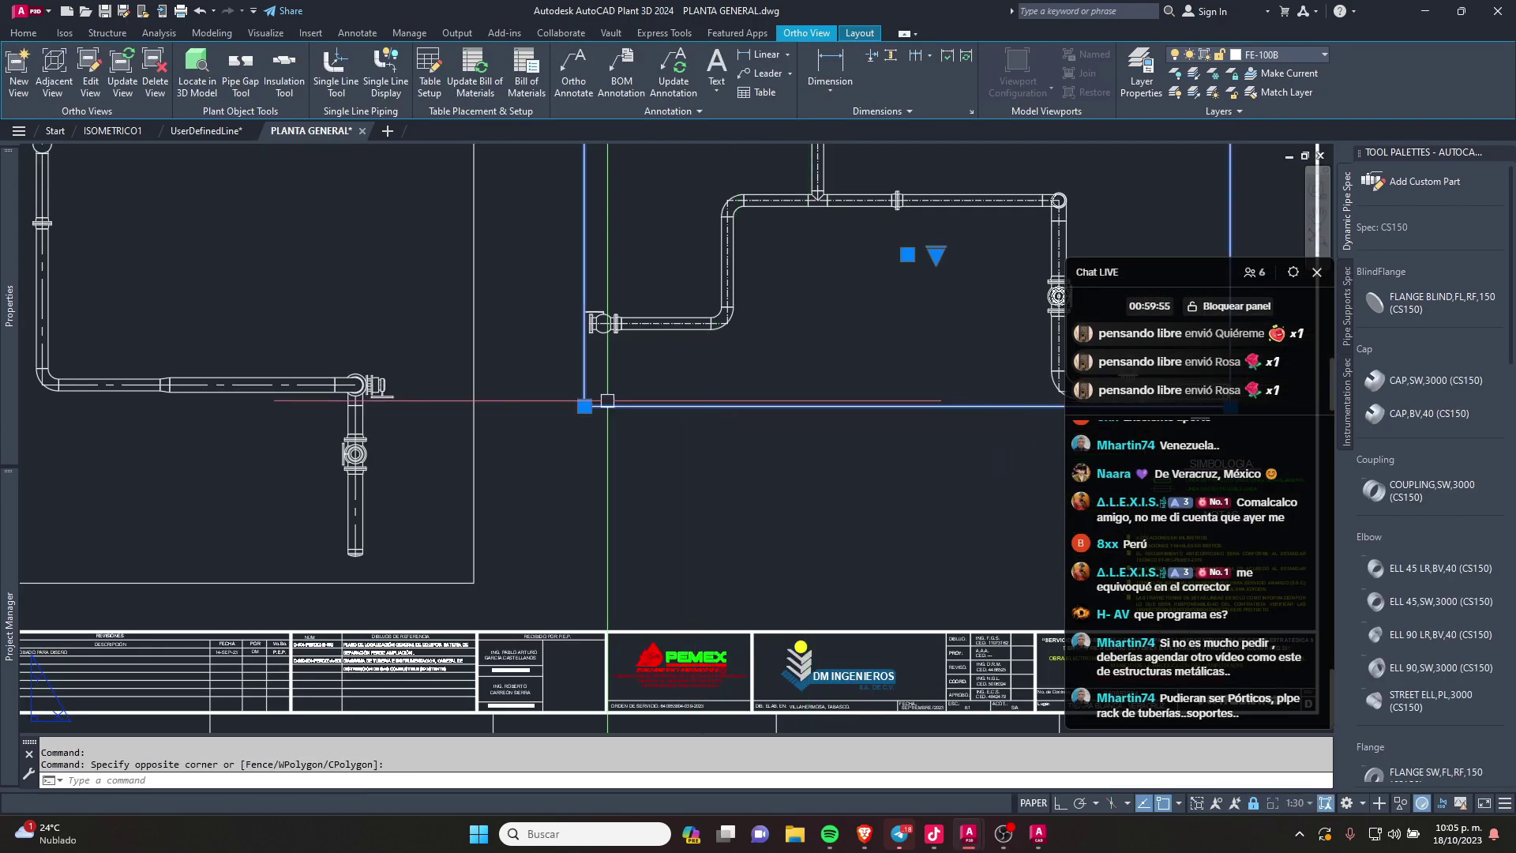
{"action": "middle_click_drag", "start_coordinate": [565, 406], "coordinate": [226, 487]}
{"action": "left_click", "coordinate": [889, 488]}
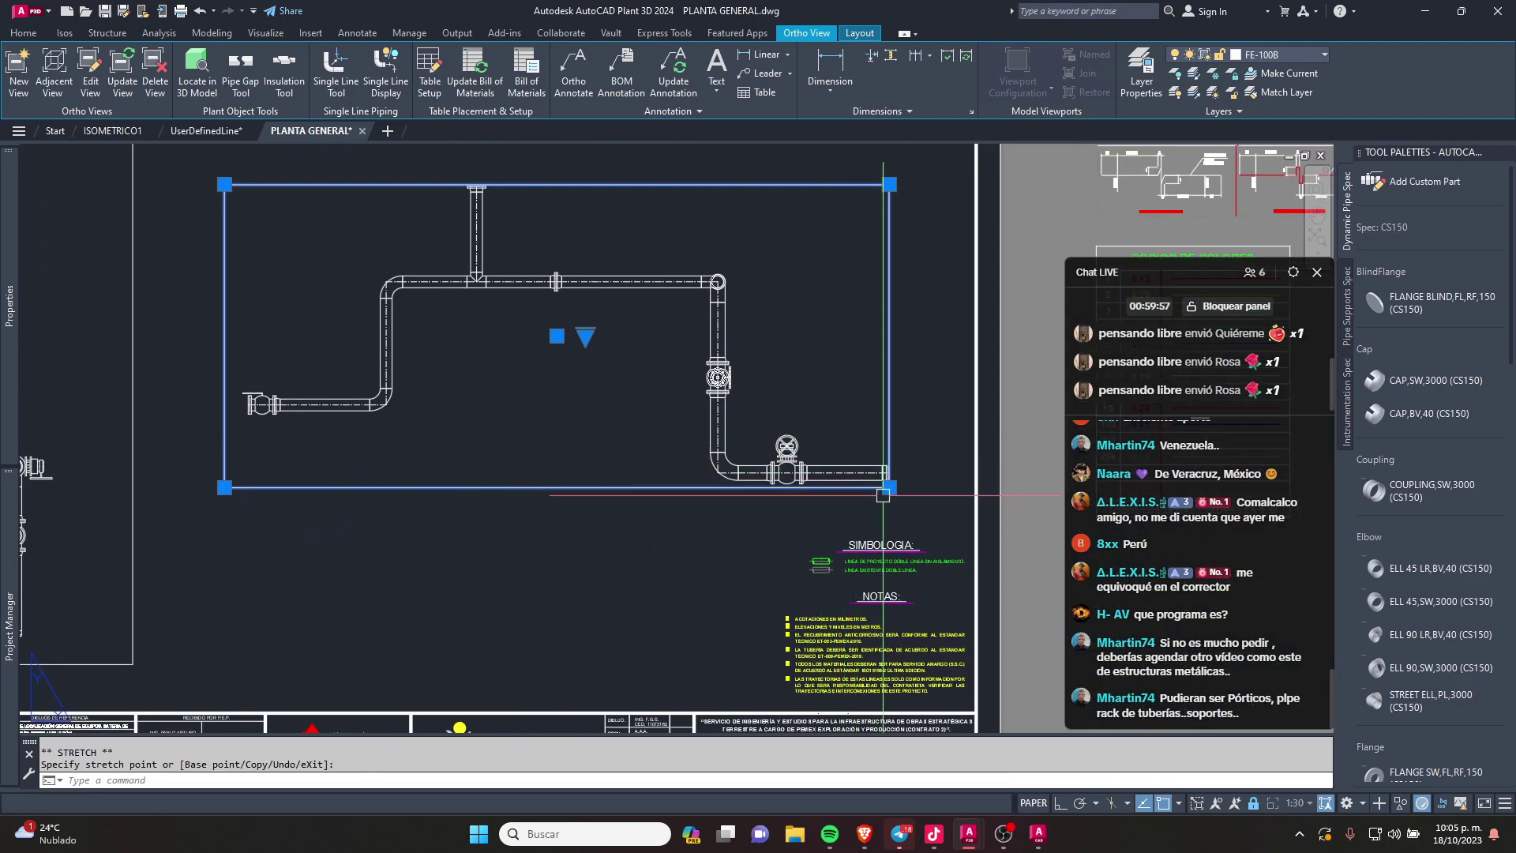
{"action": "key", "text": "Escape"}
Step: Try resizing the new viewport by its corner grips, then cancel
{"action": "middle_click_drag", "start_coordinate": [916, 384], "coordinate": [1093, 339]}
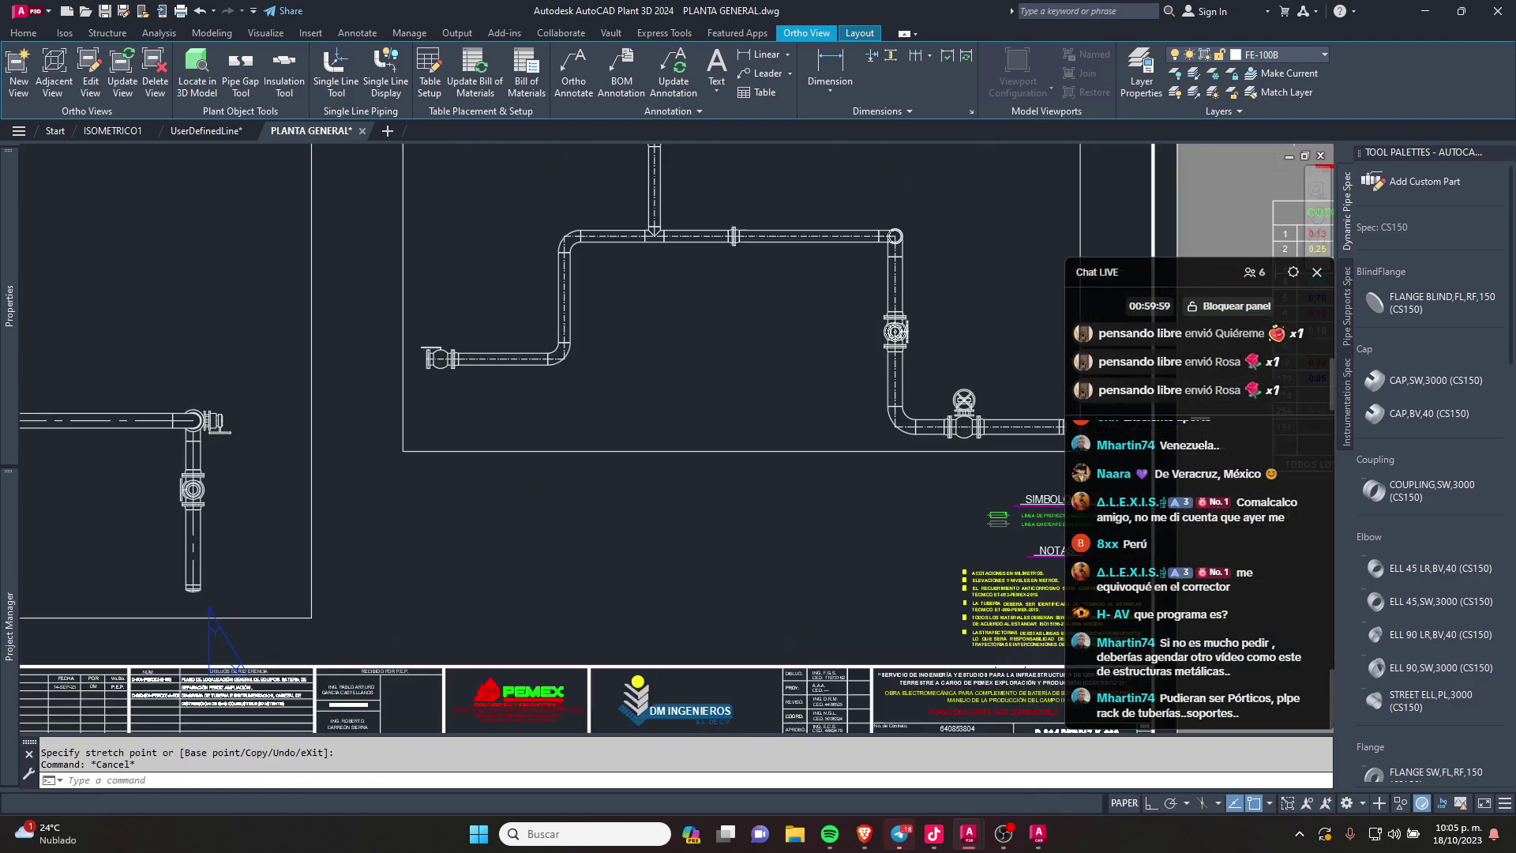
{"action": "middle_click_drag", "start_coordinate": [817, 232], "coordinate": [747, 472]}
{"action": "left_click", "coordinate": [833, 378]}
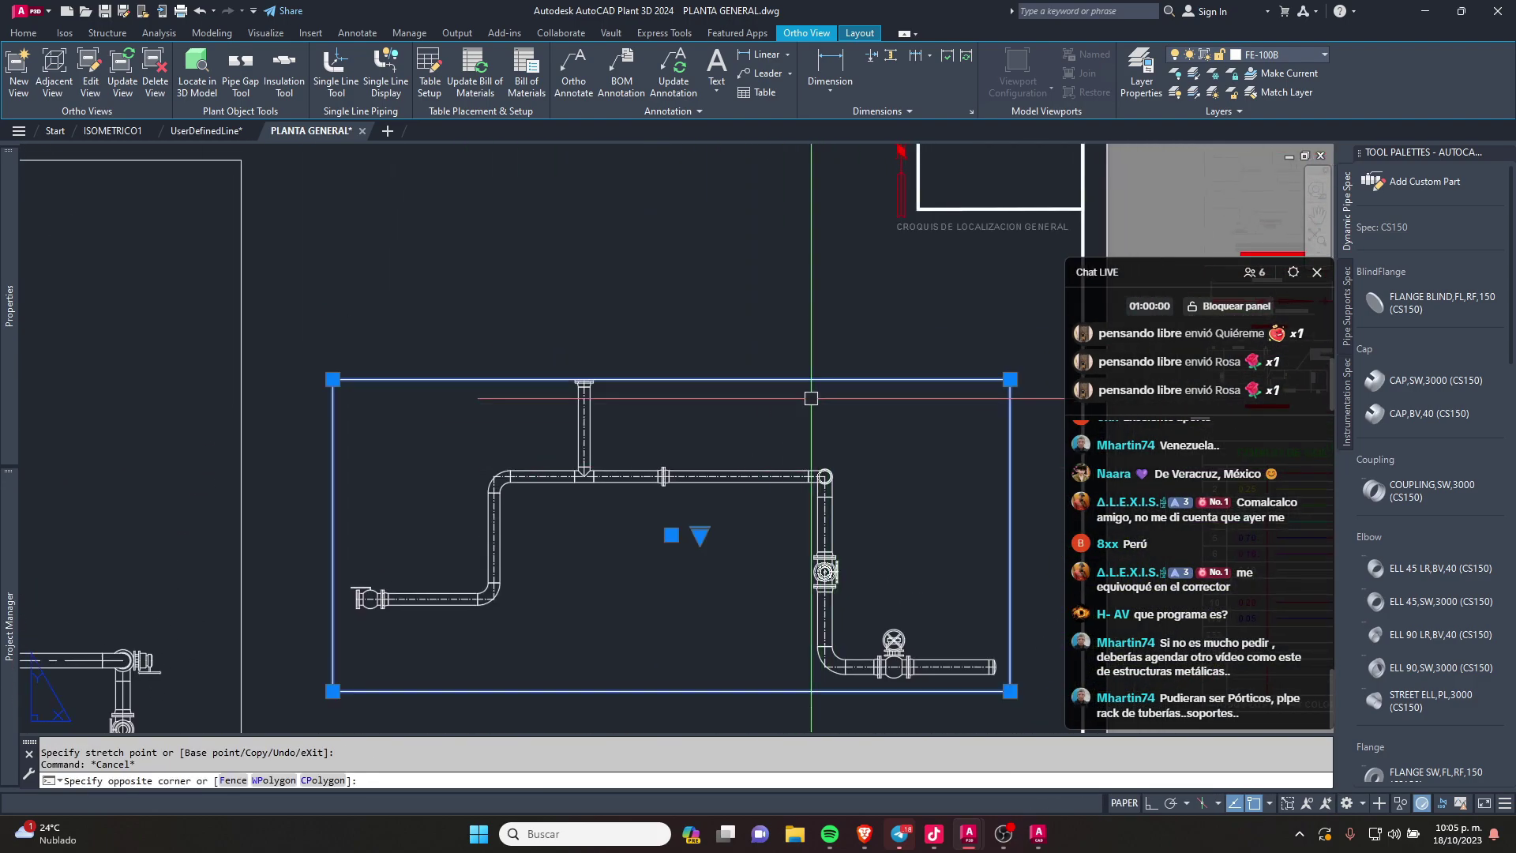
{"action": "left_click", "coordinate": [1010, 377]}
{"action": "scroll", "coordinate": [840, 371], "scroll_direction": "down", "scroll_amount": 3}
{"action": "scroll", "coordinate": [715, 453], "scroll_direction": "down", "scroll_amount": 2}
{"action": "key", "text": "Escape"}
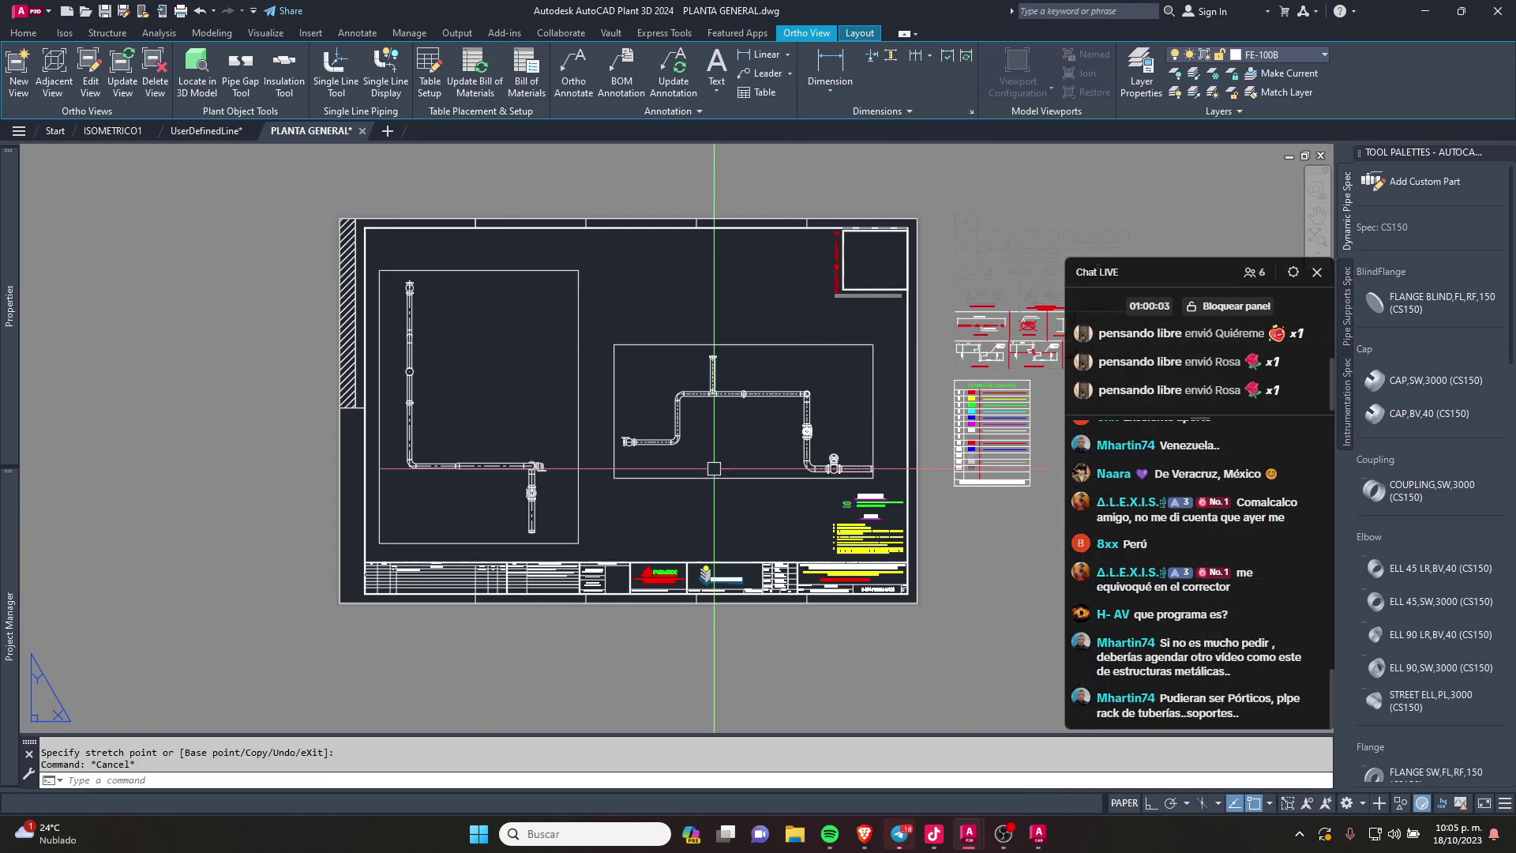
Step: Review the sheet's notes and legend, then return to the ISOMETRICO1 drawing
{"action": "scroll", "coordinate": [714, 469], "scroll_direction": "up", "scroll_amount": 3}
{"action": "scroll", "coordinate": [726, 476], "scroll_direction": "down", "scroll_amount": 3}
{"action": "scroll", "coordinate": [700, 468], "scroll_direction": "up", "scroll_amount": 2}
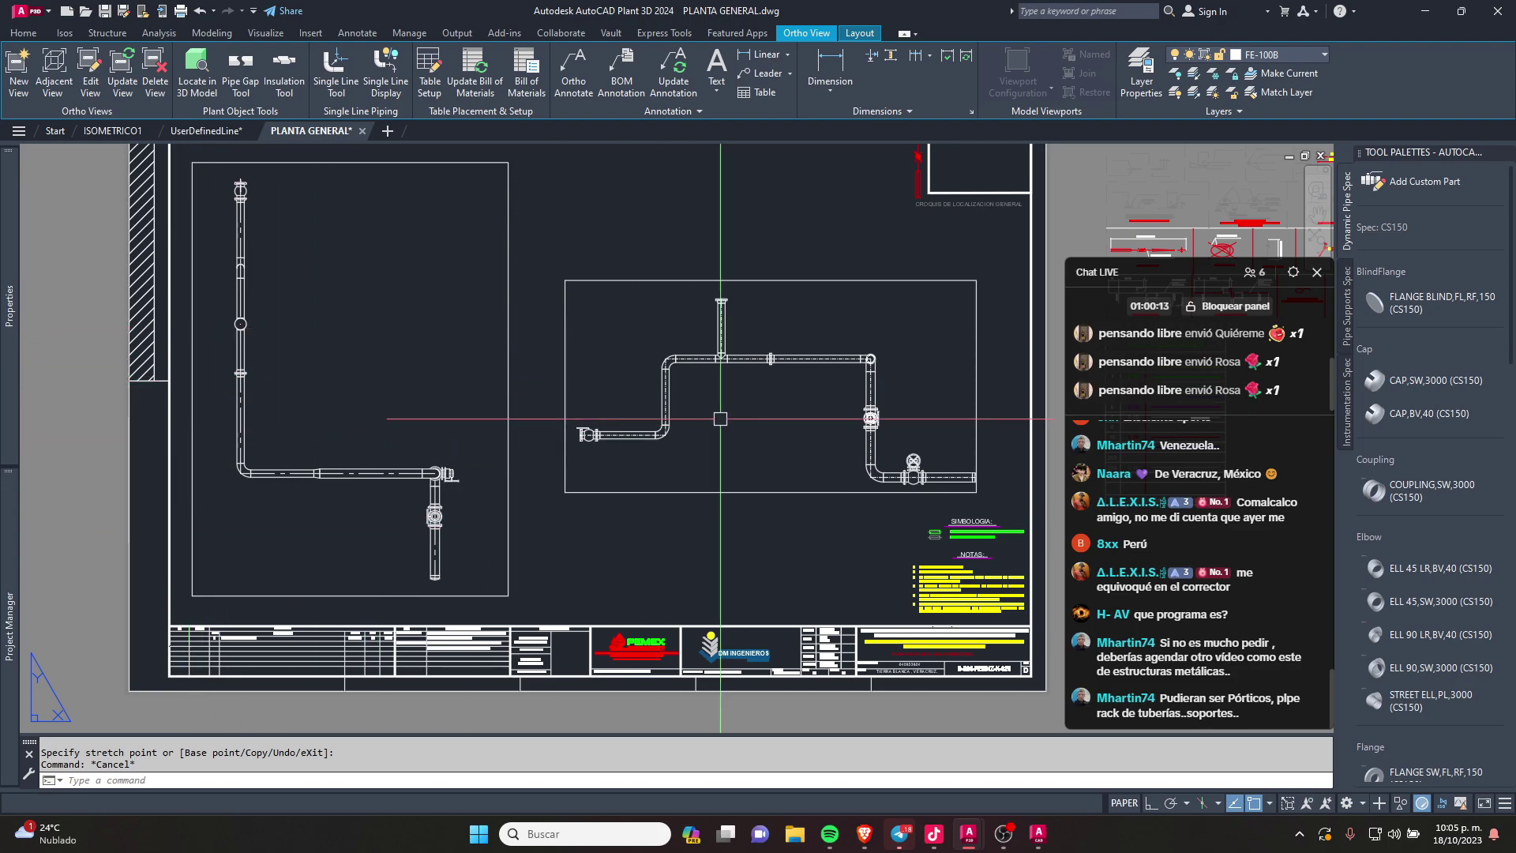
{"action": "scroll", "coordinate": [805, 414], "scroll_direction": "up", "scroll_amount": 2}
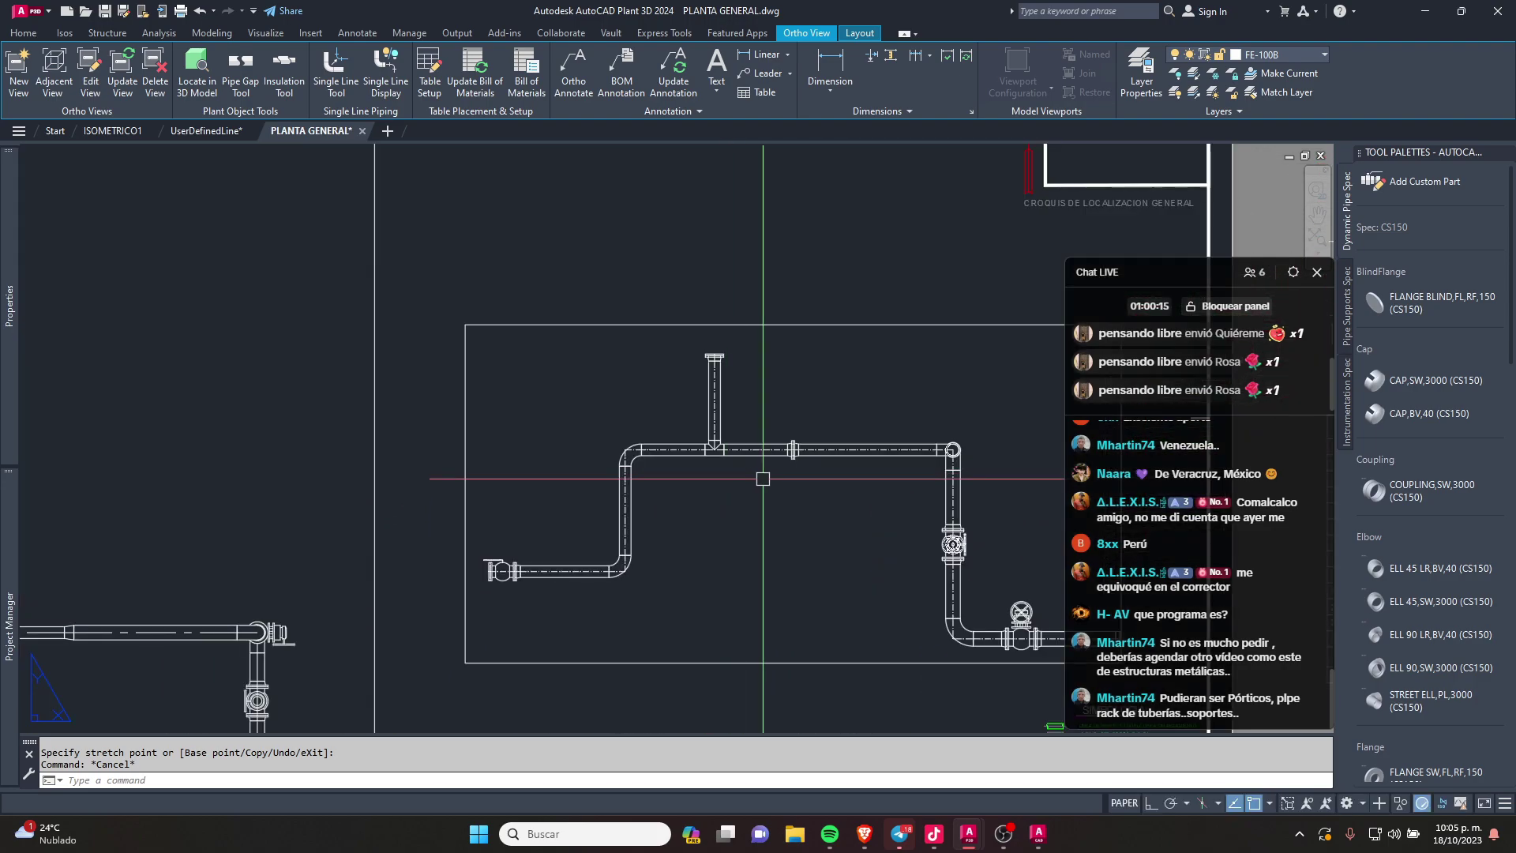
{"action": "scroll", "coordinate": [836, 570], "scroll_direction": "down", "scroll_amount": 1}
{"action": "scroll", "coordinate": [766, 576], "scroll_direction": "up", "scroll_amount": 3}
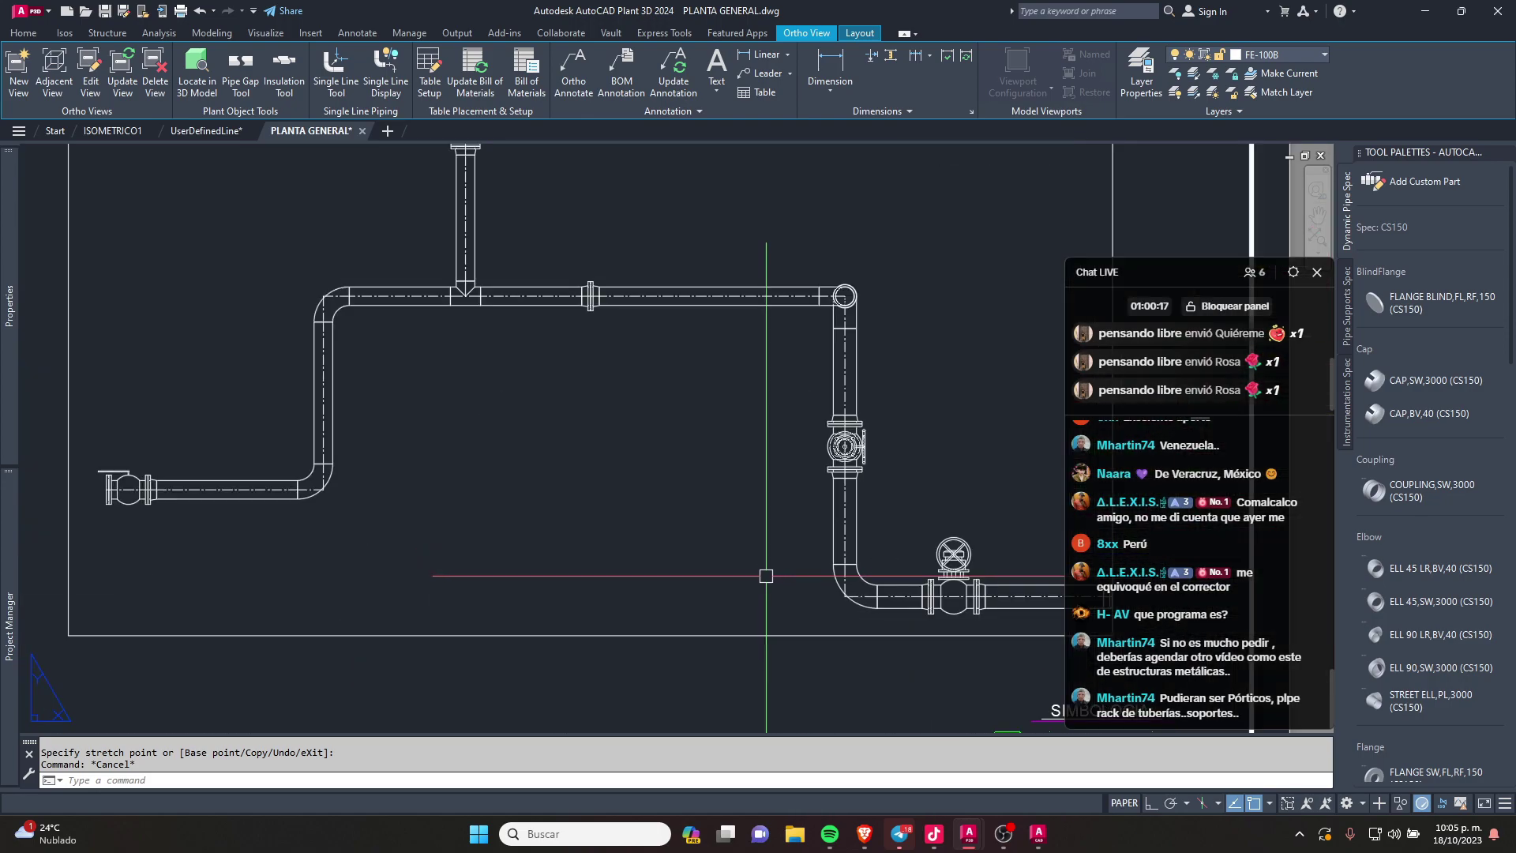
{"action": "scroll", "coordinate": [782, 514], "scroll_direction": "up", "scroll_amount": 3}
{"action": "scroll", "coordinate": [869, 542], "scroll_direction": "up", "scroll_amount": 2}
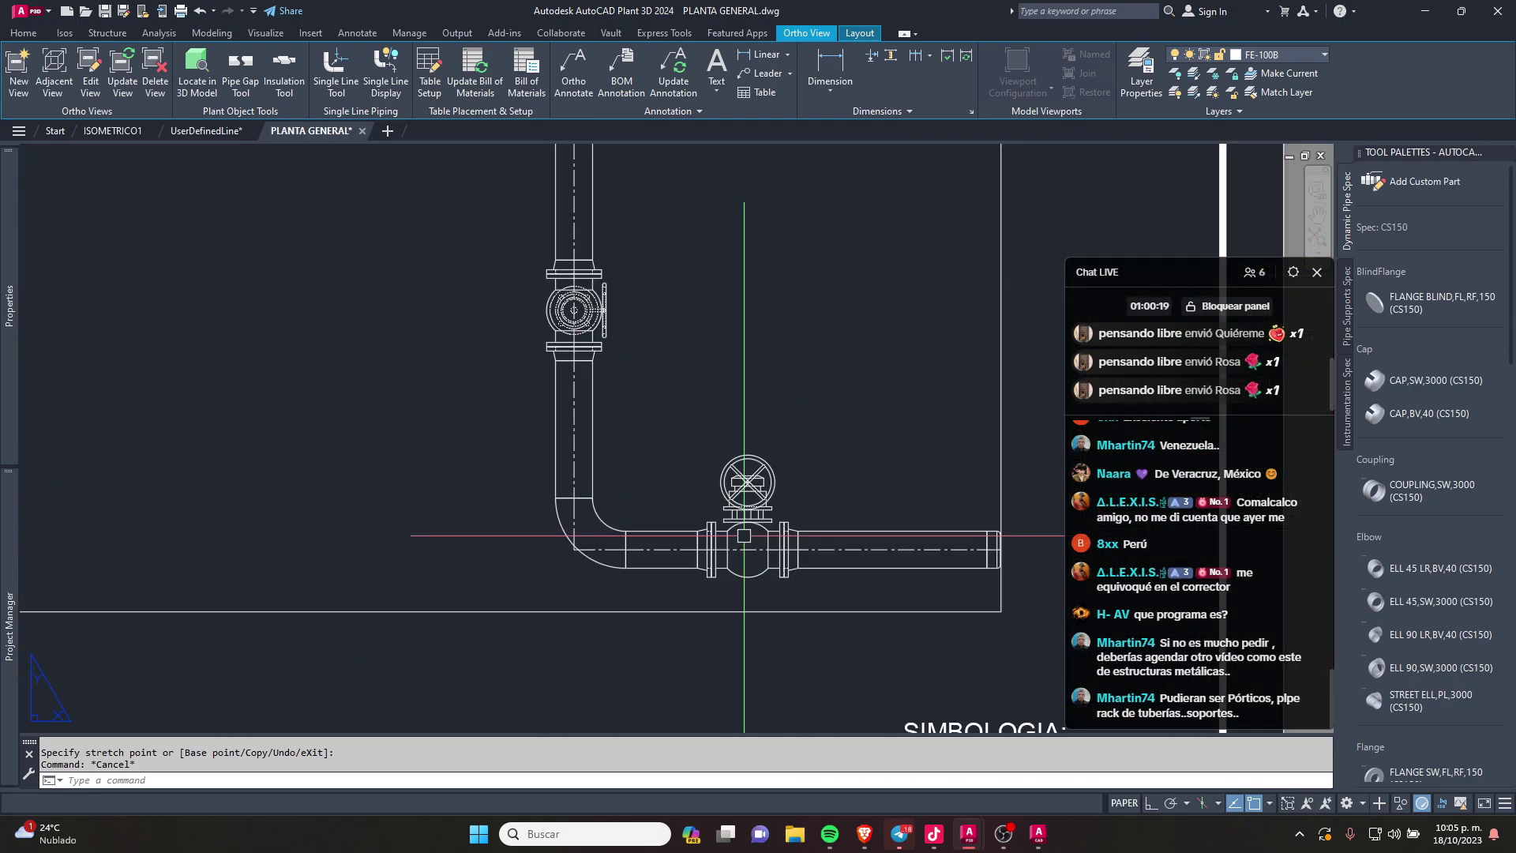
{"action": "scroll", "coordinate": [961, 532], "scroll_direction": "up", "scroll_amount": 2}
{"action": "scroll", "coordinate": [904, 533], "scroll_direction": "down", "scroll_amount": 4}
{"action": "scroll", "coordinate": [730, 436], "scroll_direction": "down", "scroll_amount": 4}
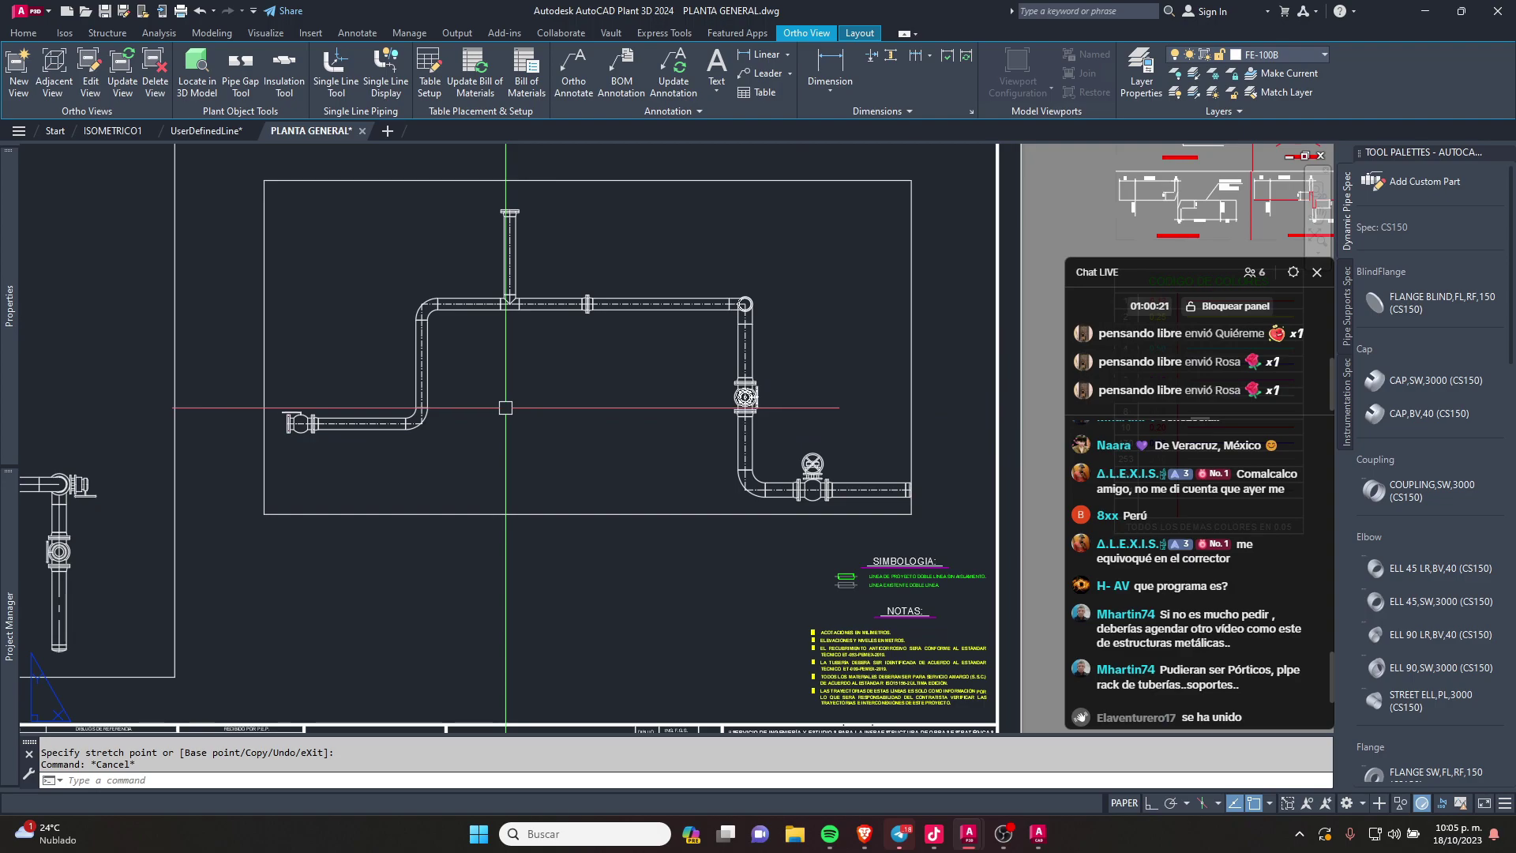
{"action": "scroll", "coordinate": [730, 436], "scroll_direction": "down", "scroll_amount": 4}
{"action": "scroll", "coordinate": [683, 421], "scroll_direction": "up", "scroll_amount": 3}
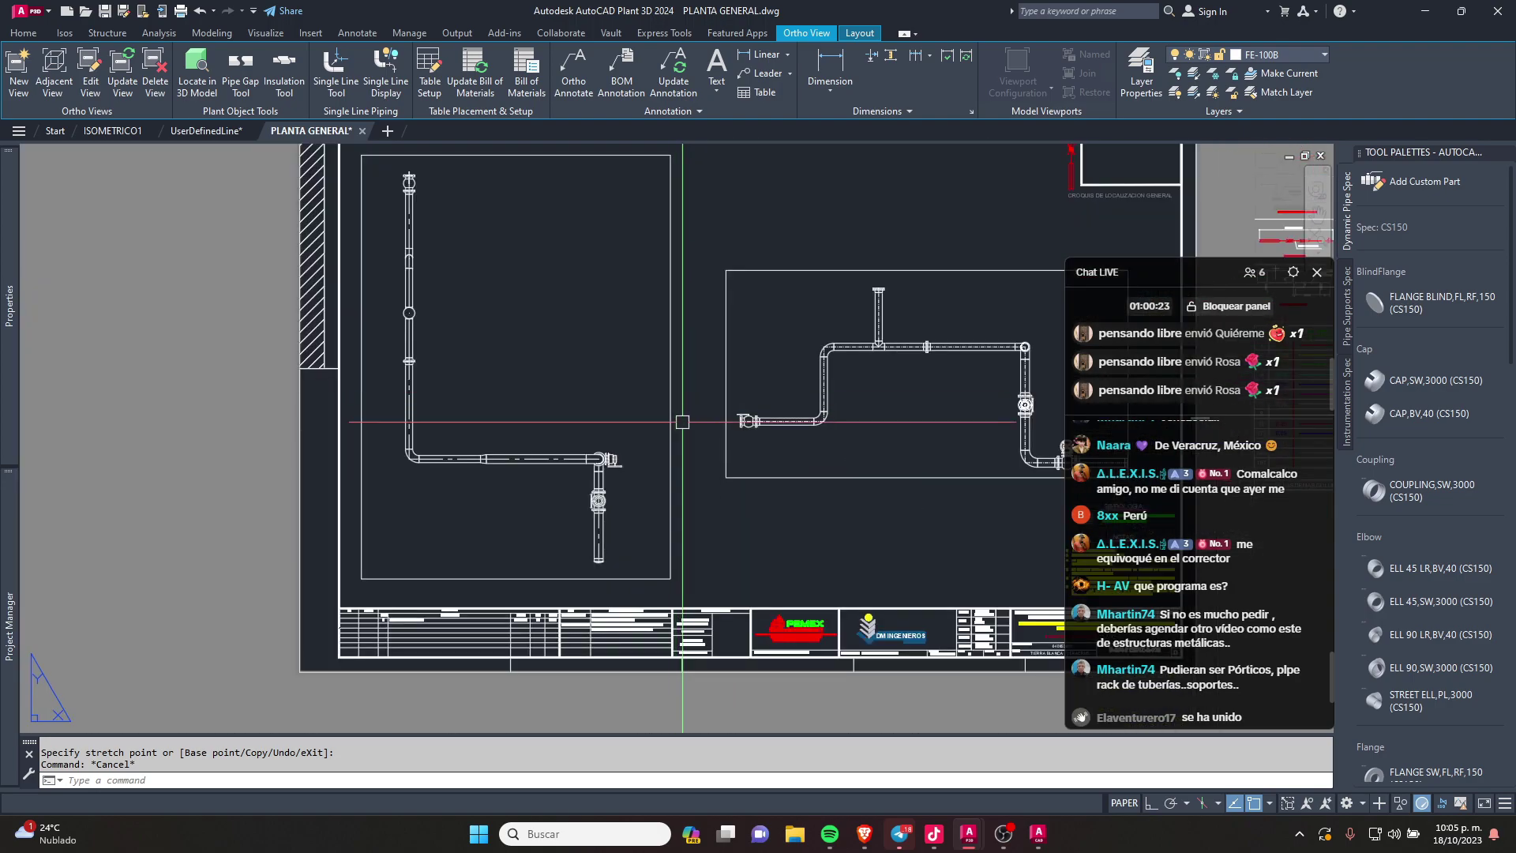
{"action": "middle_click_drag", "start_coordinate": [683, 422], "coordinate": [478, 402]}
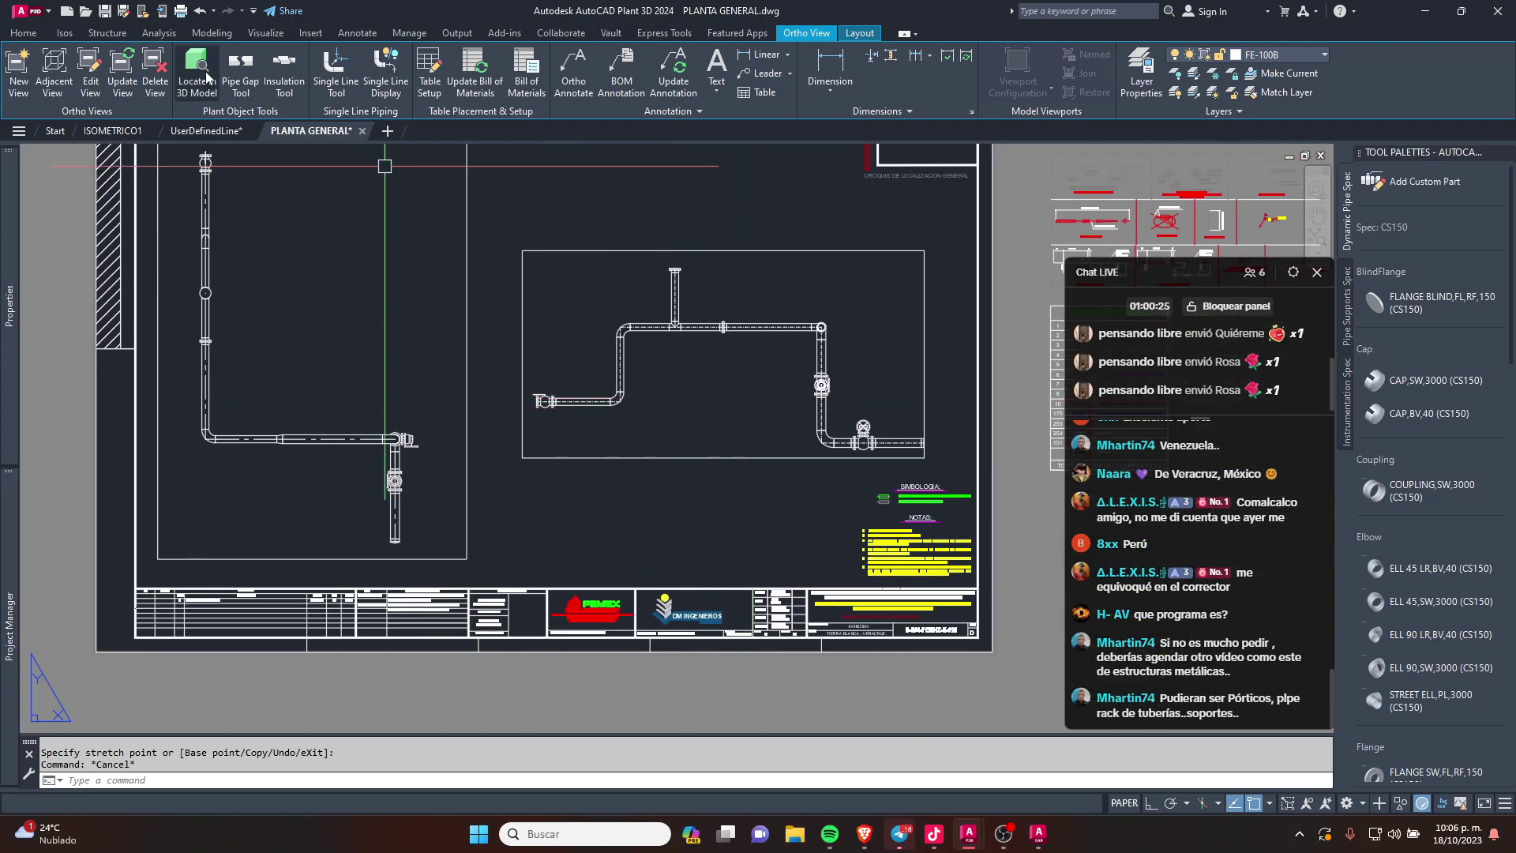
{"action": "left_click", "coordinate": [115, 131]}
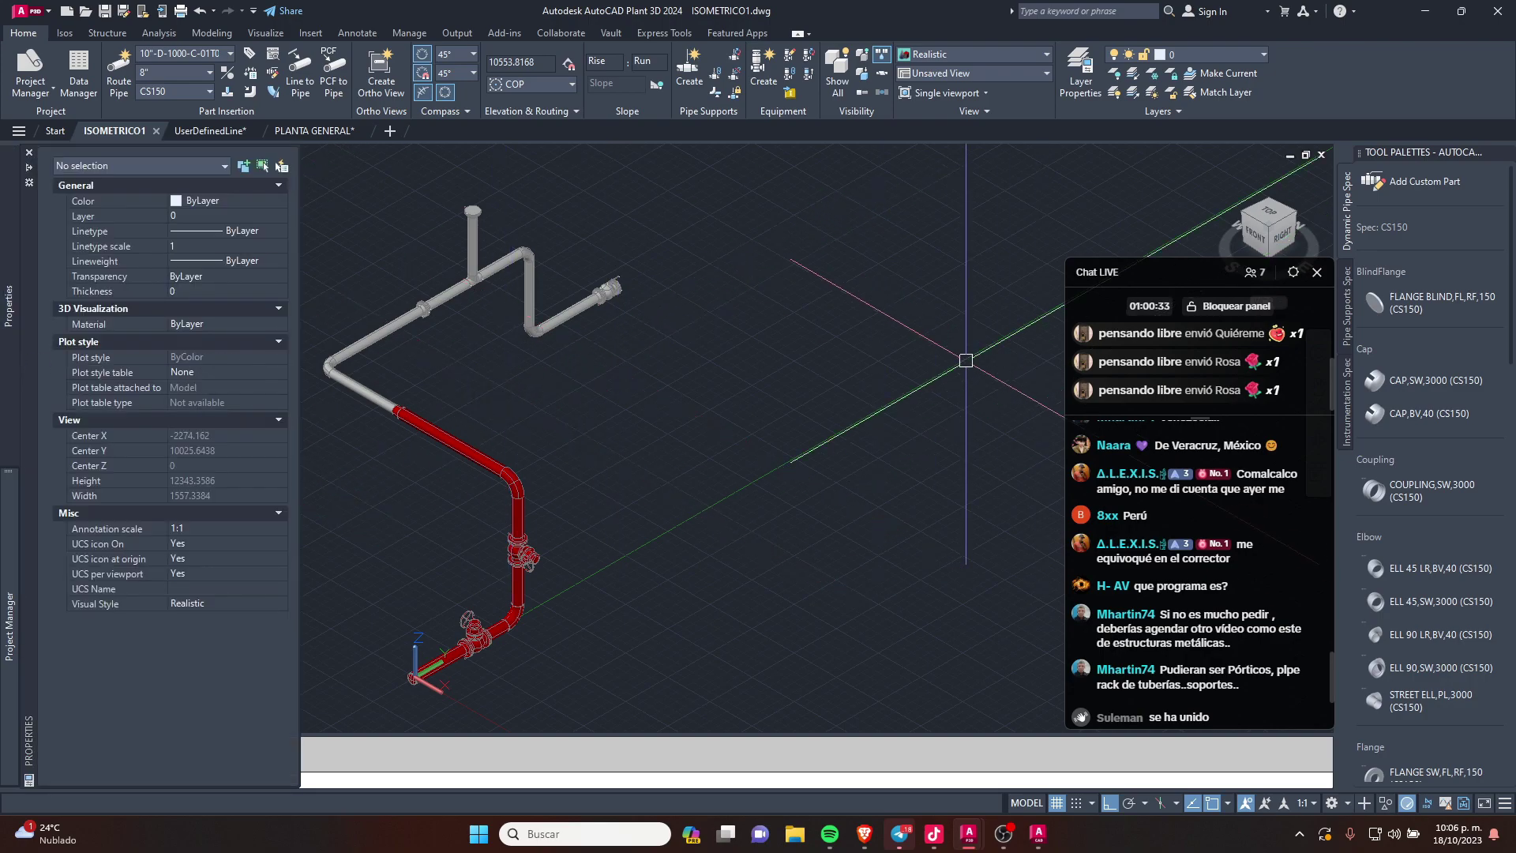
Step: Place two clamped stanchions from the Pipe Supports palette beneath the lower red pipe
{"action": "left_click", "coordinate": [1345, 305]}
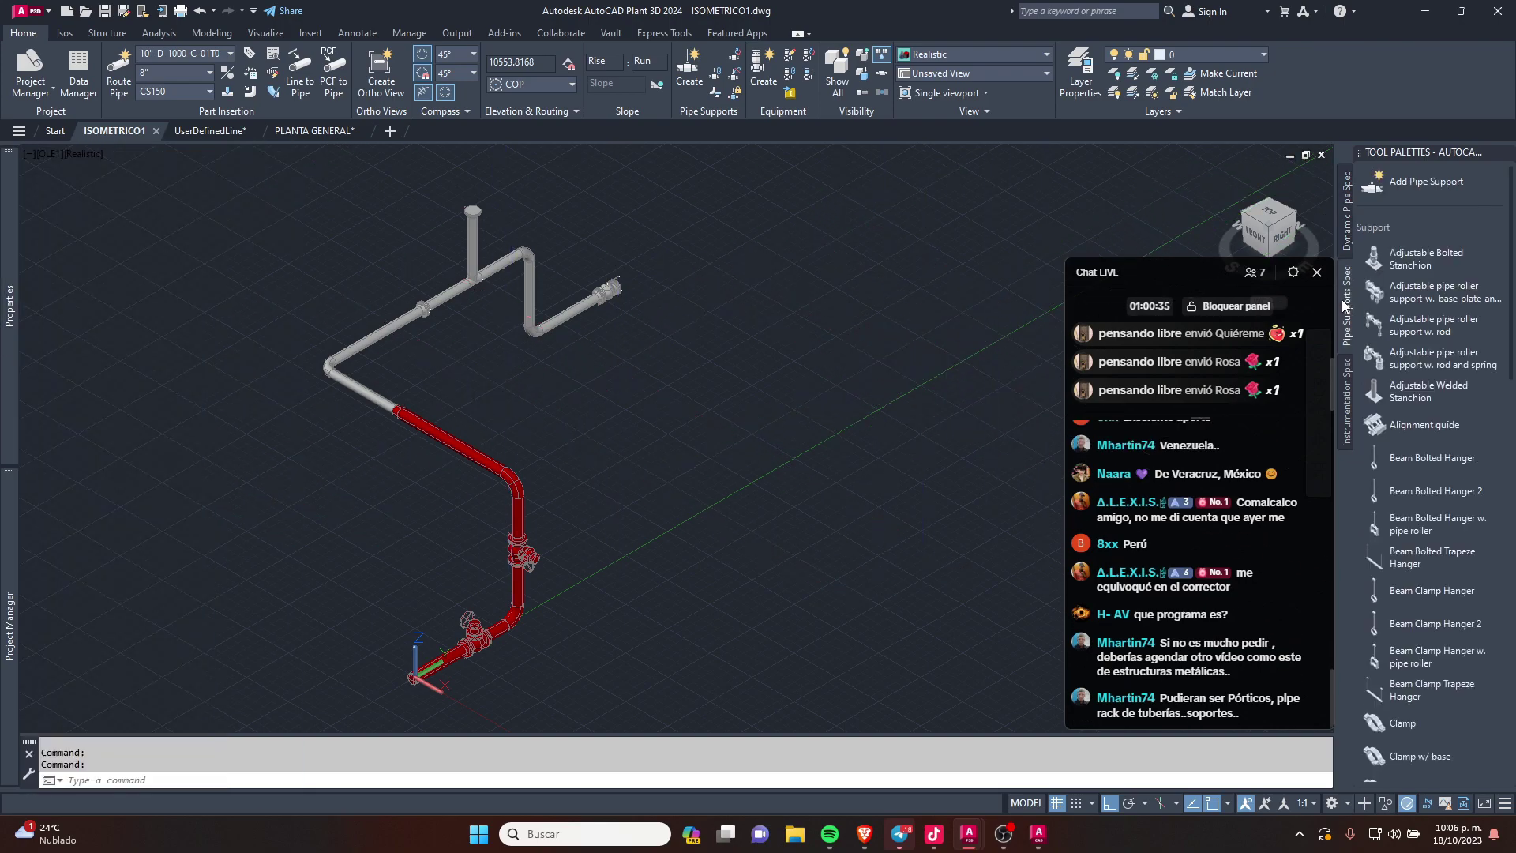
{"action": "left_click", "coordinate": [1342, 227]}
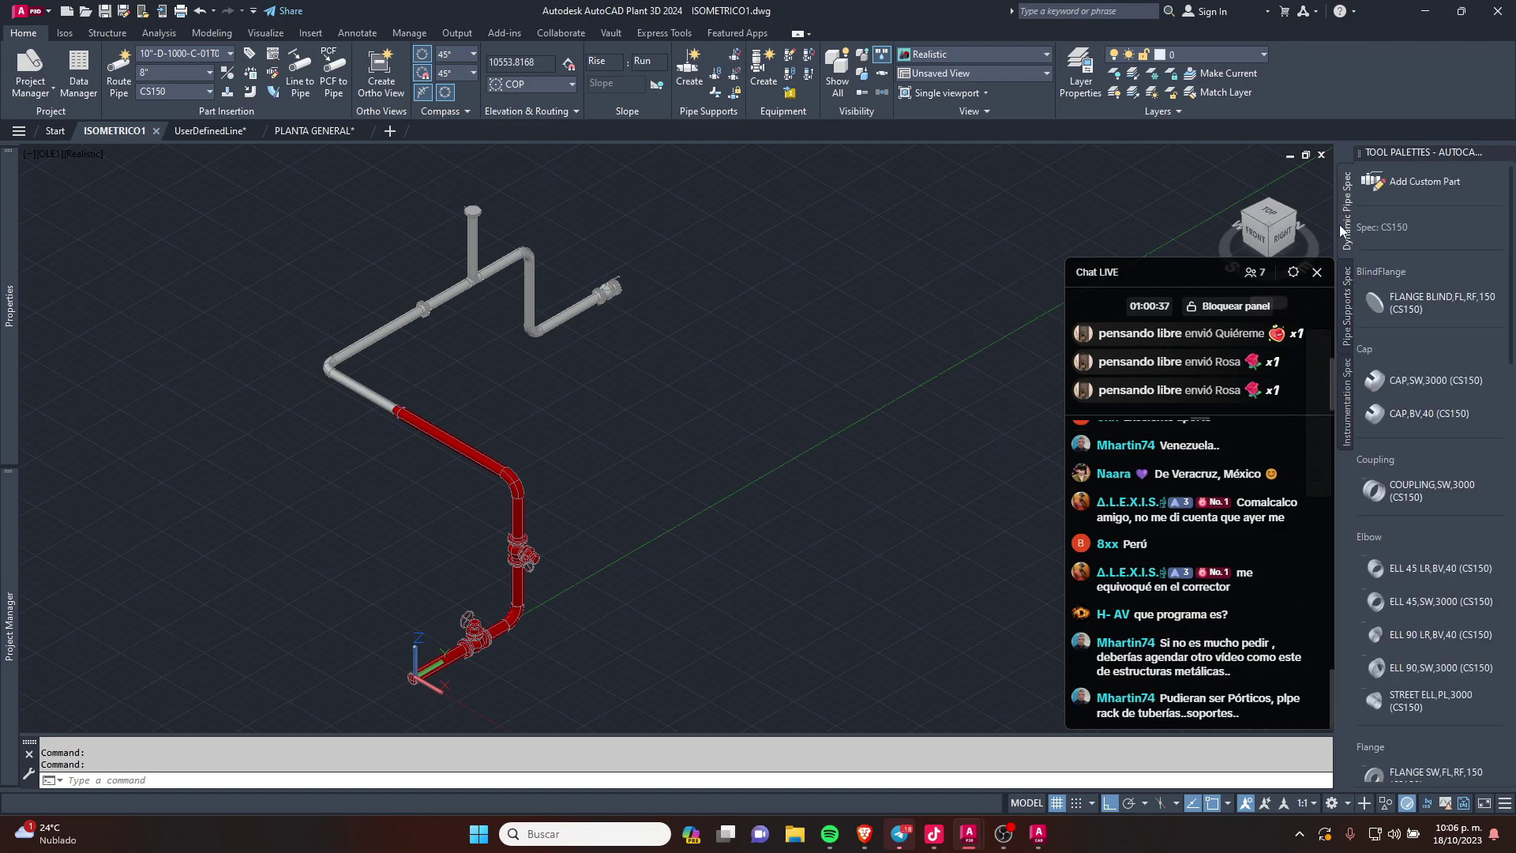
{"action": "left_click", "coordinate": [1347, 312]}
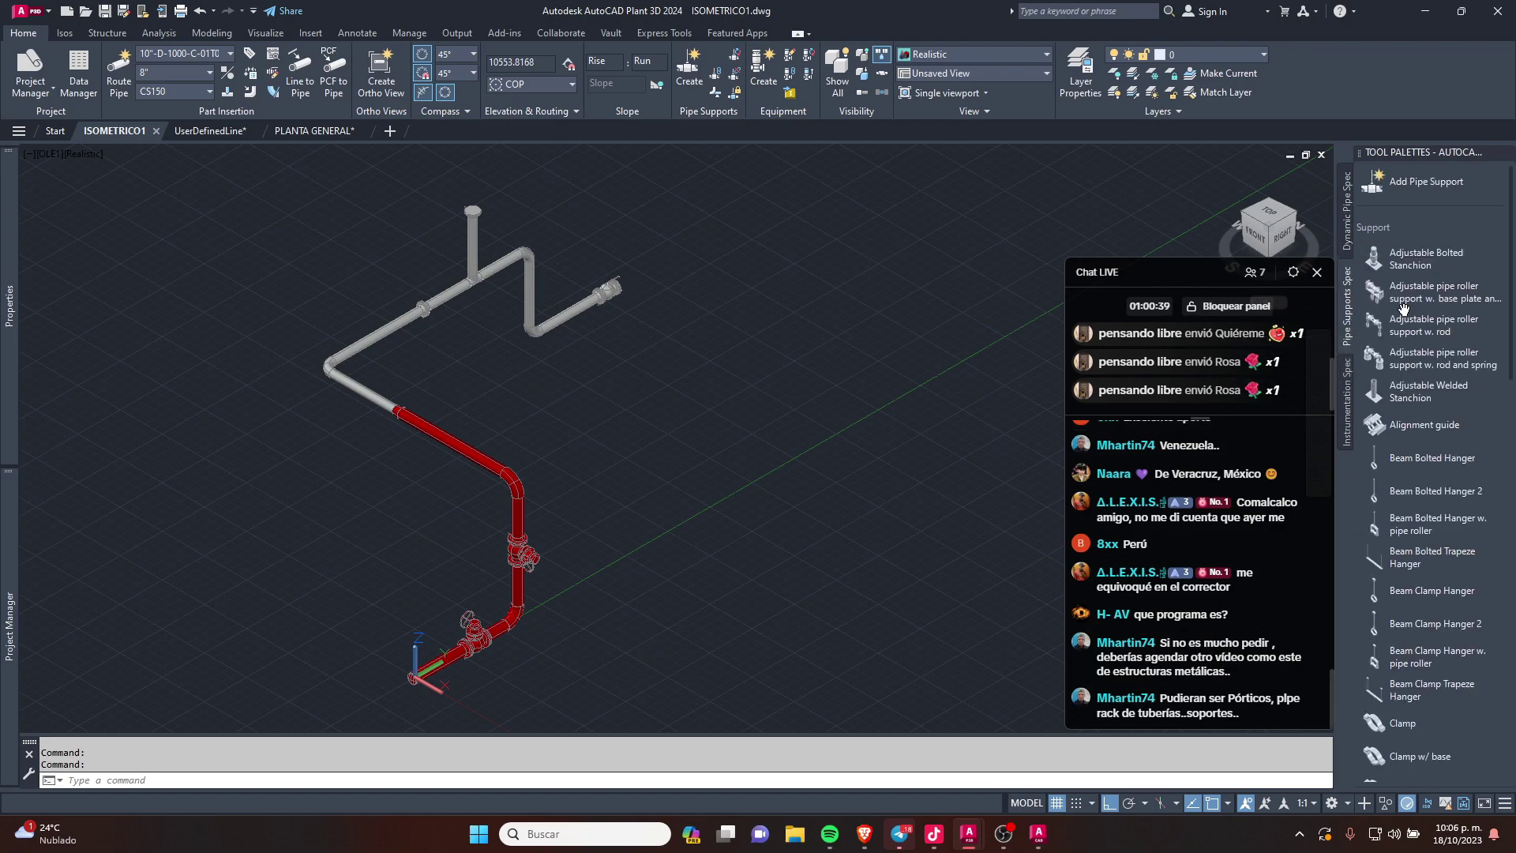
{"action": "scroll", "coordinate": [1470, 479], "scroll_direction": "down", "scroll_amount": 5}
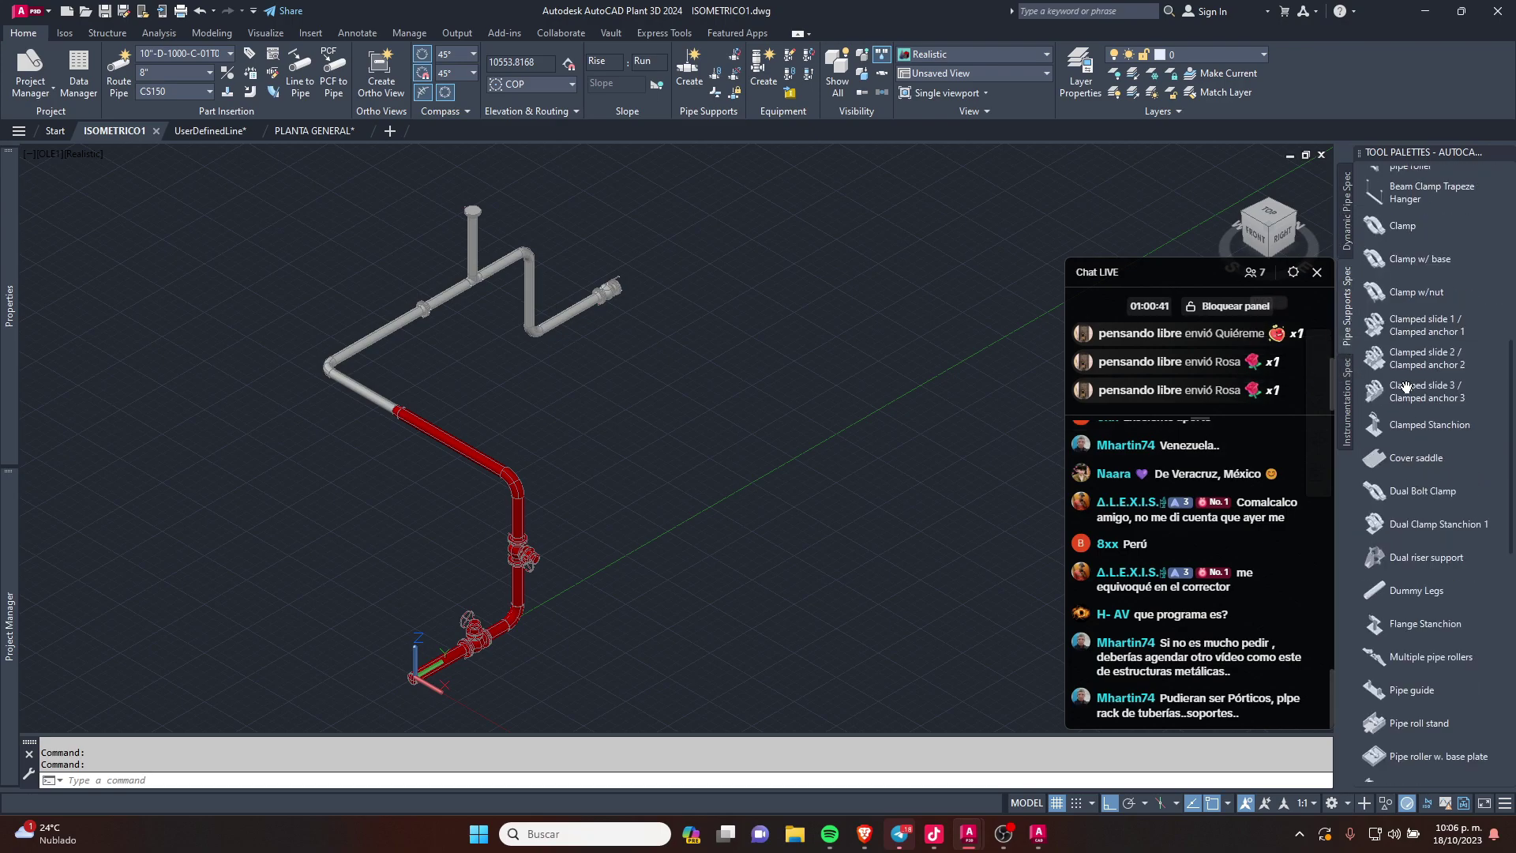
{"action": "left_click", "coordinate": [1418, 426]}
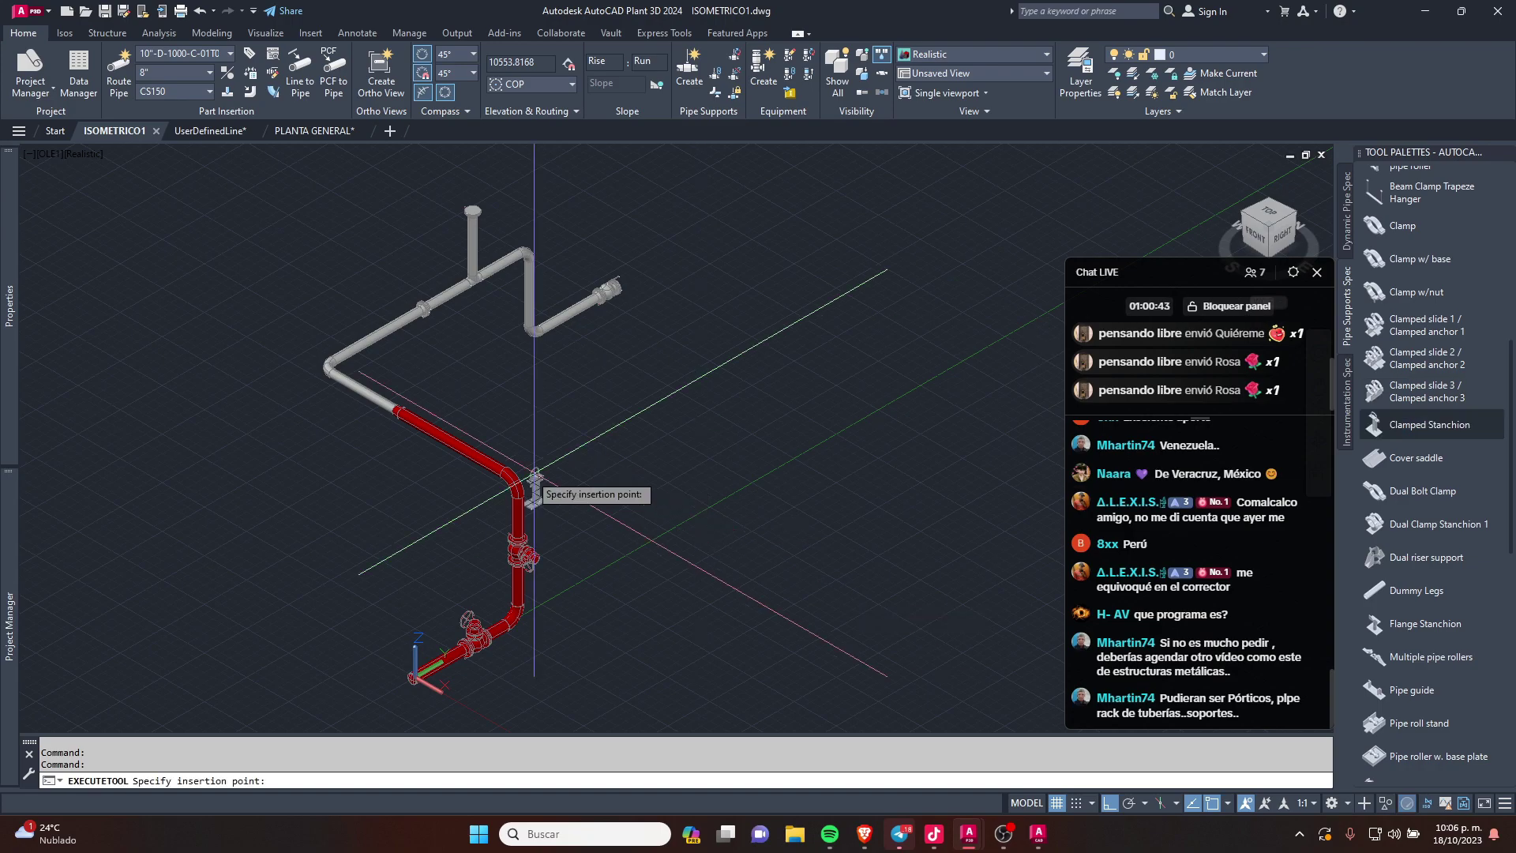
{"action": "scroll", "coordinate": [515, 647], "scroll_direction": "up", "scroll_amount": 4}
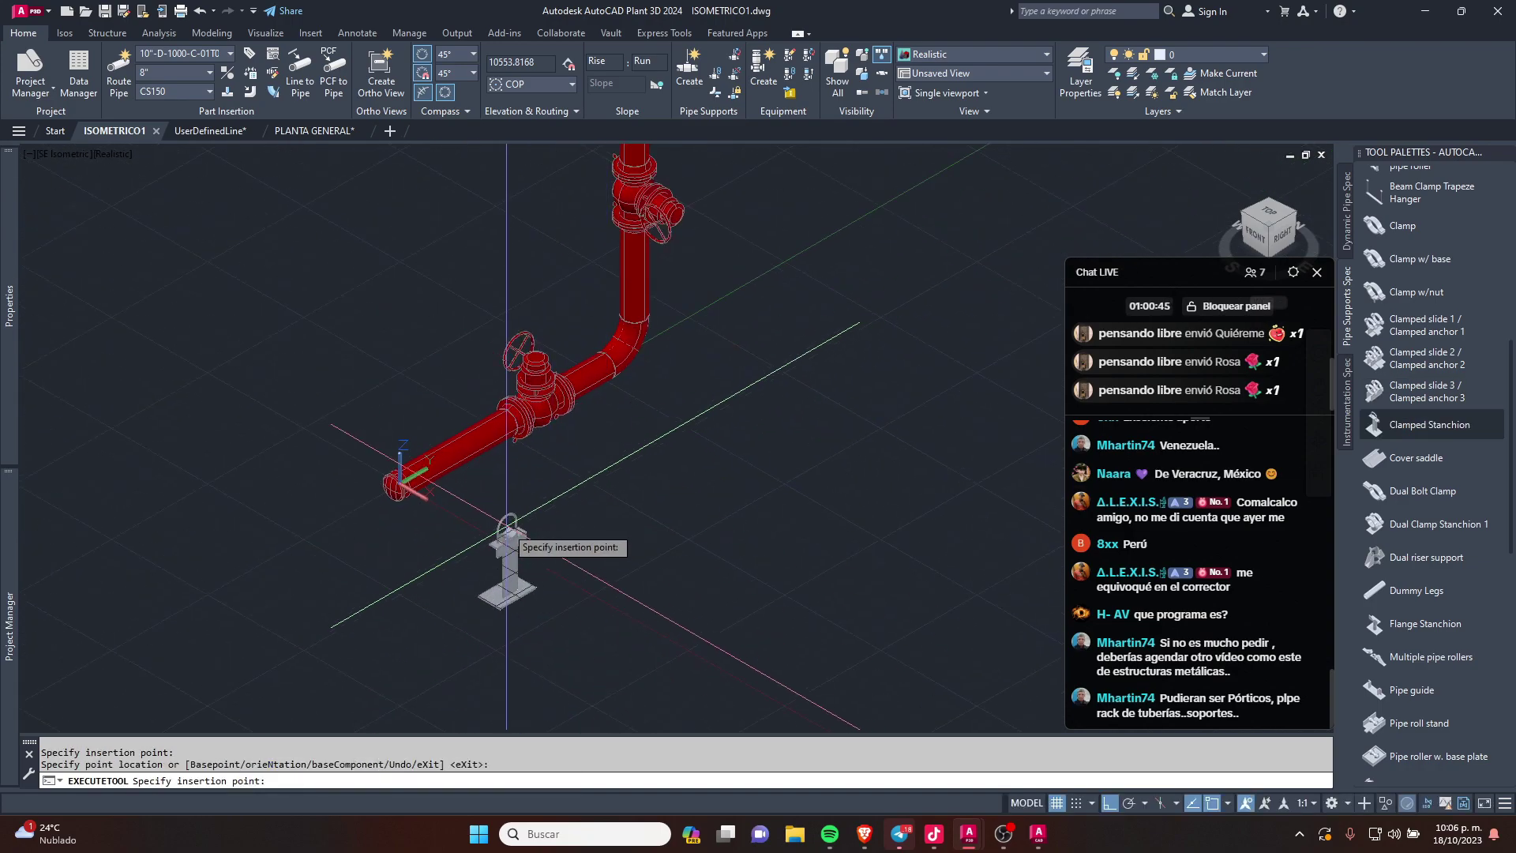
{"action": "scroll", "coordinate": [506, 522], "scroll_direction": "up", "scroll_amount": 5}
{"action": "left_click", "coordinate": [324, 330]}
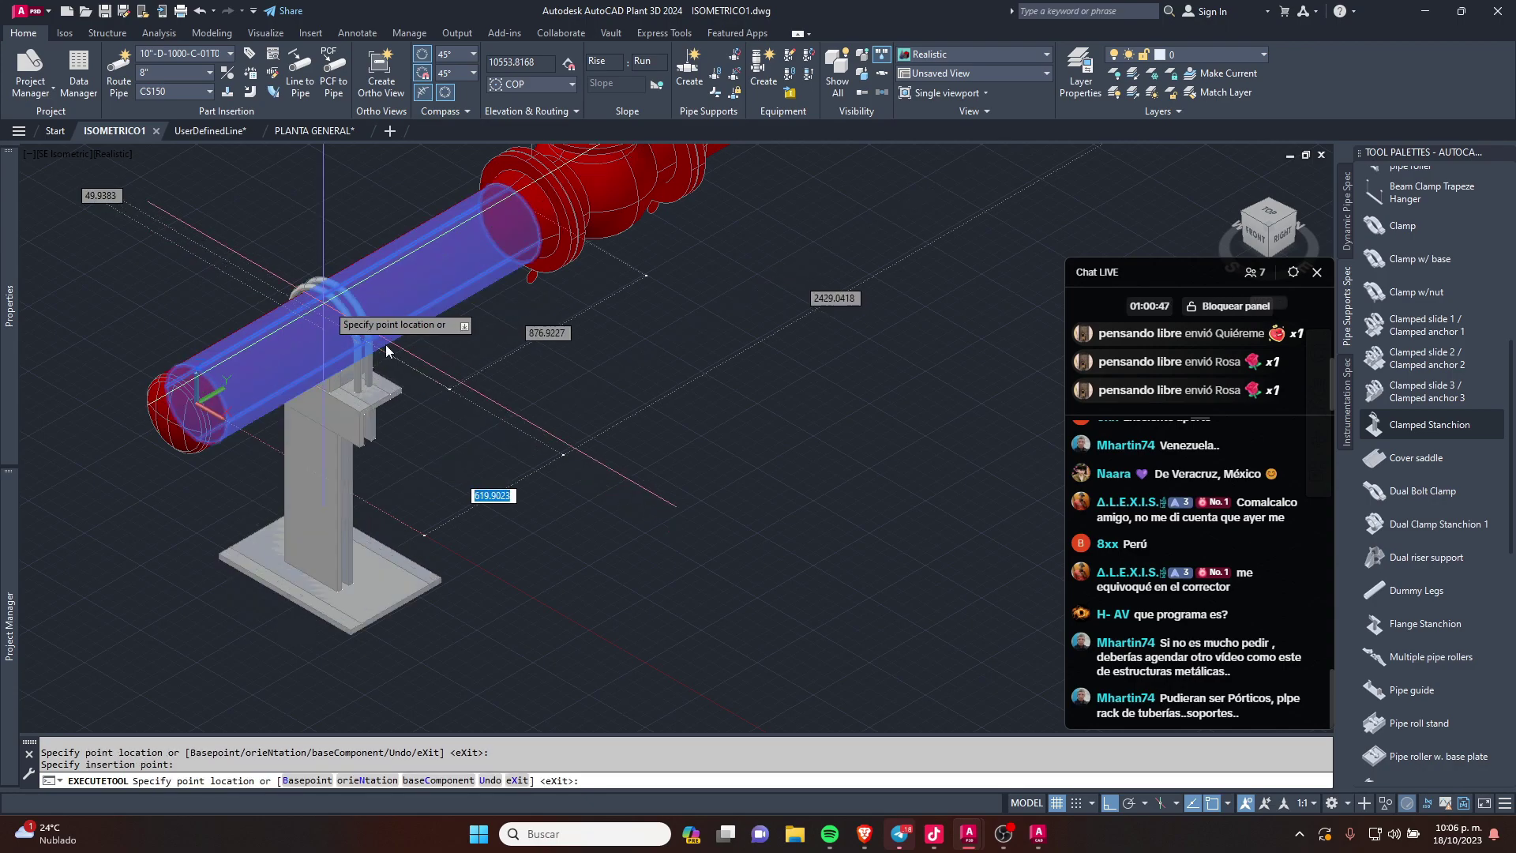
{"action": "scroll", "coordinate": [395, 347], "scroll_direction": "down", "scroll_amount": 5}
{"action": "scroll", "coordinate": [440, 341], "scroll_direction": "up", "scroll_amount": 2}
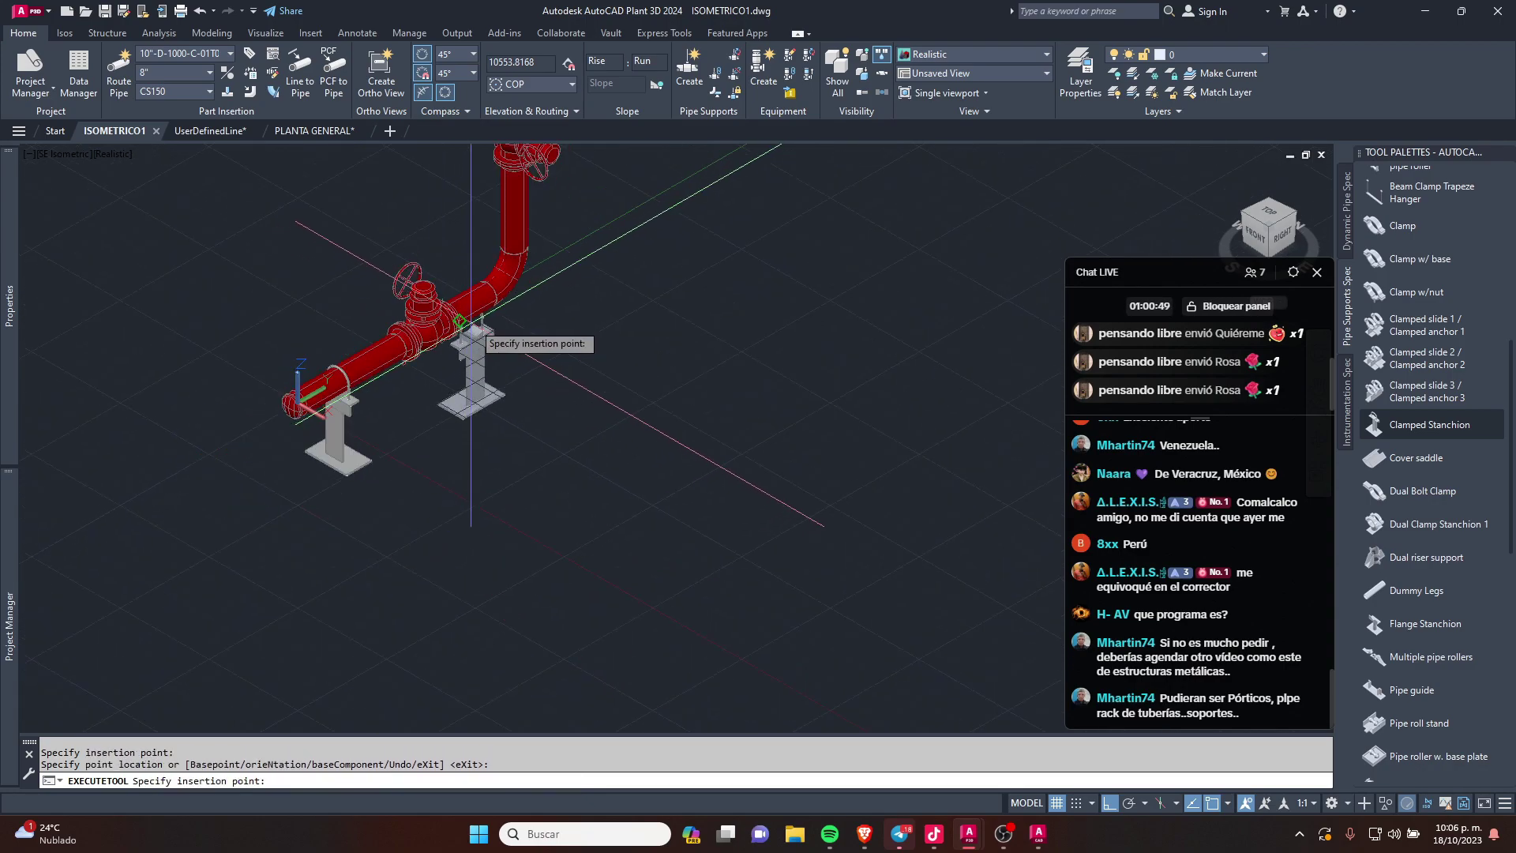
{"action": "scroll", "coordinate": [435, 332], "scroll_direction": "up", "scroll_amount": 3}
{"action": "scroll", "coordinate": [430, 320], "scroll_direction": "up", "scroll_amount": 2}
{"action": "scroll", "coordinate": [431, 320], "scroll_direction": "down", "scroll_amount": 5}
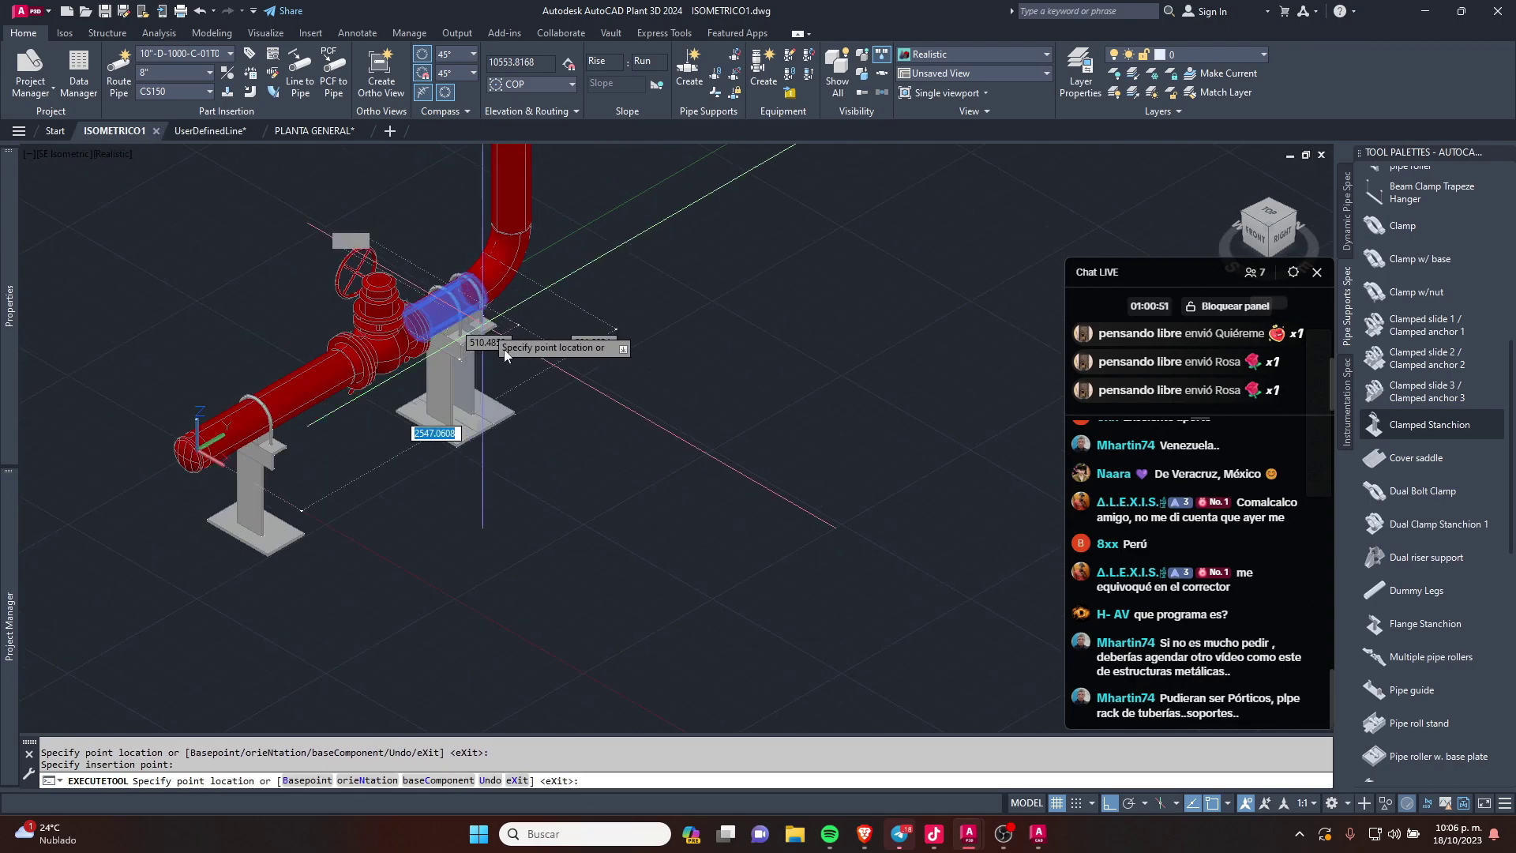
{"action": "key", "text": "Escape"}
Step: Inspect the end stanchion's base point, cancel the edit, and reframe the pipe run
{"action": "scroll", "coordinate": [270, 481], "scroll_direction": "up", "scroll_amount": 3}
{"action": "left_click", "coordinate": [272, 481]}
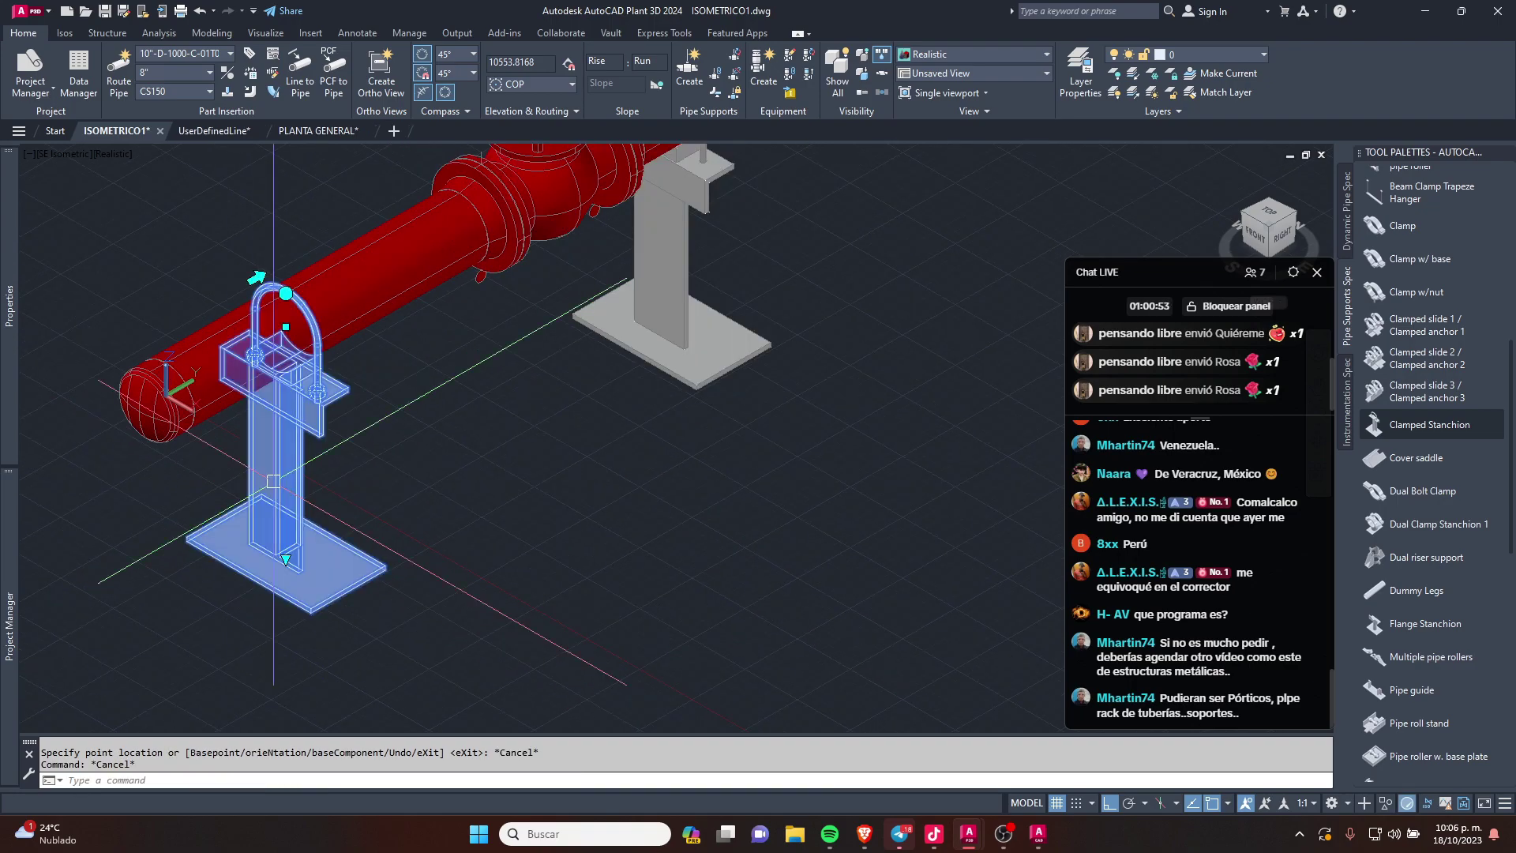
{"action": "left_click", "coordinate": [285, 559]}
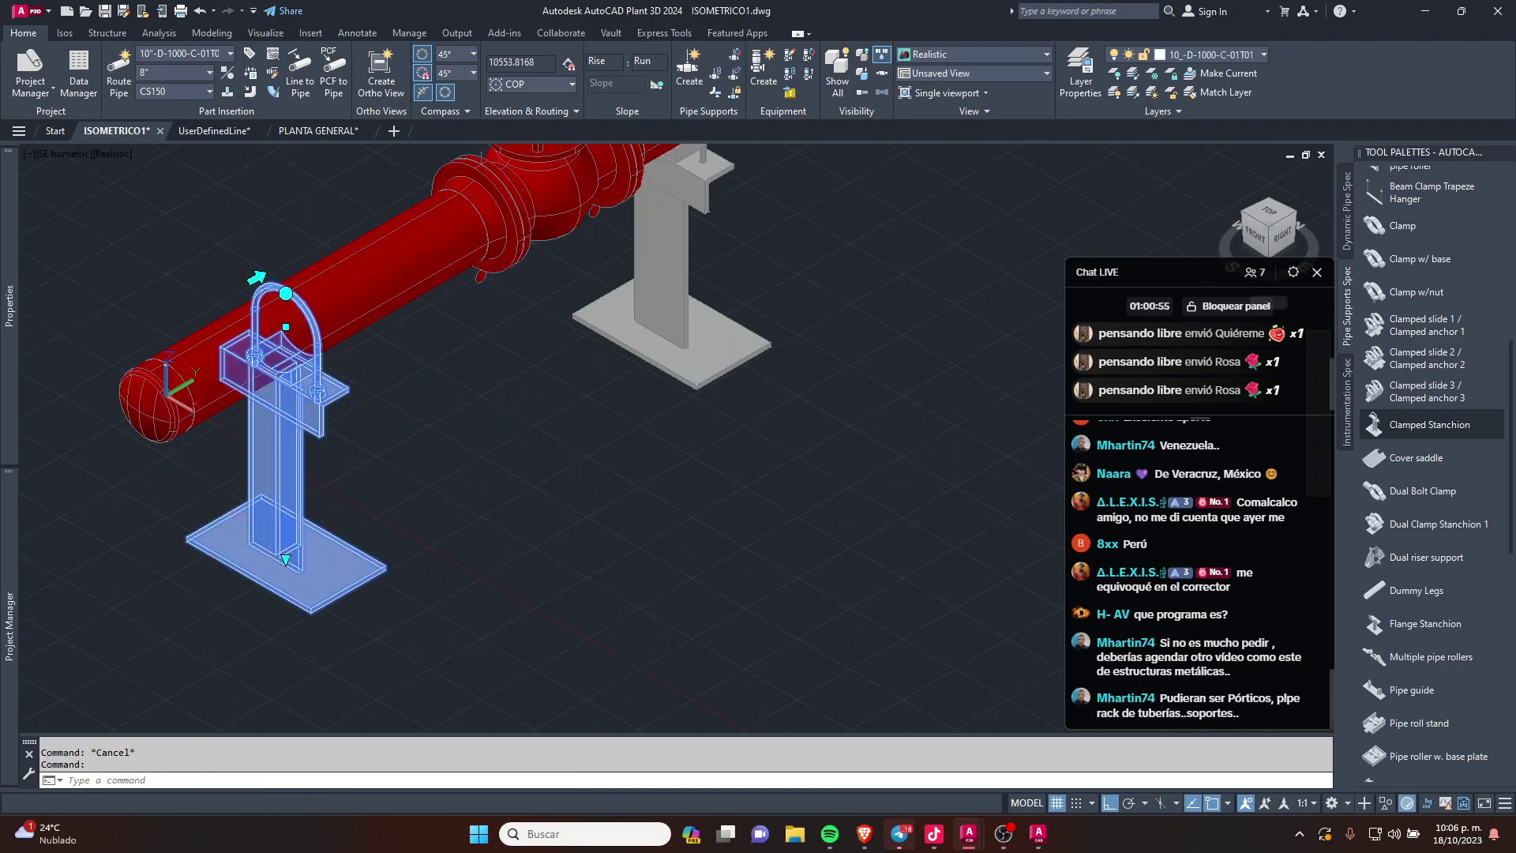
{"action": "key", "text": "Escape"}
{"action": "key", "text": "Escape"}
{"action": "scroll", "coordinate": [492, 513], "scroll_direction": "down", "scroll_amount": 3}
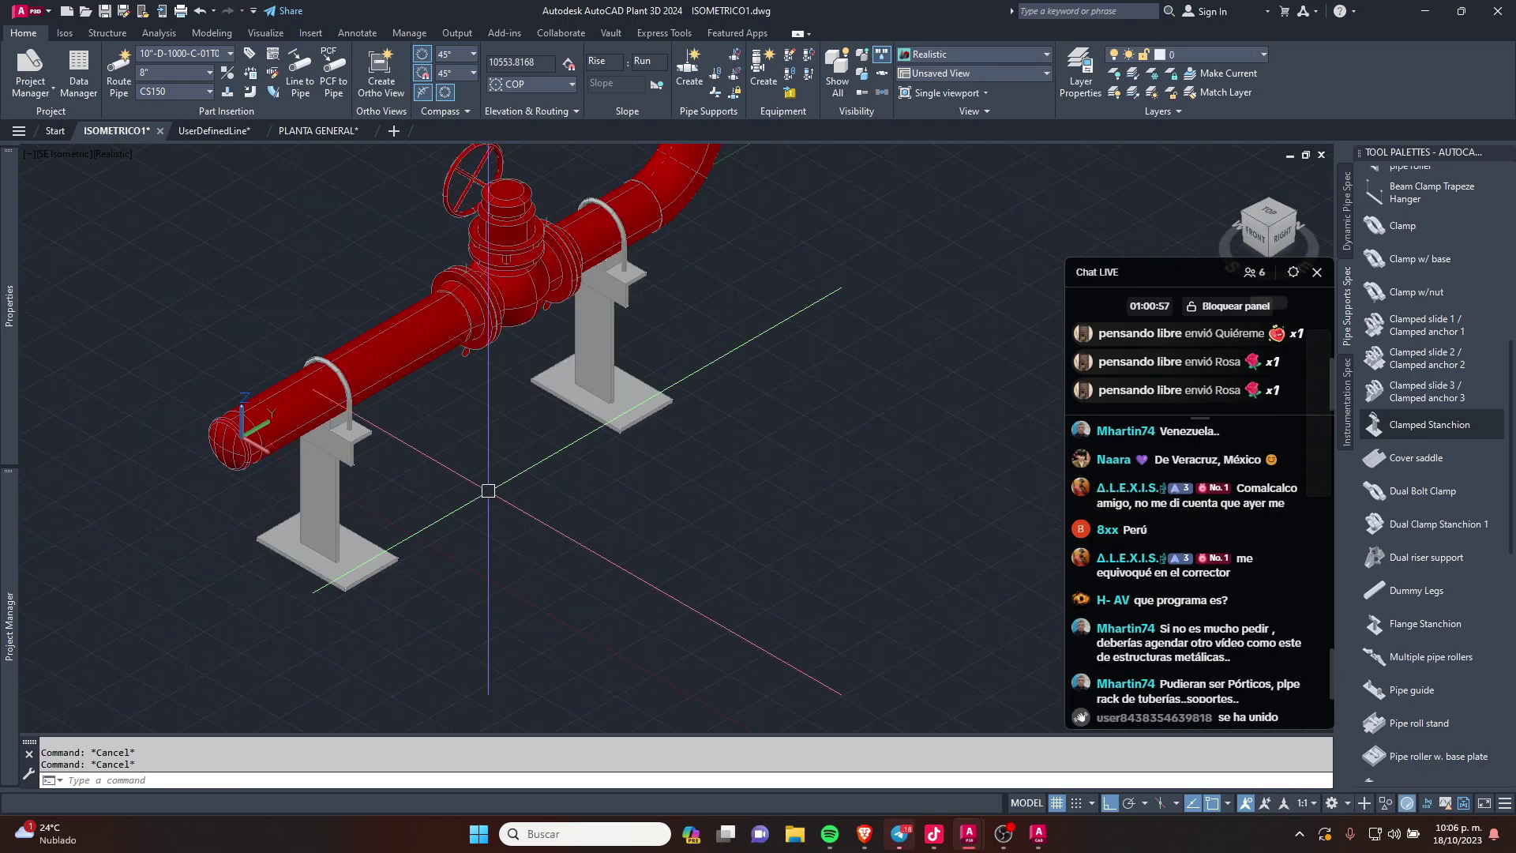
{"action": "scroll", "coordinate": [492, 514], "scroll_direction": "down", "scroll_amount": 2}
{"action": "scroll", "coordinate": [498, 631], "scroll_direction": "down", "scroll_amount": 2}
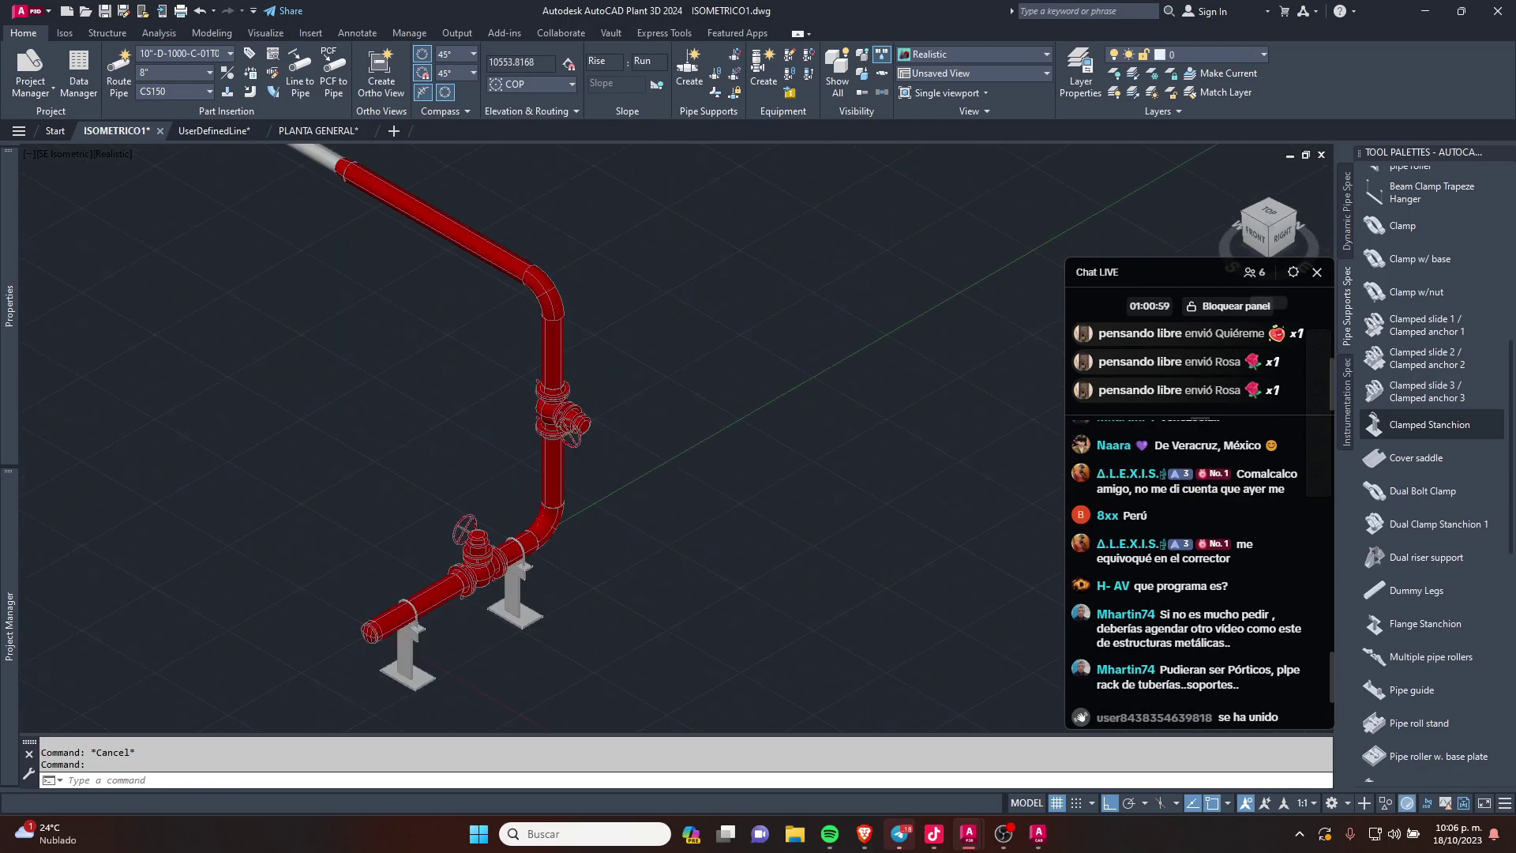
{"action": "scroll", "coordinate": [497, 631], "scroll_direction": "down", "scroll_amount": 2}
{"action": "middle_click_drag", "start_coordinate": [962, 372], "coordinate": [996, 538]}
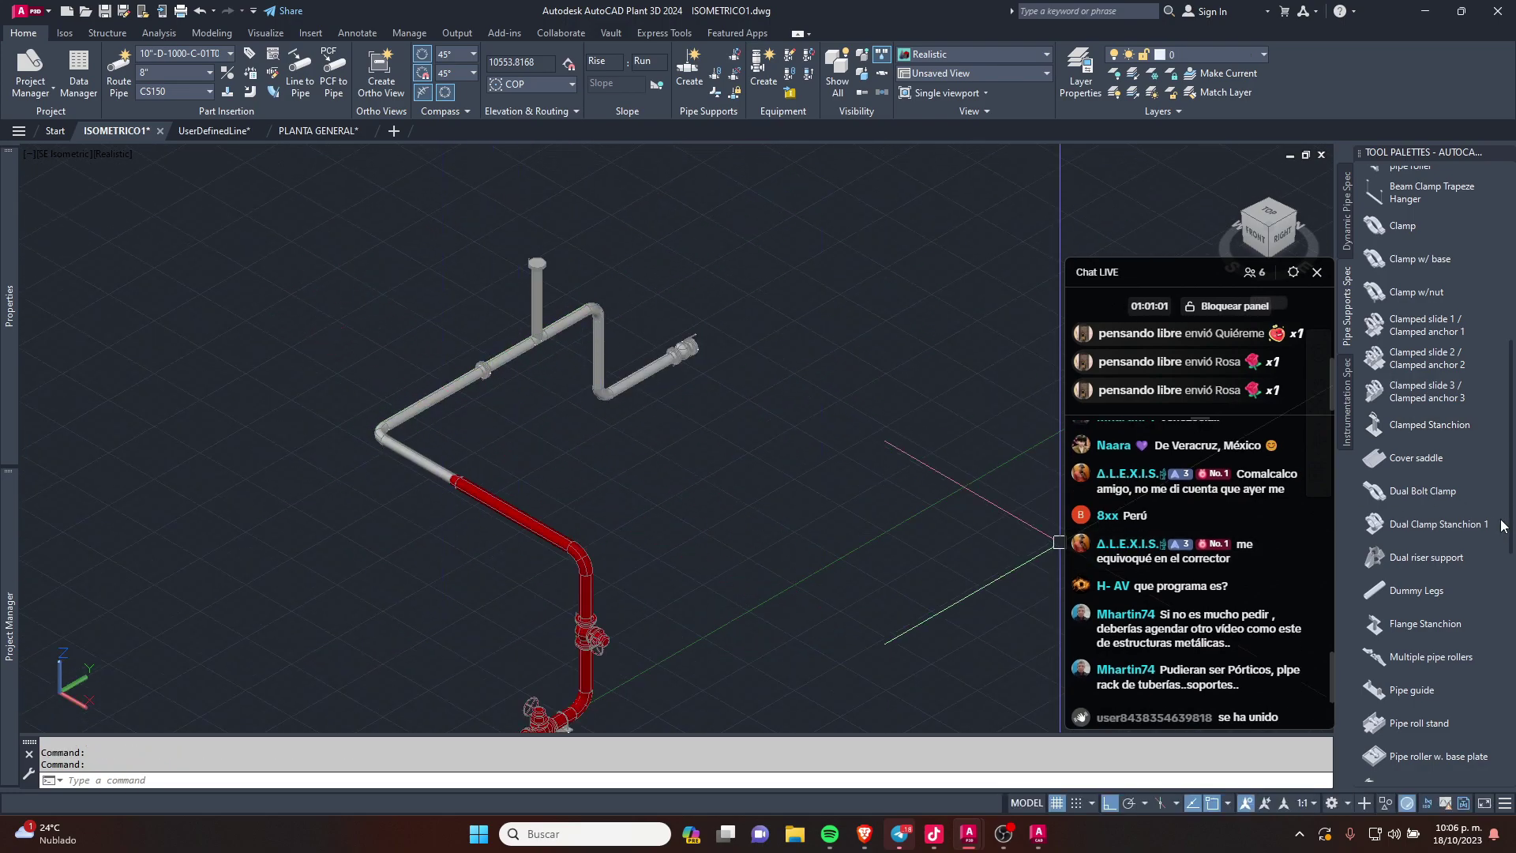
Step: Hang the upper grey pipe run from a beam bolted trapeze hanger
{"action": "scroll", "coordinate": [1469, 474], "scroll_direction": "up", "scroll_amount": 5}
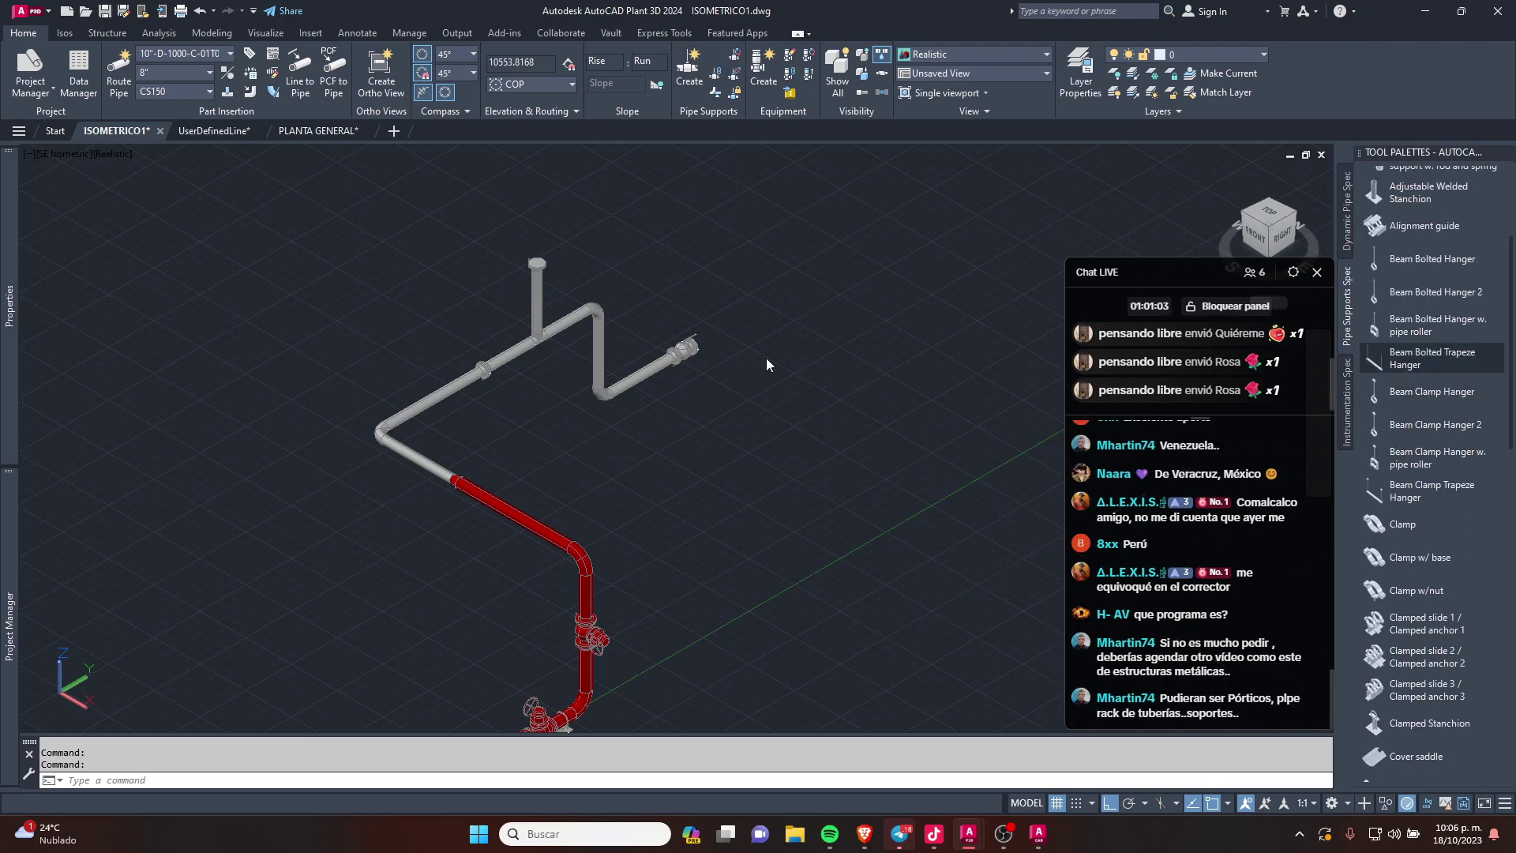
{"action": "scroll", "coordinate": [489, 415], "scroll_direction": "up", "scroll_amount": 3}
{"action": "scroll", "coordinate": [339, 427], "scroll_direction": "up", "scroll_amount": 3}
{"action": "scroll", "coordinate": [265, 409], "scroll_direction": "up", "scroll_amount": 3}
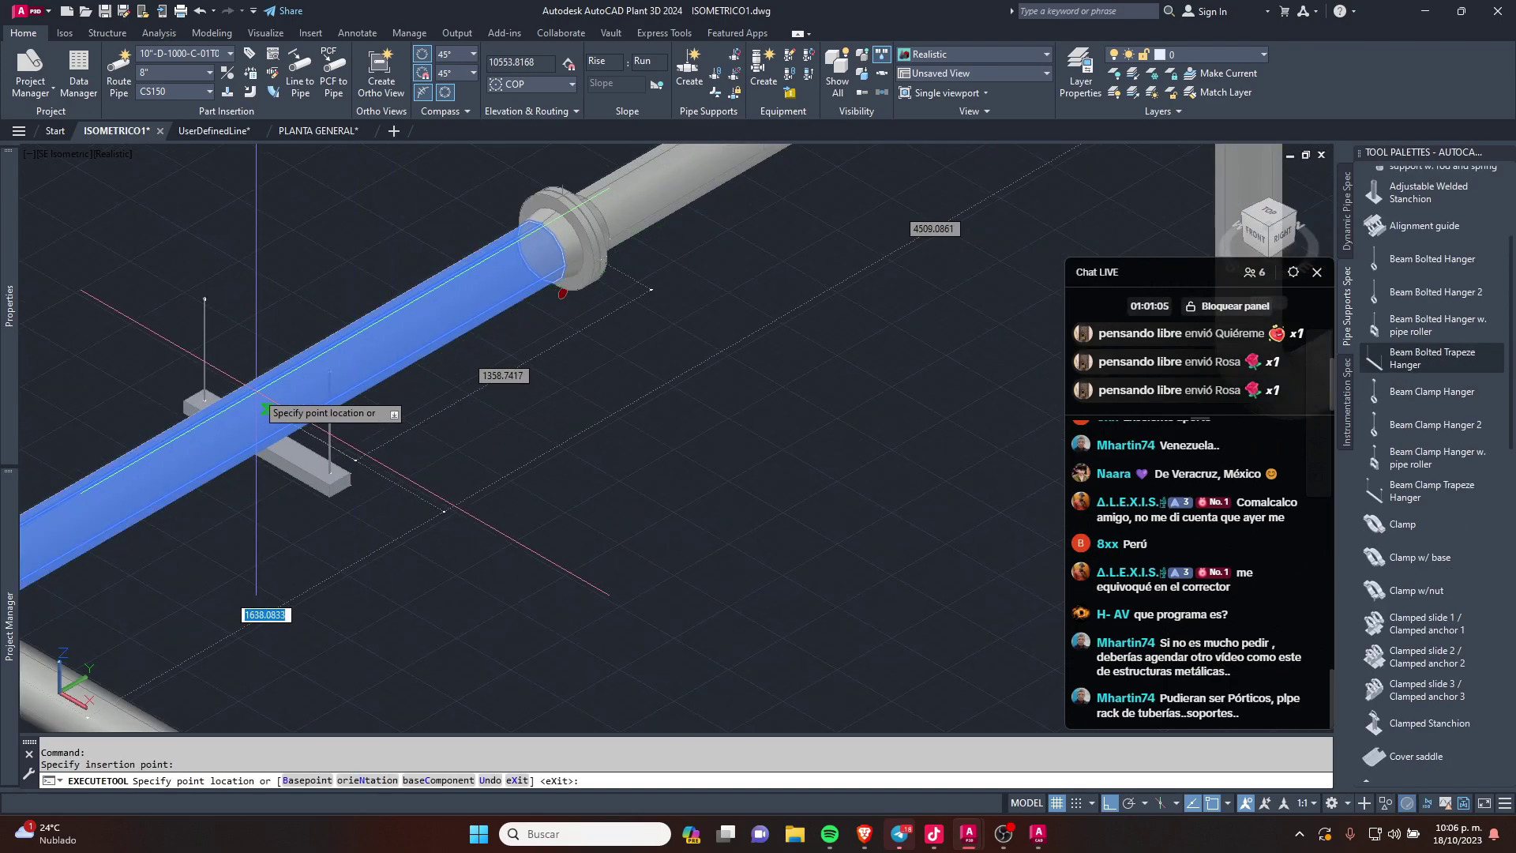
{"action": "left_click", "coordinate": [264, 409]}
{"action": "scroll", "coordinate": [316, 379], "scroll_direction": "down", "scroll_amount": 4}
{"action": "scroll", "coordinate": [434, 316], "scroll_direction": "up", "scroll_amount": 2}
{"action": "scroll", "coordinate": [448, 259], "scroll_direction": "up", "scroll_amount": 1}
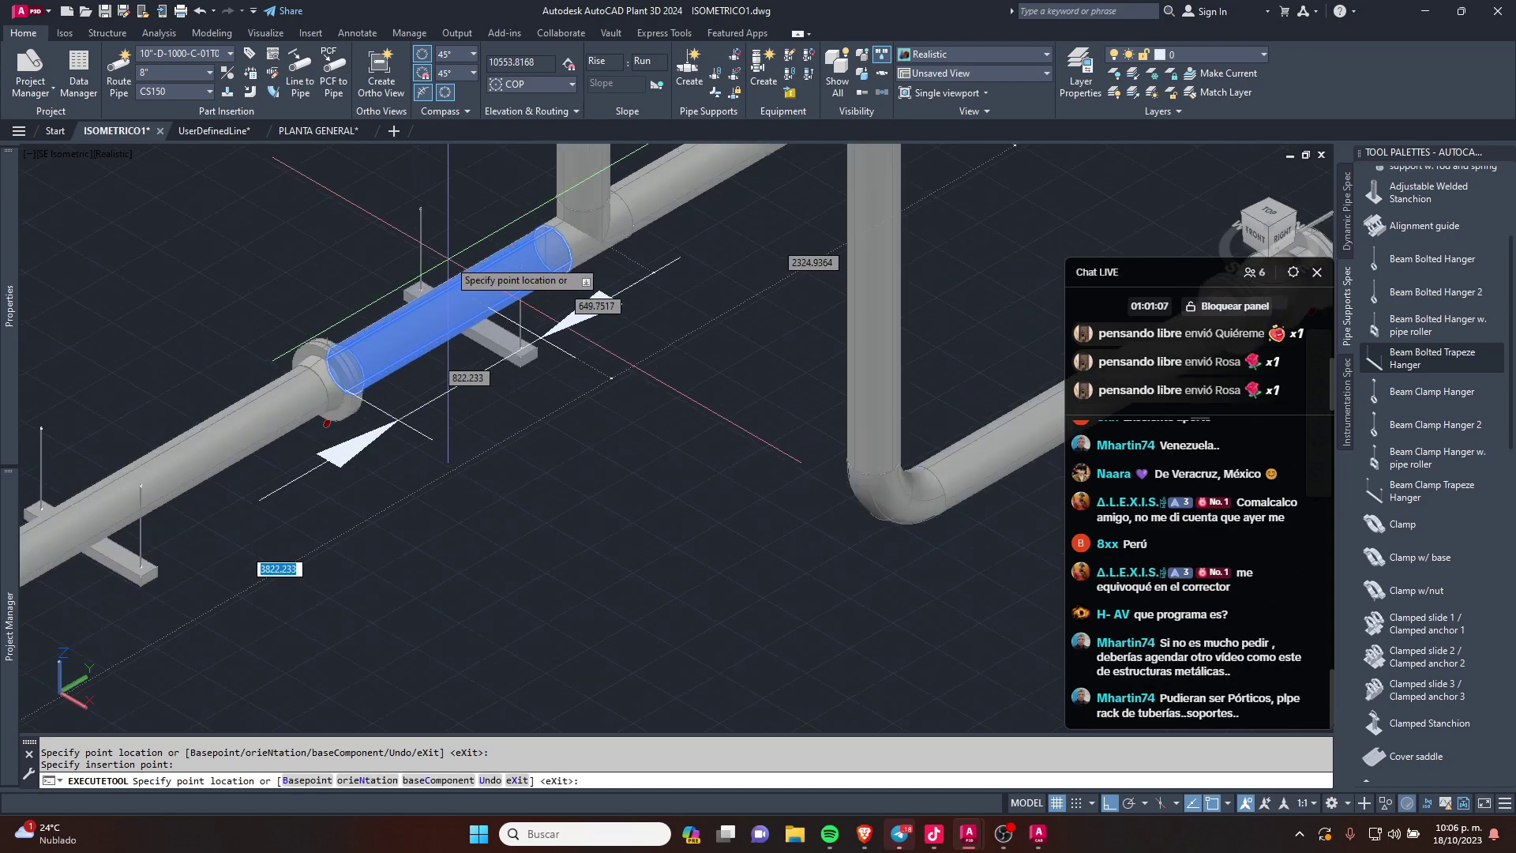
{"action": "scroll", "coordinate": [447, 261], "scroll_direction": "down", "scroll_amount": 3}
{"action": "scroll", "coordinate": [600, 331], "scroll_direction": "up", "scroll_amount": 2}
{"action": "scroll", "coordinate": [553, 339], "scroll_direction": "up", "scroll_amount": 1}
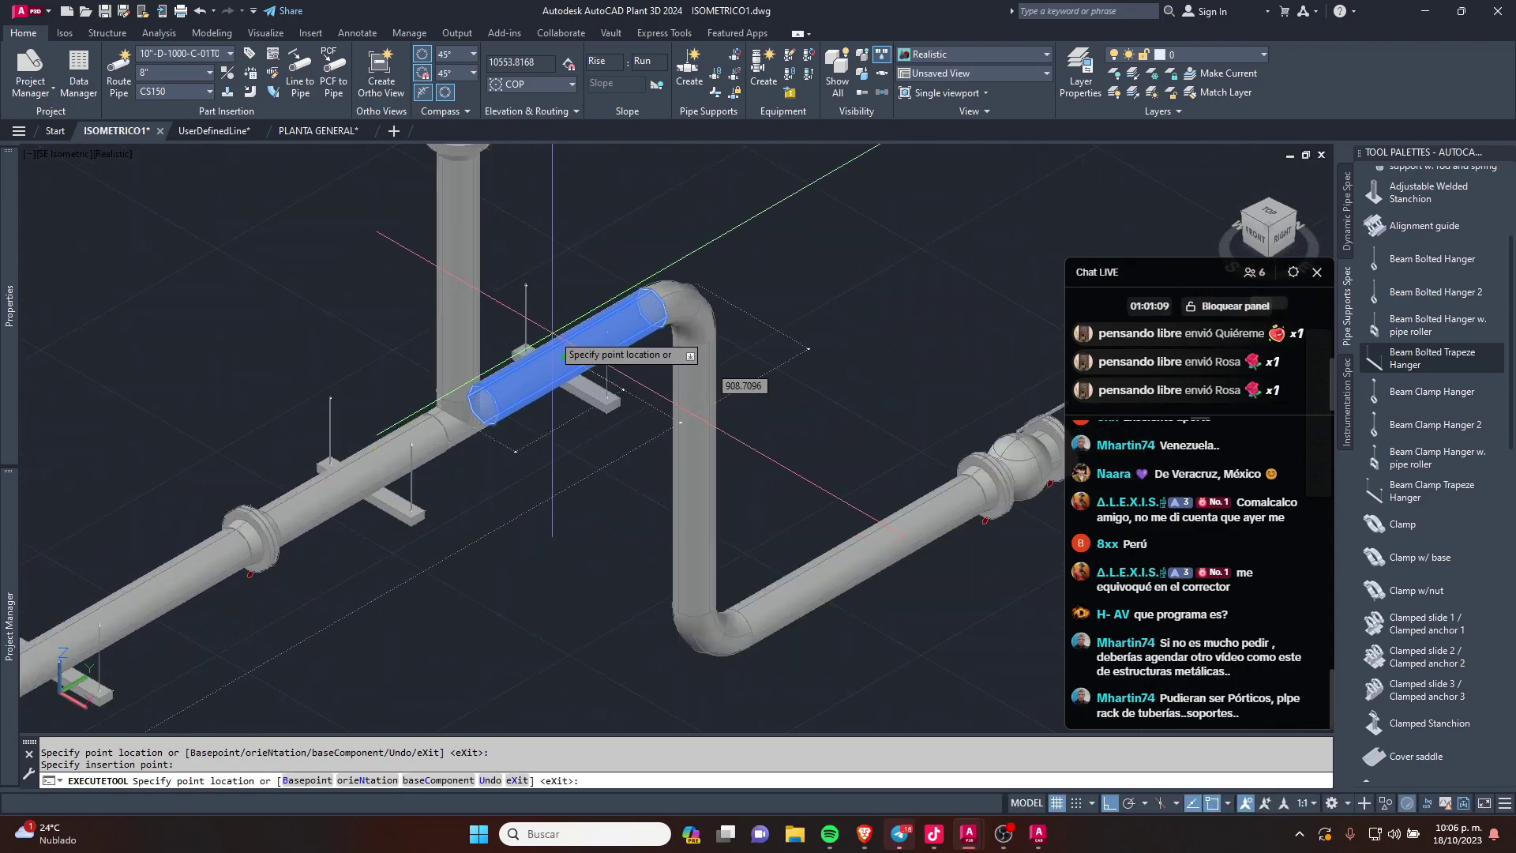
{"action": "scroll", "coordinate": [552, 339], "scroll_direction": "down", "scroll_amount": 5}
{"action": "key", "text": "Escape"}
{"action": "key", "text": "Escape"}
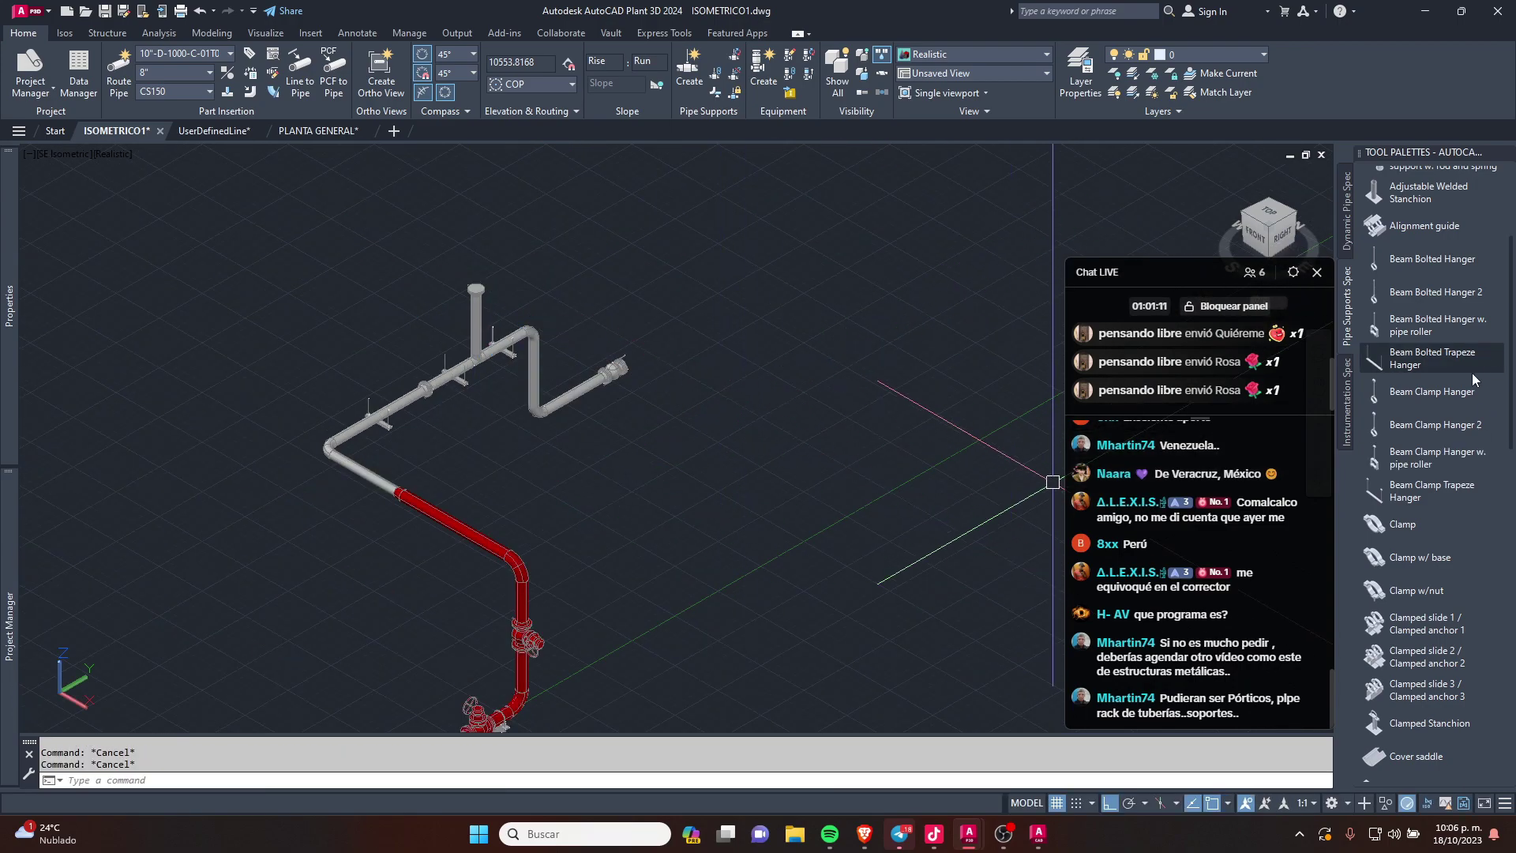
Step: Add an adjustable bolted stanchion under the grey pipe's far end near the flange
{"action": "scroll", "coordinate": [1457, 305], "scroll_direction": "up", "scroll_amount": 3}
{"action": "scroll", "coordinate": [1409, 274], "scroll_direction": "up", "scroll_amount": 2}
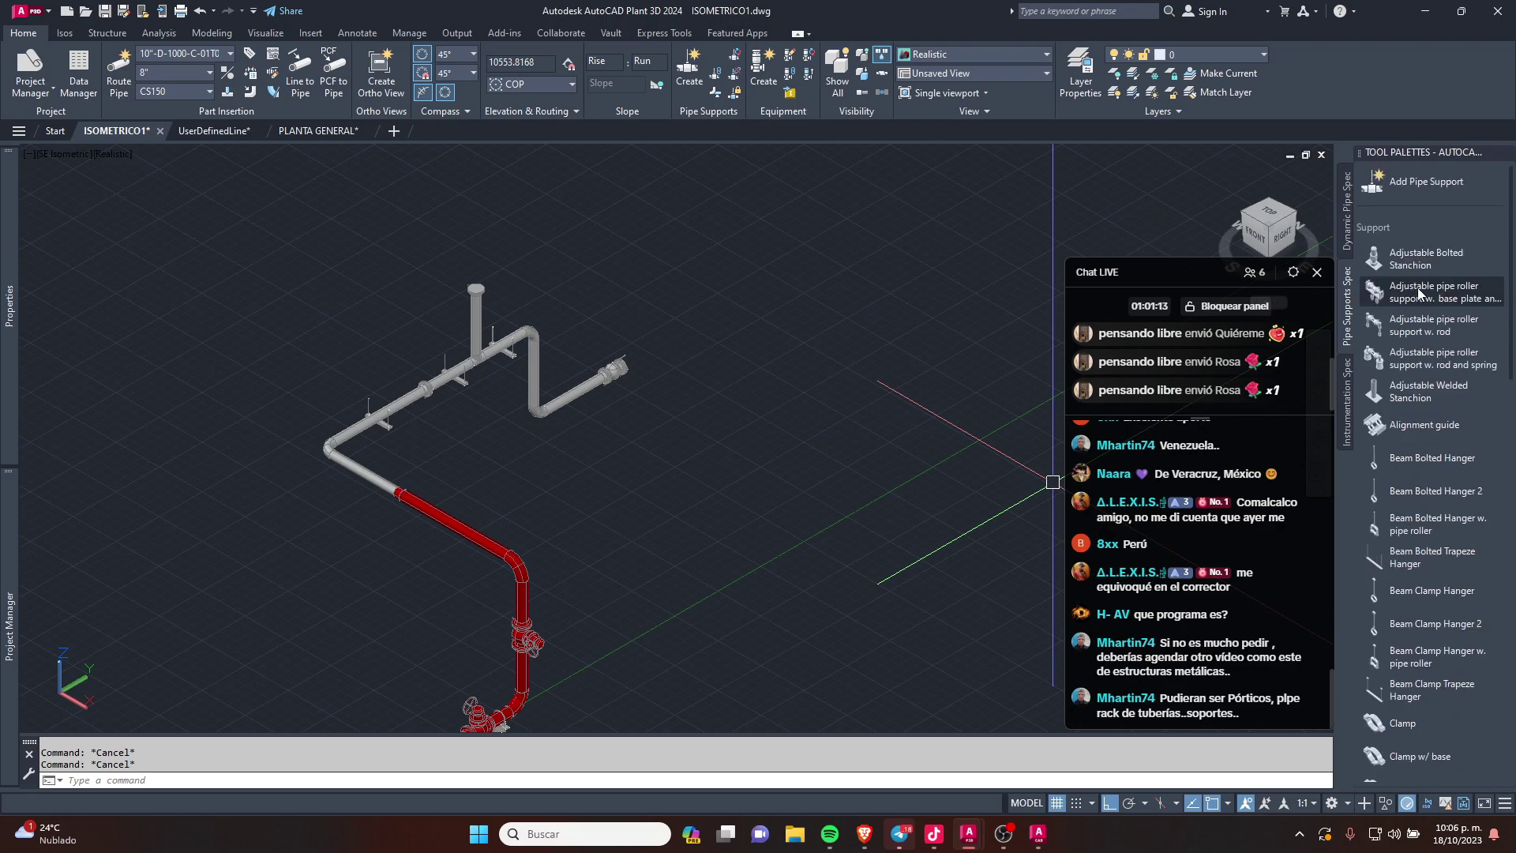
{"action": "scroll", "coordinate": [1410, 268], "scroll_direction": "up", "scroll_amount": 1}
{"action": "left_click", "coordinate": [1413, 258]}
{"action": "scroll", "coordinate": [624, 474], "scroll_direction": "up", "scroll_amount": 1}
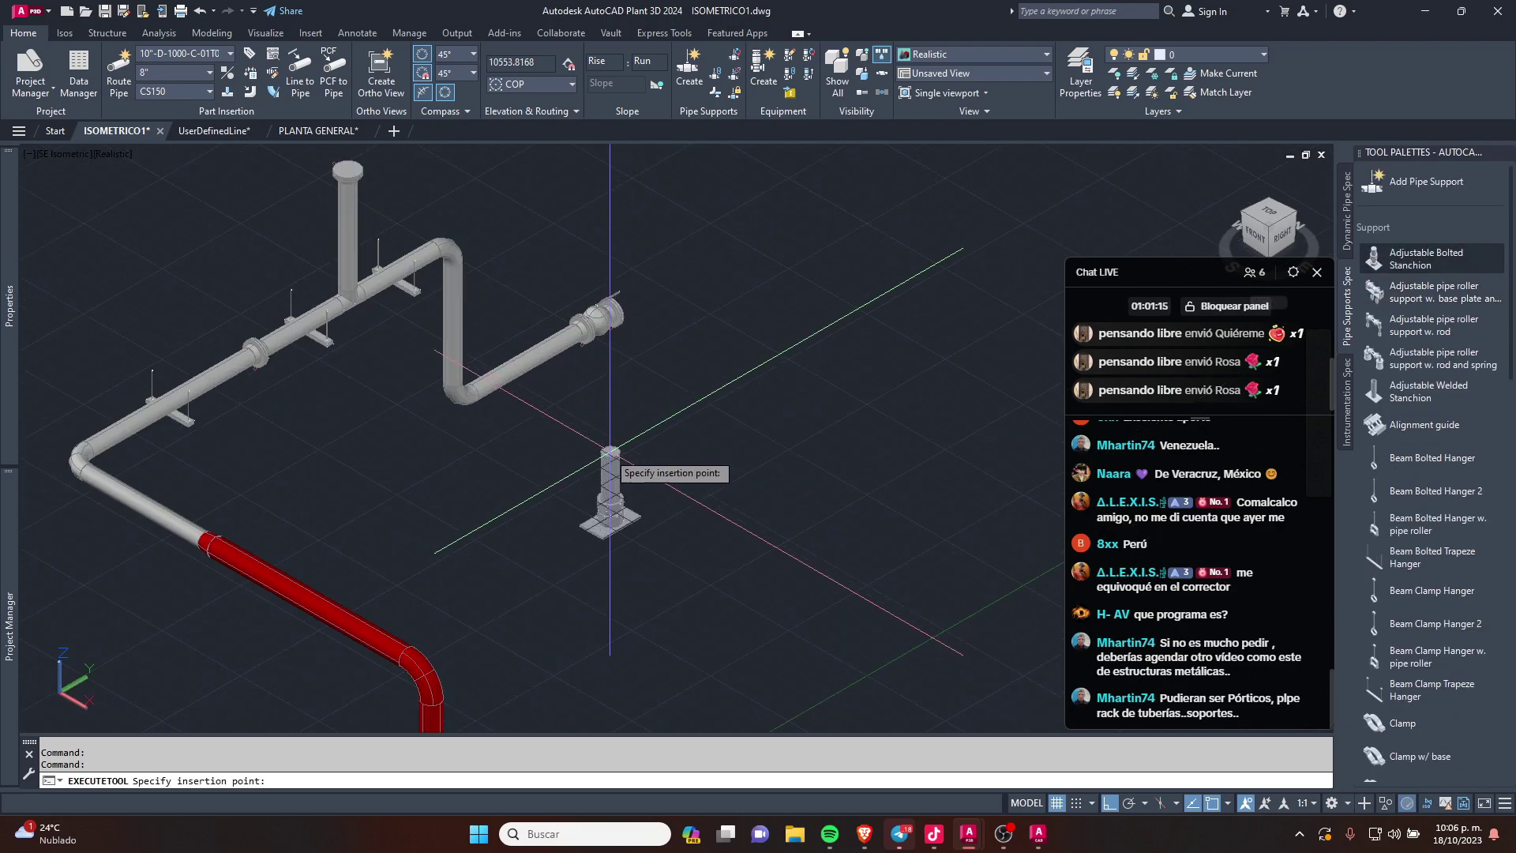
{"action": "scroll", "coordinate": [537, 505], "scroll_direction": "up", "scroll_amount": 2}
{"action": "scroll", "coordinate": [487, 379], "scroll_direction": "up", "scroll_amount": 2}
{"action": "left_click", "coordinate": [474, 360]}
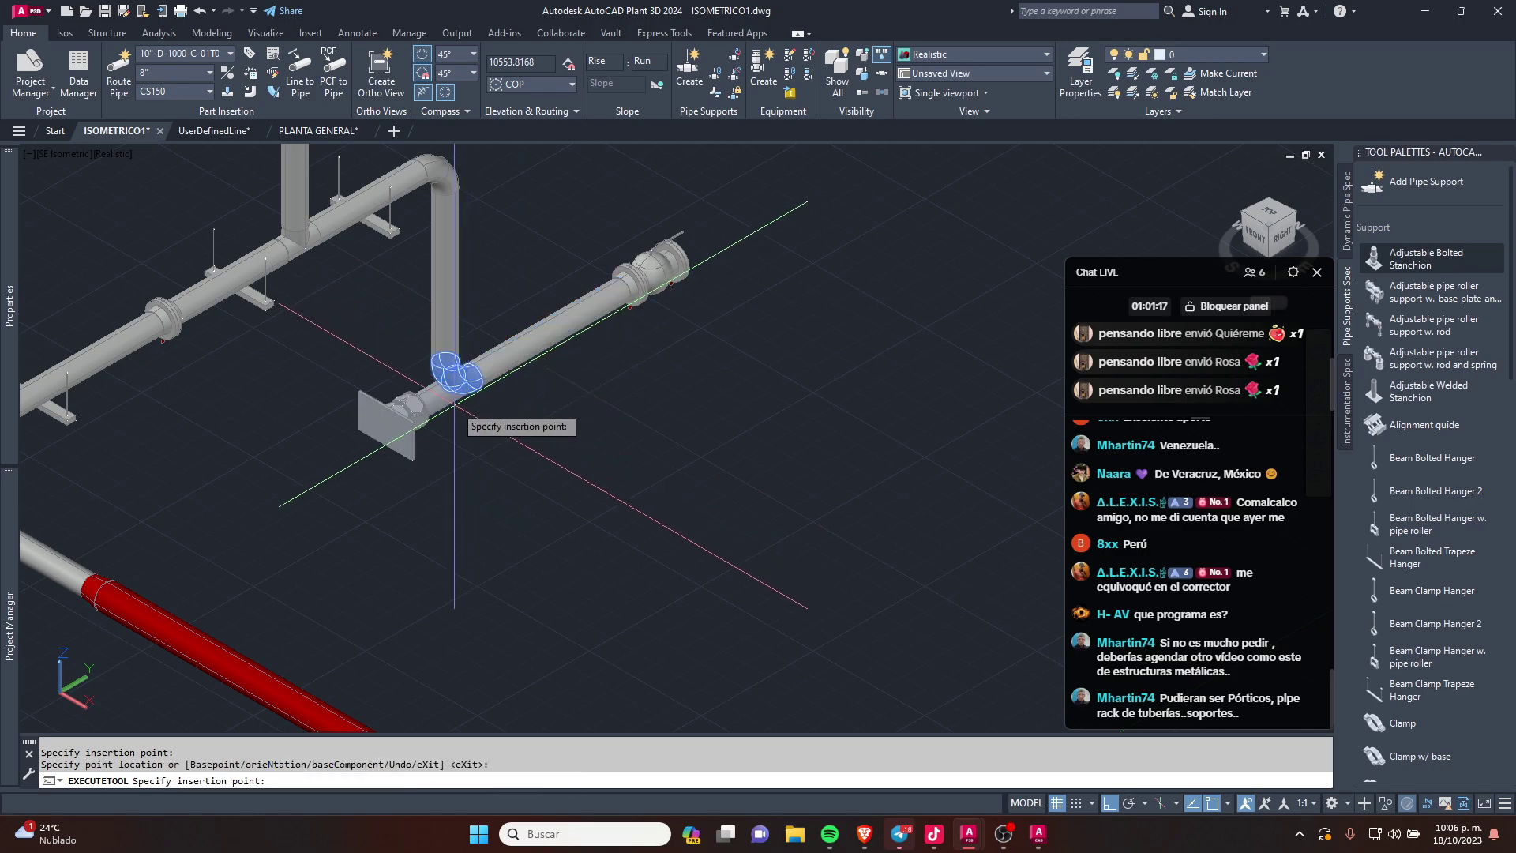
{"action": "left_click", "coordinate": [516, 349]}
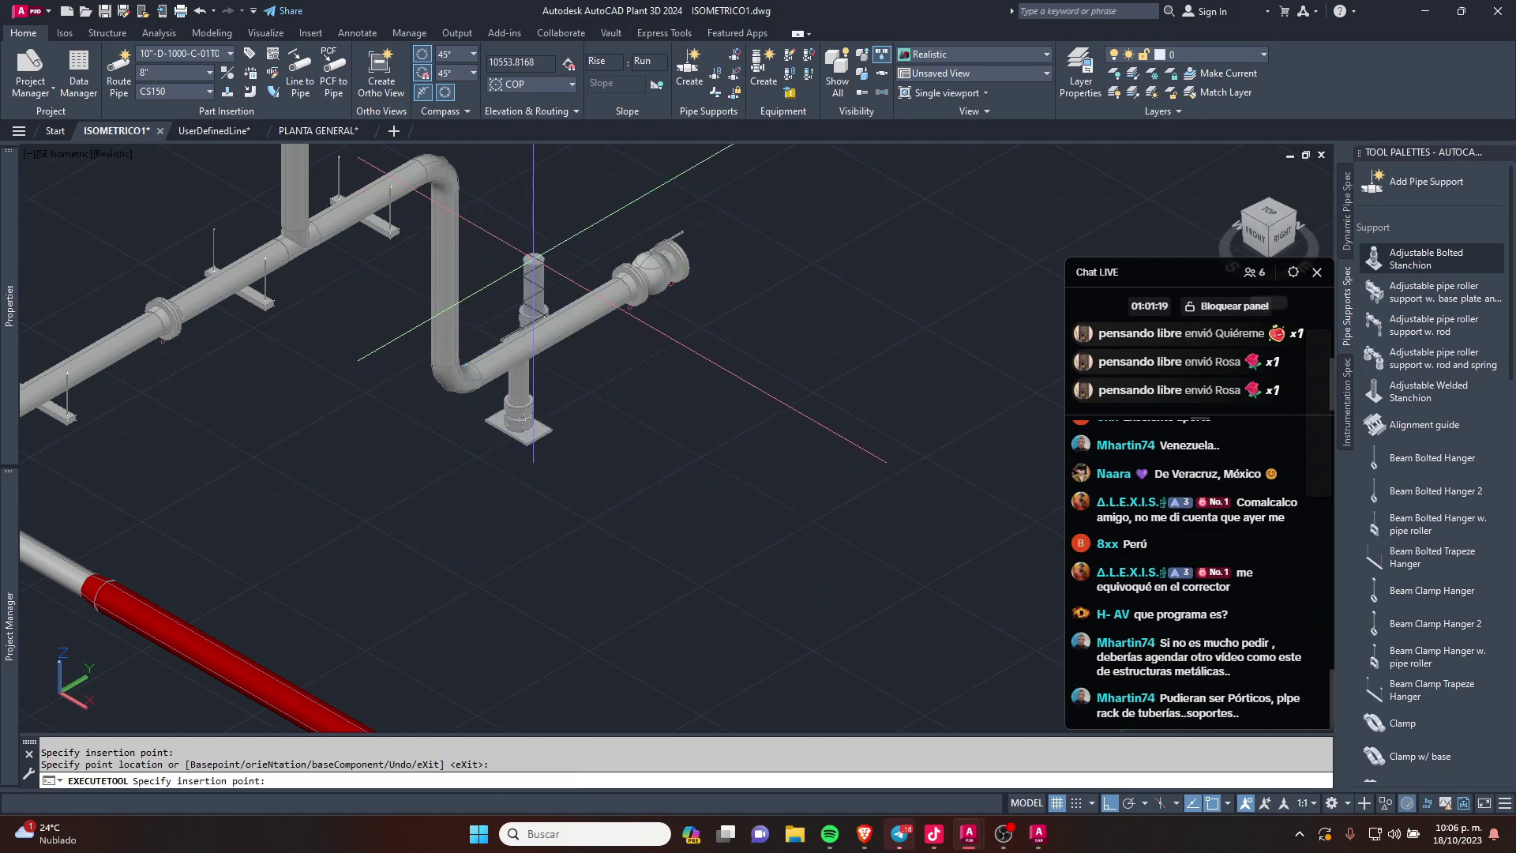
{"action": "scroll", "coordinate": [581, 341], "scroll_direction": "down", "scroll_amount": 1}
{"action": "key", "text": "Escape"}
{"action": "key", "text": "Escape"}
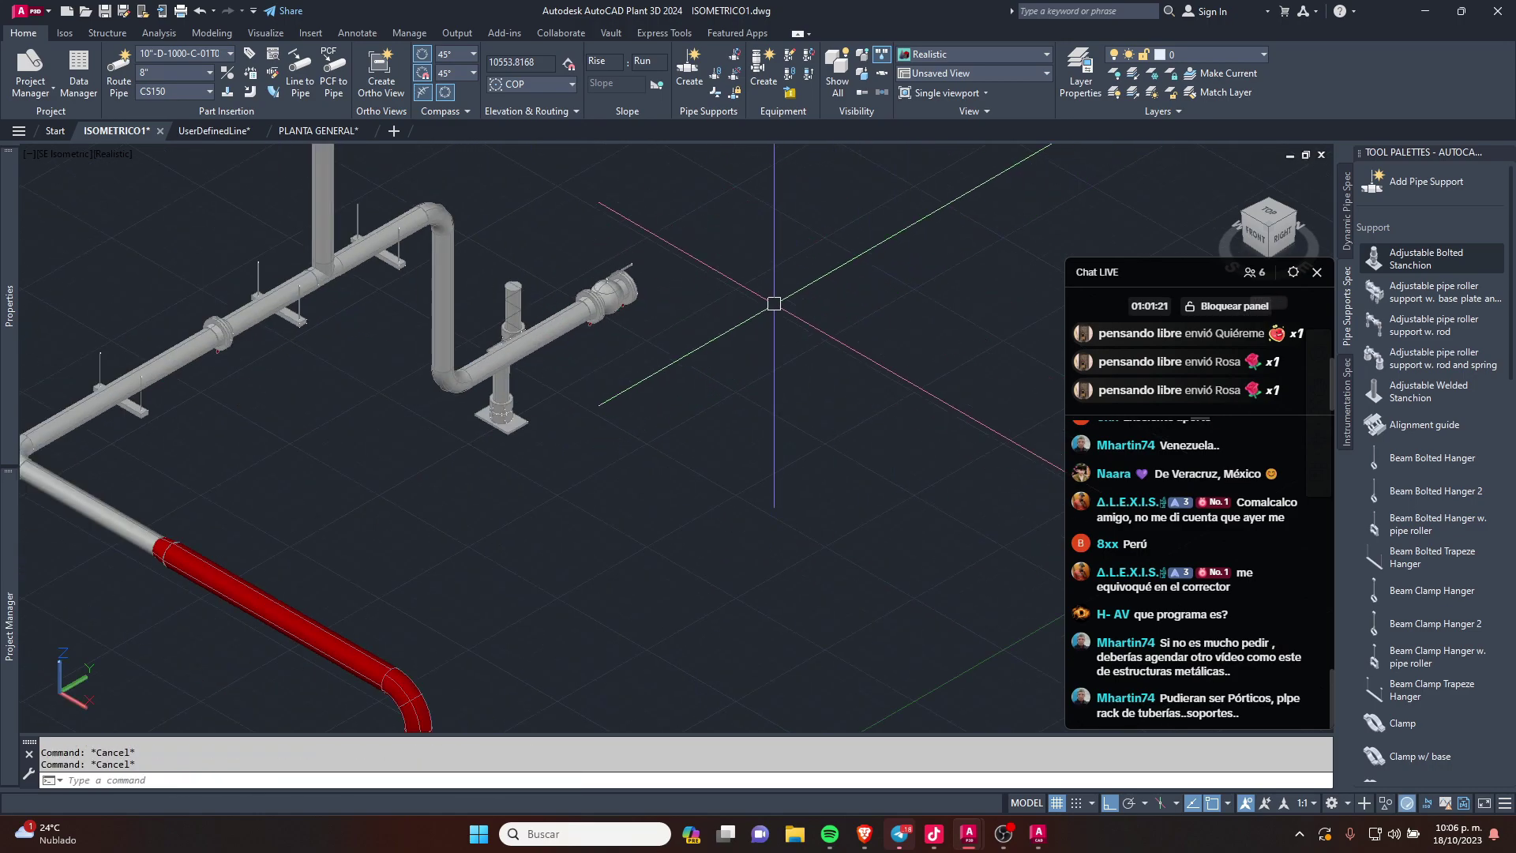
{"action": "scroll", "coordinate": [774, 305], "scroll_direction": "down", "scroll_amount": 2}
{"action": "scroll", "coordinate": [695, 268], "scroll_direction": "up", "scroll_amount": 2}
{"action": "scroll", "coordinate": [695, 269], "scroll_direction": "up", "scroll_amount": 2}
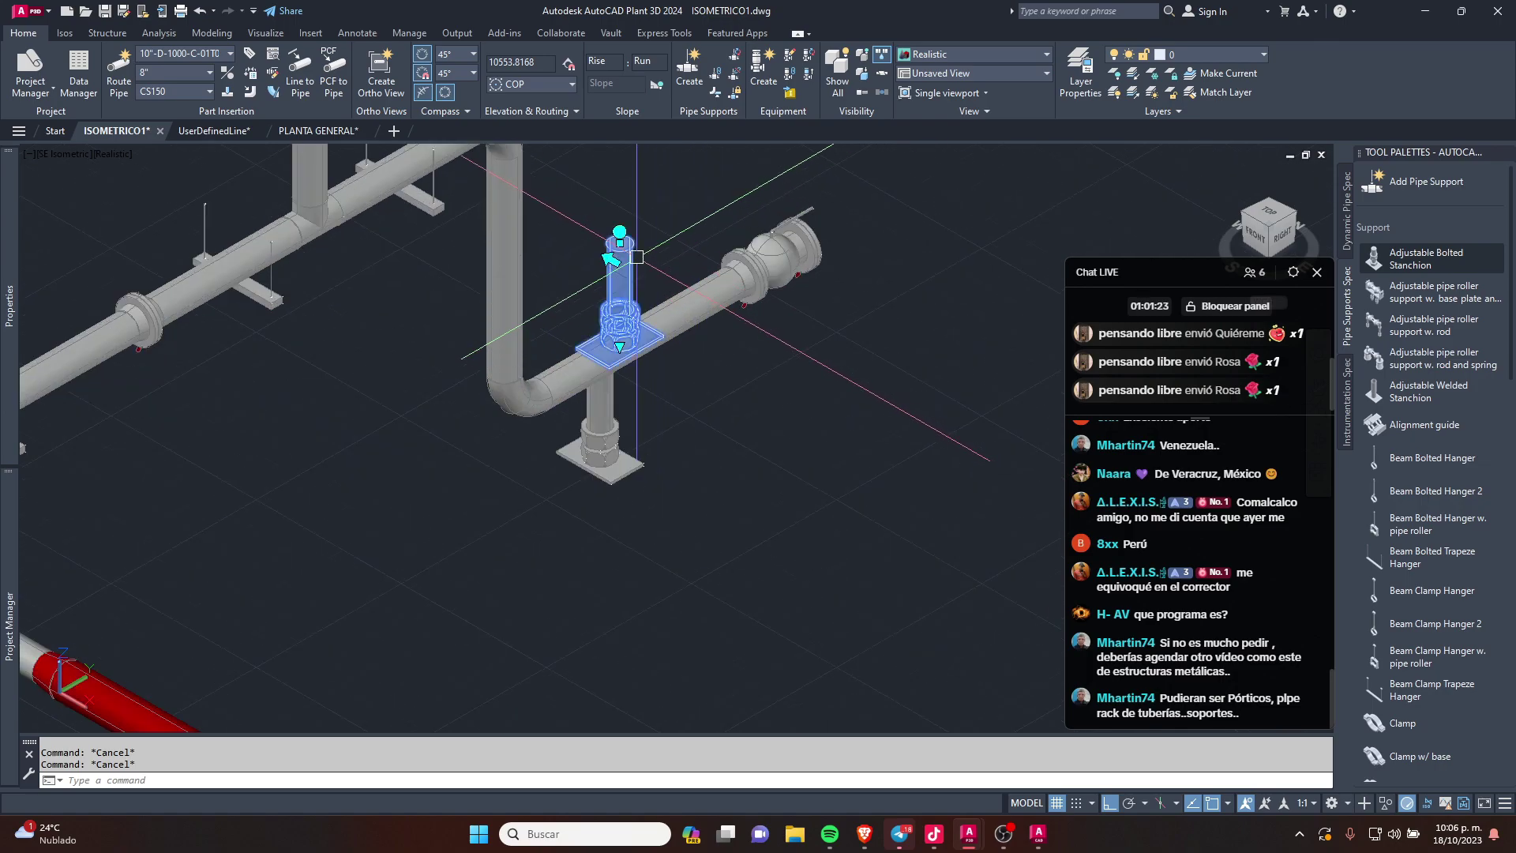
{"action": "scroll", "coordinate": [636, 256], "scroll_direction": "down", "scroll_amount": 3}
{"action": "mouse_move", "coordinate": [663, 316]}
{"action": "middle_mouse_down", "text": "shift"}
{"action": "mouse_move", "coordinate": [601, 406]}
{"action": "mouse_move", "coordinate": [485, 339]}
{"action": "mouse_move", "coordinate": [600, 442]}
{"action": "middle_mouse_up", "text": "shift"}
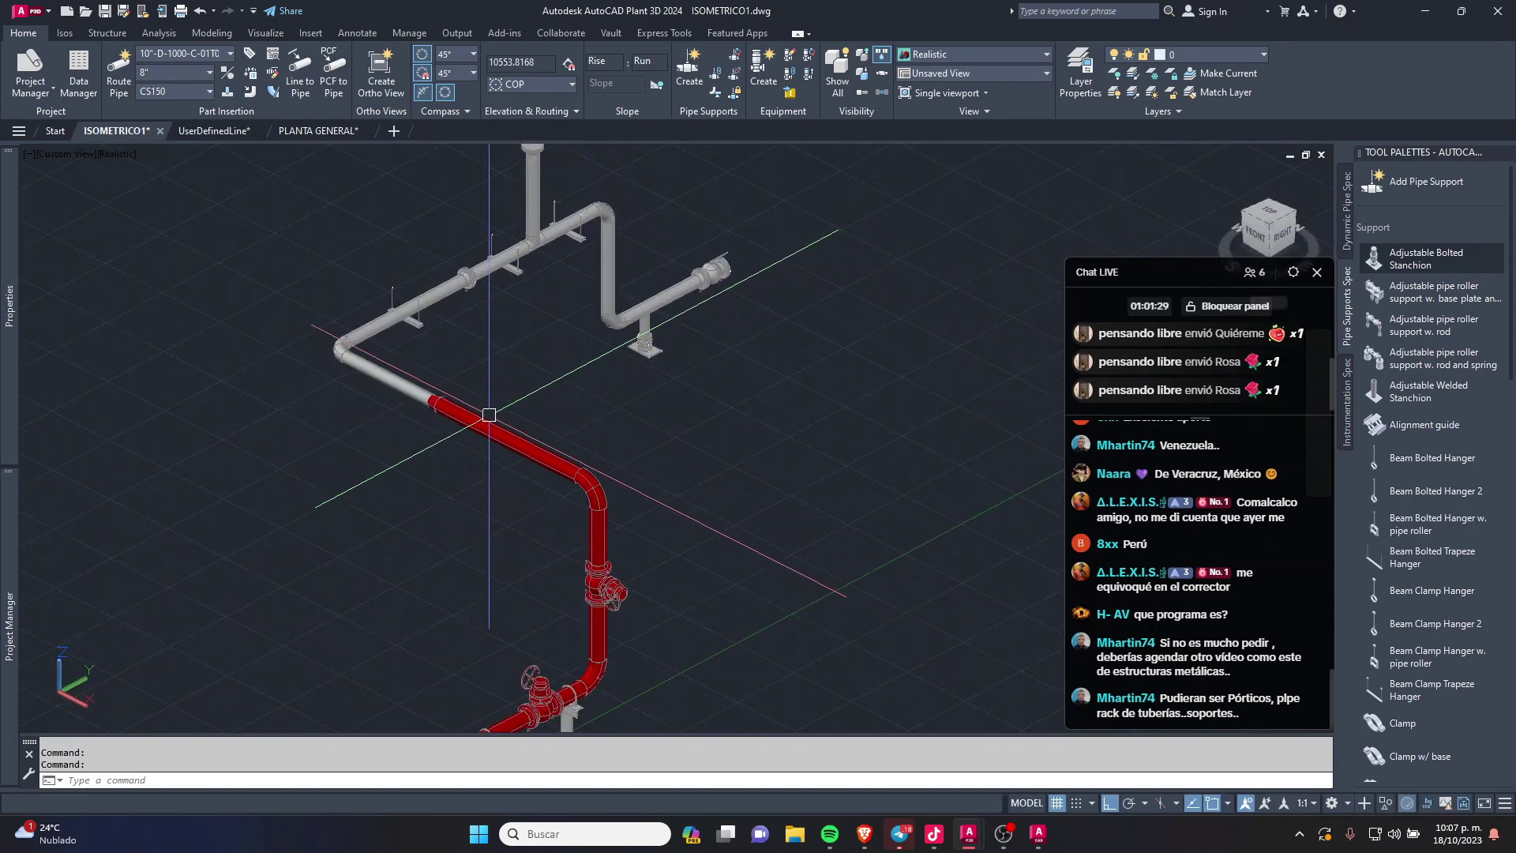
Step: Start a beam bolted hanger, cancel it, and briefly select the hanger on the red pipe
{"action": "left_click", "coordinate": [1395, 494]}
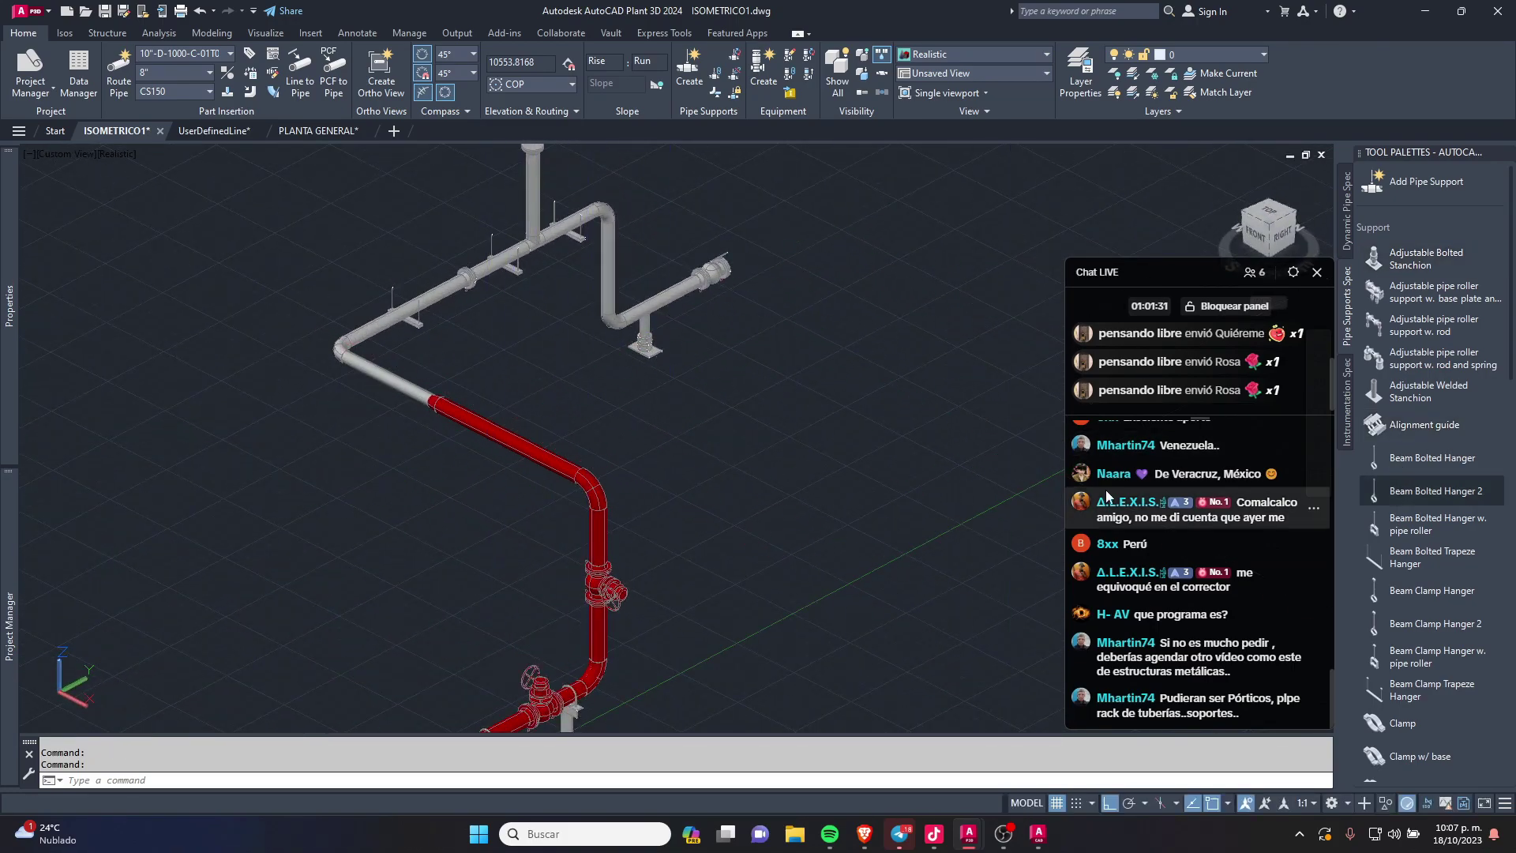
{"action": "scroll", "coordinate": [490, 433], "scroll_direction": "up", "scroll_amount": 5}
{"action": "scroll", "coordinate": [553, 447], "scroll_direction": "up", "scroll_amount": 3}
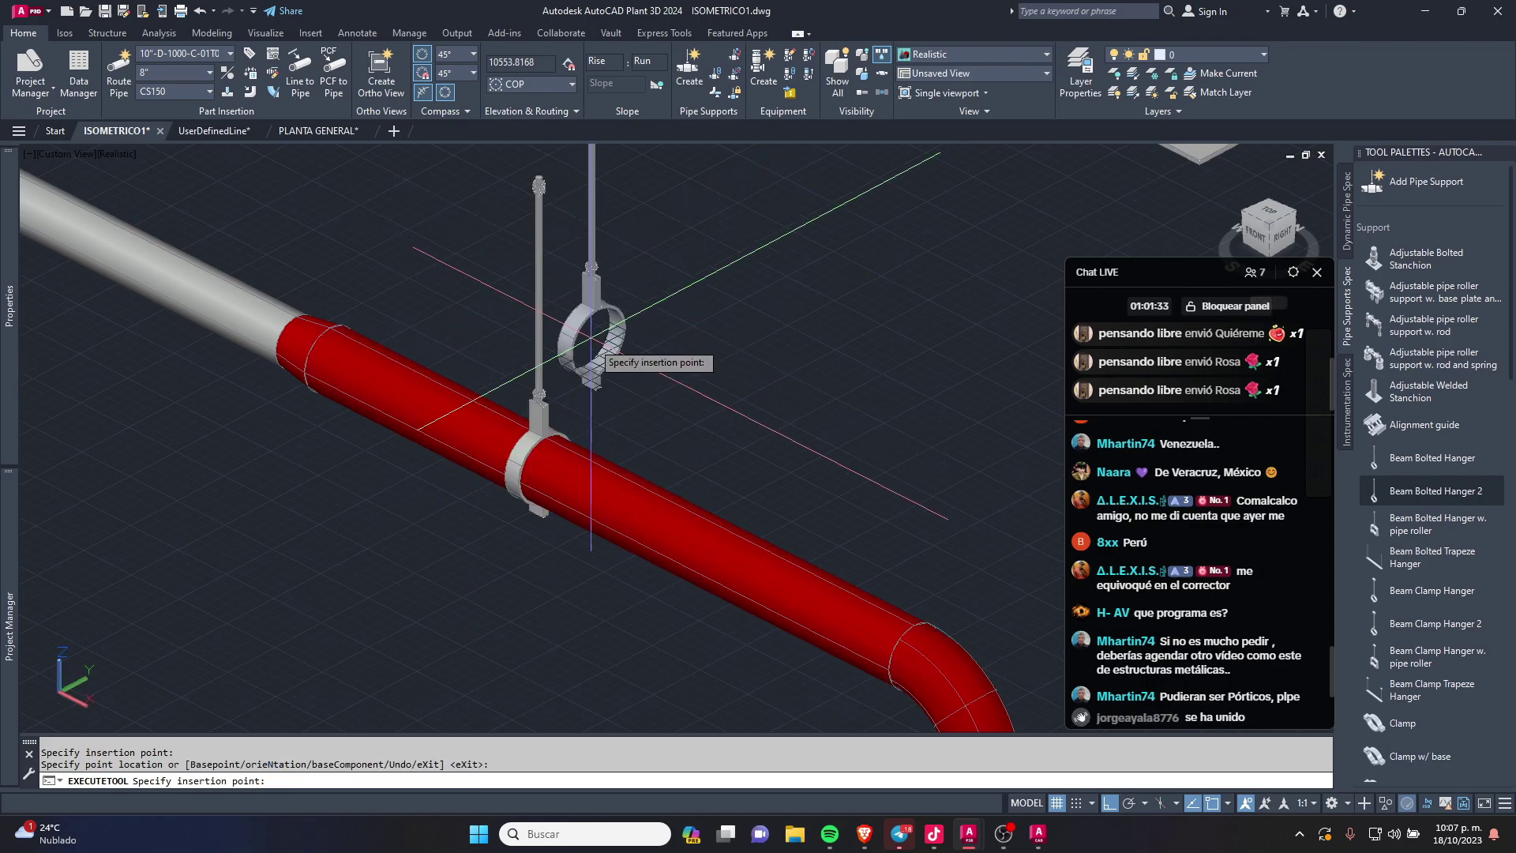
{"action": "middle_click_drag", "start_coordinate": [537, 340], "coordinate": [845, 406]}
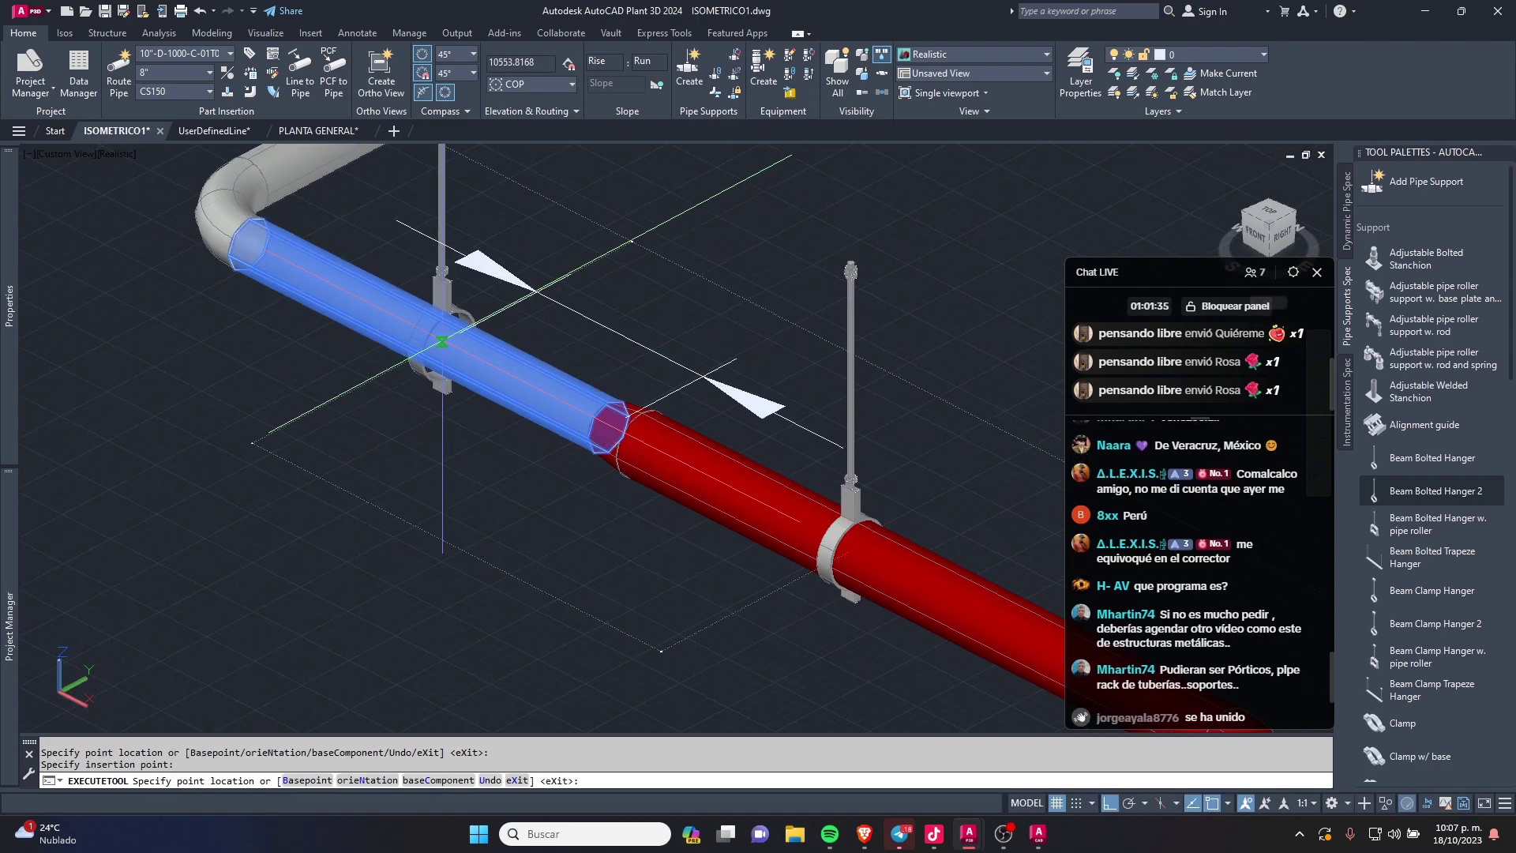
{"action": "key", "text": "Escape"}
{"action": "scroll", "coordinate": [769, 413], "scroll_direction": "down", "scroll_amount": 2}
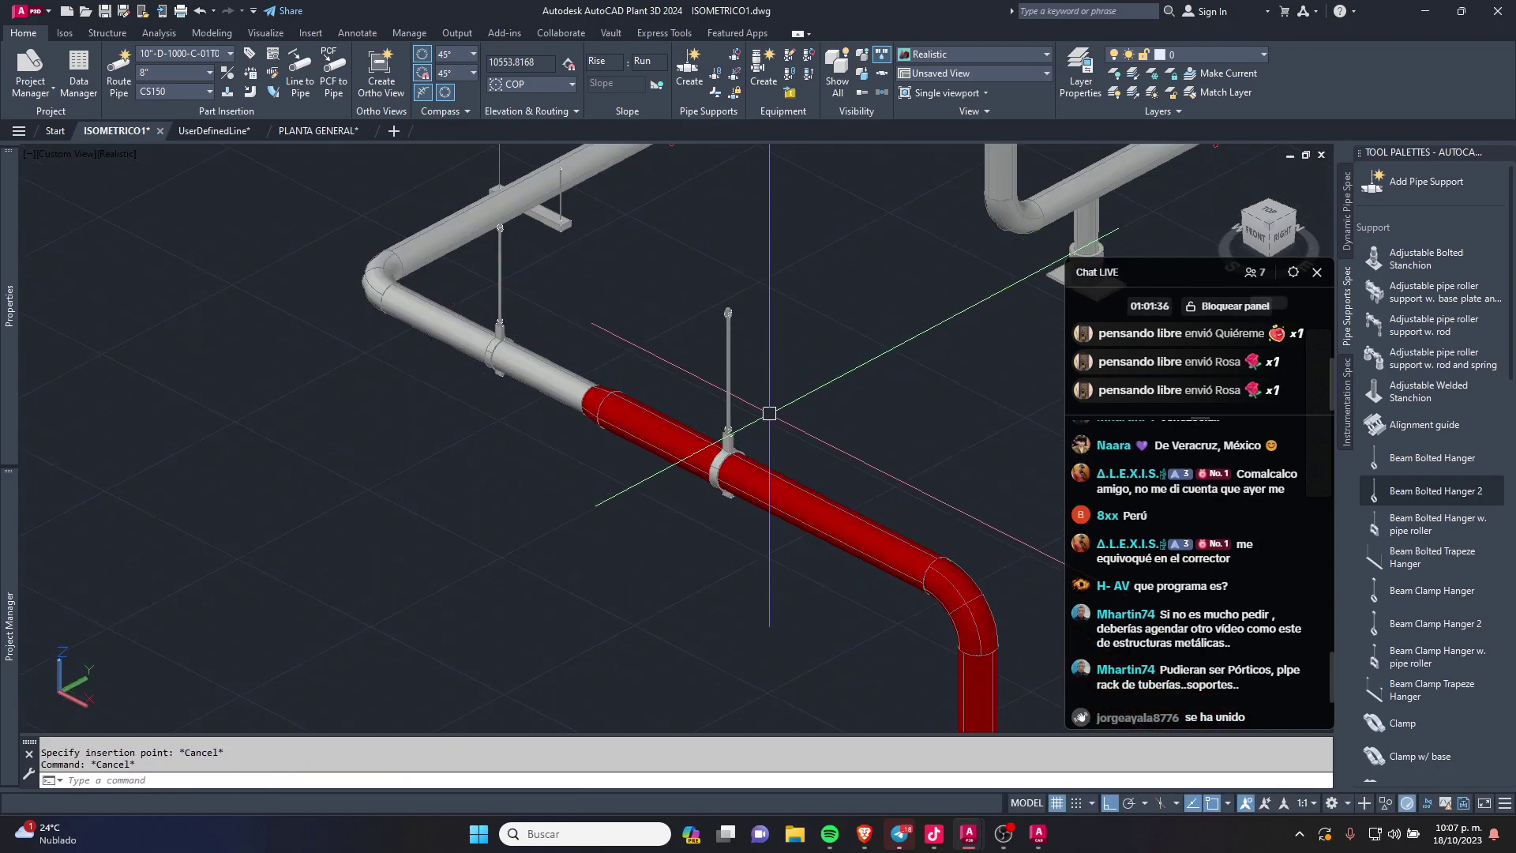
{"action": "left_click", "coordinate": [729, 406]}
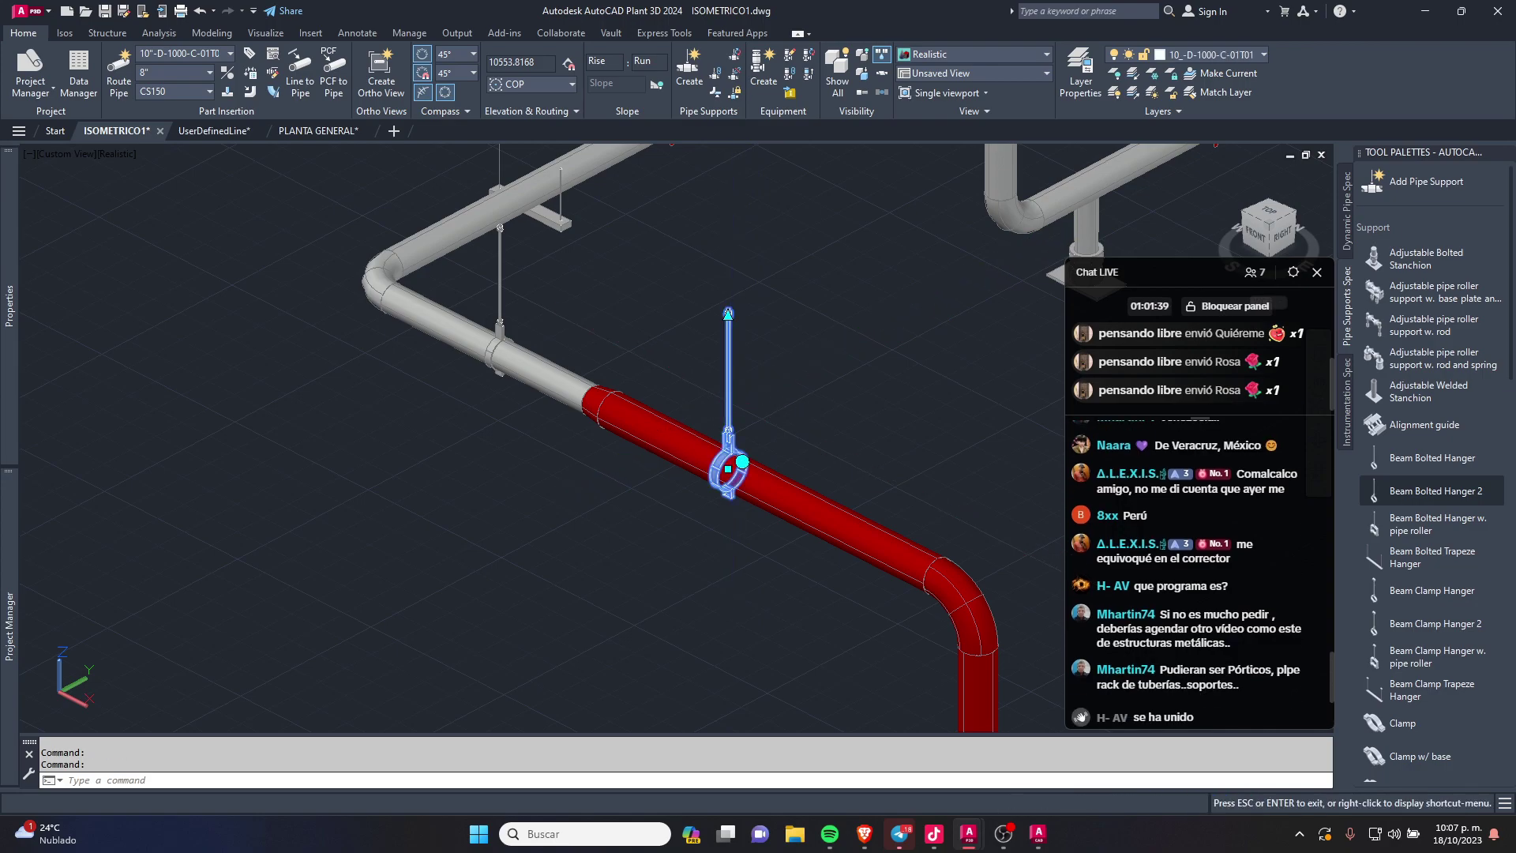
{"action": "key", "text": "Escape"}
Step: Orbit and zoom in on the horizontal pipe by the flanged valve and select it
{"action": "scroll", "coordinate": [711, 407], "scroll_direction": "down", "scroll_amount": 5}
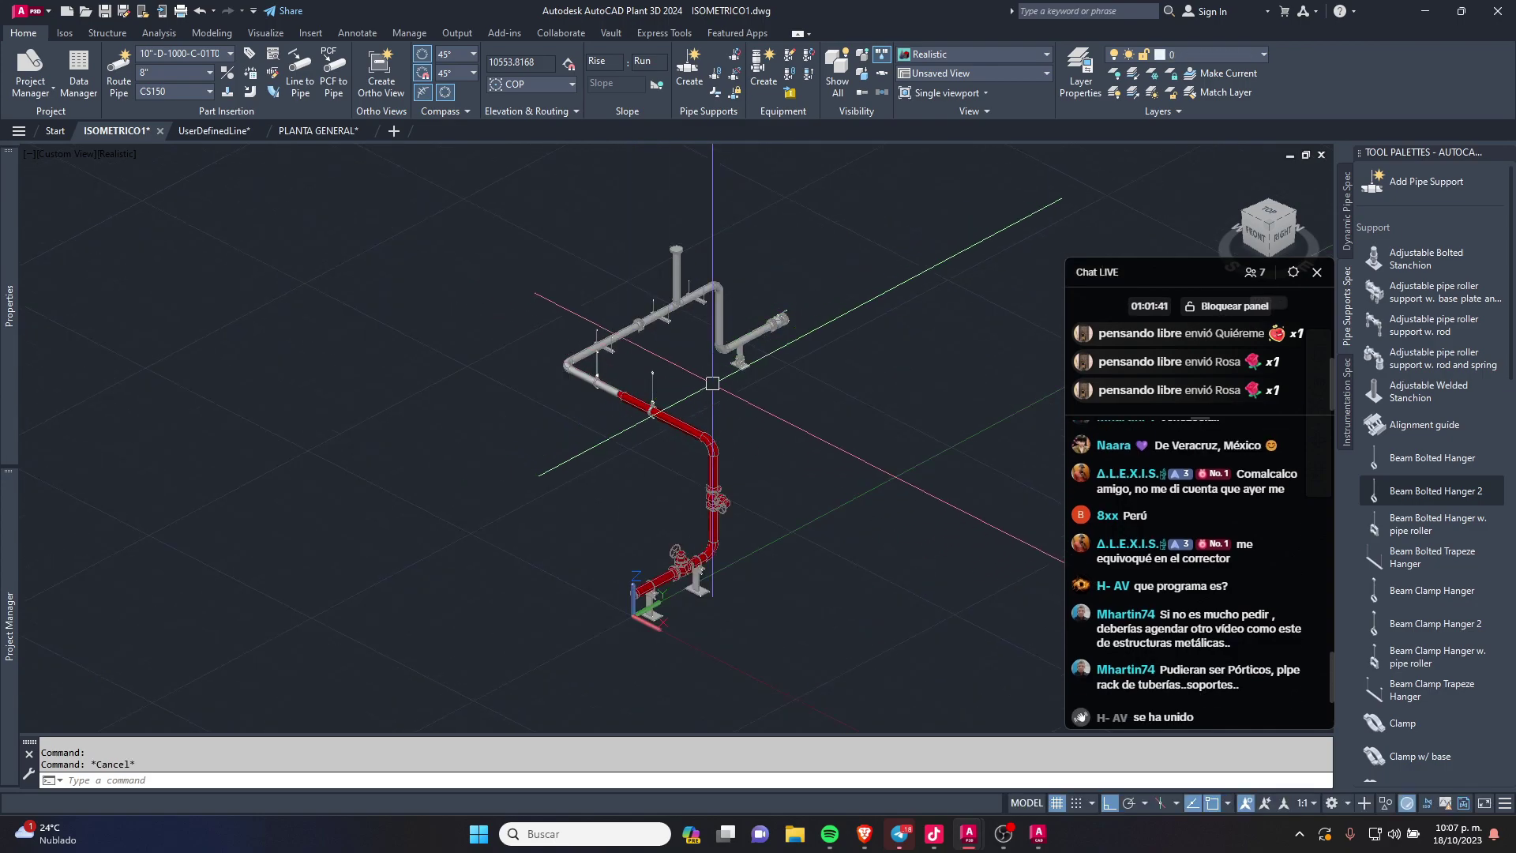
{"action": "mouse_move", "coordinate": [739, 416]}
{"action": "middle_mouse_down", "text": "shift"}
{"action": "mouse_move", "coordinate": [715, 483]}
{"action": "mouse_move", "coordinate": [825, 500]}
{"action": "middle_mouse_up", "text": "shift"}
{"action": "scroll", "coordinate": [691, 433], "scroll_direction": "up", "scroll_amount": 3}
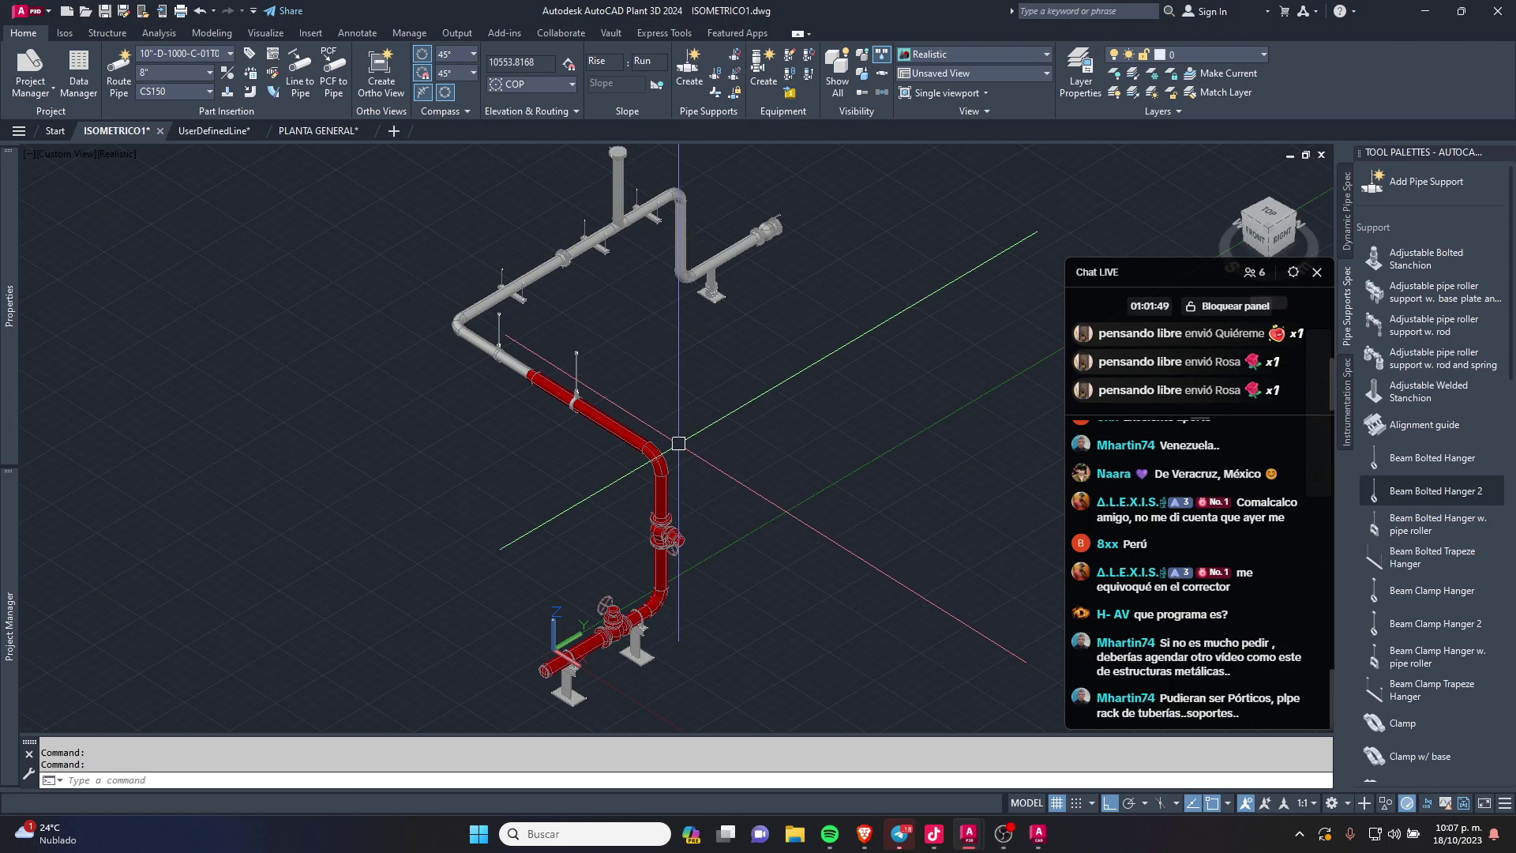
{"action": "scroll", "coordinate": [693, 383], "scroll_direction": "down", "scroll_amount": 2}
{"action": "scroll", "coordinate": [644, 433], "scroll_direction": "up", "scroll_amount": 2}
{"action": "scroll", "coordinate": [810, 484], "scroll_direction": "up", "scroll_amount": 2}
{"action": "scroll", "coordinate": [810, 484], "scroll_direction": "down", "scroll_amount": 3}
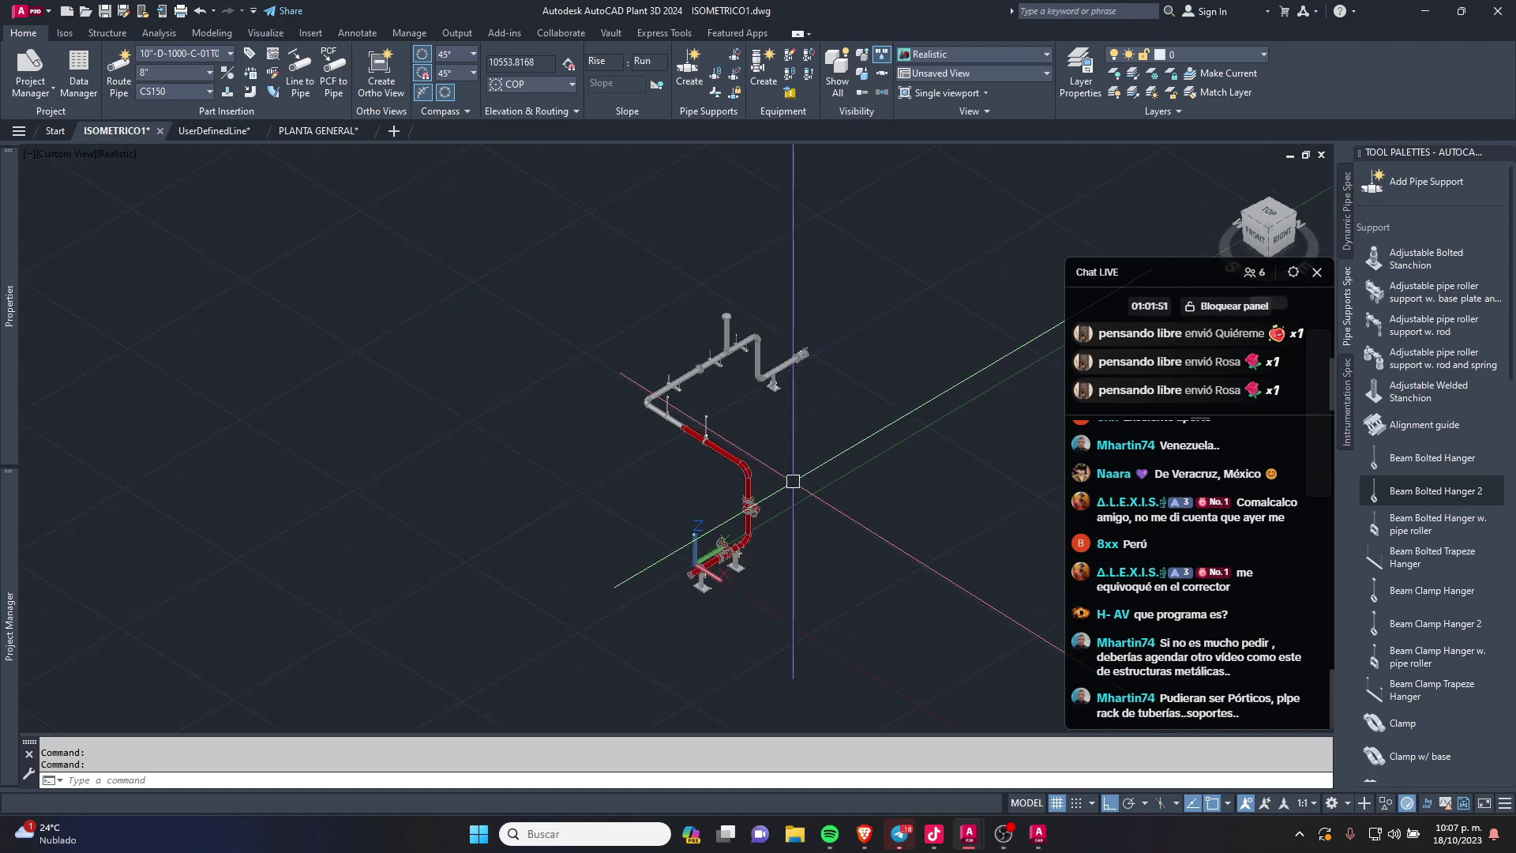
{"action": "mouse_move", "coordinate": [792, 476]}
{"action": "middle_mouse_down", "text": "shift"}
{"action": "mouse_move", "coordinate": [766, 430]}
{"action": "mouse_move", "coordinate": [690, 455]}
{"action": "middle_mouse_up", "text": "shift"}
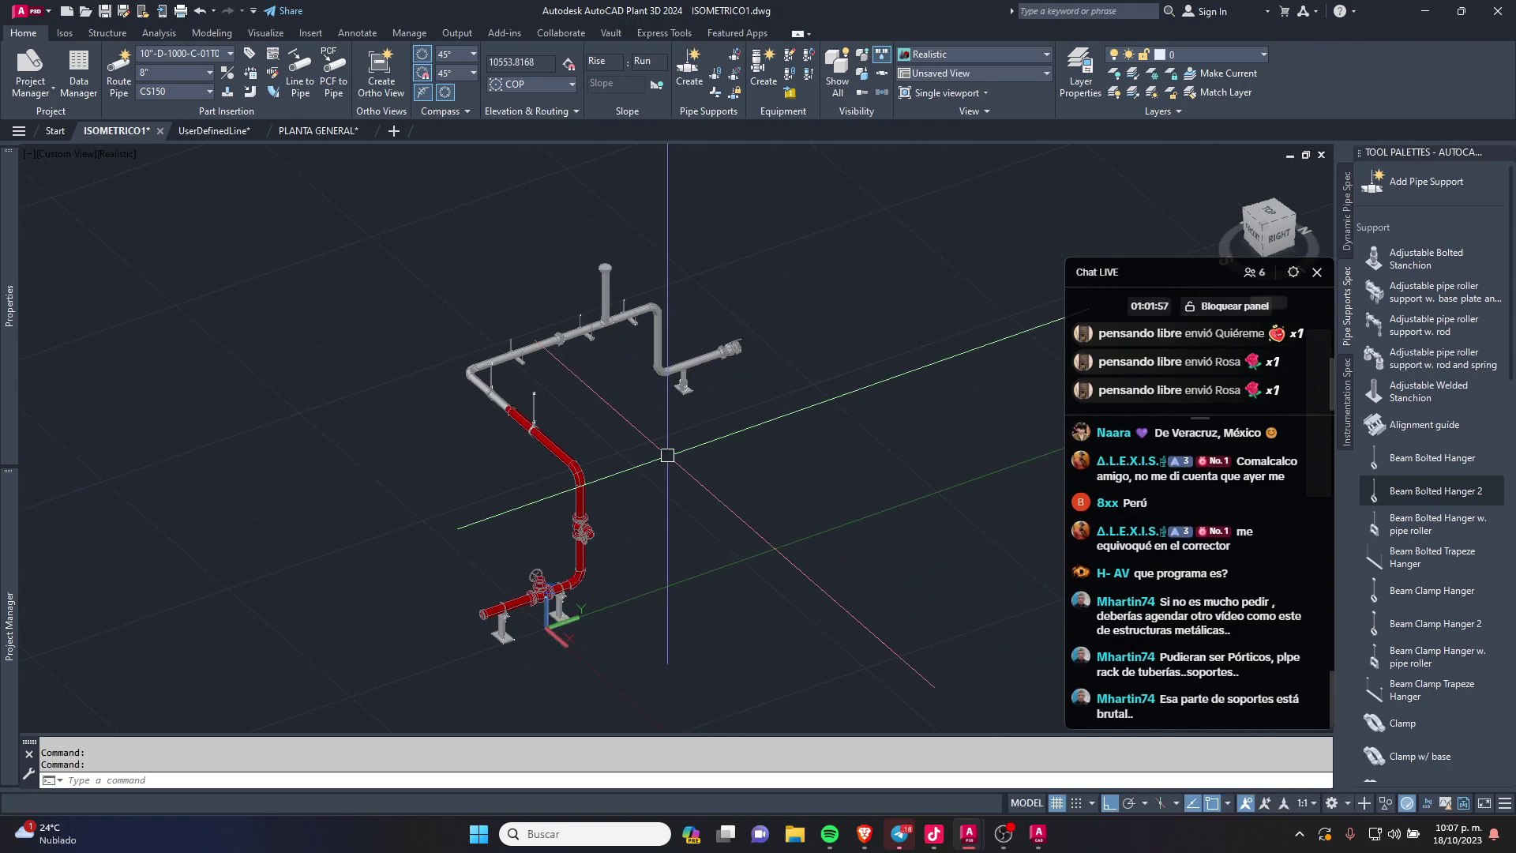
{"action": "scroll", "coordinate": [774, 379], "scroll_direction": "up", "scroll_amount": 3}
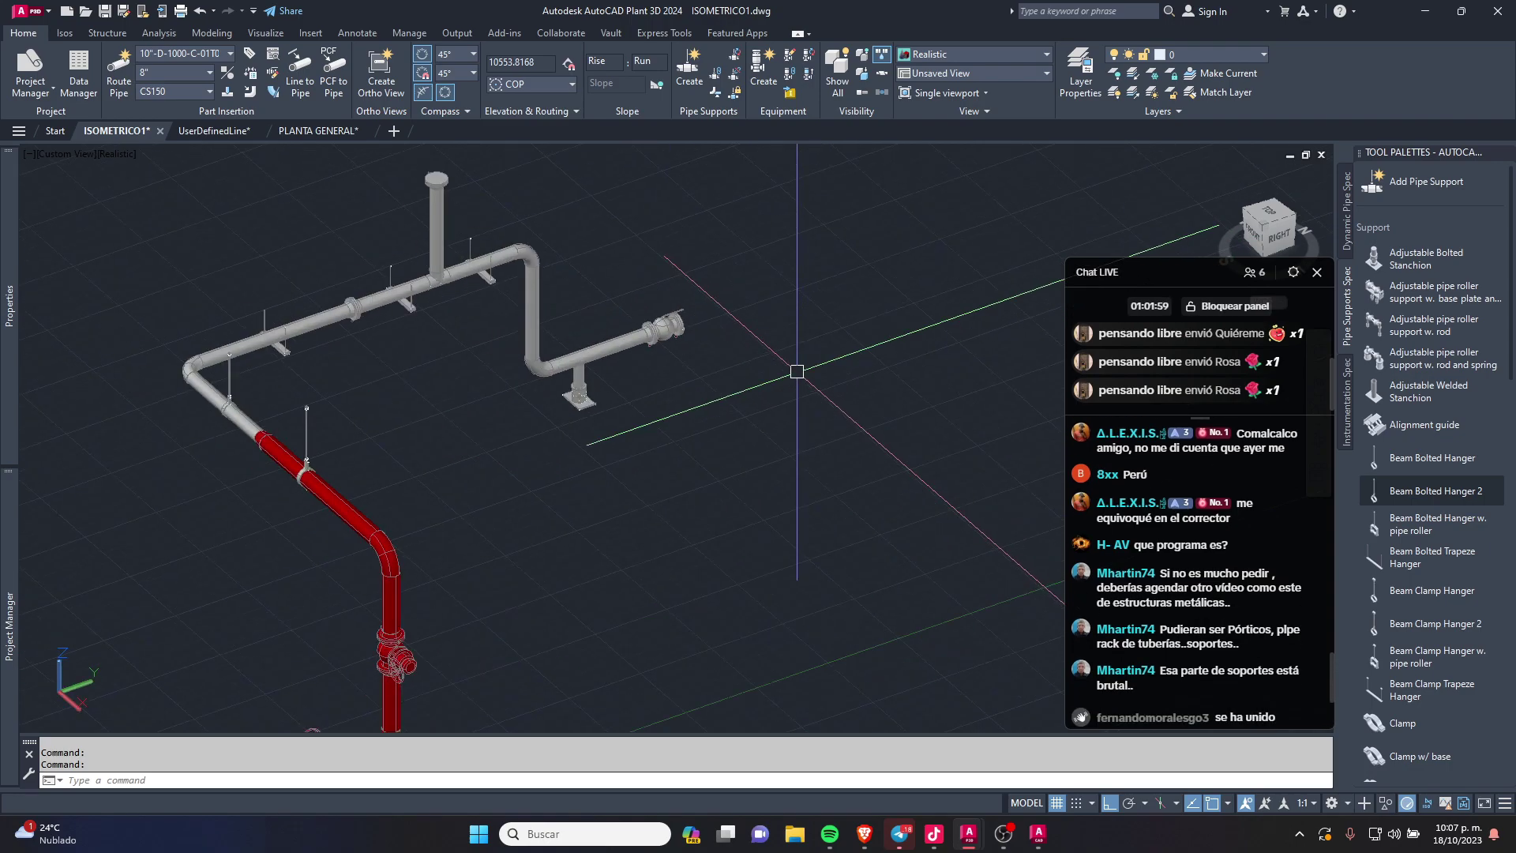
{"action": "scroll", "coordinate": [596, 338], "scroll_direction": "up", "scroll_amount": 4}
{"action": "left_click", "coordinate": [596, 338]}
{"action": "scroll", "coordinate": [537, 312], "scroll_direction": "up", "scroll_amount": 1}
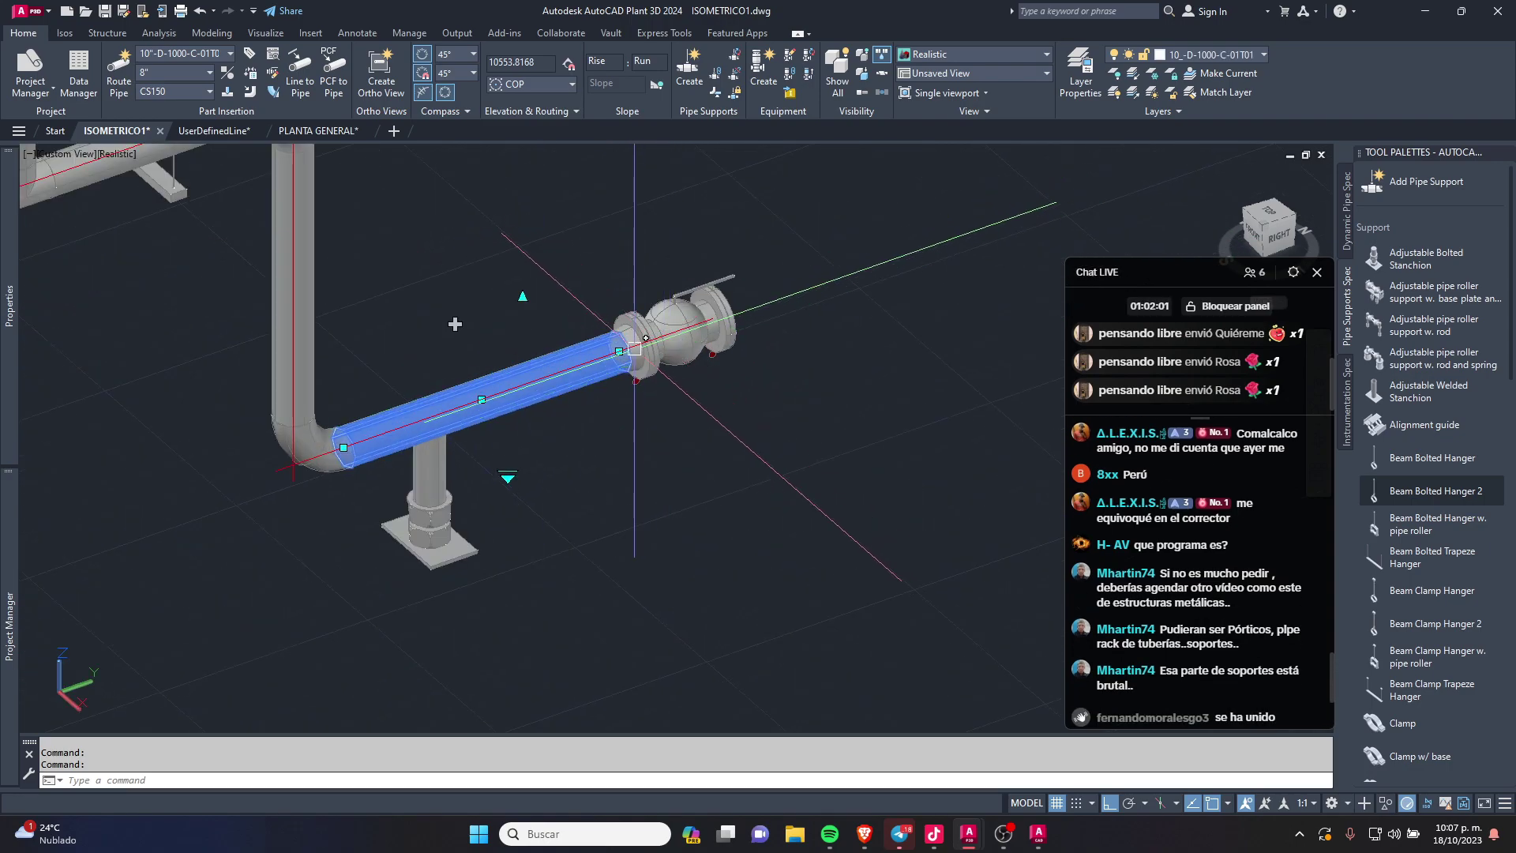
{"action": "scroll", "coordinate": [455, 323], "scroll_direction": "down", "scroll_amount": 5}
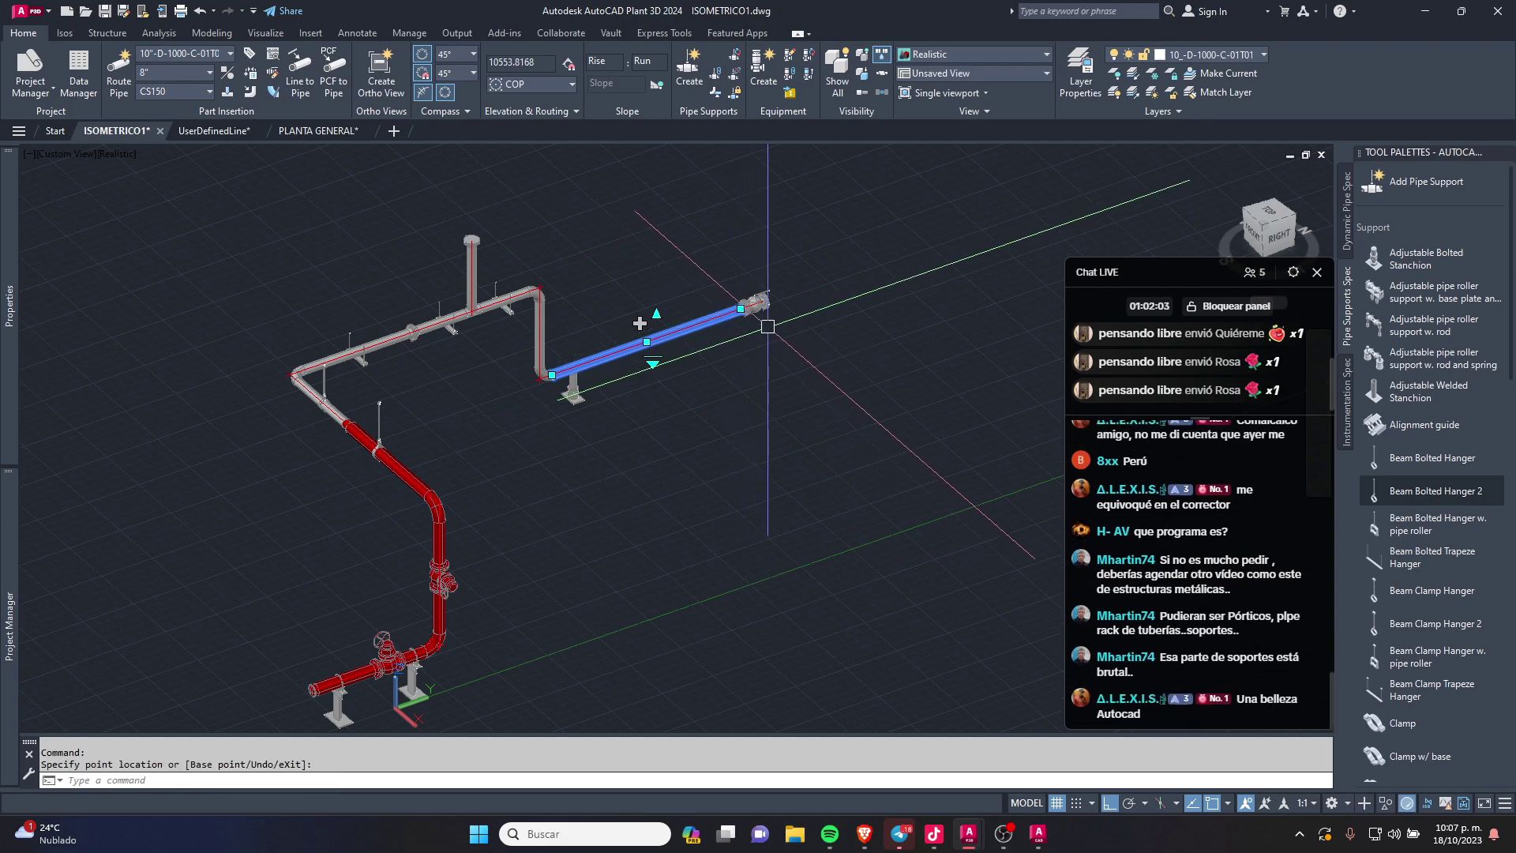
{"action": "key", "text": "Escape"}
{"action": "key", "text": "Escape"}
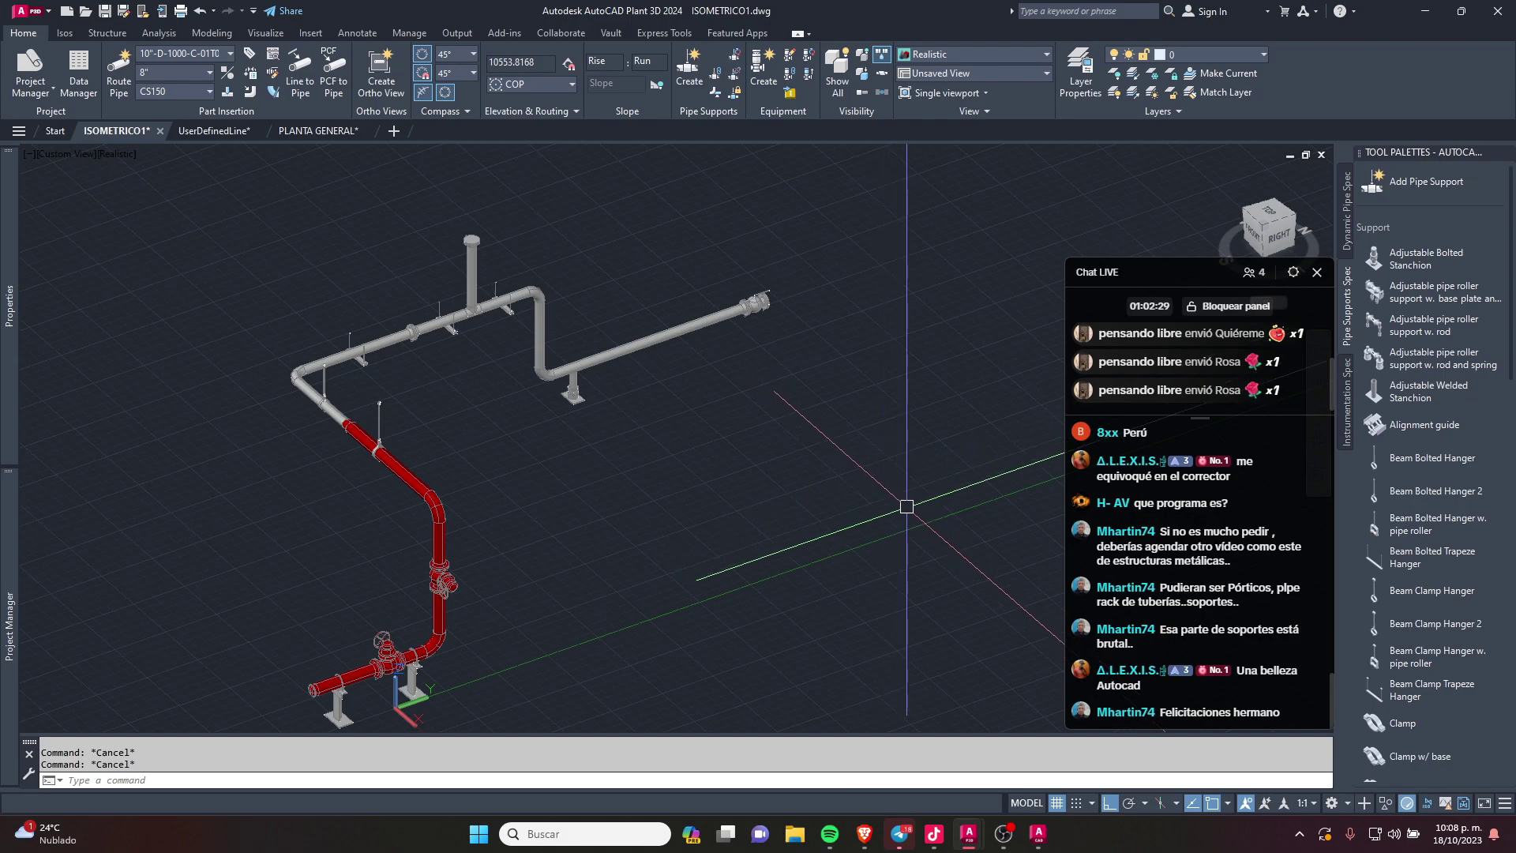
{"action": "scroll", "coordinate": [746, 454], "scroll_direction": "down", "scroll_amount": 2}
{"action": "scroll", "coordinate": [679, 458], "scroll_direction": "up", "scroll_amount": 2}
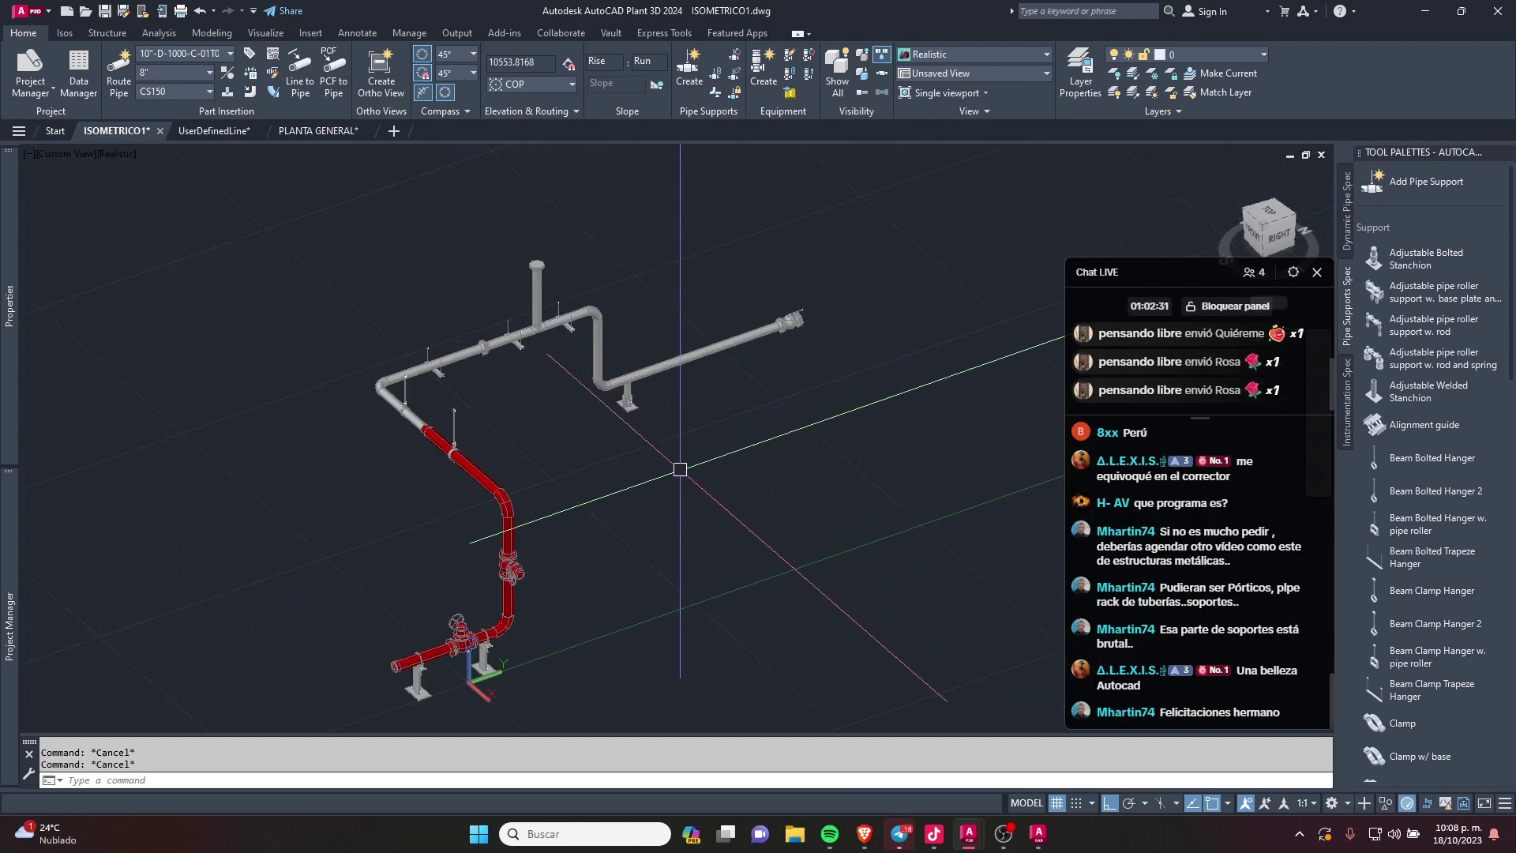
{"action": "mouse_move", "coordinate": [701, 483]}
{"action": "middle_mouse_down", "text": "shift"}
{"action": "mouse_move", "coordinate": [584, 463]}
{"action": "mouse_move", "coordinate": [640, 490]}
{"action": "middle_mouse_up", "text": "shift"}
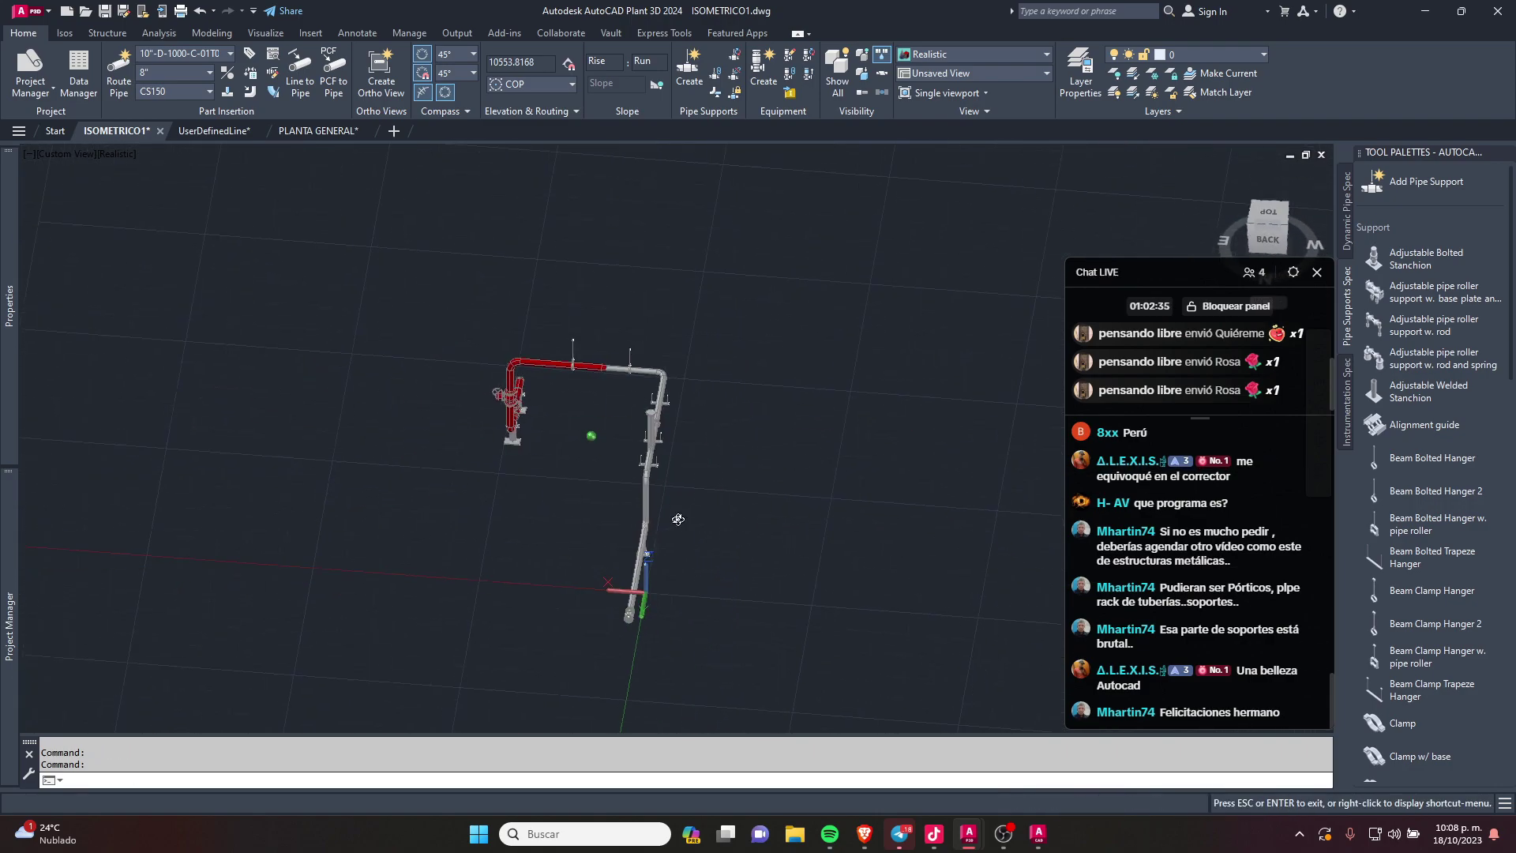
{"action": "scroll", "coordinate": [640, 491], "scroll_direction": "up", "scroll_amount": 2}
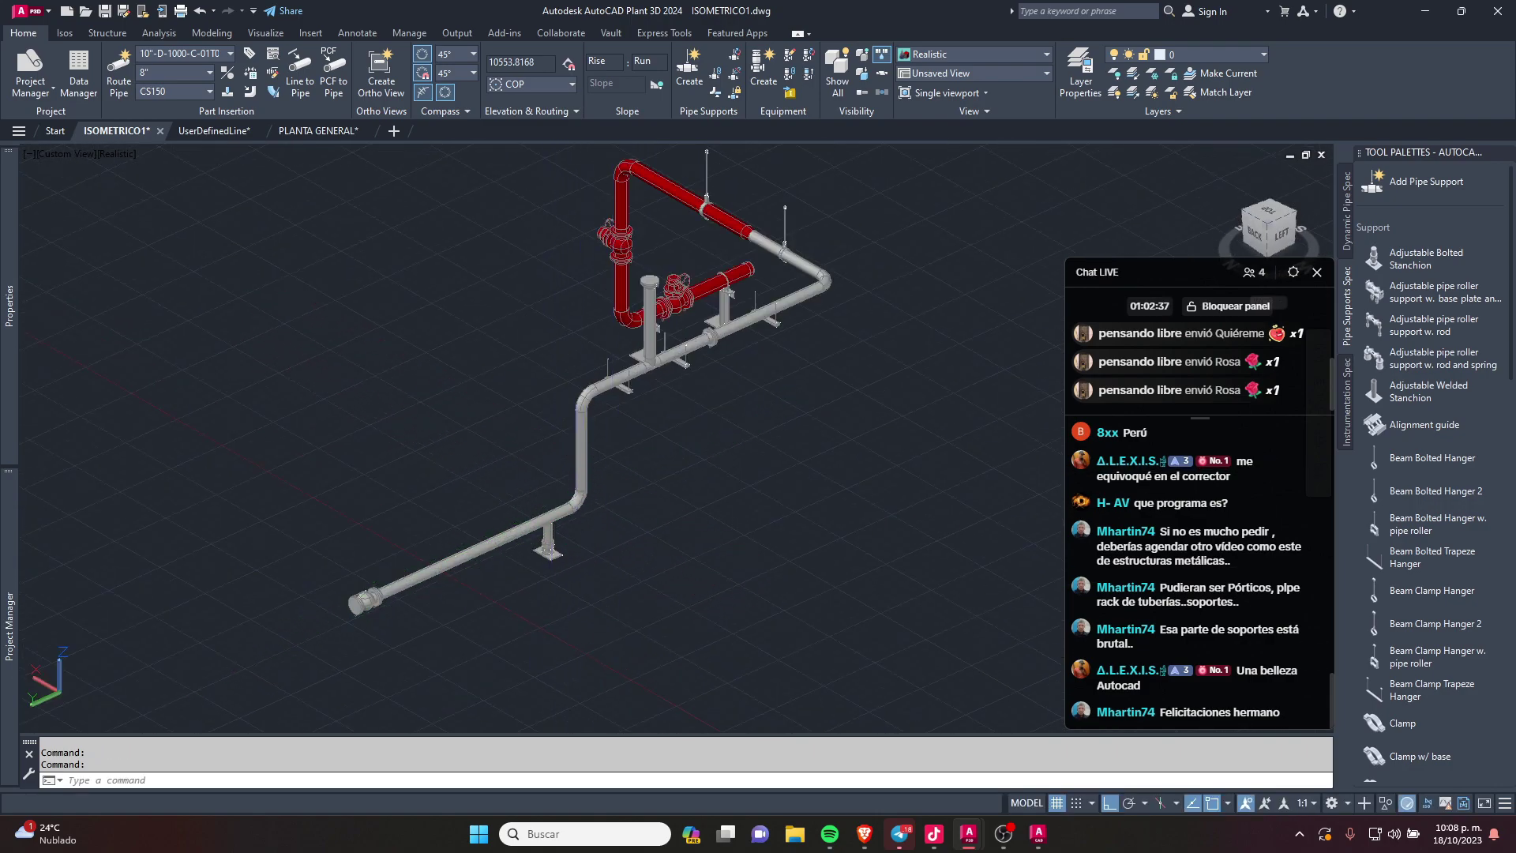
{"action": "mouse_move", "coordinate": [640, 490]}
{"action": "middle_mouse_down", "text": "shift"}
{"action": "mouse_move", "coordinate": [643, 322]}
{"action": "mouse_move", "coordinate": [686, 397]}
{"action": "mouse_move", "coordinate": [552, 543]}
{"action": "mouse_move", "coordinate": [576, 352]}
{"action": "mouse_move", "coordinate": [746, 445]}
{"action": "mouse_move", "coordinate": [511, 332]}
{"action": "mouse_move", "coordinate": [492, 414]}
{"action": "mouse_move", "coordinate": [400, 391]}
{"action": "mouse_move", "coordinate": [399, 376]}
{"action": "middle_mouse_up", "text": "shift"}
{"action": "scroll", "coordinate": [511, 331], "scroll_direction": "up", "scroll_amount": 2}
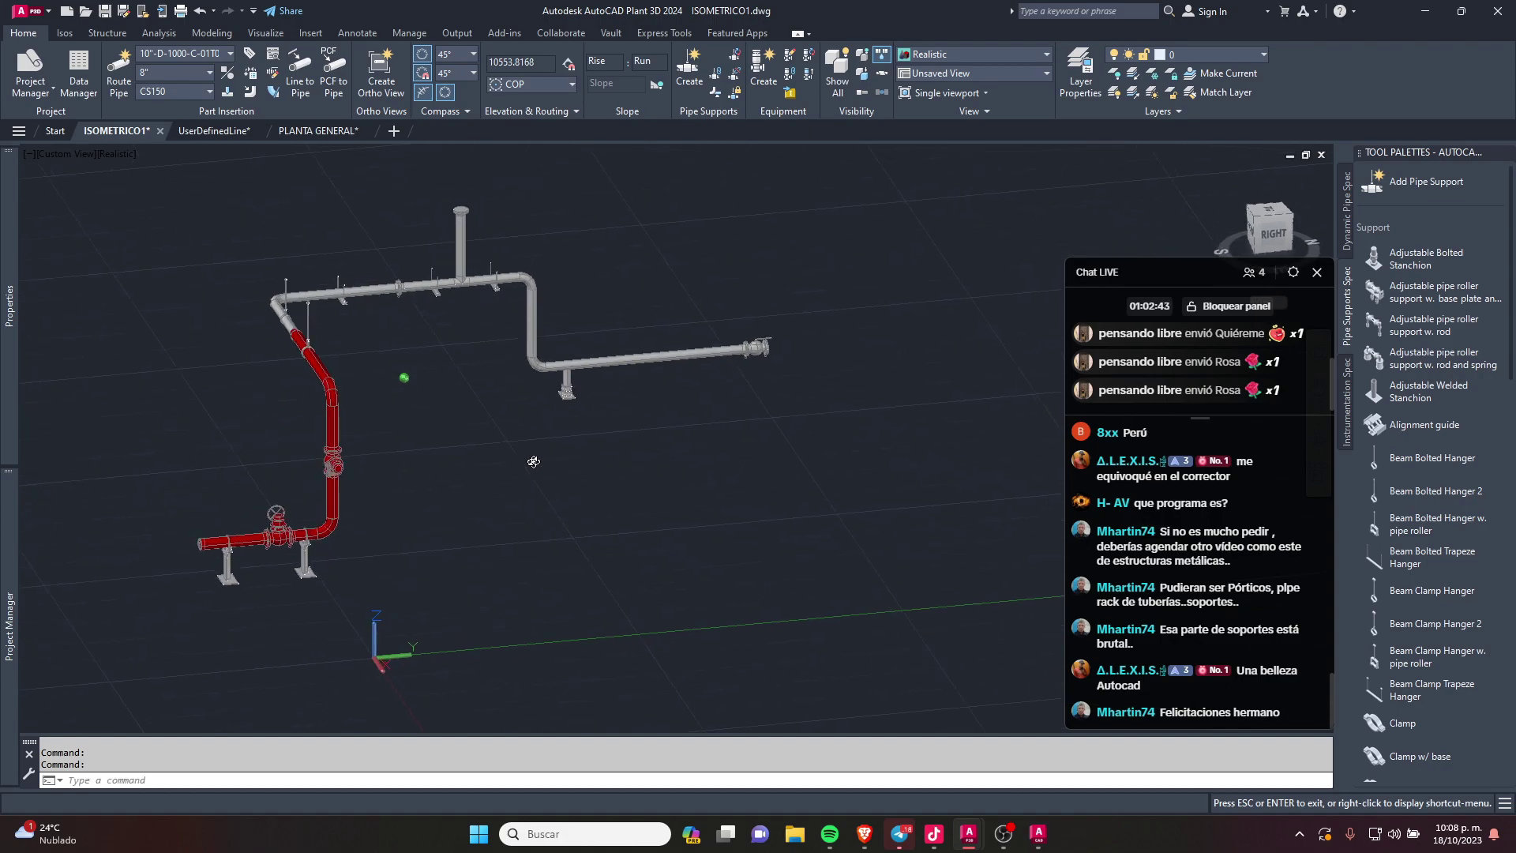
{"action": "scroll", "coordinate": [416, 403], "scroll_direction": "up", "scroll_amount": 3}
{"action": "scroll", "coordinate": [415, 403], "scroll_direction": "down", "scroll_amount": 5}
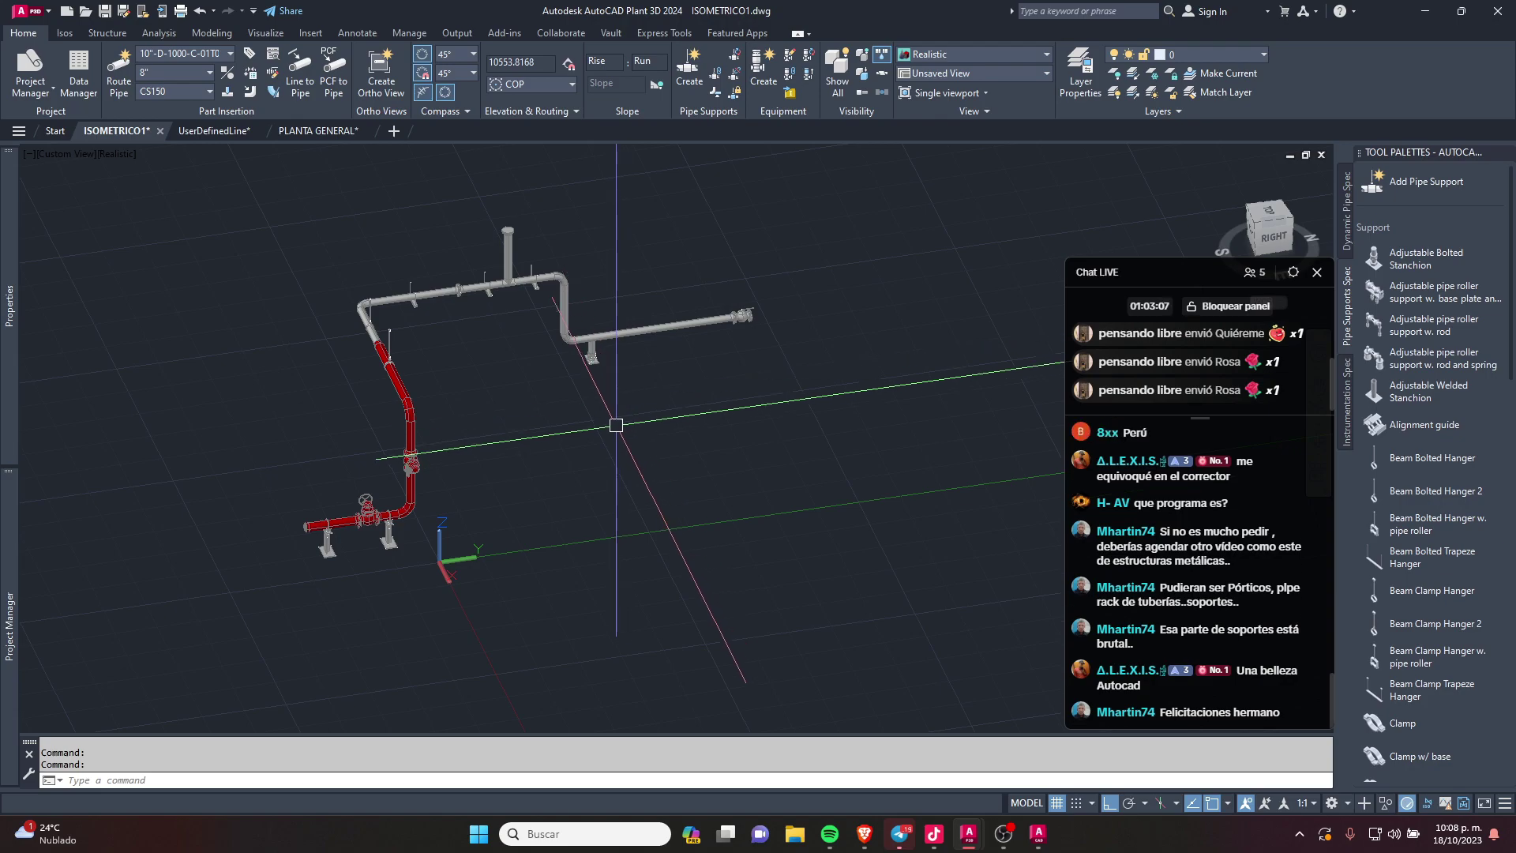
{"action": "scroll", "coordinate": [616, 425], "scroll_direction": "down", "scroll_amount": 5}
Step: Switch the current project to Proyecto PERDIZ, saving ISOMETRICO1 and PLANTA GENERAL on closing
{"action": "middle_click_drag", "start_coordinate": [598, 406], "coordinate": [575, 298], "text": "shift"}
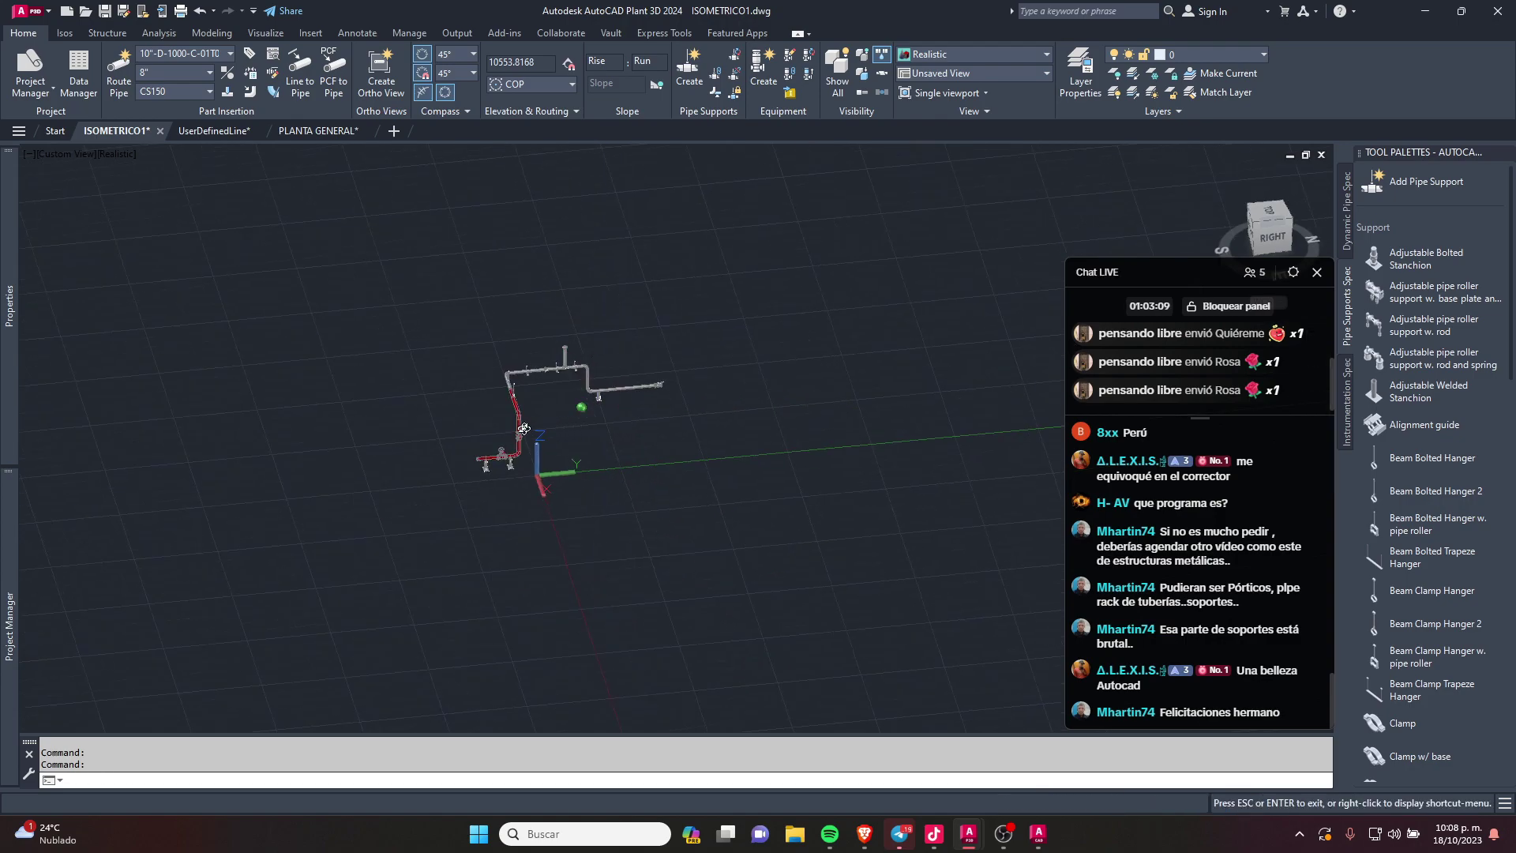
{"action": "left_click", "coordinate": [19, 131]}
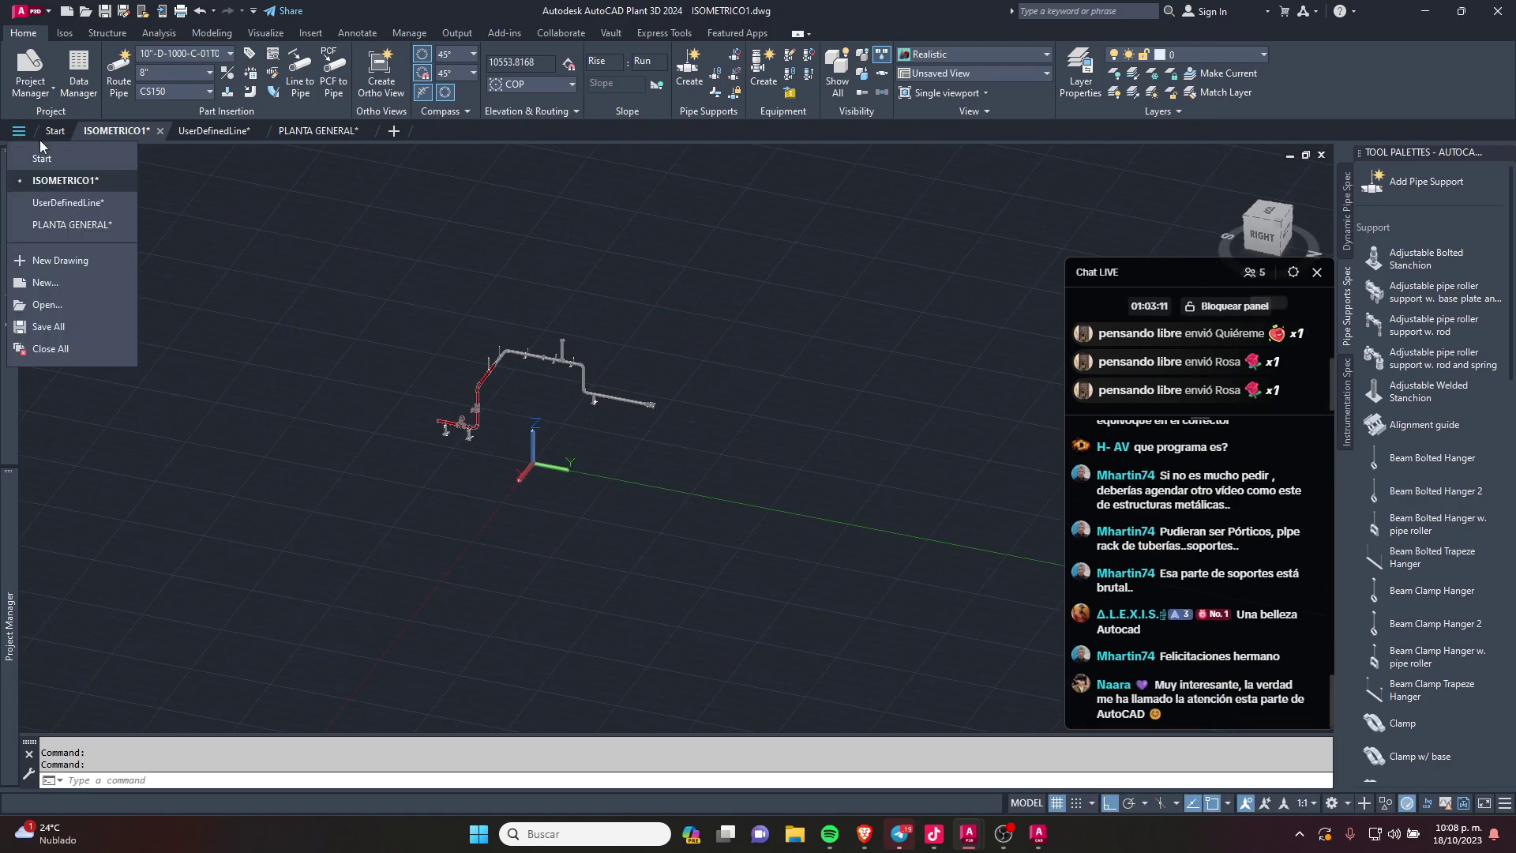
{"action": "mouse_move", "coordinate": [10, 306]}
{"action": "left_click", "coordinate": [175, 270]}
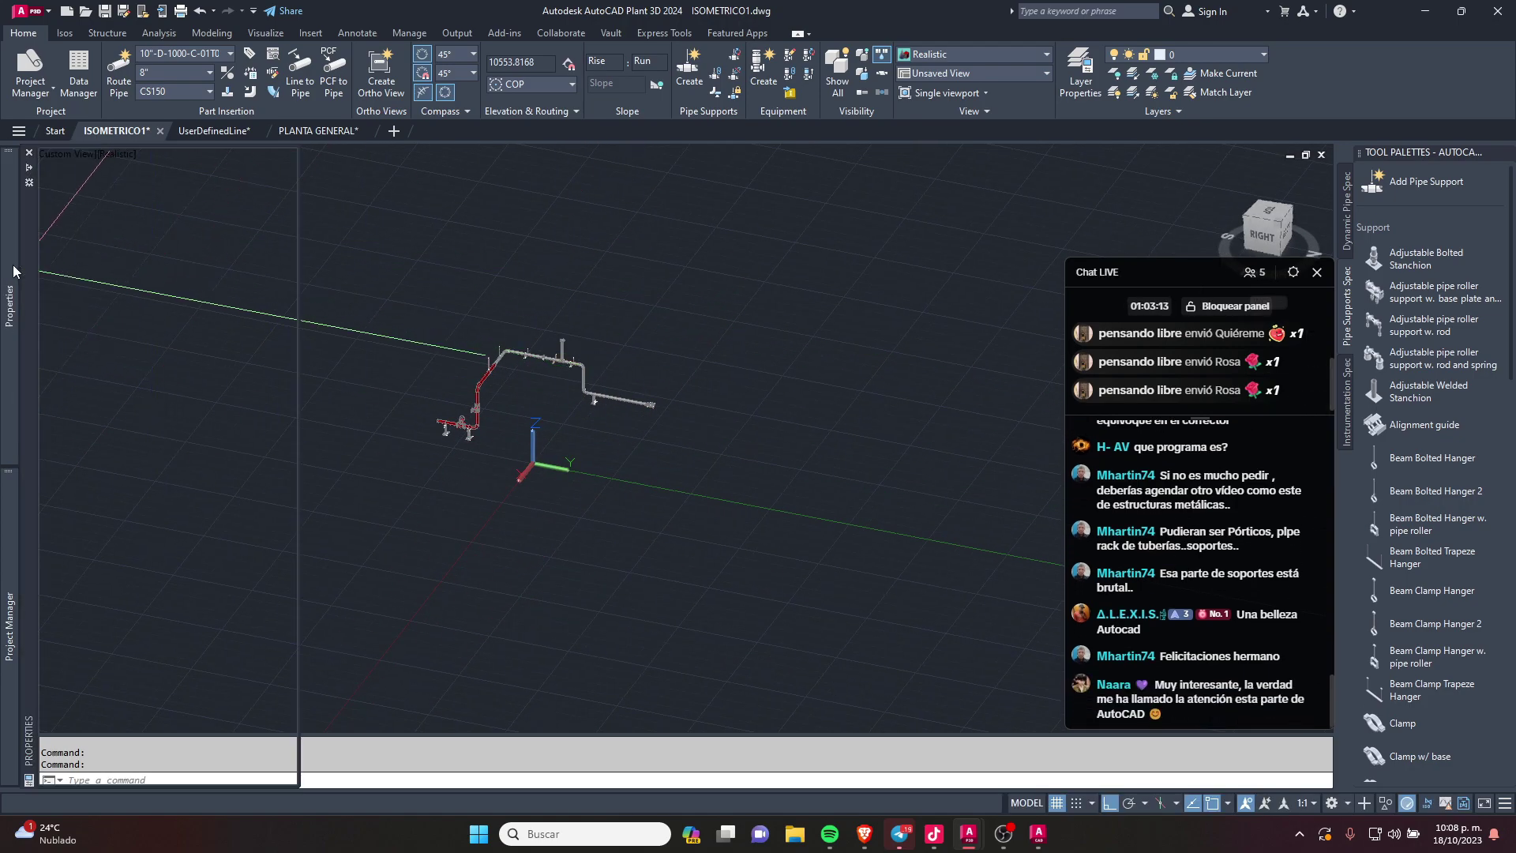
{"action": "left_click", "coordinate": [144, 168]}
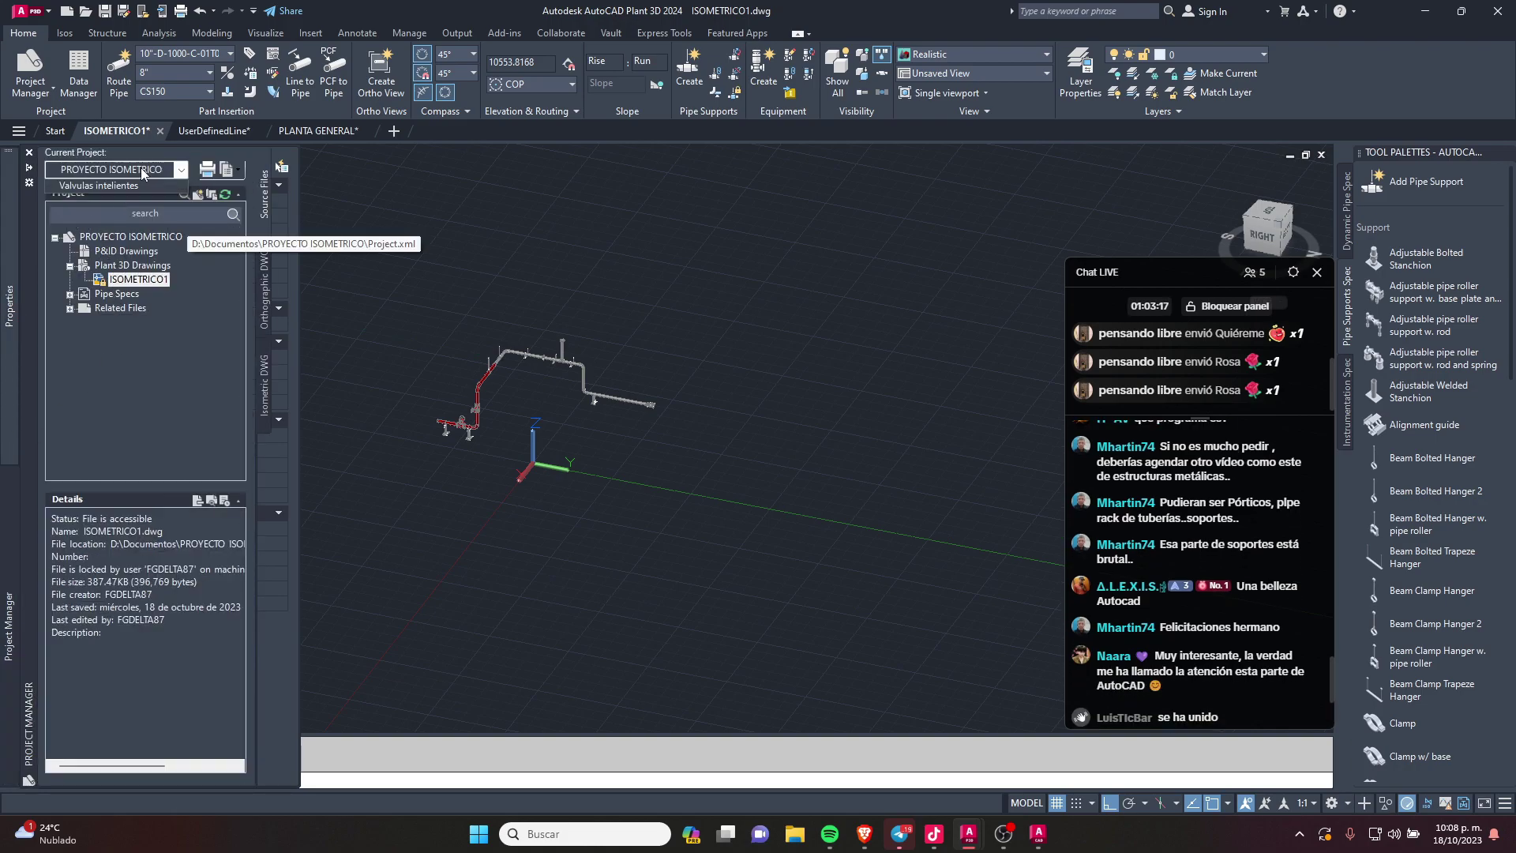
{"action": "left_click", "coordinate": [111, 169]}
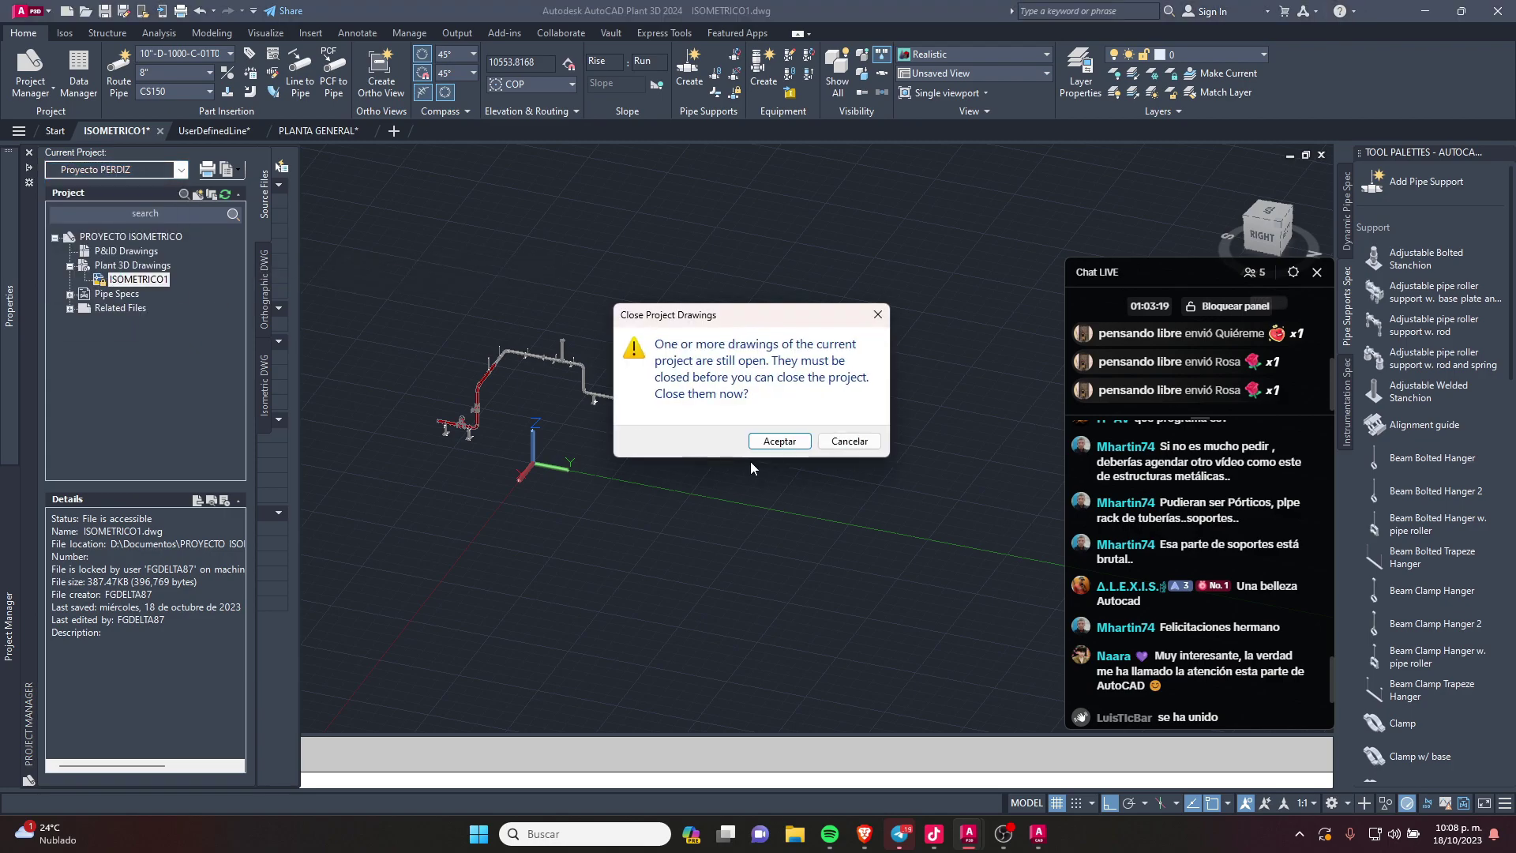
{"action": "left_click", "coordinate": [762, 439]}
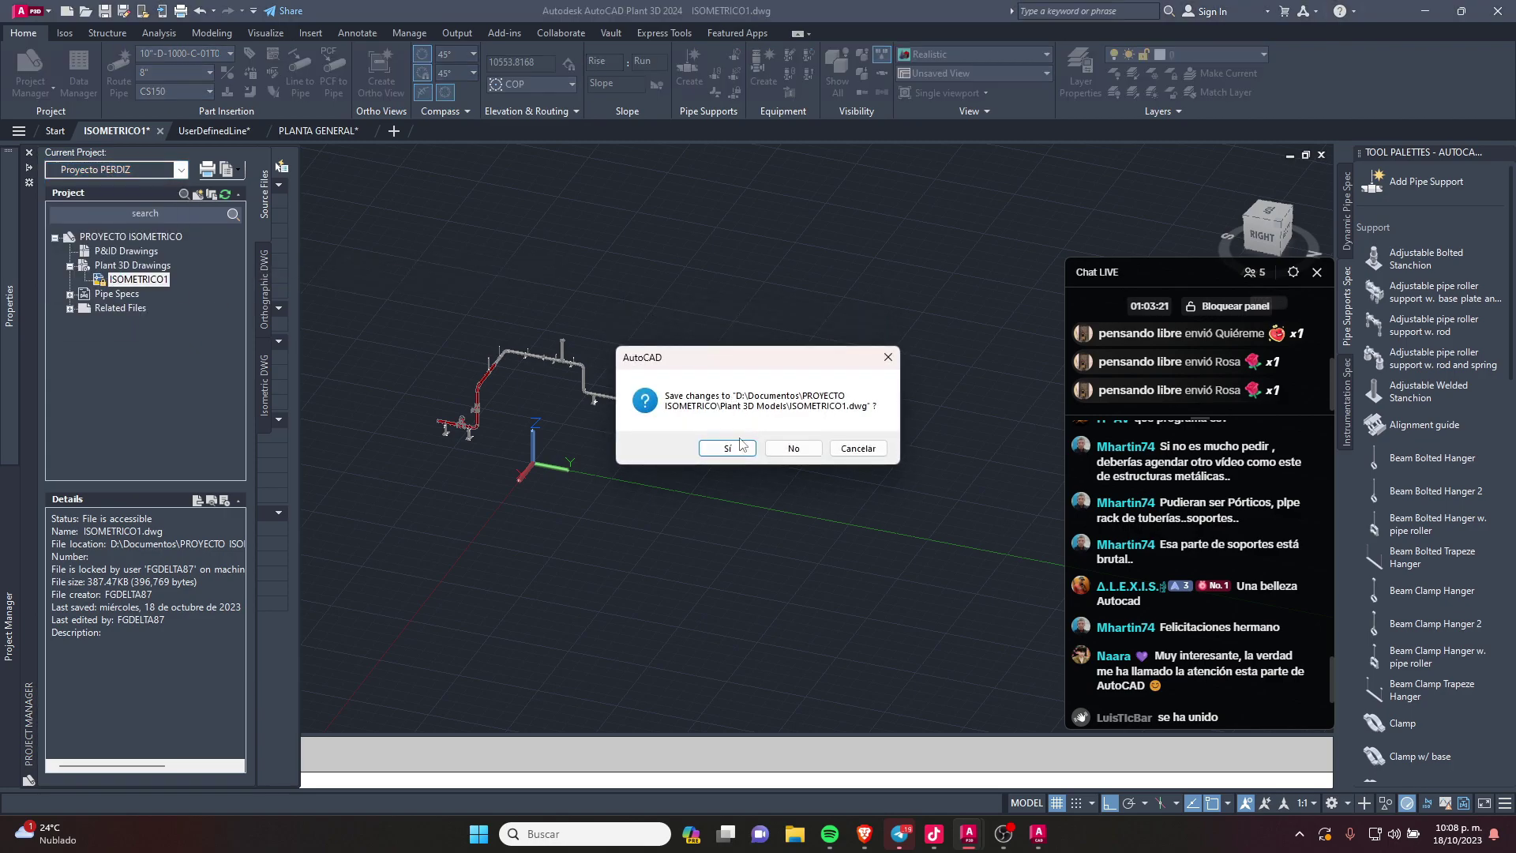
{"action": "left_click", "coordinate": [722, 448]}
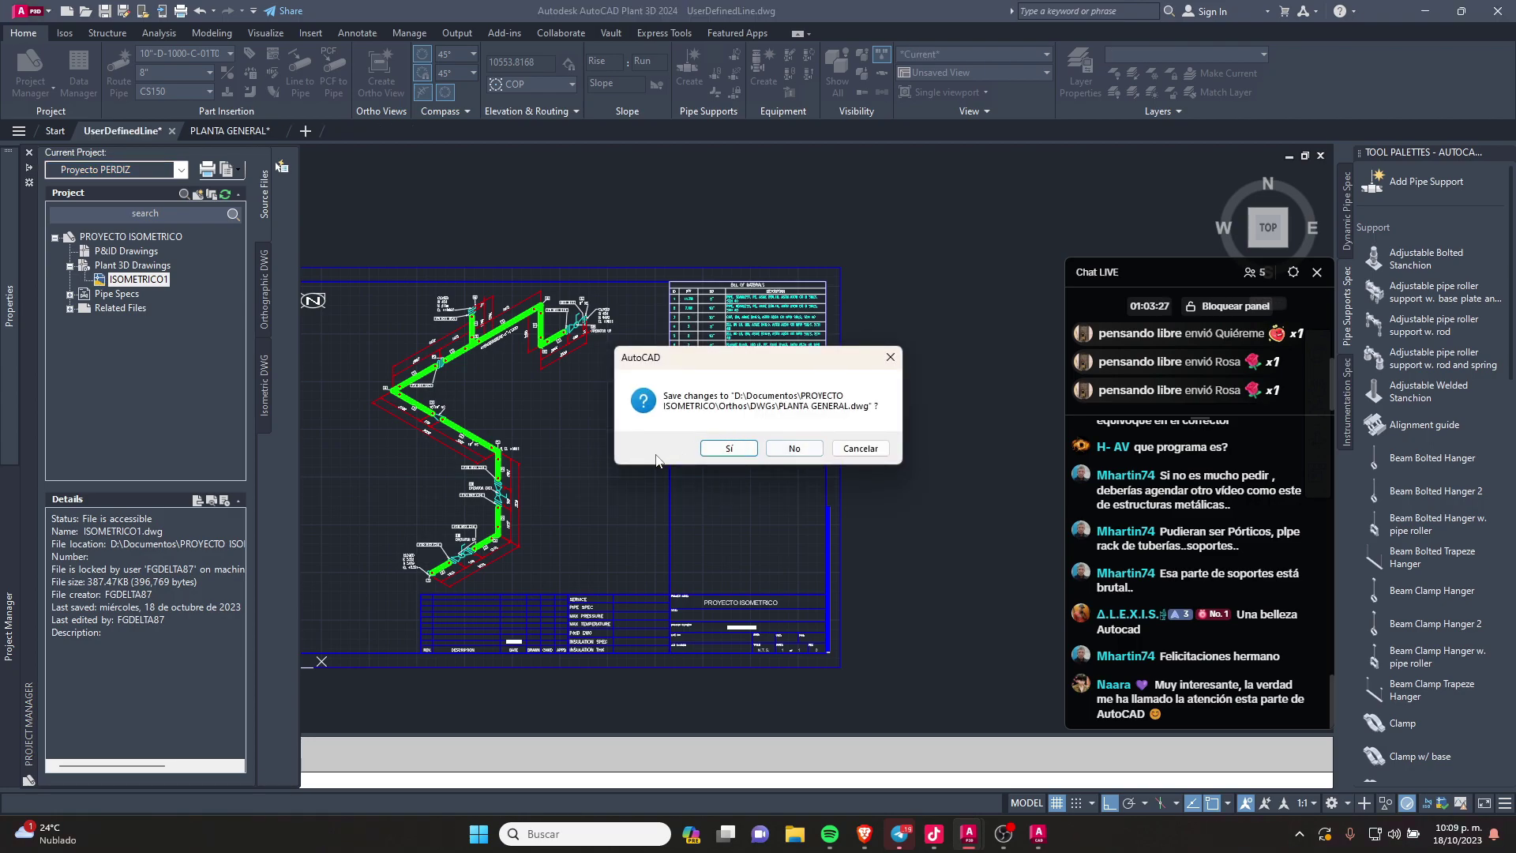
{"action": "left_click", "coordinate": [708, 454]}
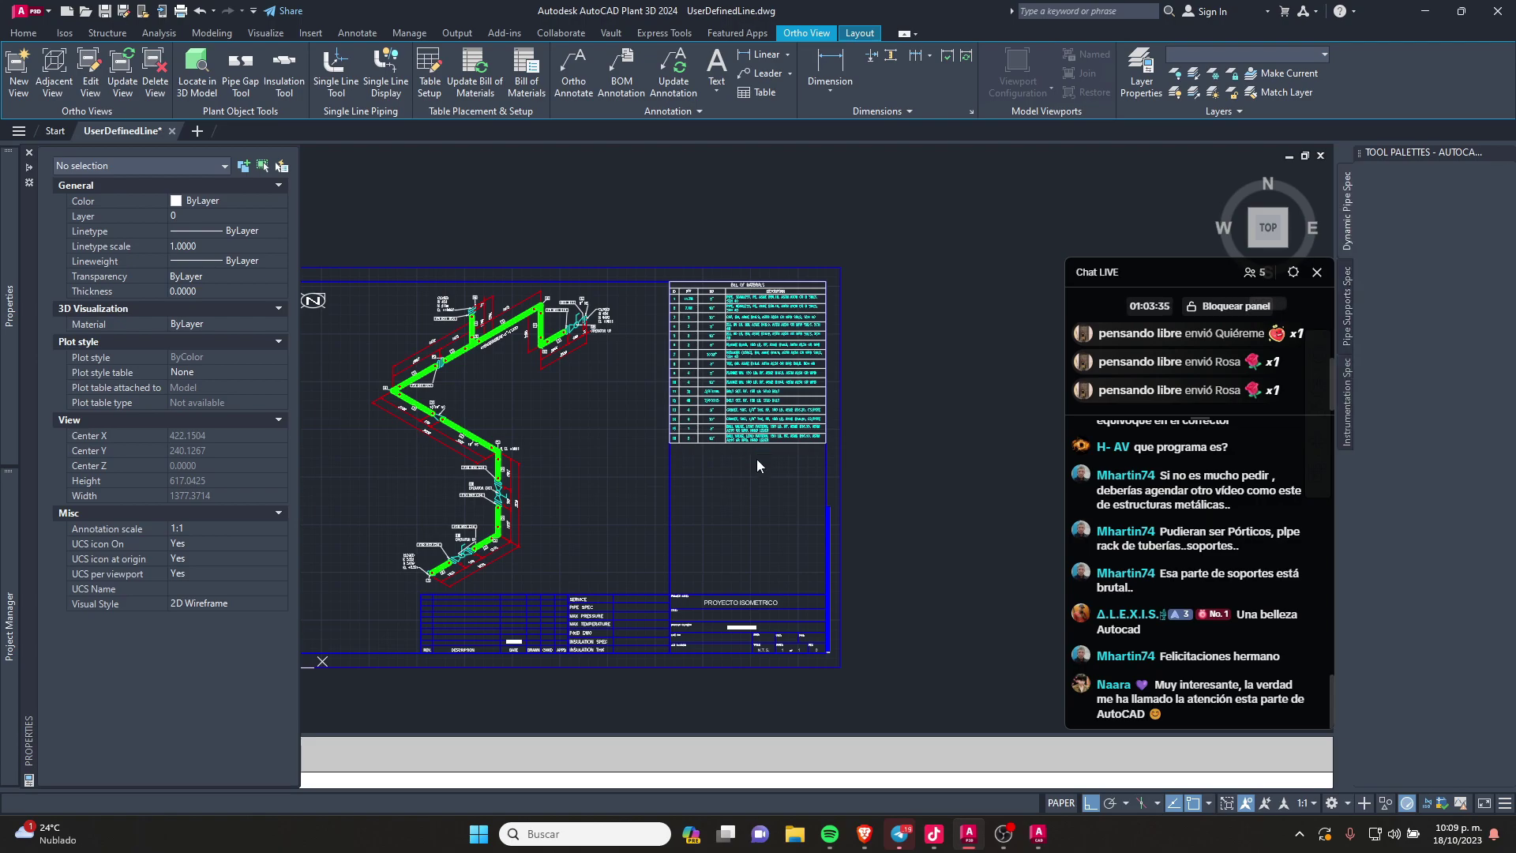
Step: Expand Proyecto PERDIZ's Plant 3D Drawings in the project tree
{"action": "key", "text": "ctrl+1"}
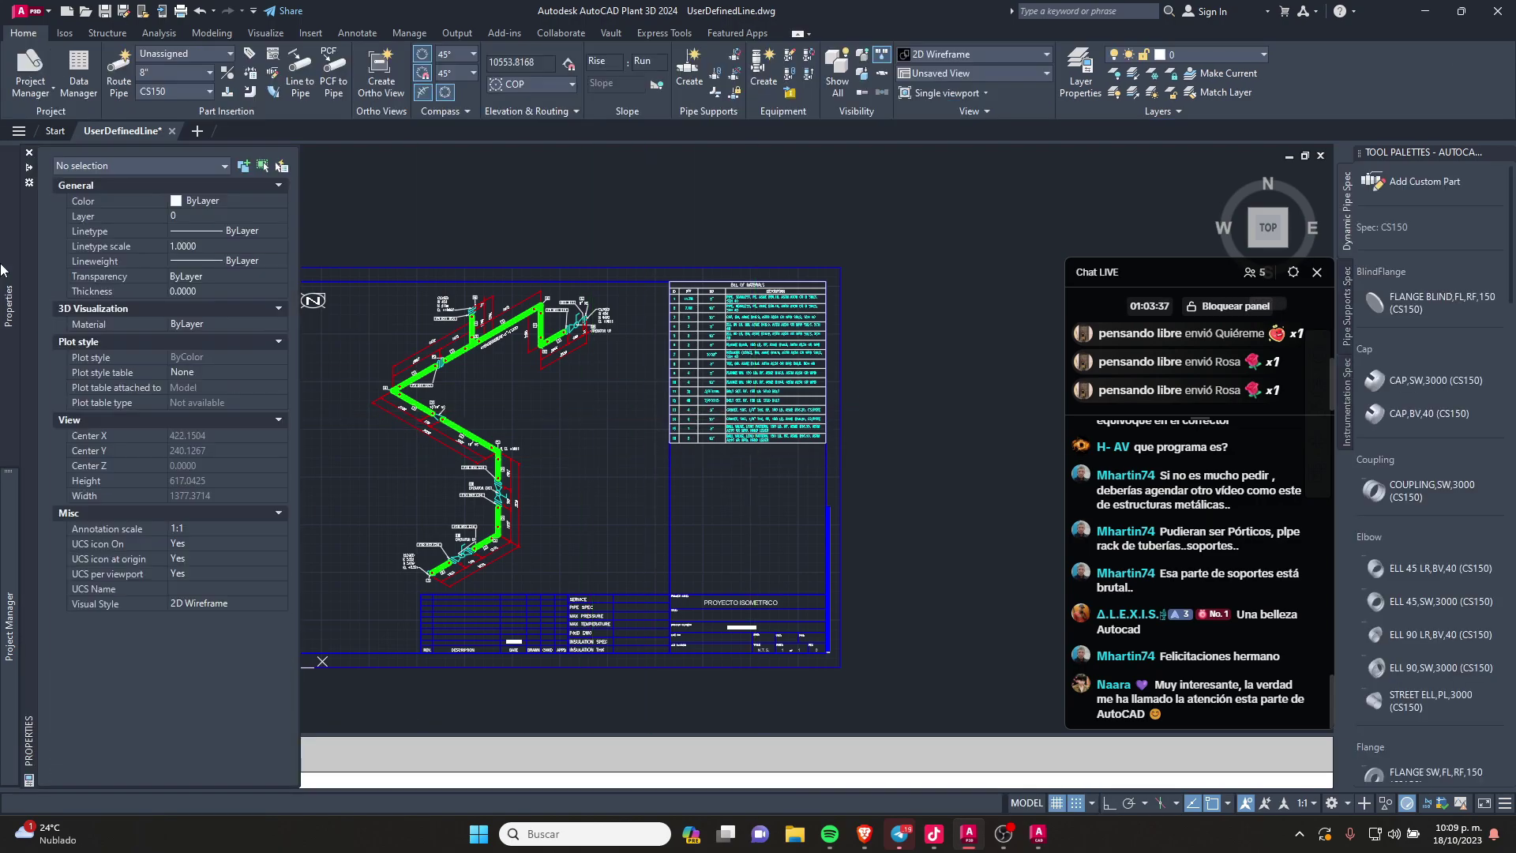
{"action": "left_click", "coordinate": [5, 566]}
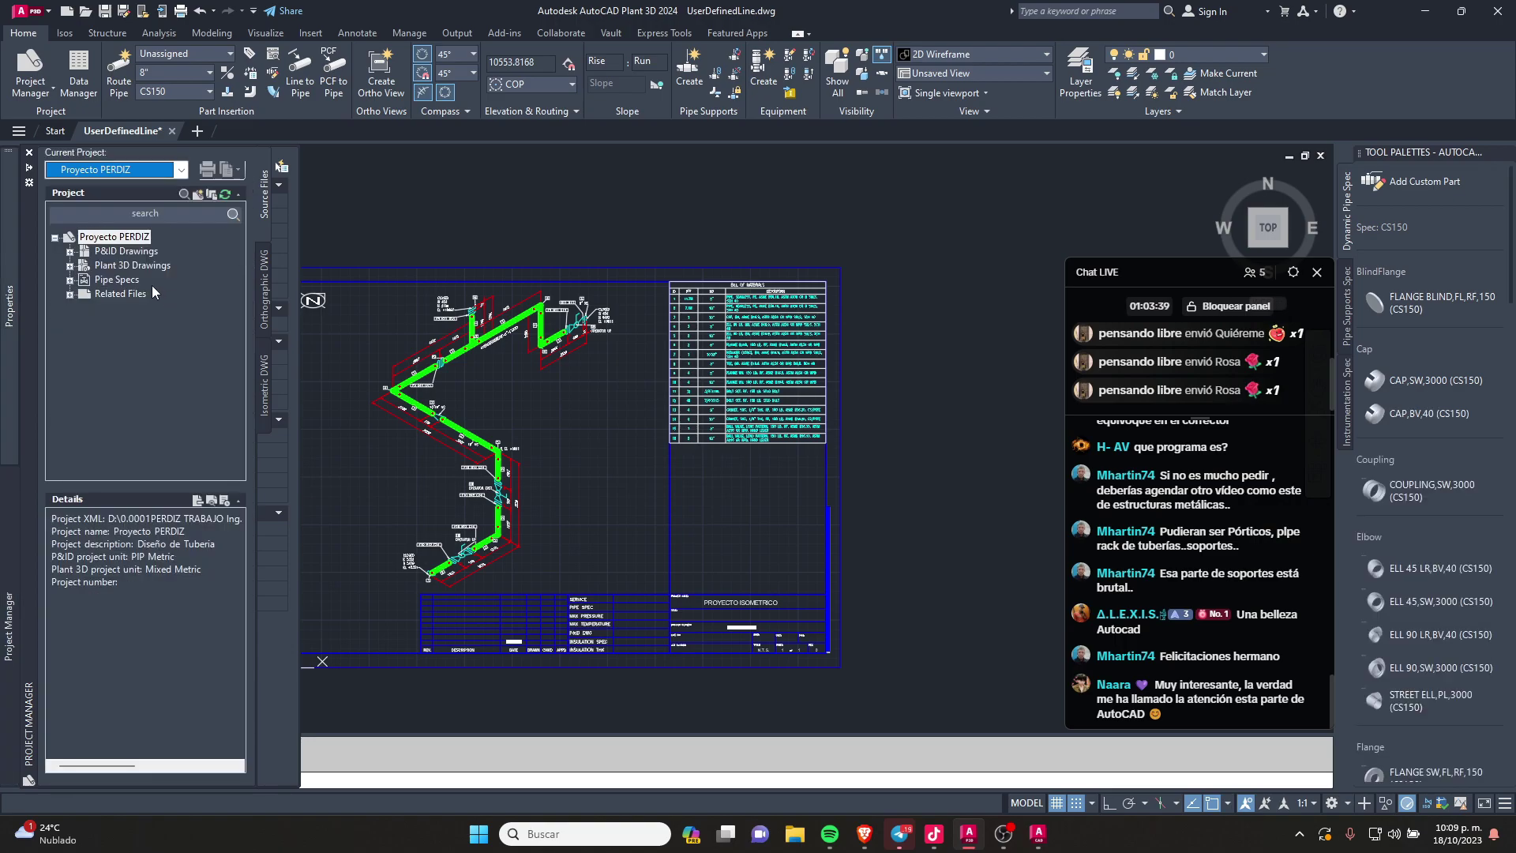
{"action": "left_click", "coordinate": [70, 266]}
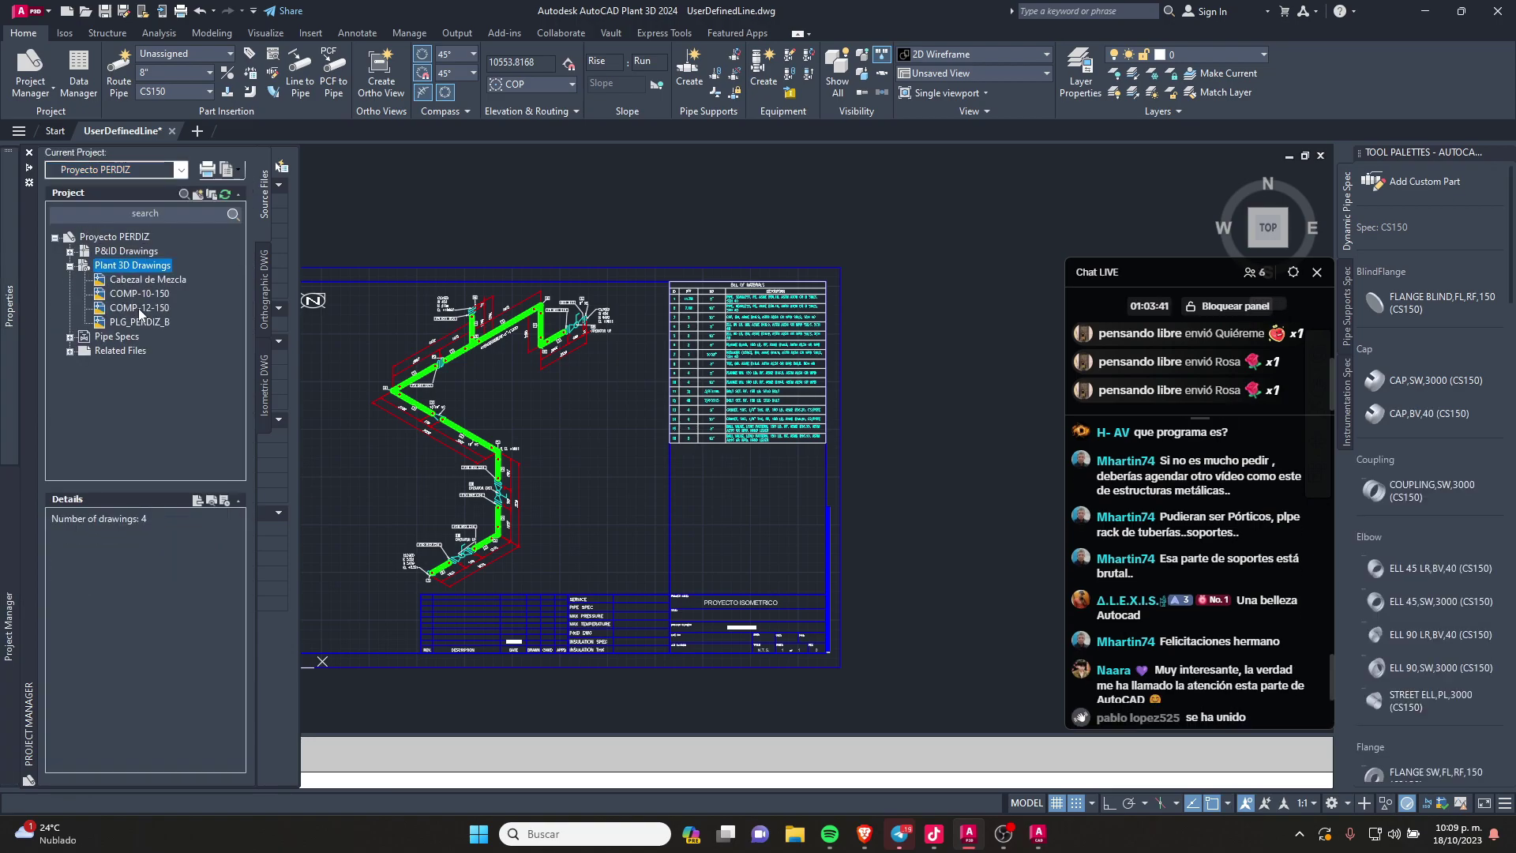
Step: Open COMP-12-150 from Proyecto PERDIZ, window-select its right-hand branch, then cancel
{"action": "double_click", "coordinate": [139, 308]}
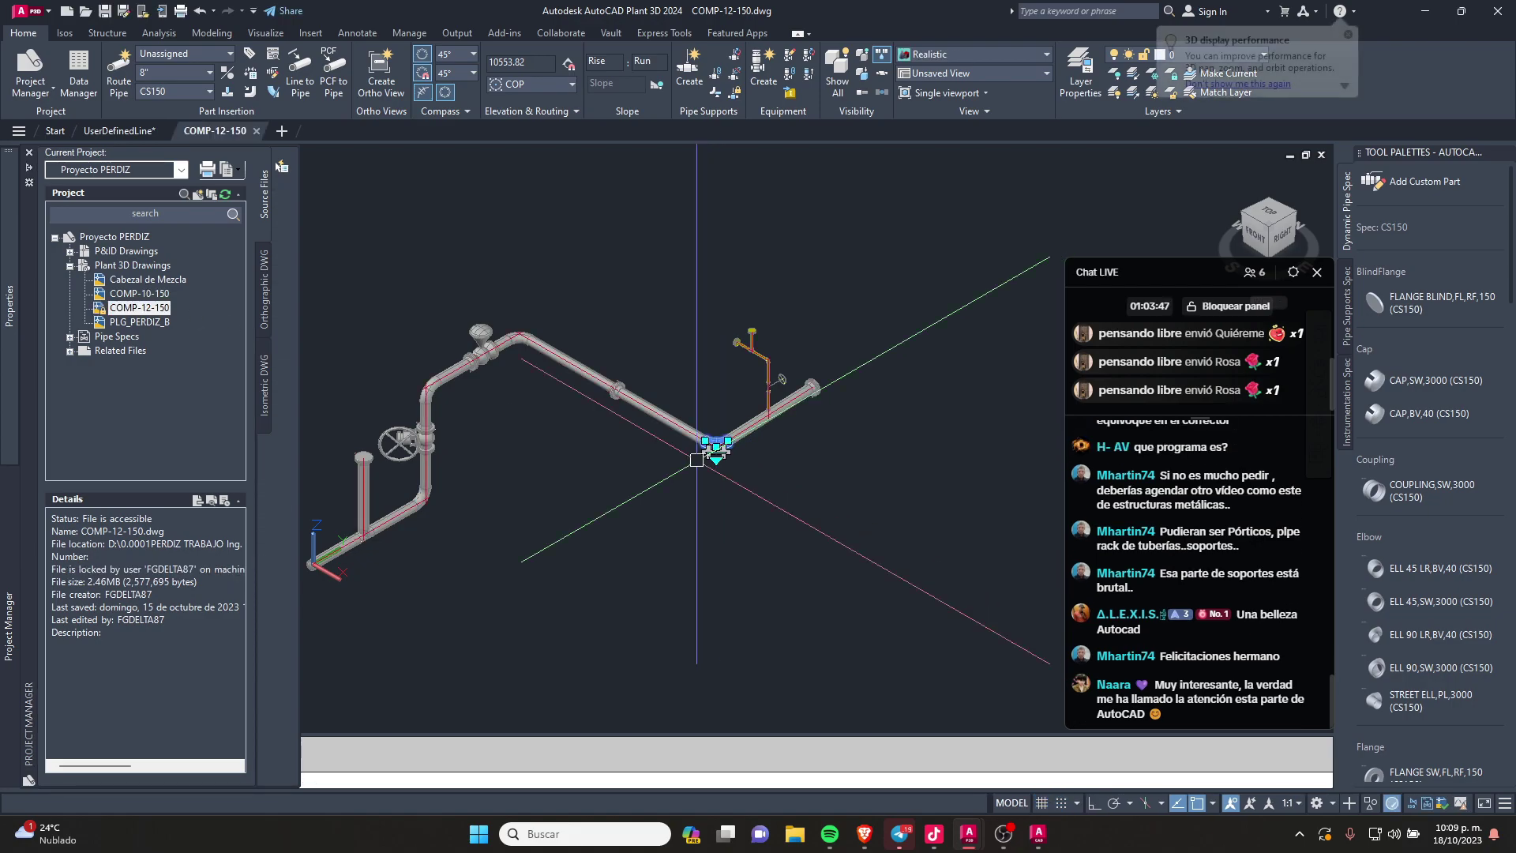
{"action": "double_click", "coordinate": [124, 320]}
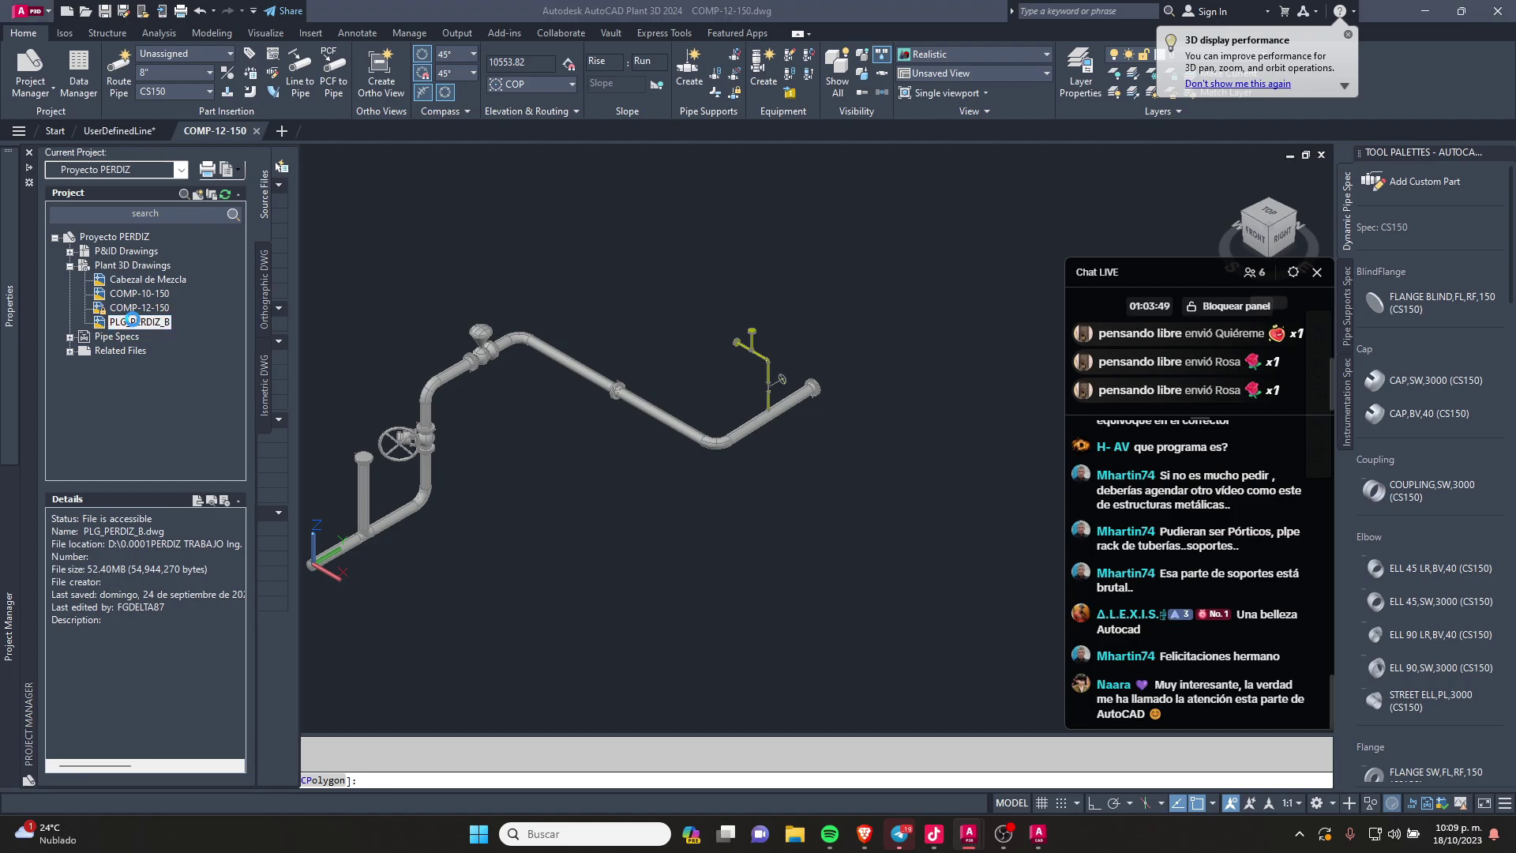
{"action": "left_click", "coordinate": [816, 357]}
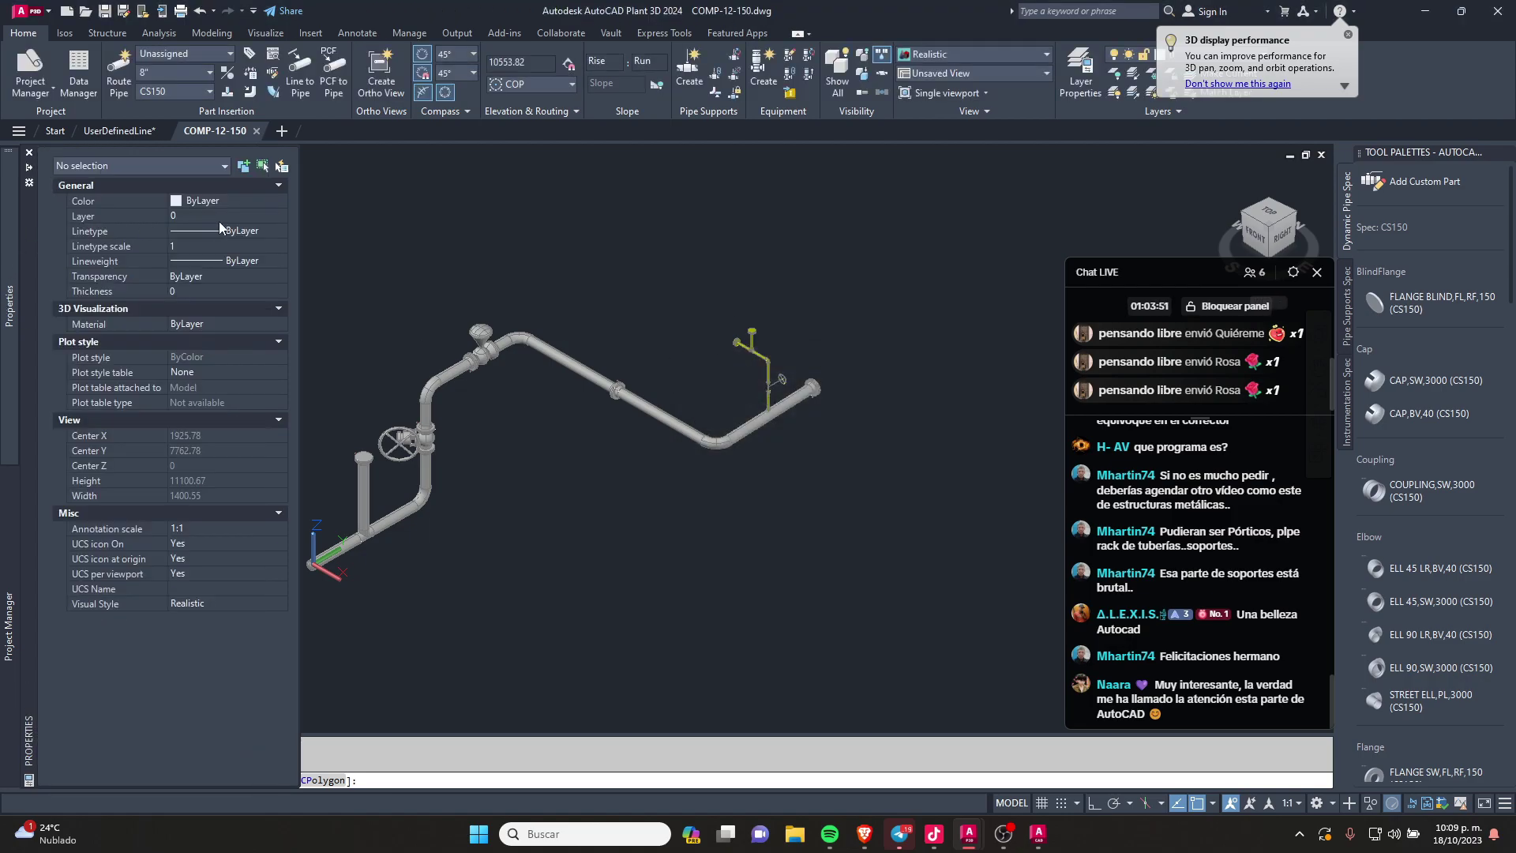
{"action": "left_click_drag", "start_coordinate": [627, 322], "coordinate": [896, 513]}
{"action": "left_click", "coordinate": [896, 514]}
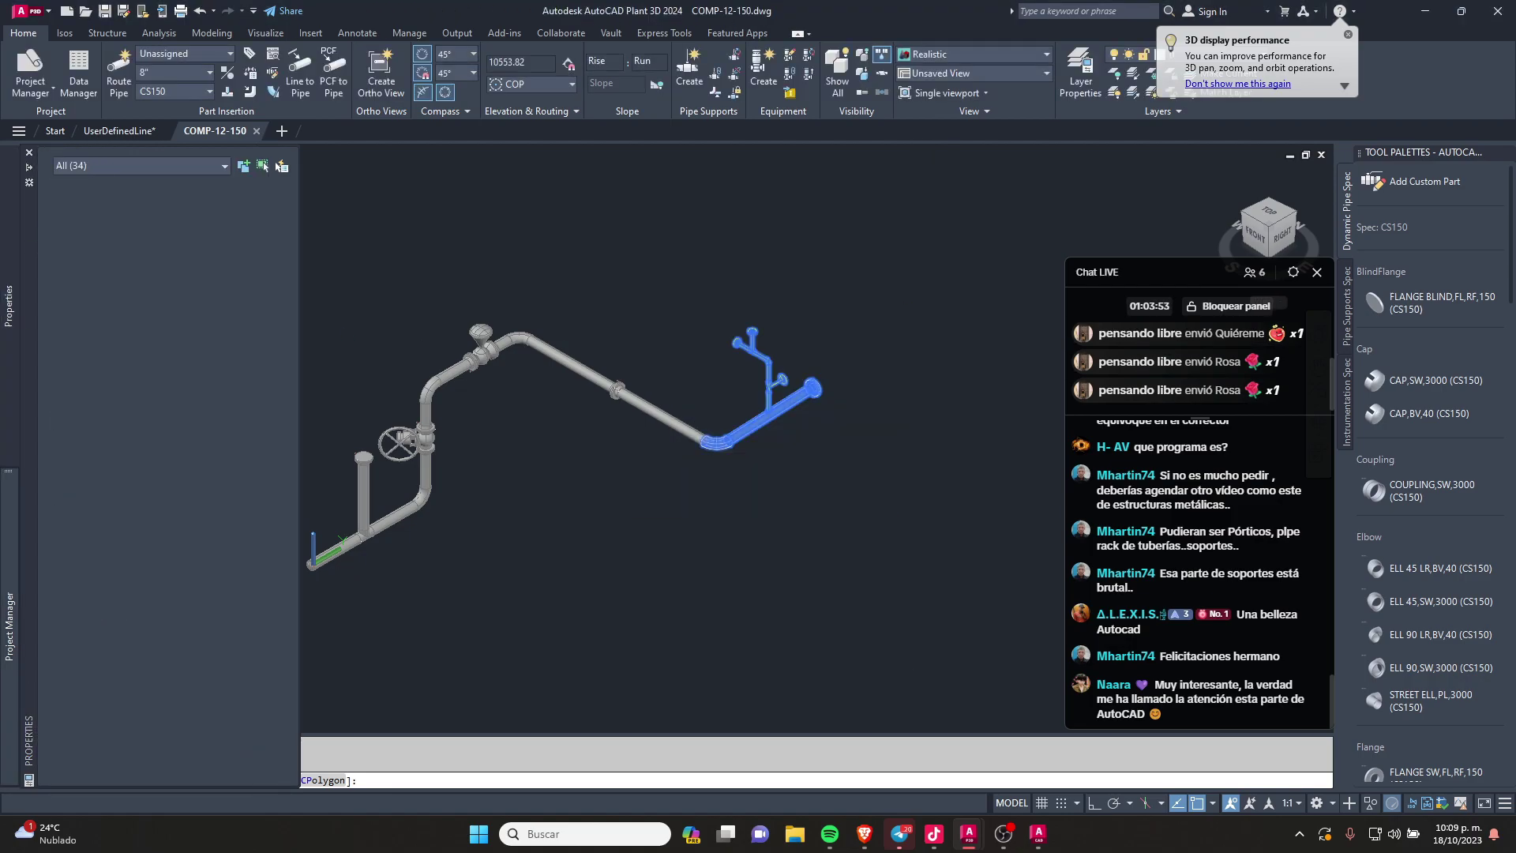
{"action": "key", "text": "ctrl+1"}
{"action": "key", "text": "Escape"}
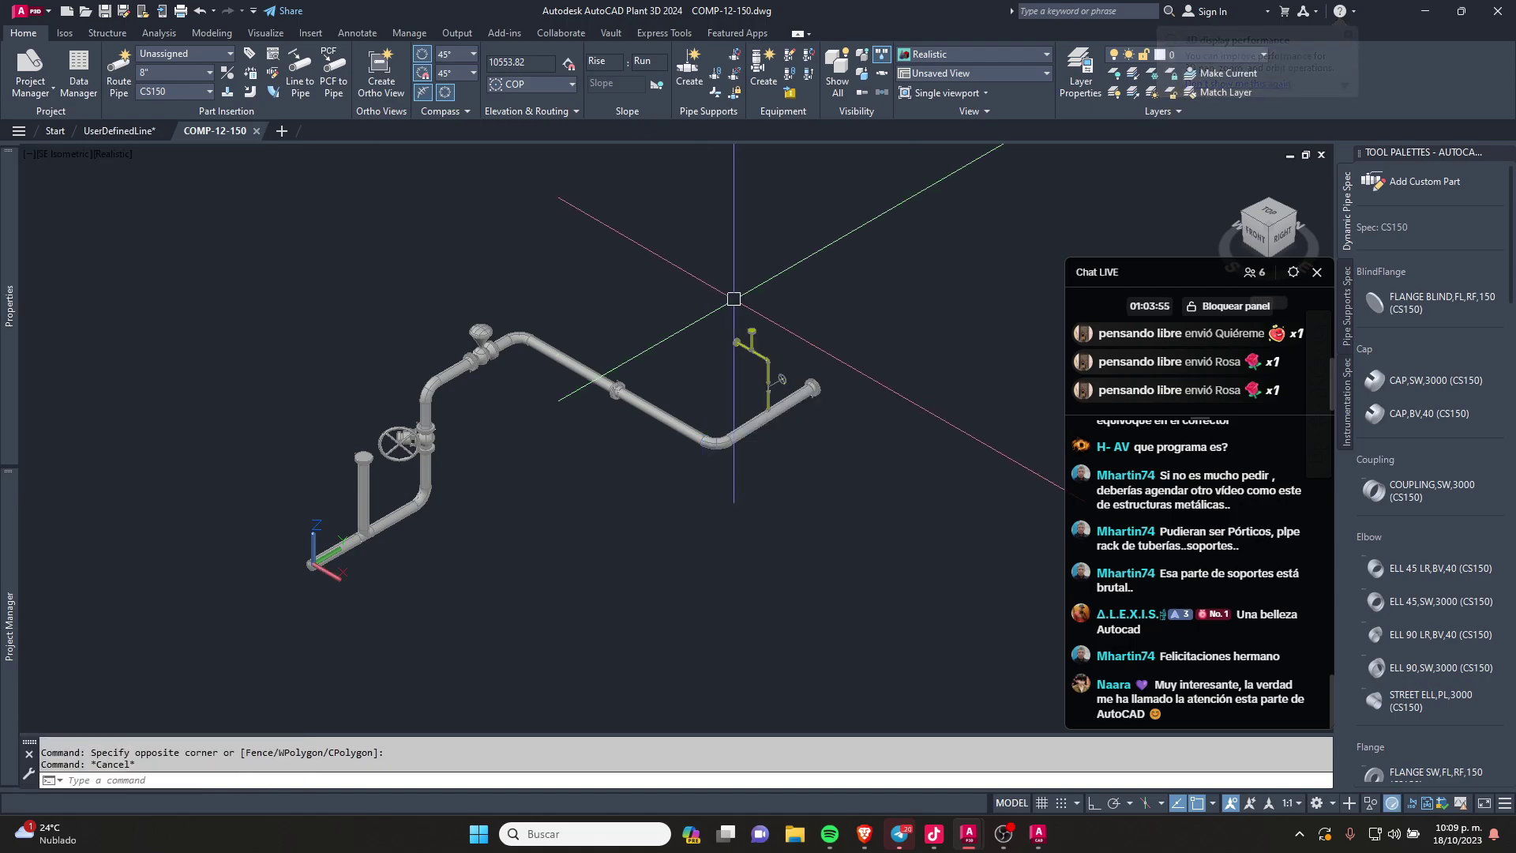